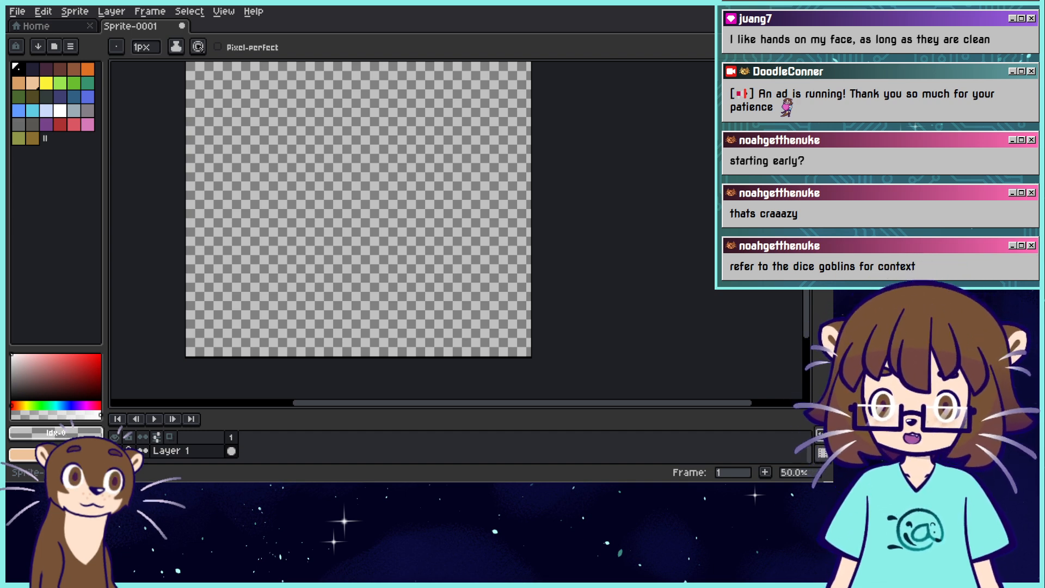
{"action": "mouse_move", "coordinate": [807, 315]}
{"action": "left_mouse_down"}
{"action": "mouse_move", "coordinate": [807, 271]}
{"action": "mouse_move", "coordinate": [806, 297]}
{"action": "left_mouse_up"}
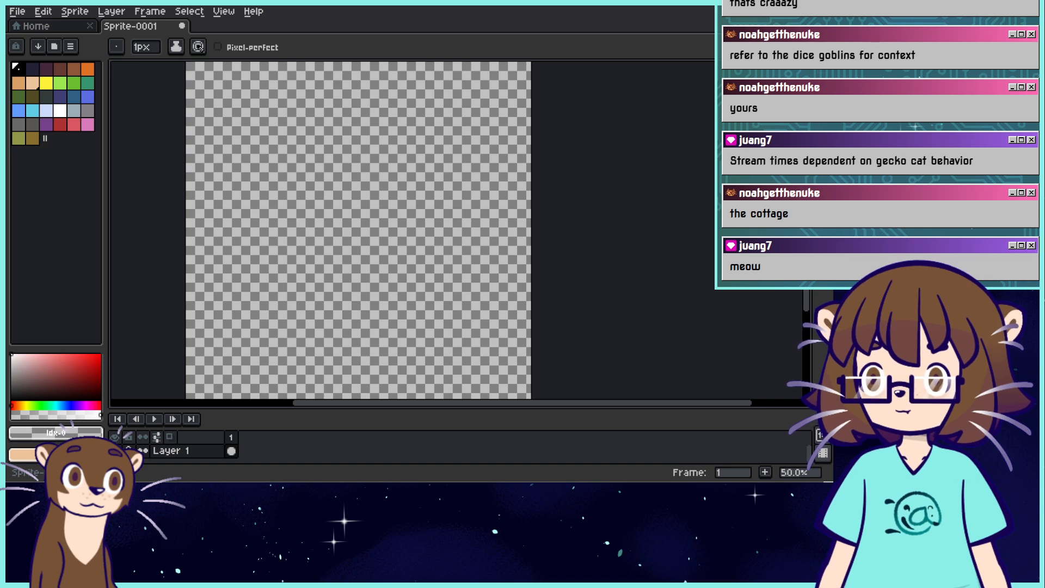
Switch to Clip Studio Paint and set the Dot pen's brush density to 100 for working on inventory.png.
{"action": "key", "text": "alt+Tab"}
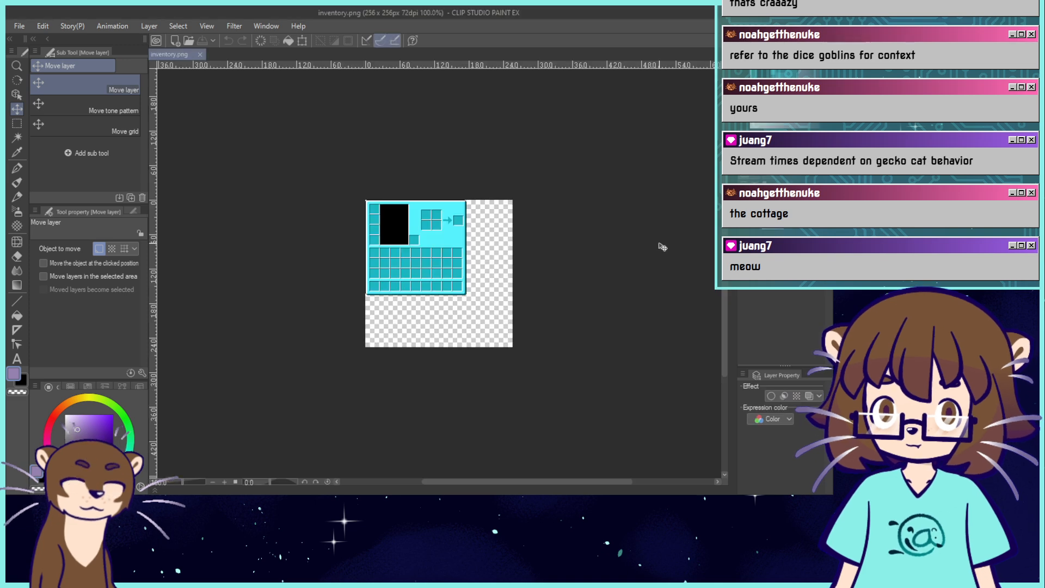
{"action": "scroll", "coordinate": [513, 240], "scroll_direction": "up", "scroll_amount": 6}
{"action": "scroll", "coordinate": [363, 253], "scroll_direction": "up", "scroll_amount": 3}
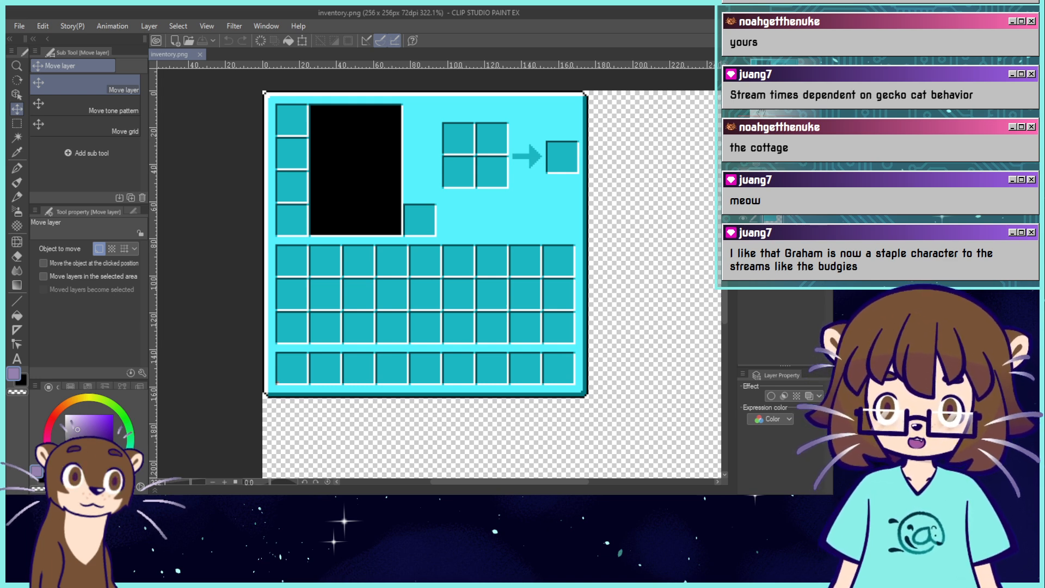
{"action": "left_click", "coordinate": [778, 74]}
{"action": "scroll", "coordinate": [777, 74], "scroll_direction": "up", "scroll_amount": 2}
{"action": "scroll", "coordinate": [778, 74], "scroll_direction": "up", "scroll_amount": 1}
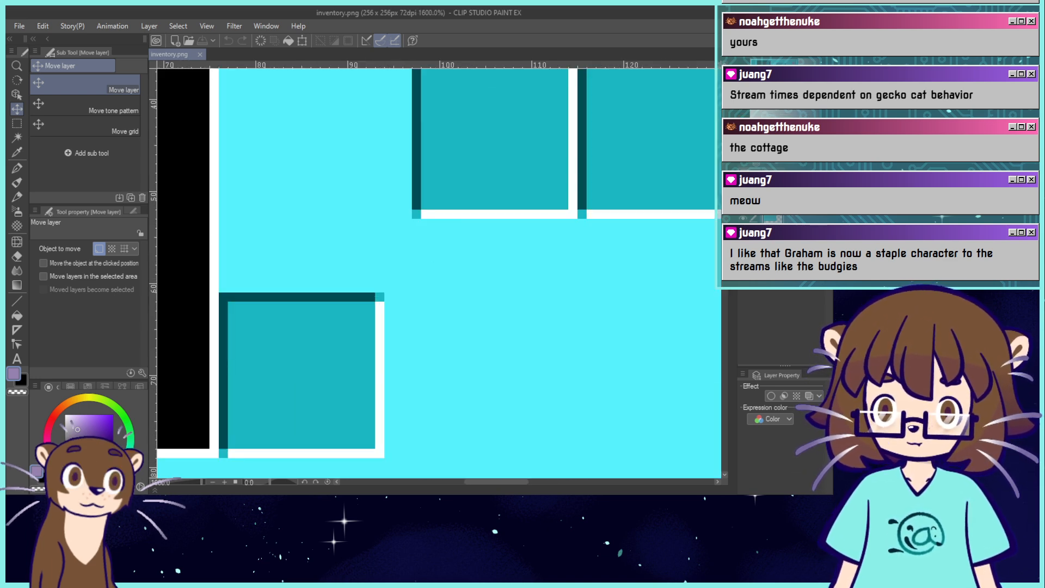
{"action": "key", "text": "p"}
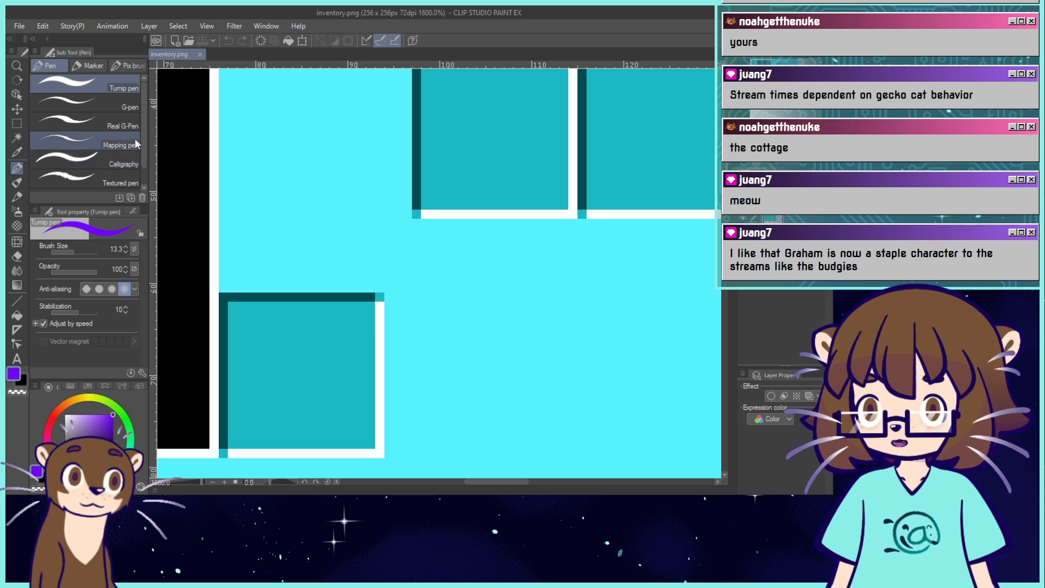
{"action": "mouse_move", "coordinate": [289, 201]}
{"action": "left_mouse_down"}
{"action": "mouse_move", "coordinate": [332, 196]}
{"action": "mouse_move", "coordinate": [370, 245]}
{"action": "mouse_move", "coordinate": [420, 241]}
{"action": "left_mouse_up"}
{"action": "key", "text": "ctrl+z"}
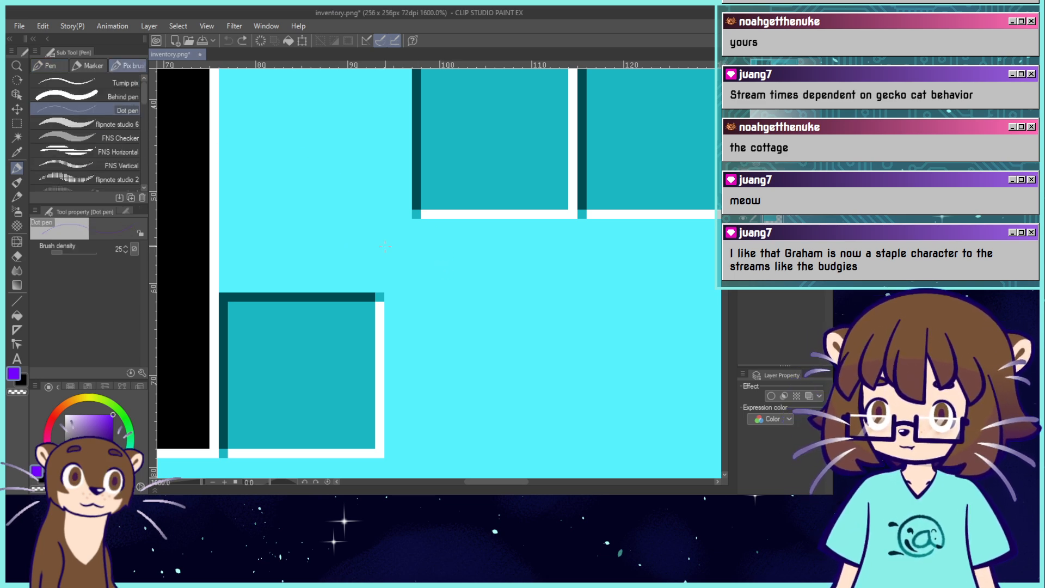
{"action": "left_click_drag", "start_coordinate": [84, 253], "coordinate": [106, 253]}
Try the Dot pen in violet along the white lower edge of a crafting slot, and undo the test marks.
{"action": "left_click", "coordinate": [417, 214]}
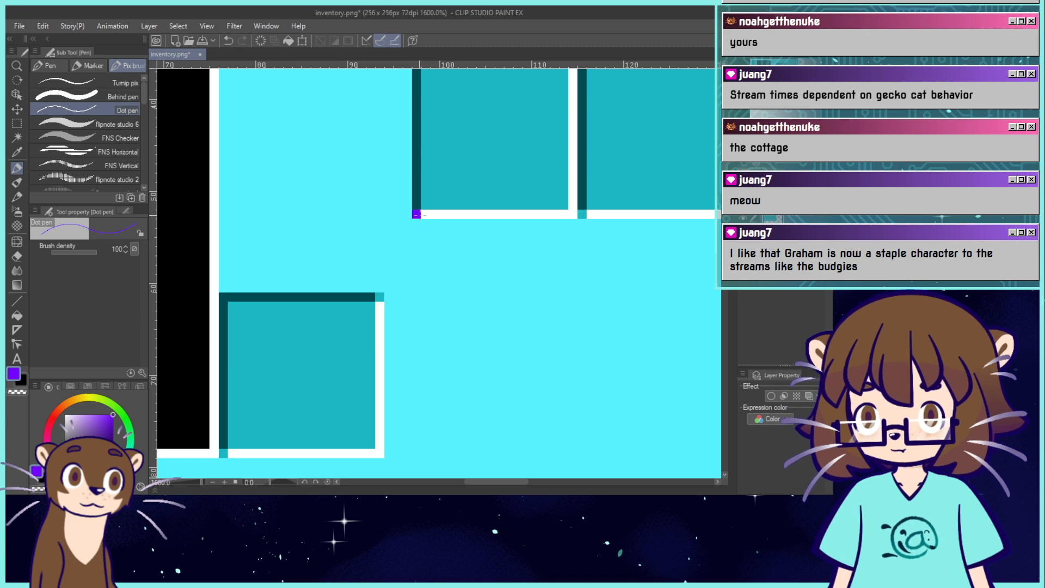
{"action": "left_click", "coordinate": [435, 214]}
{"action": "left_click", "coordinate": [463, 214]}
{"action": "left_click_drag", "start_coordinate": [480, 214], "coordinate": [538, 215]}
{"action": "key", "text": "ctrl+z"}
{"action": "key", "text": "ctrl+z"}
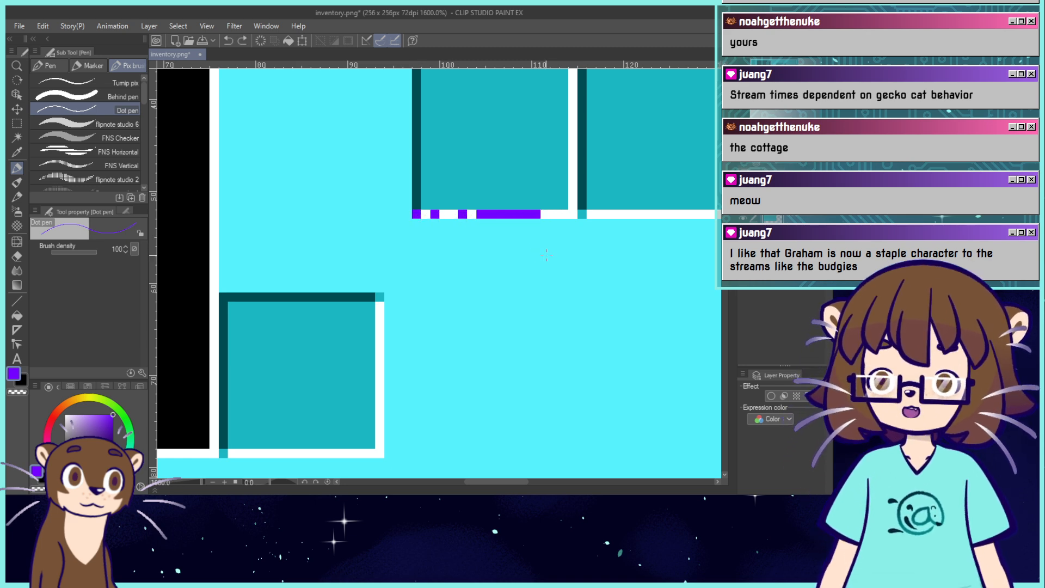
{"action": "key", "text": "ctrl+z"}
{"action": "key", "text": "ctrl+z"}
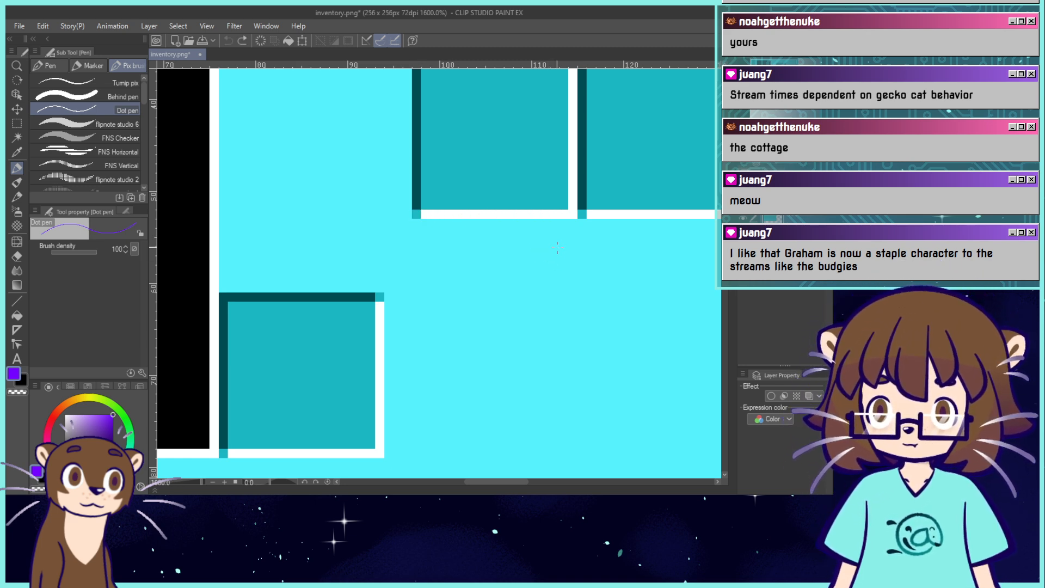
{"action": "key", "text": "ctrl+alt+0"}
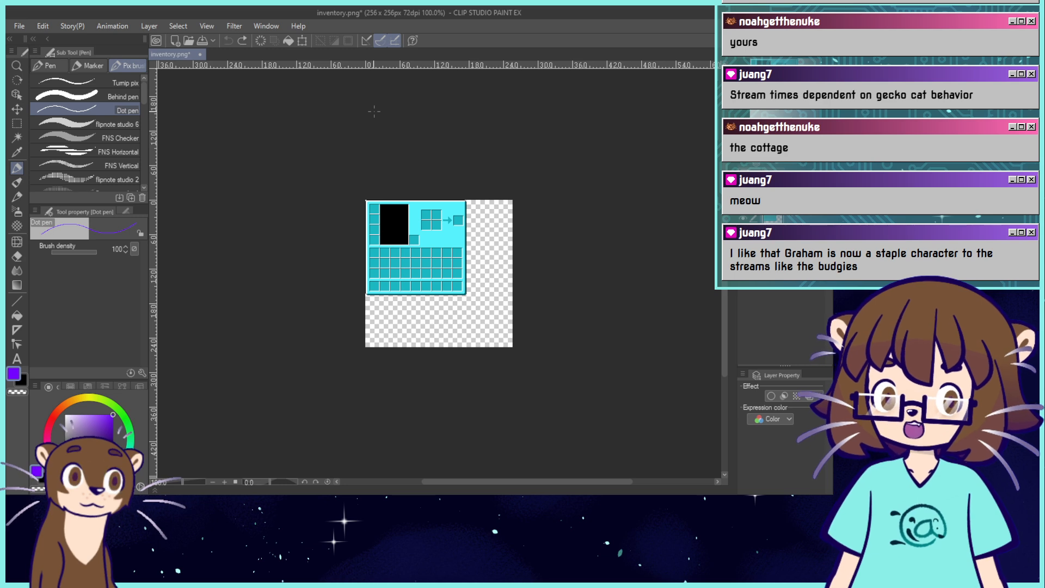
Open SpaceBackdrop.png, sample its dark navy blue as the drawing colour, and return to inventory.png.
{"action": "left_click", "coordinate": [190, 40]}
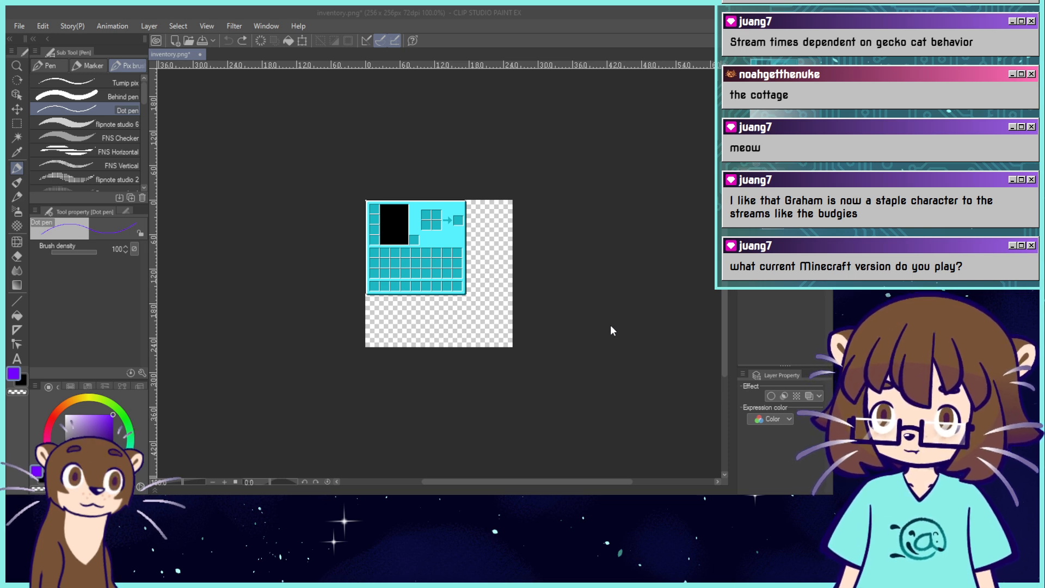
{"action": "double_click", "coordinate": [585, 363]}
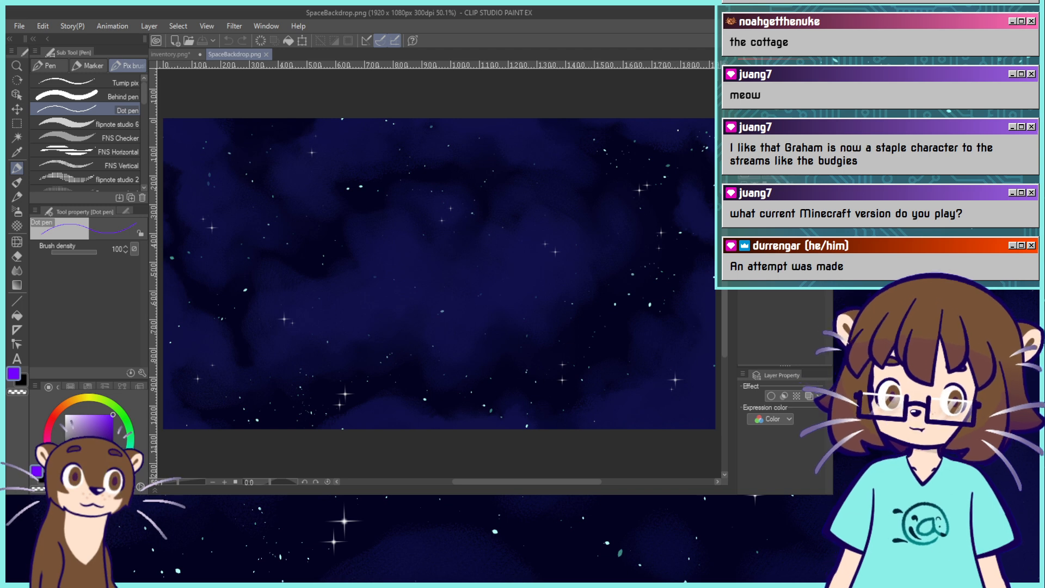
{"action": "key", "text": "ctrl+alt+0"}
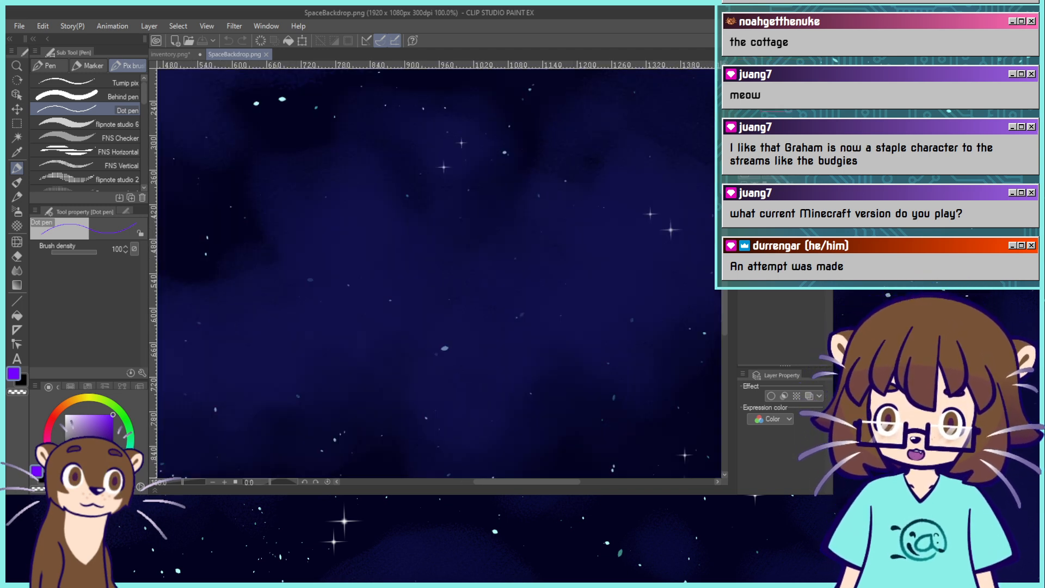
{"action": "key", "text": "ctrl+plus"}
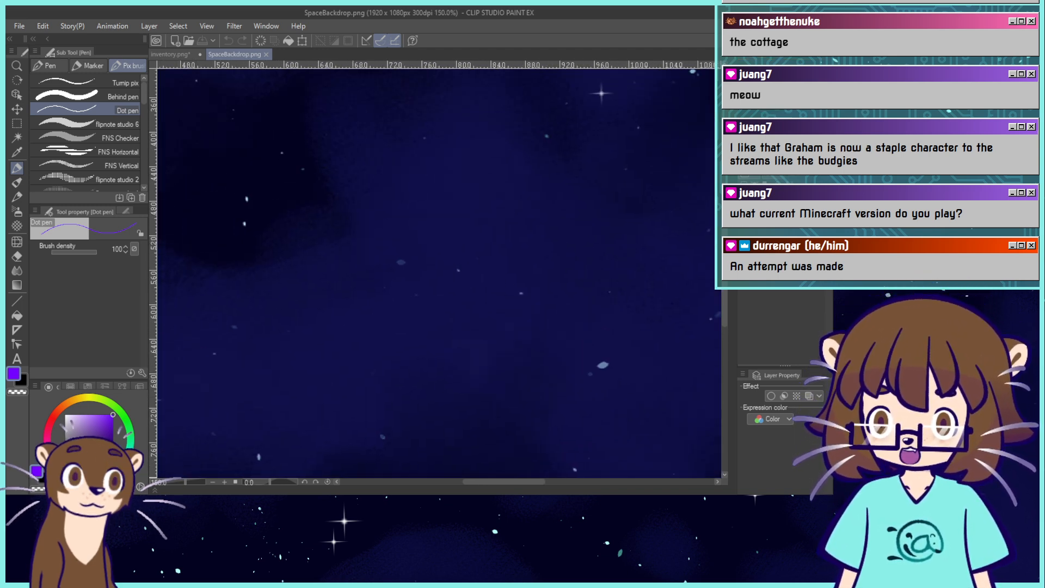
{"action": "left_click", "coordinate": [524, 211], "text": "alt"}
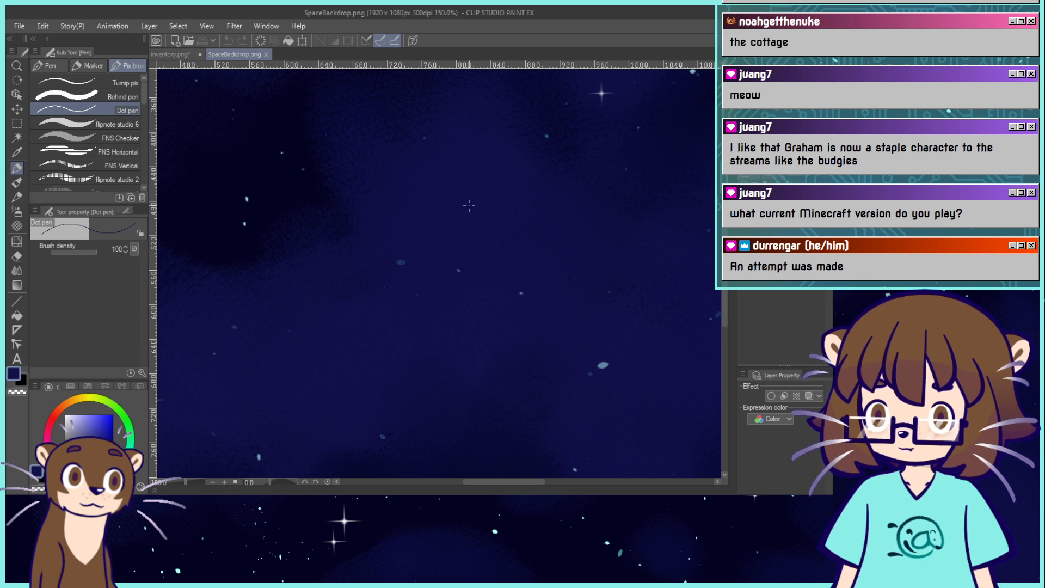
{"action": "left_click", "coordinate": [180, 53]}
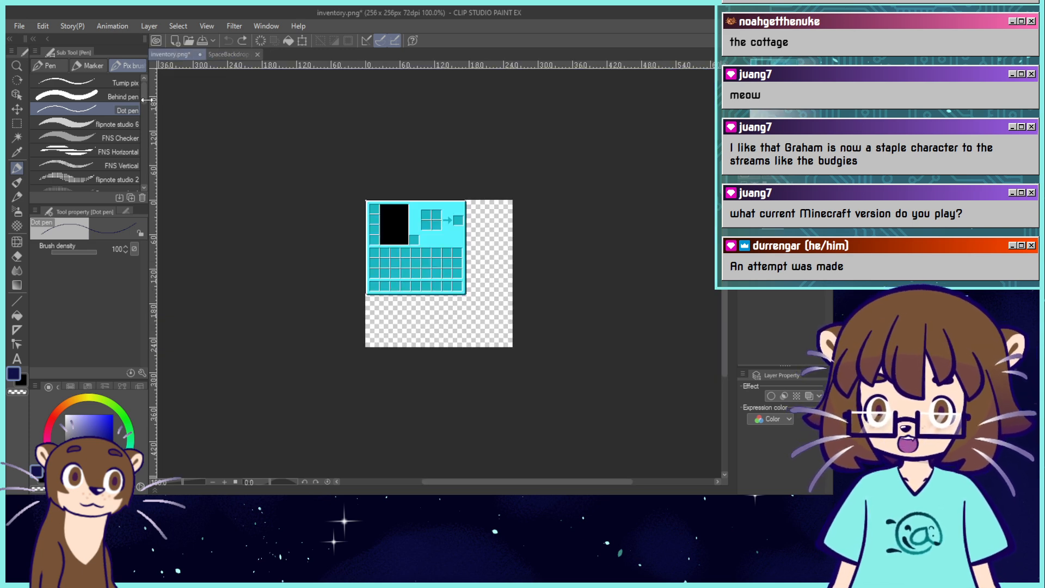
{"action": "key", "text": "ctrl+plus"}
{"action": "key", "text": "ctrl+plus"}
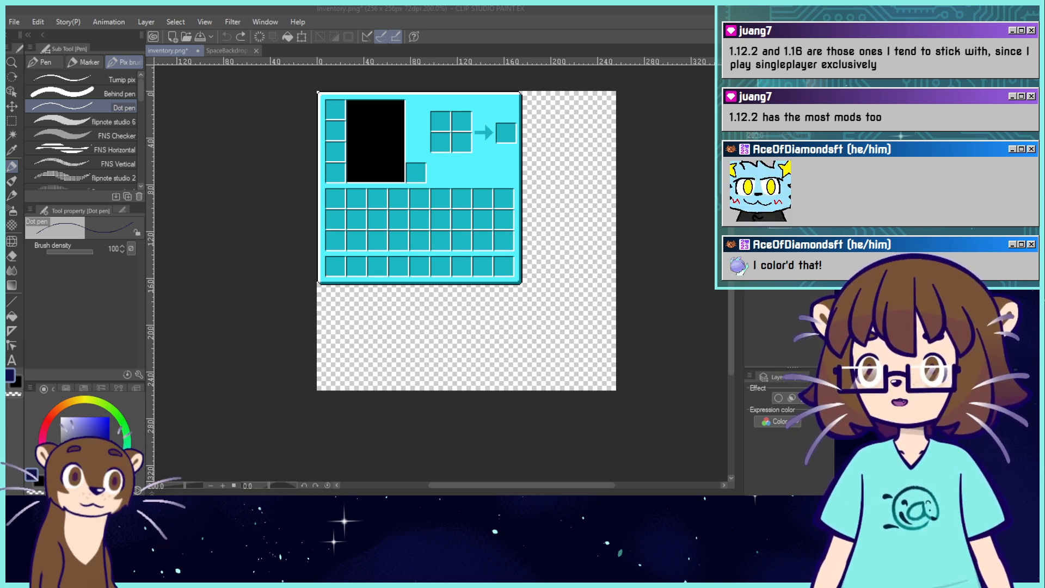
Reposition the Clip Studio Paint window and enlarge it to cover the Aseprite window.
{"action": "key", "text": "alt+Tab"}
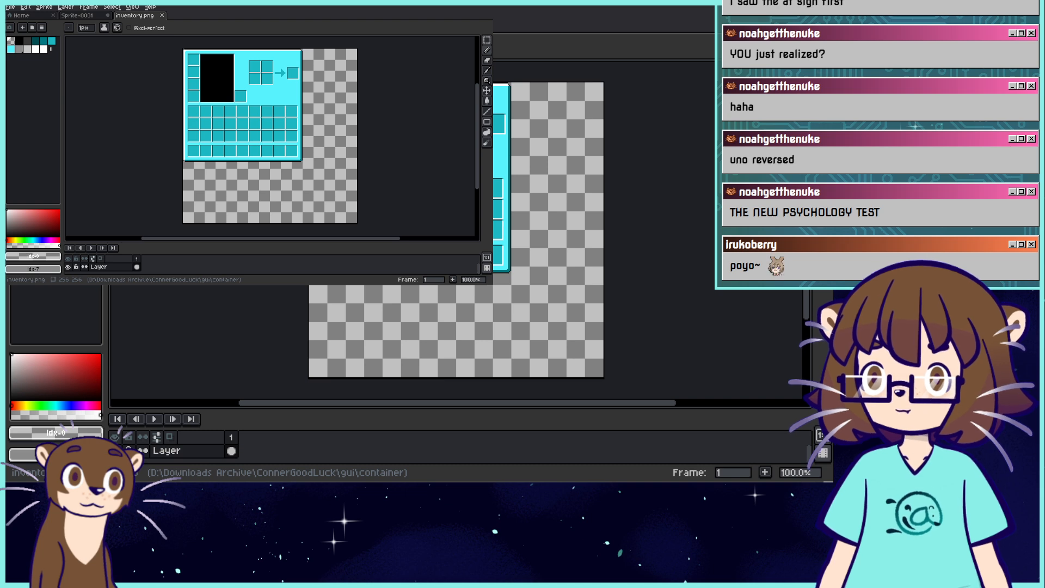
{"action": "key", "text": "alt+Tab"}
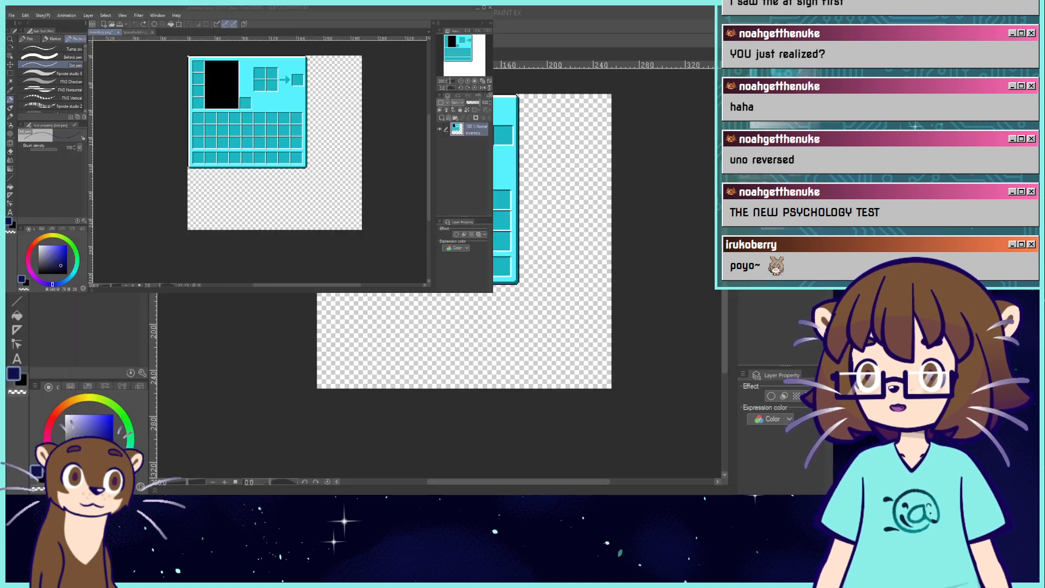
{"action": "key", "text": "alt+Tab"}
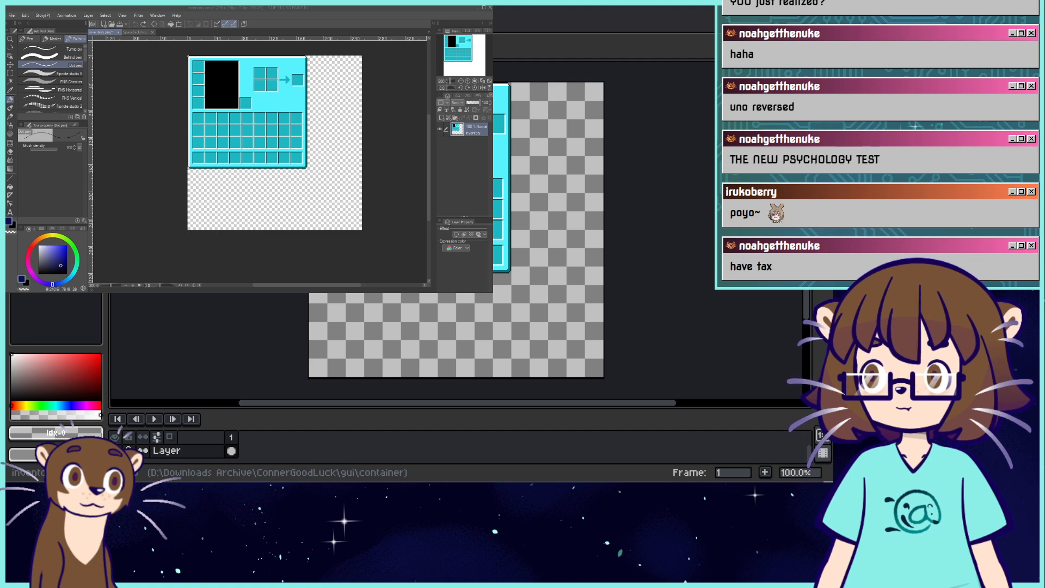
{"action": "mouse_move", "coordinate": [326, 8]}
{"action": "left_mouse_down"}
{"action": "mouse_move", "coordinate": [370, 47]}
{"action": "mouse_move", "coordinate": [339, 1]}
{"action": "mouse_move", "coordinate": [331, 12]}
{"action": "left_mouse_up"}
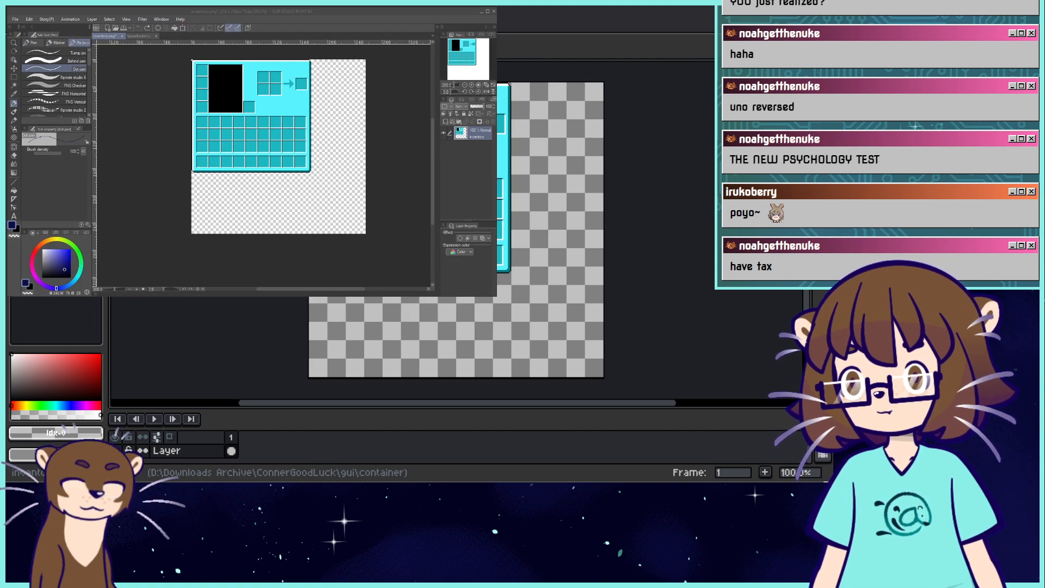
{"action": "mouse_move", "coordinate": [497, 296]}
{"action": "left_mouse_down"}
{"action": "mouse_move", "coordinate": [868, 518]}
{"action": "mouse_move", "coordinate": [827, 492]}
{"action": "left_mouse_up"}
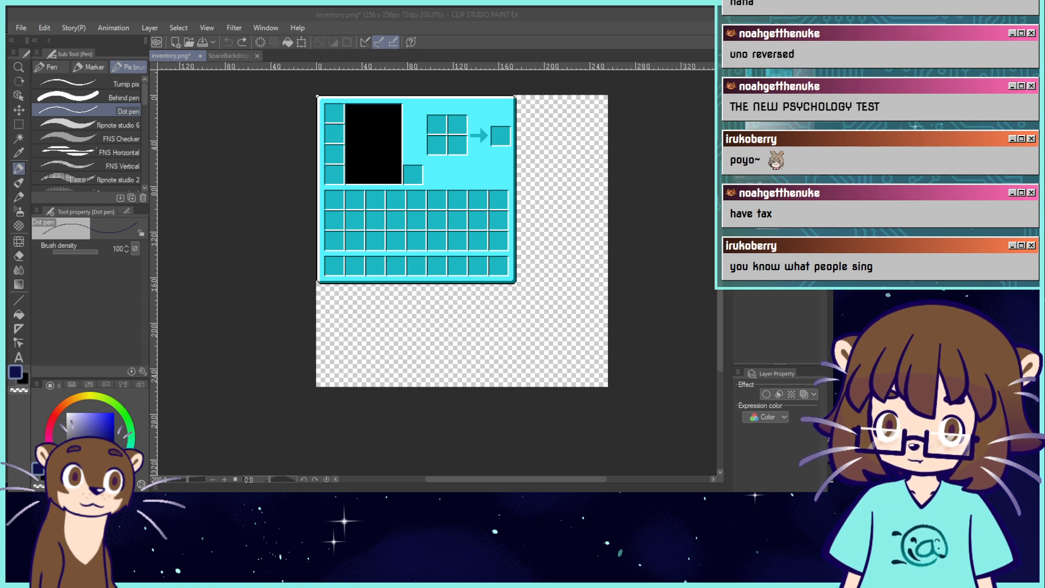
{"action": "key", "text": "alt+Tab"}
{"action": "key", "text": "alt+Tab"}
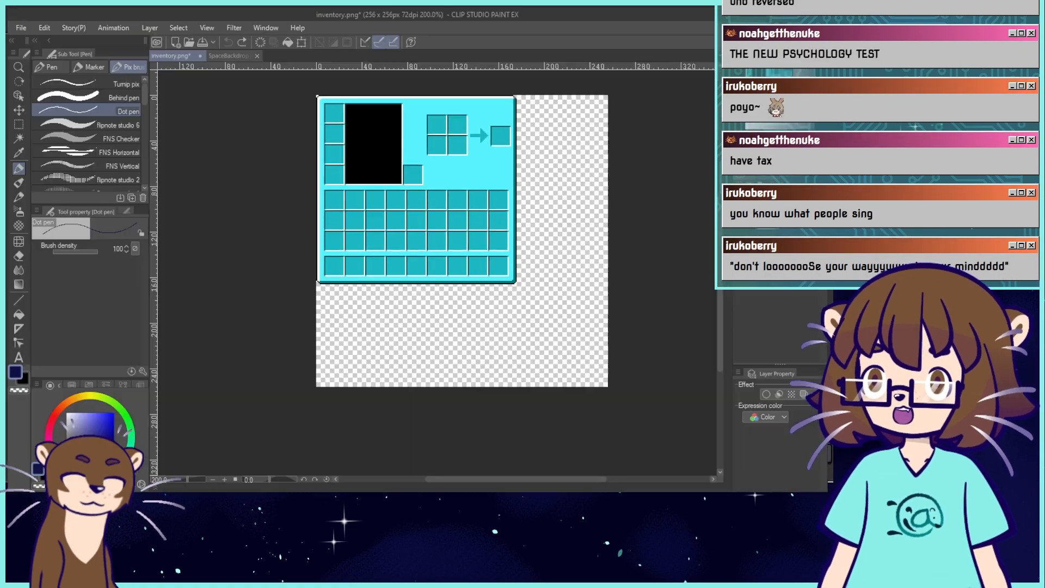
{"action": "key", "text": "alt+Tab"}
{"action": "key", "text": "alt+Tab"}
{"action": "key", "text": "alt+Tab"}
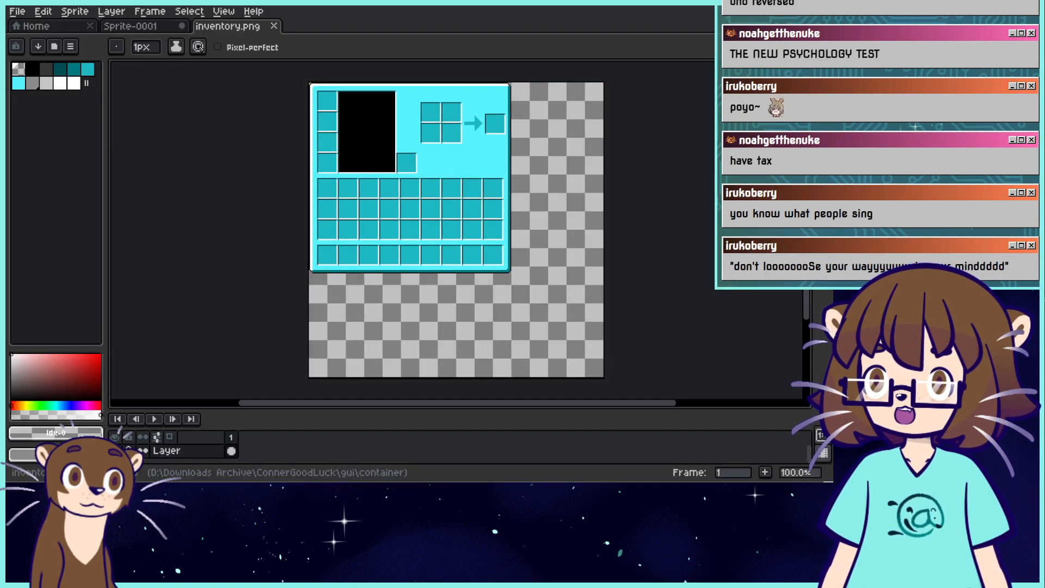
{"action": "key", "text": "alt+Tab"}
{"action": "key", "text": "alt+Tab"}
{"action": "key", "text": "alt+Tab"}
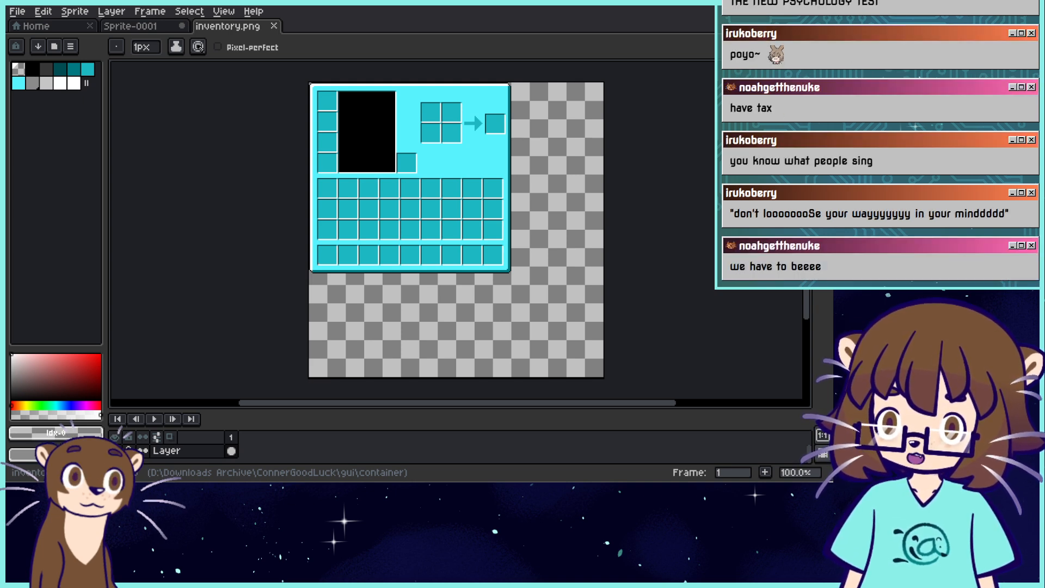
{"action": "key", "text": "alt+Tab"}
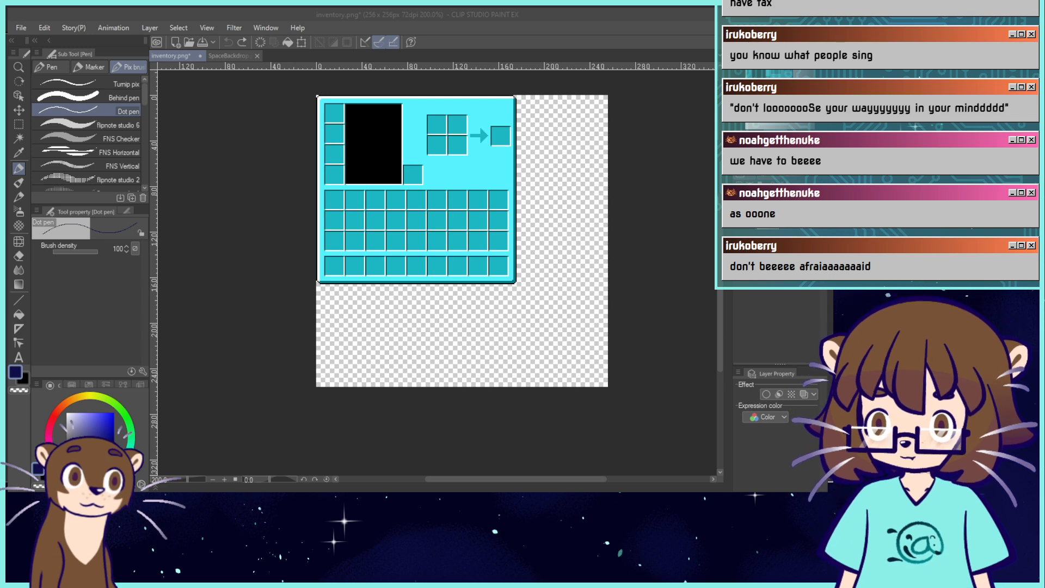
{"action": "key", "text": "alt+Tab"}
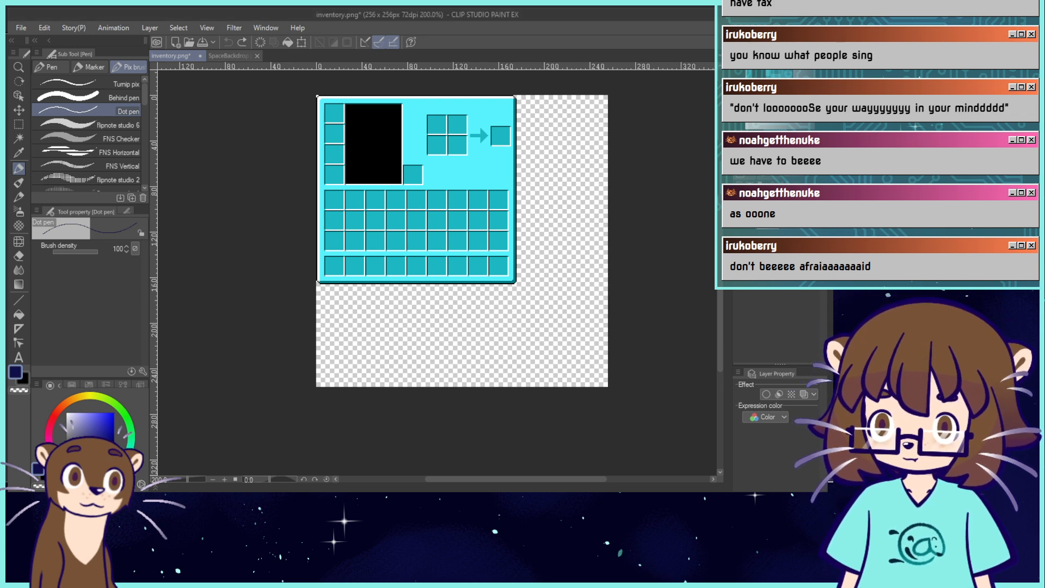
On a new layer of the CRAAAZY character sketch, dot small pupils in both eyes with a black Turnip pen at size 4.9.
{"action": "key", "text": "alt+Tab"}
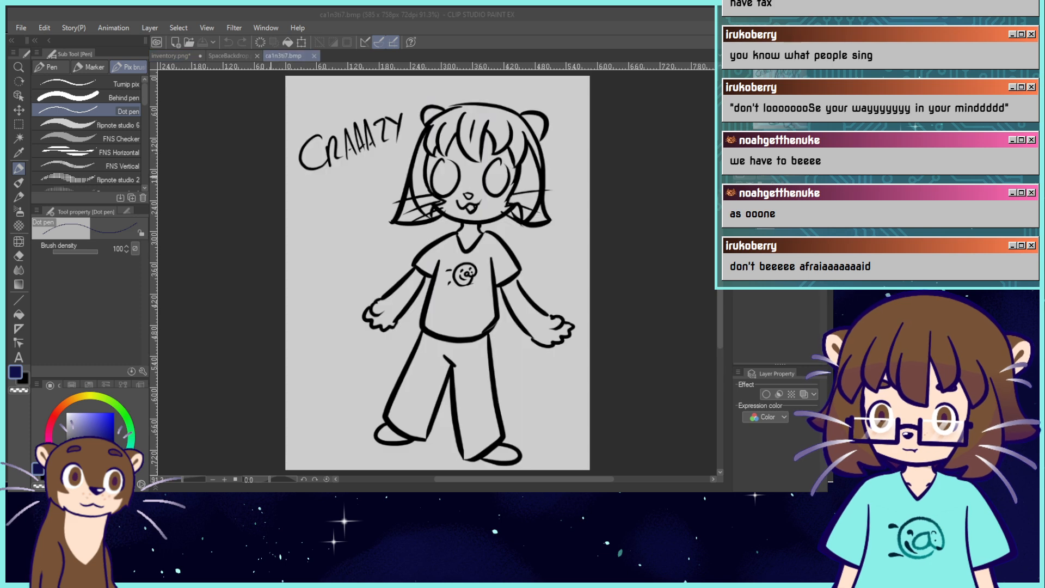
{"action": "key", "text": "alt+Tab"}
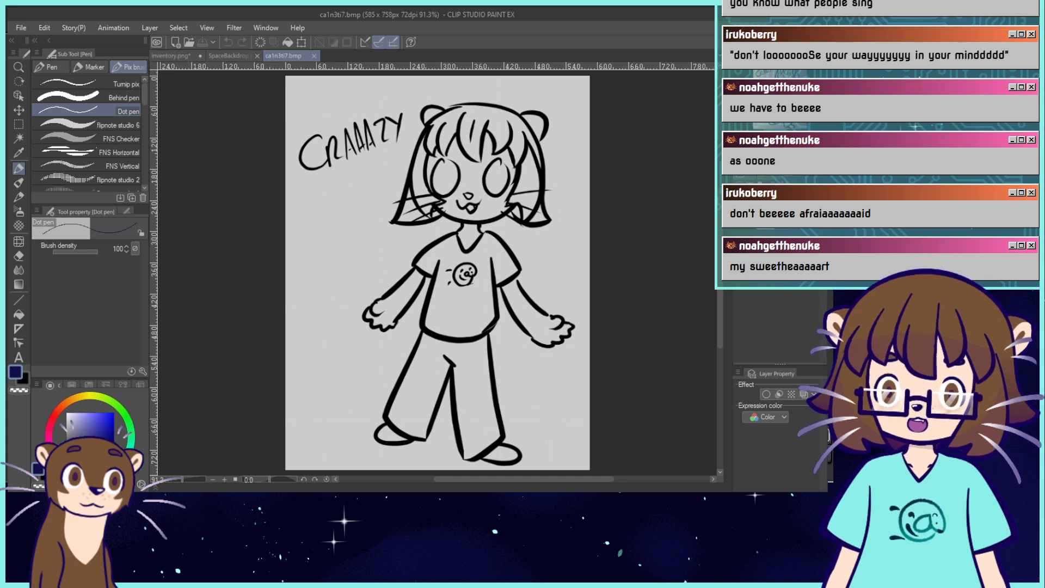
{"action": "key", "text": "ctrl+shift+n"}
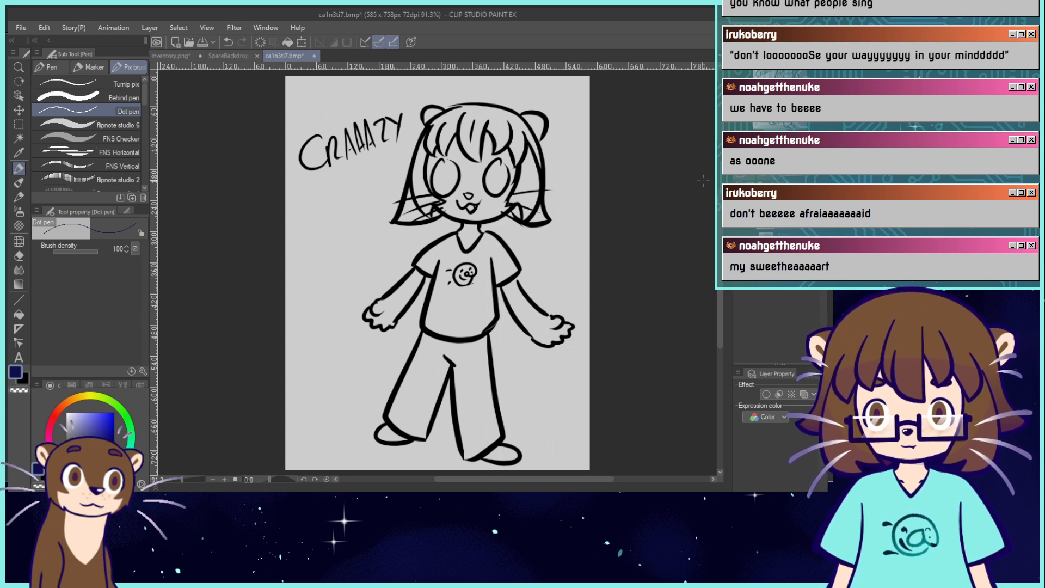
{"action": "left_click", "coordinate": [51, 67]}
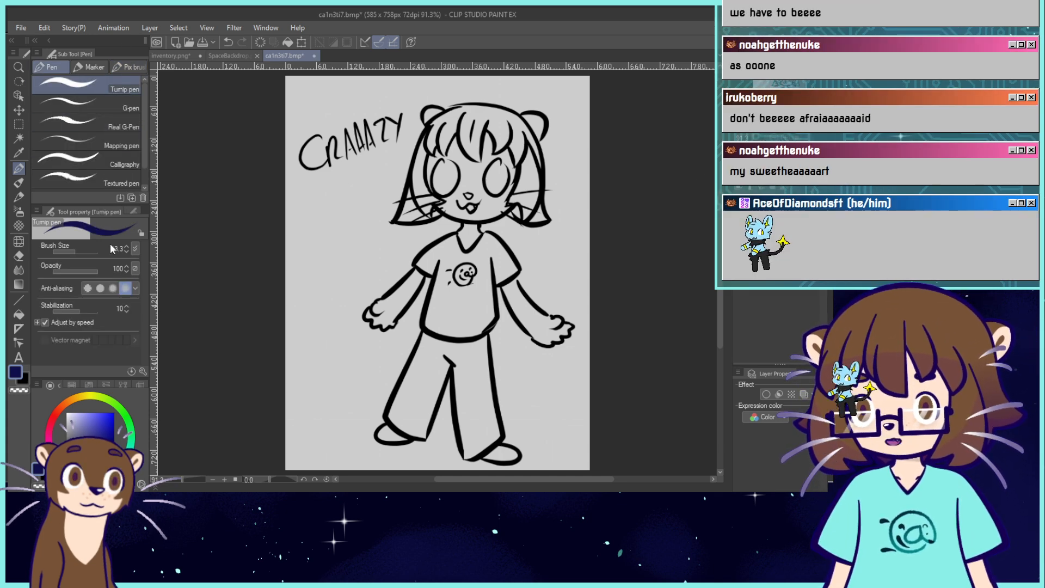
{"action": "key", "text": "x"}
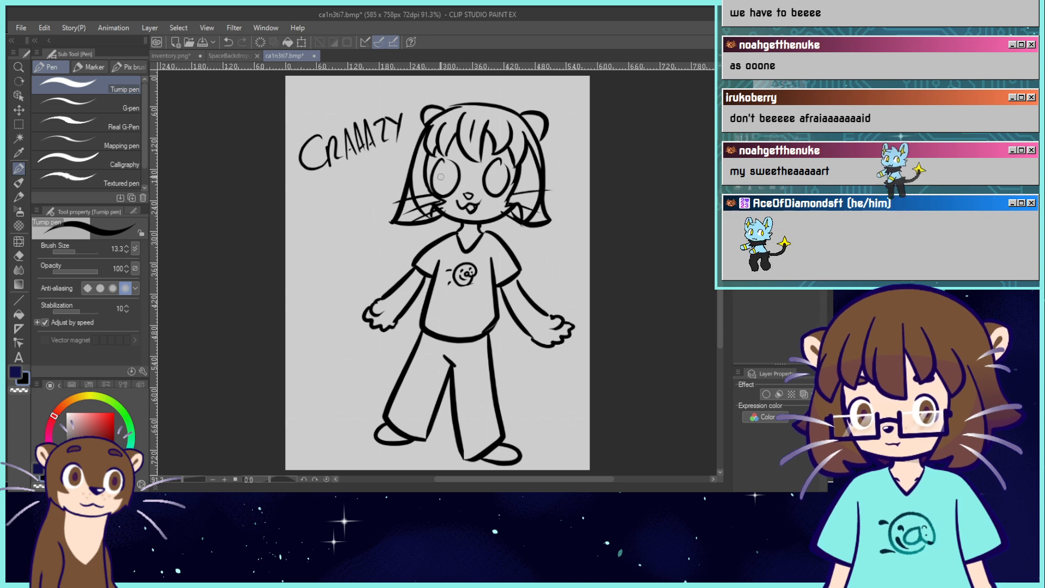
{"action": "left_click", "coordinate": [78, 250]}
{"action": "left_click", "coordinate": [71, 252]}
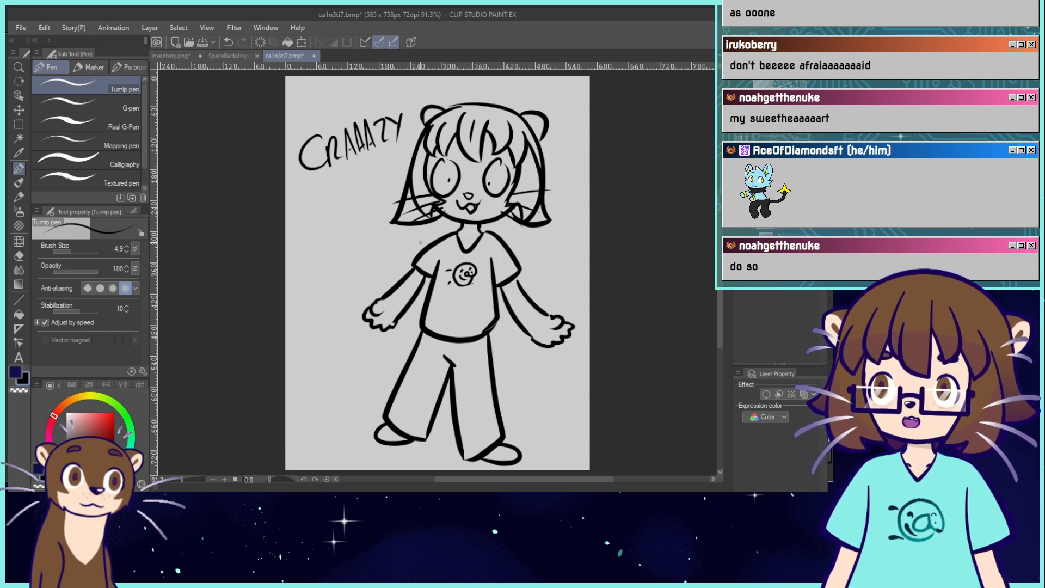
Examine the sketched character's eyes and face up close, and return to the full figure.
{"action": "scroll", "coordinate": [436, 275], "scroll_direction": "up", "scroll_amount": 5}
{"action": "left_click_drag", "start_coordinate": [769, 98], "coordinate": [771, 80]}
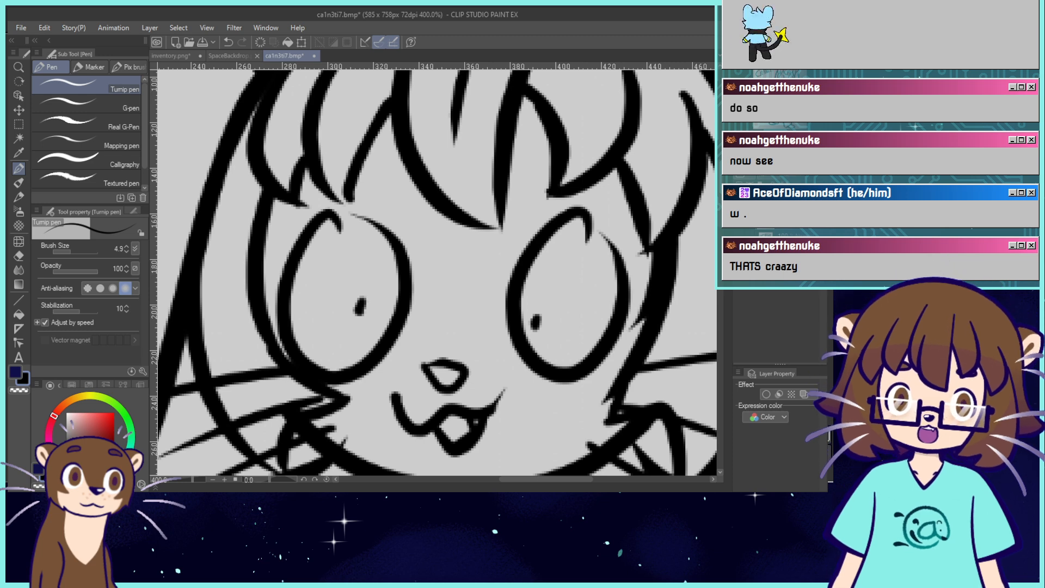
{"action": "key", "text": "ctrl+0"}
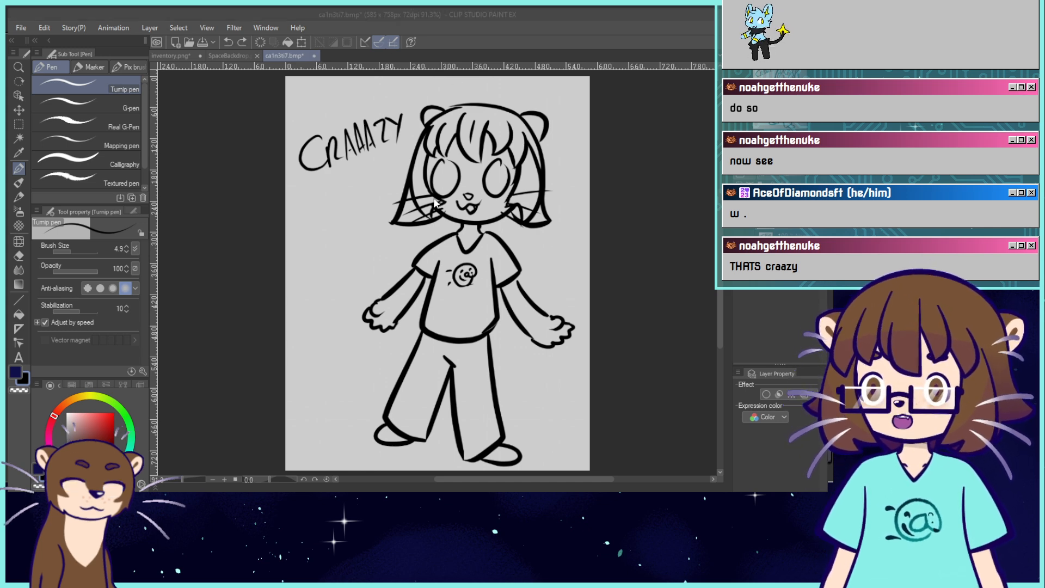
Close the CRAAAZY character sketch and bring the whole SpaceBackdrop.png into view.
{"action": "left_click", "coordinate": [433, 265]}
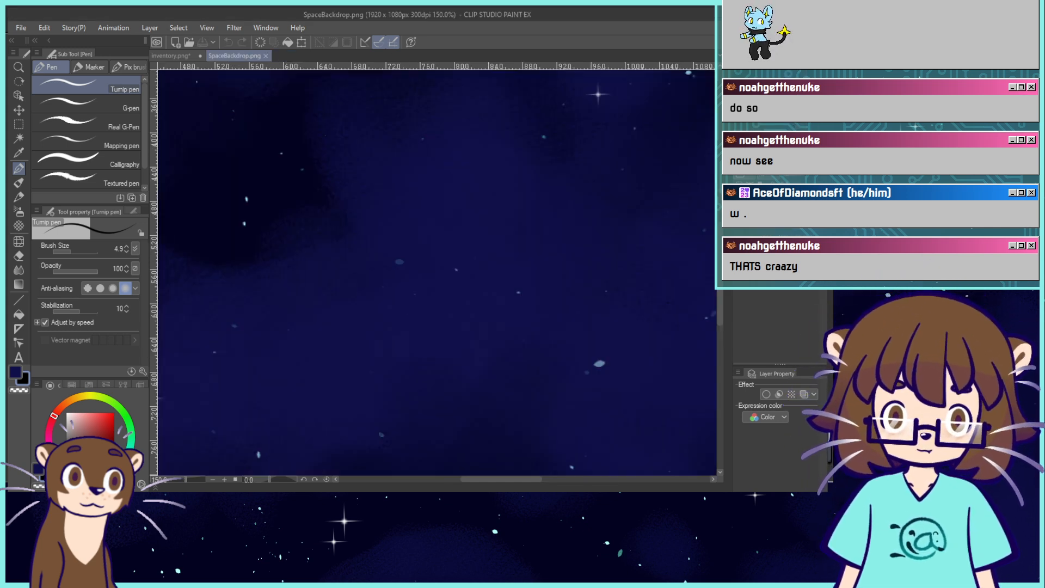
{"action": "key", "text": "ctrl+0"}
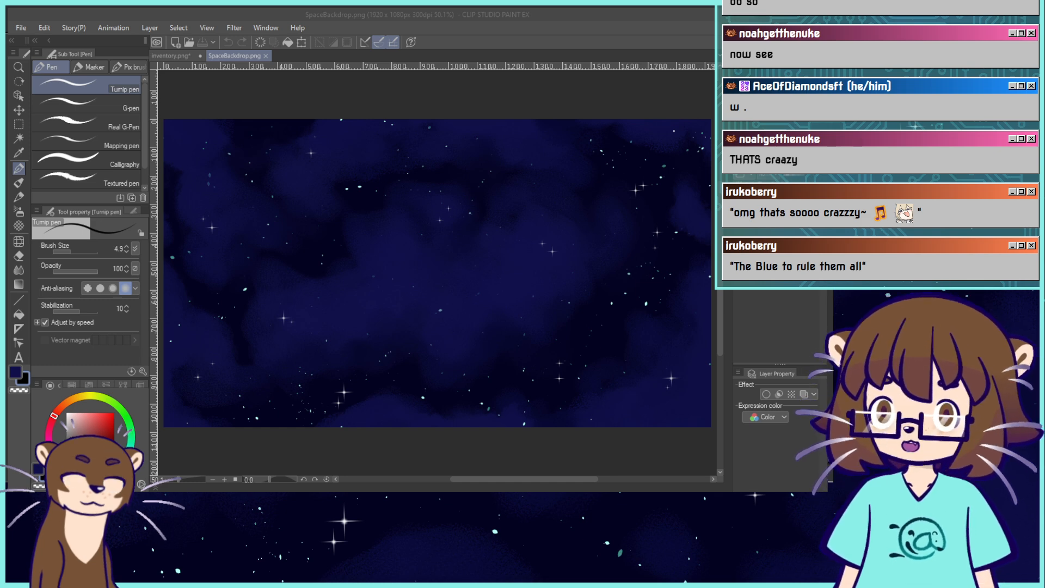
Switch to Aseprite to check the navy and cyan colours and palette options of inventory.png, and return to Clip Studio Paint.
{"action": "key", "text": "alt+Tab"}
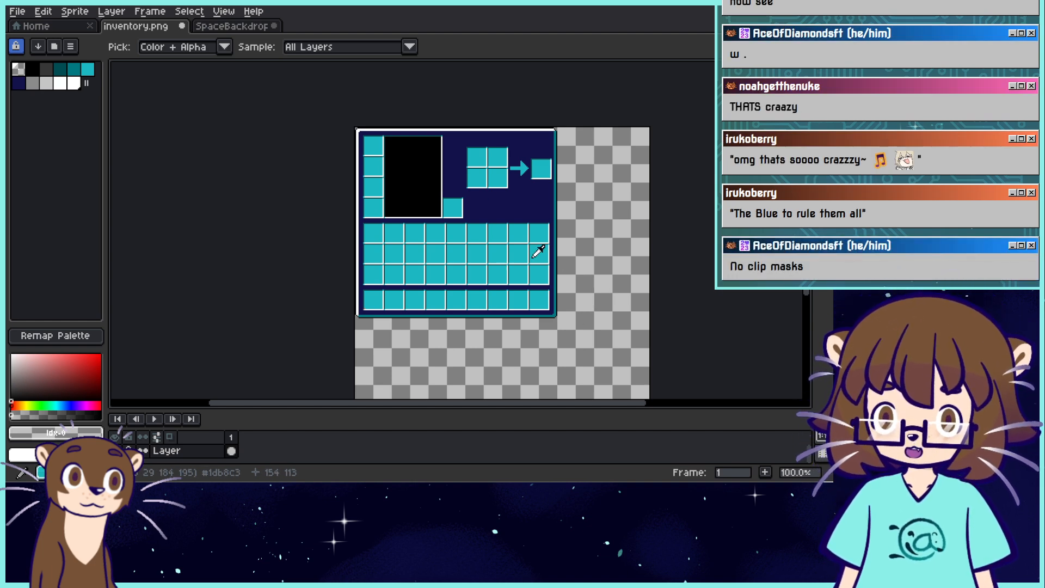
{"action": "scroll", "coordinate": [501, 231], "scroll_direction": "up", "scroll_amount": 1}
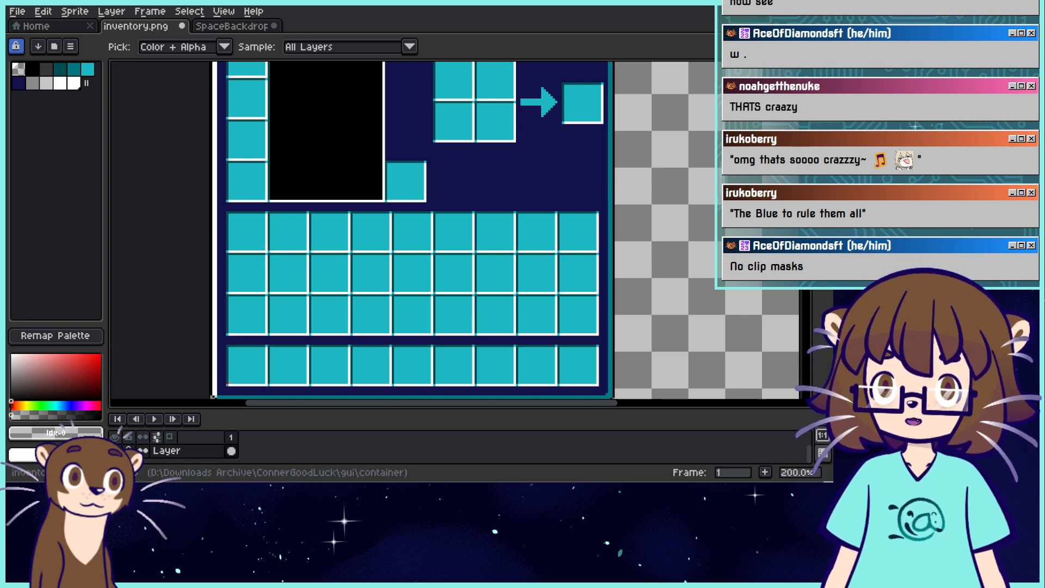
{"action": "left_click_drag", "start_coordinate": [805, 188], "coordinate": [805, 195]}
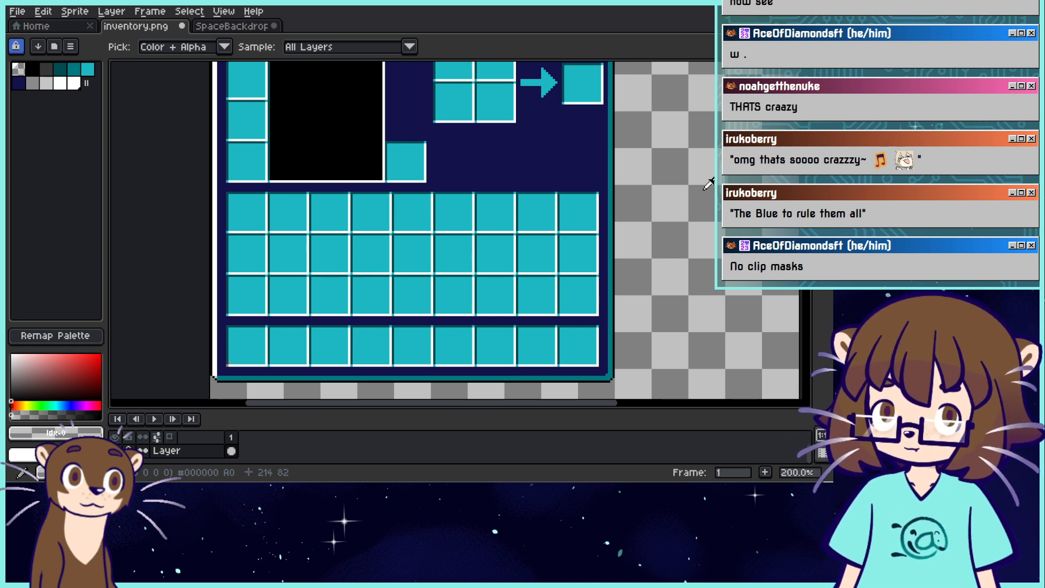
{"action": "left_click", "coordinate": [19, 83]}
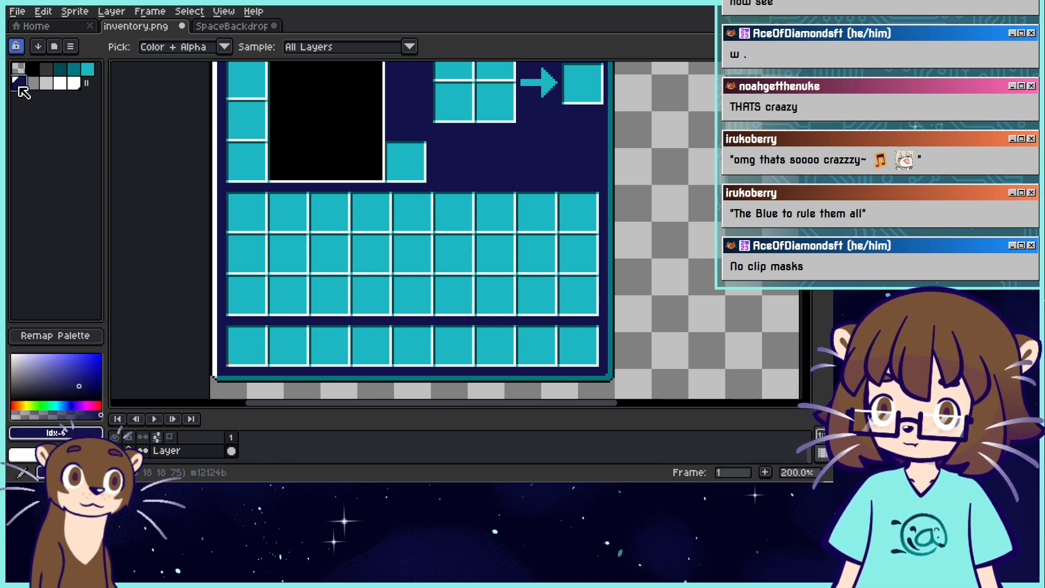
{"action": "left_click", "coordinate": [87, 69]}
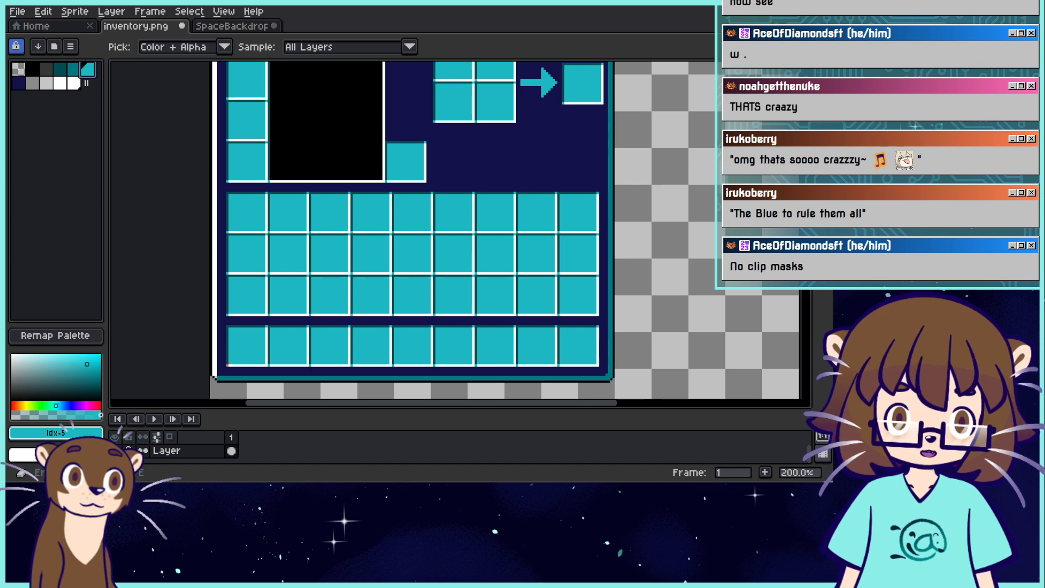
{"action": "left_click", "coordinate": [484, 158]}
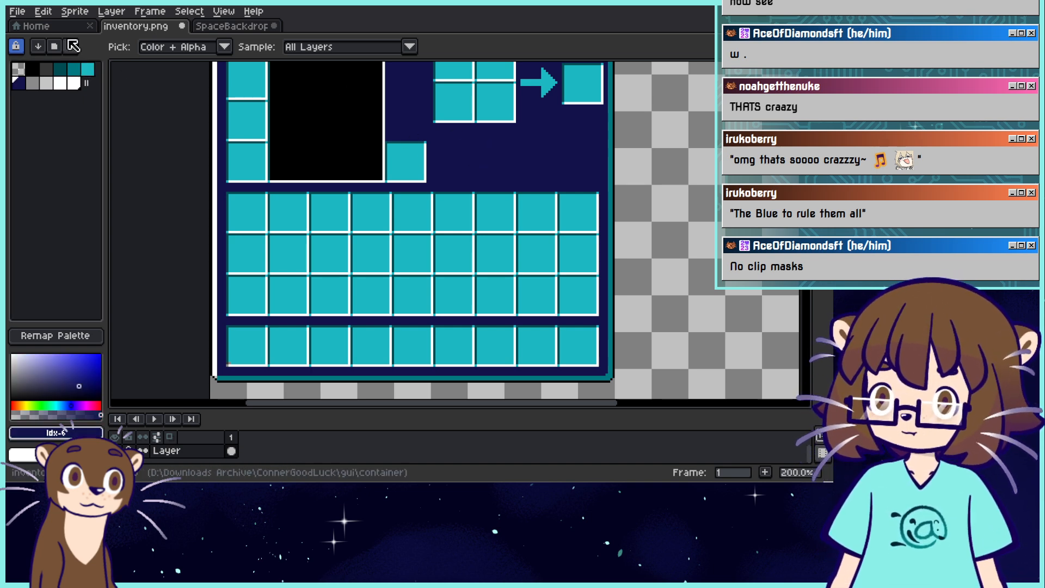
{"action": "left_click", "coordinate": [70, 46]}
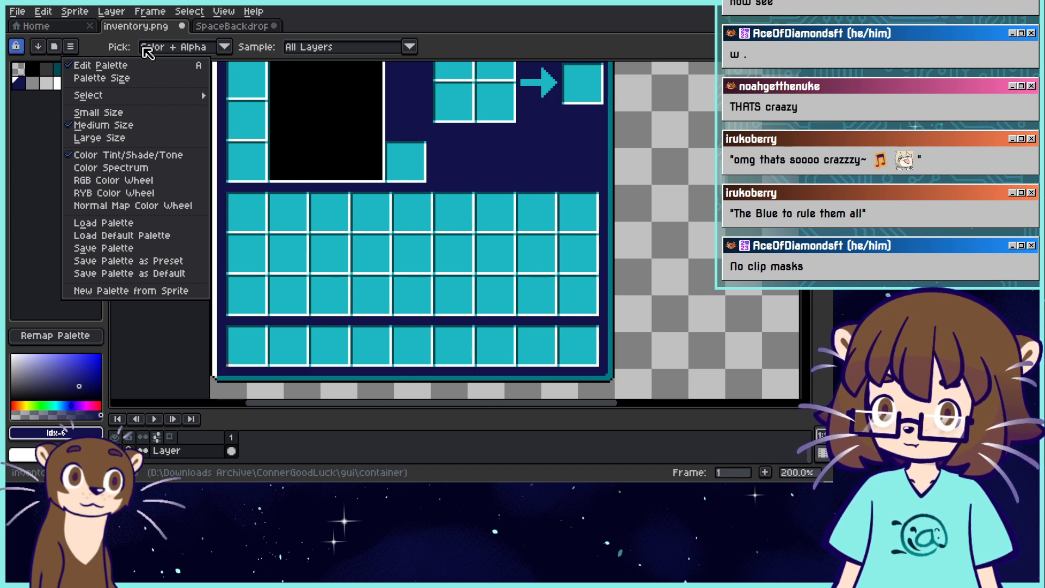
{"action": "left_click", "coordinate": [27, 136]}
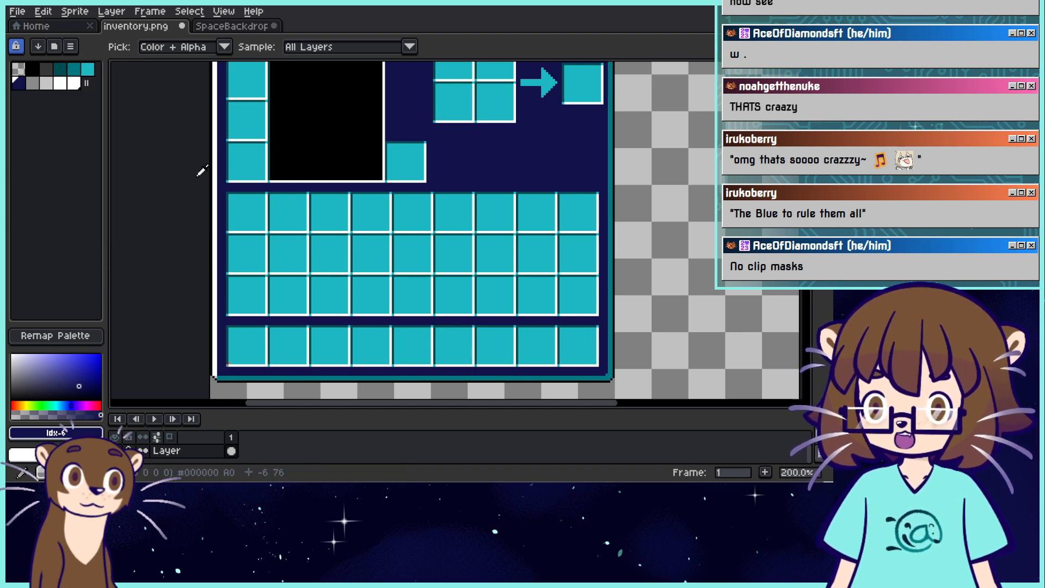
{"action": "scroll", "coordinate": [242, 179], "scroll_direction": "down", "scroll_amount": 1}
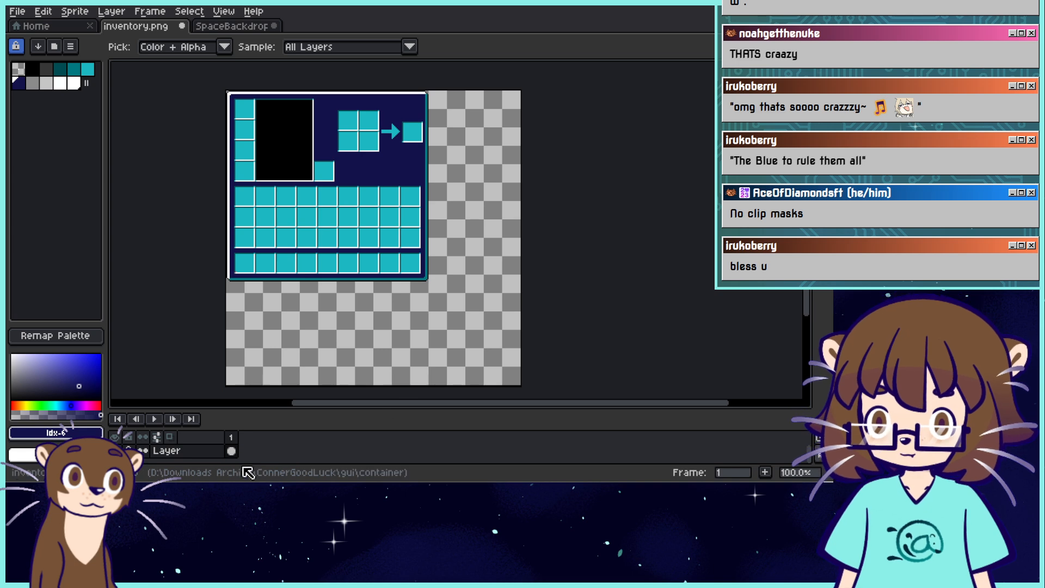
{"action": "key", "text": "alt+Tab"}
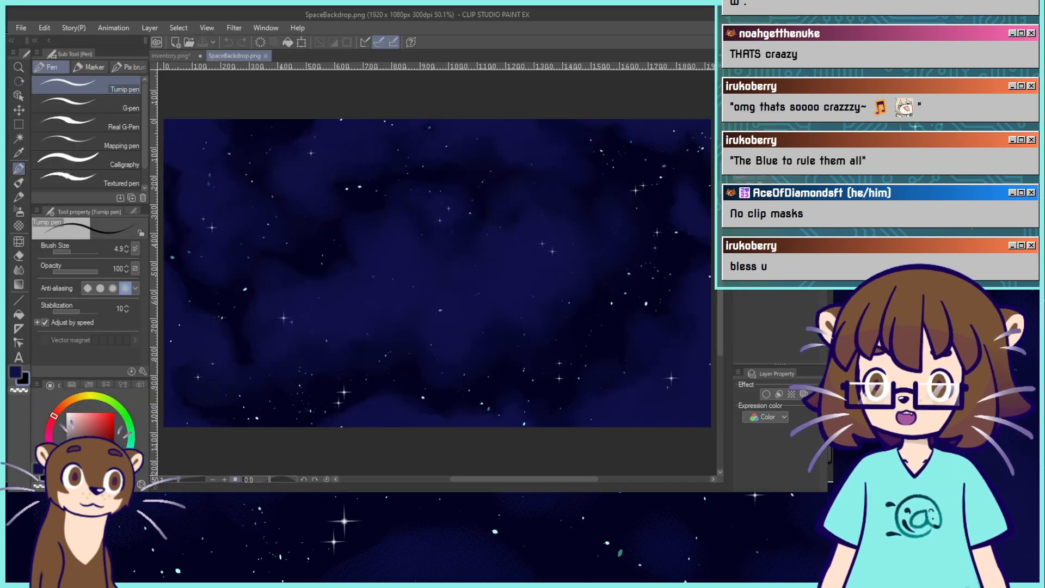
In inventory.png, fill the light cyan panel background with dark navy using the Pix fill tool.
{"action": "left_click", "coordinate": [181, 53]}
{"action": "key", "text": "ctrl+0"}
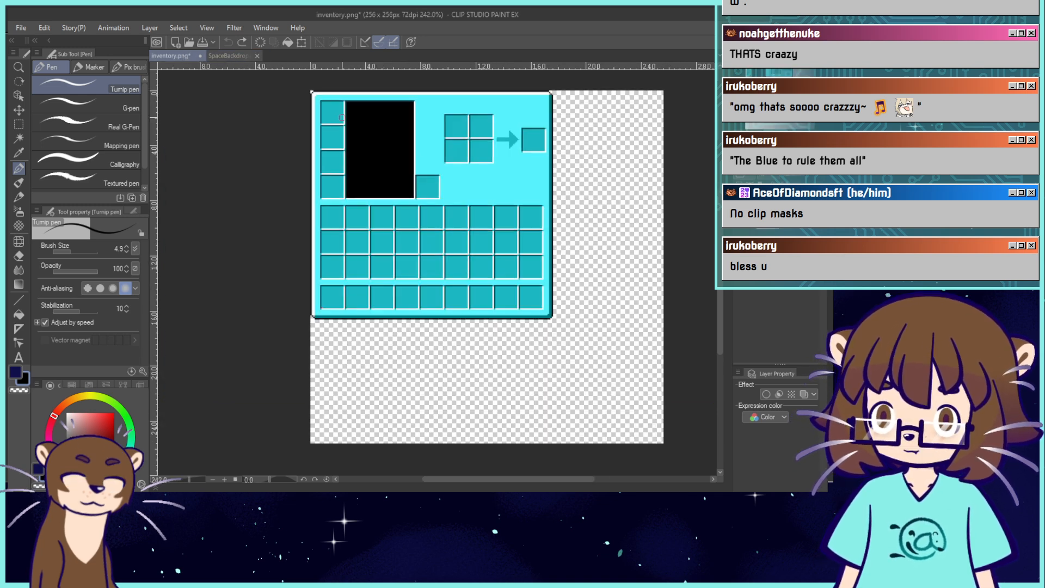
{"action": "left_click", "coordinate": [18, 372]}
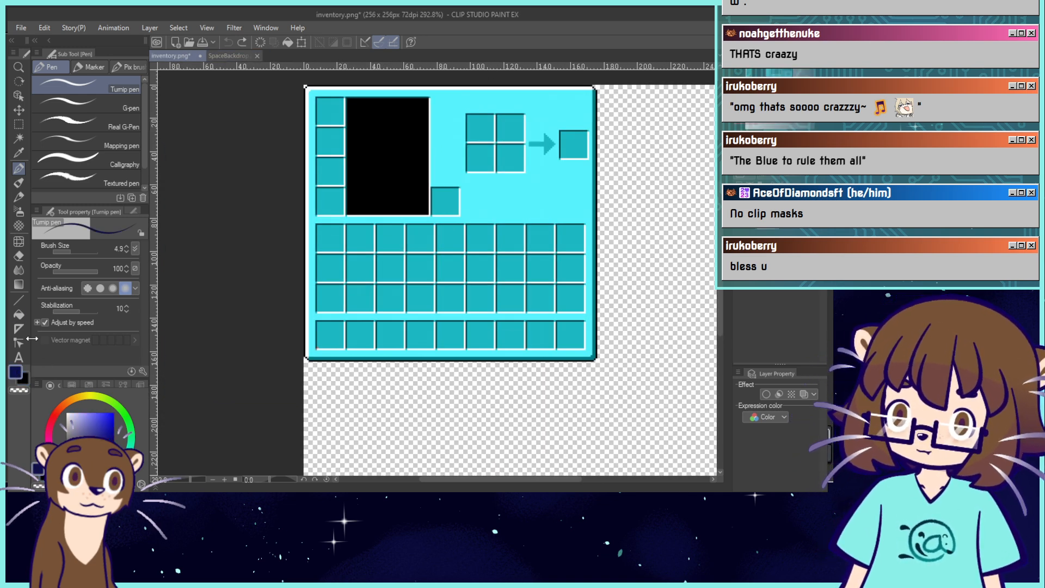
{"action": "left_click", "coordinate": [18, 314]}
{"action": "left_click", "coordinate": [115, 145]}
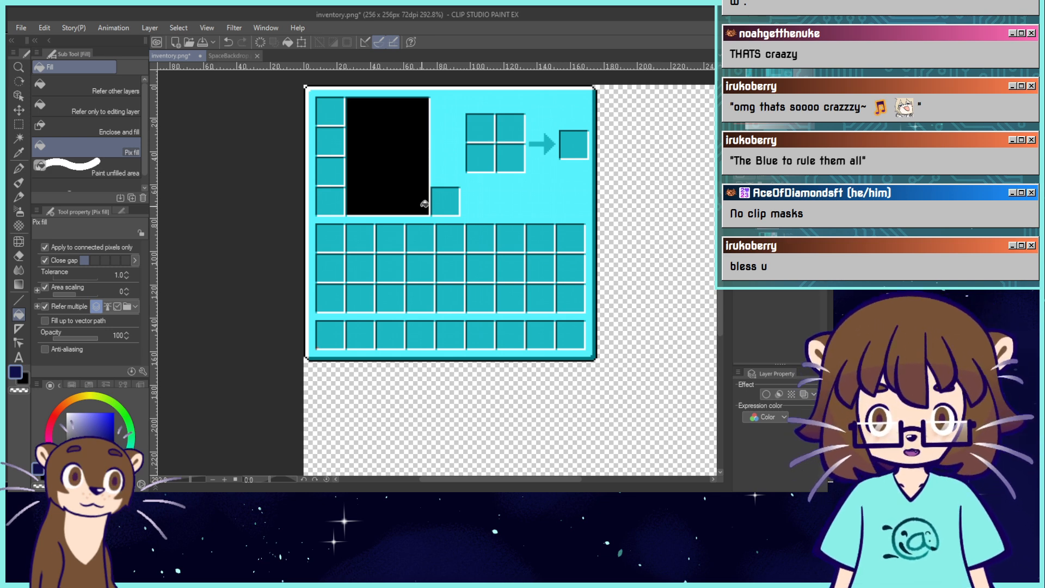
{"action": "left_click", "coordinate": [521, 200]}
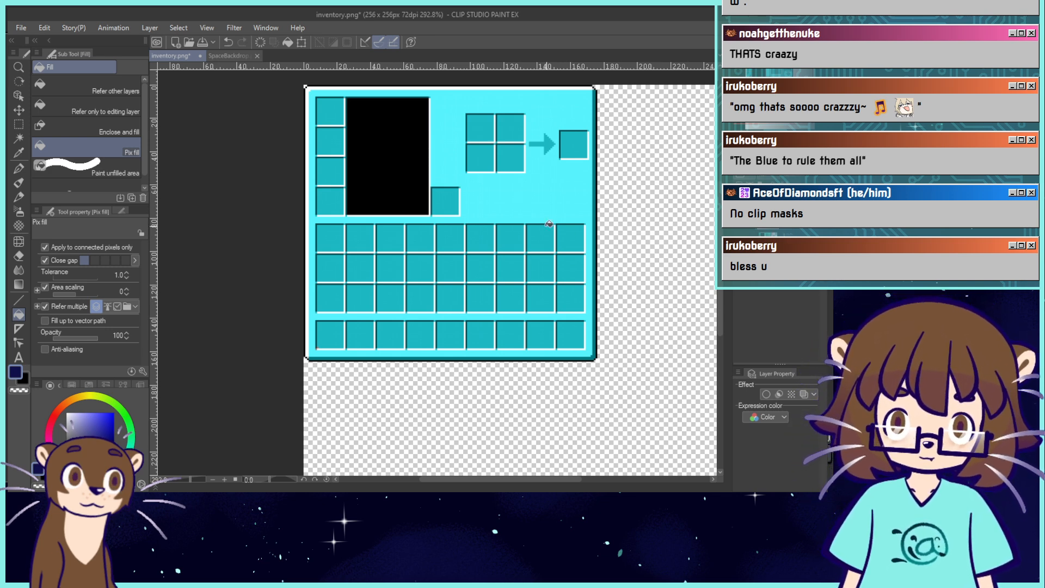
{"action": "left_click", "coordinate": [539, 201]}
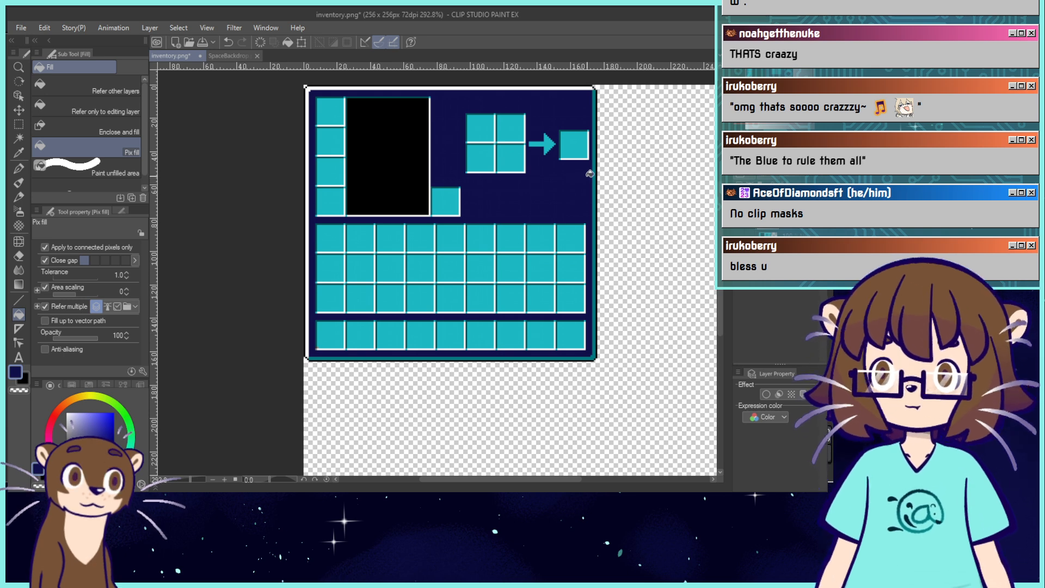
{"action": "scroll", "coordinate": [441, 268], "scroll_direction": "up", "scroll_amount": 1}
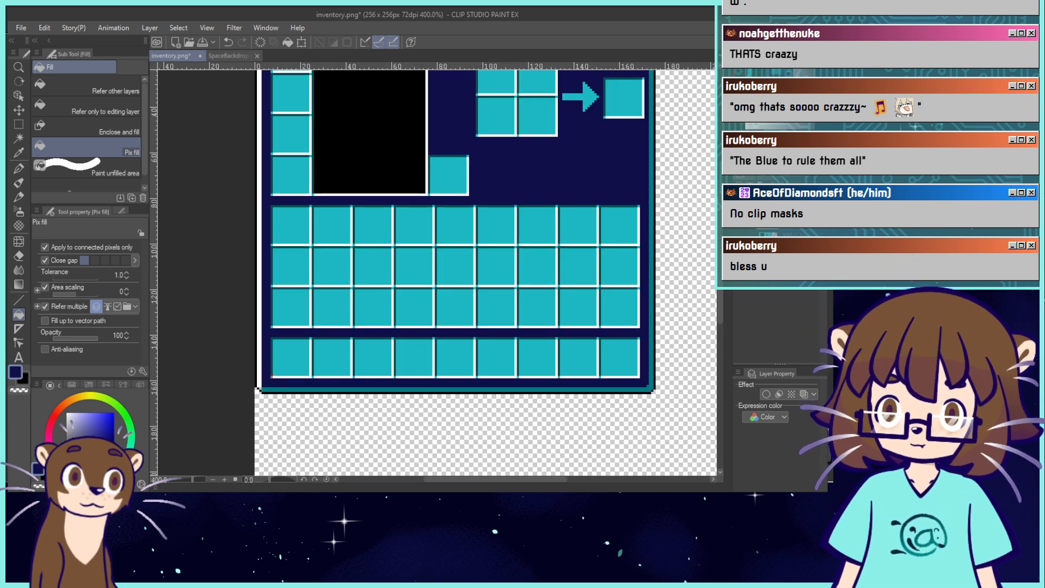
{"action": "left_click_drag", "start_coordinate": [441, 268], "coordinate": [404, 323]}
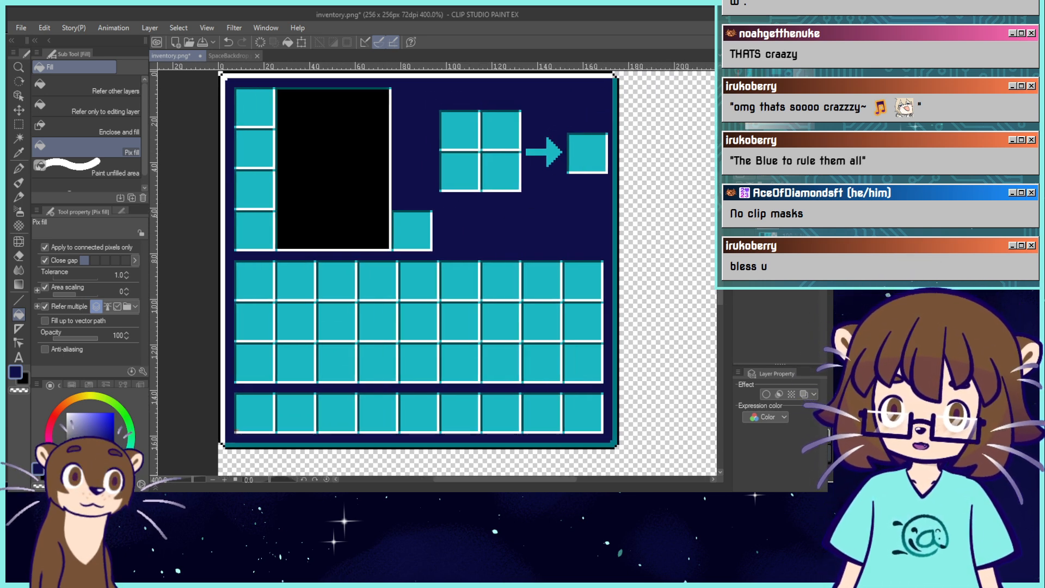
Undo the navy fill, then with connected-pixels-only off refill the panel background navy and darken its teal edge shading.
{"action": "key", "text": "ctrl+shift+n"}
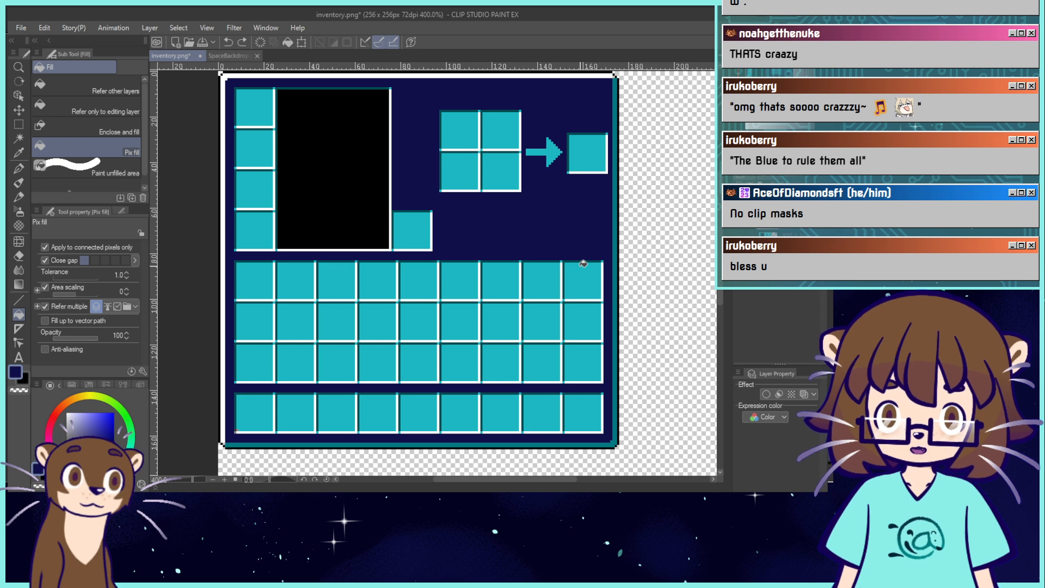
{"action": "left_click", "coordinate": [612, 247]}
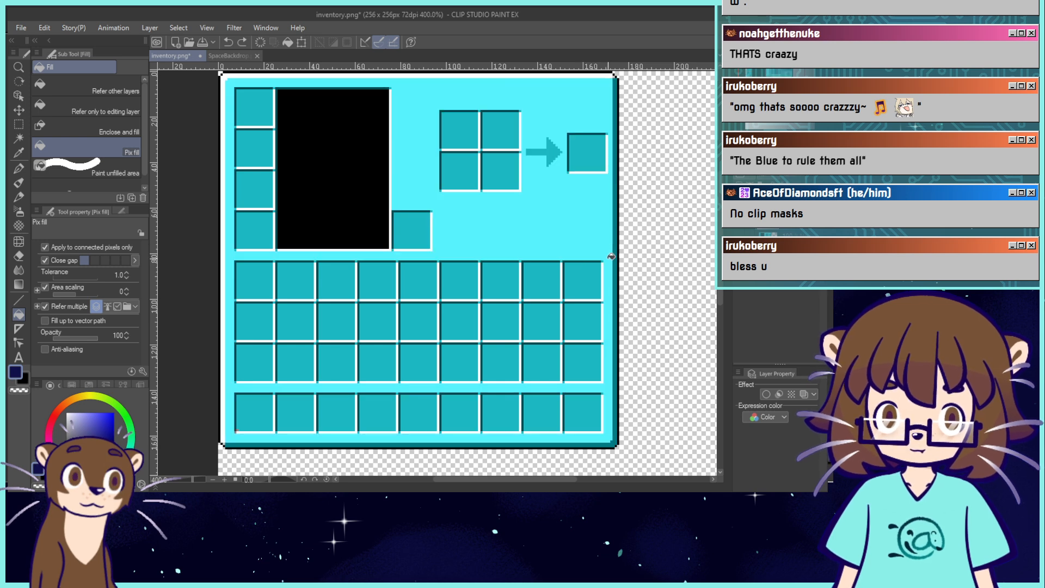
{"action": "left_click", "coordinate": [46, 247]}
{"action": "left_click", "coordinate": [408, 167]}
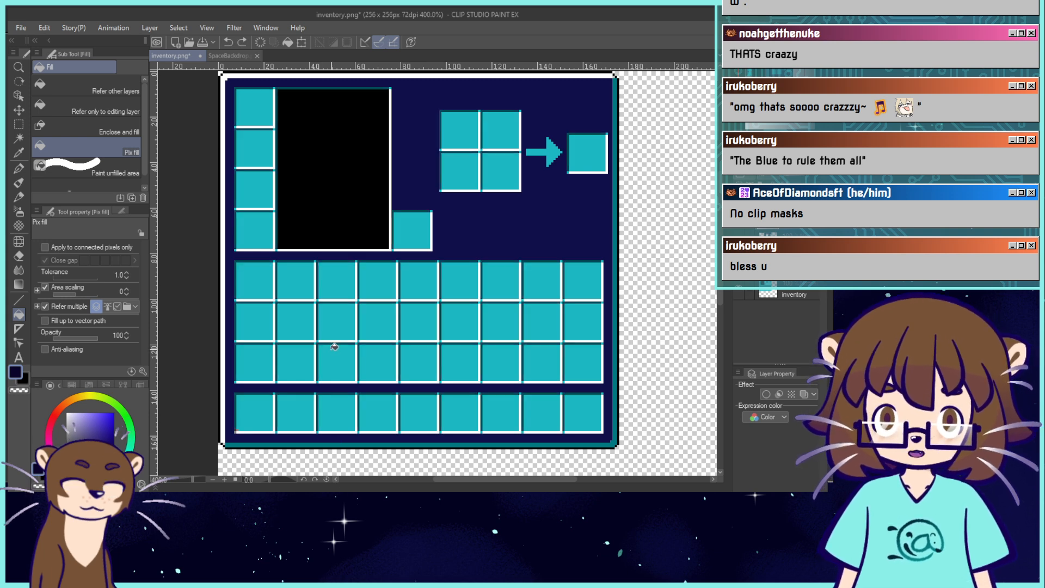
{"action": "left_click", "coordinate": [615, 204]}
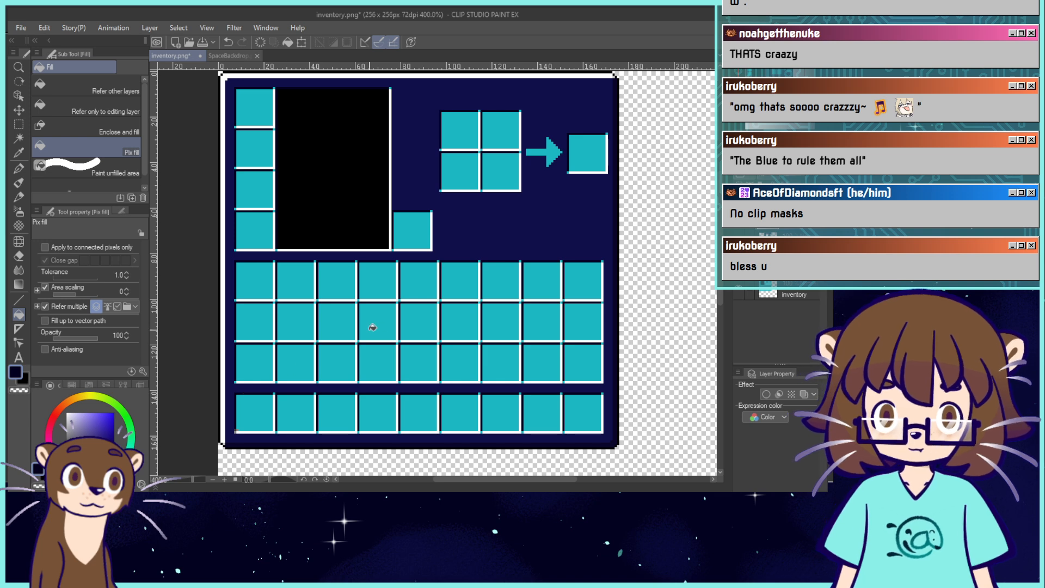
Try a medium blue fill on all inventory slots and the arrow, and undo it.
{"action": "key", "text": "ctrl+shift+n"}
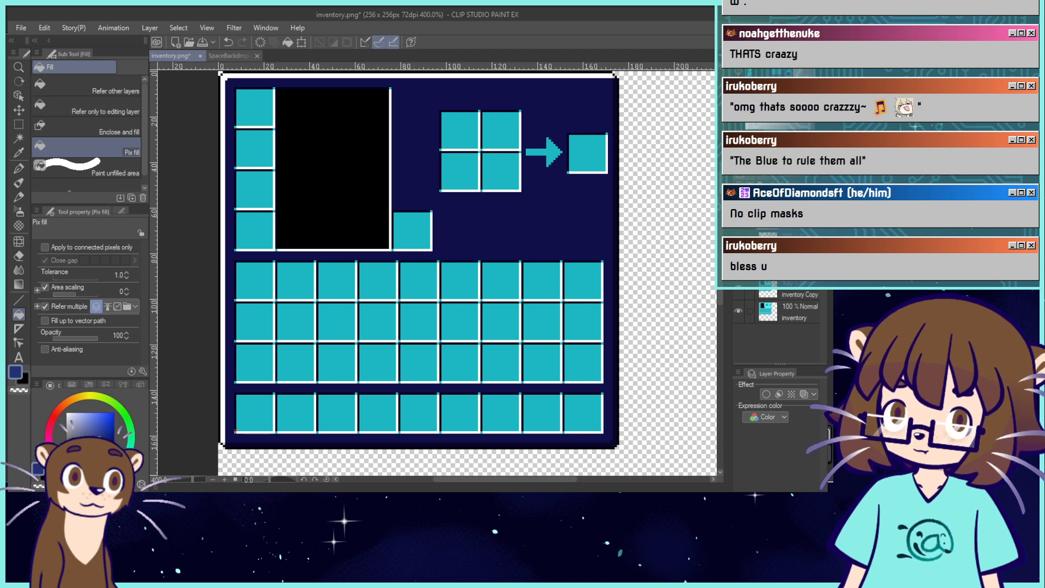
{"action": "left_click", "coordinate": [250, 367]}
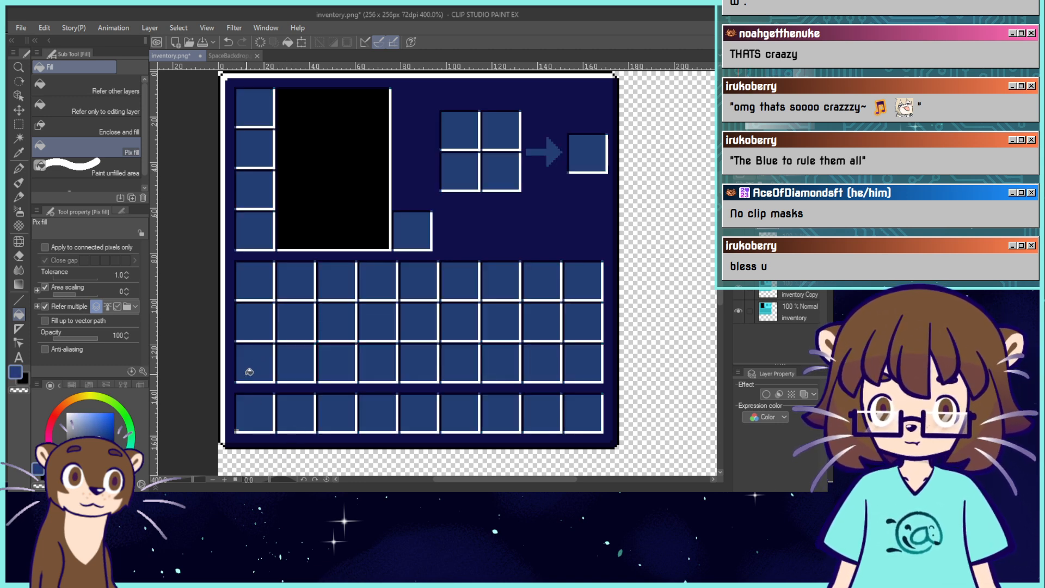
{"action": "key", "text": "ctrl+z"}
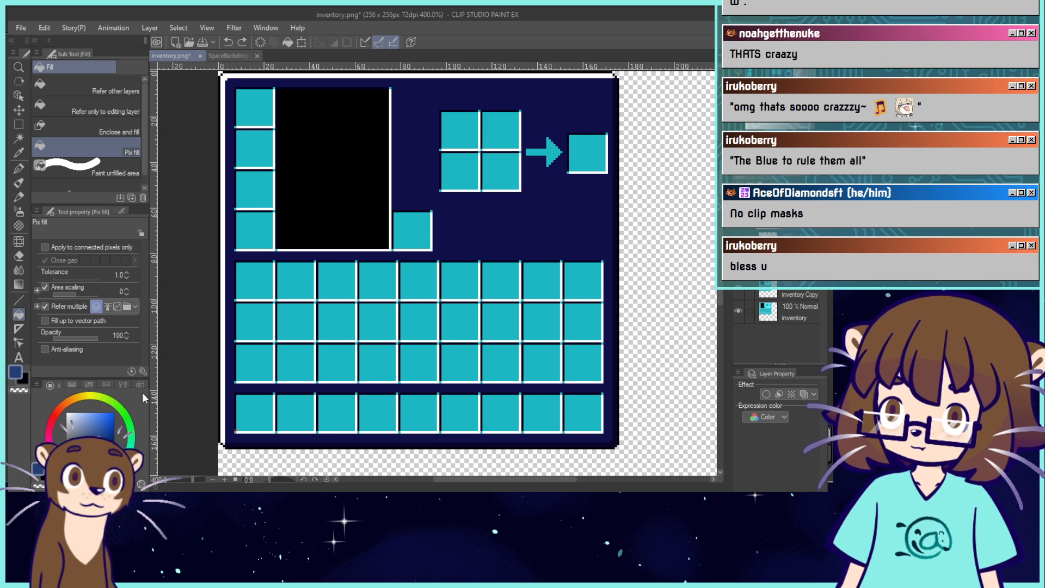
Open PNG-04.png, sample the dark teal of the shirt logo, and fill the inventory slots and arrow with it.
{"action": "left_click", "coordinate": [226, 55]}
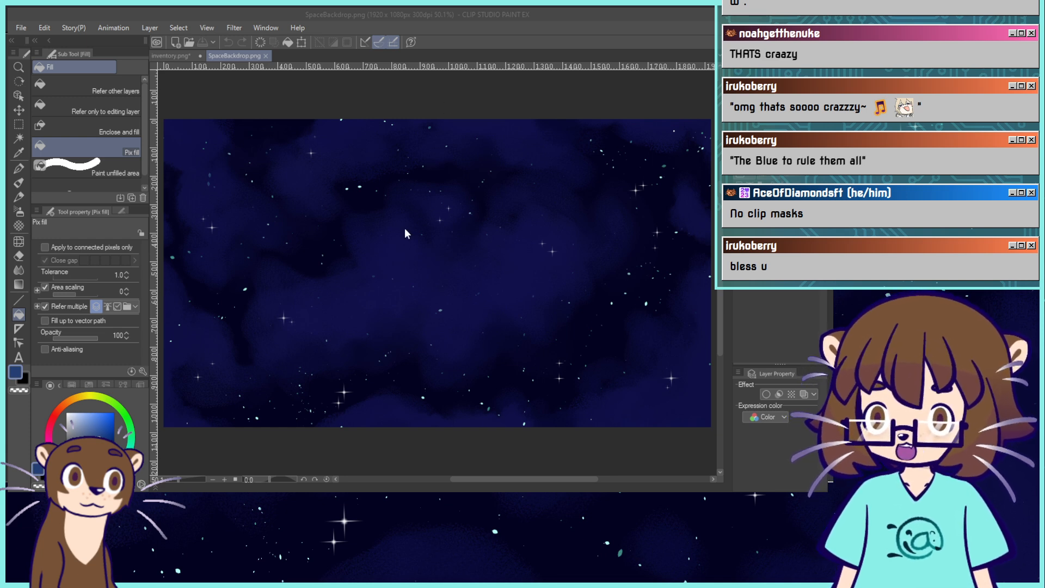
{"action": "double_click", "coordinate": [441, 308]}
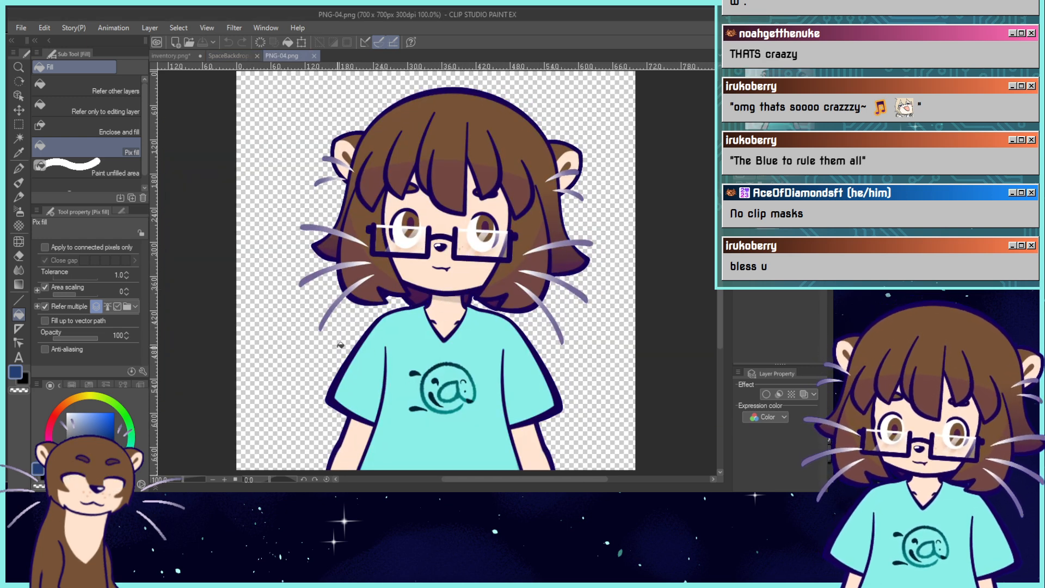
{"action": "left_click", "coordinate": [456, 395], "text": "alt"}
{"action": "left_click", "coordinate": [460, 395], "text": "alt"}
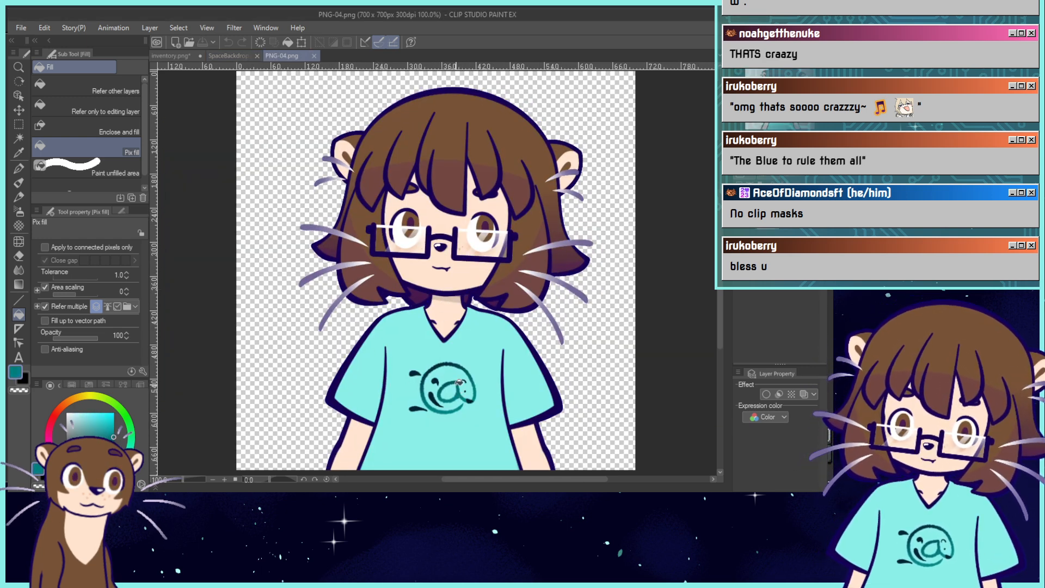
{"action": "left_click", "coordinate": [174, 56]}
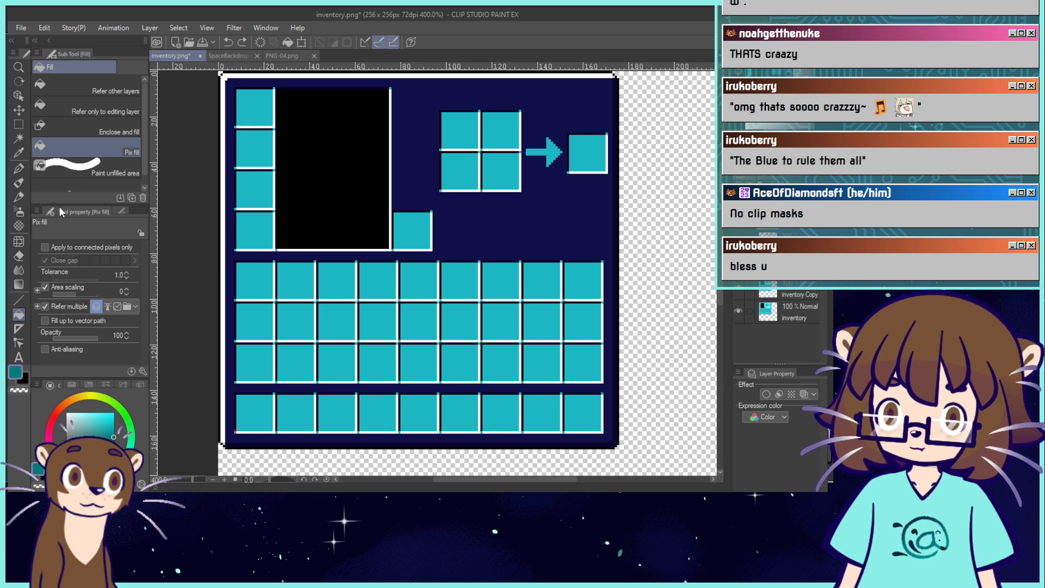
{"action": "left_click", "coordinate": [261, 274]}
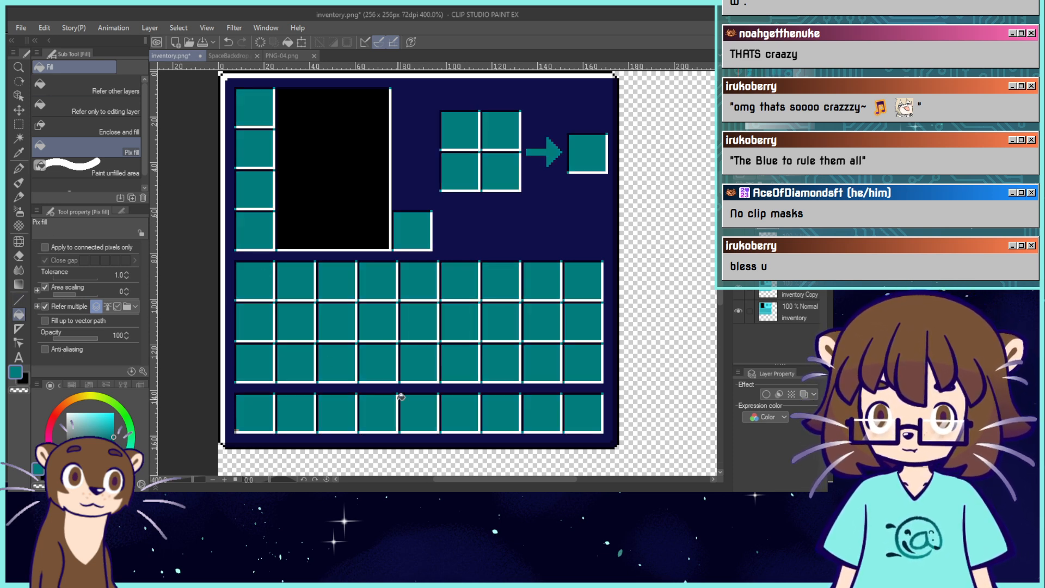
Sample the light cyan of the shirt in PNG-04.png and recolour the white highlight lines of inventory.png with it.
{"action": "left_click", "coordinate": [282, 56]}
{"action": "left_click", "coordinate": [392, 335], "text": "alt"}
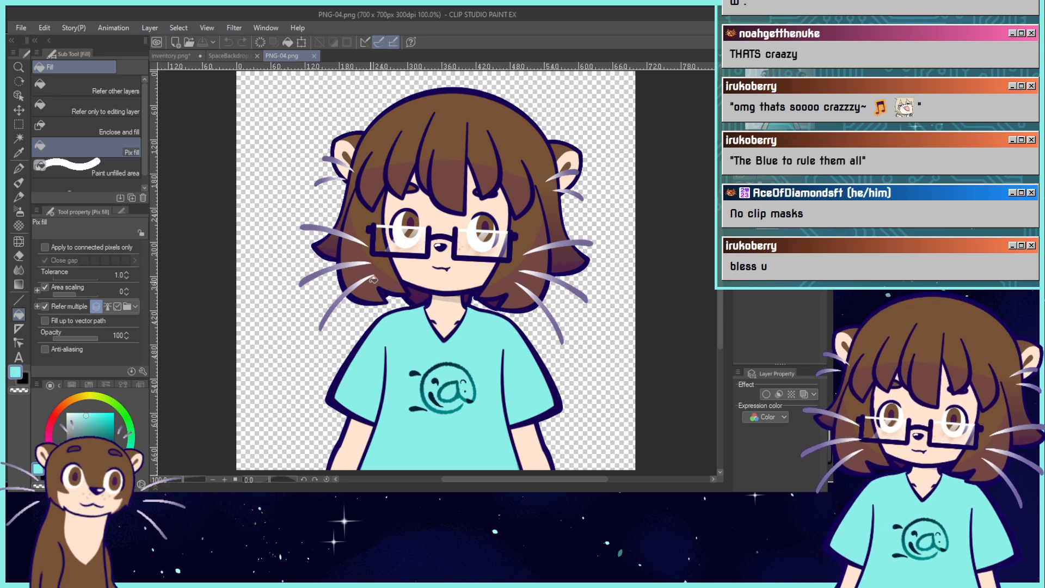
{"action": "left_click", "coordinate": [230, 55]}
{"action": "left_click", "coordinate": [173, 56]}
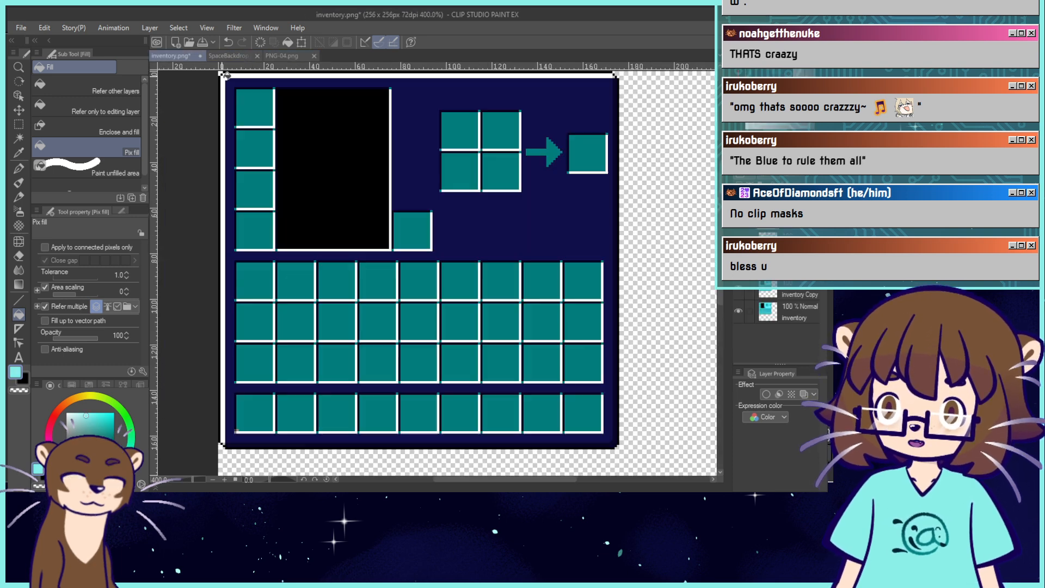
{"action": "left_click", "coordinate": [482, 274]}
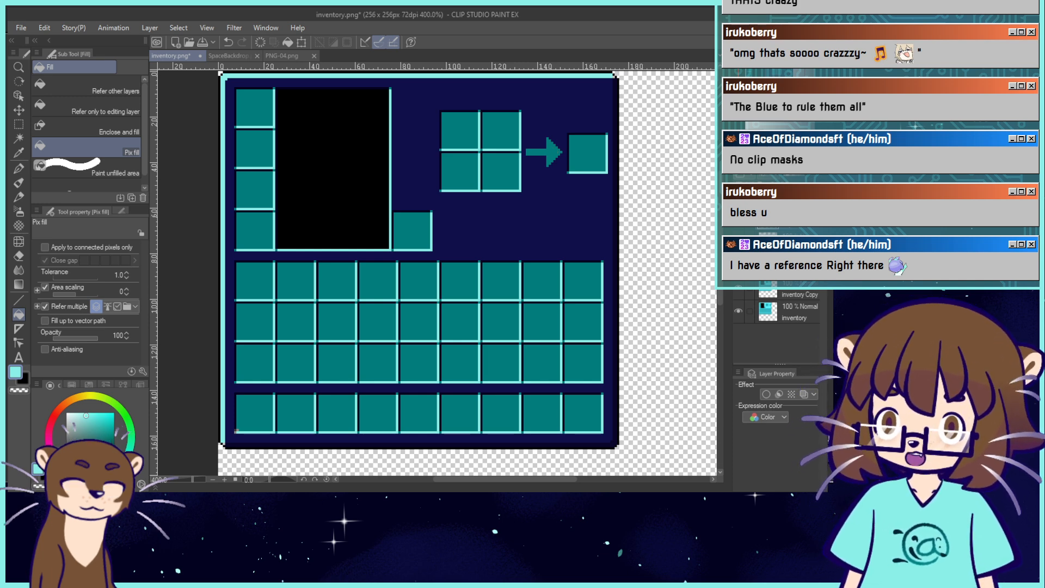
Sample the dark teal of the arrow and retouch the stray grey pixel at the panel's upper-right corner with the Dot pen.
{"action": "left_click_drag", "start_coordinate": [773, 83], "coordinate": [791, 70]}
{"action": "scroll", "coordinate": [443, 175], "scroll_direction": "up", "scroll_amount": 2}
{"action": "scroll", "coordinate": [443, 176], "scroll_direction": "up", "scroll_amount": 4}
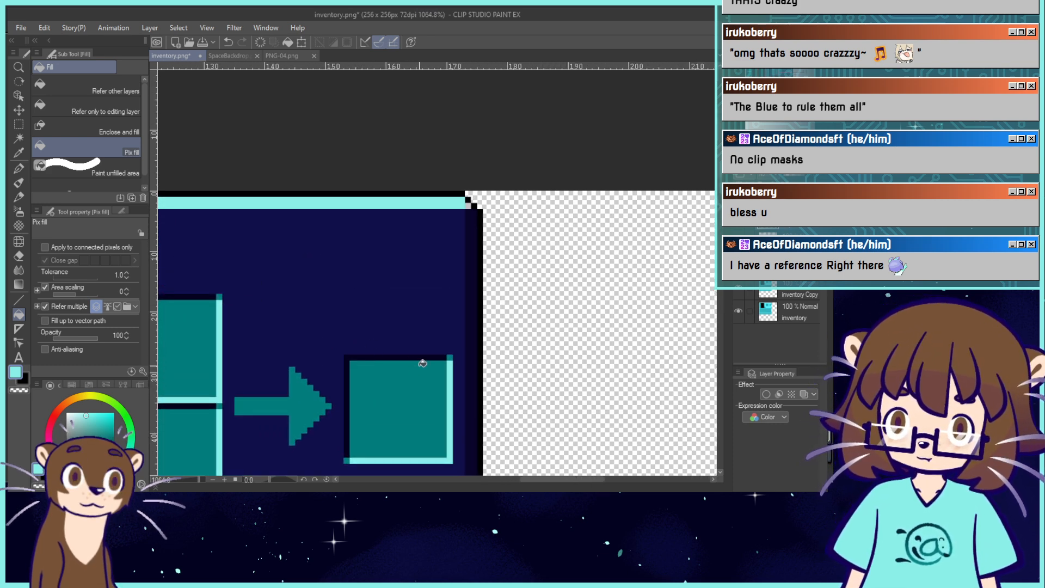
{"action": "left_click", "coordinate": [404, 405], "text": "alt"}
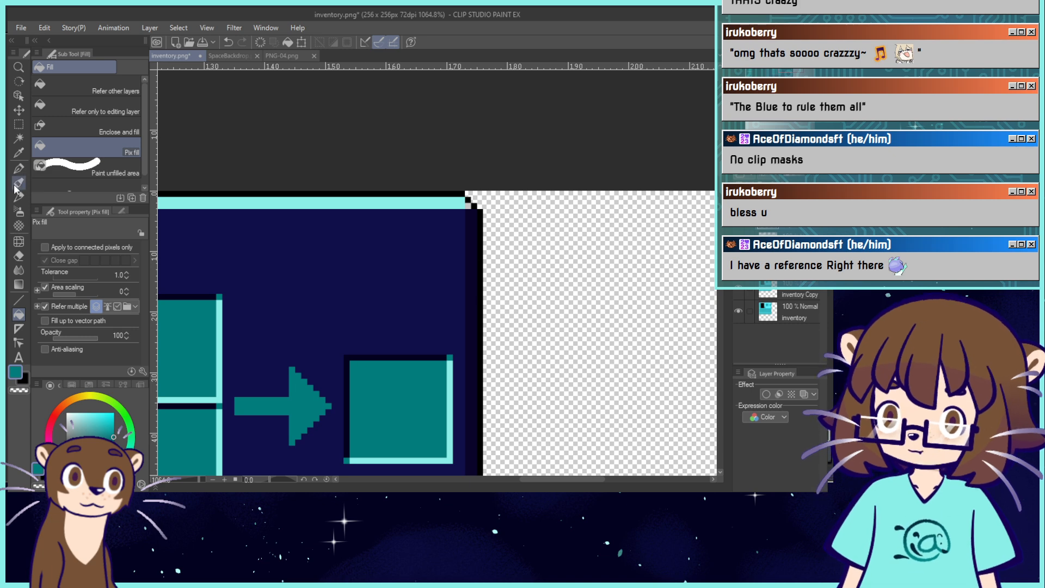
{"action": "left_click", "coordinate": [19, 184]}
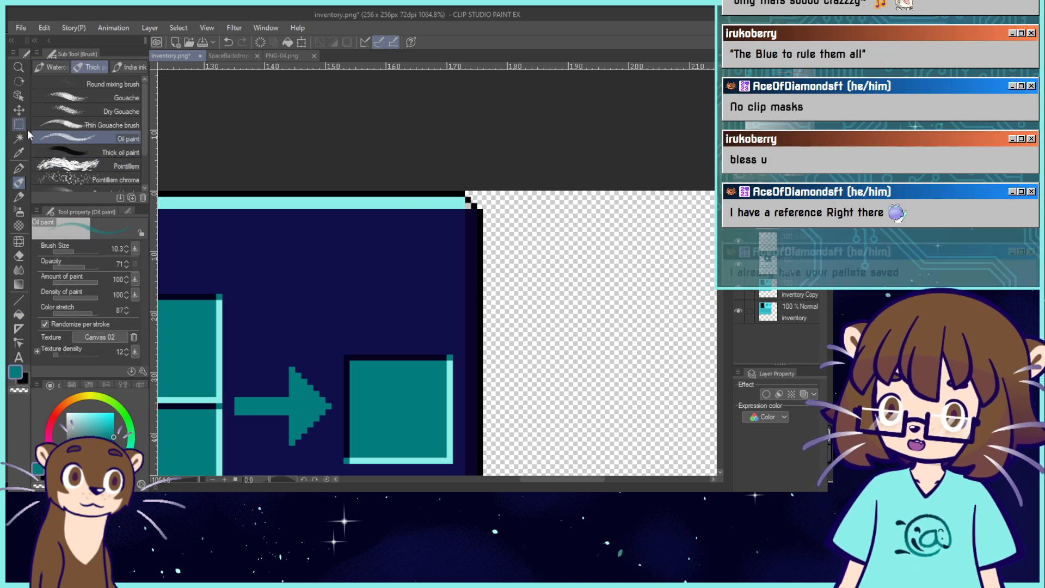
{"action": "left_click", "coordinate": [19, 168]}
{"action": "left_click", "coordinate": [123, 68]}
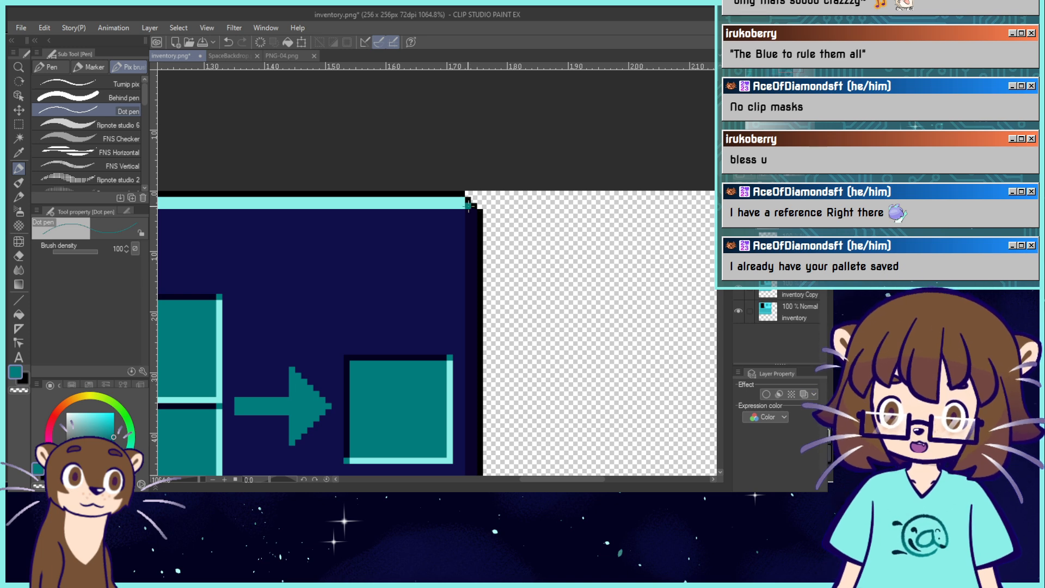
Recolour the grey pixels at the first hotbar slot's lower-left corner with sampled dark navy and dark teal, and check the panel's lower corners.
{"action": "left_click_drag", "start_coordinate": [425, 338], "coordinate": [626, 71]}
{"action": "left_click_drag", "start_coordinate": [239, 463], "coordinate": [694, 50]}
{"action": "left_click_drag", "start_coordinate": [326, 392], "coordinate": [518, 266]}
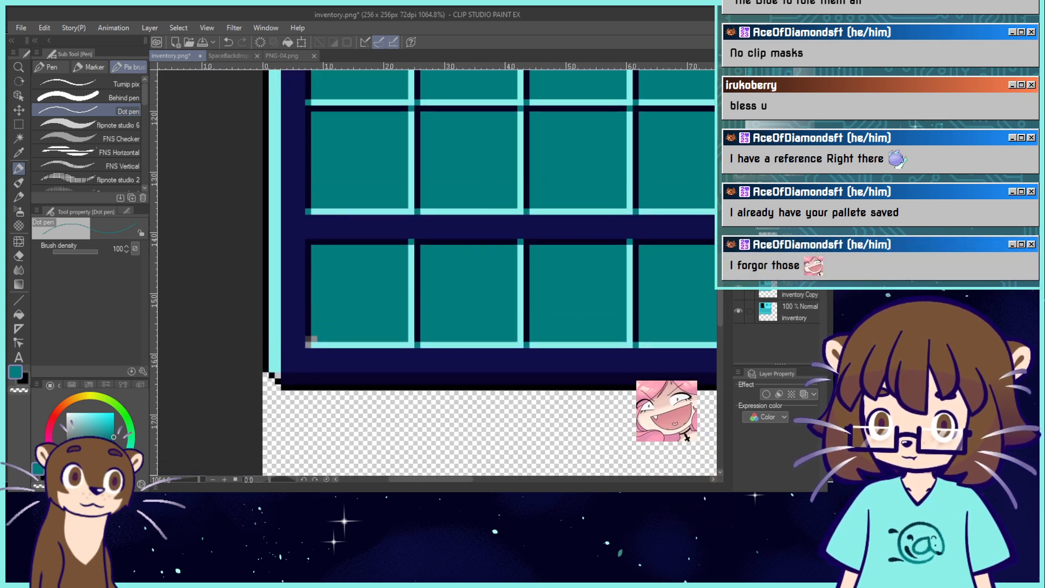
{"action": "left_click", "coordinate": [308, 326], "text": "alt"}
{"action": "left_click", "coordinate": [308, 343]}
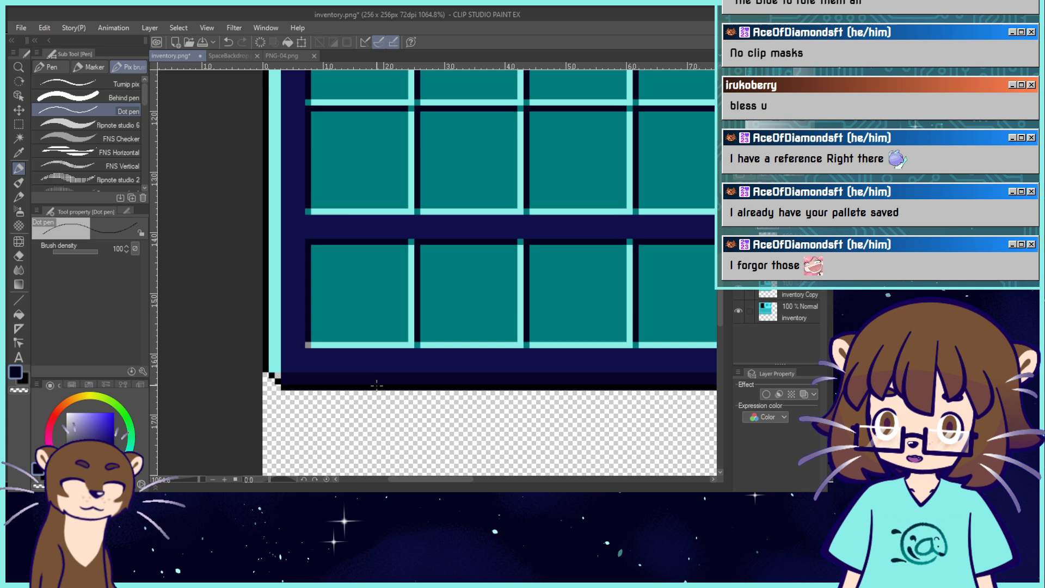
{"action": "left_click", "coordinate": [422, 344], "text": "alt"}
{"action": "left_click", "coordinate": [308, 344]}
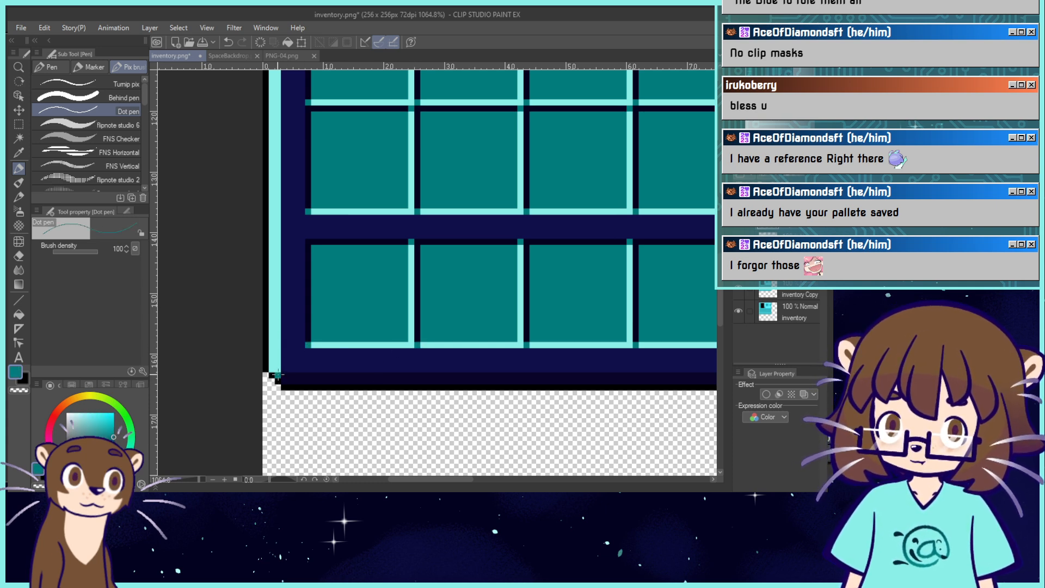
{"action": "left_click_drag", "start_coordinate": [413, 478], "coordinate": [532, 479]}
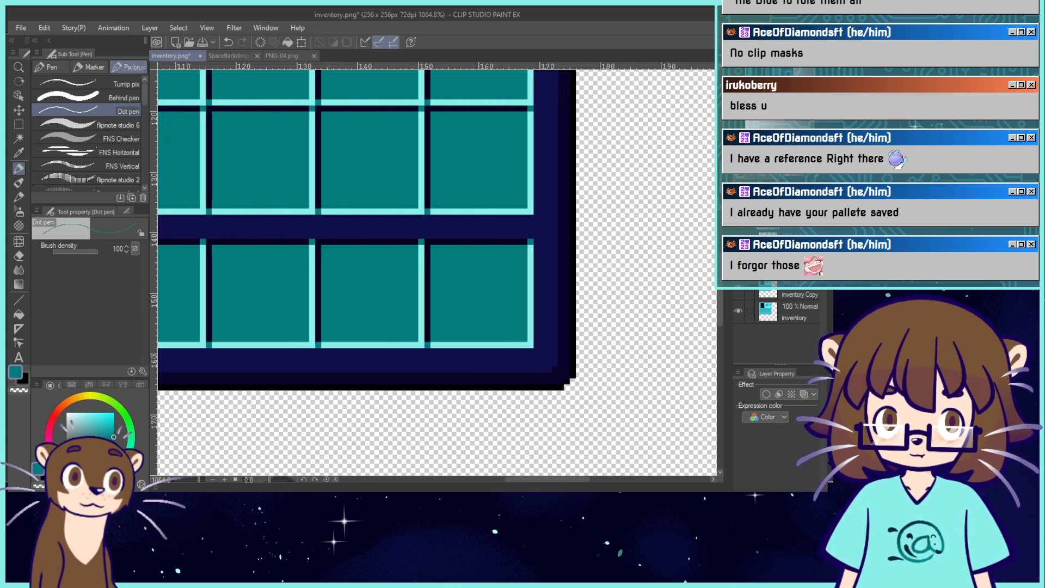
View the whole texture and toggle the newest recolour layer to compare it with the earlier version.
{"action": "key", "text": "ctrl+alt+0"}
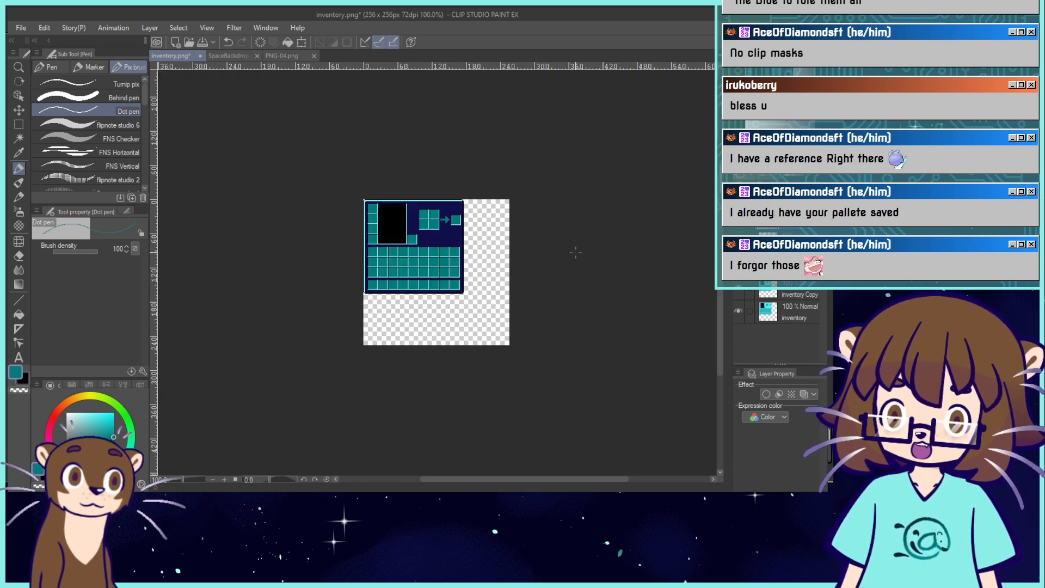
{"action": "scroll", "coordinate": [435, 265], "scroll_direction": "up", "scroll_amount": 5}
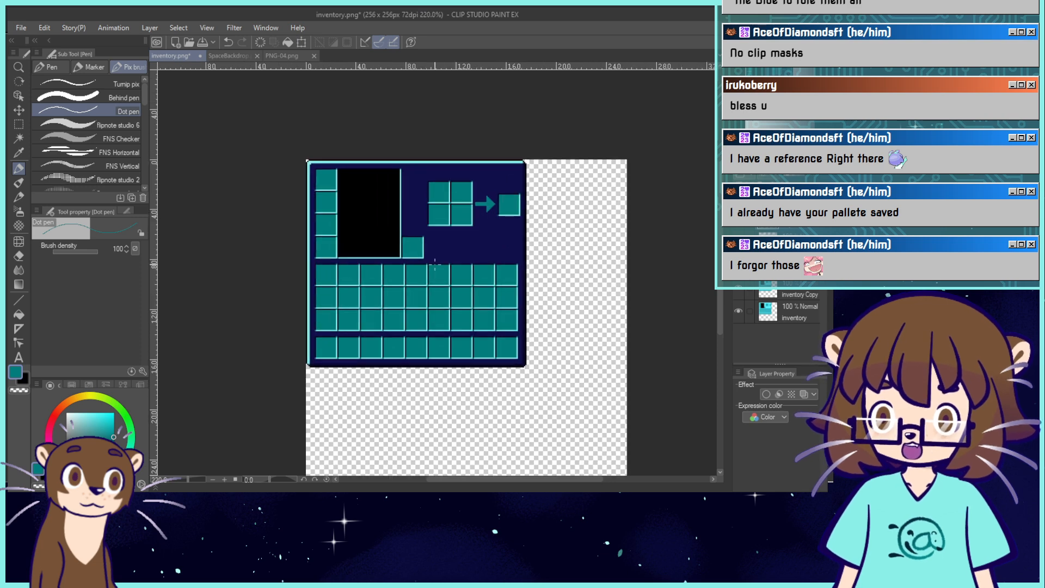
{"action": "scroll", "coordinate": [435, 265], "scroll_direction": "up", "scroll_amount": 3}
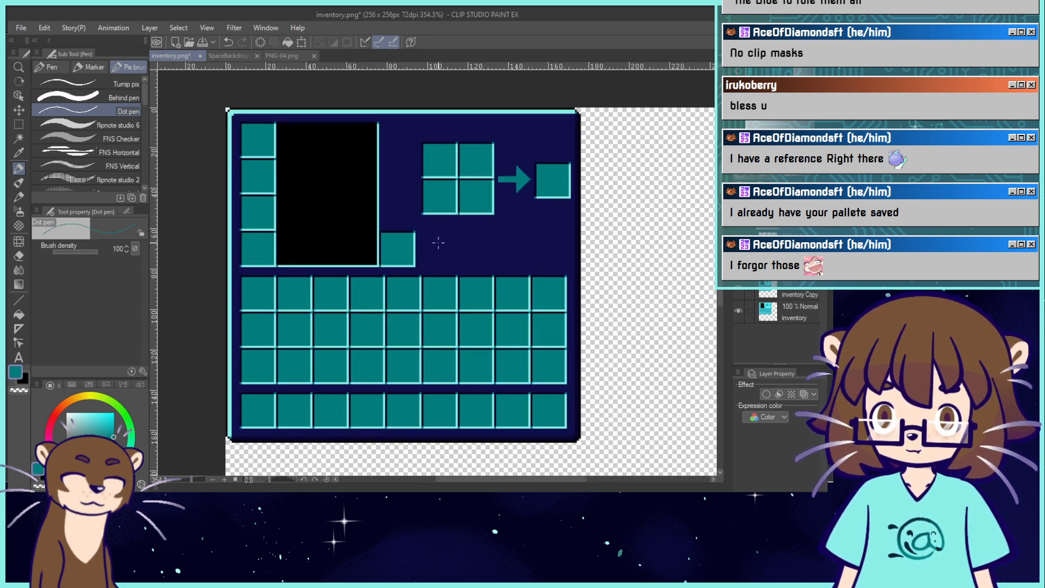
{"action": "scroll", "coordinate": [438, 243], "scroll_direction": "up", "scroll_amount": 1}
{"action": "left_click", "coordinate": [739, 239]}
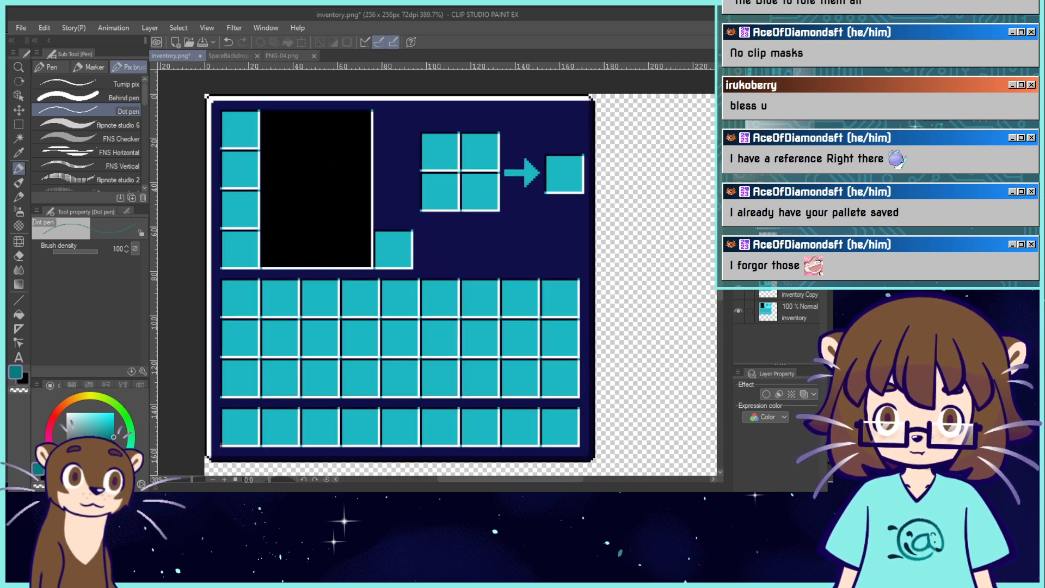
{"action": "left_click", "coordinate": [740, 227]}
{"action": "left_click", "coordinate": [741, 228]}
{"action": "left_click", "coordinate": [741, 229]}
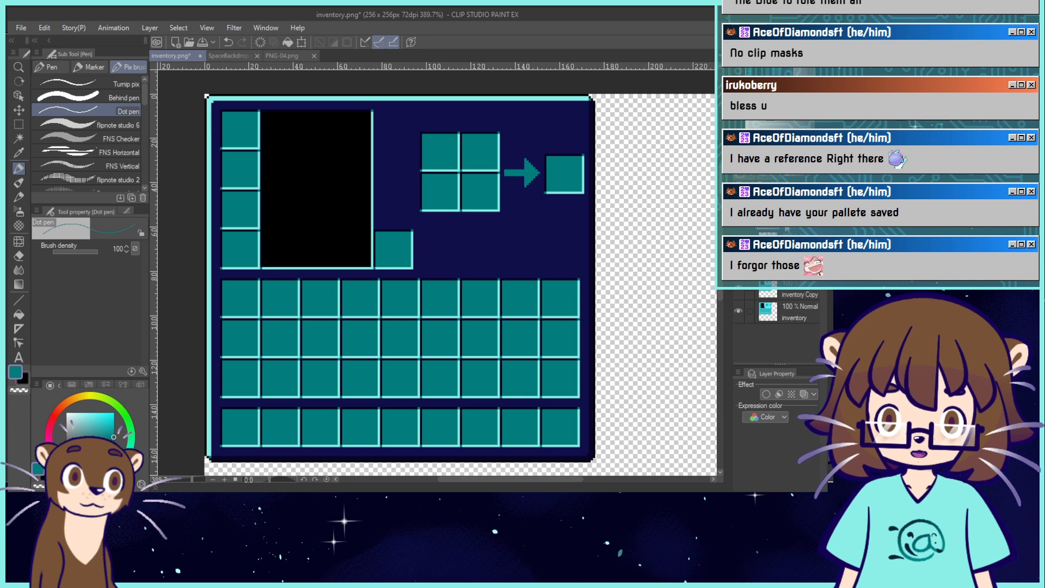
Merge the newest recolour layer down and toggle the merged layer's visibility to compare it with the layer beneath.
{"action": "key", "text": "ctrl+e"}
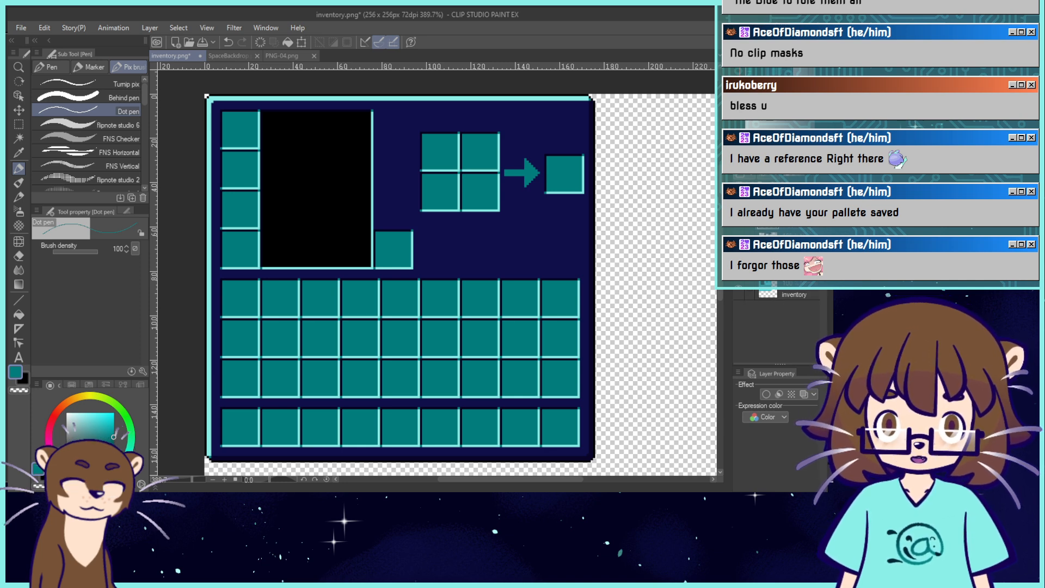
{"action": "left_click", "coordinate": [789, 239]}
{"action": "left_click", "coordinate": [739, 240]}
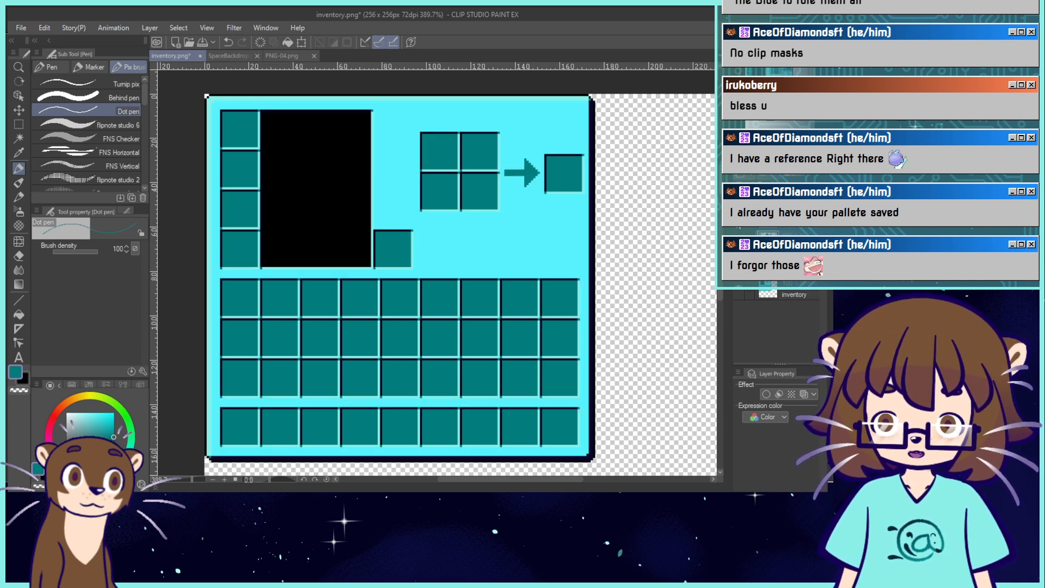
{"action": "left_click", "coordinate": [739, 240]}
{"action": "left_click", "coordinate": [739, 239]}
{"action": "left_click", "coordinate": [739, 240]}
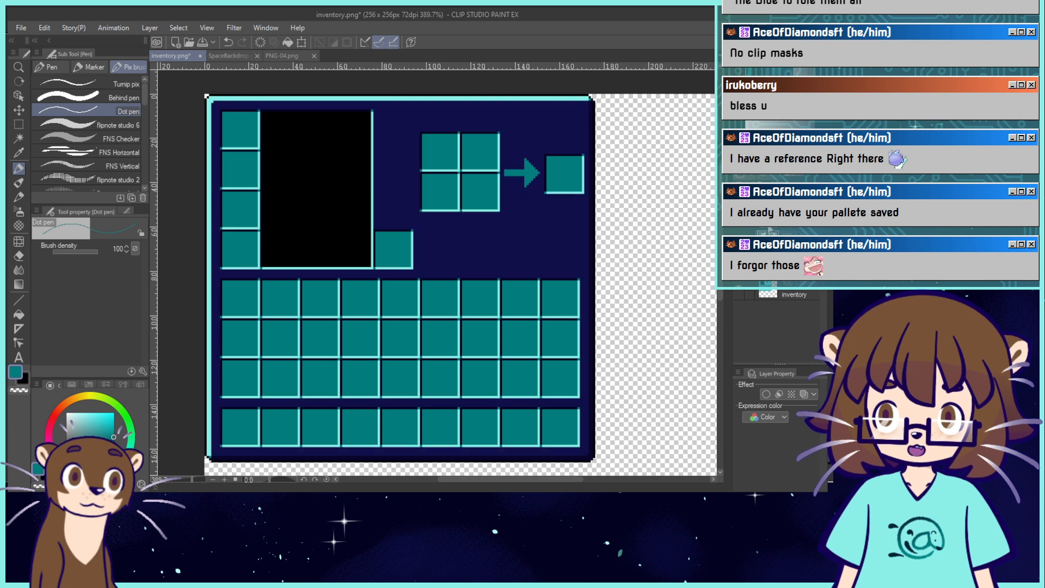
Add a new layer and set the panel's navy and the slots' dark teal as corners of the intermediate colour palette.
{"action": "key", "text": "ctrl+shift+n"}
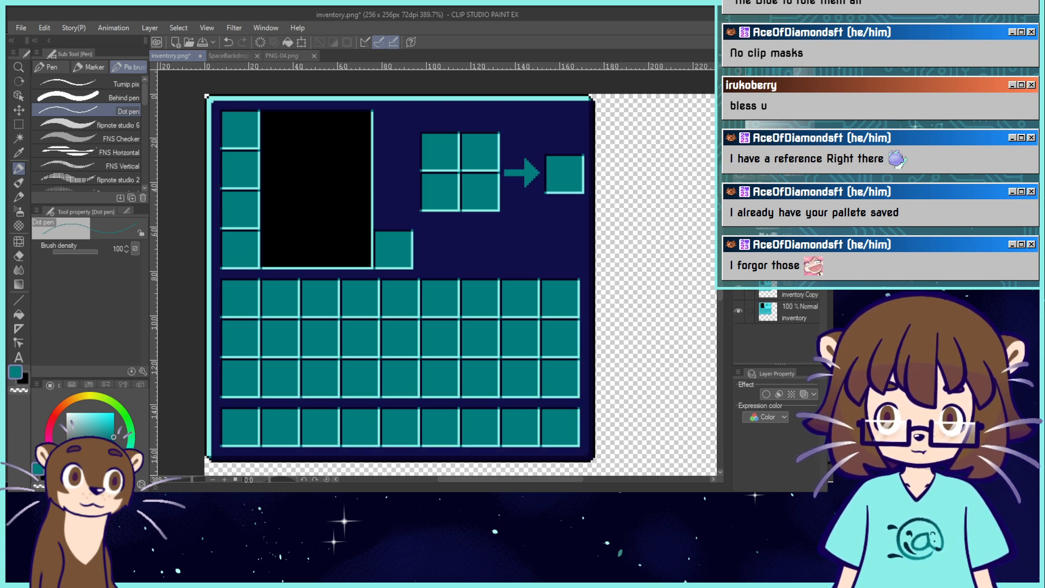
{"action": "left_click", "coordinate": [403, 209], "text": "alt"}
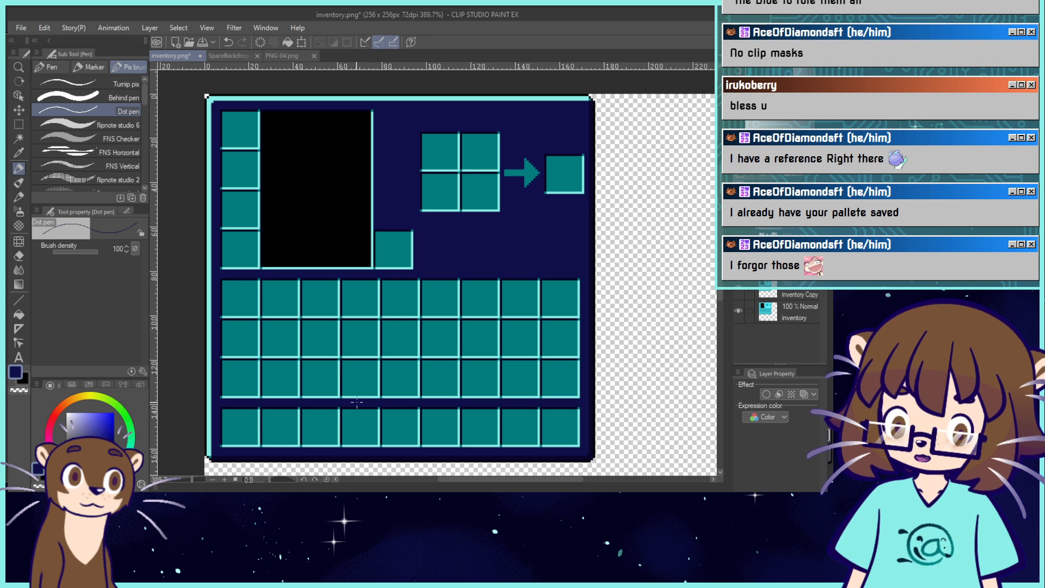
{"action": "left_click", "coordinate": [67, 385]}
{"action": "left_click", "coordinate": [86, 384]}
{"action": "left_click", "coordinate": [101, 384]}
{"action": "left_click", "coordinate": [131, 383]}
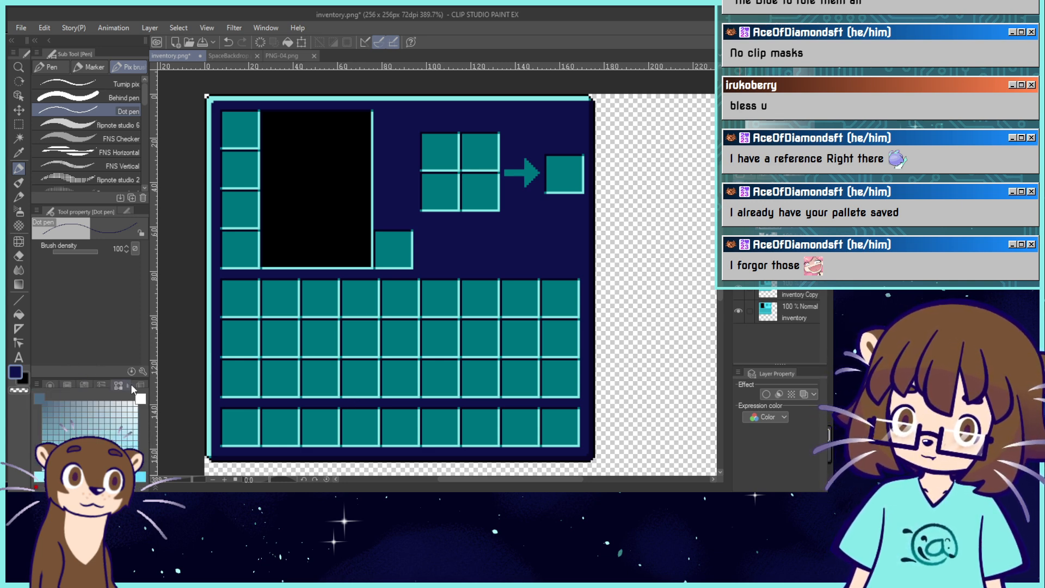
{"action": "left_click", "coordinate": [116, 384]}
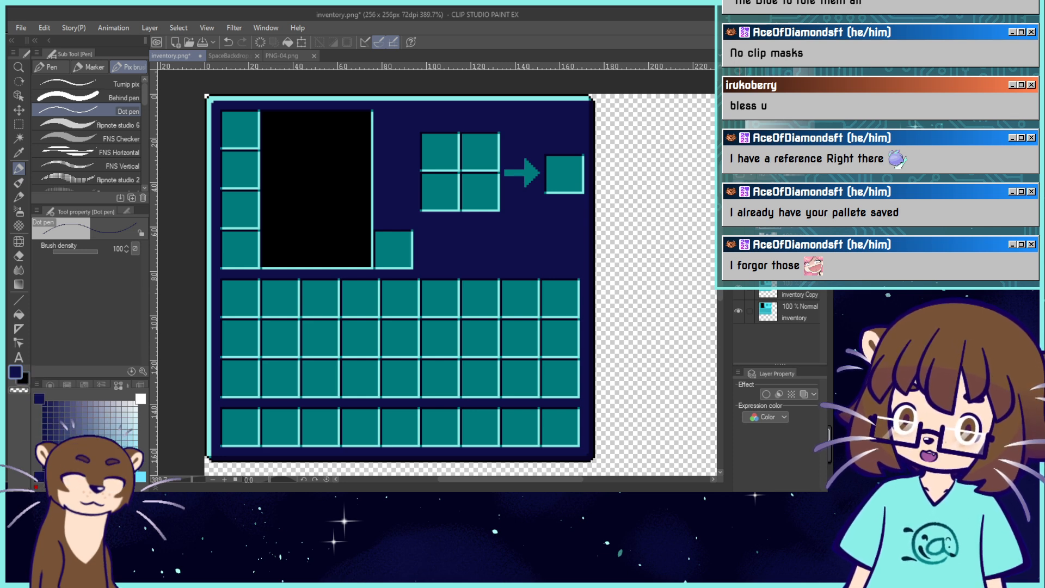
{"action": "left_click", "coordinate": [266, 380], "text": "alt"}
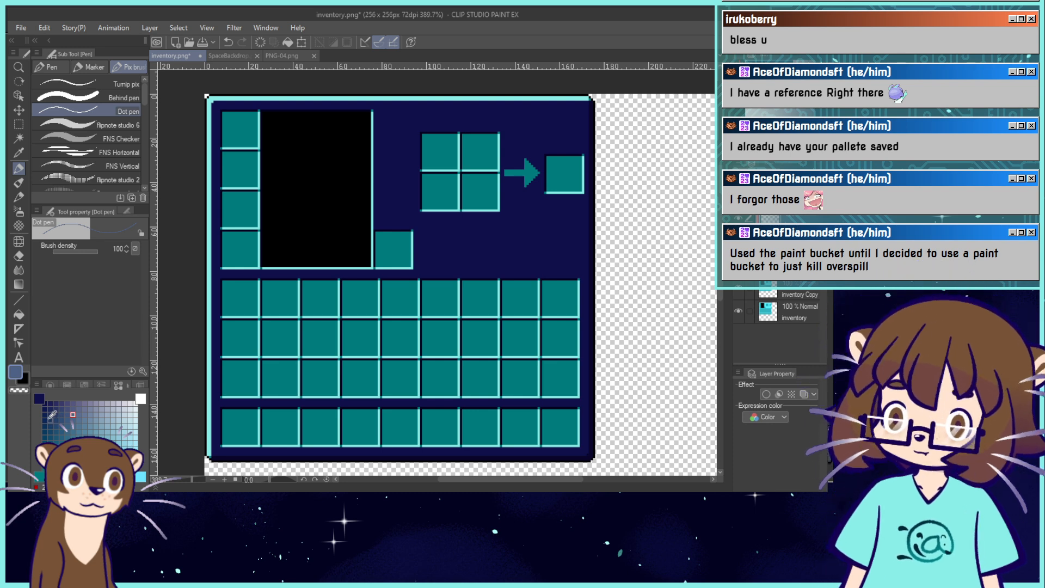
Try a teal-blue and a slate-blue mix from the intermediate colours, then undo and restore the new layer.
{"action": "left_click", "coordinate": [61, 428]}
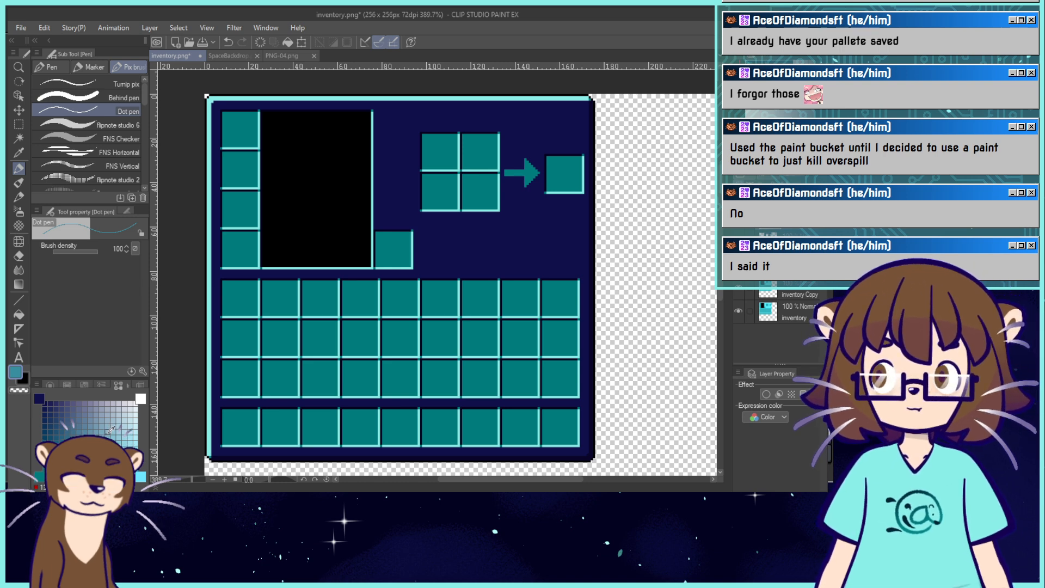
{"action": "left_click", "coordinate": [73, 414]}
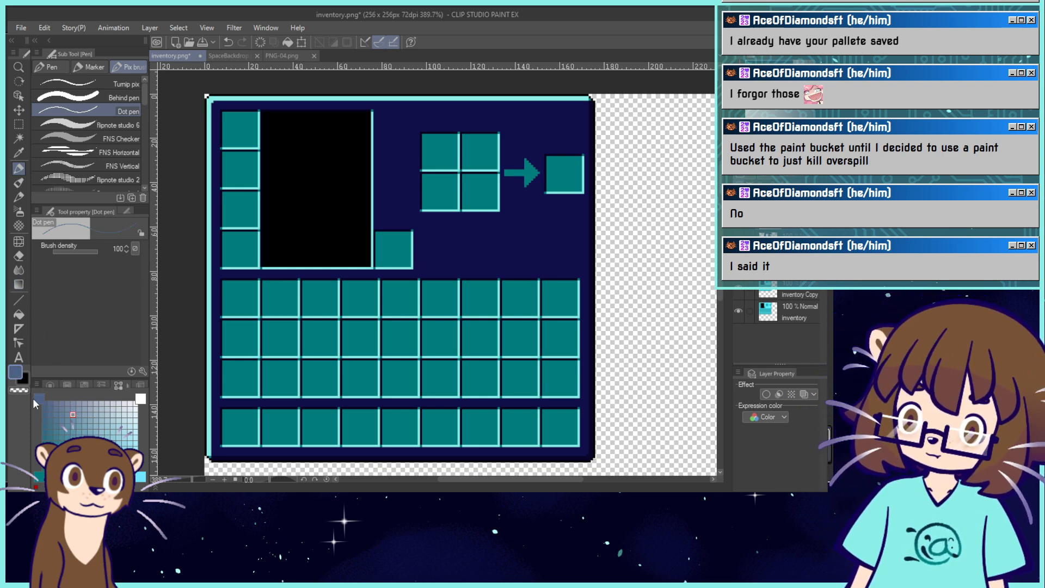
{"action": "key", "text": "ctrl+z"}
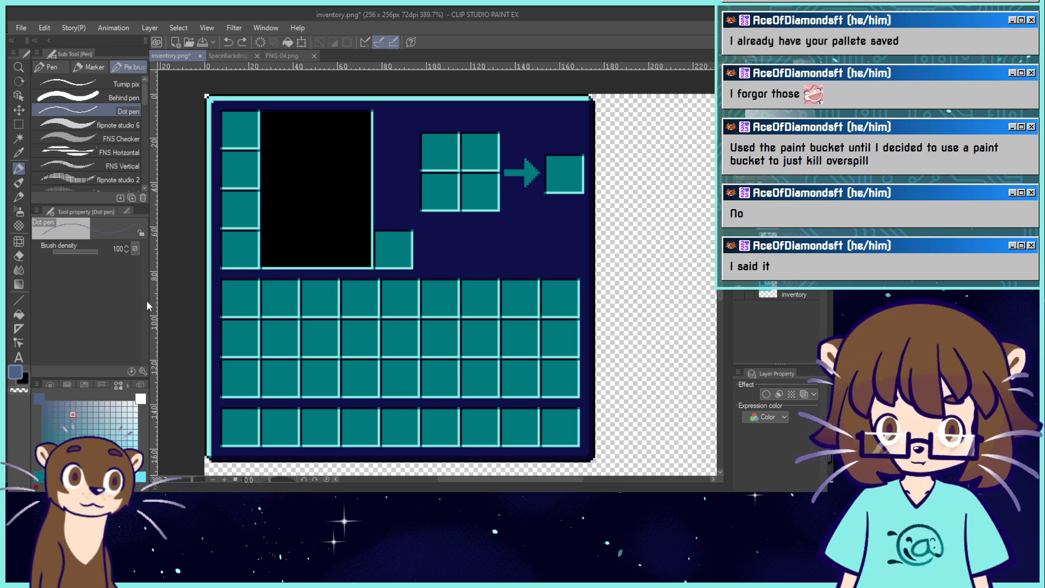
{"action": "left_click", "coordinate": [242, 42]}
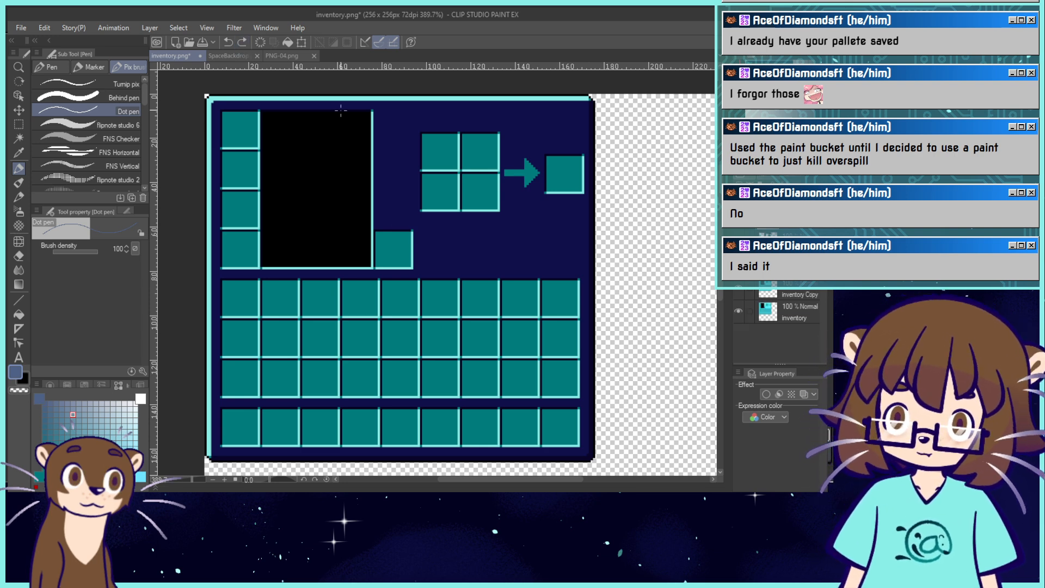
{"action": "left_click", "coordinate": [243, 44]}
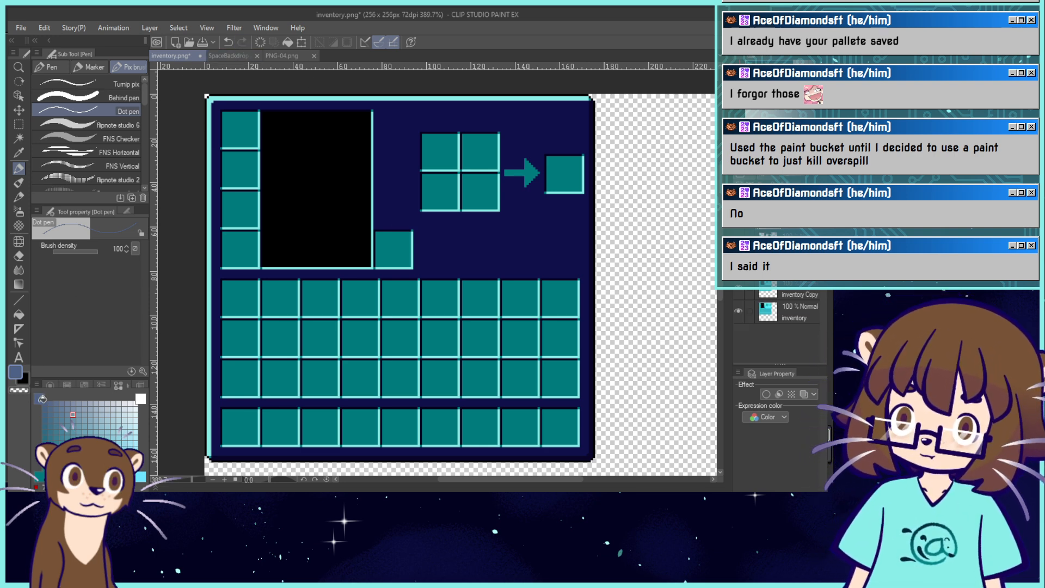
Sample the panel's navy, pick a brighter blue on the colour wheel, and mix the two in the intermediate colour palette.
{"action": "right_click", "coordinate": [459, 248]}
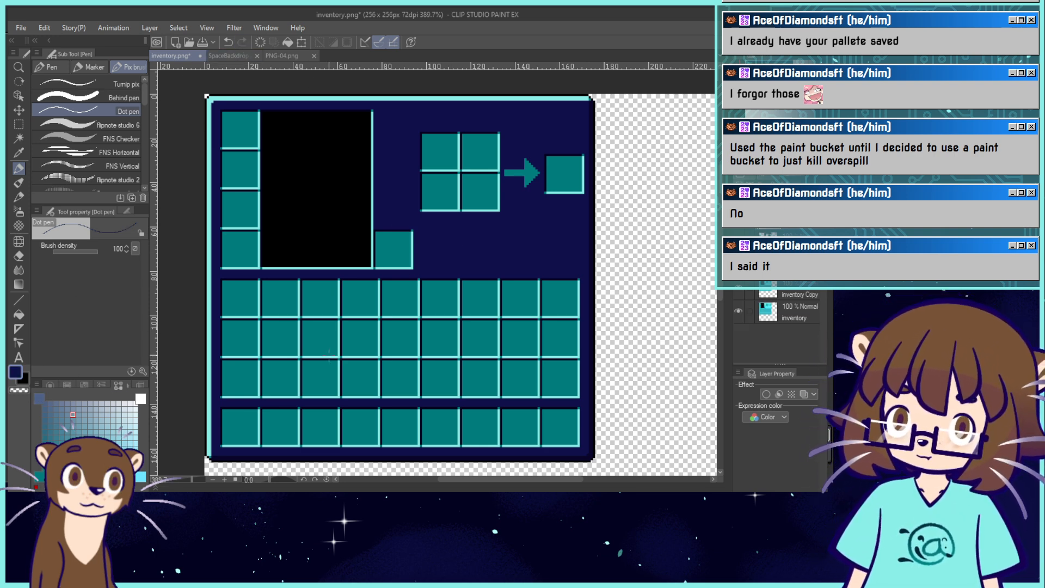
{"action": "left_click", "coordinate": [50, 381]}
{"action": "left_click", "coordinate": [98, 428]}
{"action": "left_click_drag", "start_coordinate": [98, 427], "coordinate": [96, 423]}
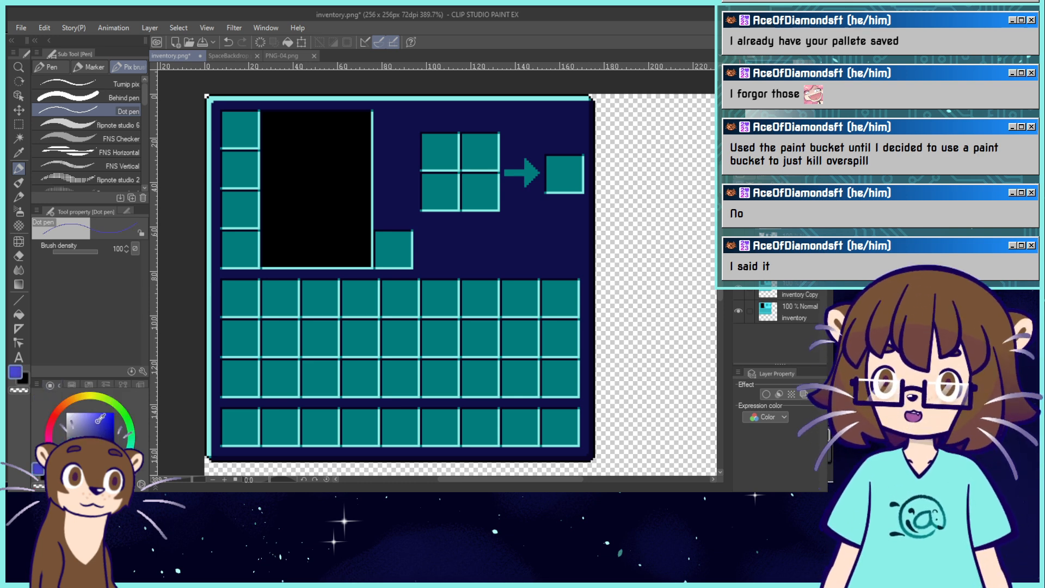
{"action": "left_click", "coordinate": [70, 385]}
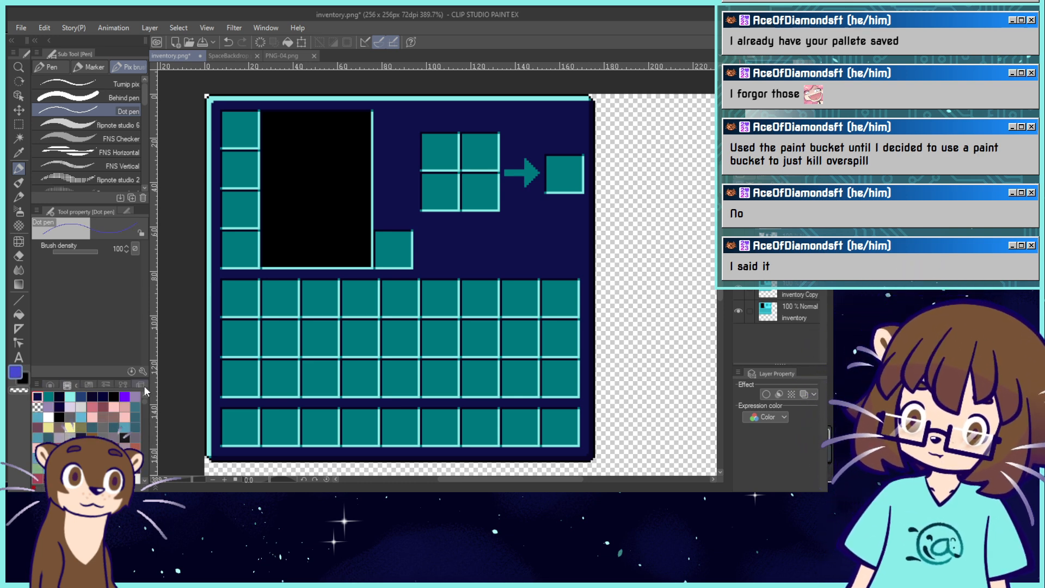
{"action": "left_click", "coordinate": [88, 385]}
{"action": "left_click", "coordinate": [122, 385]}
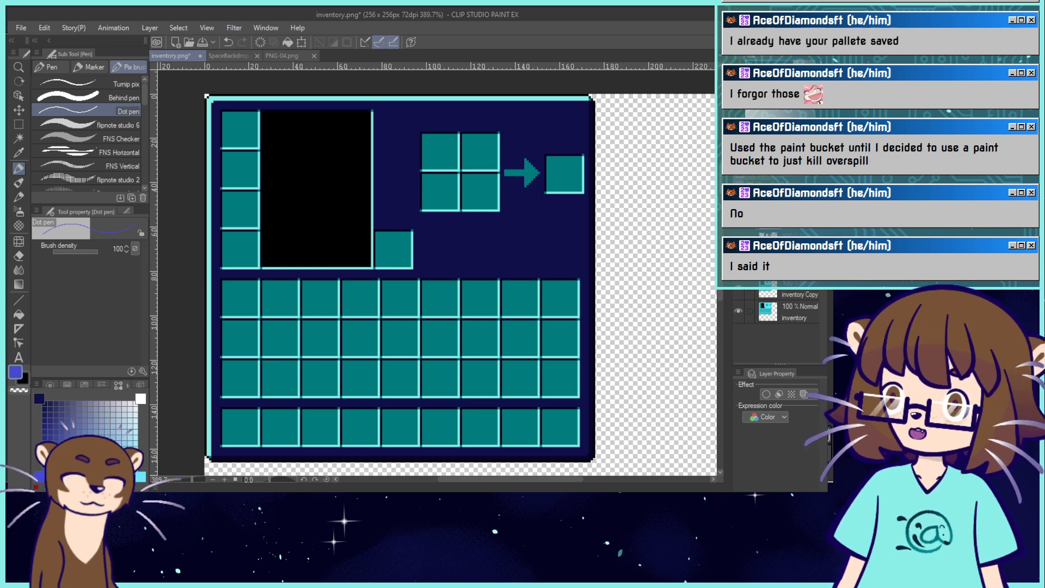
Try a slate-blue Foreground to transparent gradient rising across the navy panel from just above the main slot grid, and undo it.
{"action": "left_click", "coordinate": [18, 258]}
{"action": "left_click", "coordinate": [19, 285]}
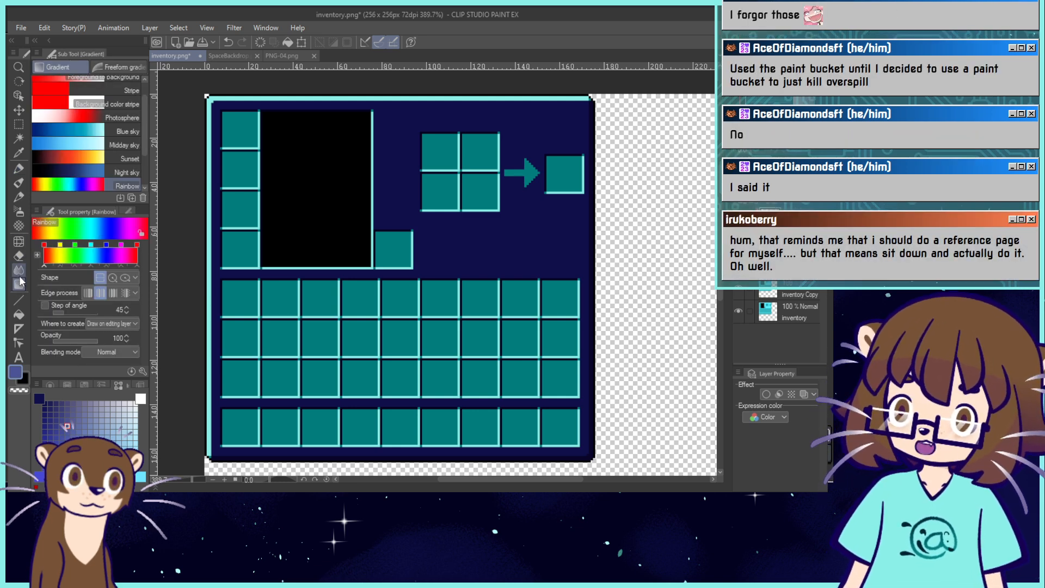
{"action": "scroll", "coordinate": [140, 103], "scroll_direction": "up", "scroll_amount": 1}
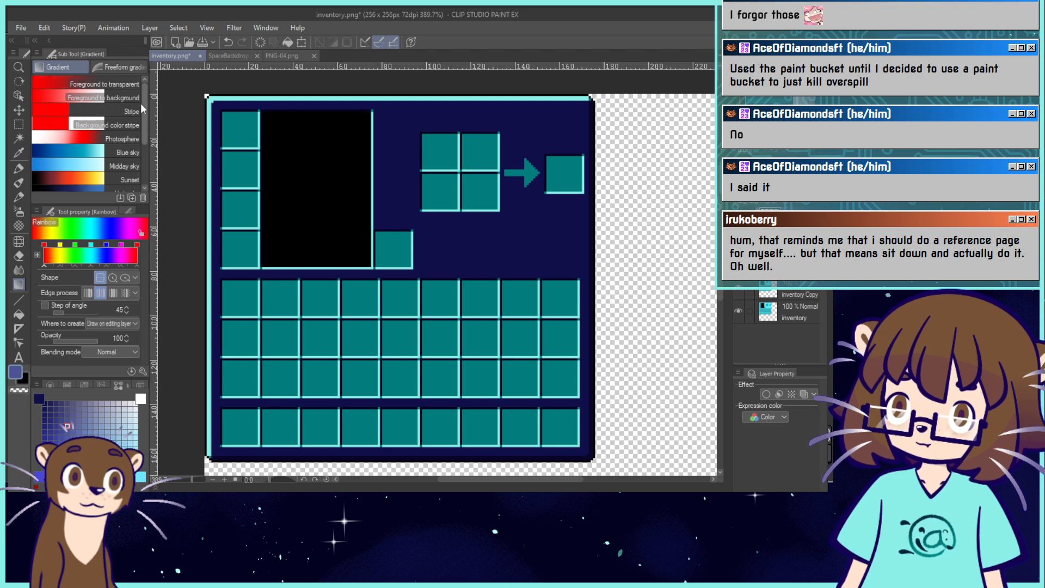
{"action": "left_click", "coordinate": [63, 82]}
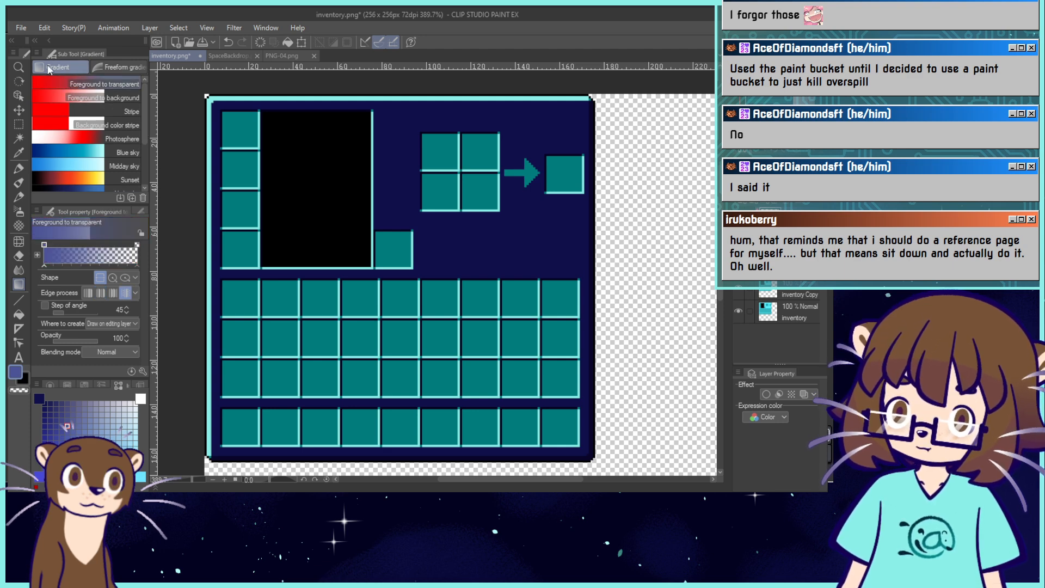
{"action": "left_click_drag", "start_coordinate": [434, 271], "coordinate": [434, 220]}
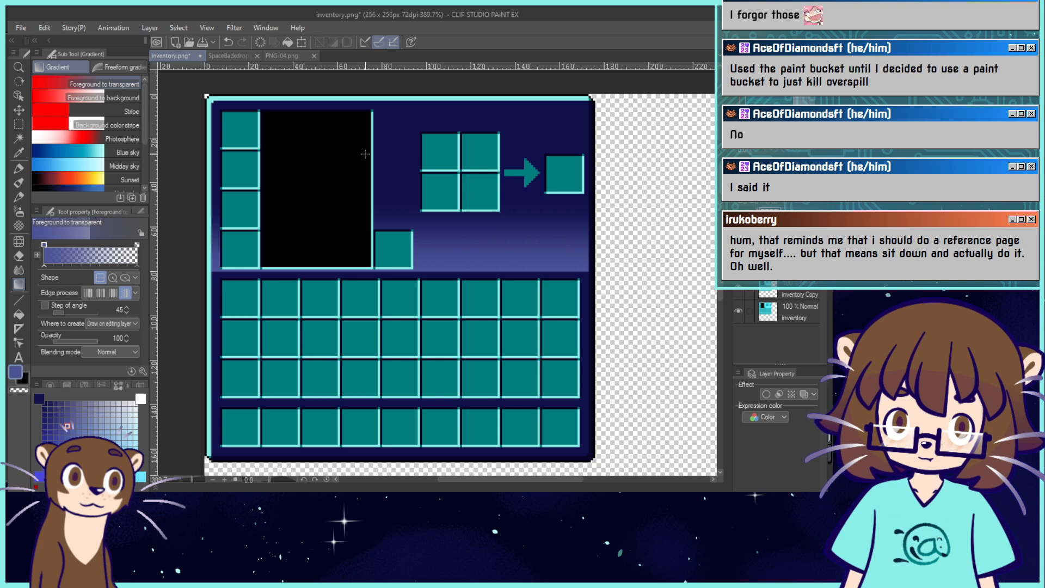
{"action": "key", "text": "ctrl+z"}
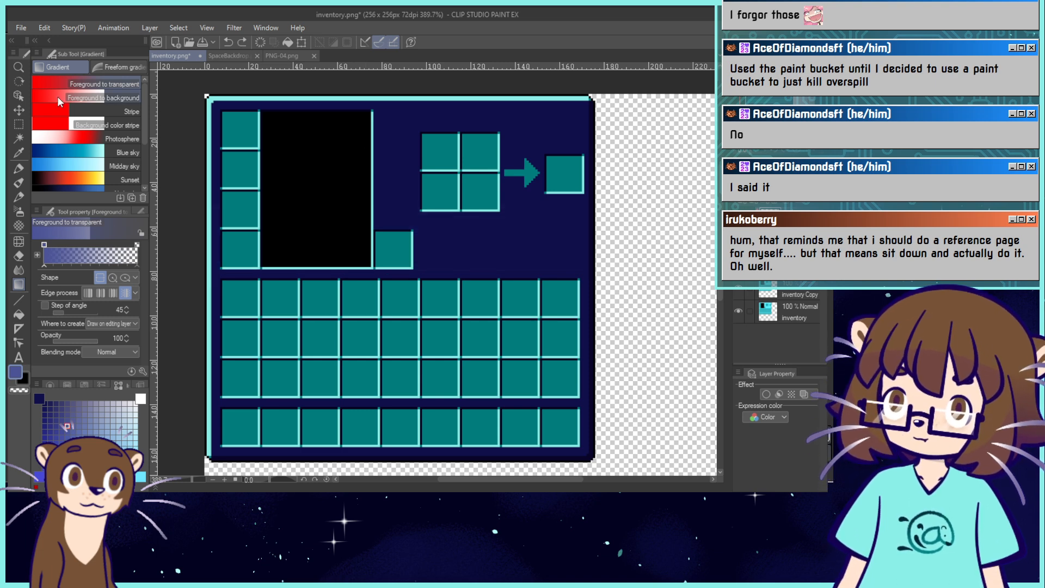
Switch the gradient's edge process to the first option and try slate-blue gradients rising from just above the main slot grid, keeping the softer one.
{"action": "left_click", "coordinate": [88, 293]}
{"action": "left_click_drag", "start_coordinate": [391, 273], "coordinate": [391, 215]}
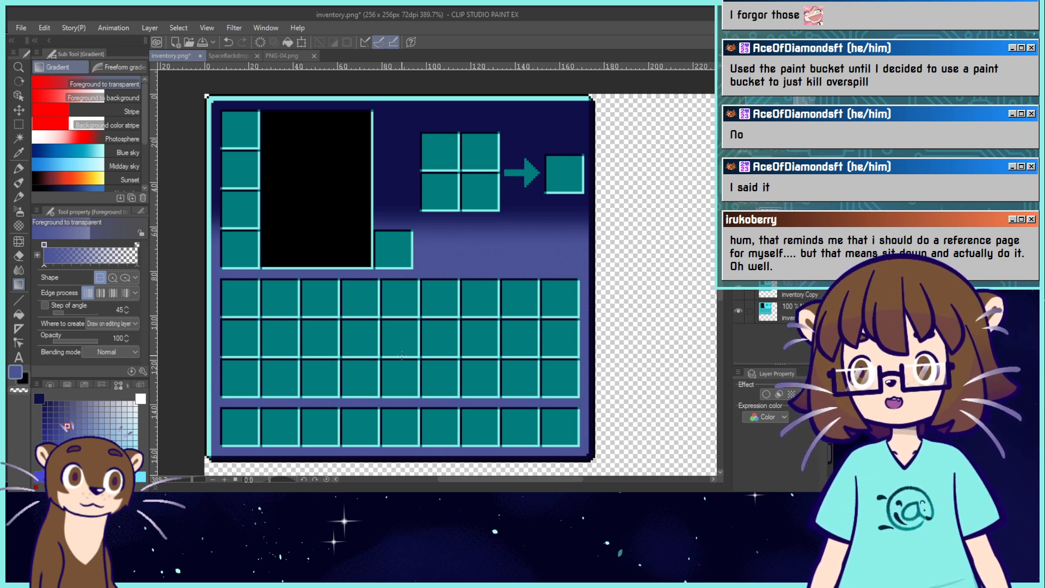
{"action": "key", "text": "ctrl+z"}
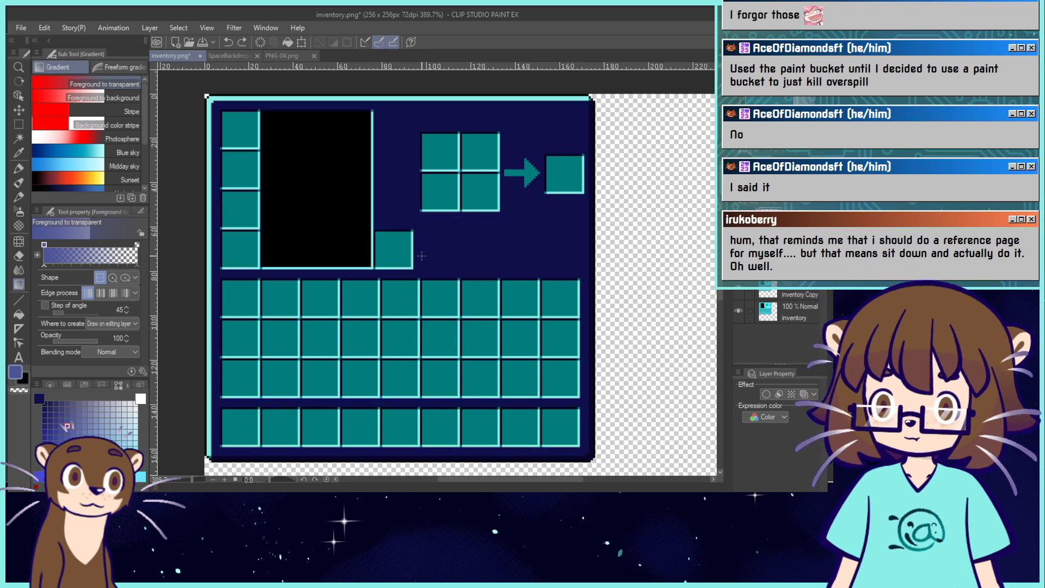
{"action": "left_click_drag", "start_coordinate": [431, 246], "coordinate": [389, 178]}
{"action": "key", "text": "ctrl+z"}
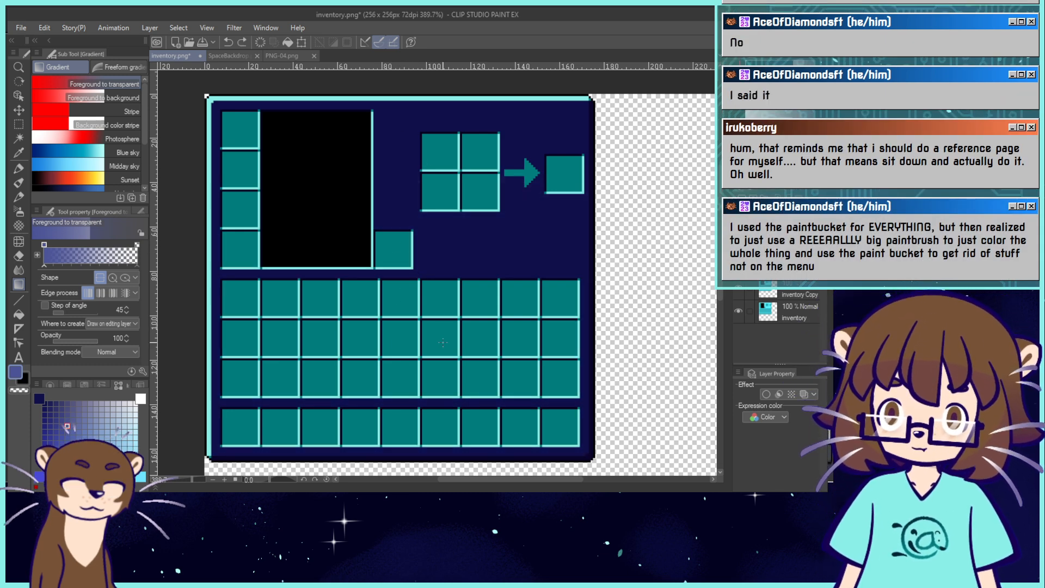
{"action": "key", "text": "ctrl+y"}
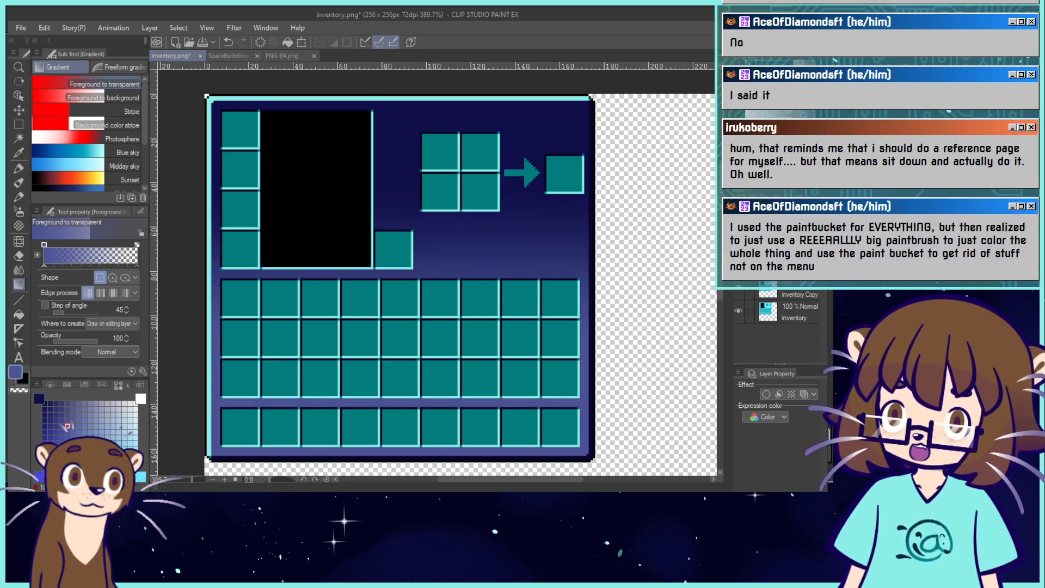
Try layering two progressively lighter blue gradients over the panel's lower half, and undo both.
{"action": "left_click", "coordinate": [101, 436]}
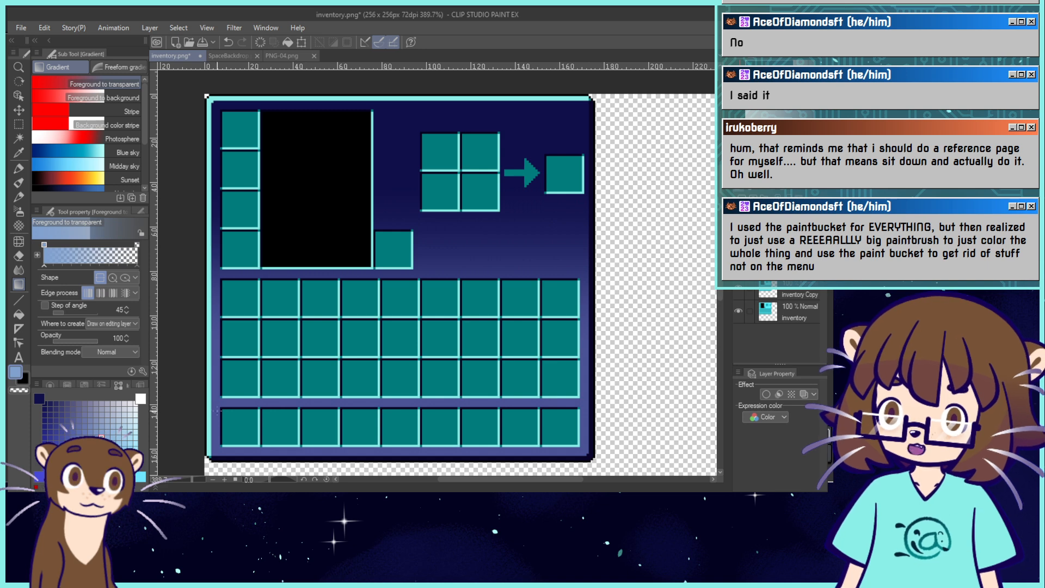
{"action": "left_click_drag", "start_coordinate": [411, 313], "coordinate": [410, 230]}
{"action": "left_click", "coordinate": [119, 438]}
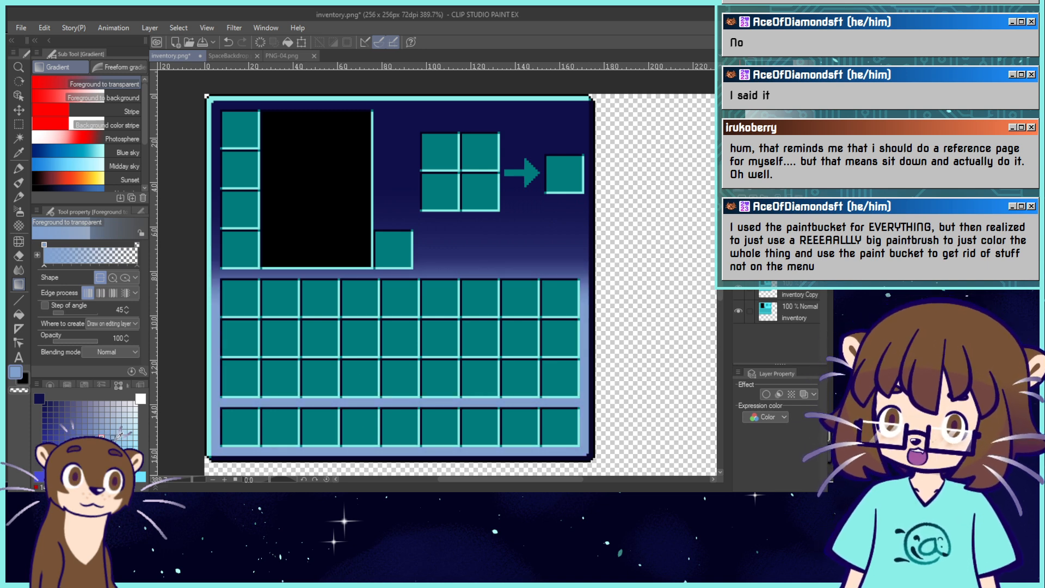
{"action": "left_click_drag", "start_coordinate": [581, 375], "coordinate": [513, 329]}
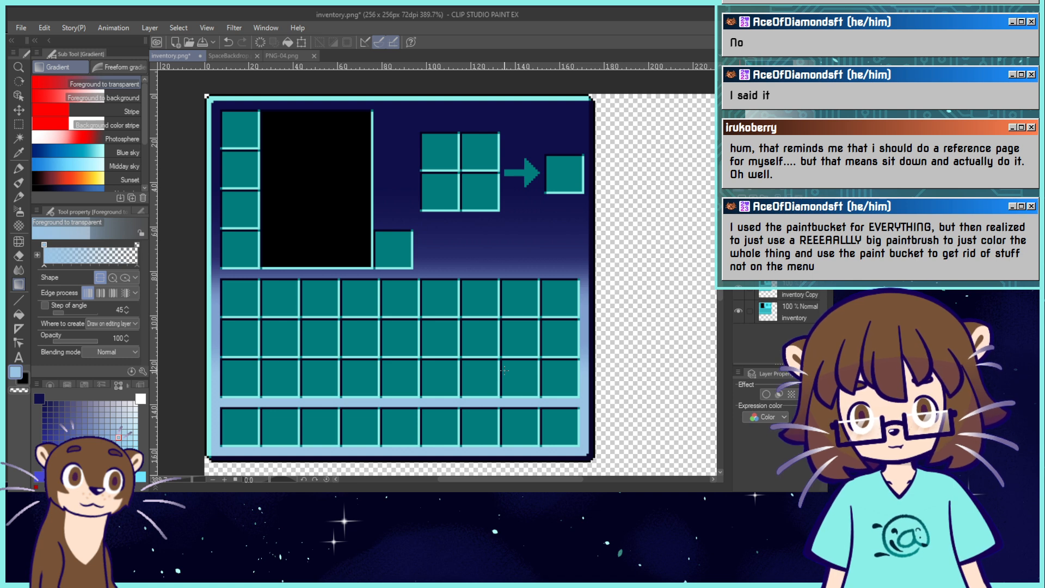
{"action": "key", "text": "ctrl+z"}
{"action": "key", "text": "ctrl+z"}
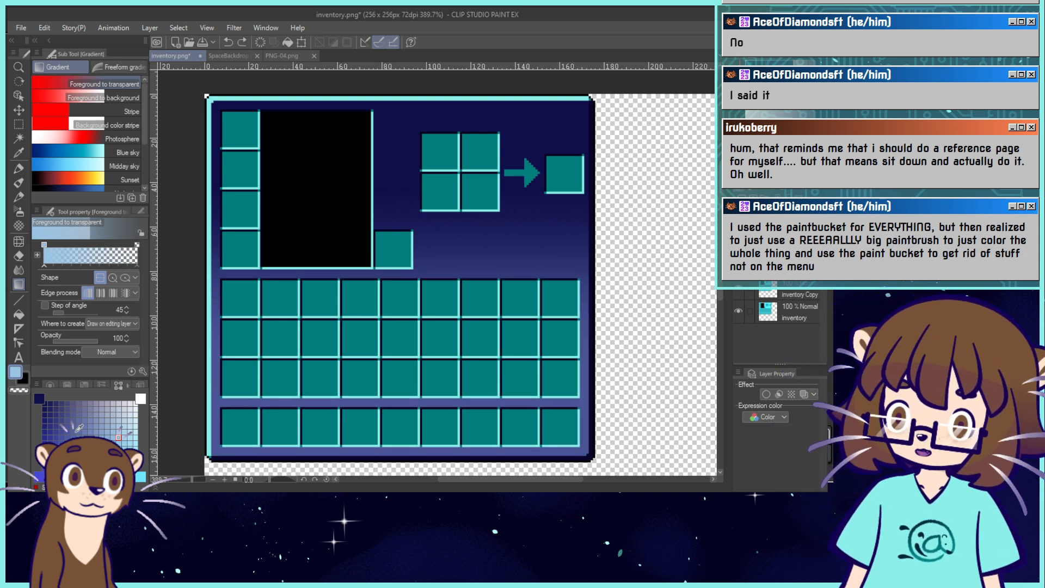
Replace the short gradient with a slate-blue one from the intermediate colours, fading upward from the panel's lower edge.
{"action": "left_click", "coordinate": [72, 432]}
{"action": "key", "text": "ctrl+z"}
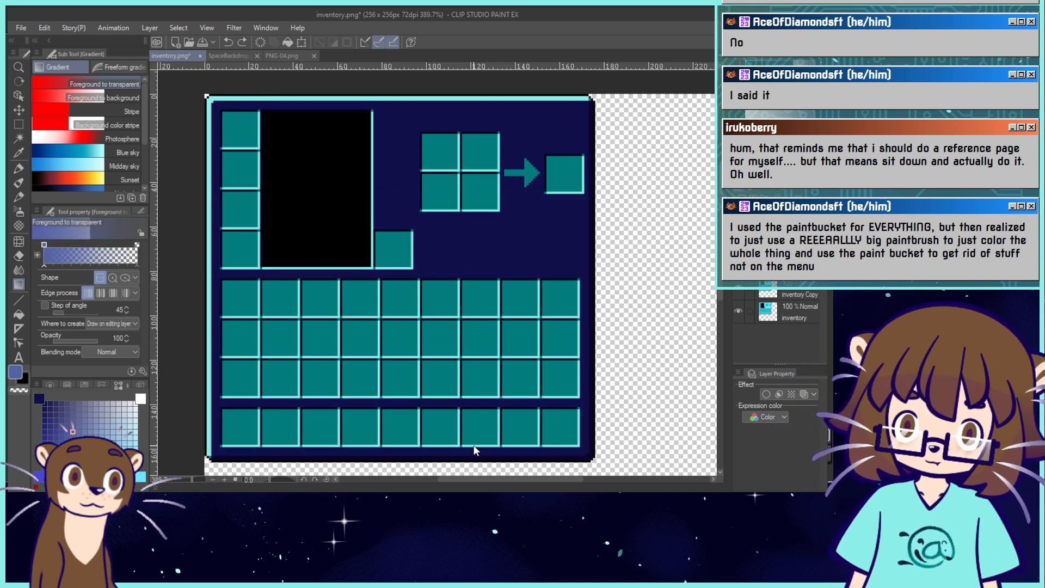
{"action": "left_click_drag", "start_coordinate": [466, 454], "coordinate": [445, 212]}
{"action": "left_click_drag", "start_coordinate": [417, 112], "coordinate": [429, 121]}
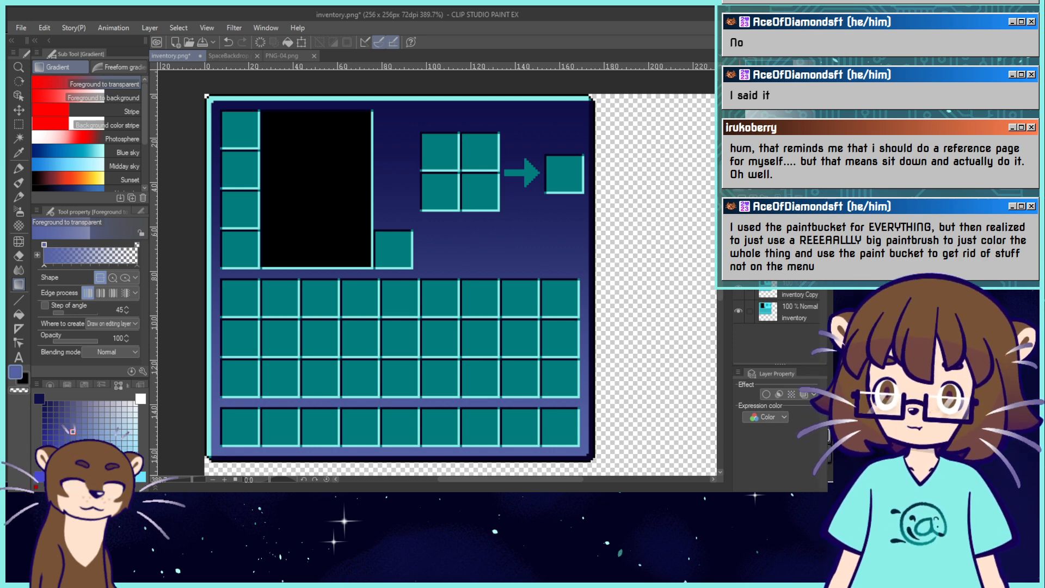
Compare the colours of PNG-04.png and SpaceBackdrop.png with the inventory texture, and return to inventory.png.
{"action": "left_click", "coordinate": [281, 56]}
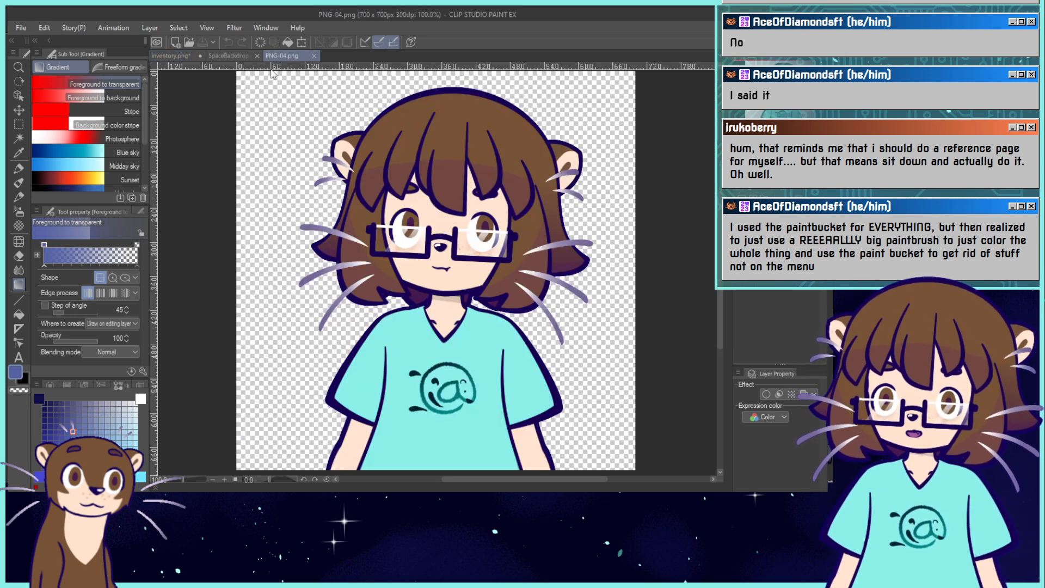
{"action": "left_click", "coordinate": [239, 57]}
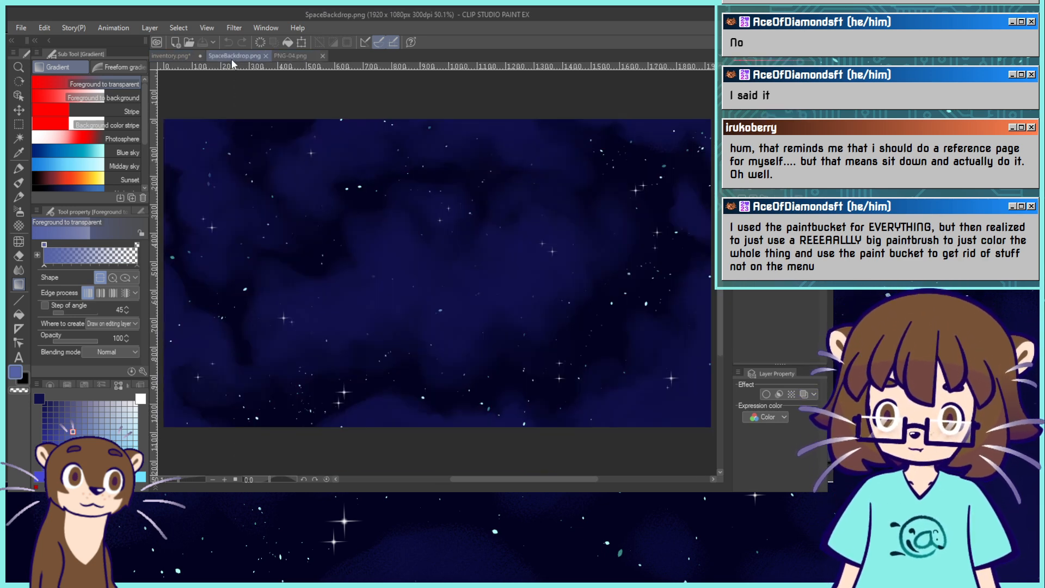
{"action": "left_click", "coordinate": [154, 54]}
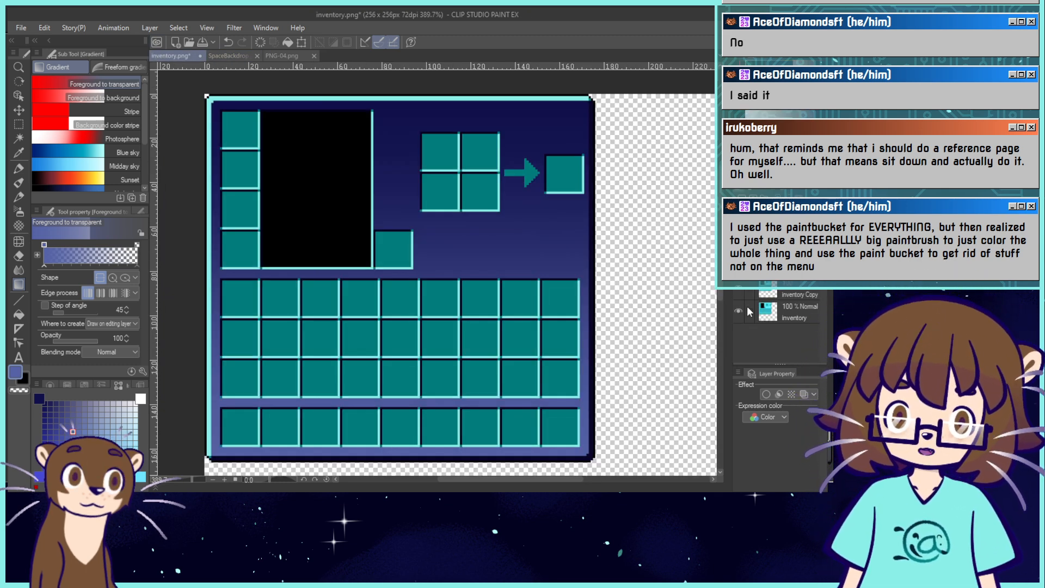
On a new layer, fill all the slots and the arrow with light cyan sampled from the slot edges, and hide that layer.
{"action": "key", "text": "ctrl+shift+n"}
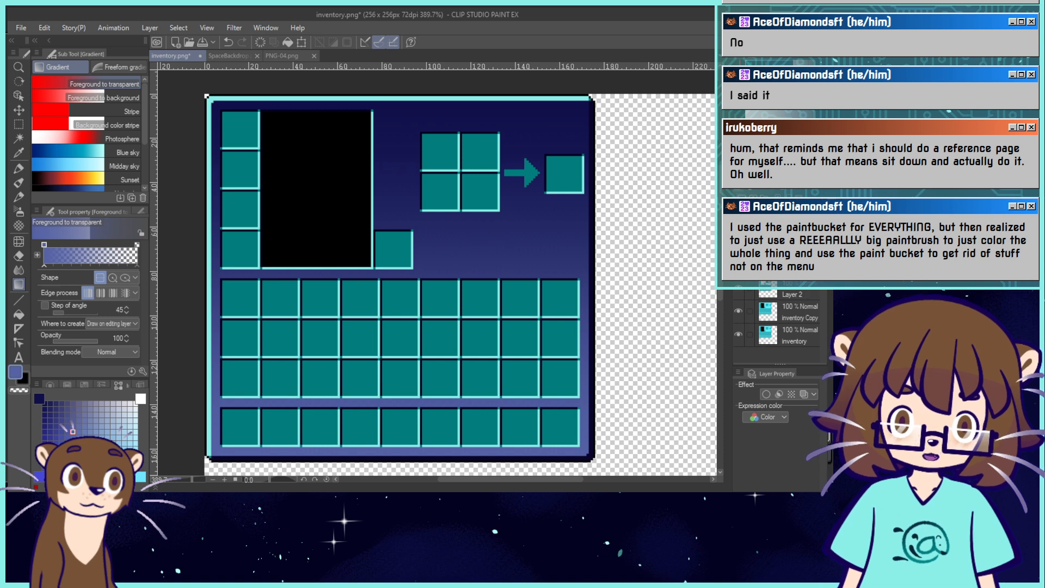
{"action": "left_click", "coordinate": [396, 110], "text": "alt"}
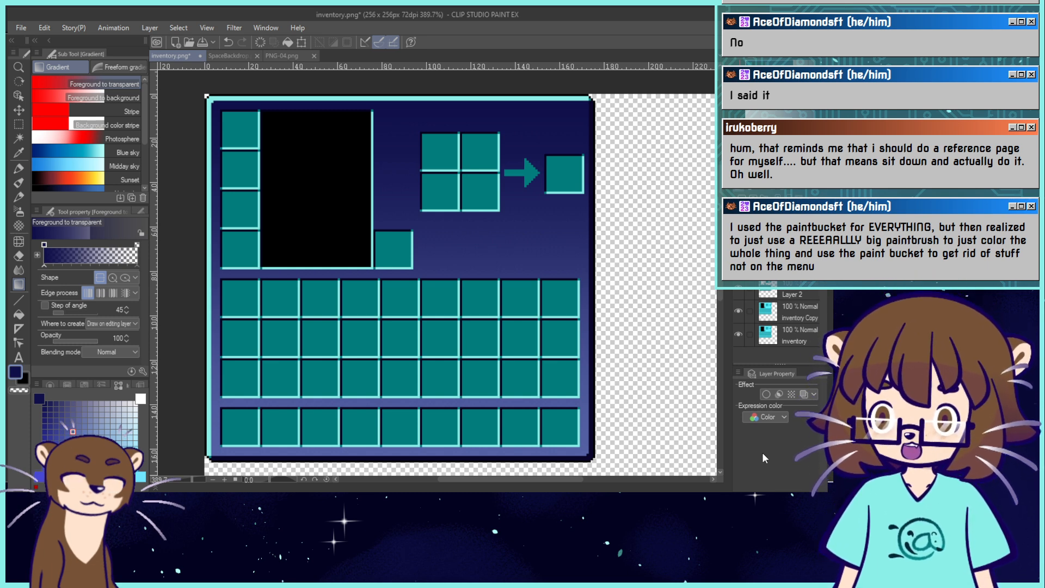
{"action": "key", "text": "g"}
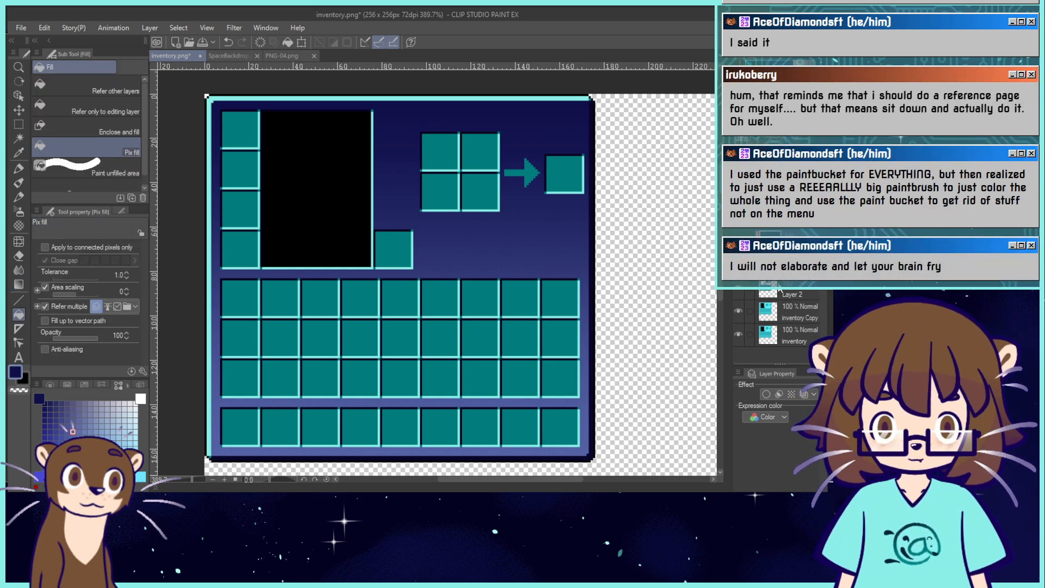
{"action": "left_click", "coordinate": [742, 219]}
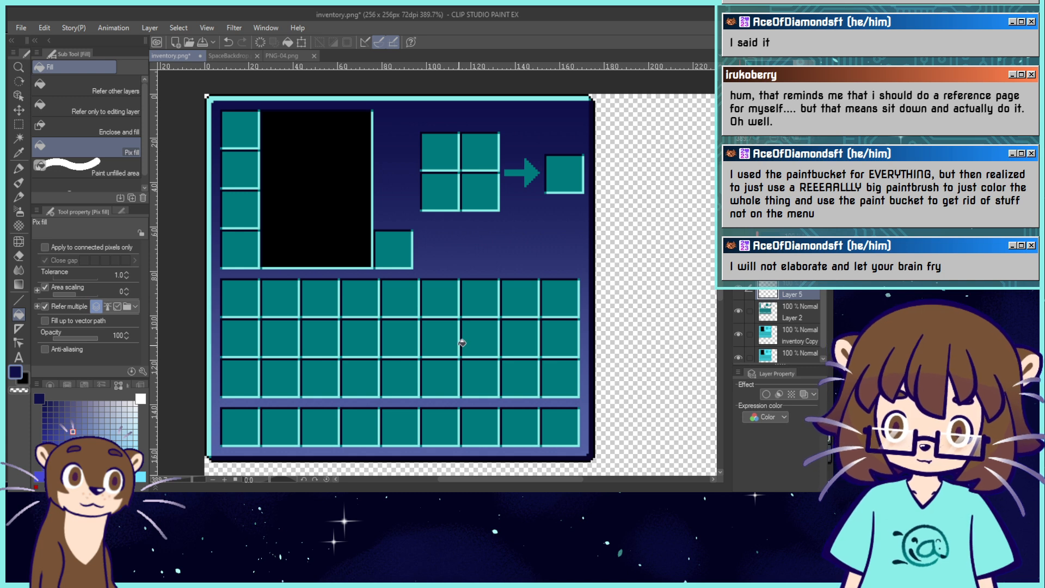
{"action": "left_click", "coordinate": [457, 175], "text": "alt"}
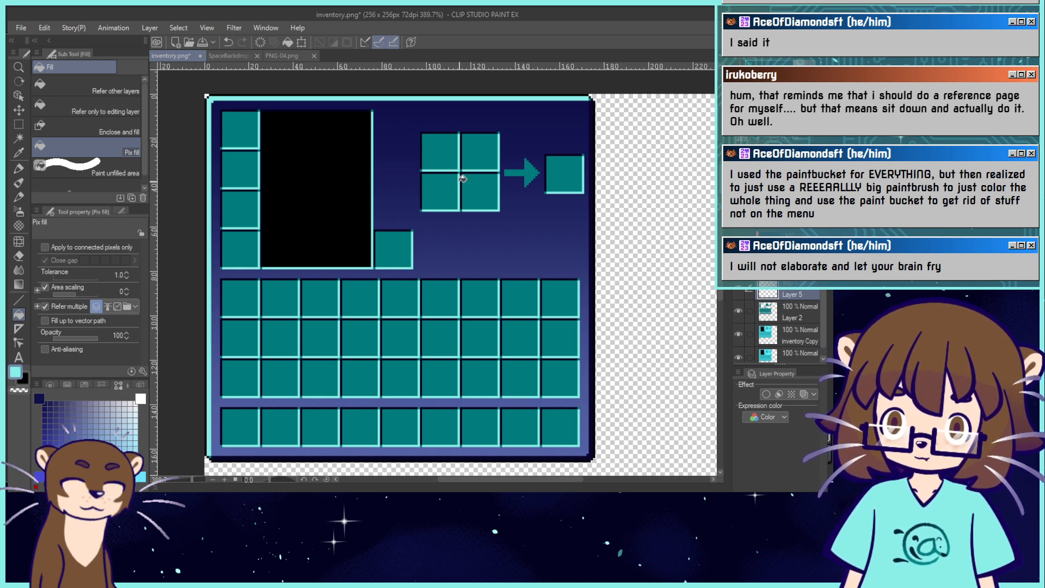
{"action": "left_click", "coordinate": [440, 187]}
{"action": "key", "text": "ctrl+z"}
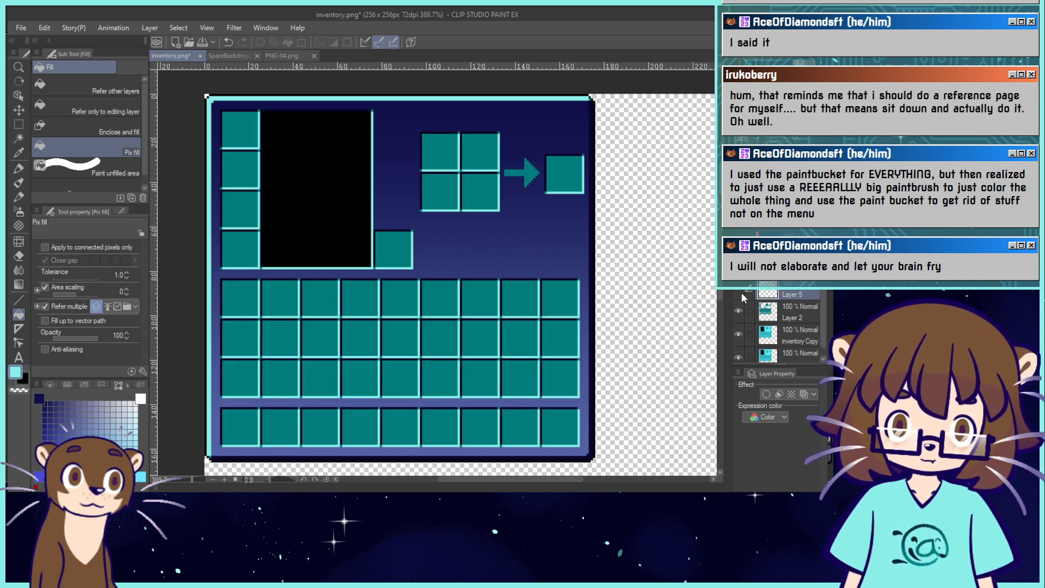
Fill the frame and slot edges with the slots' teal on another new layer, and show the light cyan slot fill with it.
{"action": "left_click", "coordinate": [781, 315]}
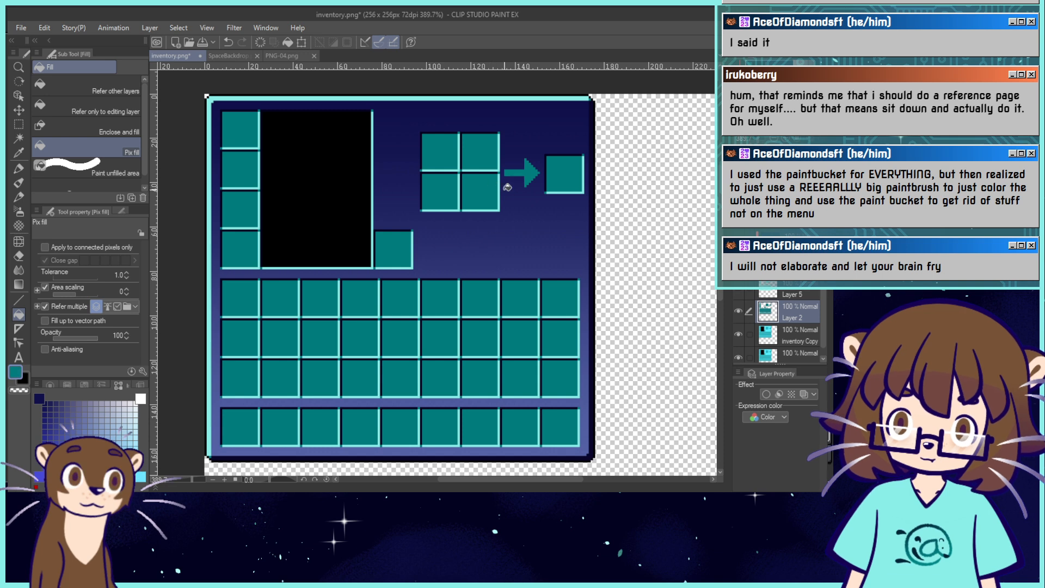
{"action": "left_click", "coordinate": [740, 294]}
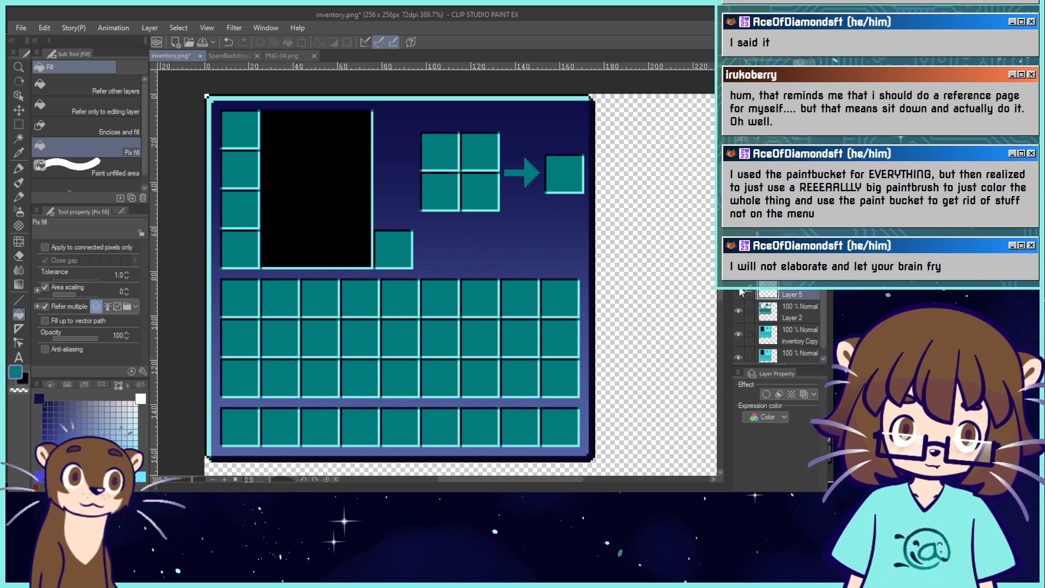
{"action": "left_click", "coordinate": [752, 202]}
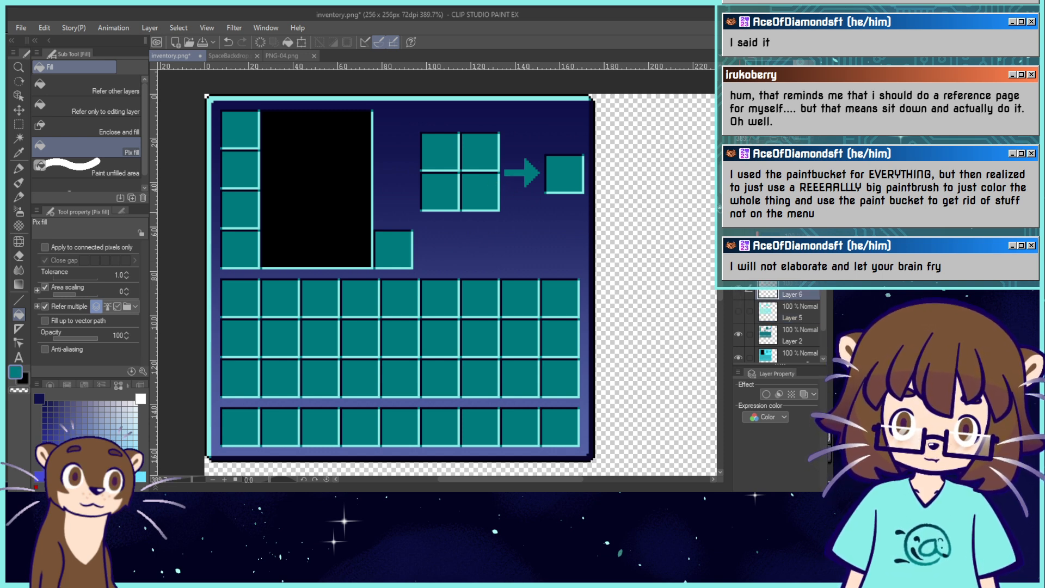
{"action": "left_click", "coordinate": [499, 201]}
{"action": "left_click", "coordinate": [738, 310]}
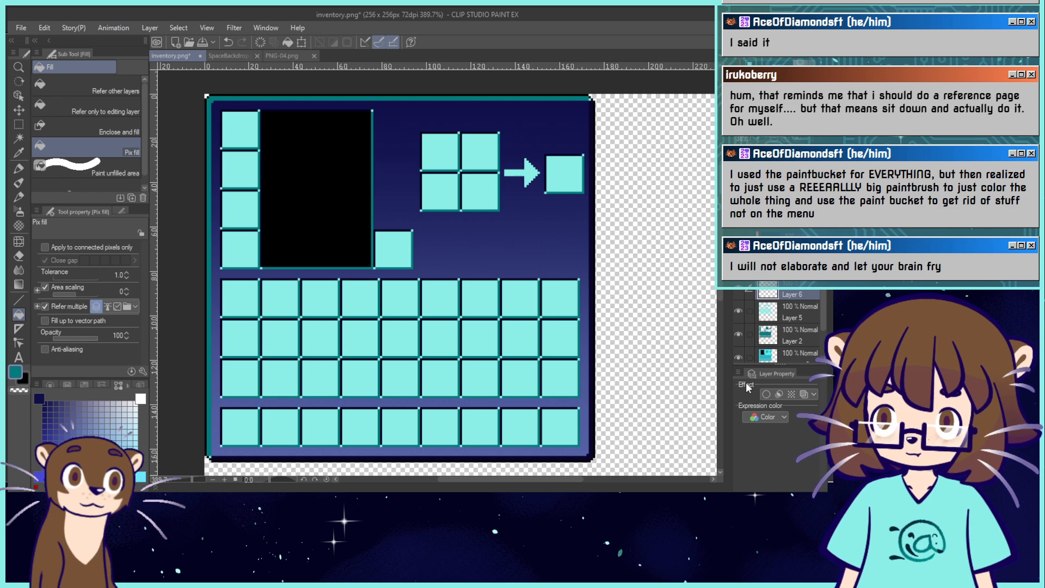
Sample the shirt logo's dark teal from PNG-04.png, check SpaceBackdrop.png, and return to inventory.png.
{"action": "left_click", "coordinate": [281, 56]}
{"action": "left_click", "coordinate": [439, 361], "text": "alt"}
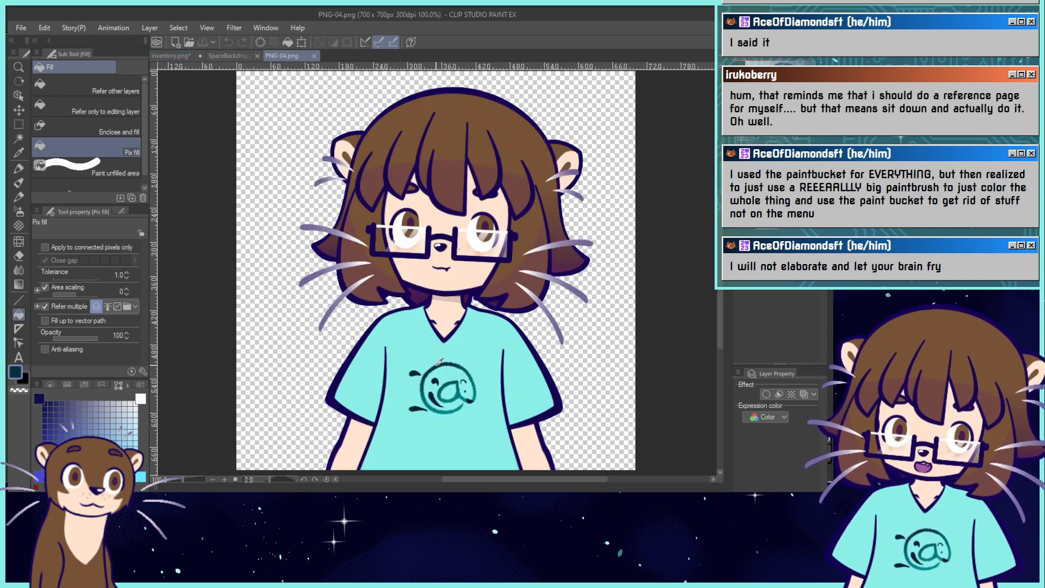
{"action": "left_click", "coordinate": [231, 55]}
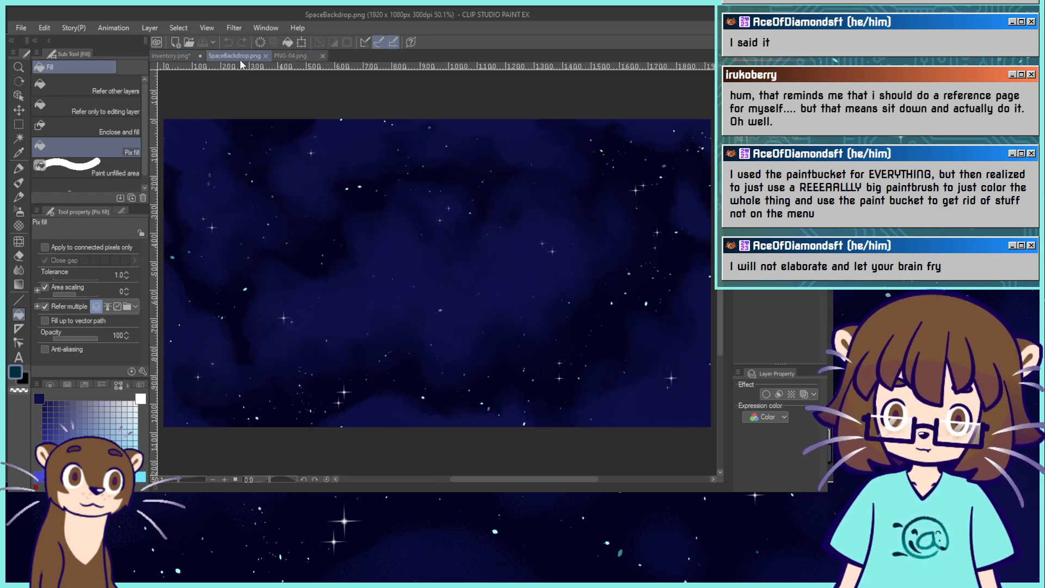
{"action": "left_click", "coordinate": [180, 55]}
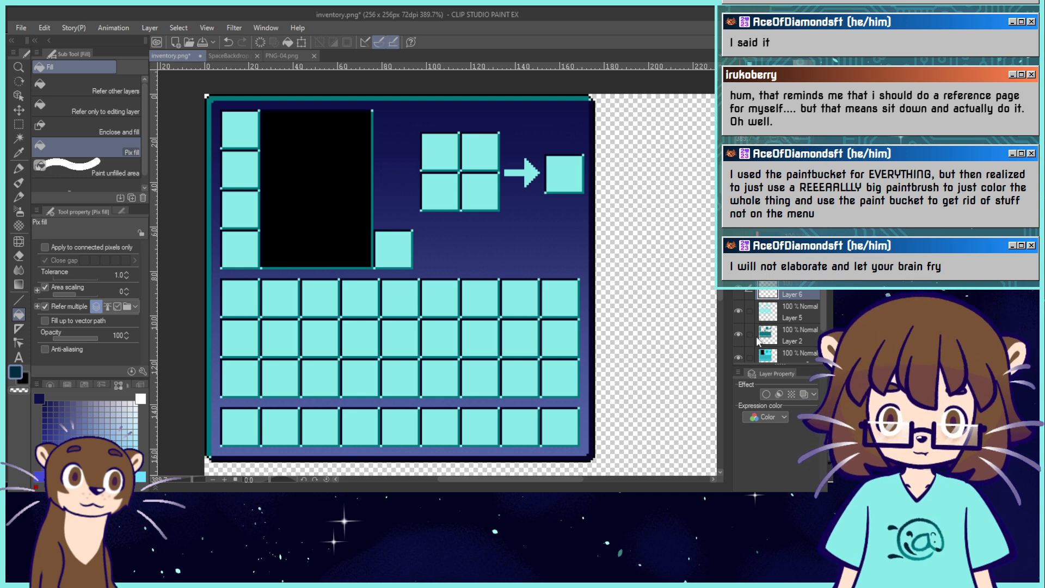
Hide the two swapped-colour layers and try dark teal on all the slots and the arrow on a new layer, undoing the fill.
{"action": "left_click", "coordinate": [738, 311]}
{"action": "left_click", "coordinate": [745, 190]}
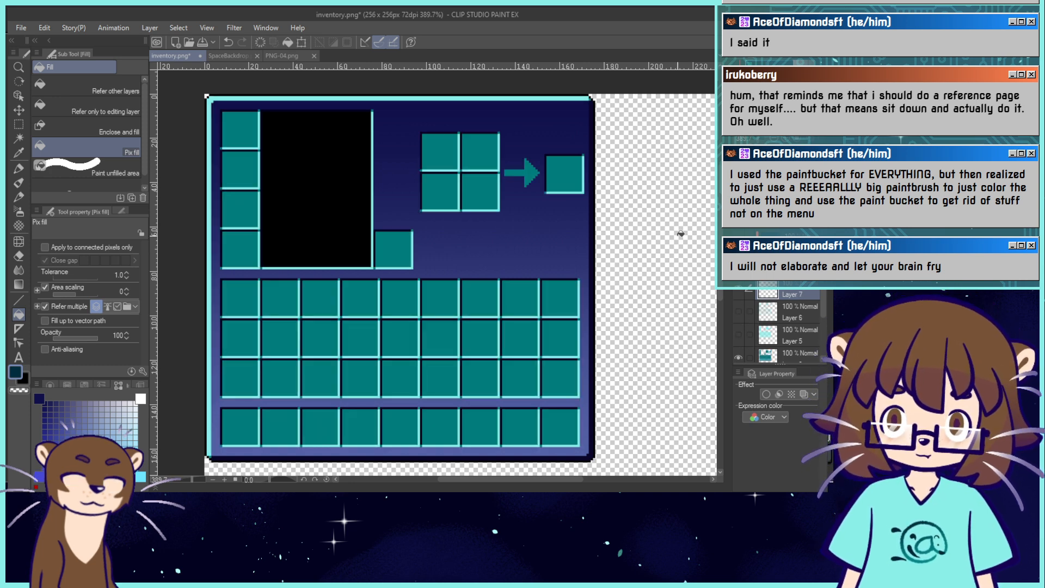
{"action": "left_click", "coordinate": [415, 228]}
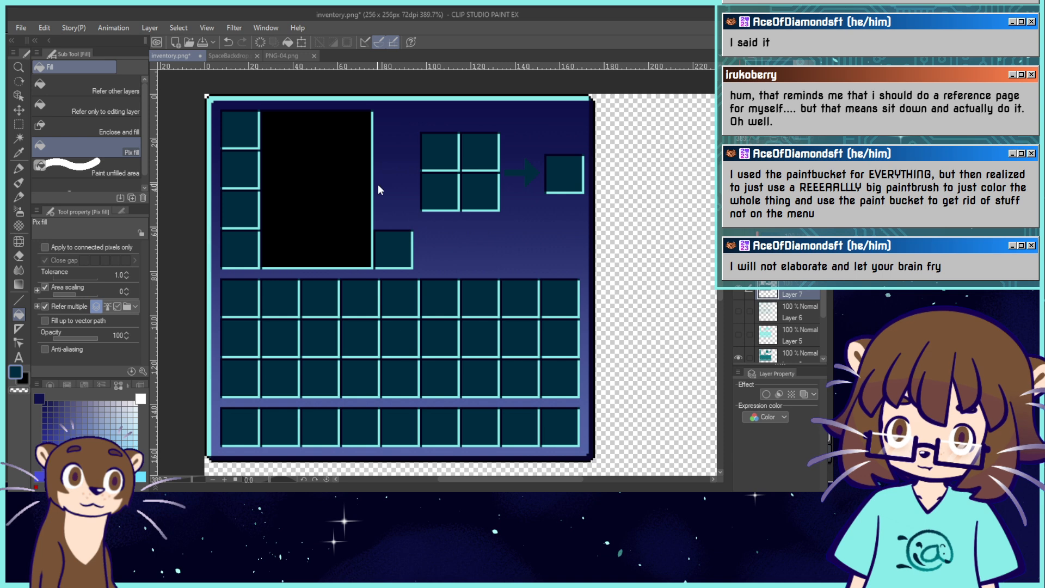
{"action": "key", "text": "ctrl+z"}
Preview the teal edge layer briefly, limit the fill to connected pixels only, and undo the trial fill.
{"action": "left_click", "coordinate": [739, 312]}
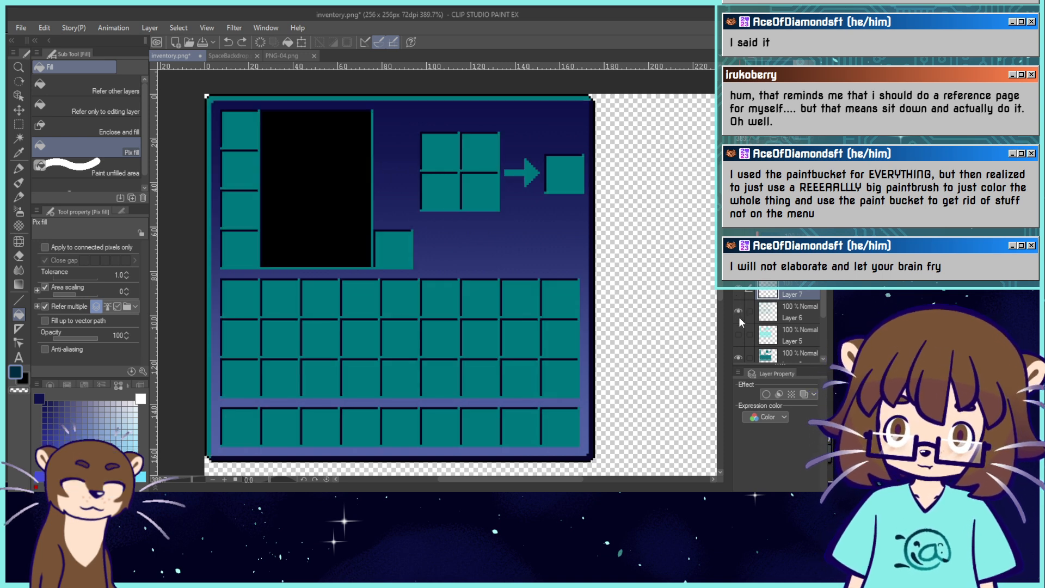
{"action": "left_click", "coordinate": [737, 313]}
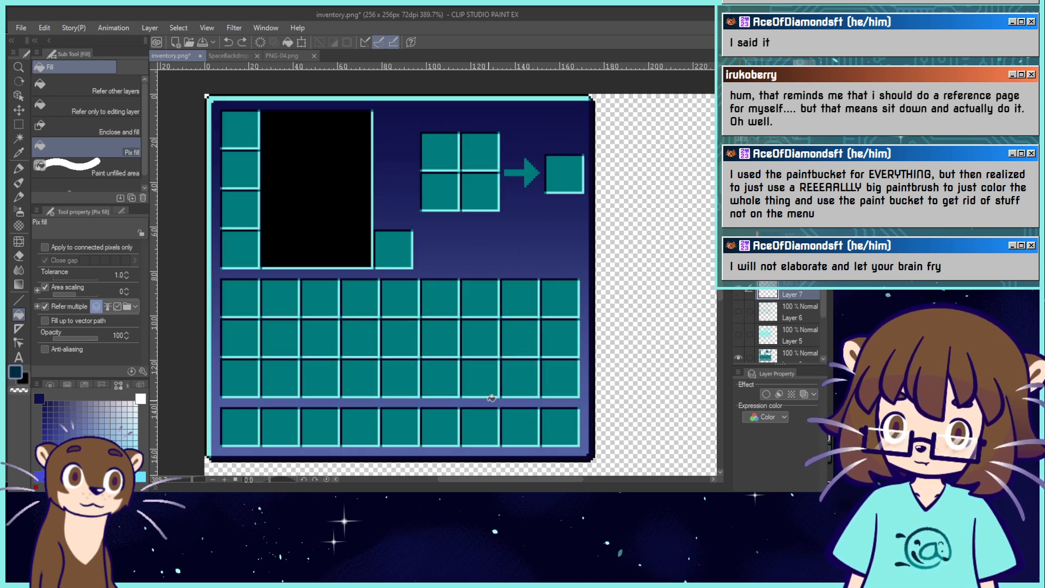
{"action": "left_click", "coordinate": [44, 248]}
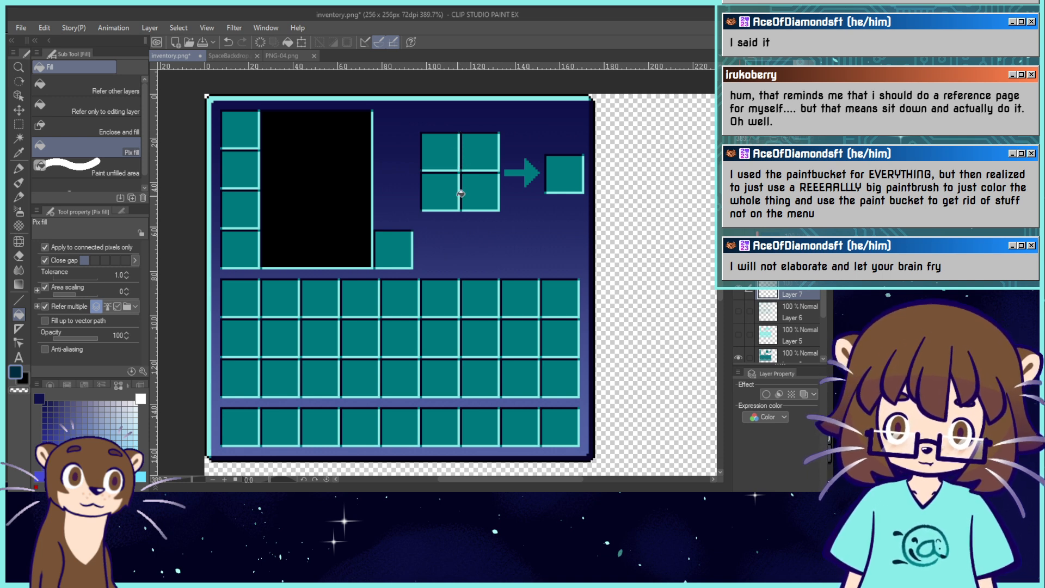
{"action": "key", "text": "ctrl+z"}
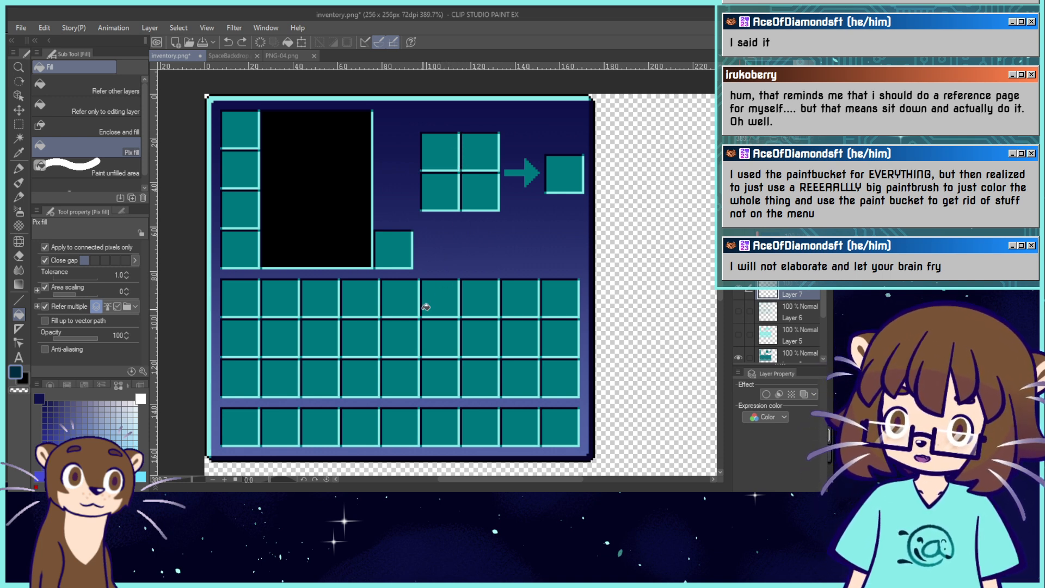
Set the straight line tool to brush size 2.0 without anti-aliasing, undoing a trial line between the crafting slots.
{"action": "left_click", "coordinate": [18, 301]}
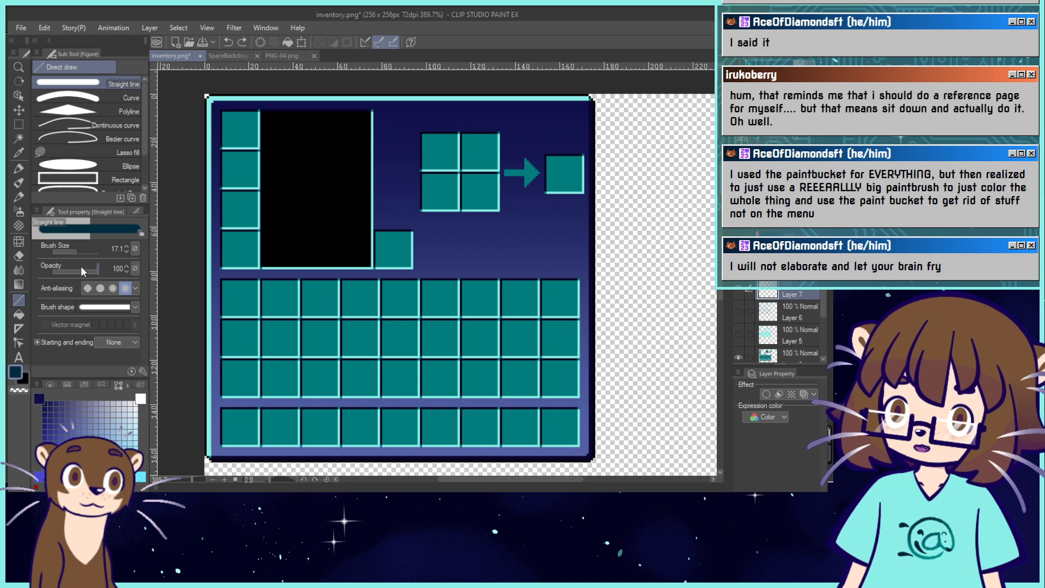
{"action": "left_click_drag", "start_coordinate": [80, 252], "coordinate": [57, 249]}
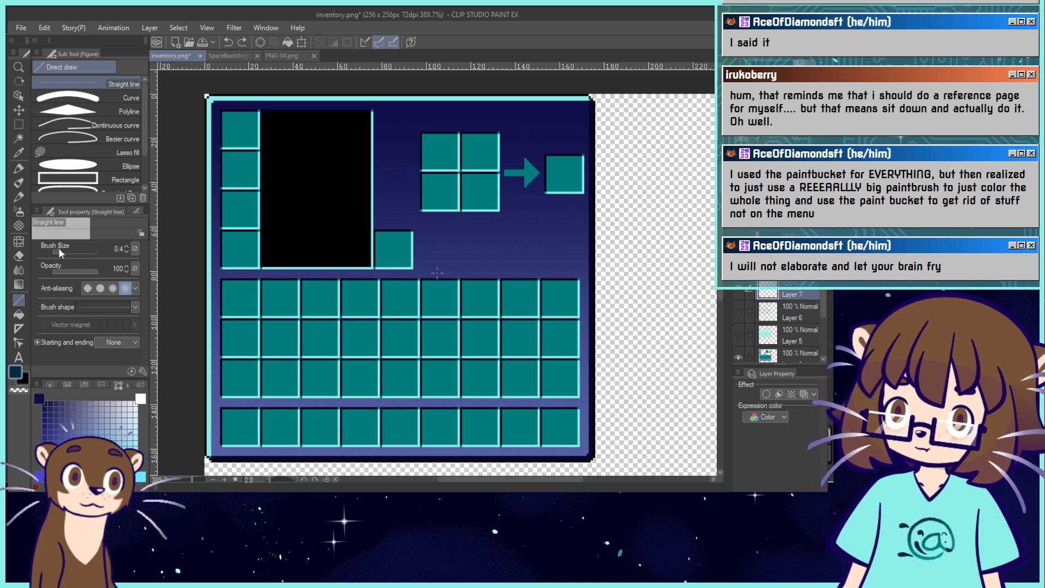
{"action": "left_click", "coordinate": [84, 288]}
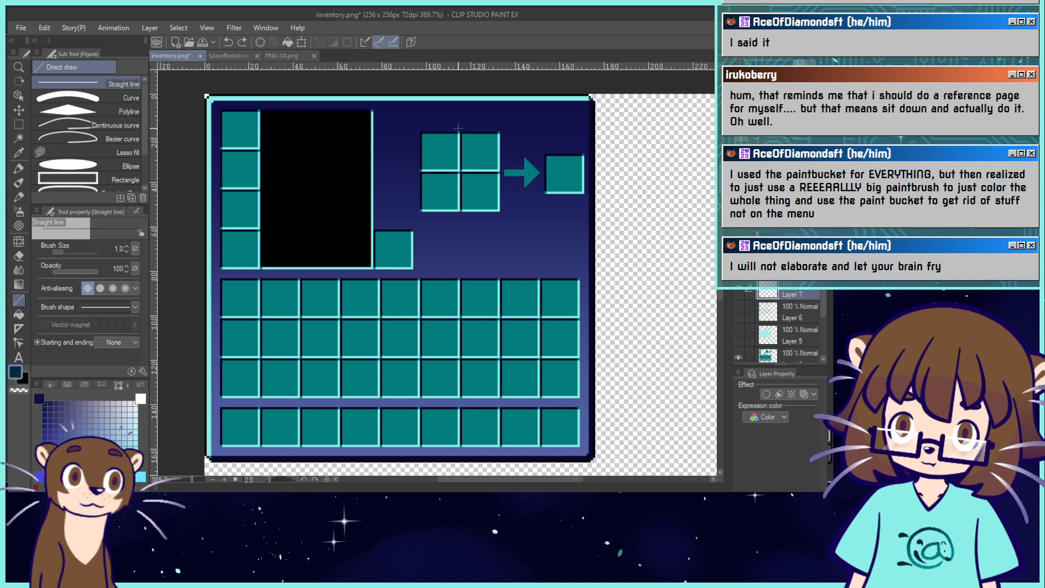
{"action": "left_click_drag", "start_coordinate": [457, 220], "coordinate": [457, 219]}
{"action": "key", "text": "ctrl+z"}
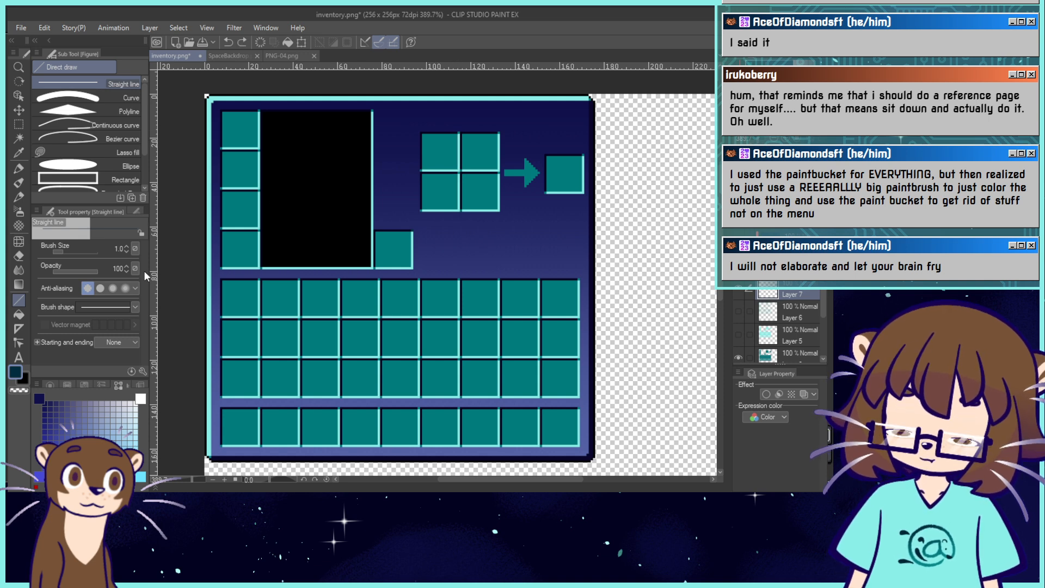
{"action": "left_click", "coordinate": [127, 247]}
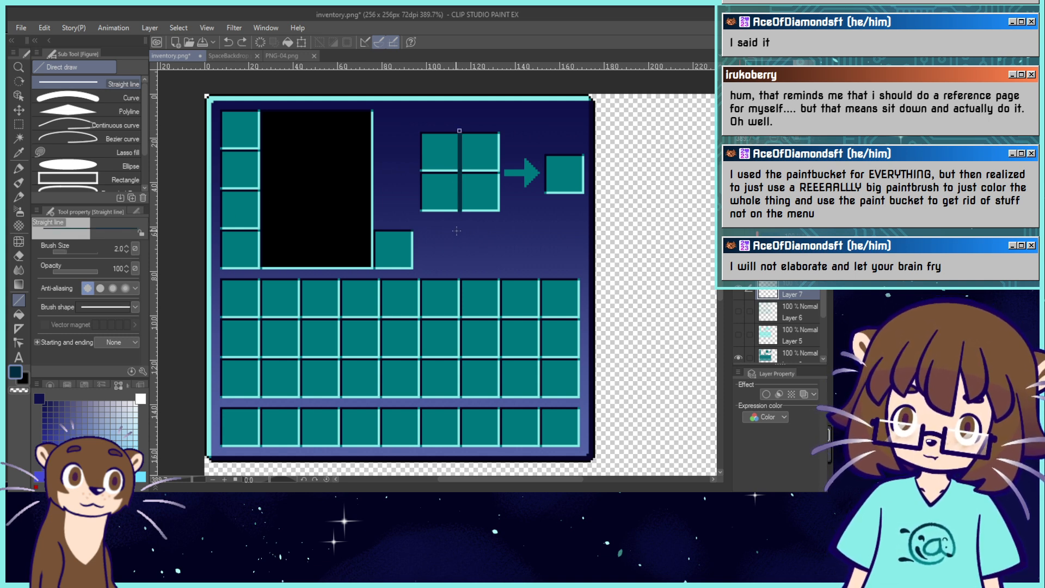
Draw dark teal lines over the light edges between and beside the crafting slots and around the result slot.
{"action": "left_click_drag", "start_coordinate": [500, 134], "coordinate": [499, 210]}
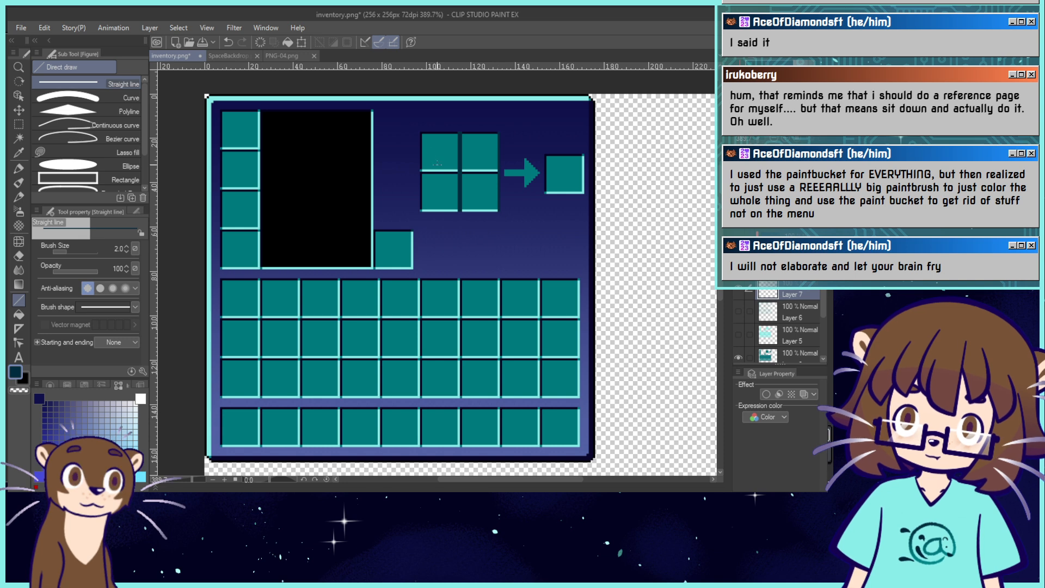
{"action": "left_click_drag", "start_coordinate": [467, 178], "coordinate": [499, 177]}
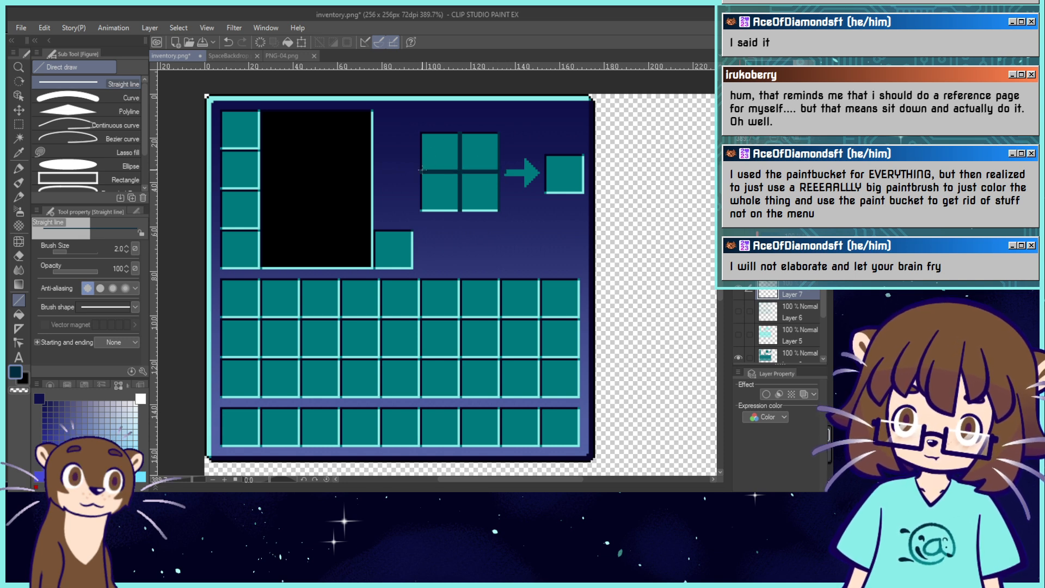
{"action": "key", "text": "ctrl+z"}
{"action": "mouse_move", "coordinate": [419, 170]}
{"action": "left_mouse_down"}
{"action": "mouse_move", "coordinate": [499, 180]}
{"action": "mouse_move", "coordinate": [493, 172]}
{"action": "left_mouse_up"}
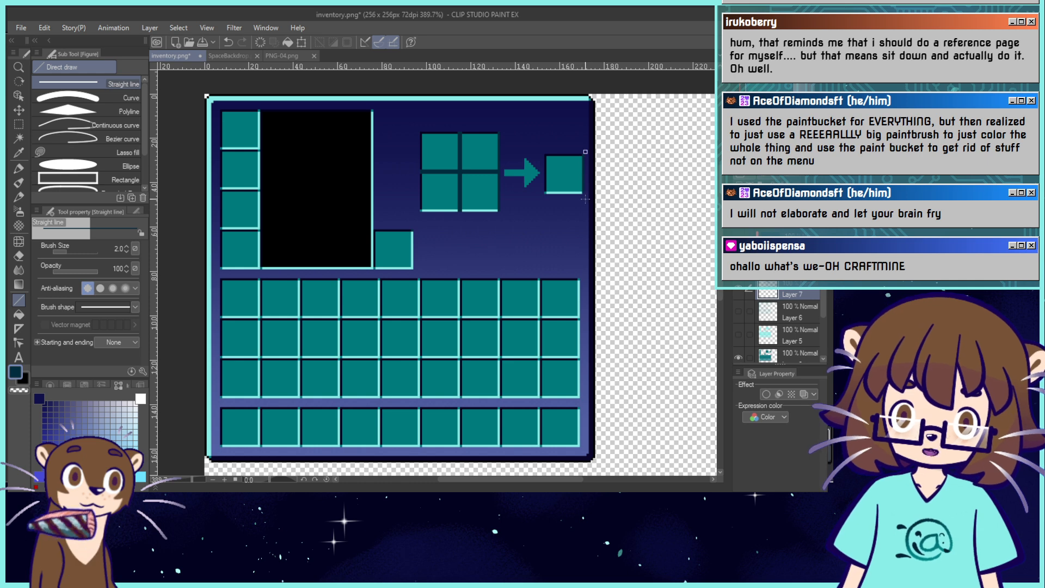
{"action": "left_click_drag", "start_coordinate": [538, 195], "coordinate": [581, 205]}
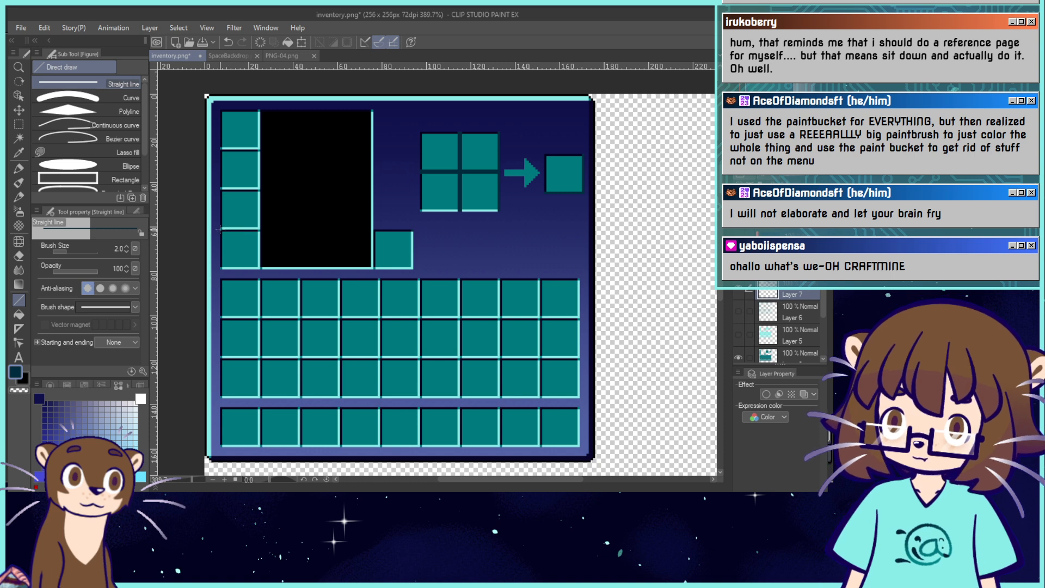
Draw dark teal horizontal lines across the two gaps between the three main inventory rows, undoing misplaced strokes.
{"action": "left_click_drag", "start_coordinate": [219, 229], "coordinate": [258, 232]}
{"action": "key", "text": "ctrl+z"}
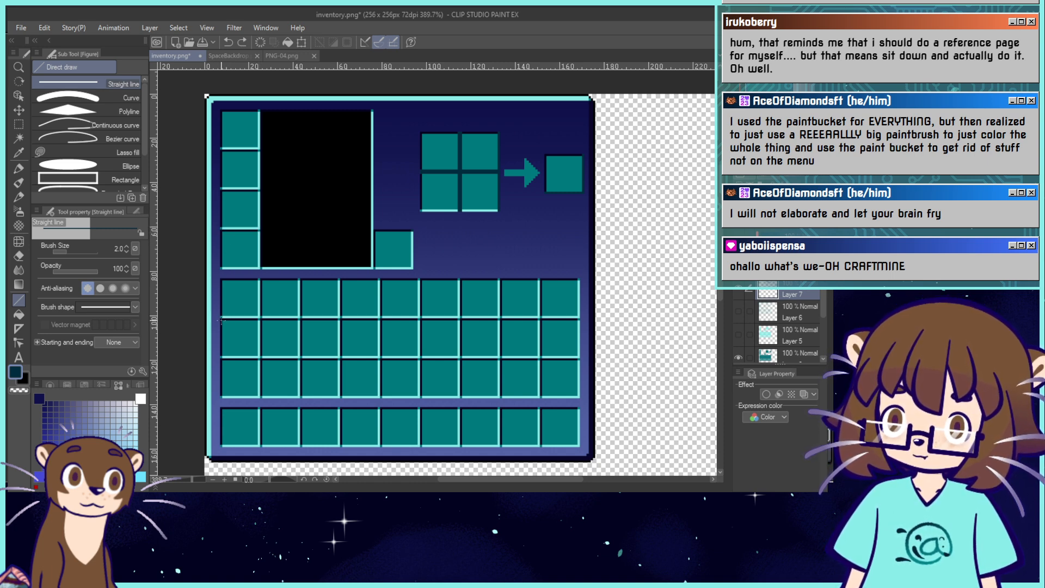
{"action": "left_click_drag", "start_coordinate": [234, 321], "coordinate": [316, 354]}
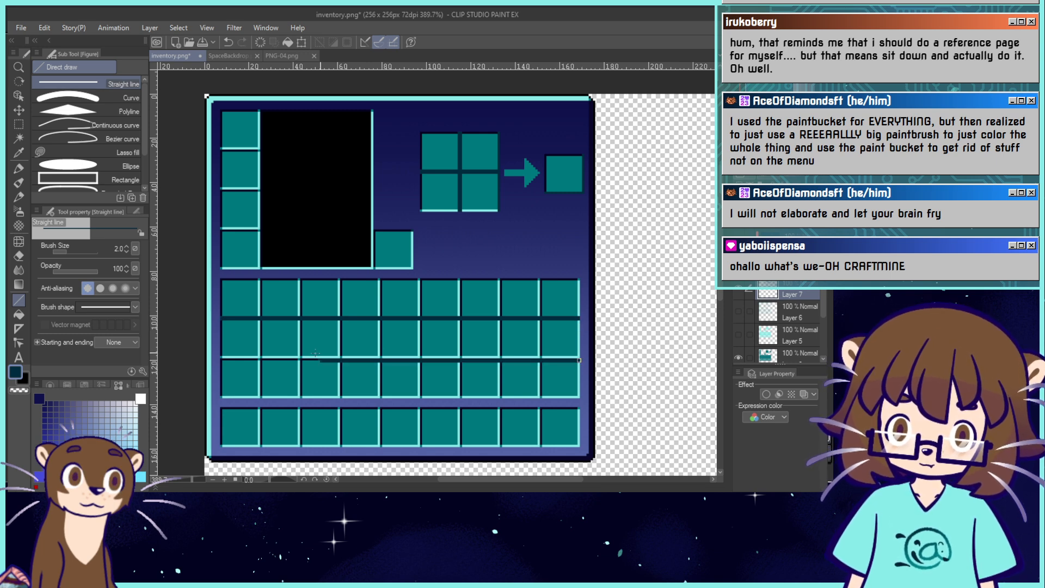
{"action": "key", "text": "ctrl+z"}
{"action": "left_click_drag", "start_coordinate": [577, 359], "coordinate": [221, 359]}
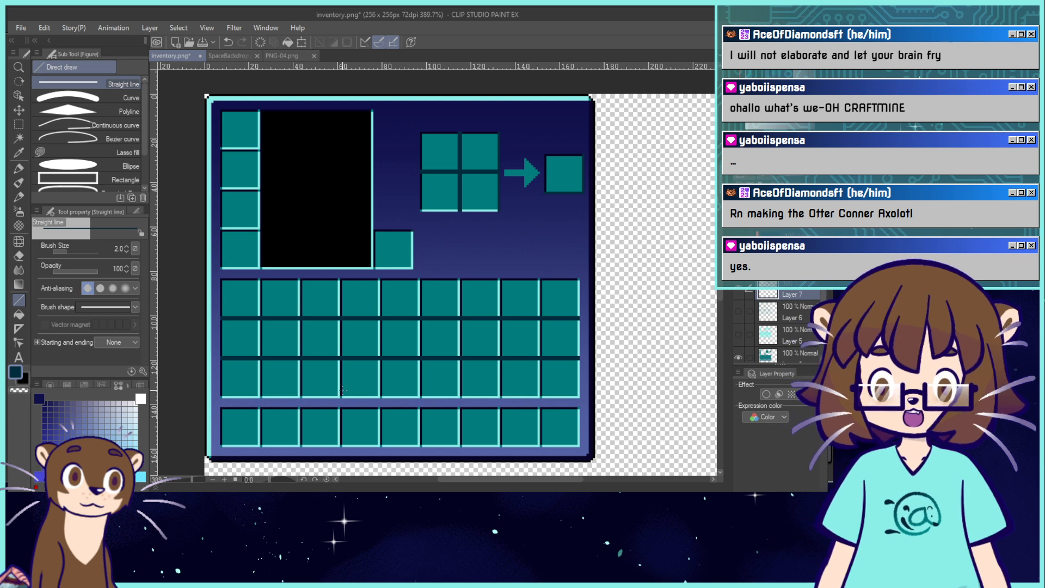
Move Layer 7 directly above Layer 2, show the light cyan slots with teal edges, and merge Layer 7 down.
{"action": "left_click_drag", "start_coordinate": [784, 294], "coordinate": [766, 347]}
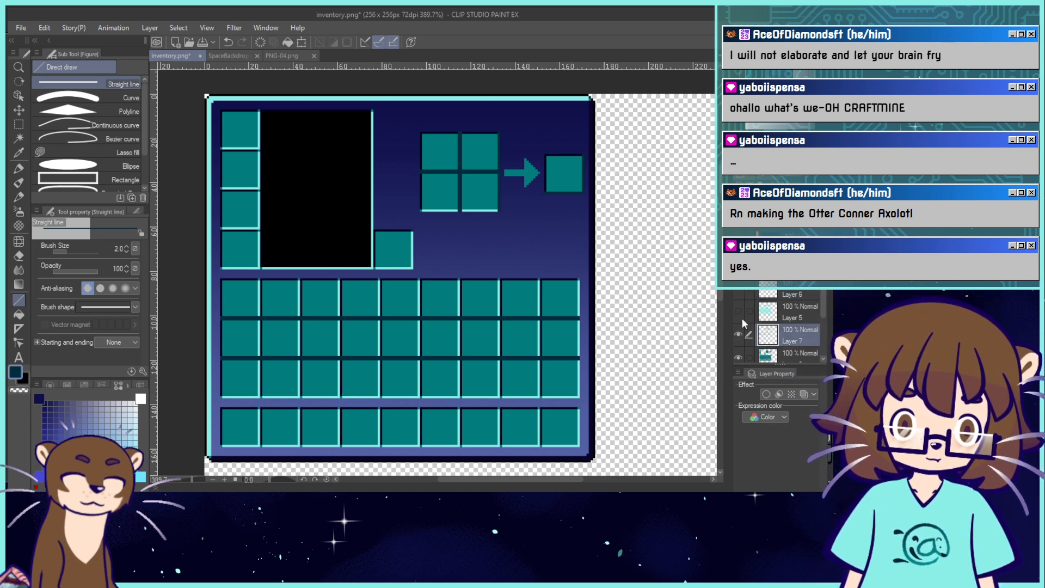
{"action": "left_click", "coordinate": [739, 310]}
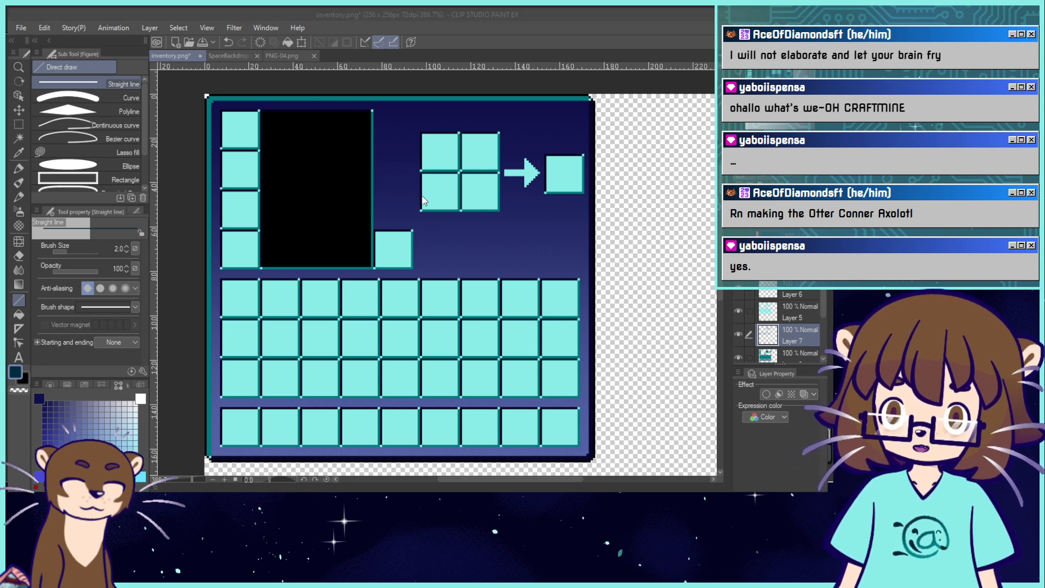
{"action": "key", "text": "ctrl+e"}
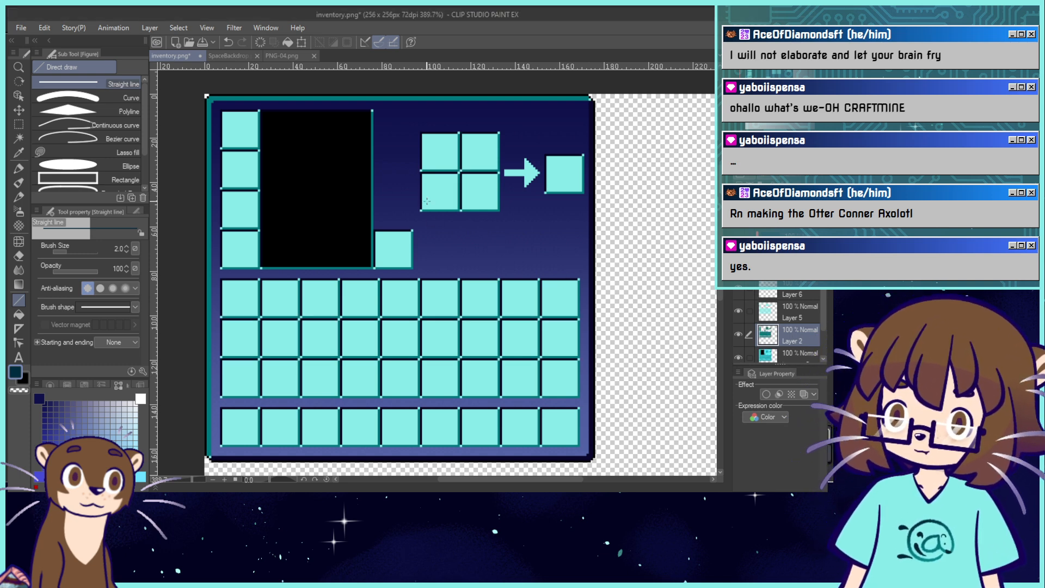
Merge Layer 5 into Layer 2 and try dark teal fills on a crafting slot, the arrow and the result slot, undoing them.
{"action": "left_click", "coordinate": [18, 315]}
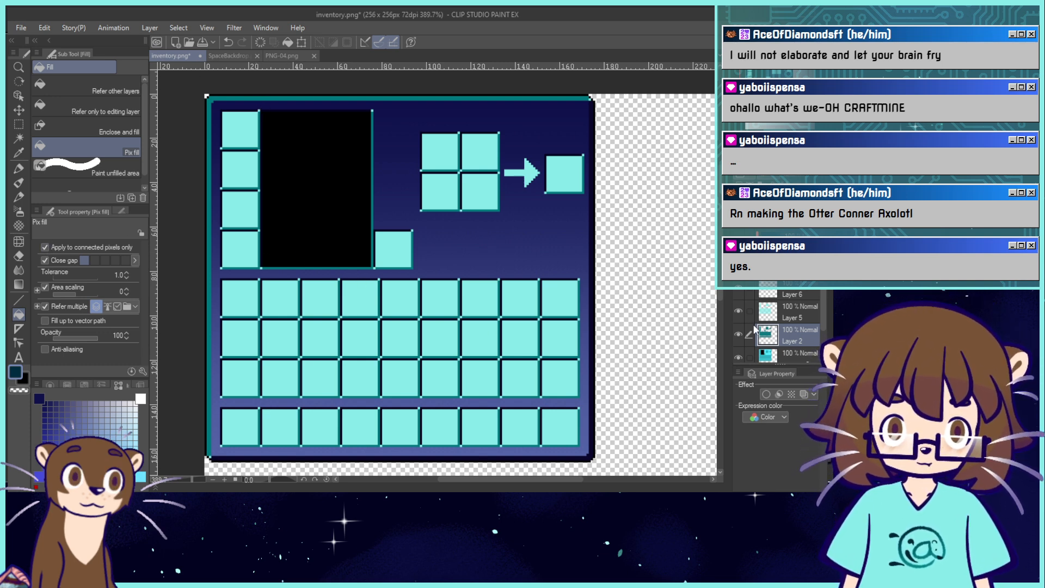
{"action": "left_click", "coordinate": [794, 313]}
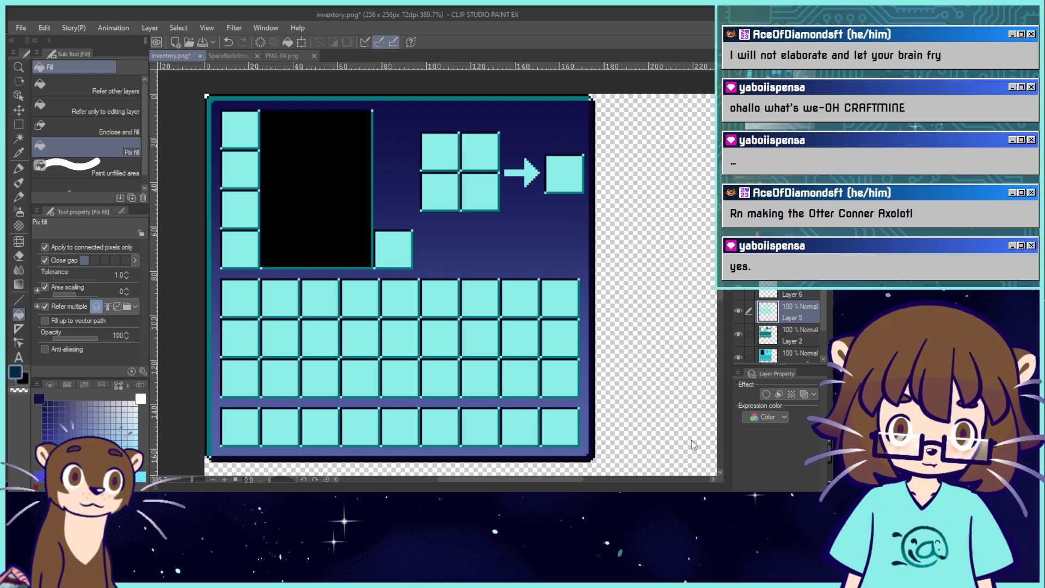
{"action": "key", "text": "ctrl+e"}
{"action": "left_click", "coordinate": [456, 160]}
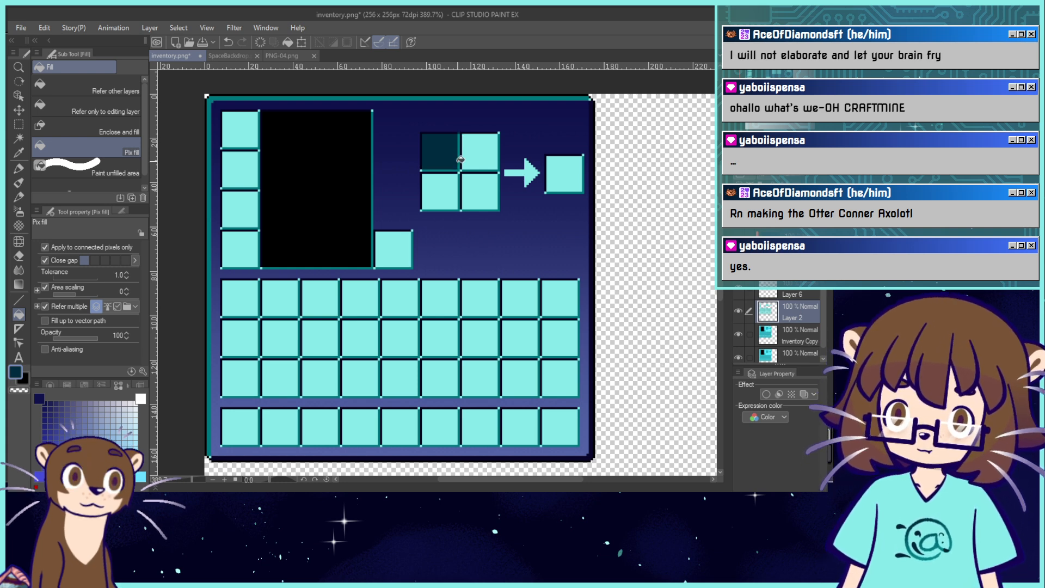
{"action": "key", "text": "ctrl+z"}
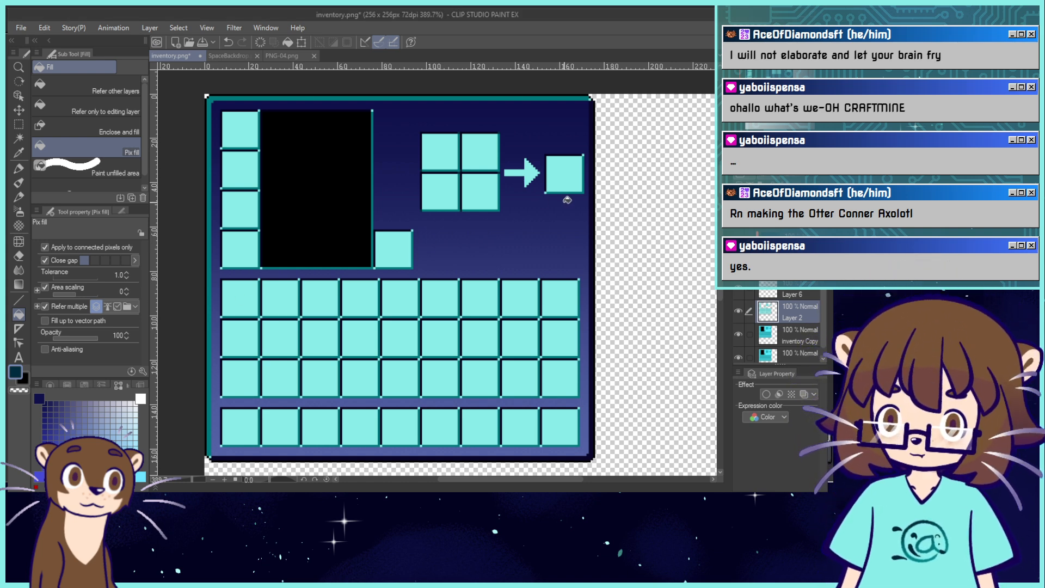
{"action": "left_click", "coordinate": [539, 174]}
{"action": "left_click", "coordinate": [575, 175]}
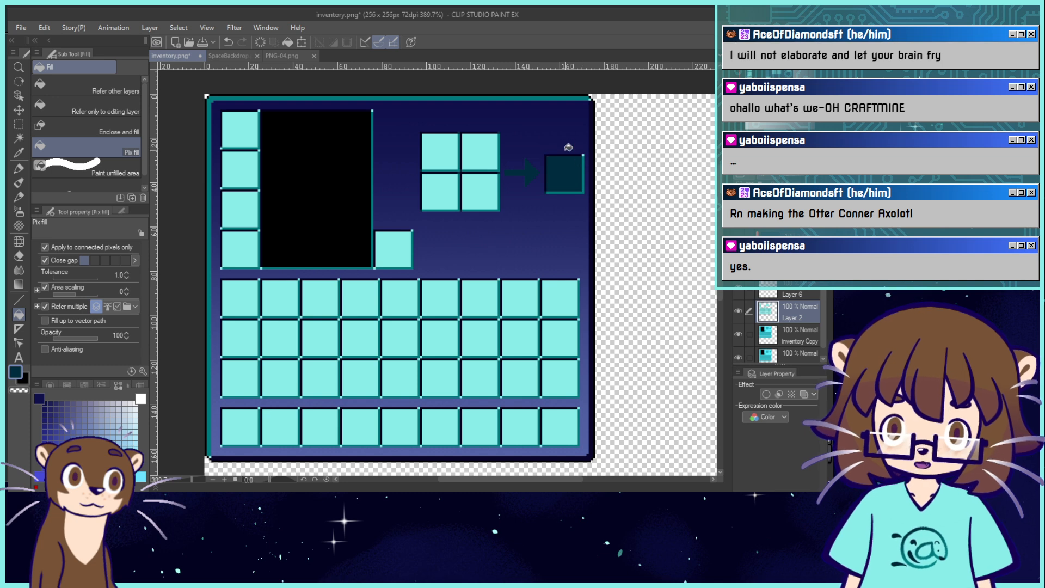
{"action": "key", "text": "ctrl+z"}
{"action": "key", "text": "ctrl+z"}
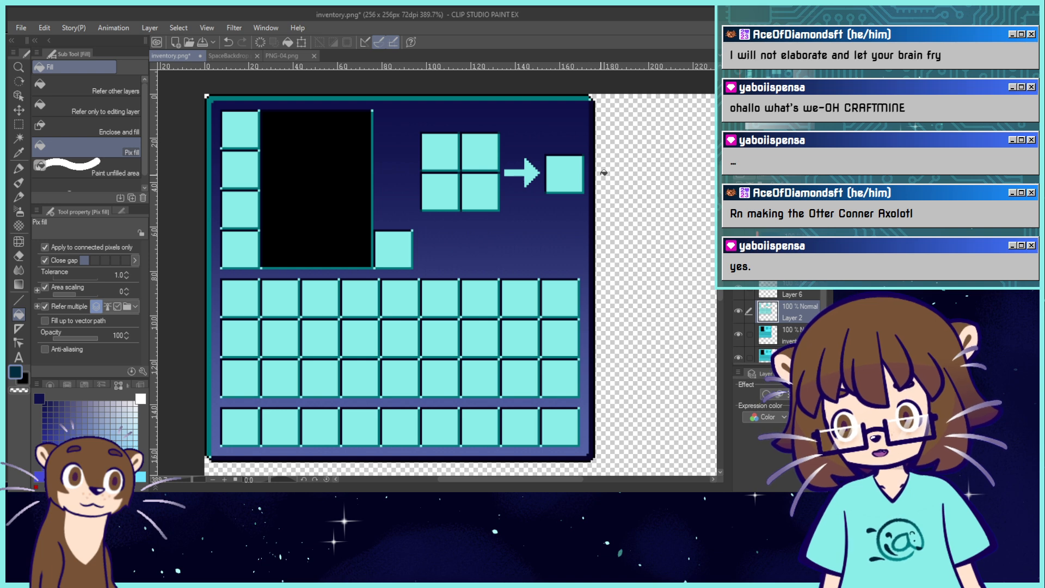
Try merging Layer 6 into Layer 2, undo the merge, and preview the texture with Layer 6 hidden.
{"action": "left_click", "coordinate": [739, 289]}
{"action": "left_click", "coordinate": [740, 289]}
{"action": "left_click", "coordinate": [792, 295]}
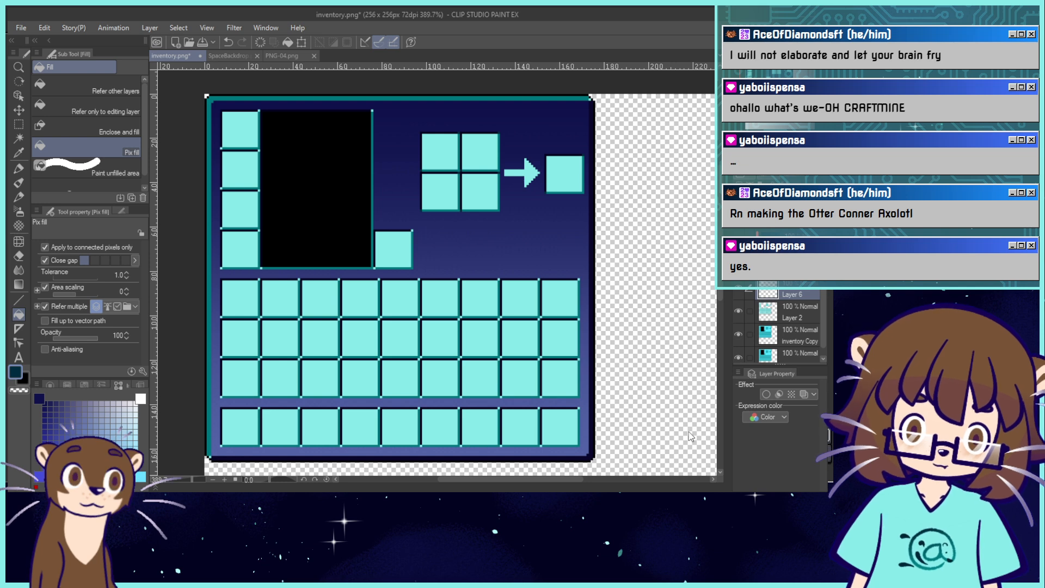
{"action": "key", "text": "ctrl+e"}
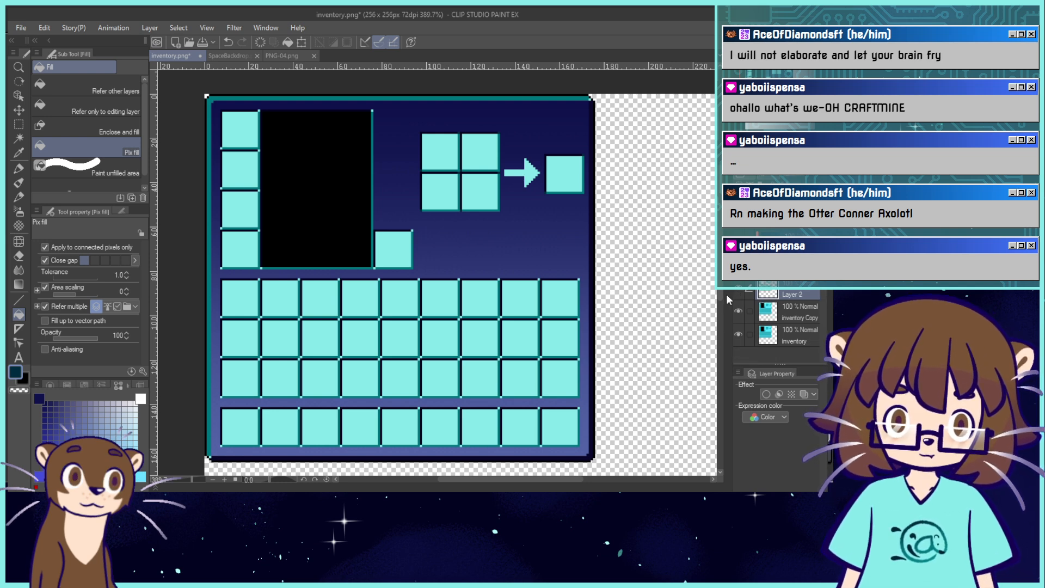
{"action": "key", "text": "ctrl+z"}
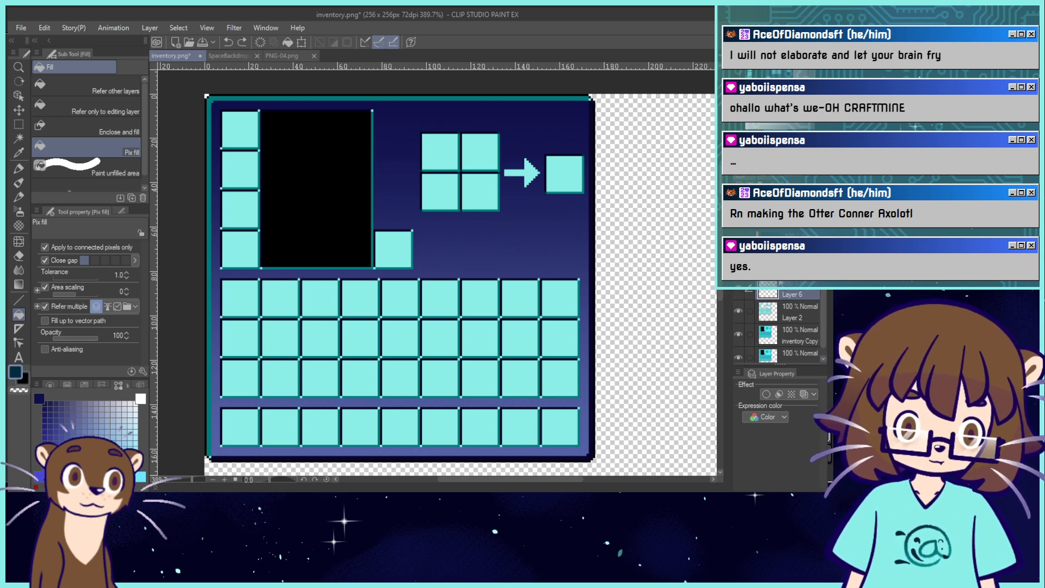
{"action": "left_click", "coordinate": [739, 293]}
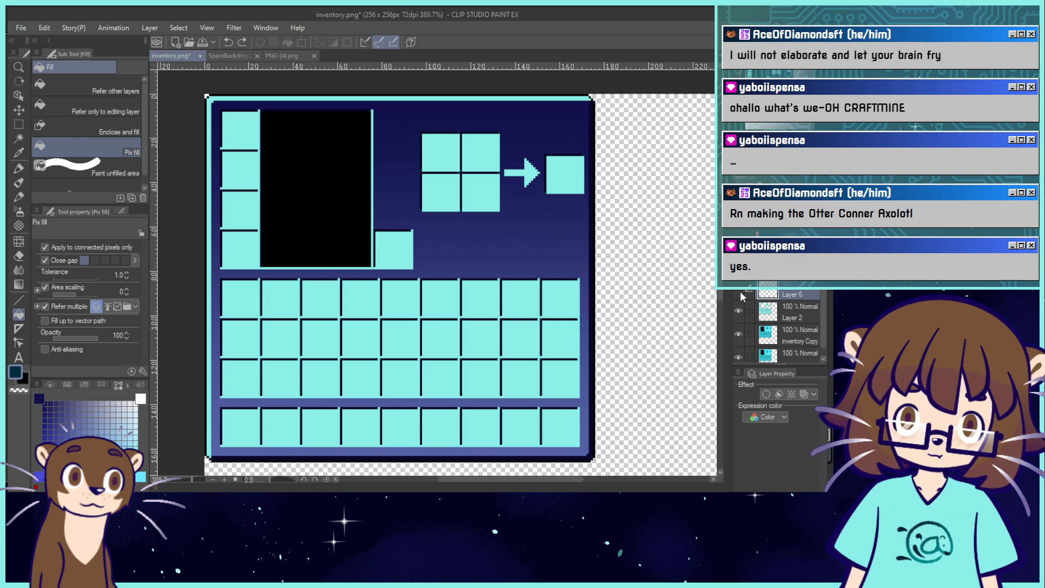
{"action": "left_click", "coordinate": [739, 293]}
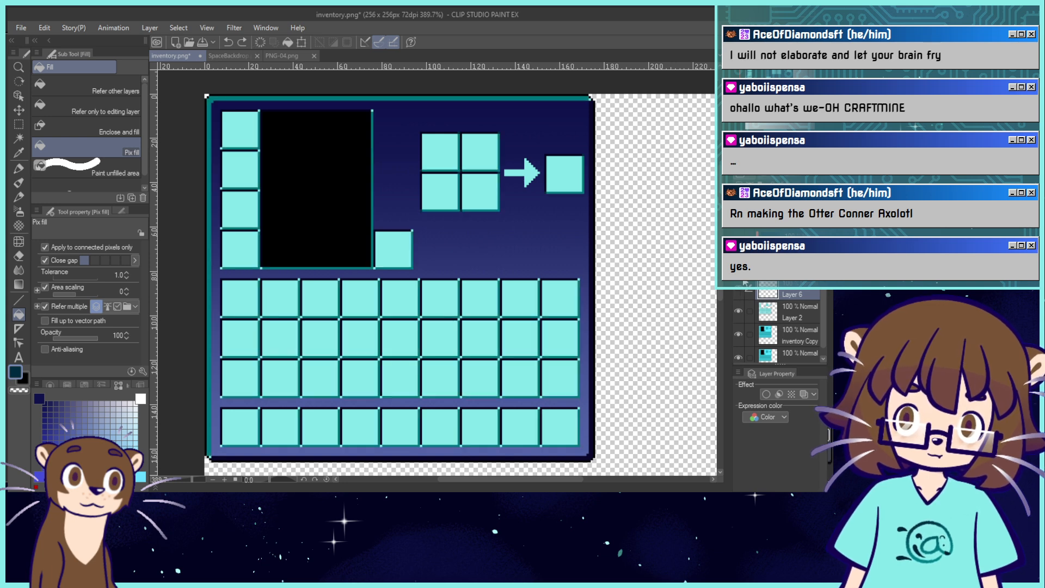
Undo the layer merges, dark teal lines and swapped-colour fills, back to the teal slots with light cyan edges and an empty Layer 5.
{"action": "key", "text": "ctrl+shift+n"}
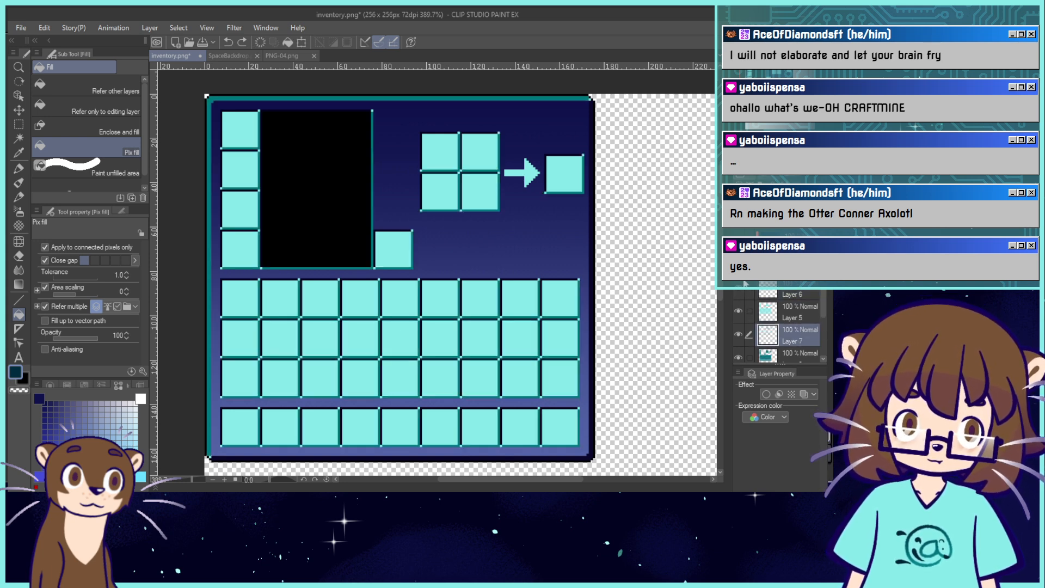
{"action": "key", "text": "ctrl+z"}
{"action": "key", "text": "ctrl+z"}
{"action": "key", "text": "ctrl+z"}
{"action": "key", "text": "ctrl+z"}
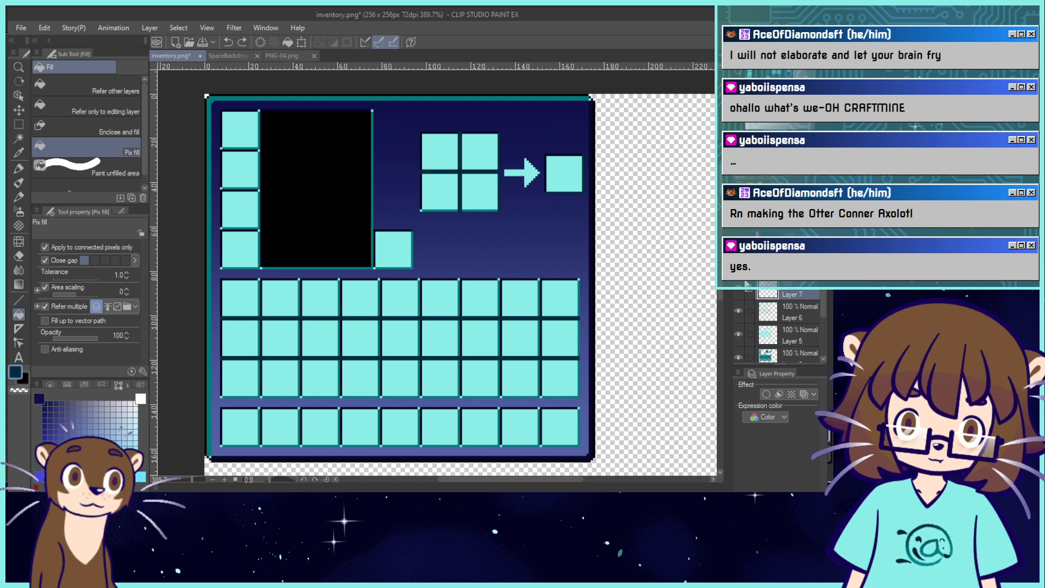
{"action": "key", "text": "ctrl+z"}
{"action": "key", "text": "ctrl+z"}
{"action": "key", "text": "ctrl+z"}
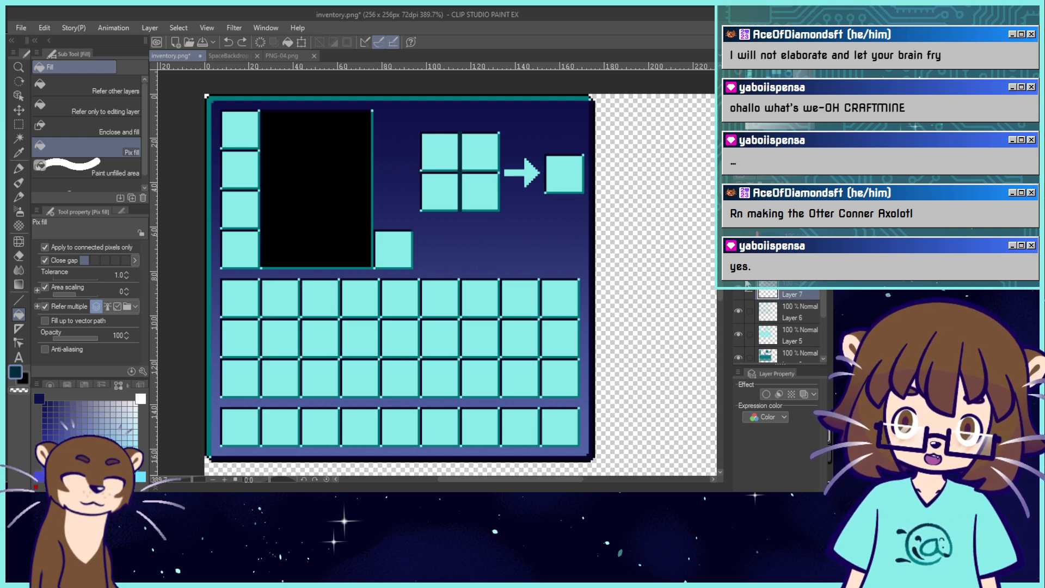
{"action": "key", "text": "ctrl+z"}
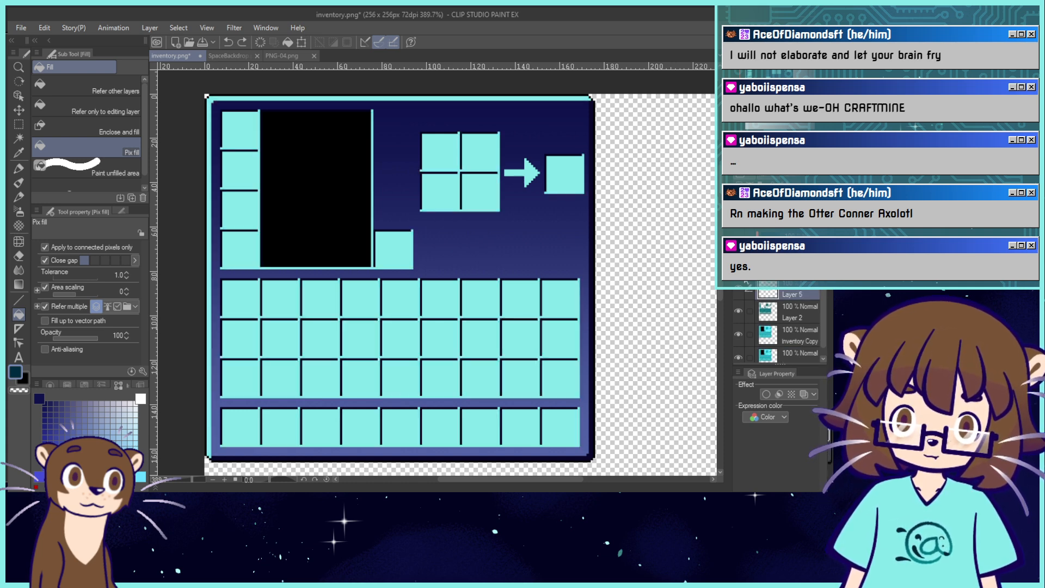
{"action": "key", "text": "ctrl+z"}
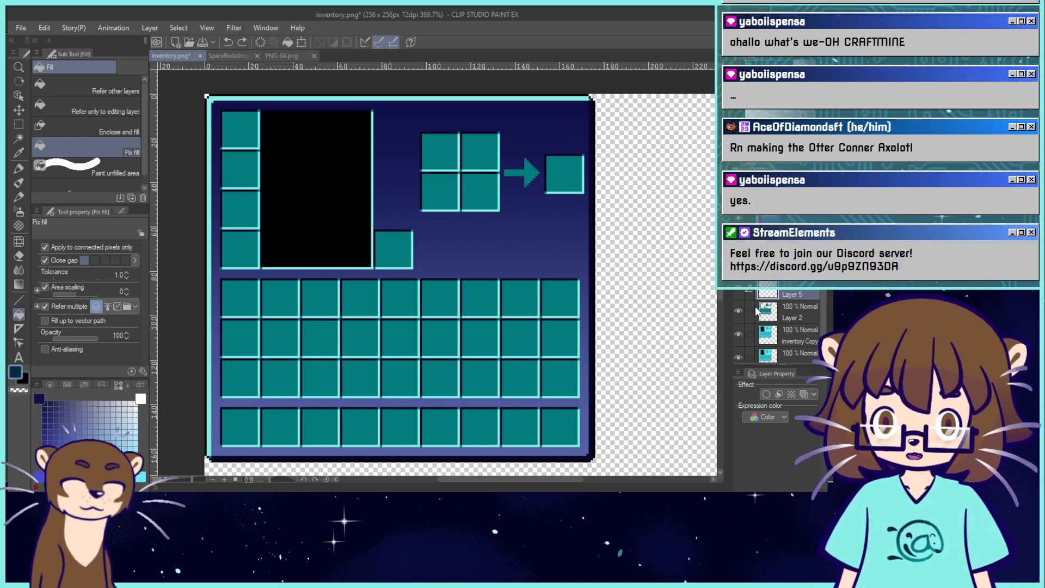
Set a corner of the colour mixing grid to teal, pick light blue, and fill the top inventory row's fourth slot on Layer 5.
{"action": "left_click", "coordinate": [787, 293]}
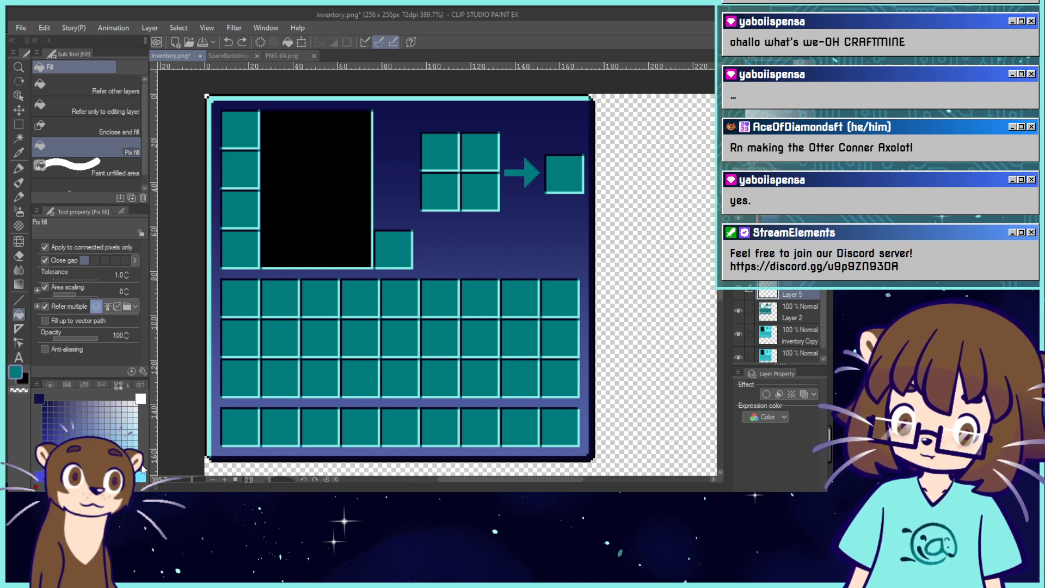
{"action": "left_click", "coordinate": [143, 394]}
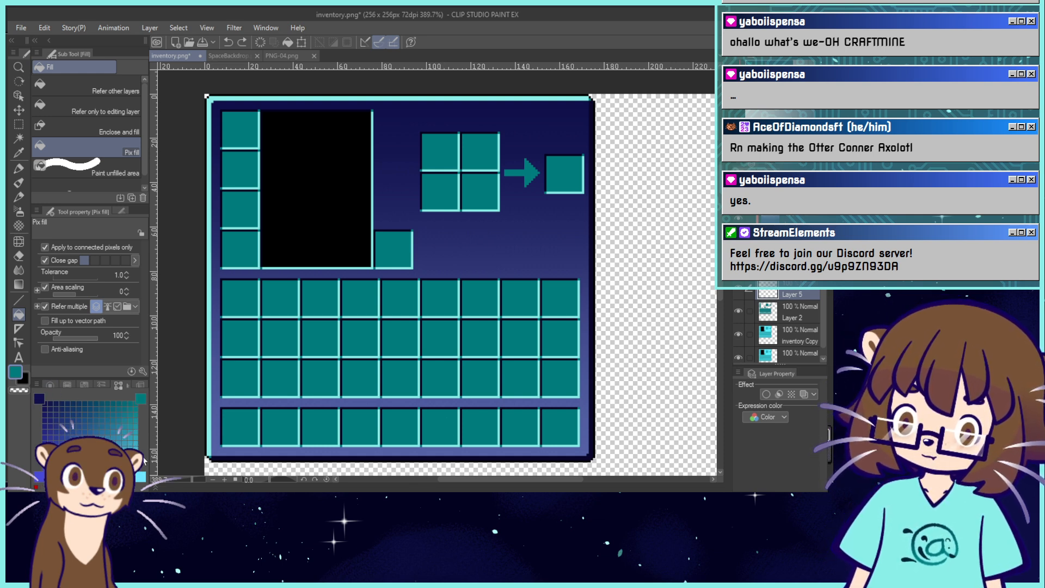
{"action": "left_click", "coordinate": [138, 439]}
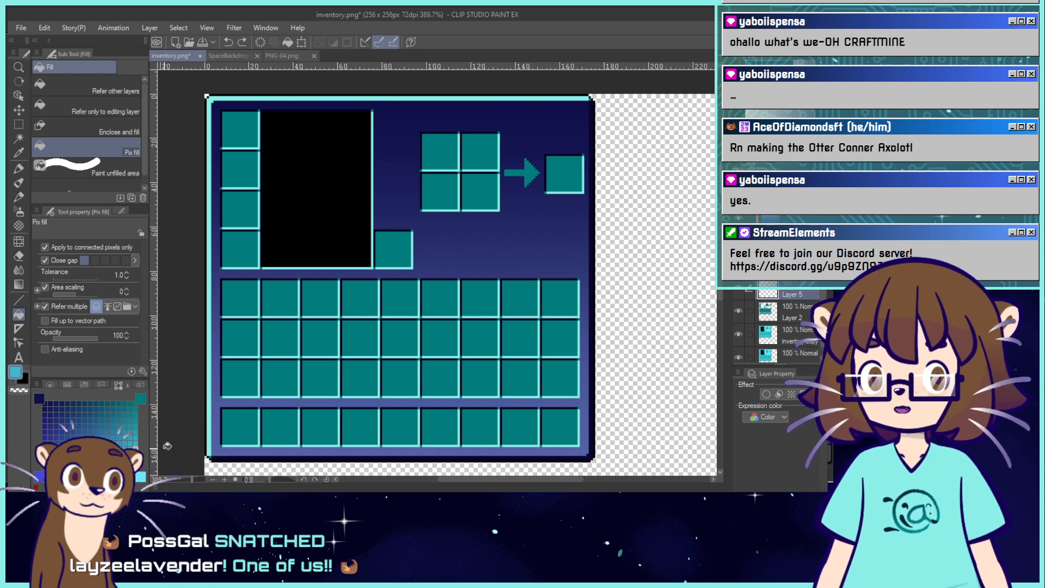
{"action": "left_click", "coordinate": [364, 294]}
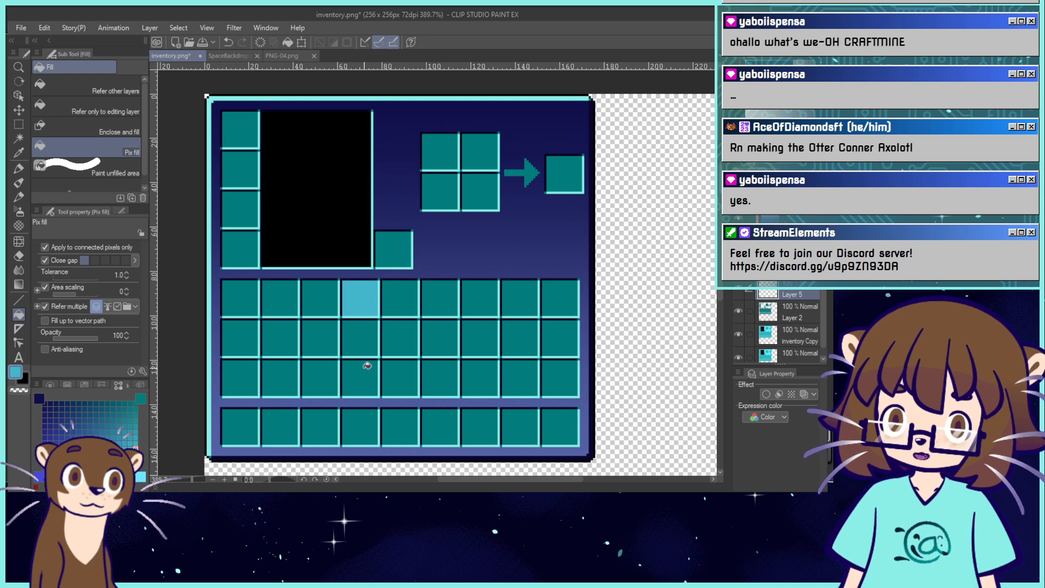
Undo the light blue fill, disable filling connected pixels only, and recolour all slots and the arrow medium cyan-teal on Layer 5.
{"action": "key", "text": "ctrl+z"}
{"action": "left_click", "coordinate": [45, 248]}
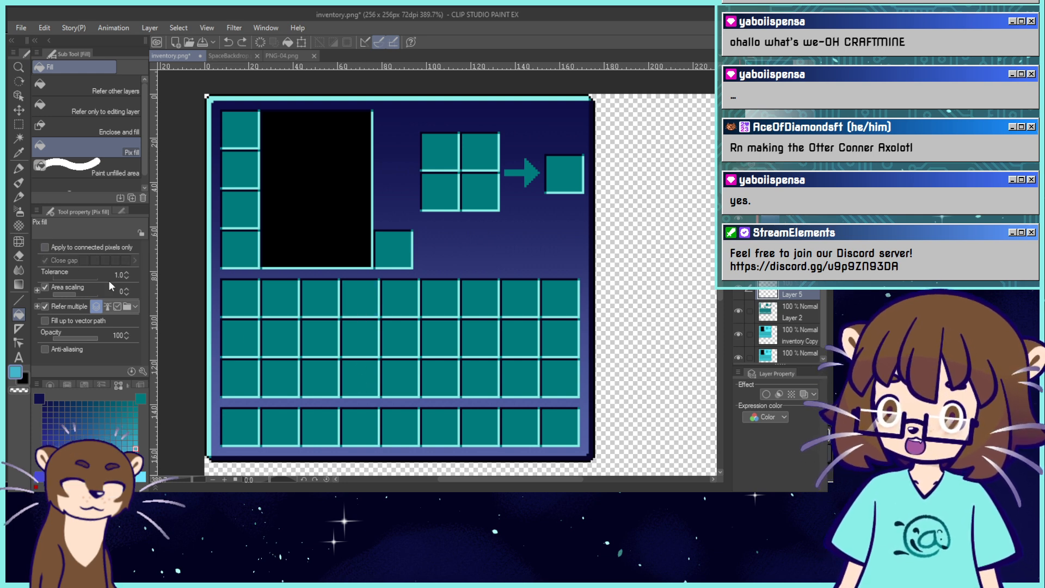
{"action": "left_click", "coordinate": [362, 297]}
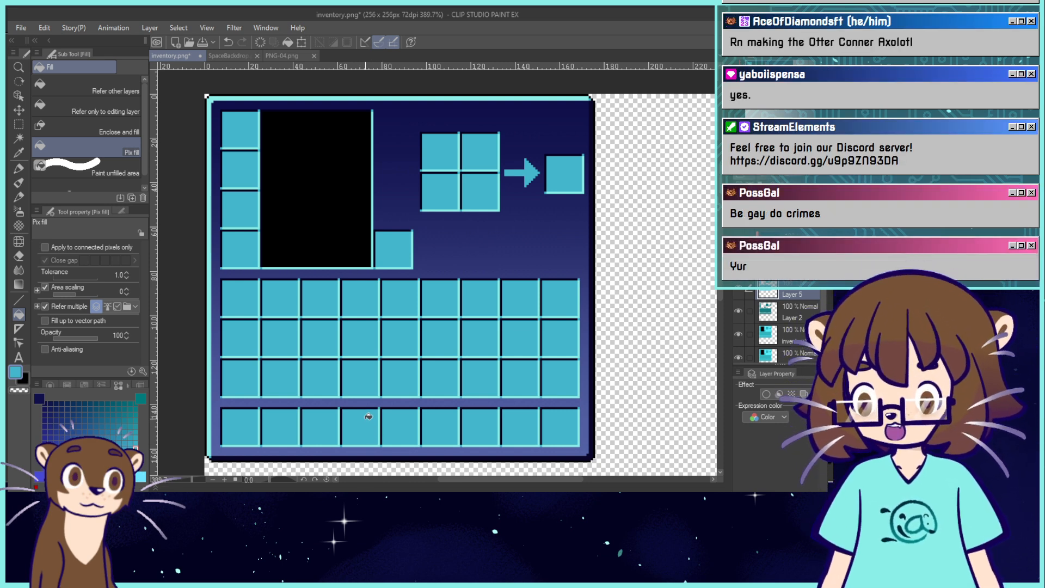
{"action": "key", "text": "ctrl+z"}
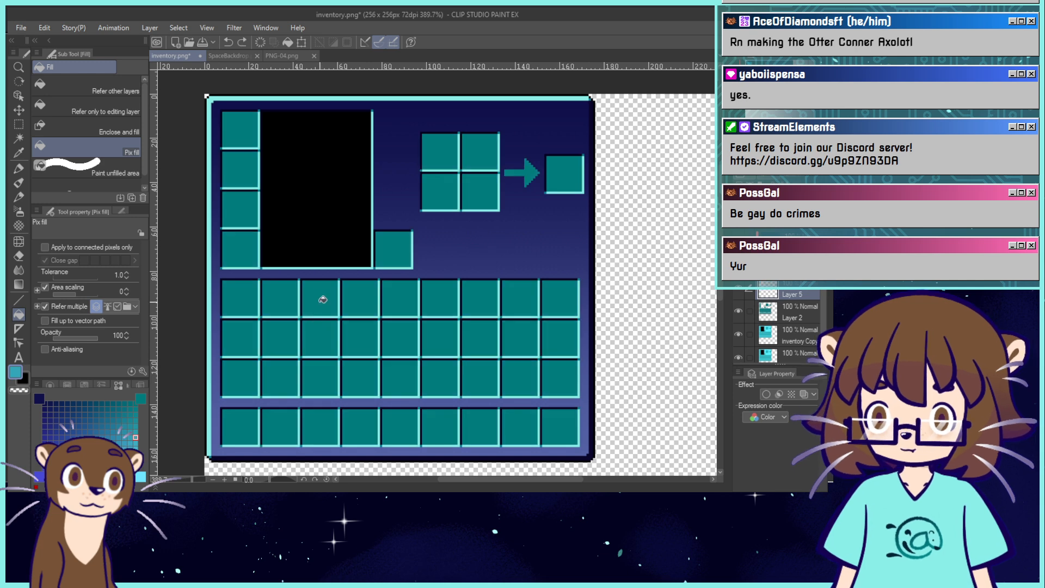
{"action": "left_click", "coordinate": [322, 300]}
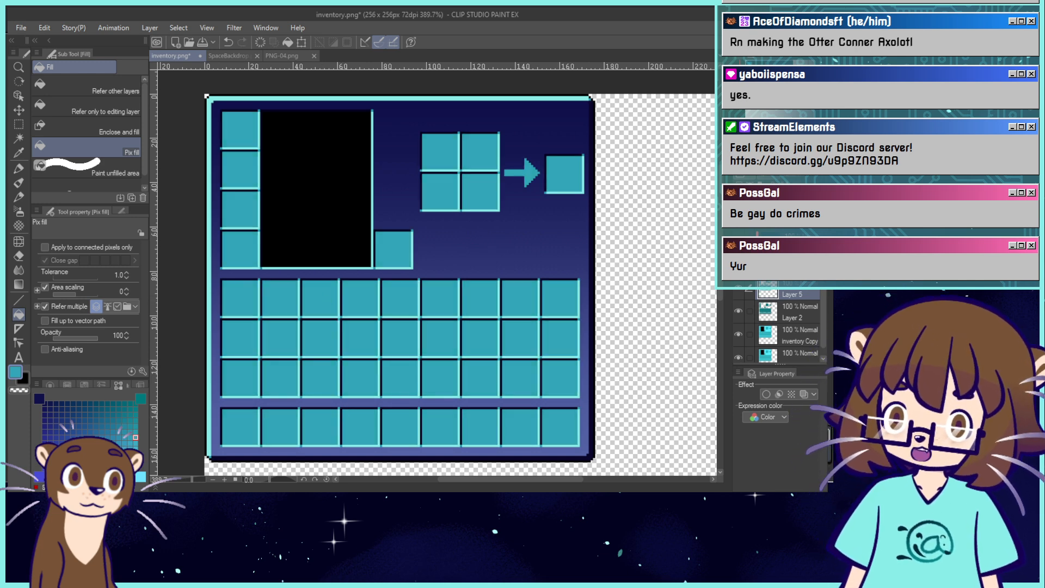
Set the colour mixing grid's teal corner to white, pick a very pale blue, and fill all light slot and frame edges with it.
{"action": "left_click", "coordinate": [48, 384]}
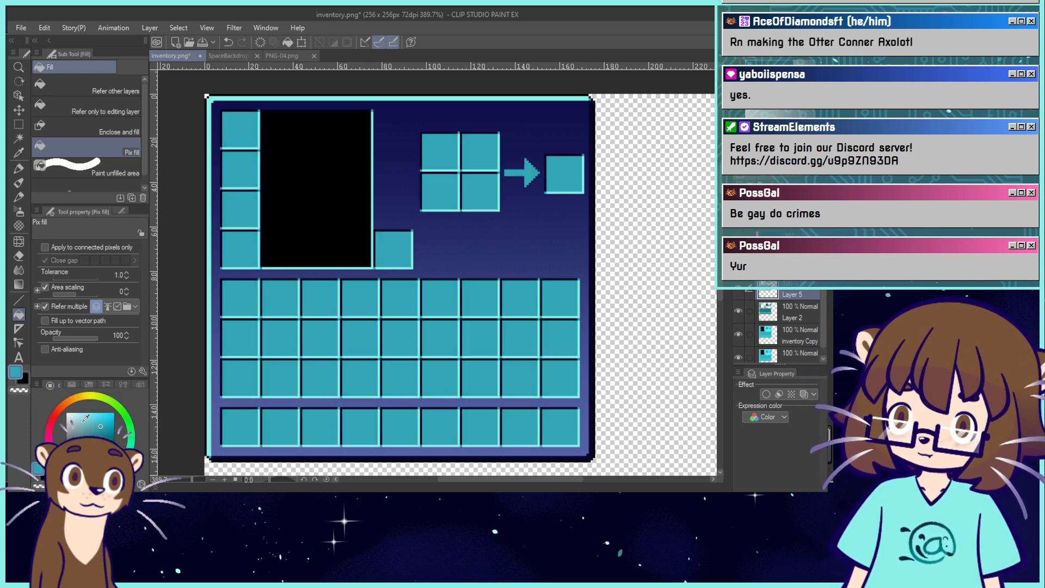
{"action": "left_click", "coordinate": [66, 413]}
{"action": "left_click", "coordinate": [139, 384]}
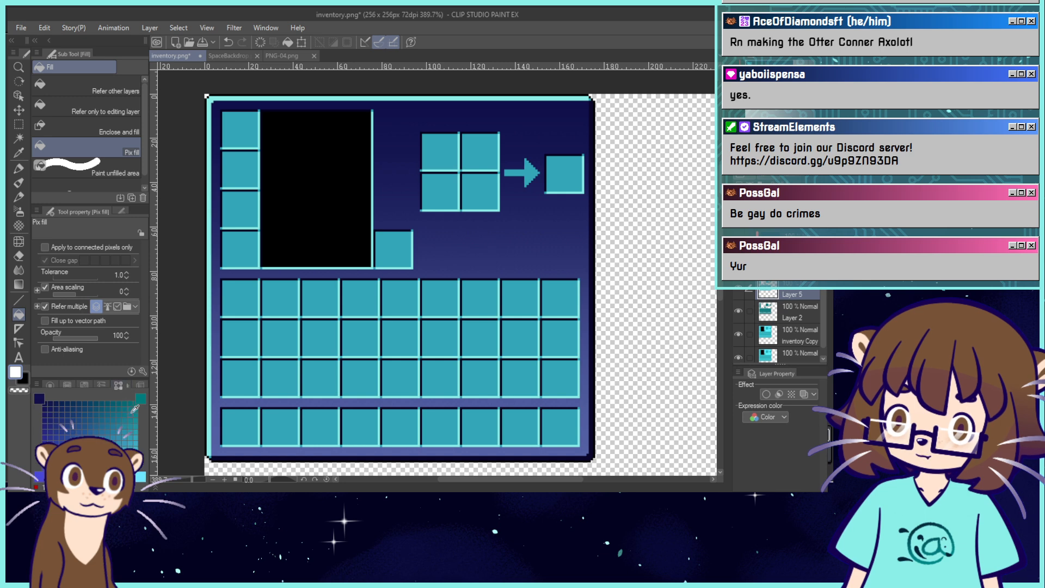
{"action": "left_click", "coordinate": [135, 431]}
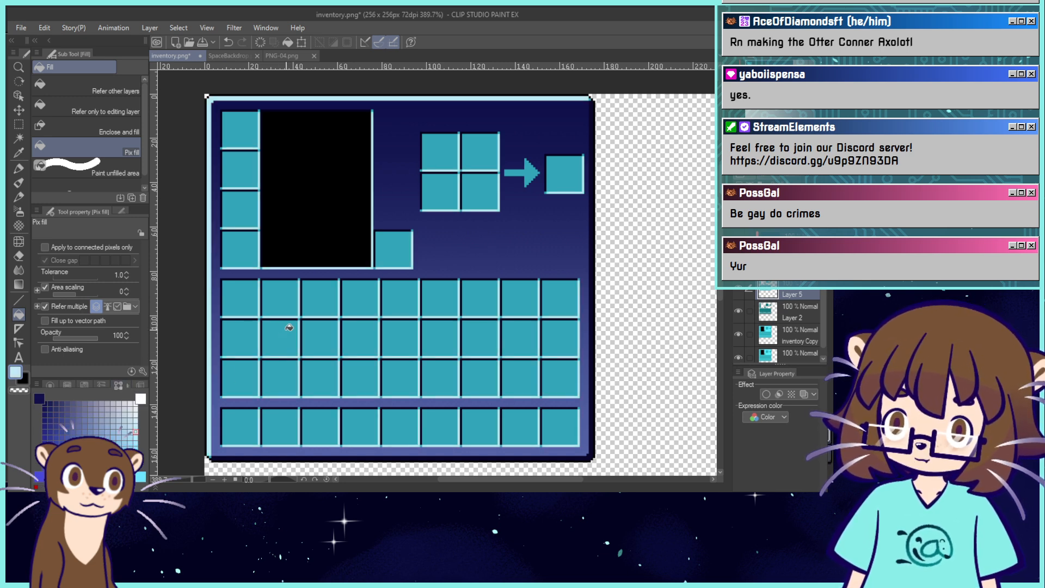
{"action": "key", "text": "ctrl+z"}
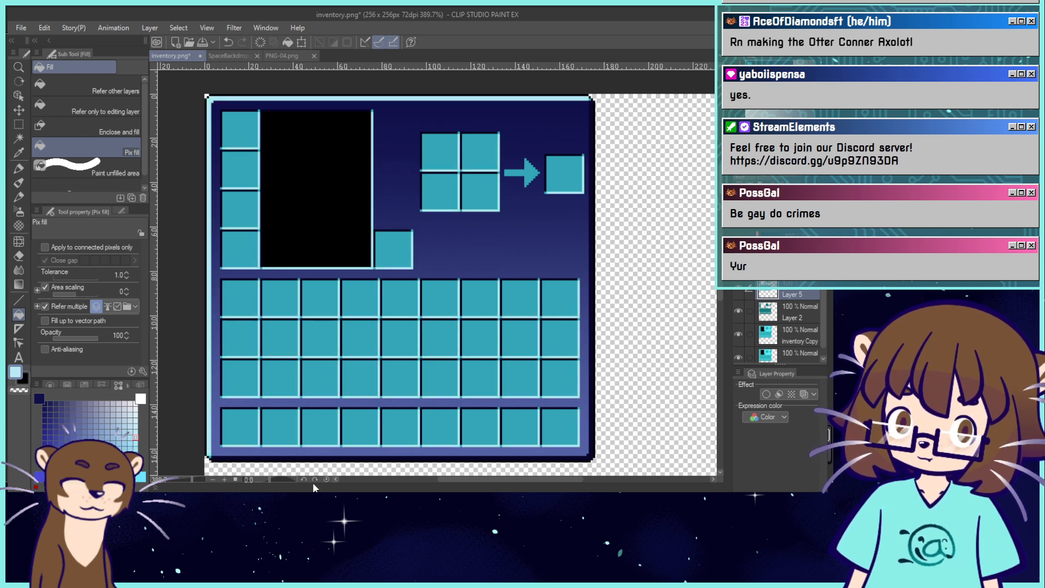
{"action": "left_click", "coordinate": [137, 420]}
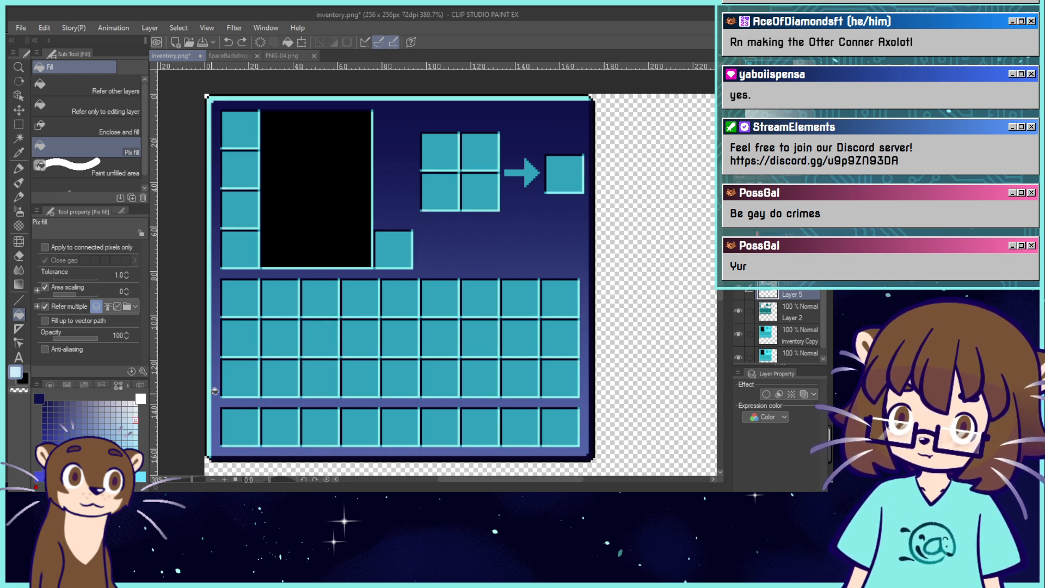
{"action": "left_click", "coordinate": [273, 356]}
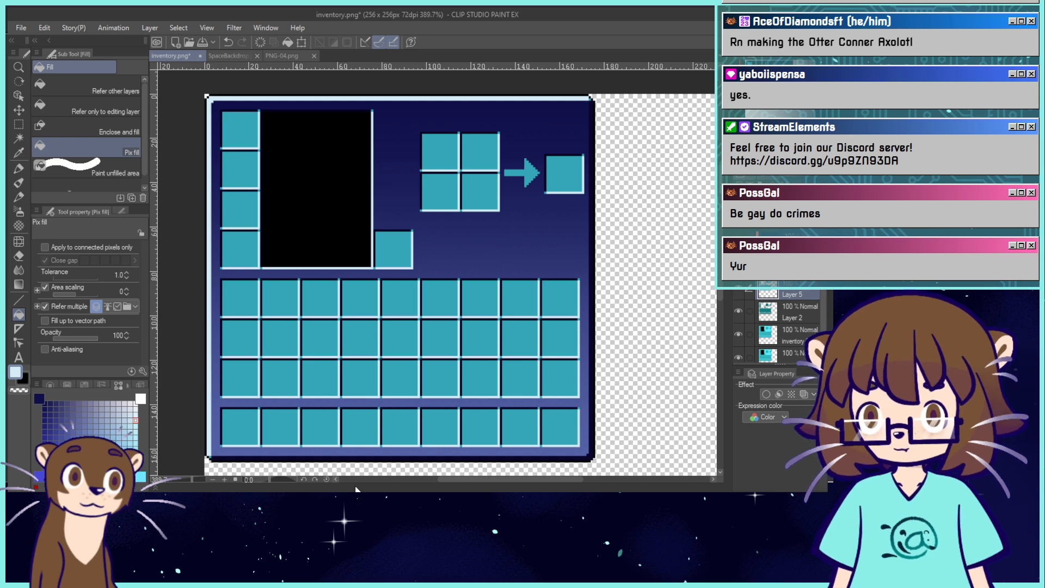
Toggle Layer 5's visibility repeatedly to compare the new slot and edge colours with the originals.
{"action": "left_click", "coordinate": [739, 289]}
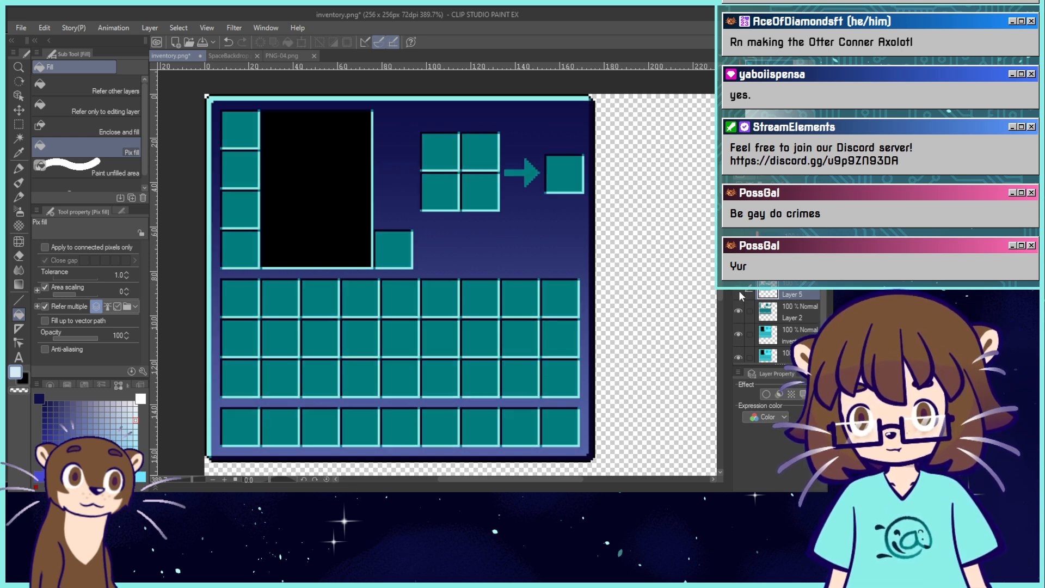
{"action": "left_click", "coordinate": [739, 290]}
{"action": "left_click", "coordinate": [739, 289]}
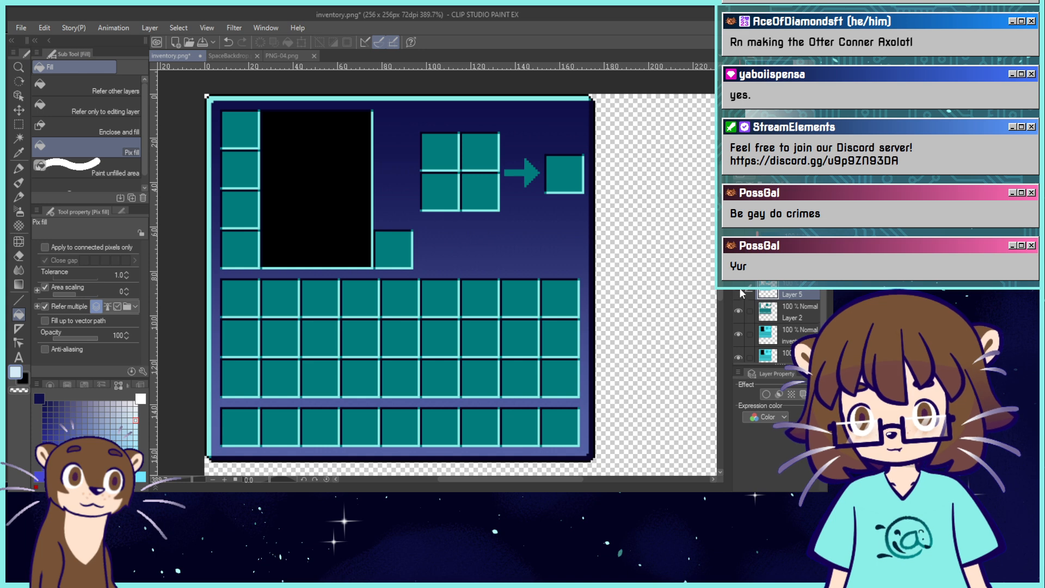
{"action": "left_click", "coordinate": [739, 289]}
{"action": "left_click", "coordinate": [740, 289]}
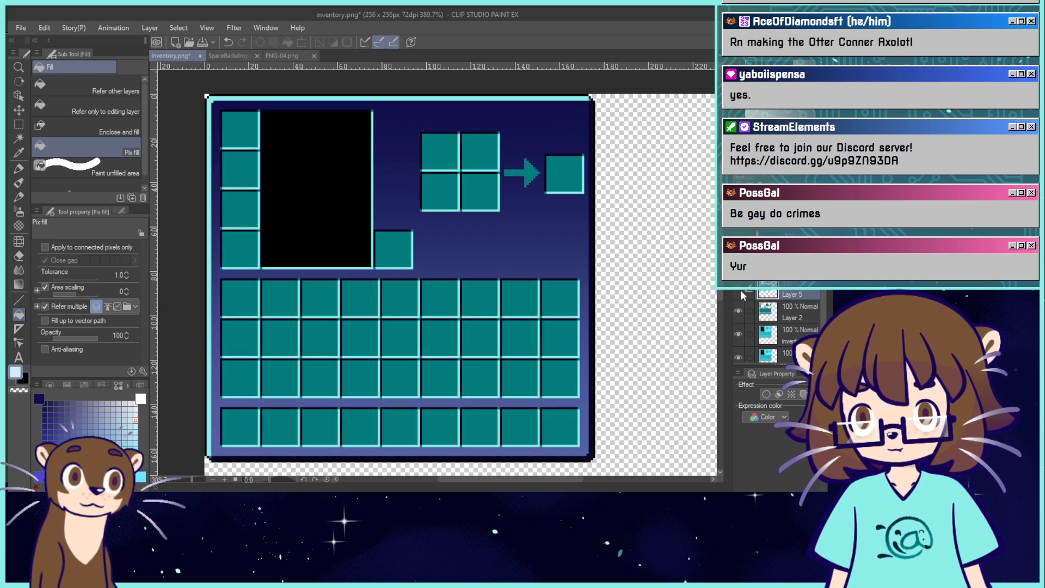
{"action": "left_click", "coordinate": [739, 289]}
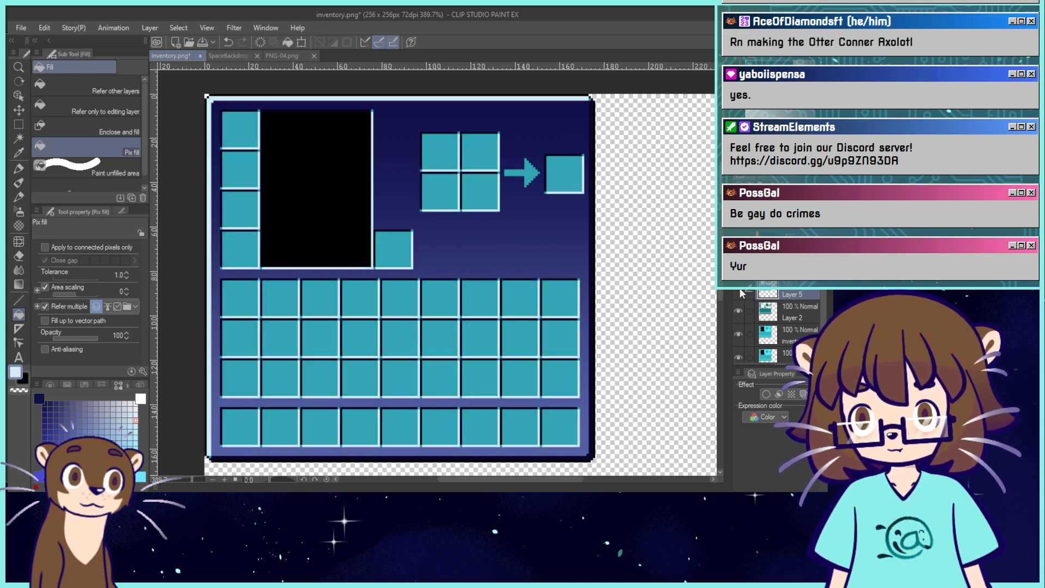
{"action": "left_click", "coordinate": [739, 289]}
{"action": "left_click", "coordinate": [740, 292]}
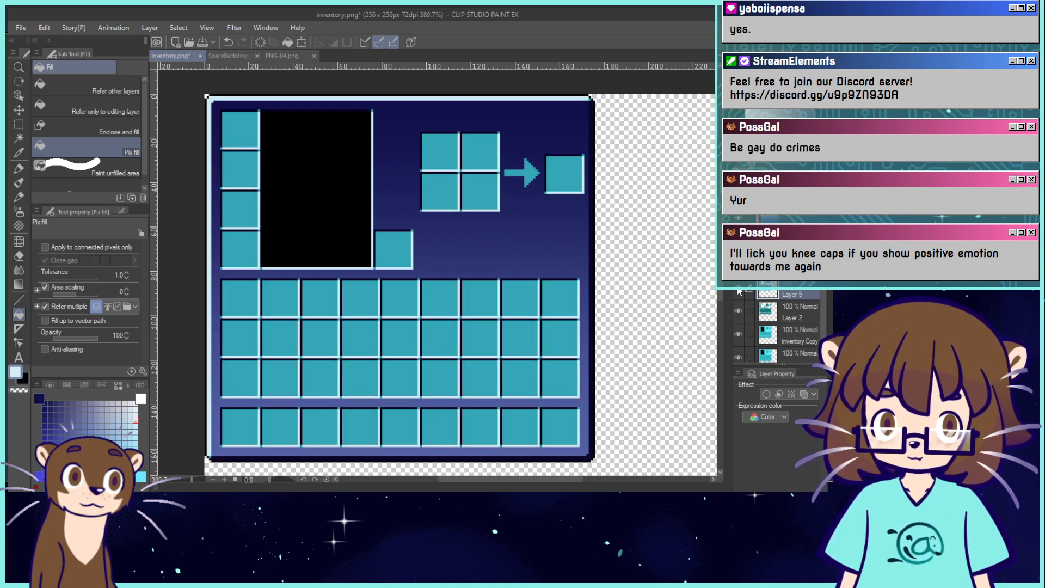
{"action": "left_click", "coordinate": [740, 293]}
Test the sampled original teal on the slots' shadow lines with Layer 5 visible, and settle on a dark navy fill for them.
{"action": "left_click", "coordinate": [403, 337], "text": "alt"}
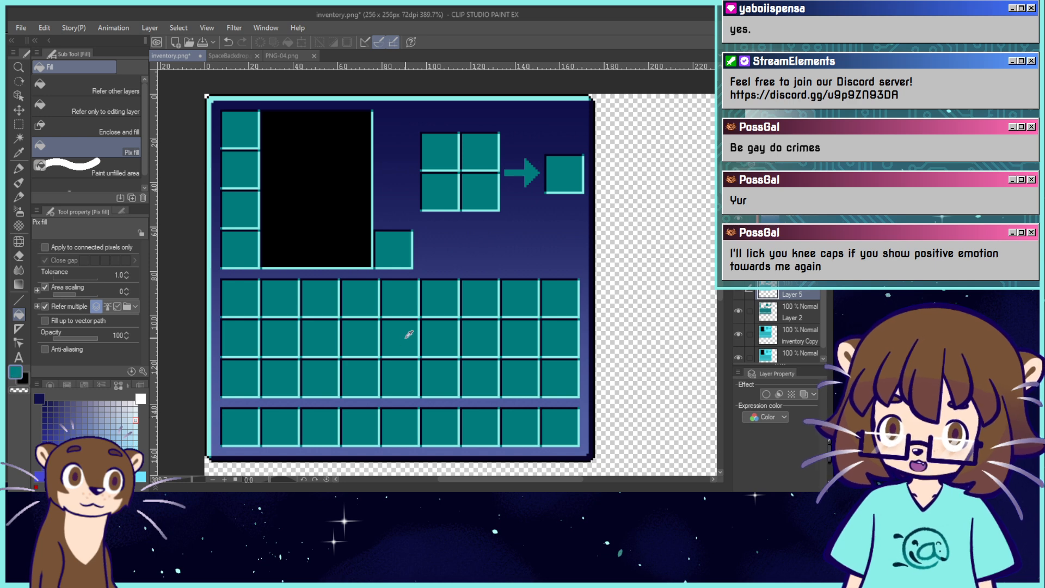
{"action": "left_click", "coordinate": [739, 292]}
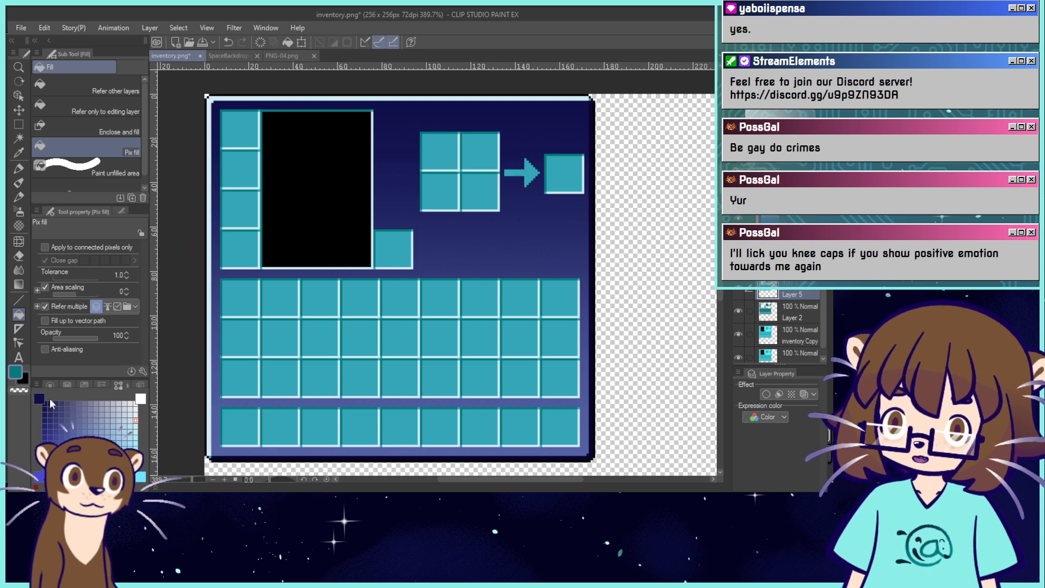
{"action": "left_click", "coordinate": [50, 383]}
{"action": "left_click", "coordinate": [114, 448]}
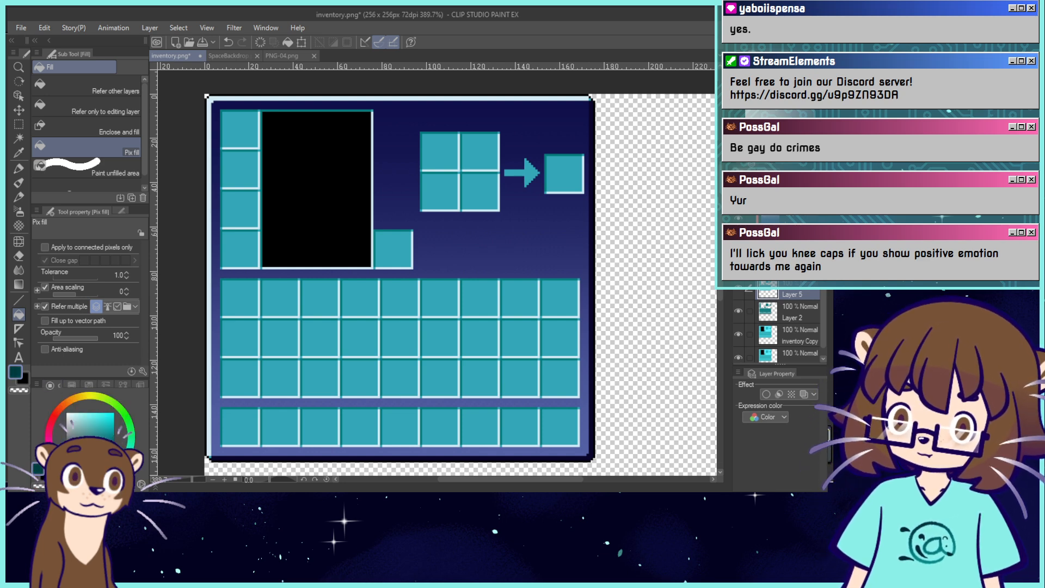
{"action": "left_click", "coordinate": [118, 470]}
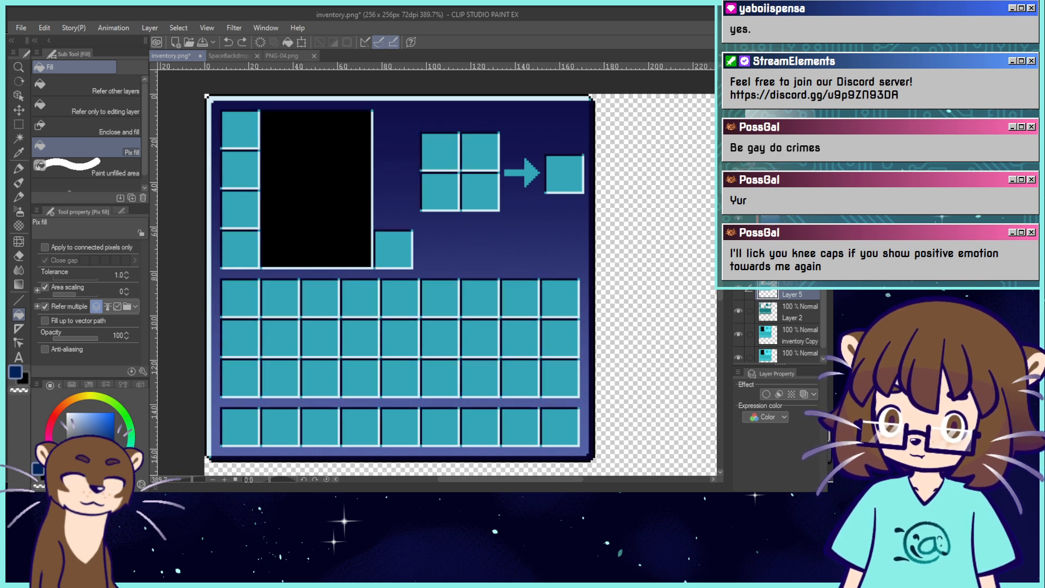
{"action": "left_click", "coordinate": [111, 451]}
{"action": "left_click", "coordinate": [263, 359]}
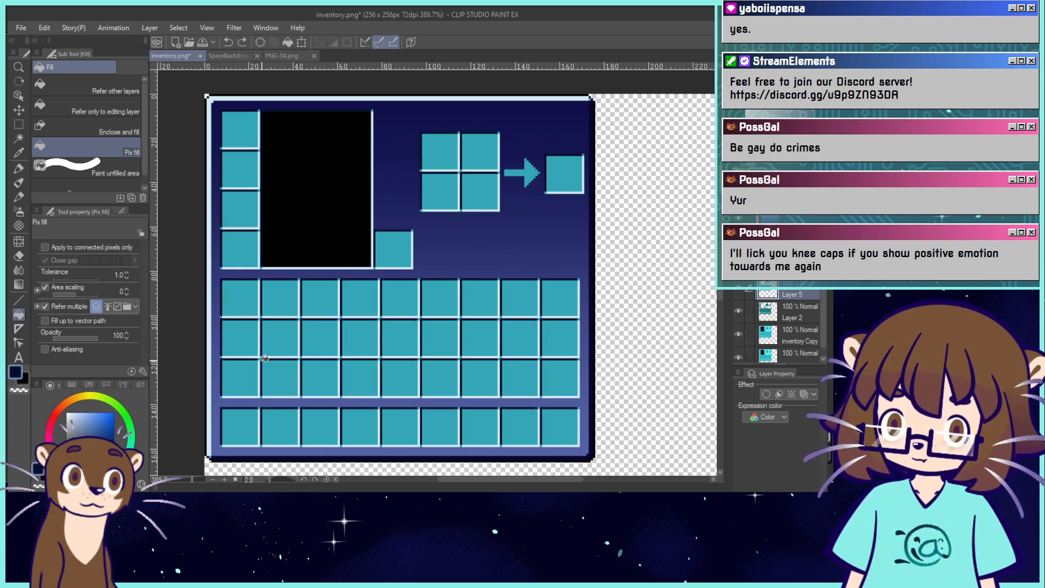
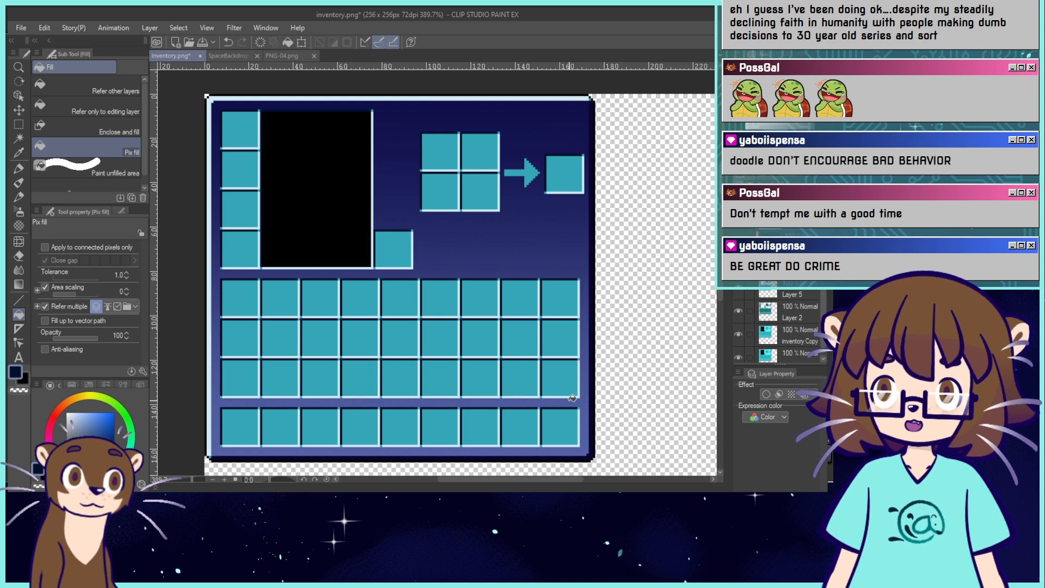
Sample the panel's lower blue and try recolouring the panel gradient with a more saturated version of it.
{"action": "left_click", "coordinate": [588, 387], "text": "alt"}
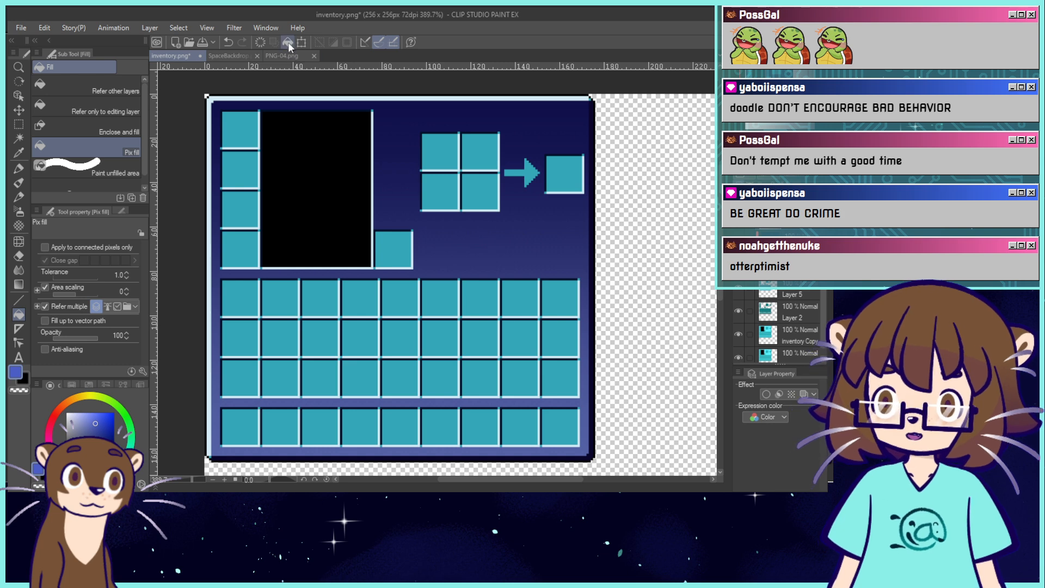
{"action": "left_click", "coordinate": [371, 99]}
{"action": "key", "text": "ctrl+z"}
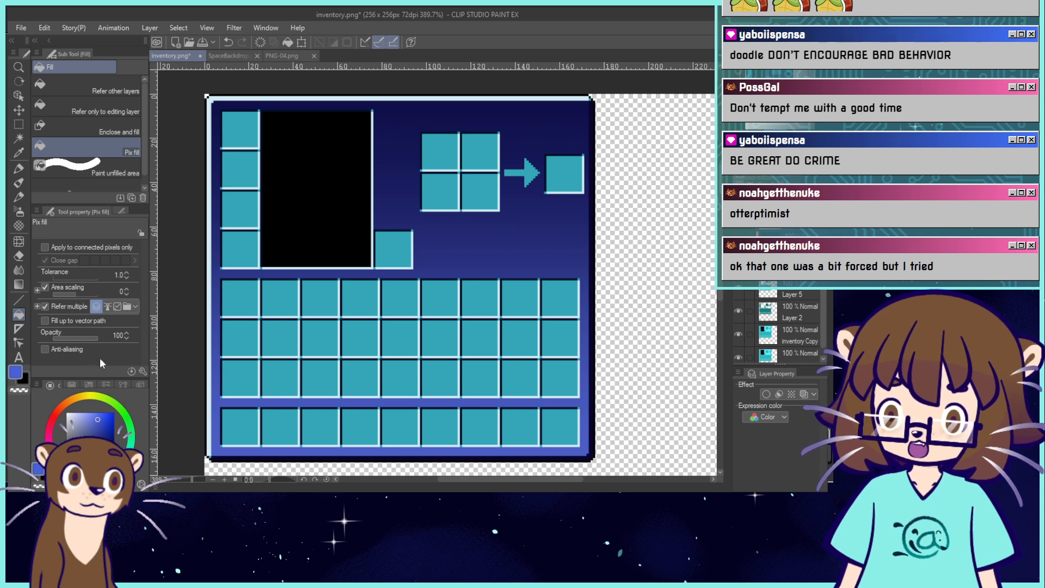
Try a brighter blue foreground-to-transparent gradient rising from the panel's bottom, and undo it along with the saturated recolouring.
{"action": "left_click", "coordinate": [95, 413]}
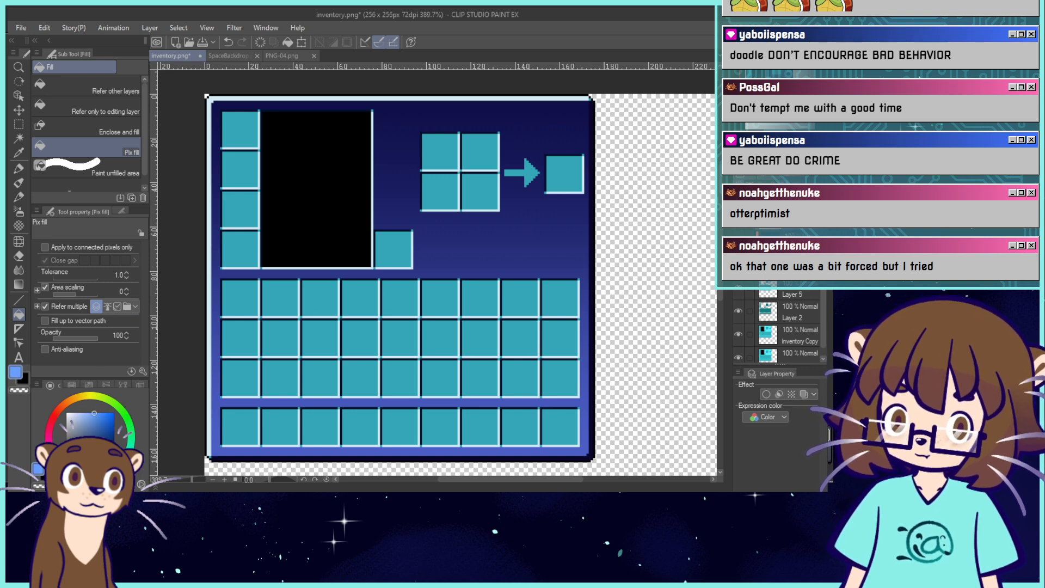
{"action": "left_click", "coordinate": [19, 241]}
{"action": "left_click", "coordinate": [20, 330]}
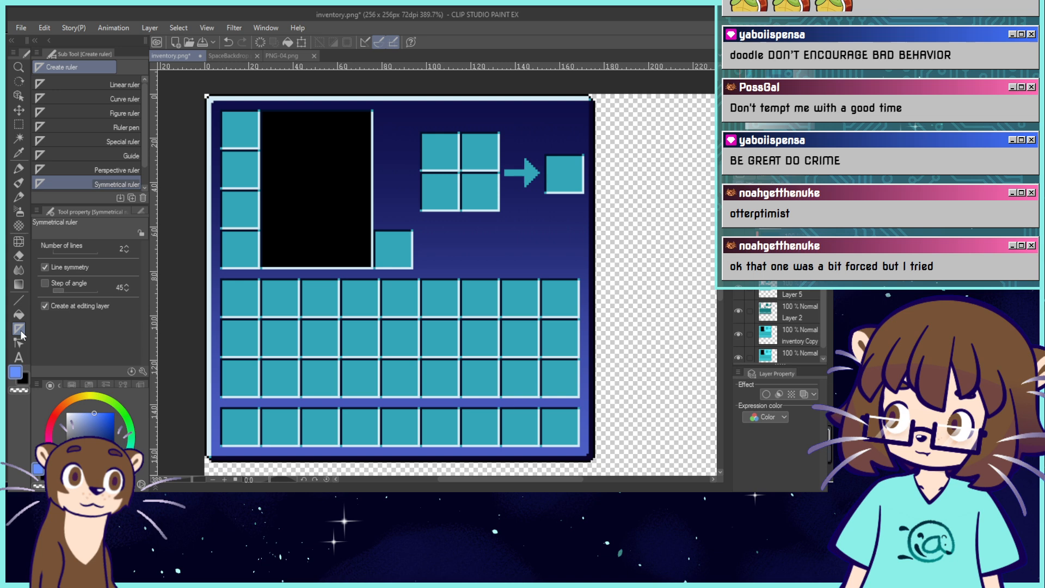
{"action": "left_click", "coordinate": [19, 285]}
{"action": "left_click_drag", "start_coordinate": [302, 456], "coordinate": [302, 392]}
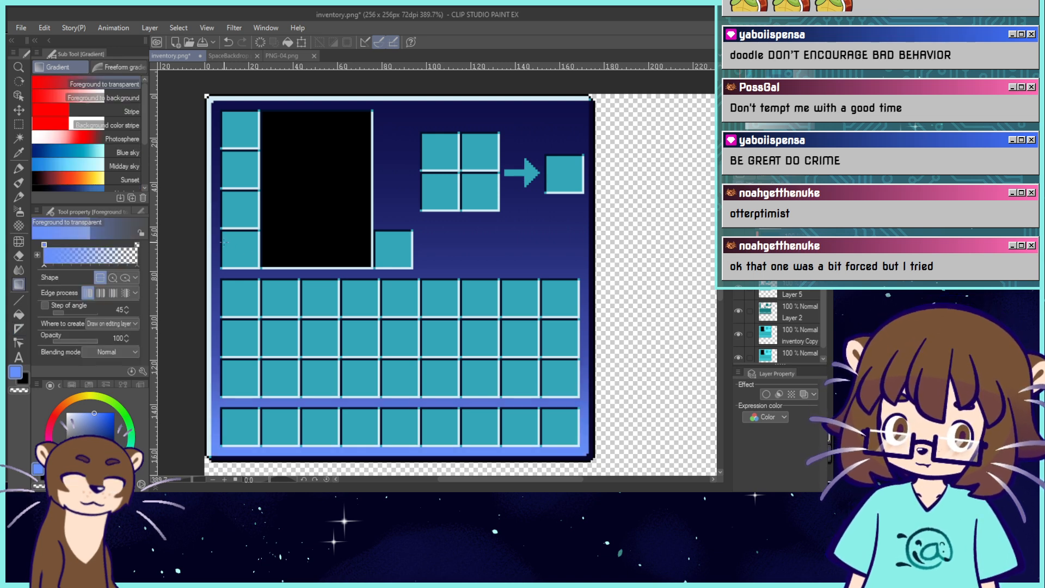
{"action": "key", "text": "ctrl+z"}
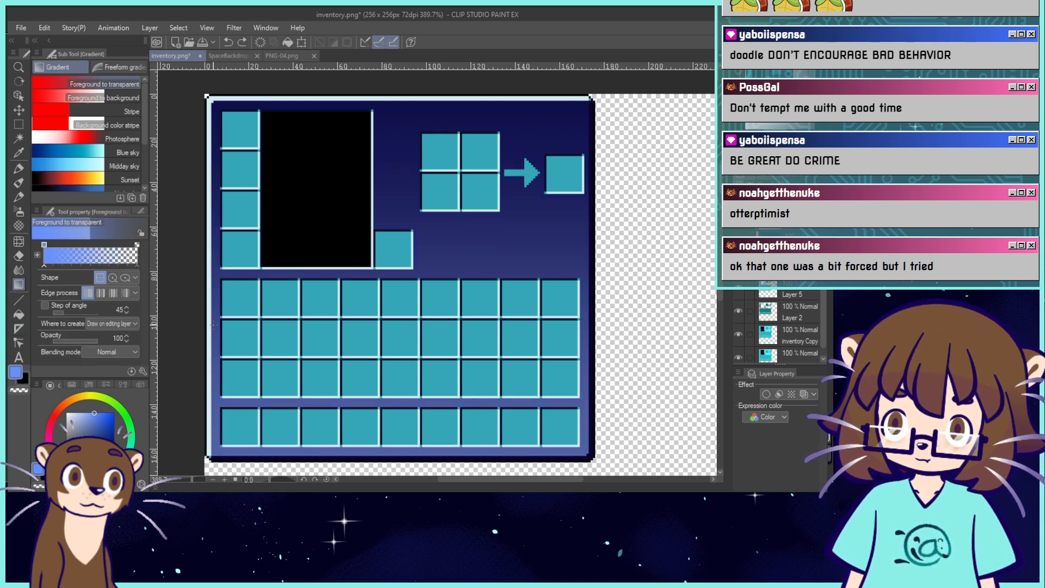
Try recolouring the panel gradient vivid blue and adding a lighter periwinkle gradient over its lower part, and undo both.
{"action": "left_click", "coordinate": [217, 433], "text": "alt"}
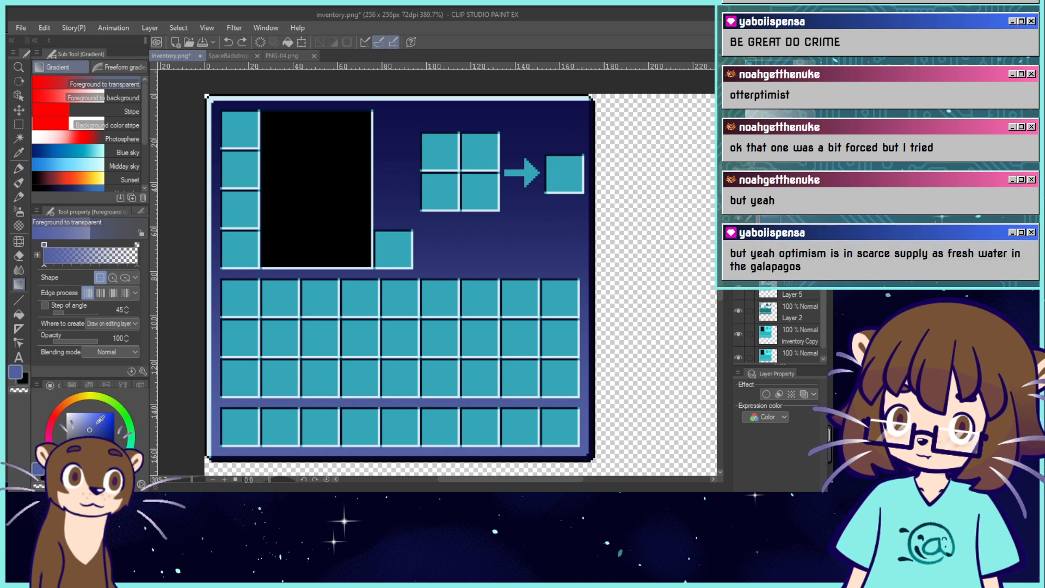
{"action": "left_click", "coordinate": [97, 416]}
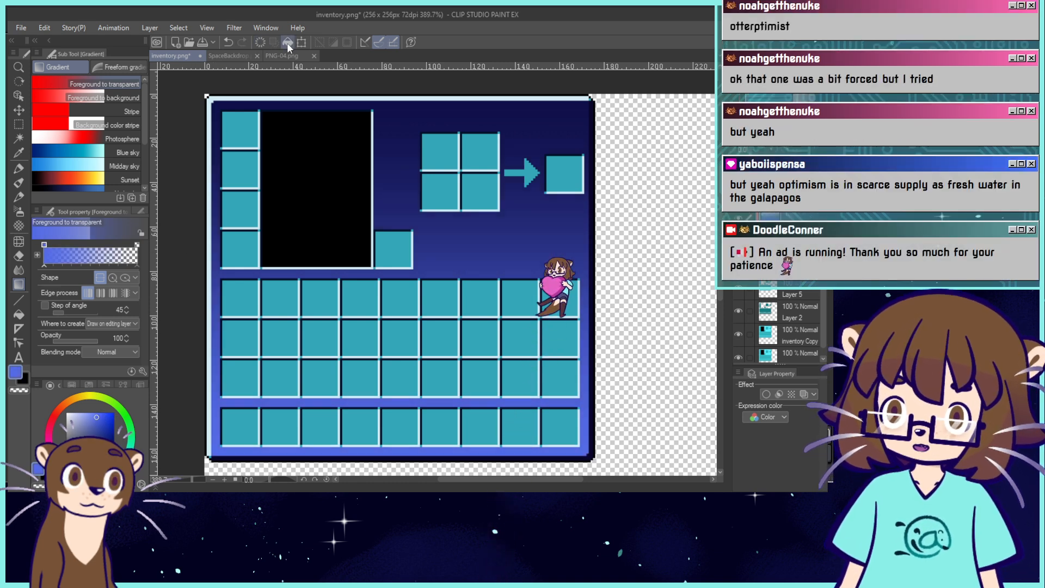
{"action": "left_click", "coordinate": [96, 412]}
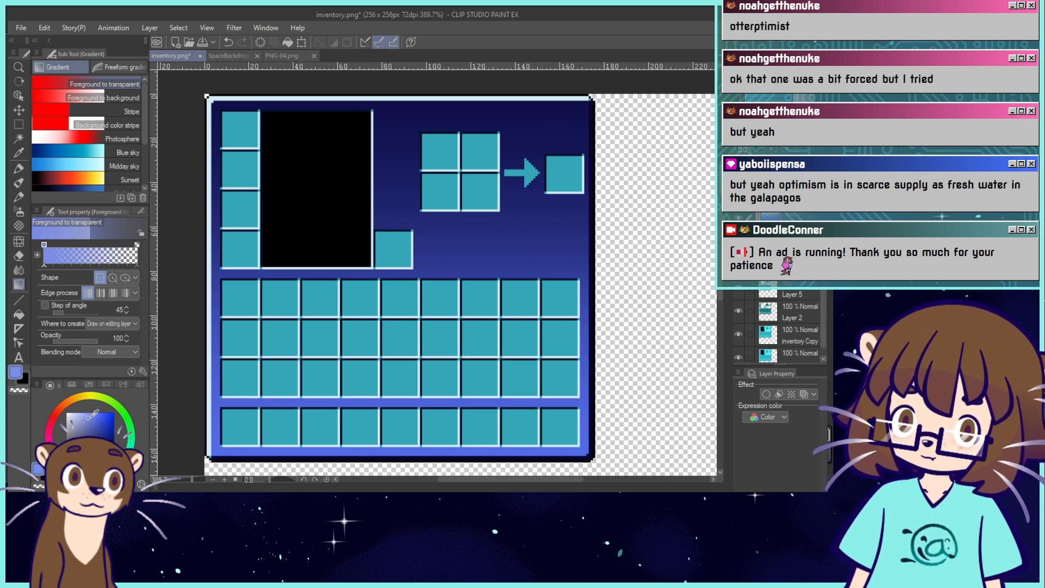
{"action": "left_click_drag", "start_coordinate": [219, 406], "coordinate": [218, 288]}
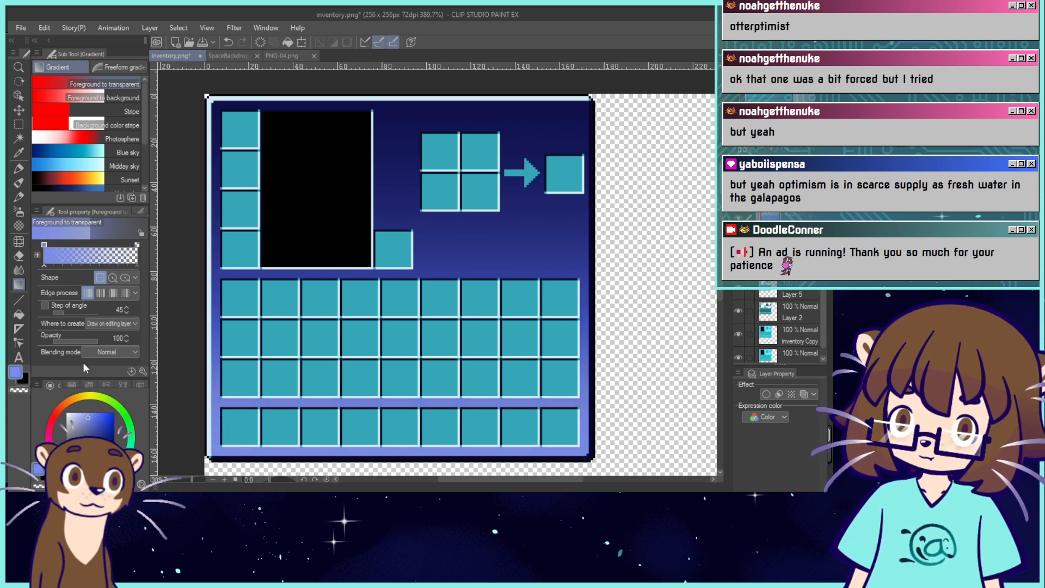
{"action": "key", "text": "ctrl+z"}
{"action": "key", "text": "ctrl+z"}
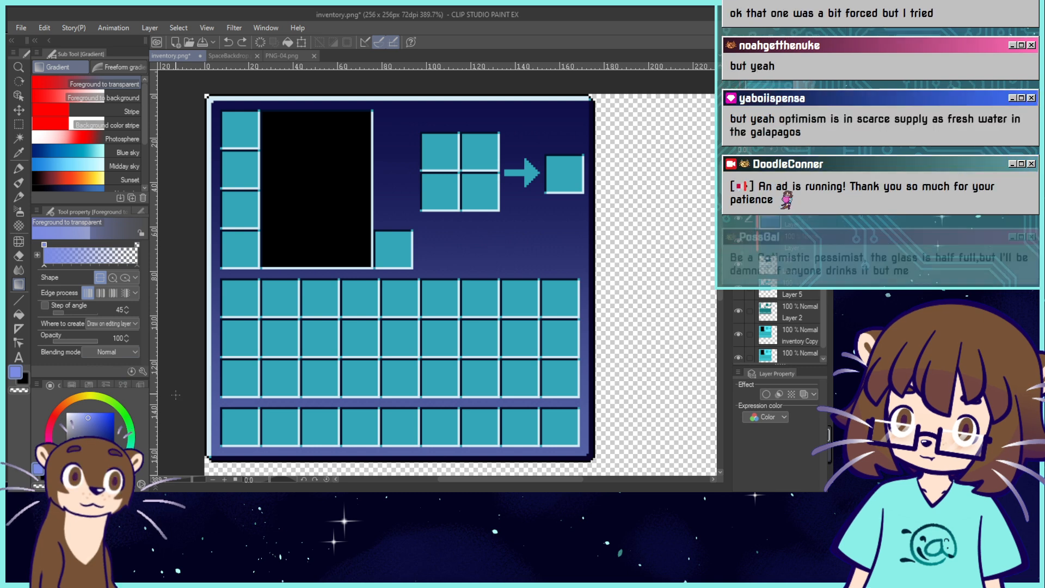
Sample the panel's lower blue, shift it to a more saturated blue, and recolour the panel gradient with it.
{"action": "left_click", "coordinate": [224, 447], "text": "alt"}
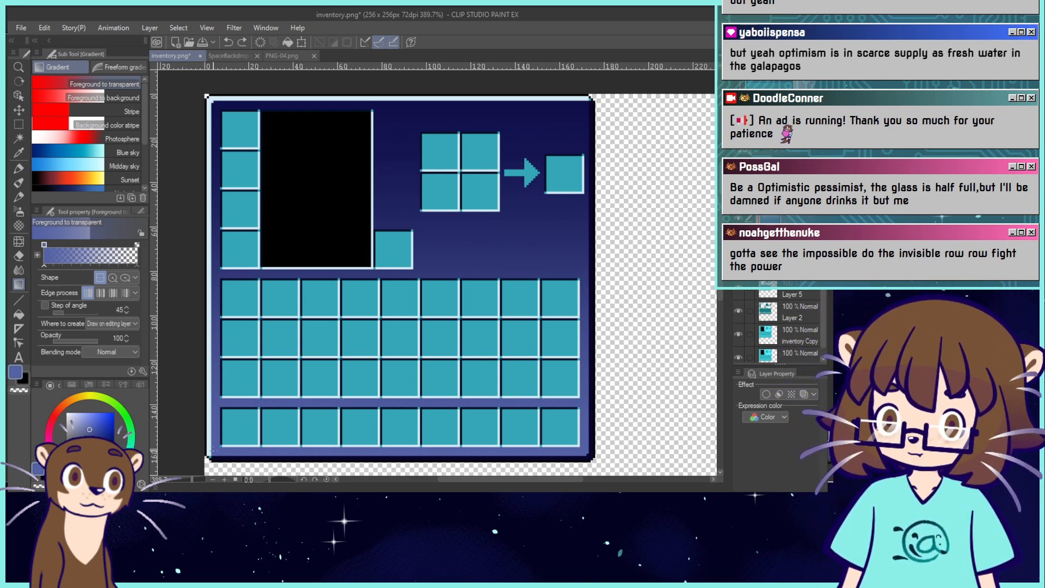
{"action": "left_click", "coordinate": [96, 423]}
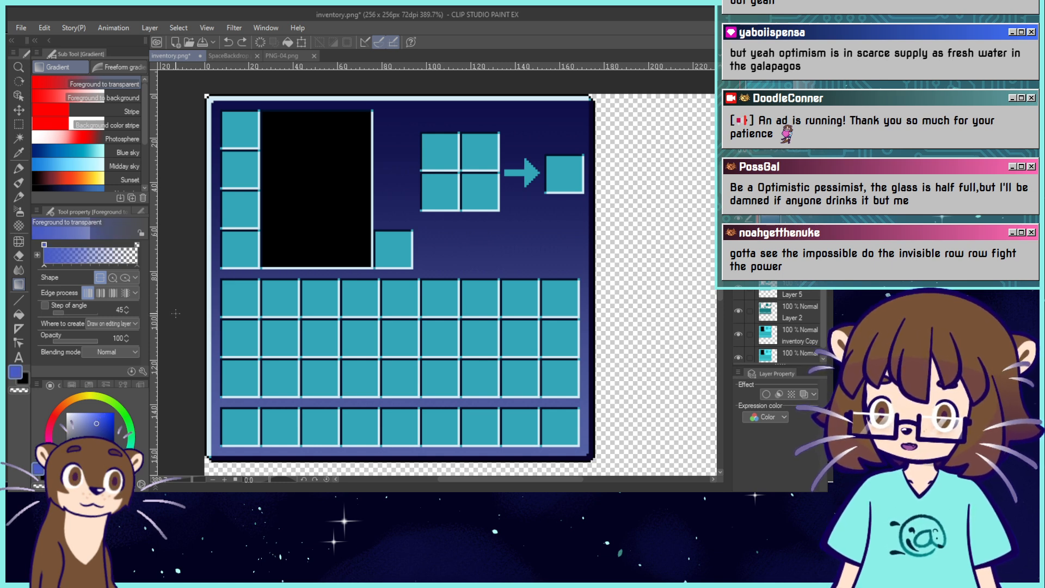
{"action": "left_click", "coordinate": [285, 44]}
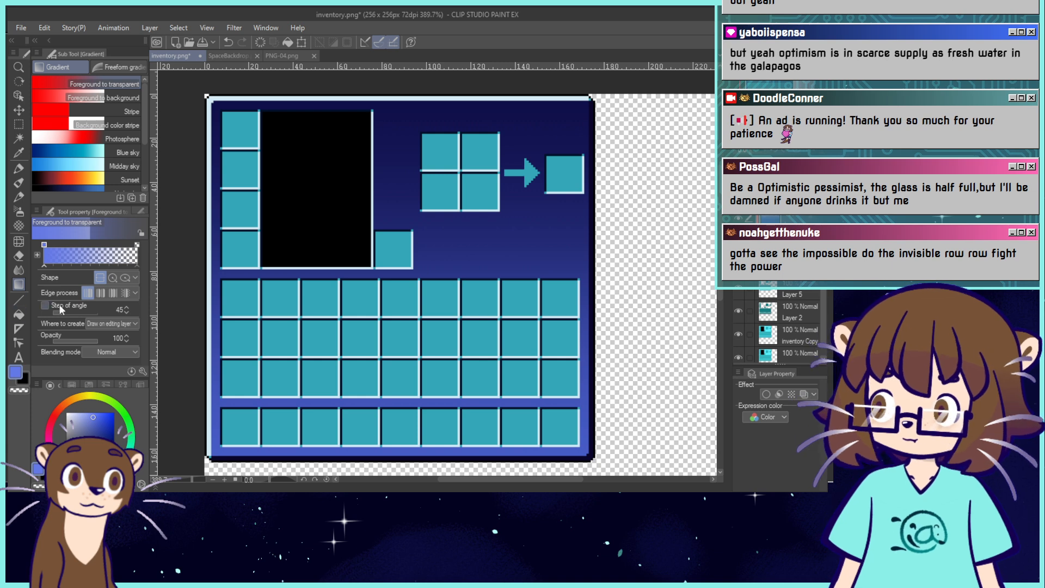
Try two foreground-to-transparent gradients in the light blue rising from the panel's lower part, undoing each one.
{"action": "left_click_drag", "start_coordinate": [202, 455], "coordinate": [200, 359]}
{"action": "key", "text": "ctrl+z"}
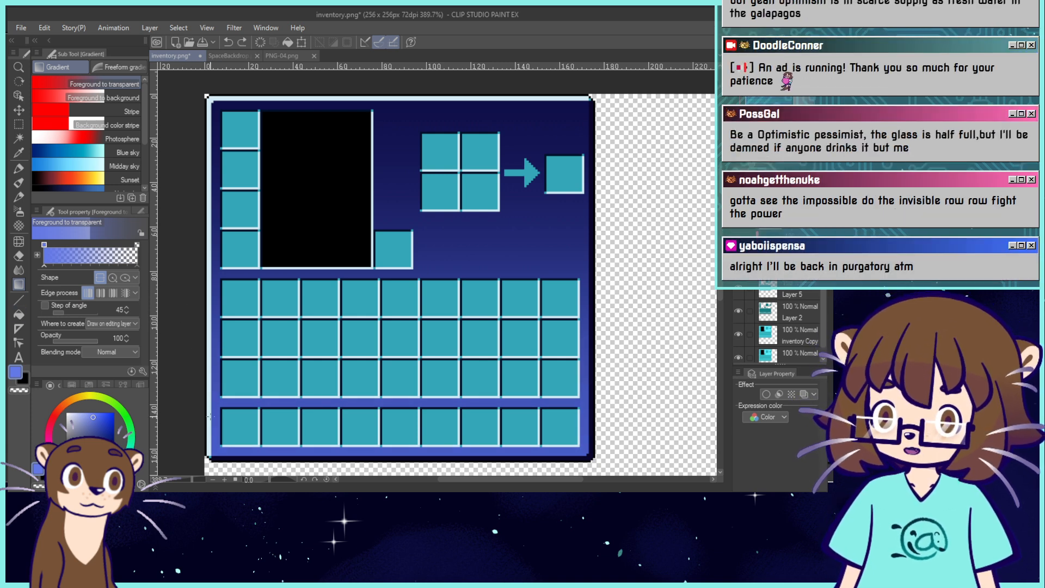
{"action": "left_click_drag", "start_coordinate": [212, 414], "coordinate": [210, 317]}
{"action": "key", "text": "ctrl+z"}
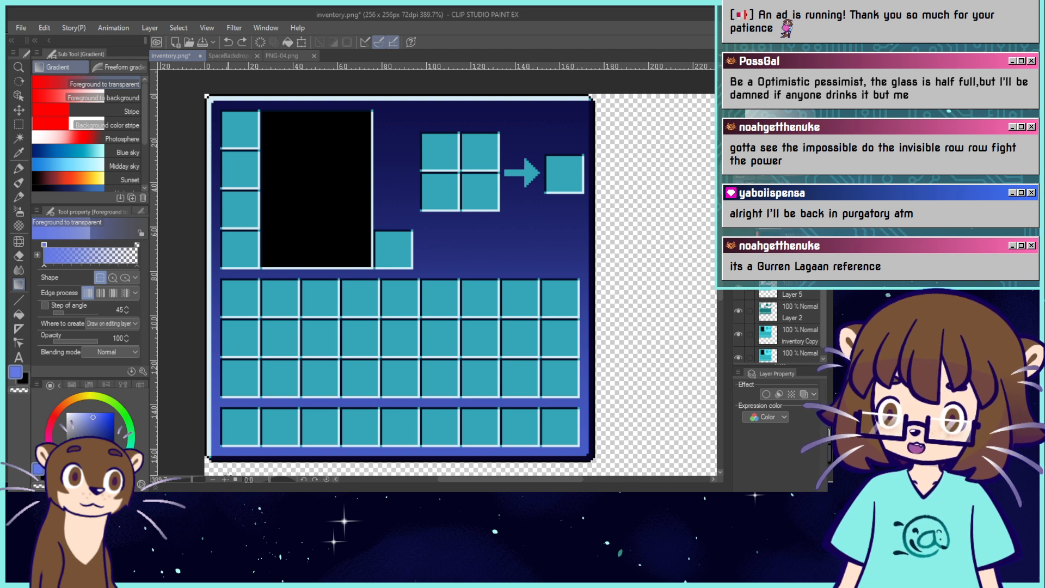
Sample the panel's top navy, shift it to a brighter saturated blue, and run a foreground-to-transparent gradient down the panel.
{"action": "left_click", "coordinate": [467, 104], "text": "alt"}
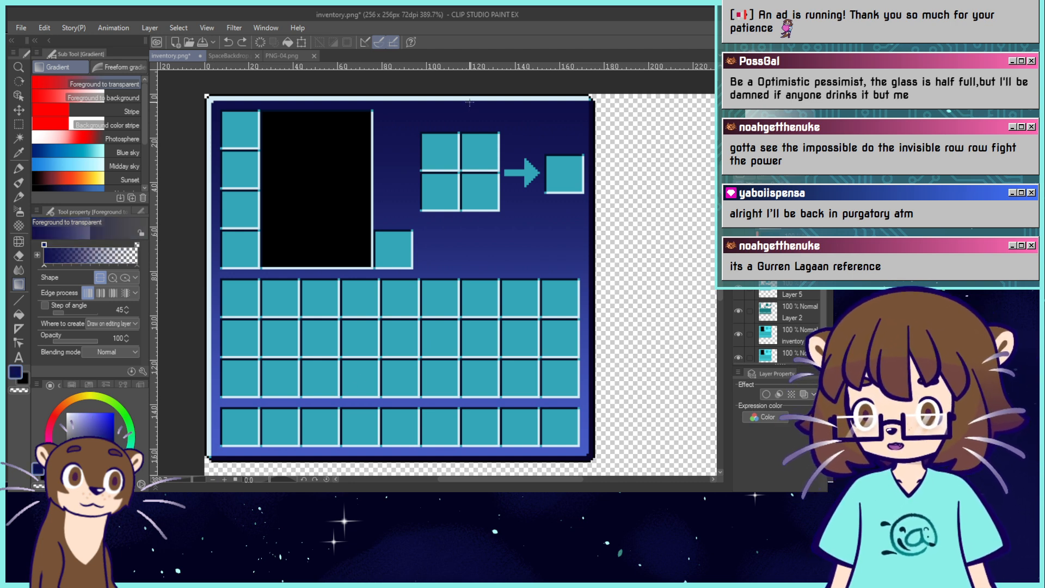
{"action": "left_click", "coordinate": [103, 425]}
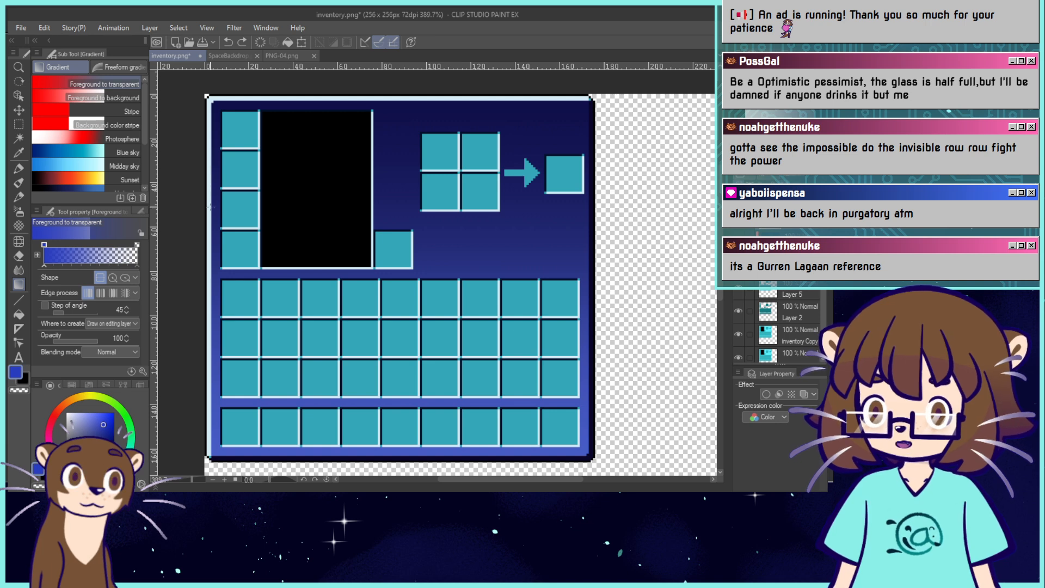
{"action": "left_click_drag", "start_coordinate": [215, 126], "coordinate": [235, 360]}
{"action": "key", "text": "ctrl+z"}
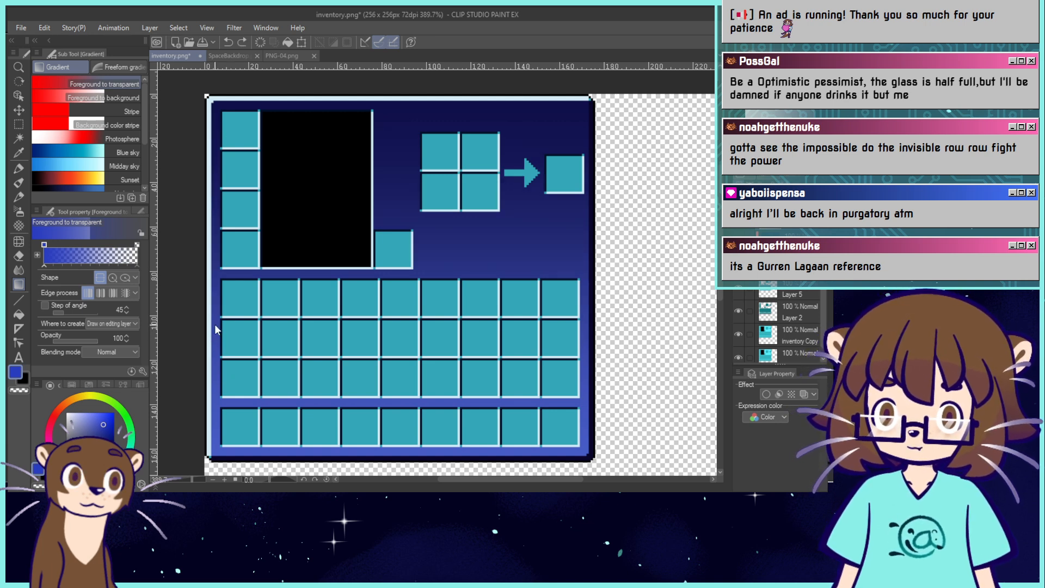
{"action": "left_click_drag", "start_coordinate": [213, 191], "coordinate": [231, 379]}
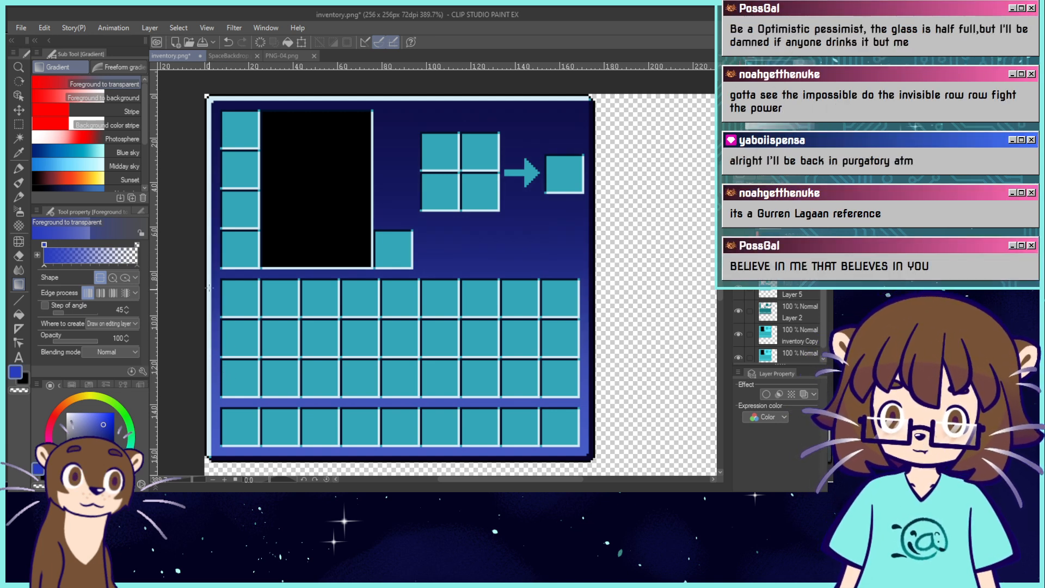
{"action": "key", "text": "ctrl+z"}
{"action": "left_click_drag", "start_coordinate": [213, 104], "coordinate": [213, 459]}
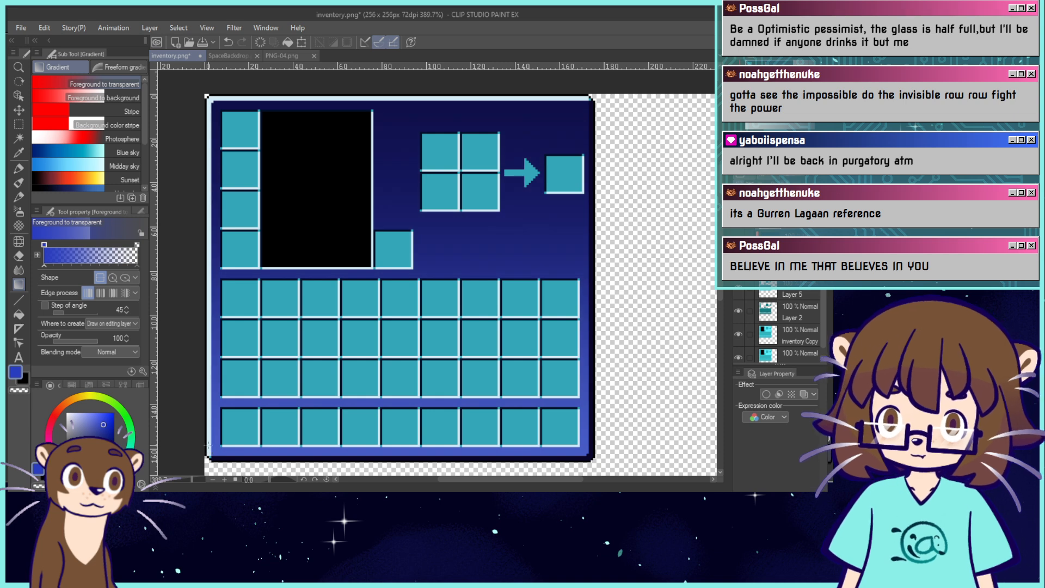
{"action": "left_click_drag", "start_coordinate": [214, 189], "coordinate": [213, 378]}
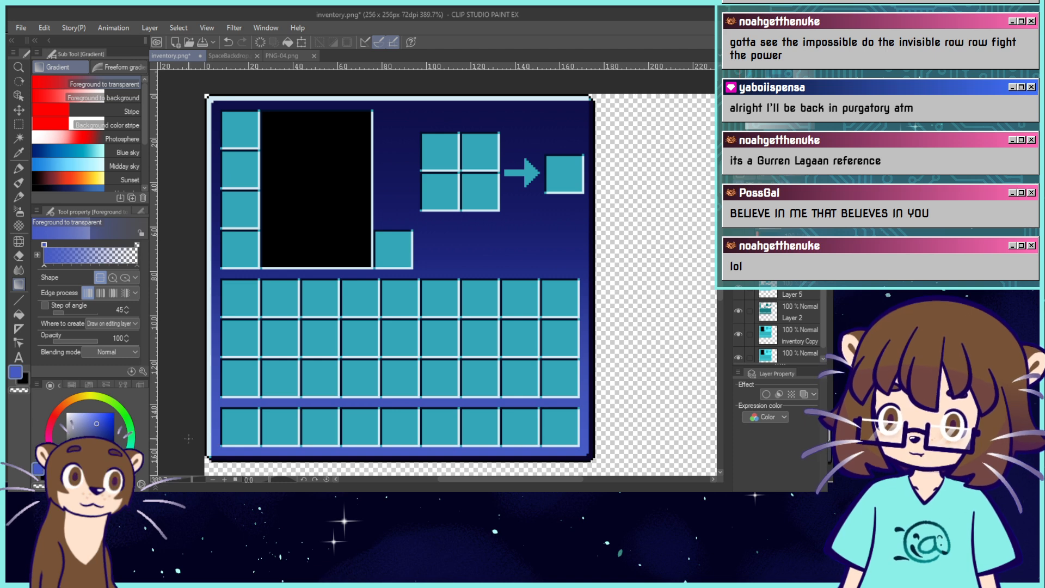
Try a fill limited to connected pixels on Layer 5 in the third row of inventory slots, and undo it.
{"action": "left_click", "coordinate": [19, 316]}
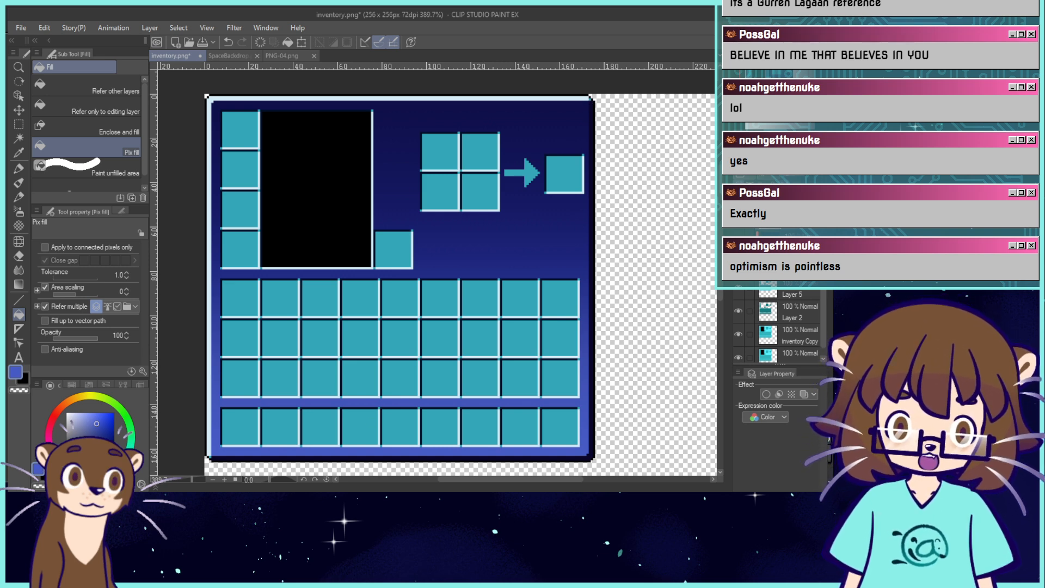
{"action": "left_click", "coordinate": [738, 264]}
{"action": "left_click", "coordinate": [738, 264]}
{"action": "left_click", "coordinate": [738, 287]}
{"action": "left_click", "coordinate": [738, 288]}
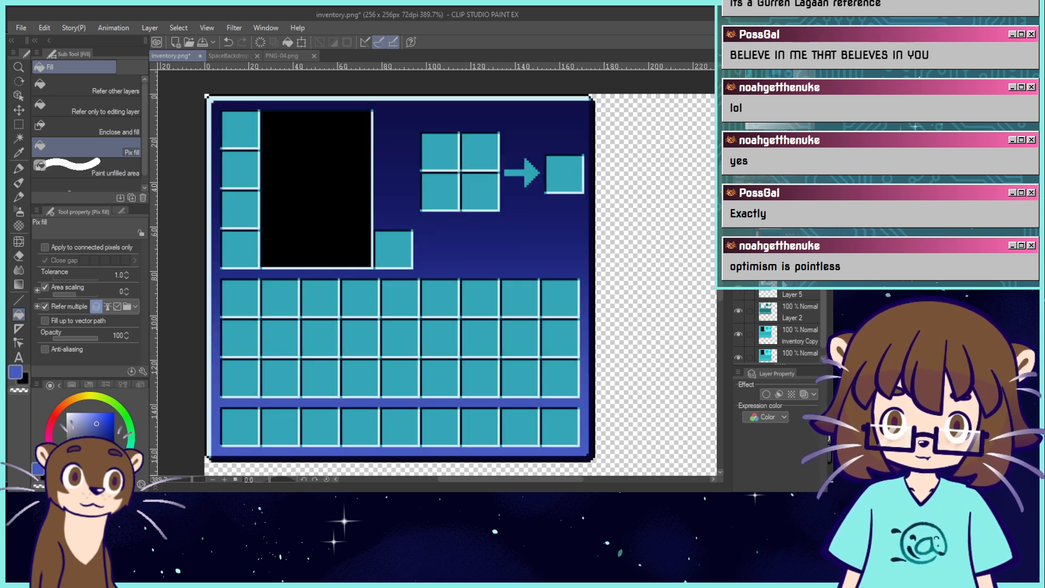
{"action": "left_click", "coordinate": [786, 294]}
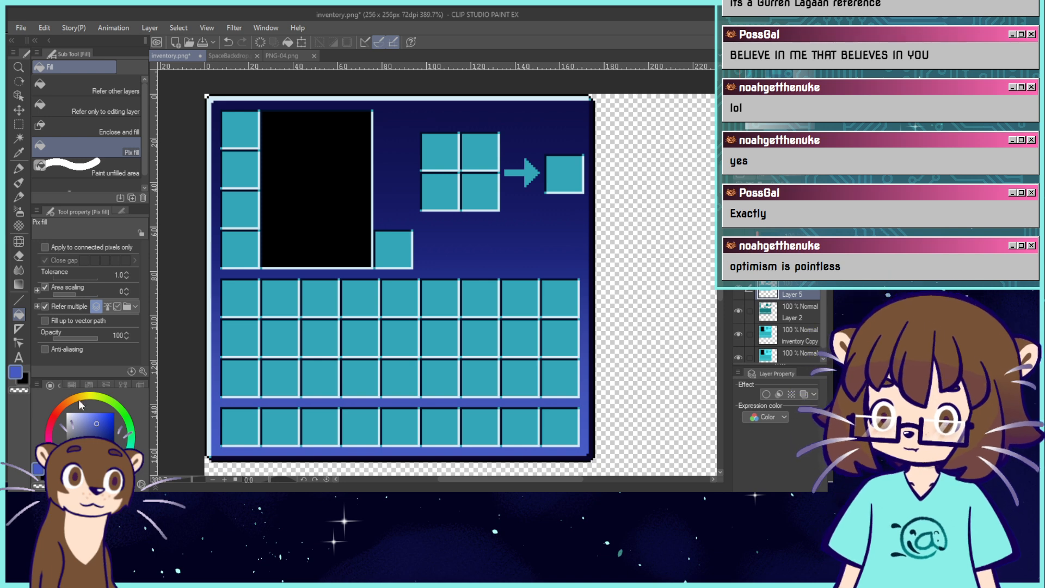
{"action": "left_click", "coordinate": [44, 247]}
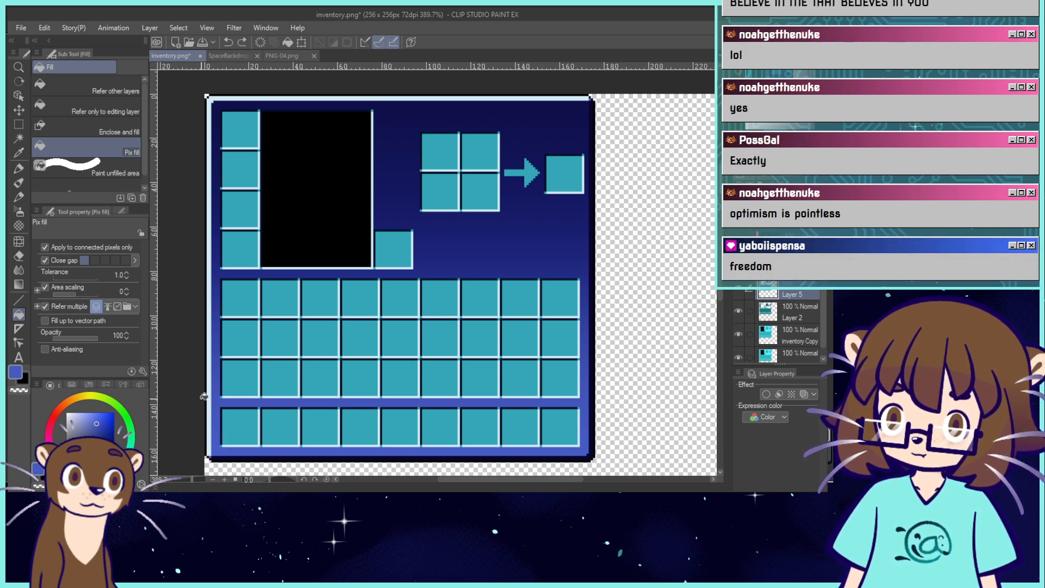
{"action": "left_click", "coordinate": [277, 363]}
{"action": "key", "text": "ctrl+z"}
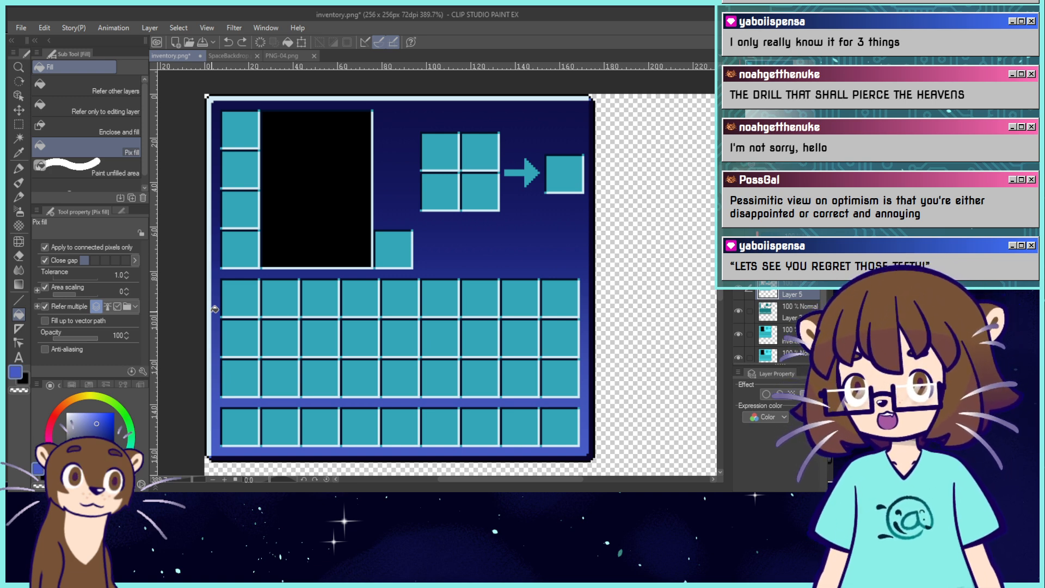
Add a new layer and draw a tiny Dot pen star above the output slot, with a pale-blue centre and blue and teal arms.
{"action": "left_click", "coordinate": [797, 240]}
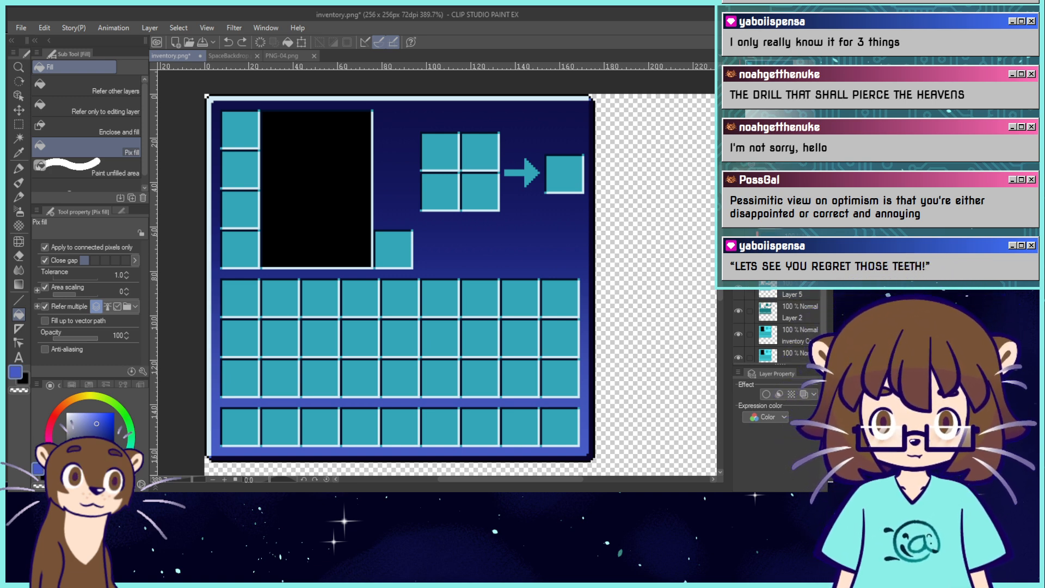
{"action": "key", "text": "ctrl+shift+n"}
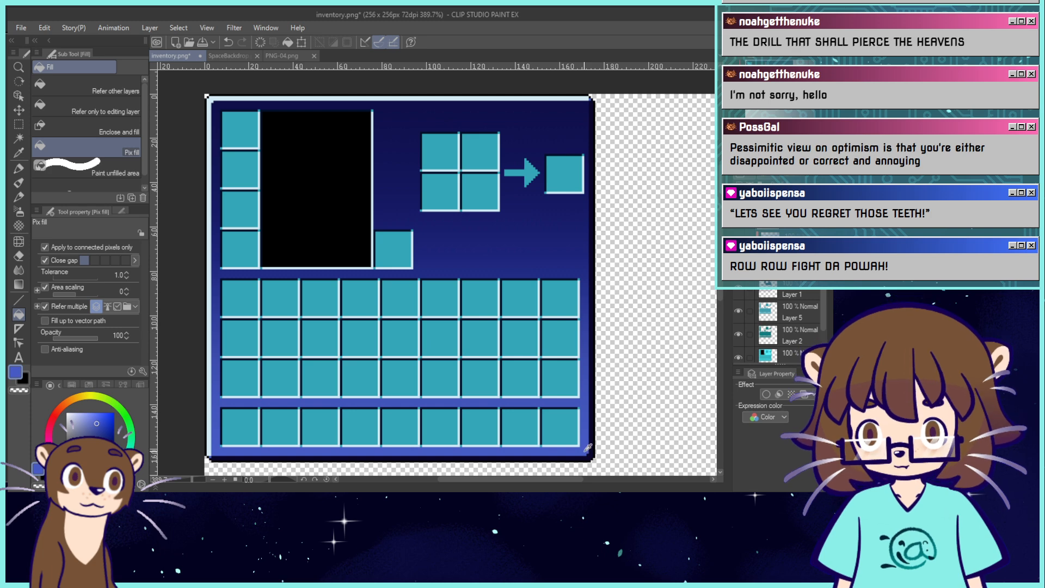
{"action": "left_click_drag", "start_coordinate": [588, 447], "coordinate": [574, 488]}
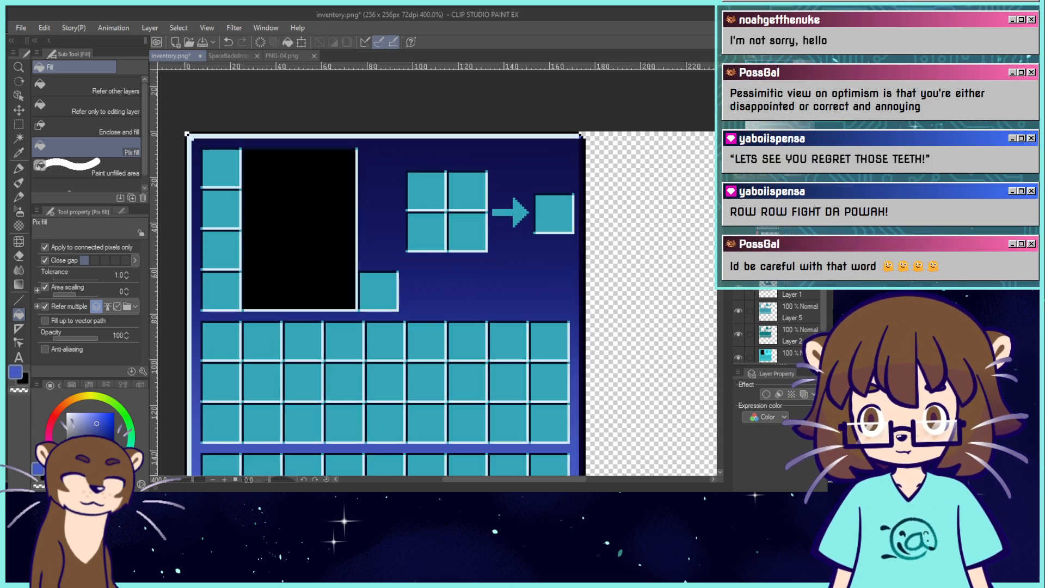
{"action": "scroll", "coordinate": [445, 276], "scroll_direction": "up", "scroll_amount": 5}
{"action": "scroll", "coordinate": [445, 274], "scroll_direction": "down", "scroll_amount": 2}
{"action": "left_click_drag", "start_coordinate": [445, 275], "coordinate": [278, 380]}
{"action": "left_click", "coordinate": [20, 167]}
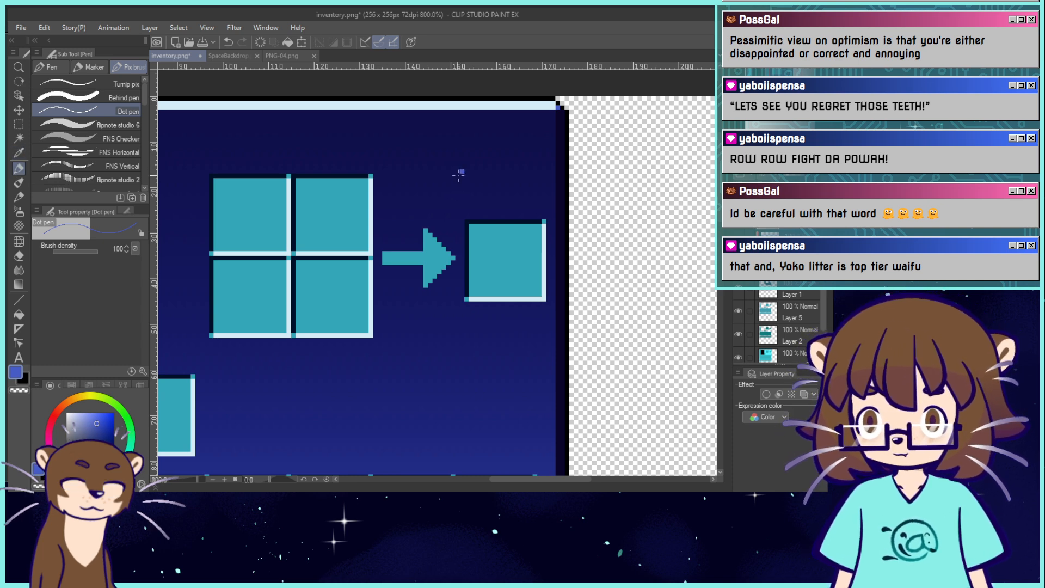
{"action": "left_click", "coordinate": [491, 103], "text": "alt"}
{"action": "left_click", "coordinate": [462, 176]}
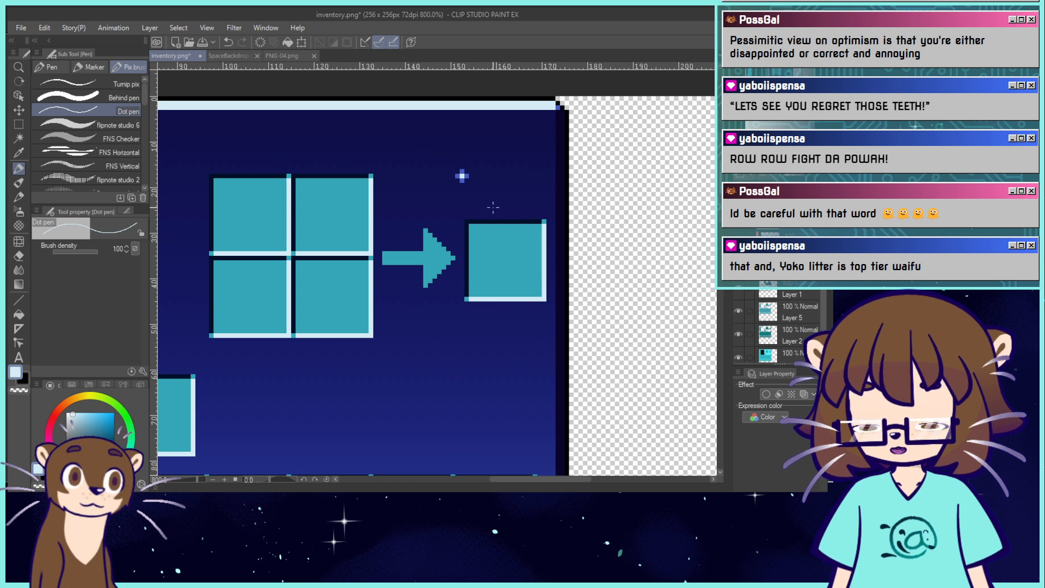
{"action": "left_click", "coordinate": [462, 170], "text": "alt"}
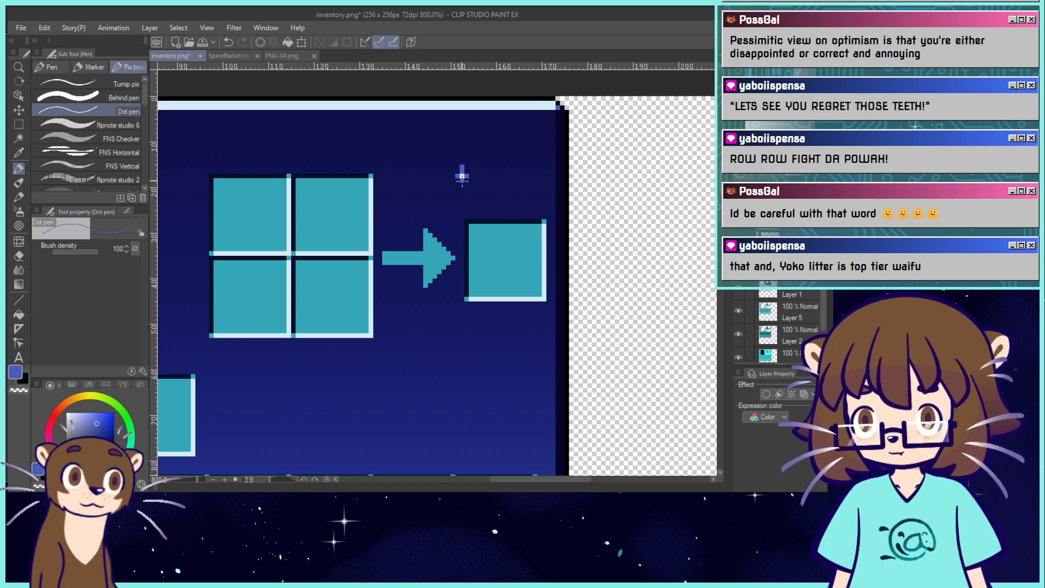
{"action": "left_click_drag", "start_coordinate": [463, 181], "coordinate": [462, 184]}
{"action": "left_click", "coordinate": [485, 236], "text": "alt"}
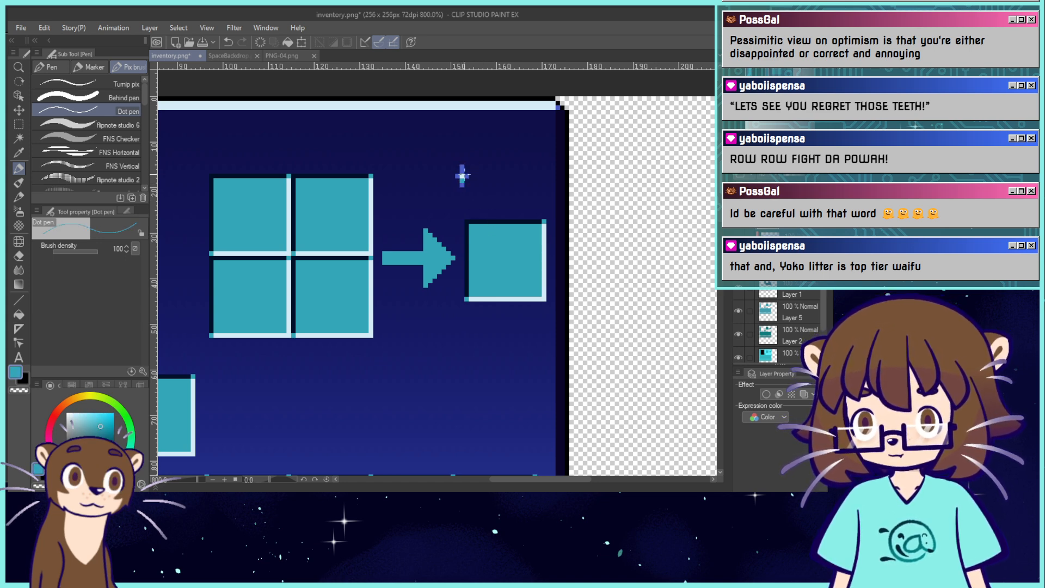
Examine the small star against the whole inventory layout at several zoom levels.
{"action": "key", "text": "ctrl+alt+0"}
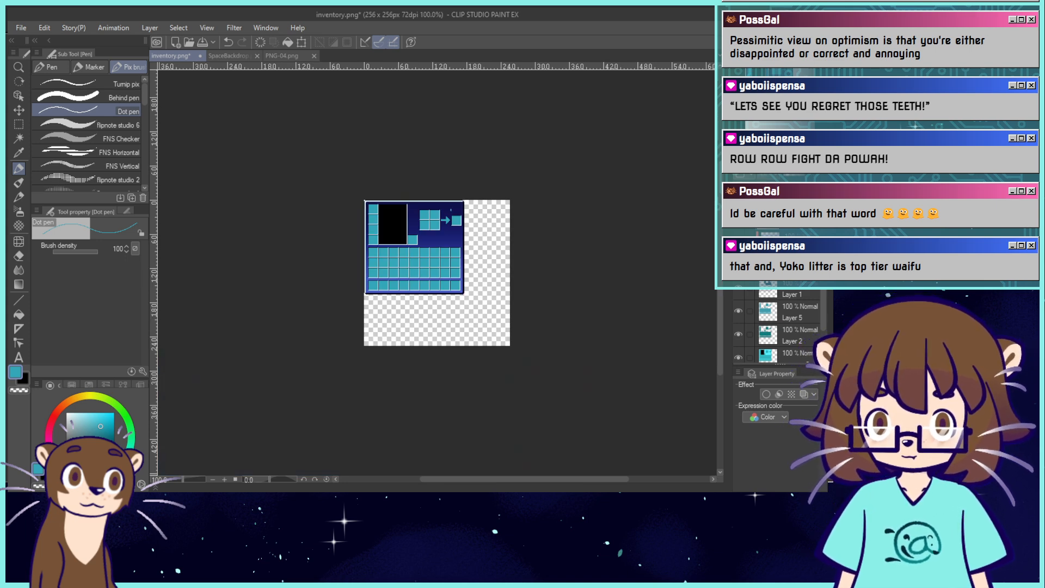
{"action": "key", "text": "ctrl+plus"}
{"action": "key", "text": "ctrl+plus"}
{"action": "key", "text": "ctrl+plus"}
{"action": "key", "text": "ctrl+plus"}
{"action": "key", "text": "ctrl+plus"}
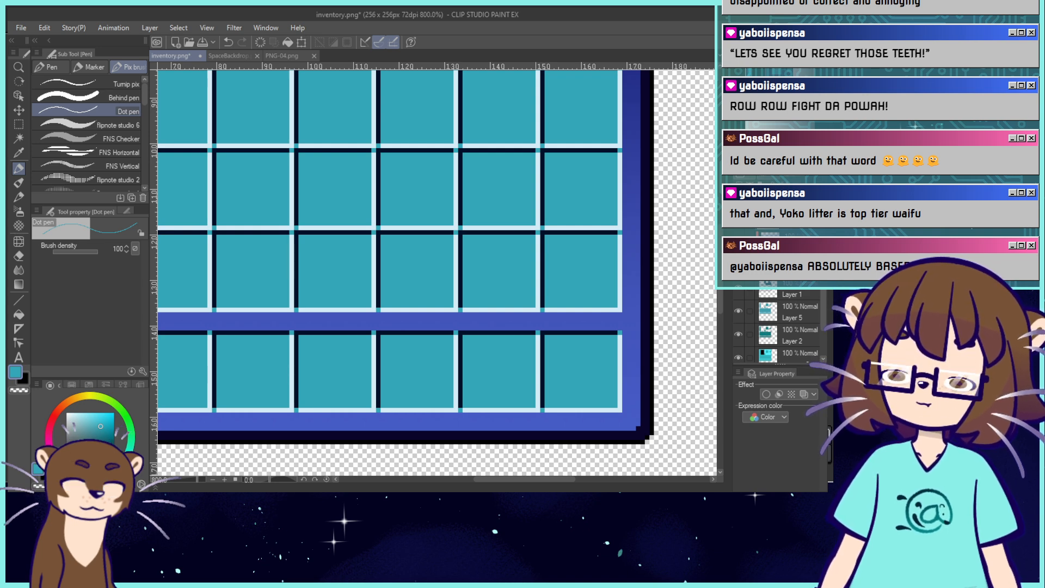
{"action": "key", "text": "ctrl+minus"}
{"action": "left_click_drag", "start_coordinate": [435, 234], "coordinate": [467, 311]}
{"action": "left_click_drag", "start_coordinate": [524, 96], "coordinate": [511, 198]}
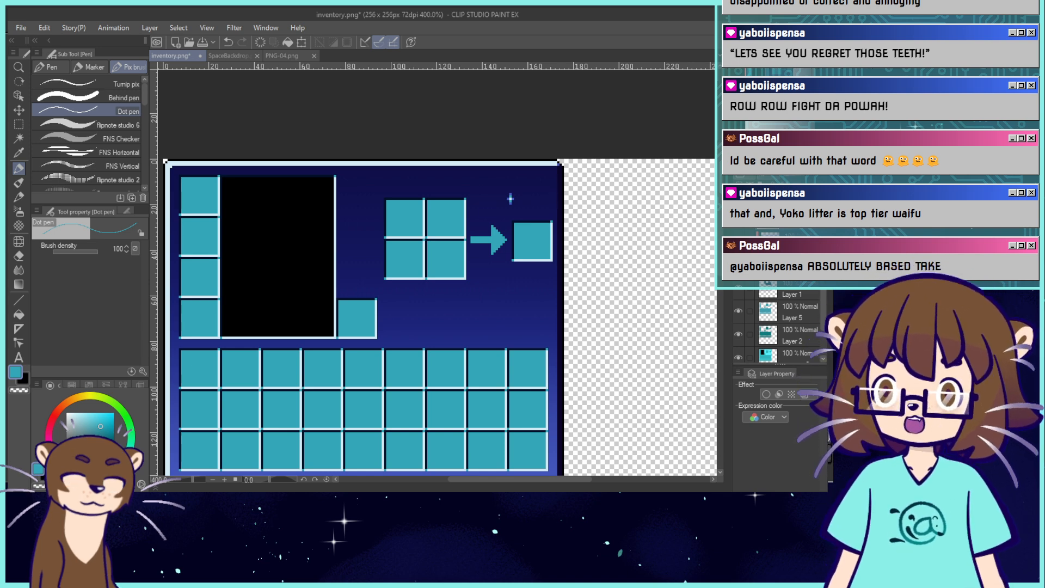
{"action": "key", "text": "ctrl+plus"}
{"action": "key", "text": "ctrl+plus"}
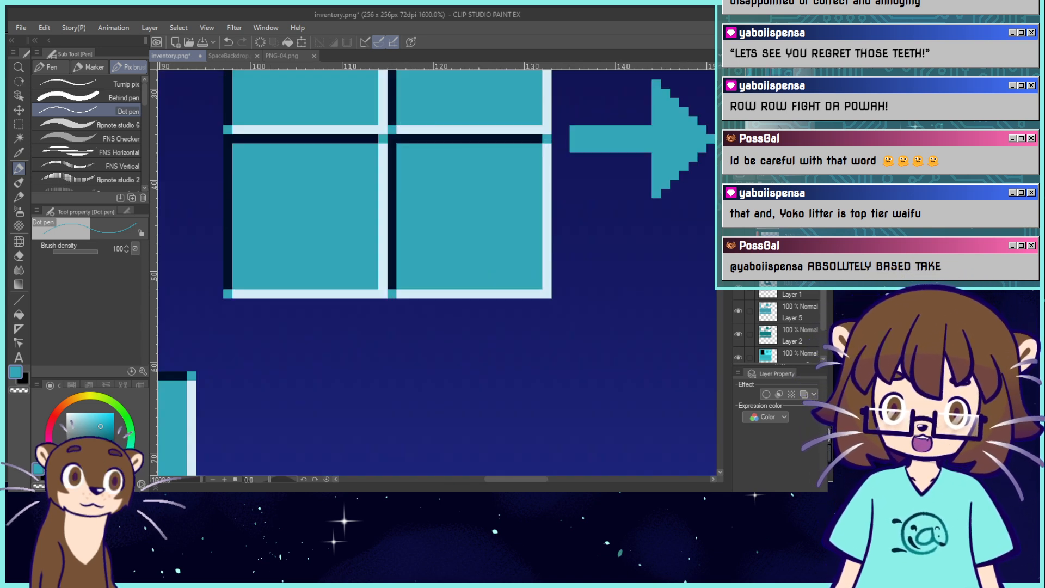
{"action": "key", "text": "ctrl+minus"}
{"action": "left_click", "coordinate": [780, 74]}
{"action": "left_click_drag", "start_coordinate": [781, 74], "coordinate": [781, 73]}
{"action": "right_click", "coordinate": [387, 271]}
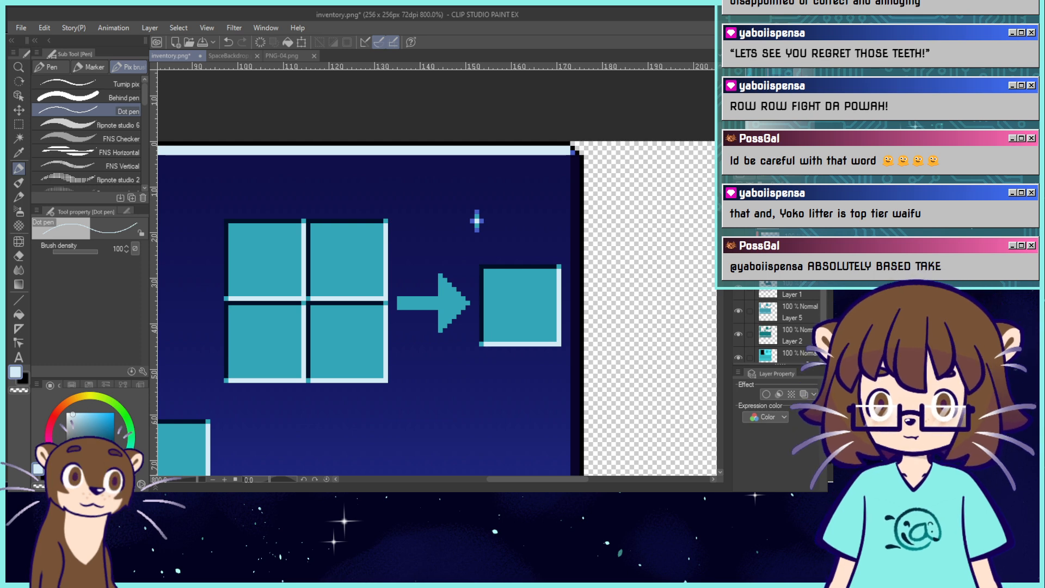
{"action": "key", "text": "ctrl+minus"}
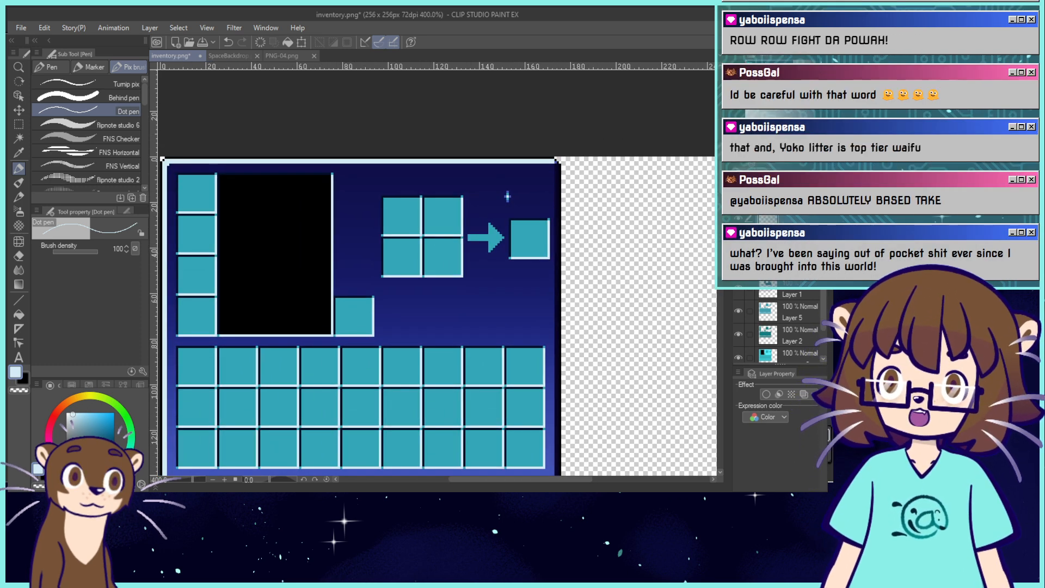
{"action": "scroll", "coordinate": [438, 273], "scroll_direction": "up", "scroll_amount": 3}
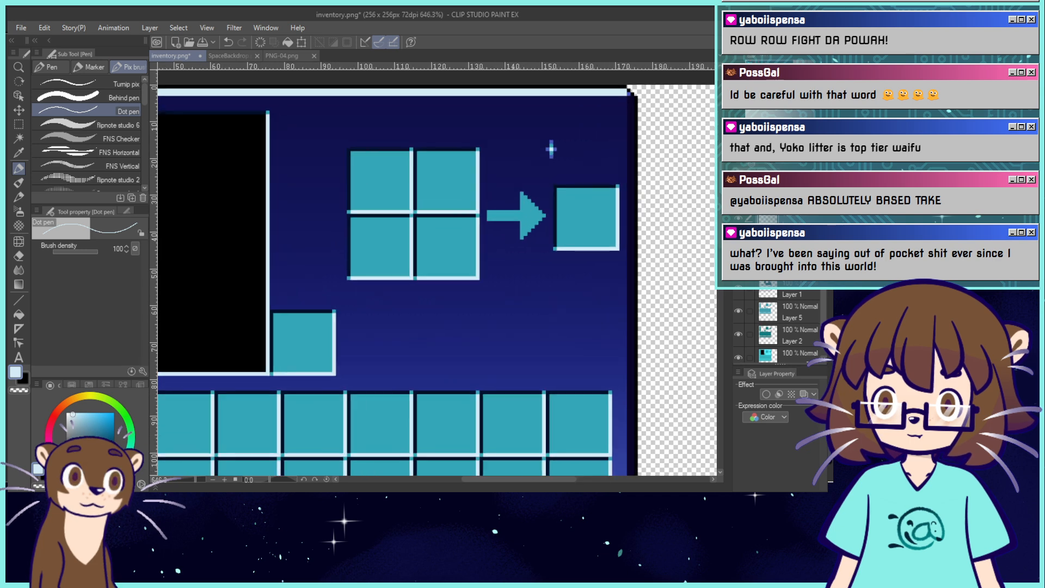
{"action": "left_click_drag", "start_coordinate": [721, 200], "coordinate": [721, 193]}
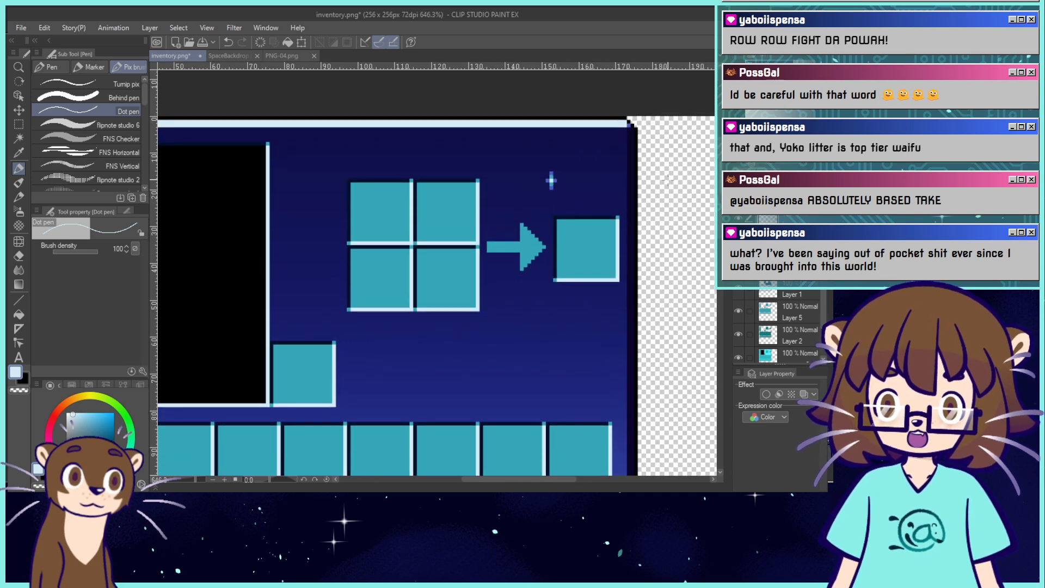
{"action": "left_click_drag", "start_coordinate": [482, 481], "coordinate": [469, 481]}
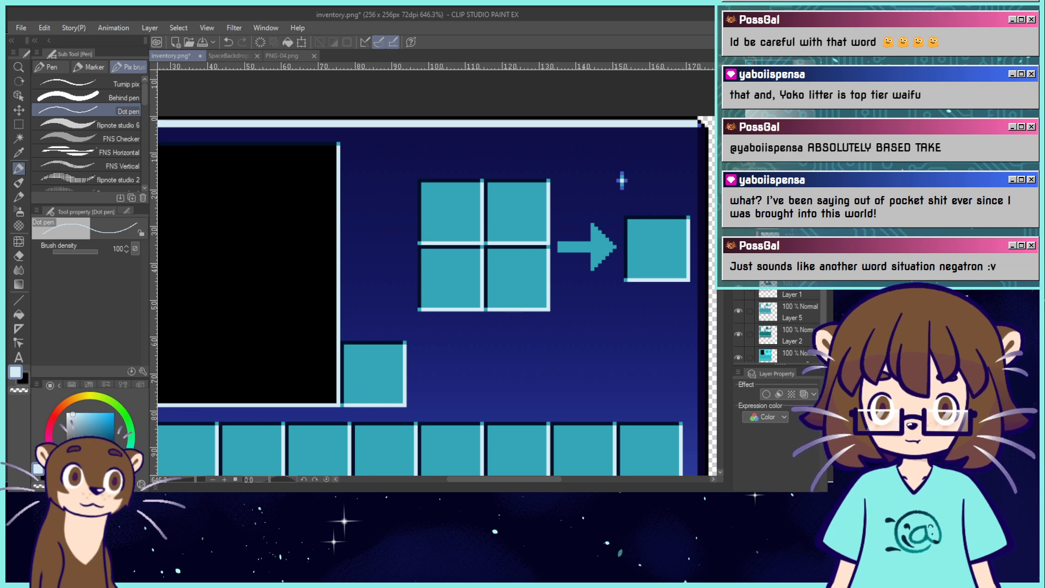
Add a new layer, try a blue pixel sampled from the first star below the crafting grid, and undo it.
{"action": "left_click", "coordinate": [738, 219]}
{"action": "left_click", "coordinate": [738, 219]}
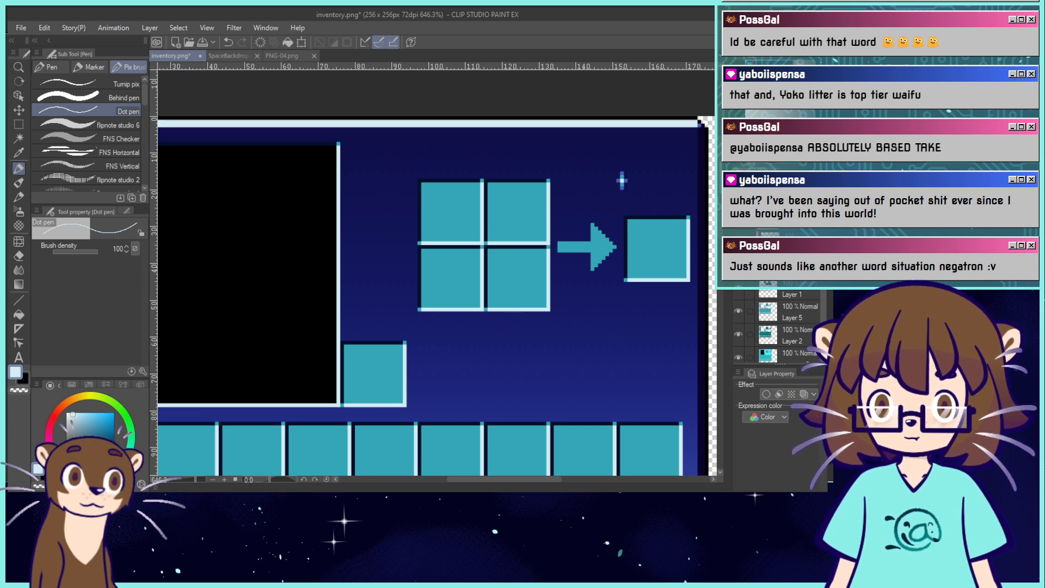
{"action": "key", "text": "ctrl+shift+n"}
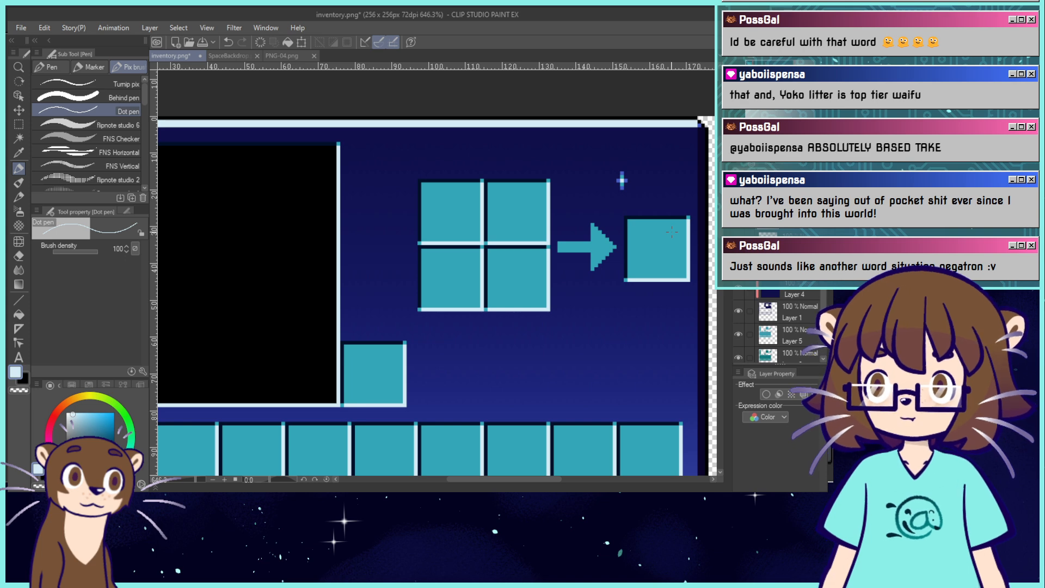
{"action": "left_click", "coordinate": [624, 169], "text": "alt"}
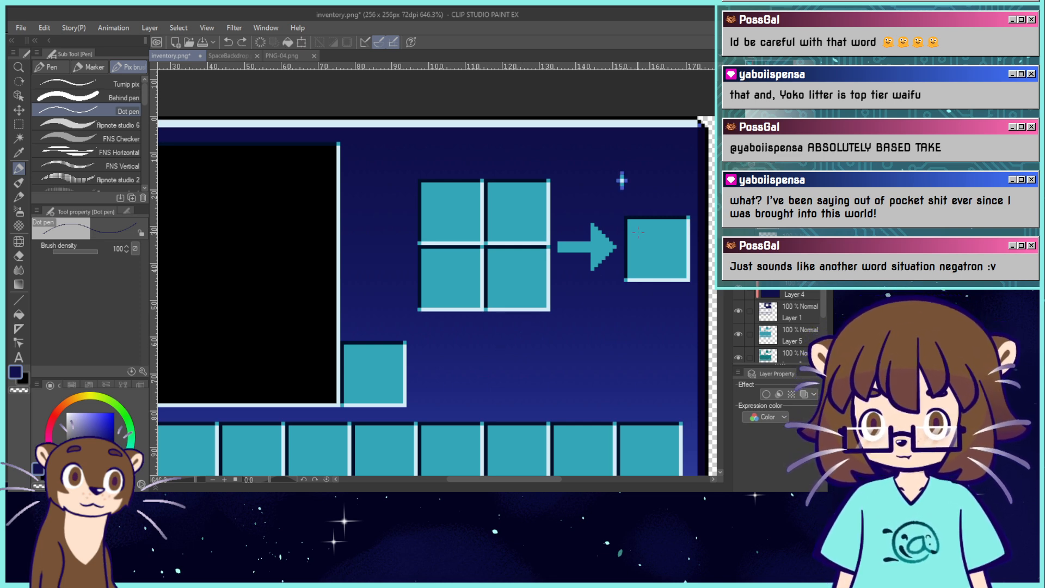
{"action": "left_click", "coordinate": [622, 175], "text": "alt"}
{"action": "left_click", "coordinate": [489, 386]}
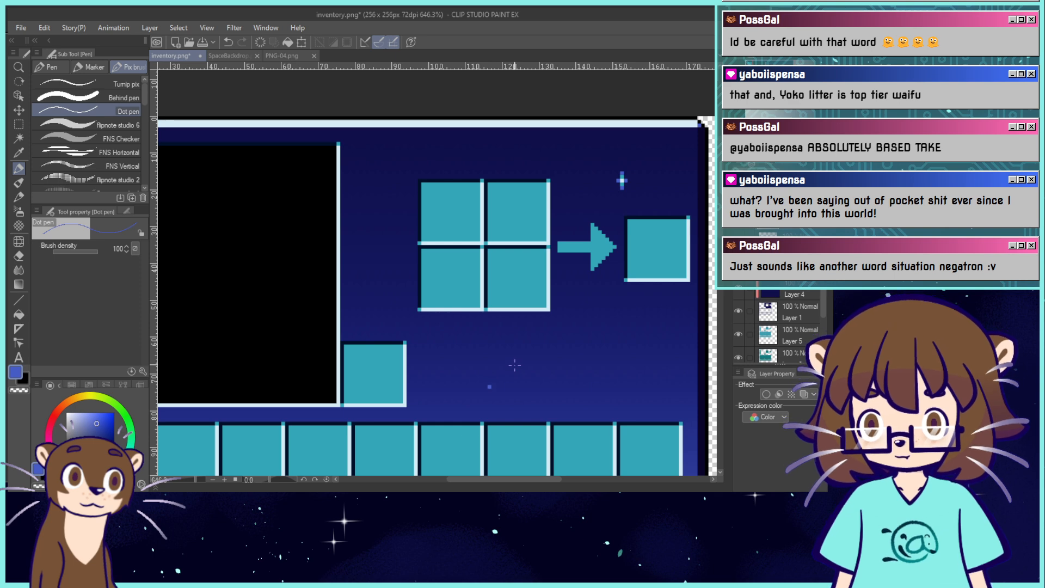
{"action": "key", "text": "ctrl+z"}
Draw a tiny plus-shaped star below the crafting grid, with four slot-teal arms and a pale-blue centre pixel.
{"action": "left_click", "coordinate": [515, 439], "text": "alt"}
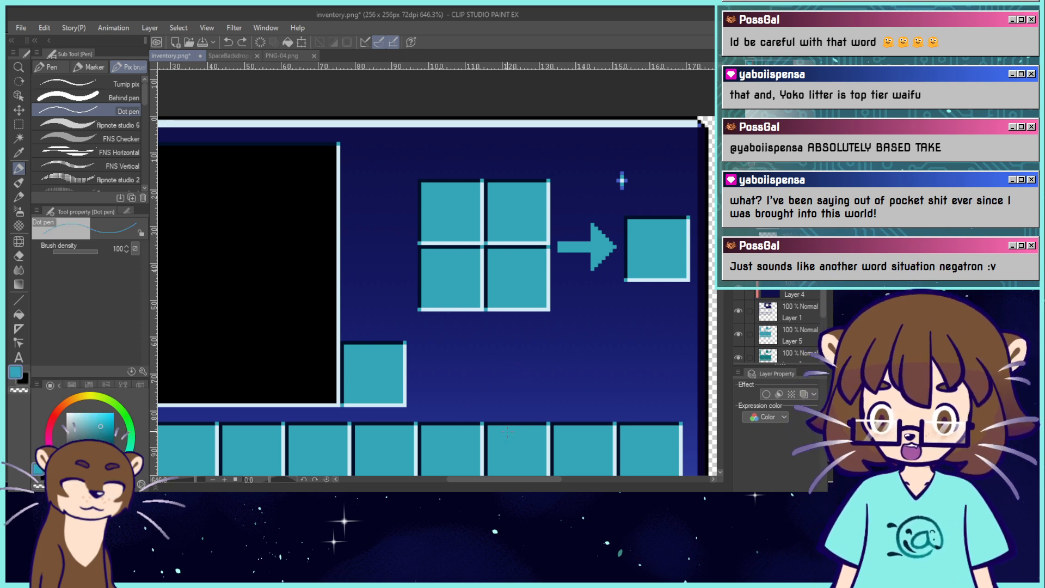
{"action": "left_click", "coordinate": [482, 384]}
{"action": "left_click", "coordinate": [479, 387]}
{"action": "left_click", "coordinate": [486, 387]}
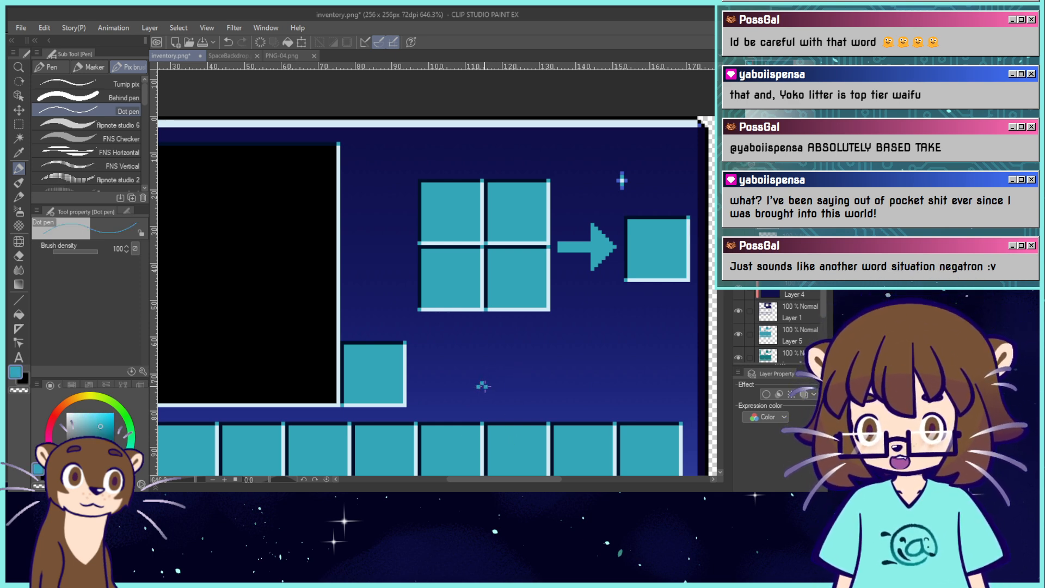
{"action": "left_click", "coordinate": [482, 391]}
{"action": "left_click", "coordinate": [483, 429], "text": "alt"}
{"action": "left_click", "coordinate": [482, 387]}
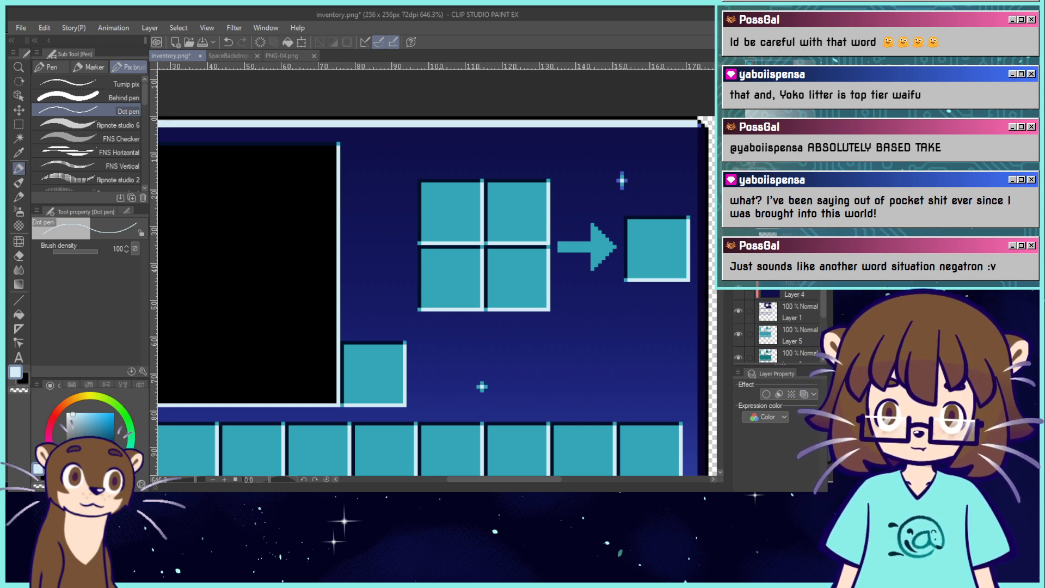
Add a new layer and draw the blue diagonal arms of an X-shaped star between the black preview box and crafting grid.
{"action": "key", "text": "ctrl+shift+n"}
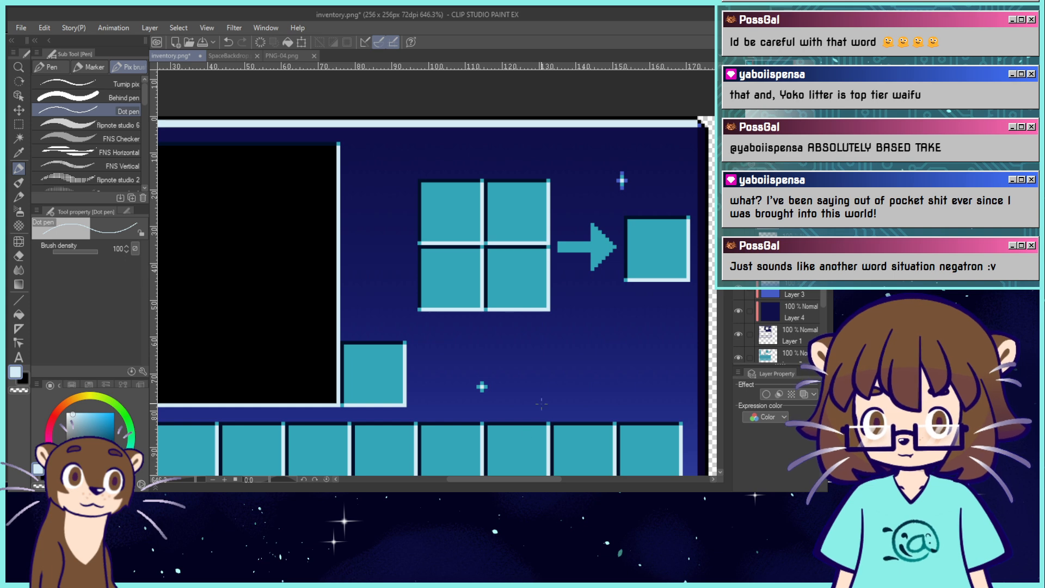
{"action": "left_click", "coordinate": [630, 178], "text": "alt"}
{"action": "left_click", "coordinate": [623, 172], "text": "alt"}
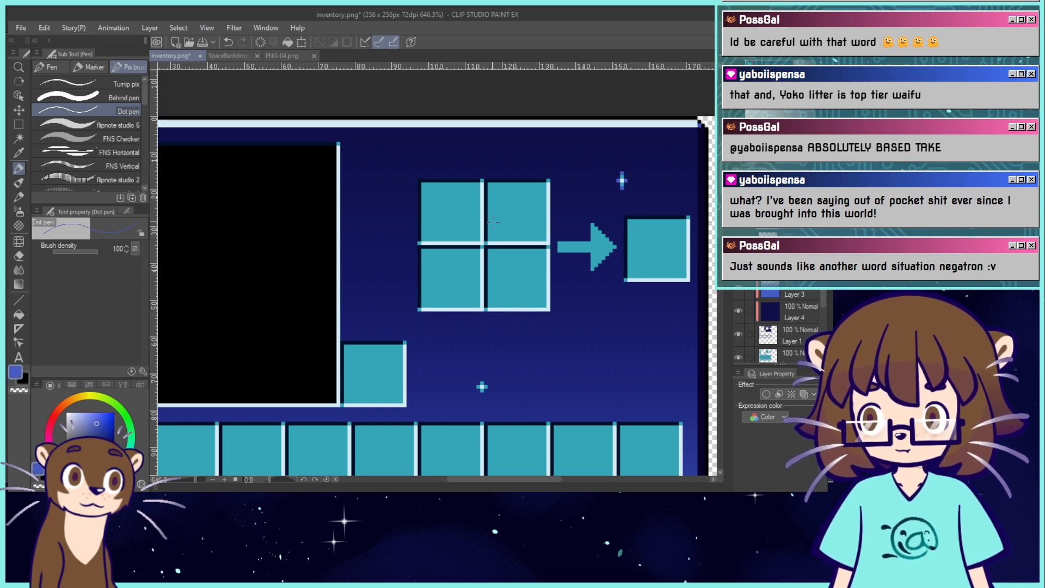
{"action": "left_click", "coordinate": [361, 194]}
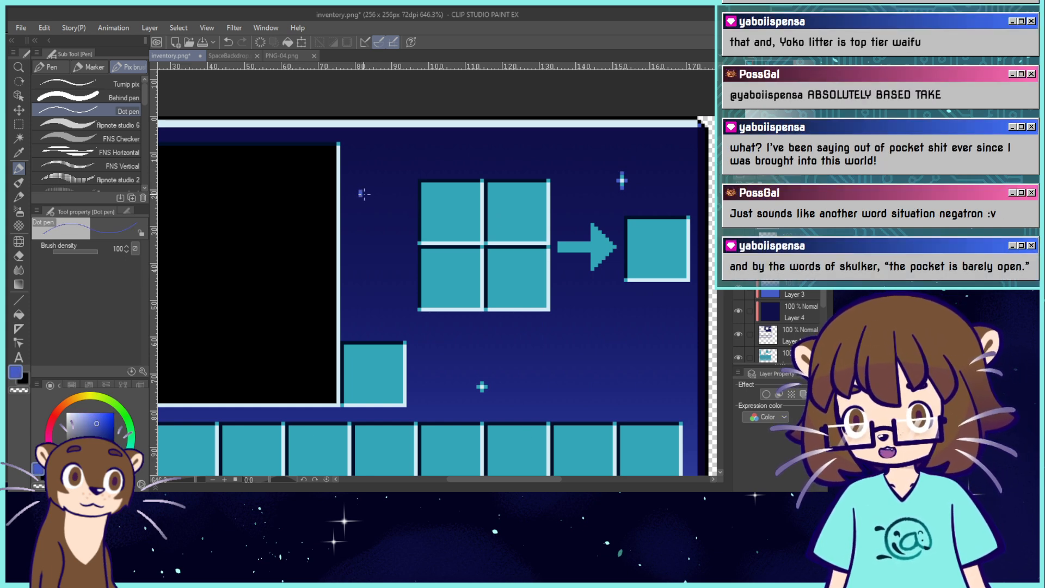
{"action": "key", "text": "ctrl+z"}
{"action": "left_click", "coordinate": [361, 192]}
{"action": "left_click", "coordinate": [371, 202]}
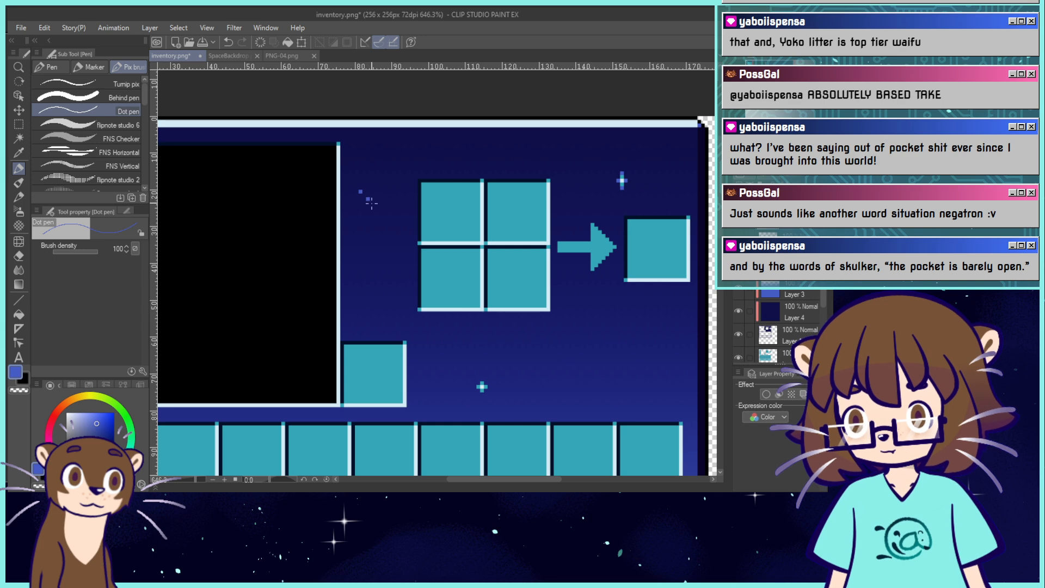
{"action": "left_click", "coordinate": [357, 188]}
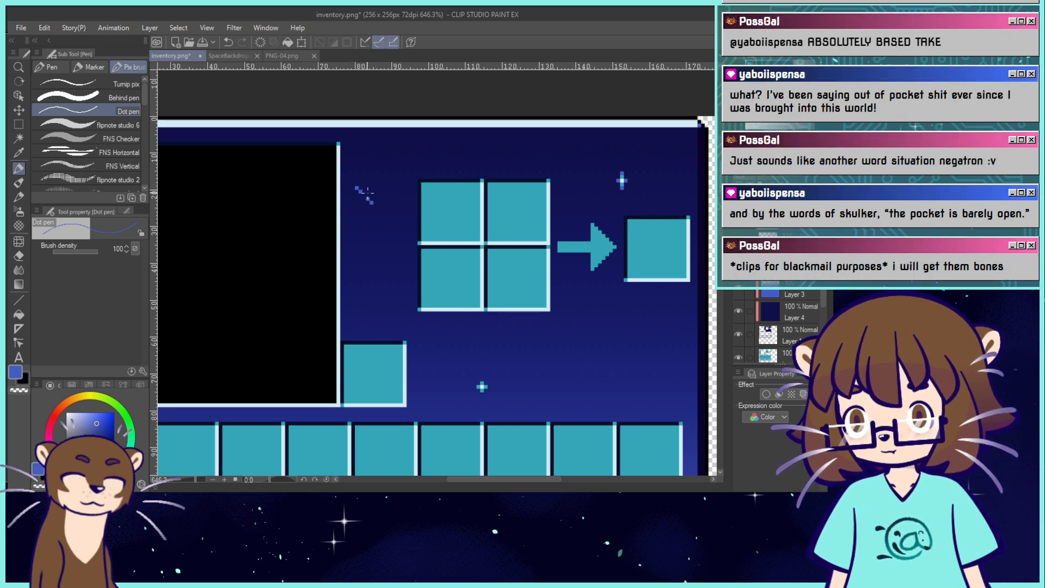
{"action": "left_click", "coordinate": [372, 189]}
{"action": "left_click", "coordinate": [357, 201]}
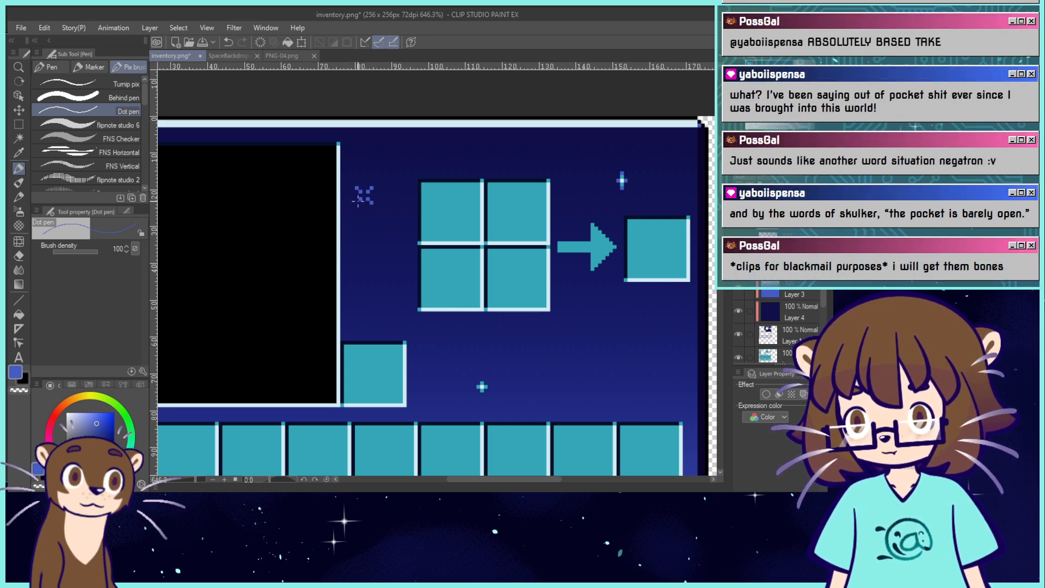
Give the X-shaped star a pale-blue centre pixel surrounded by slot-teal pixels.
{"action": "left_click", "coordinate": [364, 196], "text": "alt"}
{"action": "left_click", "coordinate": [364, 196]}
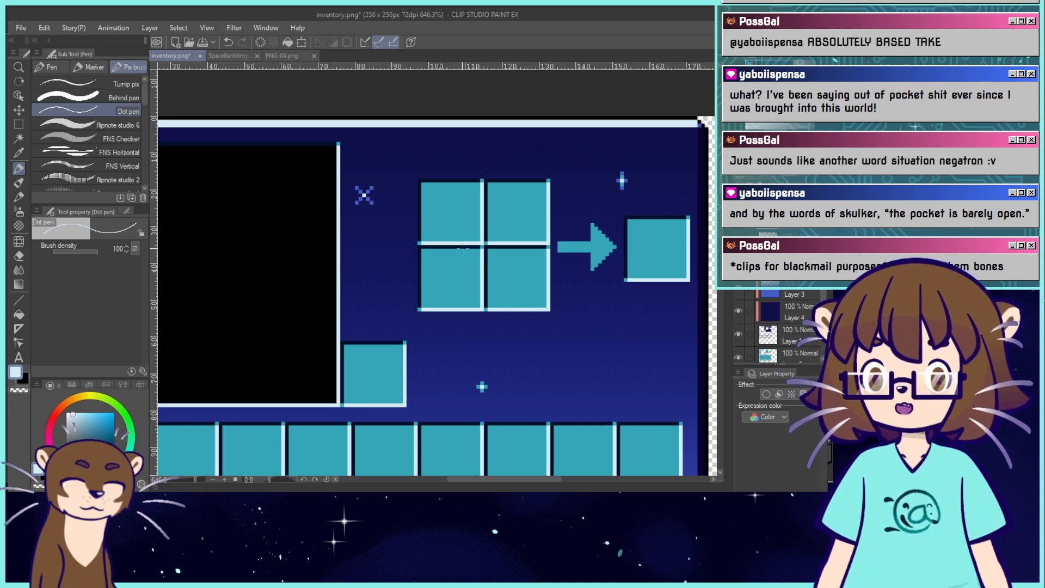
{"action": "left_click", "coordinate": [457, 219], "text": "alt"}
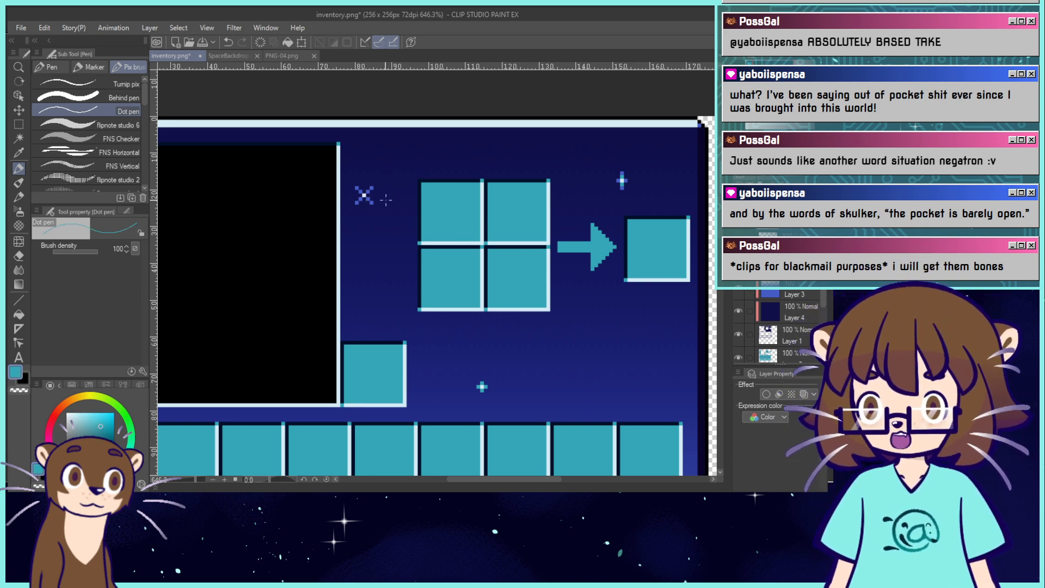
{"action": "left_click", "coordinate": [364, 194]}
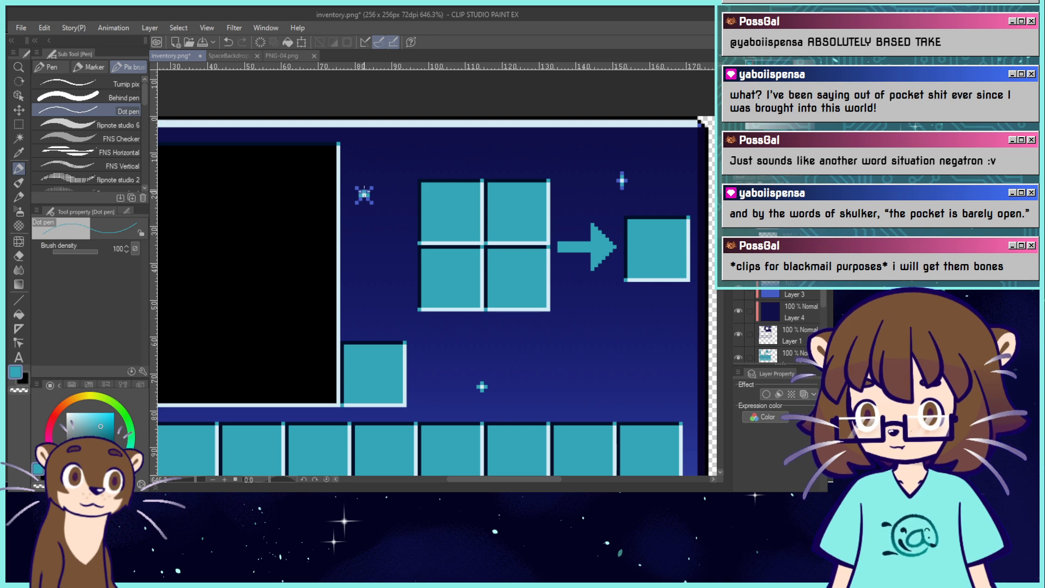
Try detached vertical rays above and below the X-shaped star, in blue with pale-blue and teal pixels.
{"action": "left_click", "coordinate": [361, 191], "text": "alt"}
{"action": "left_click_drag", "start_coordinate": [364, 173], "coordinate": [364, 212]}
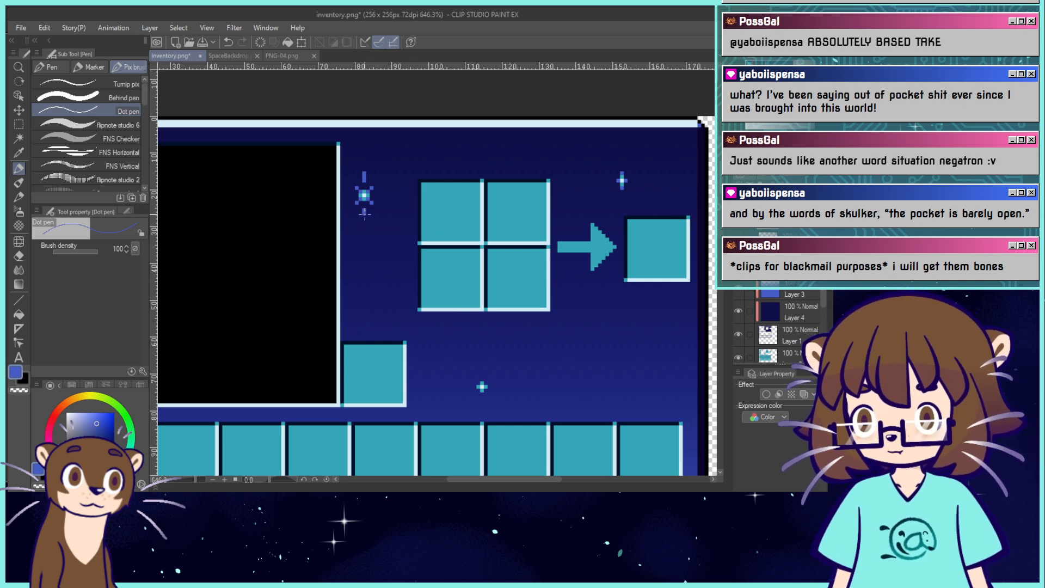
{"action": "left_click", "coordinate": [364, 217]}
{"action": "right_click", "coordinate": [447, 221]}
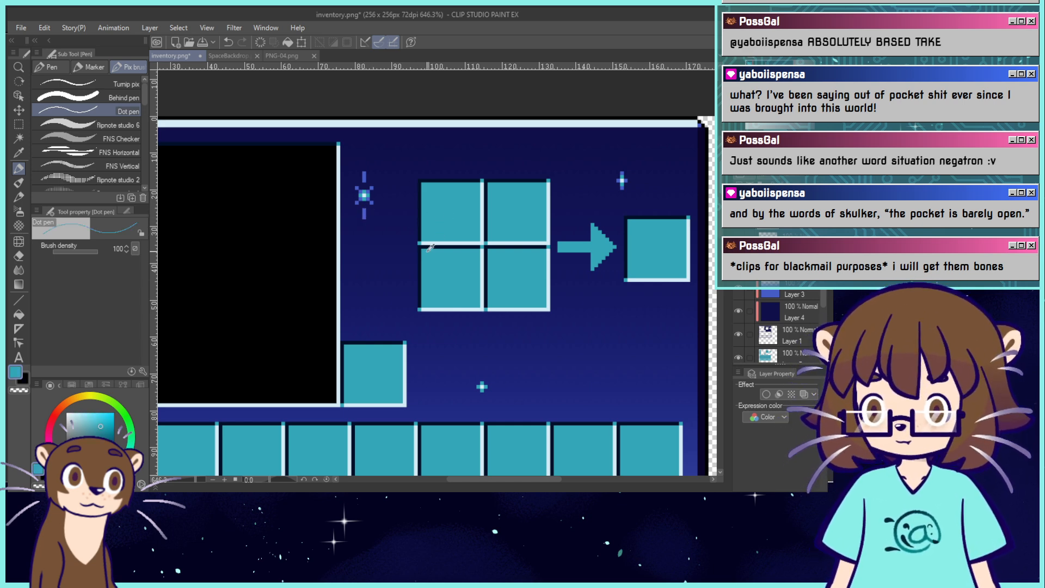
{"action": "right_click", "coordinate": [430, 245]}
{"action": "left_click", "coordinate": [364, 210]}
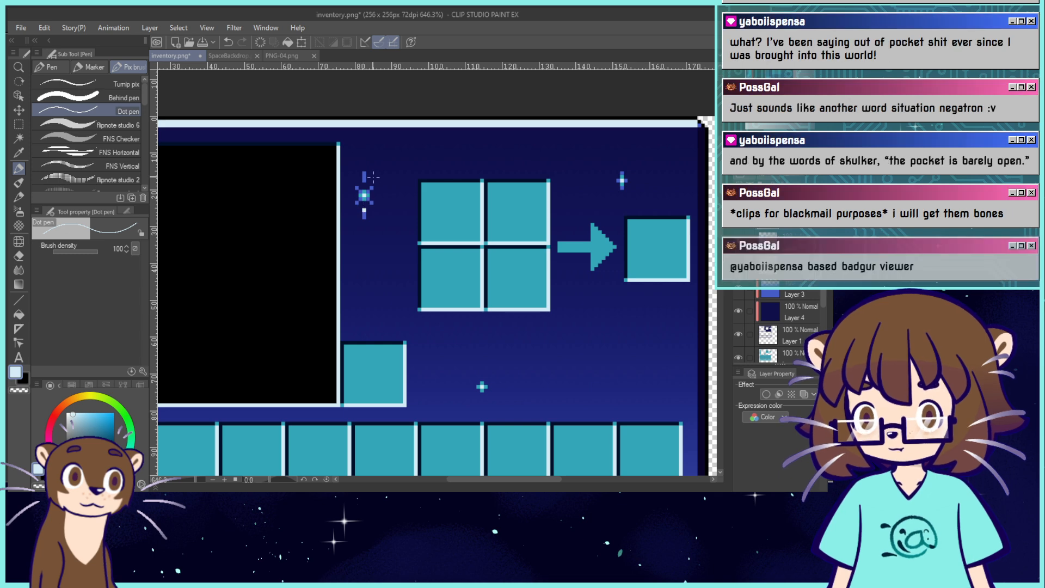
{"action": "left_click", "coordinate": [363, 179]}
{"action": "right_click", "coordinate": [441, 221]}
{"action": "left_click", "coordinate": [364, 177]}
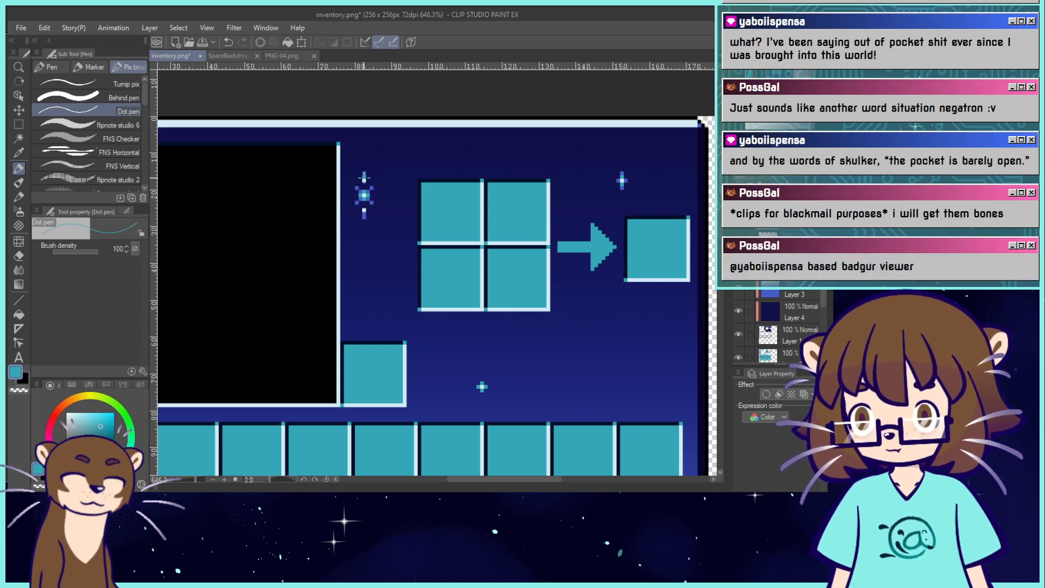
{"action": "left_click", "coordinate": [364, 214]}
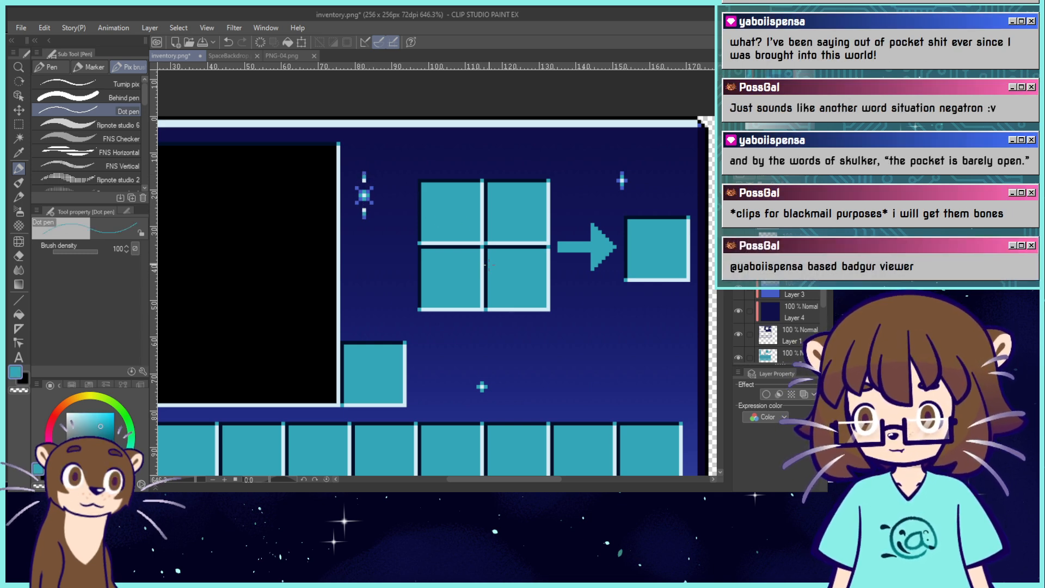
Check the stars at full-layout and close-up zoom, and undo the vertical rays on the X-shaped star.
{"action": "key", "text": "ctrl+alt+0"}
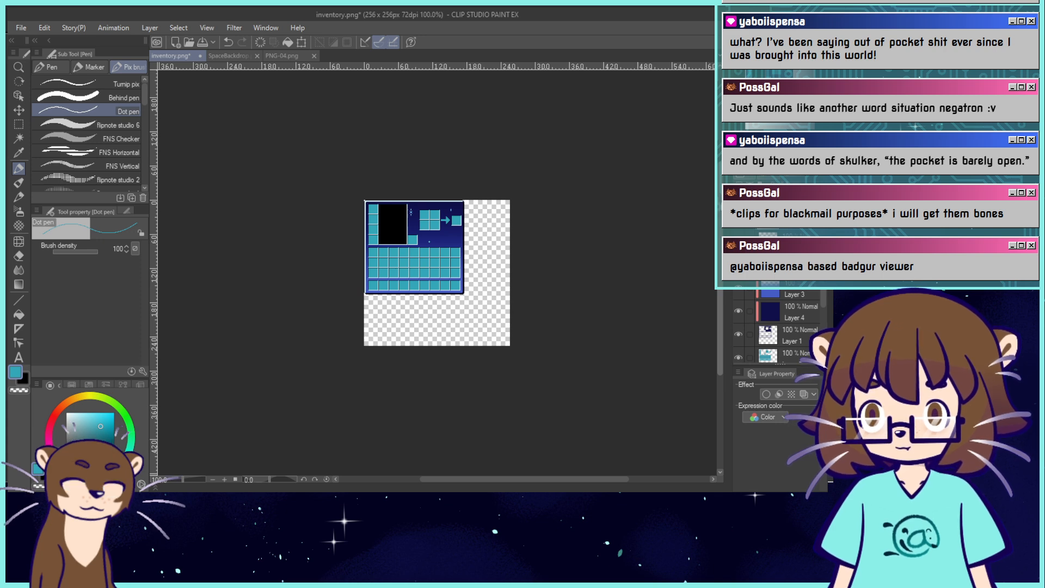
{"action": "left_click_drag", "start_coordinate": [429, 242], "coordinate": [436, 261]}
{"action": "key", "text": "ctrl+plus"}
{"action": "key", "text": "ctrl+plus"}
{"action": "key", "text": "ctrl+plus"}
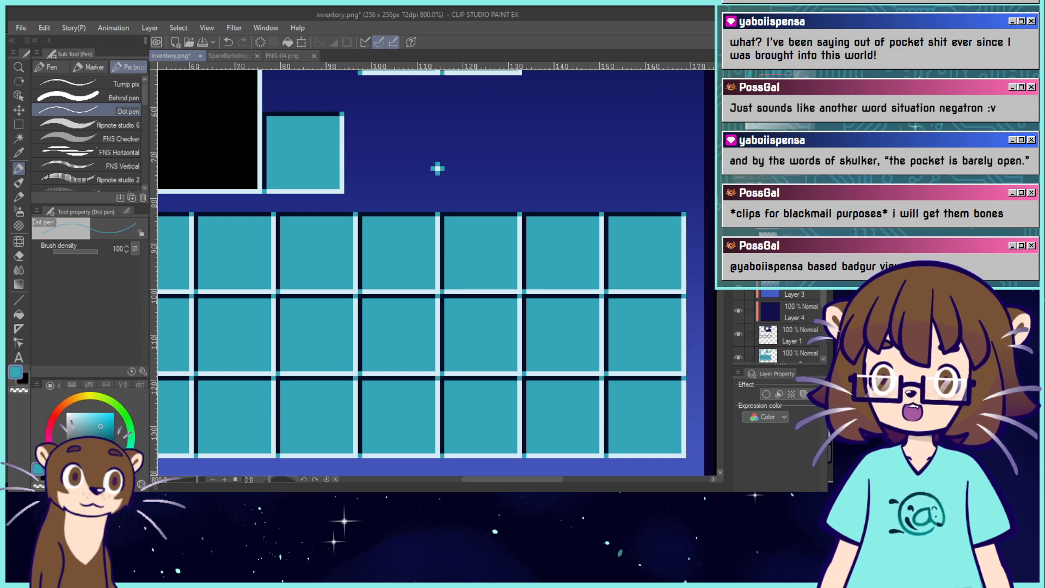
{"action": "left_click_drag", "start_coordinate": [437, 168], "coordinate": [534, 420]}
{"action": "key", "text": "ctrl+z"}
{"action": "key", "text": "ctrl+z"}
{"action": "key", "text": "ctrl+z"}
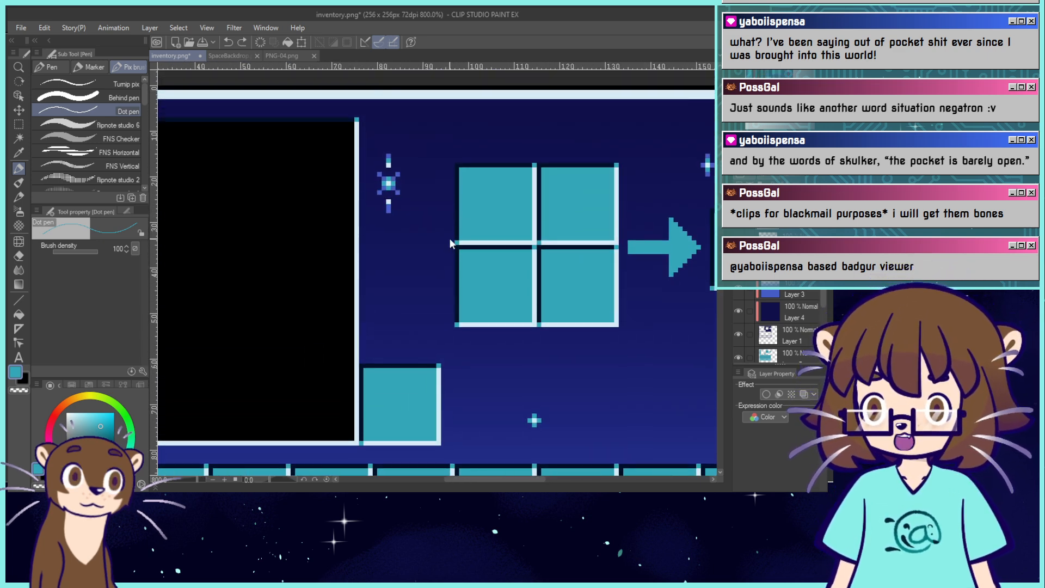
{"action": "key", "text": "ctrl+z"}
{"action": "key", "text": "ctrl+z"}
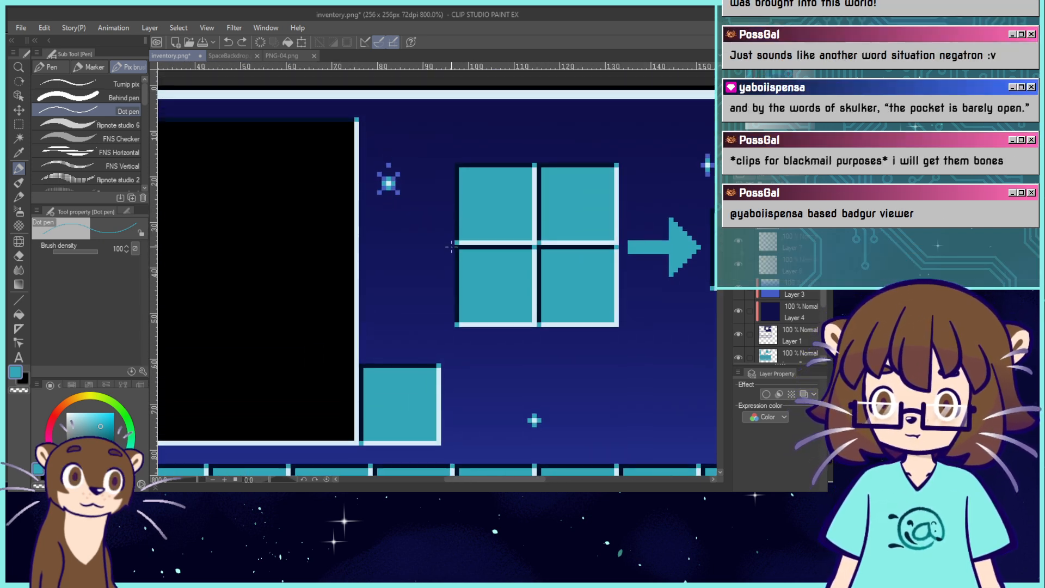
Pick a darker blue and add inner shading pixels and outer tips to the X-shaped star's two right arms.
{"action": "mouse_move", "coordinate": [626, 458]}
{"action": "left_mouse_down"}
{"action": "mouse_move", "coordinate": [352, 92]}
{"action": "mouse_move", "coordinate": [345, 101]}
{"action": "left_mouse_up"}
{"action": "left_click", "coordinate": [516, 200], "text": "alt"}
{"action": "left_click_drag", "start_coordinate": [777, 90], "coordinate": [765, 74]}
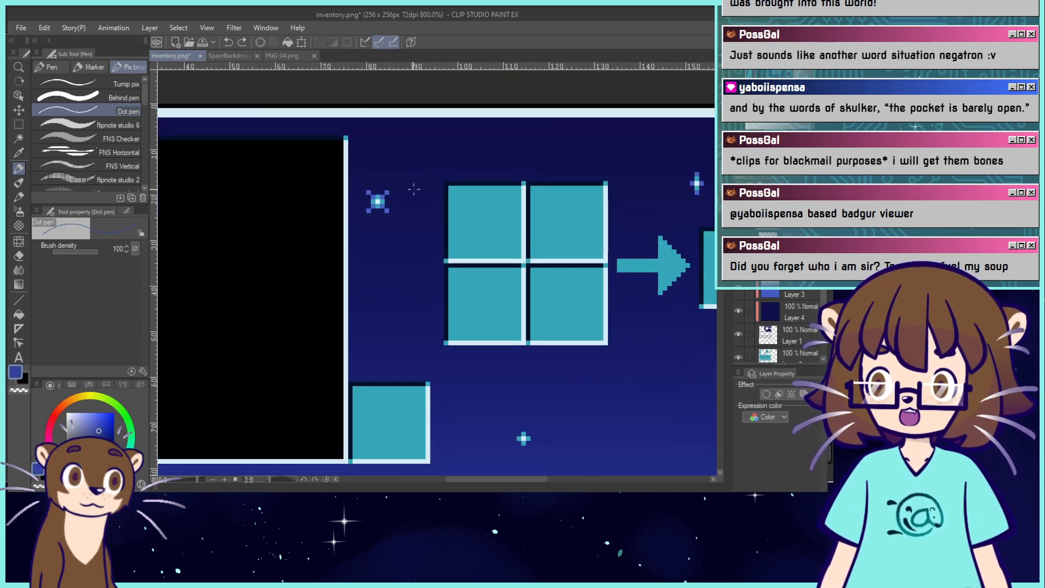
{"action": "left_click", "coordinate": [373, 192]}
{"action": "left_click", "coordinate": [382, 192]}
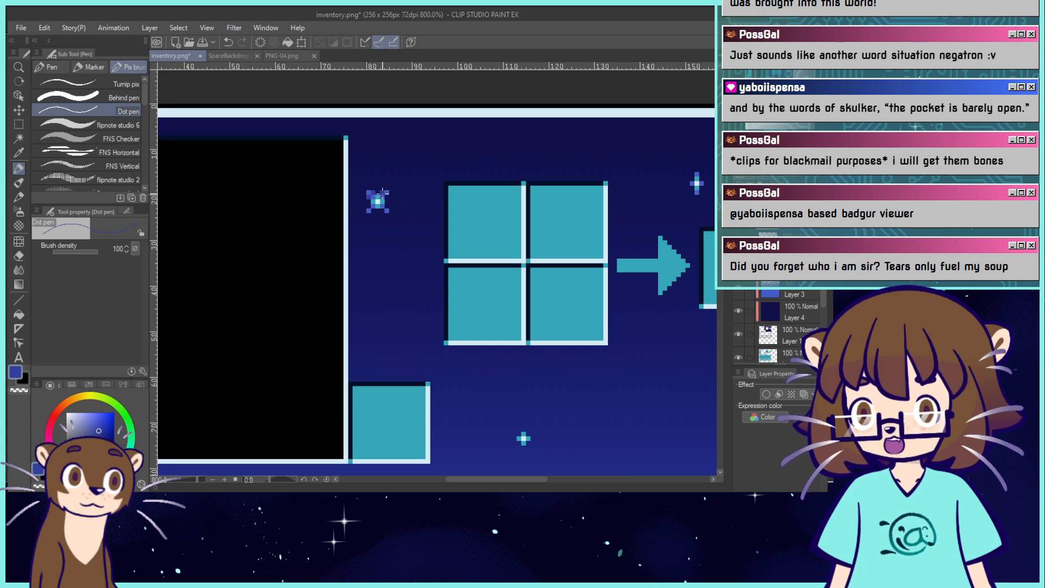
{"action": "left_click", "coordinate": [391, 189]}
{"action": "left_click", "coordinate": [387, 207]}
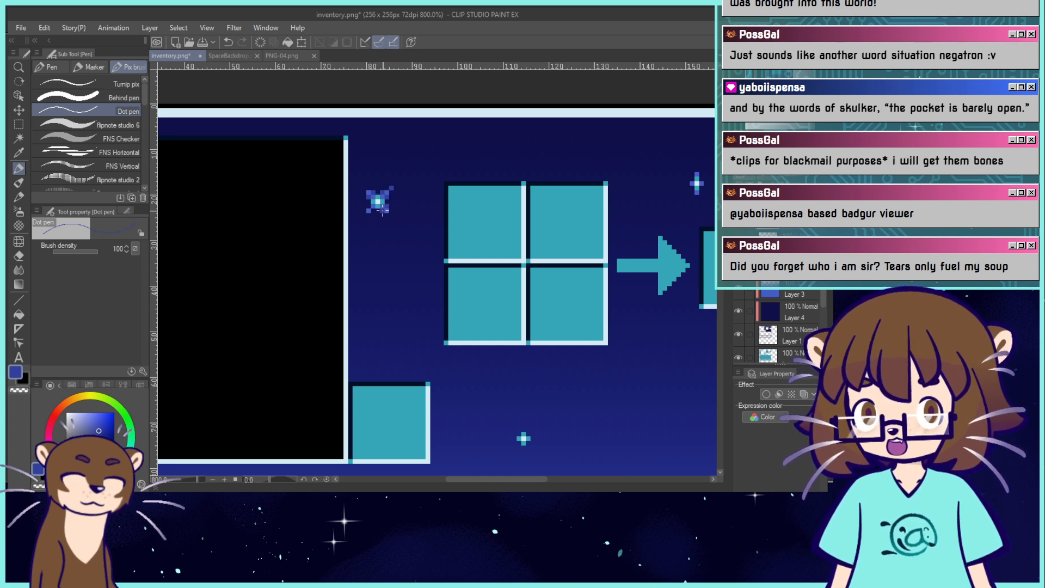
{"action": "left_click", "coordinate": [392, 216]}
Complete the X-shaped star's two left arms with matching darker-blue shading and outer tips, undoing misplaced pixels.
{"action": "left_click", "coordinate": [367, 216]}
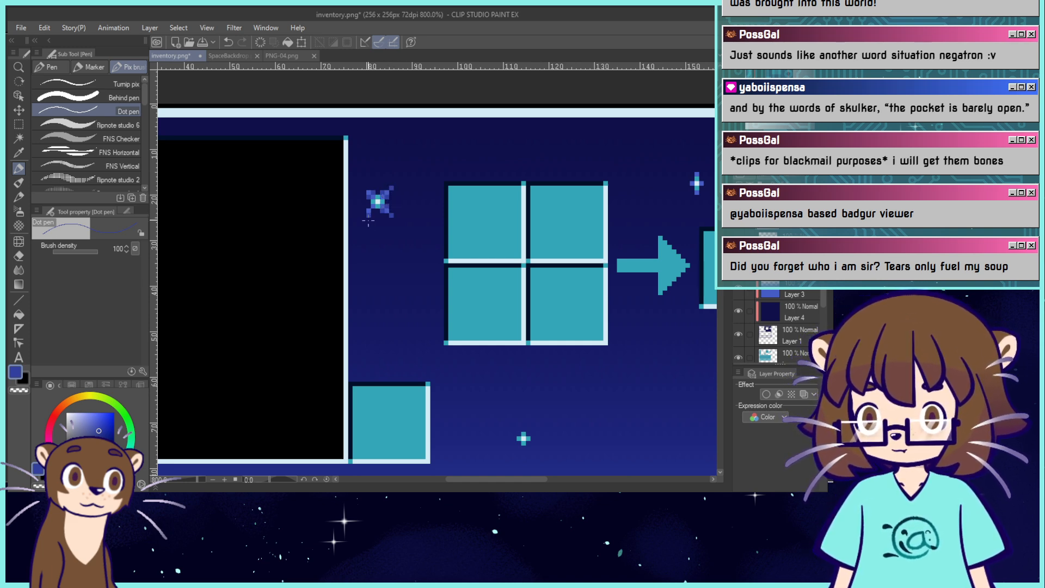
{"action": "key", "text": "ctrl+z"}
{"action": "left_click", "coordinate": [373, 211]}
{"action": "left_click", "coordinate": [369, 206]}
{"action": "left_click", "coordinate": [364, 215]}
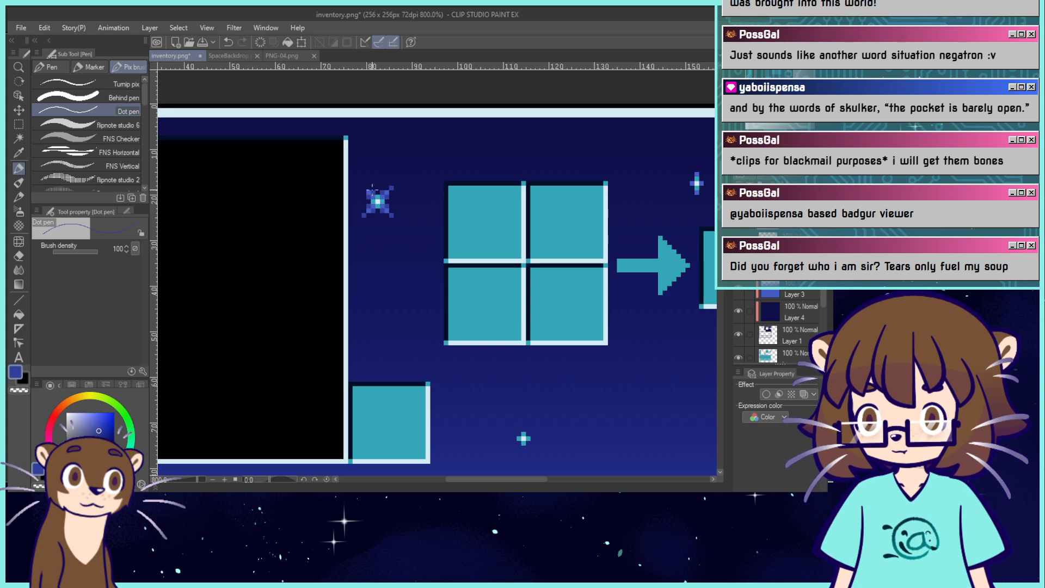
{"action": "left_click", "coordinate": [368, 188]}
{"action": "key", "text": "ctrl+z"}
{"action": "left_click", "coordinate": [364, 188]}
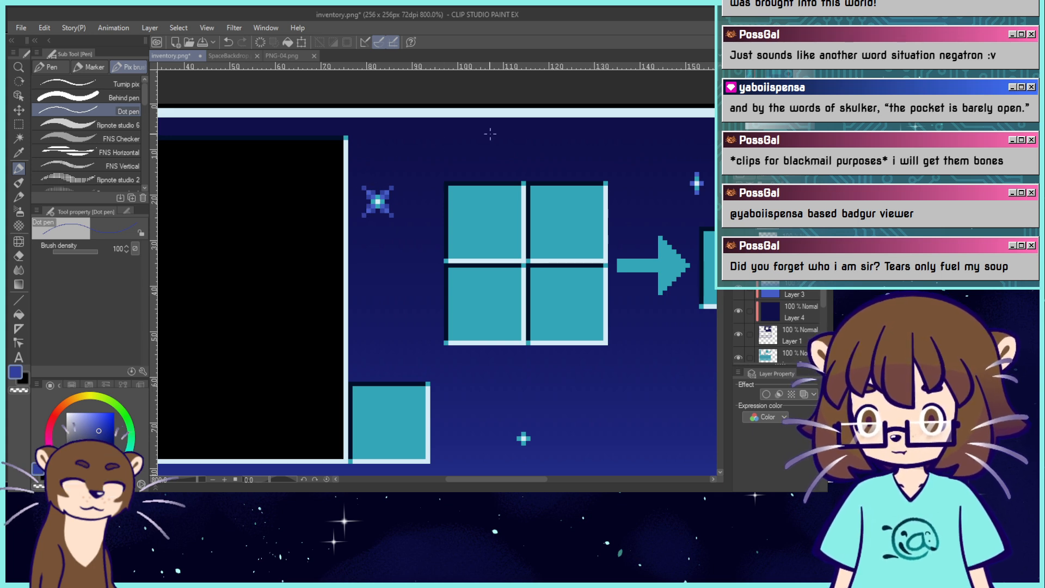
Sample a dark navy blue from the panel's gradient and repaint the shading pixels and outer tips of the X-shaped star's two left arms.
{"action": "key", "text": "ctrl+alt+0"}
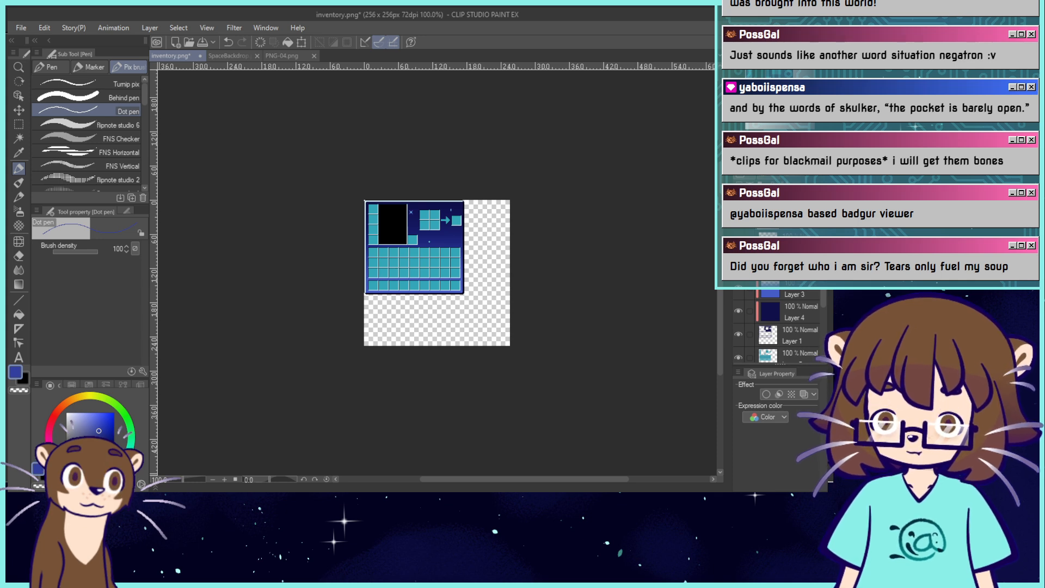
{"action": "scroll", "coordinate": [457, 244], "scroll_direction": "up", "scroll_amount": 8}
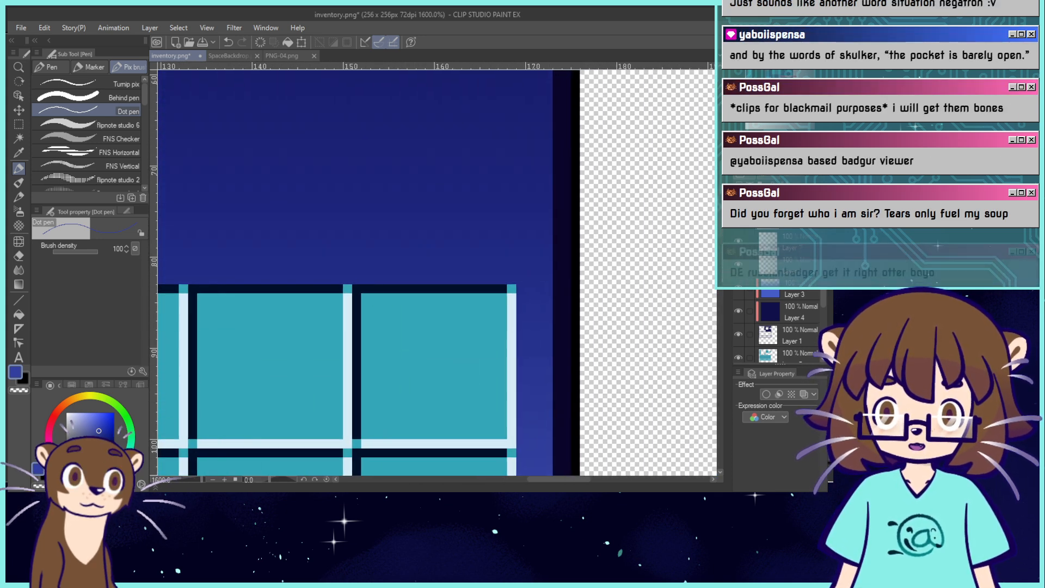
{"action": "left_click", "coordinate": [520, 187], "text": "alt"}
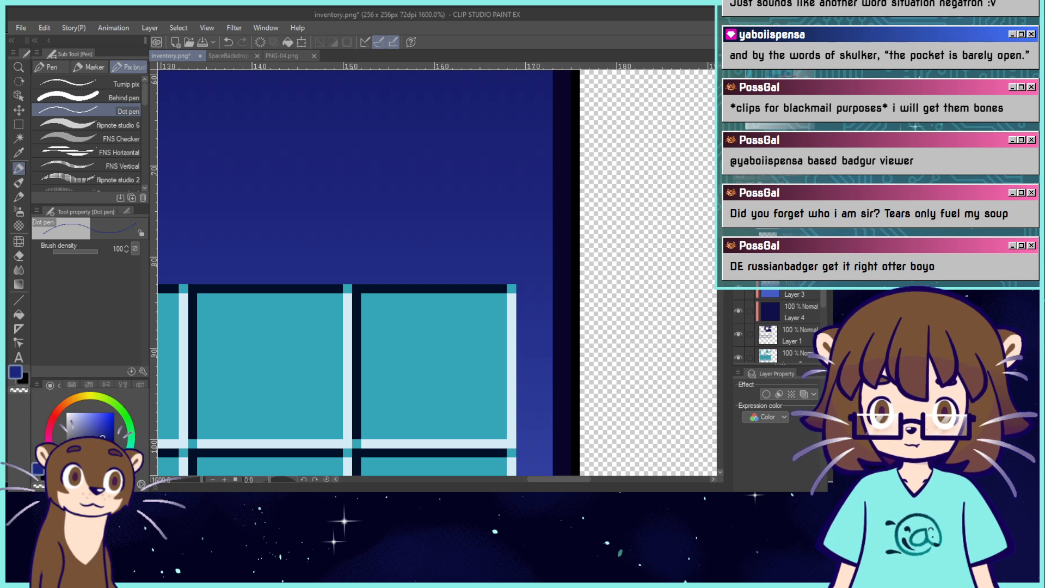
{"action": "left_click_drag", "start_coordinate": [305, 163], "coordinate": [594, 429]}
{"action": "left_click_drag", "start_coordinate": [349, 163], "coordinate": [694, 455]}
{"action": "left_click", "coordinate": [353, 302]}
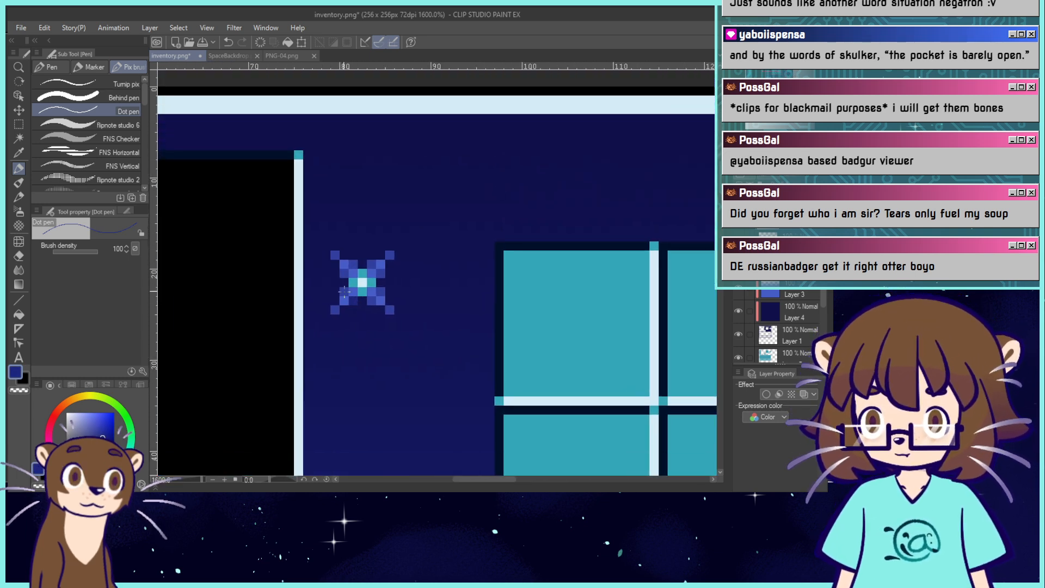
{"action": "left_click", "coordinate": [344, 293]}
{"action": "left_click", "coordinate": [335, 311]}
{"action": "left_click", "coordinate": [344, 273]}
{"action": "left_click", "coordinate": [353, 267]}
{"action": "left_click", "coordinate": [335, 255]}
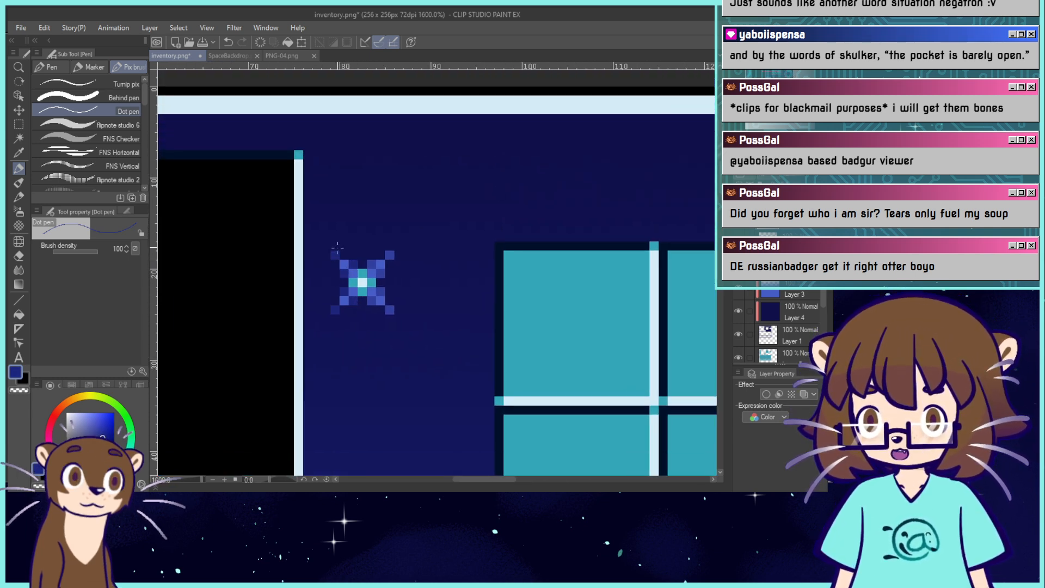
Darken the shading pixels and outer tips of the X-shaped star's two right arms with the same navy blue.
{"action": "left_click", "coordinate": [371, 265]}
{"action": "left_click", "coordinate": [381, 274]}
{"action": "left_click", "coordinate": [390, 255]}
{"action": "left_click", "coordinate": [381, 292]}
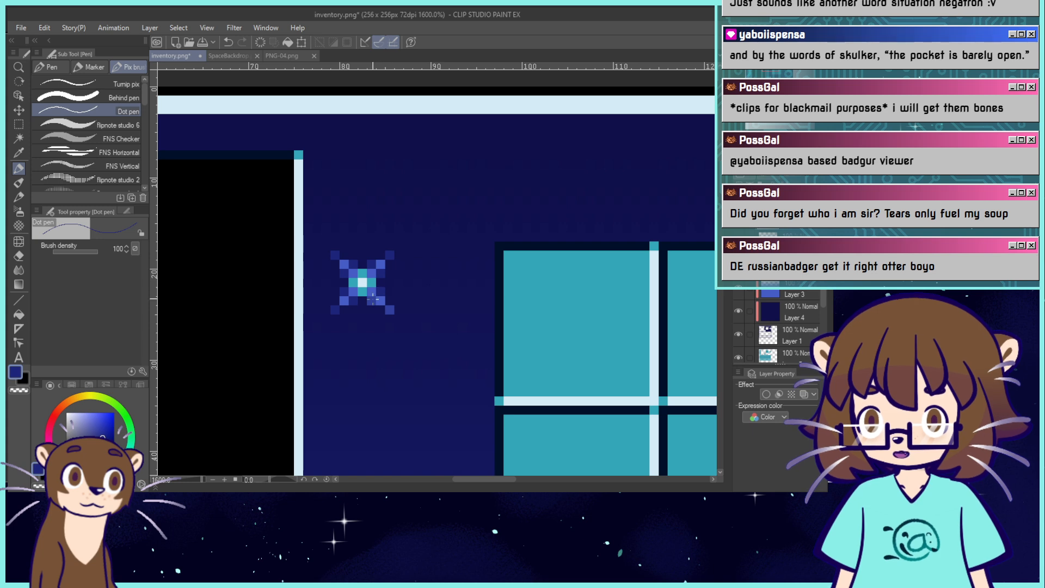
{"action": "left_click", "coordinate": [371, 302]}
{"action": "left_click", "coordinate": [390, 310]}
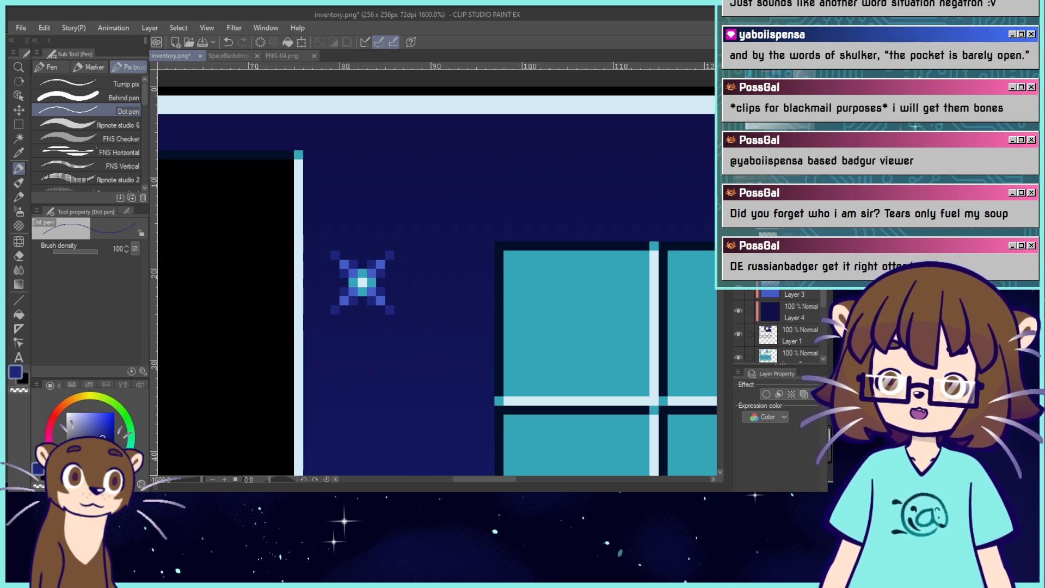
Keep the original stars in a hidden folder and paste a working copy of them above the panel's gradient.
{"action": "key", "text": "ctrl+alt+0"}
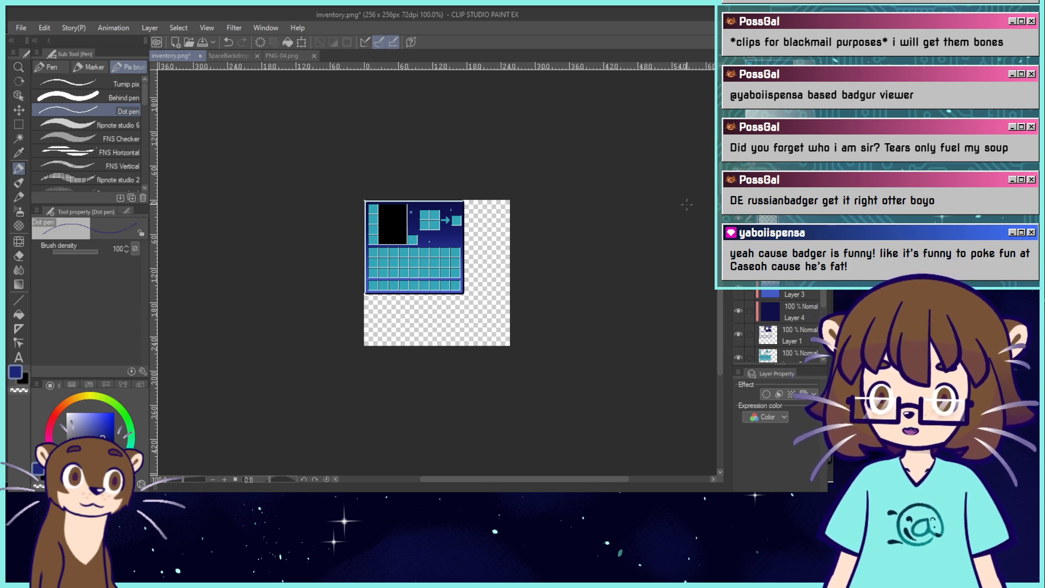
{"action": "key", "text": "ctrl+0"}
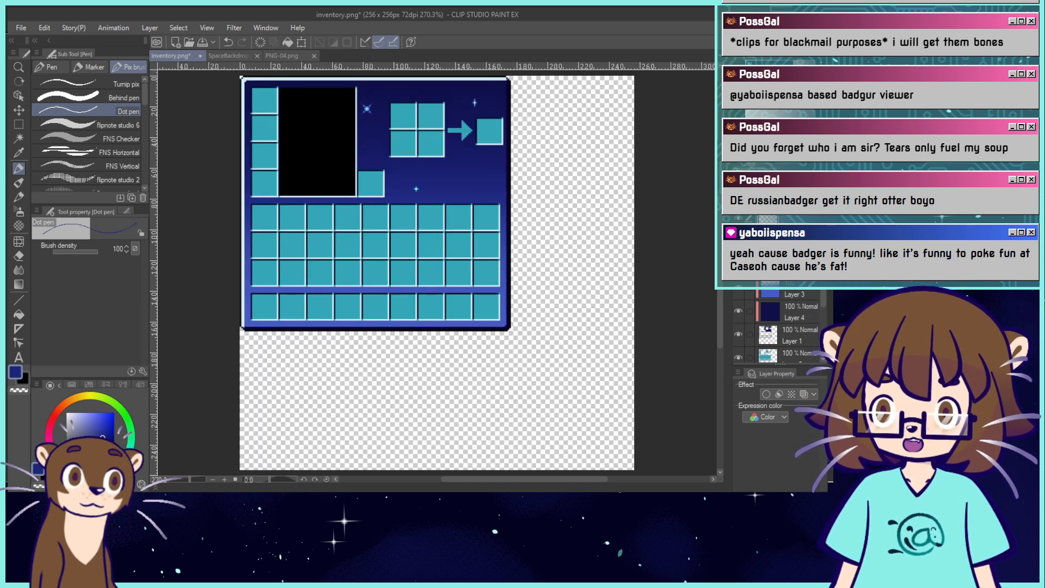
{"action": "left_click_drag", "start_coordinate": [392, 218], "coordinate": [432, 268]}
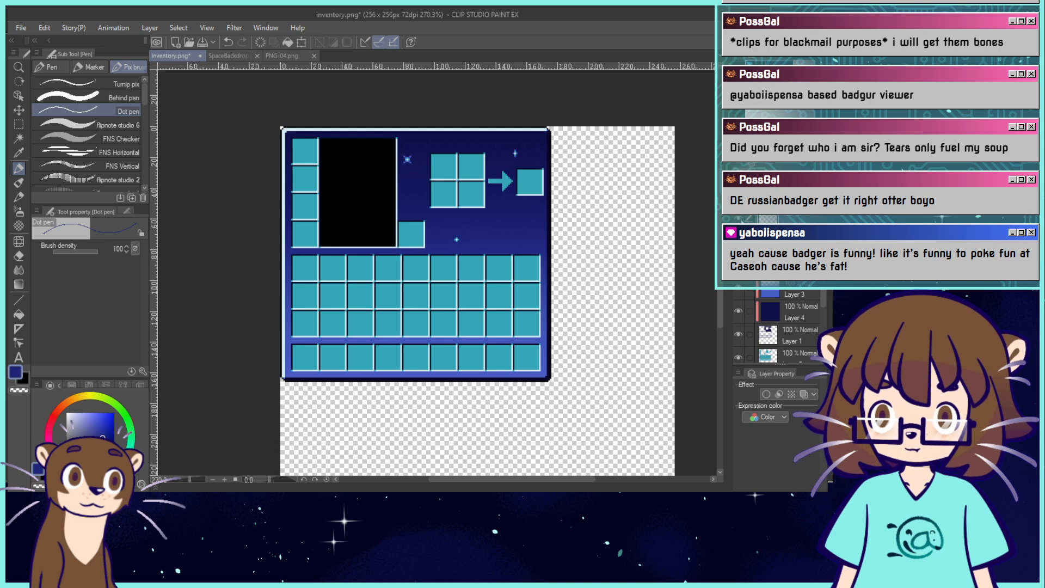
{"action": "key", "text": "k"}
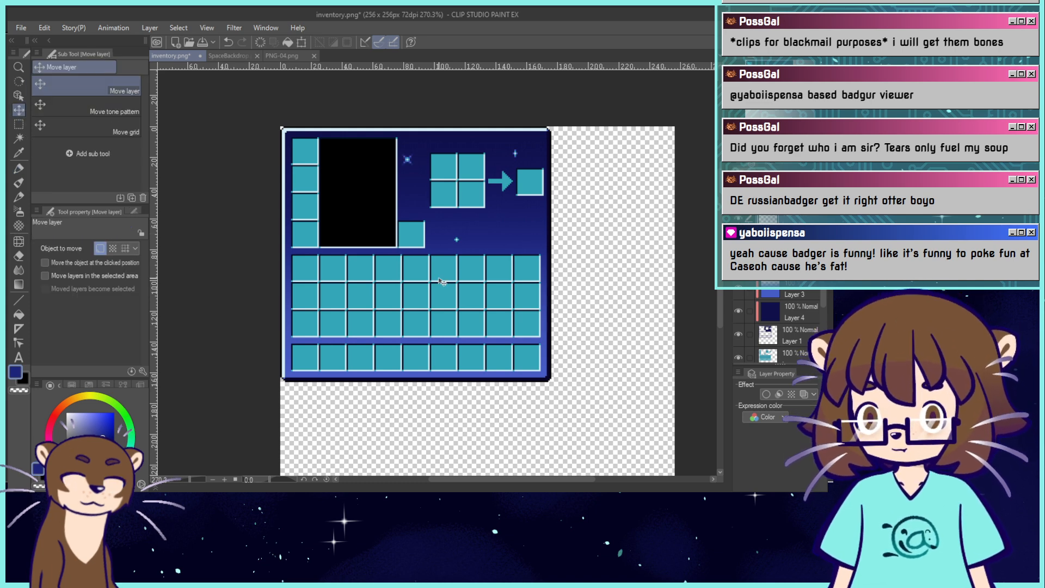
{"action": "key", "text": "ctrl+z"}
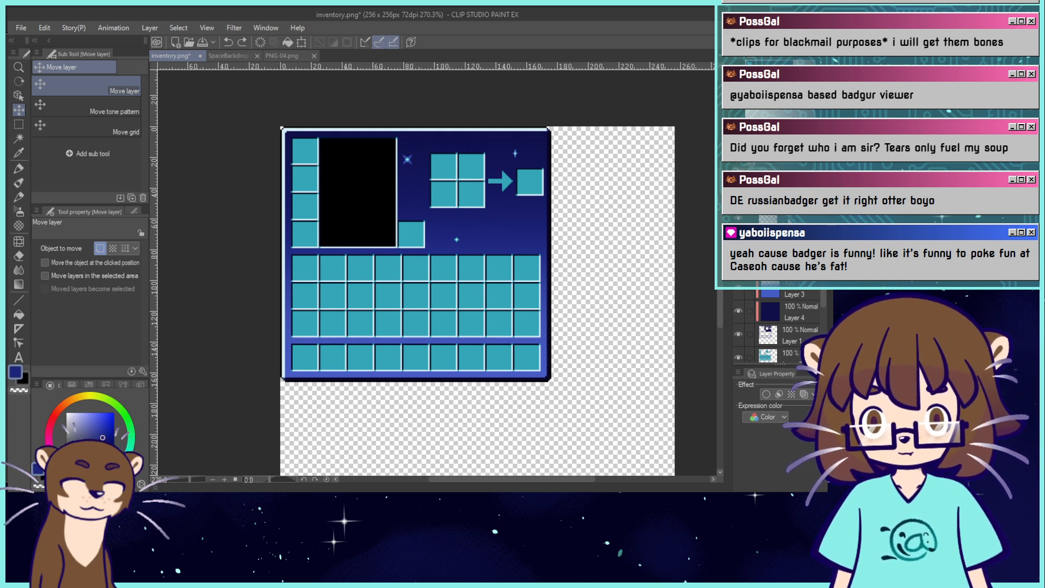
{"action": "left_click", "coordinate": [789, 287]}
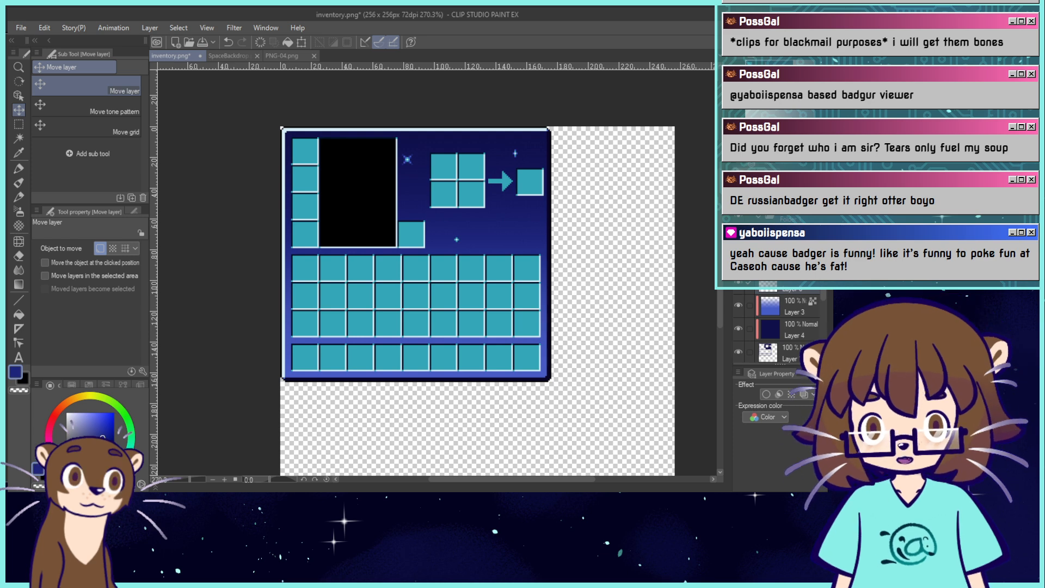
{"action": "left_click", "coordinate": [782, 220]}
{"action": "left_click", "coordinate": [759, 217]}
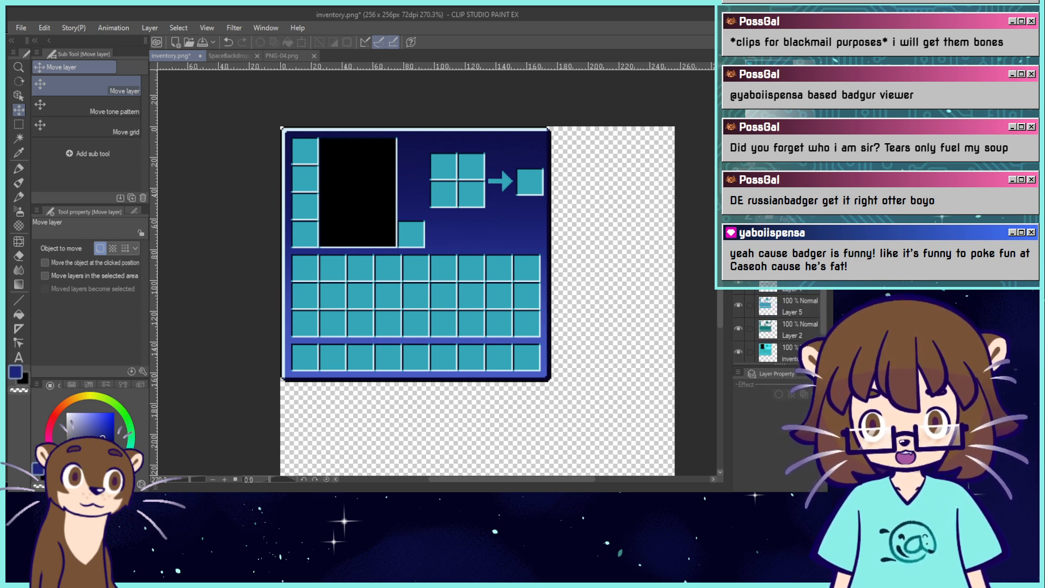
{"action": "key", "text": "ctrl+v"}
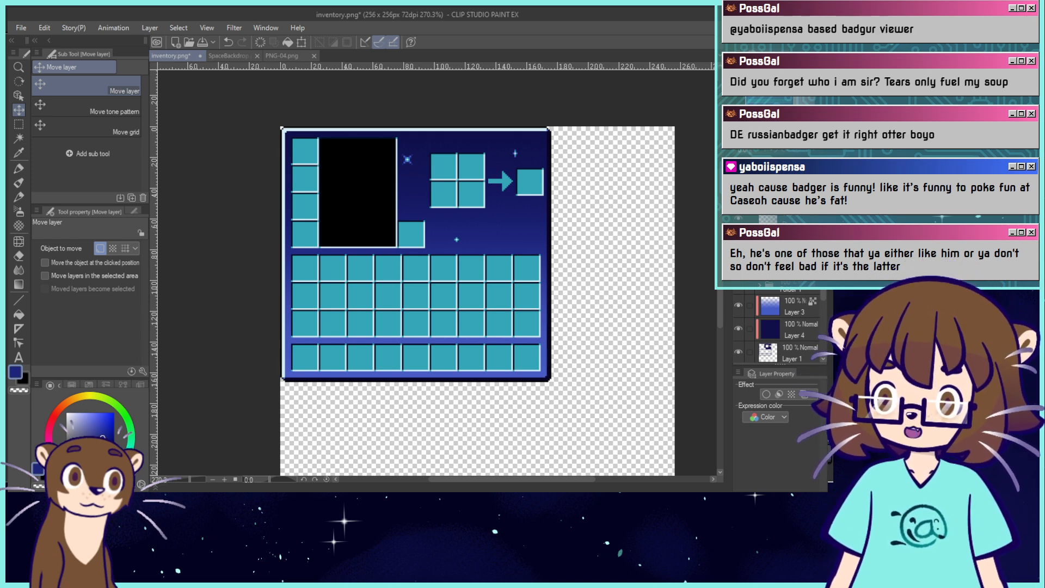
Try placing a copy of the X-shaped star in the gradient area below the crafting result slot.
{"action": "left_click", "coordinate": [20, 140]}
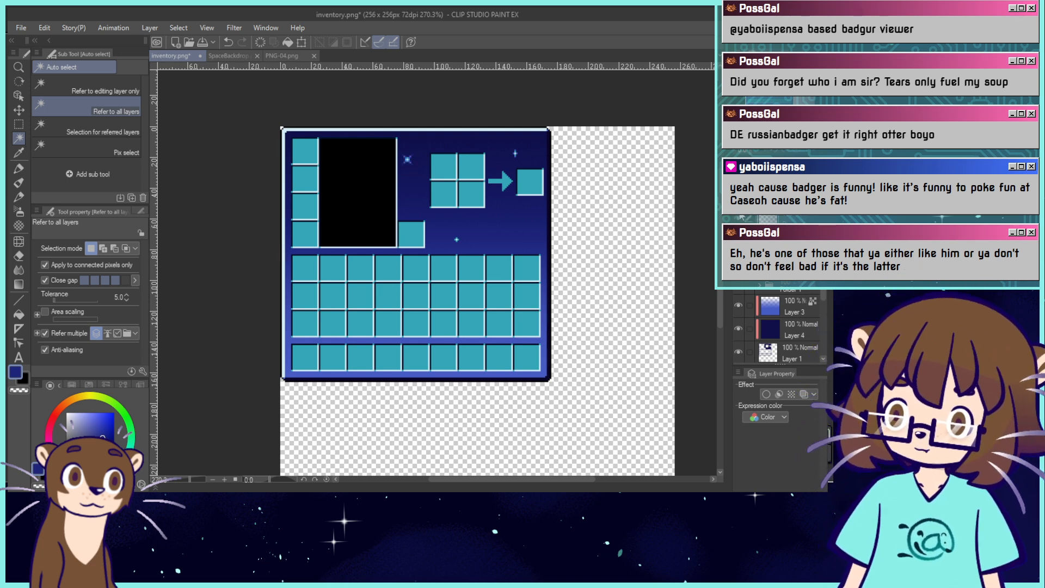
{"action": "left_click", "coordinate": [740, 215]}
{"action": "left_click", "coordinate": [531, 209]}
{"action": "key", "text": "ctrl+z"}
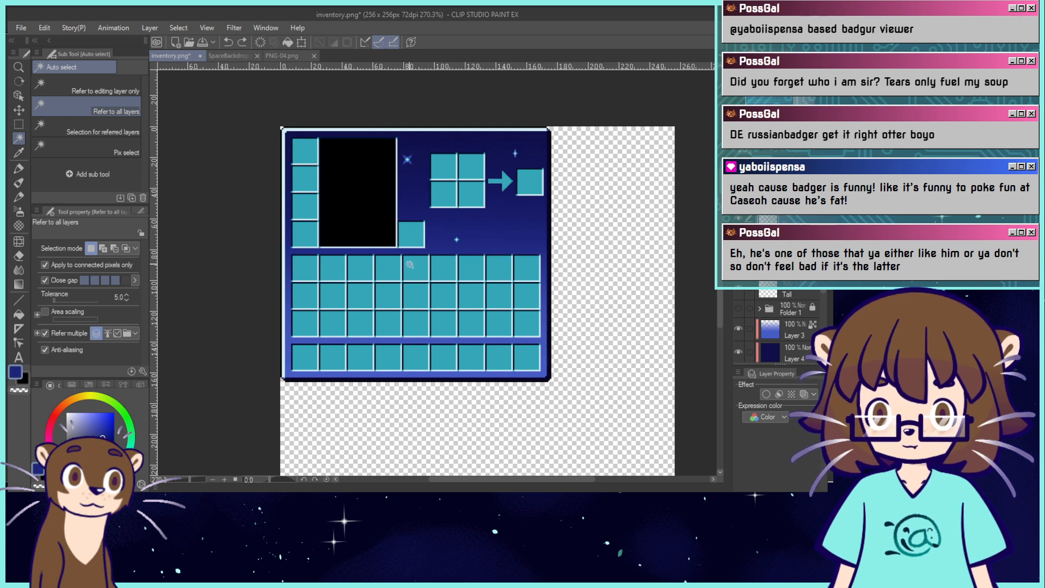
{"action": "key", "text": "k"}
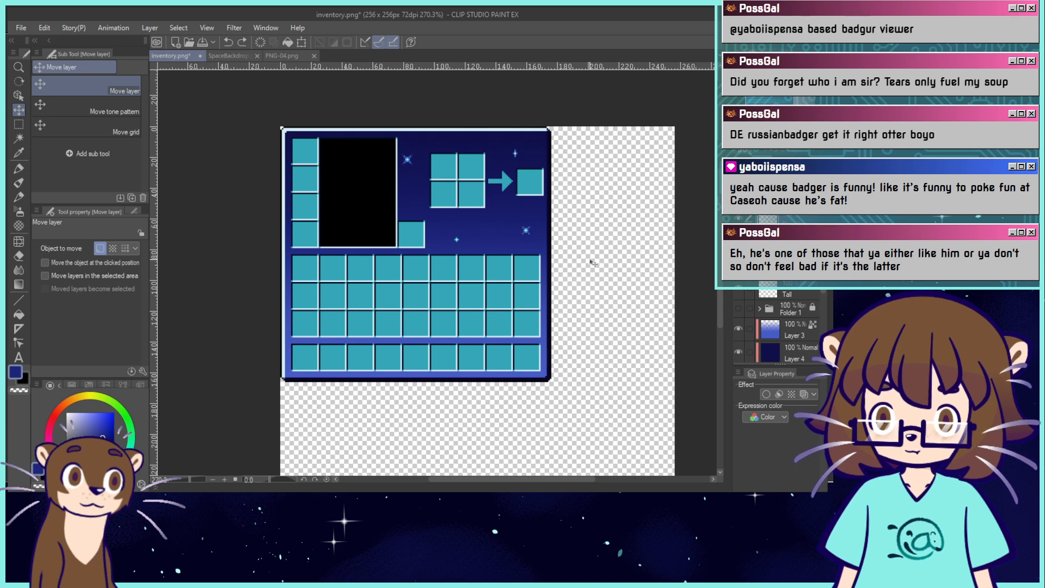
{"action": "left_click_drag", "start_coordinate": [590, 260], "coordinate": [571, 246]}
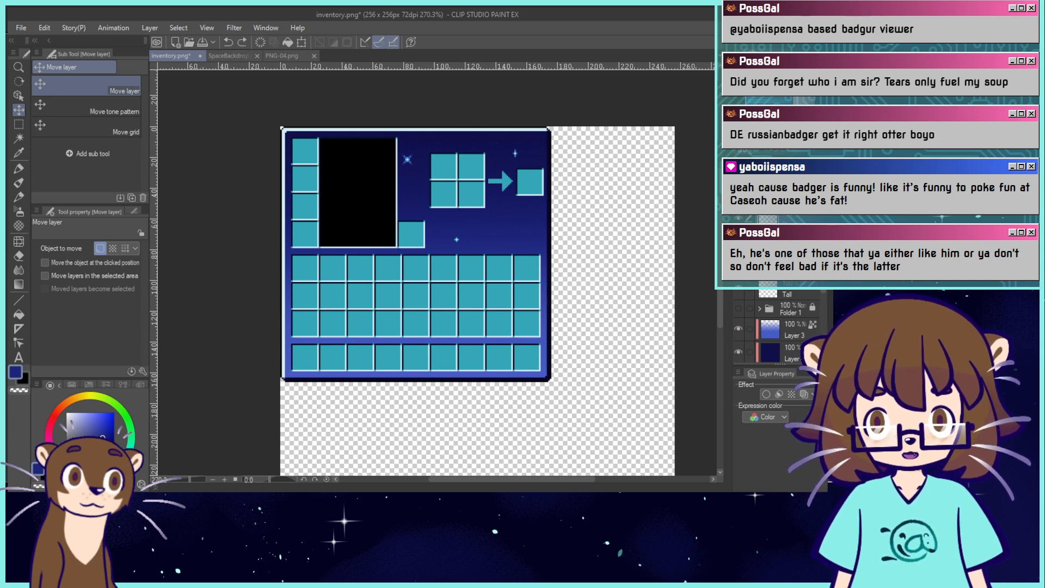
Group the separate star layers, including Smol and Tall, in a folder and move Folder 1 above them.
{"action": "left_click", "coordinate": [765, 188]}
{"action": "left_click", "coordinate": [792, 306], "text": "shift"}
{"action": "left_click_drag", "start_coordinate": [792, 306], "coordinate": [779, 218]}
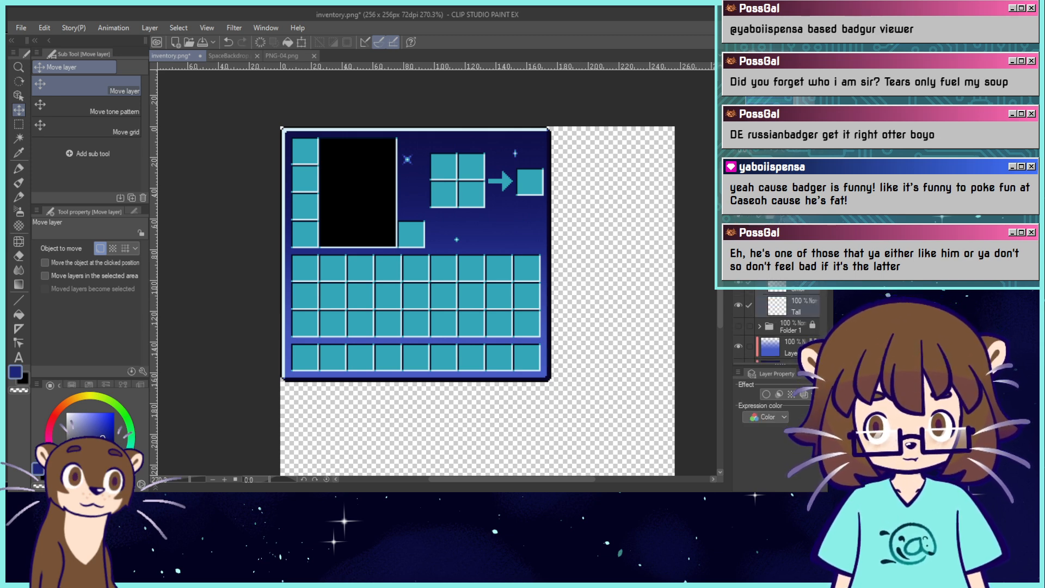
{"action": "scroll", "coordinate": [783, 322], "scroll_direction": "down", "scroll_amount": 1}
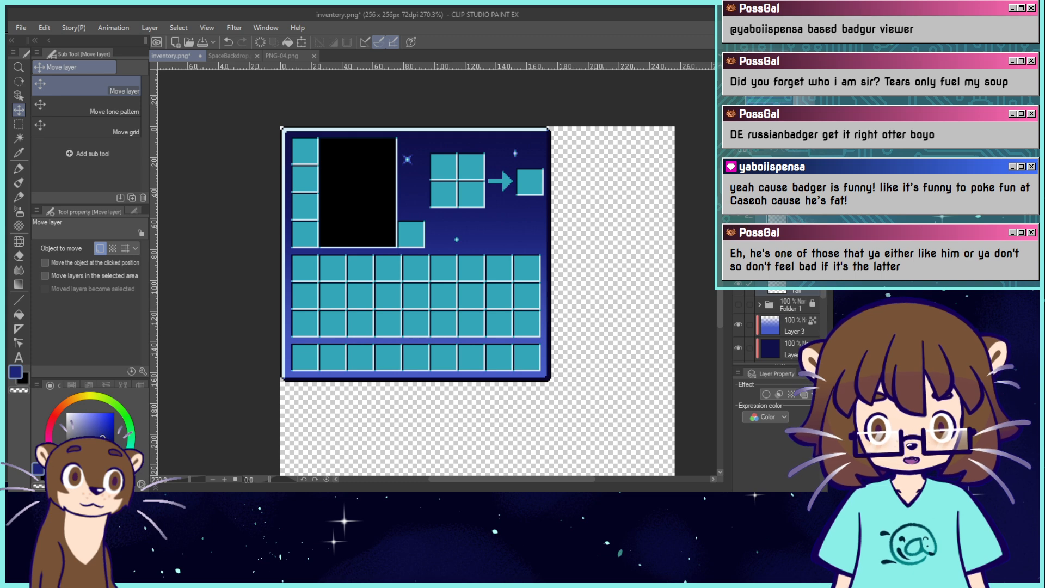
{"action": "scroll", "coordinate": [789, 321], "scroll_direction": "up", "scroll_amount": 1}
{"action": "left_click", "coordinate": [795, 329]}
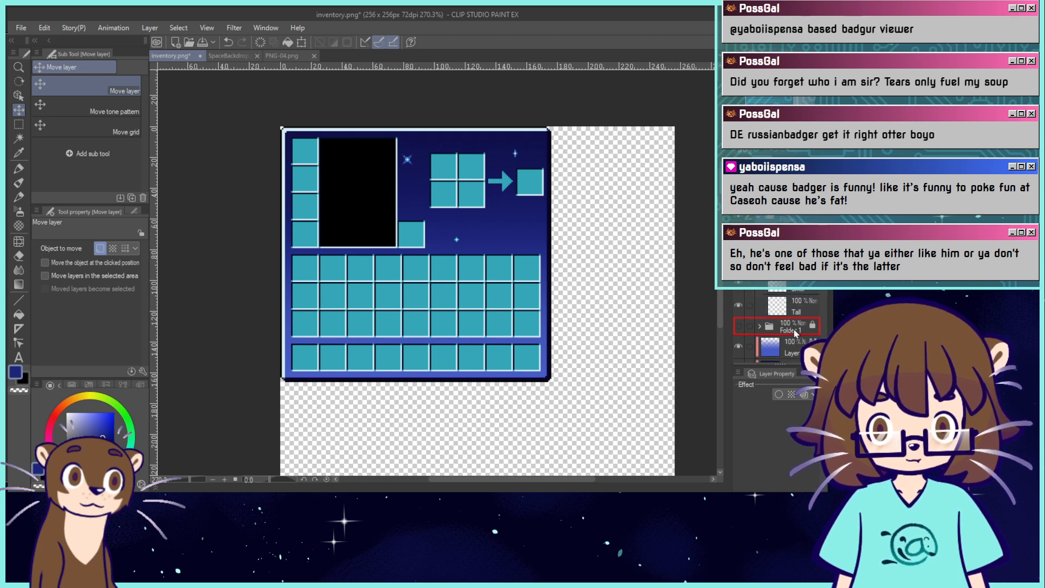
{"action": "left_click_drag", "start_coordinate": [795, 332], "coordinate": [789, 209]}
{"action": "key", "text": "ctrl+z"}
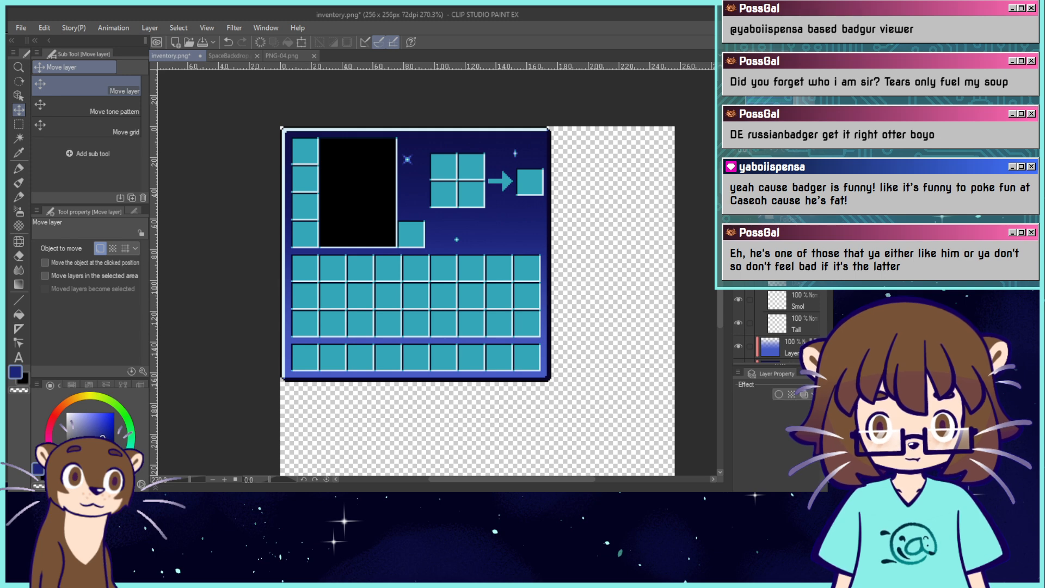
Place a copy of the X-shaped star below the crafting result slot and a copy of the Smol star on the panel's right edge.
{"action": "left_click", "coordinate": [790, 234]}
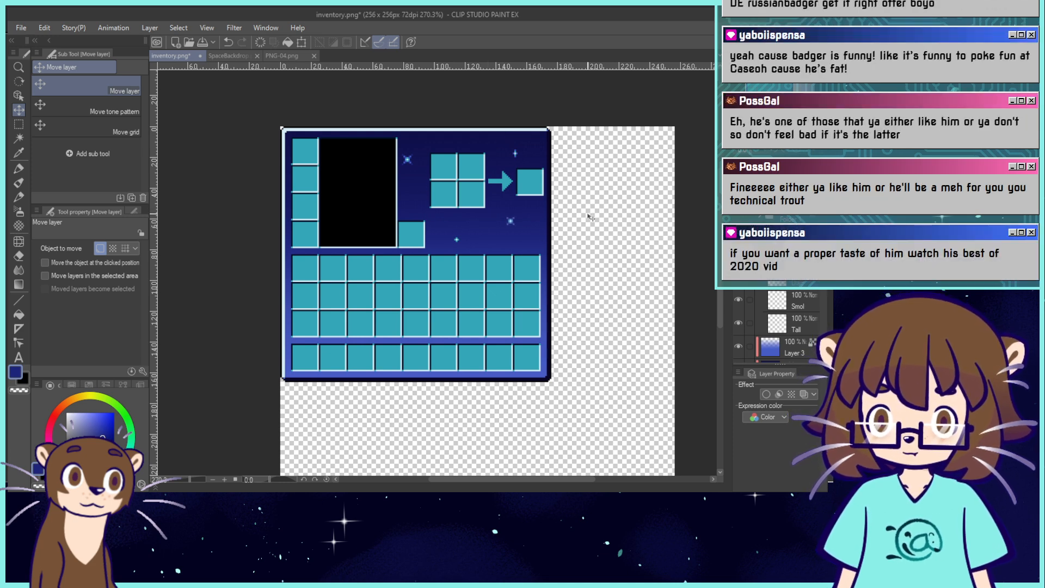
{"action": "left_click", "coordinate": [800, 297]}
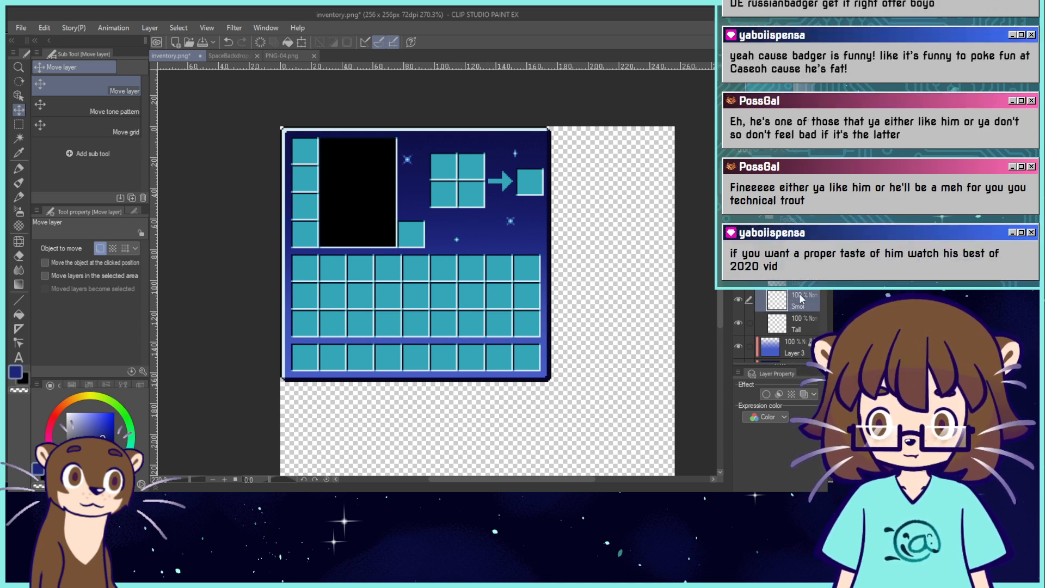
{"action": "key", "text": "ctrl+c"}
{"action": "key", "text": "ctrl+v"}
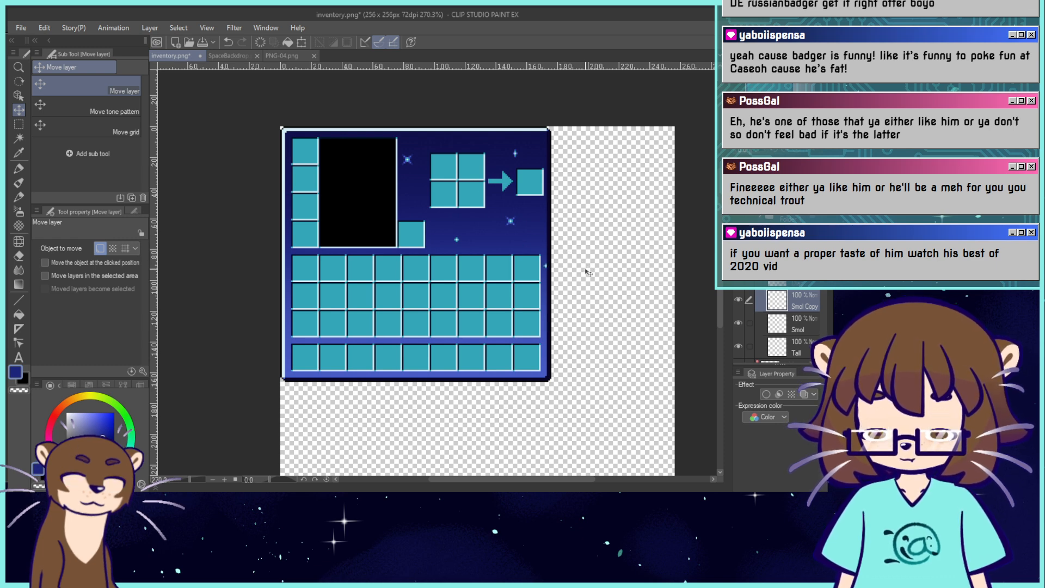
Scatter further Smol star copies above the crafting grid, on the left edge, near the upper X-shaped star, below the armor slots and under the hotbar.
{"action": "key", "text": "ctrl+c"}
{"action": "key", "text": "ctrl+v"}
{"action": "left_click_drag", "start_coordinate": [575, 260], "coordinate": [357, 167]}
{"action": "key", "text": "ctrl+c"}
{"action": "key", "text": "ctrl+v"}
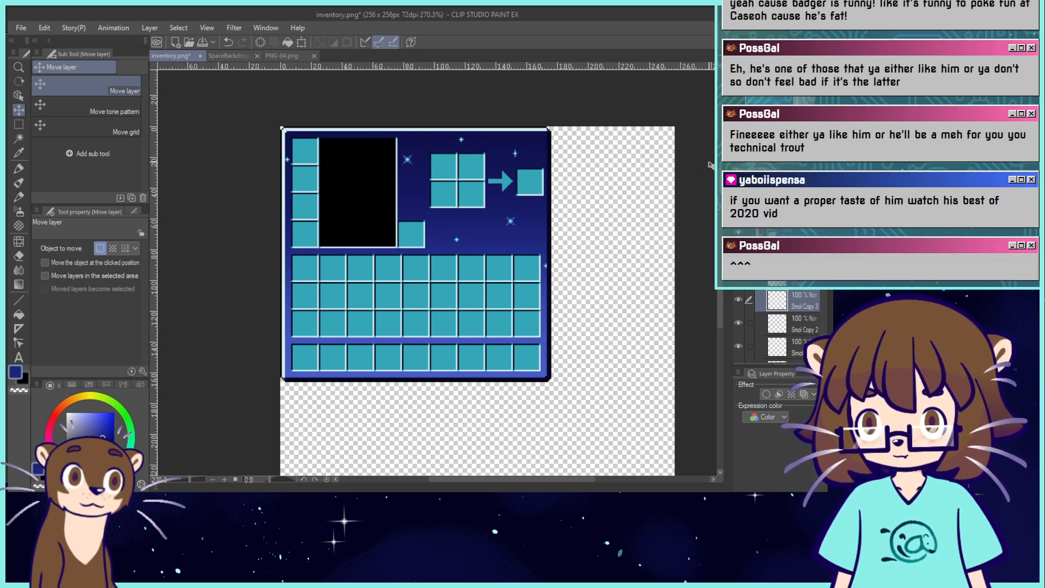
{"action": "key", "text": "ctrl+c"}
{"action": "key", "text": "ctrl+v"}
{"action": "left_click_drag", "start_coordinate": [431, 306], "coordinate": [462, 338]}
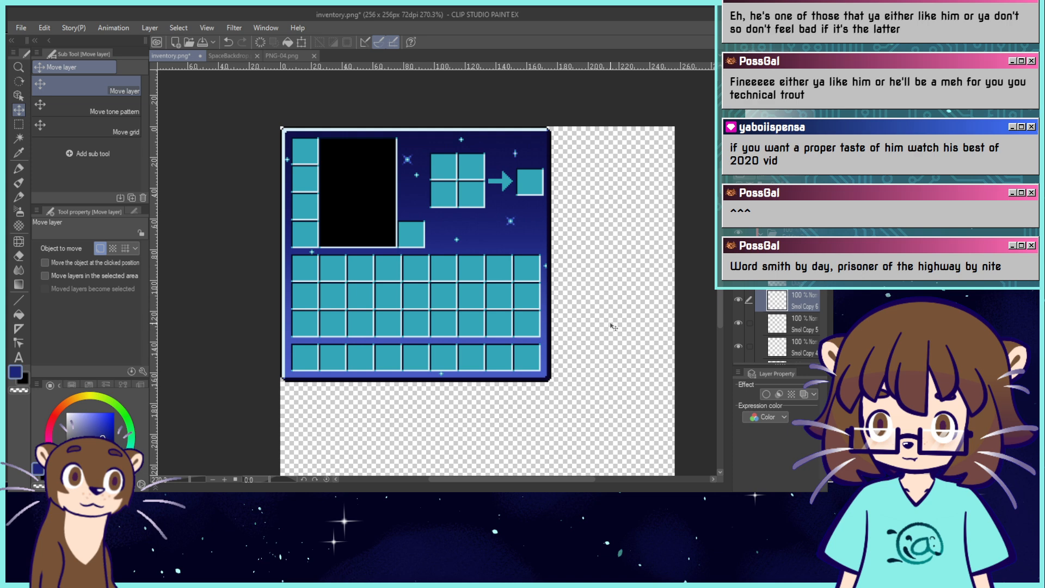
Duplicate the Tall star layer and place the copy just below the upper X-shaped star beside the black character area.
{"action": "left_click", "coordinate": [808, 347]}
{"action": "left_click", "coordinate": [807, 284]}
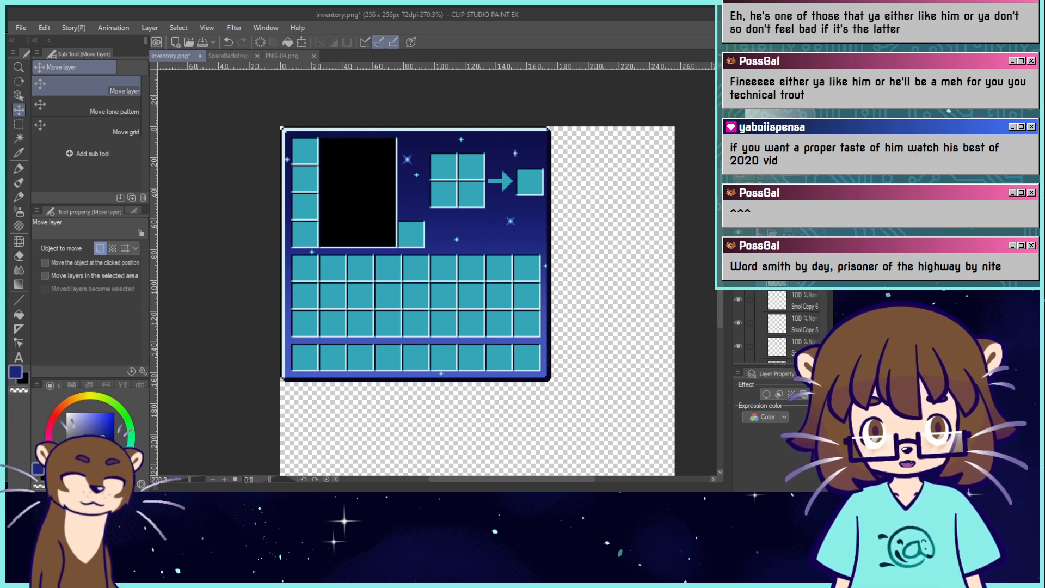
{"action": "scroll", "coordinate": [798, 305], "scroll_direction": "down", "scroll_amount": 3}
{"action": "left_click", "coordinate": [798, 301]}
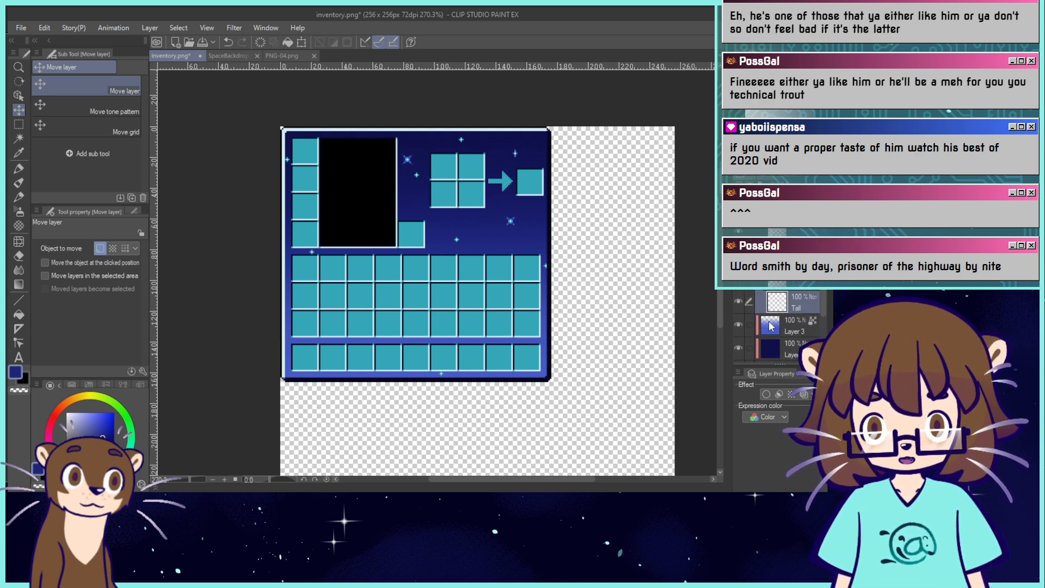
{"action": "key", "text": "ctrl+c"}
{"action": "key", "text": "ctrl+v"}
{"action": "left_click_drag", "start_coordinate": [568, 203], "coordinate": [462, 234]}
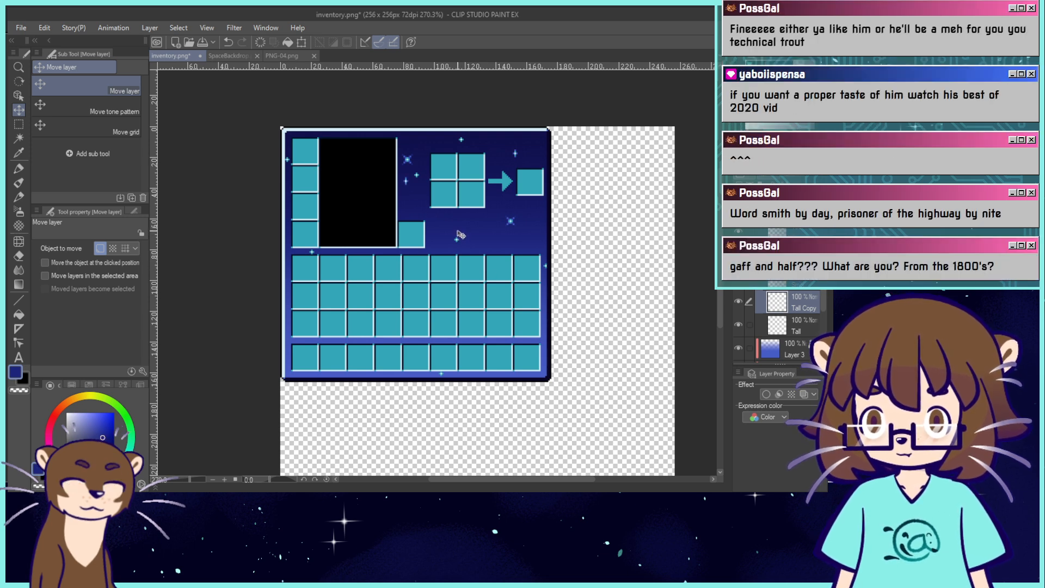
Place more Tall star copies on the panel's left edge, beside the offhand slot and in the gap above the hotbar.
{"action": "key", "text": "ctrl+v"}
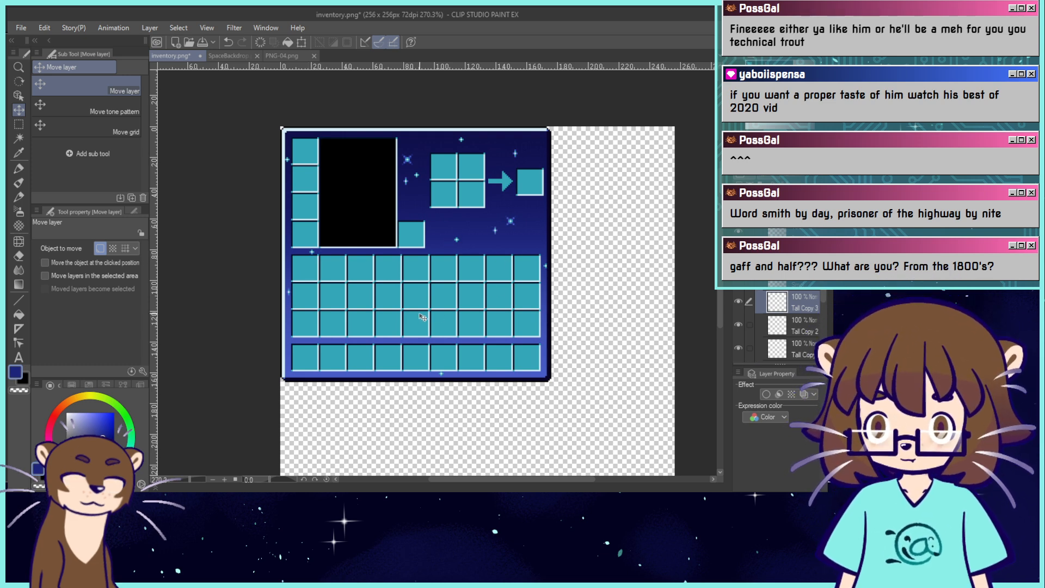
{"action": "left_click_drag", "start_coordinate": [390, 333], "coordinate": [368, 330]}
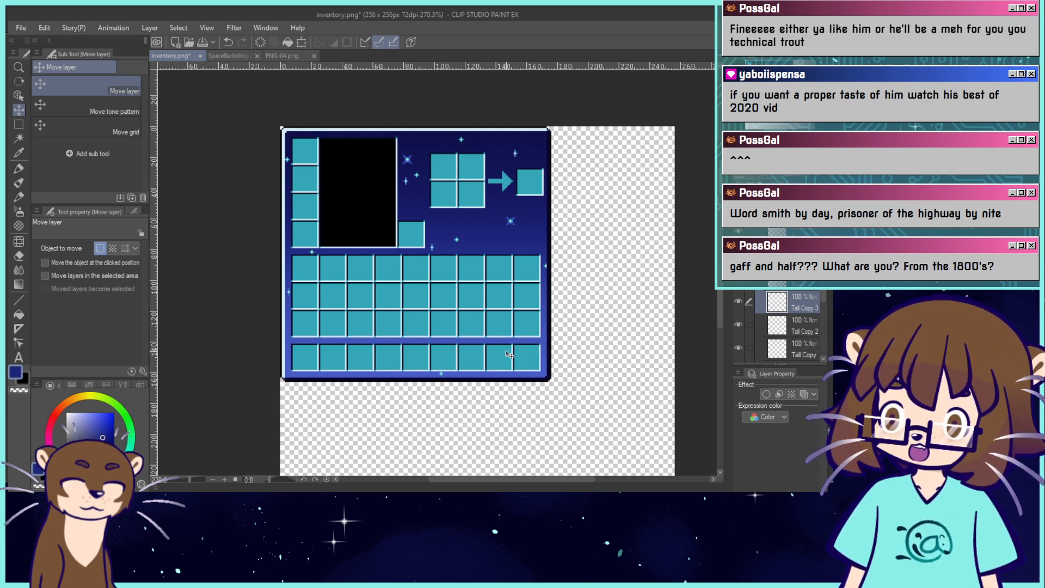
{"action": "key", "text": "ctrl+v"}
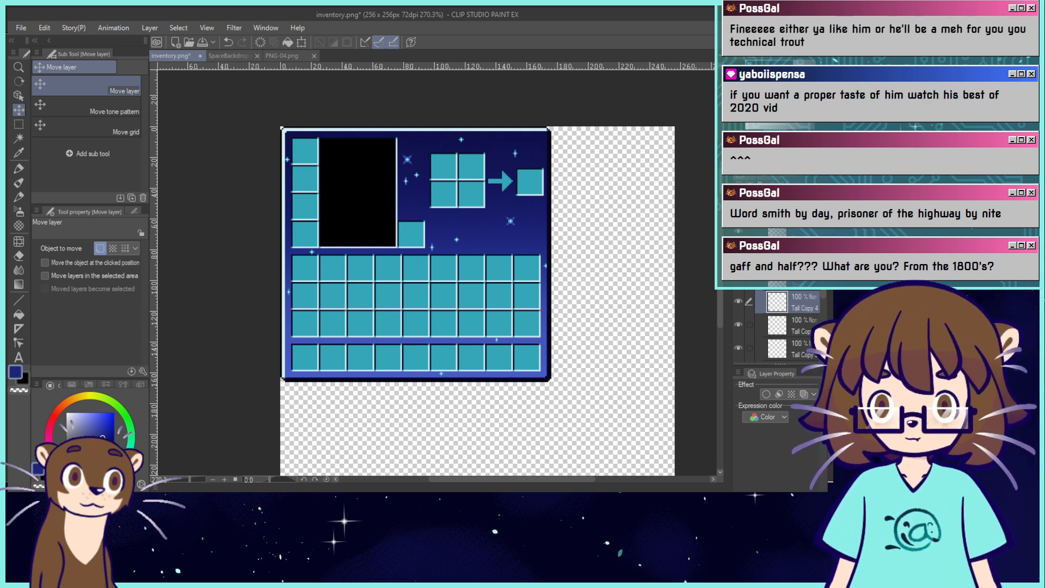
{"action": "key", "text": "ctrl+plus"}
{"action": "key", "text": "ctrl+plus"}
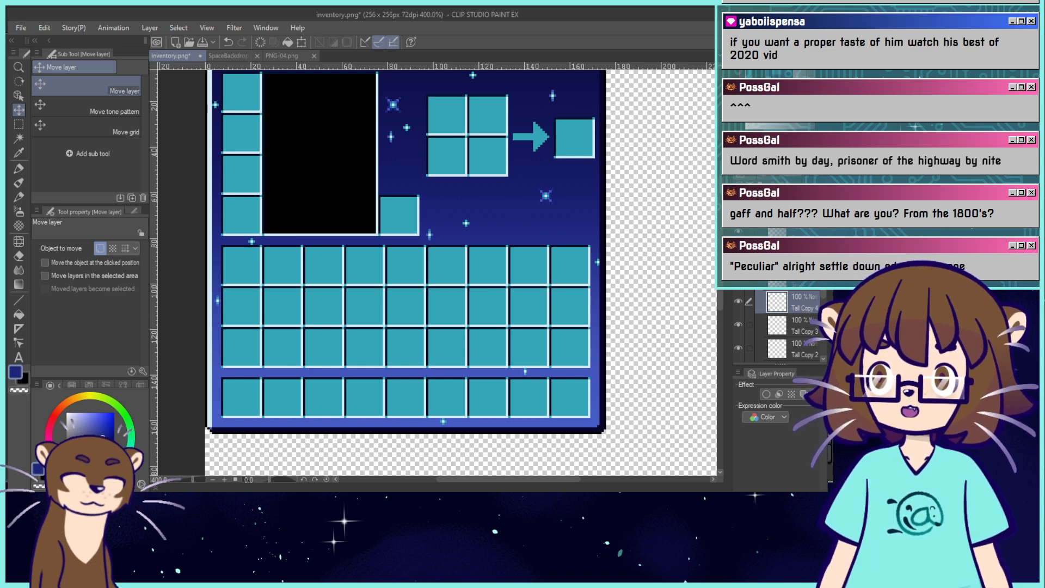
Move Layer 9 into the group holding the star layers and turn off its clipping to the layer below.
{"action": "left_click_drag", "start_coordinate": [409, 245], "coordinate": [445, 268]}
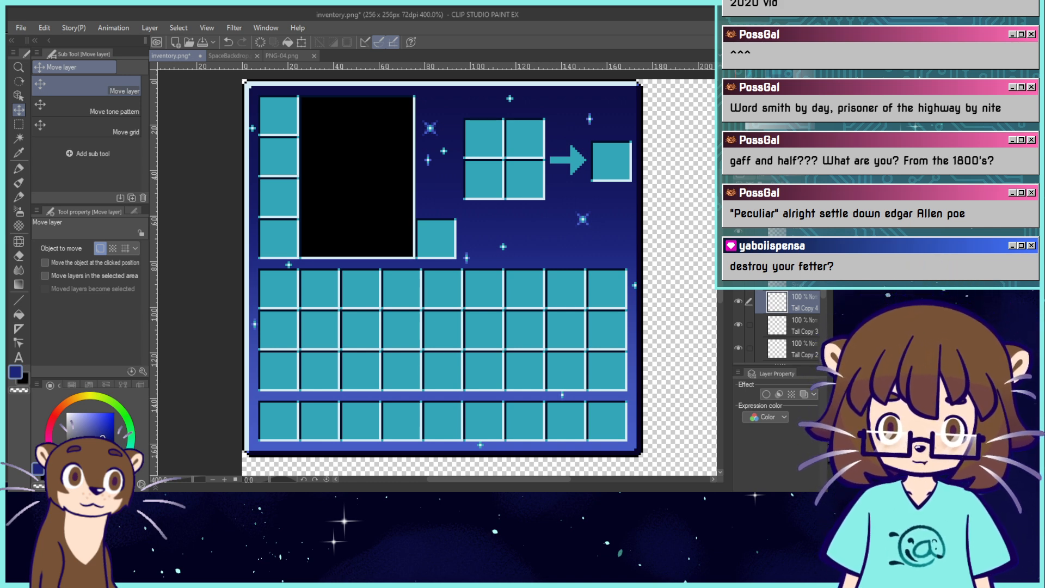
{"action": "key", "text": "ctrl+alt+0"}
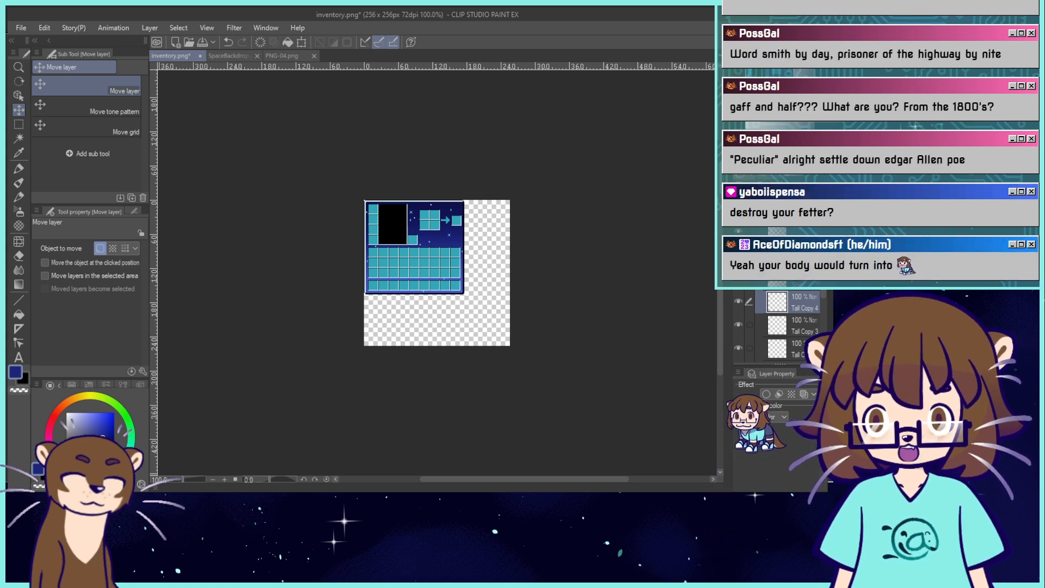
{"action": "scroll", "coordinate": [783, 272], "scroll_direction": "up", "scroll_amount": 5}
{"action": "scroll", "coordinate": [783, 326], "scroll_direction": "up", "scroll_amount": 1}
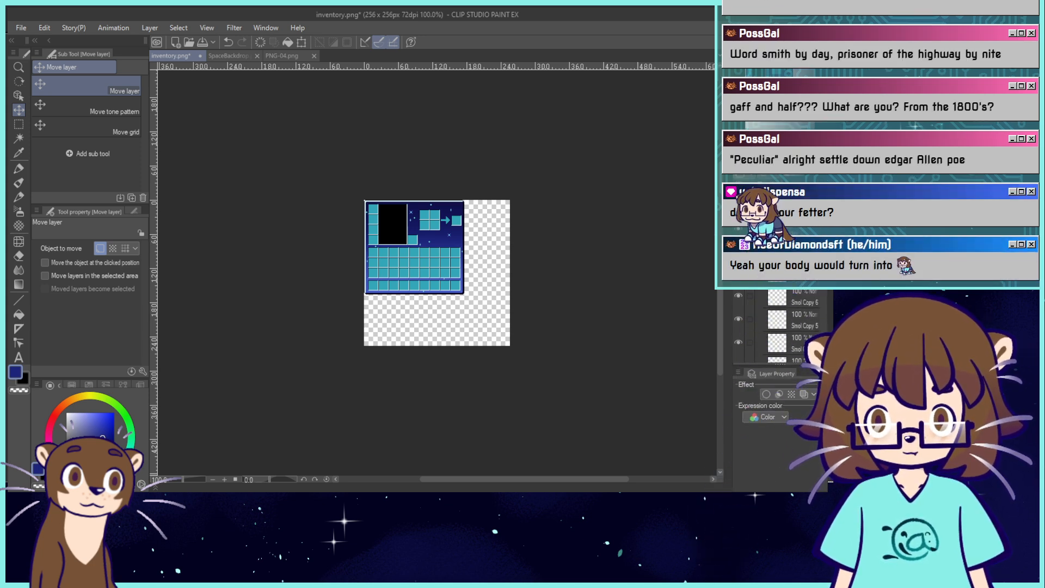
{"action": "key", "text": "ctrl+plus"}
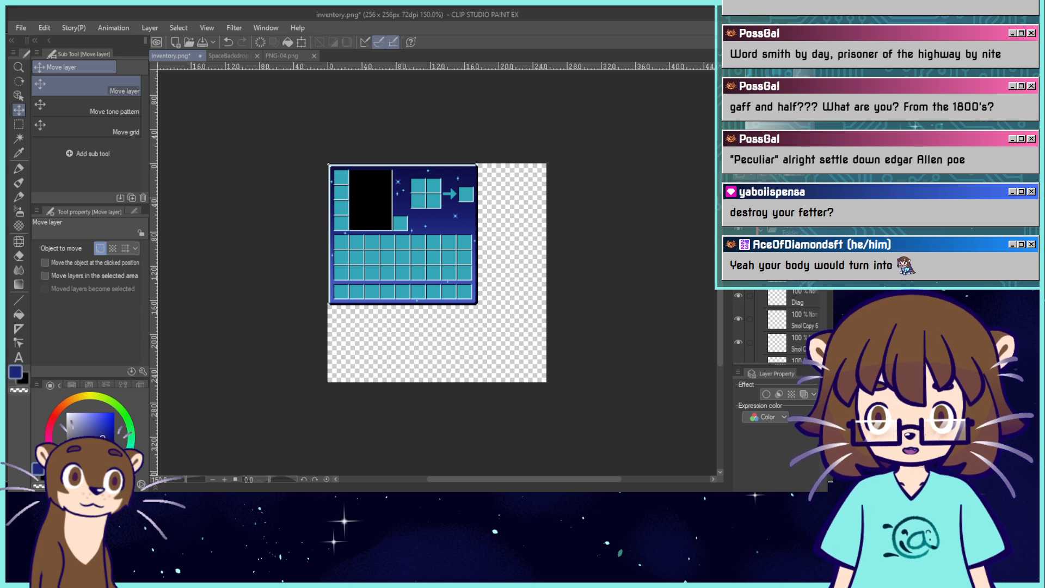
{"action": "scroll", "coordinate": [825, 308], "scroll_direction": "down", "scroll_amount": 5}
{"action": "scroll", "coordinate": [824, 308], "scroll_direction": "down", "scroll_amount": 2}
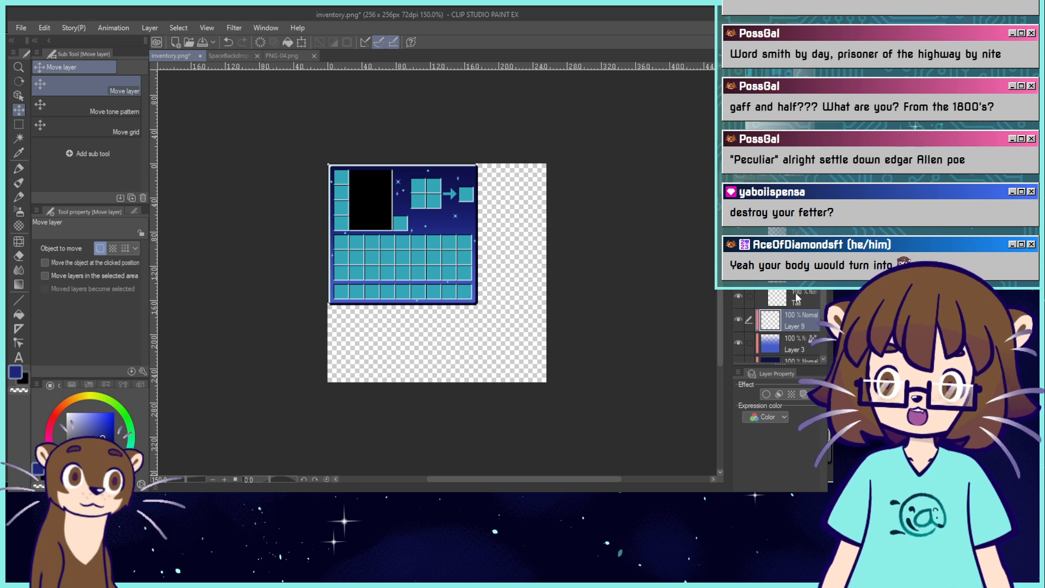
{"action": "left_click_drag", "start_coordinate": [790, 320], "coordinate": [794, 307]}
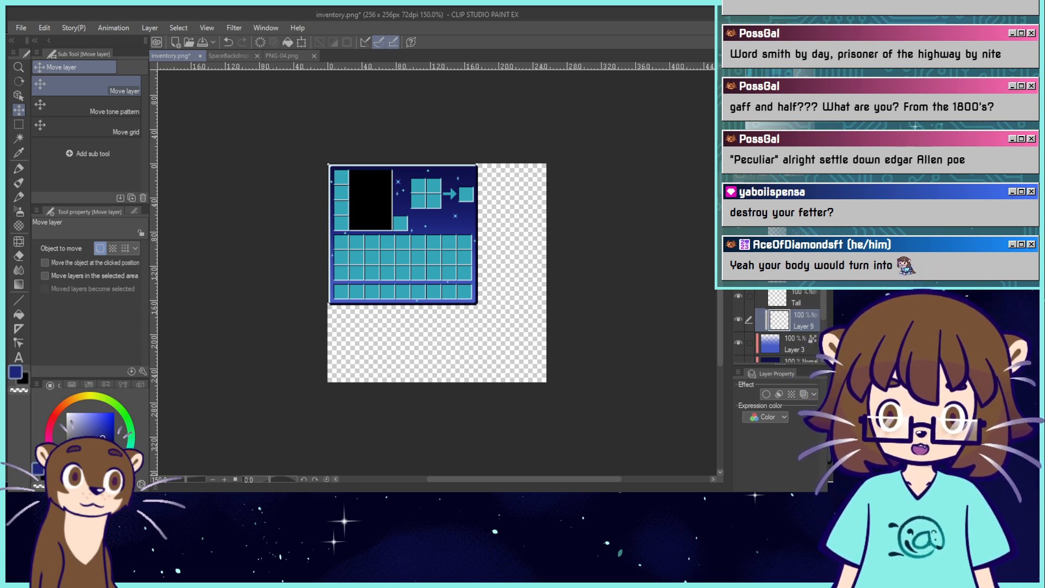
{"action": "left_click", "coordinate": [741, 188]}
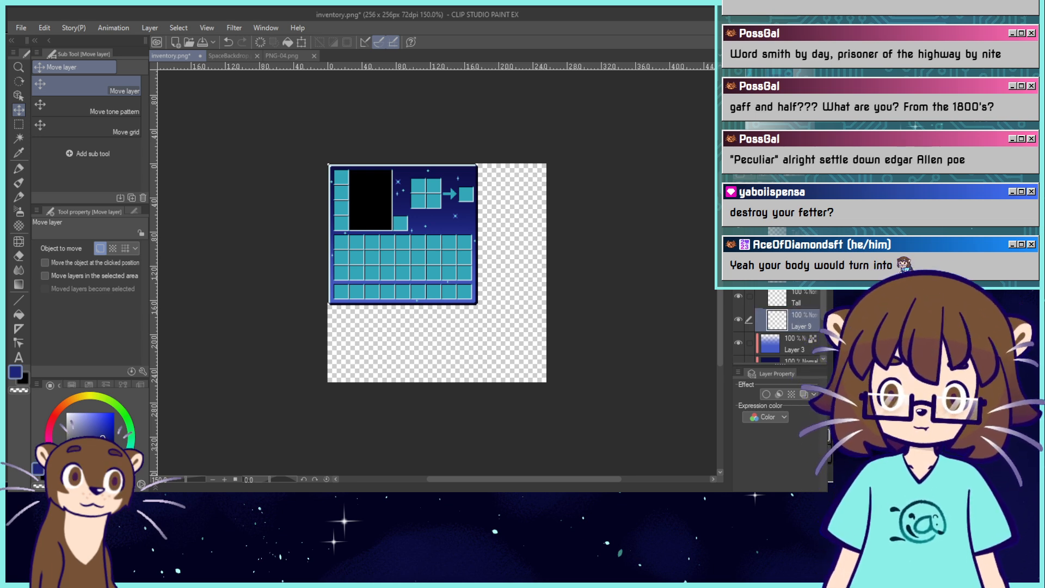
{"action": "key", "text": "ctrl+plus"}
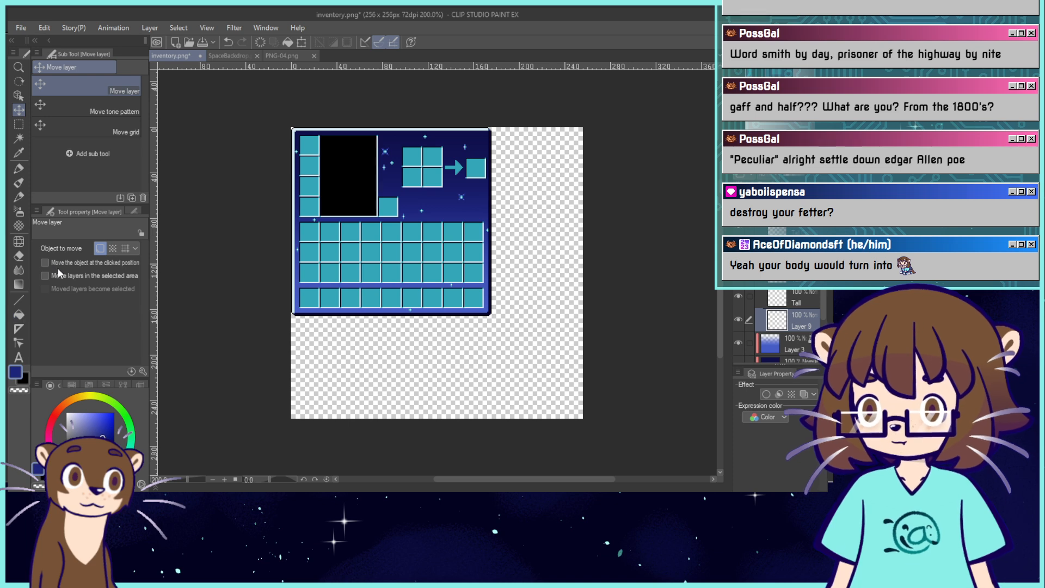
Switch to the Spray airbrush with Layer 9 as the active layer.
{"action": "left_click", "coordinate": [18, 210]}
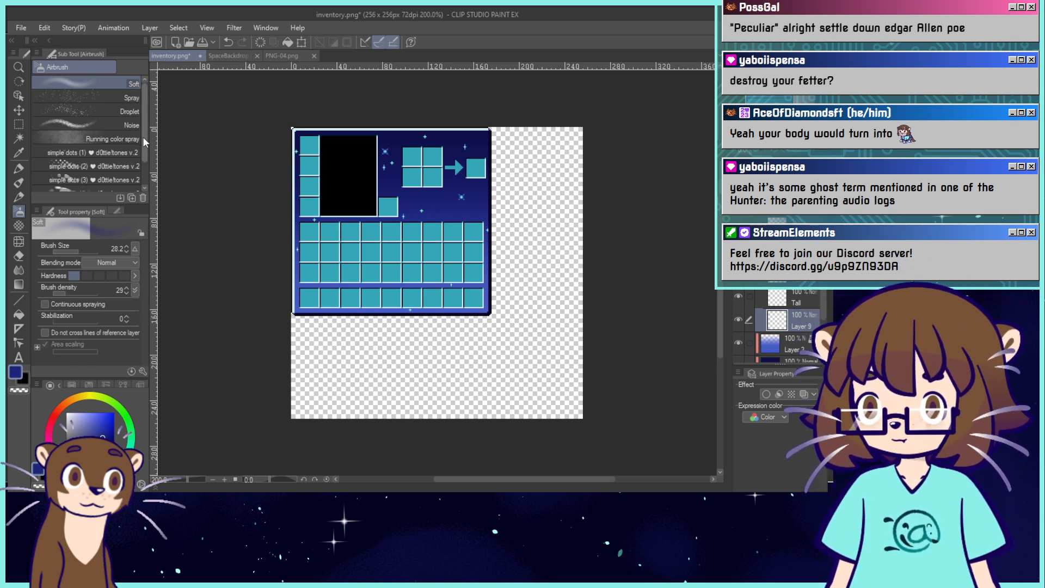
{"action": "mouse_move", "coordinate": [144, 136]}
{"action": "left_mouse_down"}
{"action": "mouse_move", "coordinate": [142, 166]}
{"action": "mouse_move", "coordinate": [151, 140]}
{"action": "mouse_move", "coordinate": [143, 104]}
{"action": "left_mouse_up"}
{"action": "left_click", "coordinate": [131, 97]}
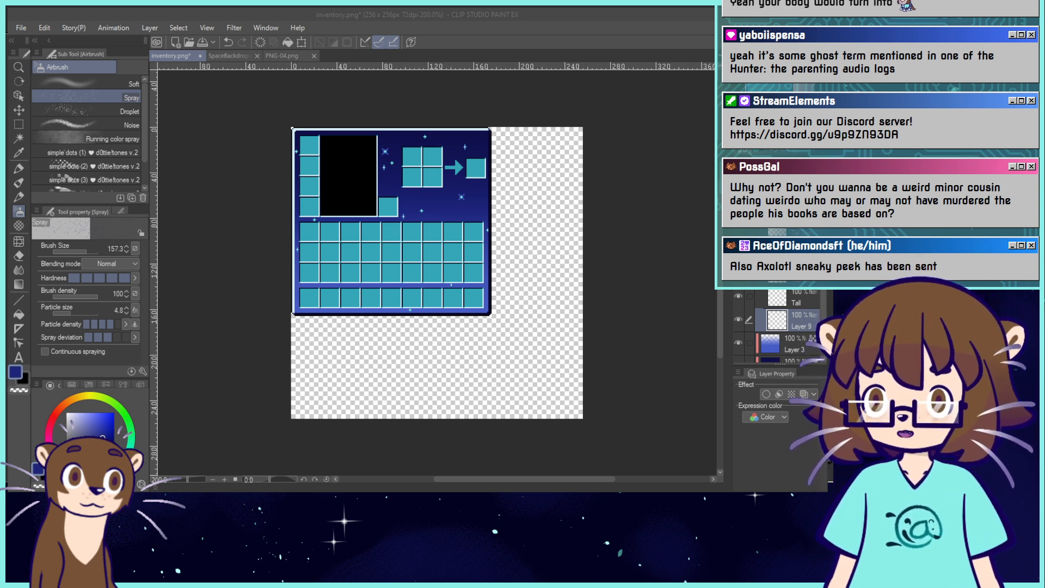
{"action": "scroll", "coordinate": [504, 254], "scroll_direction": "up", "scroll_amount": 3}
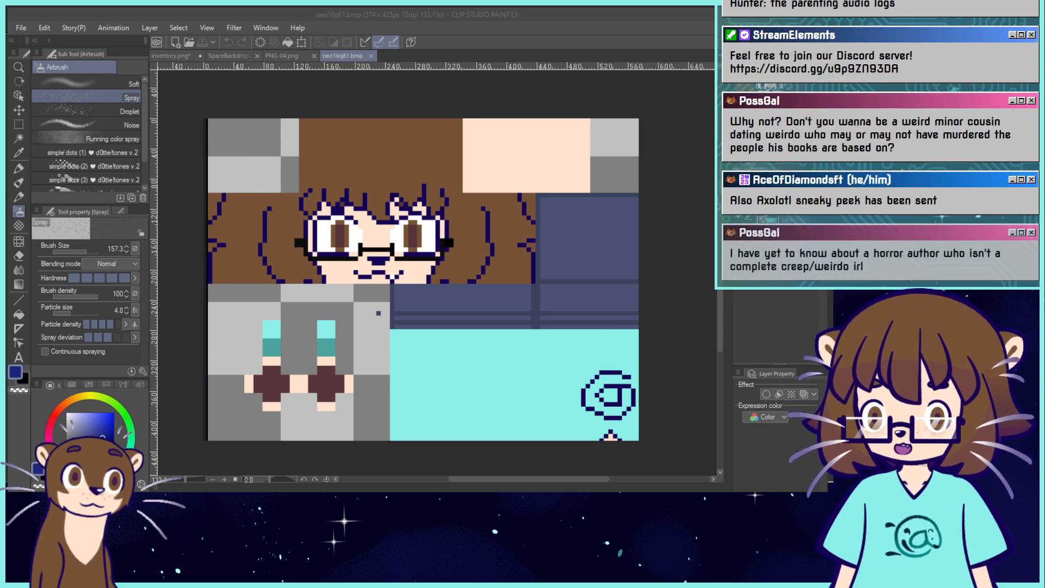
With the Turnip pix pen at size 17.1, circle the paired hand pixels in oeo16q81.bmp and draw three arrows pointing at them.
{"action": "left_click", "coordinate": [18, 168]}
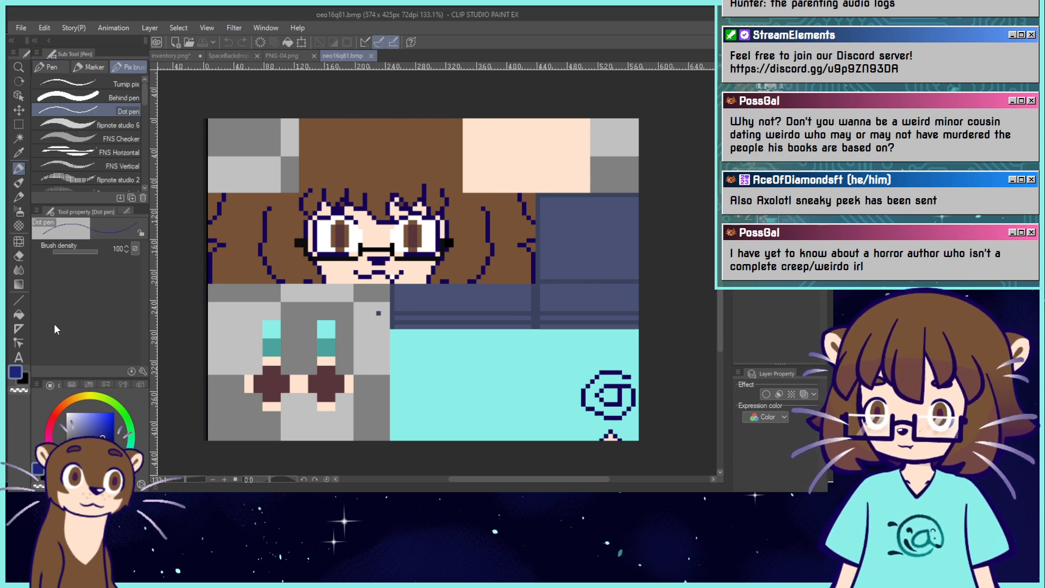
{"action": "left_click", "coordinate": [68, 83]}
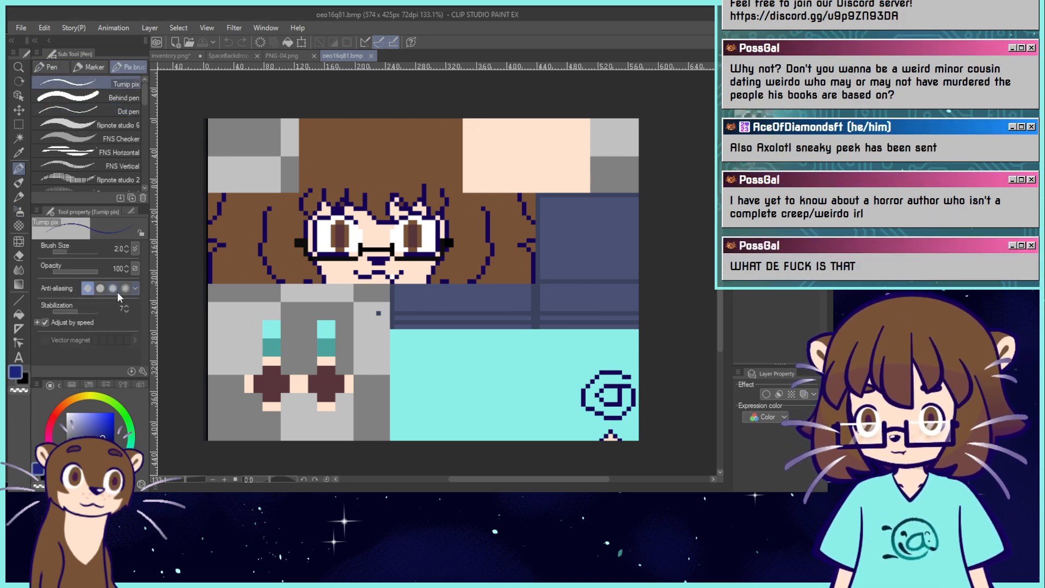
{"action": "left_click", "coordinate": [75, 252]}
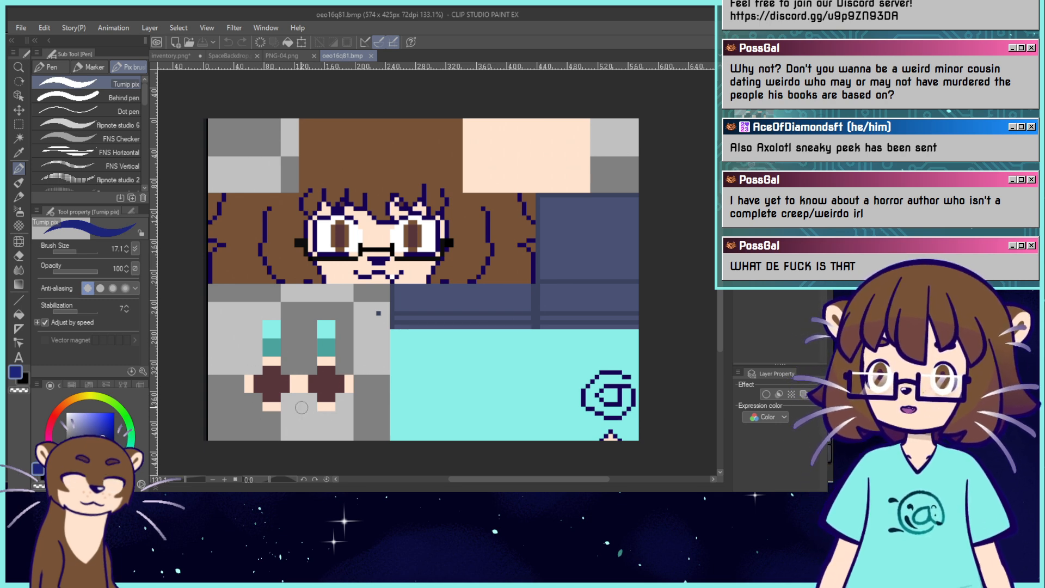
{"action": "mouse_move", "coordinate": [302, 428]}
{"action": "left_mouse_down"}
{"action": "mouse_move", "coordinate": [250, 416]}
{"action": "mouse_move", "coordinate": [258, 340]}
{"action": "mouse_move", "coordinate": [346, 337]}
{"action": "mouse_move", "coordinate": [344, 411]}
{"action": "mouse_move", "coordinate": [288, 430]}
{"action": "left_mouse_up"}
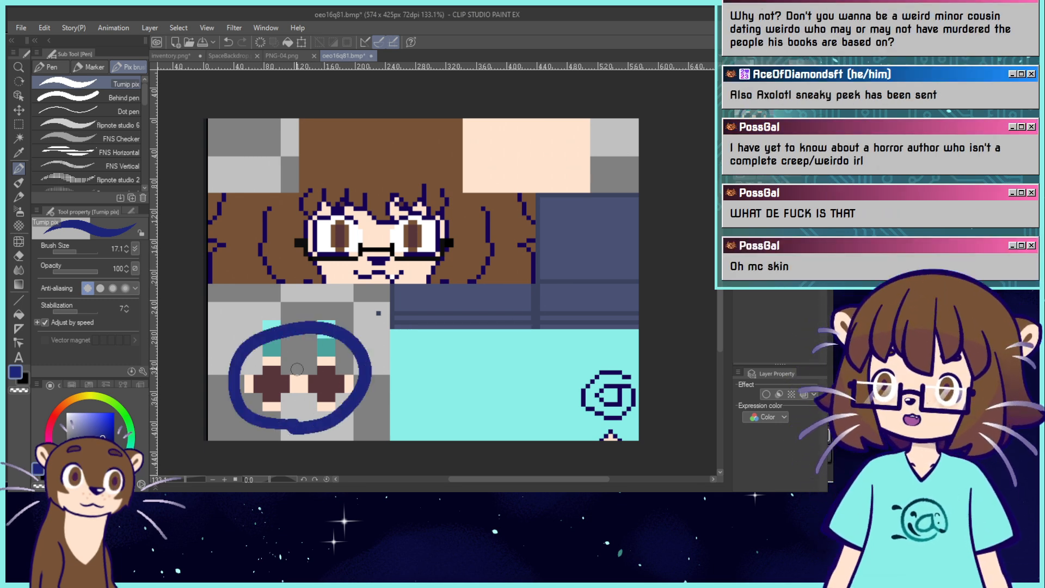
{"action": "mouse_move", "coordinate": [414, 239]}
{"action": "left_mouse_down"}
{"action": "mouse_move", "coordinate": [354, 320]}
{"action": "mouse_move", "coordinate": [384, 316]}
{"action": "left_mouse_up"}
{"action": "mouse_move", "coordinate": [525, 361]}
{"action": "left_mouse_down"}
{"action": "mouse_move", "coordinate": [403, 370]}
{"action": "mouse_move", "coordinate": [438, 406]}
{"action": "left_mouse_up"}
{"action": "left_click_drag", "start_coordinate": [215, 216], "coordinate": [268, 315]}
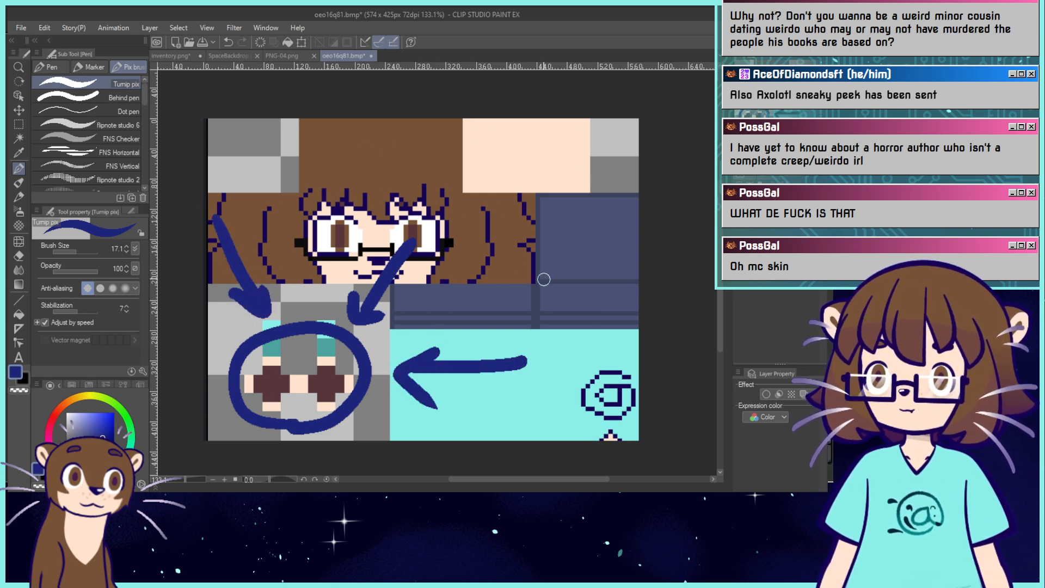
Undo the circle and all arrow strokes on the skin image.
{"action": "key", "text": "ctrl+z"}
{"action": "key", "text": "ctrl+z"}
{"action": "key", "text": "ctrl+z"}
{"action": "key", "text": "ctrl+z"}
{"action": "key", "text": "ctrl+z"}
{"action": "key", "text": "ctrl+z"}
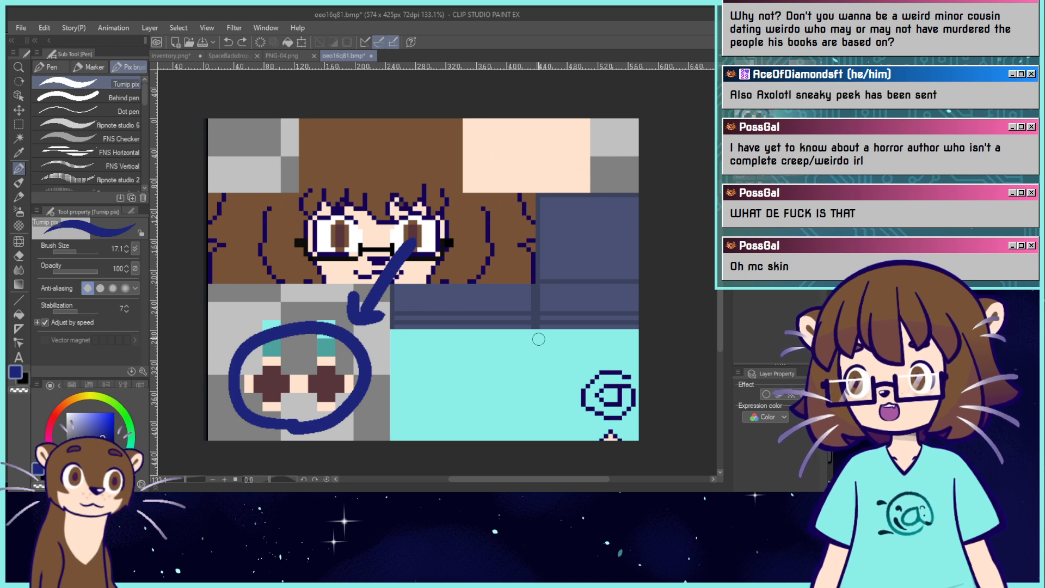
{"action": "key", "text": "ctrl+z"}
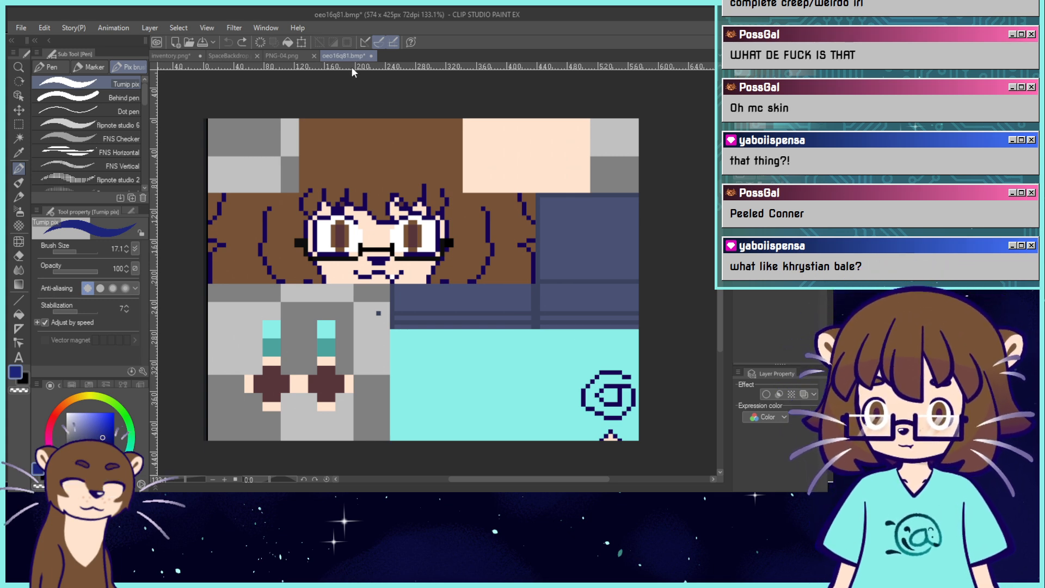
Compare the character artwork in PNG-04.png with the pixel skin in oeo16q81.bmp, glance at SpaceBackdrop.png, and return to inventory.png.
{"action": "left_click", "coordinate": [288, 54]}
{"action": "left_click", "coordinate": [223, 55]}
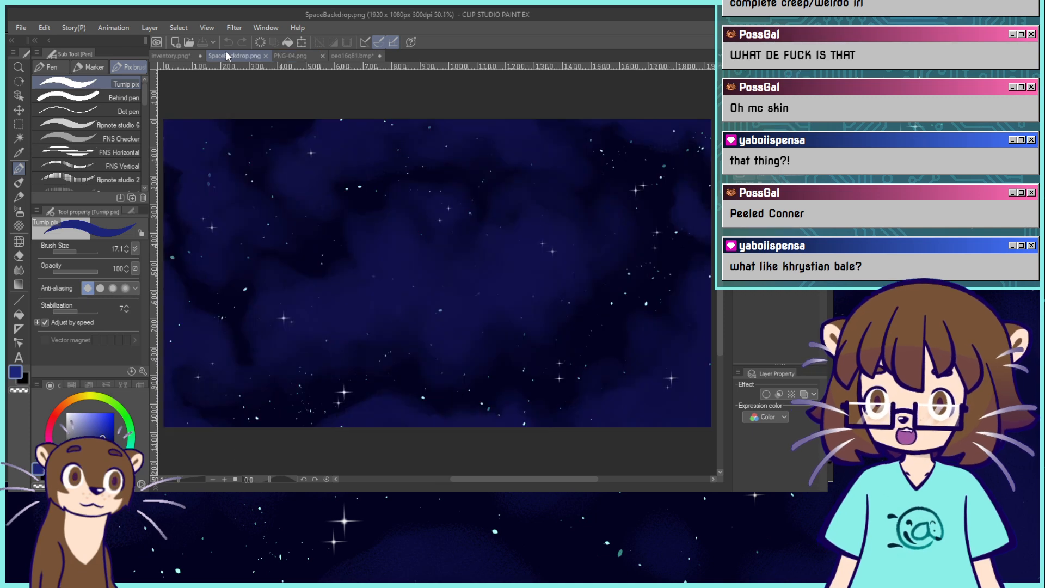
{"action": "left_click", "coordinate": [297, 54]}
{"action": "left_click", "coordinate": [340, 55]}
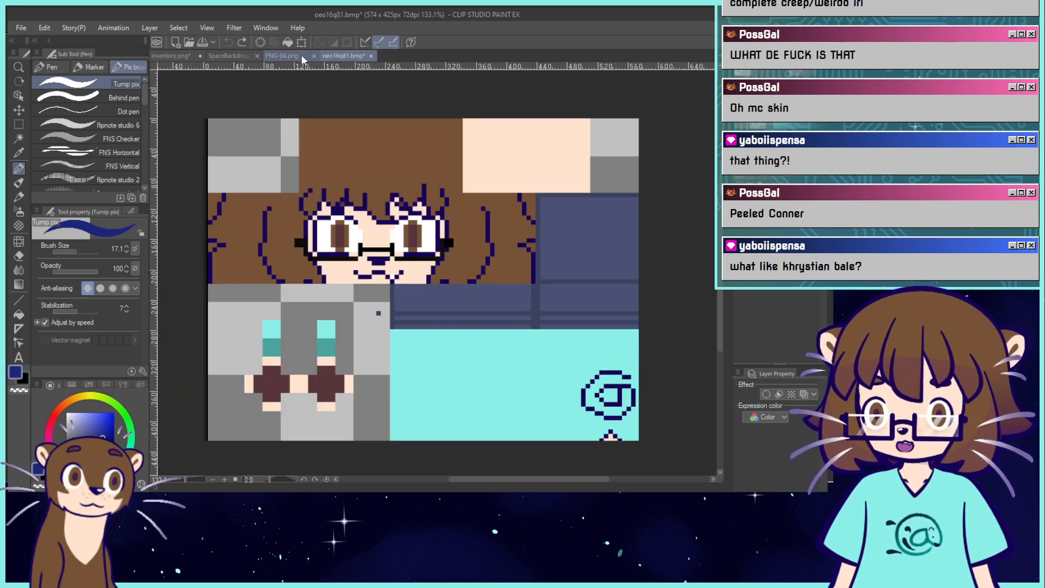
{"action": "left_click", "coordinate": [295, 55]}
{"action": "left_click", "coordinate": [343, 56]}
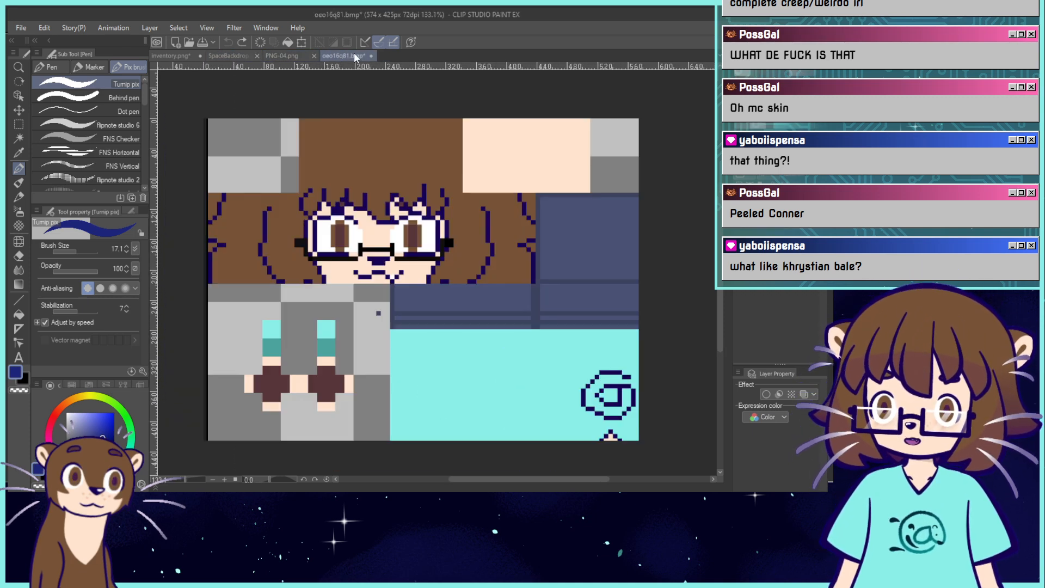
{"action": "left_click", "coordinate": [292, 56]}
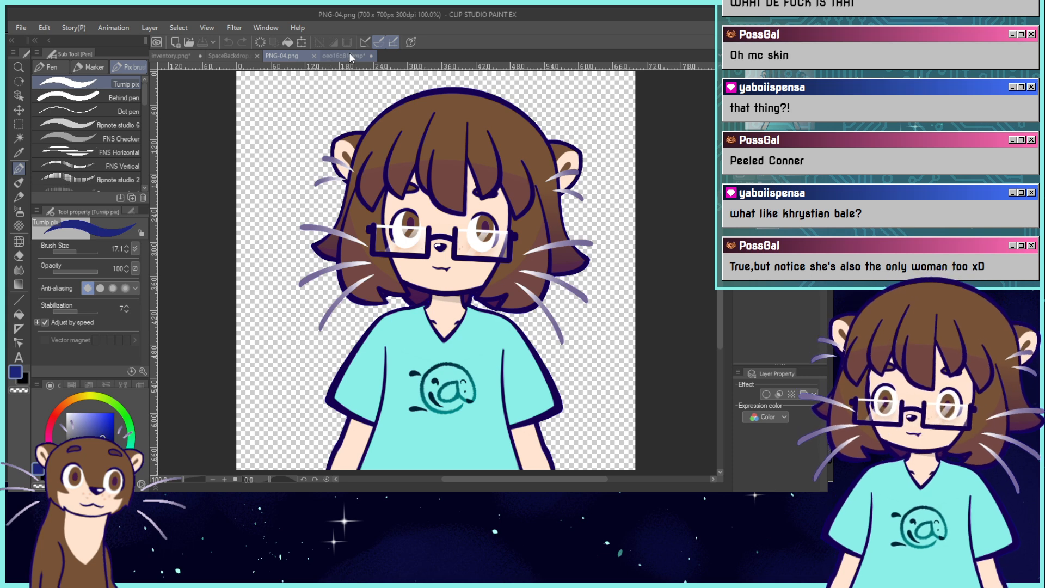
{"action": "left_click", "coordinate": [330, 56]}
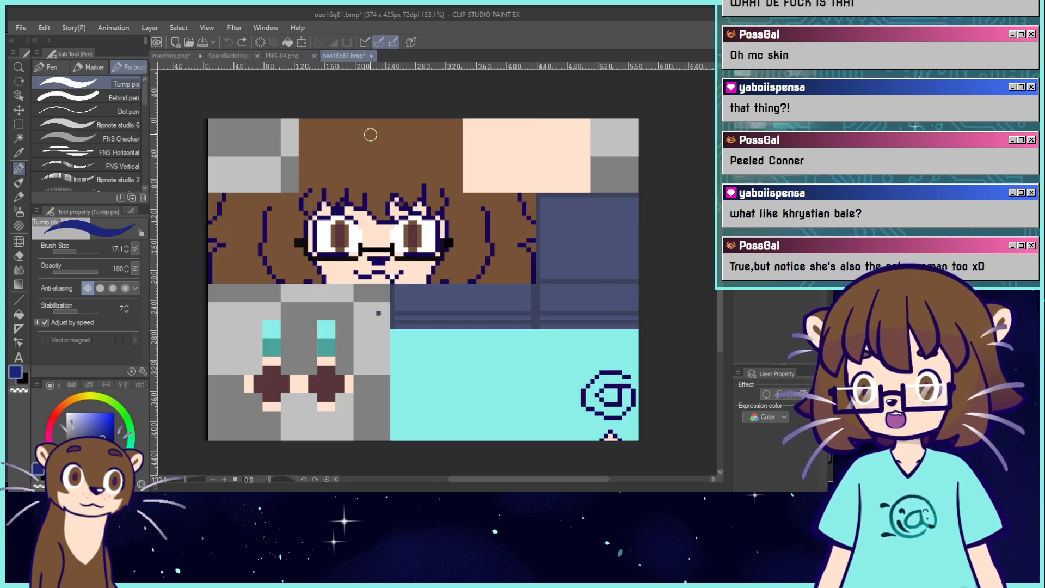
{"action": "left_click", "coordinate": [182, 57]}
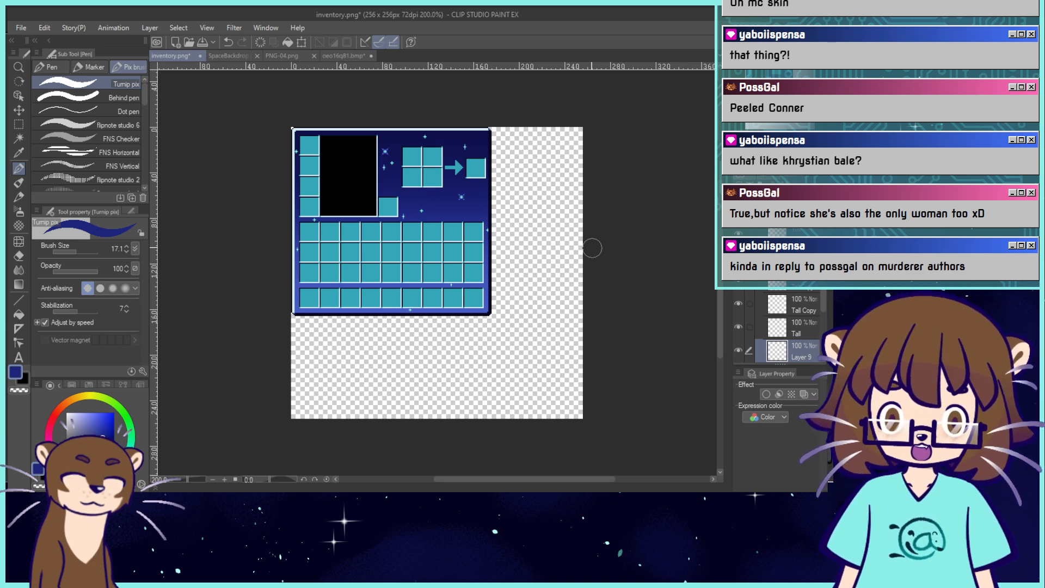
Try scaling the gradient on Layer 4 to 50% height with the top left as the center of rotation.
{"action": "scroll", "coordinate": [825, 329], "scroll_direction": "down", "scroll_amount": 3}
{"action": "scroll", "coordinate": [825, 328], "scroll_direction": "up", "scroll_amount": 1}
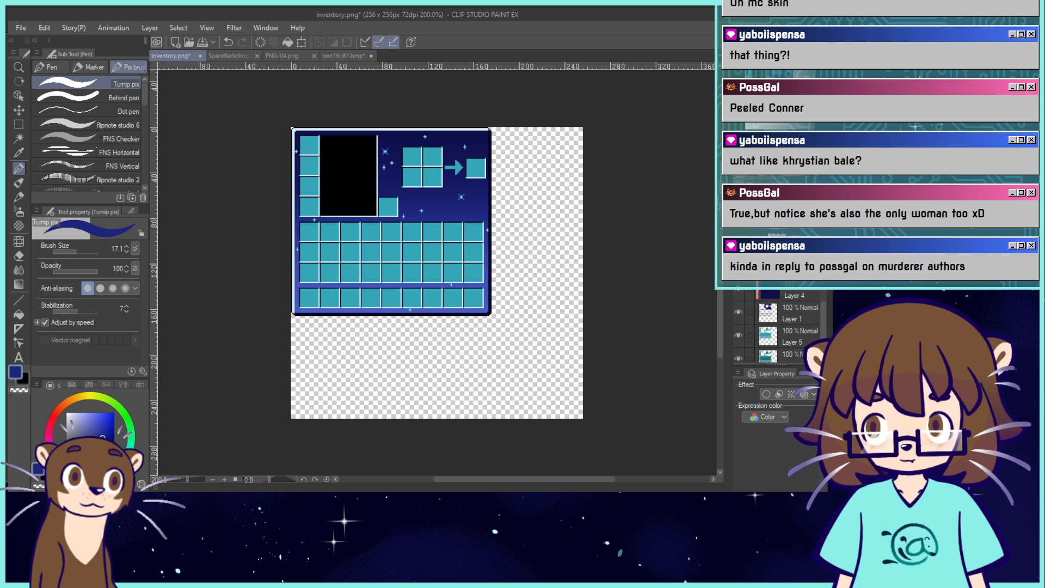
{"action": "scroll", "coordinate": [794, 327], "scroll_direction": "down", "scroll_amount": 1}
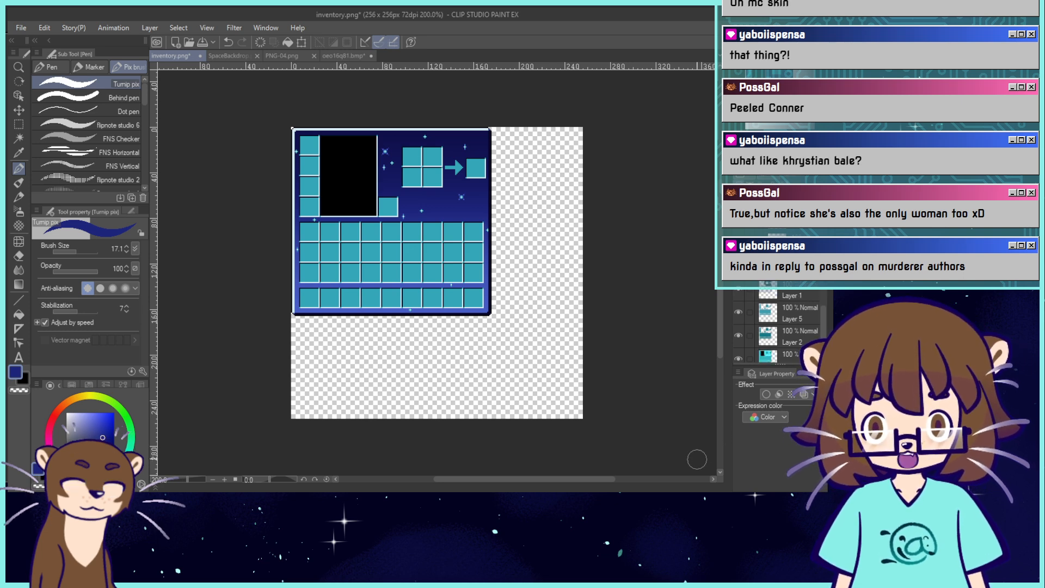
{"action": "left_click", "coordinate": [302, 42]}
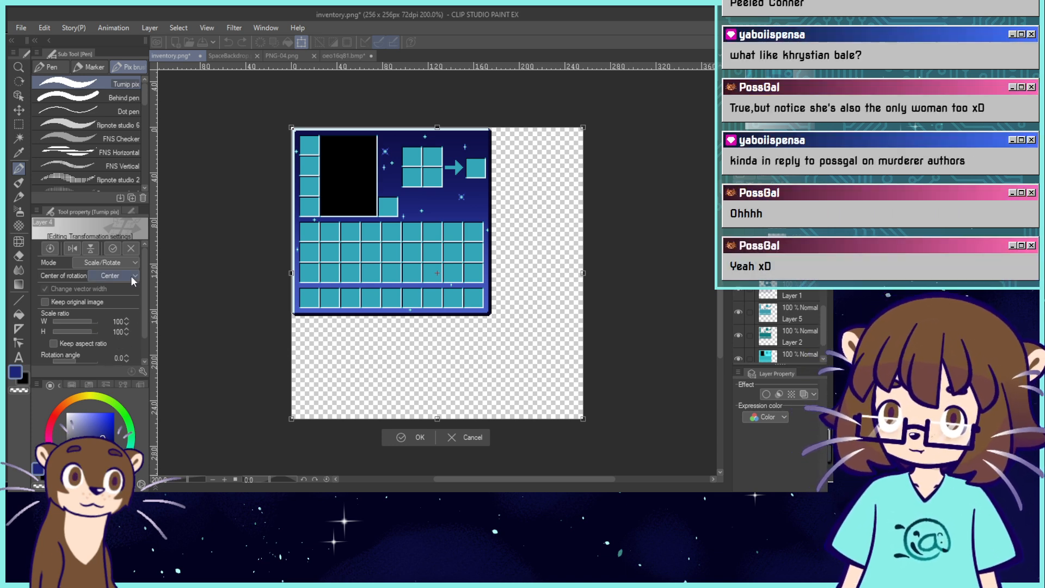
{"action": "left_click", "coordinate": [129, 300]}
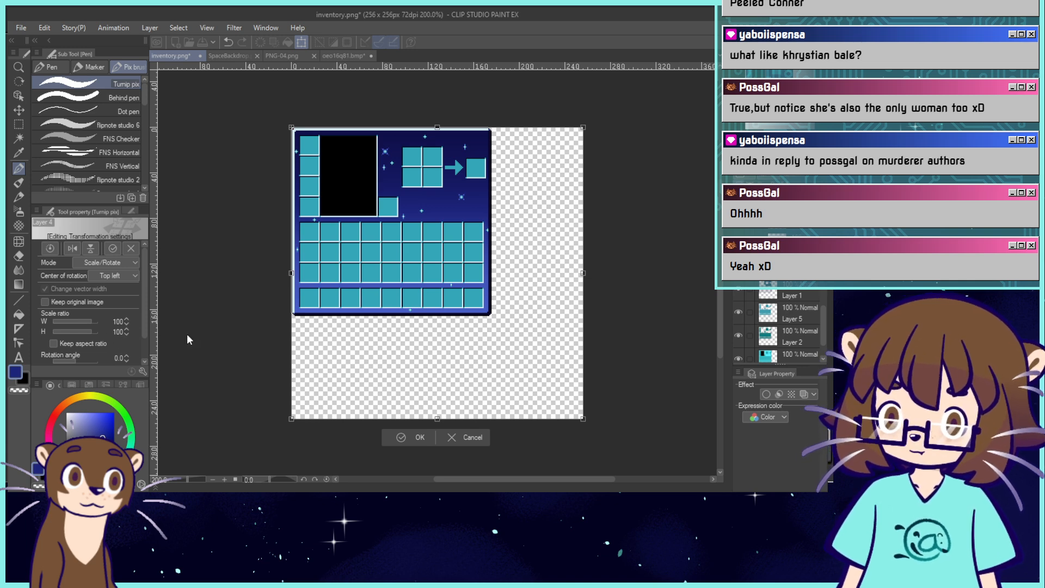
{"action": "type", "text": "50"}
{"action": "key", "text": "Return"}
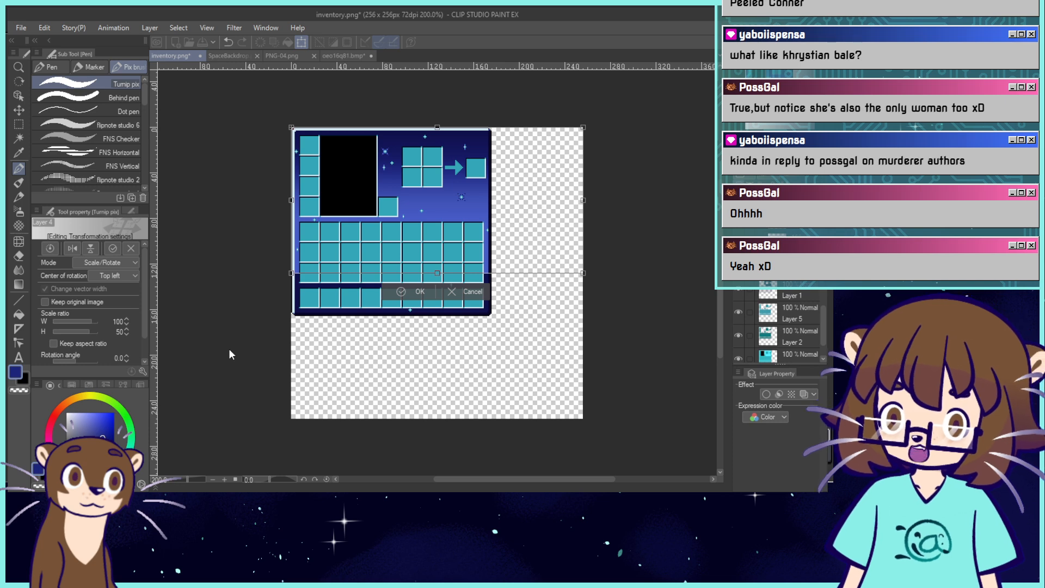
Try stretching the Layer 4 gradient to 200% height and shifting it upward, undo these changes and cancel the transformation.
{"action": "type", "text": "200"}
{"action": "key", "text": "Return"}
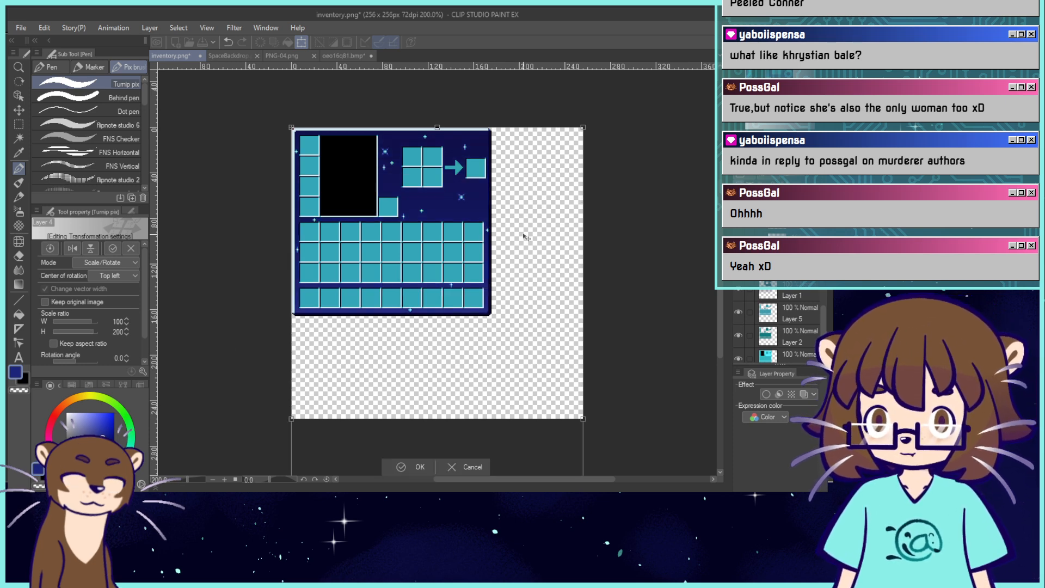
{"action": "left_click_drag", "start_coordinate": [523, 233], "coordinate": [528, 82]}
{"action": "key", "text": "ctrl+z"}
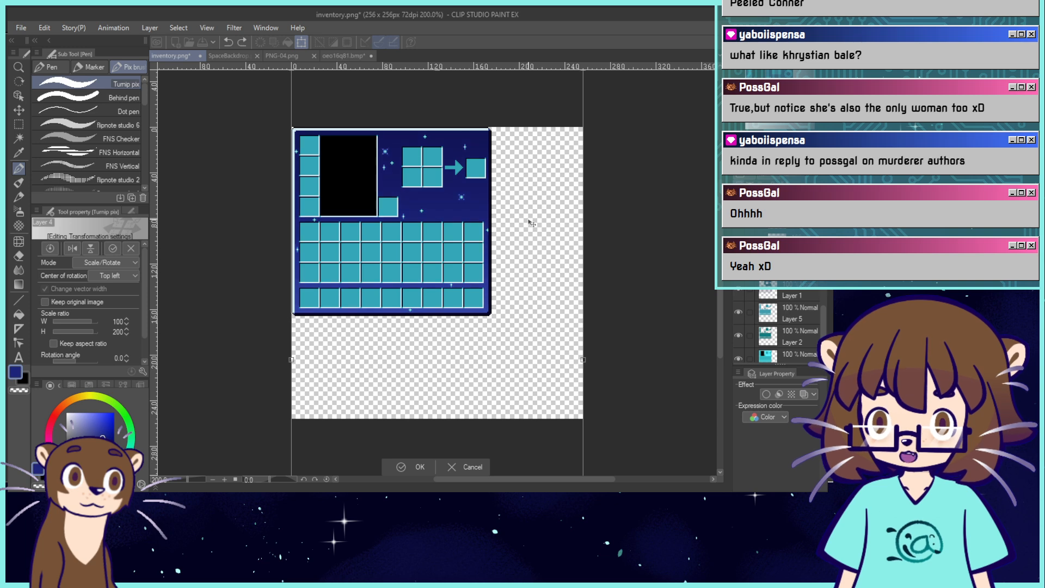
{"action": "key", "text": "ctrl+z"}
{"action": "key", "text": "ctrl+z"}
{"action": "left_click", "coordinate": [457, 436]}
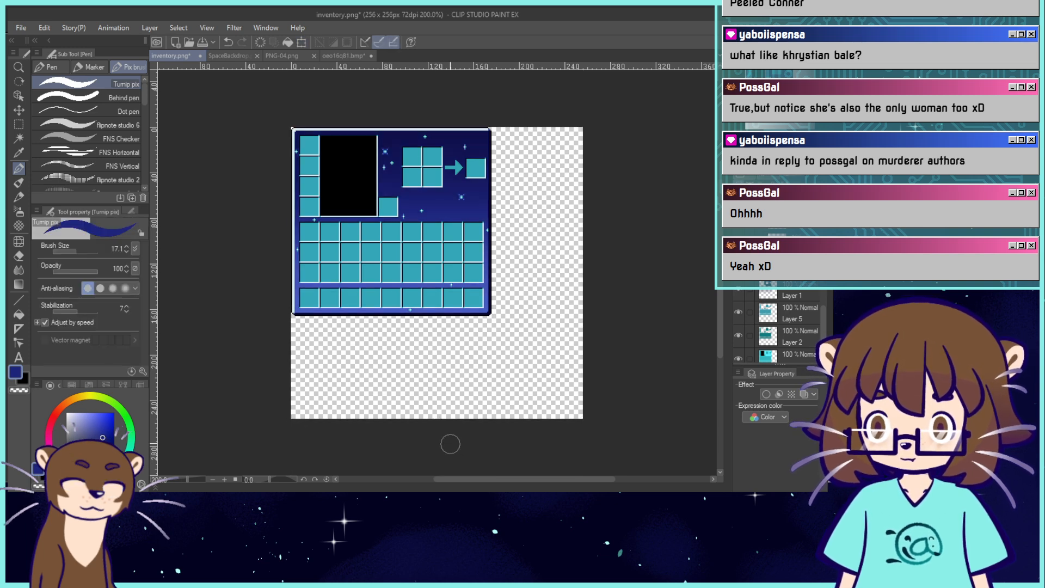
Scale the gradient on Layer 4 to 50% height with the top left as the center of rotation.
{"action": "left_click", "coordinate": [302, 43]}
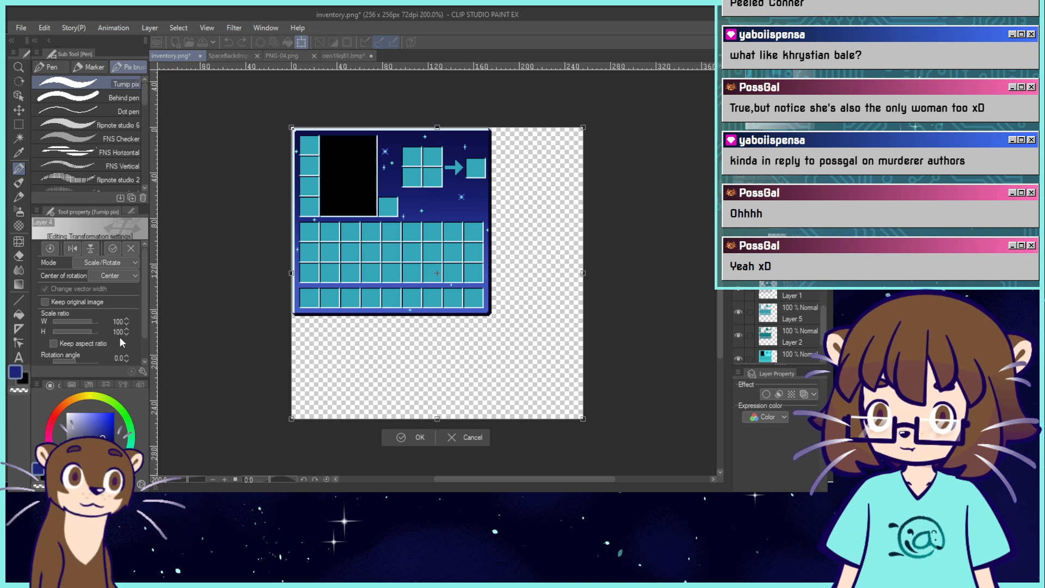
{"action": "left_click", "coordinate": [134, 276]}
{"action": "left_click", "coordinate": [129, 297]}
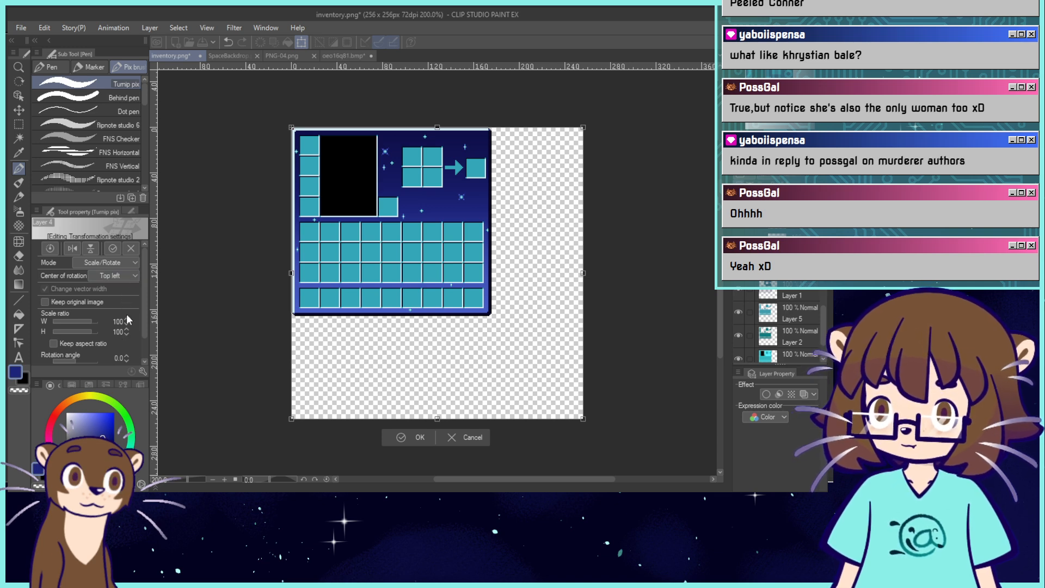
{"action": "left_click", "coordinate": [216, 370]}
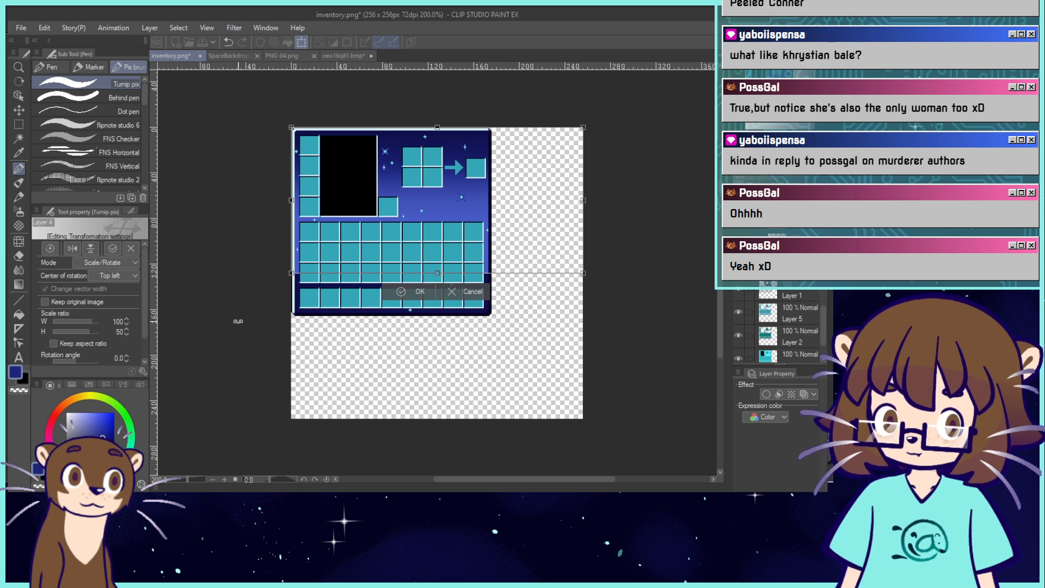
{"action": "key", "text": "Return"}
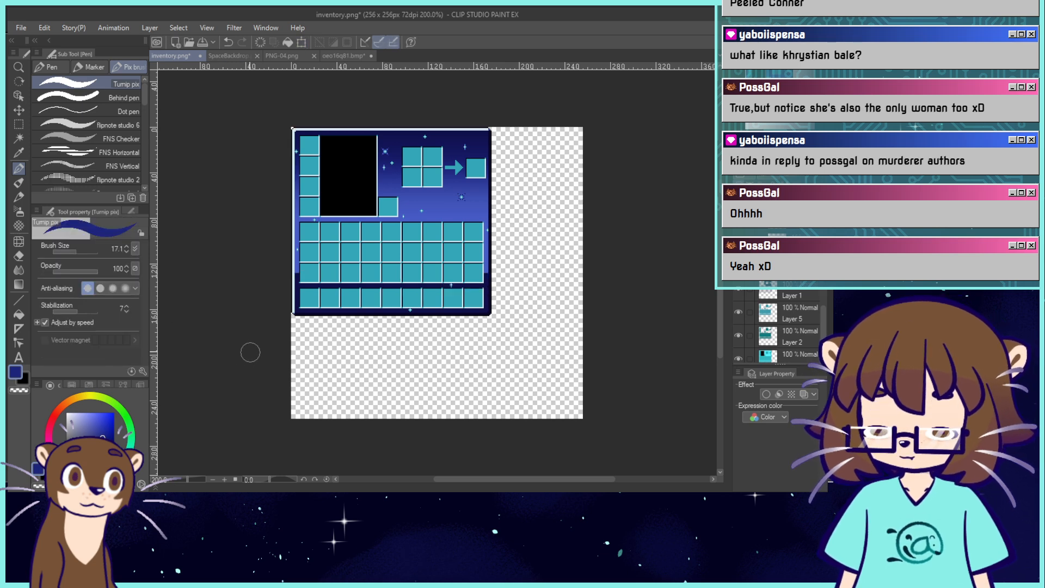
Stretch the Layer 4 gradient to 200% height from its top left, and inspect the banding around the inventory slots.
{"action": "left_click", "coordinate": [301, 42]}
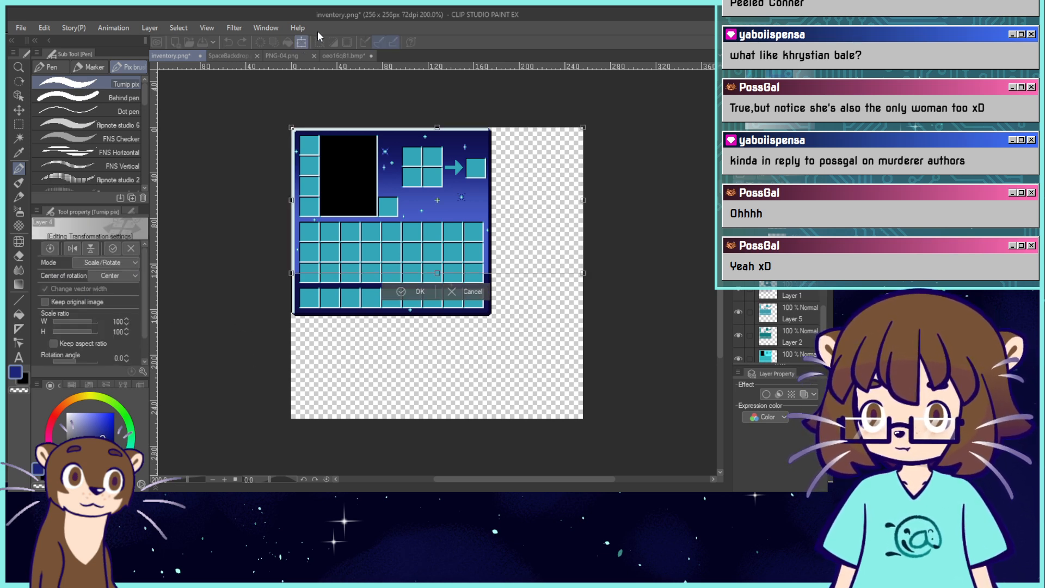
{"action": "left_click", "coordinate": [121, 301]}
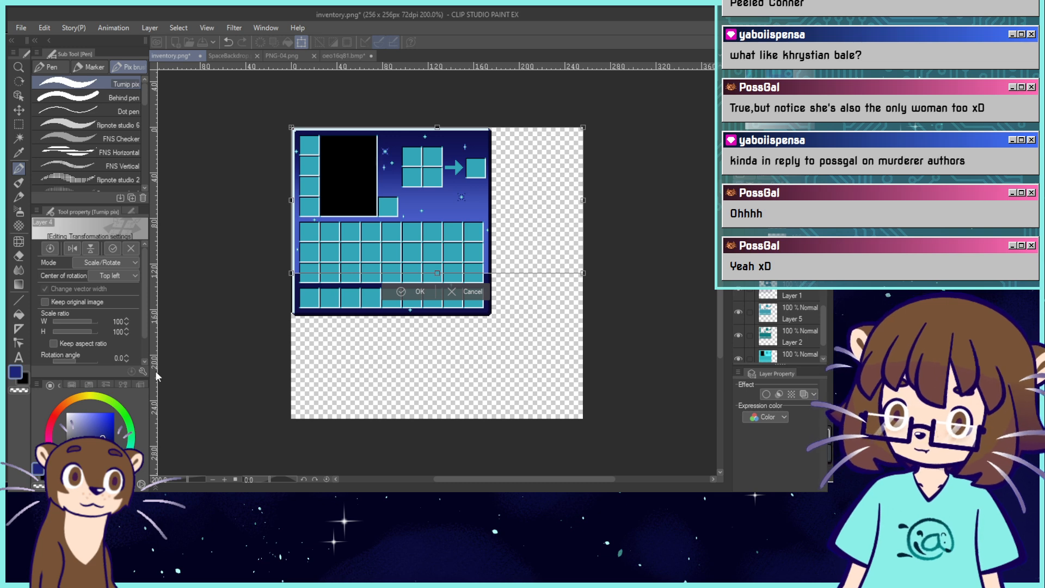
{"action": "type", "text": "200"}
{"action": "key", "text": "Return"}
{"action": "left_click", "coordinate": [389, 441]}
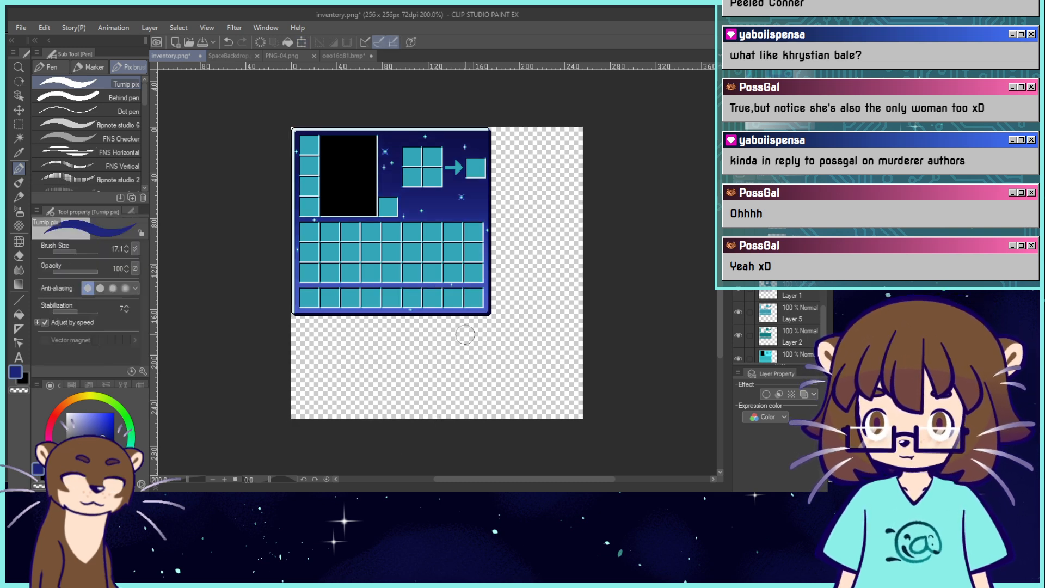
{"action": "key", "text": "ctrl+plus"}
{"action": "key", "text": "ctrl+plus"}
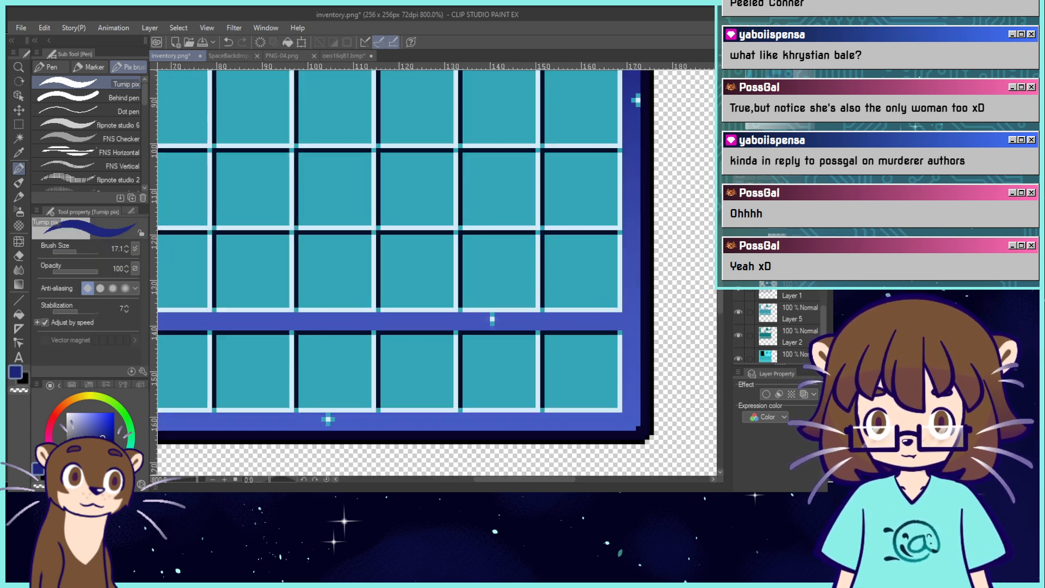
{"action": "key", "text": "ctrl+minus"}
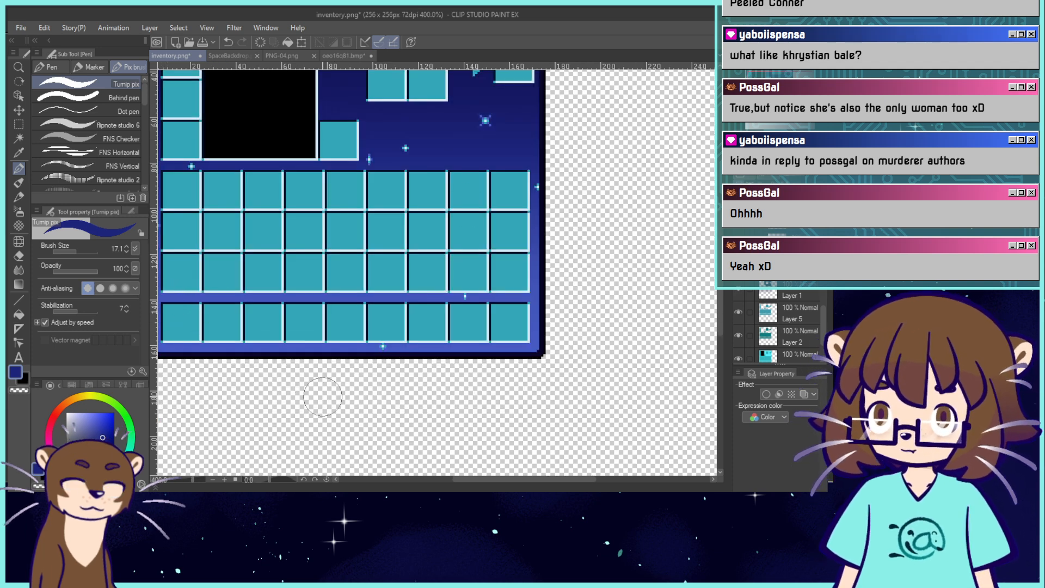
{"action": "left_click", "coordinate": [769, 91]}
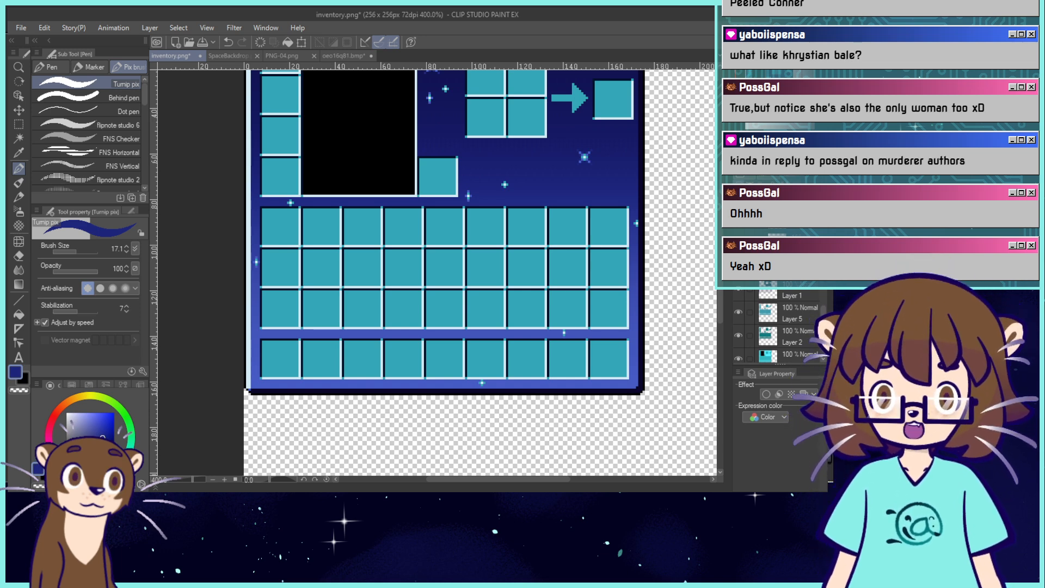
{"action": "key", "text": "ctrl+minus"}
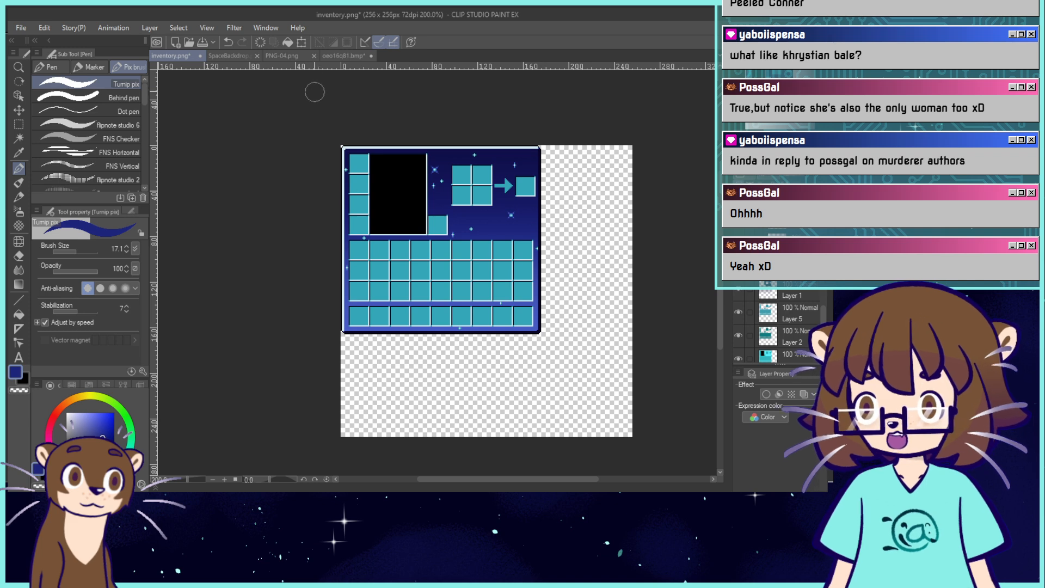
Scale the Layer 4 gradient to 25% height with the top left as the center of rotation.
{"action": "left_click", "coordinate": [303, 43]}
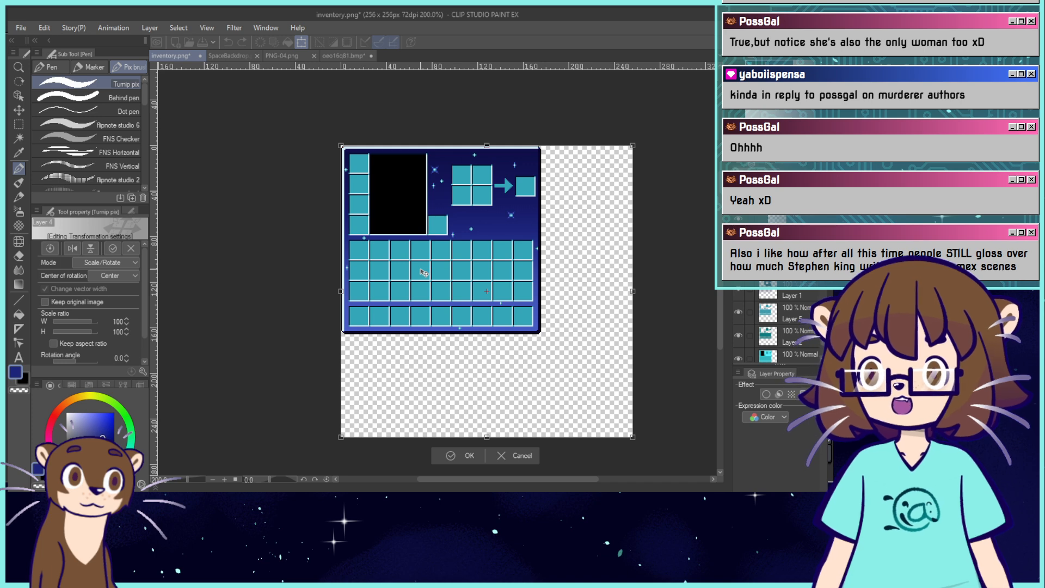
{"action": "left_click", "coordinate": [132, 278]}
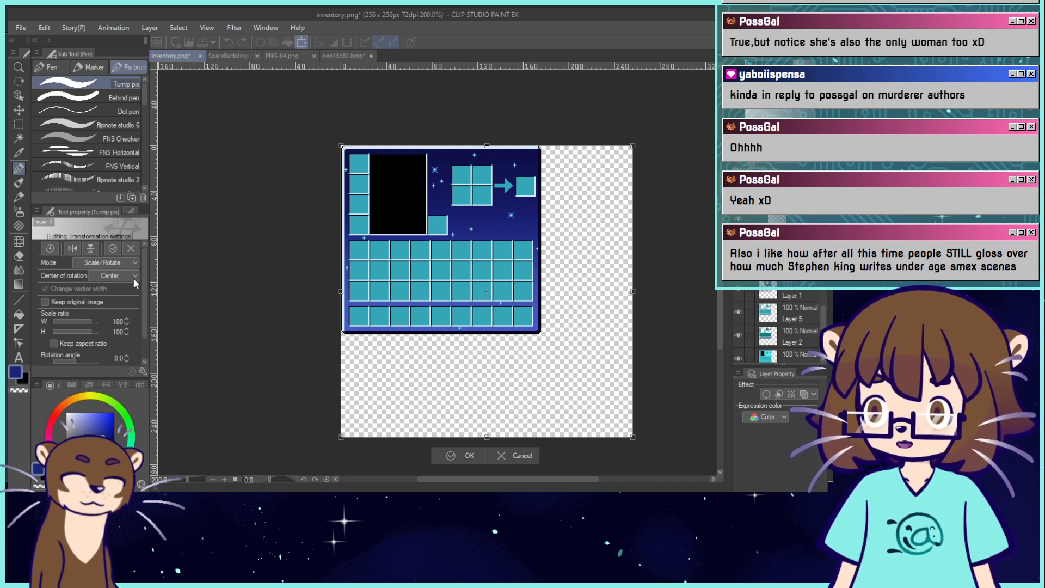
{"action": "left_click", "coordinate": [129, 301]}
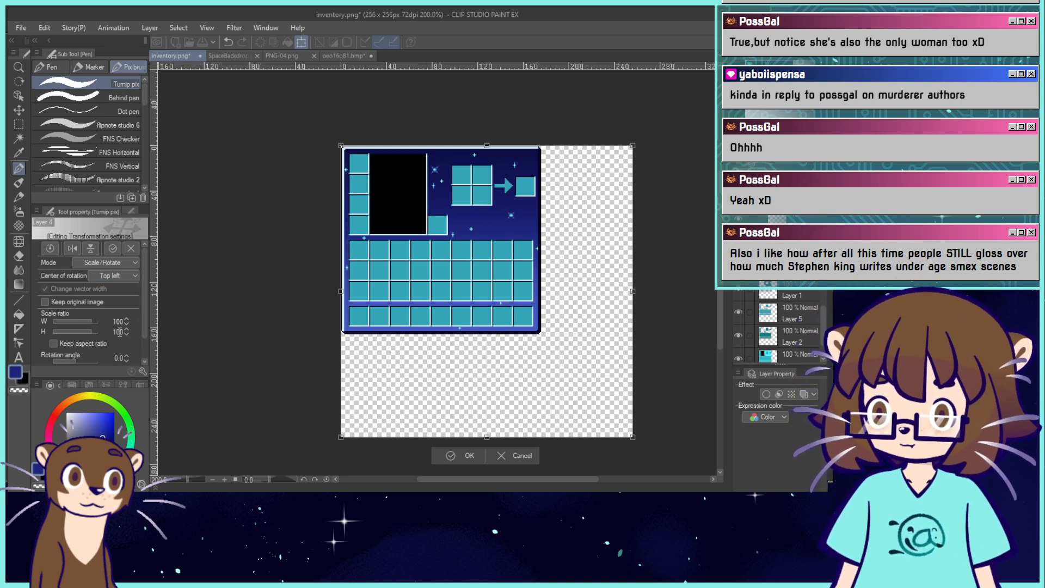
{"action": "type", "text": "25"}
{"action": "key", "text": "Tab"}
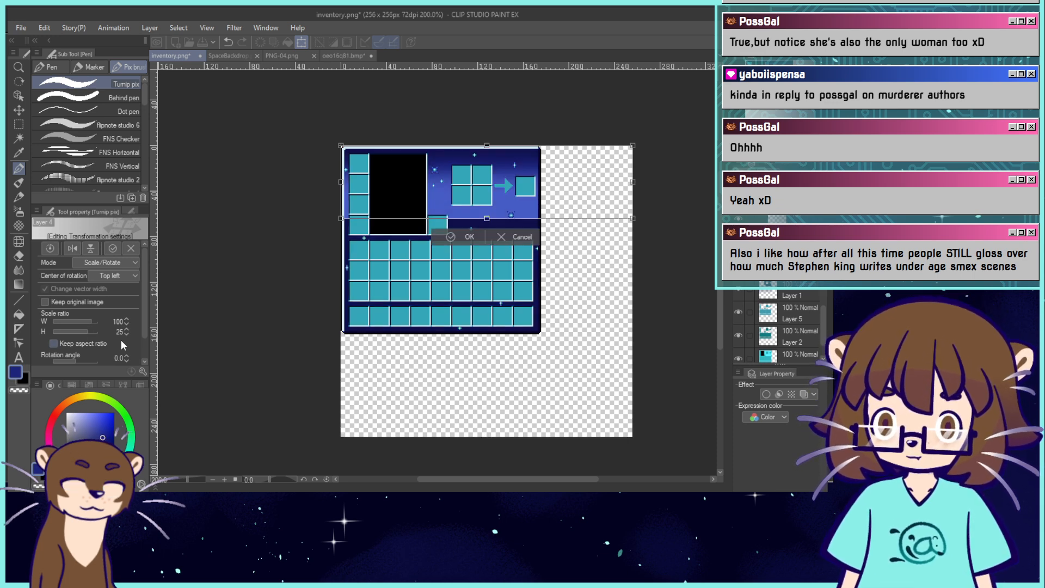
{"action": "key", "text": "Return"}
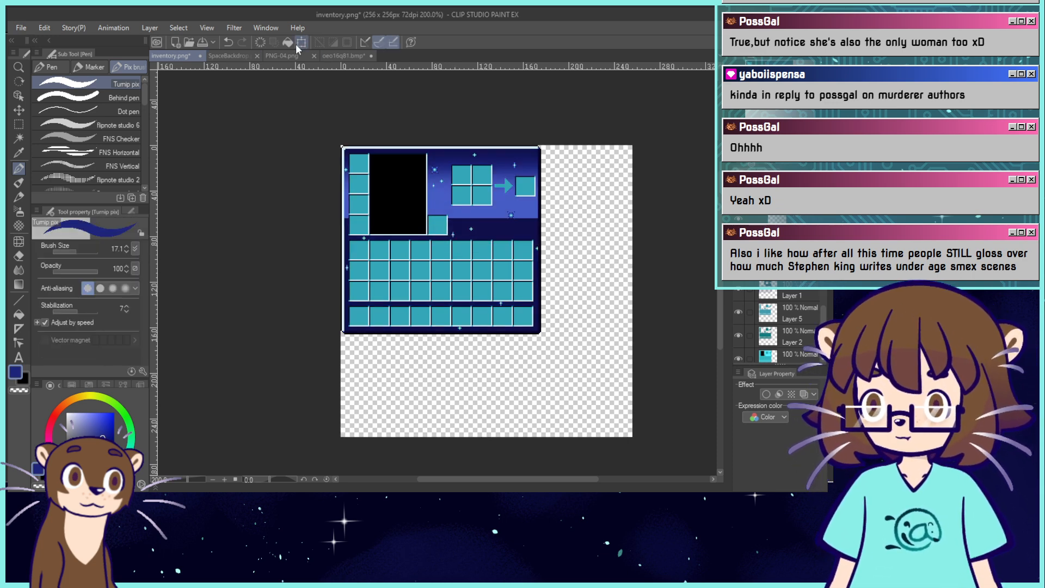
Try stretching the Layer 4 gradient to 400% height about its center, and undo the change.
{"action": "key", "text": "ctrl+t"}
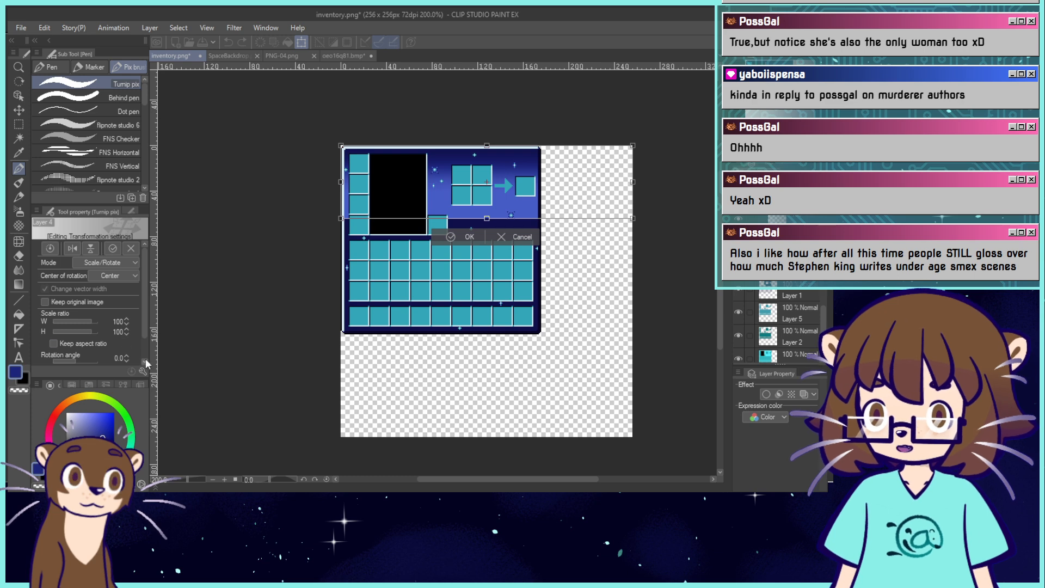
{"action": "scroll", "coordinate": [146, 358], "scroll_direction": "down", "scroll_amount": 2}
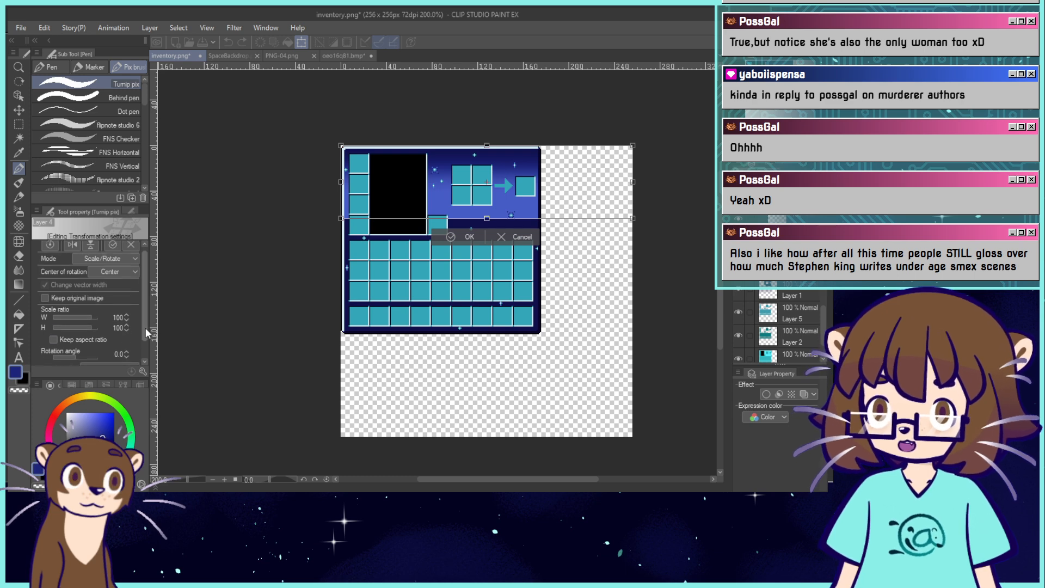
{"action": "left_click", "coordinate": [125, 384]}
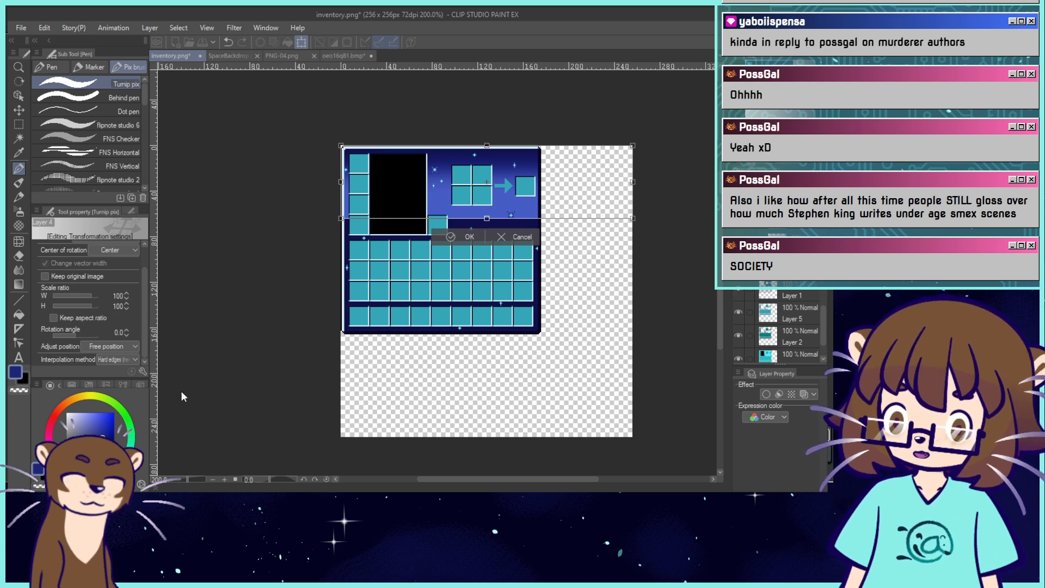
{"action": "type", "text": "400"}
{"action": "key", "text": "Return"}
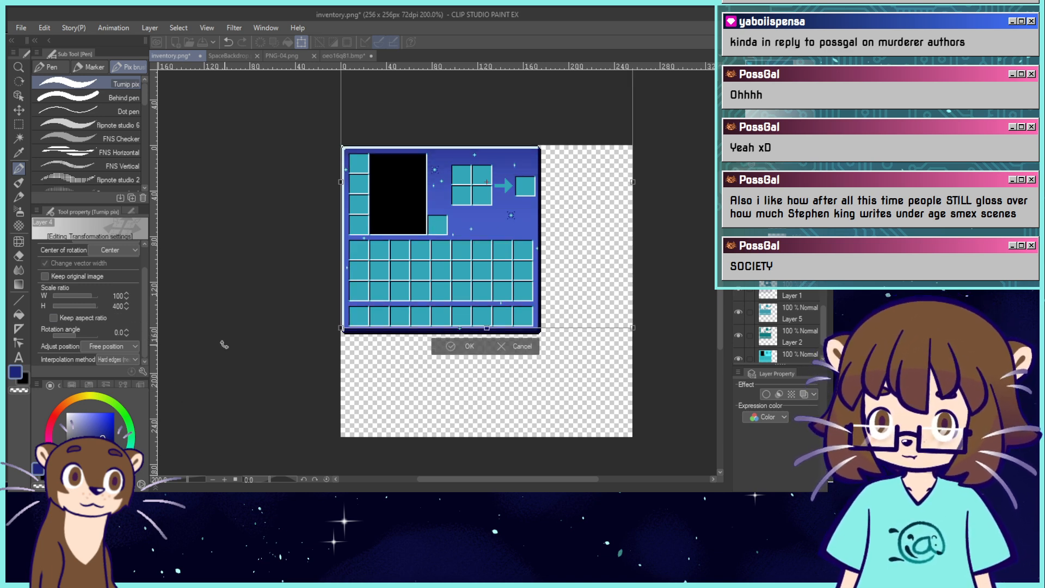
{"action": "key", "text": "ctrl+z"}
Try stretching the Layer 4 gradient to 400% height from its top left, inspect the banding up close, and undo the transformation.
{"action": "left_click", "coordinate": [114, 273]}
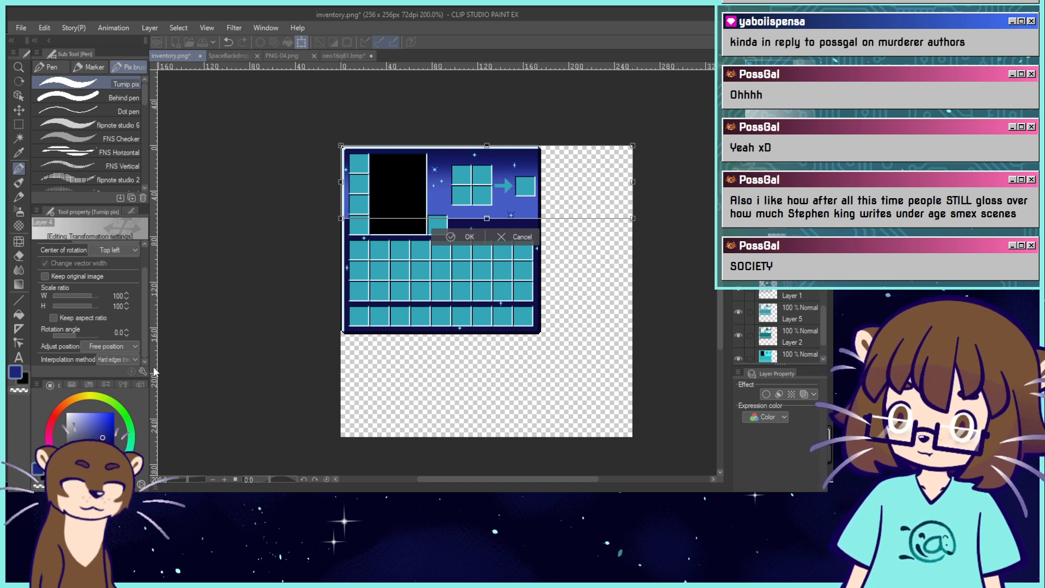
{"action": "type", "text": "400"}
{"action": "key", "text": "Return"}
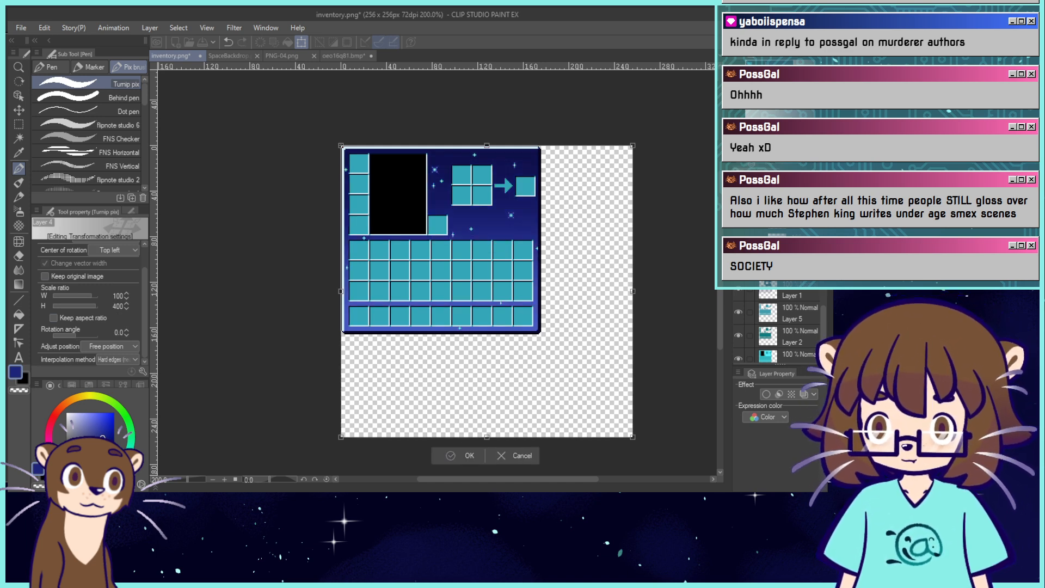
{"action": "key", "text": "Return"}
{"action": "scroll", "coordinate": [455, 324], "scroll_direction": "up", "scroll_amount": 4}
{"action": "scroll", "coordinate": [771, 99], "scroll_direction": "up", "scroll_amount": 1}
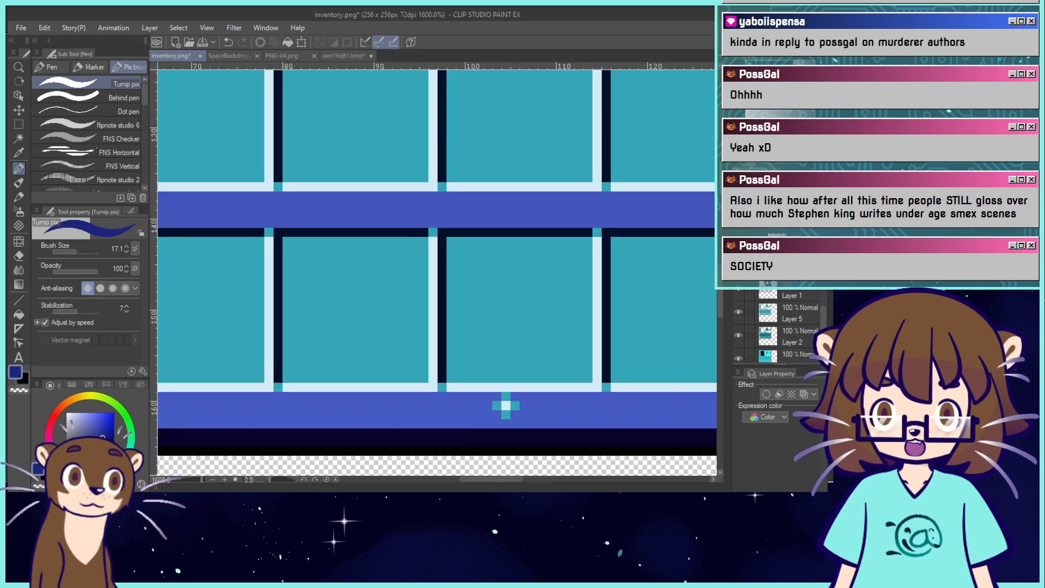
{"action": "left_click_drag", "start_coordinate": [771, 99], "coordinate": [779, 81]}
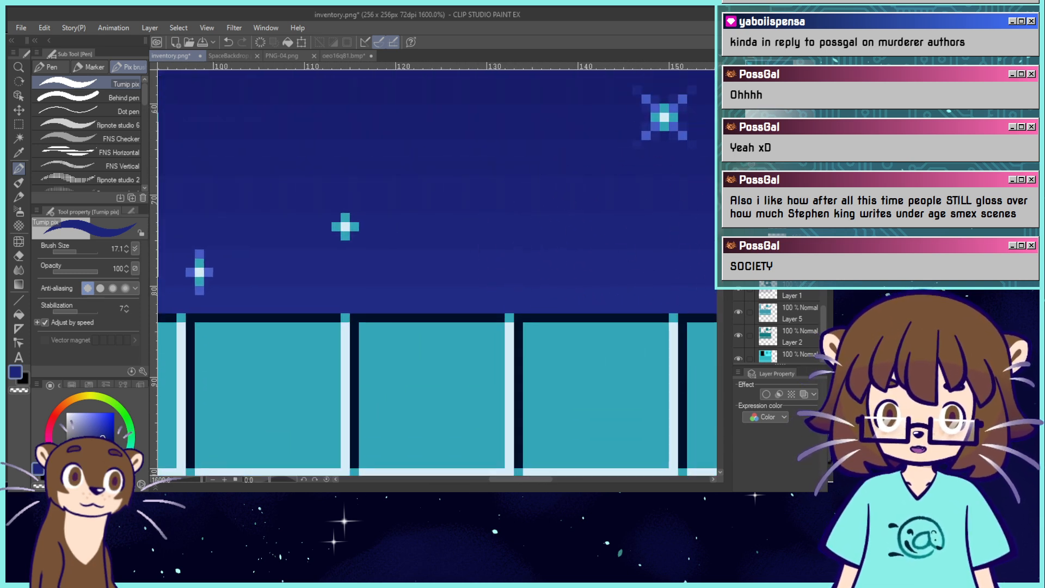
{"action": "key", "text": "ctrl+minus"}
{"action": "key", "text": "ctrl+minus"}
{"action": "key", "text": "ctrl+minus"}
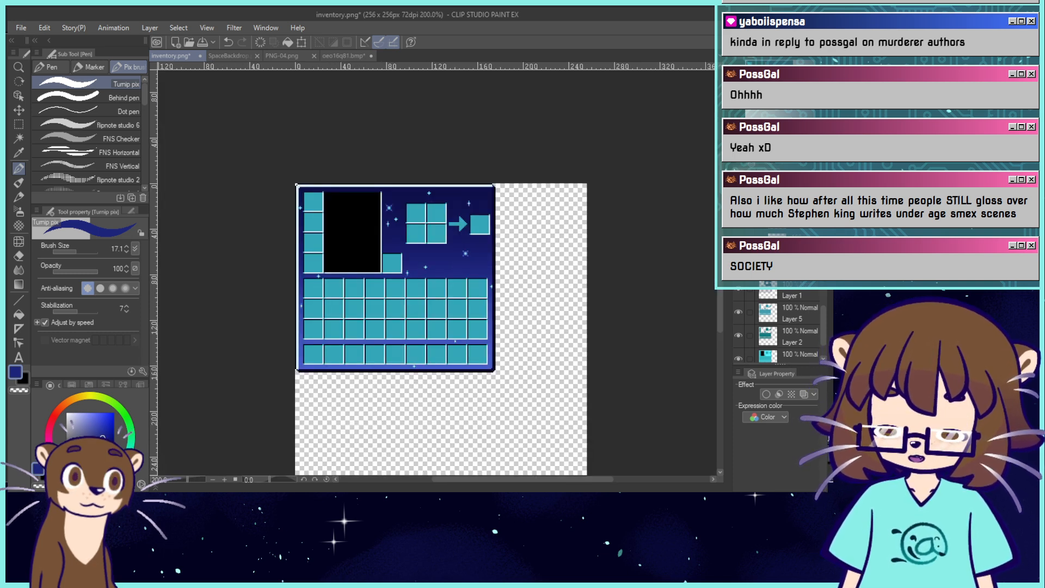
{"action": "key", "text": "ctrl+z"}
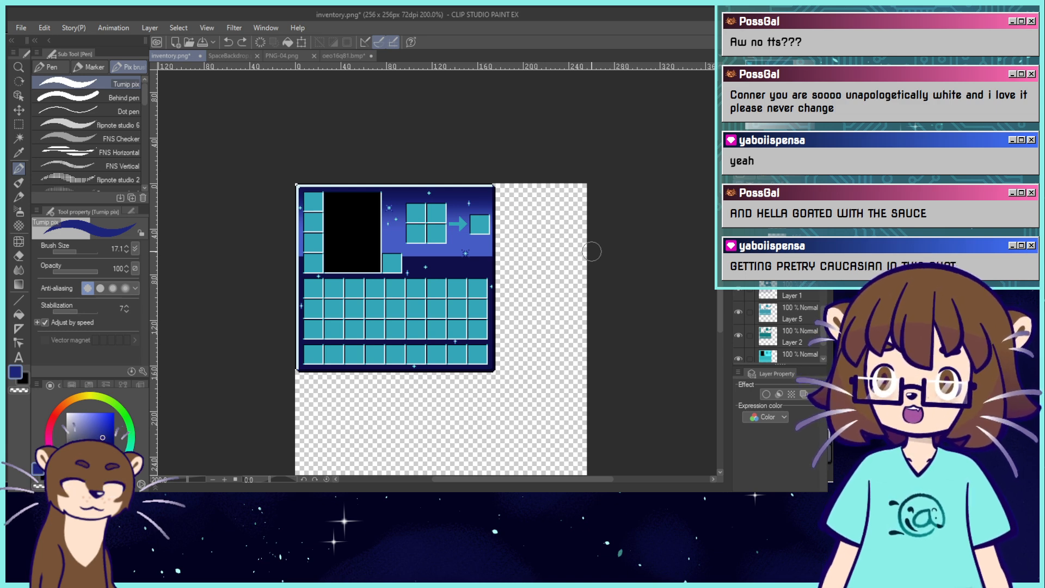
Shrink the already reduced Layer 4 gradient to 50% height, keeping its width at 100% and using the top left as the center of rotation.
{"action": "left_click", "coordinate": [301, 42]}
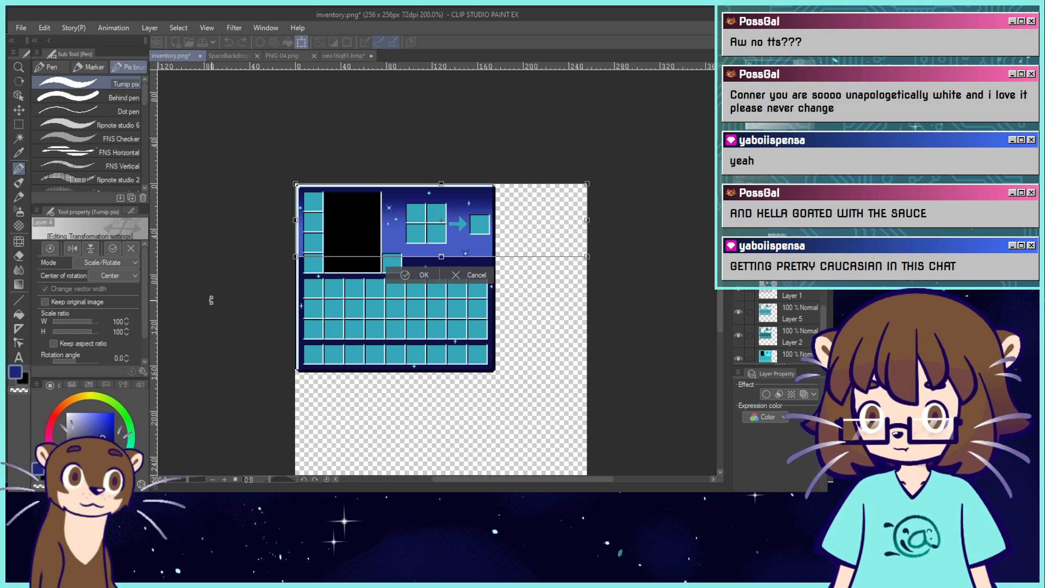
{"action": "left_click", "coordinate": [126, 278]}
{"action": "left_click", "coordinate": [131, 299]}
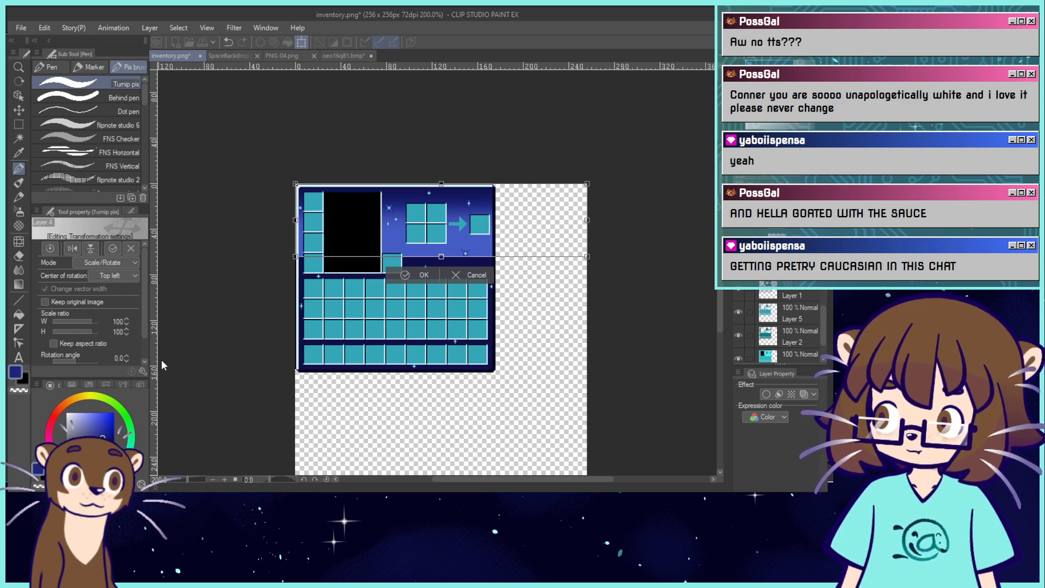
{"action": "type", "text": "50"}
{"action": "key", "text": "Return"}
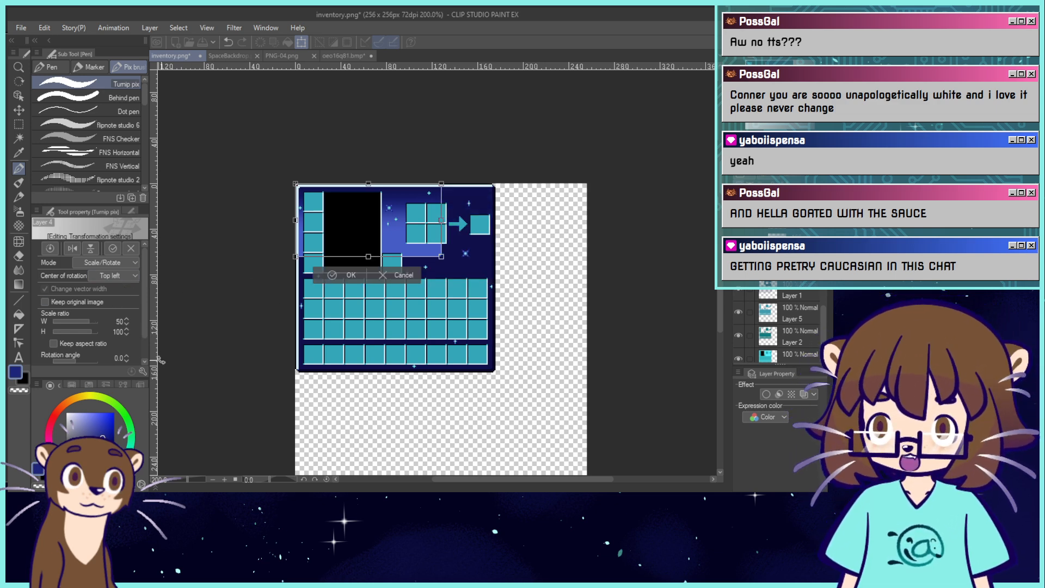
{"action": "key", "text": "ctrl+z"}
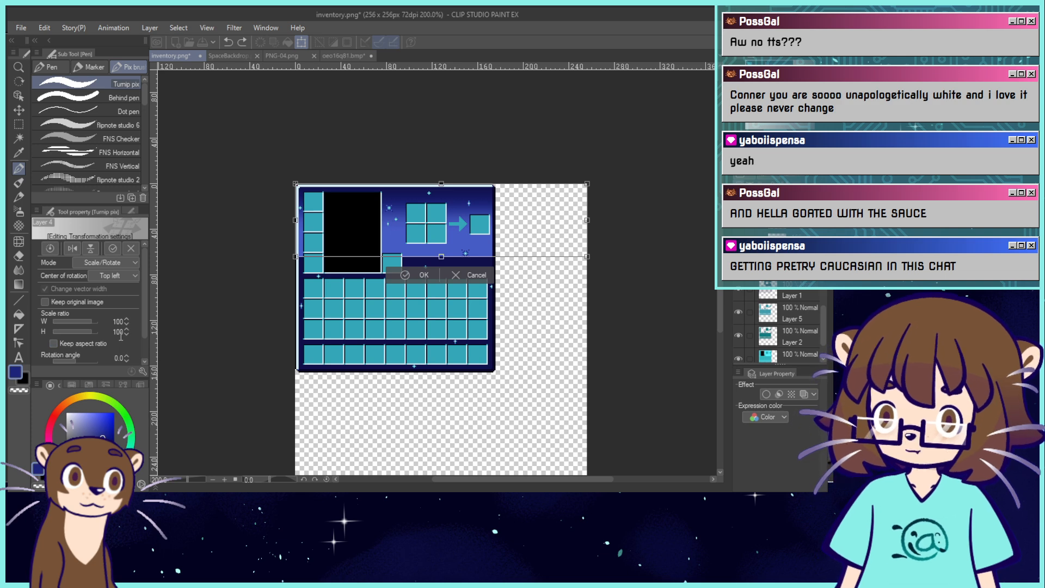
{"action": "key", "text": "ctrl+y"}
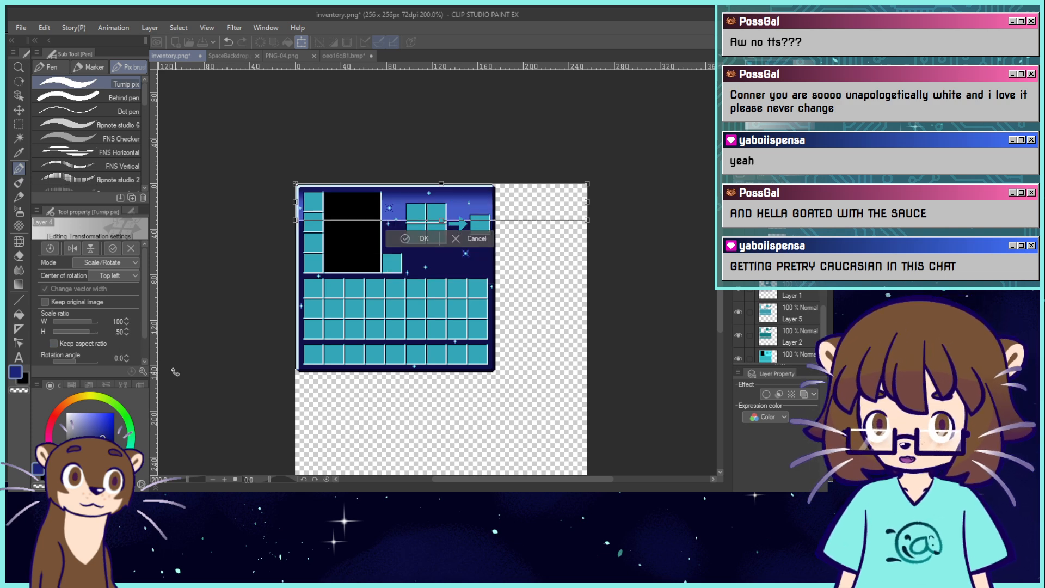
{"action": "left_click", "coordinate": [402, 241]}
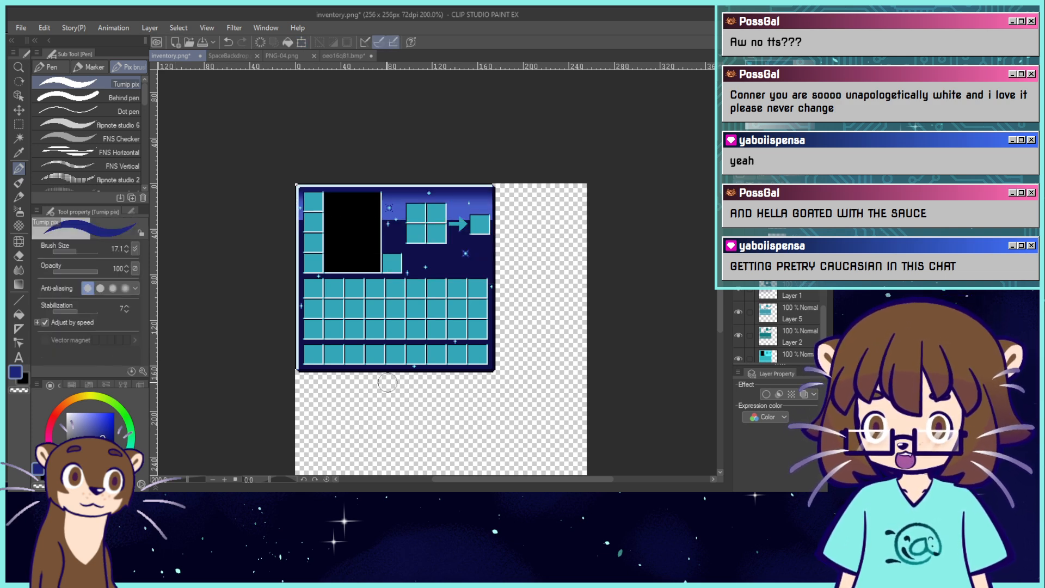
Start transforming the Layer 4 gradient, try heights of 400% and 800% about its center, and undo both changes.
{"action": "left_click", "coordinate": [302, 42]}
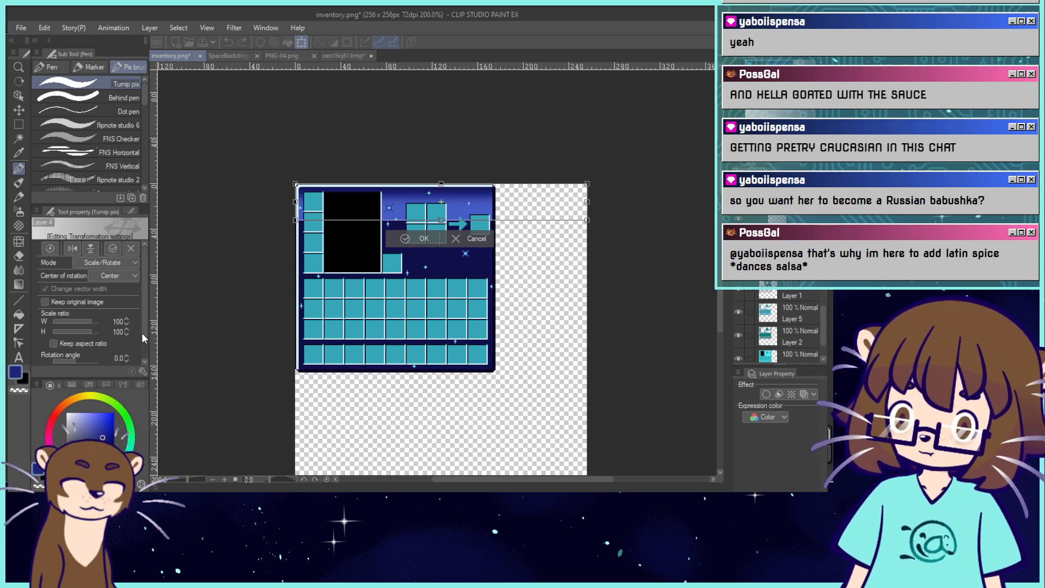
{"action": "type", "text": "400"}
{"action": "key", "text": "Return"}
{"action": "key", "text": "ctrl+z"}
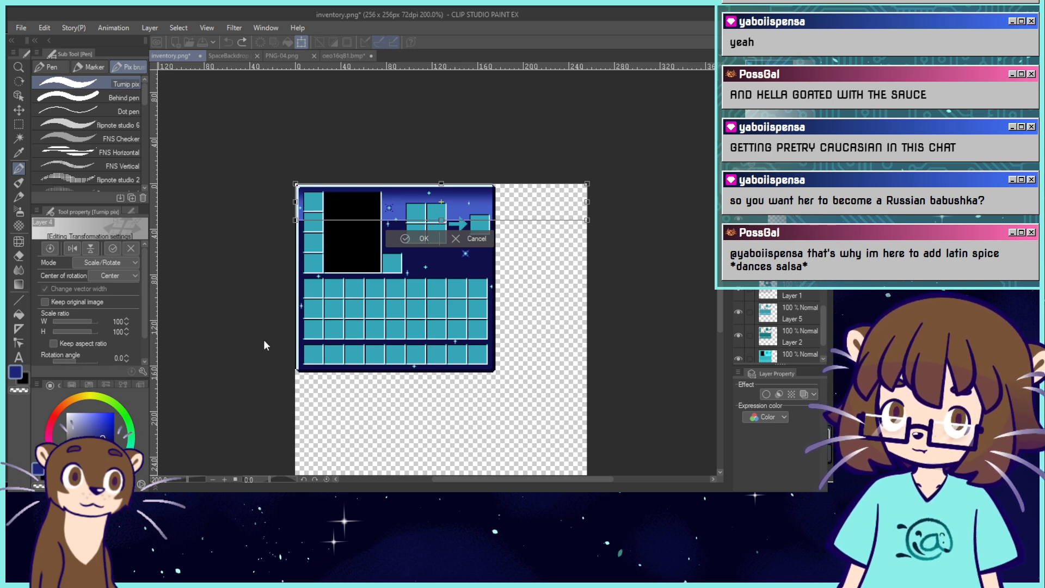
{"action": "type", "text": "800"}
{"action": "key", "text": "Return"}
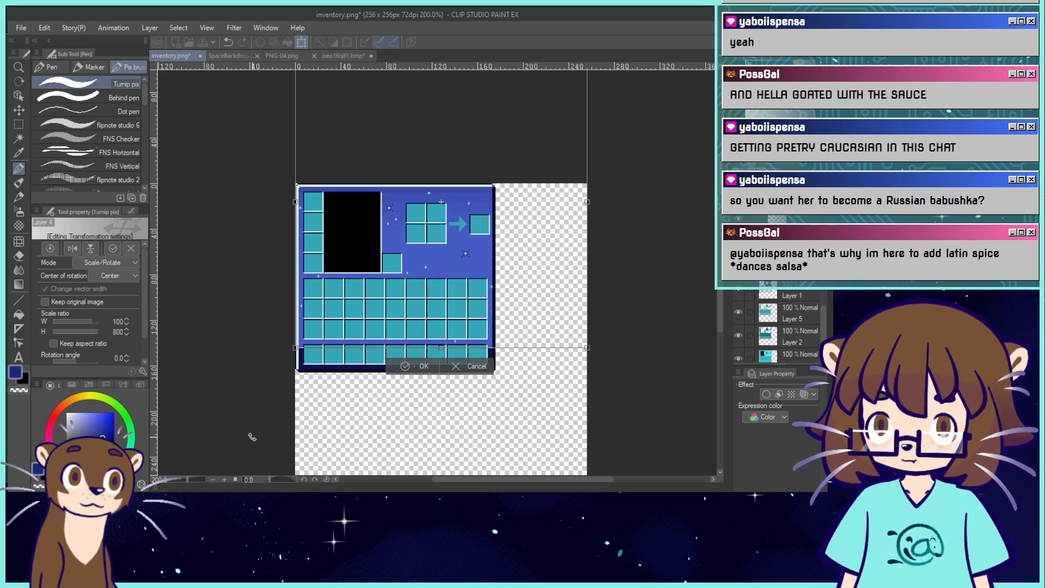
{"action": "key", "text": "ctrl+z"}
Stretch the Layer 4 gradient to 800% height at 100% width, using the top left as the center of rotation, and apply the transformation.
{"action": "left_click", "coordinate": [123, 298]}
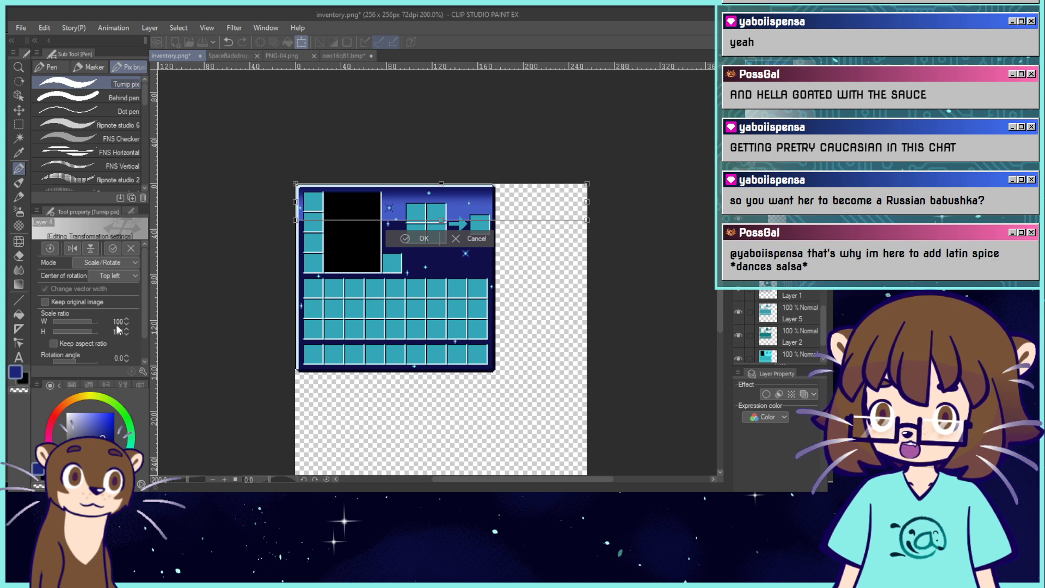
{"action": "type", "text": "800"}
{"action": "key", "text": "Return"}
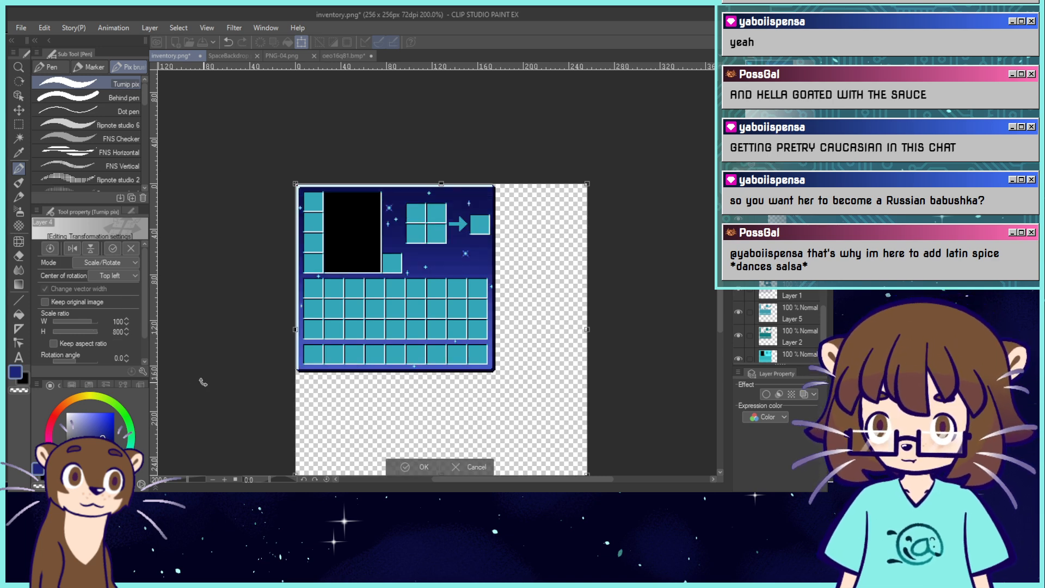
{"action": "key", "text": "Return"}
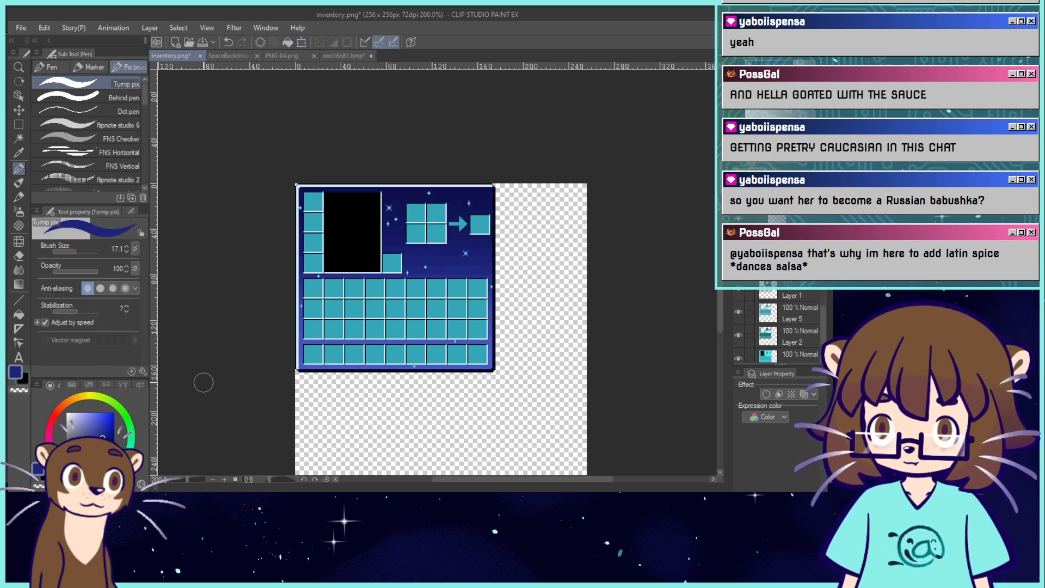
Examine the stretched gradient's banding up close and compare the inventory background with the gradient layer hidden and shown.
{"action": "key", "text": "ctrl+plus"}
{"action": "key", "text": "ctrl+plus"}
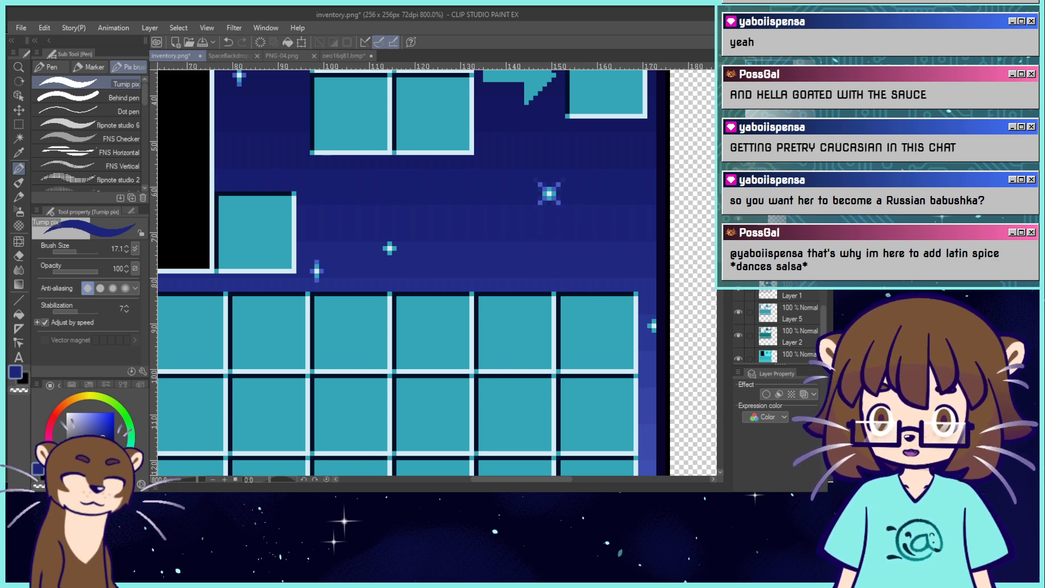
{"action": "key", "text": "ctrl+minus"}
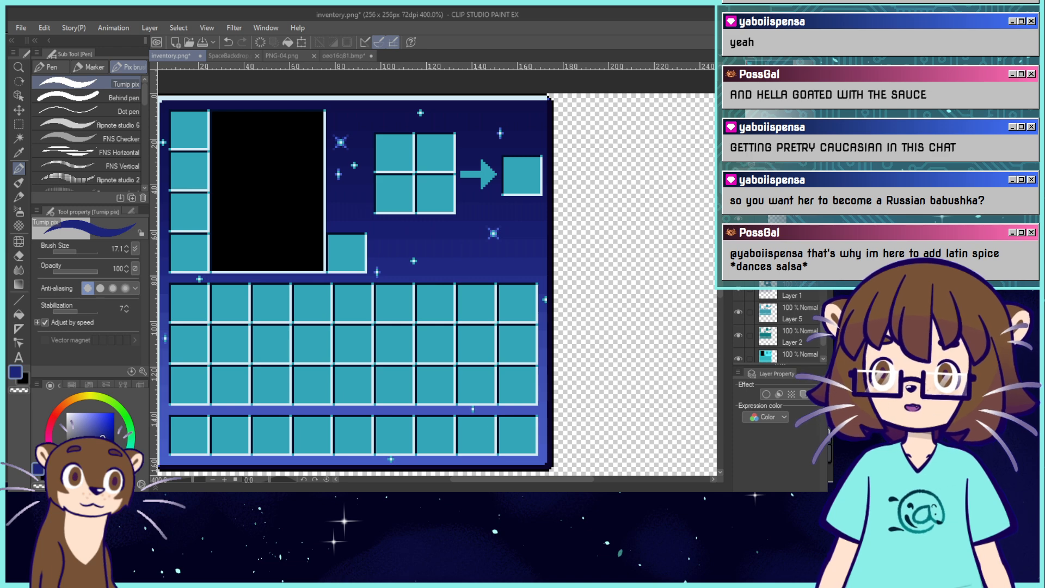
{"action": "left_click_drag", "start_coordinate": [523, 479], "coordinate": [507, 480]}
{"action": "left_click_drag", "start_coordinate": [468, 283], "coordinate": [463, 278]}
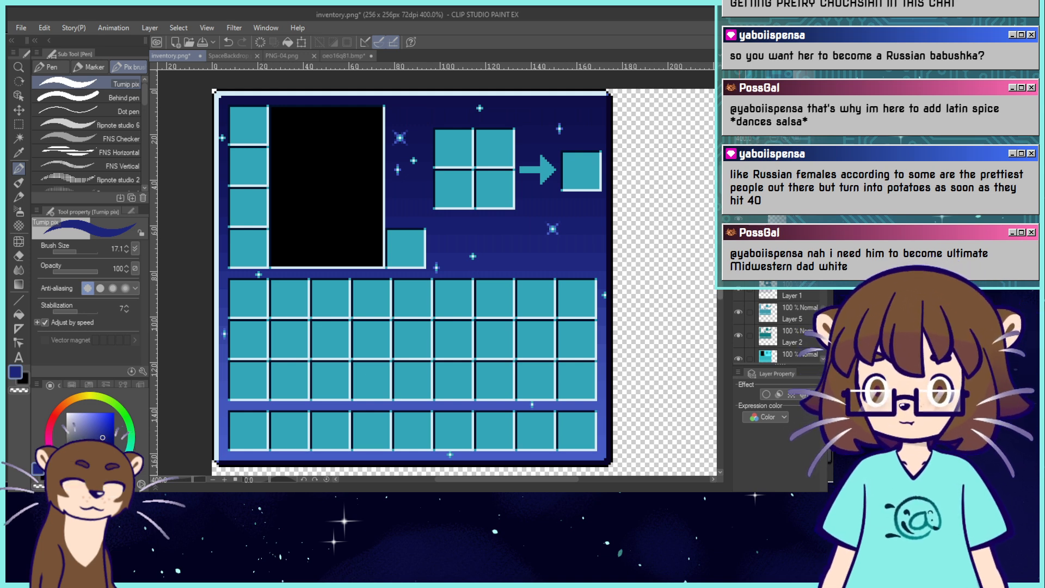
{"action": "left_click", "coordinate": [738, 265]}
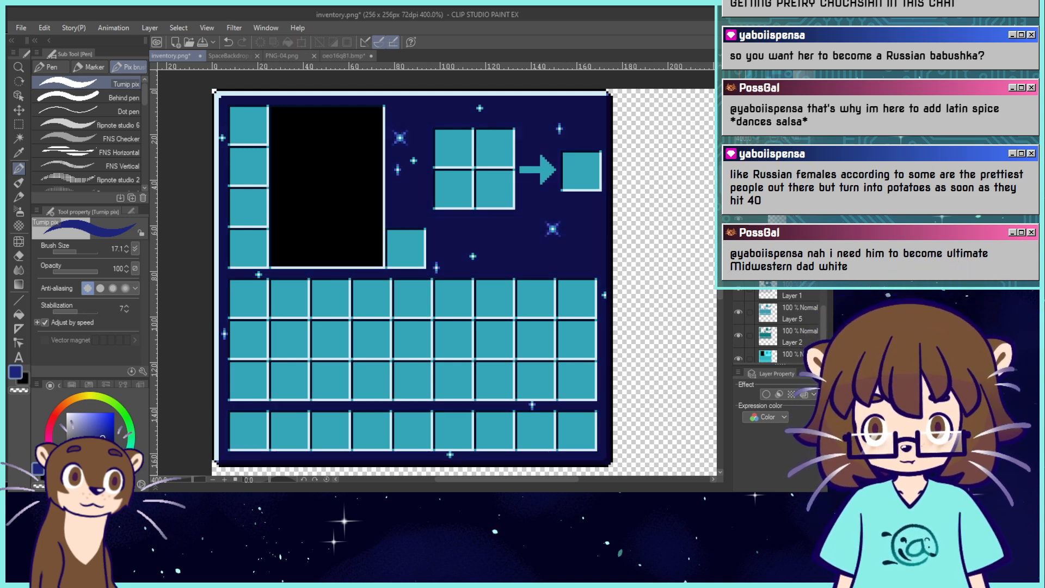
{"action": "left_click", "coordinate": [738, 265]}
{"action": "left_click", "coordinate": [739, 265]}
{"action": "left_click", "coordinate": [739, 265]}
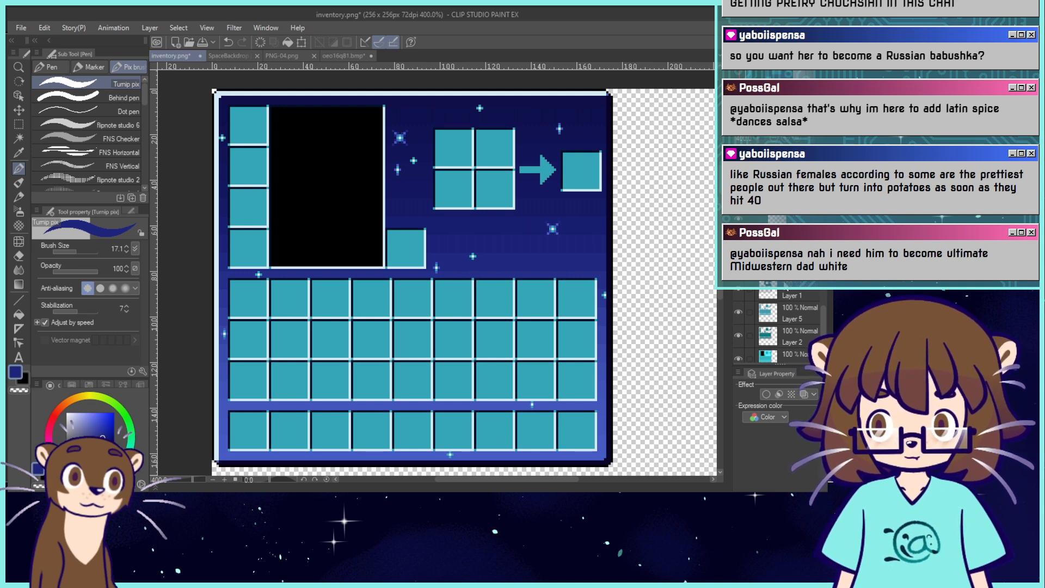
Try merging the layers from Layer 1 down to inventory Copy into one layer, and undo the merge.
{"action": "left_click", "coordinate": [799, 295]}
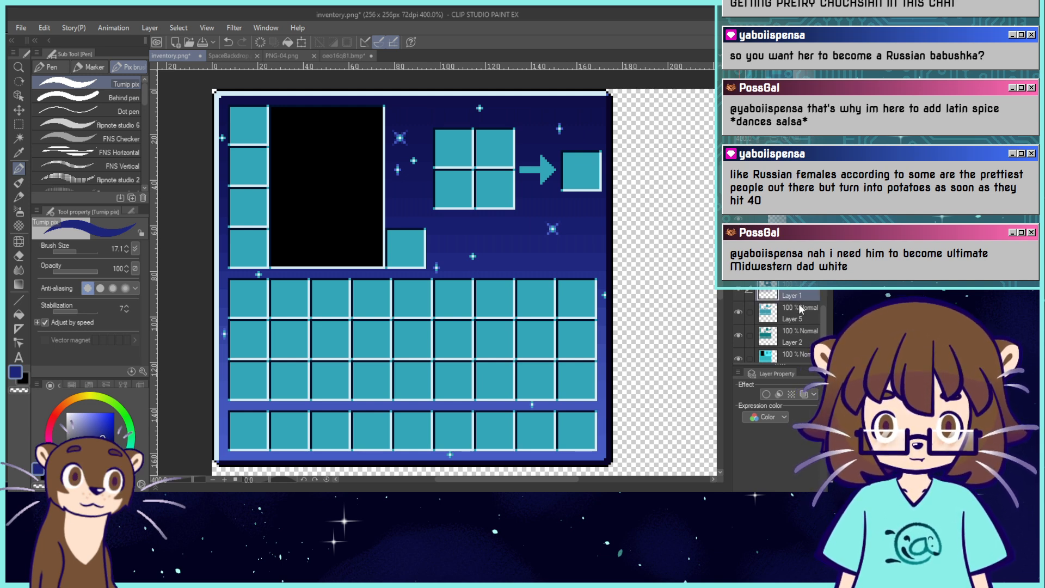
{"action": "scroll", "coordinate": [800, 308], "scroll_direction": "down", "scroll_amount": 2}
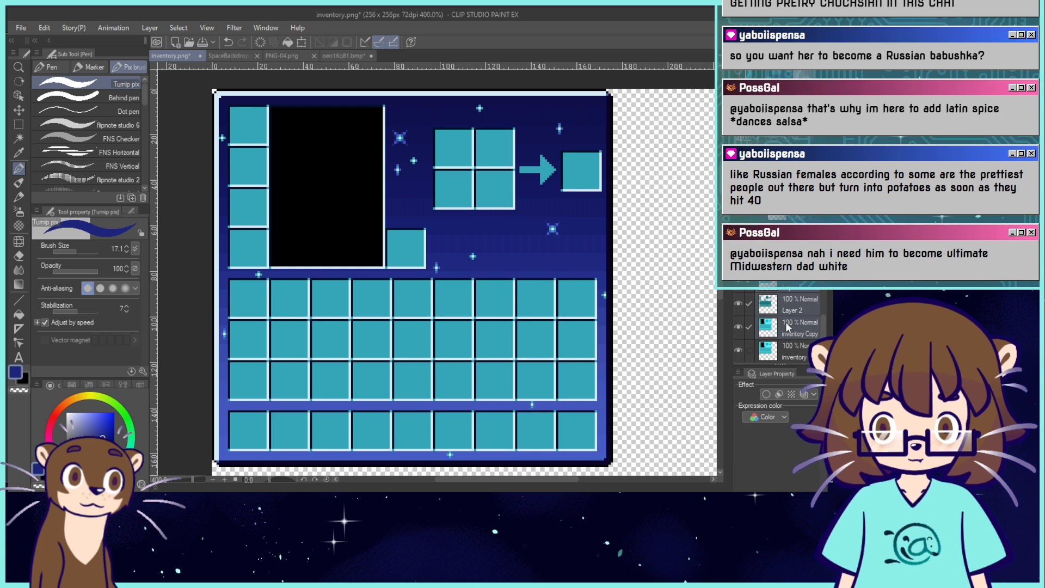
{"action": "right_click", "coordinate": [786, 323]}
{"action": "left_click", "coordinate": [813, 314]}
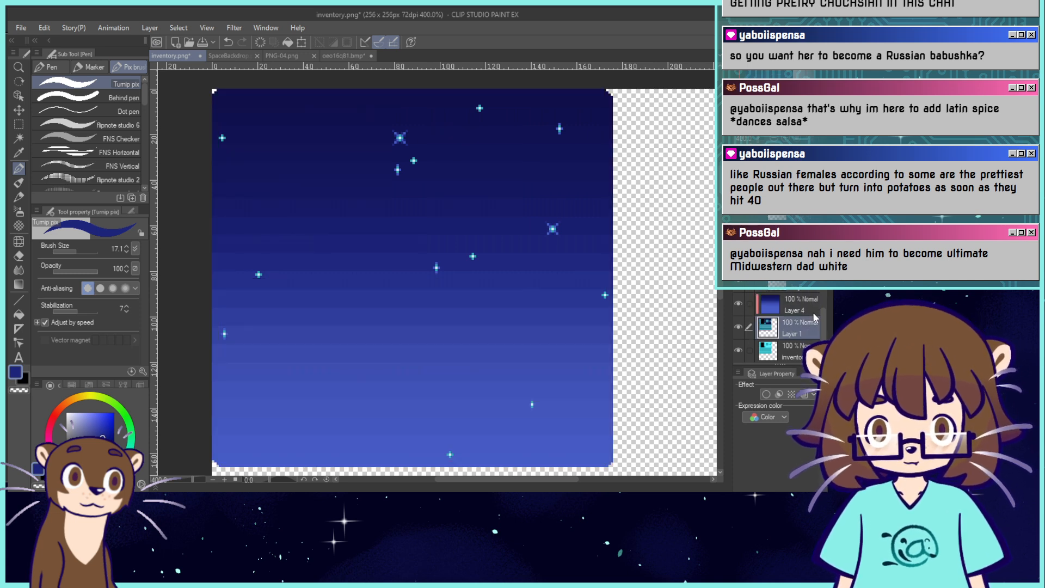
{"action": "key", "text": "ctrl+z"}
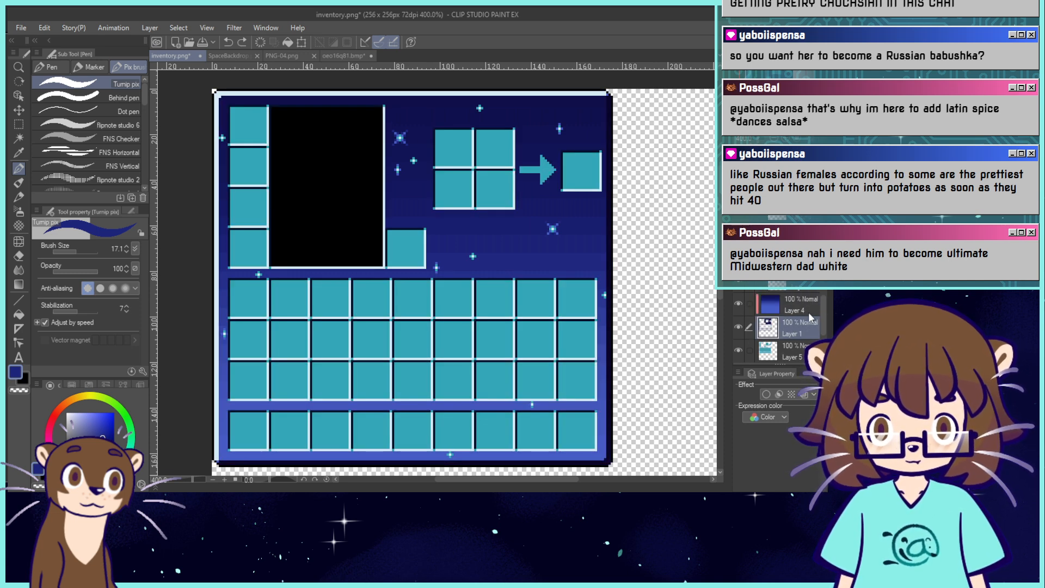
Try merging the Layer 4 gradient together with the layers beneath it through inventory Copy, and undo the merge.
{"action": "scroll", "coordinate": [808, 306], "scroll_direction": "down", "scroll_amount": 2}
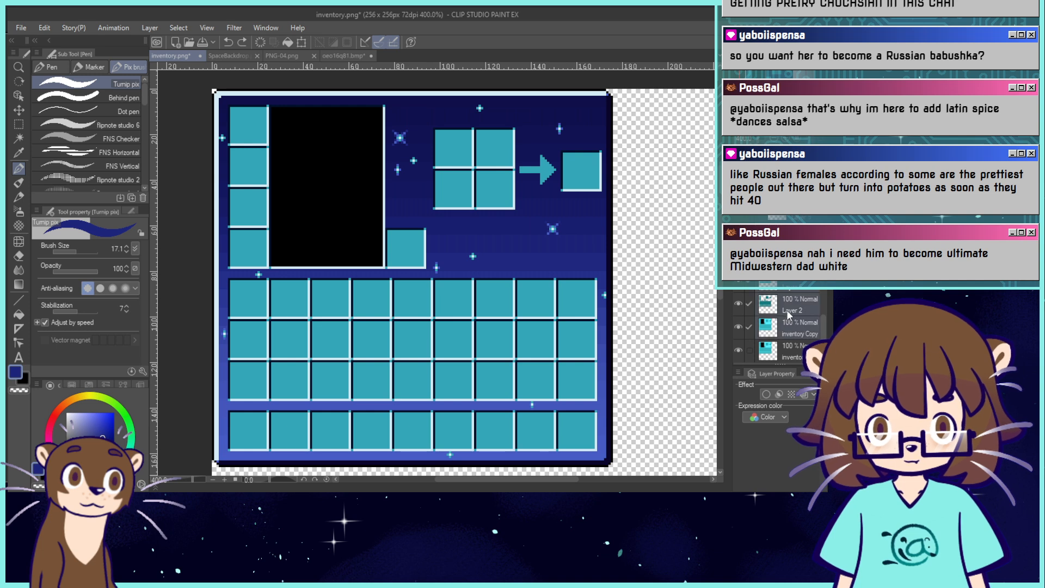
{"action": "right_click", "coordinate": [788, 313]}
{"action": "left_click", "coordinate": [722, 444]}
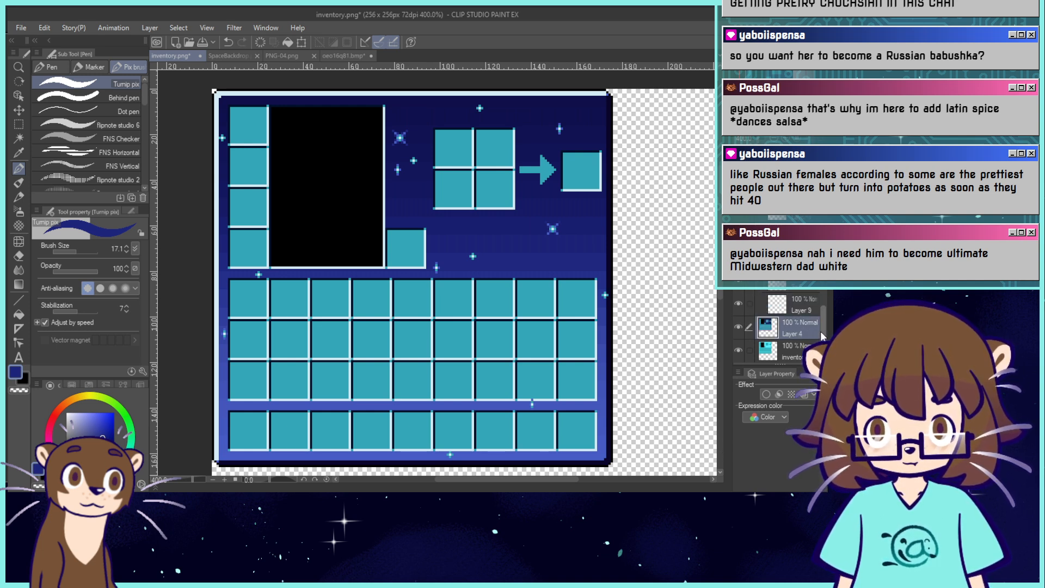
{"action": "key", "text": "ctrl+z"}
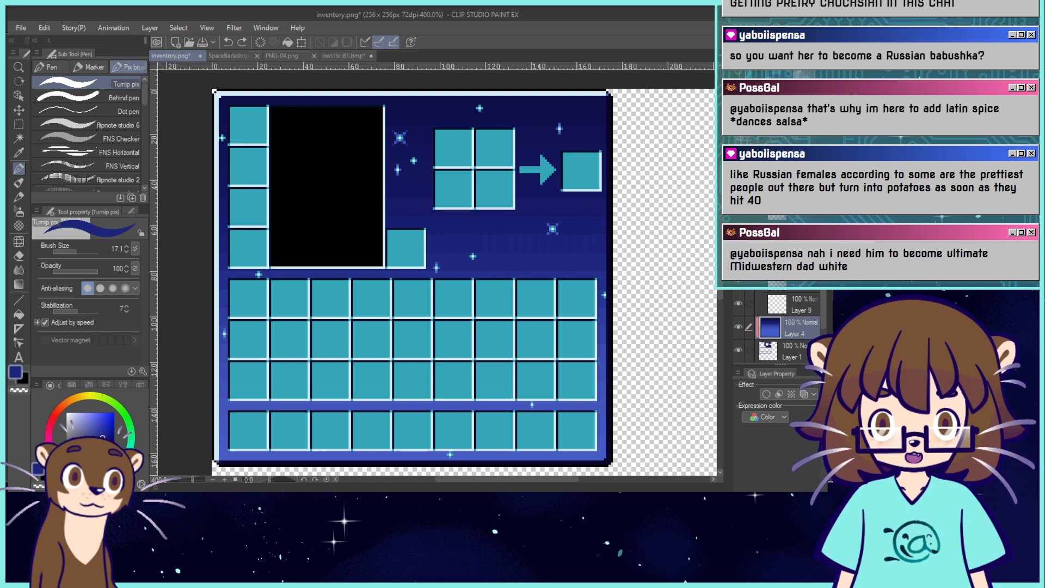
Select Layer 9 directly above the Layer 4 gradient and choose the flipnote studio 1 pixel brush.
{"action": "scroll", "coordinate": [779, 327], "scroll_direction": "down", "scroll_amount": 3}
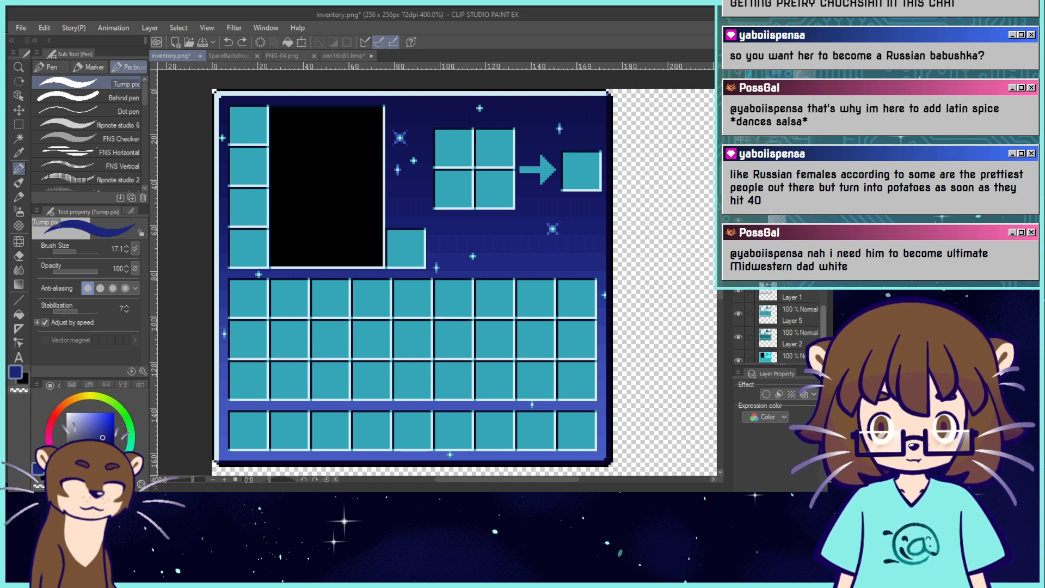
{"action": "scroll", "coordinate": [789, 326], "scroll_direction": "down", "scroll_amount": 5}
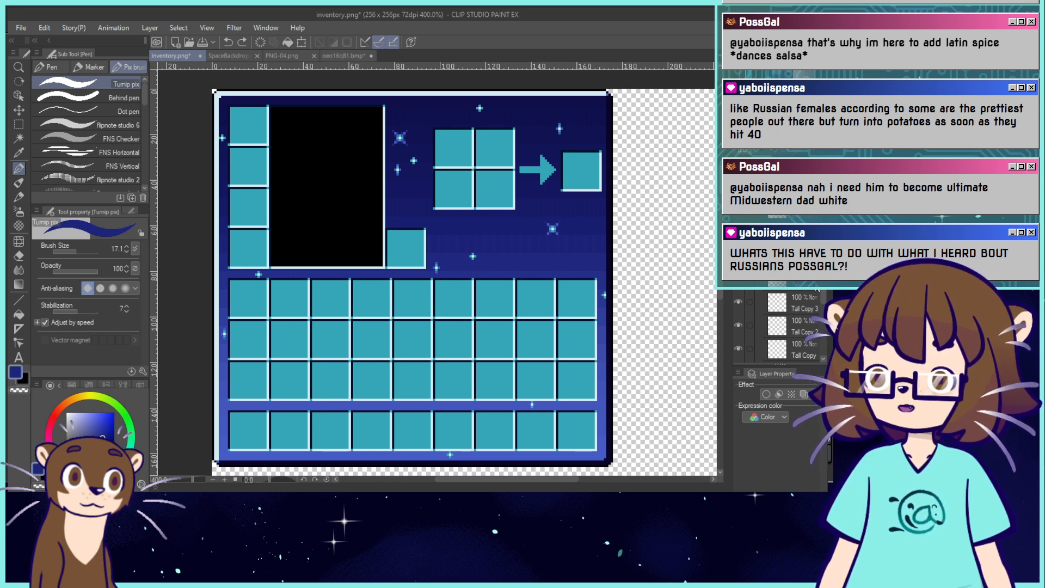
{"action": "scroll", "coordinate": [819, 297], "scroll_direction": "down", "scroll_amount": 3}
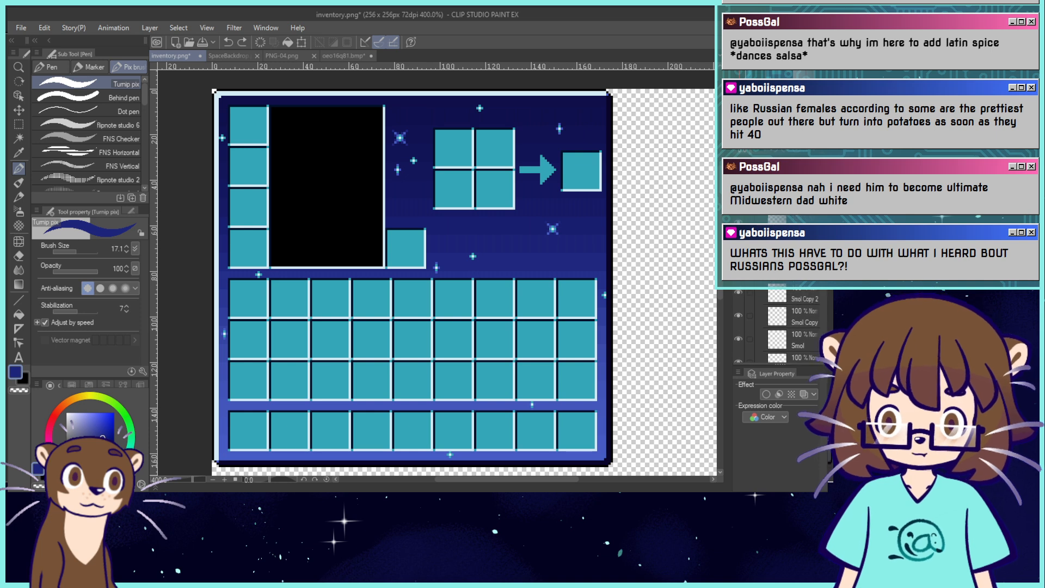
{"action": "scroll", "coordinate": [818, 322], "scroll_direction": "down", "scroll_amount": 5}
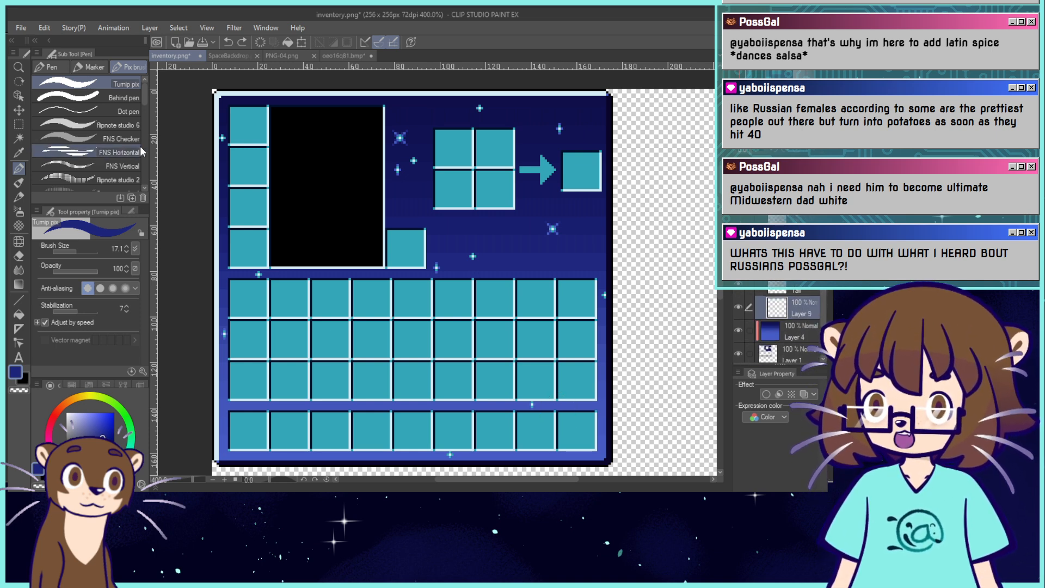
{"action": "scroll", "coordinate": [144, 102], "scroll_direction": "down", "scroll_amount": 4}
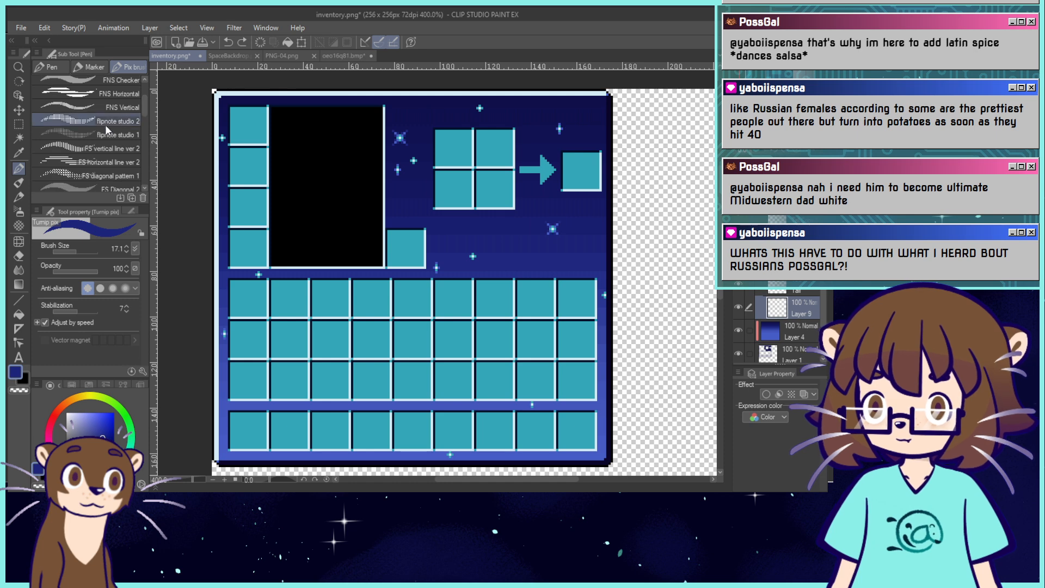
{"action": "left_click", "coordinate": [109, 134]}
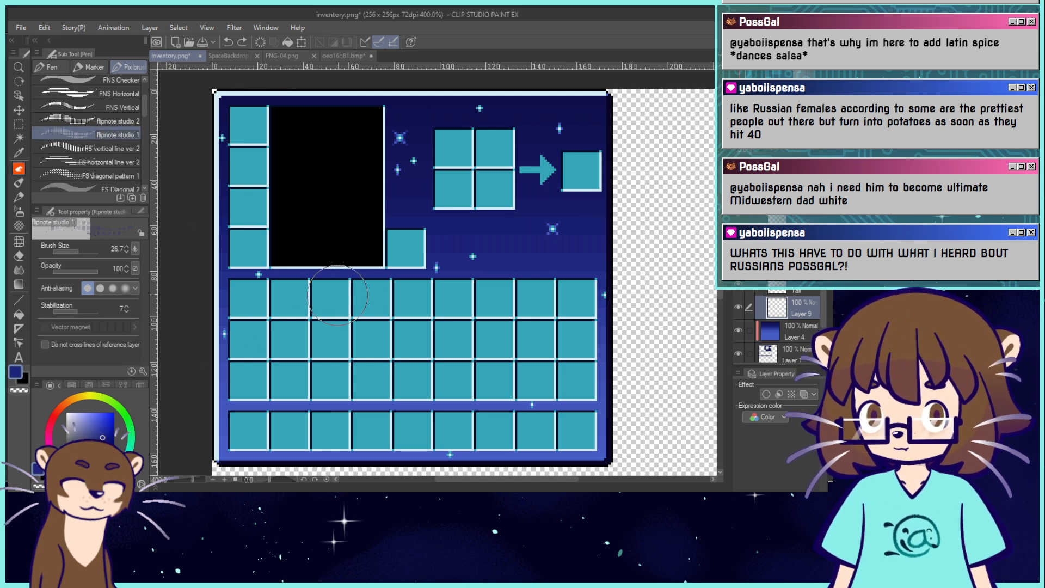
Sample the teal of an inventory slot as the drawing color, test one brush dab on the background, and undo the dab.
{"action": "left_click", "coordinate": [372, 299], "text": "alt"}
{"action": "left_click", "coordinate": [505, 246]}
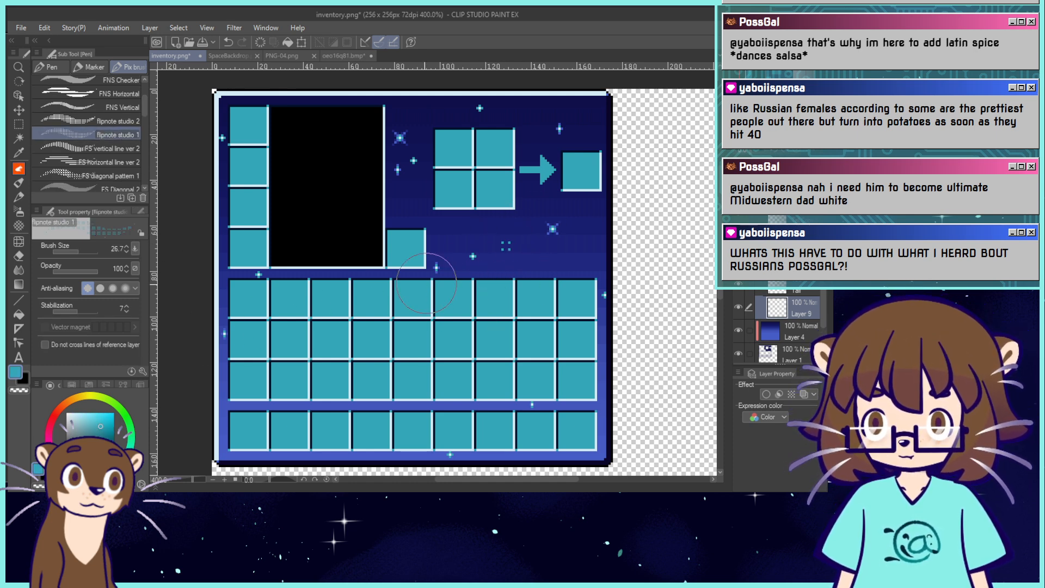
{"action": "key", "text": "ctrl+z"}
Set the brush size to 1.4 and dot single teal pixels as tiny stars across the background below the crafting grid.
{"action": "left_click_drag", "start_coordinate": [78, 252], "coordinate": [66, 251]}
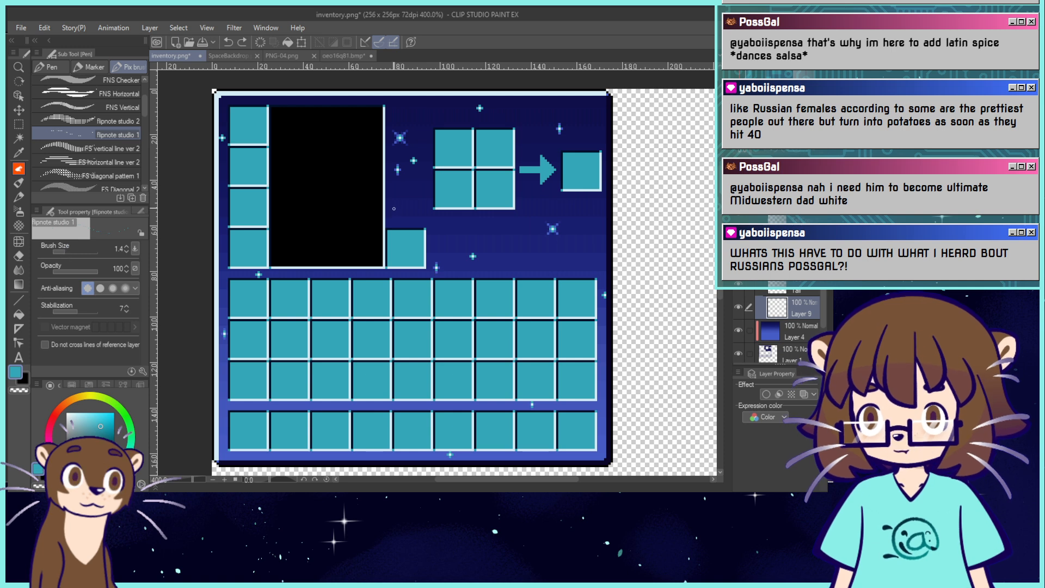
{"action": "left_click", "coordinate": [393, 216]}
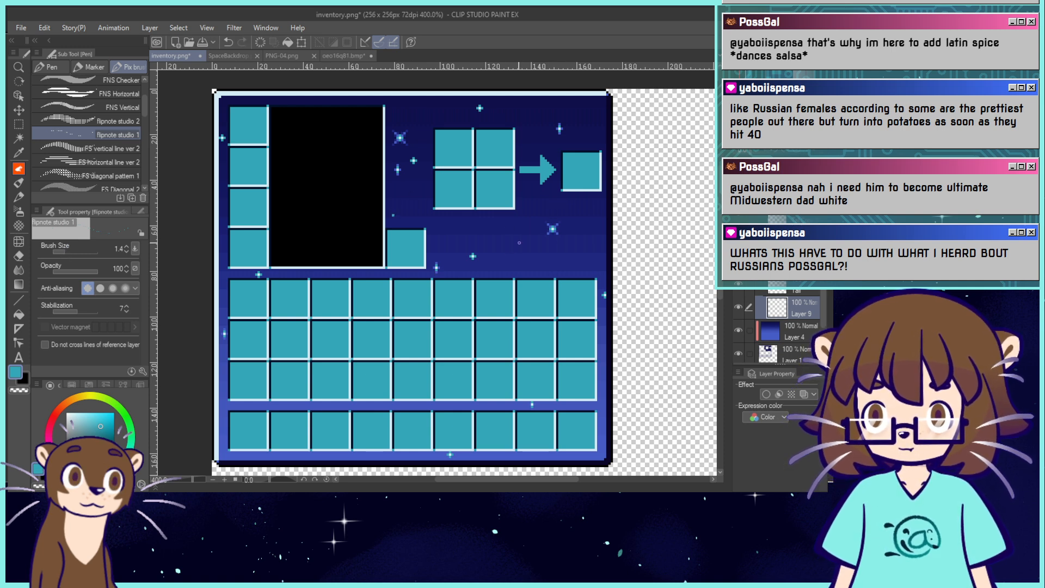
{"action": "left_click", "coordinate": [482, 222]}
{"action": "left_click", "coordinate": [489, 229]}
{"action": "left_click", "coordinate": [495, 241]}
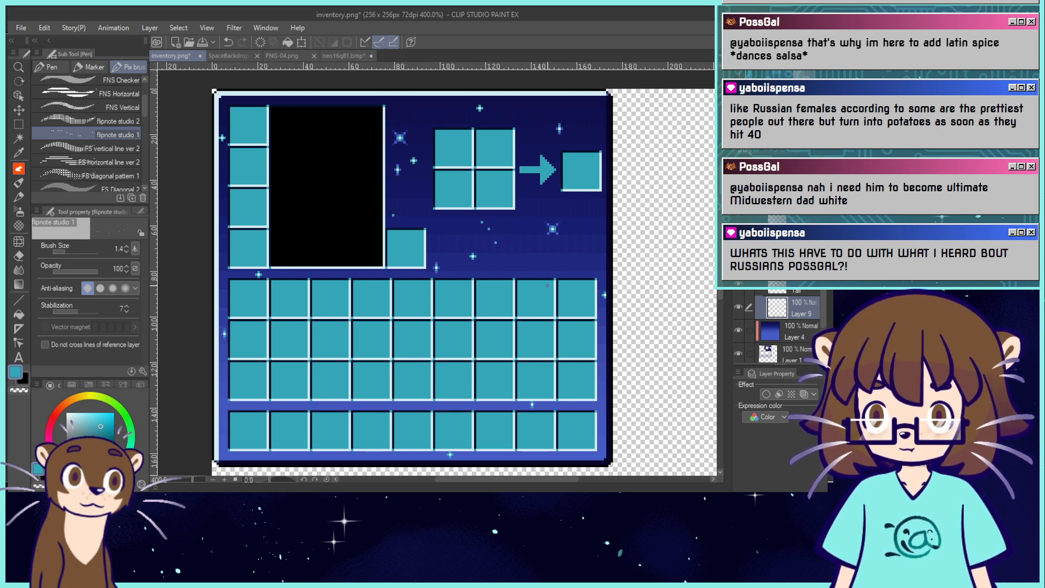
{"action": "left_click", "coordinate": [564, 263]}
{"action": "left_click", "coordinate": [584, 223]}
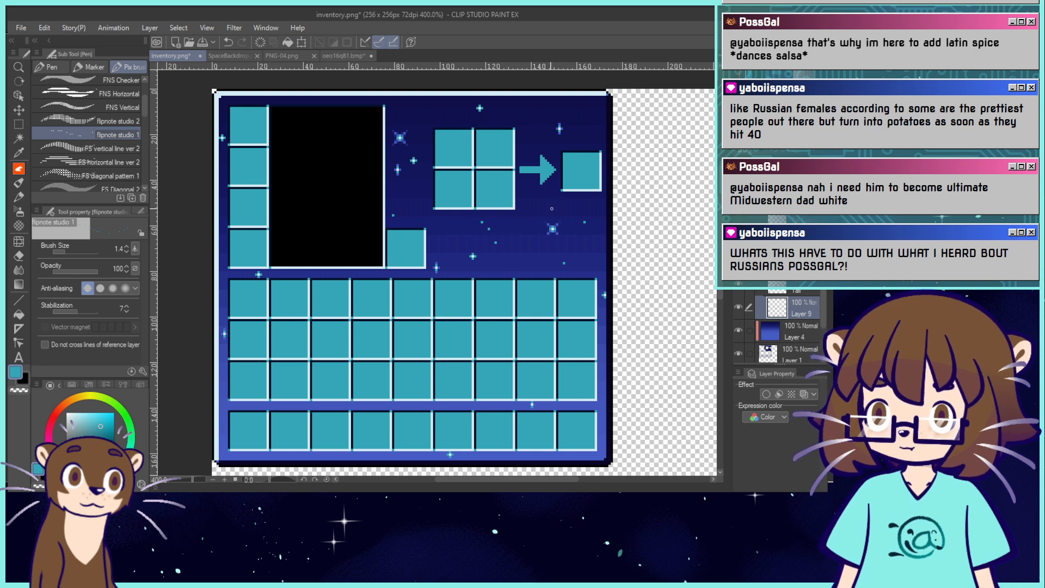
Switch to the FS random pattern 2 pixel brush.
{"action": "scroll", "coordinate": [148, 116], "scroll_direction": "down", "scroll_amount": 5}
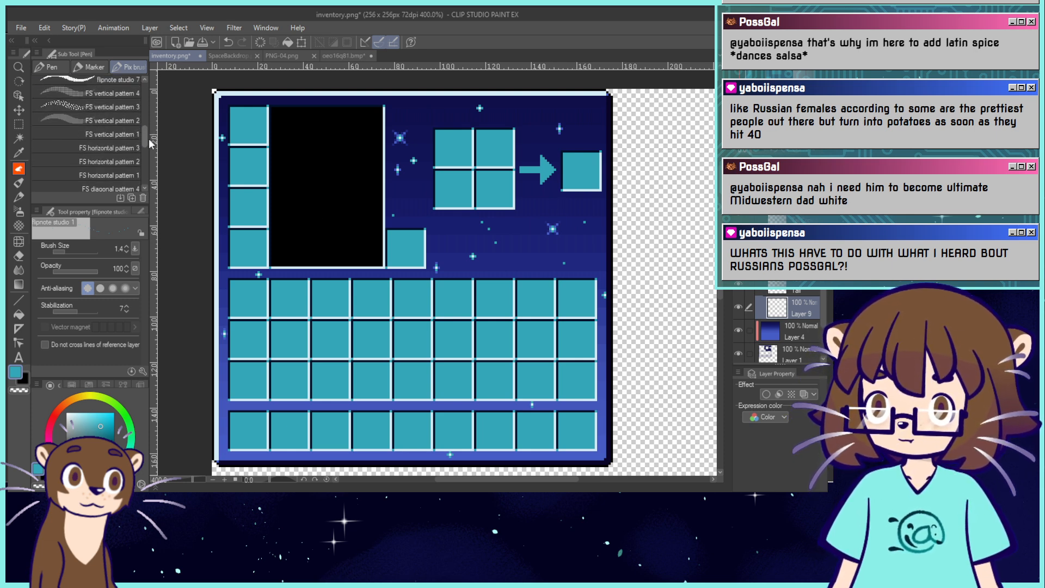
{"action": "left_click_drag", "start_coordinate": [149, 139], "coordinate": [149, 181]}
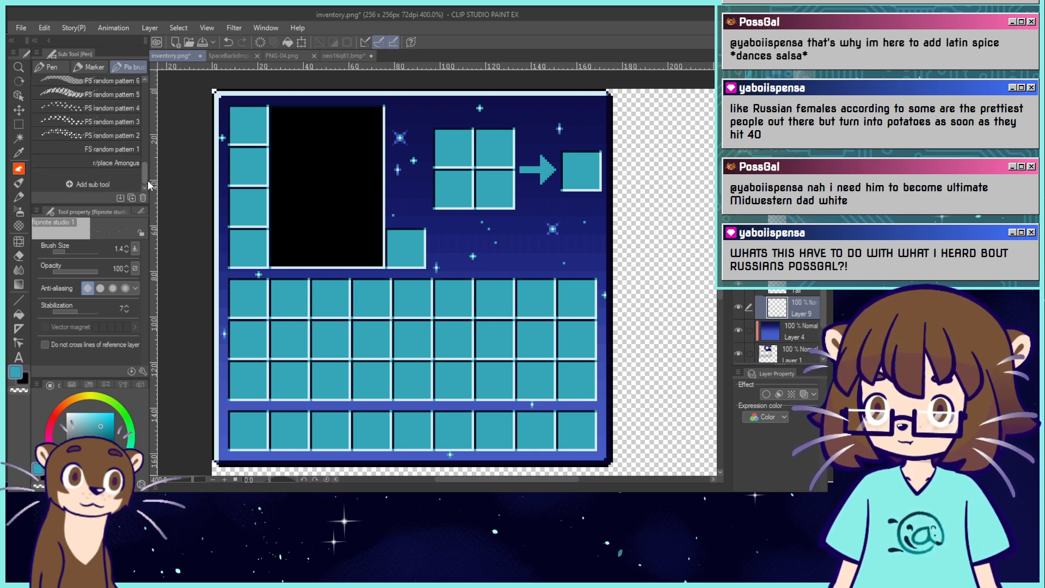
{"action": "left_click", "coordinate": [90, 136]}
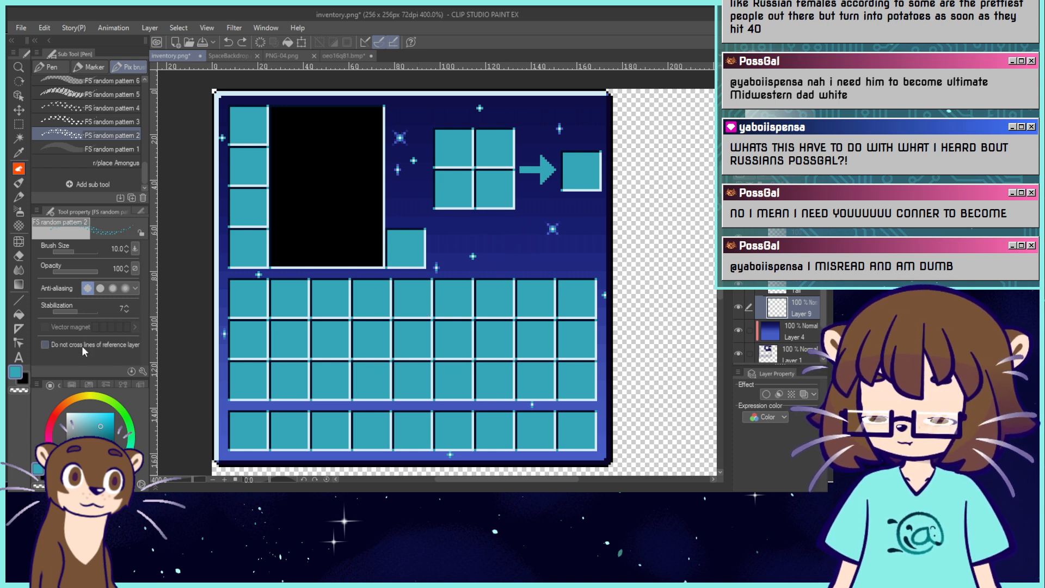
Try spraying small teal specks over the upper background with the Spray airbrush at full hardness.
{"action": "left_click", "coordinate": [19, 211]}
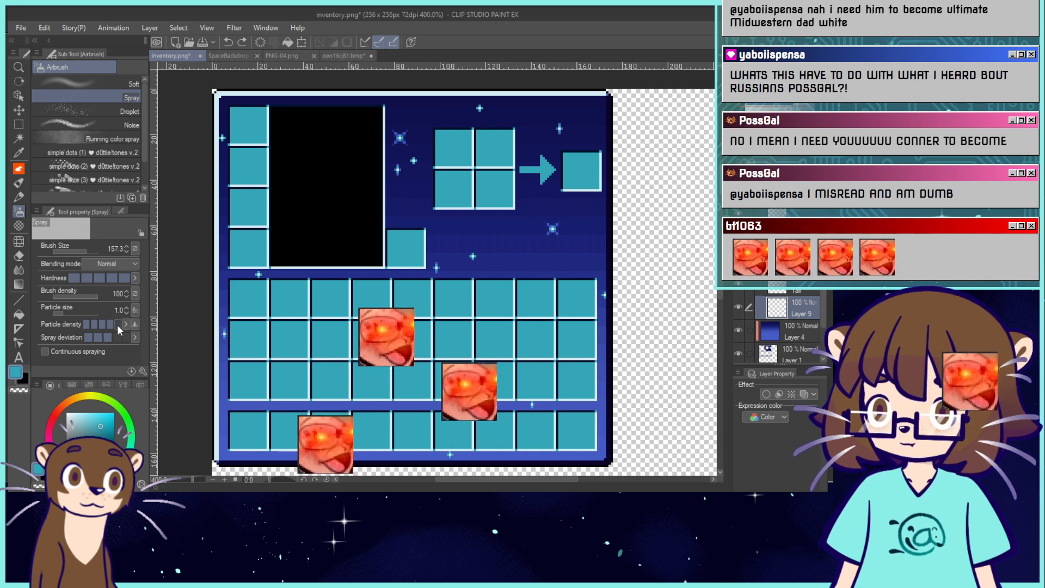
{"action": "left_click", "coordinate": [78, 278]}
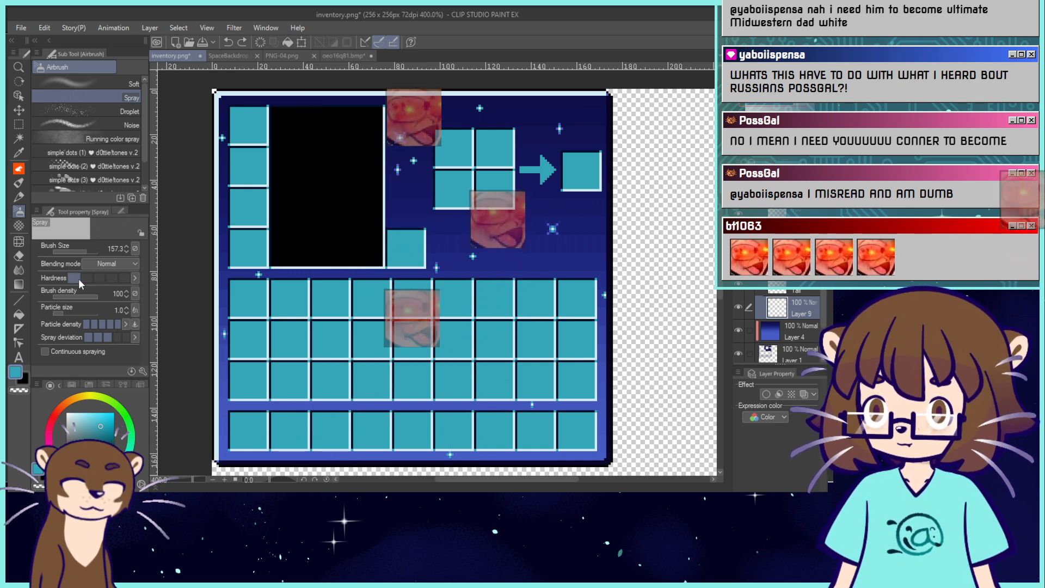
{"action": "left_click", "coordinate": [125, 277]}
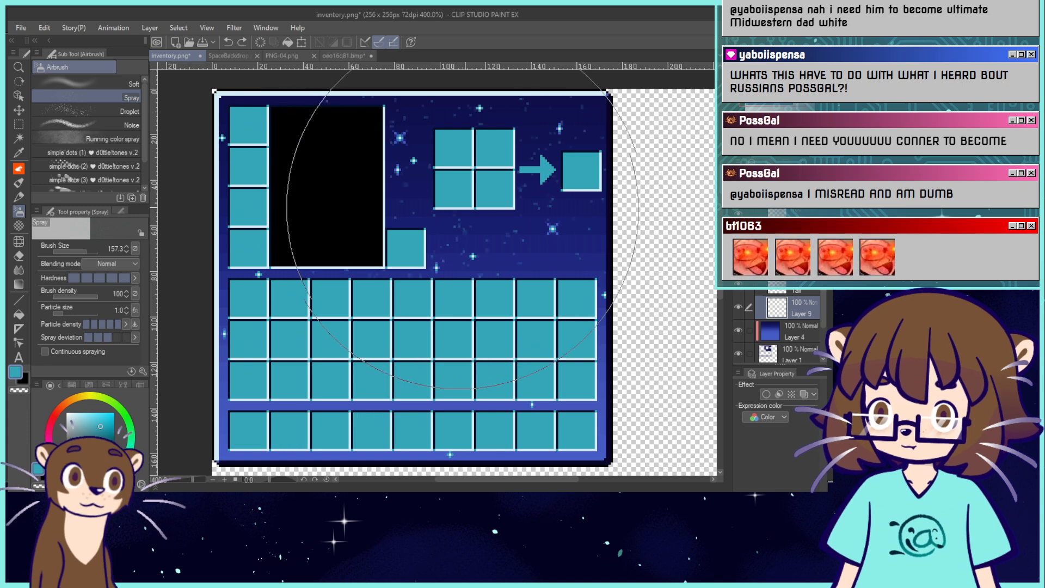
{"action": "left_click_drag", "start_coordinate": [468, 255], "coordinate": [523, 262]}
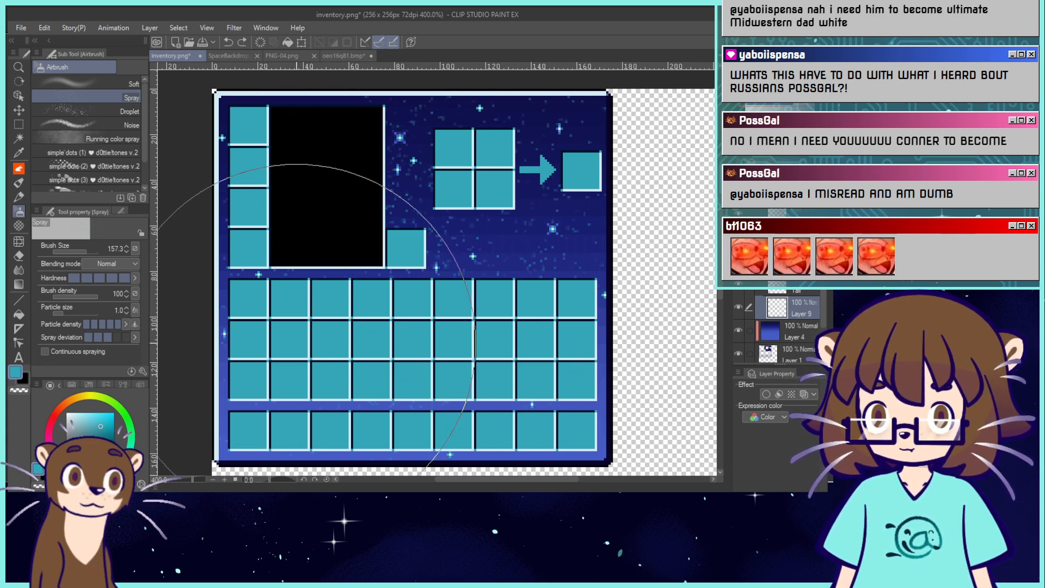
{"action": "key", "text": "ctrl+z"}
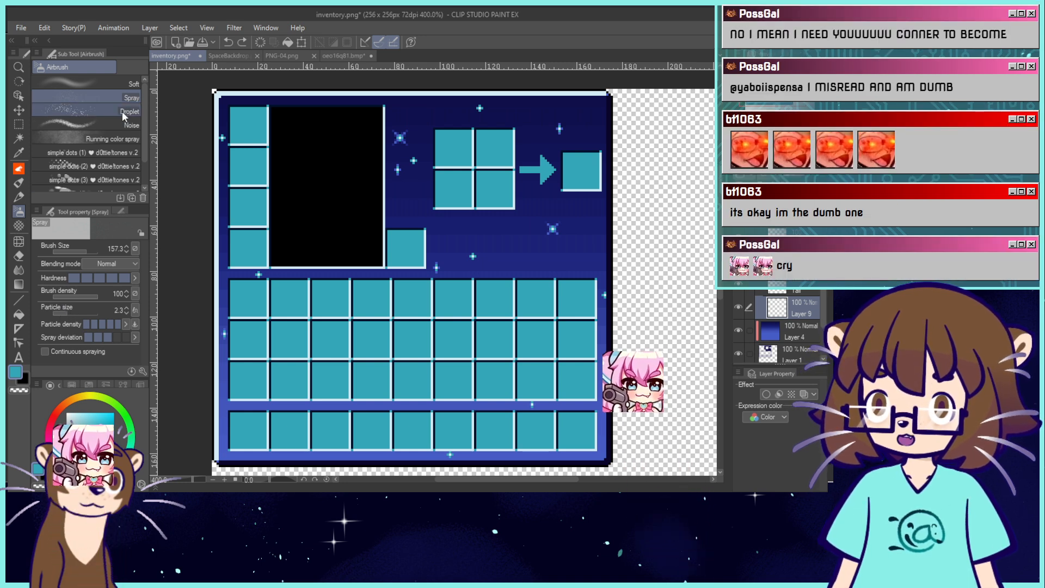
Try the Droplet airbrush with a particle size of 1.0.
{"action": "left_click", "coordinate": [122, 111]}
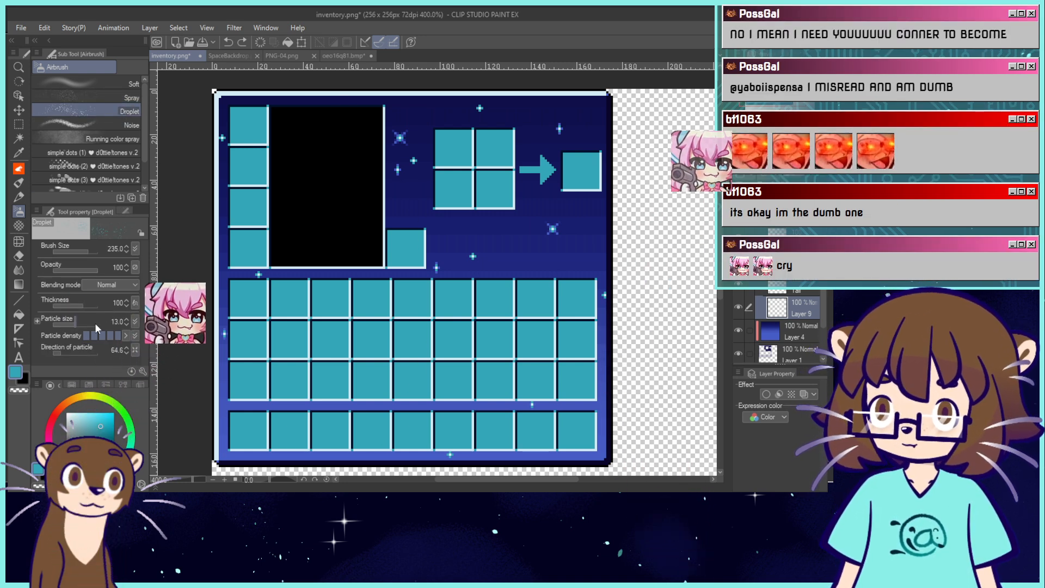
{"action": "left_click", "coordinate": [59, 326]}
{"action": "left_click", "coordinate": [127, 319]}
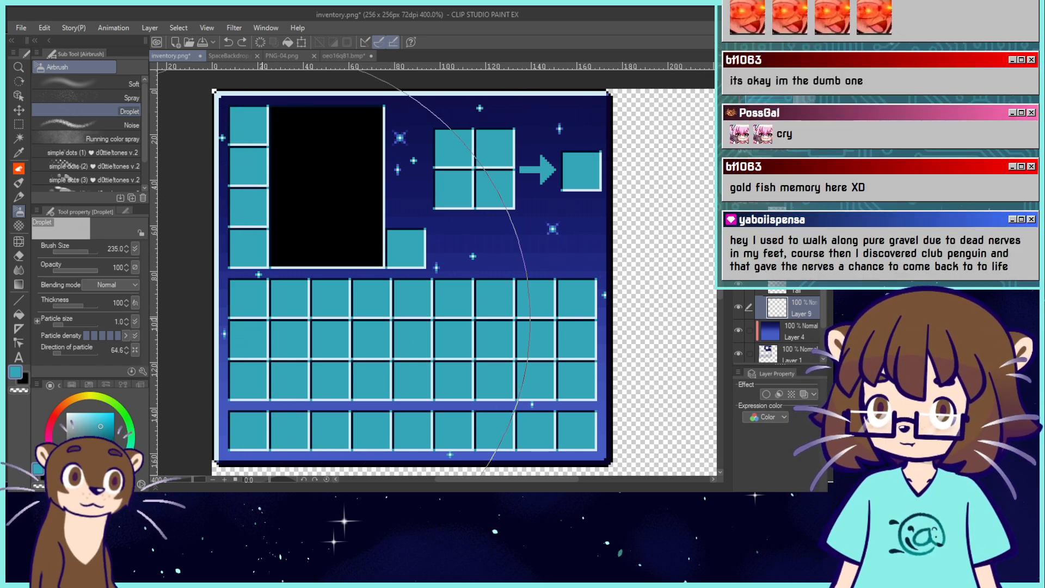
{"action": "left_click_drag", "start_coordinate": [144, 129], "coordinate": [145, 154]}
{"action": "scroll", "coordinate": [145, 149], "scroll_direction": "up", "scroll_amount": 2}
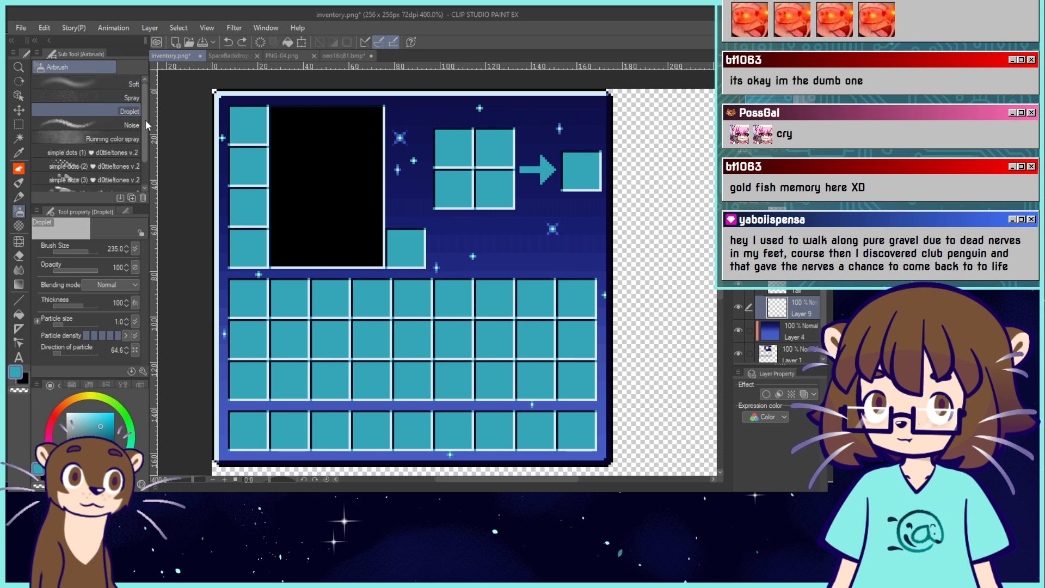
Try the Spray airbrush with a smaller particle size and different particle density and spray deviation levels.
{"action": "left_click", "coordinate": [135, 98]}
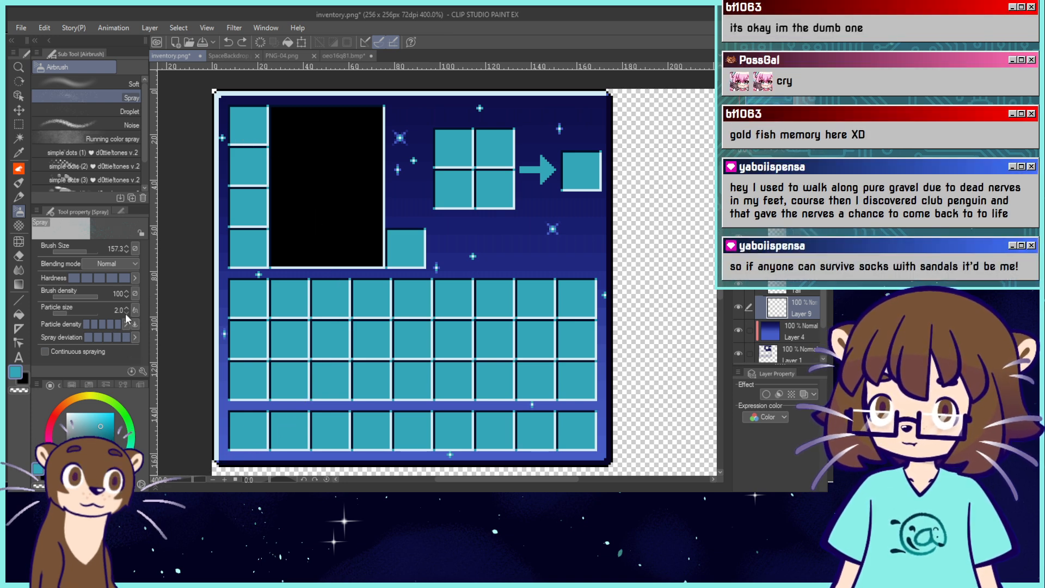
{"action": "left_click", "coordinate": [127, 313]}
{"action": "left_click", "coordinate": [85, 325]}
{"action": "left_click", "coordinate": [88, 337]}
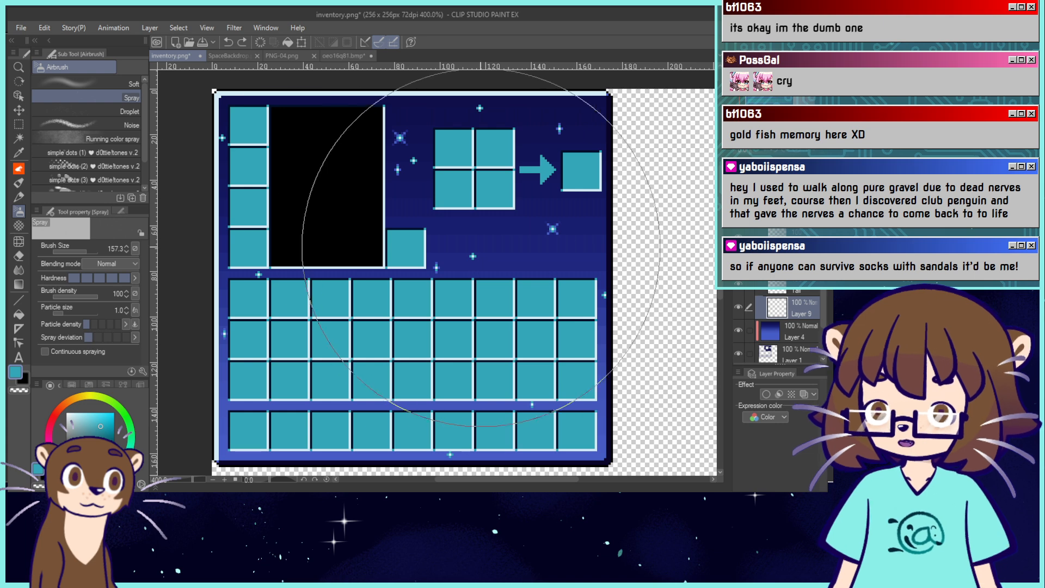
{"action": "left_click", "coordinate": [127, 337]}
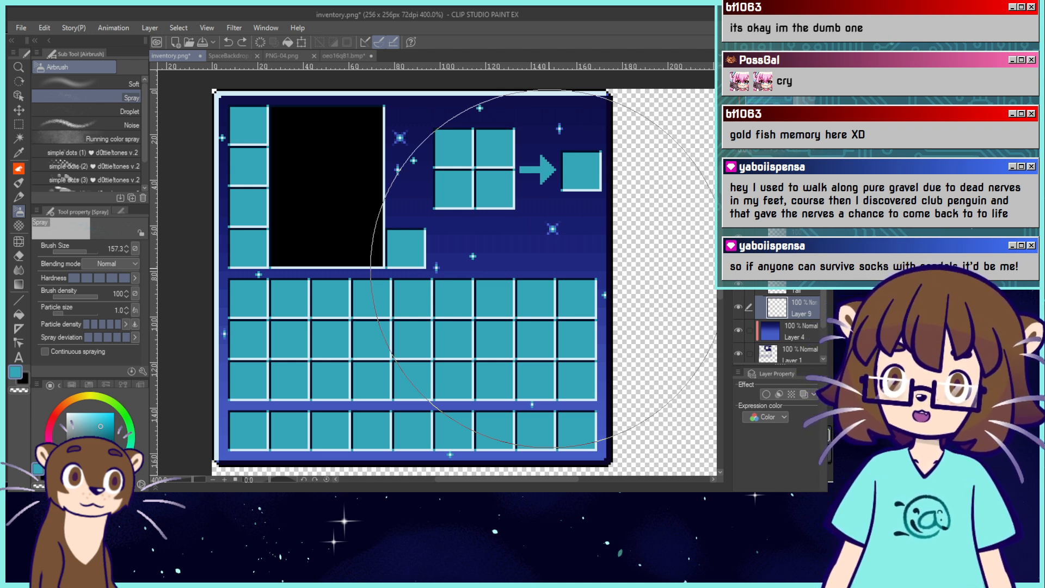
Switch to the Dot pen and scatter single-pixel teal stars across the dark blue background.
{"action": "left_click", "coordinate": [21, 181]}
{"action": "left_click_drag", "start_coordinate": [145, 163], "coordinate": [146, 111]}
{"action": "left_click", "coordinate": [109, 132]}
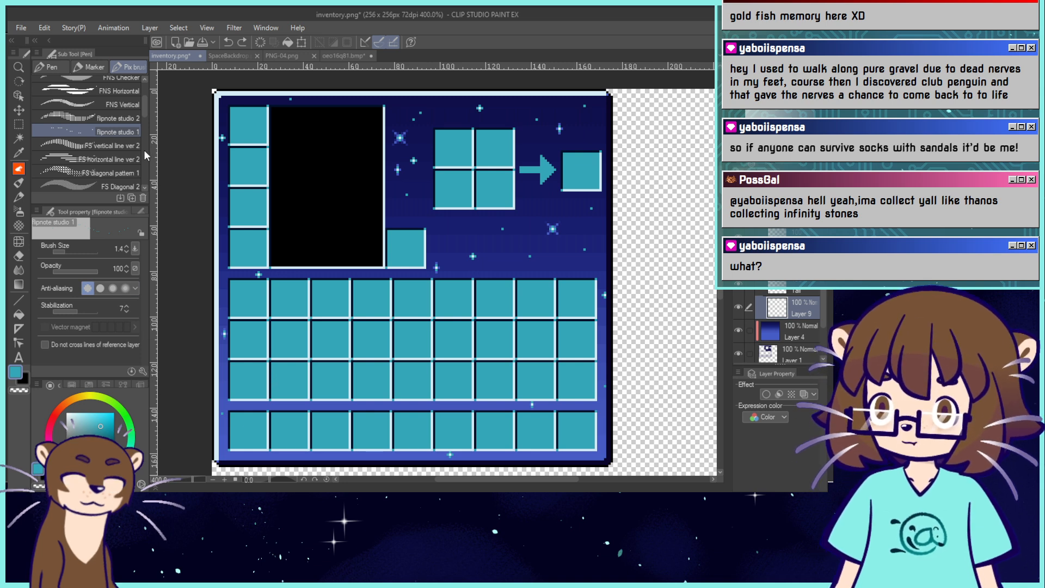
{"action": "scroll", "coordinate": [145, 109], "scroll_direction": "up", "scroll_amount": 3}
{"action": "left_click", "coordinate": [111, 110]}
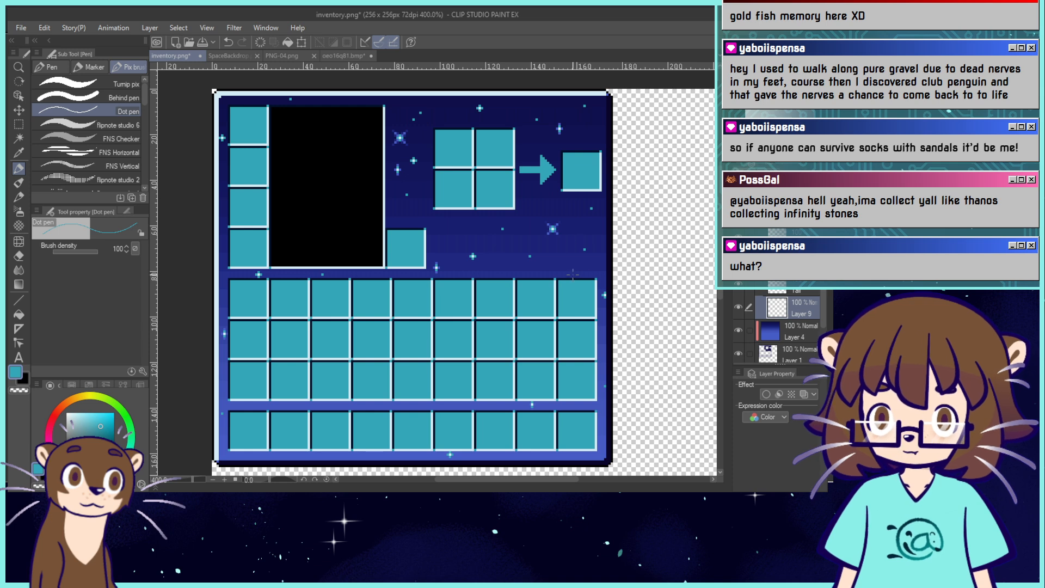
{"action": "left_click", "coordinate": [582, 253]}
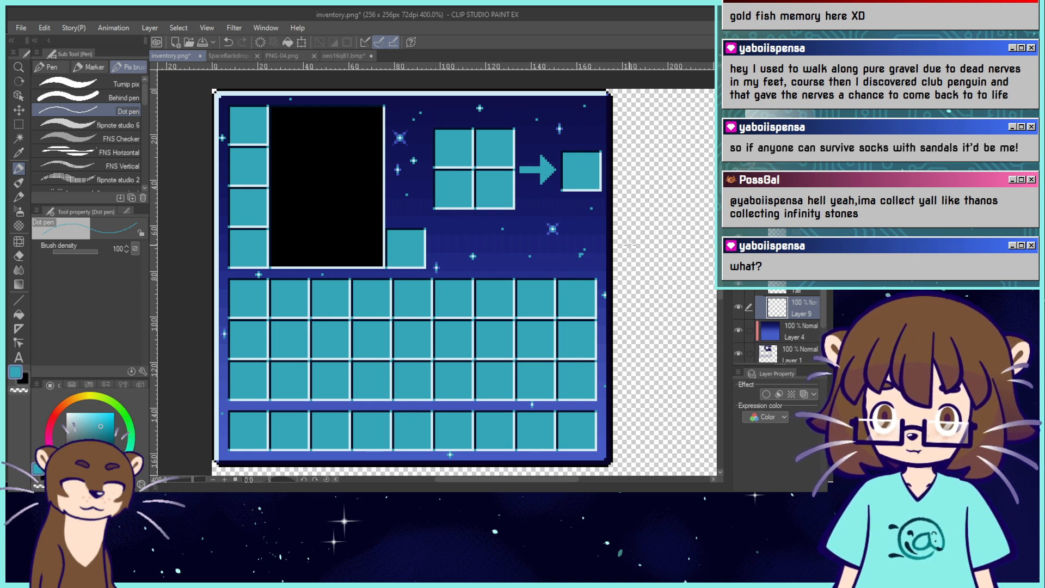
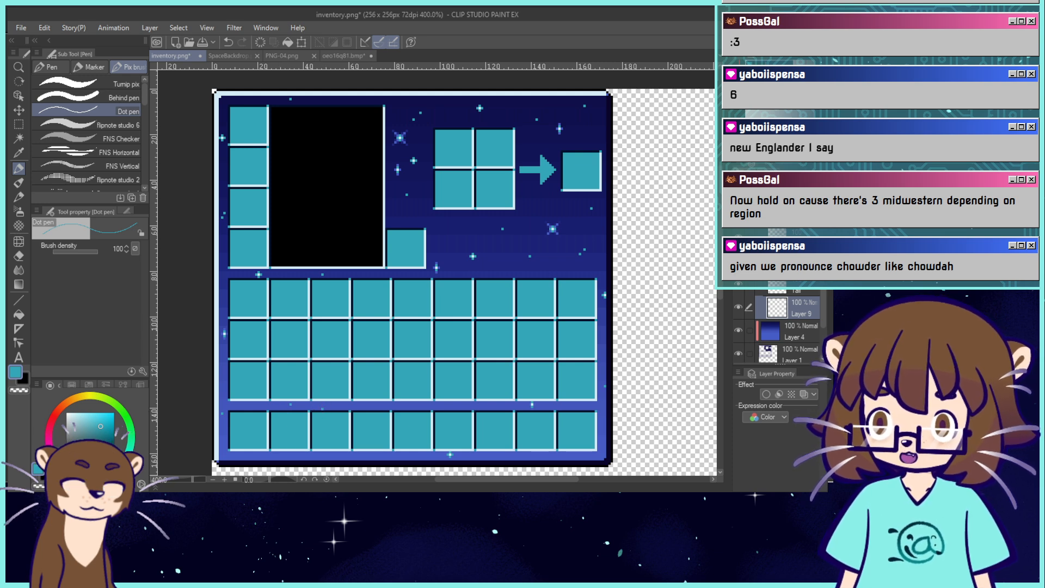
Place a tiny teal star in the strip beneath the bottom slot row, undoing and redoing misplaced dots.
{"action": "key", "text": "ctrl+z"}
{"action": "left_click", "coordinate": [253, 457]}
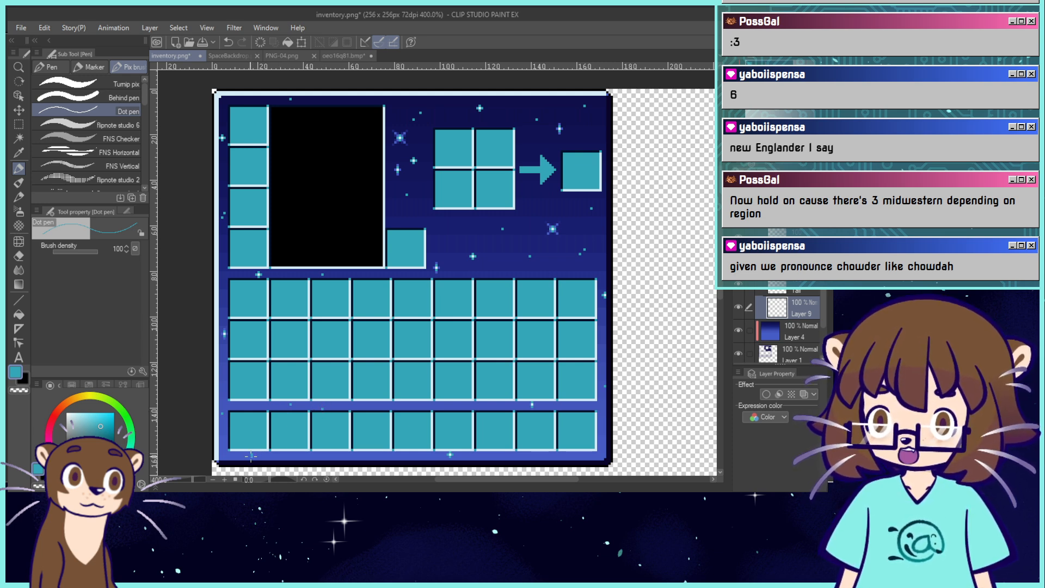
{"action": "key", "text": "ctrl+z"}
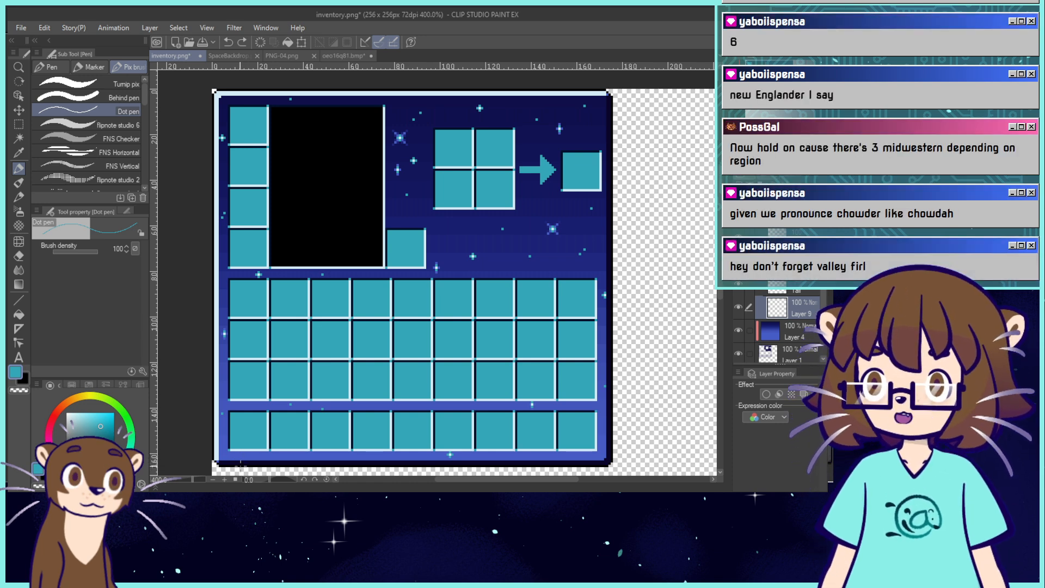
{"action": "left_click", "coordinate": [247, 455]}
{"action": "key", "text": "ctrl+z"}
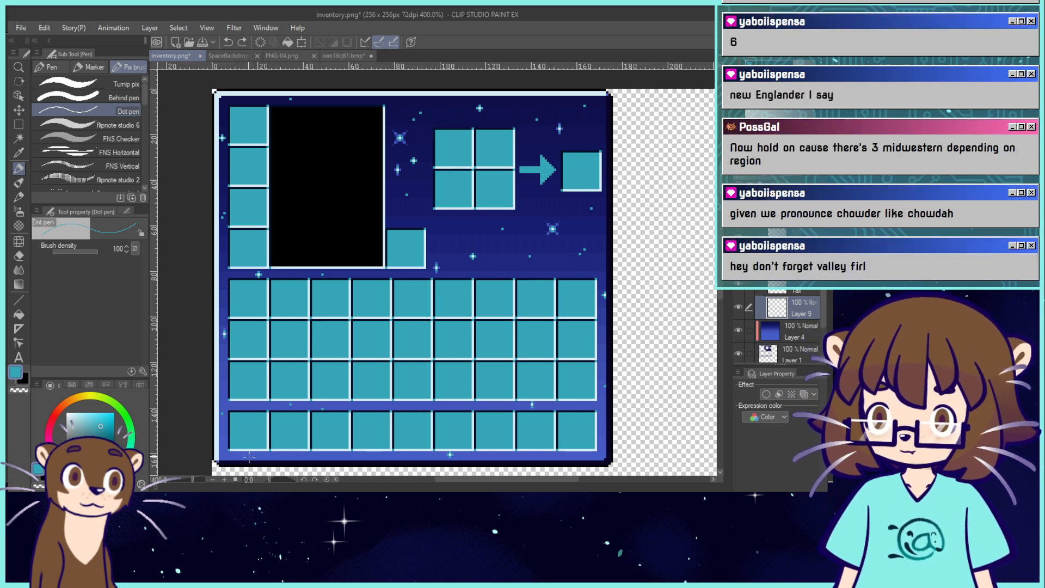
{"action": "left_click", "coordinate": [248, 457]}
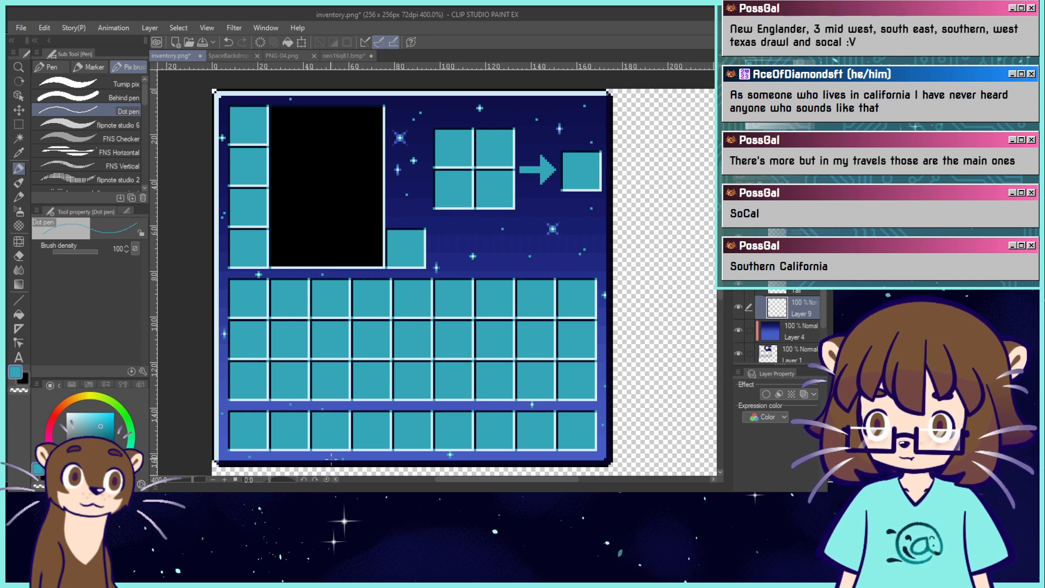
Lock the star layer's transparent pixels and recolor several star dots in the slot borders' pale white using the Turnip pix pen.
{"action": "left_click", "coordinate": [738, 307]}
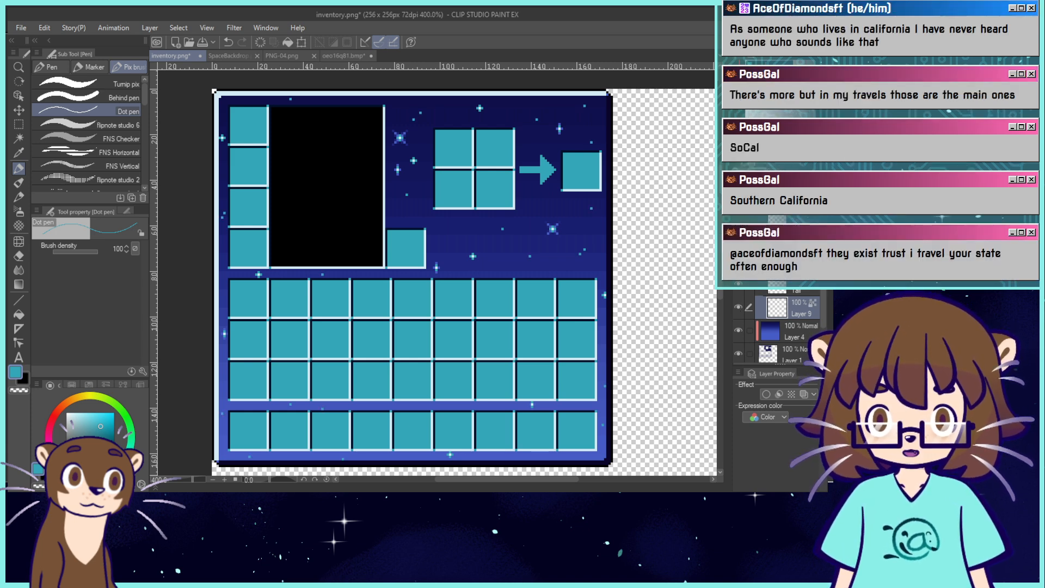
{"action": "left_click", "coordinate": [399, 267], "text": "alt"}
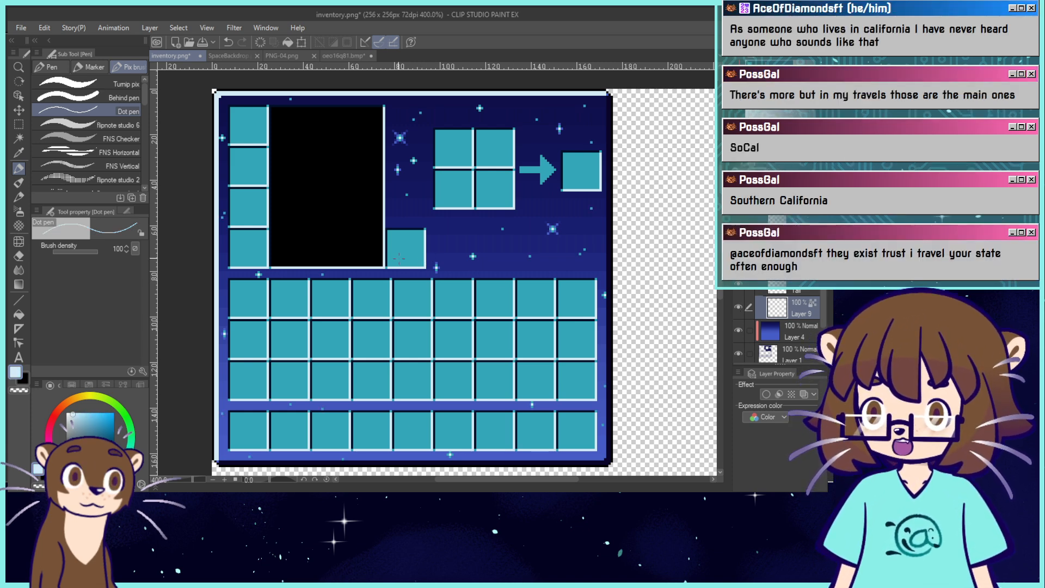
{"action": "left_click", "coordinate": [82, 97]}
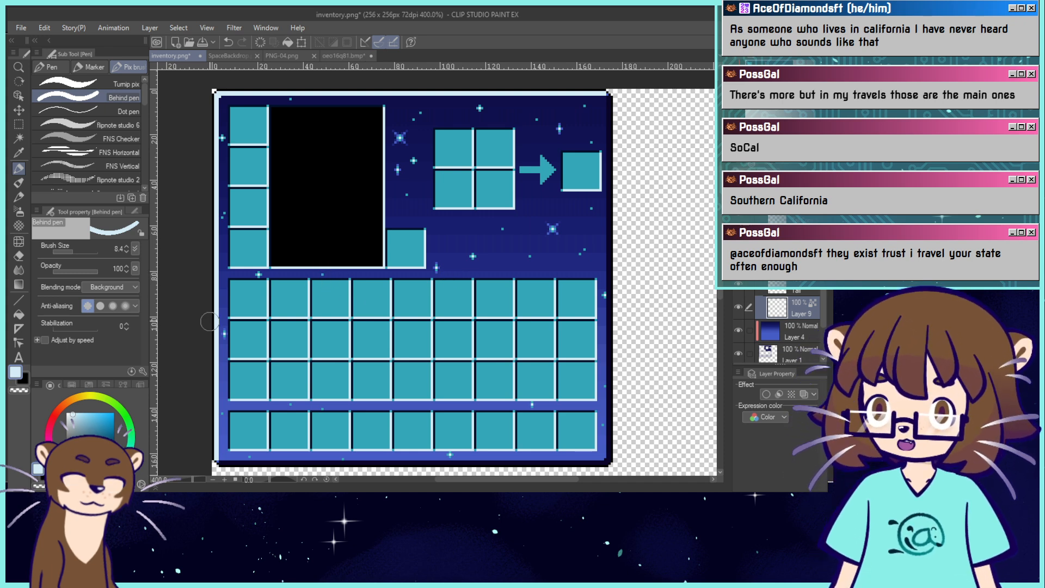
{"action": "left_click", "coordinate": [82, 82]}
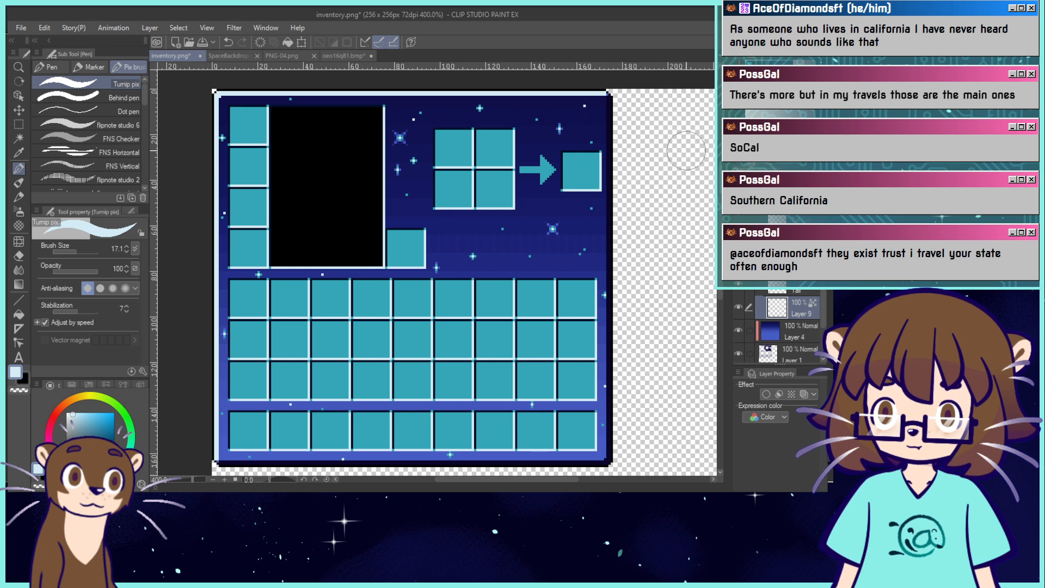
Sample the background's lighter blue and add a dim star dot near the panel's upper right corner with the Dot pen.
{"action": "left_click", "coordinate": [596, 452], "text": "alt"}
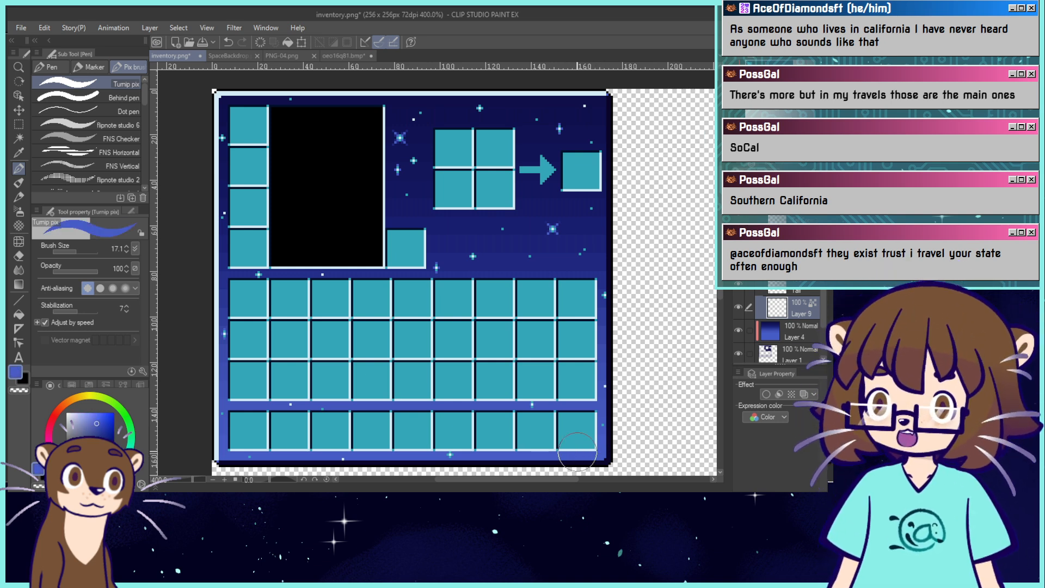
{"action": "left_click", "coordinate": [122, 116]}
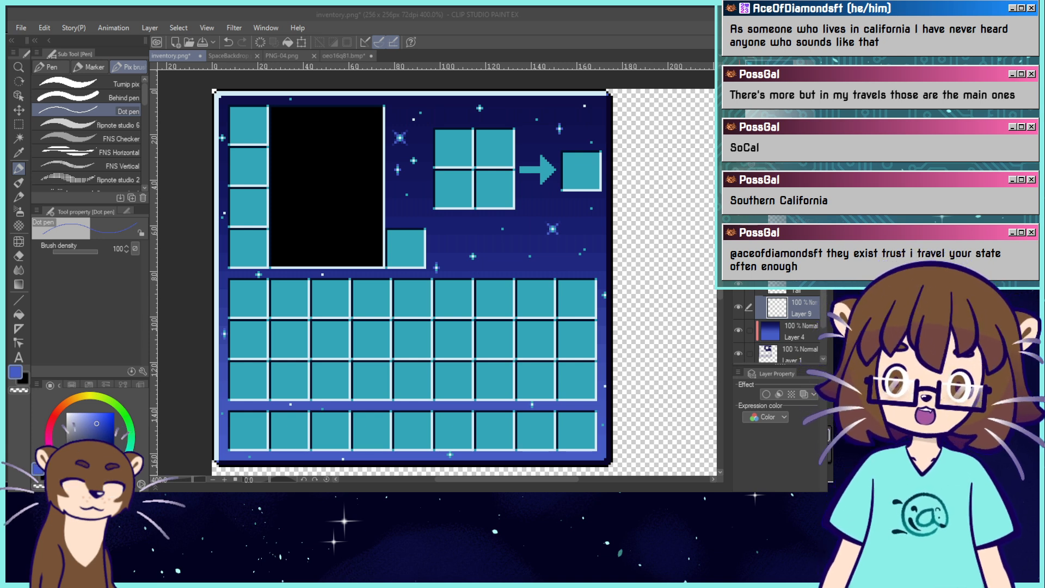
{"action": "left_click", "coordinate": [778, 292]}
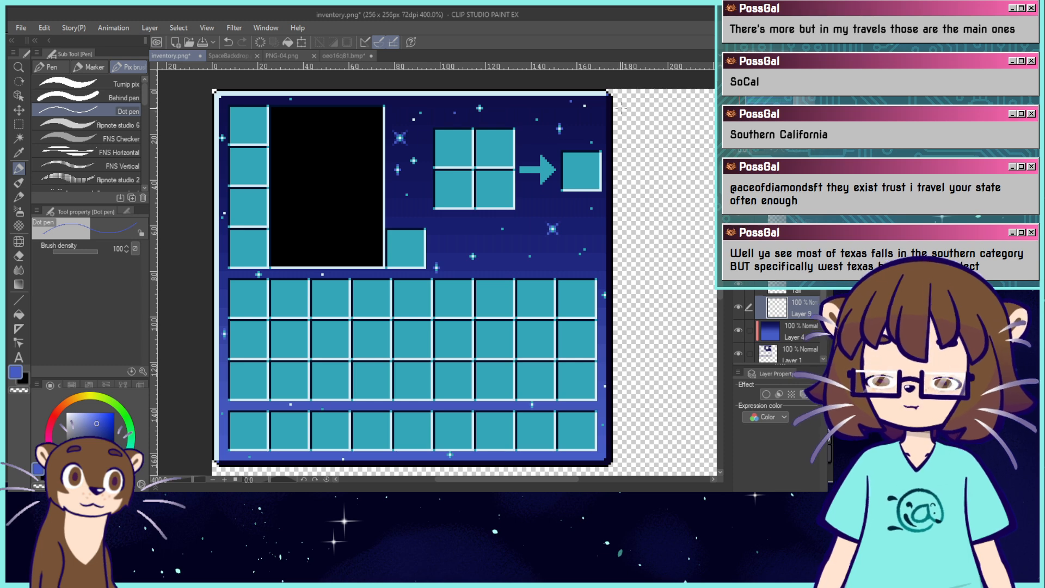
{"action": "left_click", "coordinate": [576, 99]}
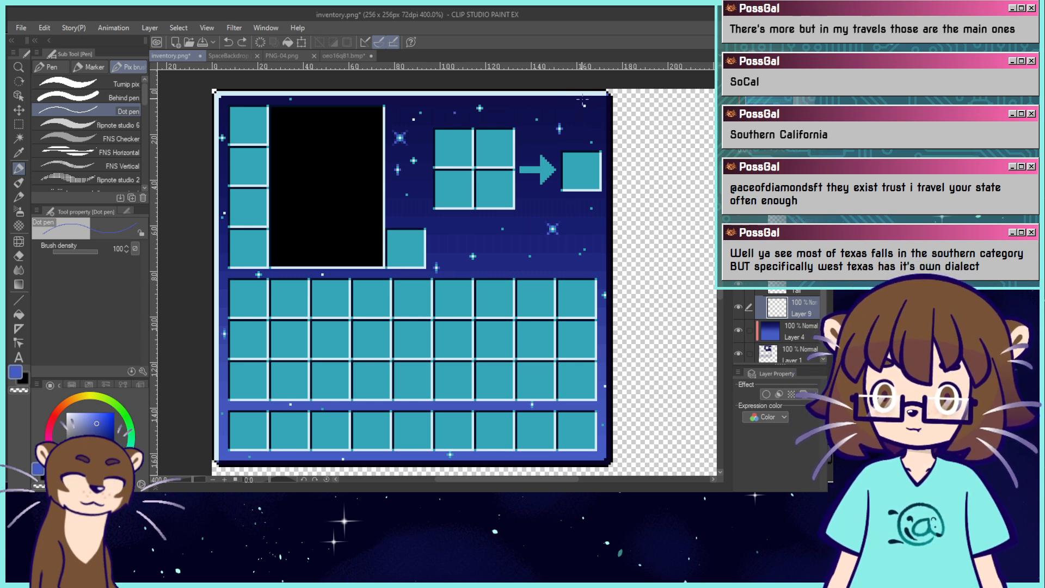
{"action": "key", "text": "ctrl+z"}
{"action": "left_click", "coordinate": [579, 101]}
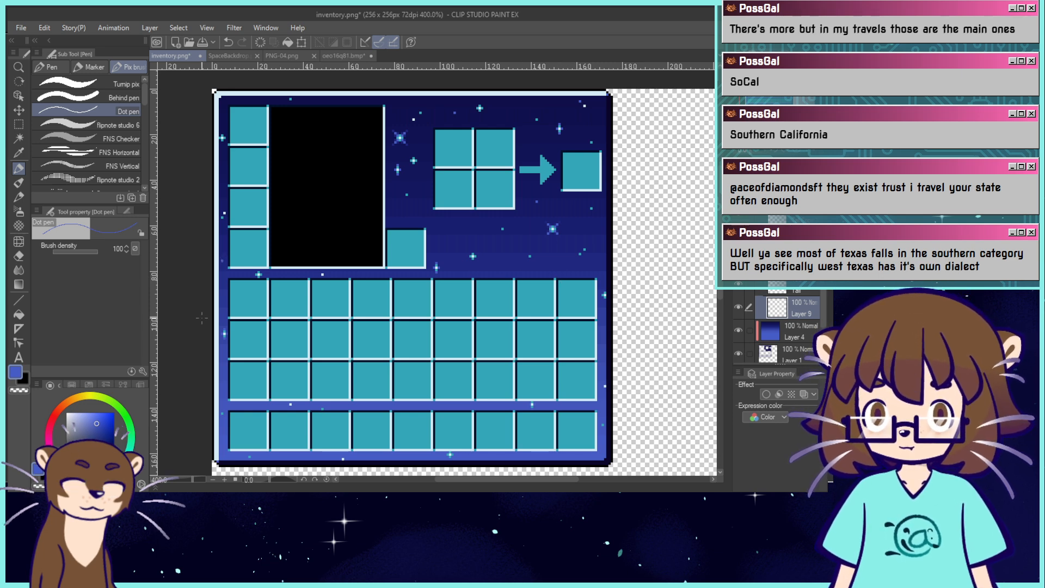
Add more dim blue star dots below the crafting grid and in the gap beside the black character panel.
{"action": "left_click", "coordinate": [443, 242]}
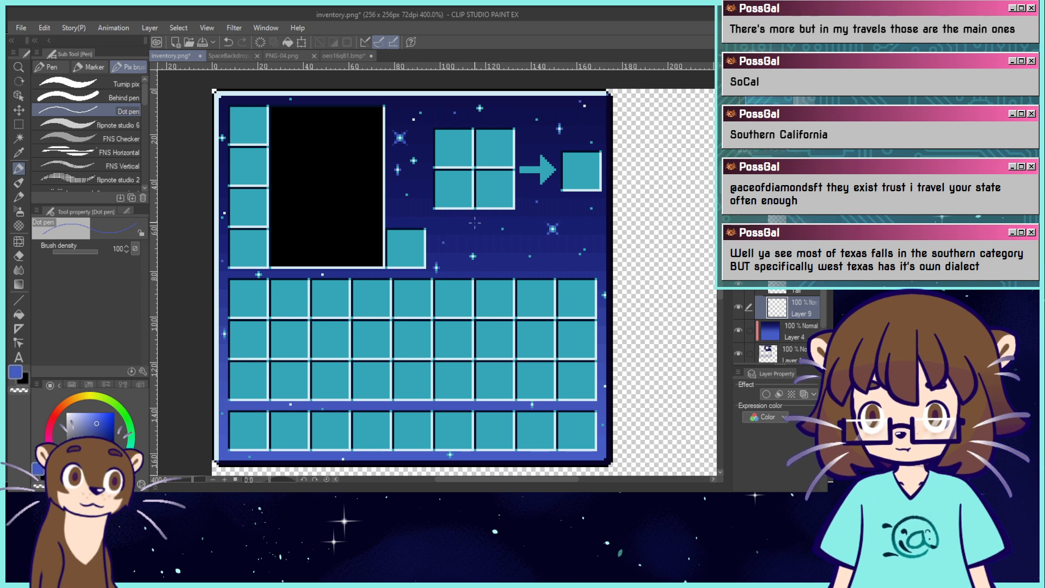
{"action": "left_click", "coordinate": [473, 223]}
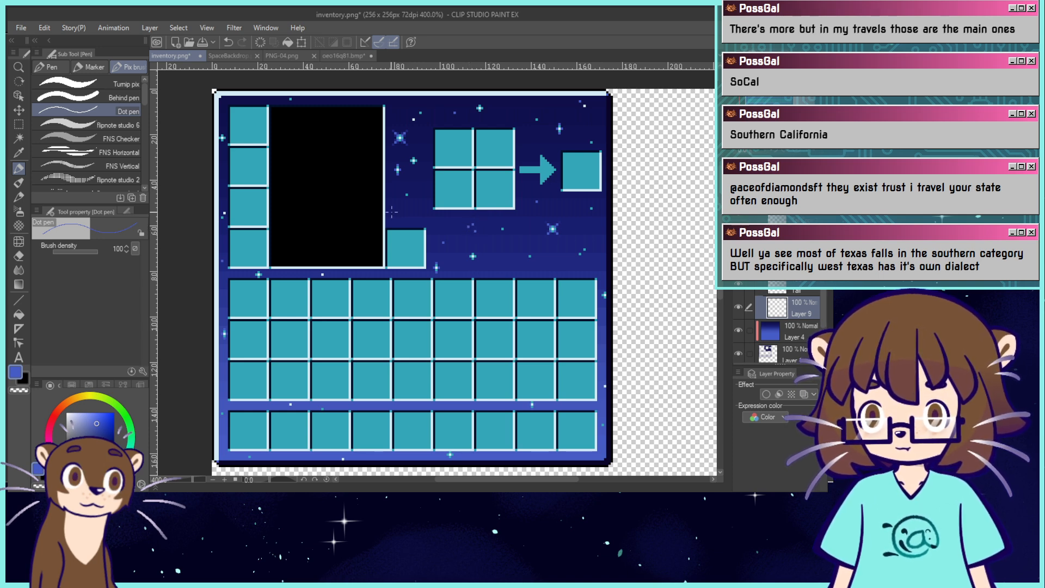
{"action": "left_click", "coordinate": [402, 104]}
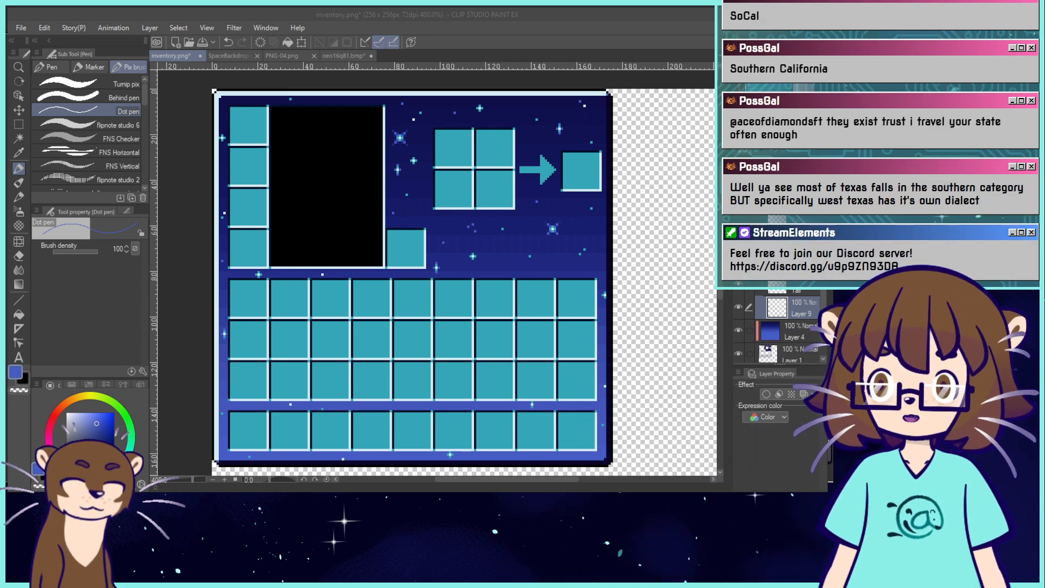
{"action": "left_click", "coordinate": [457, 10]}
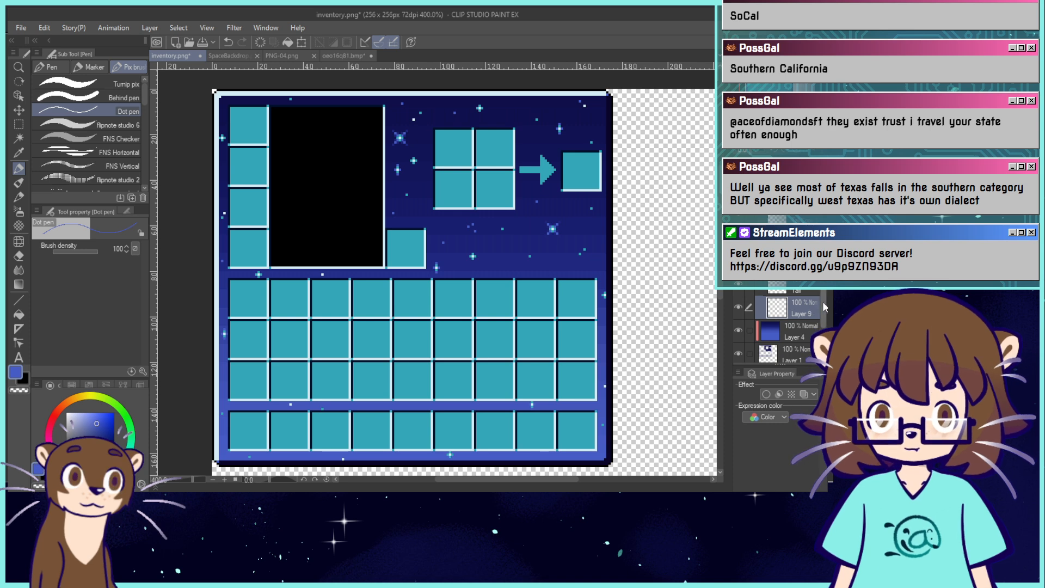
In the star folder, select the large blue star and small star between the character panel and crafting grid, and shift them slightly right.
{"action": "left_click_drag", "start_coordinate": [824, 306], "coordinate": [823, 242]}
{"action": "left_click", "coordinate": [792, 215]}
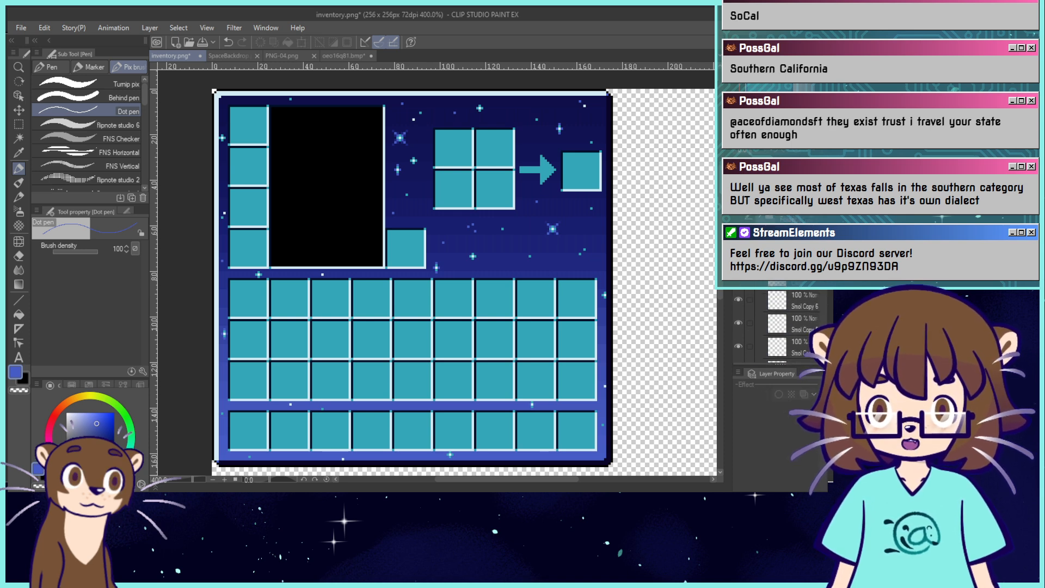
{"action": "left_click", "coordinate": [736, 440]}
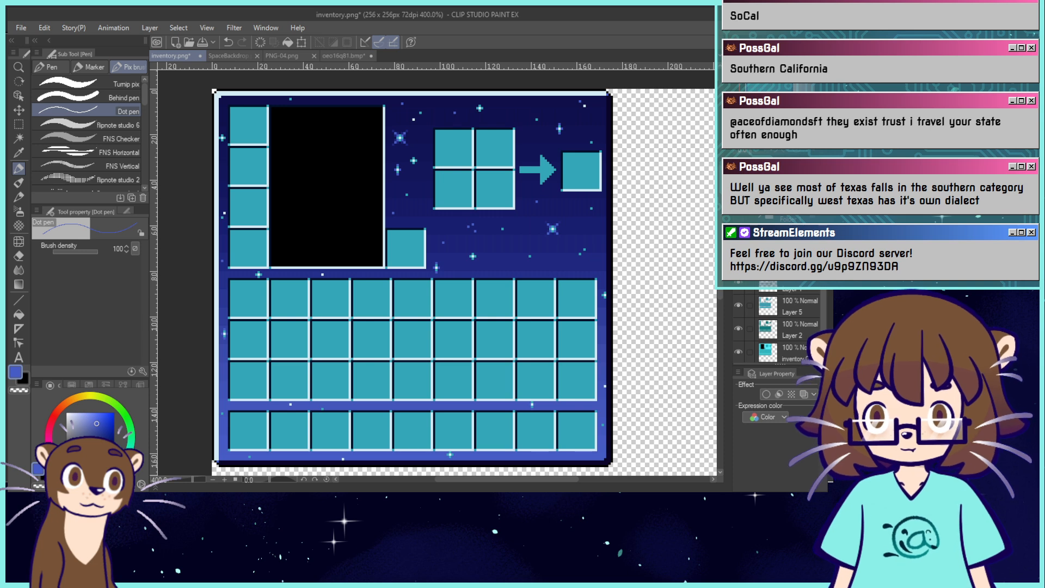
{"action": "left_click", "coordinate": [19, 126]}
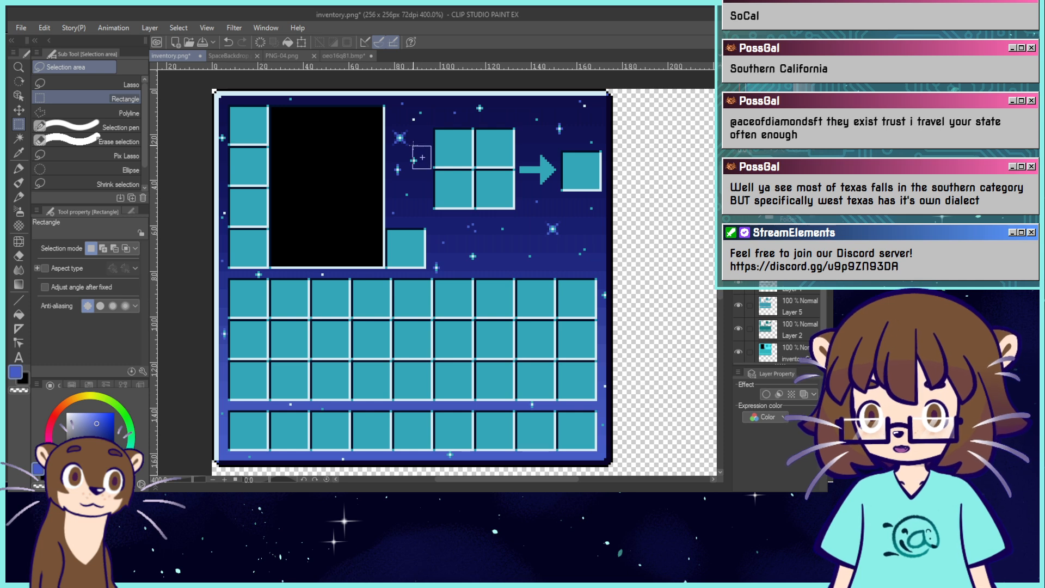
{"action": "left_click_drag", "start_coordinate": [431, 168], "coordinate": [408, 146]}
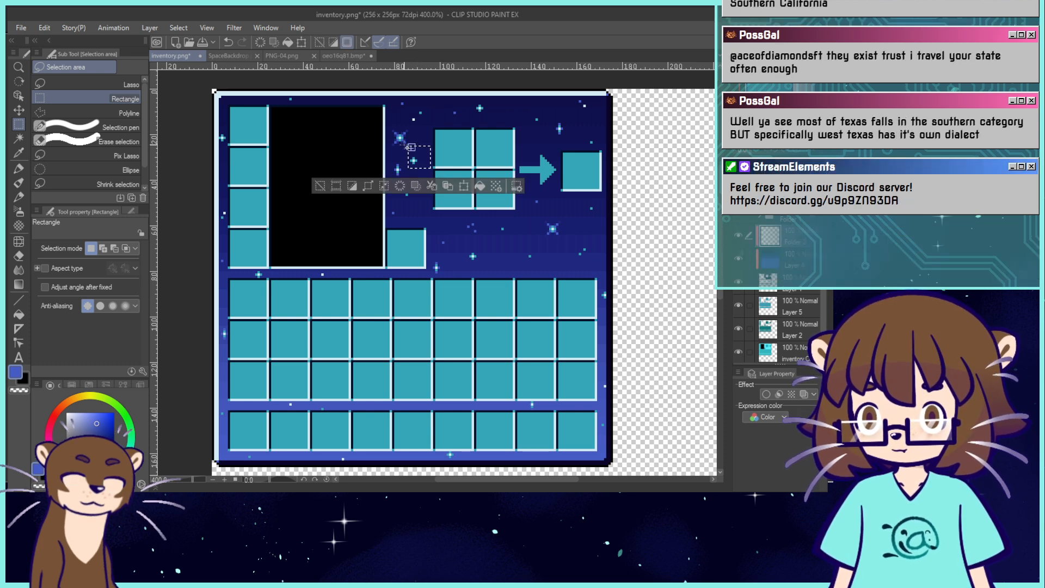
{"action": "left_click", "coordinate": [464, 186]}
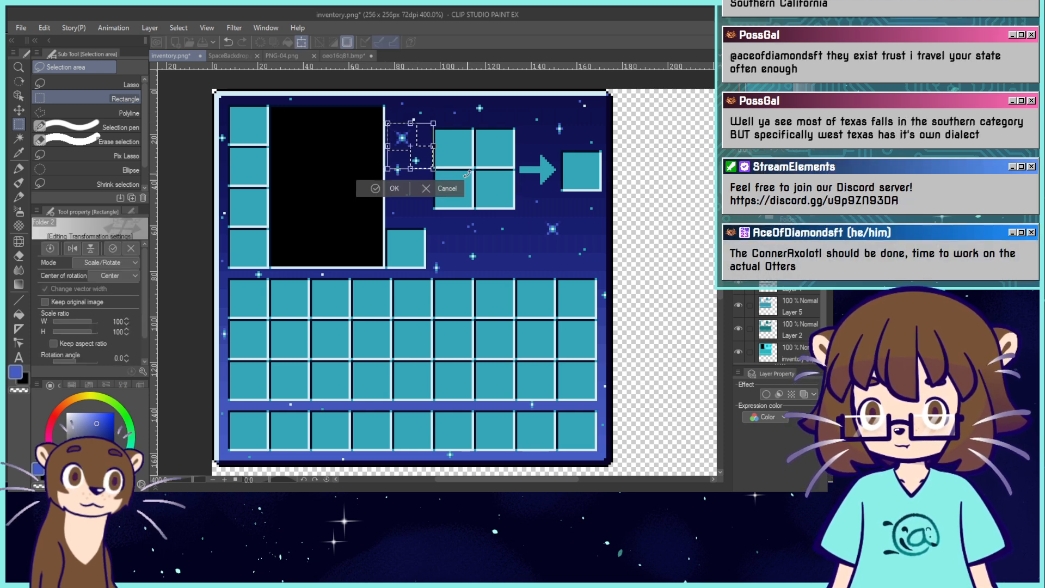
{"action": "key", "text": "Right"}
{"action": "key", "text": "Right"}
{"action": "key", "text": "Right"}
{"action": "key", "text": "Right"}
{"action": "left_click", "coordinate": [394, 191]}
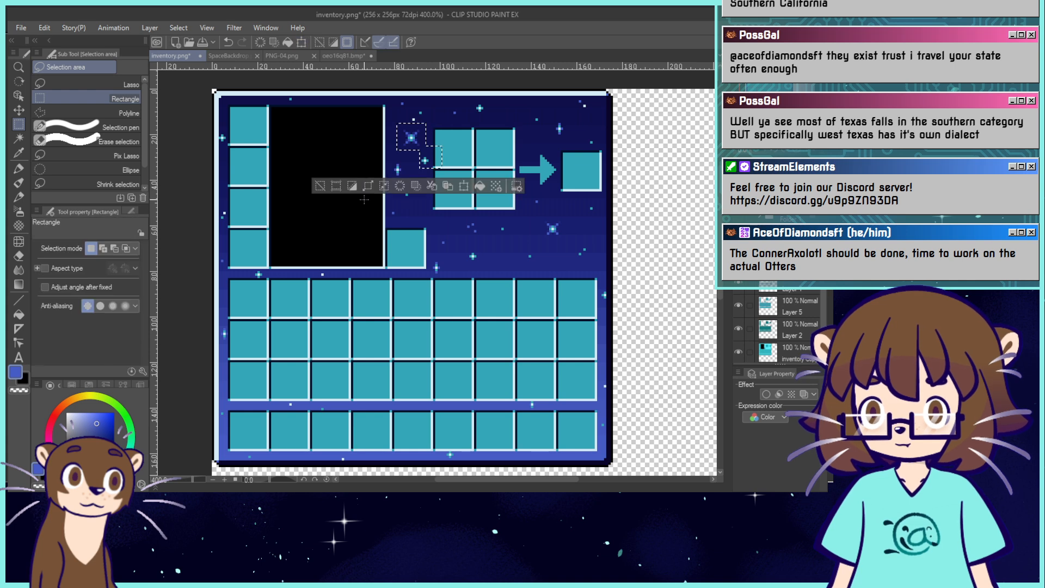
{"action": "key", "text": "ctrl+d"}
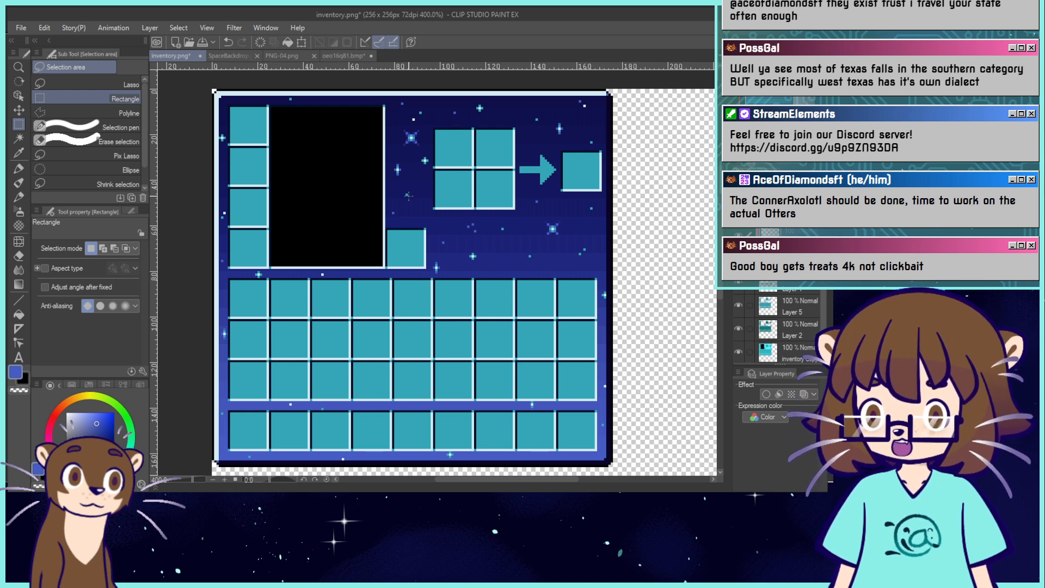
Select the small star and nearby dot beside the black character panel and flip them vertically.
{"action": "left_click_drag", "start_coordinate": [400, 182], "coordinate": [390, 162]}
{"action": "left_click", "coordinate": [443, 217]}
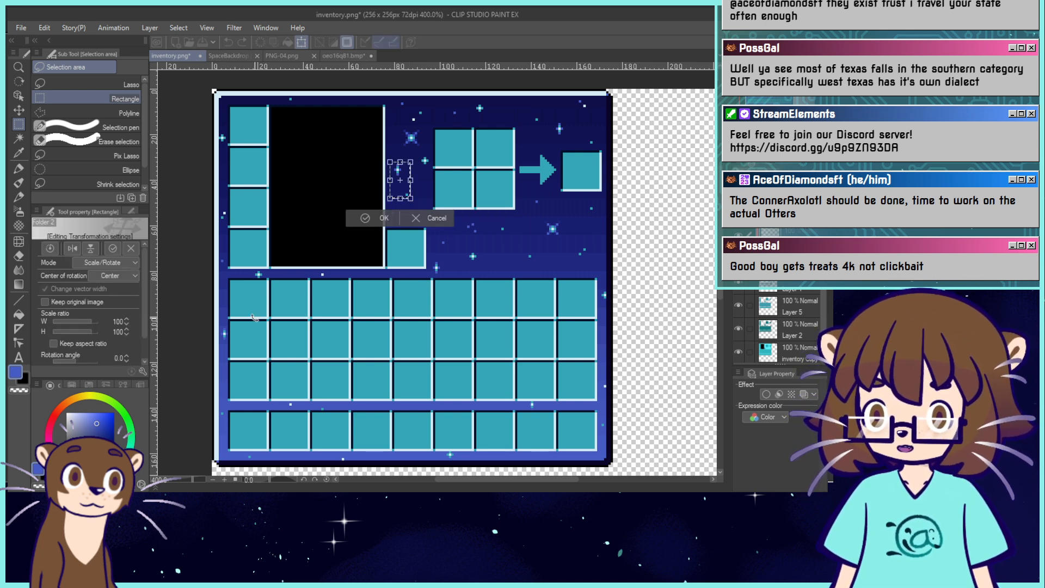
{"action": "left_click", "coordinate": [93, 253]}
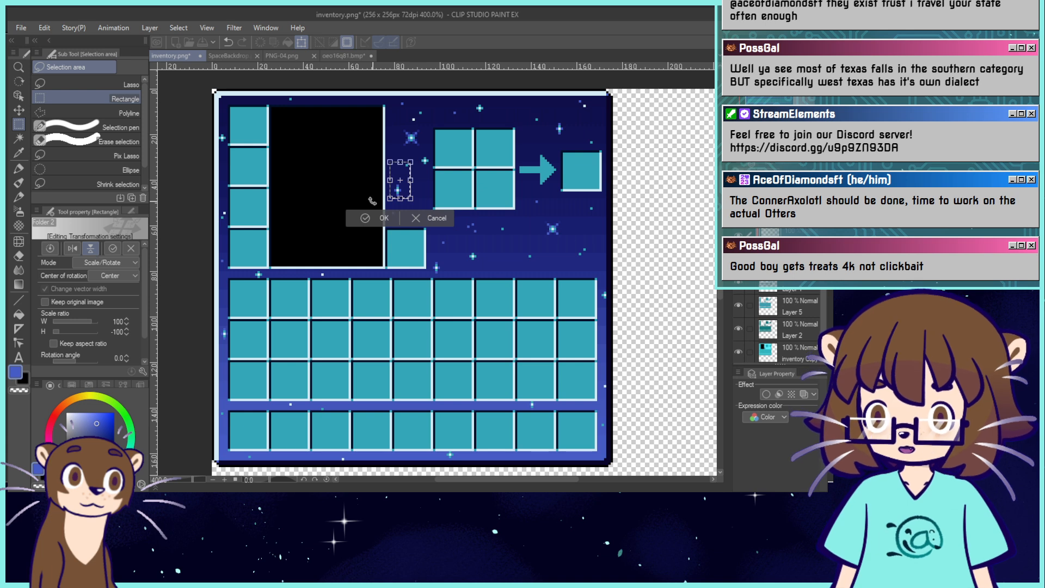
{"action": "left_click", "coordinate": [367, 218]}
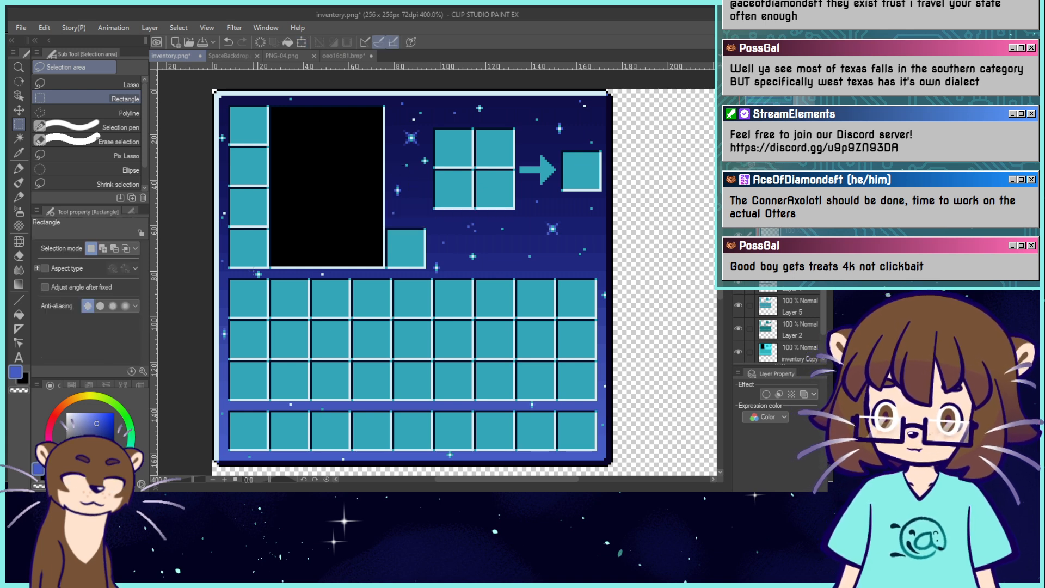
Select the two dots above and below the small star beside the character panel and flip them both horizontally and vertically.
{"action": "left_click_drag", "start_coordinate": [397, 216], "coordinate": [388, 207]}
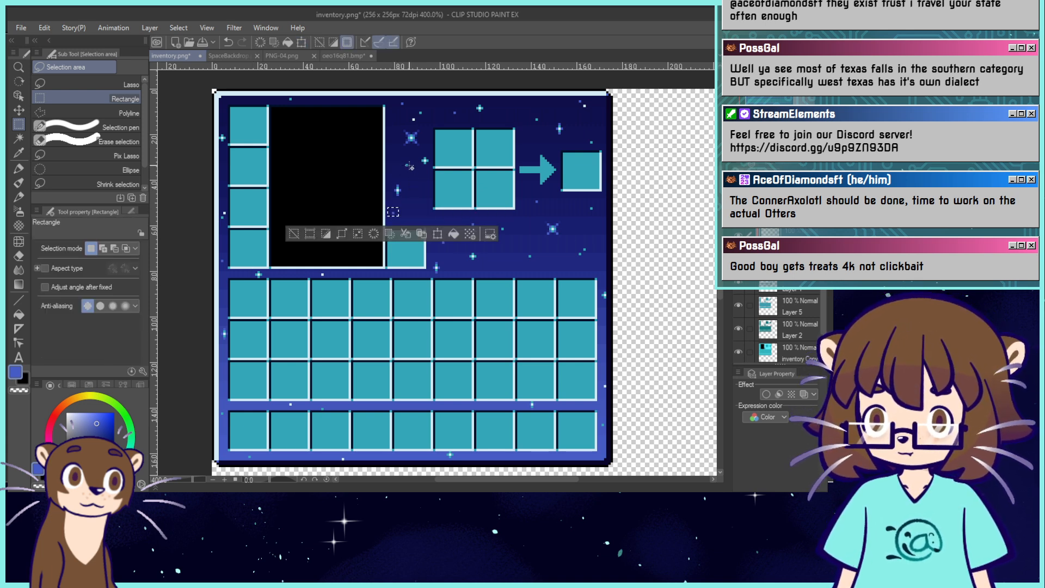
{"action": "left_click", "coordinate": [437, 233]}
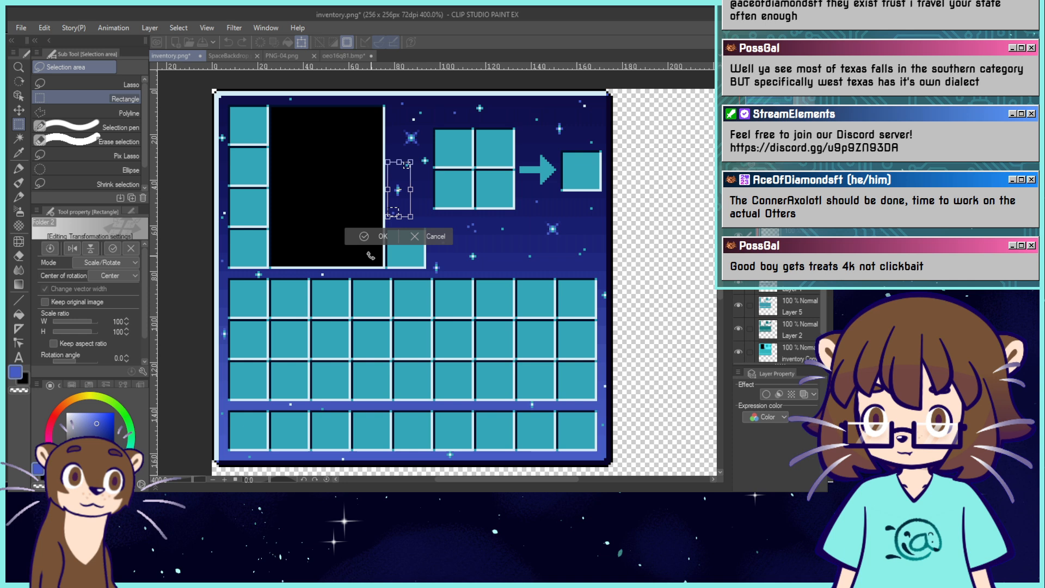
{"action": "left_click", "coordinate": [88, 249]}
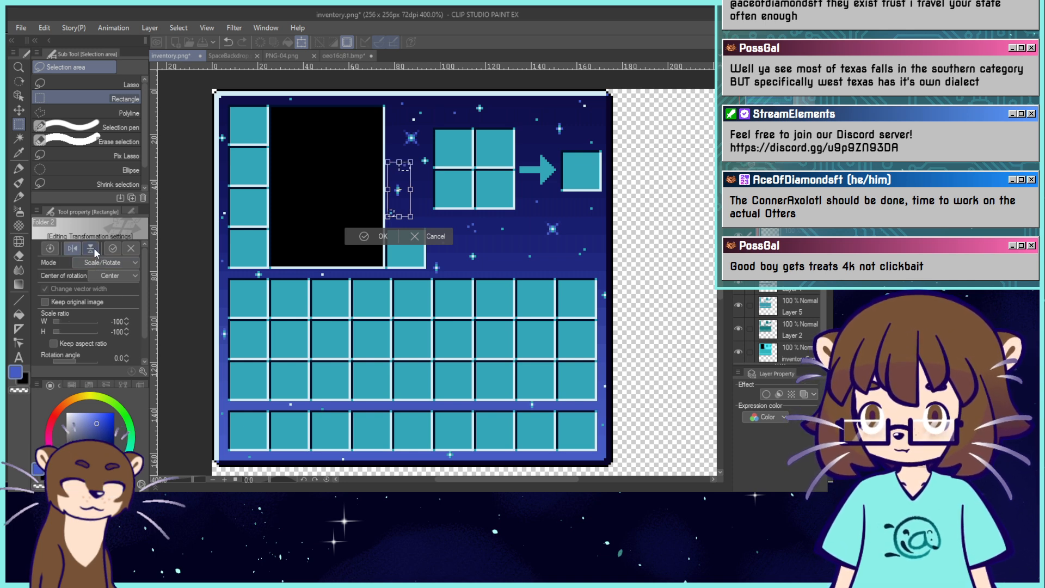
{"action": "left_click", "coordinate": [94, 248]}
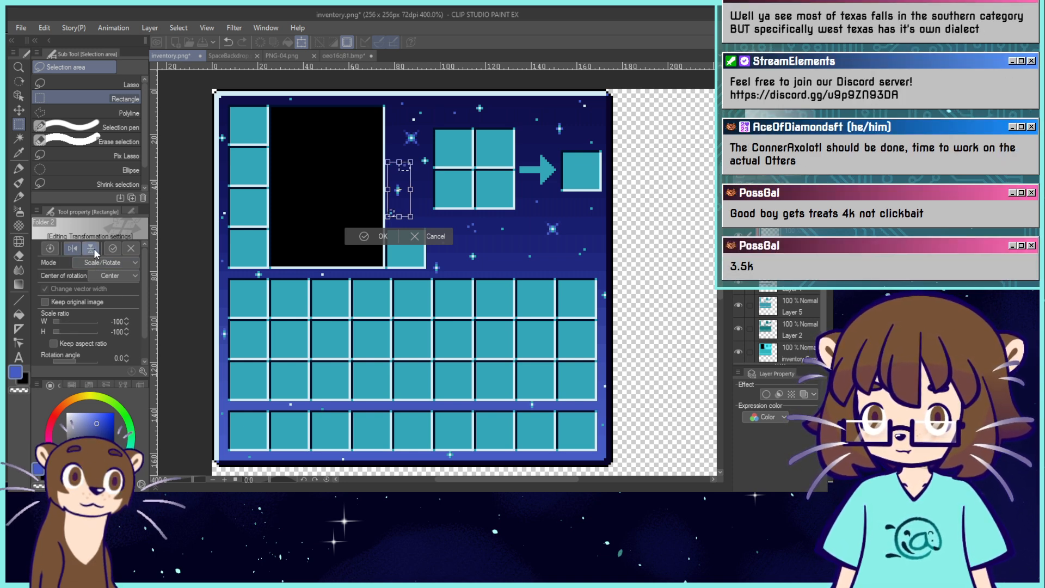
{"action": "left_click", "coordinate": [381, 236]}
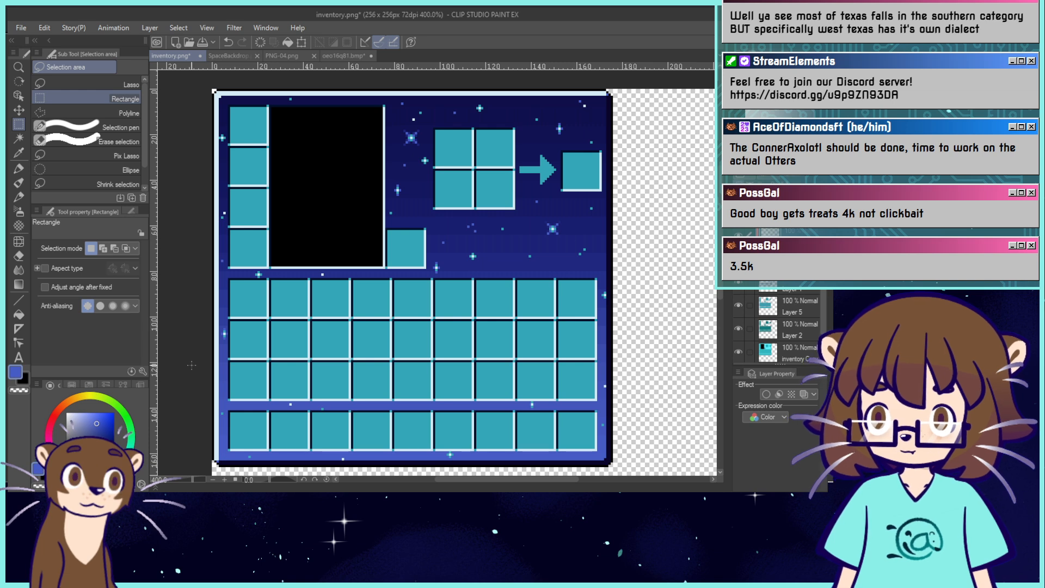
Reselect the two dots around that small star, flip them horizontally, shift them right and clear the selection.
{"action": "left_click_drag", "start_coordinate": [407, 171], "coordinate": [403, 155]}
{"action": "left_click_drag", "start_coordinate": [399, 219], "coordinate": [383, 203]}
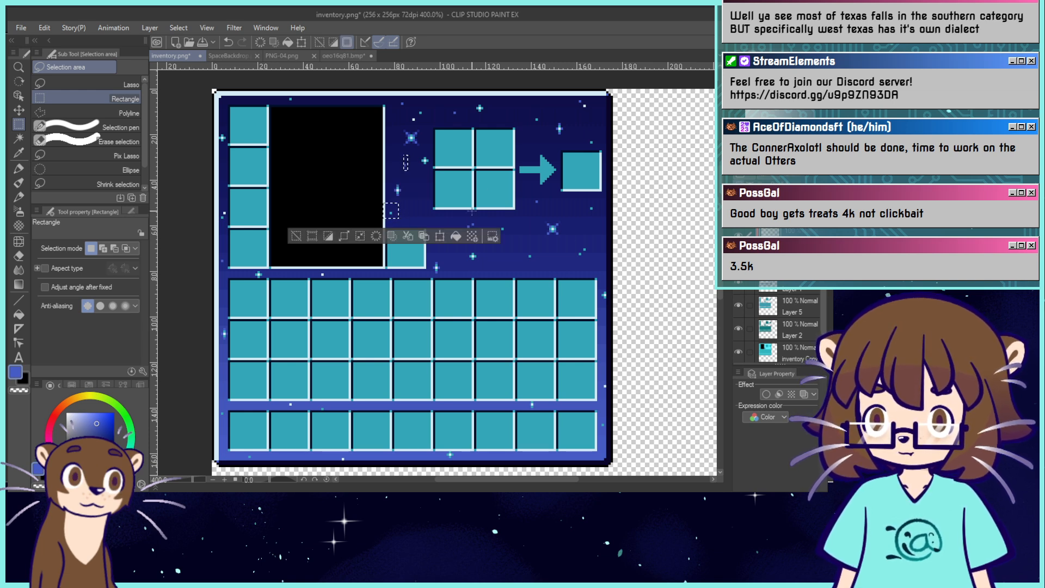
{"action": "left_click", "coordinate": [440, 236]}
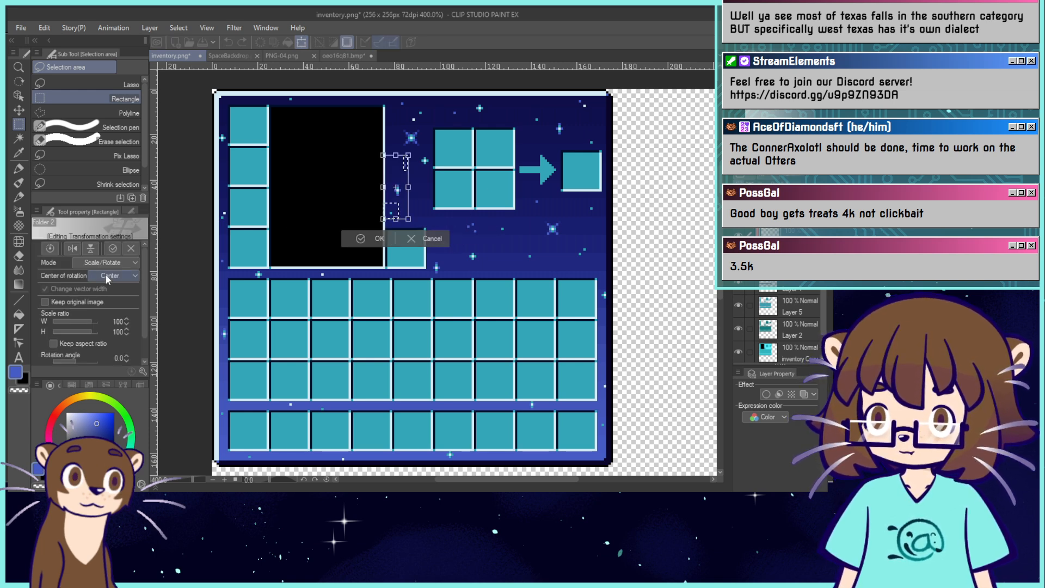
{"action": "left_click", "coordinate": [71, 248]}
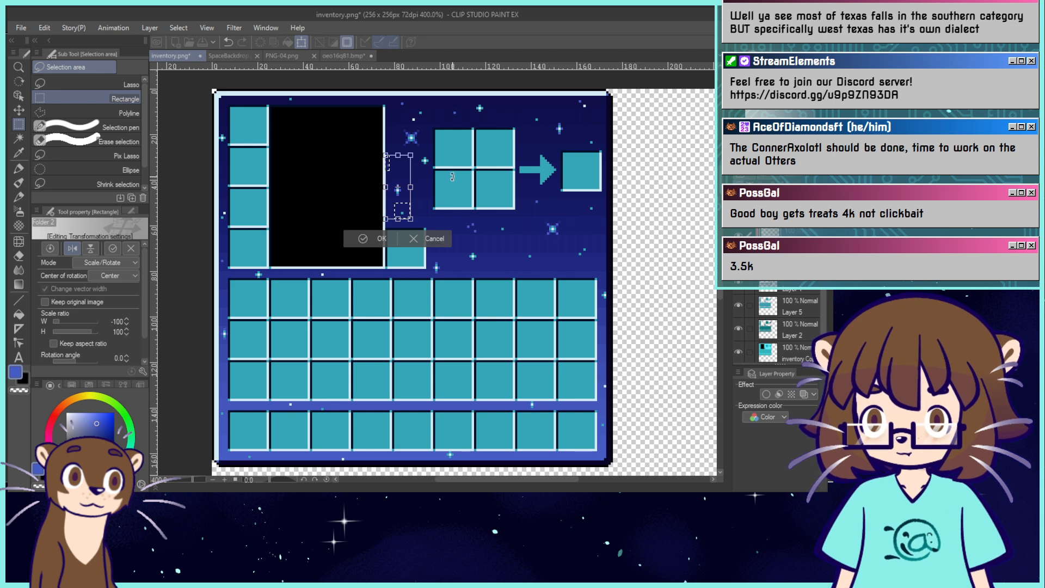
{"action": "left_click_drag", "start_coordinate": [398, 193], "coordinate": [413, 193]}
{"action": "left_click", "coordinate": [375, 239]}
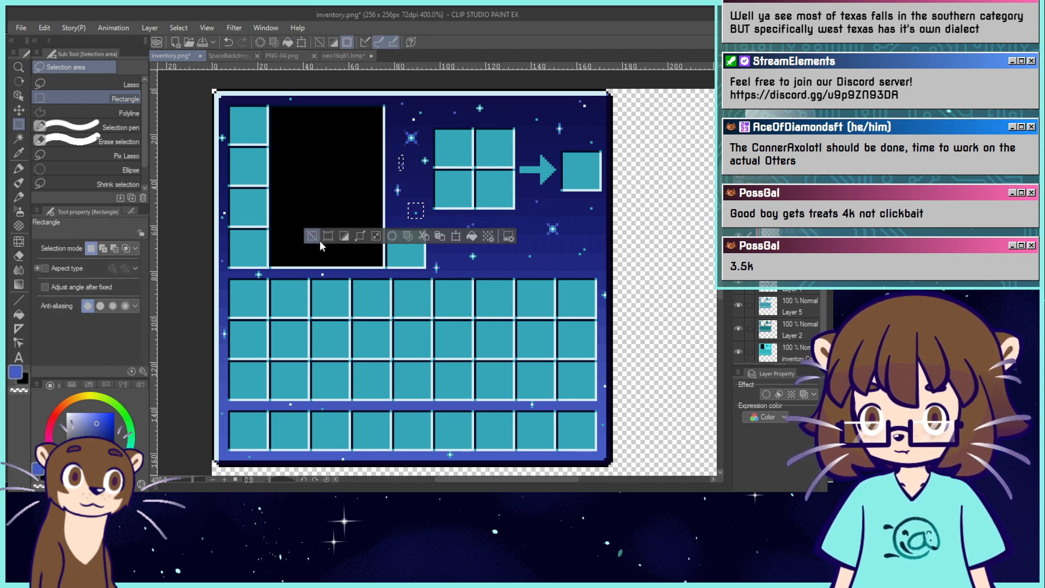
{"action": "left_click", "coordinate": [302, 275]}
Examine the star distribution across the inventory panel at 100% and at closer magnifications.
{"action": "key", "text": "ctrl+alt+0"}
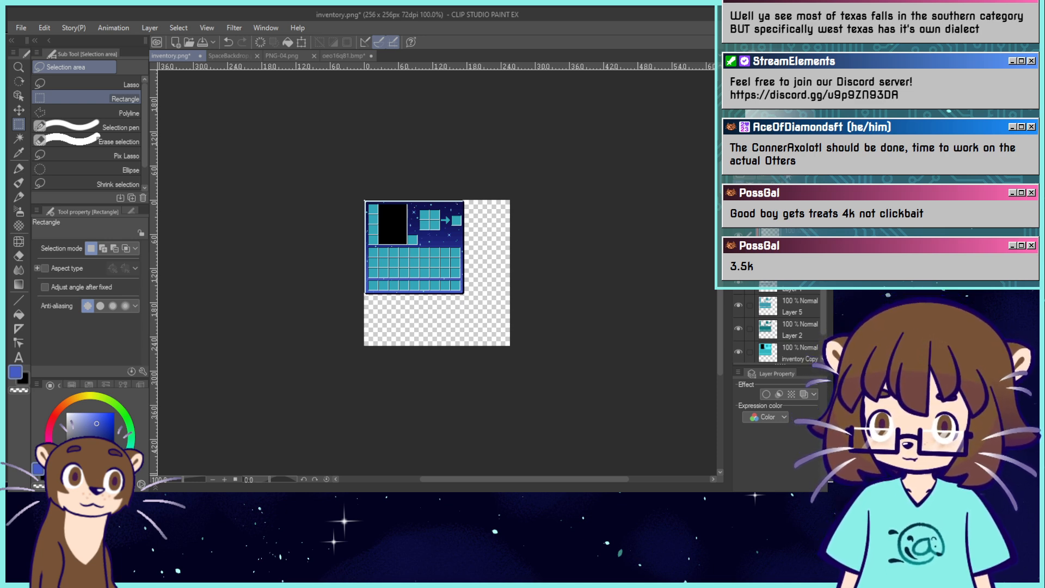
{"action": "key", "text": "ctrl+plus"}
{"action": "key", "text": "ctrl+plus"}
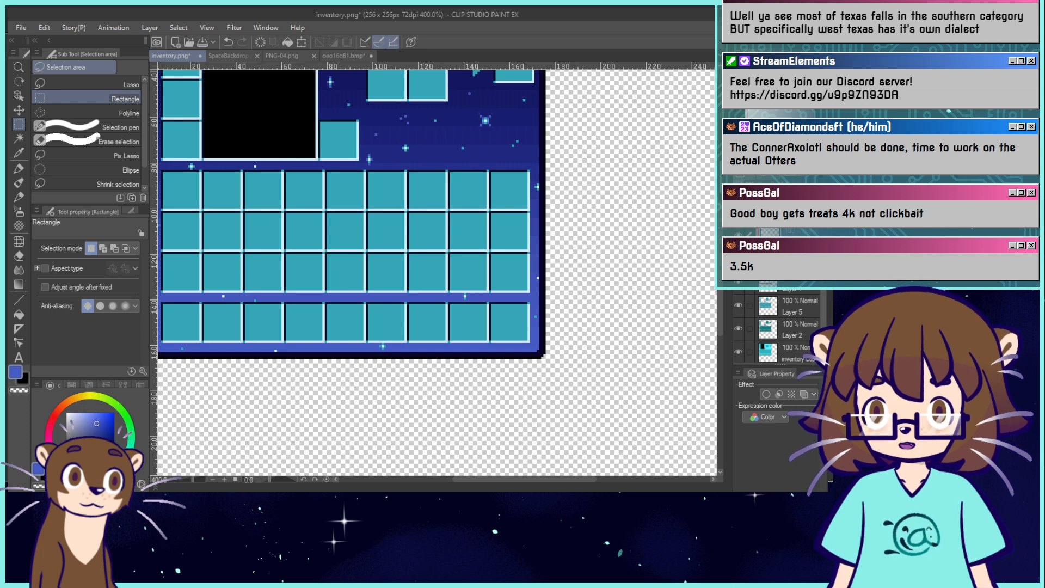
{"action": "left_click_drag", "start_coordinate": [501, 105], "coordinate": [569, 252]}
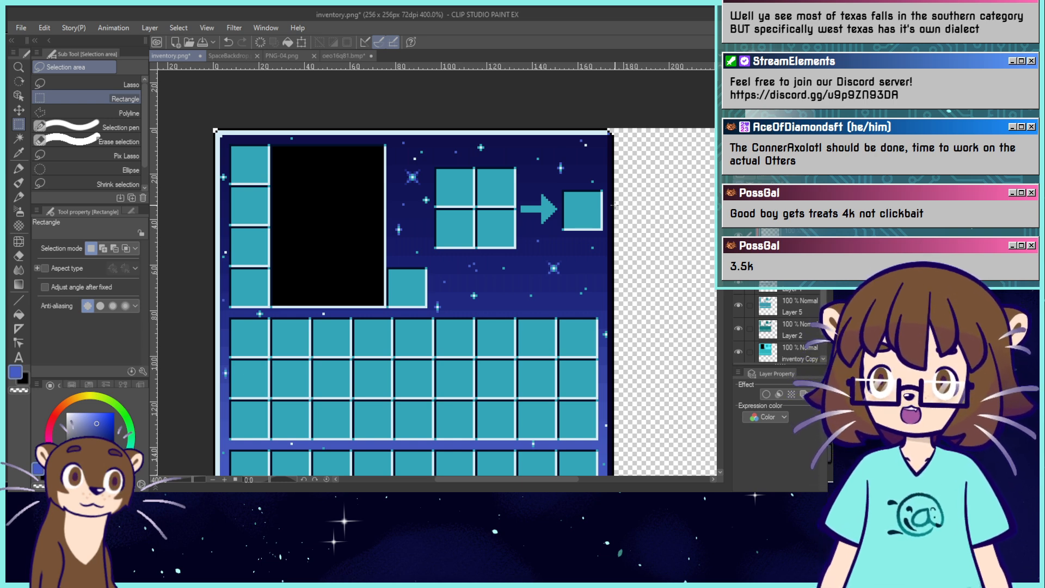
{"action": "key", "text": "ctrl+plus"}
{"action": "key", "text": "ctrl+plus"}
{"action": "left_click_drag", "start_coordinate": [621, 283], "coordinate": [254, 264]}
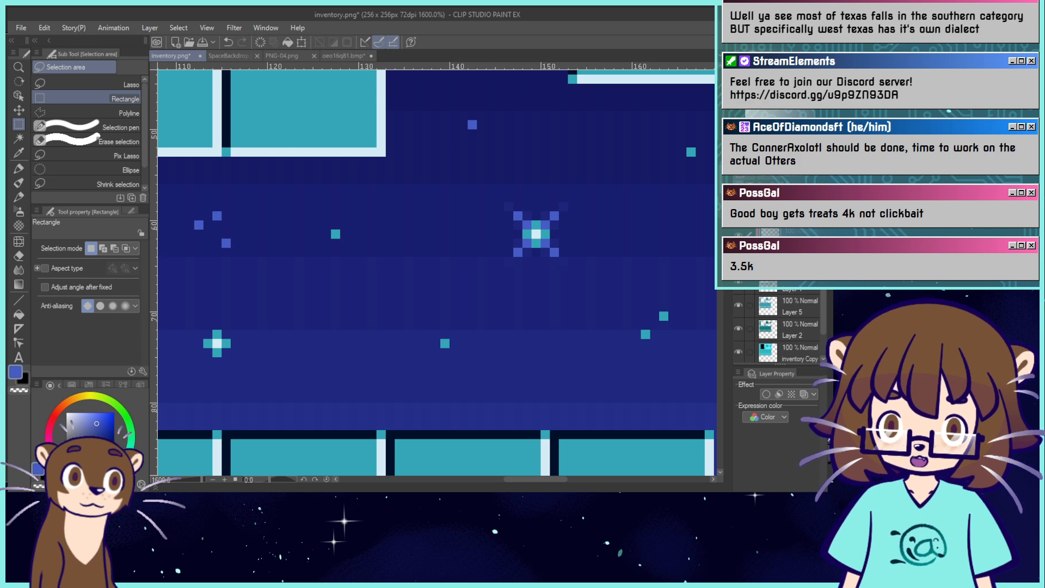
{"action": "key", "text": "ctrl+alt+0"}
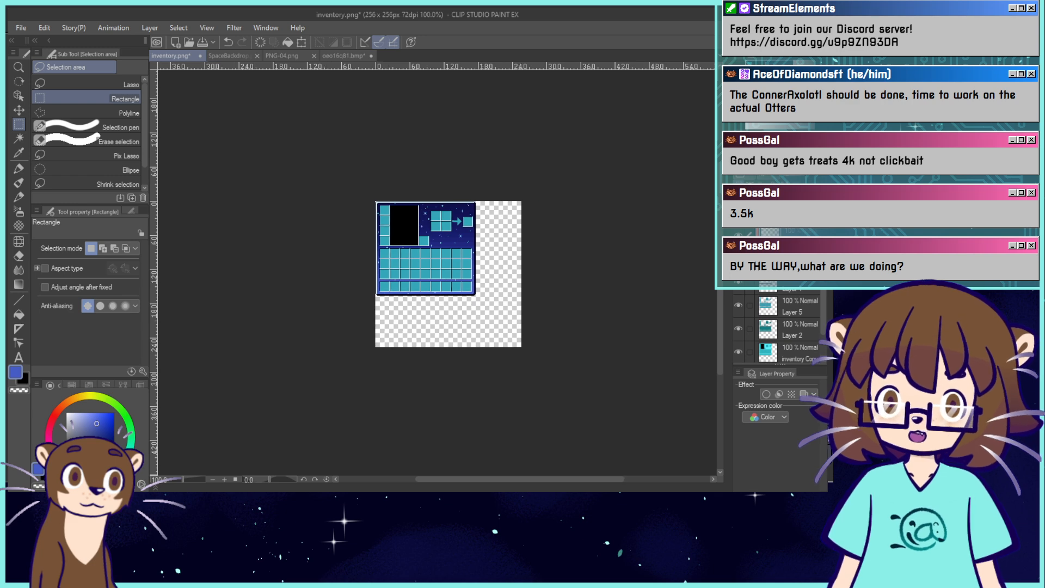
{"action": "key", "text": "ctrl+plus"}
{"action": "key", "text": "ctrl+plus"}
{"action": "key", "text": "ctrl+plus"}
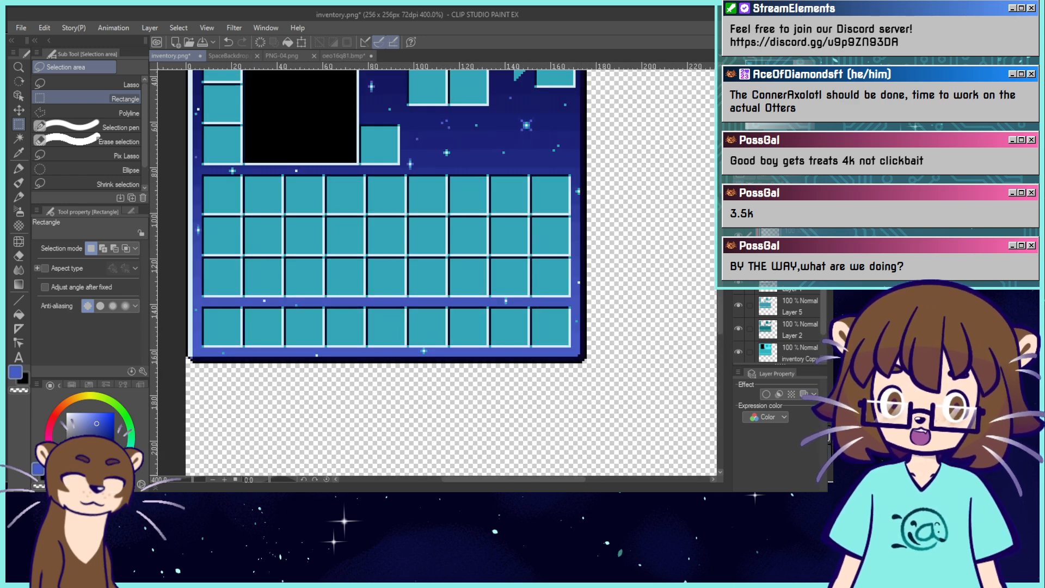
{"action": "left_click_drag", "start_coordinate": [381, 244], "coordinate": [412, 355]}
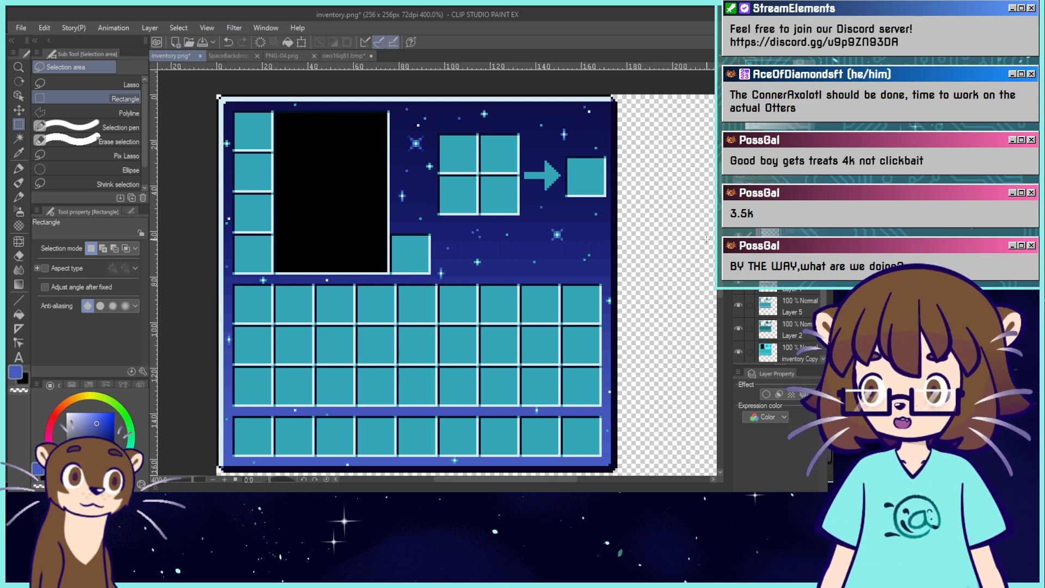
{"action": "left_click", "coordinate": [19, 169]}
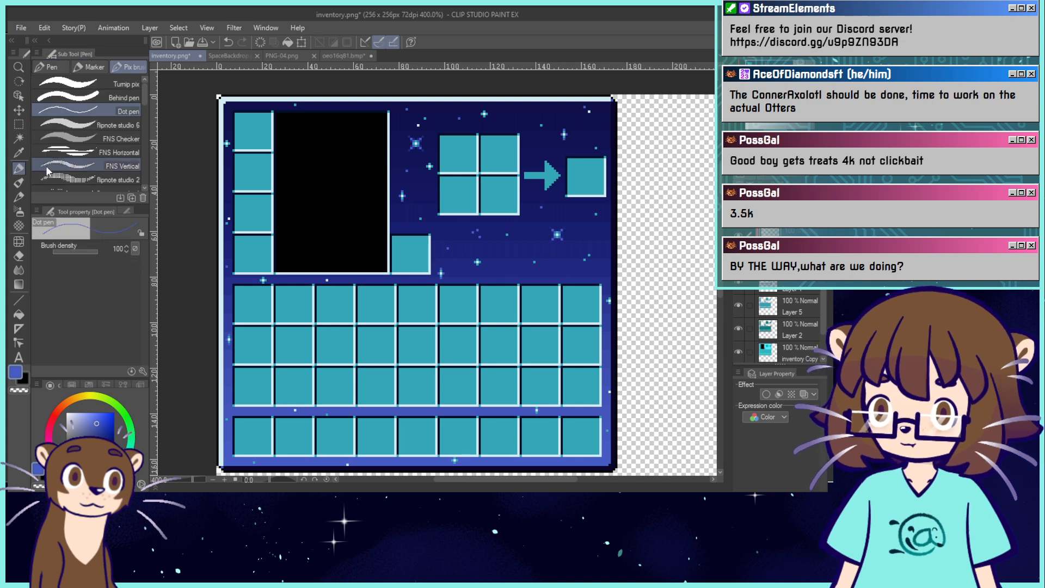
{"action": "left_click_drag", "start_coordinate": [425, 256], "coordinate": [384, 302]}
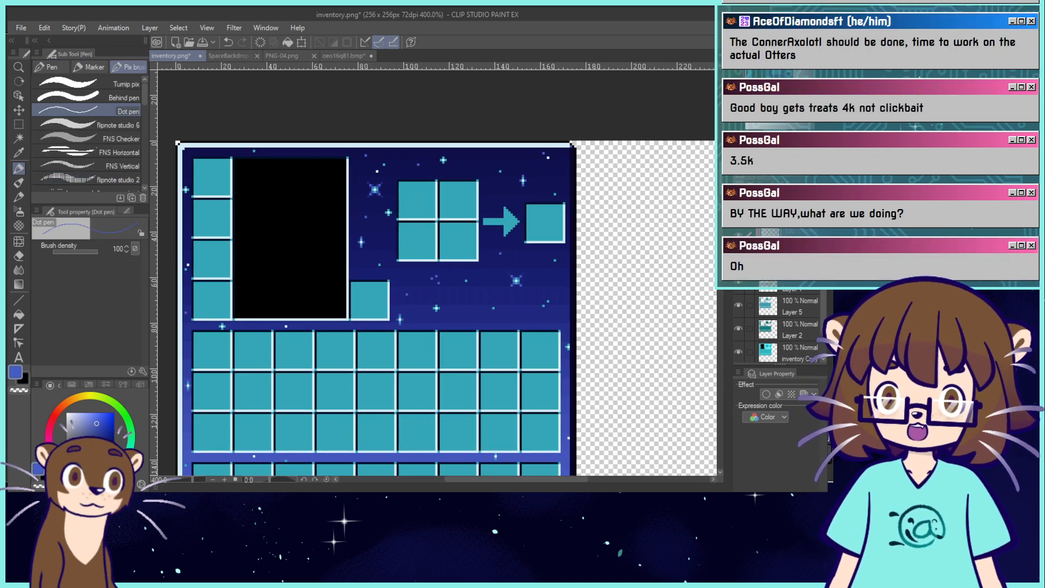
{"action": "key", "text": "ctrl+plus"}
{"action": "left_click_drag", "start_coordinate": [437, 229], "coordinate": [389, 324]}
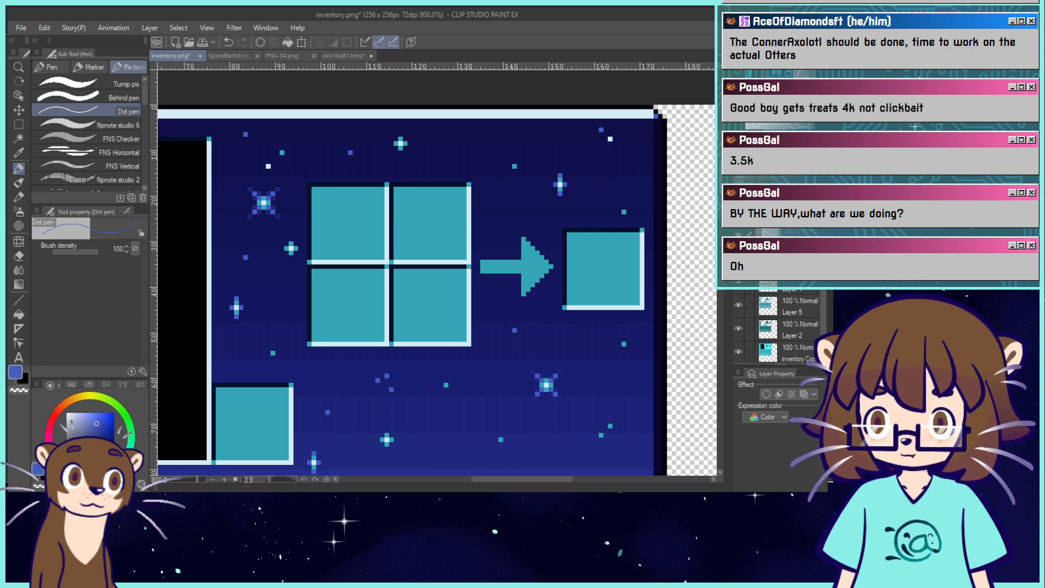
{"action": "key", "text": "ctrl+minus"}
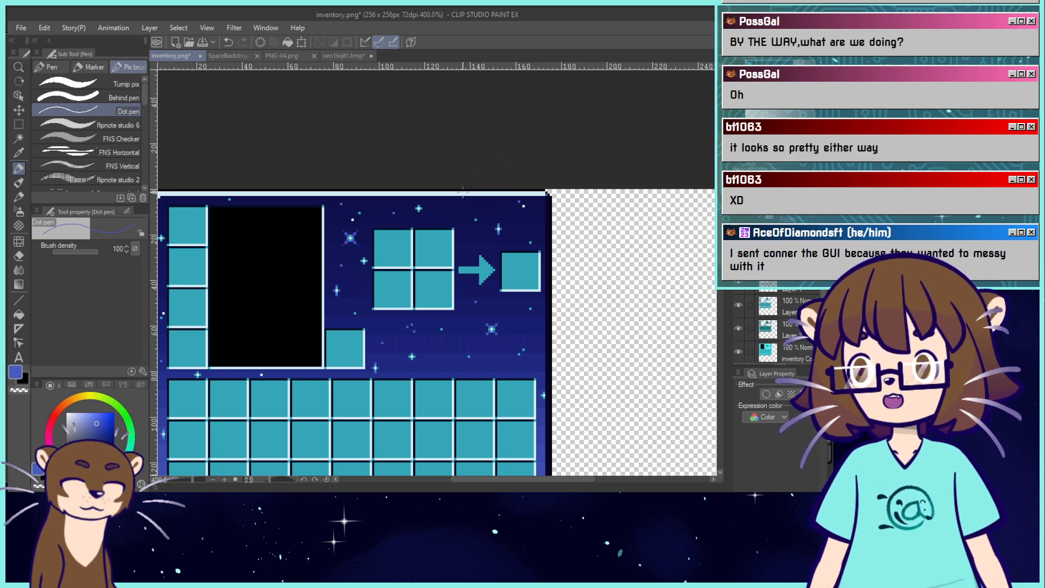
Copy the large blue star beneath the output slot and place the duplicate above the crafting arrow, near the panel's upper edge.
{"action": "left_click", "coordinate": [19, 124]}
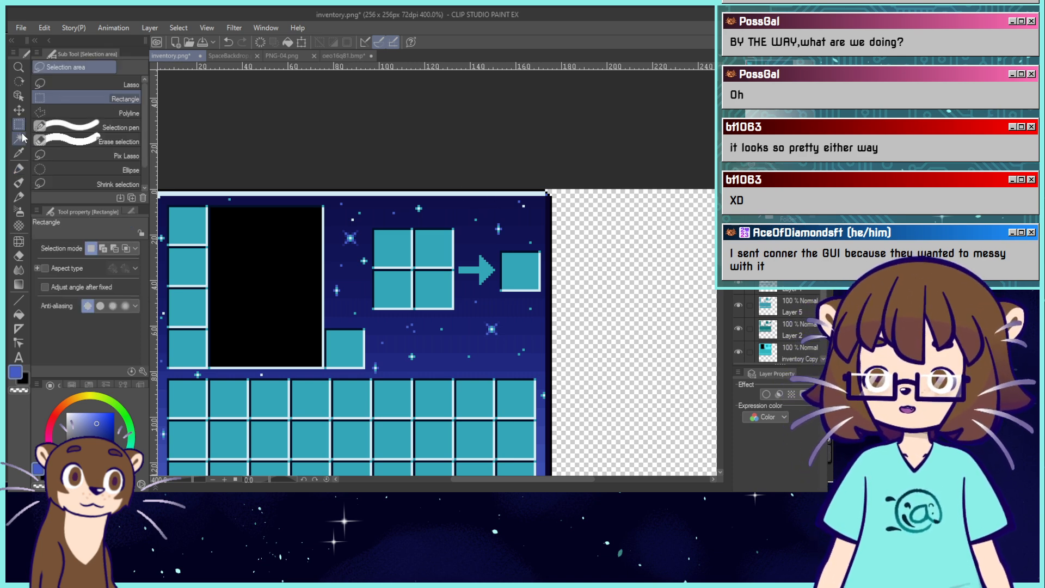
{"action": "left_click_drag", "start_coordinate": [476, 314], "coordinate": [474, 314]}
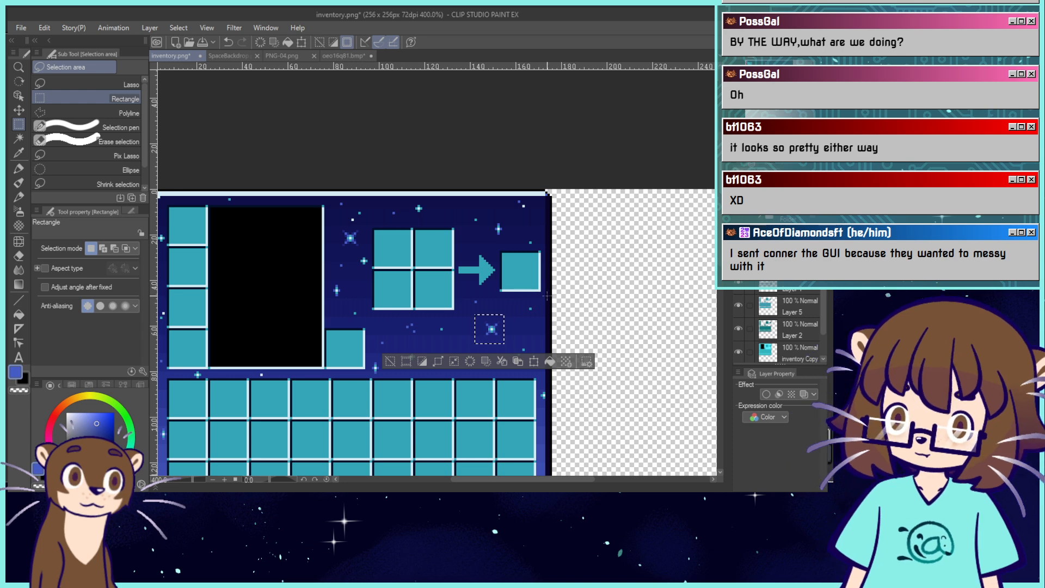
{"action": "left_click", "coordinate": [440, 361]}
{"action": "key", "text": "k"}
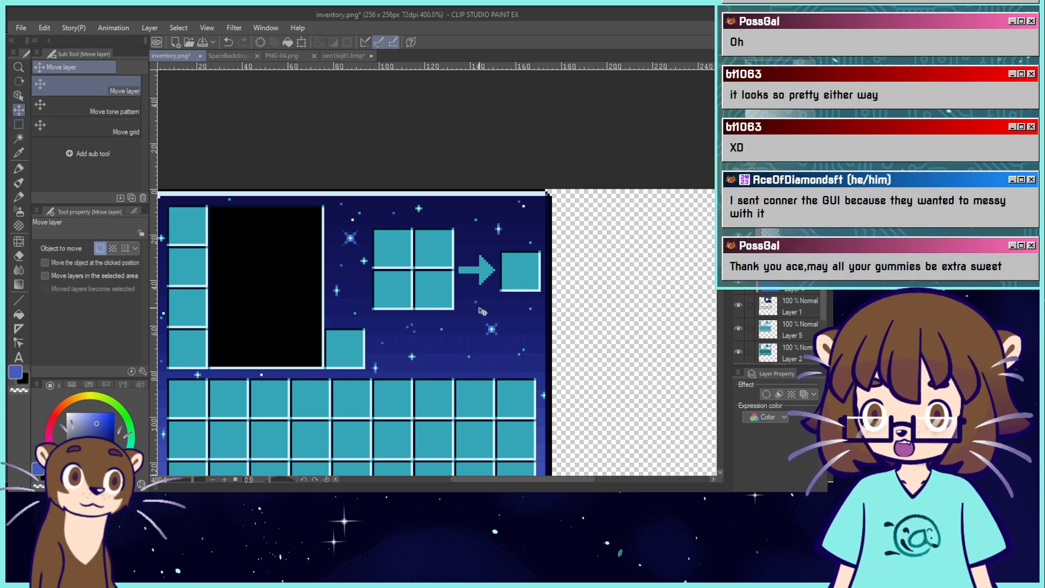
{"action": "left_click_drag", "start_coordinate": [473, 243], "coordinate": [484, 207]}
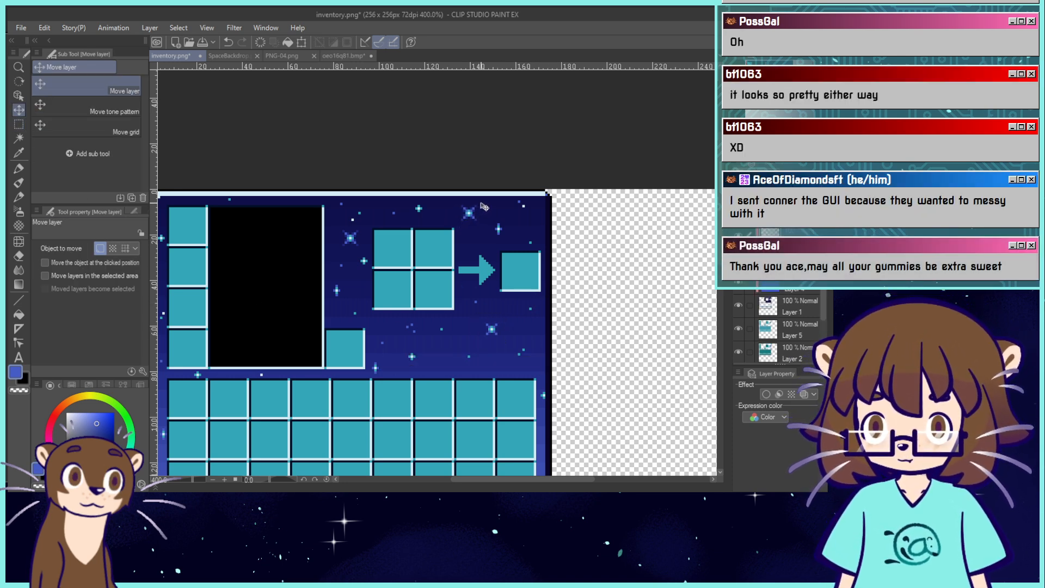
{"action": "key", "text": "ctrl+alt+0"}
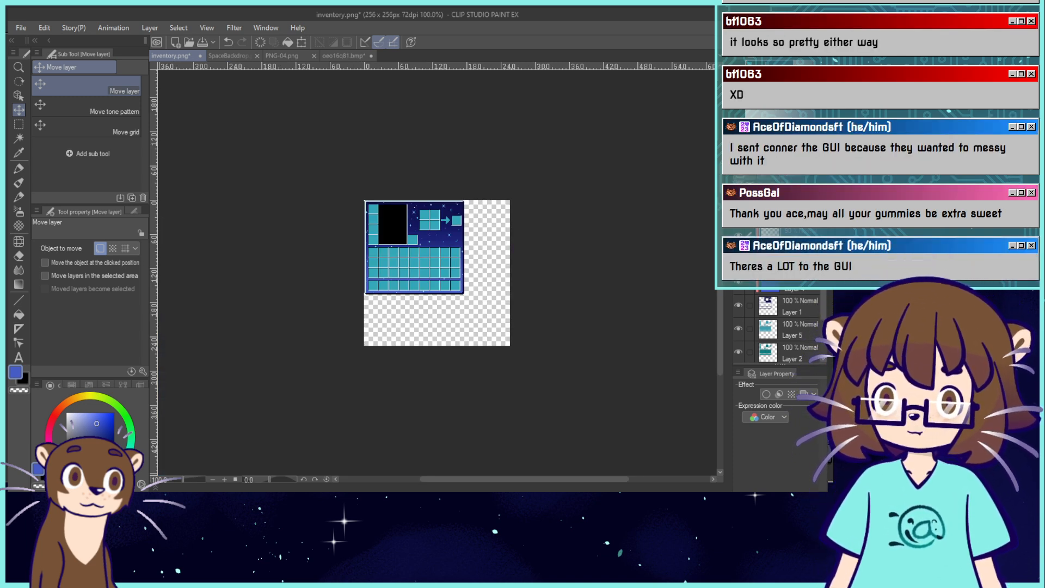
Examine the starry inventory panel at 200% and 400% magnification, and return the view to 100%.
{"action": "key", "text": "ctrl+plus"}
{"action": "key", "text": "ctrl+plus"}
{"action": "left_click_drag", "start_coordinate": [437, 272], "coordinate": [508, 300]}
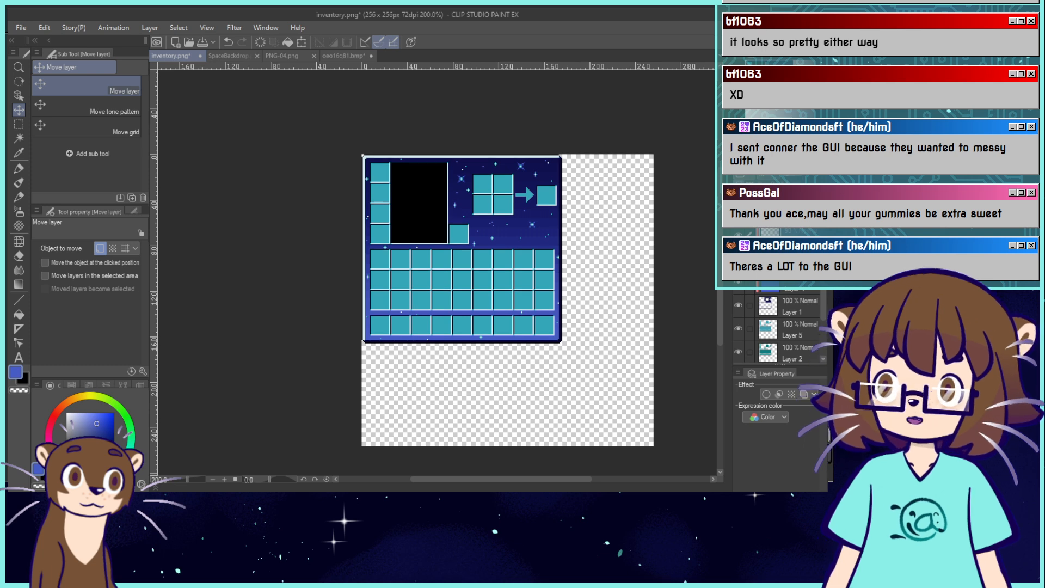
{"action": "key", "text": "ctrl+plus"}
{"action": "key", "text": "ctrl+plus"}
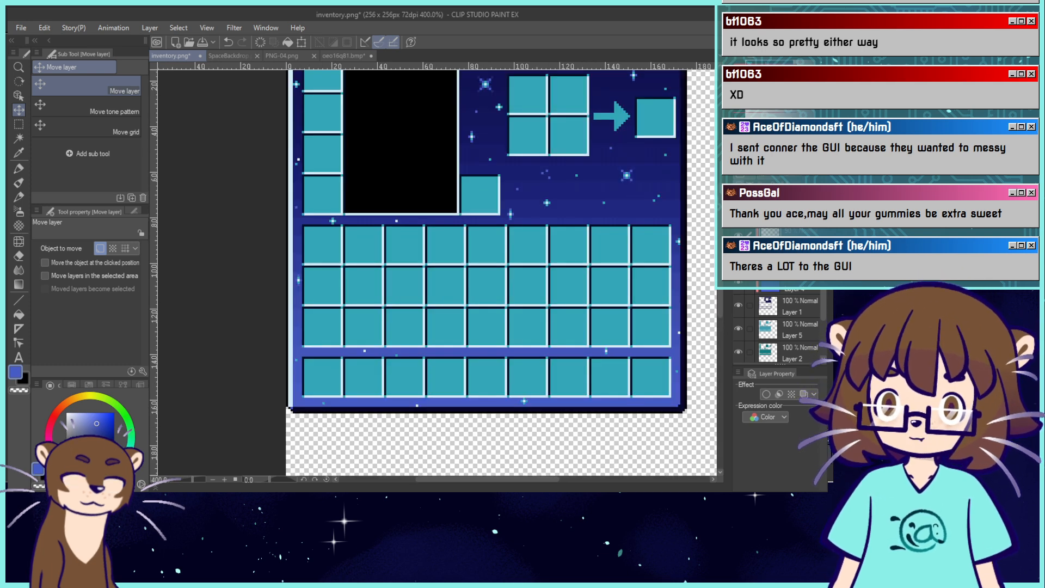
{"action": "left_click_drag", "start_coordinate": [437, 272], "coordinate": [414, 310]}
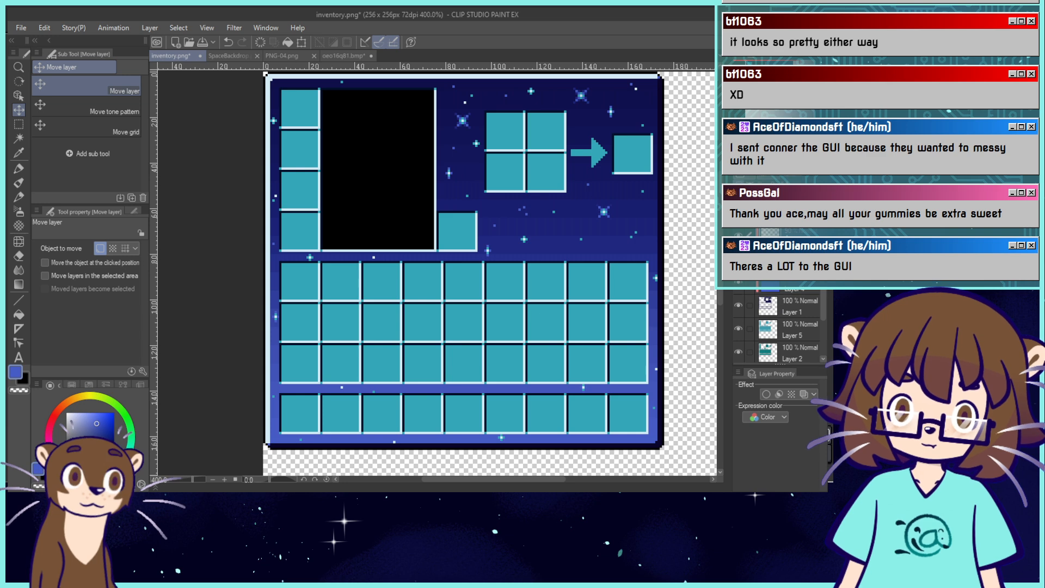
{"action": "scroll", "coordinate": [738, 331], "scroll_direction": "down", "scroll_amount": 1}
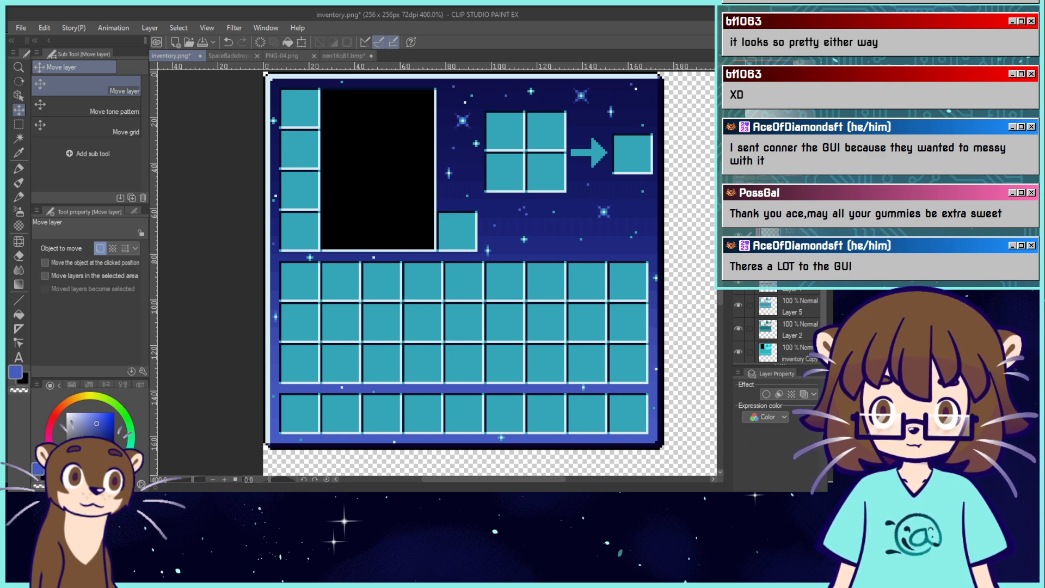
{"action": "key", "text": "ctrl+alt+0"}
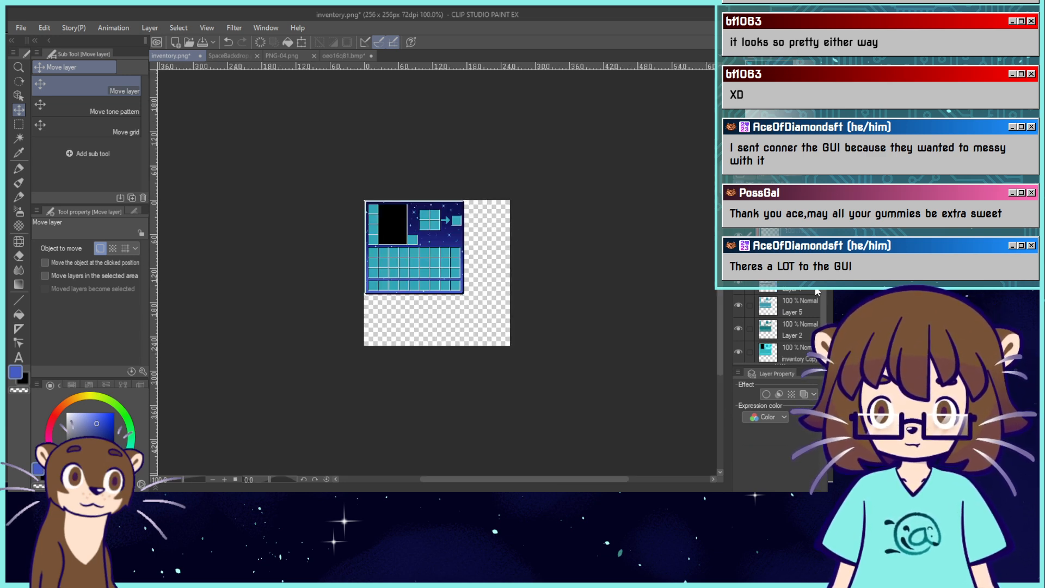
Merge Layer 5, Layer 2, inventory Copy and inventory into one layer, and check it by switching the layer above off and on.
{"action": "scroll", "coordinate": [818, 311], "scroll_direction": "down", "scroll_amount": 1}
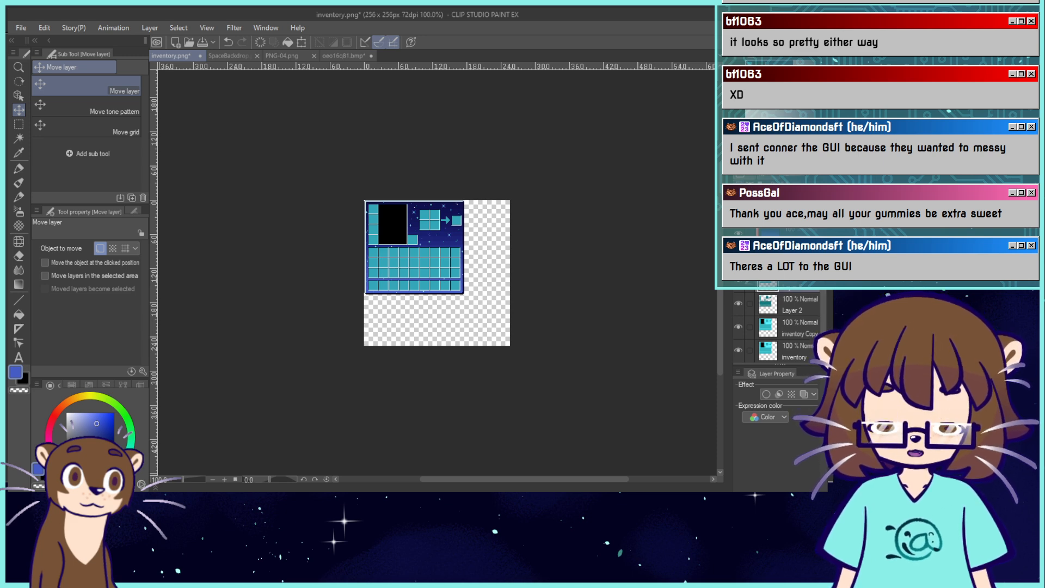
{"action": "left_click", "coordinate": [790, 347], "text": "shift"}
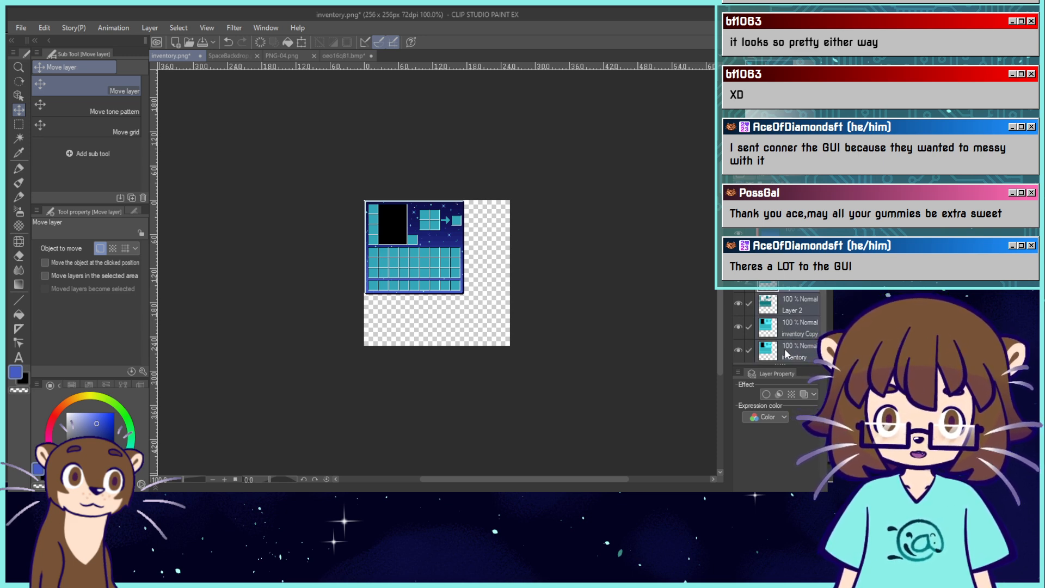
{"action": "key", "text": "alt+shift+e"}
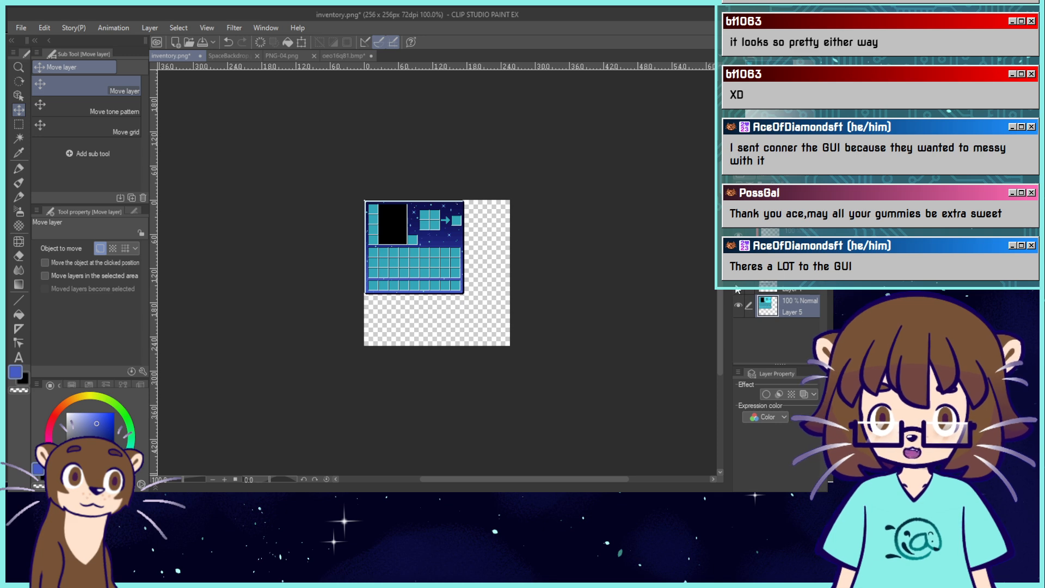
{"action": "left_click", "coordinate": [737, 285]}
{"action": "left_click", "coordinate": [737, 287]}
Duplicate Layer 1 and merge the original Layer 1 down into Layer 5, keeping the copy above it.
{"action": "key", "text": "ctrl+plus"}
{"action": "key", "text": "ctrl+plus"}
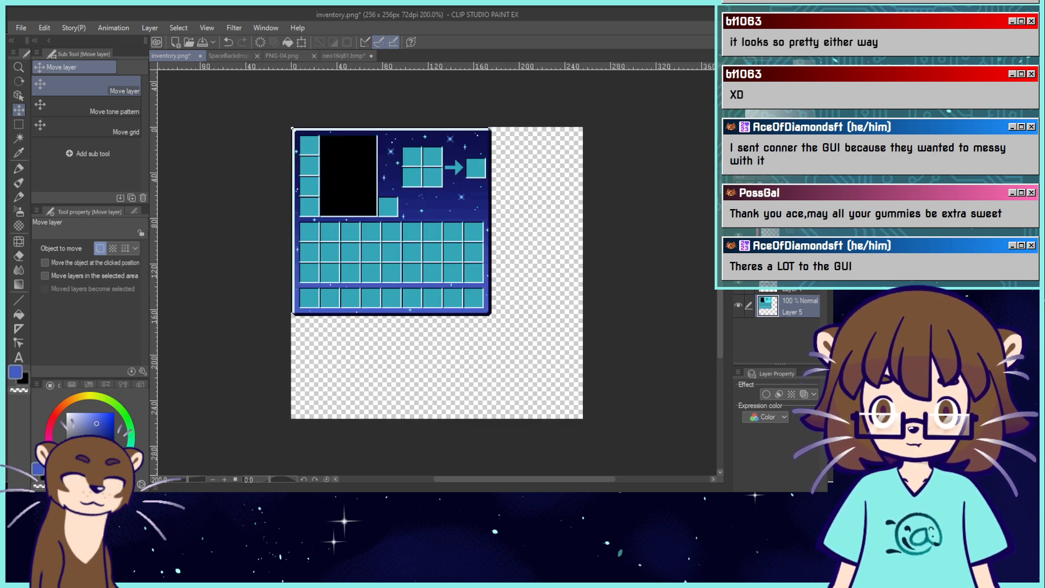
{"action": "left_click", "coordinate": [787, 292]}
{"action": "key", "text": "ctrl+c"}
{"action": "key", "text": "ctrl+v"}
{"action": "left_click", "coordinate": [793, 305]}
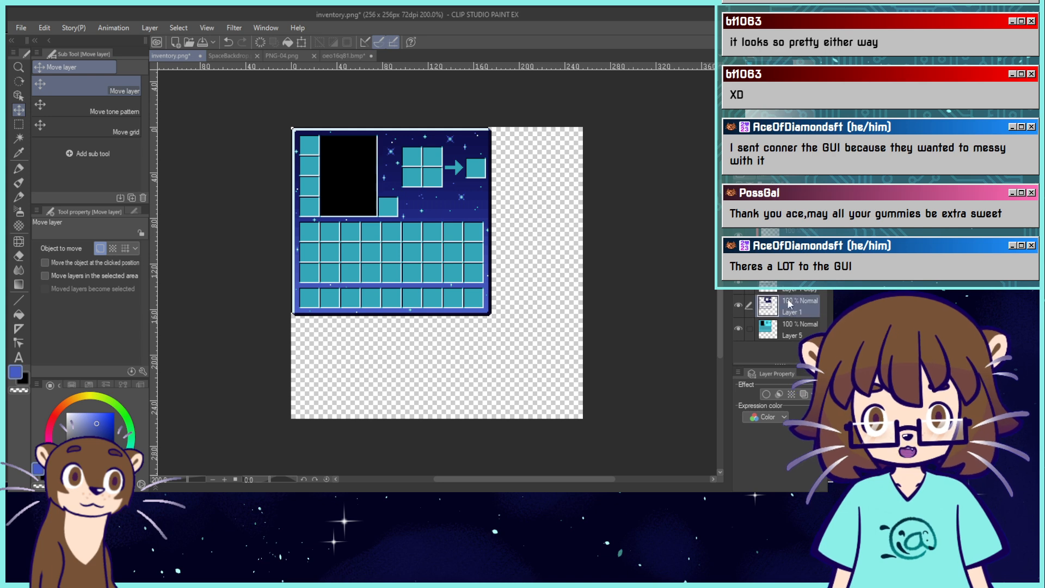
{"action": "right_click", "coordinate": [776, 315]}
{"action": "left_click", "coordinate": [714, 432]}
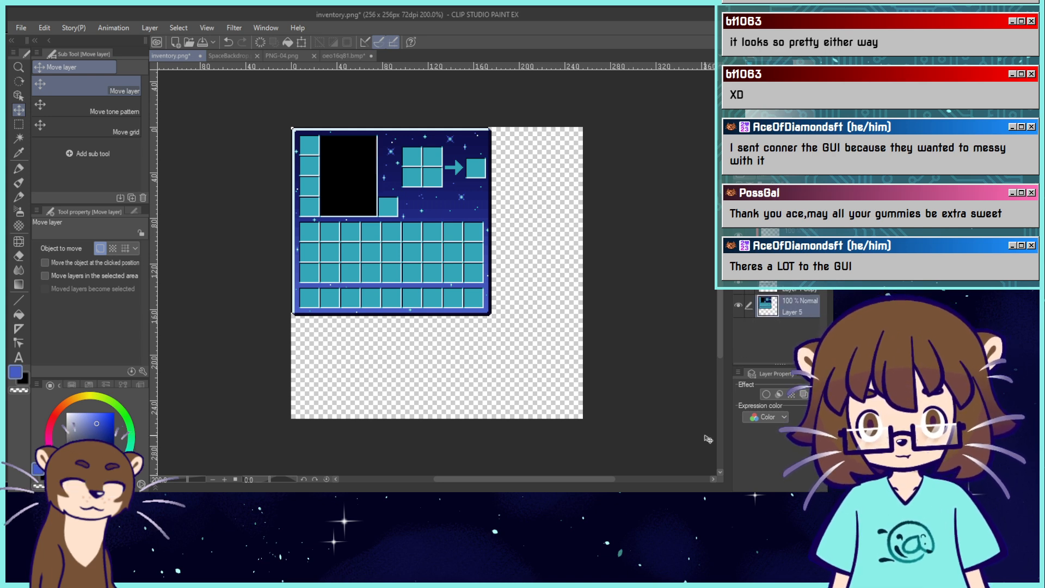
Compare the panel with the starry gradient hidden and shown by switching the visibility of the Layer 1 copy.
{"action": "left_click", "coordinate": [739, 284]}
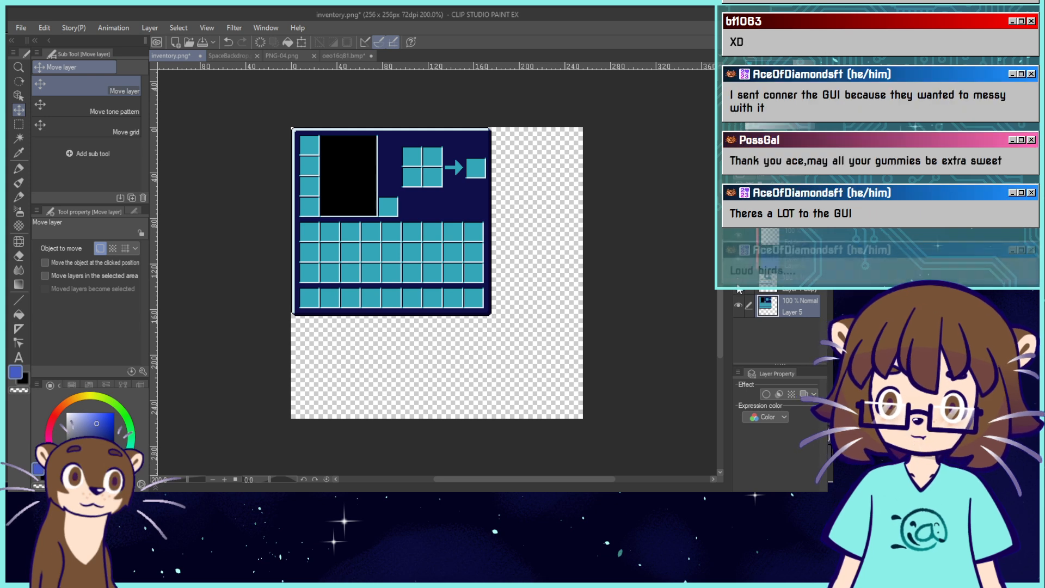
{"action": "left_click", "coordinate": [738, 290]}
{"action": "left_click", "coordinate": [738, 289]}
{"action": "left_click", "coordinate": [739, 289]}
{"action": "left_click", "coordinate": [738, 289]}
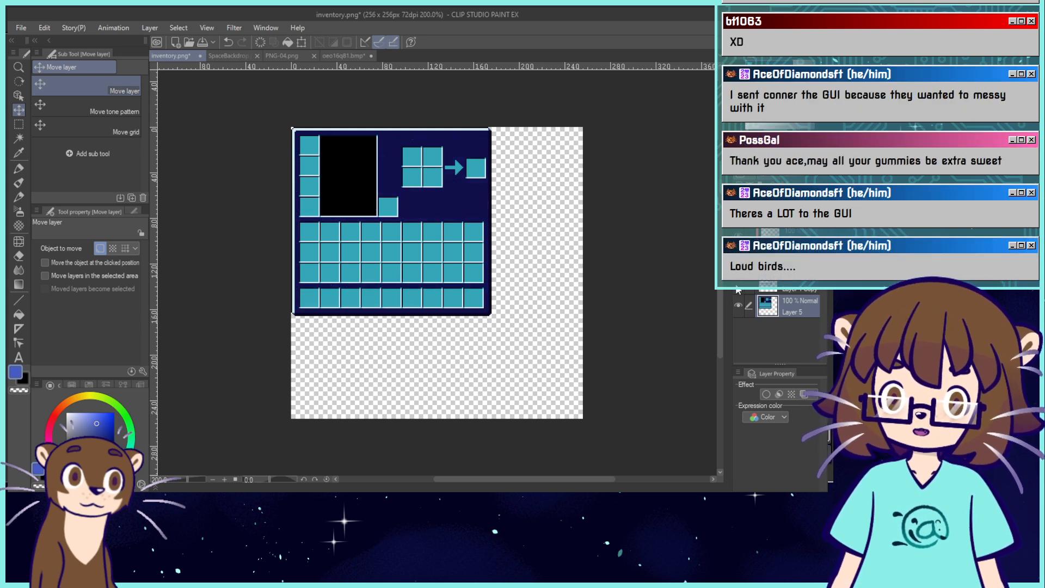
{"action": "left_click", "coordinate": [739, 289]}
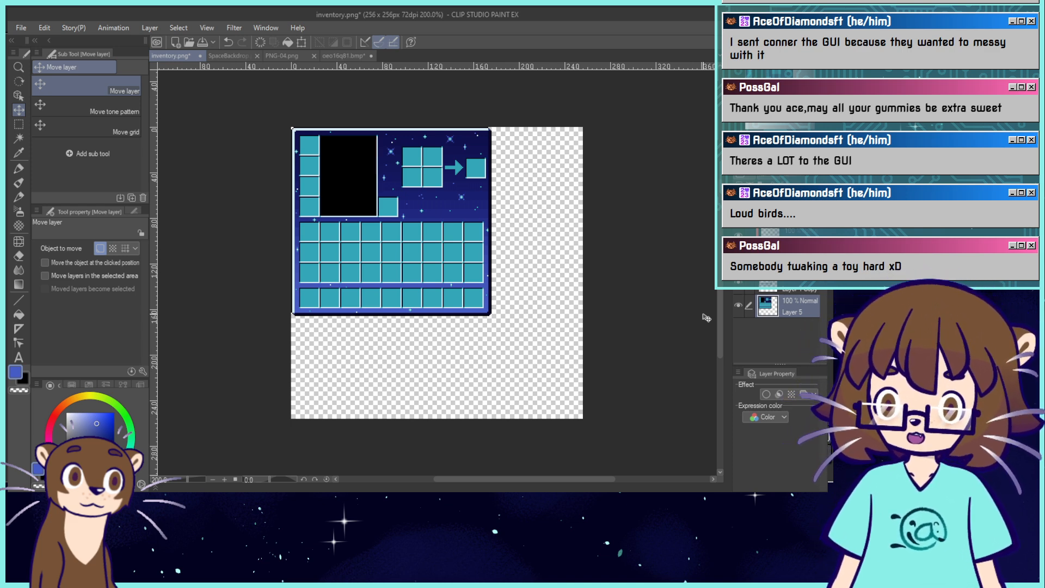
Sample the slots' teal, shift it to a bluer shade and test it with Pix fill on a single slot, undoing the fill.
{"action": "left_click_drag", "start_coordinate": [706, 317], "coordinate": [711, 360]}
{"action": "key", "text": "ctrl+plus"}
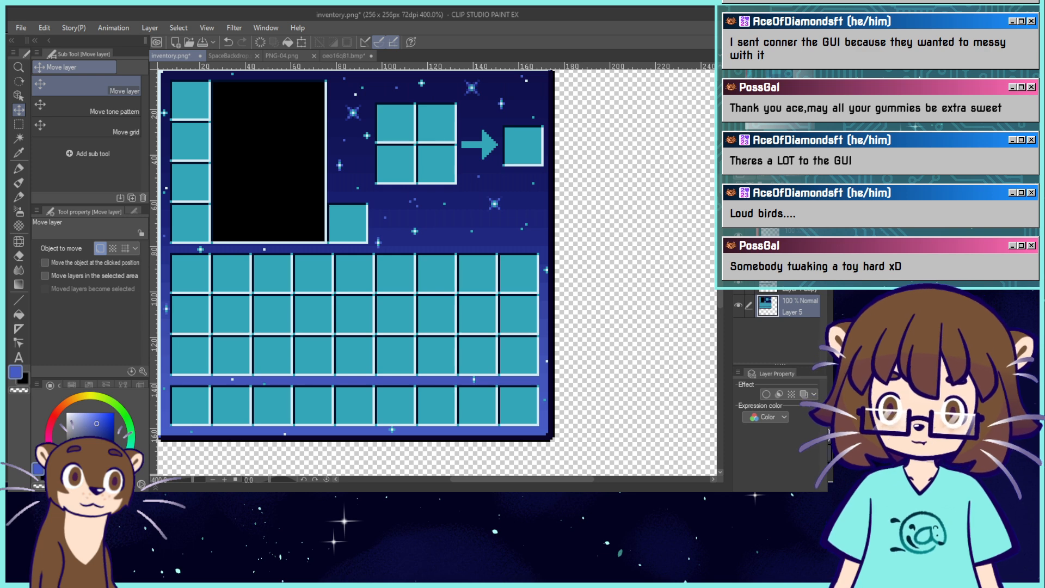
{"action": "left_click_drag", "start_coordinate": [414, 272], "coordinate": [482, 281]}
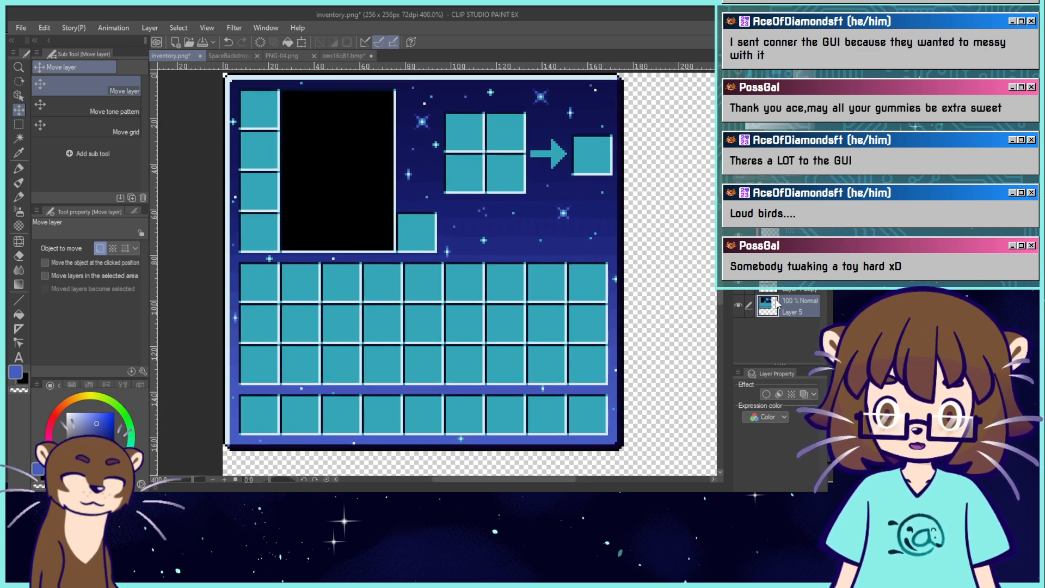
{"action": "left_click", "coordinate": [368, 380], "text": "alt"}
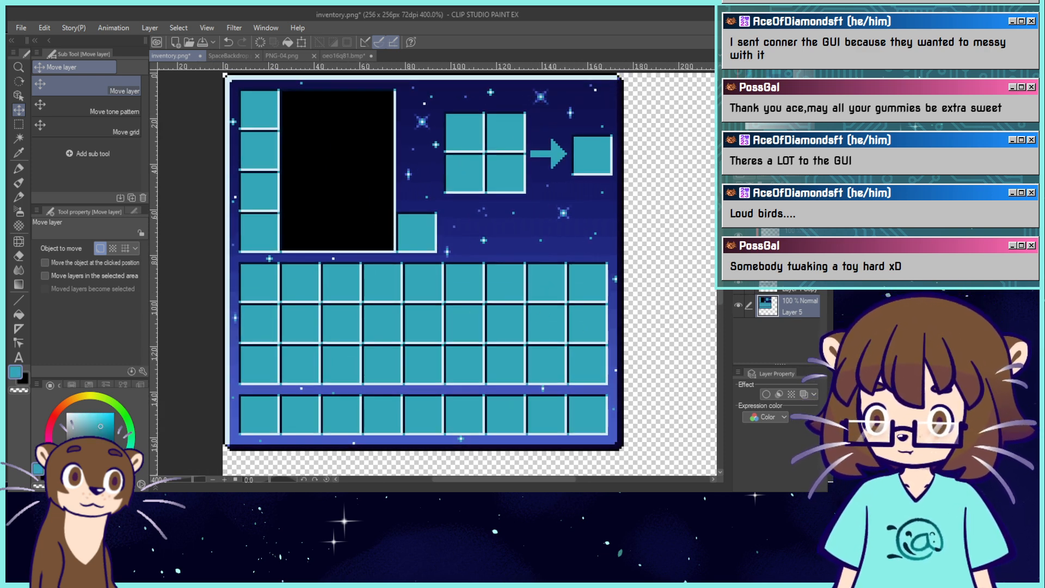
{"action": "left_click", "coordinate": [19, 314]}
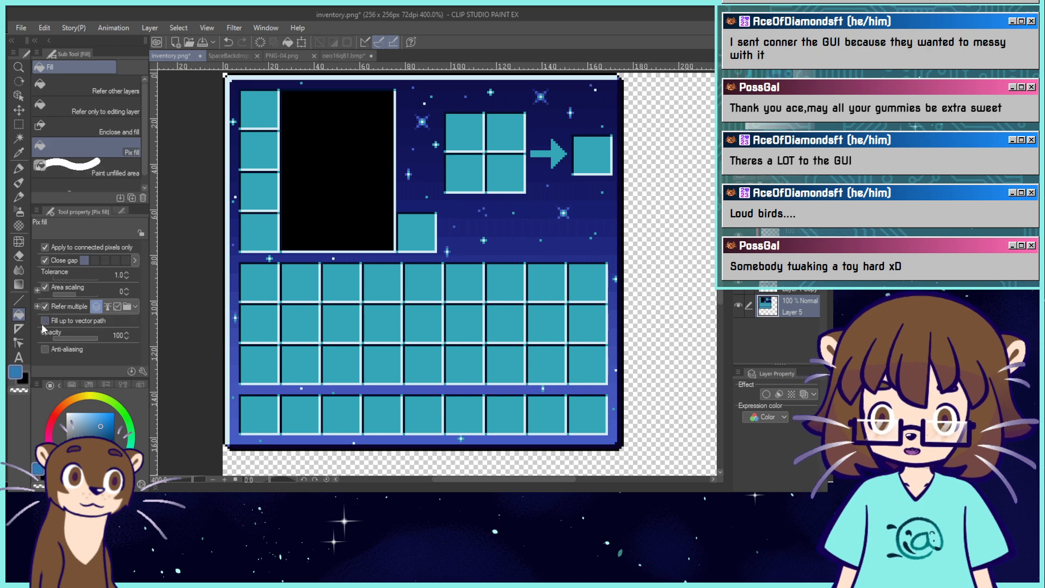
{"action": "left_click", "coordinate": [500, 281]}
{"action": "key", "text": "ctrl+z"}
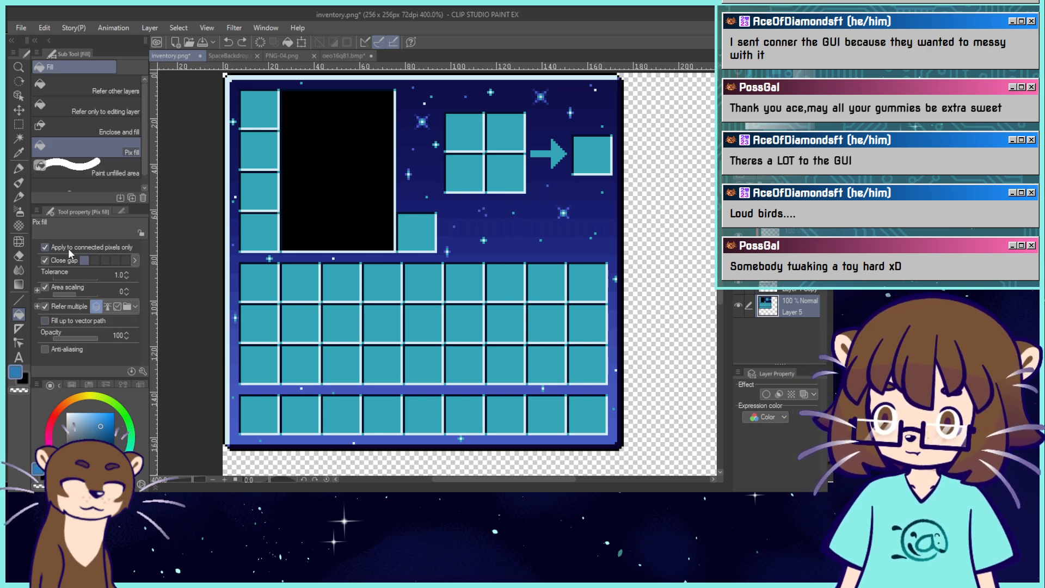
Let Pix fill affect unconnected pixels and, at 22% opacity, tint all slots and the crafting arrow with a lighter blue.
{"action": "left_click", "coordinate": [45, 247]}
{"action": "left_click", "coordinate": [420, 292]}
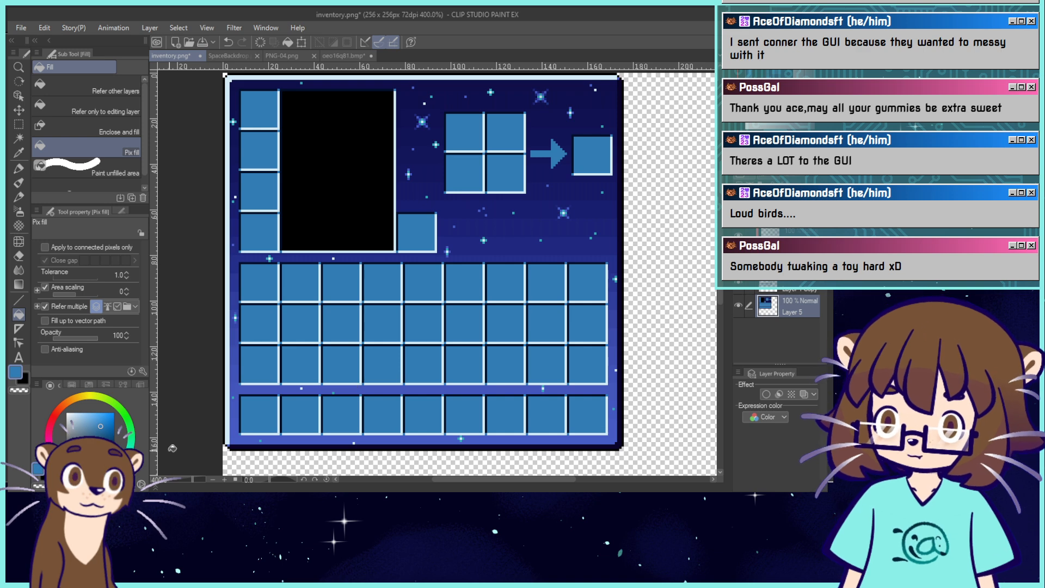
{"action": "key", "text": "ctrl+z"}
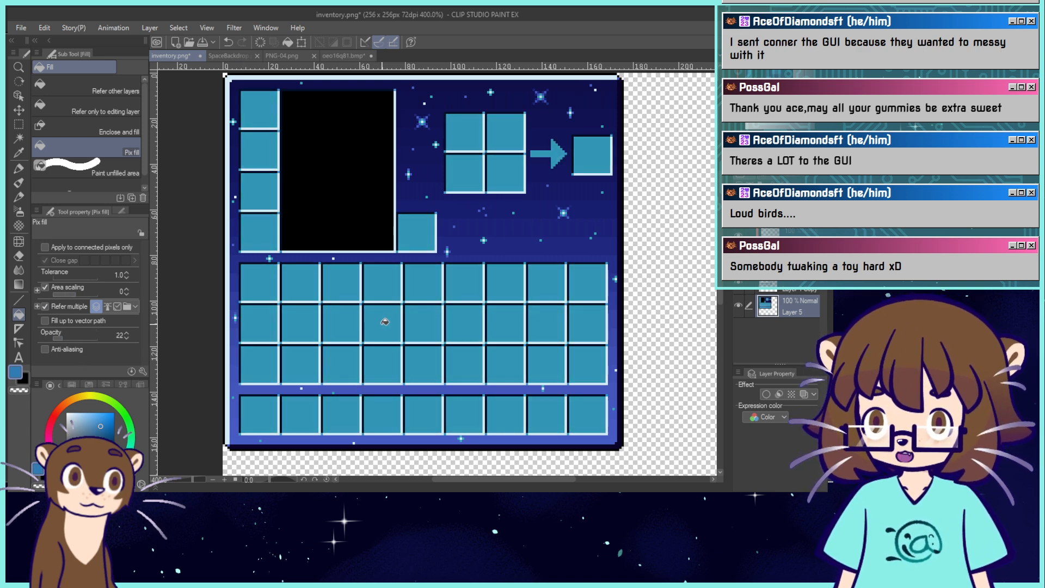
{"action": "left_click", "coordinate": [92, 417]}
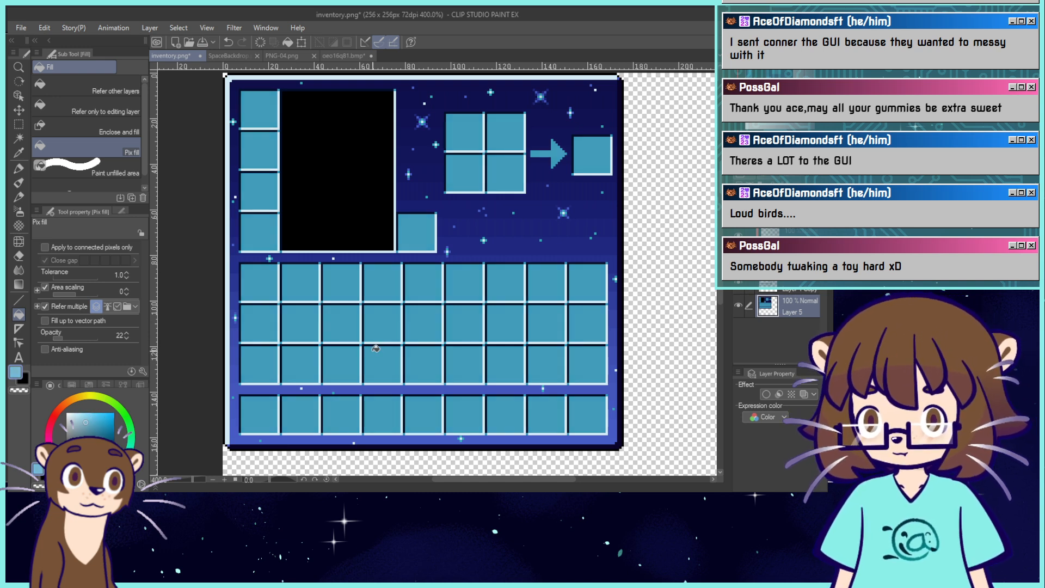
{"action": "key", "text": "ctrl+alt+0"}
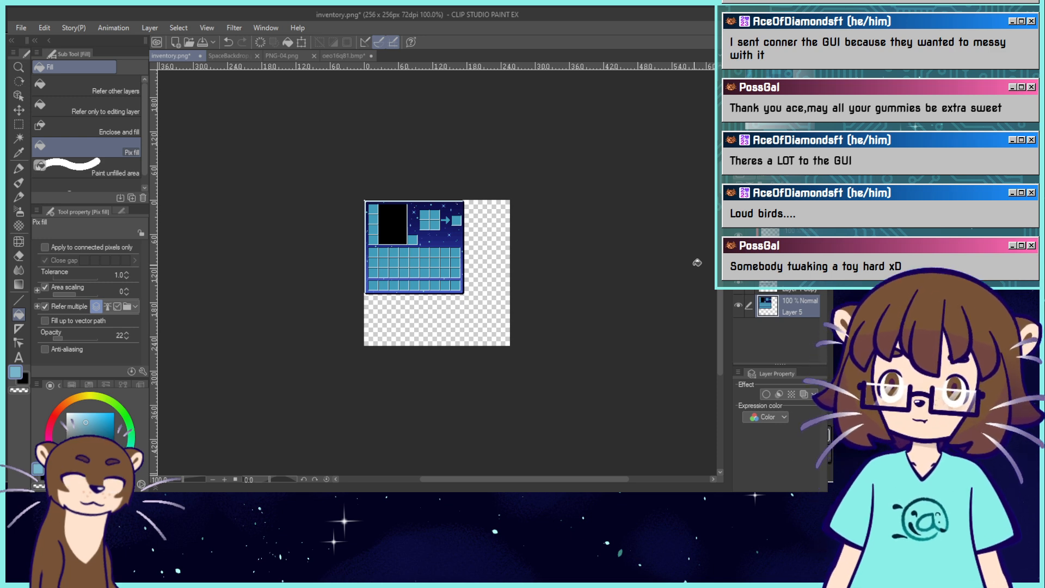
Set the Pix fill opacity to 100%, sample the dark blue background beneath the large star and undo the trial fill there.
{"action": "scroll", "coordinate": [449, 262], "scroll_direction": "up", "scroll_amount": 8}
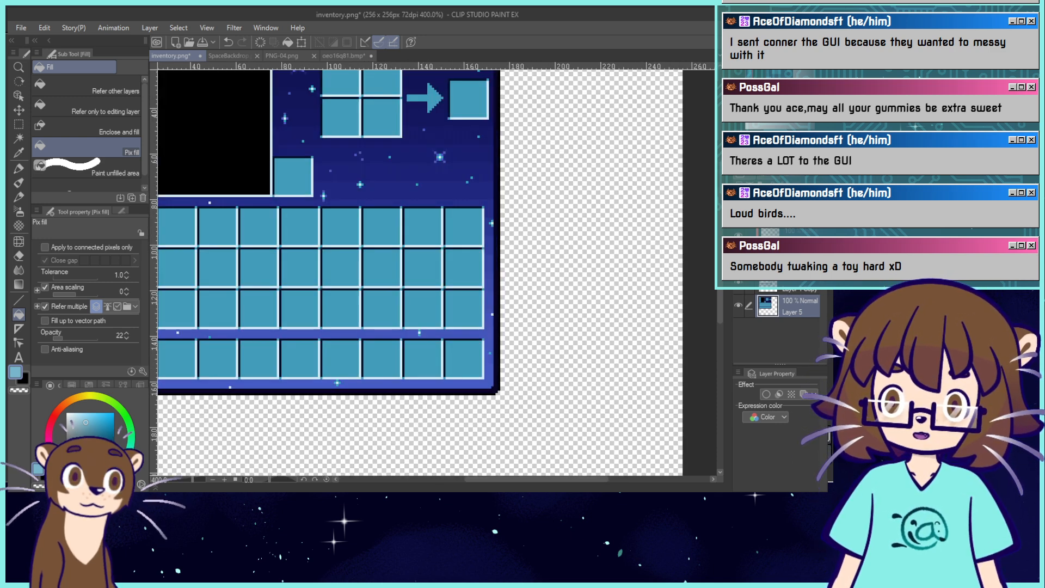
{"action": "left_click_drag", "start_coordinate": [436, 130], "coordinate": [415, 439]}
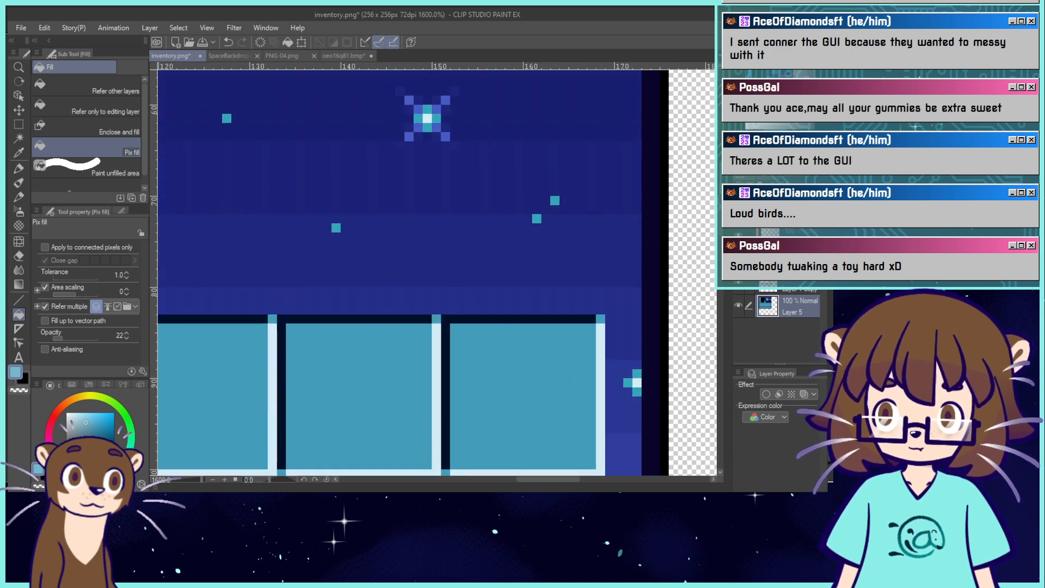
{"action": "left_click_drag", "start_coordinate": [425, 218], "coordinate": [463, 355]}
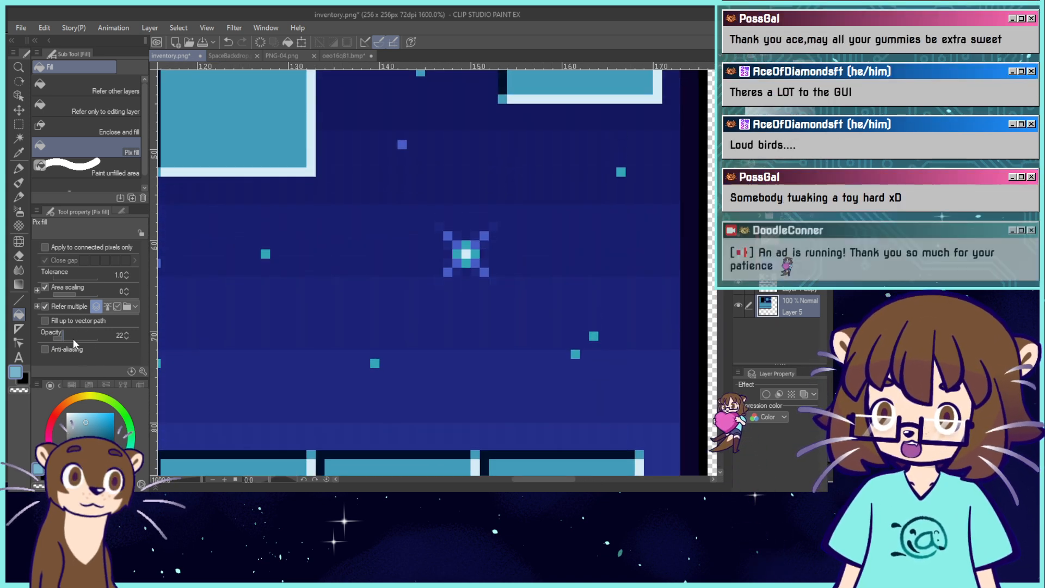
{"action": "left_click_drag", "start_coordinate": [73, 338], "coordinate": [184, 351]}
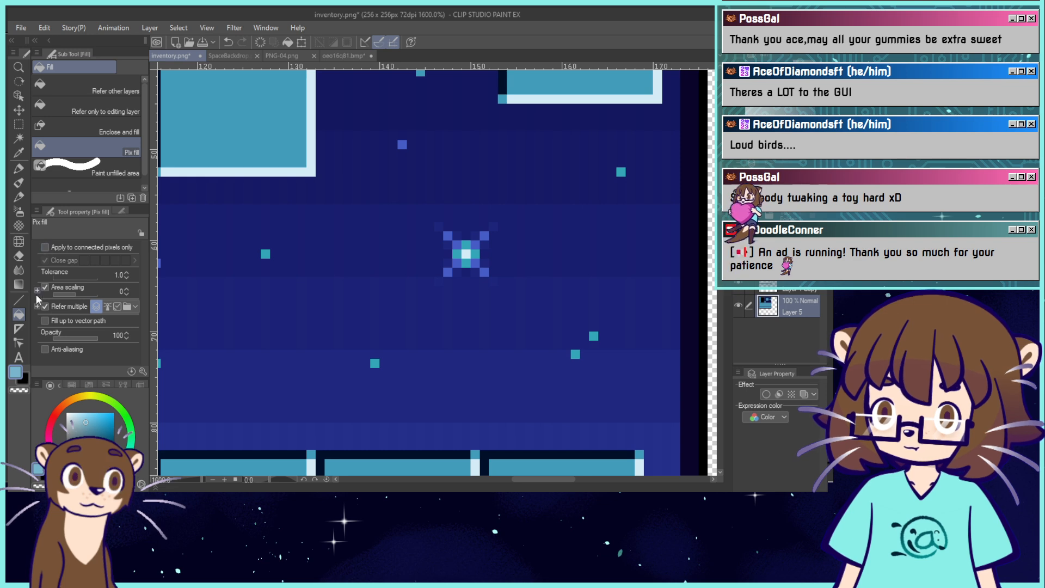
{"action": "left_click", "coordinate": [474, 299], "text": "alt"}
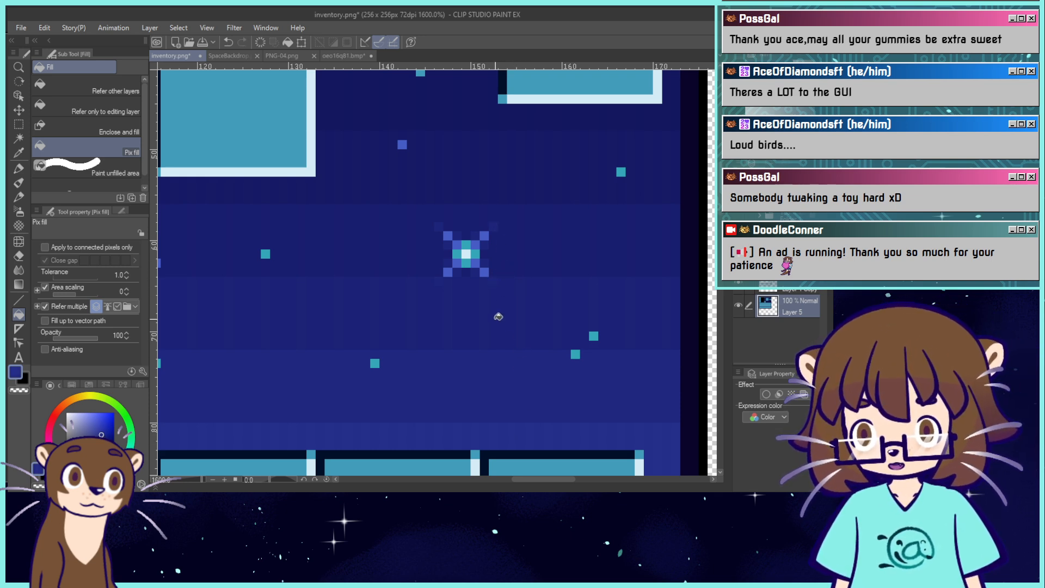
{"action": "key", "text": "ctrl+z"}
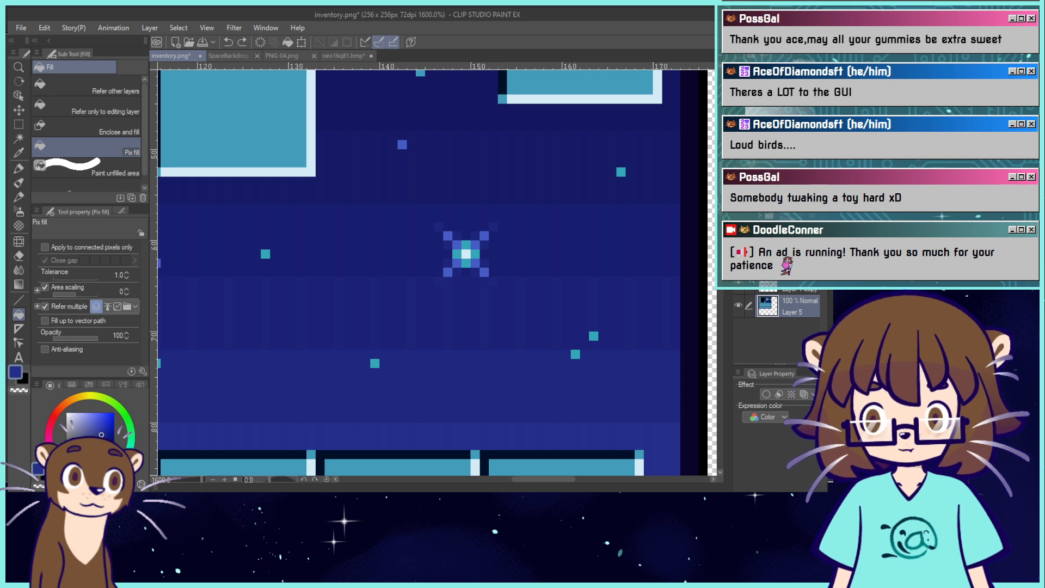
{"action": "key", "text": "ctrl+z"}
{"action": "key", "text": "ctrl+y"}
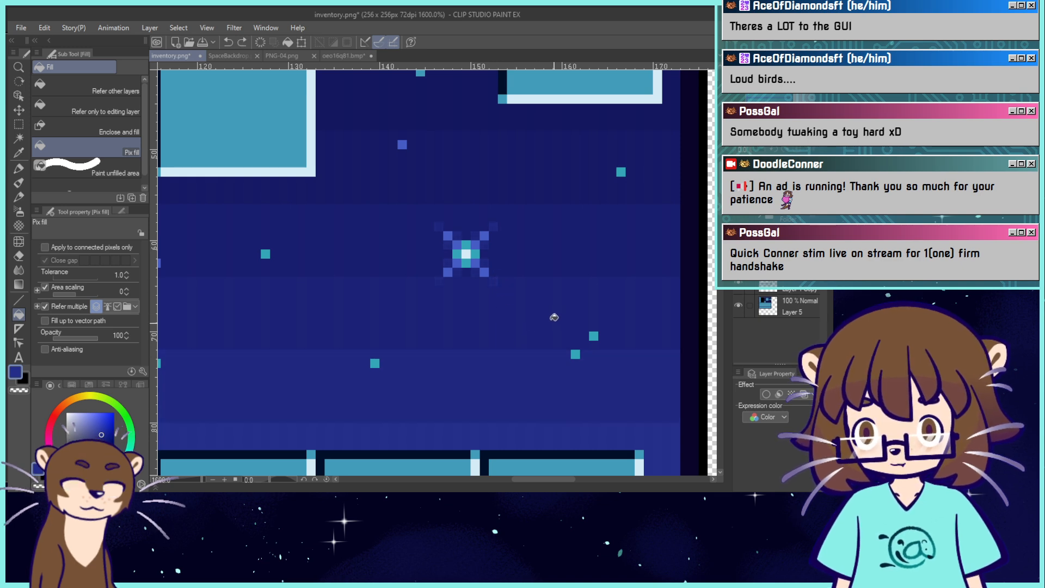
Examine the recoloured slots against the starry background at 100%, 400% and 800% magnification.
{"action": "key", "text": "ctrl+alt+0"}
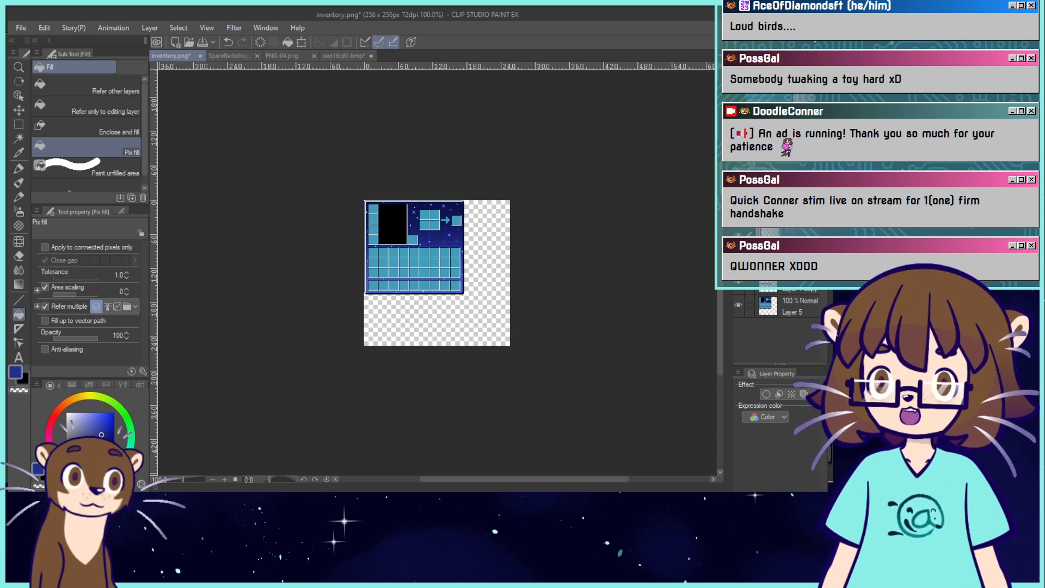
{"action": "left_click_drag", "start_coordinate": [437, 272], "coordinate": [537, 280]}
{"action": "key", "text": "ctrl+plus"}
{"action": "key", "text": "ctrl+plus"}
{"action": "key", "text": "ctrl+plus"}
{"action": "key", "text": "ctrl+plus"}
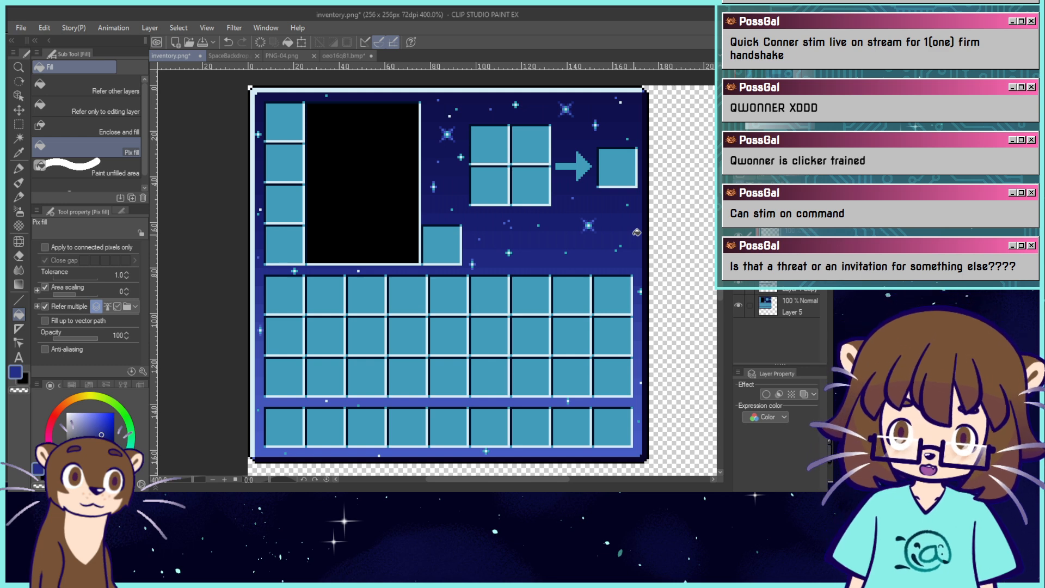
{"action": "scroll", "coordinate": [661, 197], "scroll_direction": "up", "scroll_amount": 2}
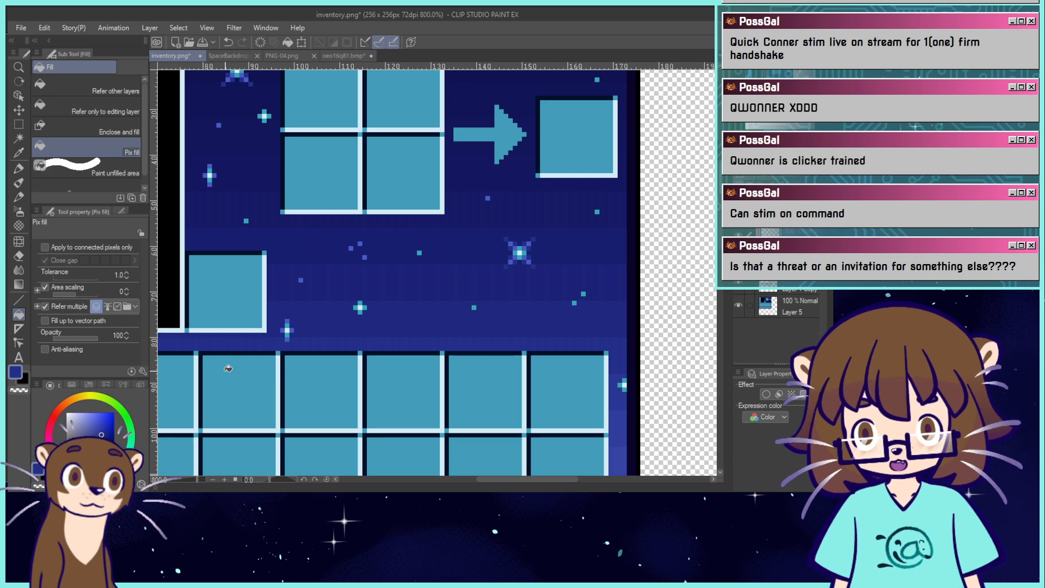
Sample the lighter blue near the lower-right corner of the panel's background as the fill colour.
{"action": "left_click_drag", "start_coordinate": [229, 368], "coordinate": [257, 252]}
{"action": "left_click_drag", "start_coordinate": [648, 435], "coordinate": [618, 233]}
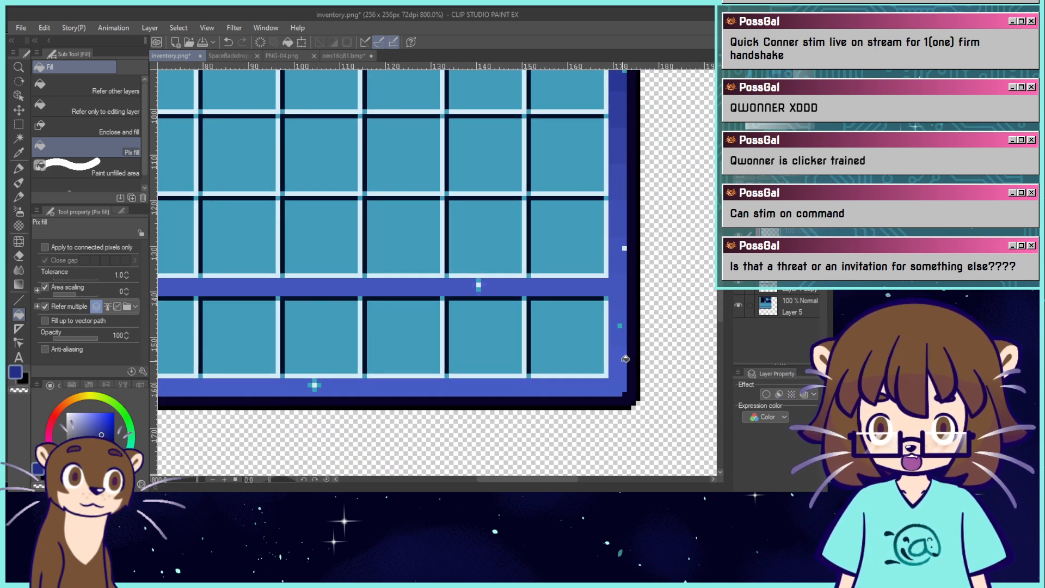
{"action": "left_click", "coordinate": [619, 383], "text": "alt"}
{"action": "left_click_drag", "start_coordinate": [782, 75], "coordinate": [781, 78]}
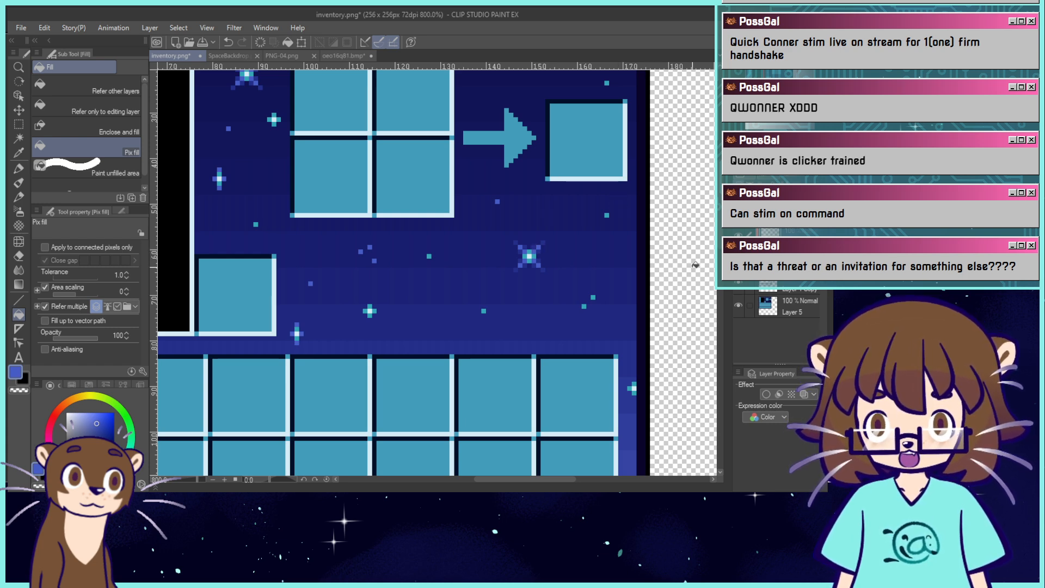
Sample the slot blue, shift it to a slightly brighter shade, and fill all slots and the arrow on Layer 5 with it.
{"action": "left_click", "coordinate": [582, 390], "text": "alt"}
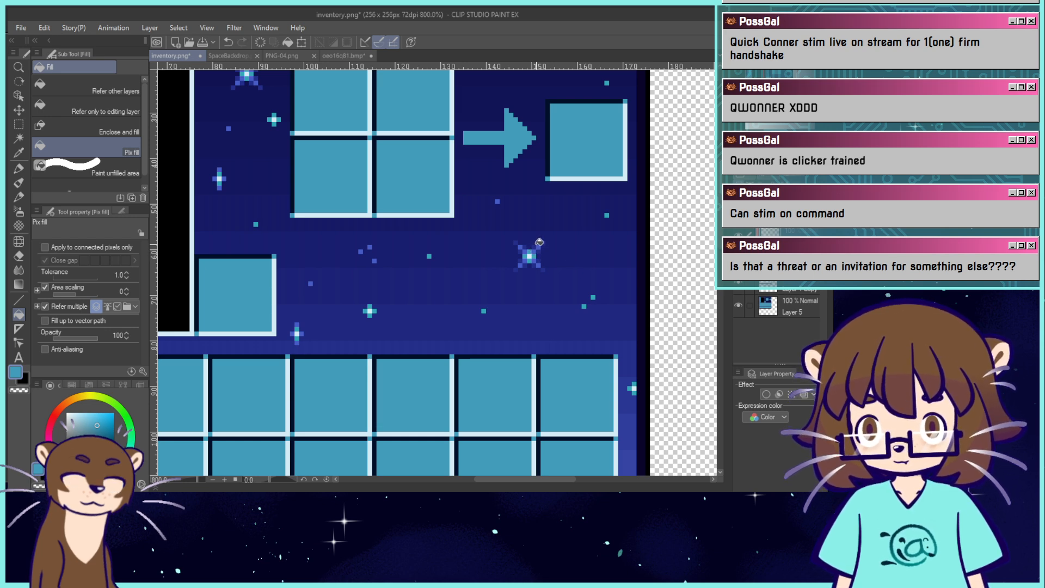
{"action": "left_click", "coordinate": [95, 425]}
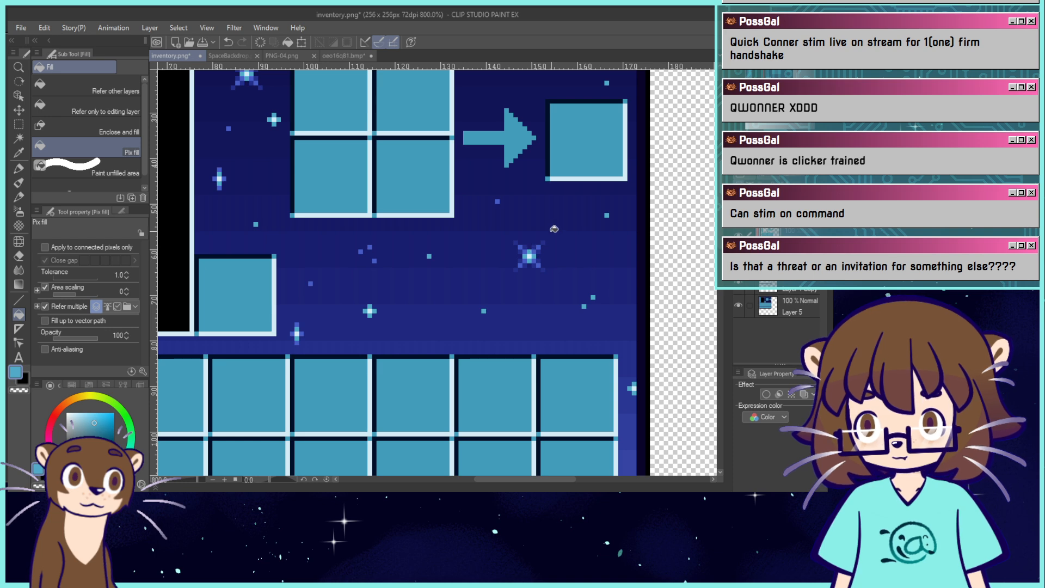
{"action": "left_click", "coordinate": [778, 307]}
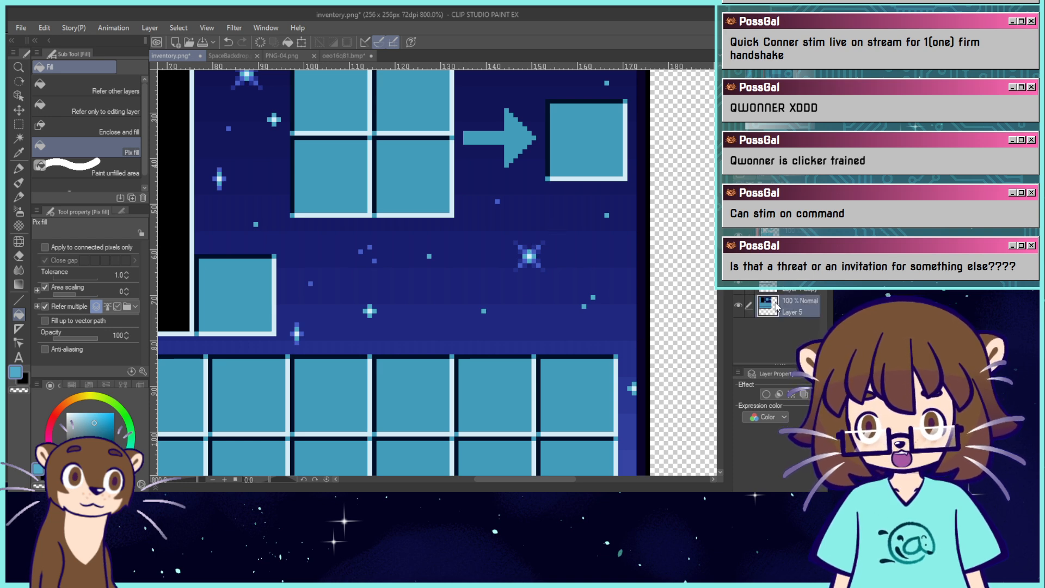
{"action": "left_click", "coordinate": [589, 390]}
{"action": "key", "text": "ctrl+alt+0"}
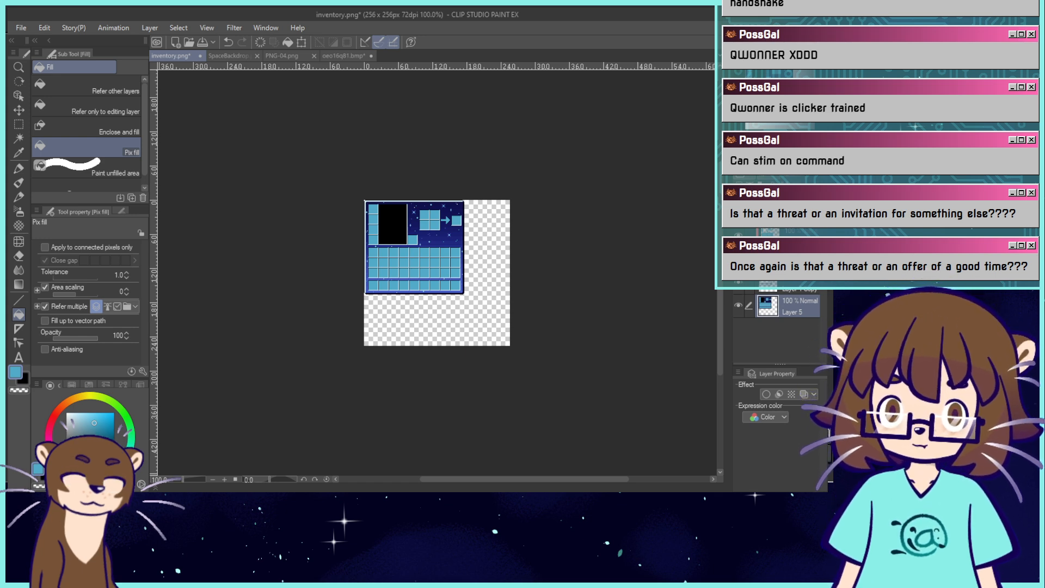
{"action": "key", "text": "ctrl+plus"}
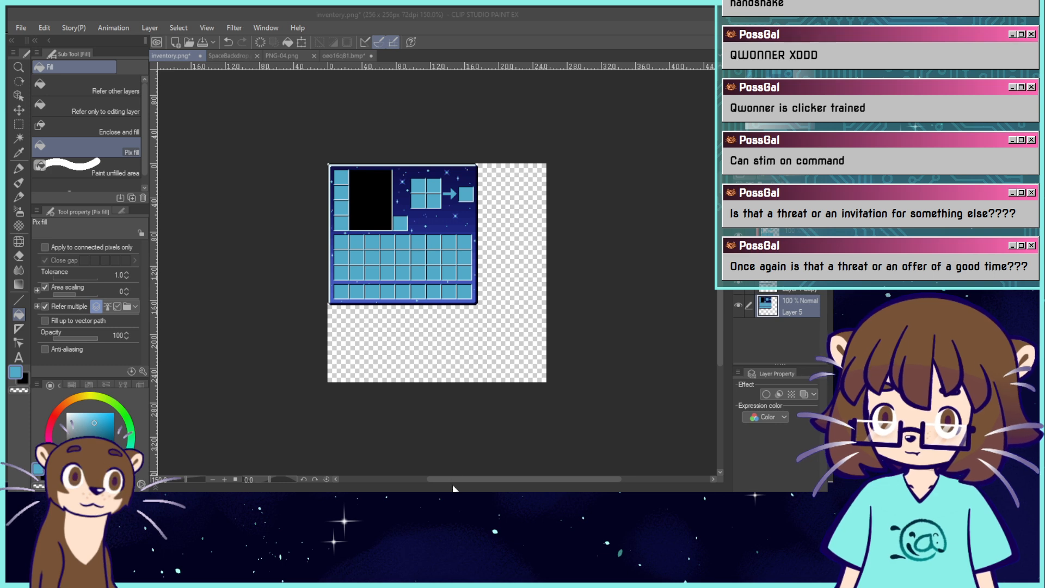
Save inventory.png and close the three other open images.
{"action": "key", "text": "ctrl+s"}
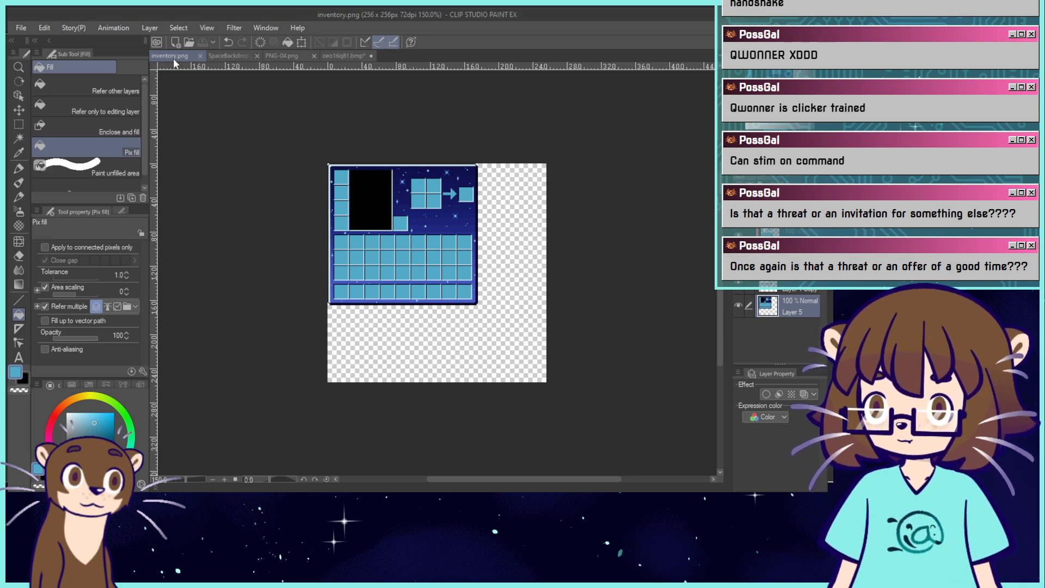
{"action": "left_click_drag", "start_coordinate": [384, 57], "coordinate": [381, 57]}
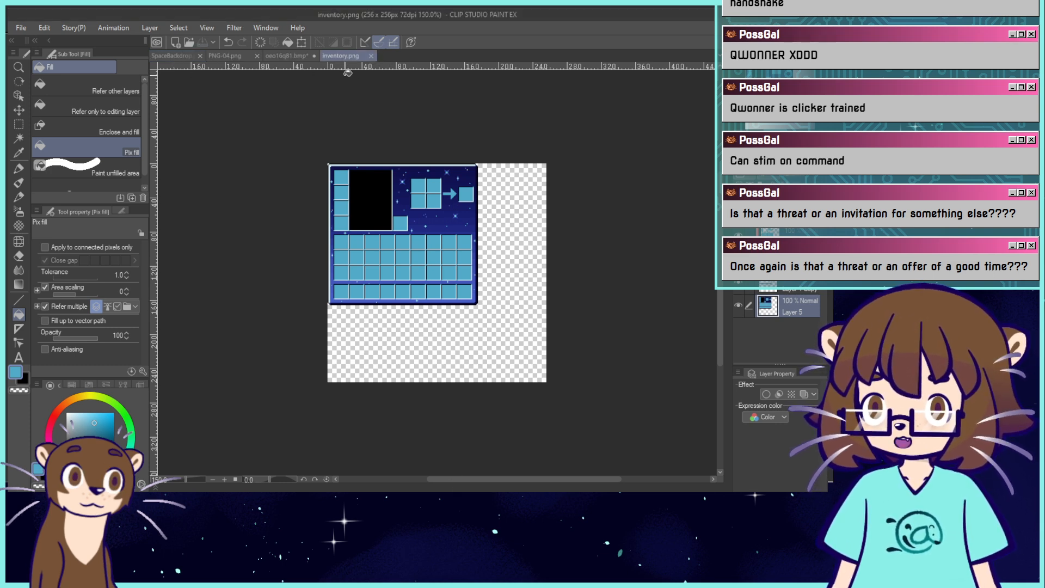
{"action": "left_click", "coordinate": [314, 54]}
{"action": "left_click", "coordinate": [432, 201]}
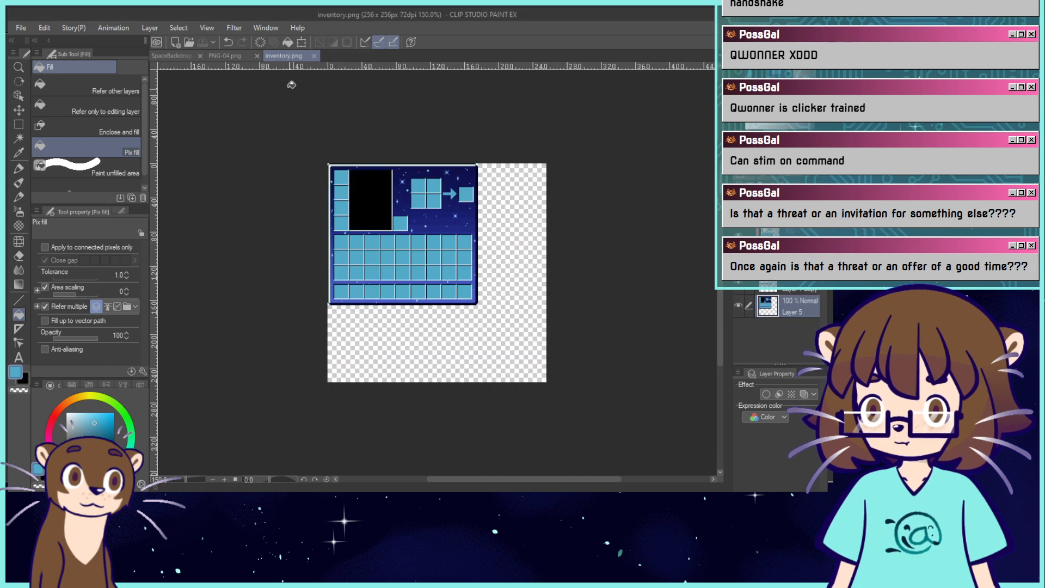
{"action": "left_click", "coordinate": [257, 55]}
{"action": "left_click", "coordinate": [200, 56]}
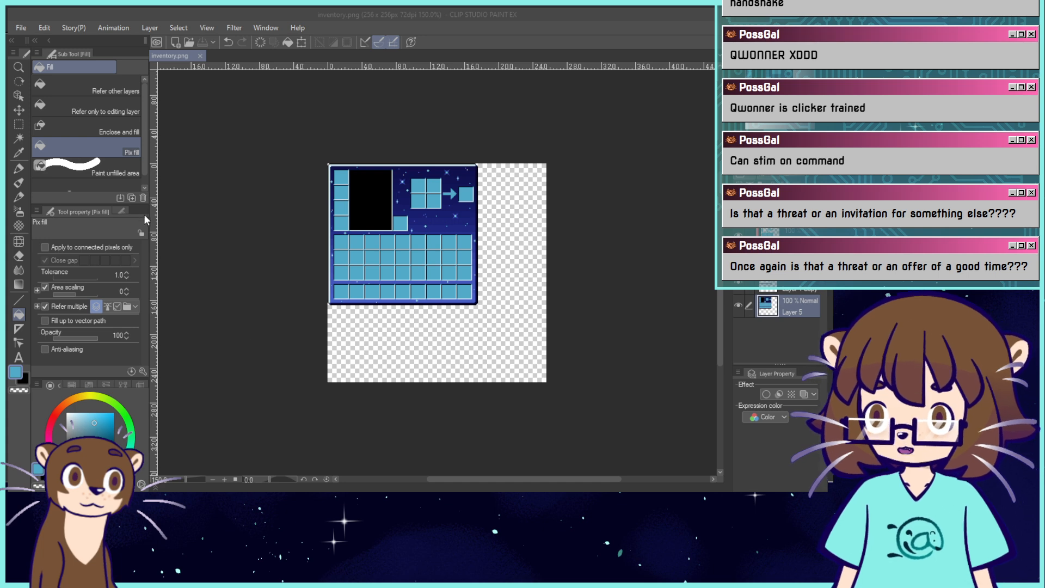
Open the dispenser.png texture and frame its whole slot panel at about 341% magnification.
{"action": "left_click", "coordinate": [507, 478]}
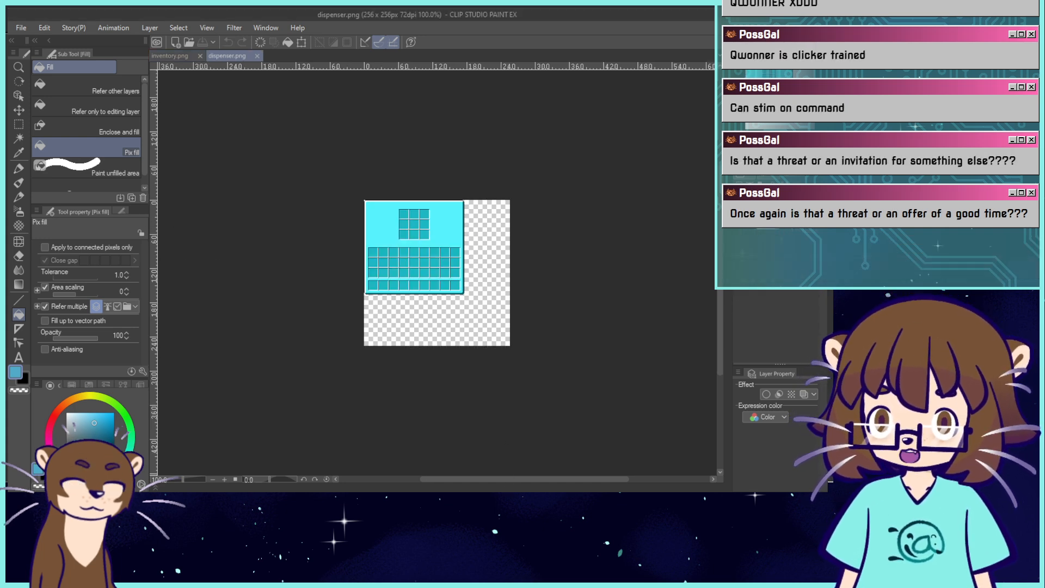
{"action": "key", "text": "ctrl+plus"}
{"action": "key", "text": "ctrl+plus"}
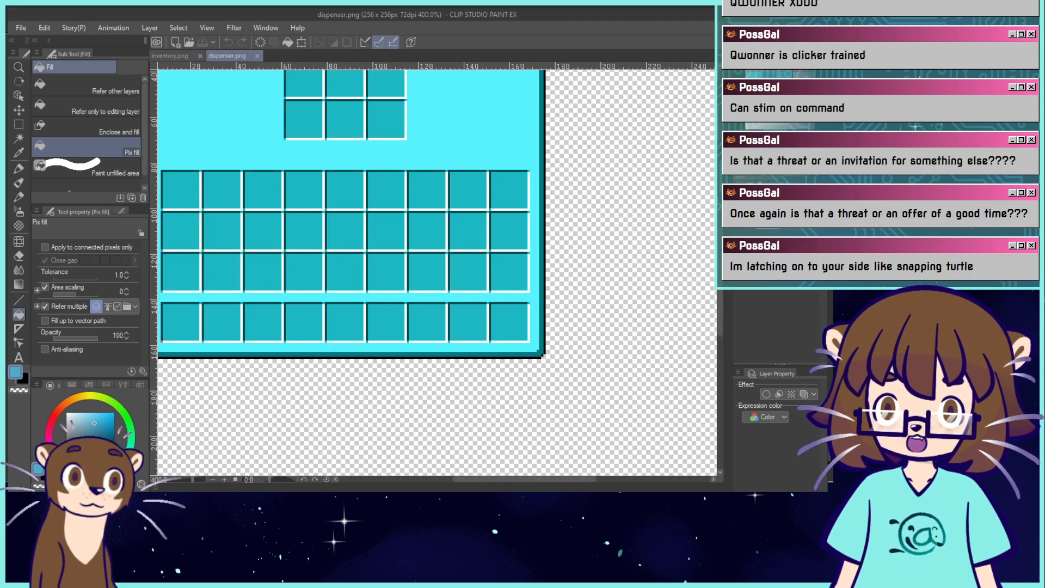
{"action": "left_click_drag", "start_coordinate": [413, 245], "coordinate": [441, 313]}
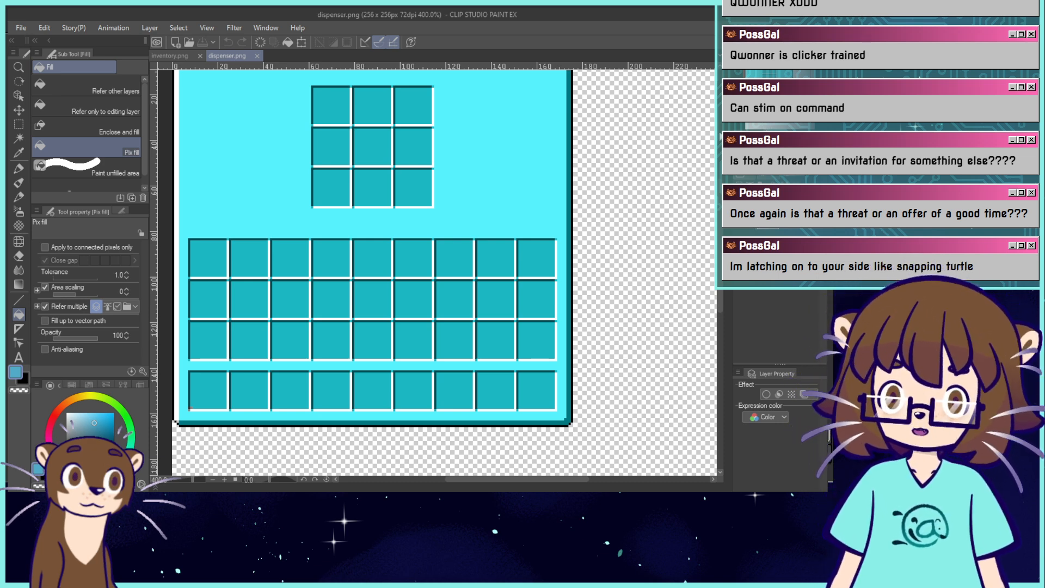
{"action": "scroll", "coordinate": [433, 267], "scroll_direction": "down", "scroll_amount": 5}
{"action": "scroll", "coordinate": [433, 267], "scroll_direction": "up", "scroll_amount": 4}
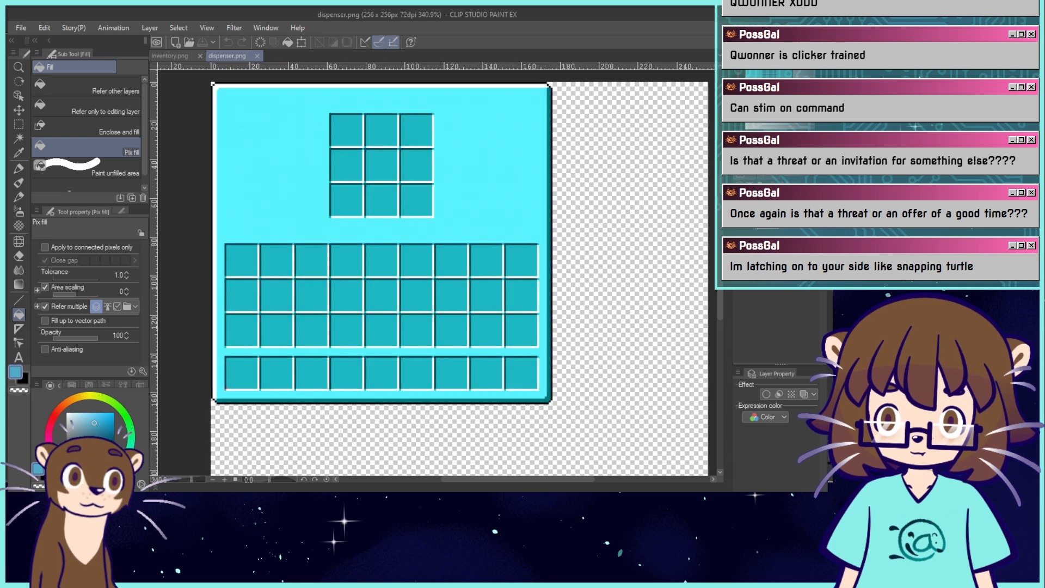
{"action": "left_click_drag", "start_coordinate": [433, 267], "coordinate": [445, 294]}
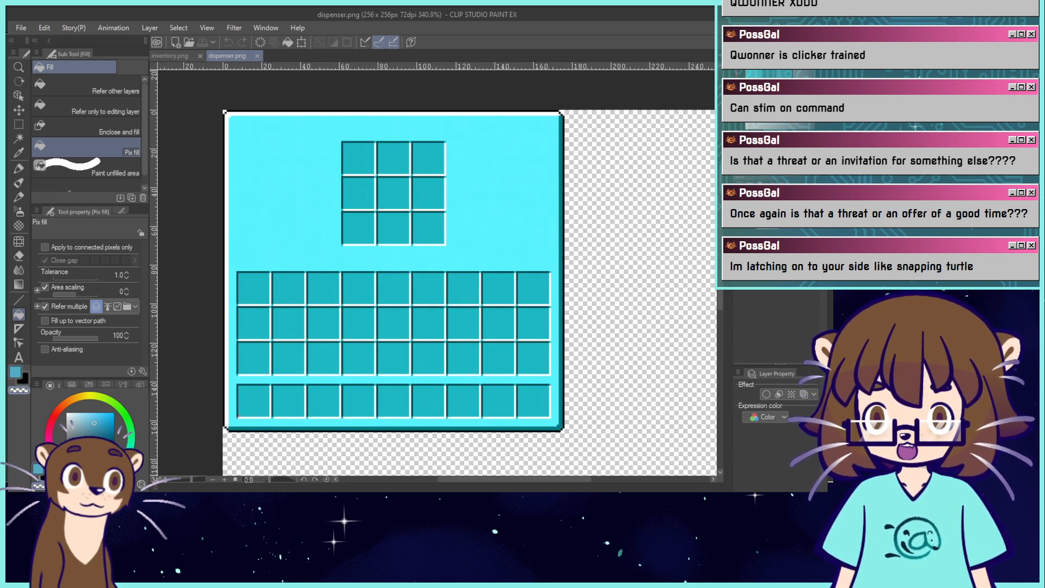
{"action": "key", "text": "Delete"}
{"action": "key", "text": "ctrl+z"}
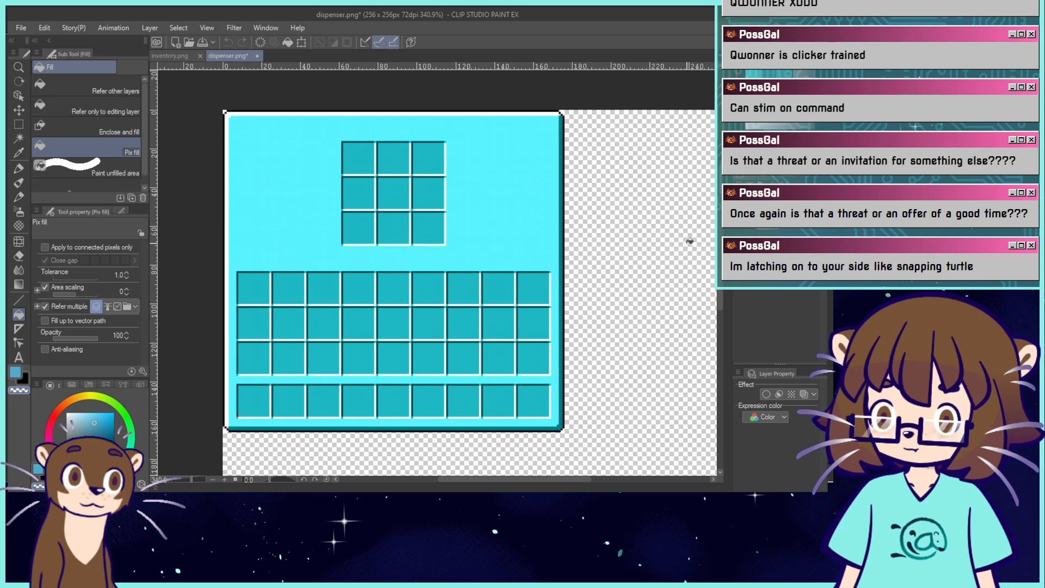
In inventory.png, hide the starry background, duplicate Layer 1 Copy above and merge the original copy into Layer 5.
{"action": "left_click", "coordinate": [174, 56]}
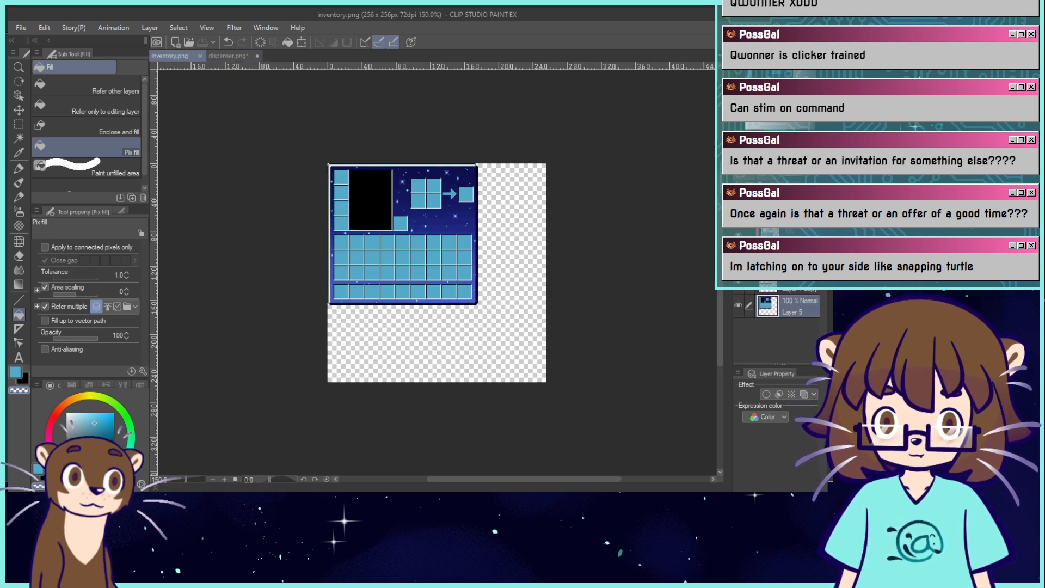
{"action": "left_click", "coordinate": [738, 236]}
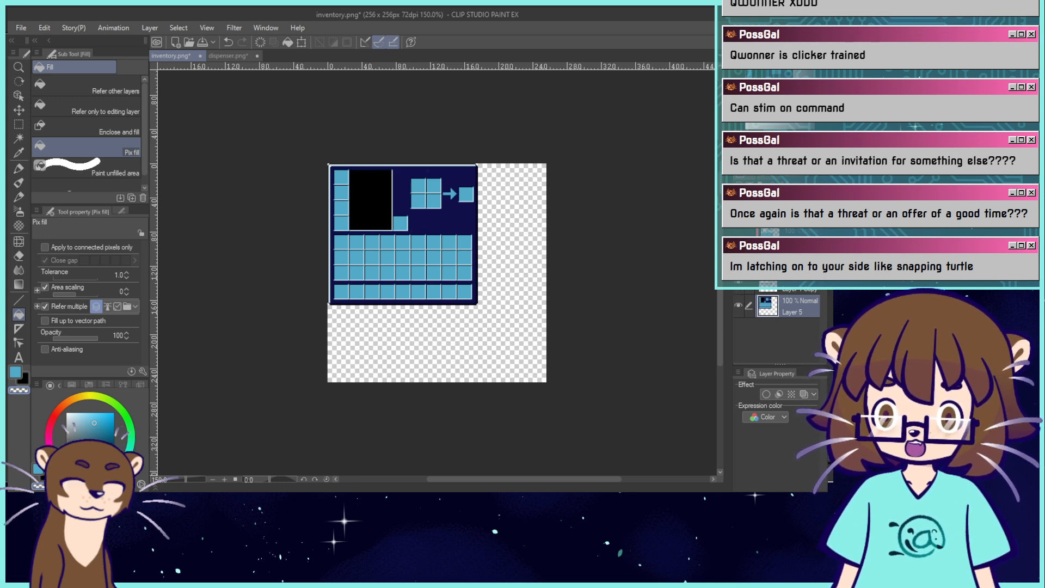
{"action": "left_click", "coordinate": [791, 287]}
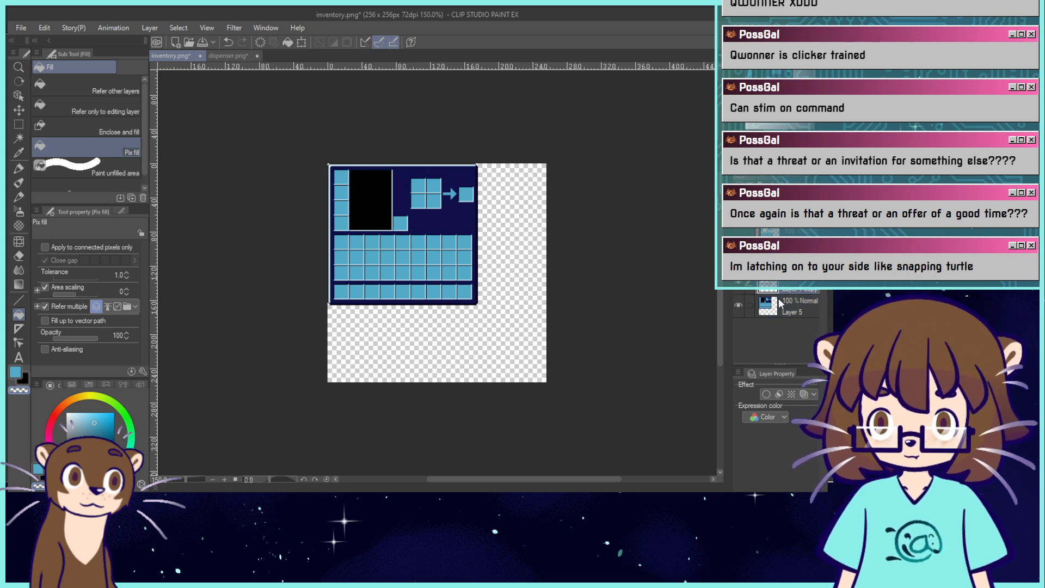
{"action": "key", "text": "ctrl+v"}
{"action": "left_click", "coordinate": [787, 305]}
{"action": "key", "text": "ctrl+e"}
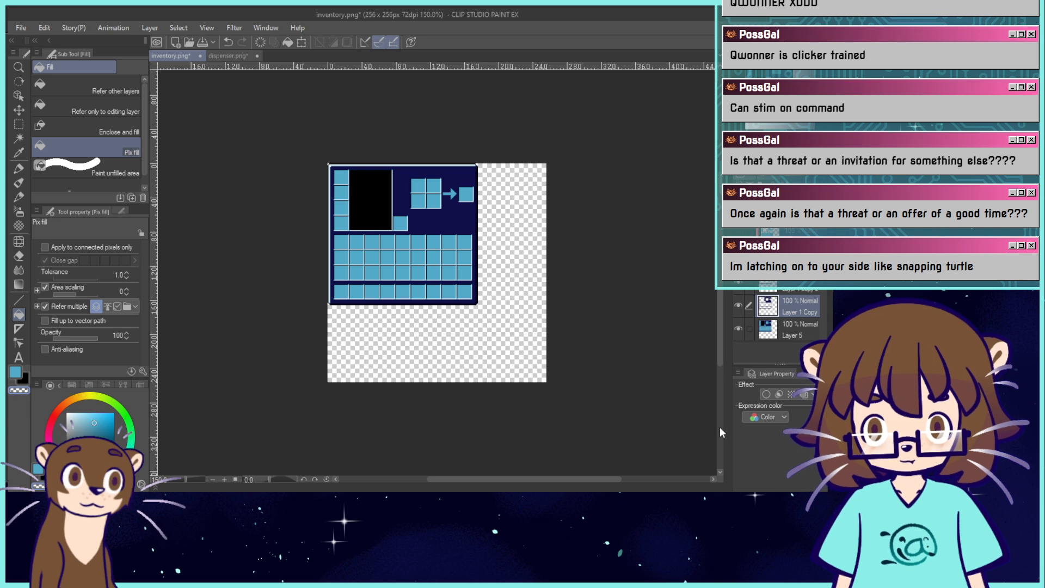
Sample the slot blue in inventory.png and fill all slots of dispenser.png with it.
{"action": "key", "text": "ctrl+plus"}
{"action": "key", "text": "asciicircum"}
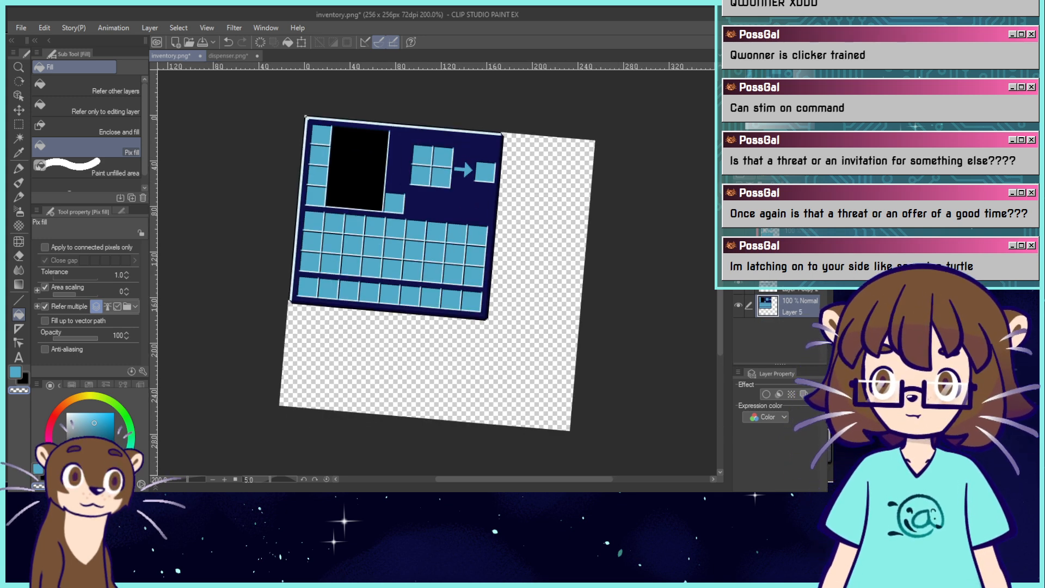
{"action": "key", "text": "minus"}
{"action": "key", "text": "ctrl+plus"}
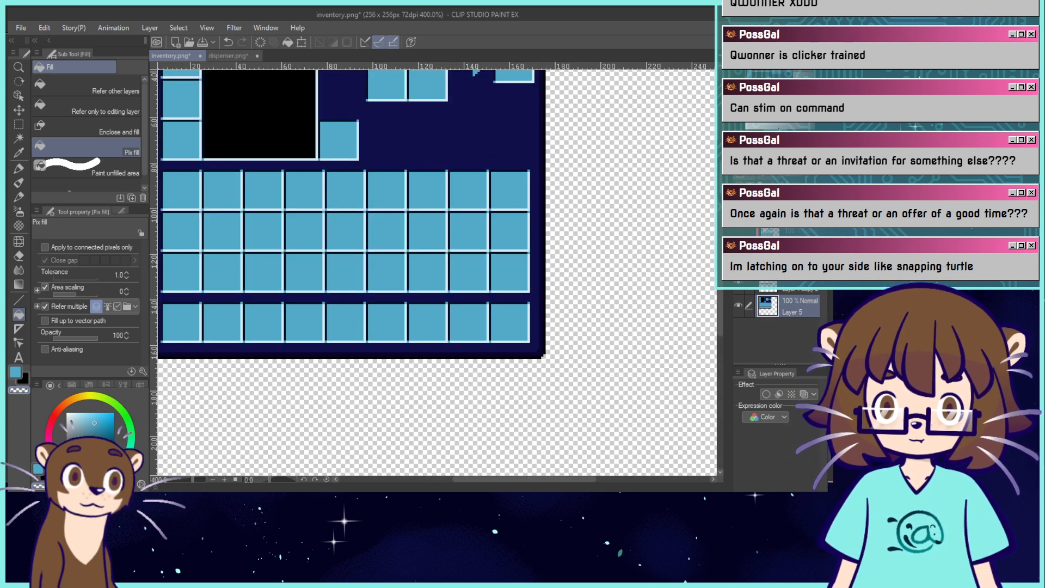
{"action": "left_click_drag", "start_coordinate": [414, 239], "coordinate": [509, 315]}
{"action": "key", "text": "c"}
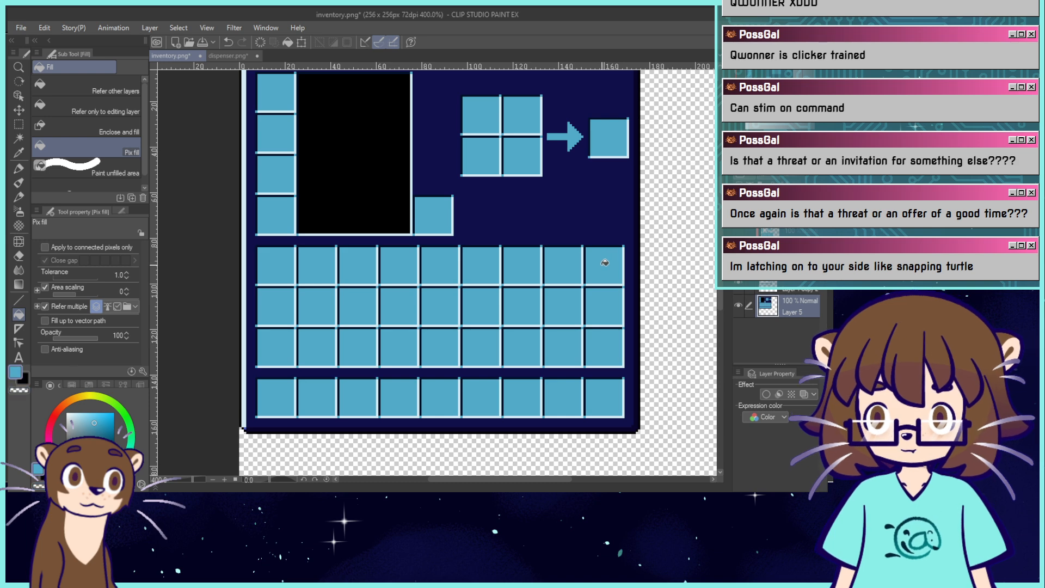
{"action": "left_click", "coordinate": [228, 55]}
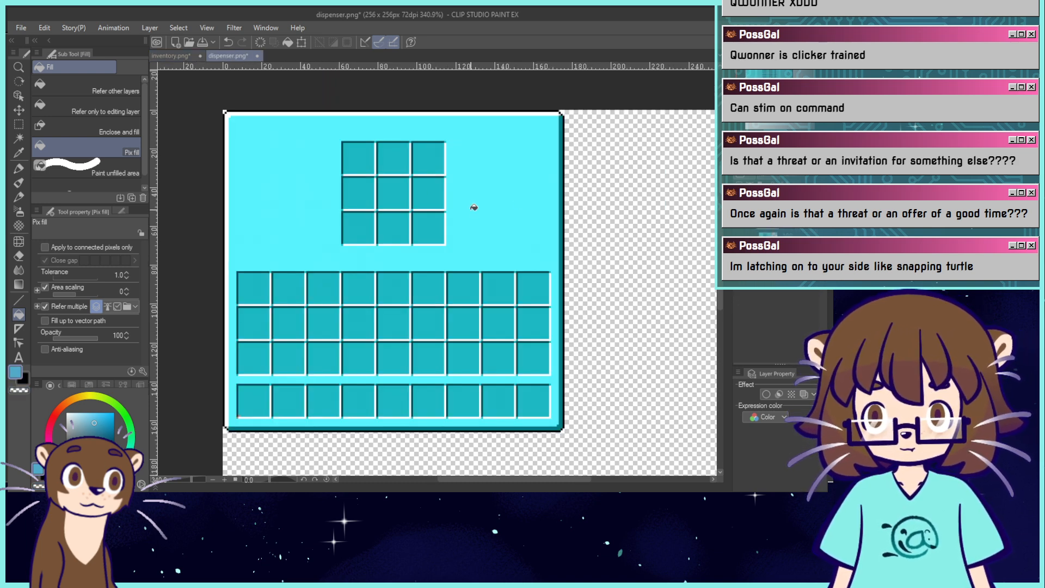
{"action": "left_click", "coordinate": [425, 191]}
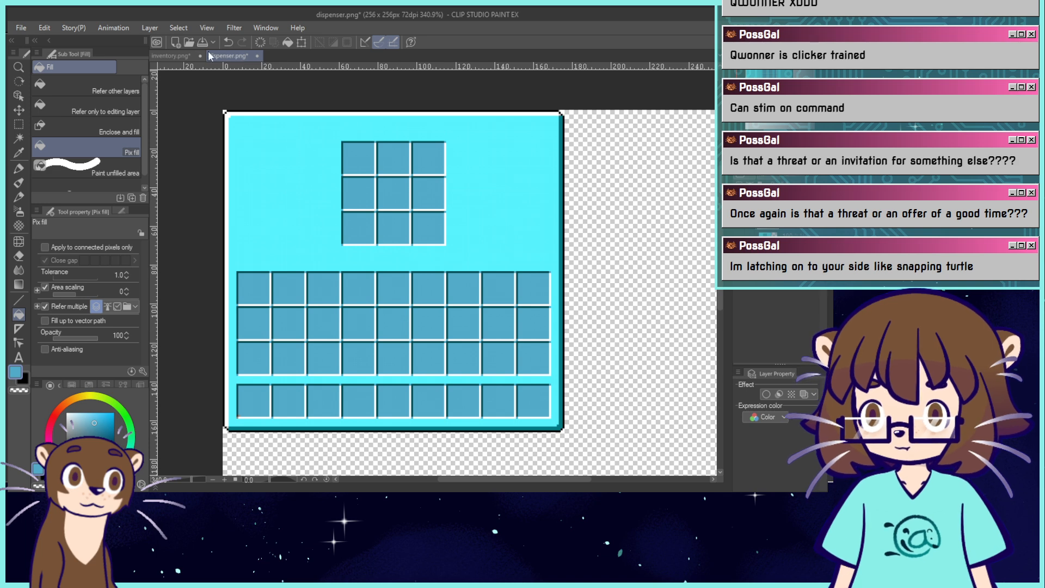
Sample the dark navy tones of the slot borders and panel background in inventory.png as the fill colour.
{"action": "left_click", "coordinate": [171, 56]}
{"action": "left_click", "coordinate": [253, 54]}
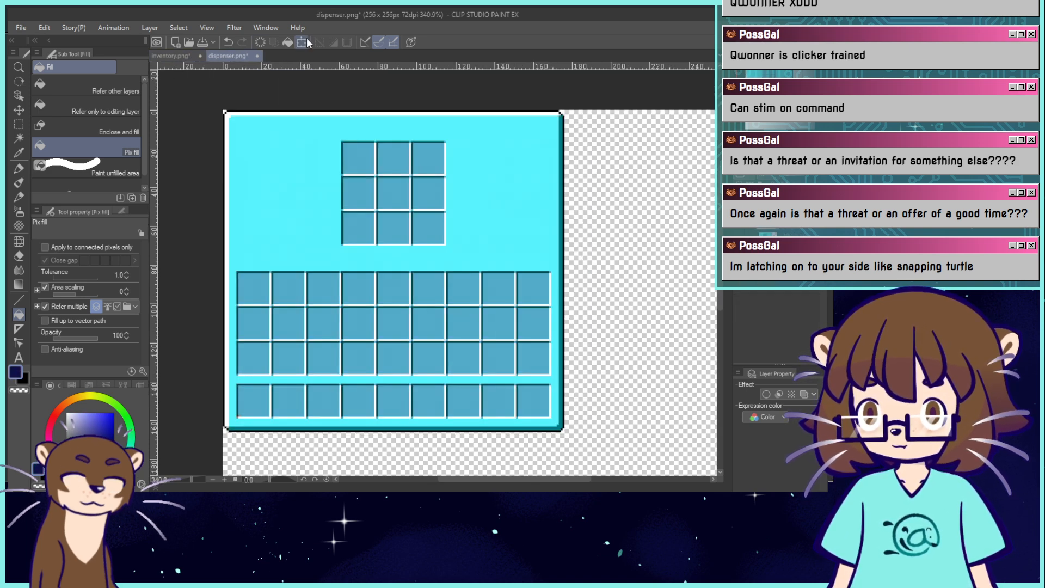
{"action": "left_click", "coordinate": [188, 55]}
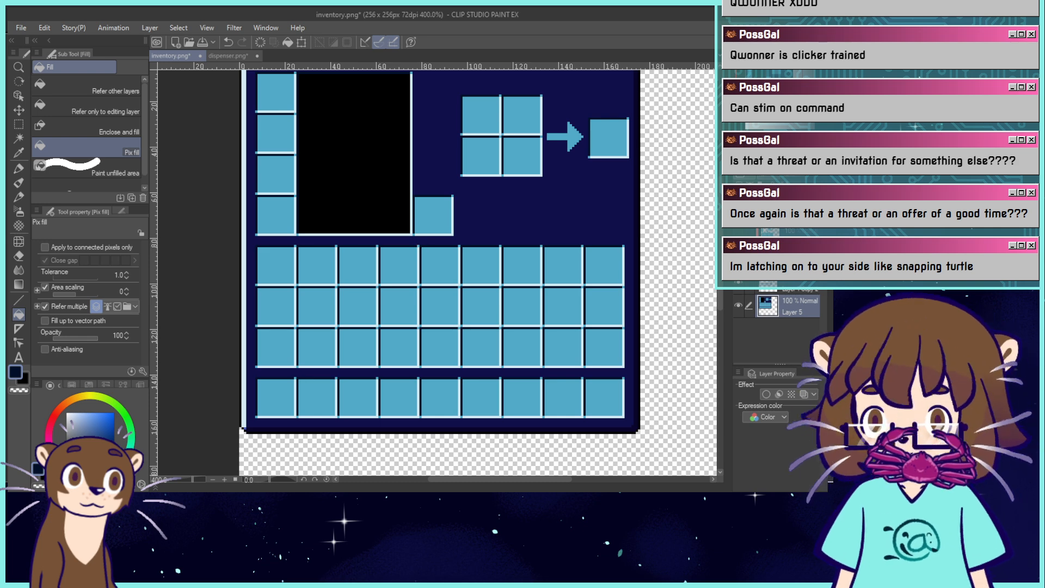
{"action": "key", "text": "ctrl+plus"}
{"action": "key", "text": "ctrl+plus"}
{"action": "key", "text": "ctrl+plus"}
{"action": "key", "text": "ctrl+plus"}
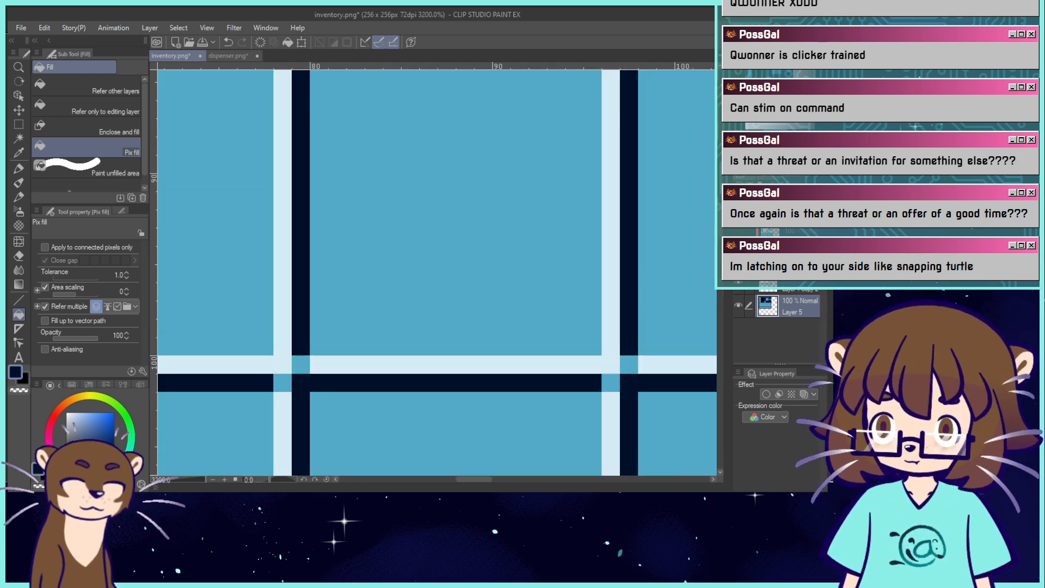
{"action": "key", "text": "ctrl+minus"}
{"action": "key", "text": "ctrl+minus"}
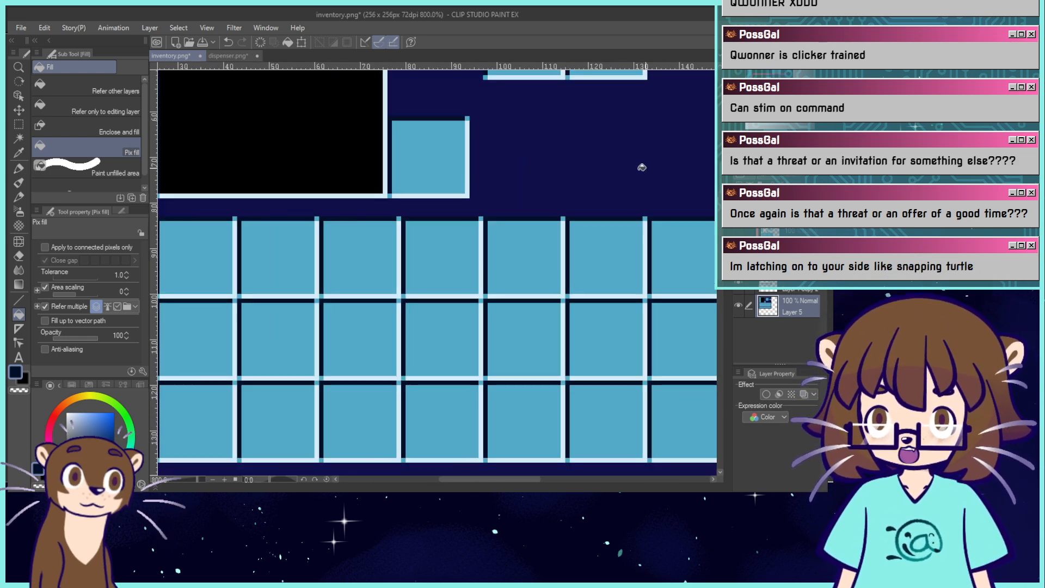
{"action": "left_click_drag", "start_coordinate": [782, 103], "coordinate": [786, 101]}
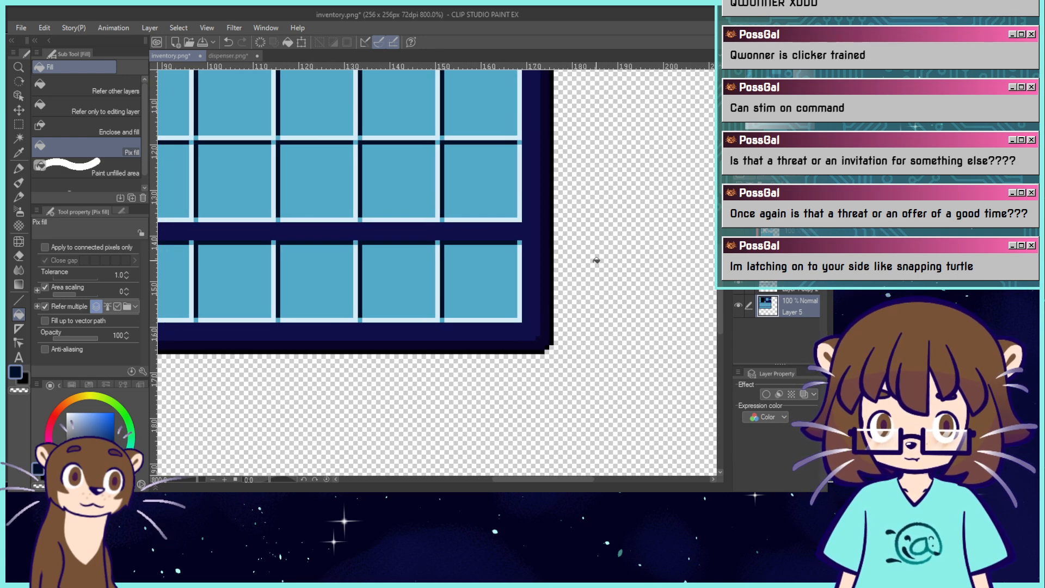
{"action": "left_click", "coordinate": [494, 241]}
{"action": "key", "text": "ctrl+z"}
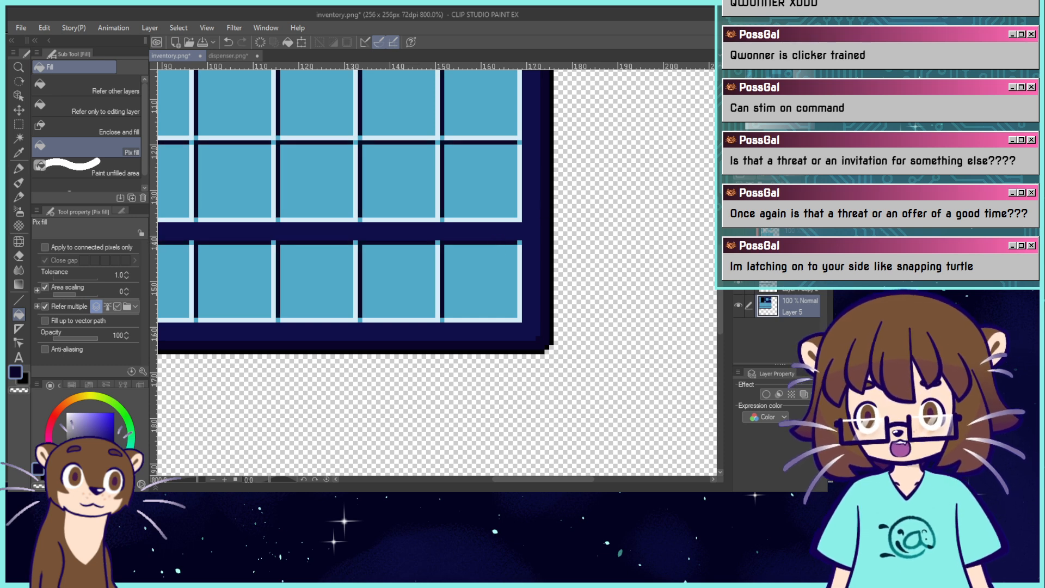
Show the starry background of inventory.png again, save the file and fit the panel in view.
{"action": "key", "text": "ctrl+alt+0"}
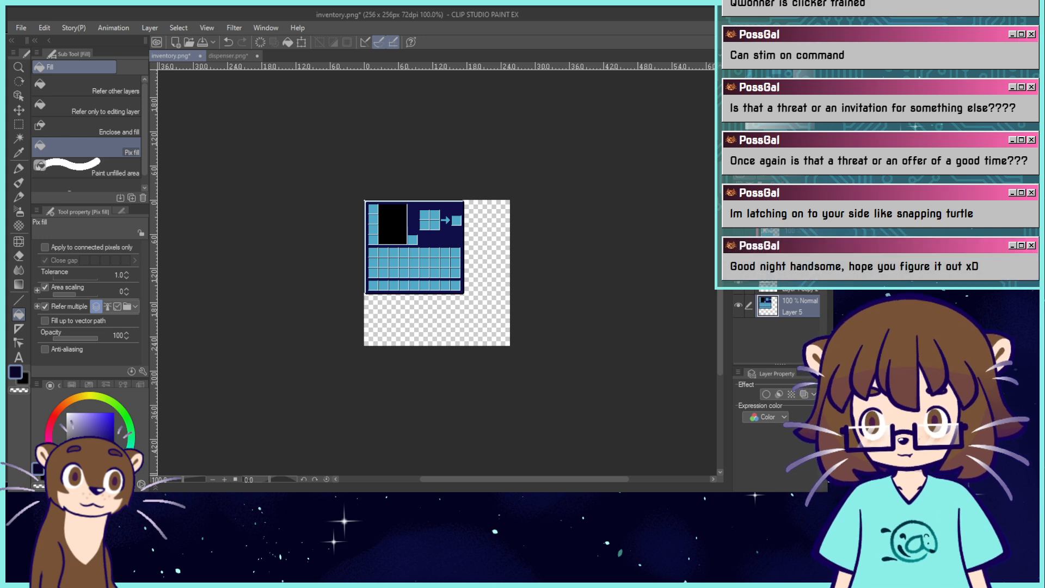
{"action": "left_click", "coordinate": [738, 234]}
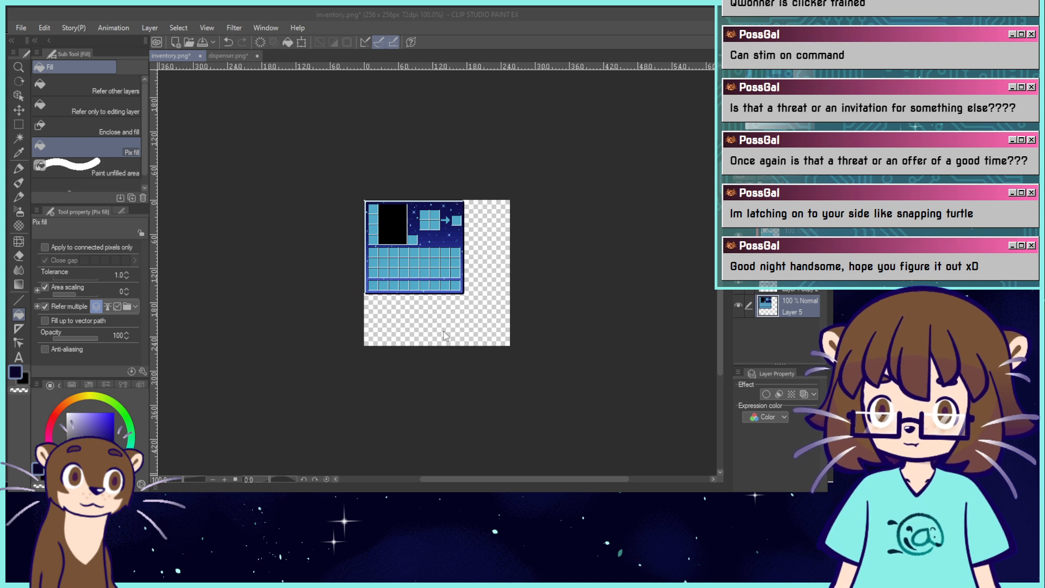
{"action": "key", "text": "ctrl+s"}
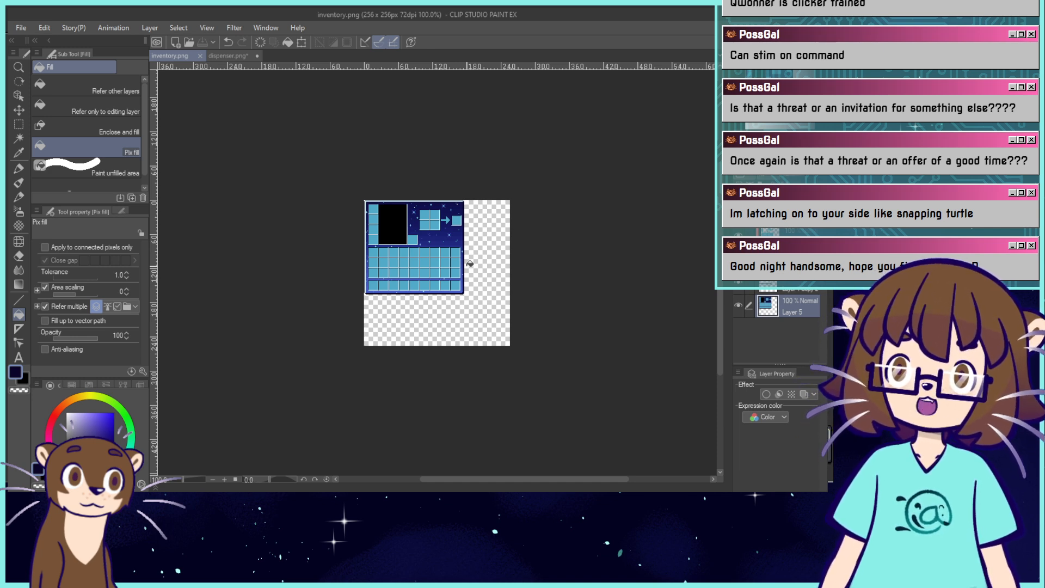
{"action": "key", "text": "ctrl+0"}
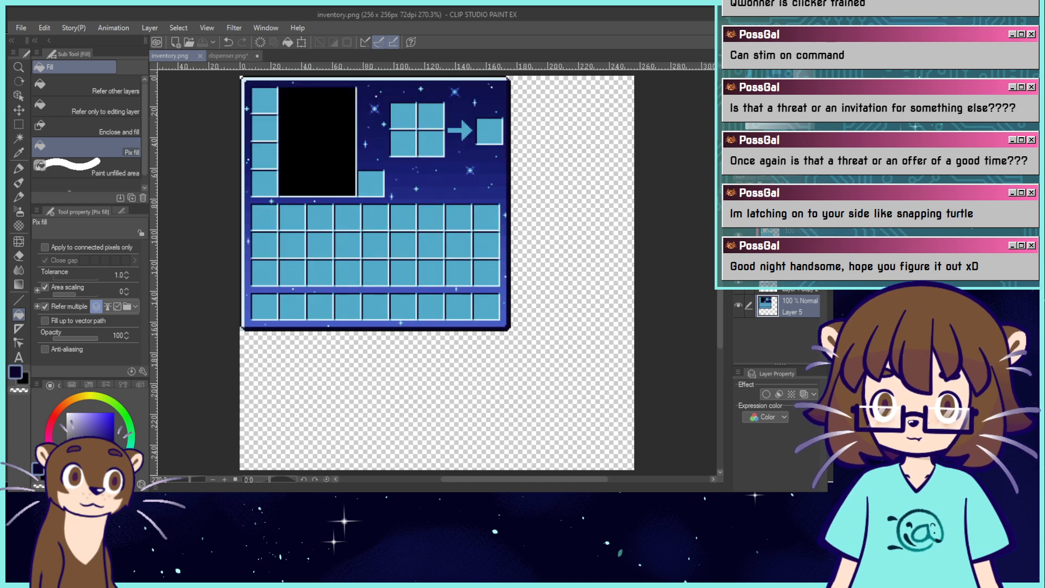
{"action": "left_click_drag", "start_coordinate": [381, 218], "coordinate": [418, 297]}
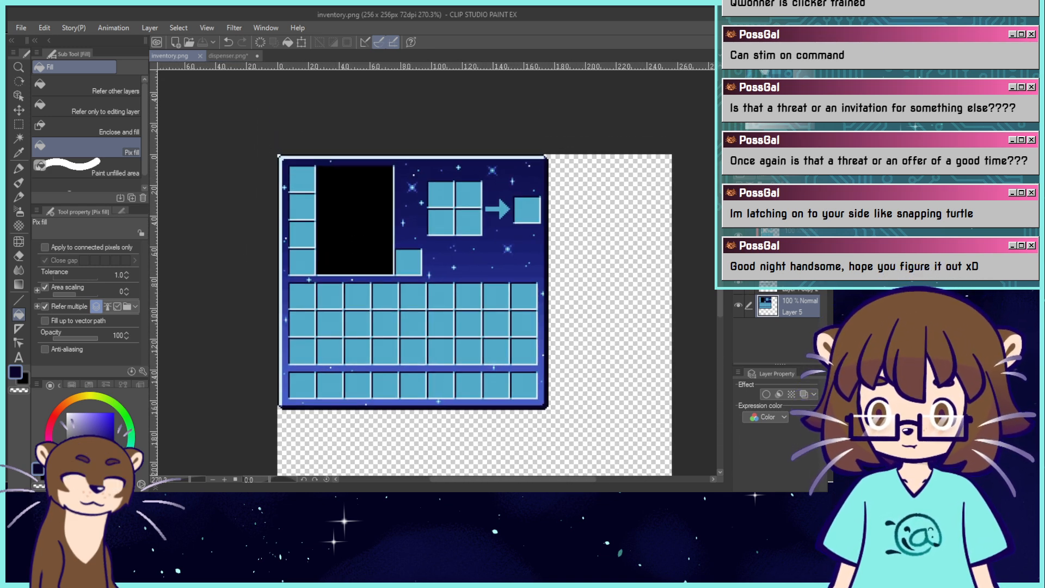
Hide the starry background of inventory.png and fill the teal shadow edges of dispenser.png with the darkest navy of the inventory's borders.
{"action": "left_click", "coordinate": [452, 258]}
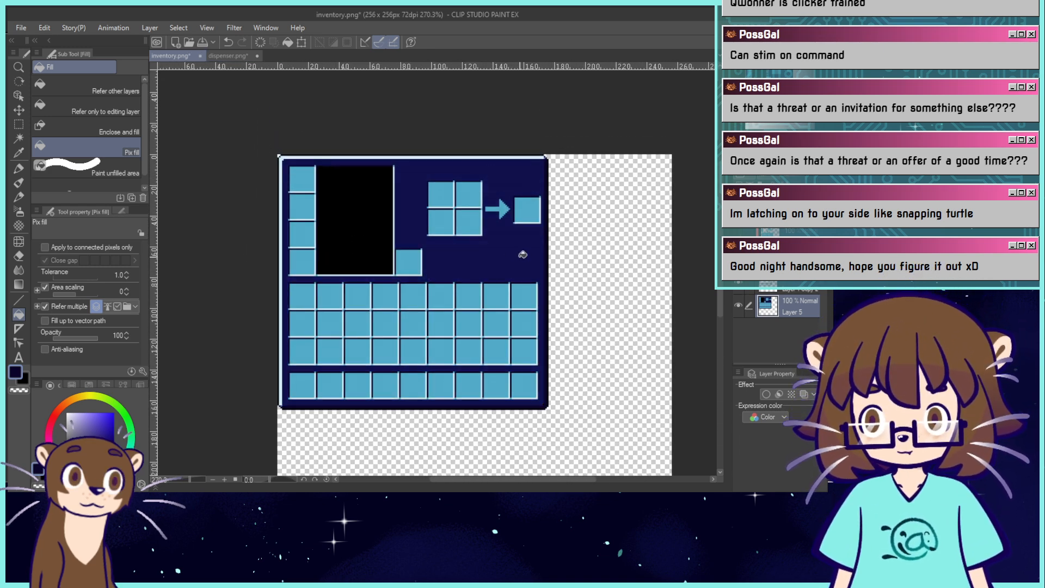
{"action": "left_click", "coordinate": [259, 55]}
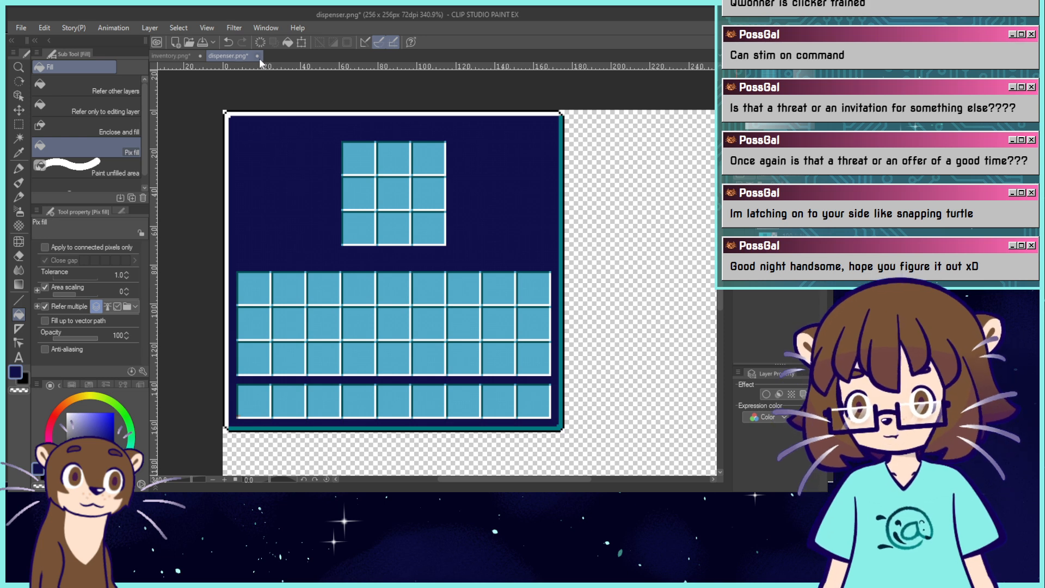
{"action": "left_click", "coordinate": [185, 54]}
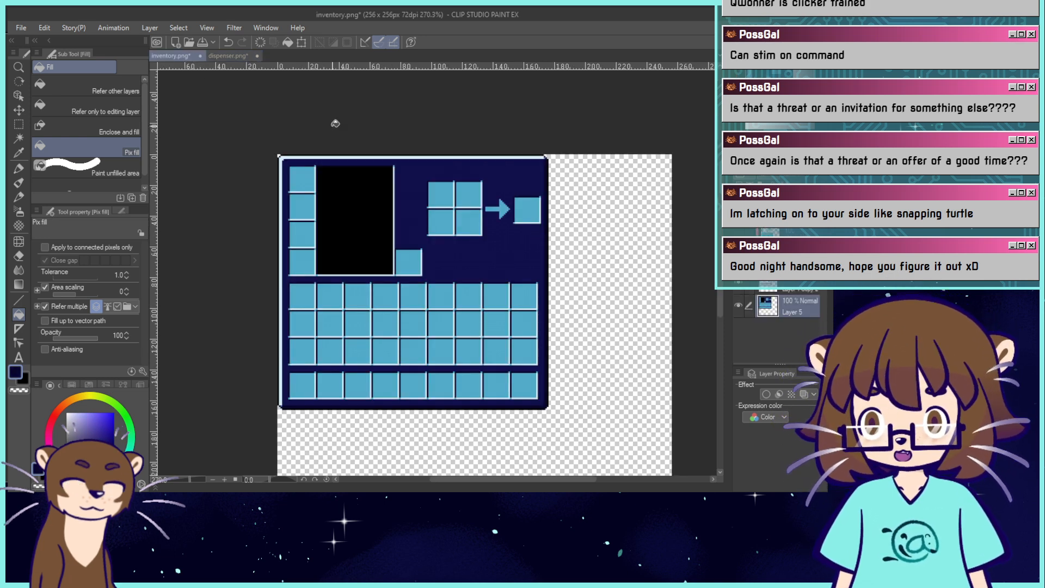
{"action": "left_click", "coordinate": [235, 55]}
{"action": "left_click", "coordinate": [558, 177]}
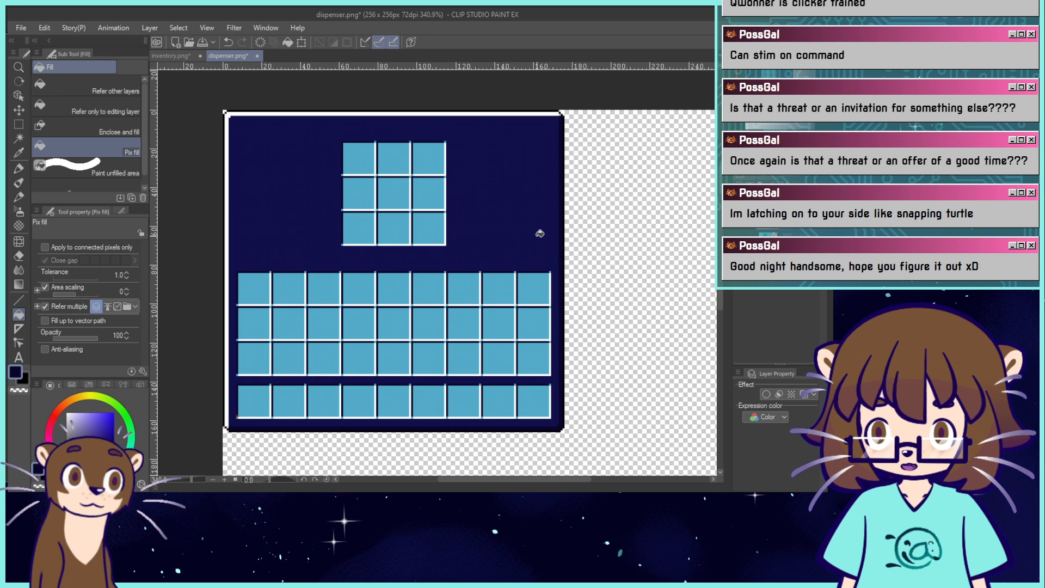
Sample the pale blue highlight of the slot borders in inventory.png as the fill colour.
{"action": "left_click", "coordinate": [188, 55]}
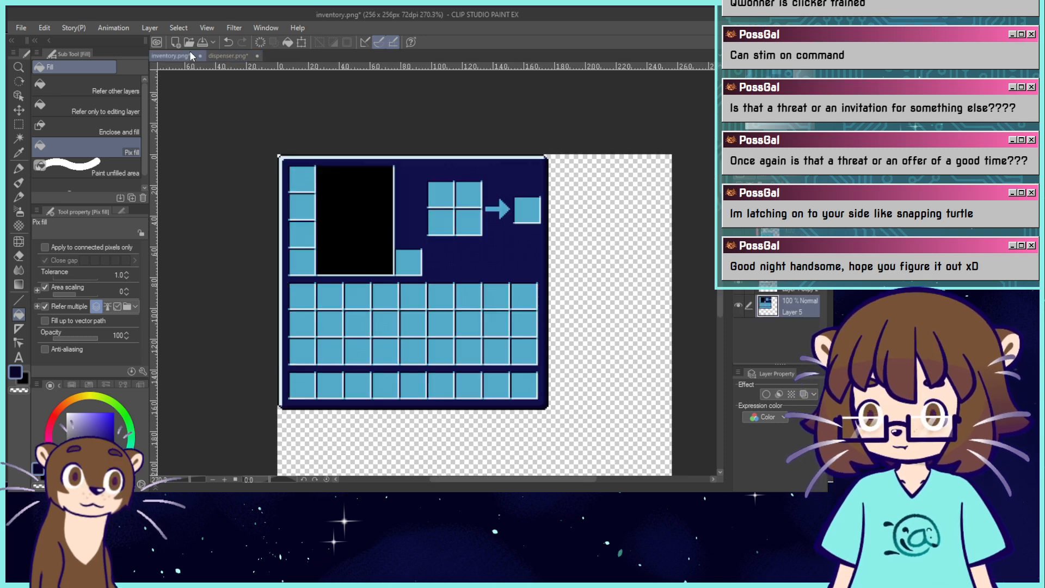
{"action": "left_click", "coordinate": [481, 232], "text": "alt"}
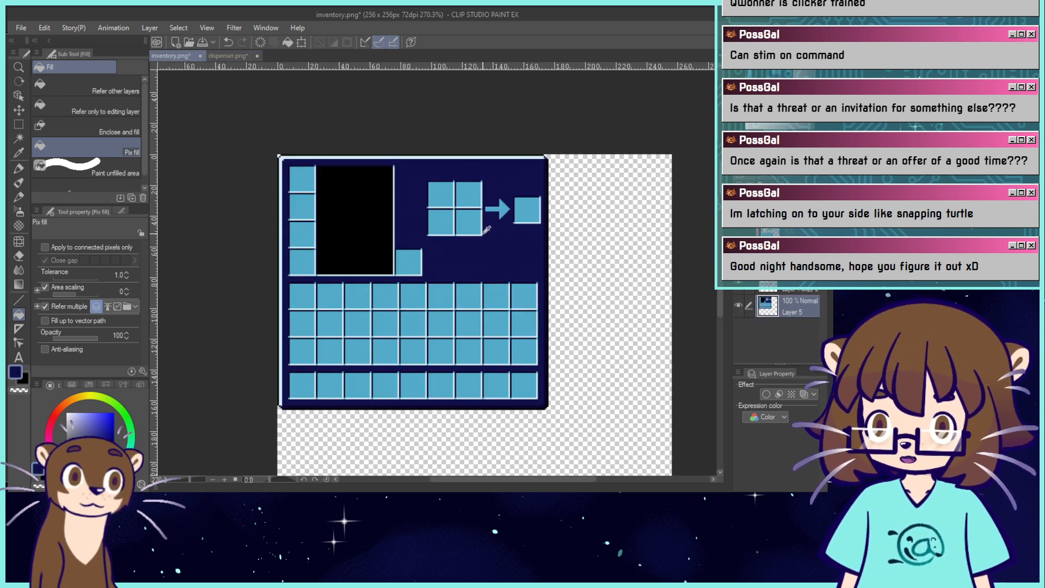
{"action": "scroll", "coordinate": [587, 191], "scroll_direction": "up", "scroll_amount": 4}
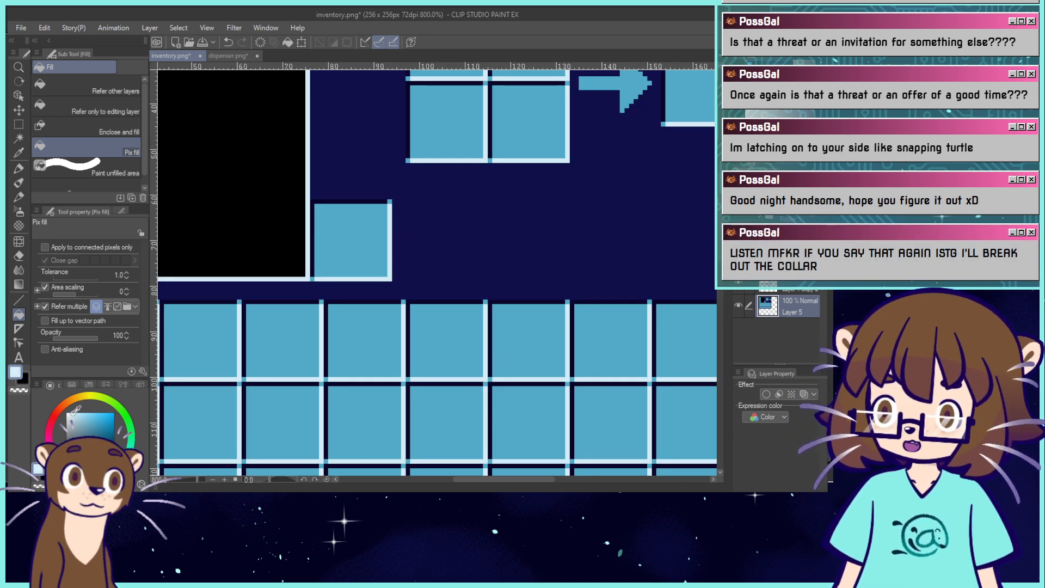
{"action": "left_click", "coordinate": [391, 276]}
{"action": "key", "text": "ctrl+z"}
{"action": "left_click", "coordinate": [391, 278]}
{"action": "key", "text": "ctrl+z"}
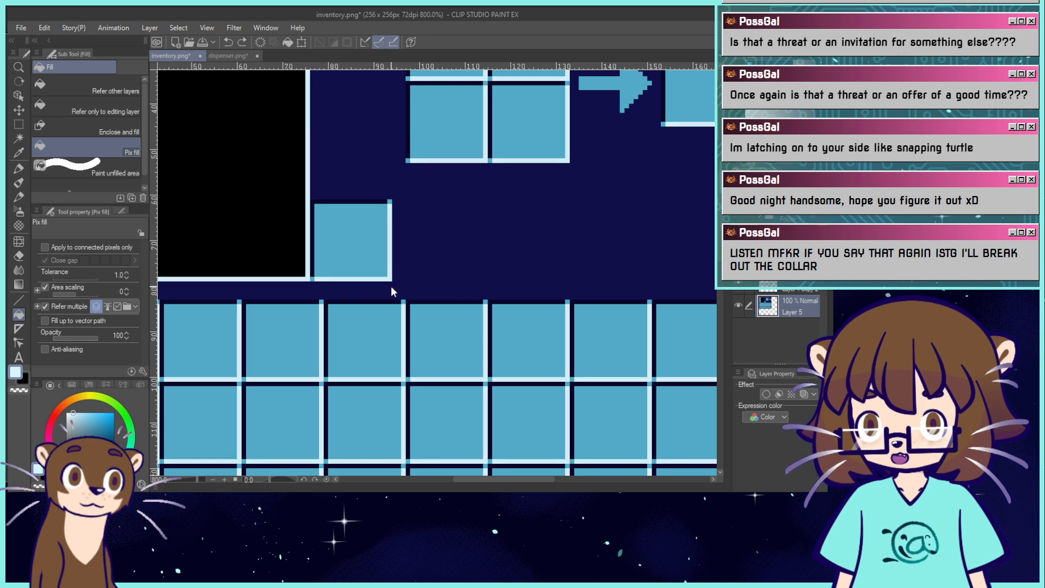
{"action": "left_click", "coordinate": [392, 278]}
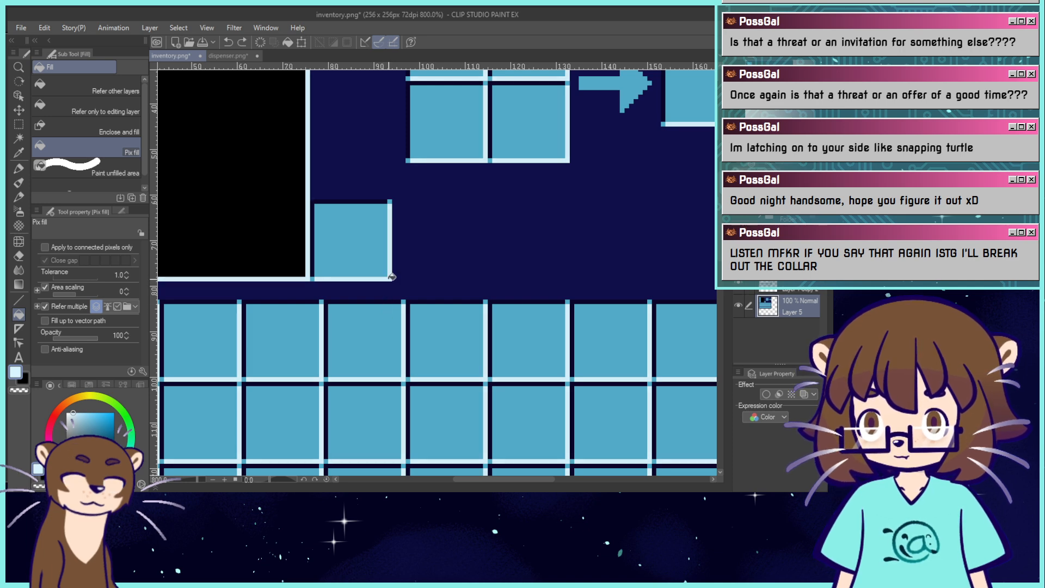
{"action": "key", "text": "ctrl+z"}
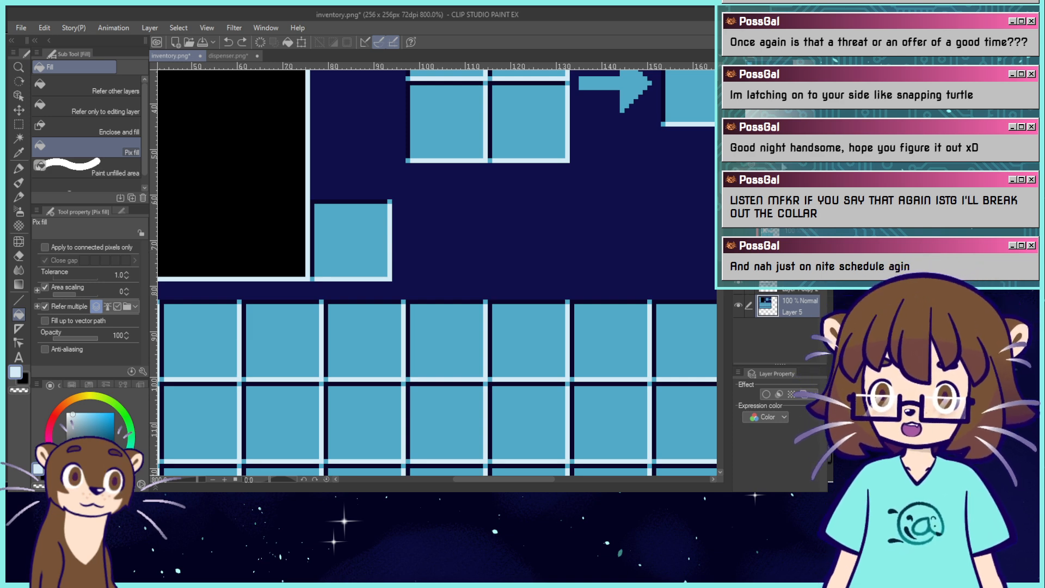
Fill the white highlight edges of the panel and slots in dispenser.png with the sampled pale blue.
{"action": "key", "text": "ctrl+alt+0"}
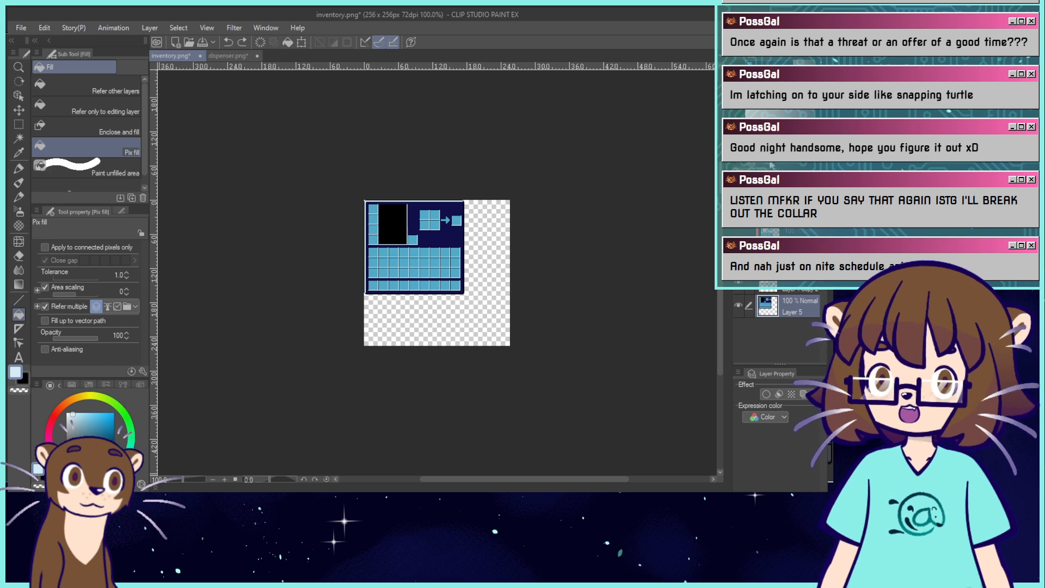
{"action": "key", "text": "ctrl+plus"}
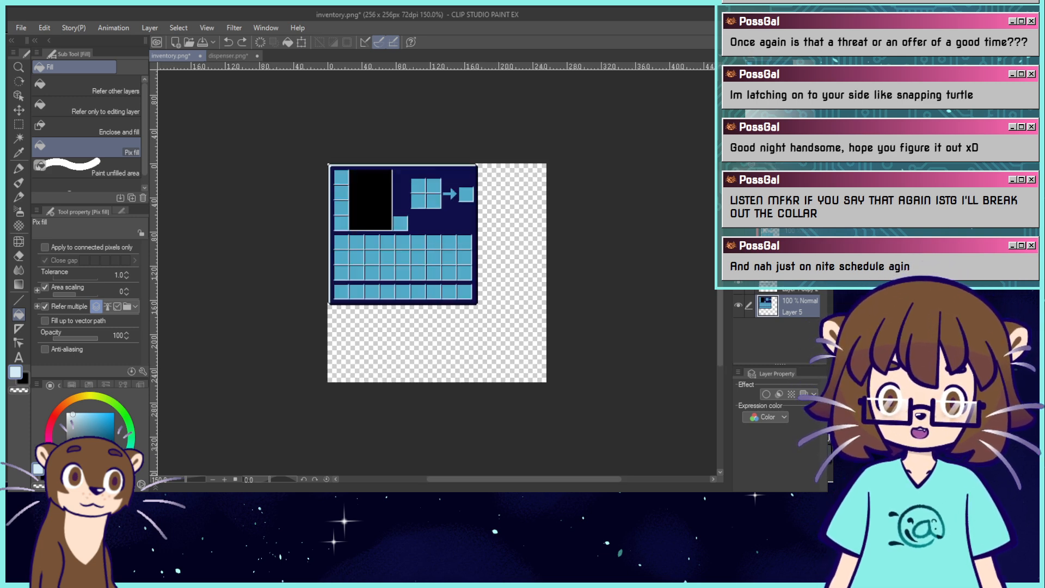
{"action": "key", "text": "ctrl+plus"}
{"action": "key", "text": "ctrl+plus"}
{"action": "key", "text": "ctrl+plus"}
{"action": "left_click_drag", "start_coordinate": [381, 229], "coordinate": [451, 320]}
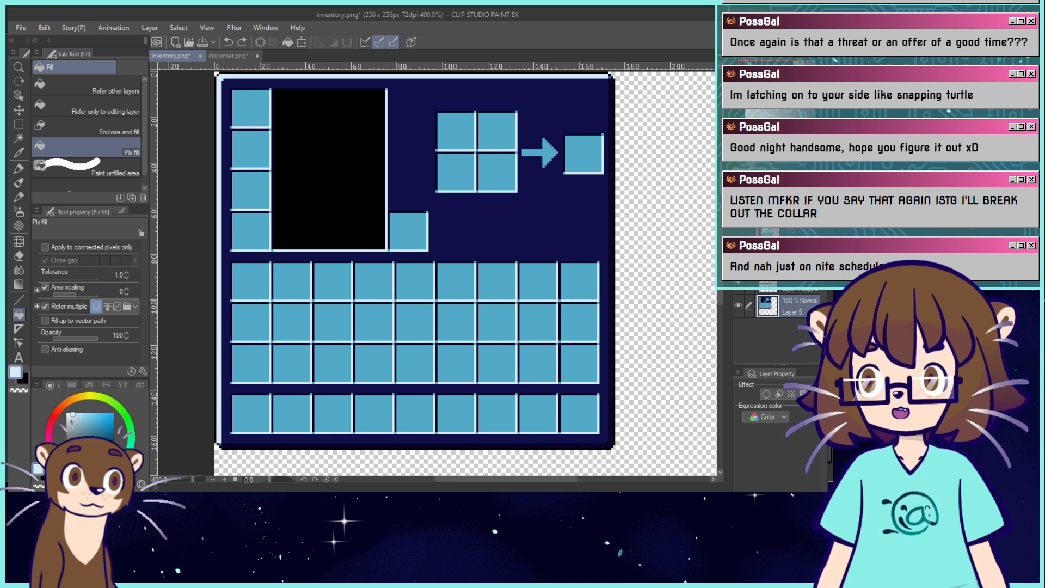
{"action": "left_click", "coordinate": [228, 55]}
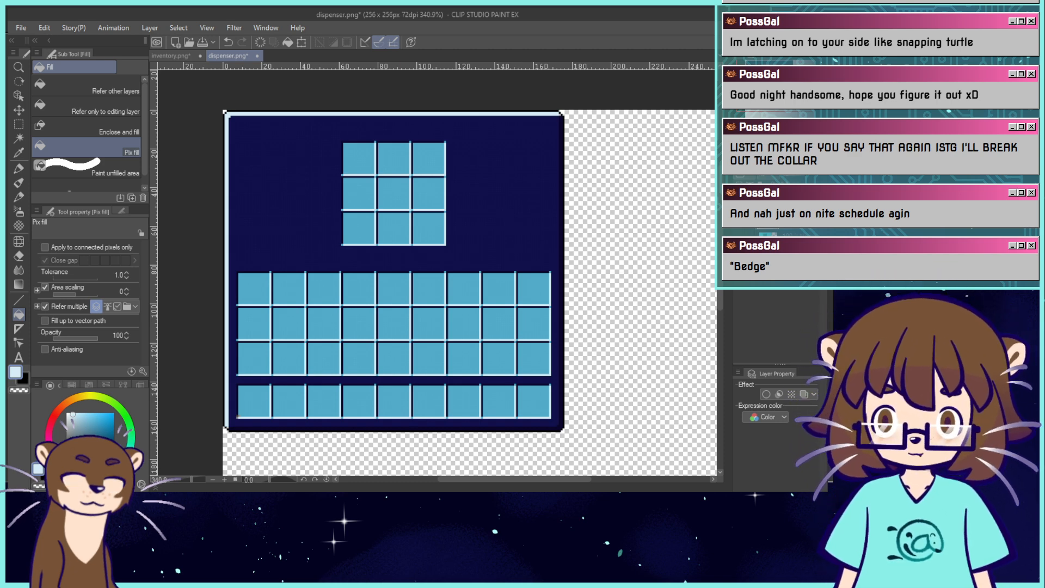
Sample the navy panel background of dispenser.png and show the starry background of inventory.png again.
{"action": "left_click", "coordinate": [500, 205], "text": "alt"}
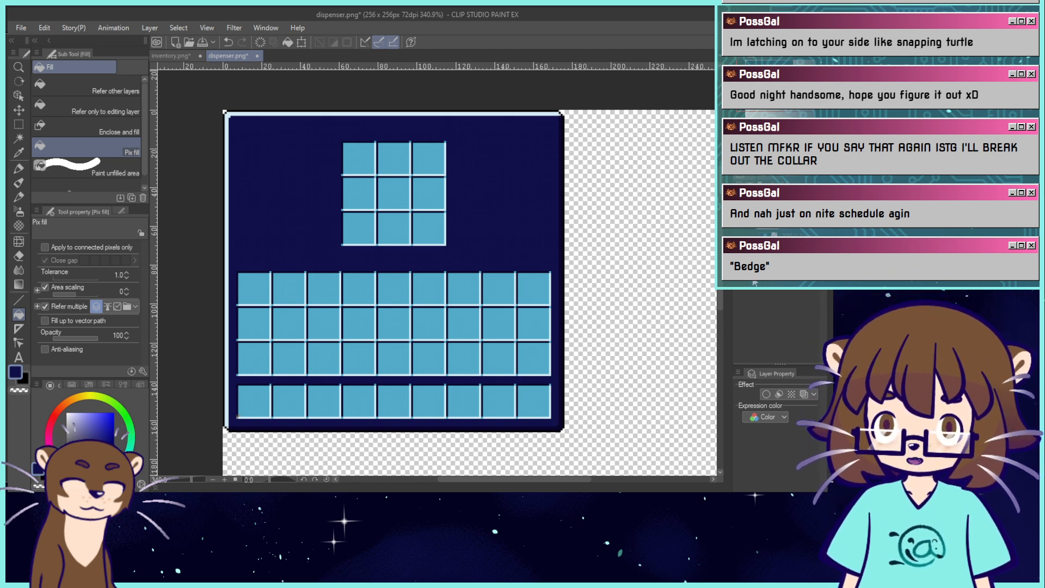
{"action": "left_click", "coordinate": [171, 55]}
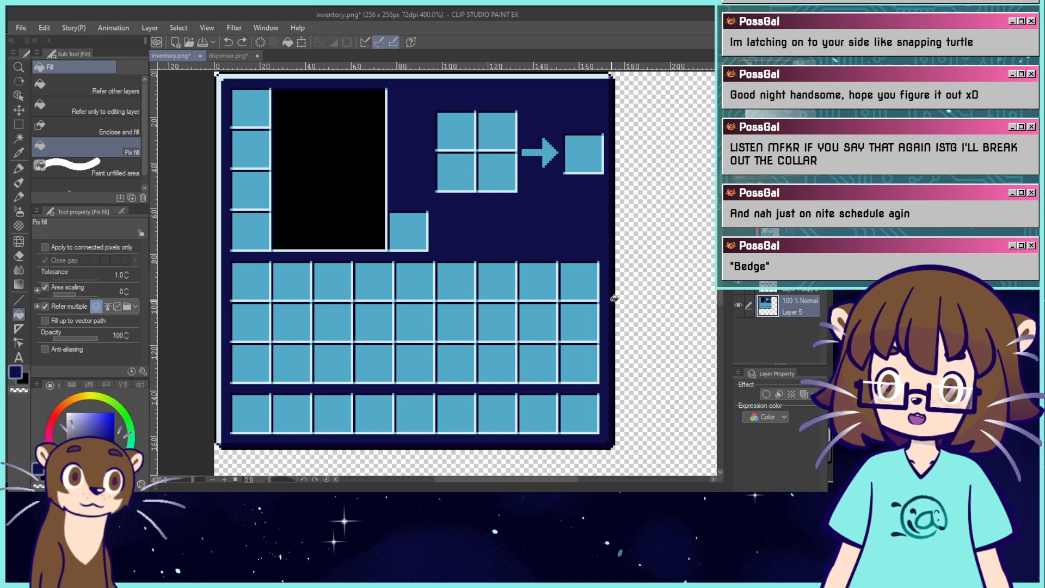
{"action": "left_click", "coordinate": [738, 236]}
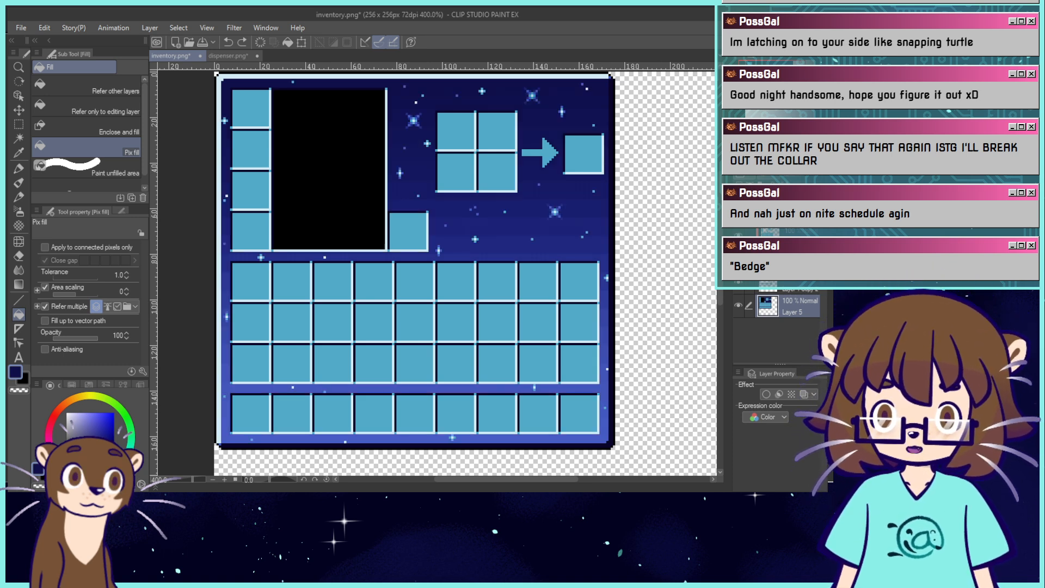
Copy the starry background layer of inventory.png and paste it into dispenser.png.
{"action": "left_click", "coordinate": [792, 236]}
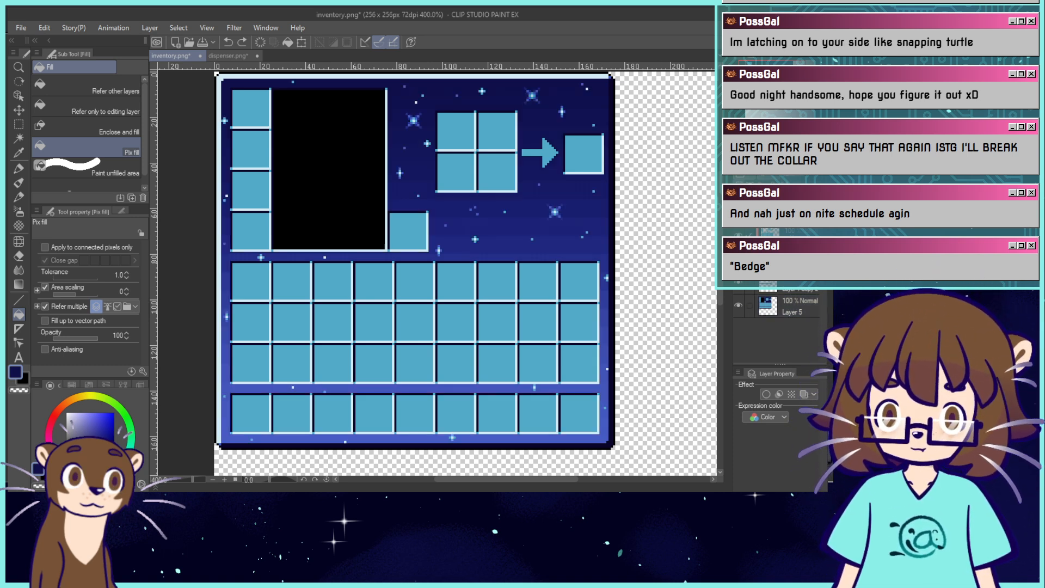
{"action": "left_click", "coordinate": [229, 56]}
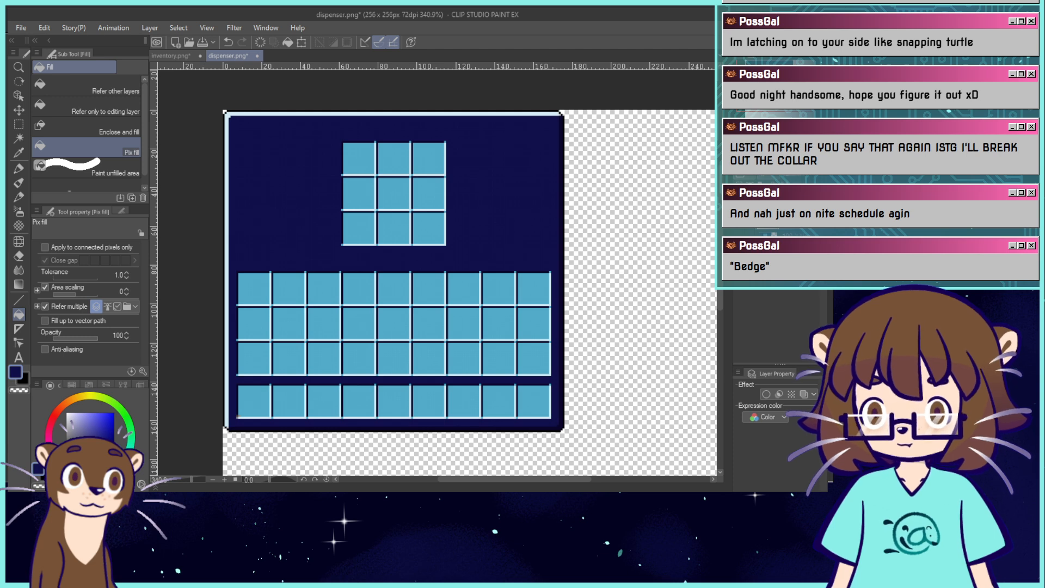
{"action": "key", "text": "ctrl+v"}
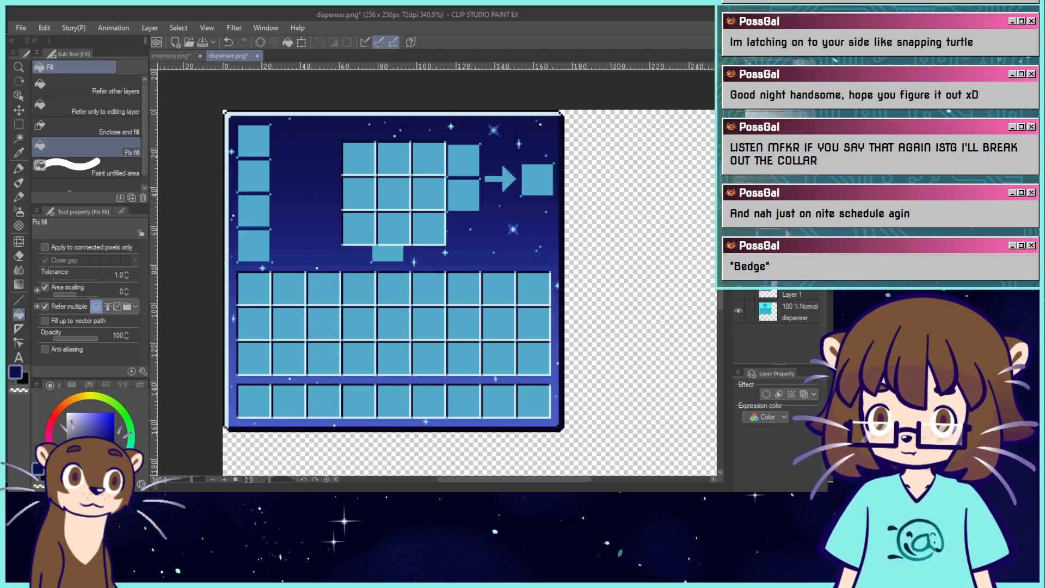
Hide the other layers of dispenser.png, including the dispenser layer, to isolate the pasted star artwork.
{"action": "left_click", "coordinate": [738, 240]}
{"action": "left_click", "coordinate": [738, 240]}
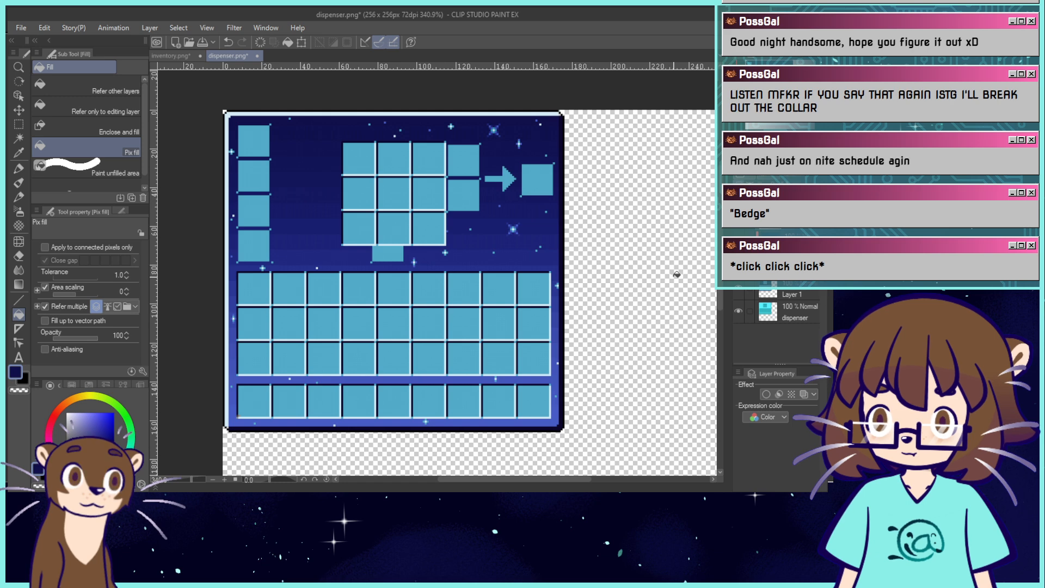
{"action": "left_click_drag", "start_coordinate": [792, 241], "coordinate": [792, 275]}
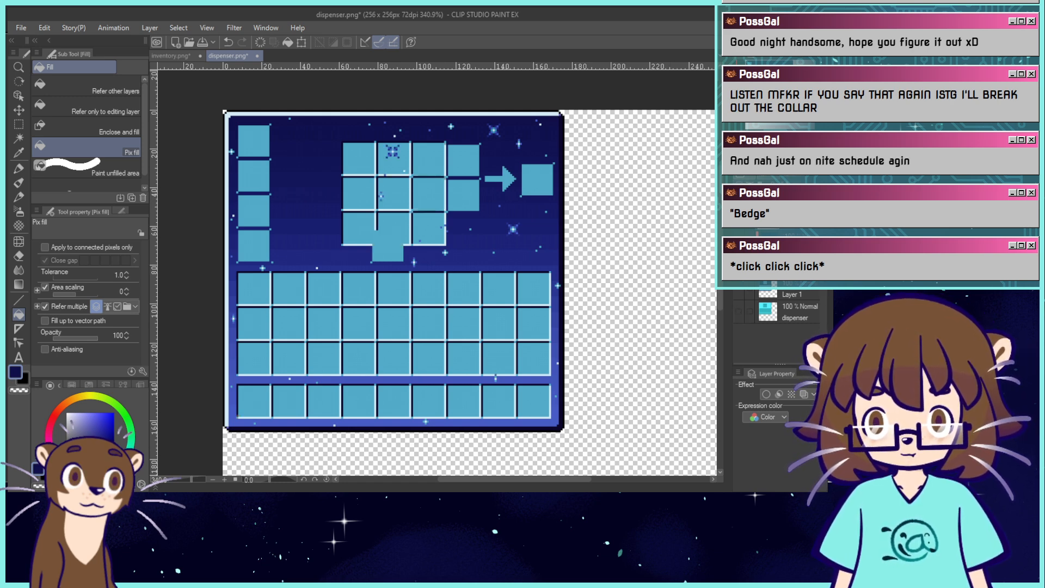
{"action": "left_click", "coordinate": [738, 310]}
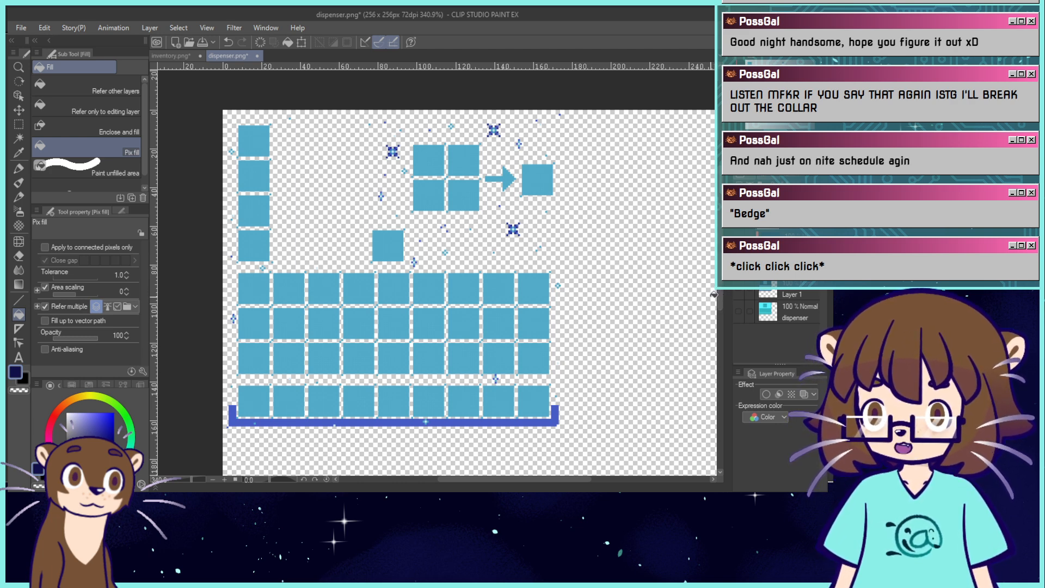
Select the single slot square beside the arrow in the pasted artwork with a rectangular selection and delete it.
{"action": "left_click", "coordinate": [18, 124]}
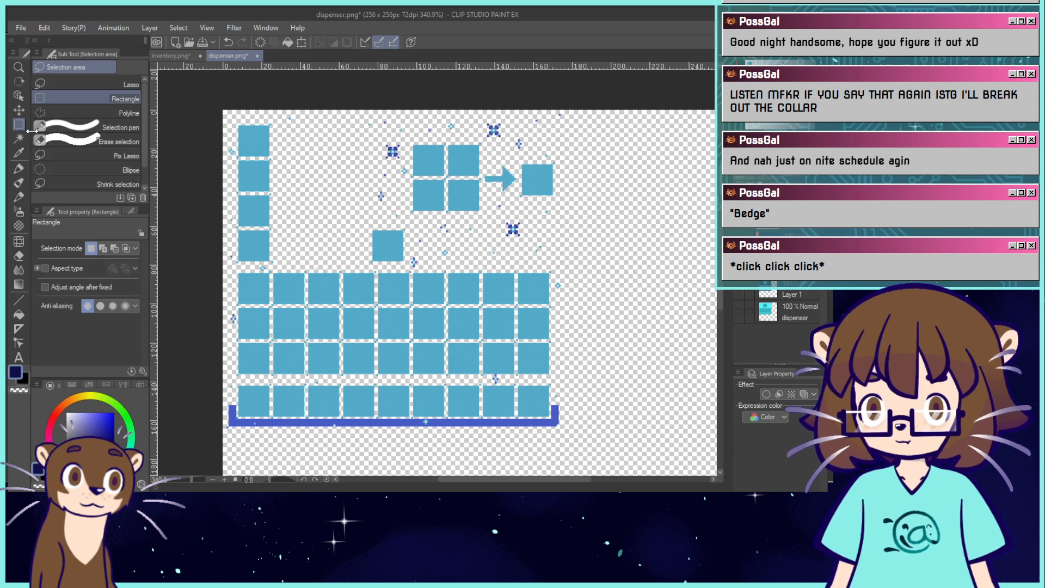
{"action": "left_click_drag", "start_coordinate": [349, 229], "coordinate": [345, 268]}
{"action": "key", "text": "ctrl+plus"}
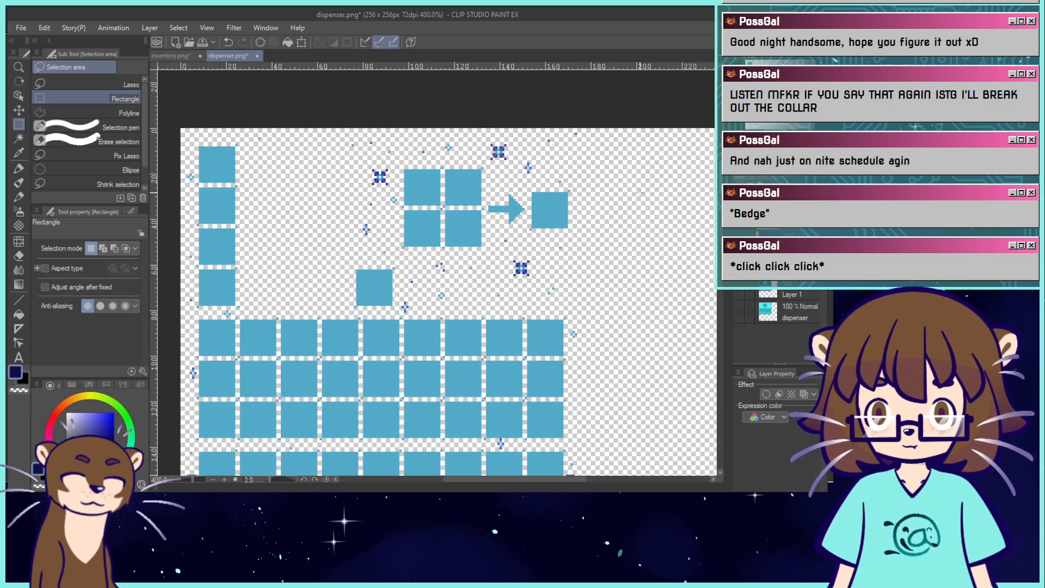
{"action": "left_click_drag", "start_coordinate": [570, 190], "coordinate": [527, 233]}
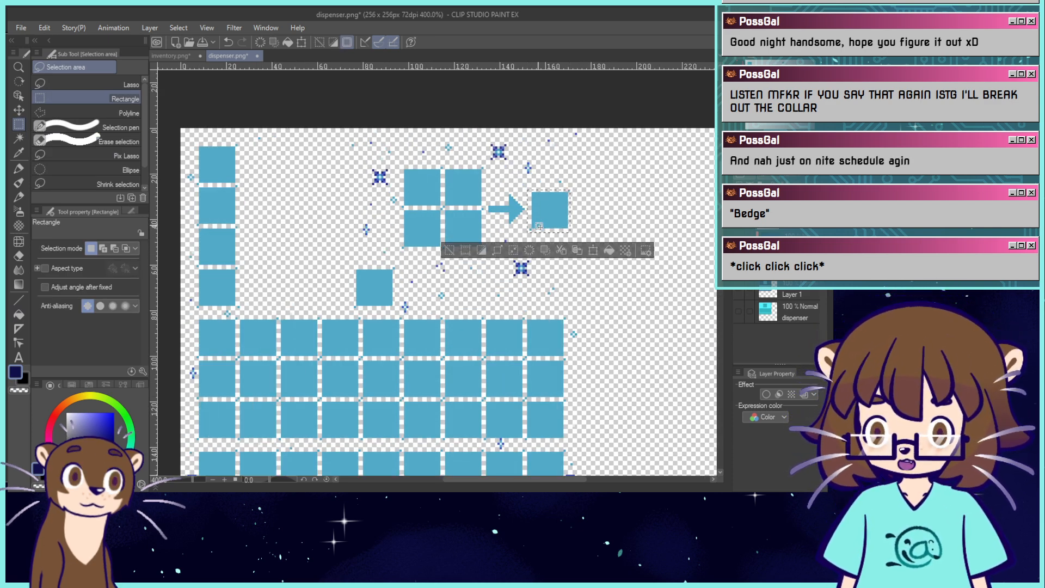
{"action": "key", "text": "Delete"}
{"action": "left_click", "coordinate": [449, 250]}
Undo the slot deletion and the pasting of the star artwork in dispenser.png, keeping the recoloured panel.
{"action": "key", "text": "ctrl+z"}
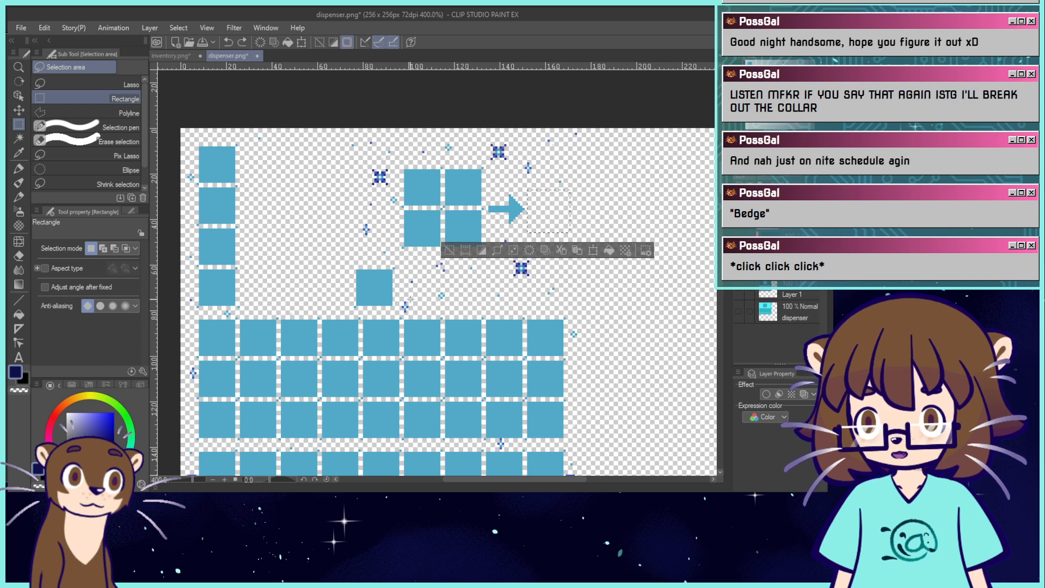
{"action": "key", "text": "ctrl+z"}
{"action": "key", "text": "ctrl+z"}
{"action": "key", "text": "ctrl+z"}
{"action": "key", "text": "ctrl+z"}
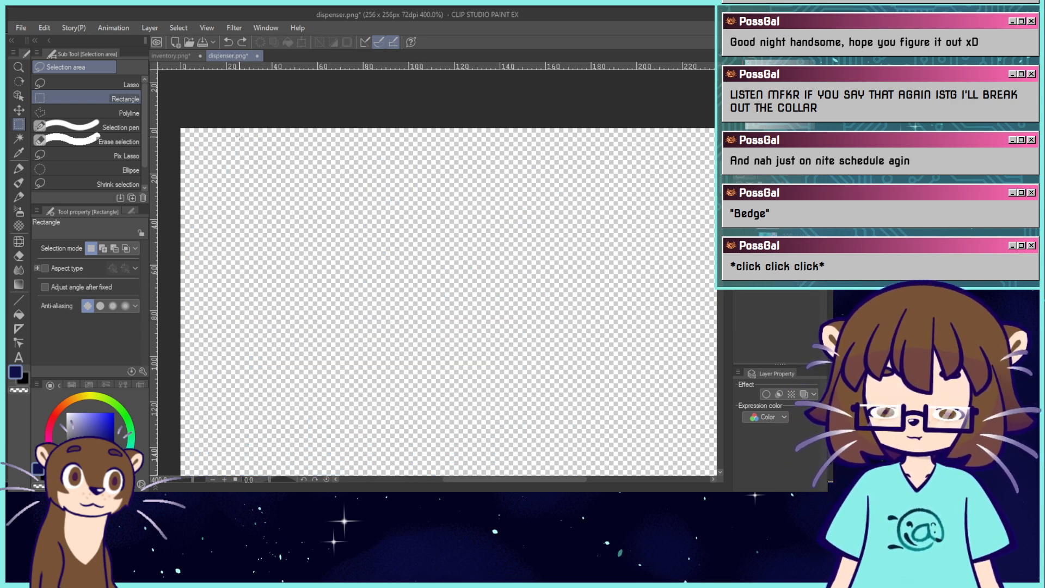
{"action": "key", "text": "ctrl+y"}
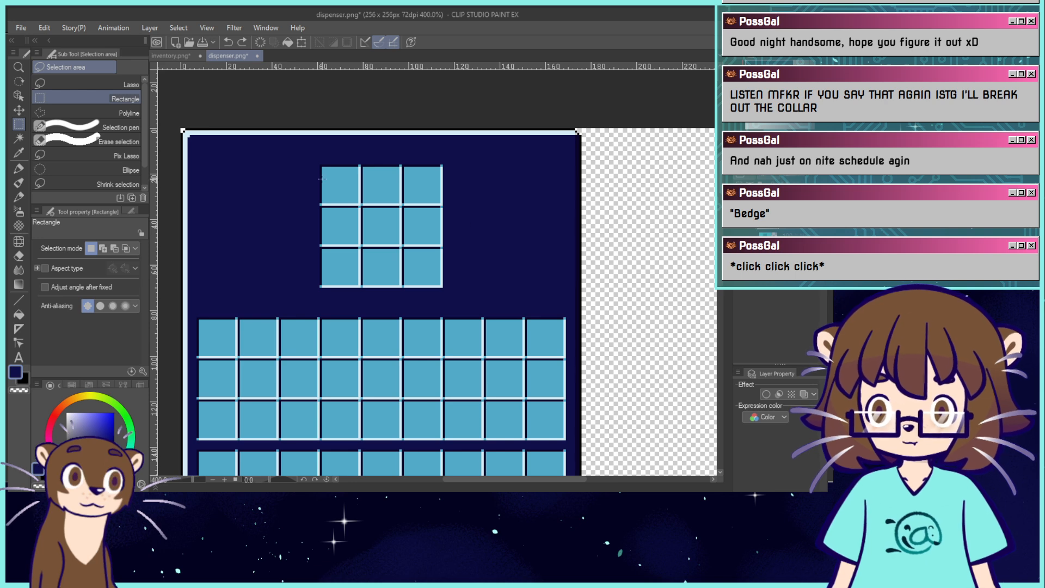
In inventory.png, hide the panel frame so that only the full starry gradient and its slot squares are shown.
{"action": "left_click", "coordinate": [174, 57]}
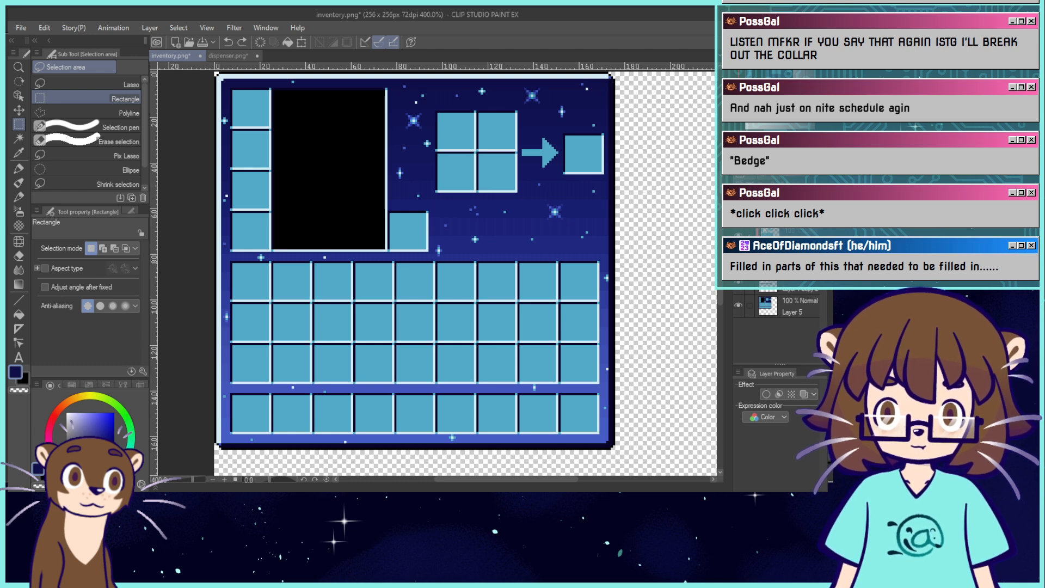
{"action": "left_click", "coordinate": [743, 110]}
{"action": "left_click_drag", "start_coordinate": [435, 305], "coordinate": [472, 248]}
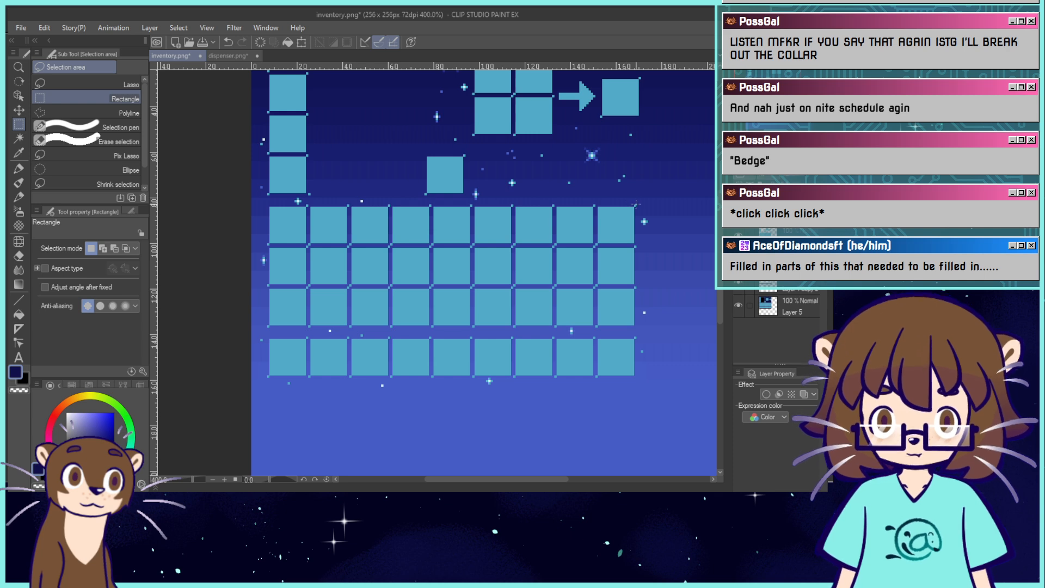
{"action": "left_click_drag", "start_coordinate": [635, 206], "coordinate": [547, 345]}
{"action": "key", "text": "ctrl+plus"}
{"action": "key", "text": "ctrl+plus"}
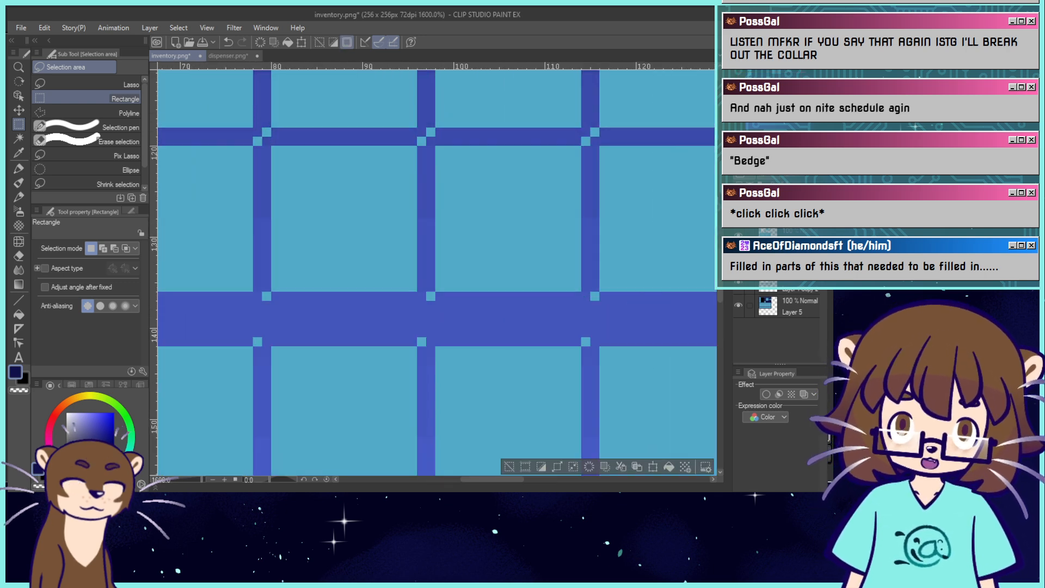
{"action": "key", "text": "ctrl+minus"}
{"action": "left_click_drag", "start_coordinate": [523, 283], "coordinate": [349, 264]}
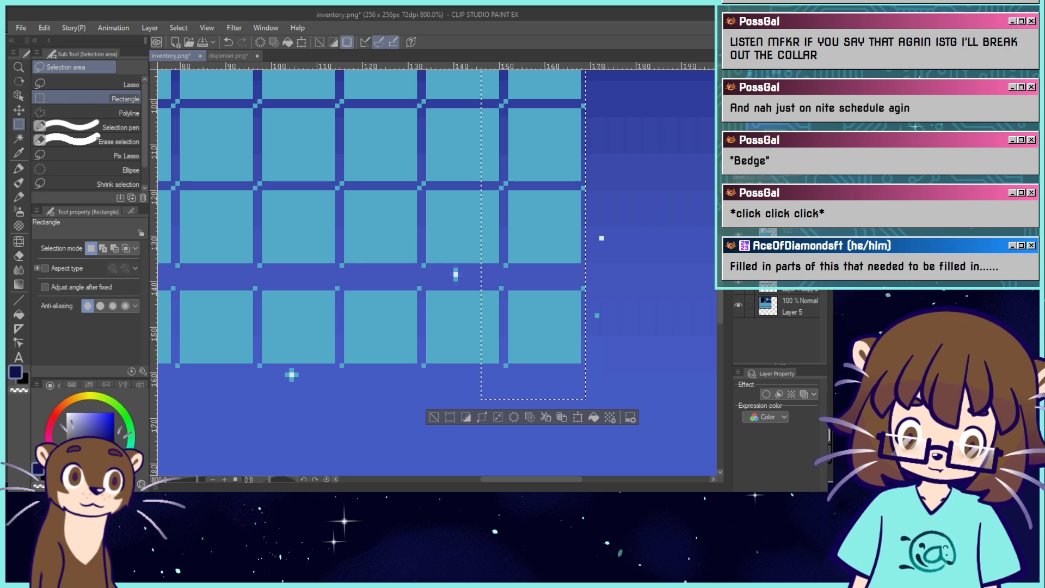
{"action": "left_click", "coordinate": [434, 417]}
Erase the main three-row grid of slot squares from the starry gradient in inventory.png using rectangular selections.
{"action": "left_click", "coordinate": [455, 276], "text": "alt"}
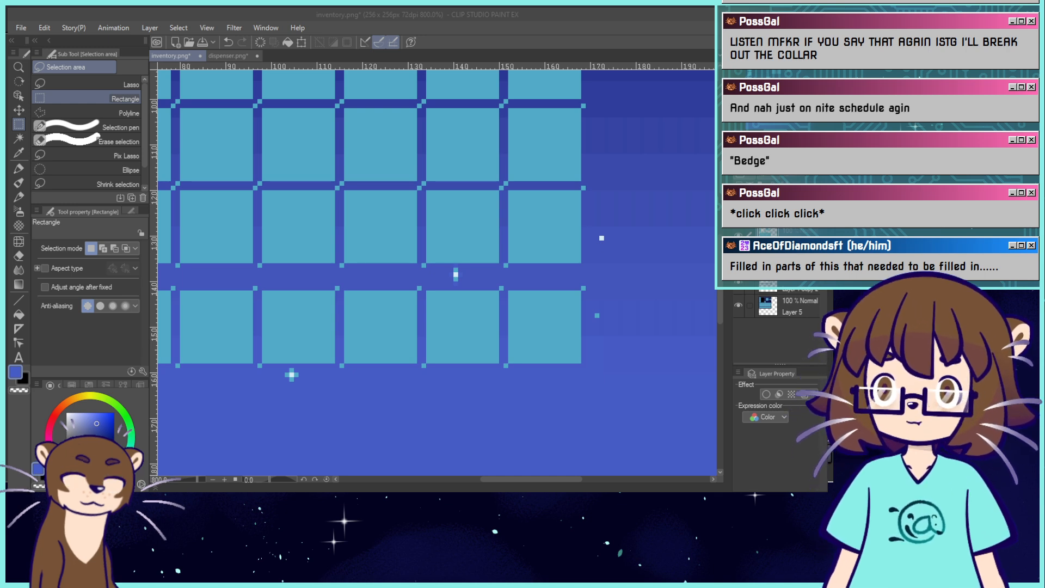
{"action": "left_click", "coordinate": [687, 203]}
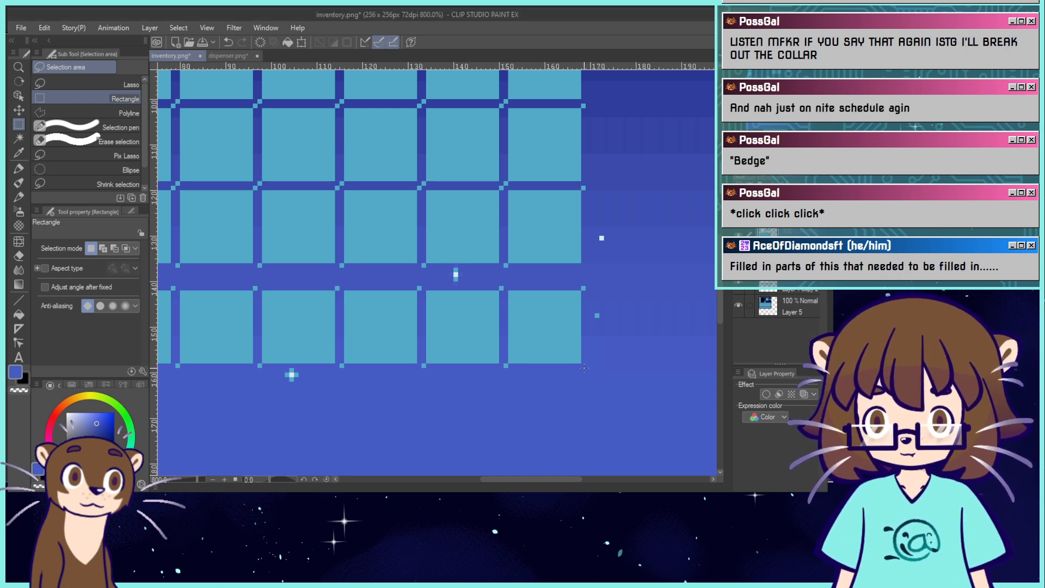
{"action": "mouse_move", "coordinate": [584, 368]}
{"action": "left_mouse_down"}
{"action": "mouse_move", "coordinate": [468, 186]}
{"action": "mouse_move", "coordinate": [473, 68]}
{"action": "mouse_move", "coordinate": [477, 186]}
{"action": "mouse_move", "coordinate": [454, 187]}
{"action": "mouse_move", "coordinate": [463, 186]}
{"action": "left_mouse_up"}
{"action": "key", "text": "Delete"}
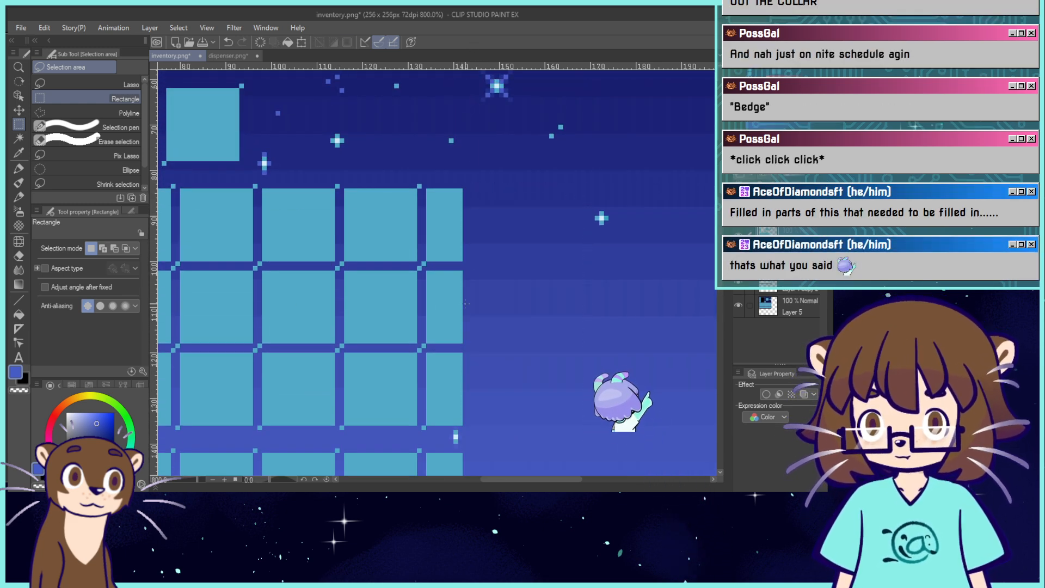
{"action": "left_click_drag", "start_coordinate": [463, 185], "coordinate": [252, 425]}
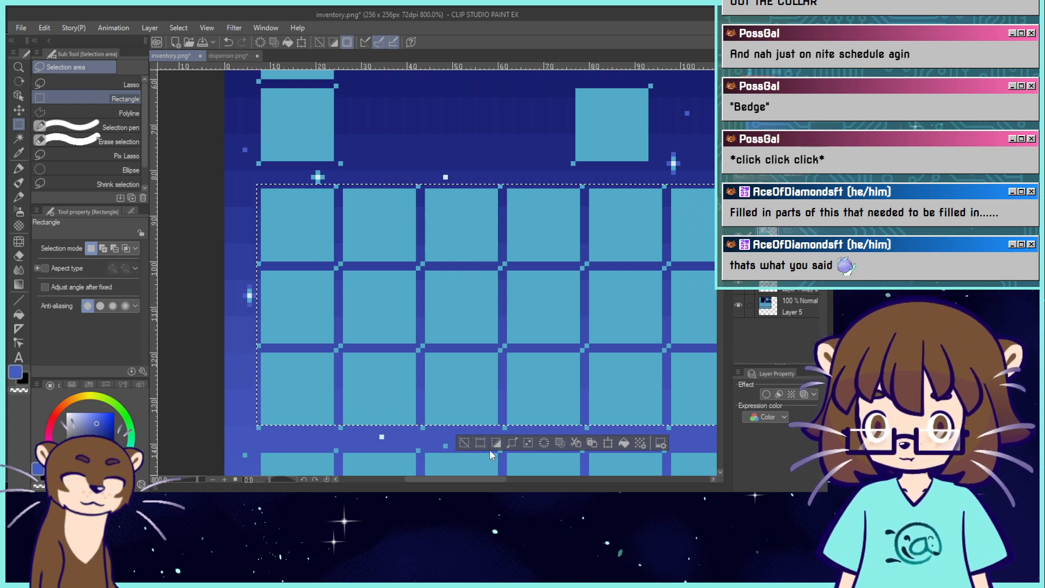
{"action": "left_click", "coordinate": [543, 446]}
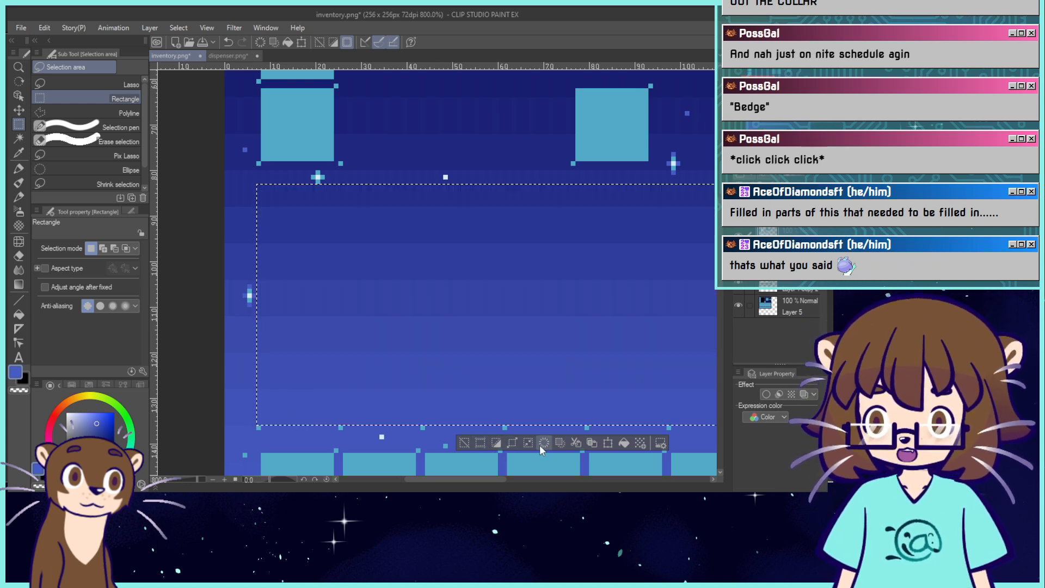
{"action": "left_click", "coordinate": [463, 443]}
Erase the separate lowest row of slot squares from the starry gradient with successive rectangular selections.
{"action": "key", "text": "ctrl+minus"}
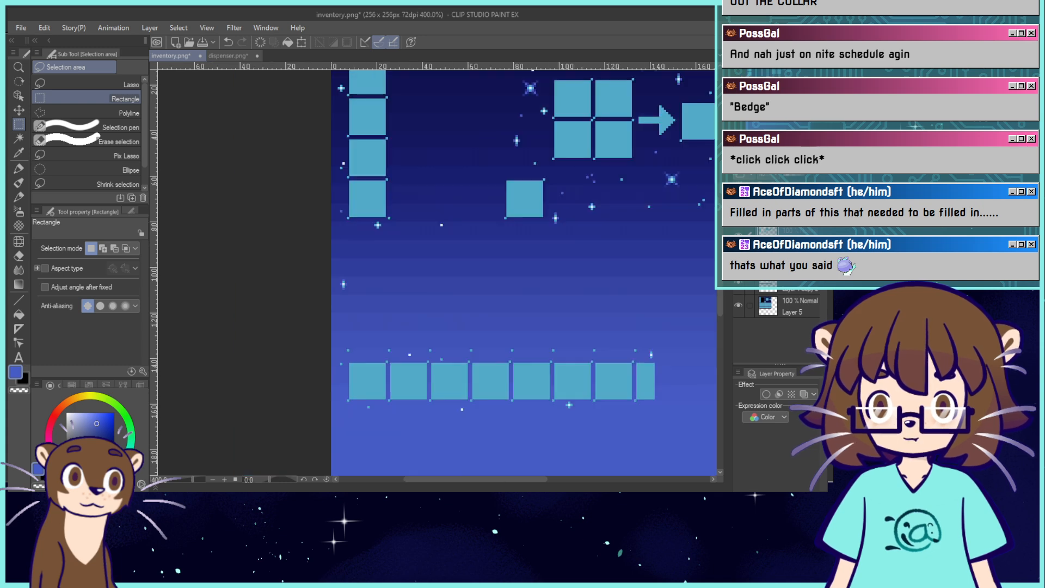
{"action": "left_click_drag", "start_coordinate": [646, 407], "coordinate": [527, 269]}
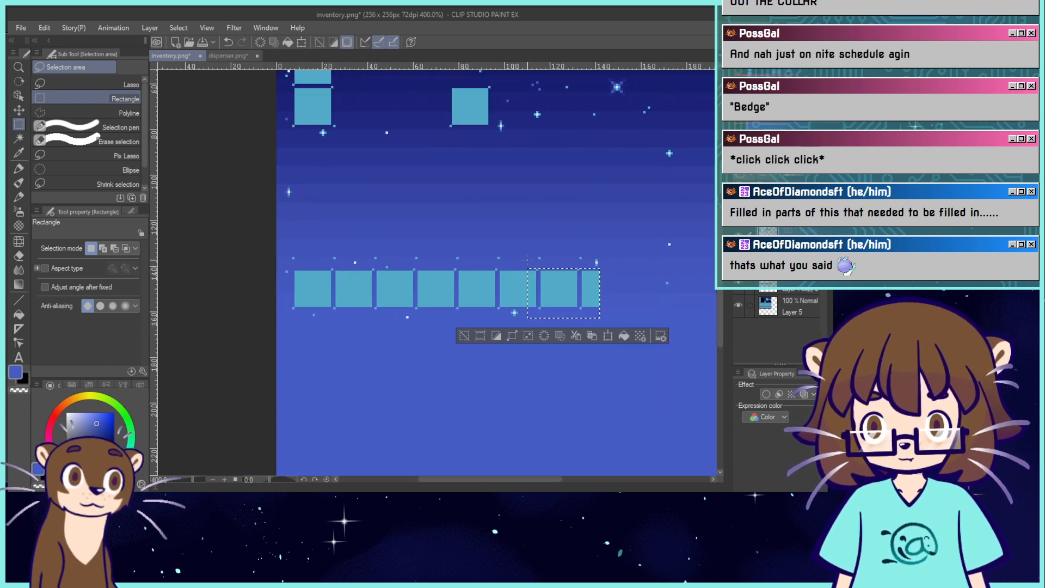
{"action": "left_click", "coordinate": [543, 335]}
{"action": "left_click", "coordinate": [464, 336]}
{"action": "left_click_drag", "start_coordinate": [584, 250], "coordinate": [363, 310]}
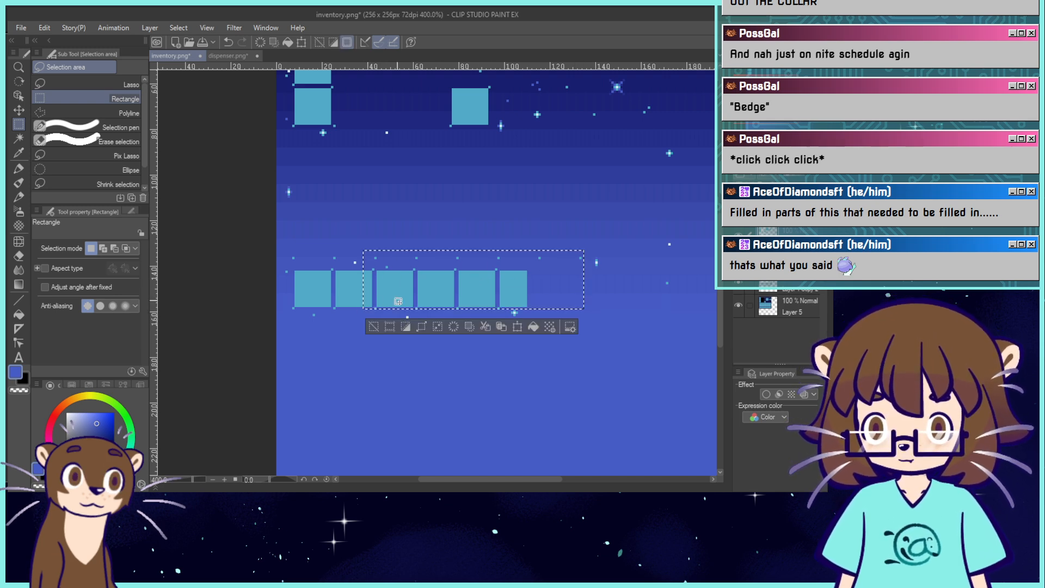
{"action": "left_click", "coordinate": [456, 328]}
{"action": "left_click", "coordinate": [374, 326]}
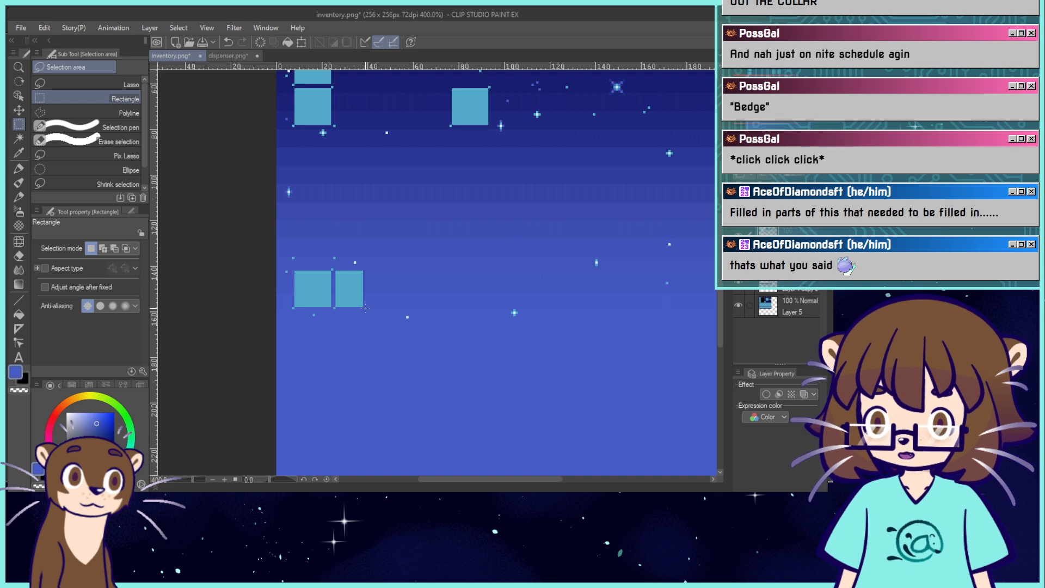
{"action": "left_click_drag", "start_coordinate": [365, 309], "coordinate": [293, 269]}
{"action": "left_click", "coordinate": [309, 329]}
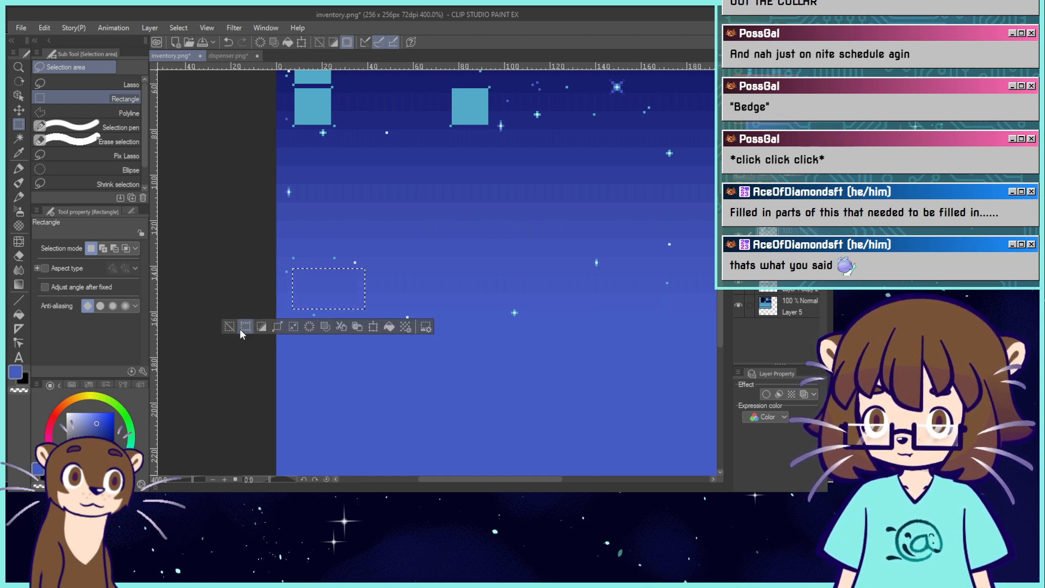
{"action": "left_click", "coordinate": [230, 328]}
Erase the arrow with its result slot and the 2 × 2 block of slot squares from the gradient.
{"action": "left_click_drag", "start_coordinate": [348, 218], "coordinate": [302, 436]}
{"action": "left_click_drag", "start_coordinate": [619, 225], "coordinate": [535, 271]}
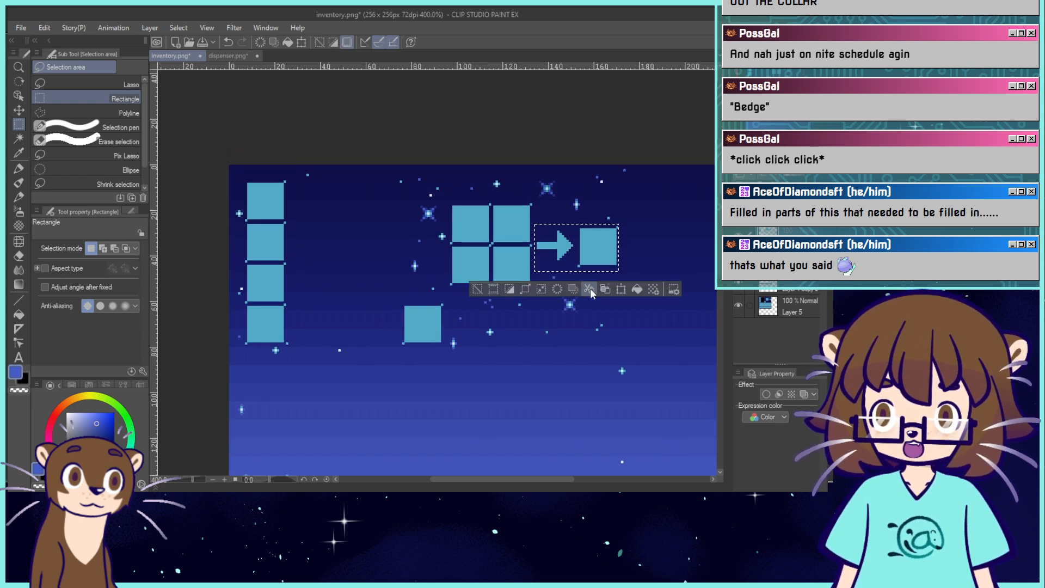
{"action": "left_click", "coordinate": [559, 288]}
{"action": "key", "text": "ctrl+d"}
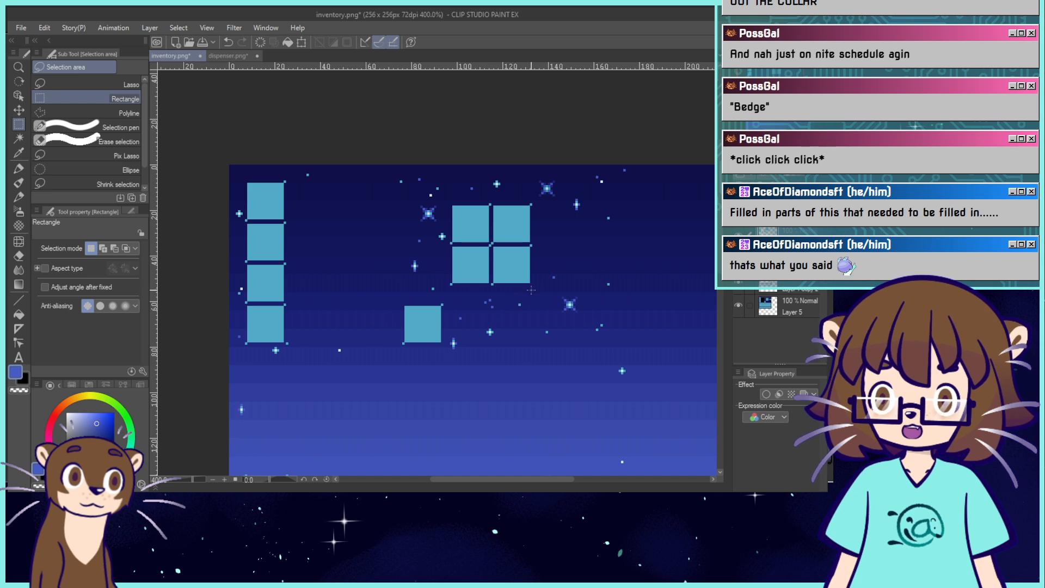
{"action": "left_click_drag", "start_coordinate": [531, 288], "coordinate": [453, 196]}
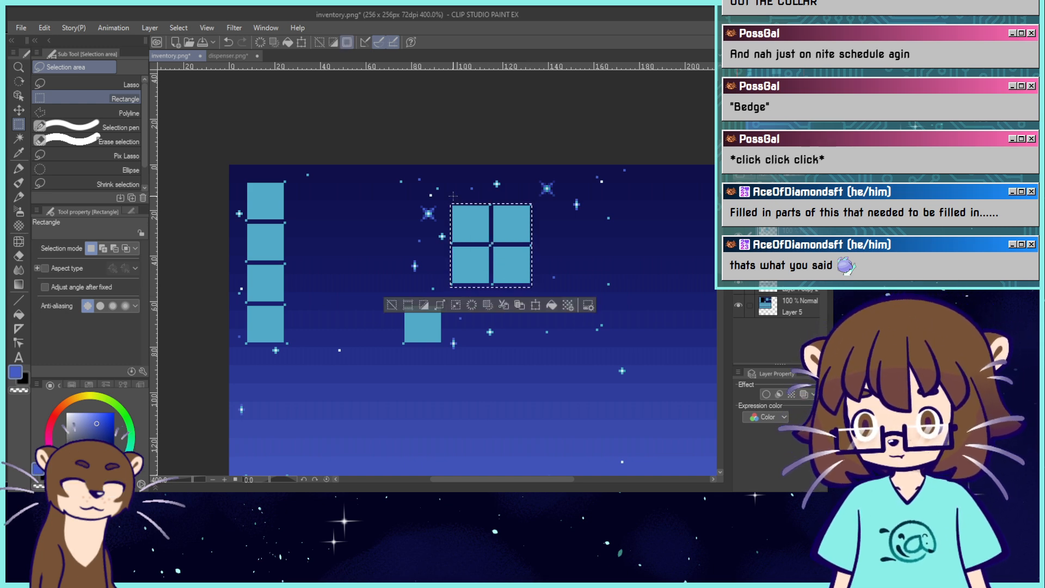
{"action": "left_click", "coordinate": [471, 305]}
{"action": "left_click", "coordinate": [392, 305]}
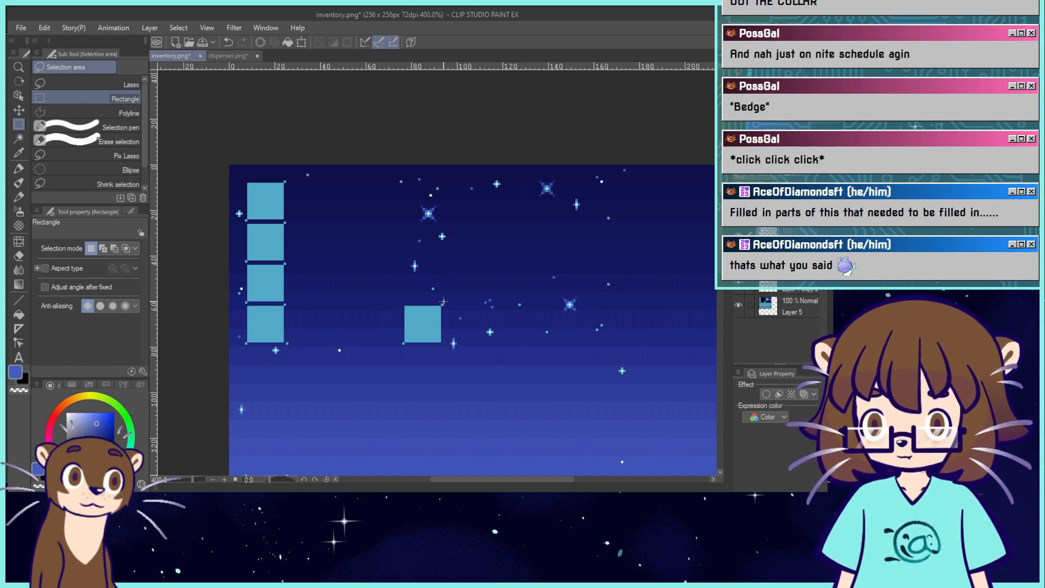
Erase the remaining single slot square and the column of four slot squares from the gradient.
{"action": "left_click_drag", "start_coordinate": [443, 301], "coordinate": [395, 351]}
{"action": "left_click", "coordinate": [430, 369]}
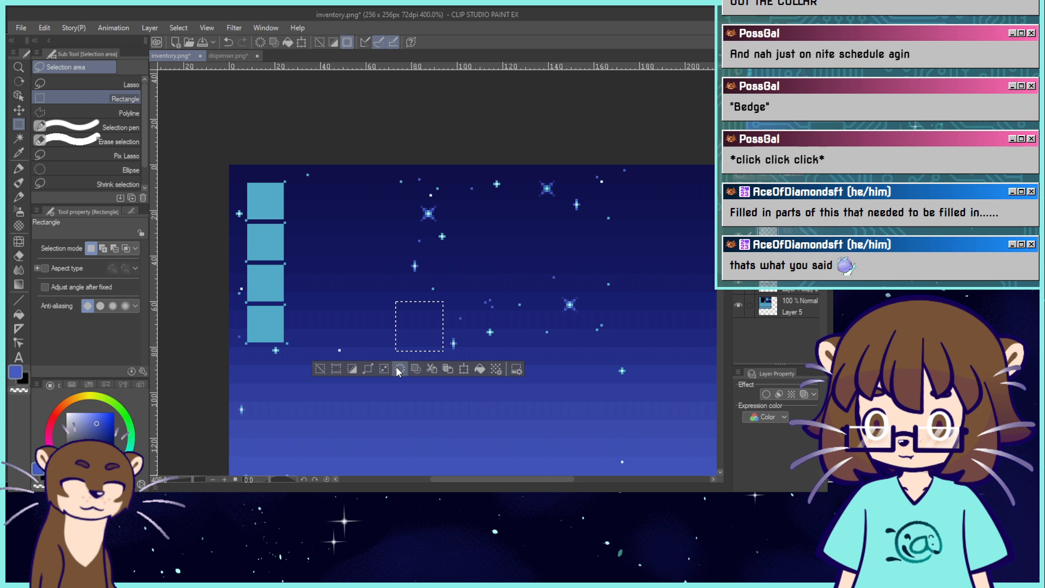
{"action": "left_click", "coordinate": [320, 370]}
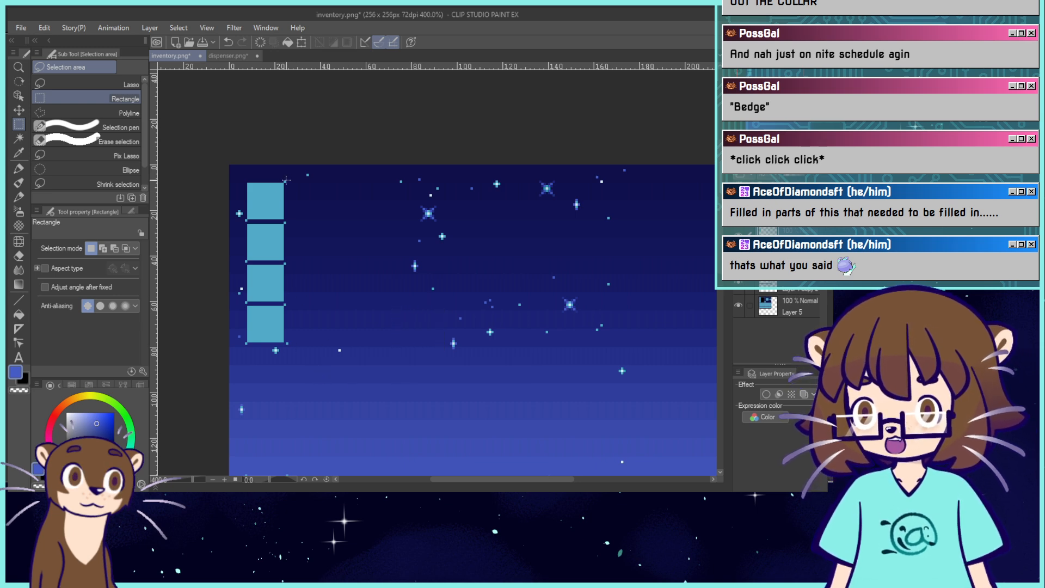
{"action": "left_click_drag", "start_coordinate": [286, 180], "coordinate": [246, 346]}
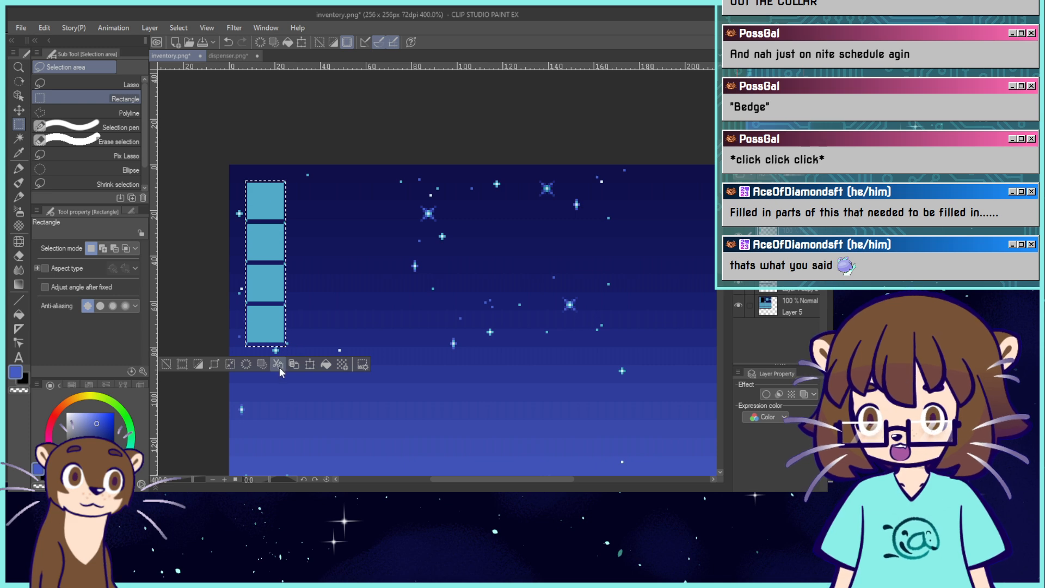
{"action": "left_click", "coordinate": [262, 364]}
{"action": "left_click", "coordinate": [165, 365]}
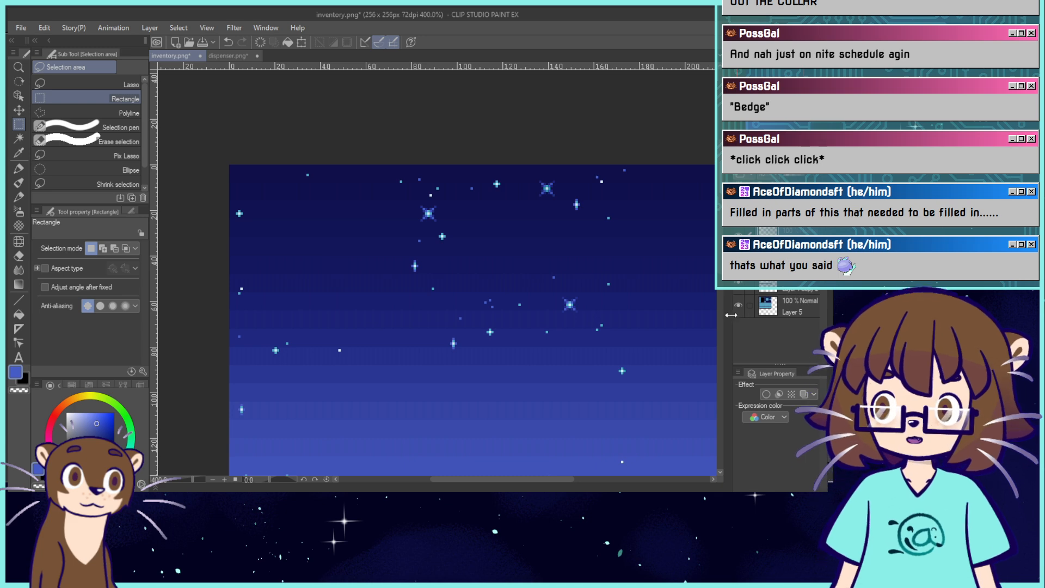
Hide the full gradient and Layer 5 to isolate the star artwork with its leftover blue patches.
{"action": "left_click", "coordinate": [738, 259]}
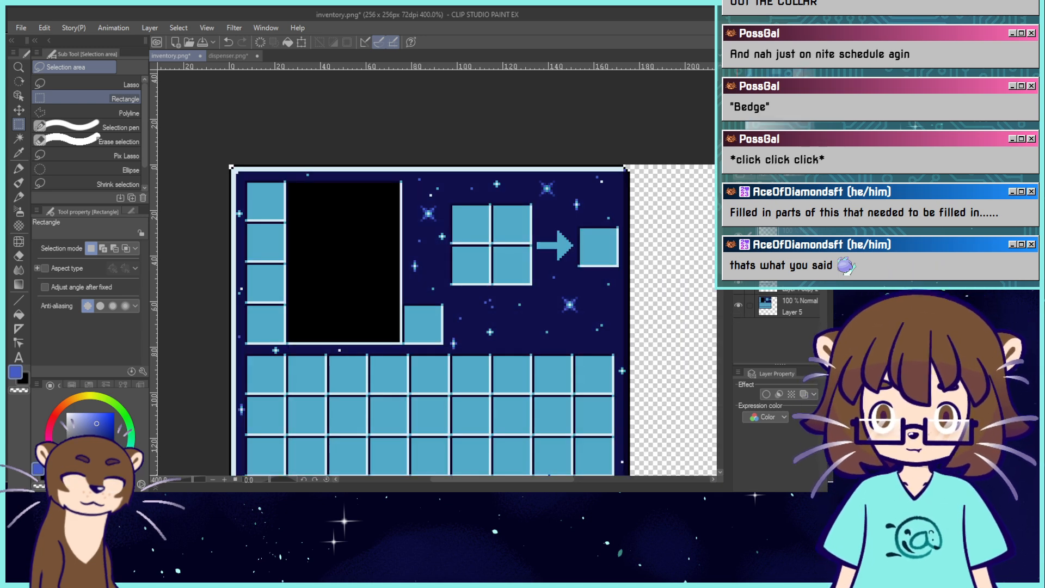
{"action": "left_click", "coordinate": [738, 305]}
{"action": "left_click_drag", "start_coordinate": [457, 381], "coordinate": [477, 141]}
{"action": "key", "text": "ctrl+plus"}
{"action": "left_click_drag", "start_coordinate": [543, 259], "coordinate": [262, 289]}
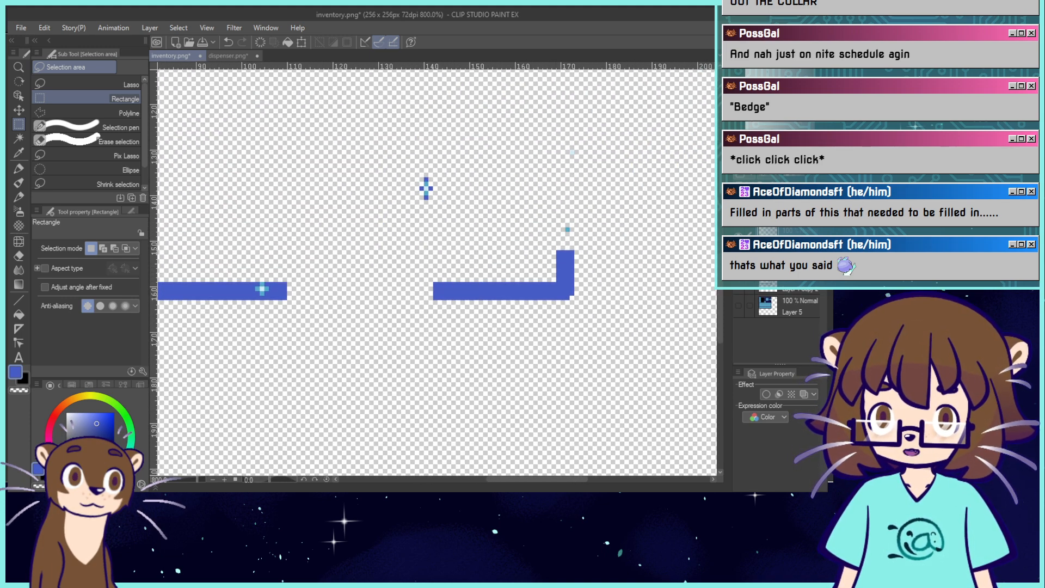
Limit the Pix fill to connected pixels and fill the leftover blue patches around the stars with transparent colour.
{"action": "left_click", "coordinate": [18, 314]}
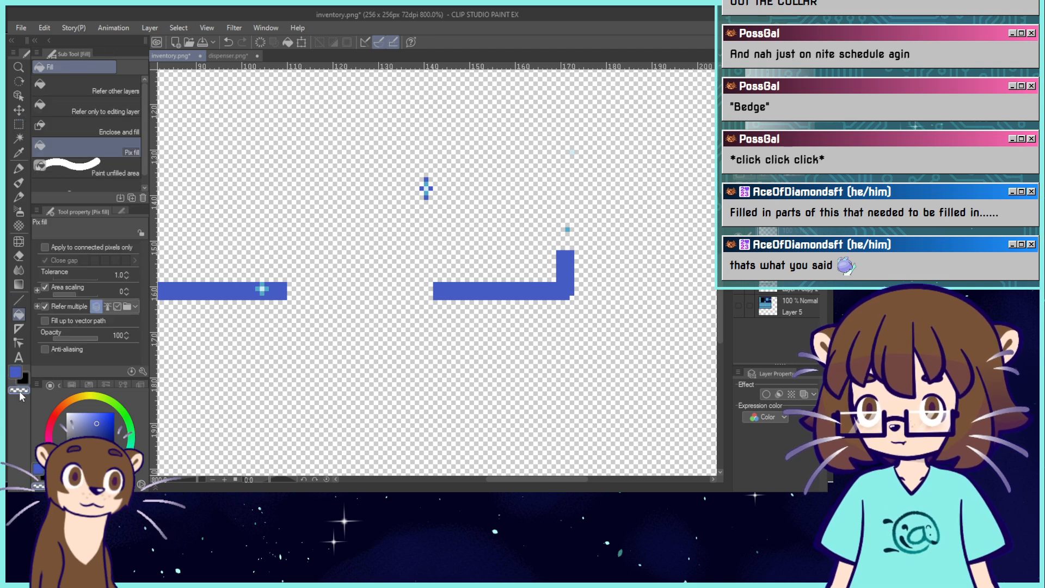
{"action": "left_click", "coordinate": [51, 249]}
{"action": "left_click", "coordinate": [560, 261]}
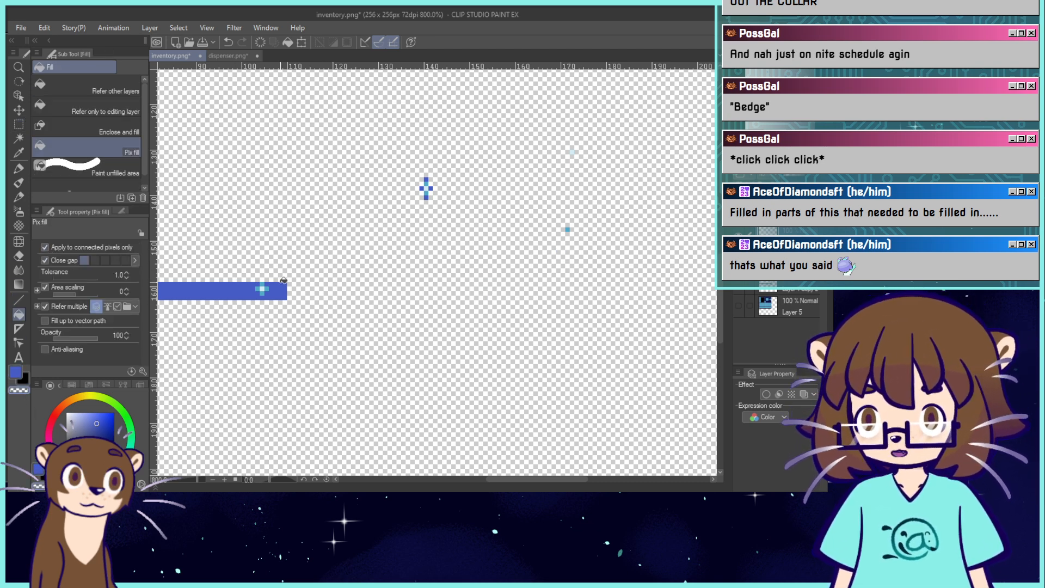
{"action": "left_click_drag", "start_coordinate": [262, 289], "coordinate": [635, 268]}
{"action": "left_click", "coordinate": [636, 268]}
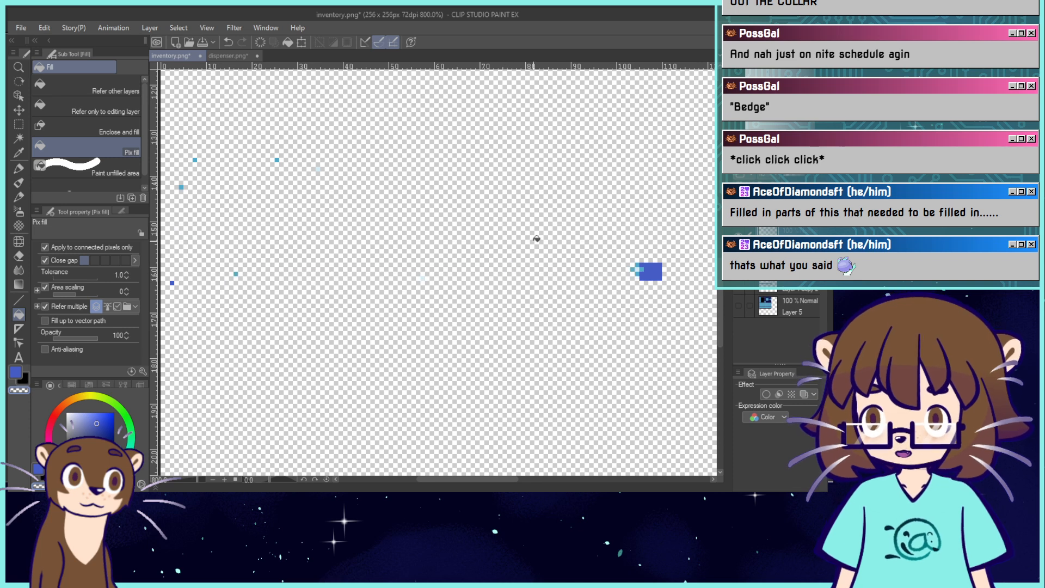
{"action": "left_click_drag", "start_coordinate": [202, 276], "coordinate": [442, 228]}
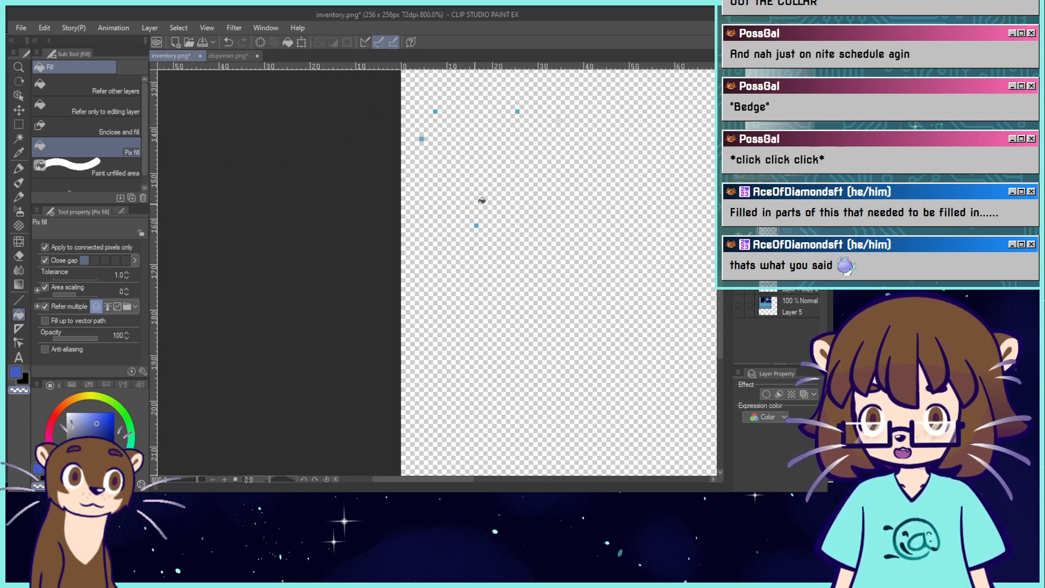
{"action": "key", "text": "ctrl+alt+0"}
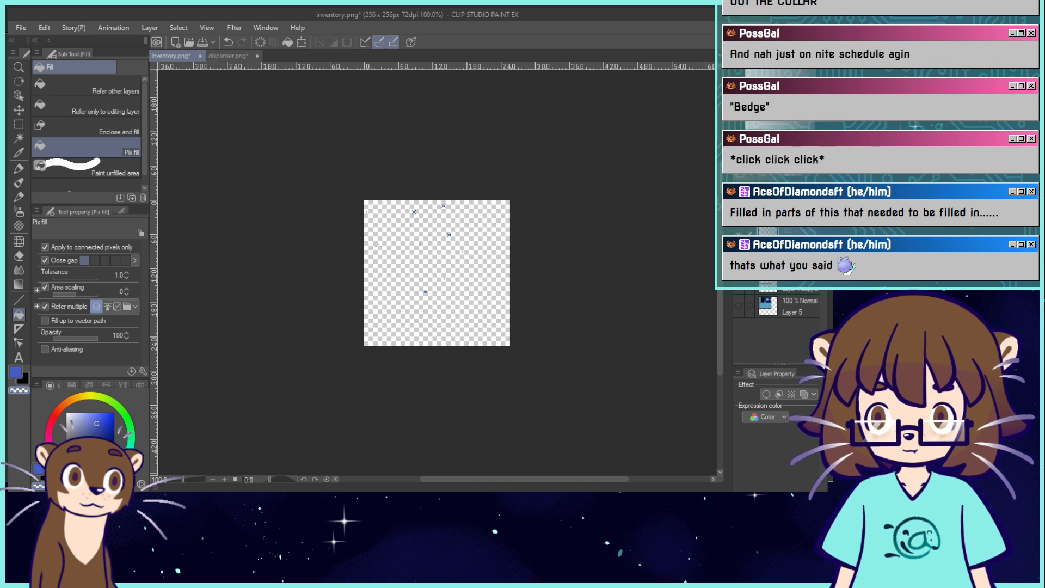
Show the cleaned starry gradient on its own, and return inventory.png to the finished panel with Layer 5 visible.
{"action": "left_click", "coordinate": [792, 260]}
{"action": "left_click", "coordinate": [738, 260]}
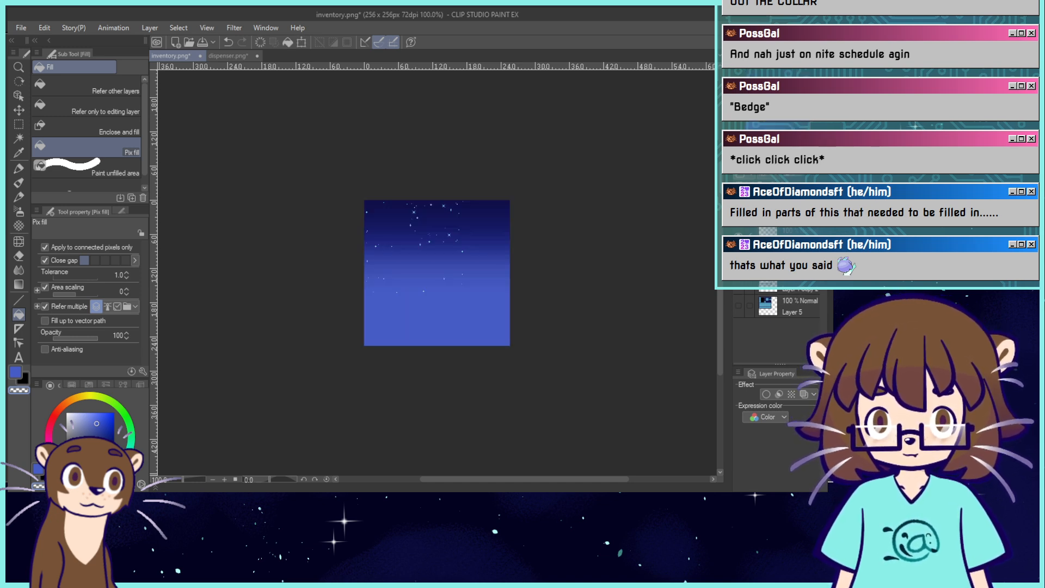
{"action": "left_click", "coordinate": [740, 176]}
{"action": "left_click", "coordinate": [736, 302]}
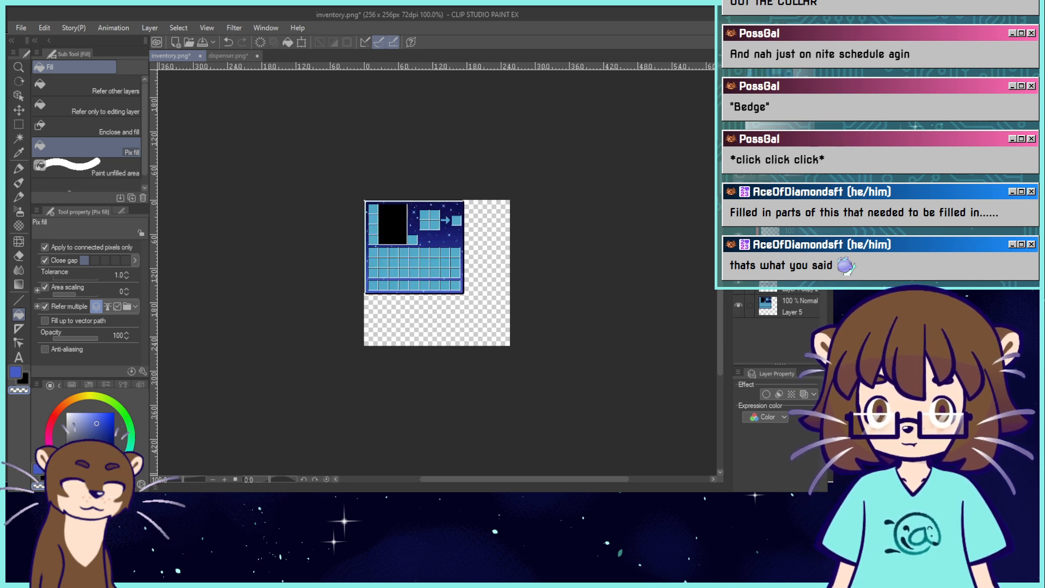
Check the finished inventory panel and save inventory.png.
{"action": "key", "text": "ctrl+plus"}
{"action": "key", "text": "ctrl+plus"}
{"action": "key", "text": "ctrl+plus"}
{"action": "key", "text": "ctrl+plus"}
{"action": "key", "text": "ctrl+minus"}
{"action": "key", "text": "ctrl+minus"}
{"action": "key", "text": "ctrl+minus"}
{"action": "key", "text": "ctrl+minus"}
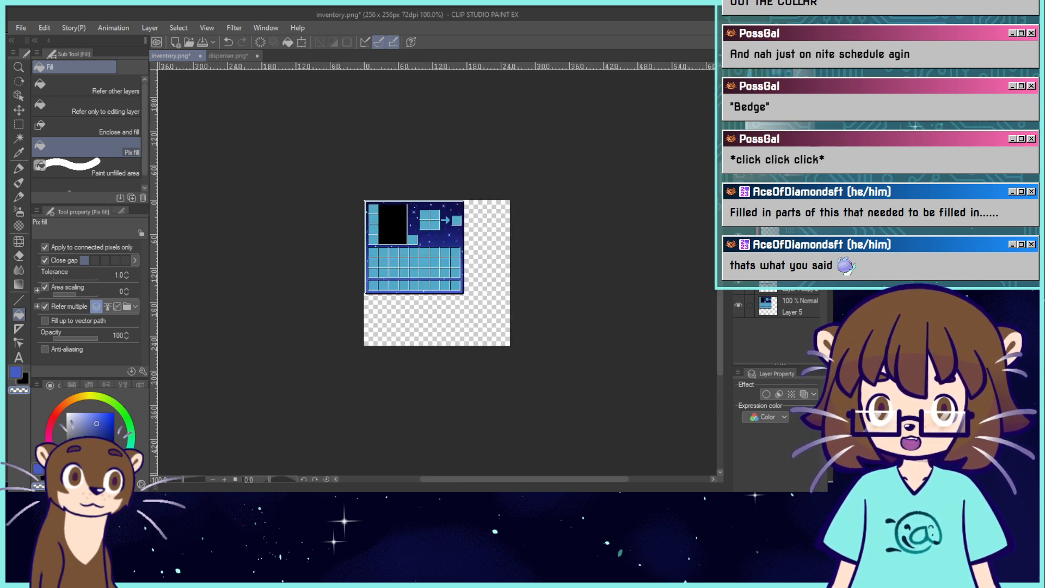
{"action": "left_click", "coordinate": [204, 39]}
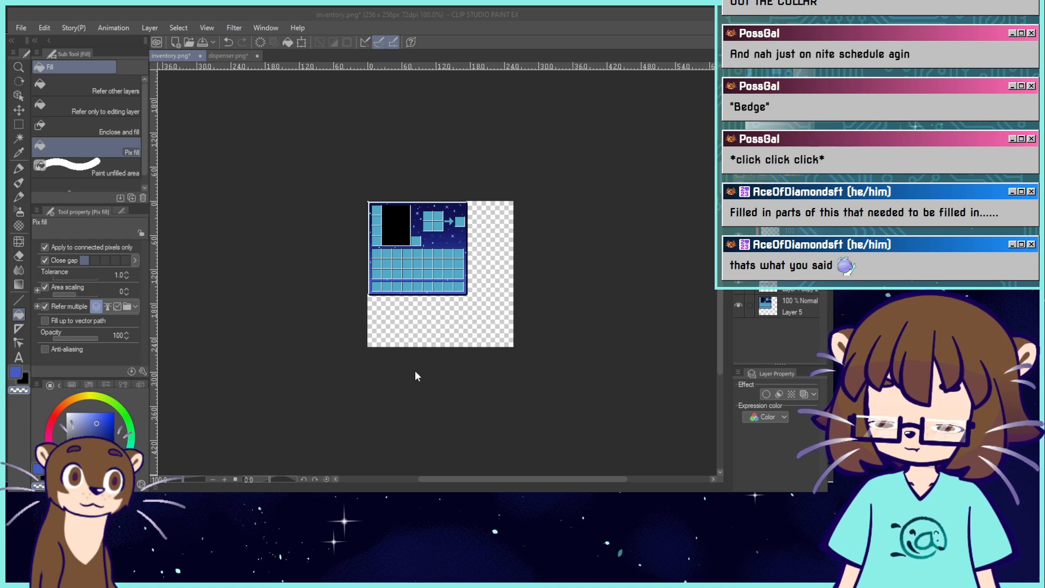
{"action": "key", "text": "Return"}
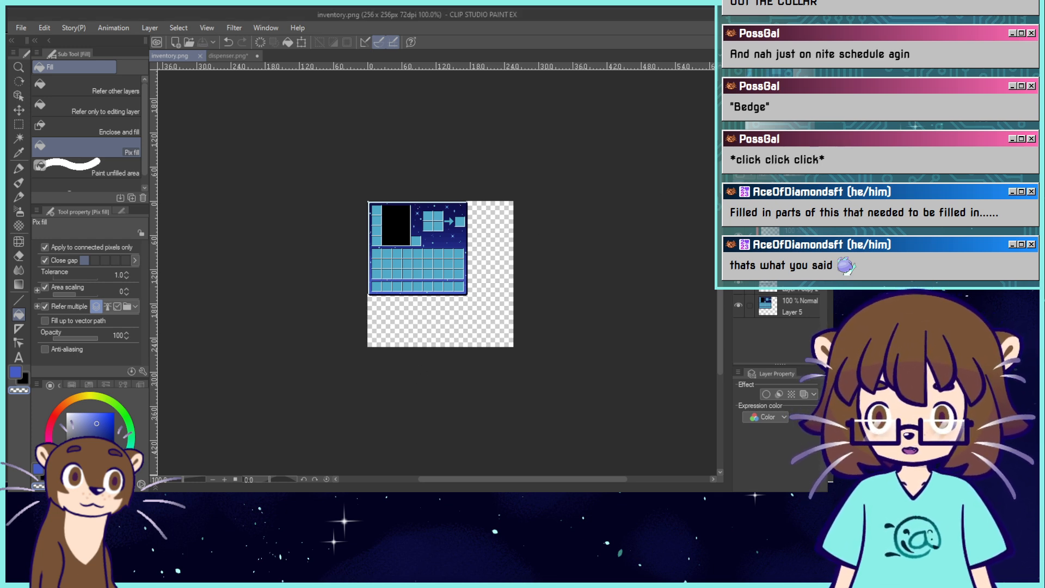
Paste the starry gradient into dispenser.png and fit it into the panel's navy background around the slots and frame.
{"action": "left_click", "coordinate": [229, 56]}
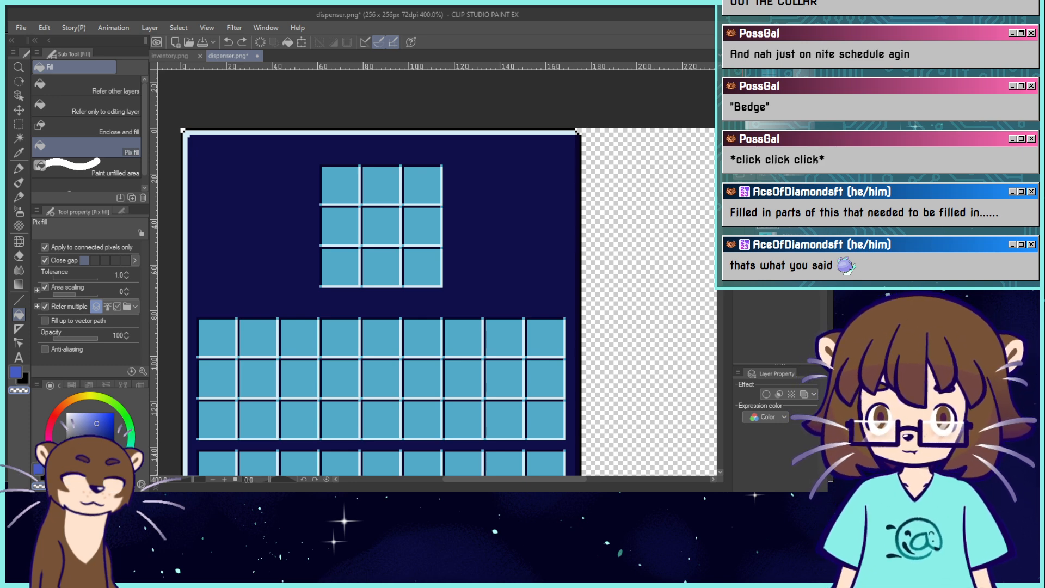
{"action": "key", "text": "ctrl+v"}
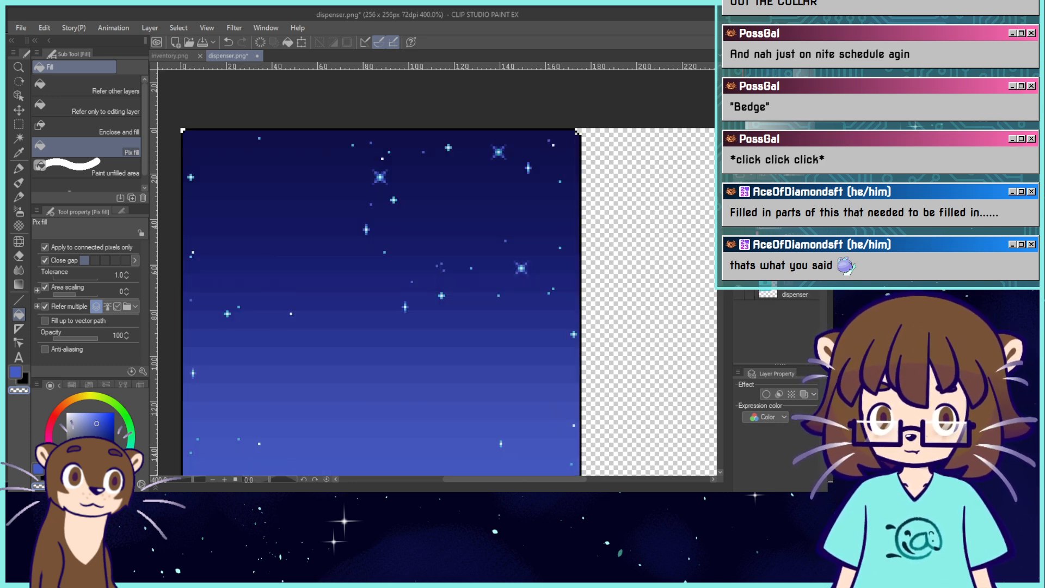
{"action": "key", "text": "ctrl+z"}
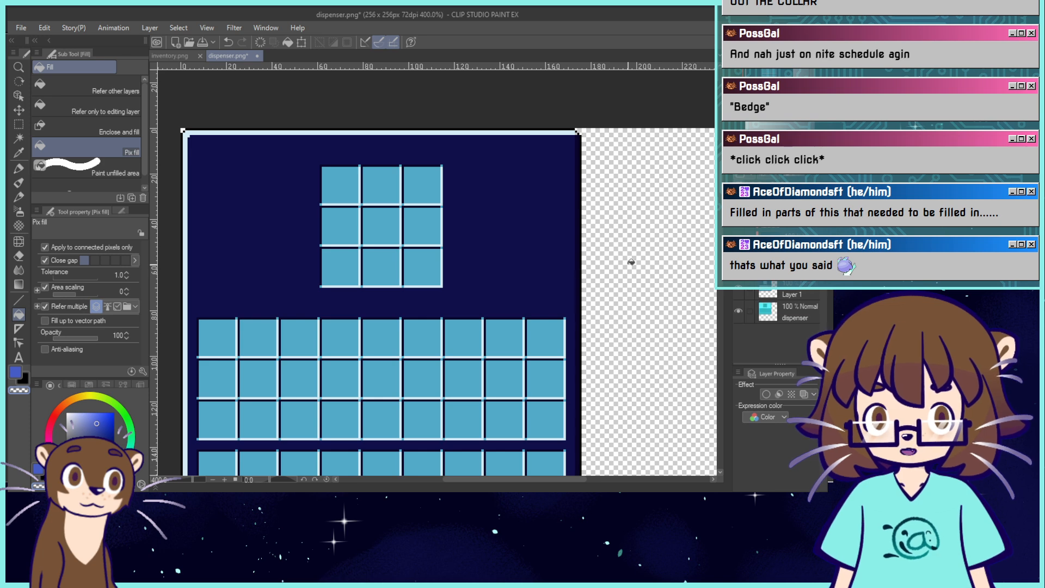
{"action": "left_click", "coordinate": [299, 272], "text": "alt"}
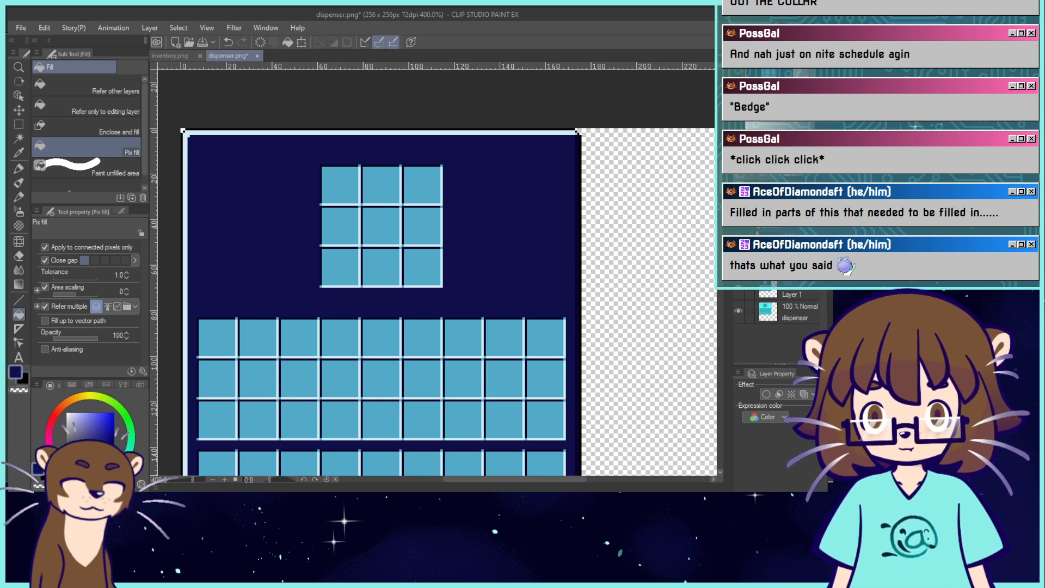
{"action": "key", "text": "ctrl+y"}
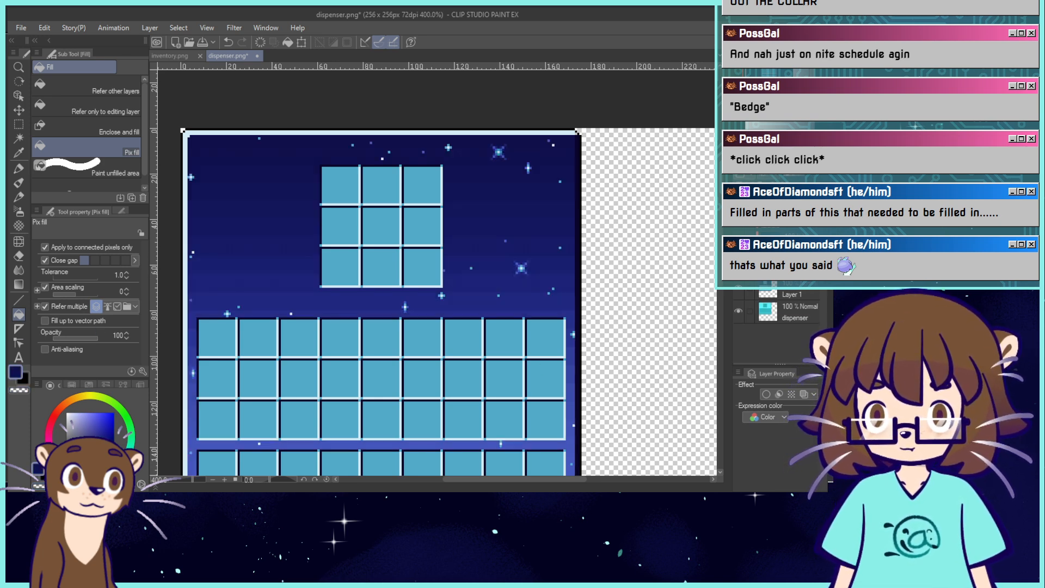
Examine the whole dispenser panel with its starry gradient background at several magnifications.
{"action": "key", "text": "ctrl+alt+0"}
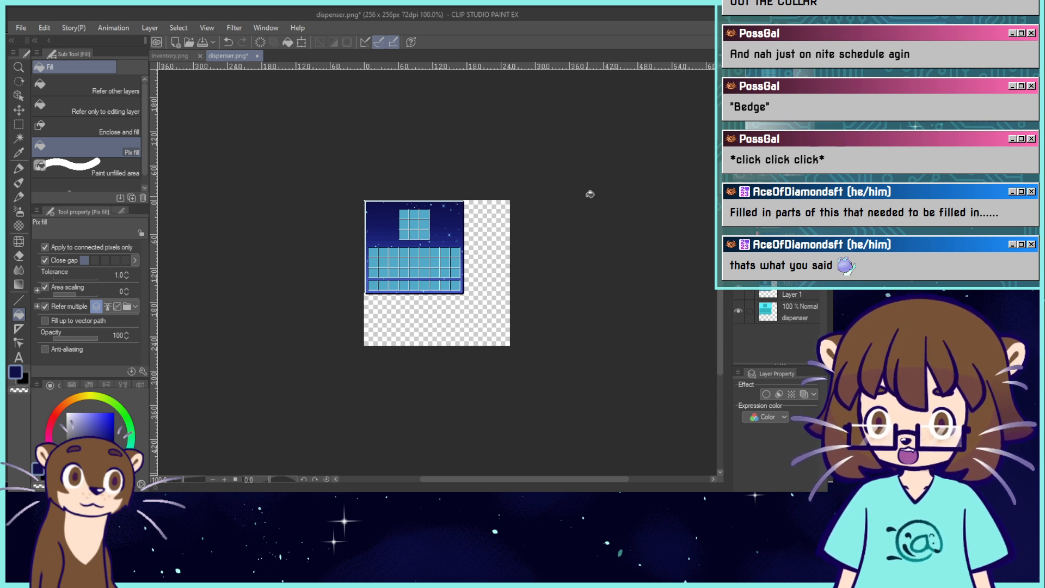
{"action": "key", "text": "ctrl+plus"}
{"action": "key", "text": "ctrl+plus"}
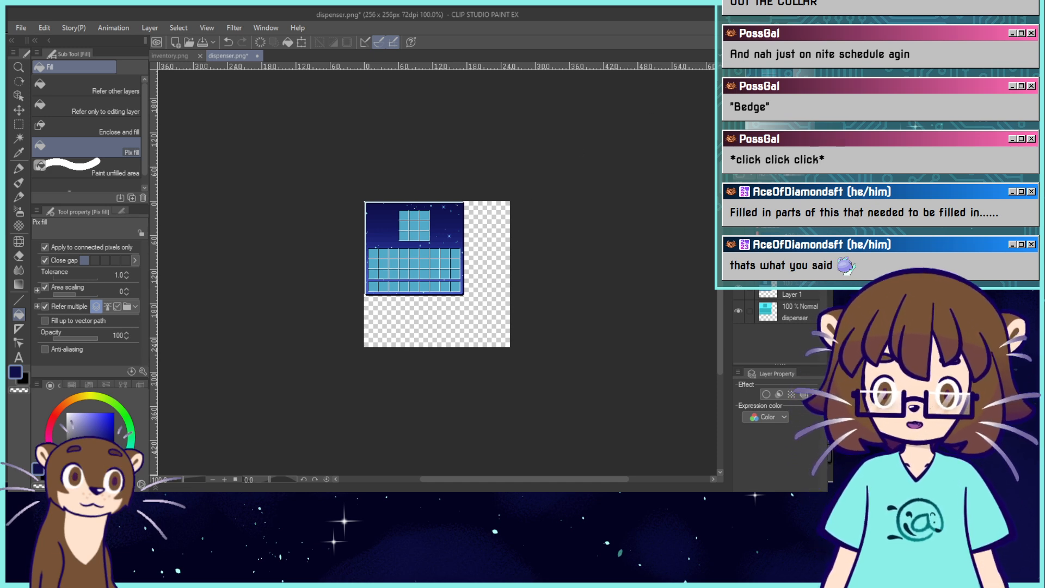
{"action": "key", "text": "asciicircum"}
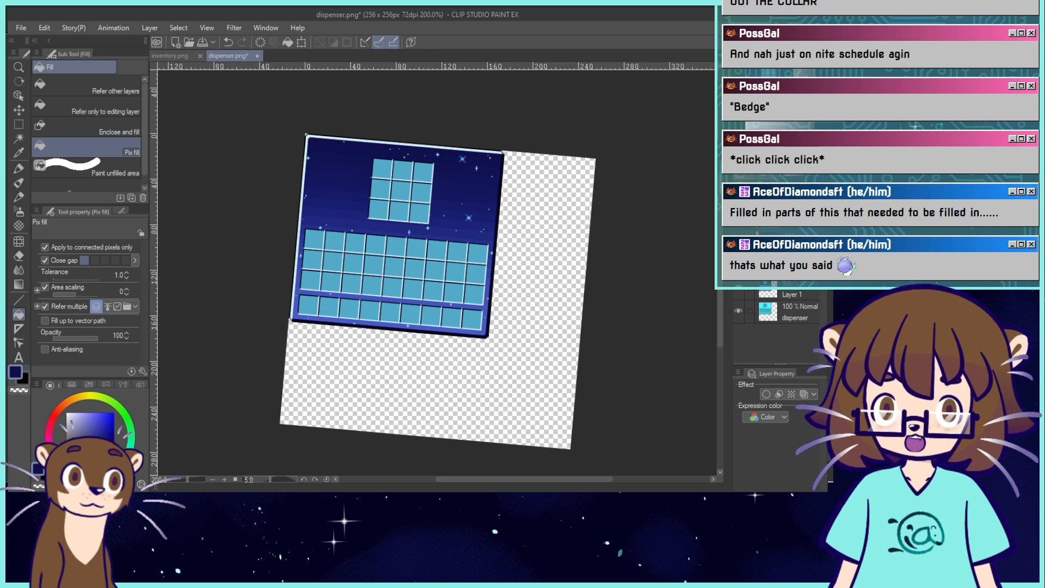
{"action": "key", "text": "minus"}
{"action": "left_click_drag", "start_coordinate": [392, 240], "coordinate": [442, 288]}
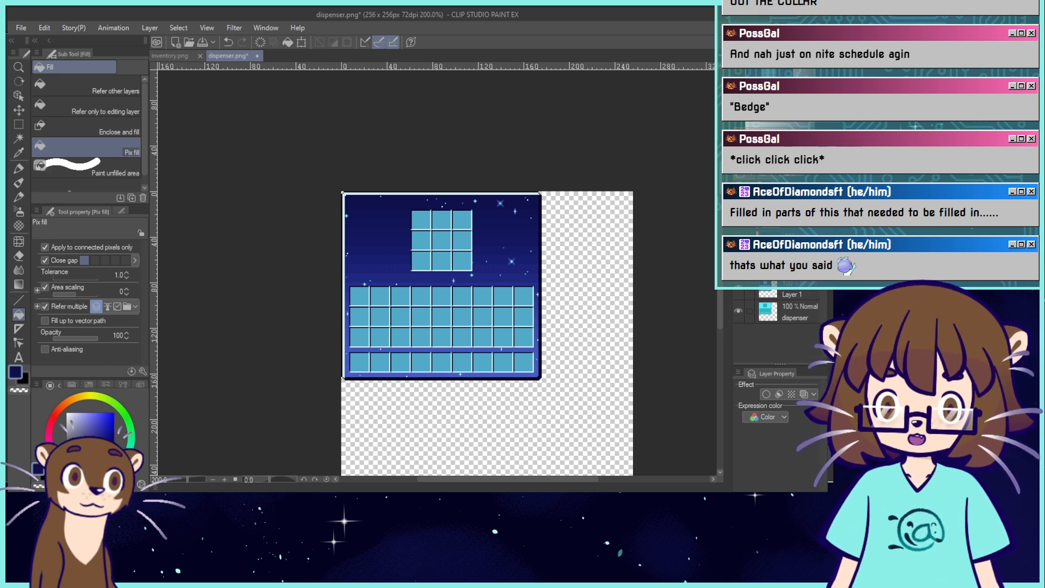
{"action": "key", "text": "ctrl+plus"}
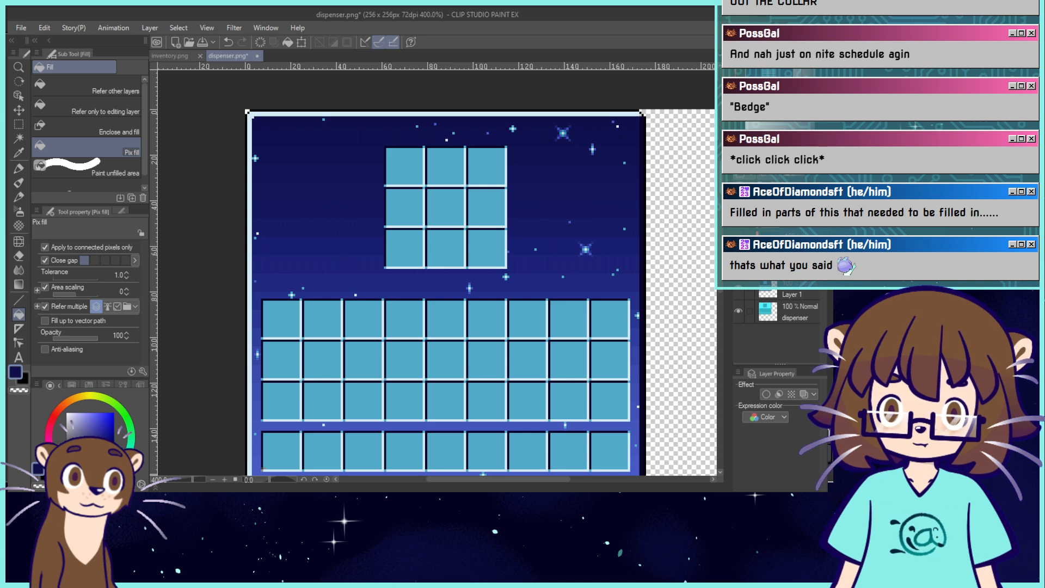
Compare the full starry gradient with the version clipped around the dispenser's slots and frame.
{"action": "key", "text": "ctrl+z"}
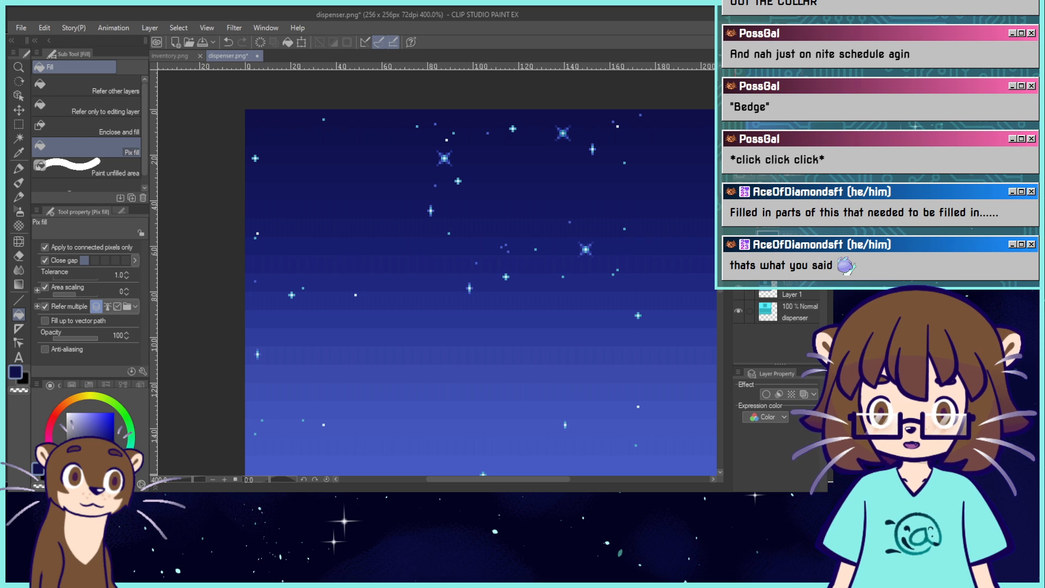
{"action": "left_click", "coordinate": [739, 179]}
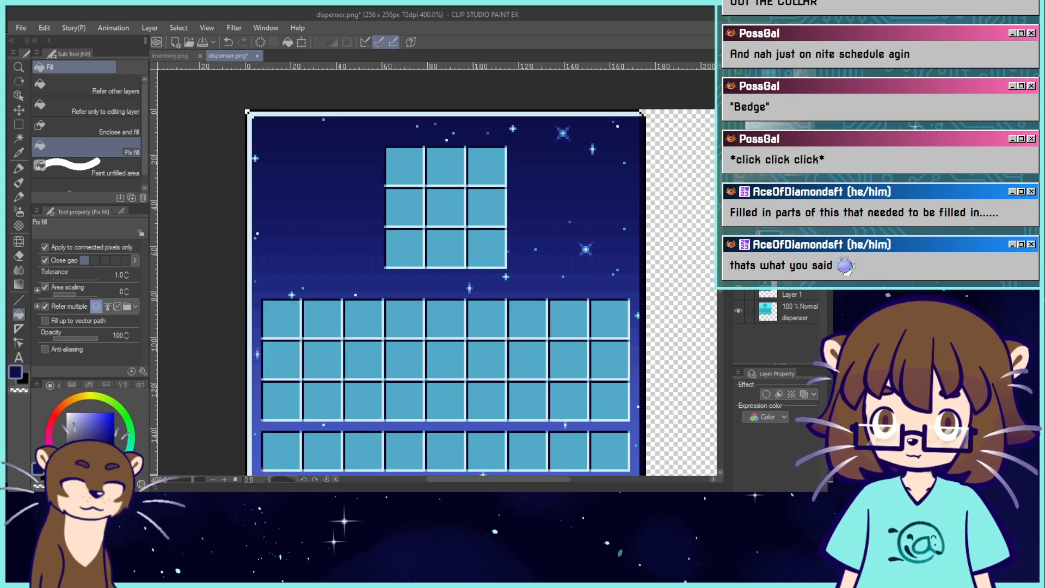
{"action": "left_click_drag", "start_coordinate": [463, 337], "coordinate": [481, 220]}
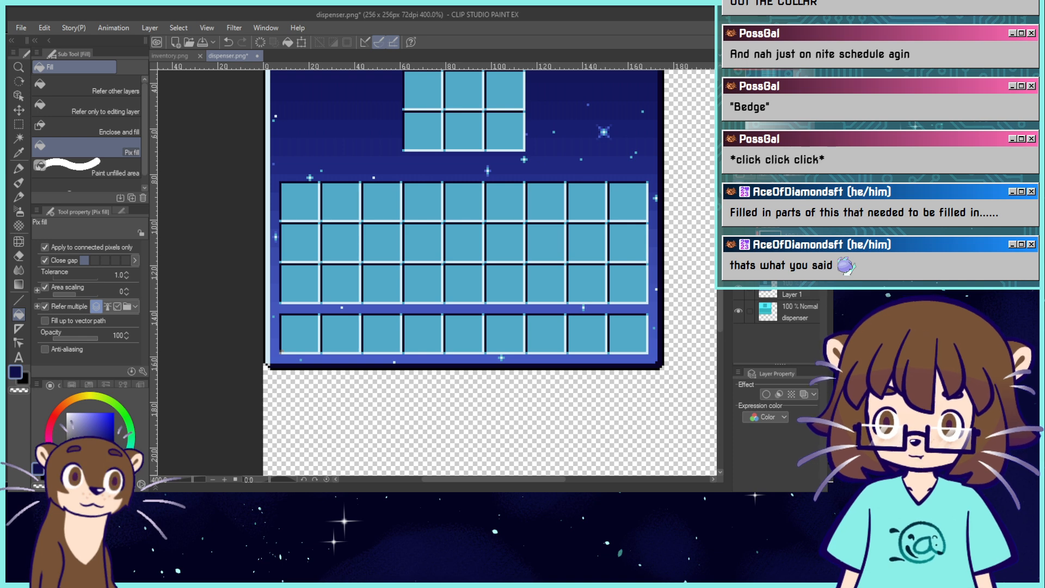
{"action": "left_click_drag", "start_coordinate": [481, 229], "coordinate": [472, 334]}
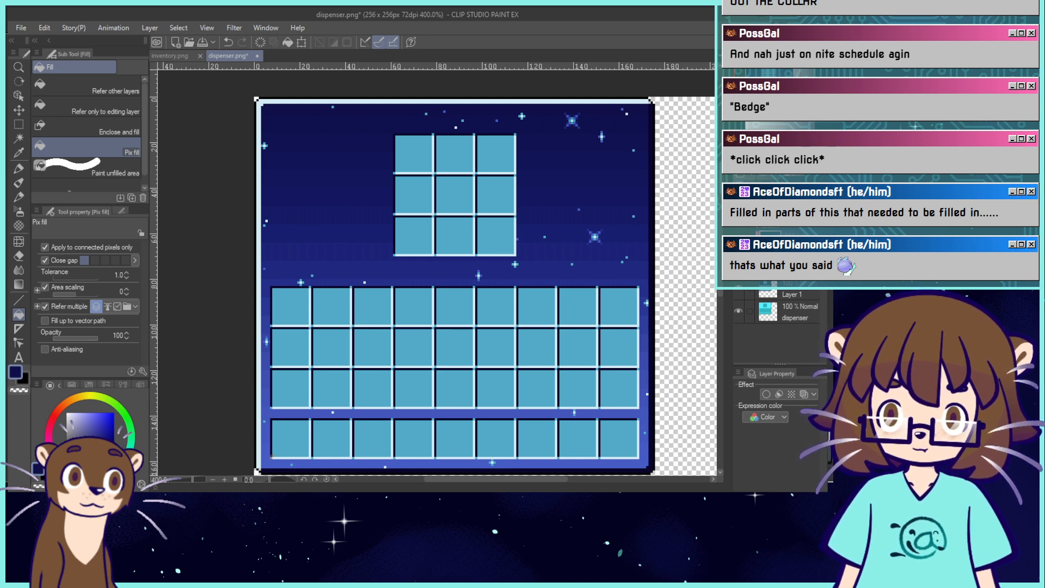
{"action": "key", "text": "ctrl+alt+g"}
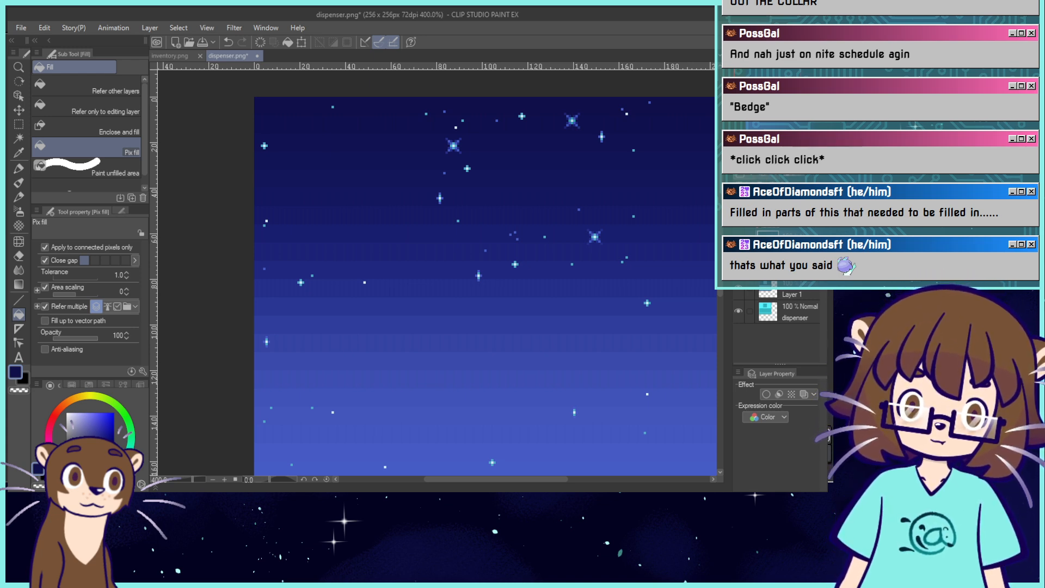
{"action": "key", "text": "ctrl+alt+g"}
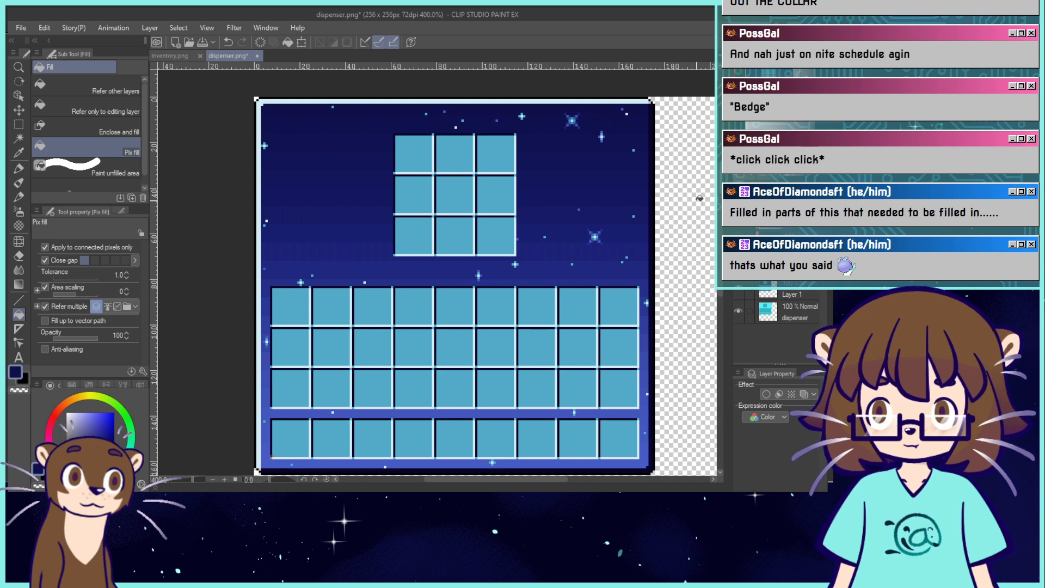
Duplicate the large star near the panel's upper right and place the copy in the empty sky left of the 3×3 grid.
{"action": "key", "text": "m"}
{"action": "left_click_drag", "start_coordinate": [588, 102], "coordinate": [551, 142]}
{"action": "key", "text": "ctrl+c"}
{"action": "key", "text": "ctrl+v"}
{"action": "left_click", "coordinate": [471, 160]}
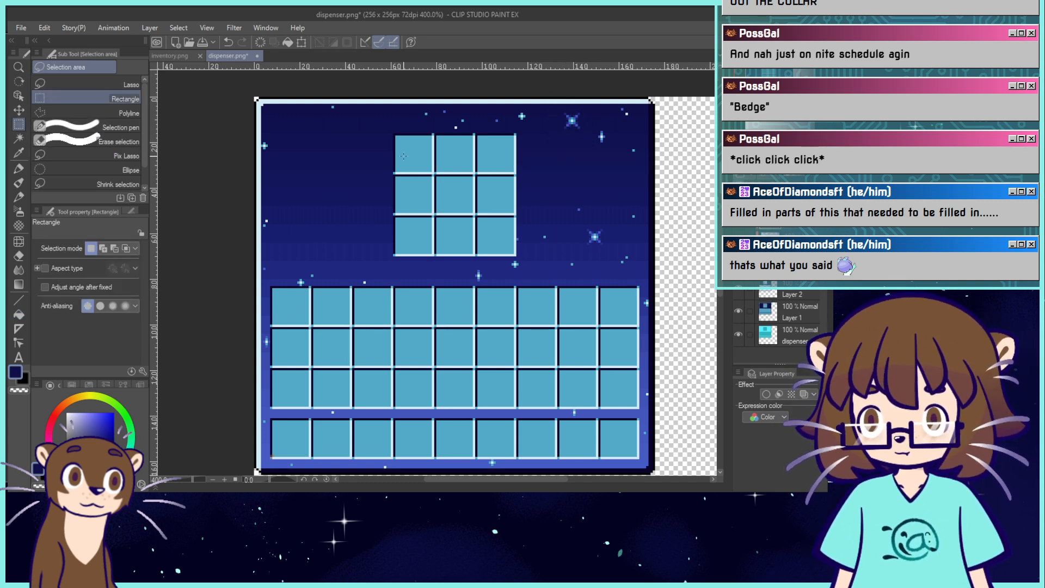
{"action": "left_click", "coordinate": [20, 110]}
{"action": "left_click_drag", "start_coordinate": [548, 156], "coordinate": [386, 170]}
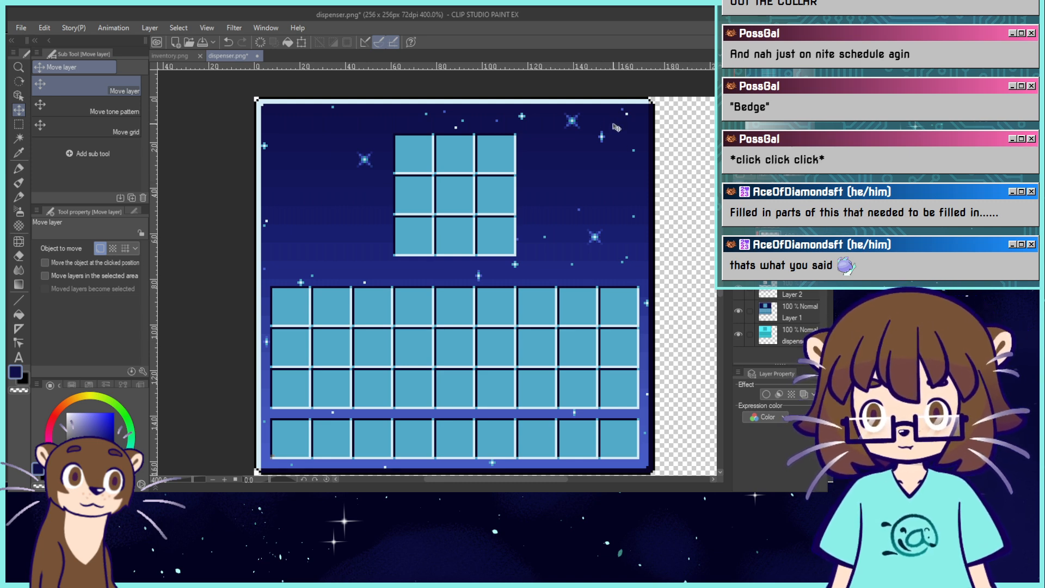
{"action": "left_click", "coordinate": [19, 124]}
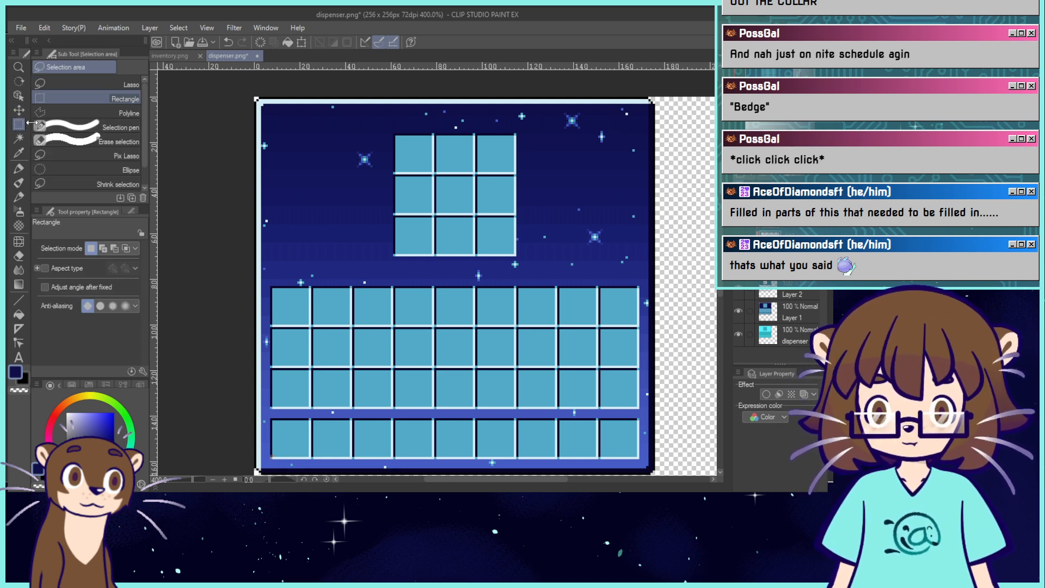
{"action": "mouse_move", "coordinate": [594, 130]}
{"action": "left_mouse_down"}
{"action": "mouse_move", "coordinate": [614, 150]}
{"action": "mouse_move", "coordinate": [554, 188]}
{"action": "mouse_move", "coordinate": [571, 169]}
{"action": "left_mouse_up"}
{"action": "key", "text": "ctrl+c"}
{"action": "key", "text": "ctrl+v"}
{"action": "left_click", "coordinate": [637, 227]}
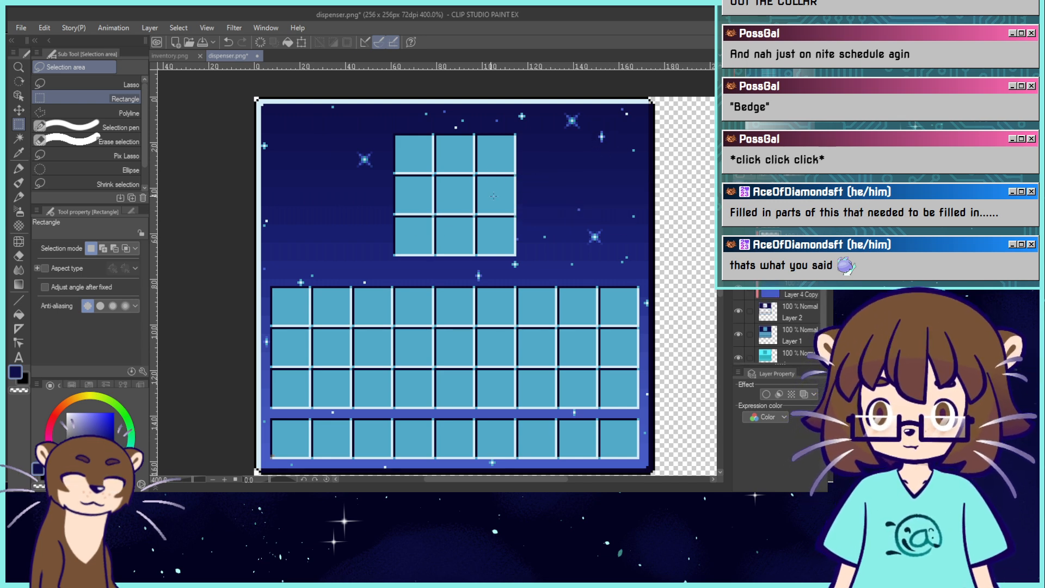
{"action": "left_click", "coordinate": [18, 109]}
{"action": "left_click_drag", "start_coordinate": [594, 203], "coordinate": [515, 237]}
{"action": "key", "text": "ctrl+z"}
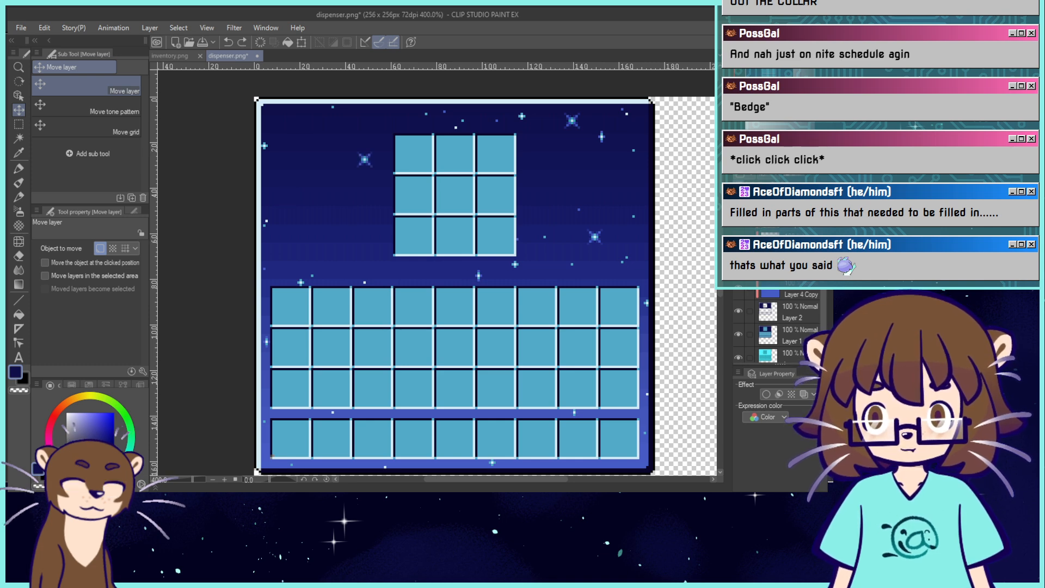
Merge the pasted star layers down, and place a copy of the upper-right tall cross-shaped star in the sky below and left of the 3×3 grid.
{"action": "key", "text": "ctrl+e"}
{"action": "key", "text": "ctrl+e"}
{"action": "key", "text": "m"}
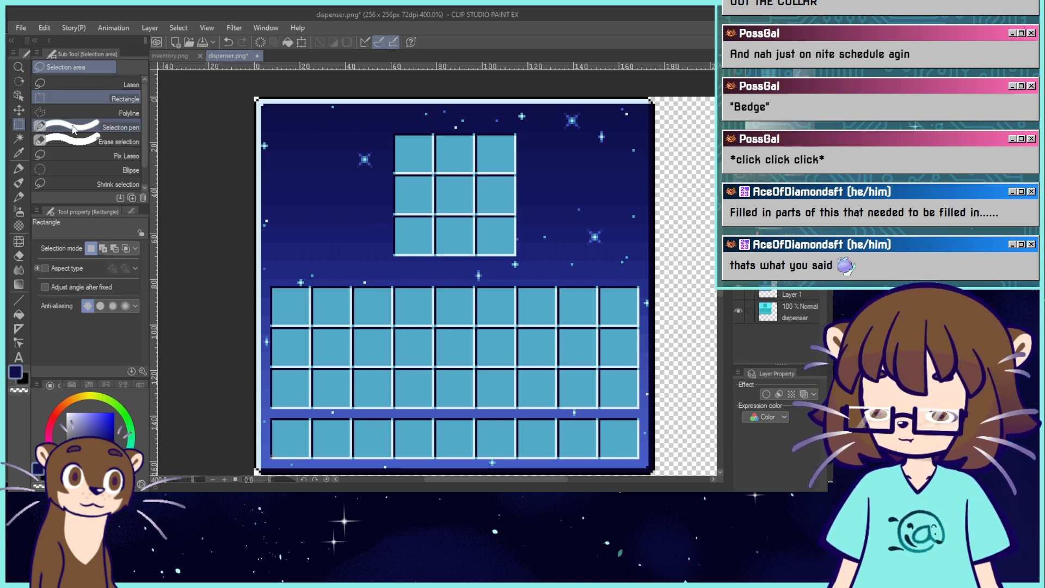
{"action": "left_click_drag", "start_coordinate": [593, 127], "coordinate": [613, 151]}
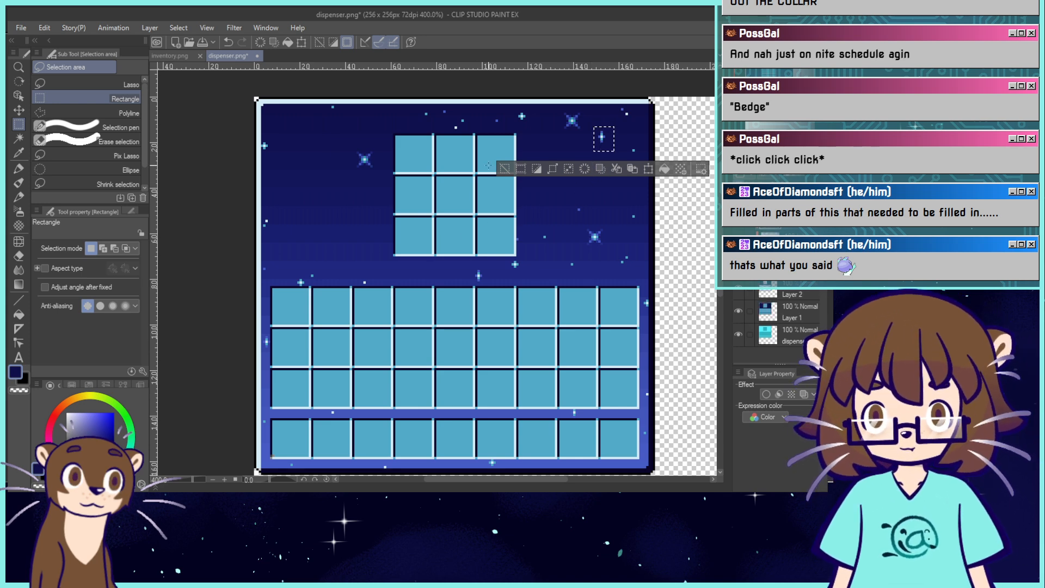
{"action": "key", "text": "ctrl+c"}
{"action": "key", "text": "ctrl+v"}
{"action": "key", "text": "k"}
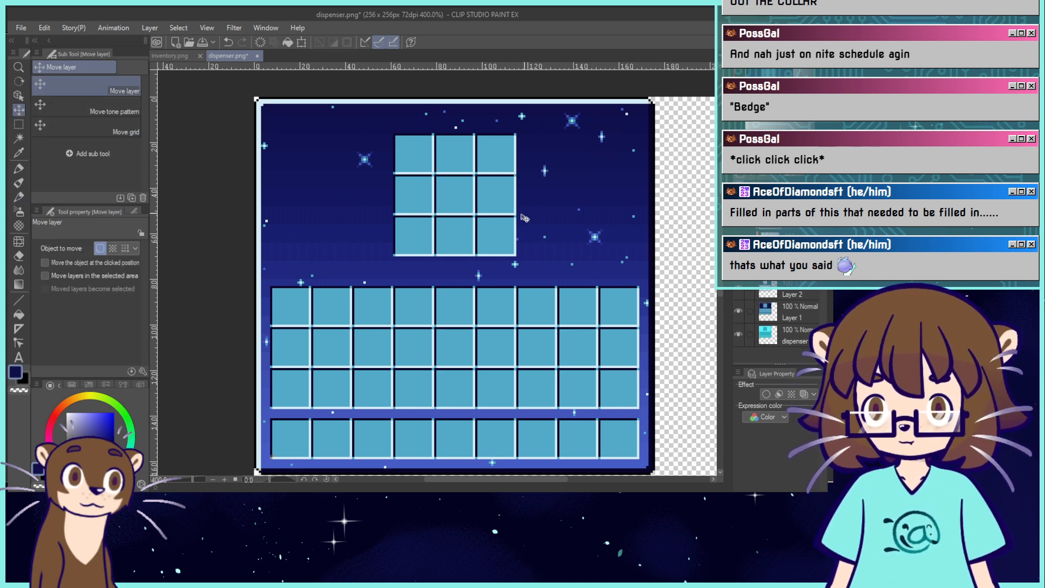
{"action": "left_click_drag", "start_coordinate": [584, 180], "coordinate": [276, 287]}
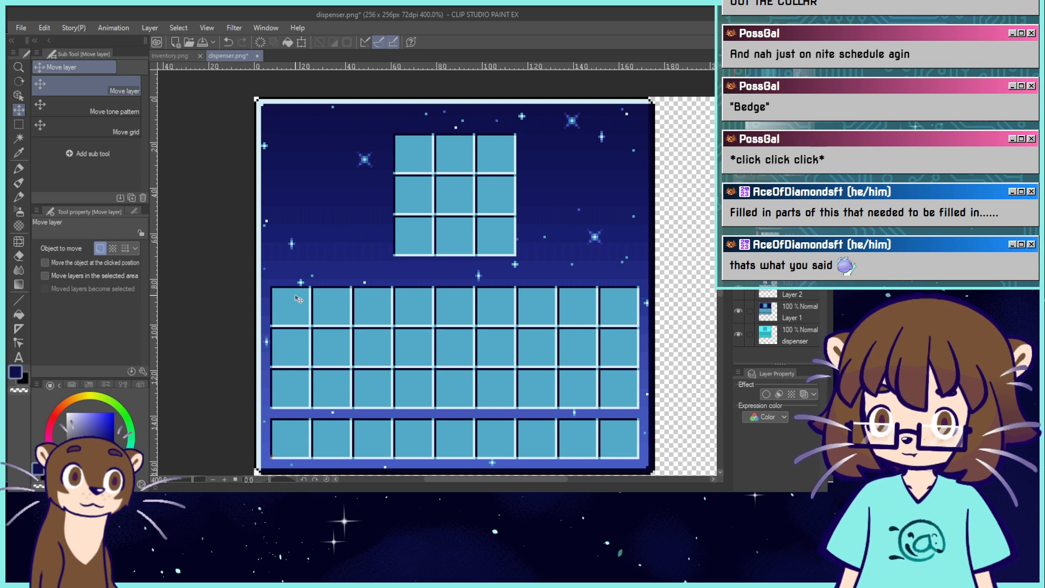
Add two more copies of the tall cross star, near the panel's upper-left corner and right of the 3×3 grid, and merge them down.
{"action": "key", "text": "ctrl+v"}
{"action": "left_click_drag", "start_coordinate": [395, 299], "coordinate": [441, 218]}
{"action": "left_click_drag", "start_coordinate": [690, 122], "coordinate": [607, 117]}
{"action": "key", "text": "ctrl+v"}
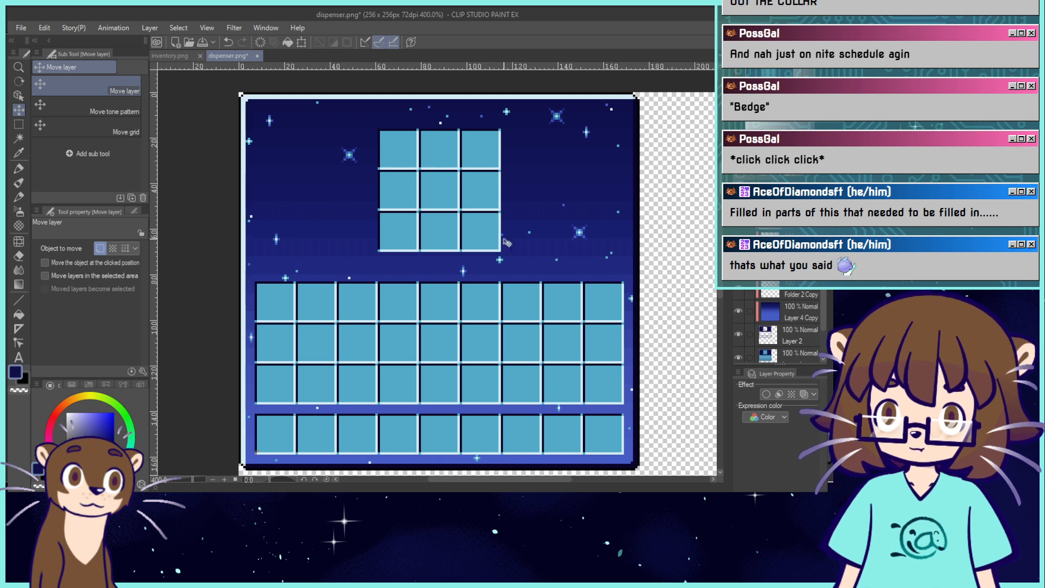
{"action": "left_click_drag", "start_coordinate": [478, 238], "coordinate": [547, 206]}
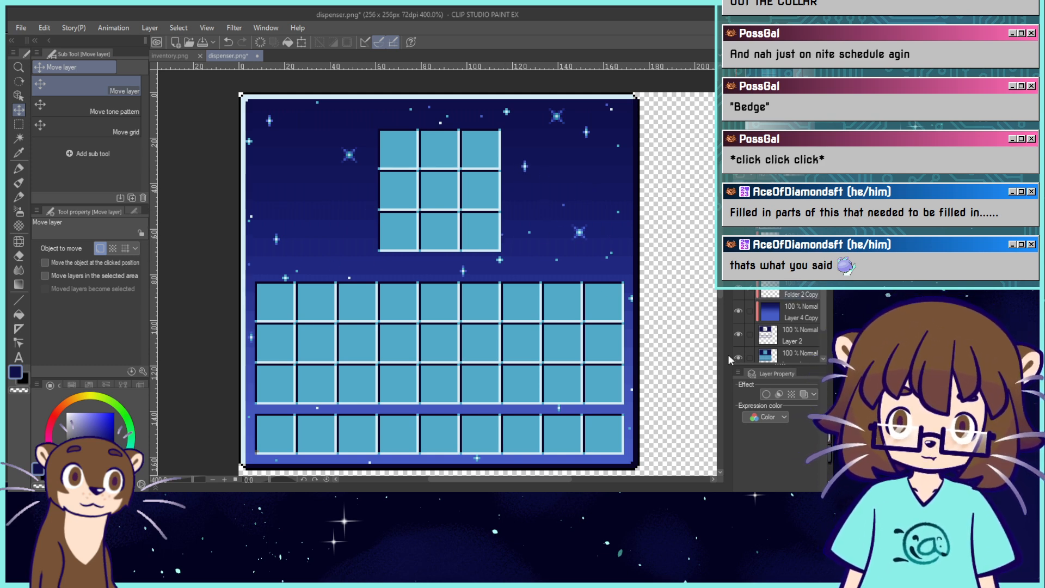
{"action": "left_click", "coordinate": [721, 446]}
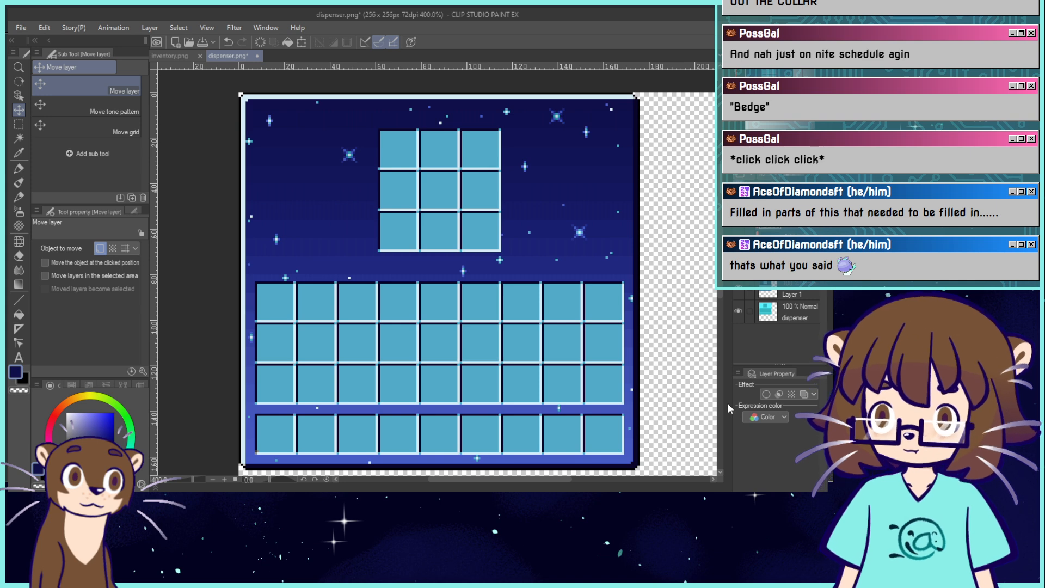
Duplicate the small cross star below the 3×3 grid's lower-right corner and position the copy just under the large star left of the grid.
{"action": "key", "text": "m"}
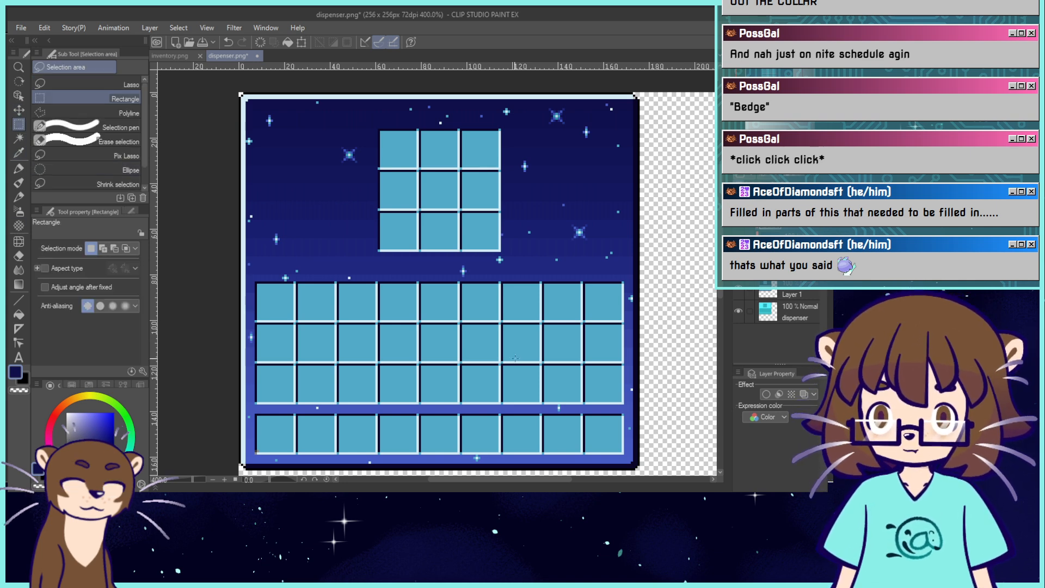
{"action": "left_click_drag", "start_coordinate": [490, 248], "coordinate": [511, 271]}
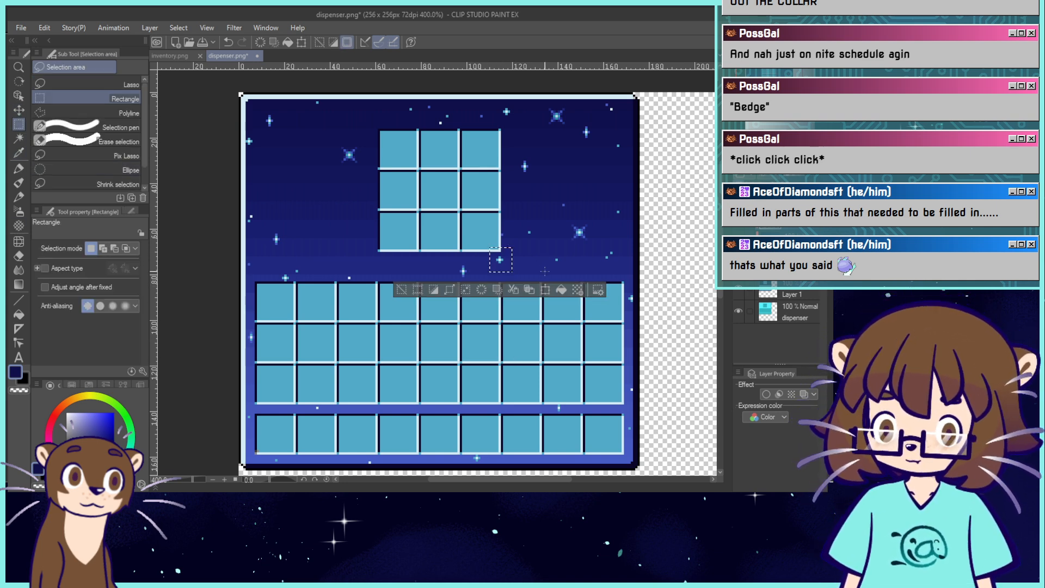
{"action": "key", "text": "ctrl+c"}
{"action": "key", "text": "ctrl+v"}
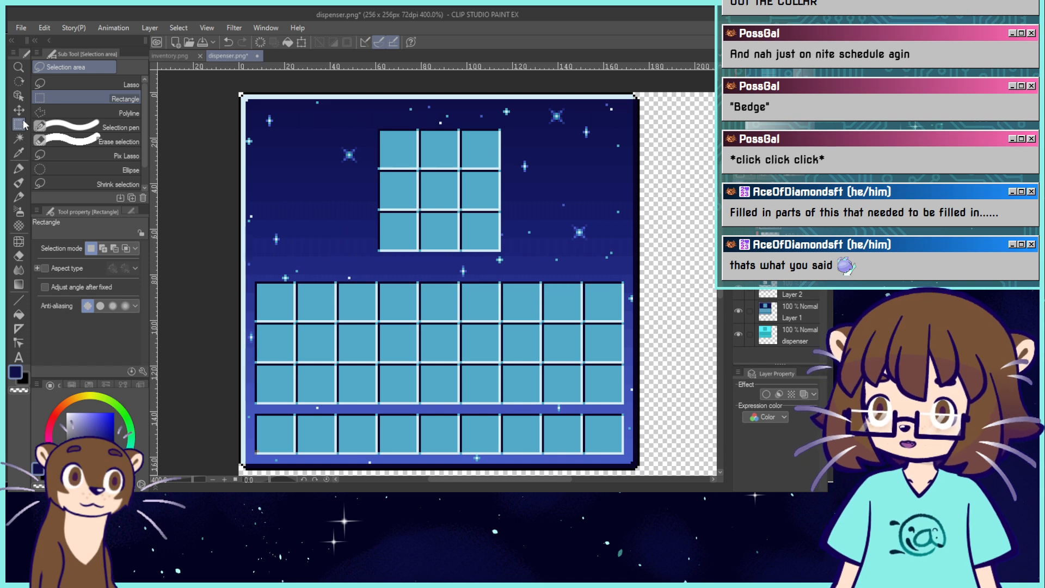
{"action": "left_click", "coordinate": [19, 109]}
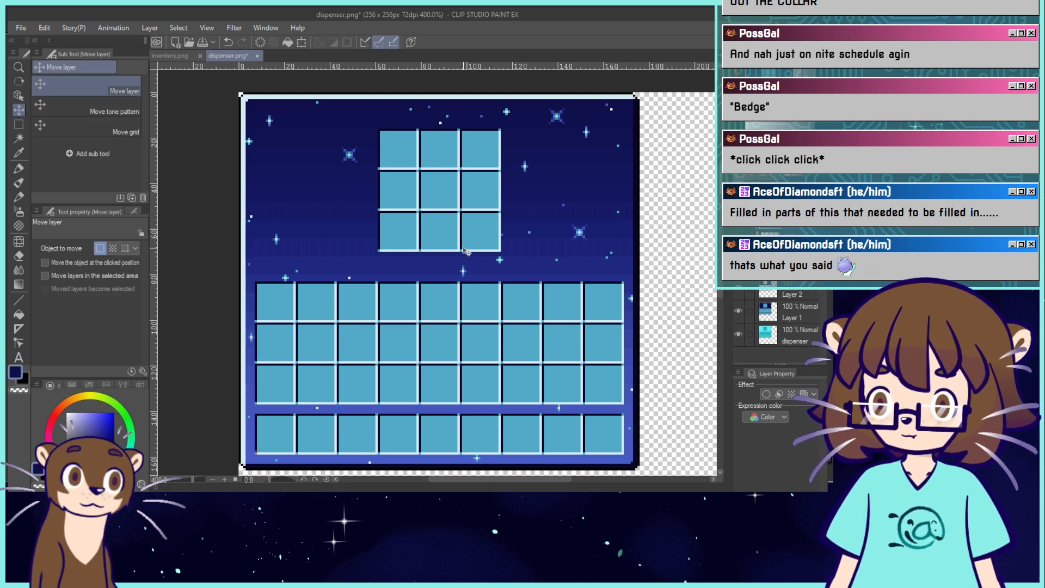
{"action": "left_click_drag", "start_coordinate": [502, 247], "coordinate": [327, 172]}
{"action": "key", "text": "Down"}
{"action": "key", "text": "Right"}
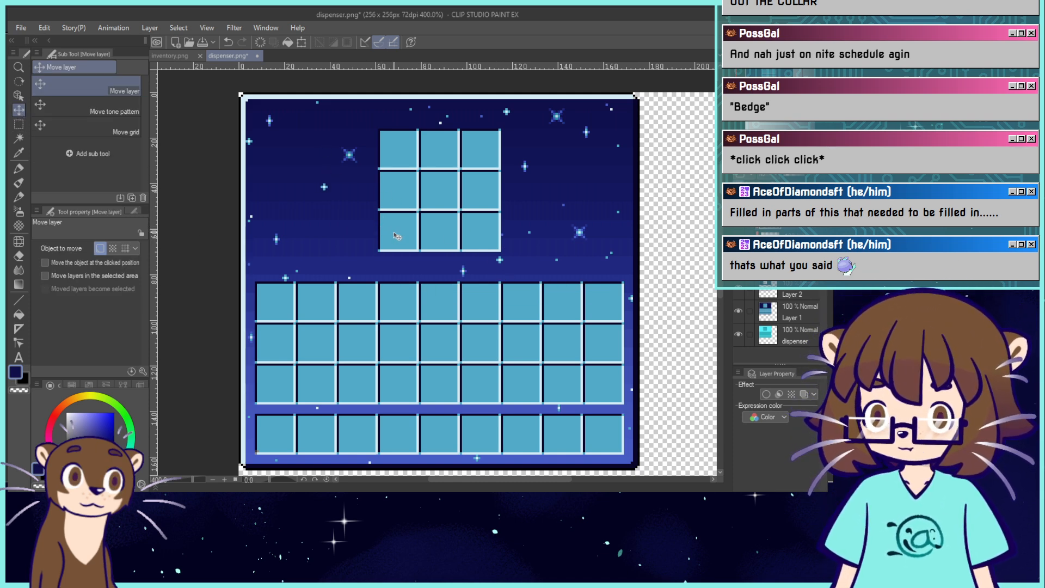
{"action": "left_click_drag", "start_coordinate": [394, 232], "coordinate": [398, 223]}
Paste two more small cross stars, one between the right-hand large stars and one left of the 3×3 grid's bottom row, and merge them.
{"action": "key", "text": "ctrl+v"}
{"action": "left_click_drag", "start_coordinate": [468, 259], "coordinate": [582, 201]}
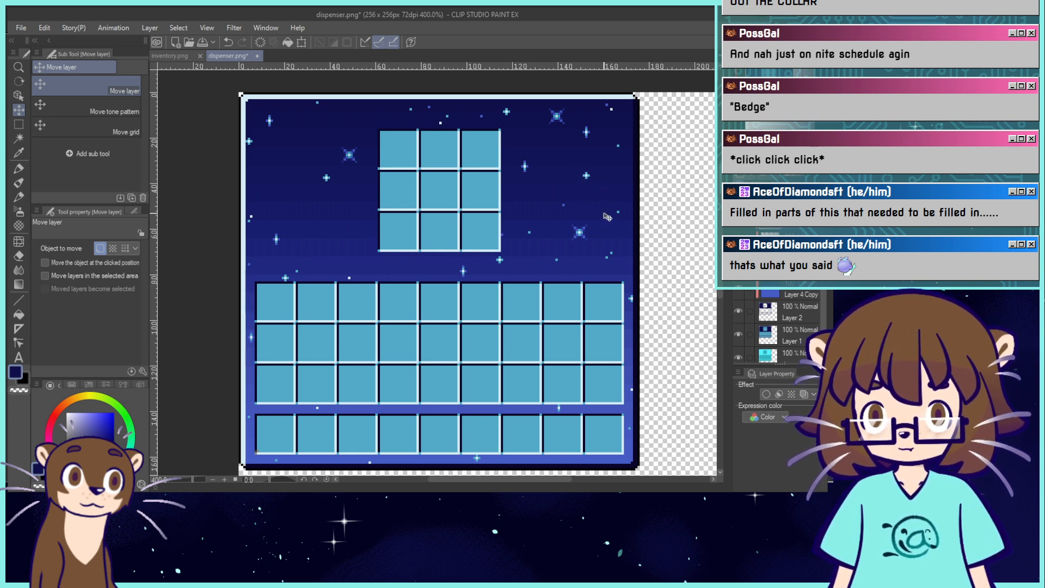
{"action": "key", "text": "ctrl+v"}
{"action": "left_click_drag", "start_coordinate": [503, 257], "coordinate": [329, 243]}
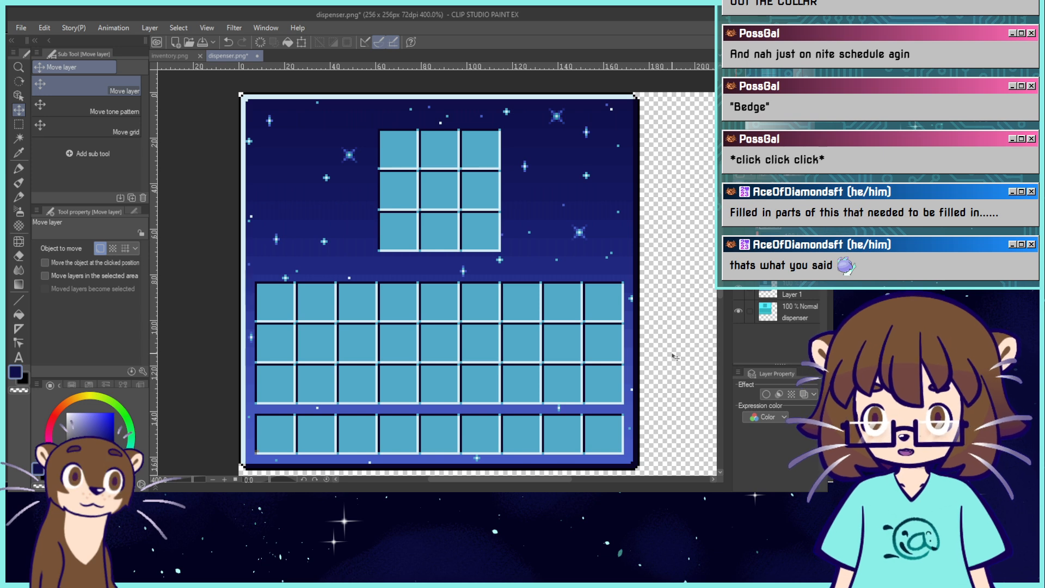
Sample the lower background's medium blue and dot tiny faint stars left of the 3×3 grid with the Dot pen, undoing the misplaced one.
{"action": "key", "text": "p"}
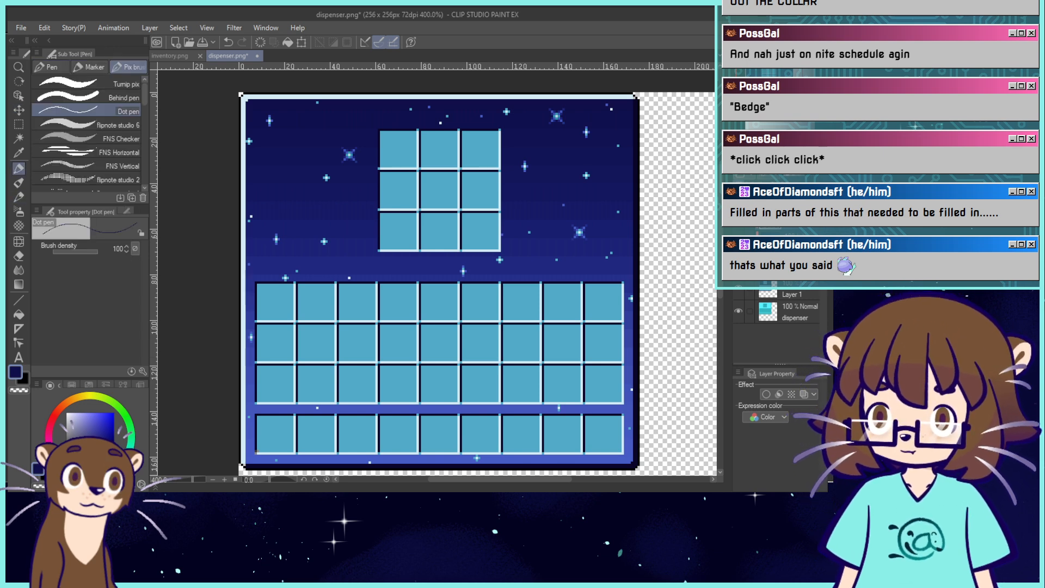
{"action": "left_click", "coordinate": [356, 463], "text": "alt"}
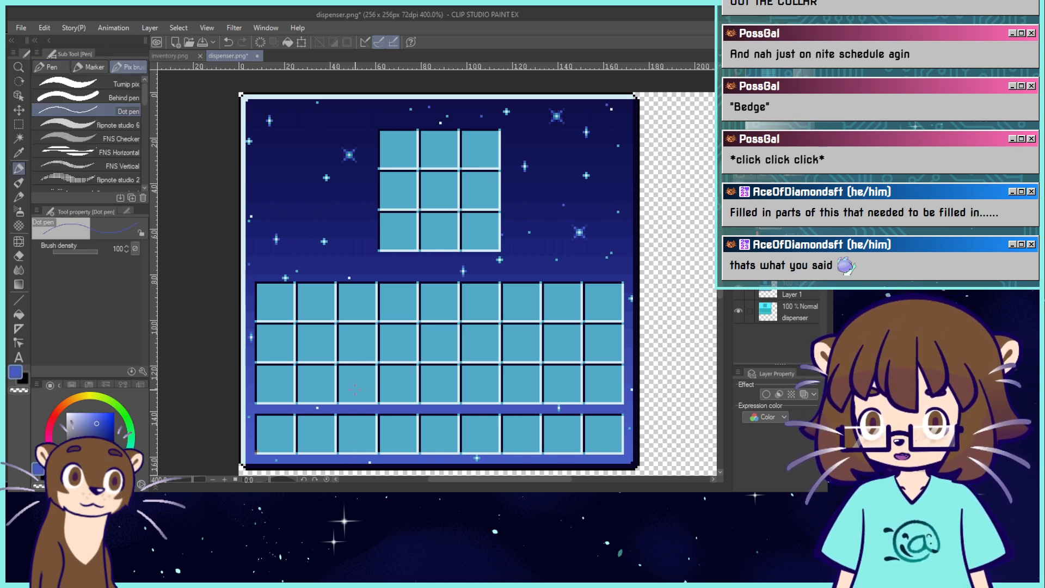
{"action": "left_click", "coordinate": [271, 173]}
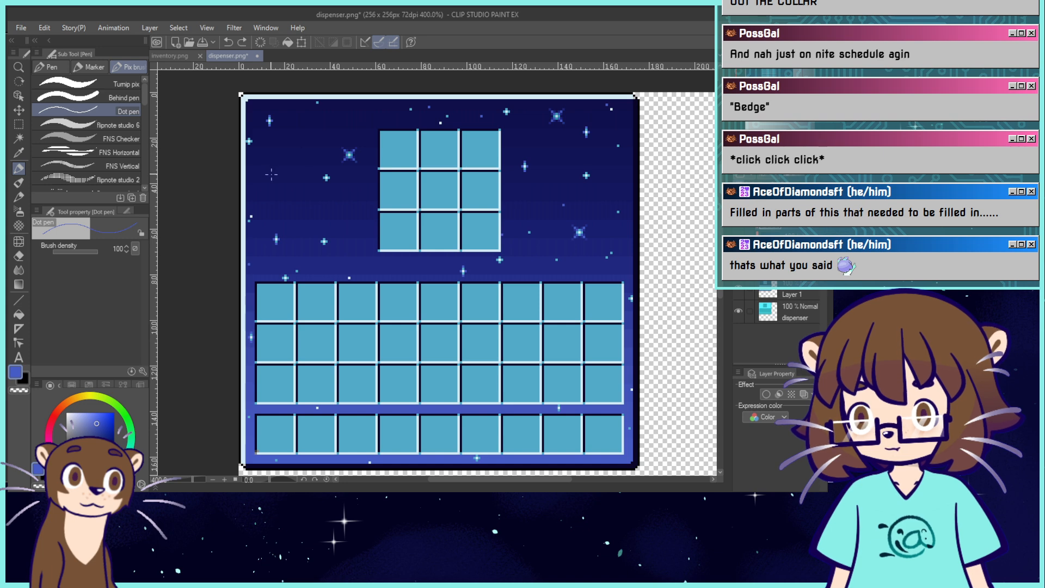
{"action": "left_click", "coordinate": [306, 144]}
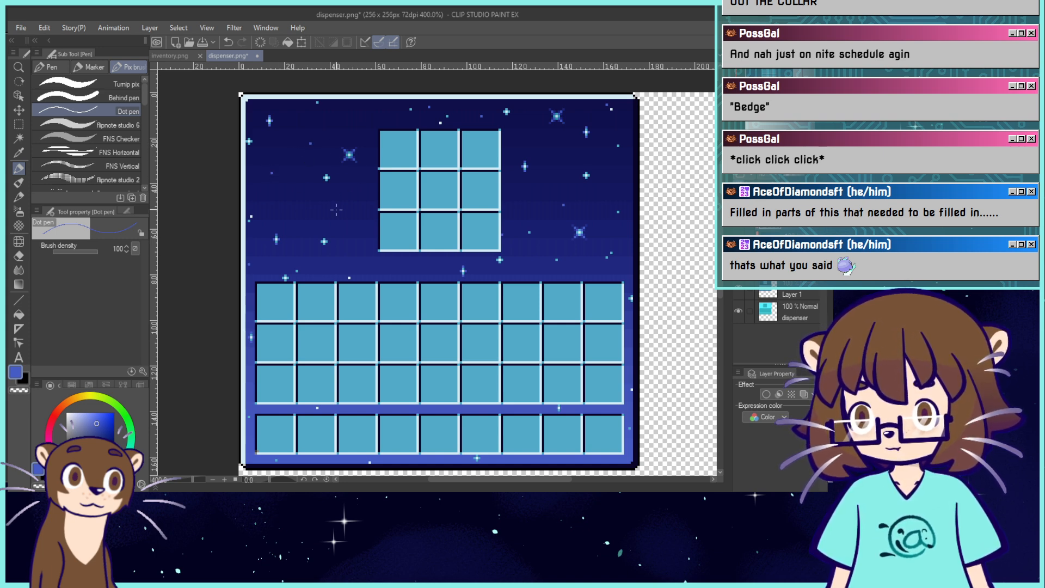
{"action": "key", "text": "ctrl+z"}
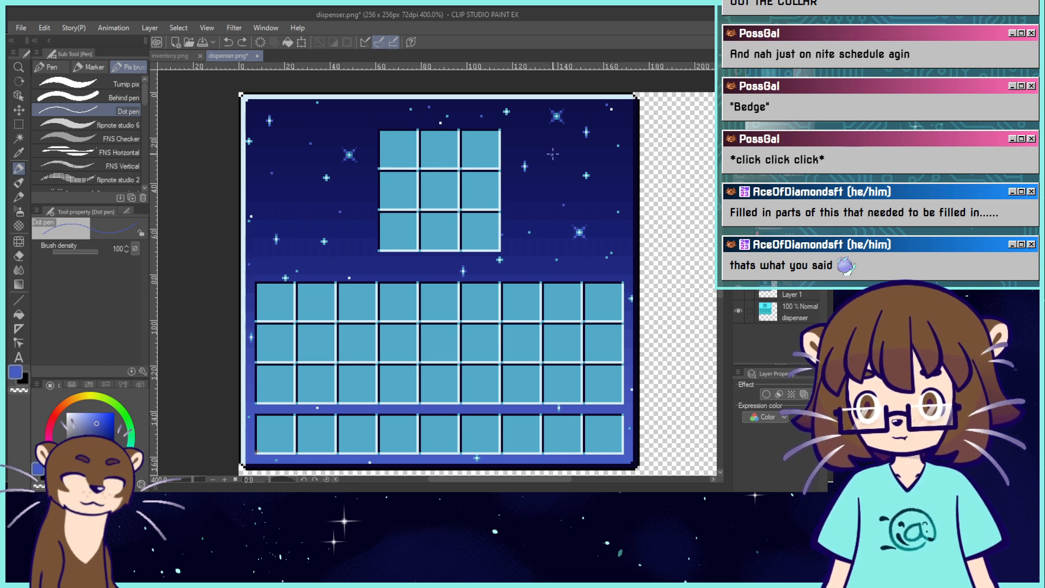
Sample the slots' light blue and dot a tiny star in the sky left of the 3×3 grid, undoing the misplaced one.
{"action": "left_click", "coordinate": [554, 297], "text": "alt"}
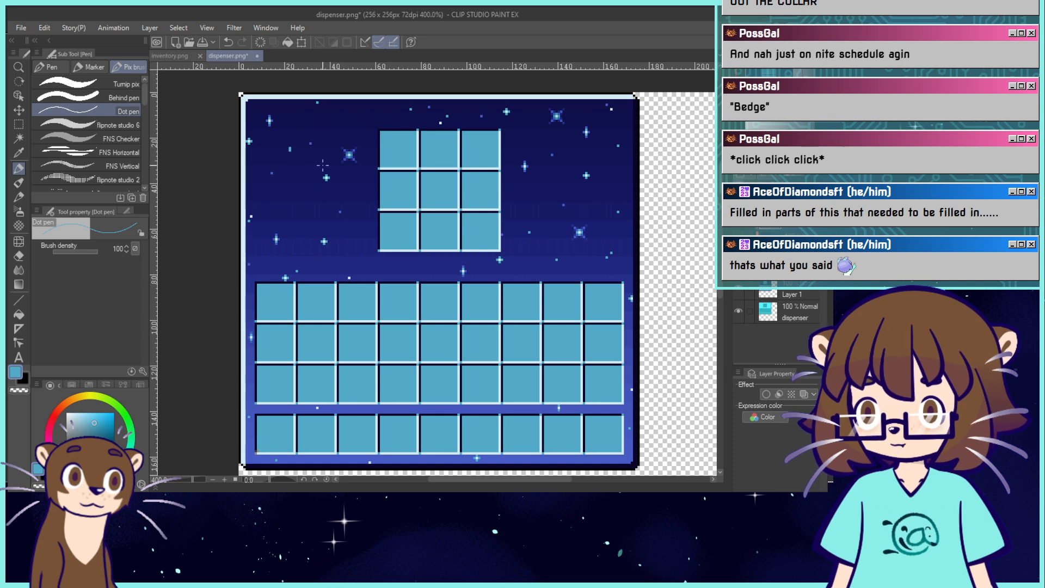
{"action": "key", "text": "ctrl+z"}
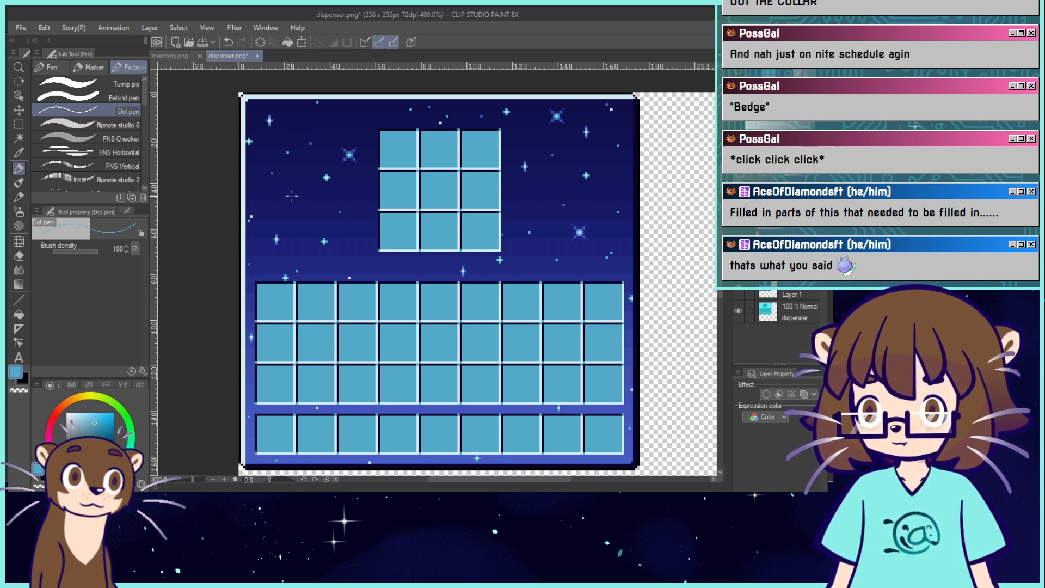
{"action": "left_click", "coordinate": [277, 168]}
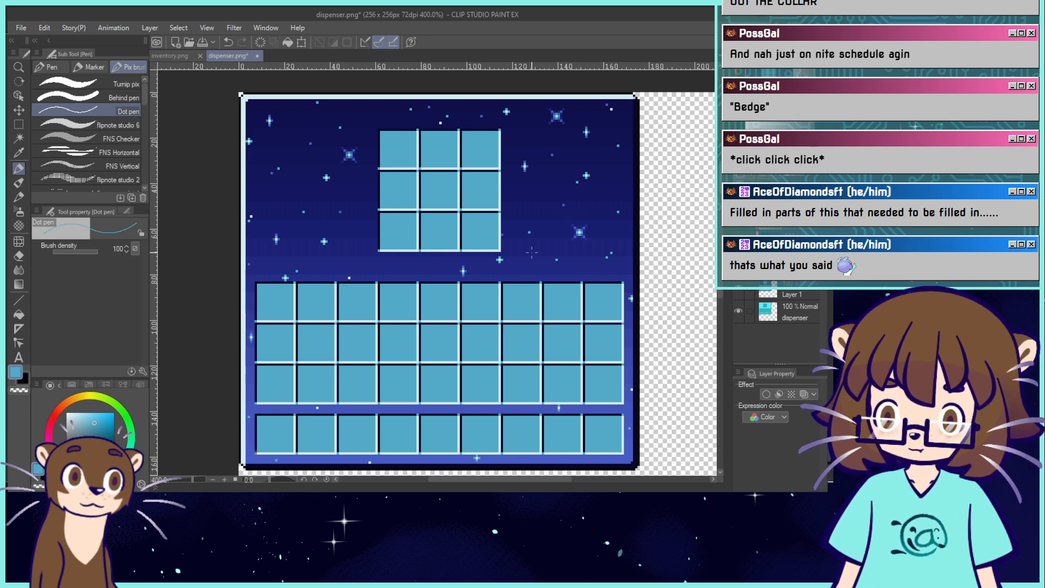
Sample the grid's pale outline colour and dot tiny bright stars in the sky on either side of the 3×3 grid.
{"action": "left_click", "coordinate": [460, 253], "text": "alt"}
{"action": "left_click", "coordinate": [457, 250], "text": "alt"}
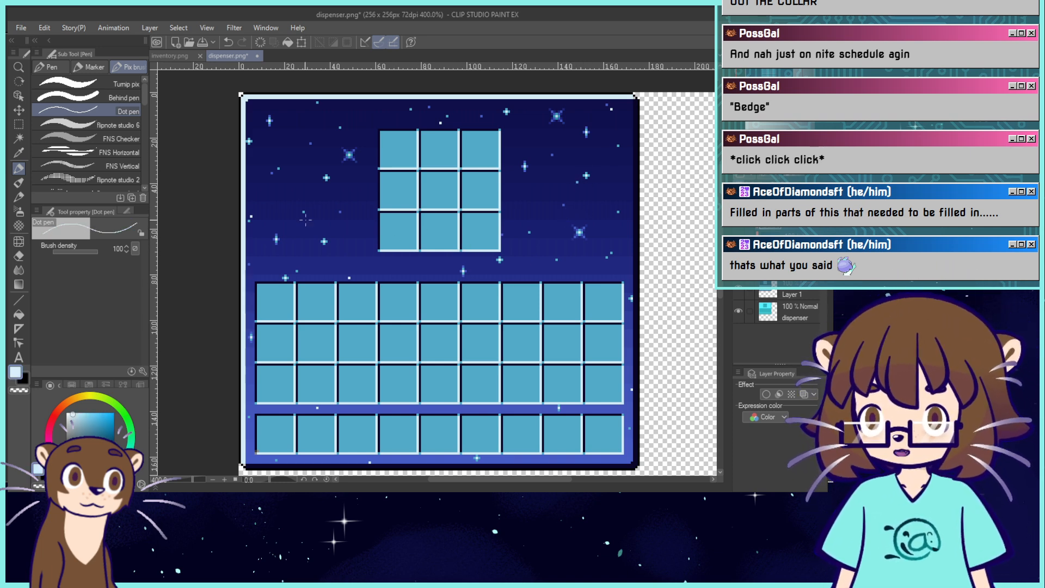
{"action": "key", "text": "ctrl+z"}
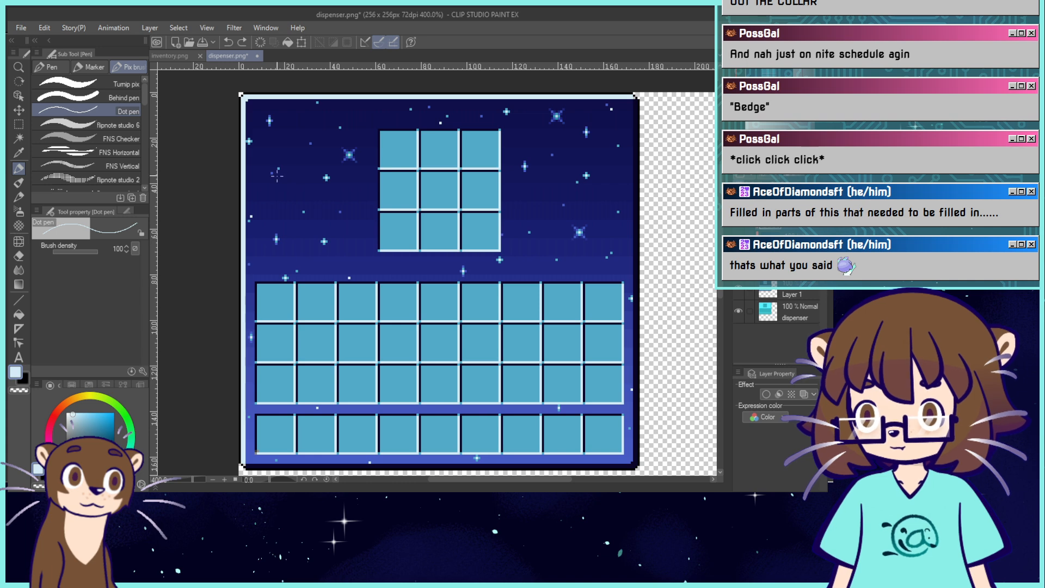
{"action": "left_click", "coordinate": [278, 175]}
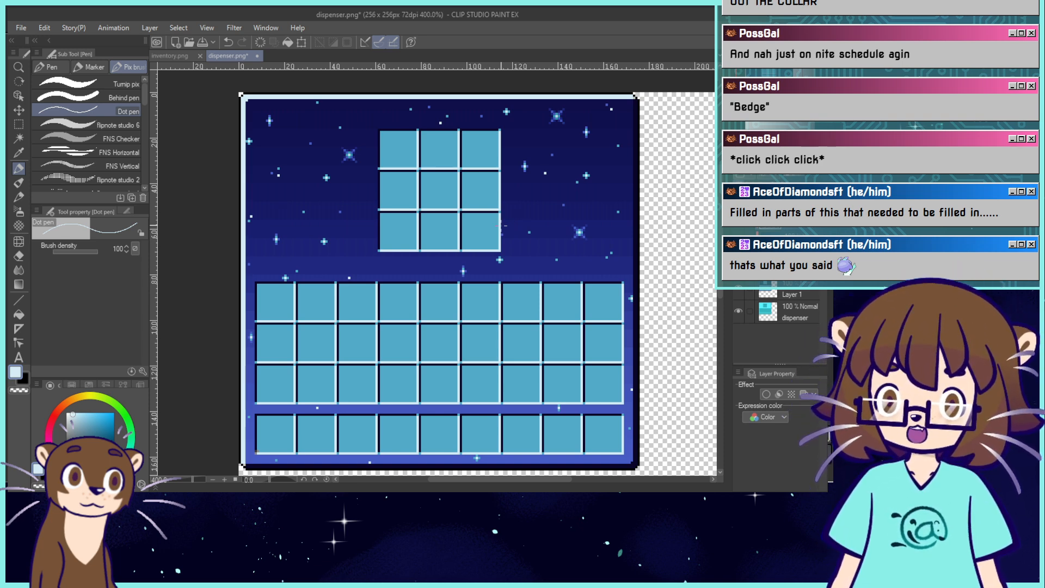
In inventory.png, select the star at the crafting arrow's tail and shift it slightly left, toward the 2×2 grid.
{"action": "key", "text": "ctrl+alt+0"}
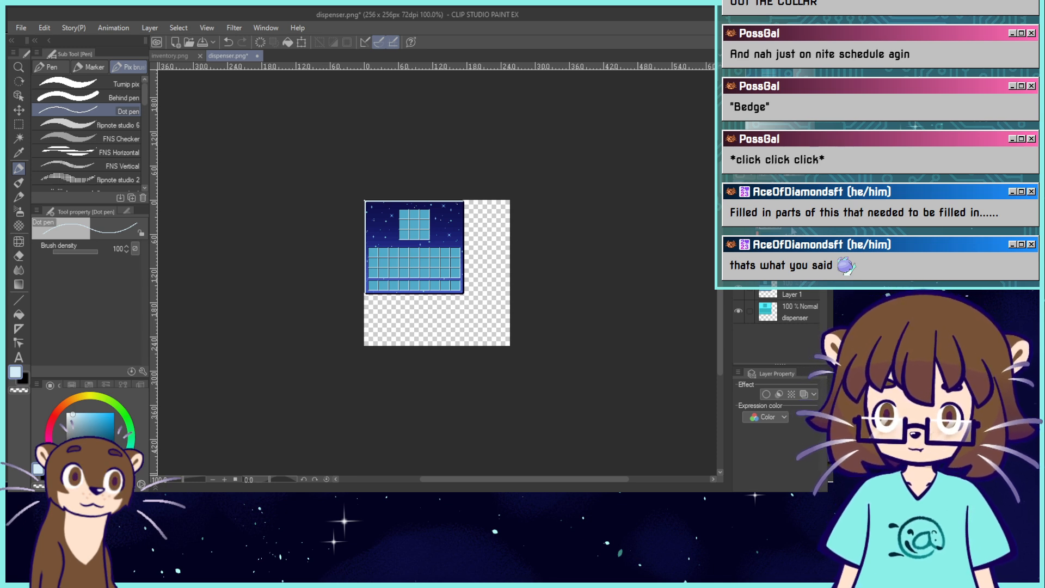
{"action": "left_click", "coordinate": [174, 56]}
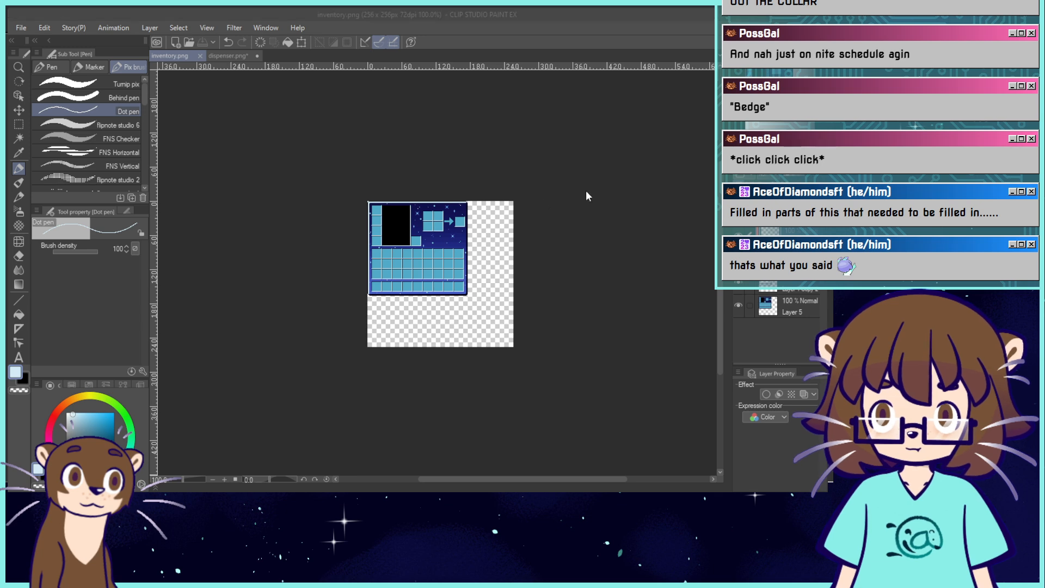
{"action": "key", "text": "ctrl+x"}
{"action": "key", "text": "ctrl+v"}
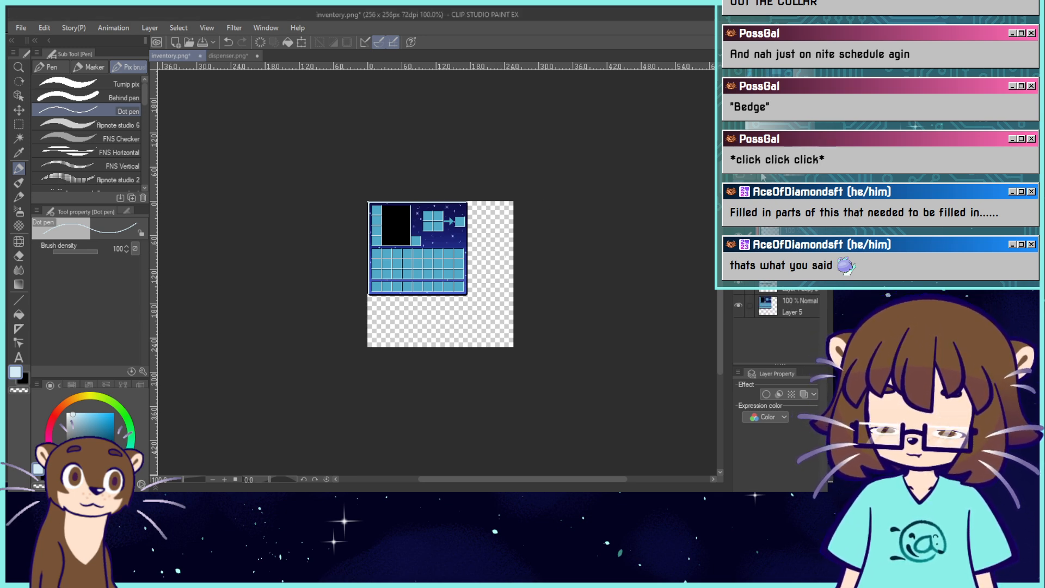
{"action": "scroll", "coordinate": [435, 249], "scroll_direction": "up", "scroll_amount": 3}
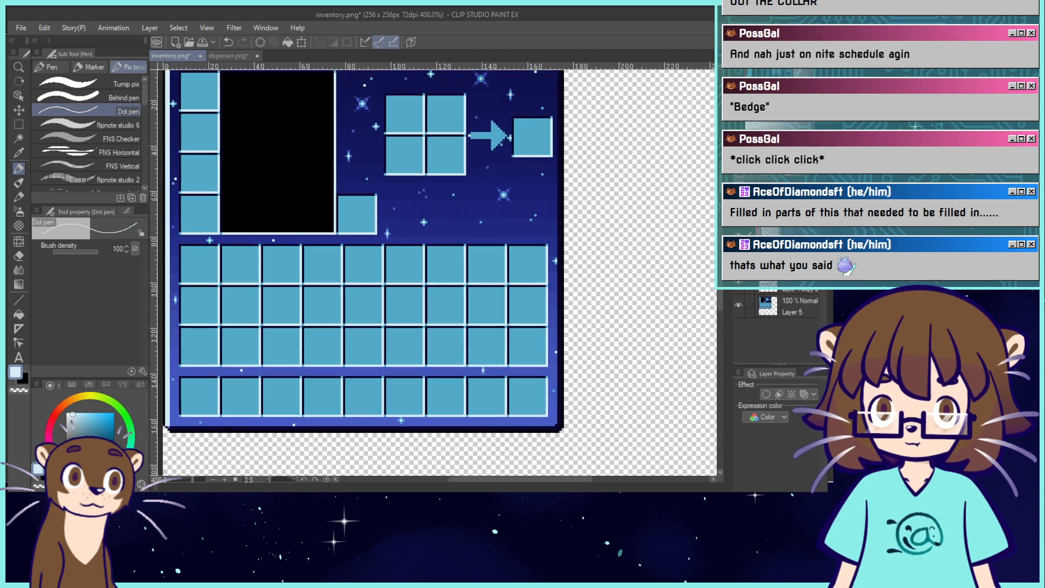
{"action": "left_click_drag", "start_coordinate": [434, 249], "coordinate": [430, 253]}
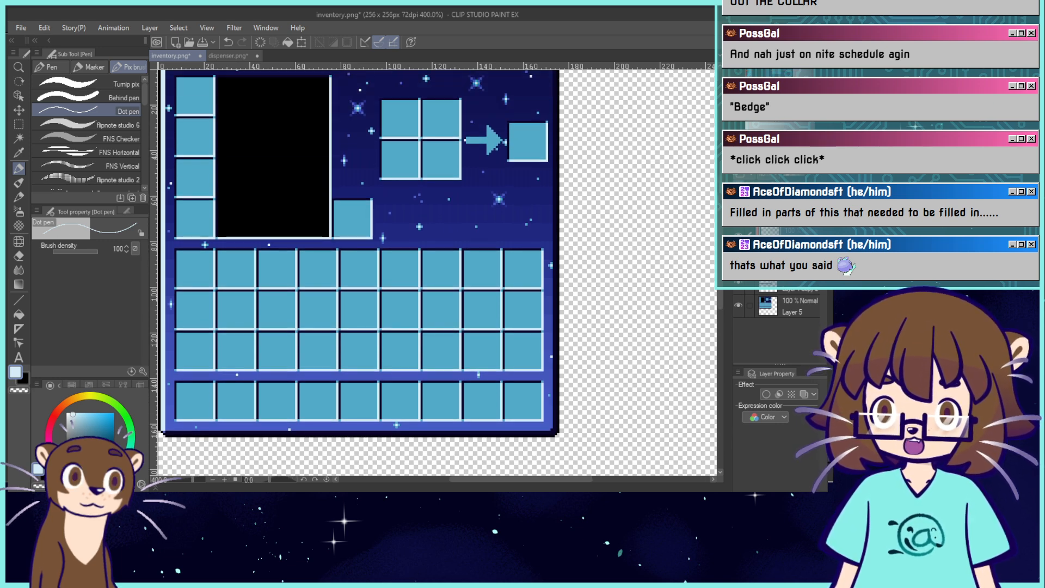
{"action": "left_click_drag", "start_coordinate": [430, 253], "coordinate": [408, 331]}
{"action": "left_click", "coordinate": [19, 125]}
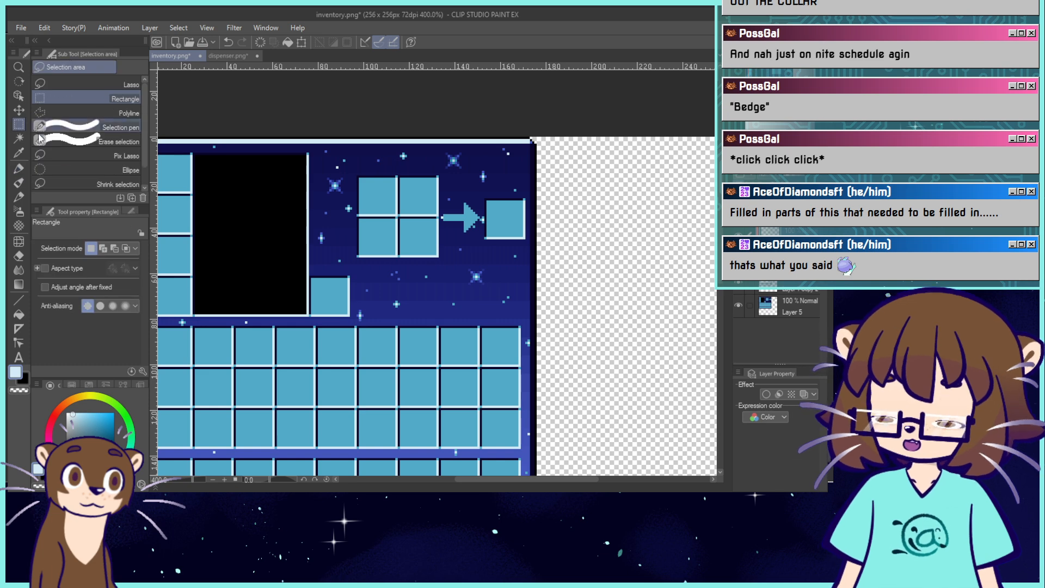
{"action": "left_click_drag", "start_coordinate": [430, 203], "coordinate": [451, 235]}
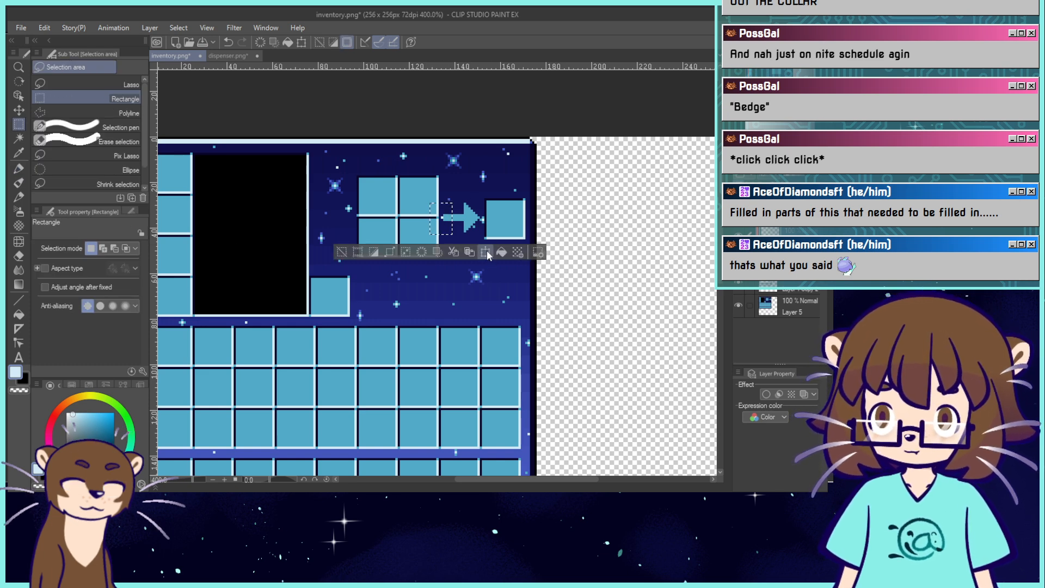
{"action": "left_click", "coordinate": [486, 252]}
{"action": "key", "text": "Left"}
{"action": "key", "text": "Left"}
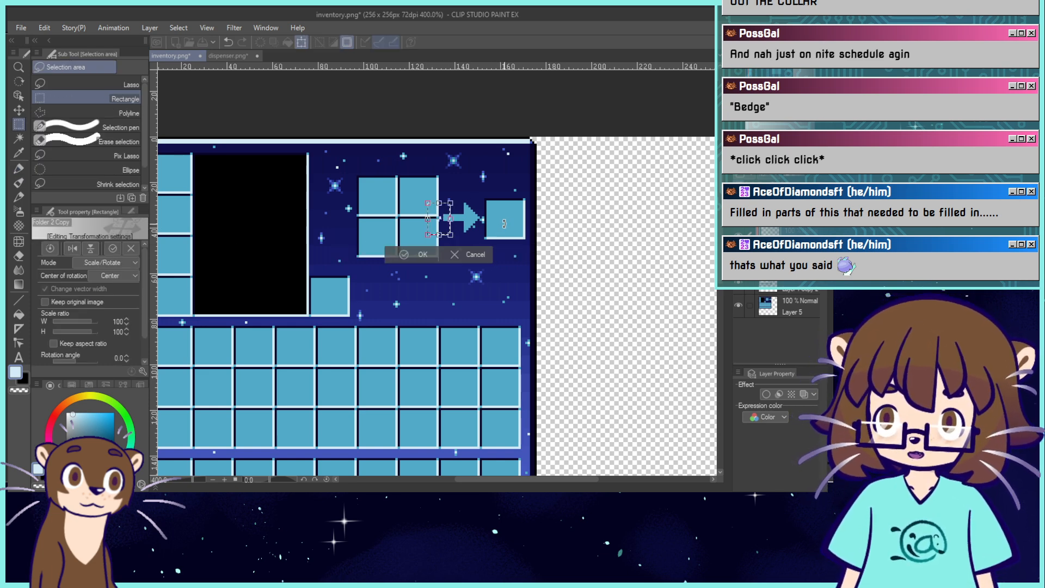
{"action": "left_click", "coordinate": [418, 254]}
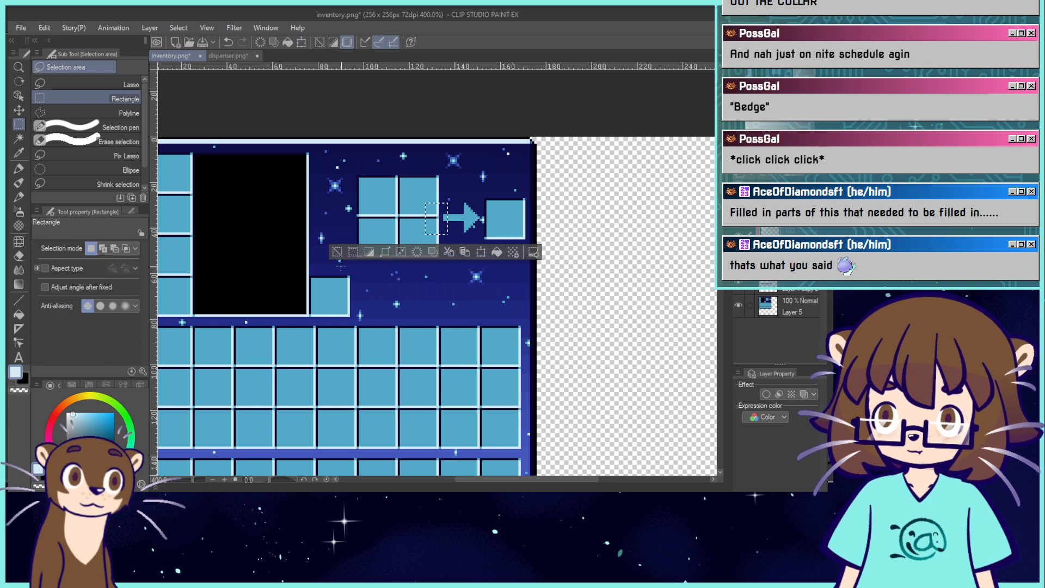
Reposition the small patch of the star layer just below the crafting arrow's head.
{"action": "left_click", "coordinate": [352, 274]}
{"action": "left_click_drag", "start_coordinate": [501, 252], "coordinate": [467, 210]}
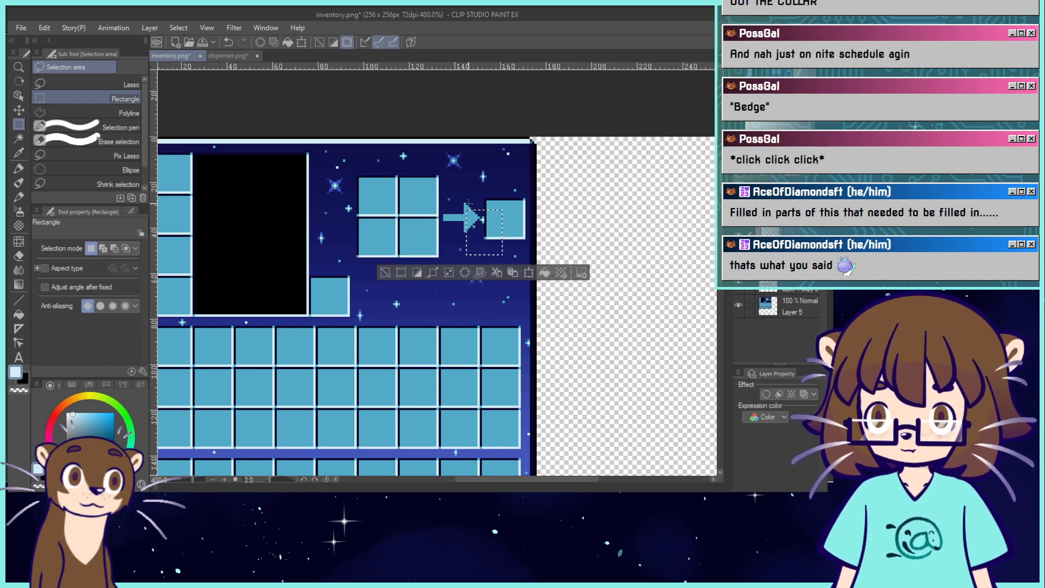
{"action": "left_click", "coordinate": [530, 272]}
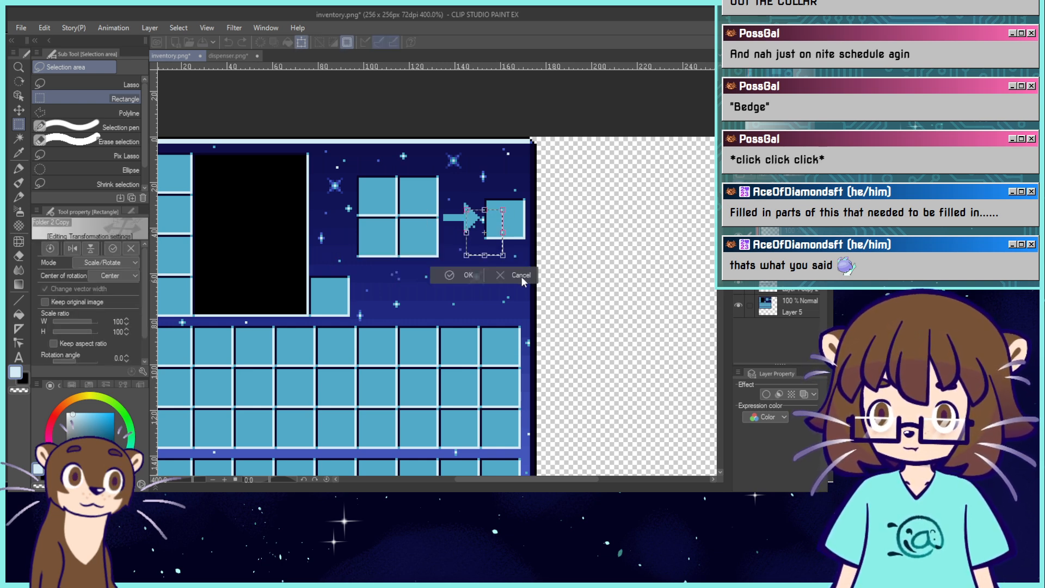
{"action": "left_click", "coordinate": [473, 277]}
{"action": "left_click", "coordinate": [384, 275]}
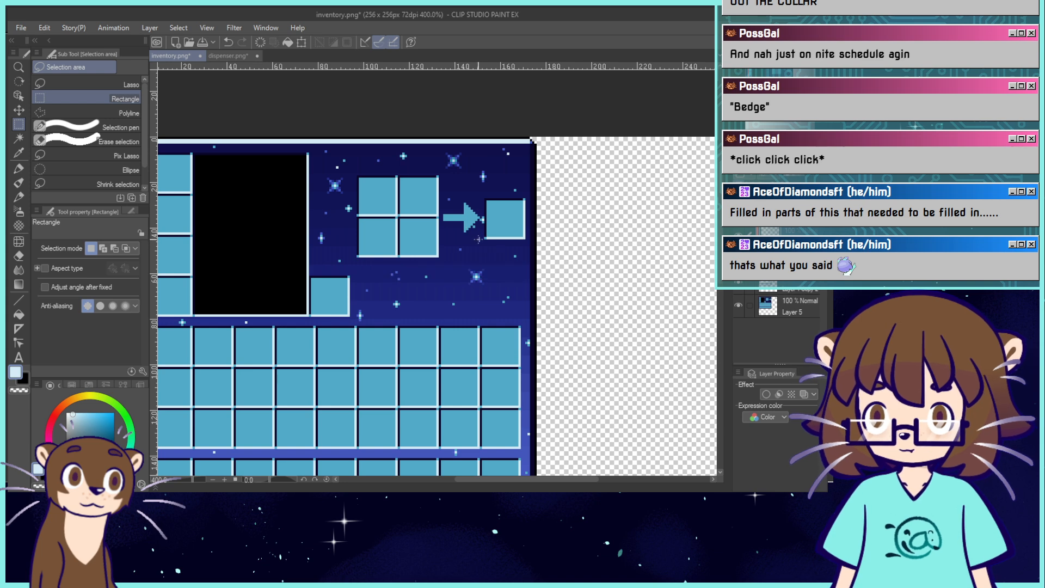
{"action": "left_click_drag", "start_coordinate": [479, 239], "coordinate": [468, 223]}
{"action": "left_click", "coordinate": [515, 256]}
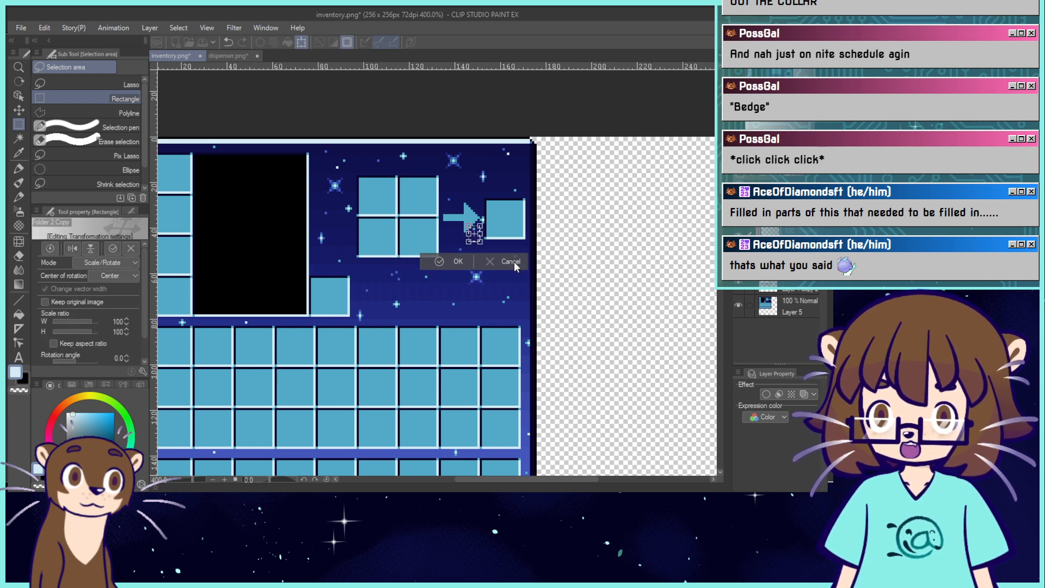
{"action": "left_click", "coordinate": [447, 263]}
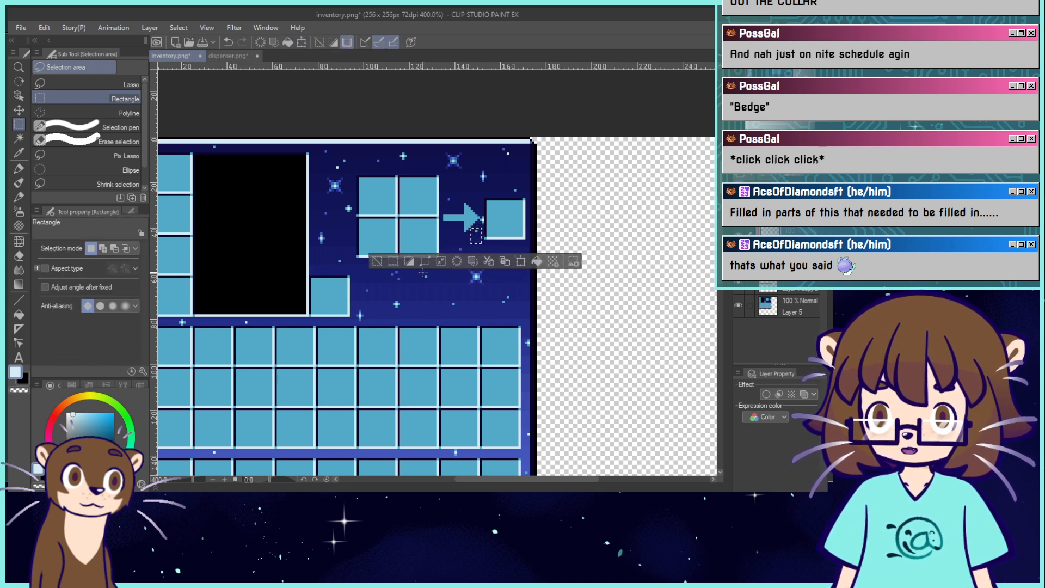
Move the small star between the arrowhead and the result slot right so it sits behind the slot, and clear the selection.
{"action": "left_click", "coordinate": [475, 205]}
{"action": "left_click_drag", "start_coordinate": [475, 205], "coordinate": [493, 227]}
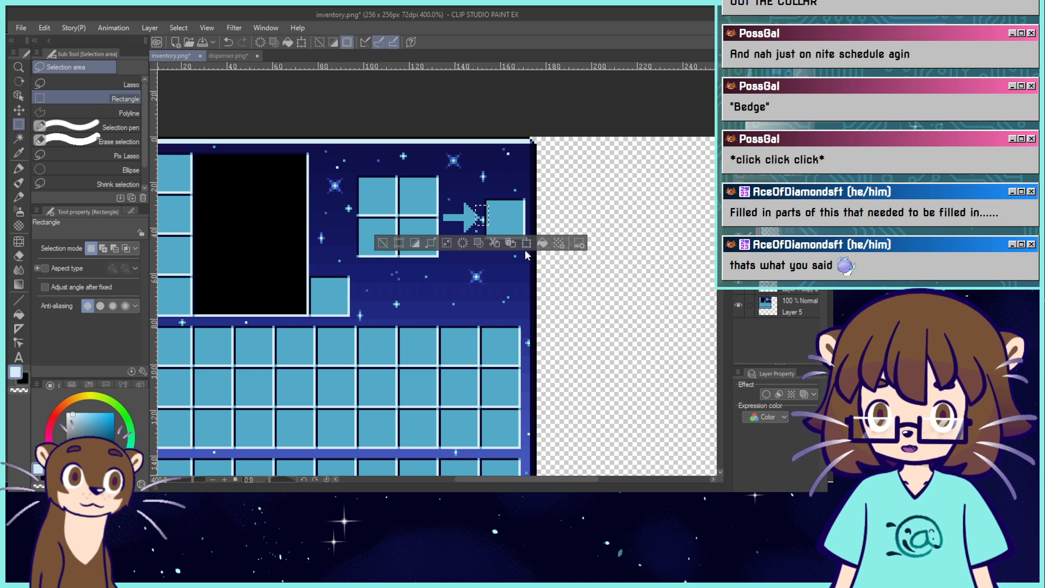
{"action": "left_click", "coordinate": [521, 244]}
{"action": "left_click", "coordinate": [446, 247]}
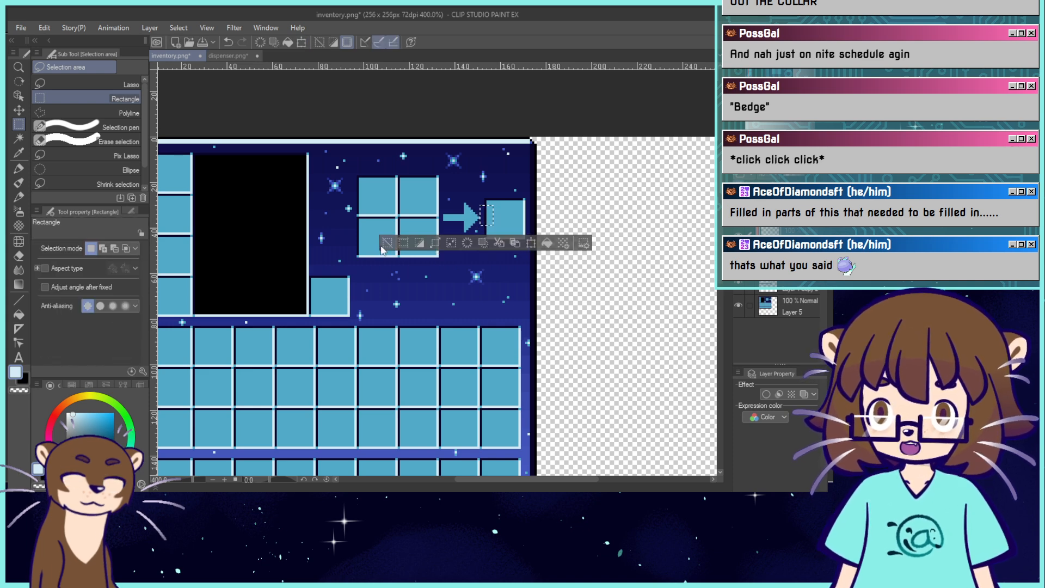
{"action": "left_click", "coordinate": [518, 267]}
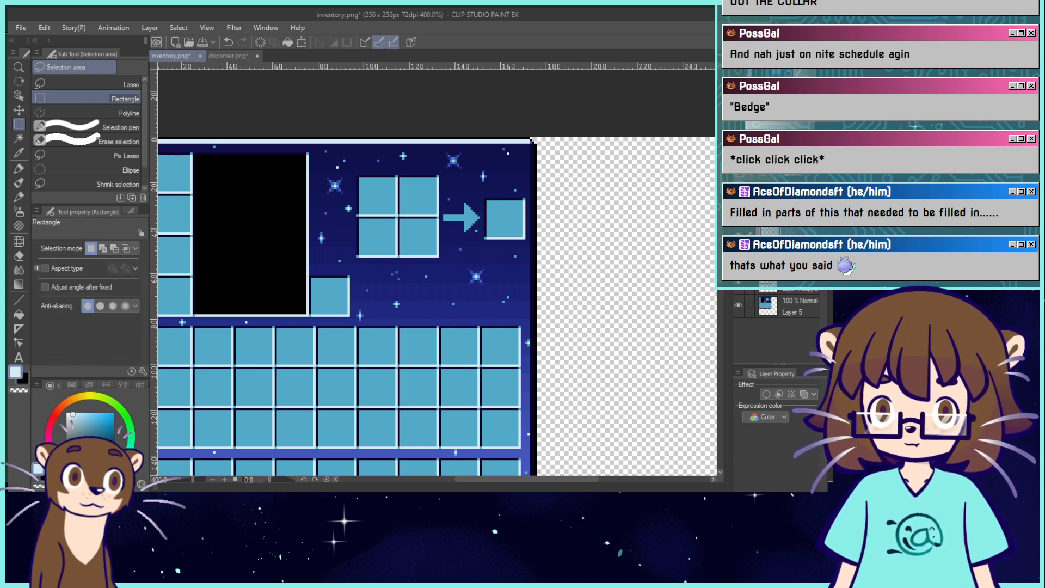
Compare the starry backgrounds of inventory.png and dispenser.png at 100%, briefly hiding the dispenser's stars, and examine the dispenser panel up close.
{"action": "left_click_drag", "start_coordinate": [424, 283], "coordinate": [562, 269]}
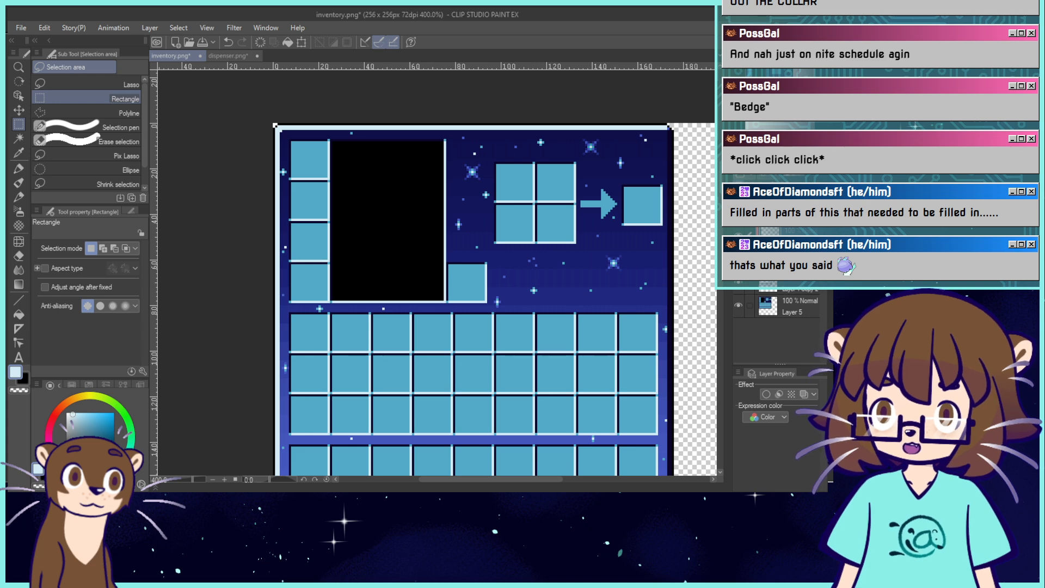
{"action": "scroll", "coordinate": [395, 225], "scroll_direction": "down", "scroll_amount": 5}
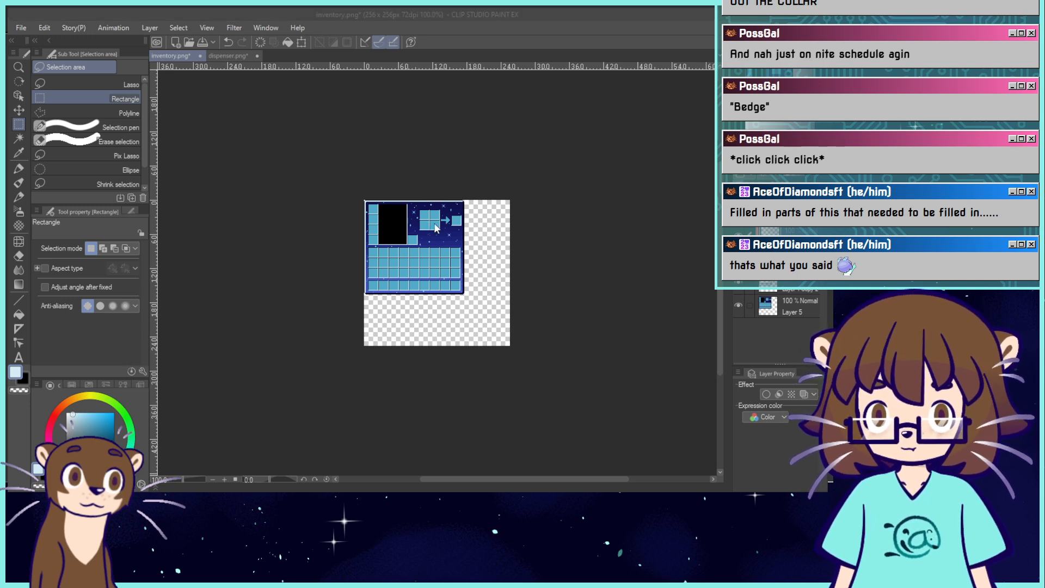
{"action": "left_click", "coordinate": [237, 56]}
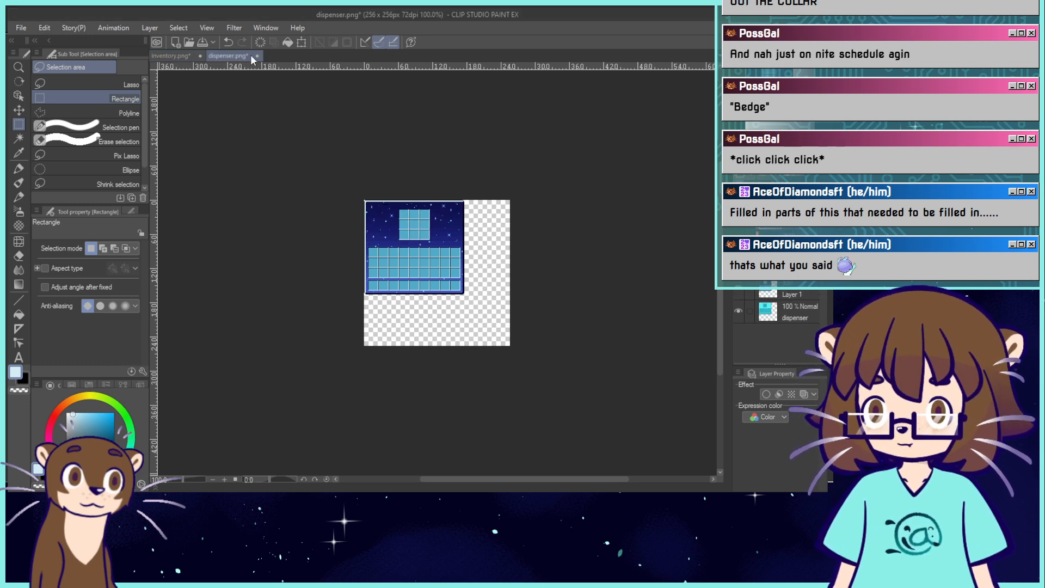
{"action": "left_click", "coordinate": [475, 198]}
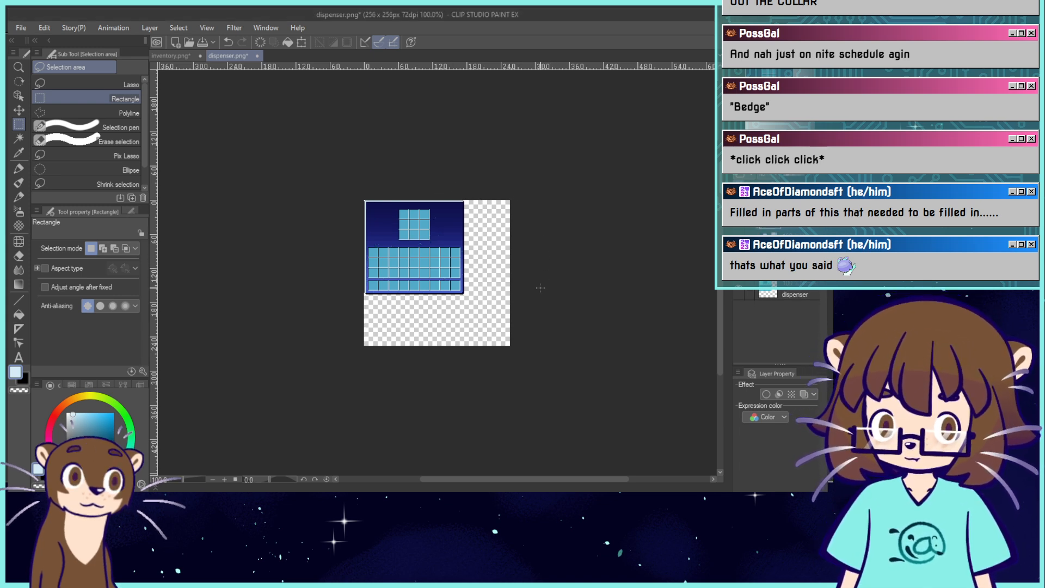
{"action": "left_click", "coordinate": [171, 56]}
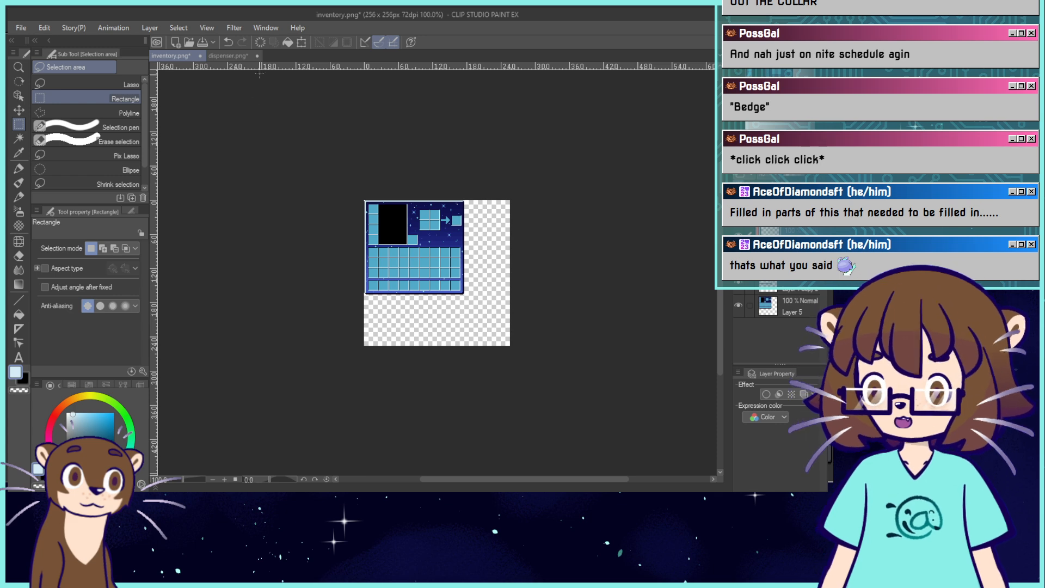
{"action": "left_click", "coordinate": [234, 56]}
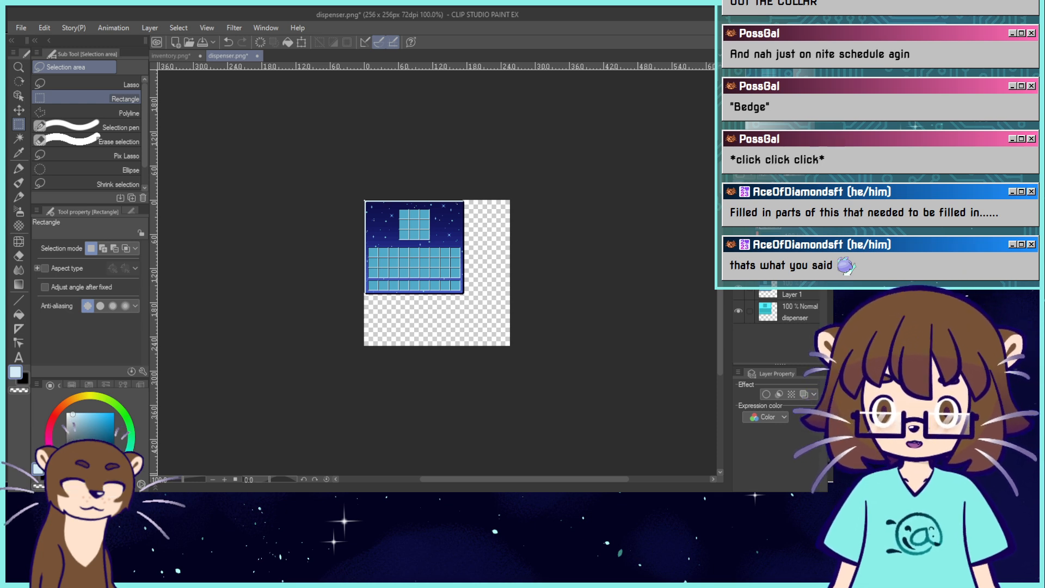
{"action": "key", "text": "ctrl+plus"}
{"action": "key", "text": "ctrl+plus"}
{"action": "key", "text": "ctrl+plus"}
{"action": "key", "text": "ctrl+plus"}
{"action": "left_click_drag", "start_coordinate": [376, 217], "coordinate": [468, 239]}
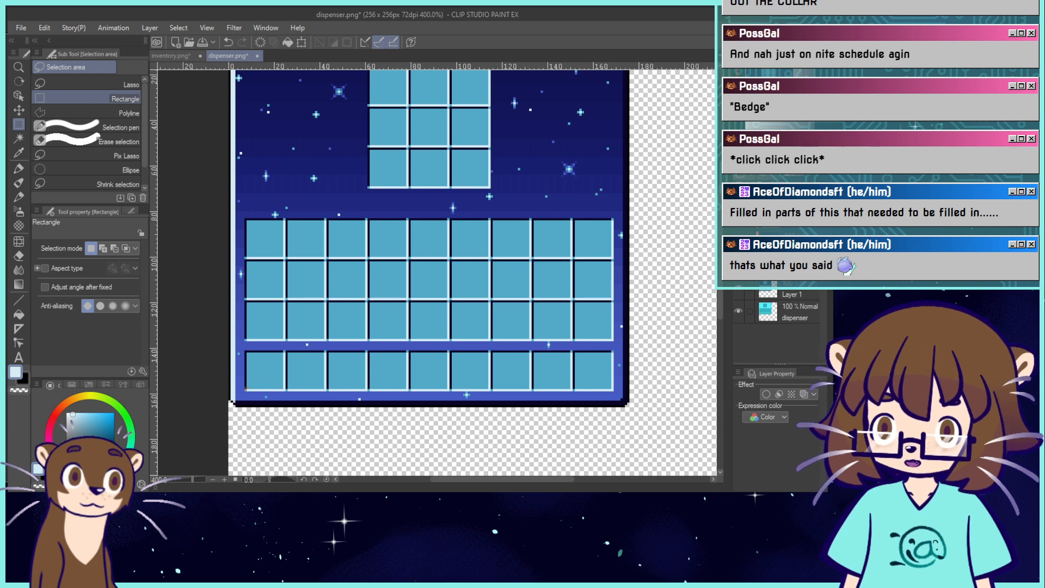
Switch to inventory.png and sample the blue at the panel's lower-left corner, followed by the dark navy at its upper-right corner.
{"action": "left_click", "coordinate": [179, 56]}
{"action": "key", "text": "ctrl+plus"}
{"action": "key", "text": "ctrl+plus"}
{"action": "key", "text": "ctrl+plus"}
{"action": "key", "text": "ctrl+plus"}
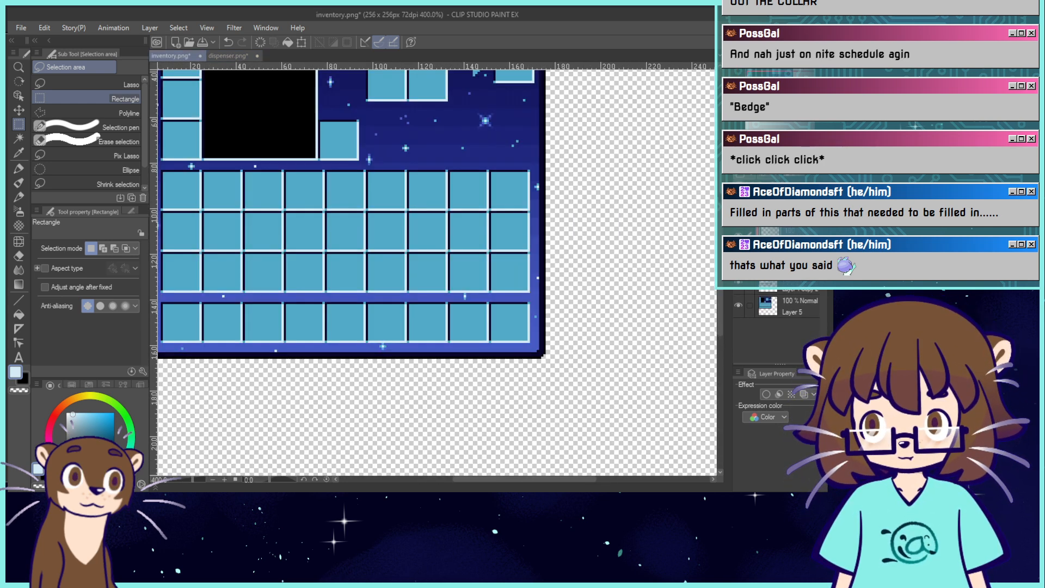
{"action": "left_click_drag", "start_coordinate": [169, 364], "coordinate": [319, 299]}
{"action": "right_click", "coordinate": [306, 285]}
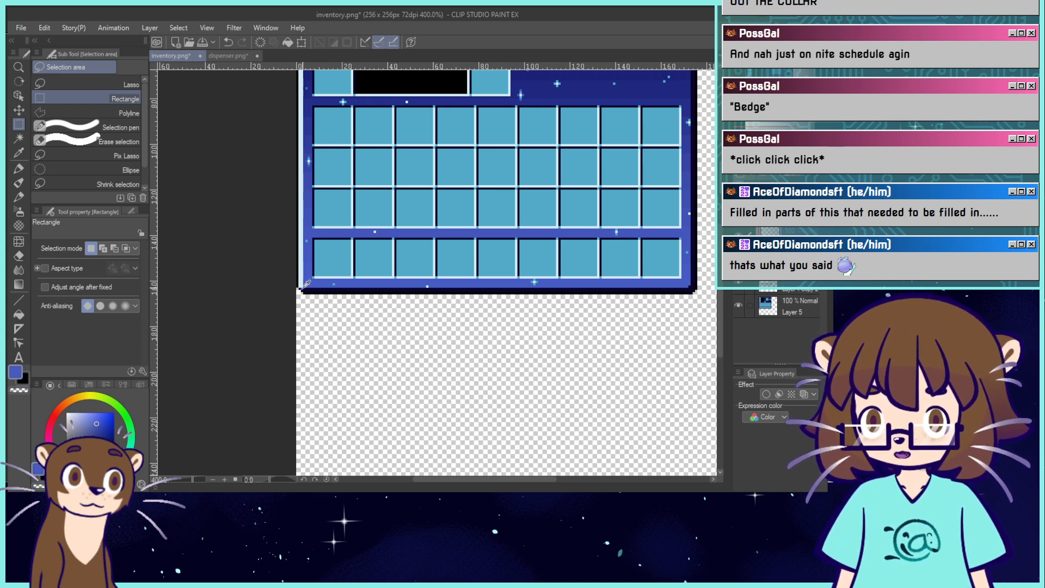
{"action": "left_click_drag", "start_coordinate": [307, 285], "coordinate": [245, 395]}
{"action": "left_click_drag", "start_coordinate": [435, 244], "coordinate": [484, 339]}
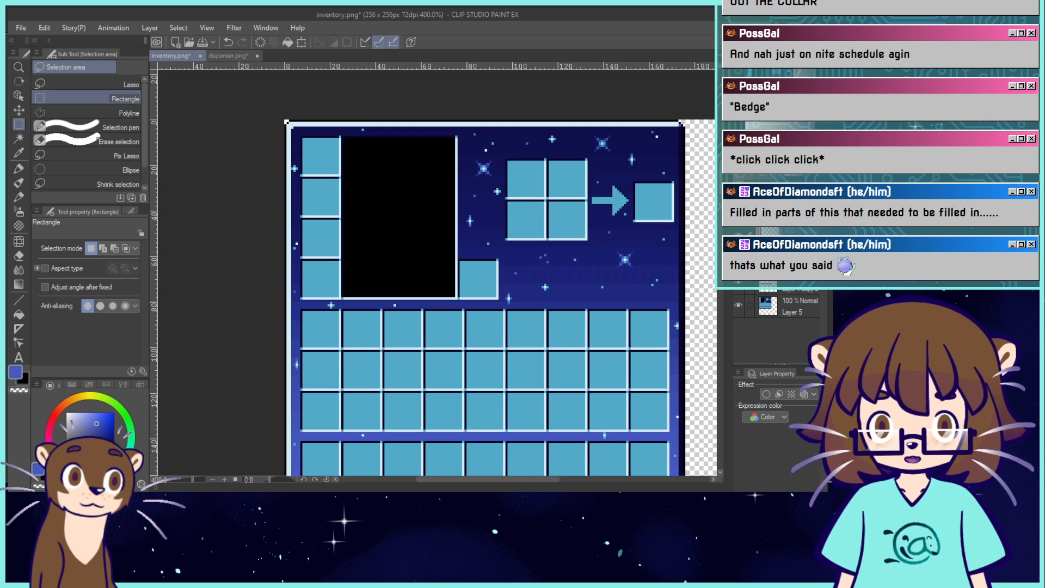
{"action": "right_click", "coordinate": [677, 130]}
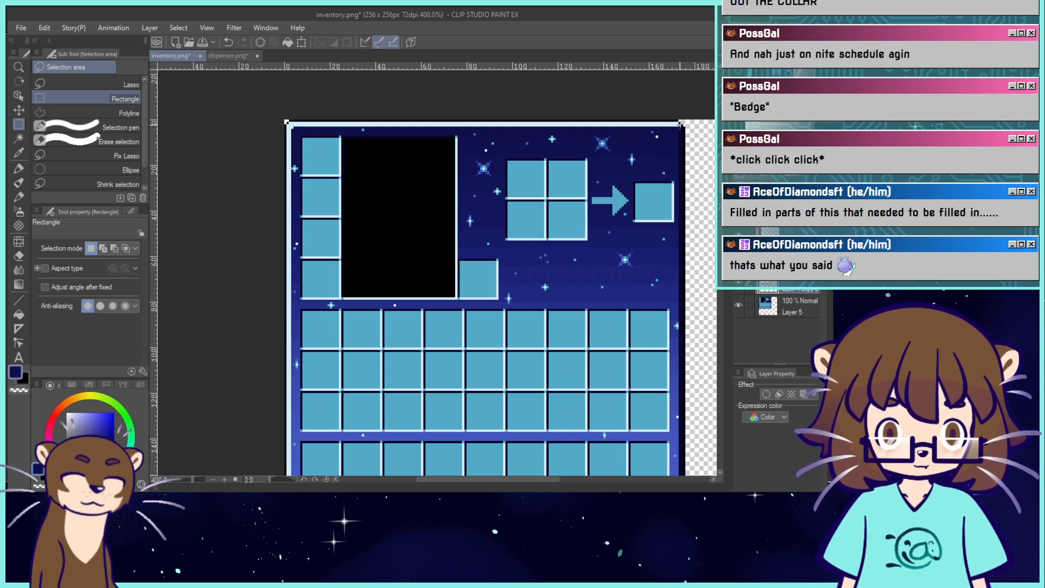
{"action": "left_click_drag", "start_coordinate": [591, 184], "coordinate": [629, 217]}
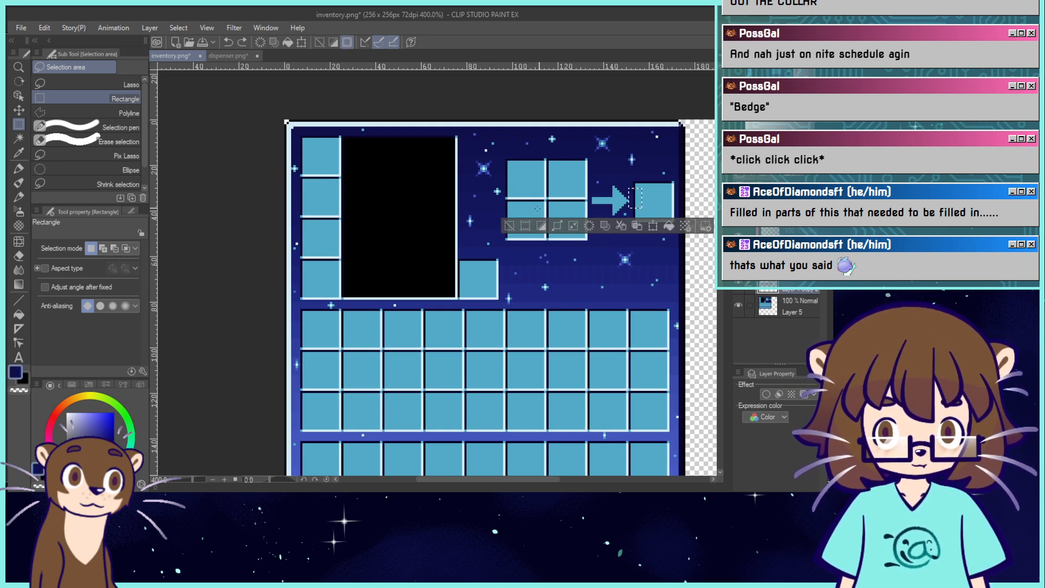
{"action": "key", "text": "ctrl+d"}
{"action": "key", "text": "p"}
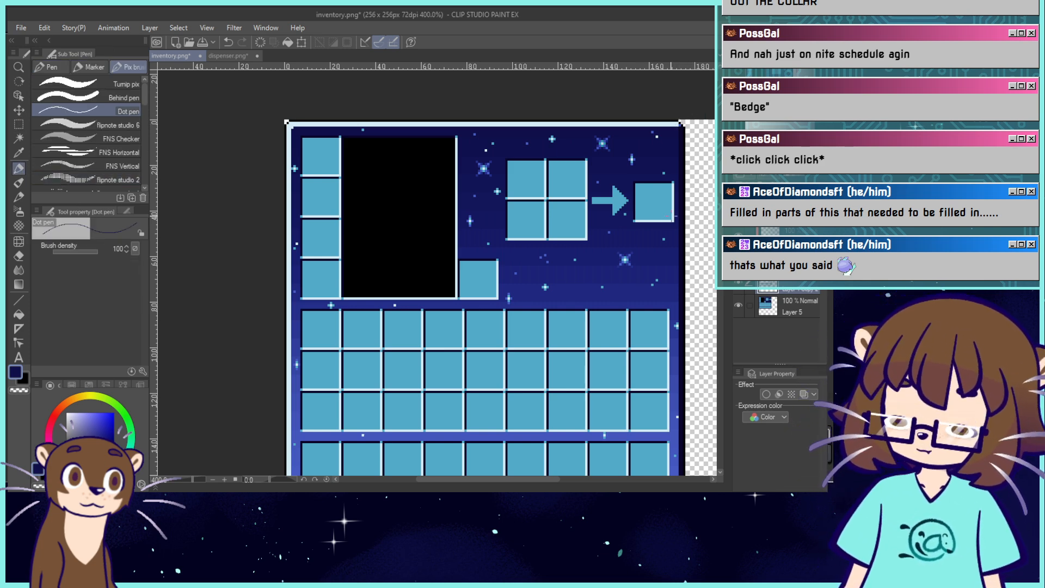
{"action": "mouse_move", "coordinate": [648, 184]}
{"action": "left_mouse_down"}
{"action": "mouse_move", "coordinate": [657, 208]}
{"action": "mouse_move", "coordinate": [674, 209]}
{"action": "left_mouse_up"}
{"action": "key", "text": "ctrl+z"}
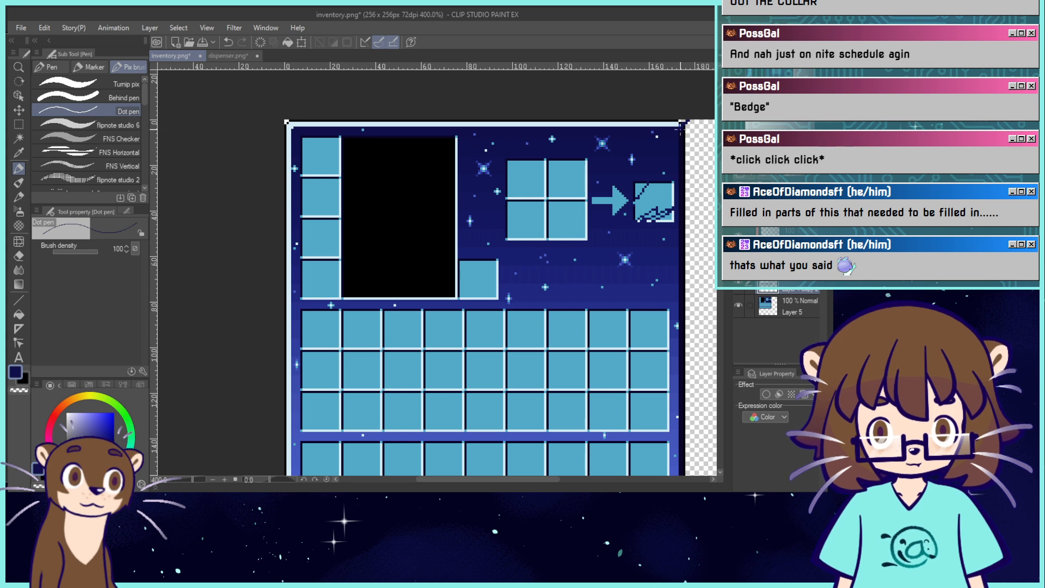
{"action": "key", "text": "ctrl+z"}
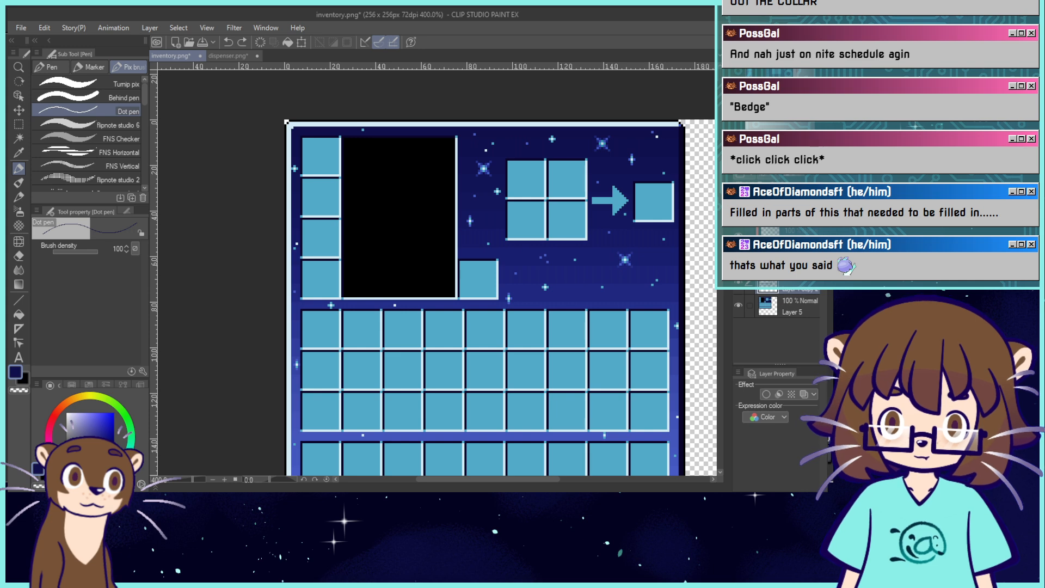
Erase at the inventory panel's upper-right corner with the Rough eraser.
{"action": "left_click", "coordinate": [19, 255]}
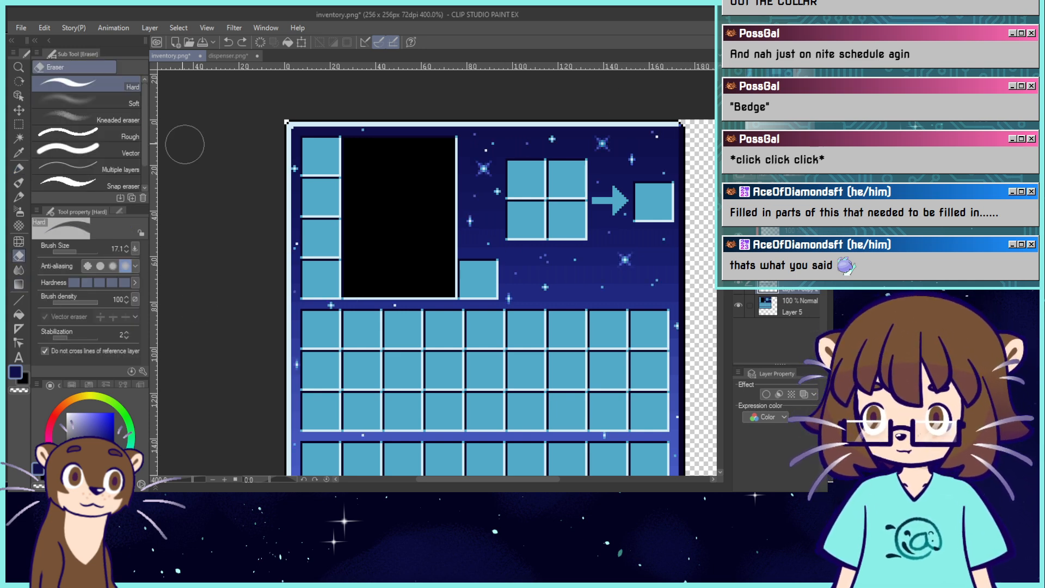
{"action": "left_click", "coordinate": [108, 135]}
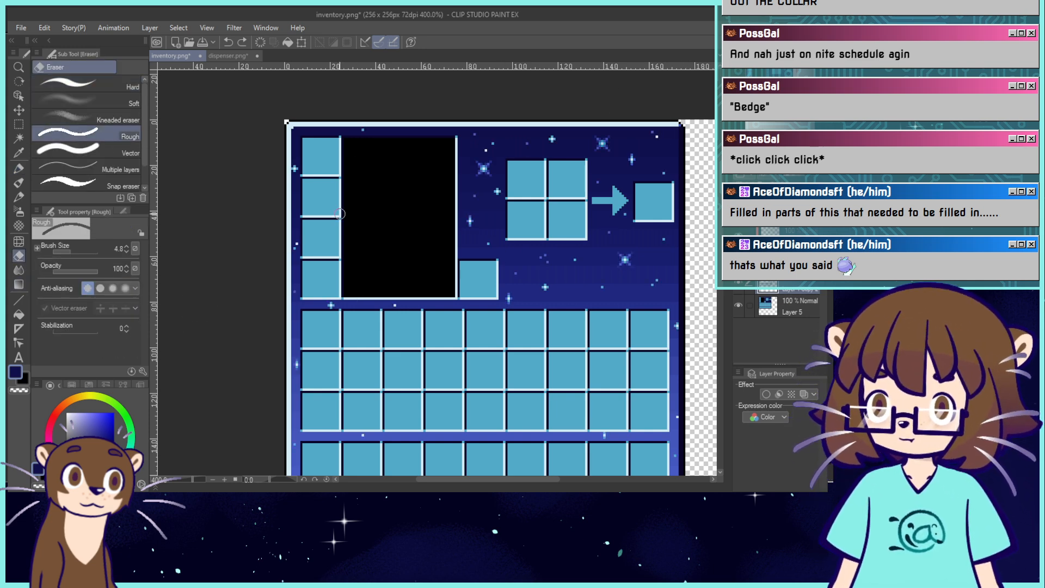
{"action": "left_click", "coordinate": [685, 122]}
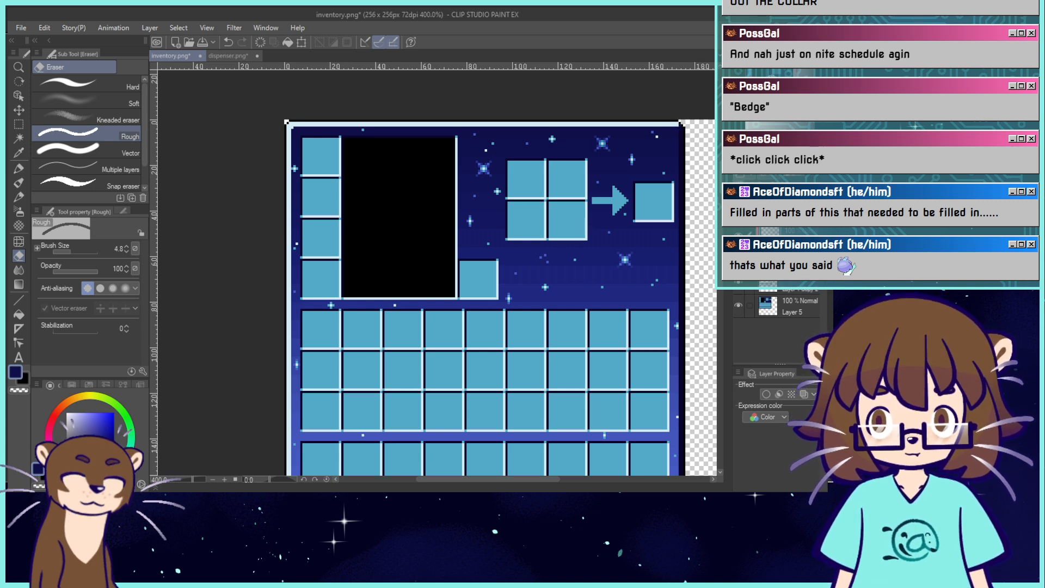
{"action": "left_click_drag", "start_coordinate": [525, 389], "coordinate": [591, 180]}
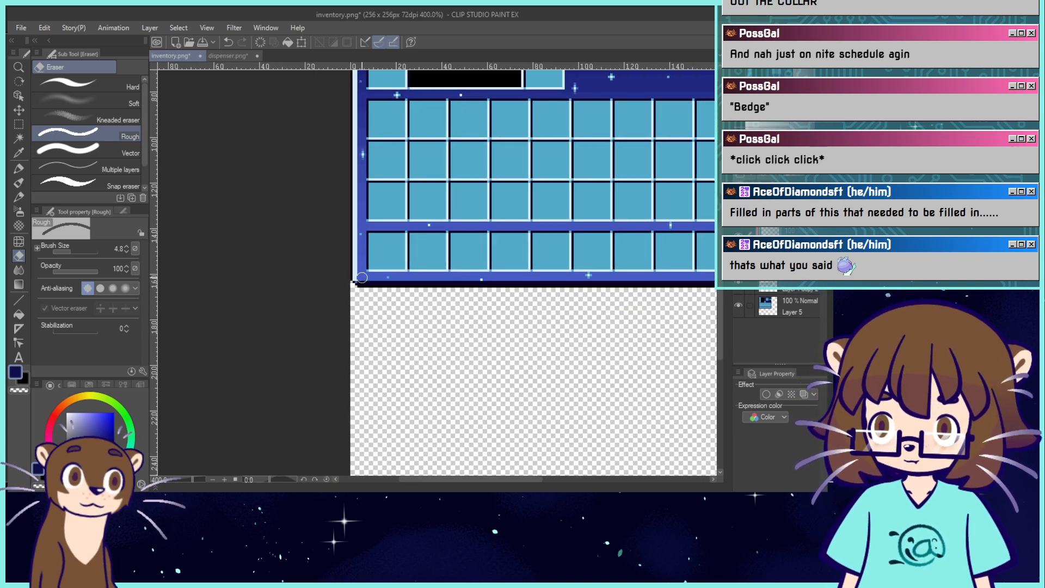
Hide the gradient and star layers of inventory.png to check the plain panel underneath, and show both again.
{"action": "left_click", "coordinate": [19, 168]}
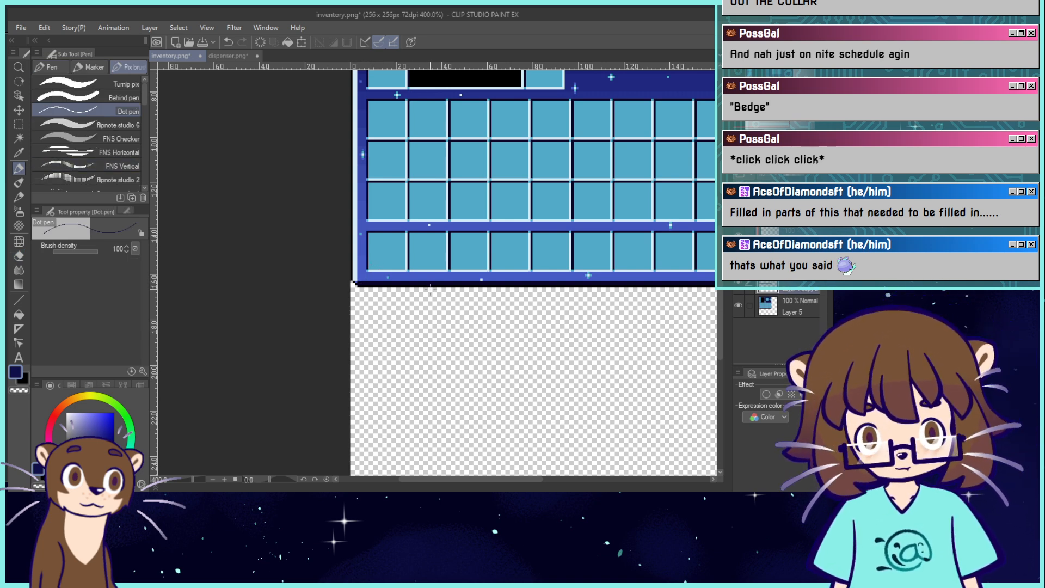
{"action": "left_click", "coordinate": [739, 260]}
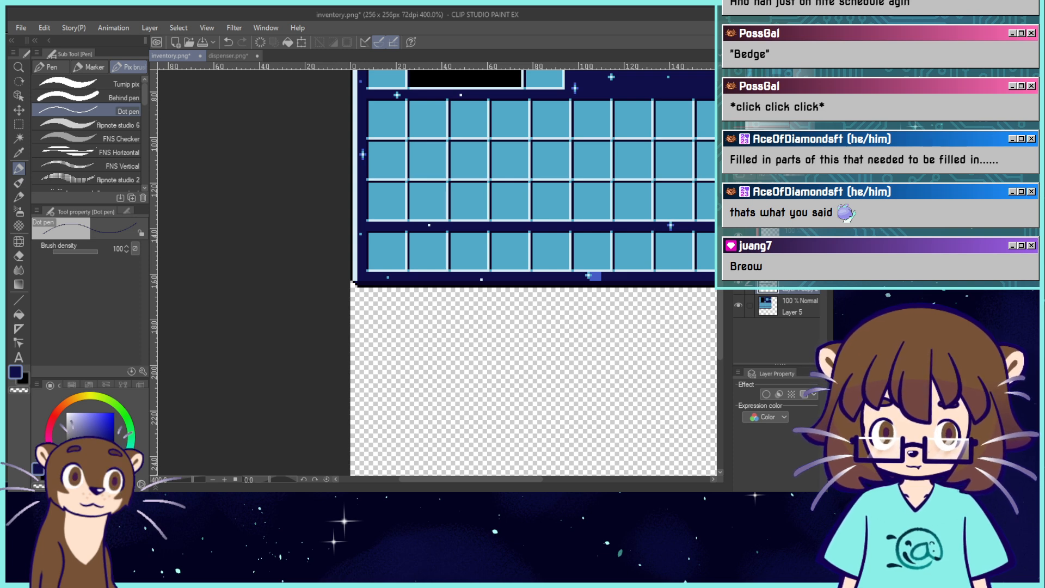
{"action": "left_click", "coordinate": [739, 236]}
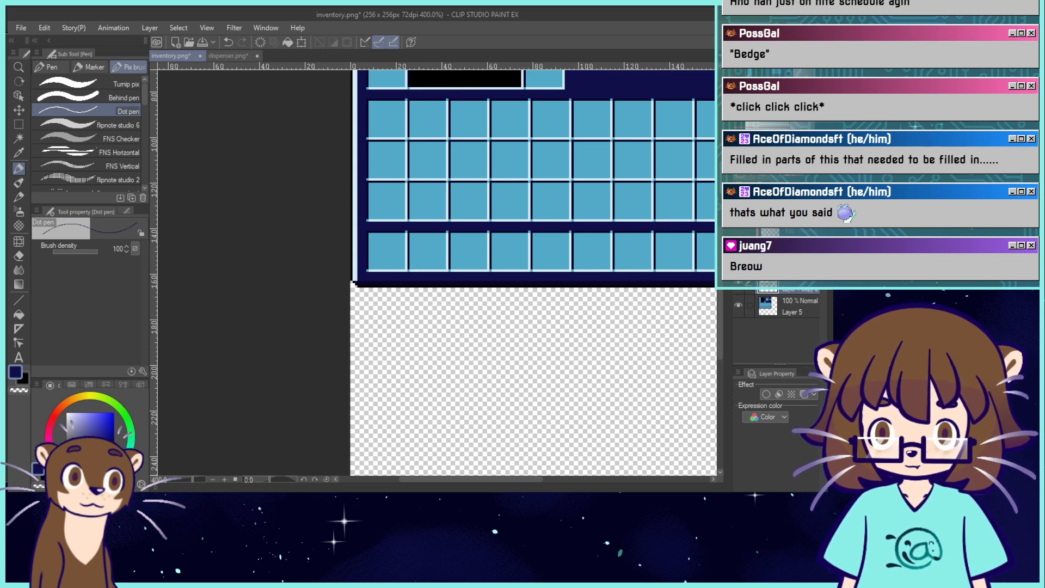
{"action": "left_click", "coordinate": [738, 235]}
{"action": "left_click", "coordinate": [738, 260]}
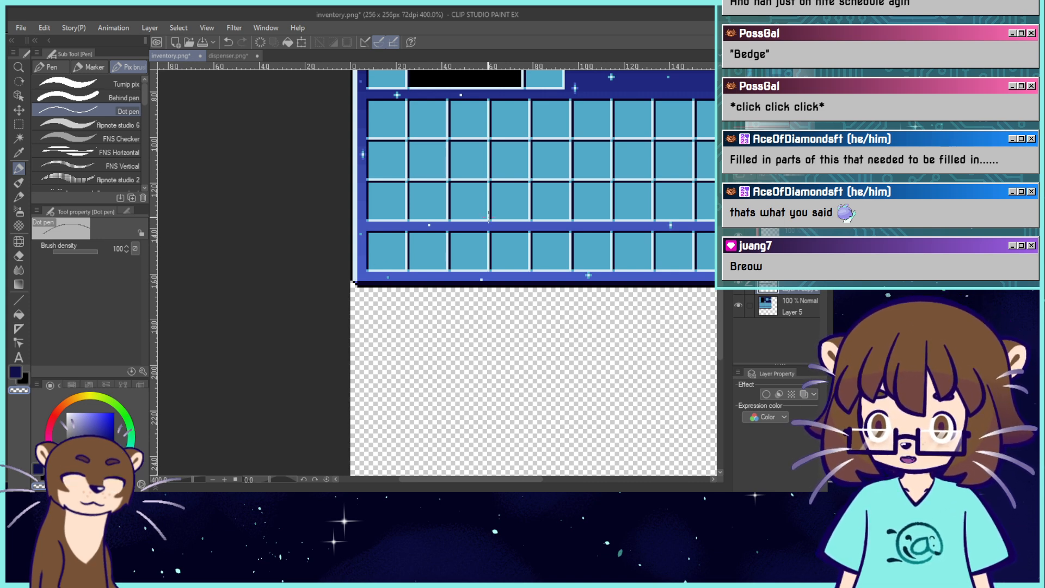
Make Layer 5 active with the Dot pen, sample the medium blue at the panel's right edge, and check the panel's corners.
{"action": "left_click_drag", "start_coordinate": [760, 102], "coordinate": [778, 72]}
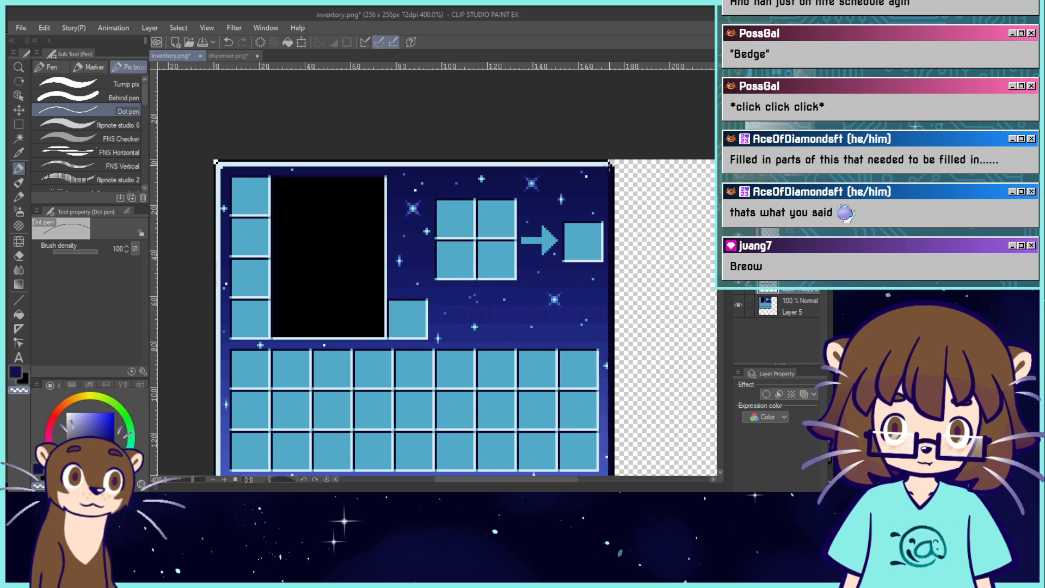
{"action": "left_click", "coordinate": [795, 308]}
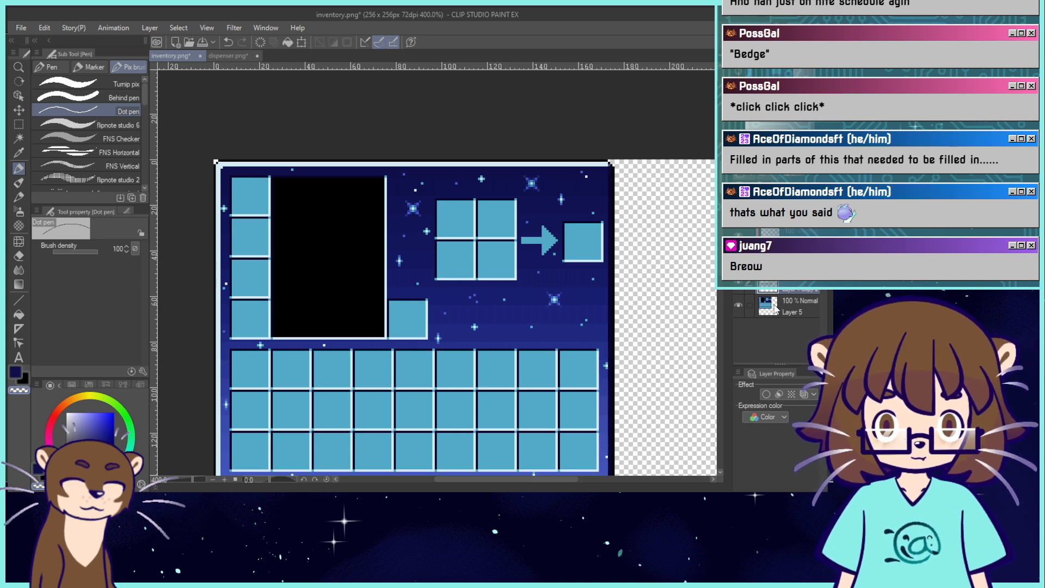
{"action": "key", "text": "c"}
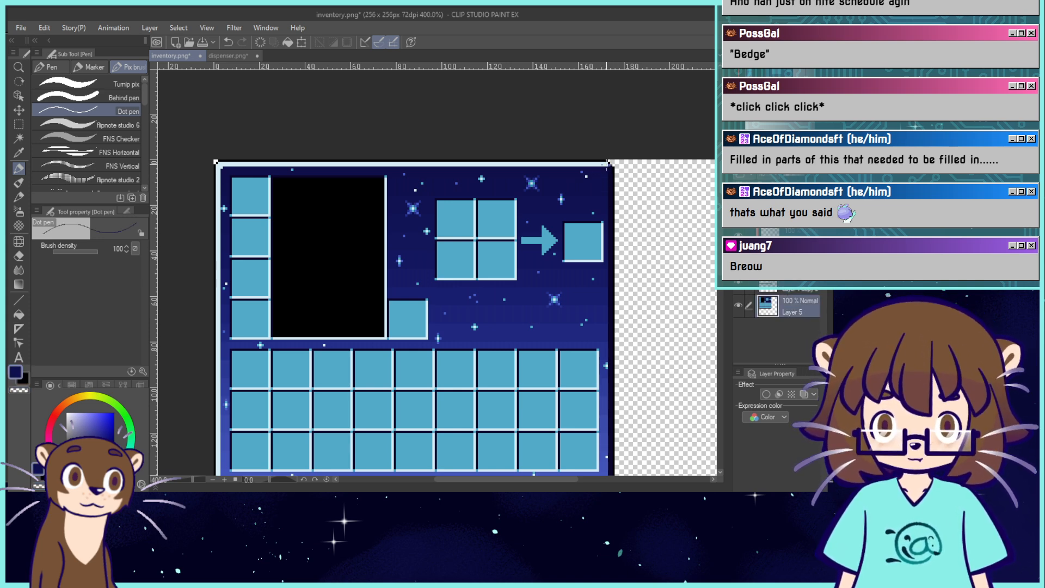
{"action": "key", "text": "ctrl+z"}
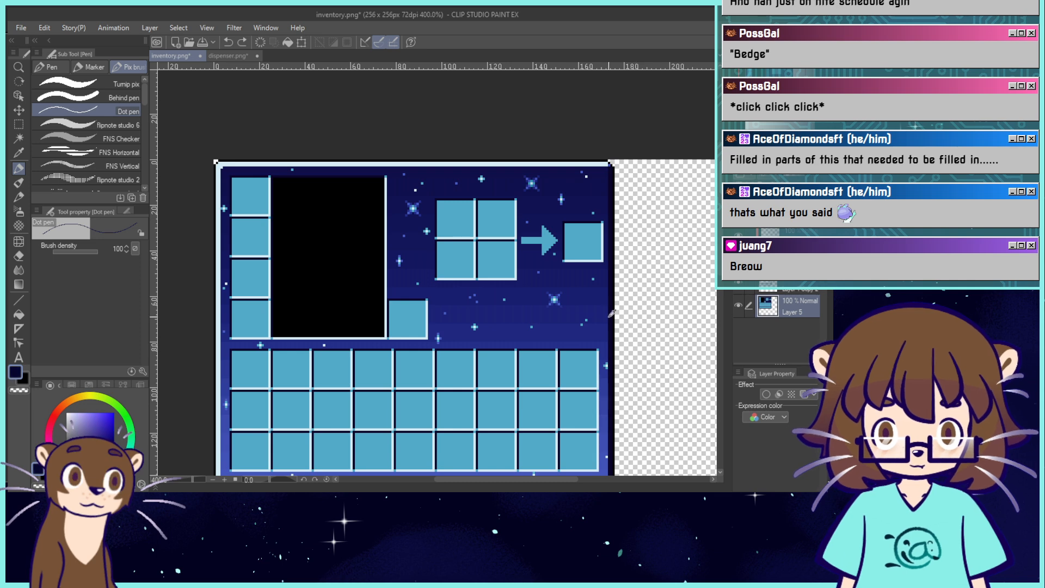
{"action": "left_click", "coordinate": [608, 312], "text": "alt"}
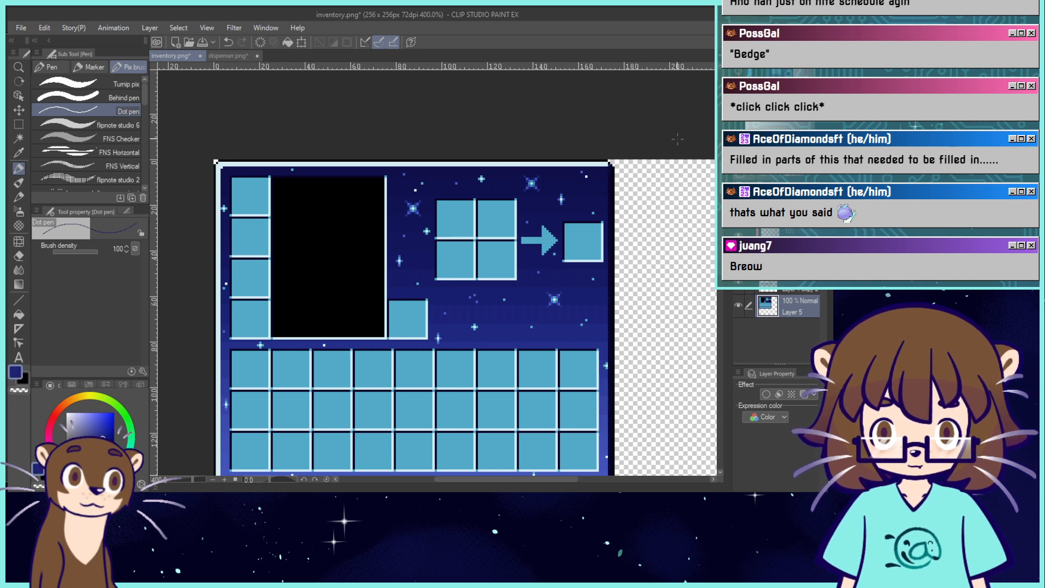
{"action": "left_click_drag", "start_coordinate": [381, 430], "coordinate": [518, 178]}
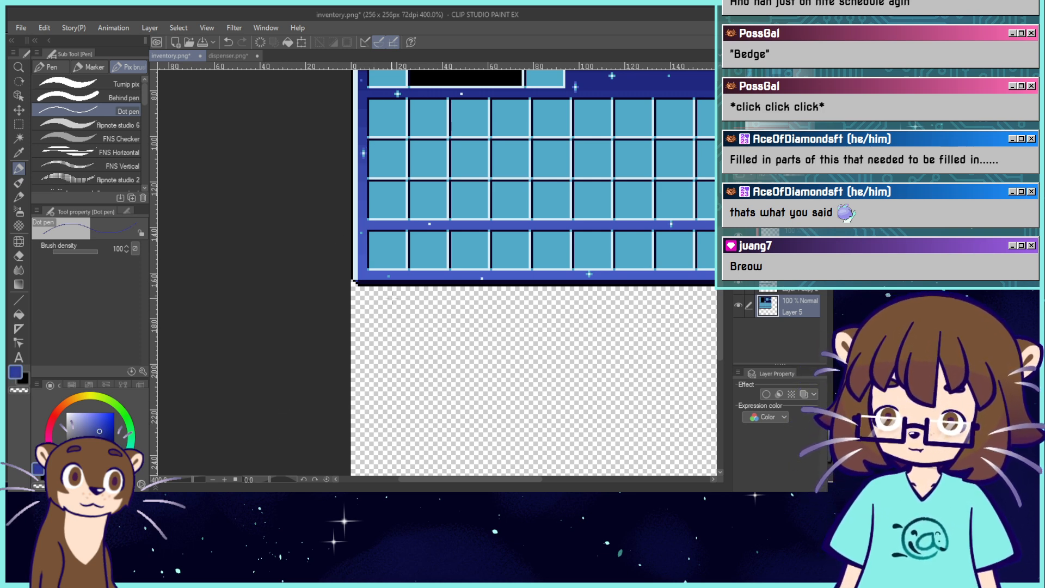
{"action": "left_click_drag", "start_coordinate": [517, 188], "coordinate": [378, 408]}
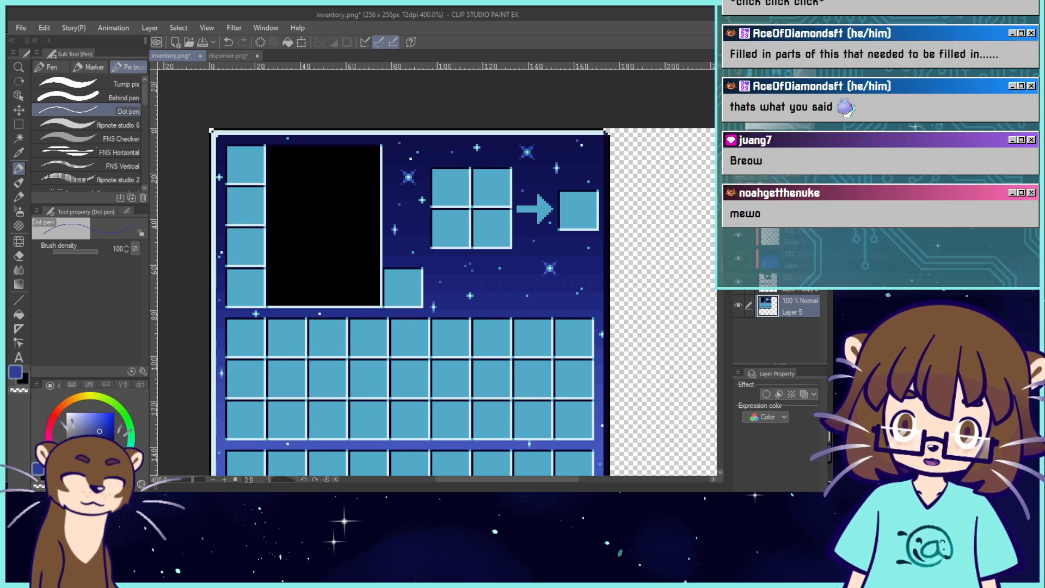
View inventory.png at 100%, save it, and look over the saved texture up close.
{"action": "key", "text": "ctrl+alt+0"}
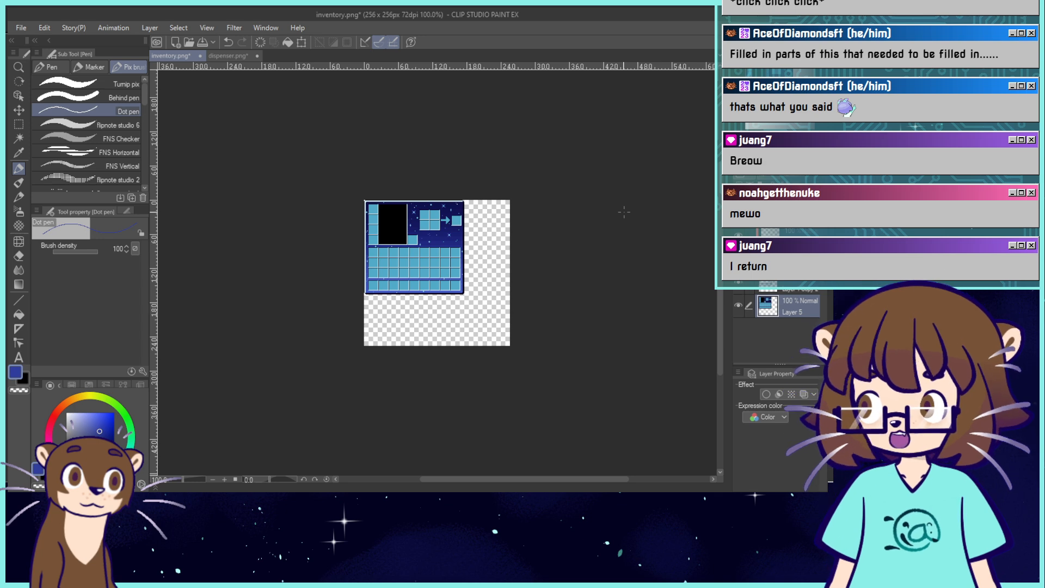
{"action": "left_click", "coordinate": [203, 43]}
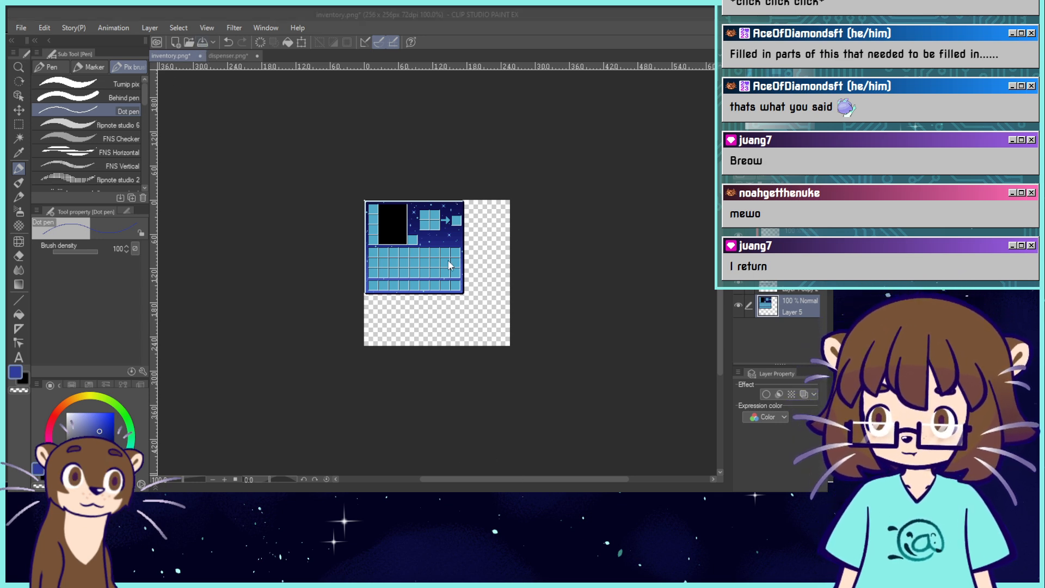
{"action": "left_click", "coordinate": [430, 267]}
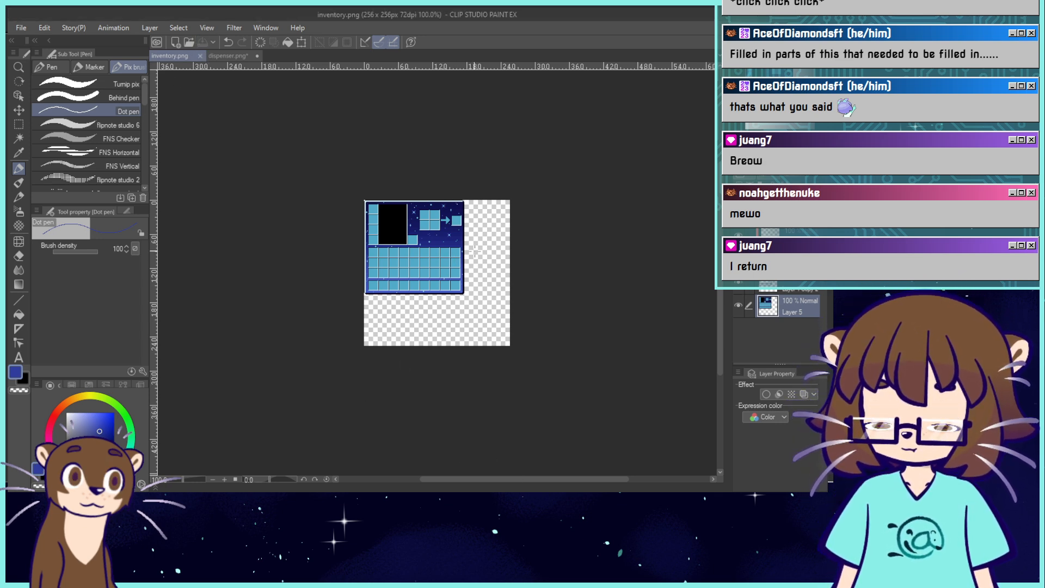
{"action": "left_click_drag", "start_coordinate": [430, 267], "coordinate": [448, 278]}
{"action": "scroll", "coordinate": [776, 80], "scroll_direction": "up", "scroll_amount": 2}
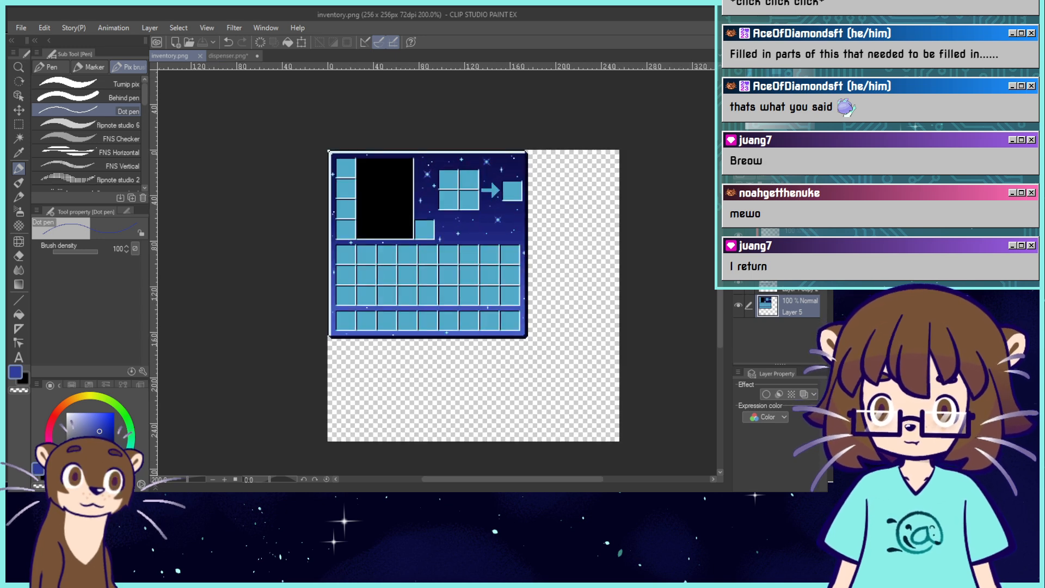
{"action": "left_click_drag", "start_coordinate": [777, 80], "coordinate": [775, 74]}
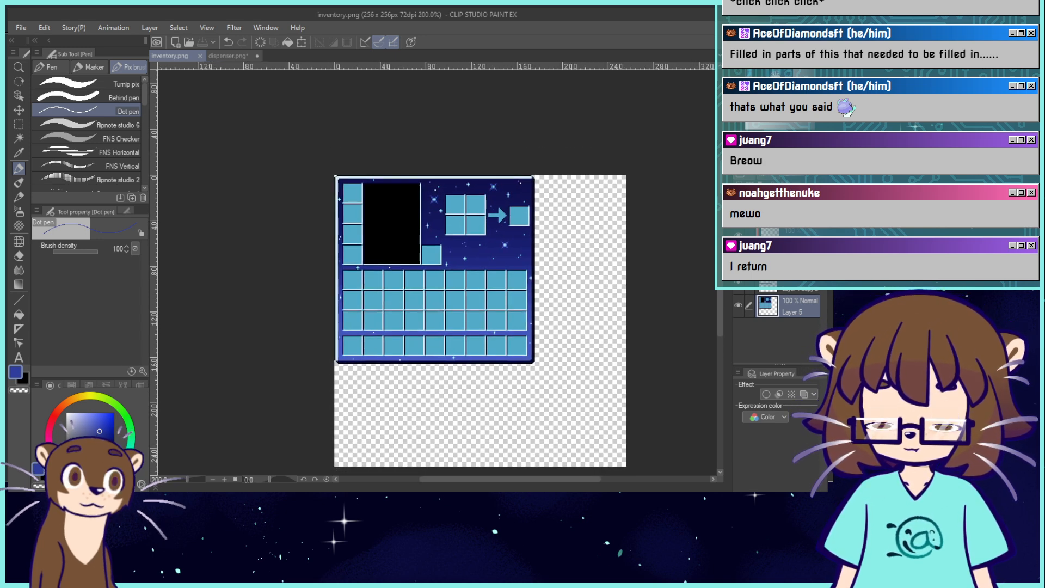
{"action": "scroll", "coordinate": [775, 73], "scroll_direction": "up", "scroll_amount": 2}
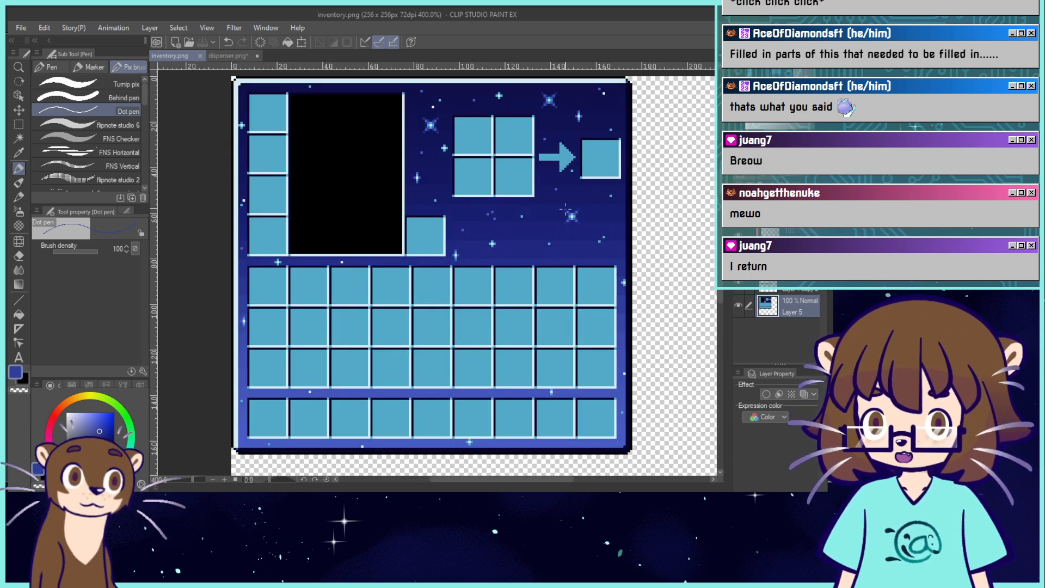
In dispenser.png, paint a medium blue pixel on Layer 1 at the panel's lower-left border corner.
{"action": "left_click", "coordinate": [231, 56]}
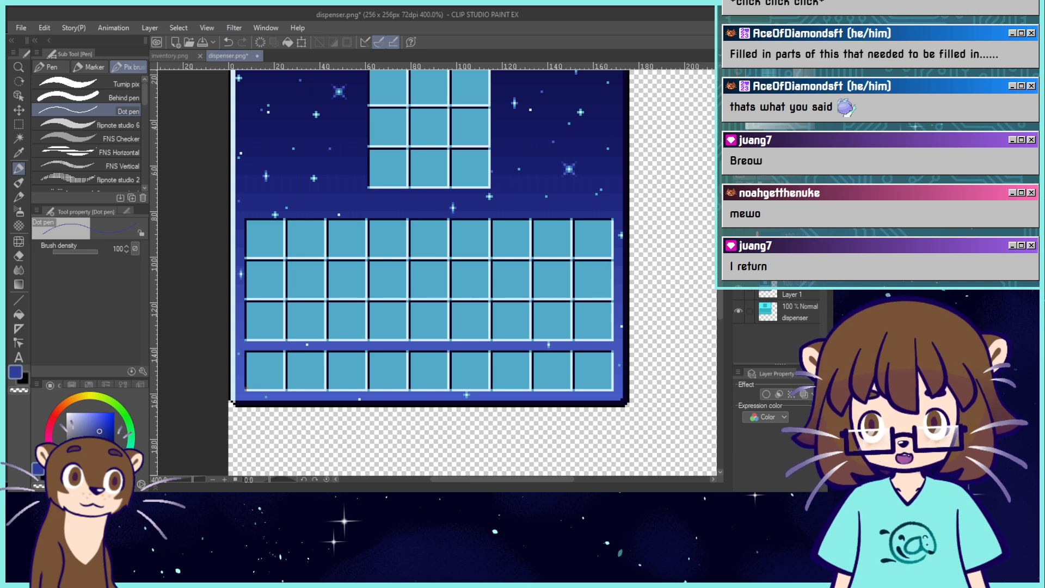
{"action": "left_click", "coordinate": [789, 294]}
{"action": "left_click_drag", "start_coordinate": [769, 82], "coordinate": [749, 99]}
{"action": "scroll", "coordinate": [785, 63], "scroll_direction": "up", "scroll_amount": 2}
{"action": "left_click", "coordinate": [331, 422]}
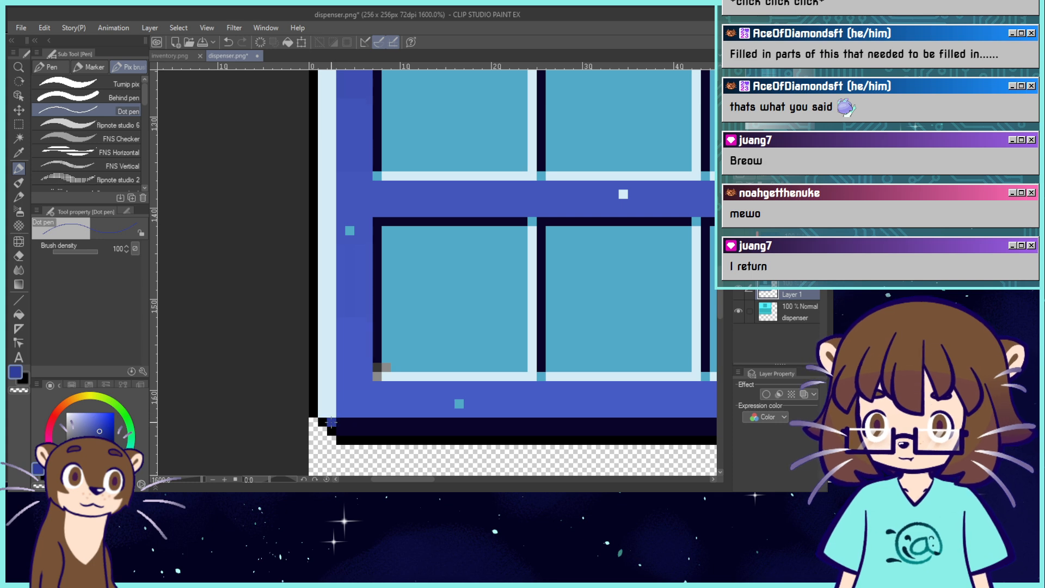
Sample the slot's light blue and paint the lower-left corner pixel of the first hotbar slot with it.
{"action": "left_click", "coordinate": [397, 355], "text": "alt"}
{"action": "left_click", "coordinate": [377, 376]}
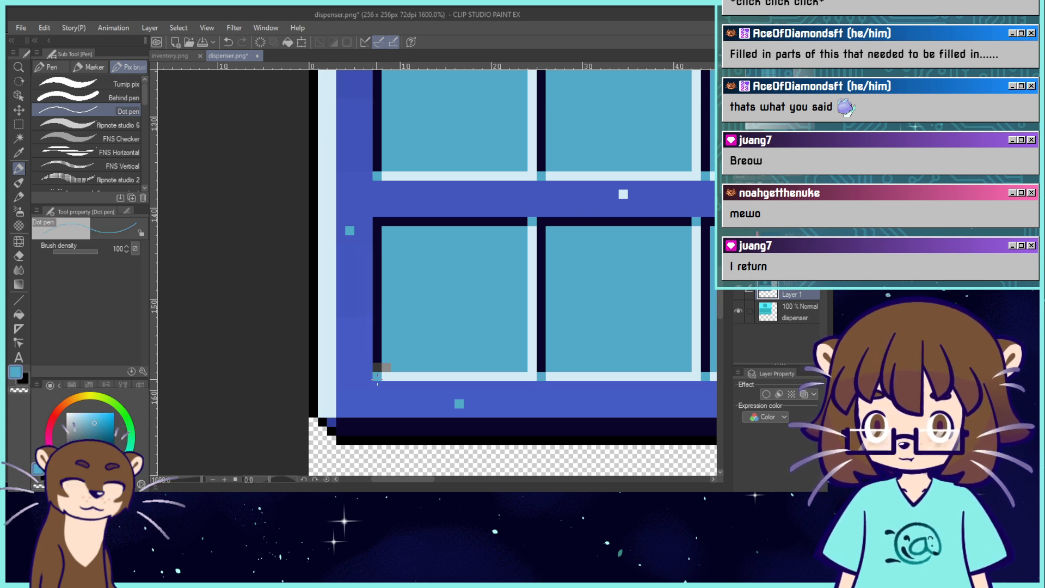
{"action": "left_click", "coordinate": [377, 352], "text": "alt"}
{"action": "left_click", "coordinate": [398, 347], "text": "alt"}
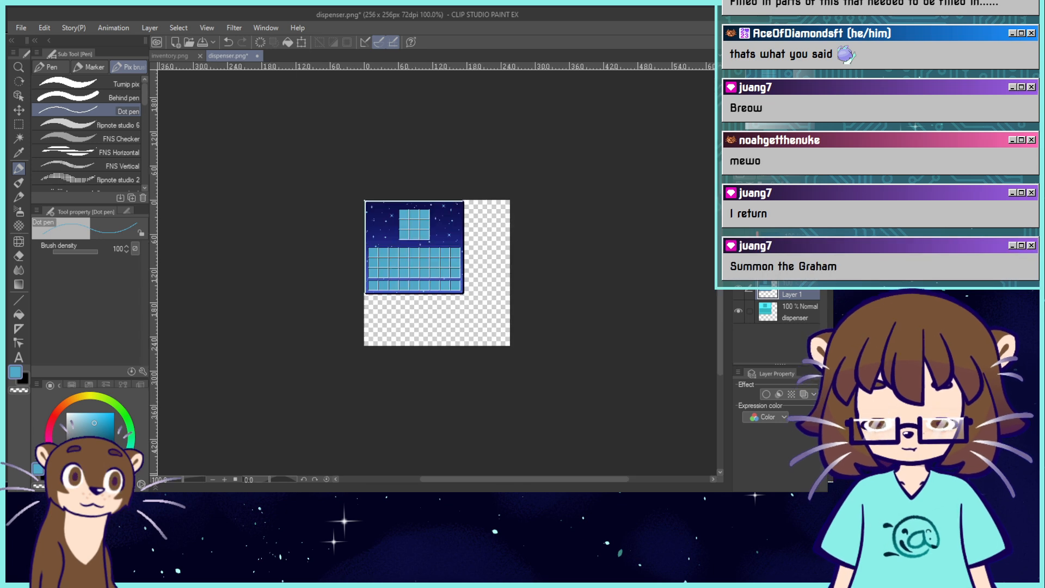
View the dispenser texture at 100% and merge Layer 1 down into the dispenser layer.
{"action": "key", "text": "ctrl+alt+0"}
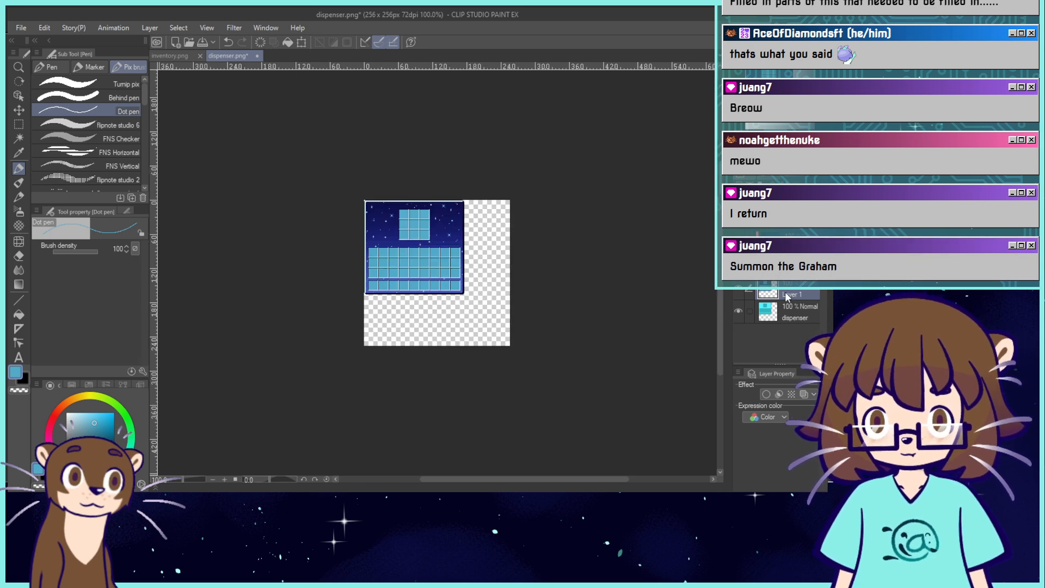
{"action": "key", "text": "ctrl+e"}
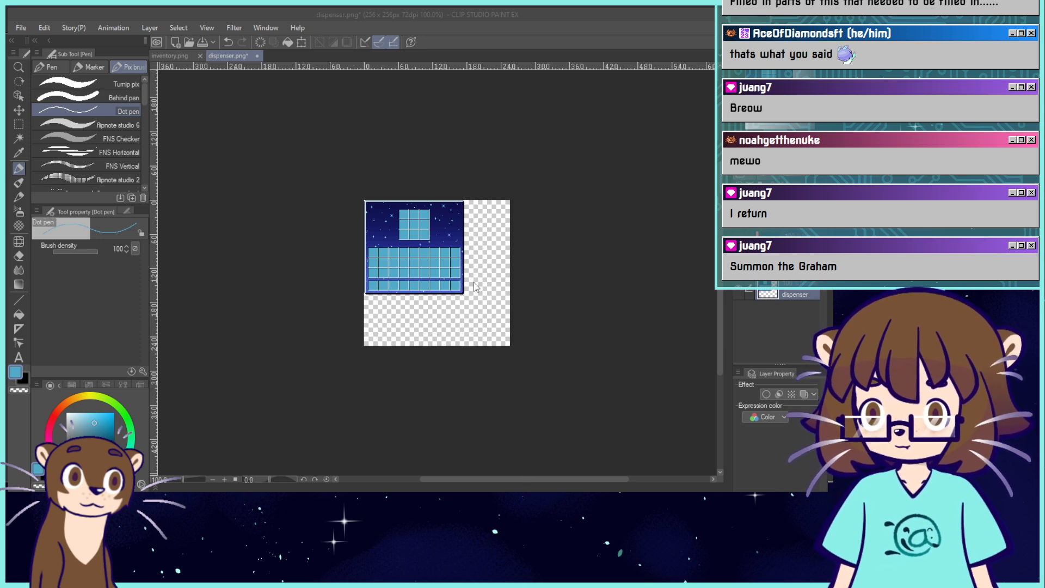
Save the merged dispenser.png and open furnace.png.
{"action": "key", "text": "Return"}
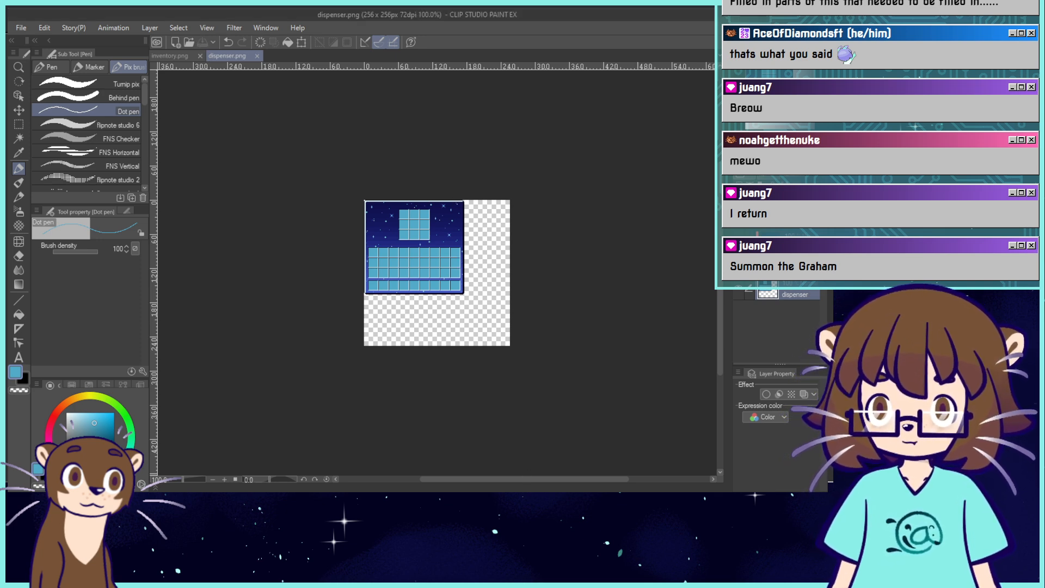
{"action": "key", "text": "ctrl+plus"}
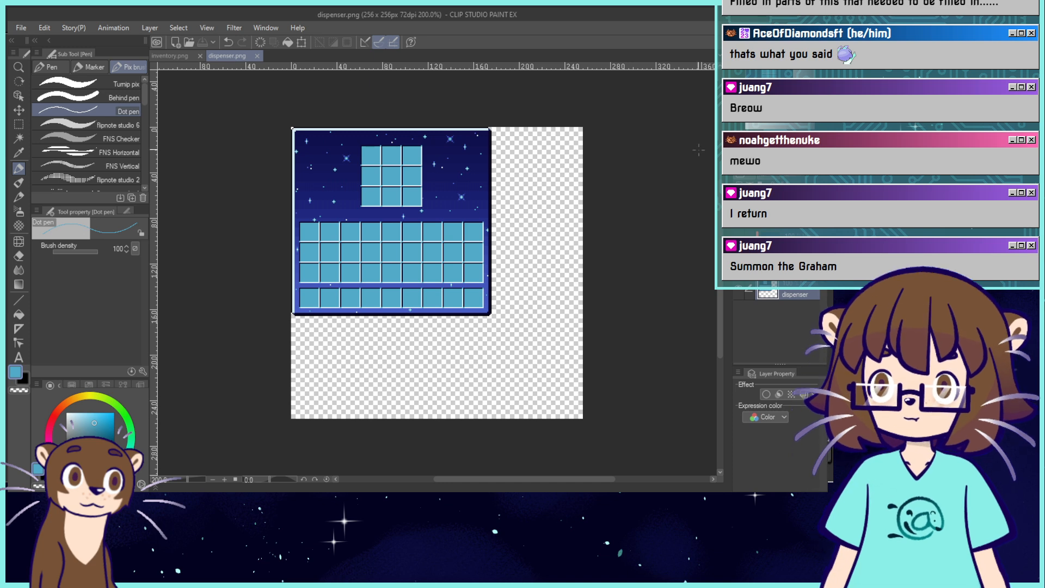
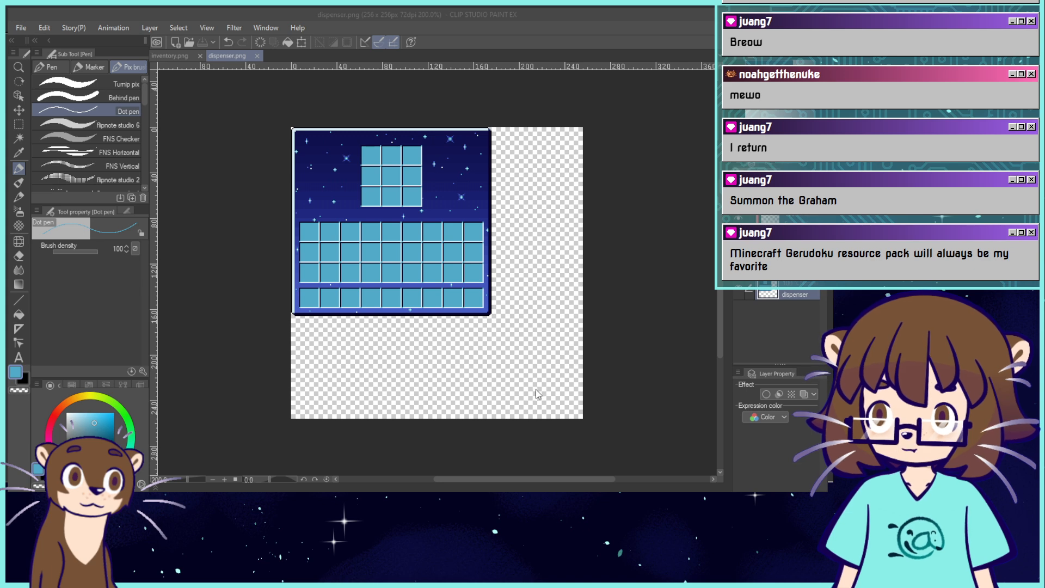
{"action": "left_click", "coordinate": [517, 474]}
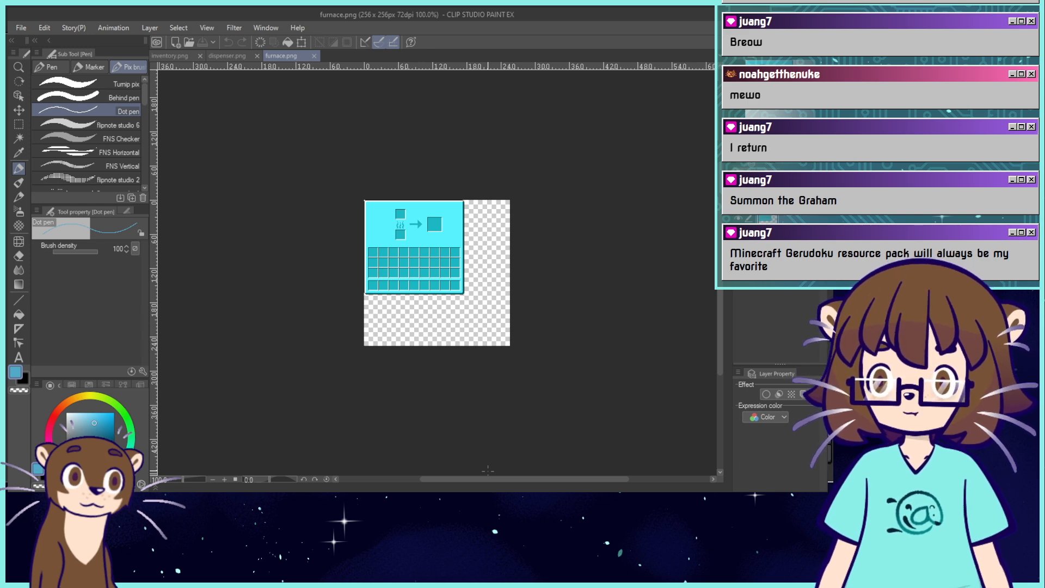
Recolour the stray grey pixels at the lower-left corner of the furnace's first hotbar slot with the slot's teal and dark shadow colour.
{"action": "scroll", "coordinate": [436, 272], "scroll_direction": "up", "scroll_amount": 4}
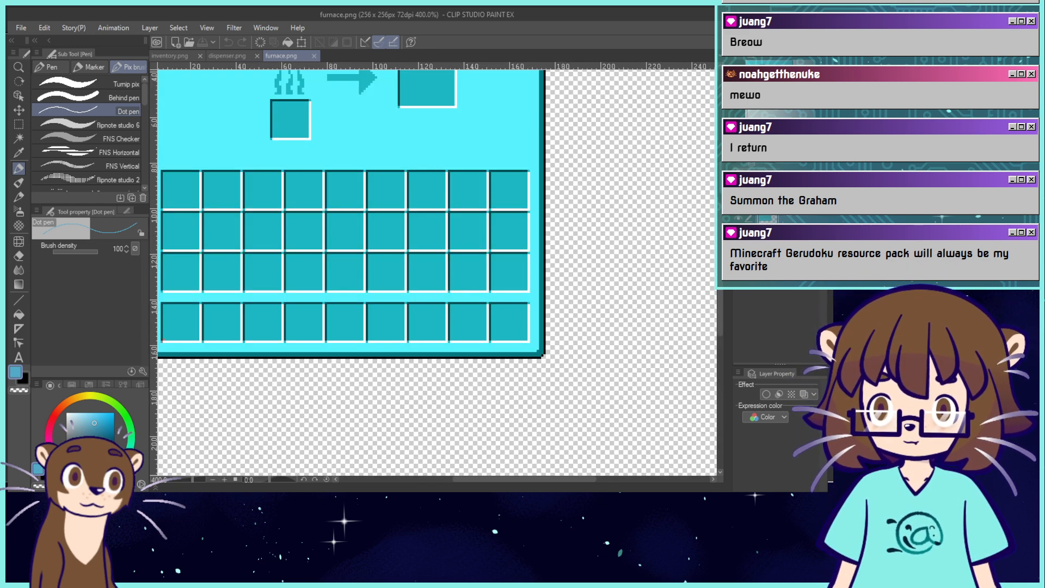
{"action": "left_click_drag", "start_coordinate": [163, 340], "coordinate": [304, 314]}
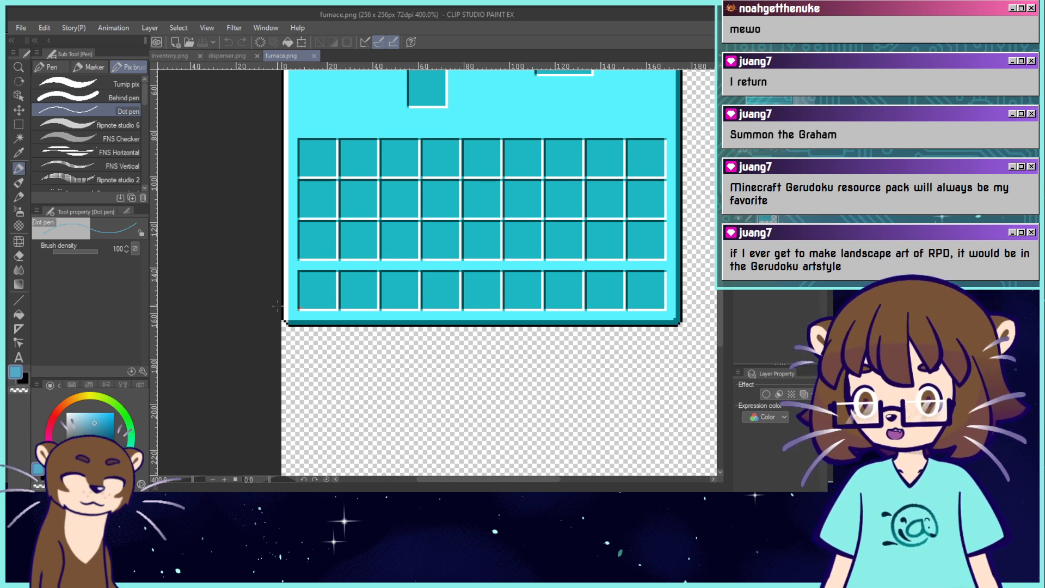
{"action": "left_click_drag", "start_coordinate": [331, 343], "coordinate": [439, 267]}
{"action": "key", "text": "ctrl+plus"}
{"action": "key", "text": "ctrl+plus"}
{"action": "left_click", "coordinate": [310, 118], "text": "alt"}
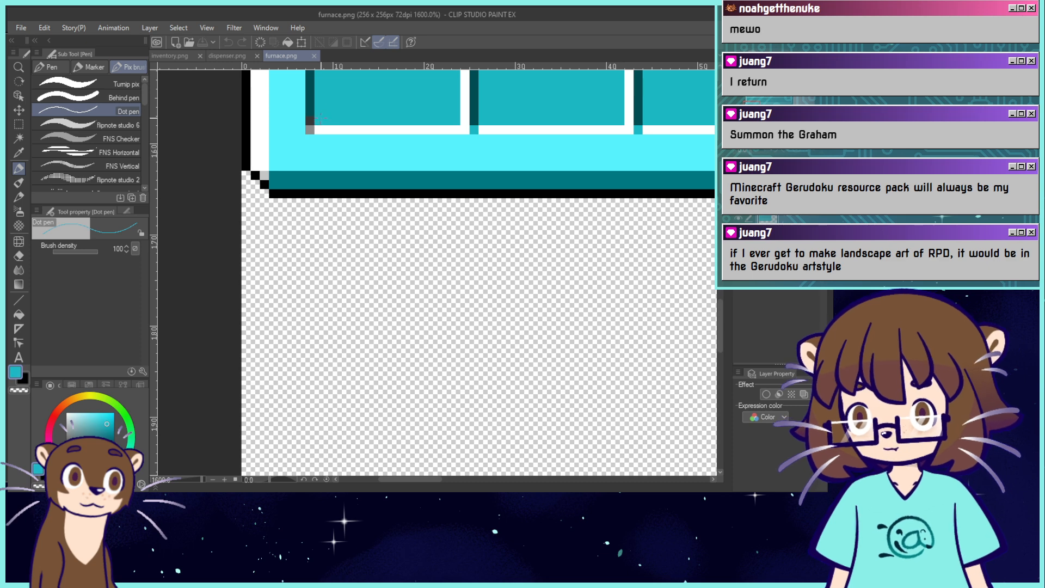
{"action": "left_click", "coordinate": [311, 120]}
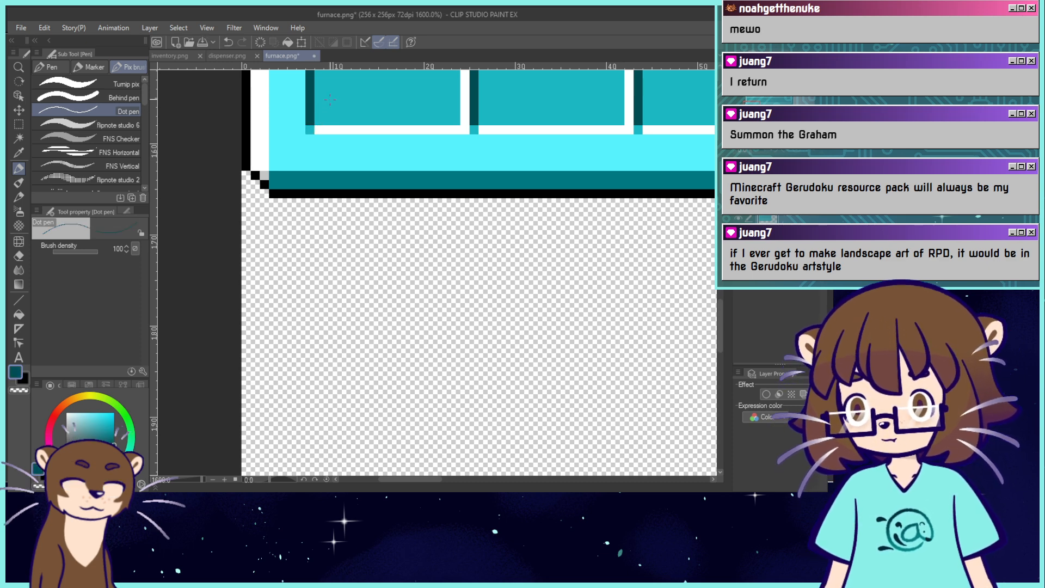
{"action": "key", "text": "ctrl+alt+0"}
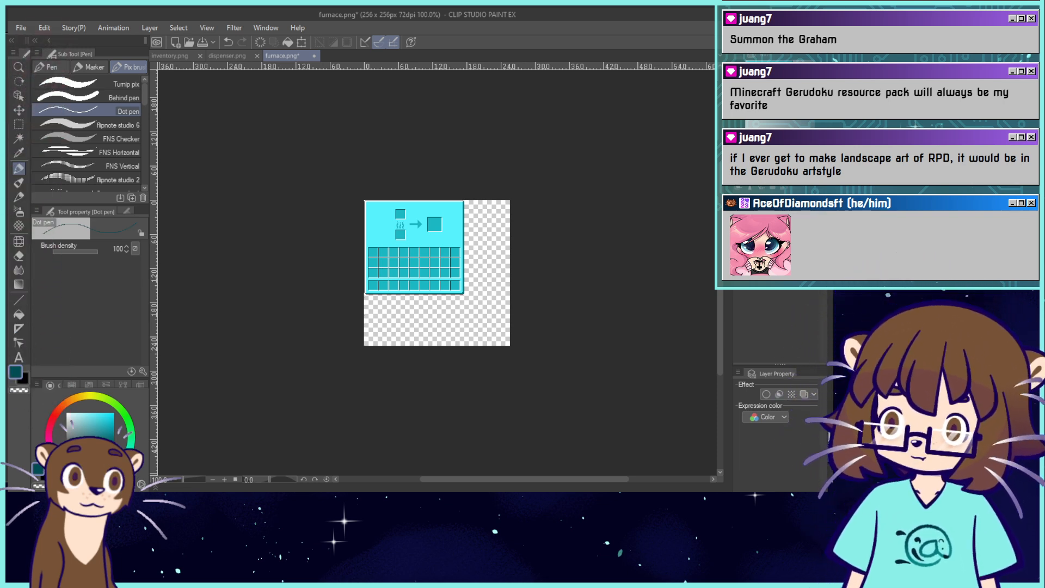
{"action": "key", "text": "ctrl+plus"}
{"action": "key", "text": "ctrl+plus"}
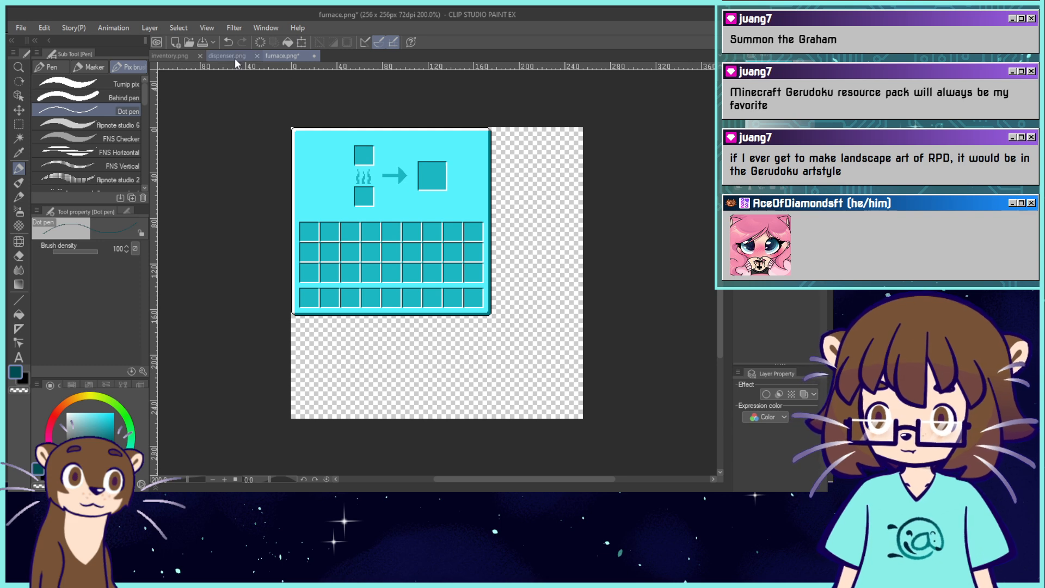
Bring dispenser.png back to its flat navy panel without stars and sample the panel's navy.
{"action": "left_click", "coordinate": [235, 56]}
{"action": "key", "text": "alt+BackSpace"}
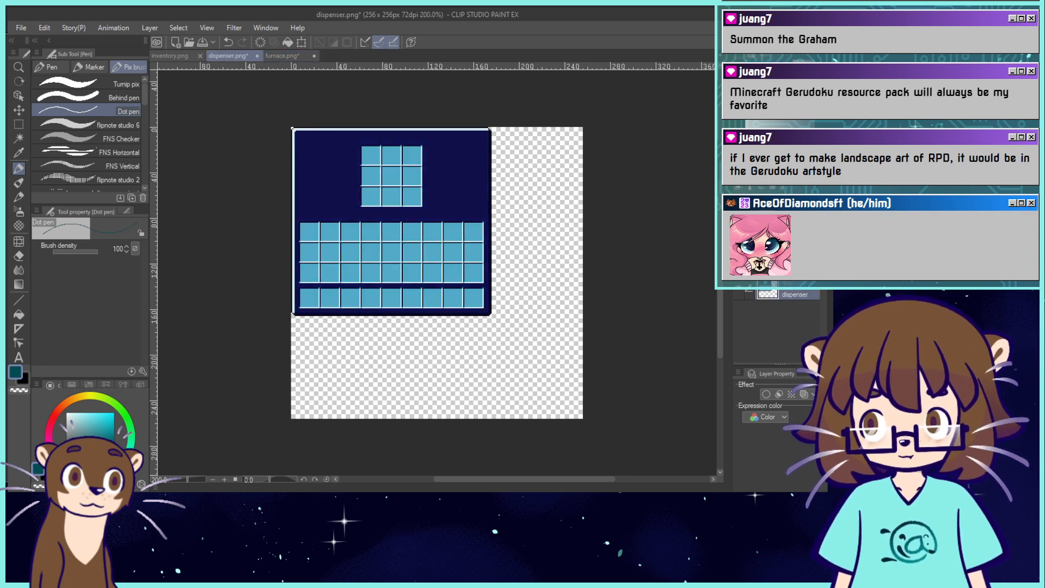
{"action": "key", "text": "ctrl+plus"}
{"action": "key", "text": "ctrl+plus"}
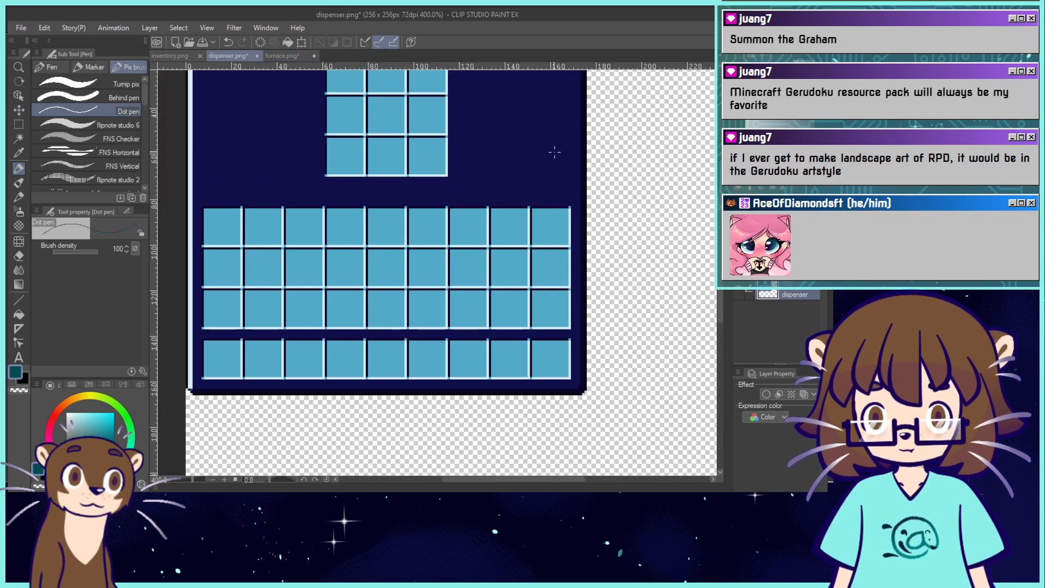
{"action": "left_click", "coordinate": [553, 151], "text": "alt"}
Fill the furnace panel's bright cyan background with the sampled navy and sample the darker navy of the dispenser's border.
{"action": "left_click", "coordinate": [283, 56]}
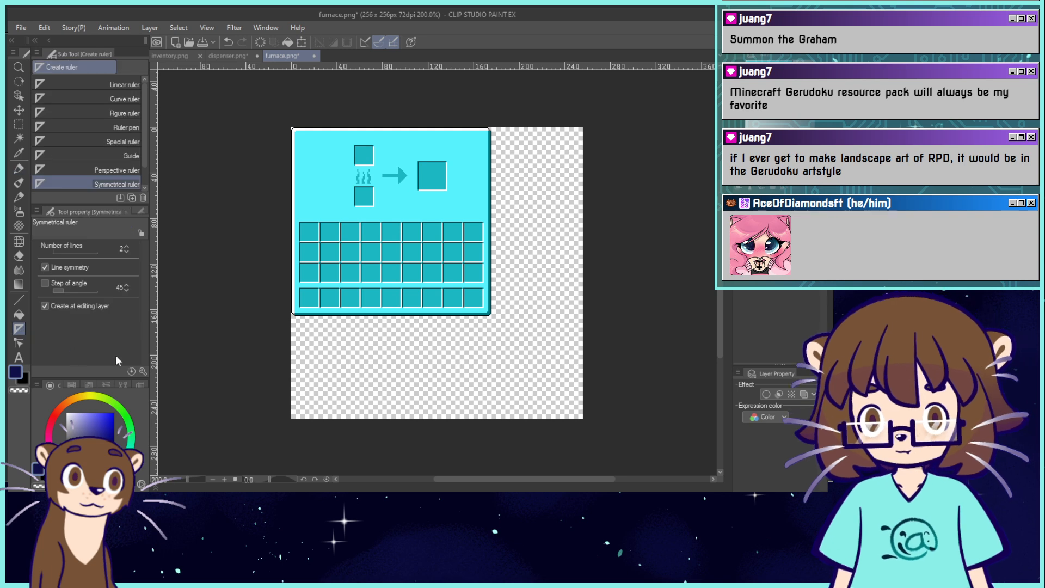
{"action": "left_click", "coordinate": [19, 314]}
{"action": "left_click", "coordinate": [468, 184]}
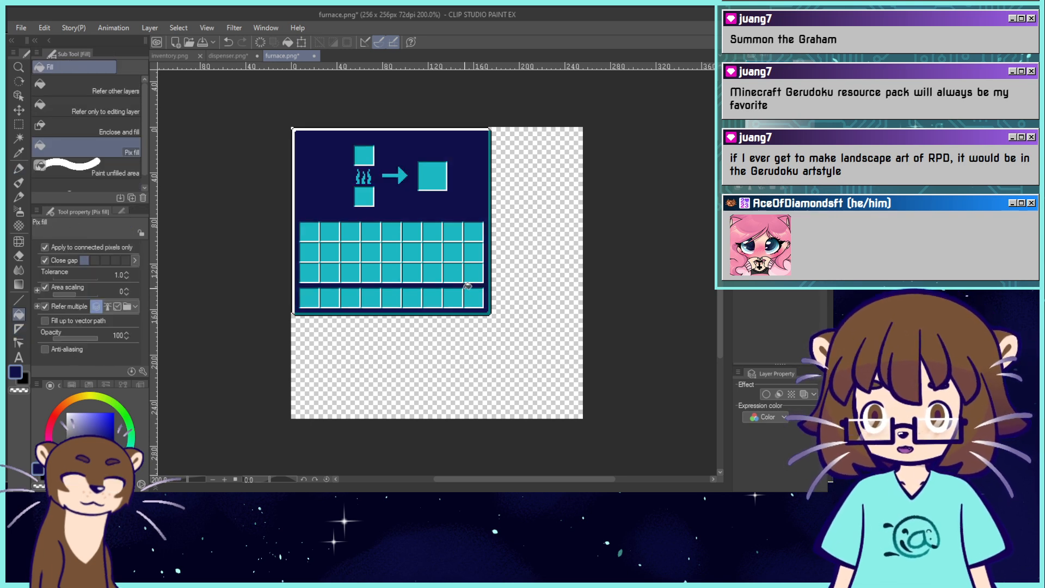
{"action": "left_click", "coordinate": [234, 57]}
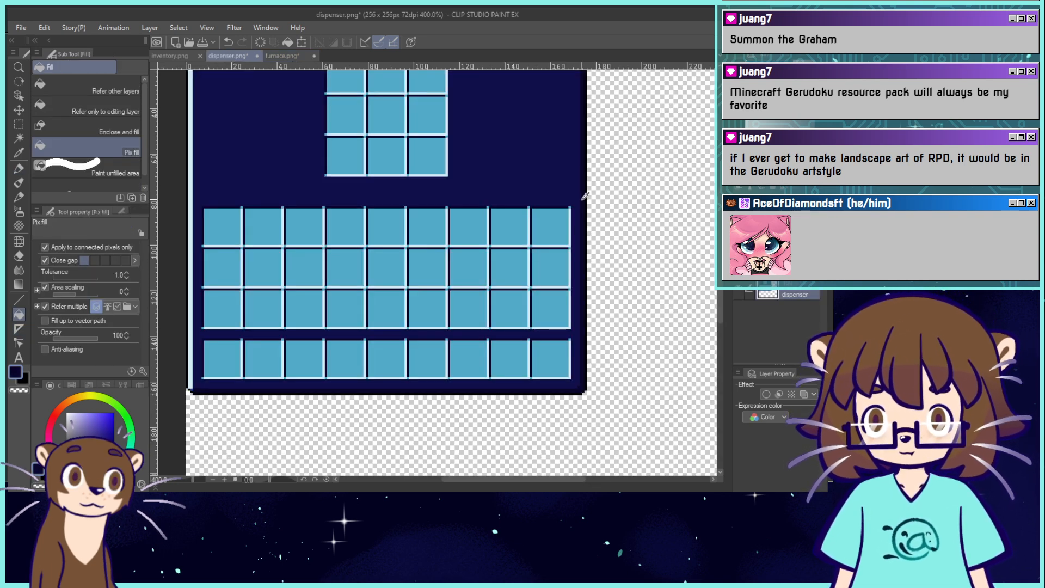
{"action": "left_click", "coordinate": [293, 55]}
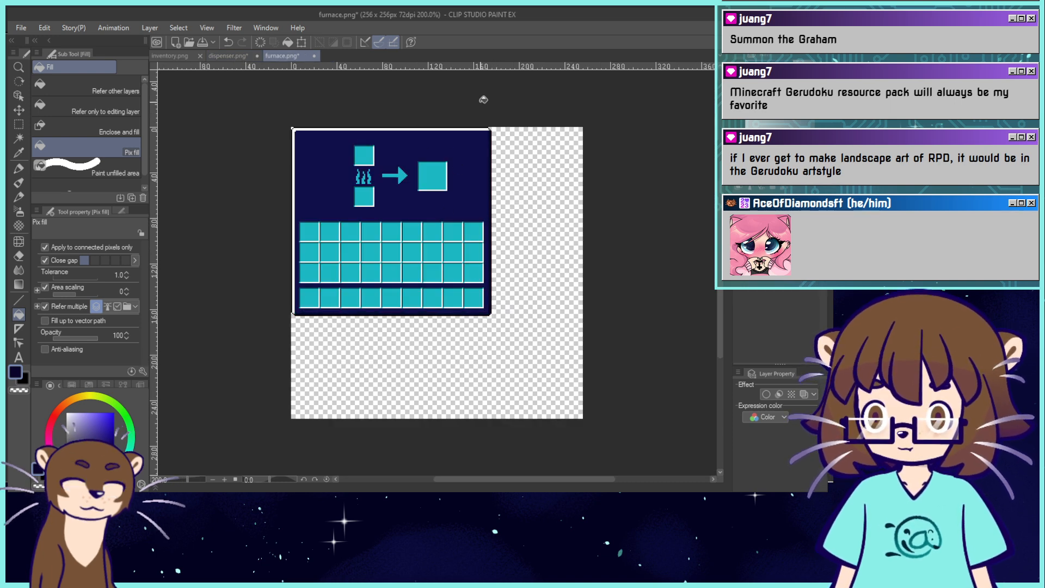
{"action": "scroll", "coordinate": [522, 143], "scroll_direction": "up", "scroll_amount": 4}
{"action": "left_click", "coordinate": [524, 142]}
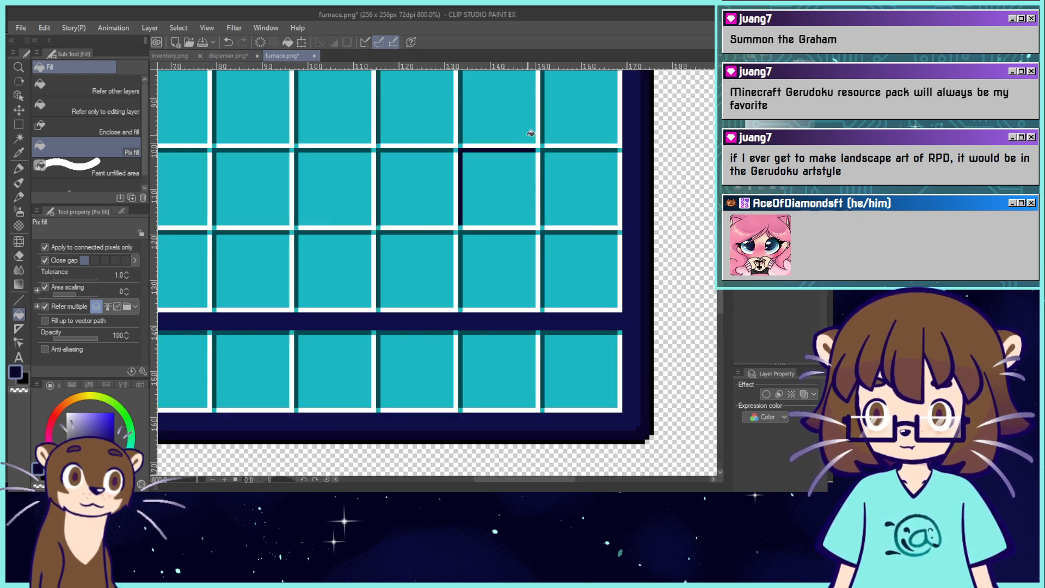
{"action": "key", "text": "ctrl+z"}
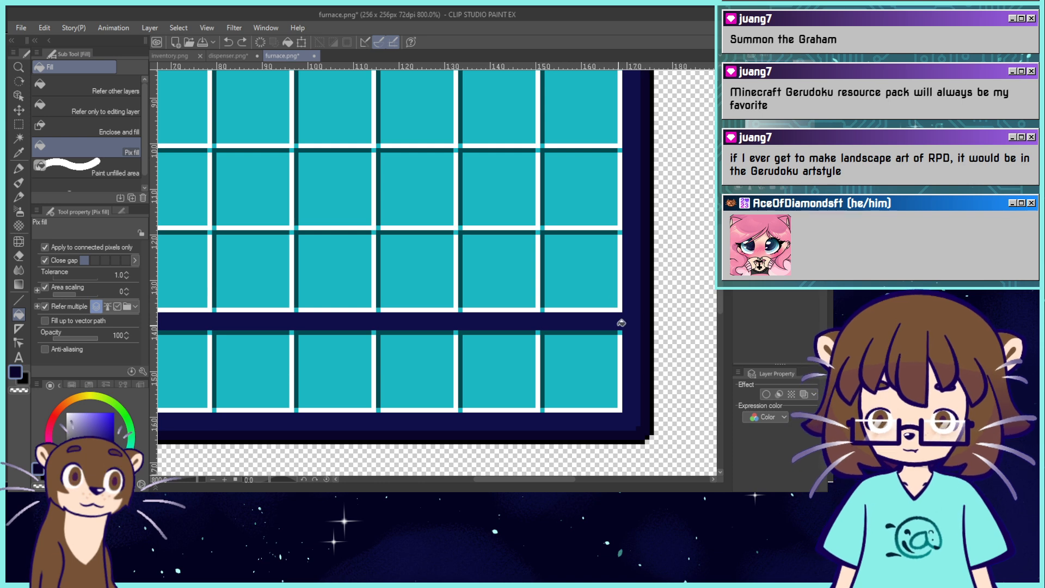
{"action": "key", "text": "ctrl+z"}
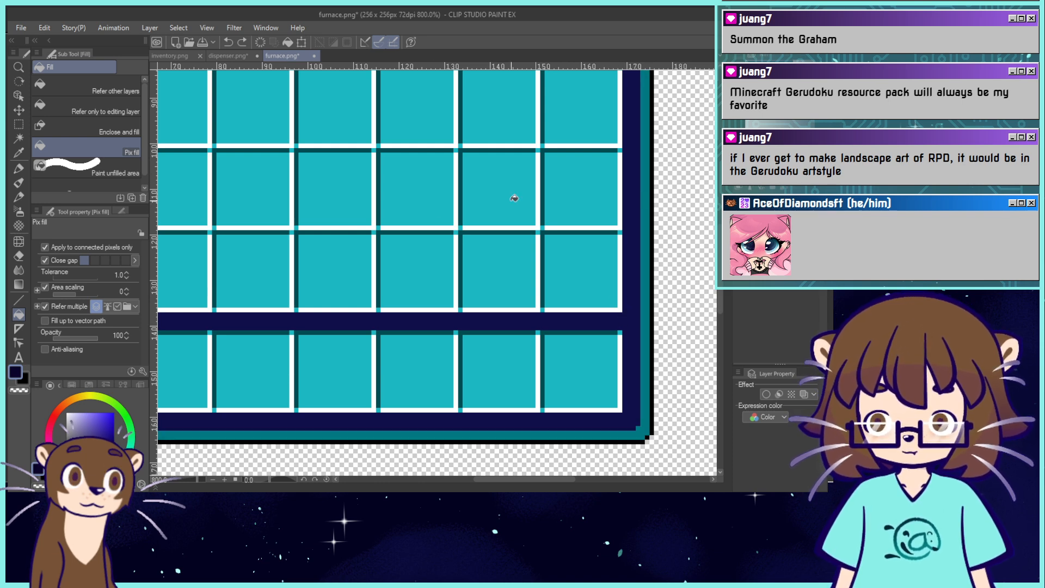
Turn off filling connected pixels only, and fill the furnace panel's teal border and all slot shadow lines with the dark navy.
{"action": "left_click", "coordinate": [46, 248]}
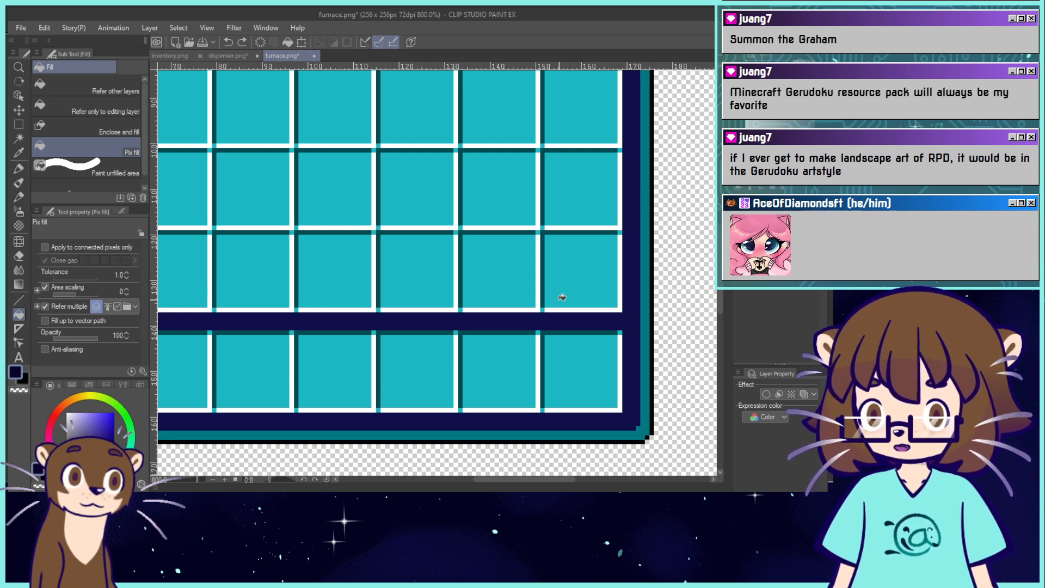
{"action": "left_click", "coordinate": [645, 259]}
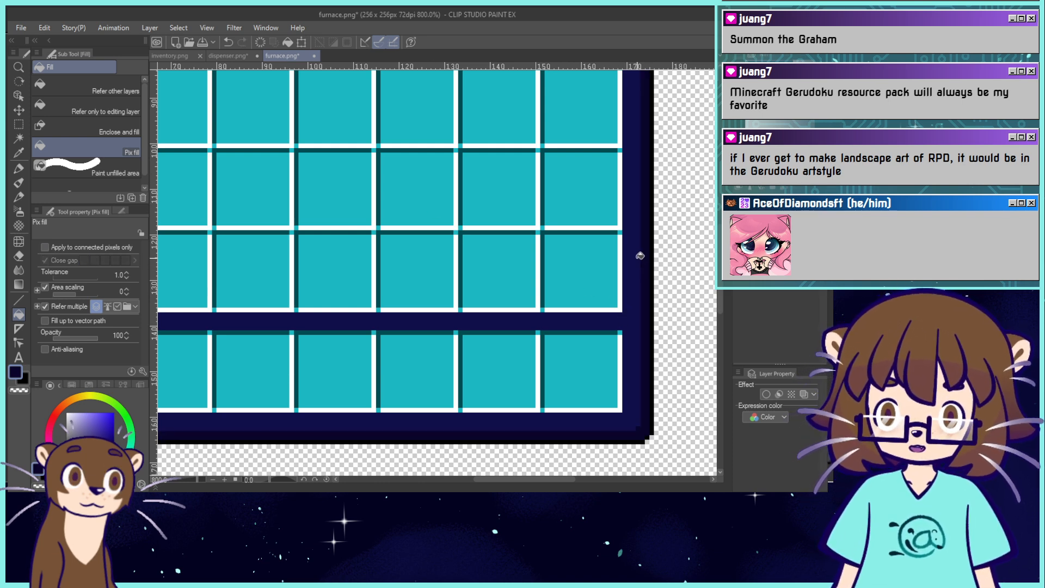
{"action": "left_click", "coordinate": [612, 230]}
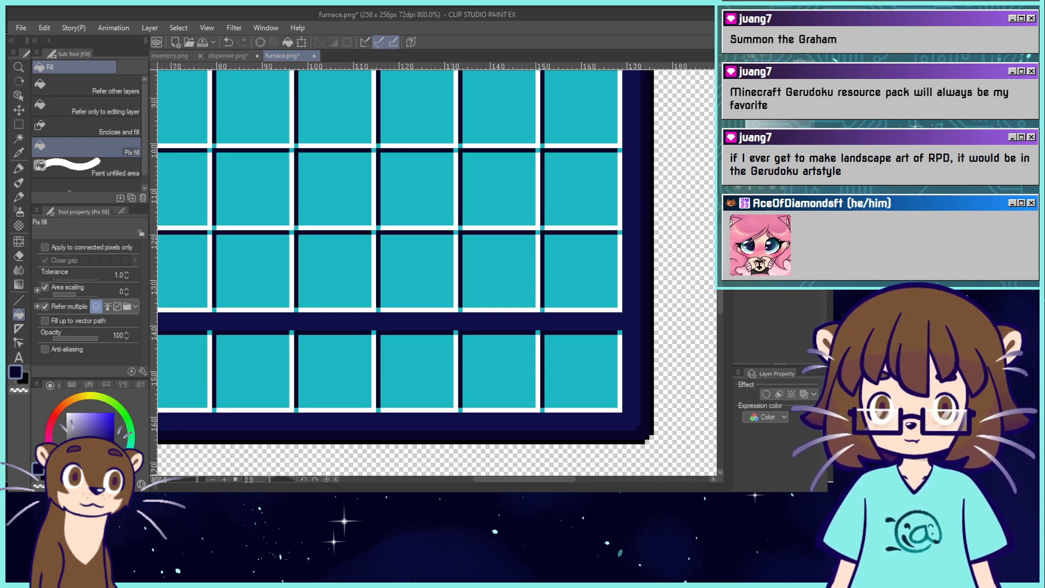
{"action": "key", "text": "ctrl+minus"}
{"action": "left_click_drag", "start_coordinate": [463, 244], "coordinate": [554, 301]}
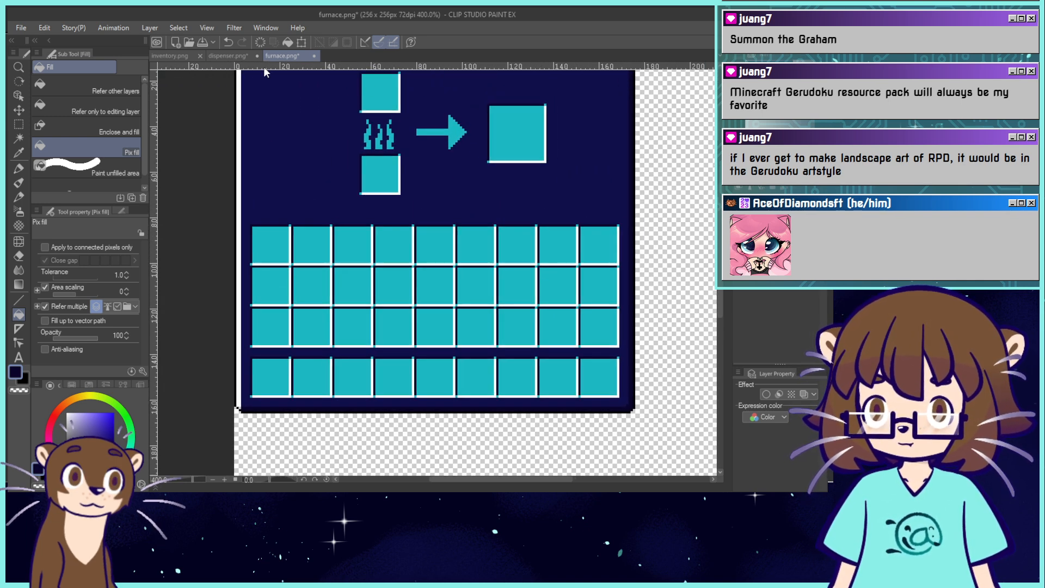
Sample the medium blue of the dispenser's slots and fill the furnace's slots, arrow and flames with it.
{"action": "left_click", "coordinate": [228, 55]}
{"action": "left_click", "coordinate": [437, 149], "text": "alt"}
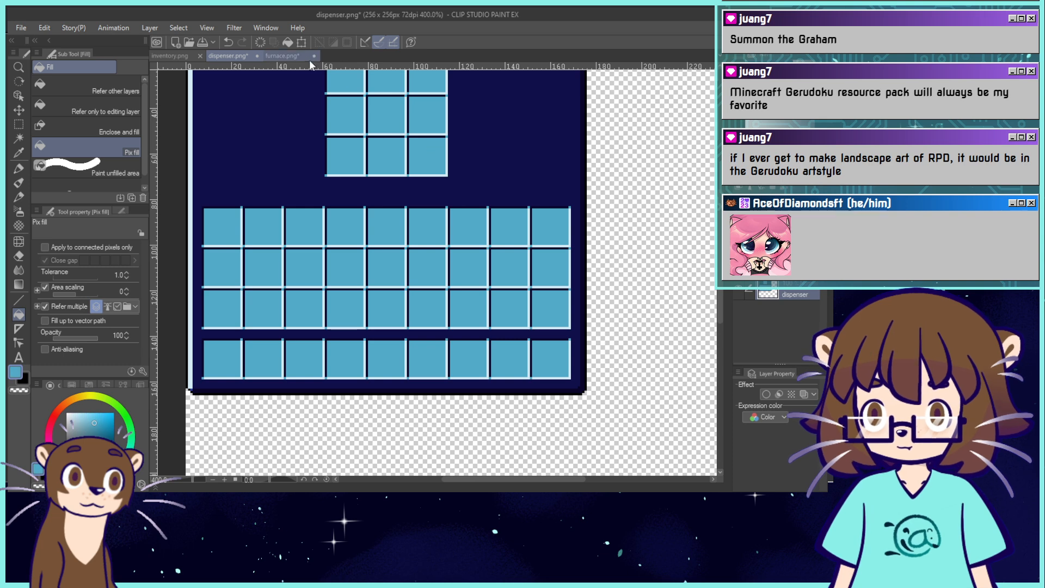
{"action": "left_click", "coordinate": [306, 57]}
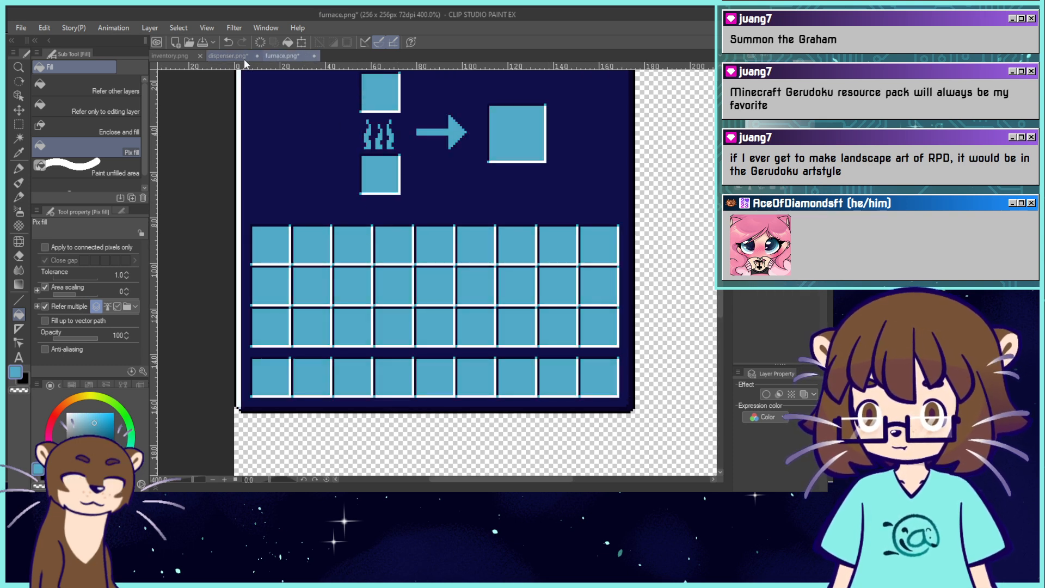
Sample the dispenser's pale blue highlight colour and fill the furnace's white slot and panel highlights with it.
{"action": "left_click", "coordinate": [244, 59]}
{"action": "left_click", "coordinate": [407, 217], "text": "alt"}
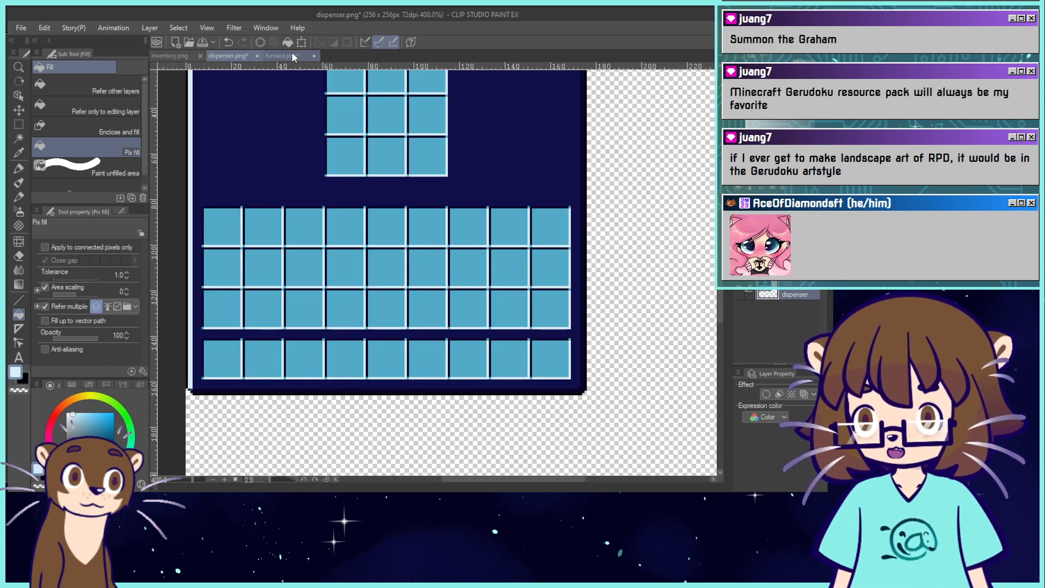
{"action": "left_click", "coordinate": [292, 56]}
{"action": "left_click", "coordinate": [413, 240]}
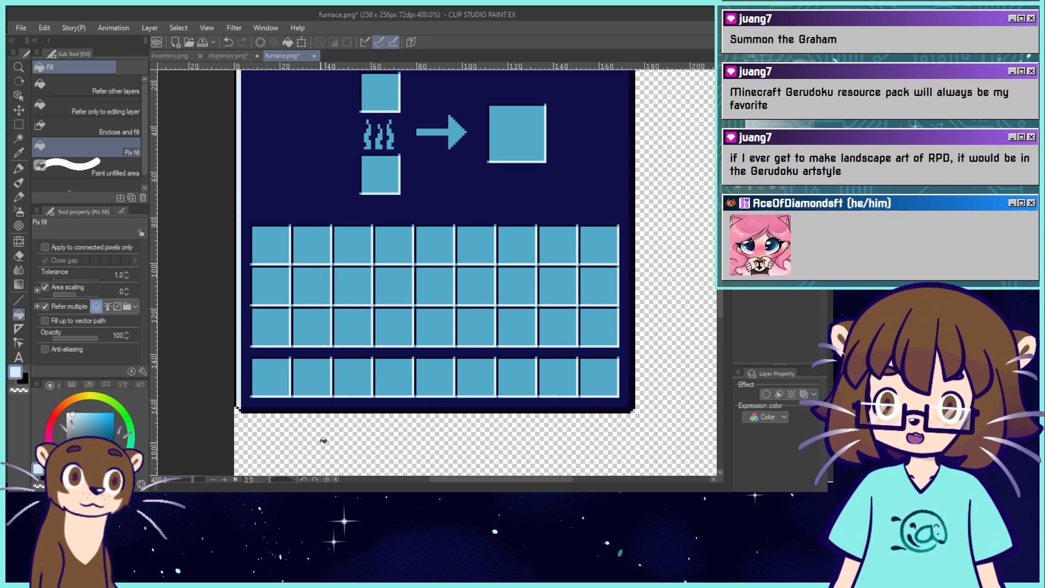
{"action": "key", "text": "ctrl+0"}
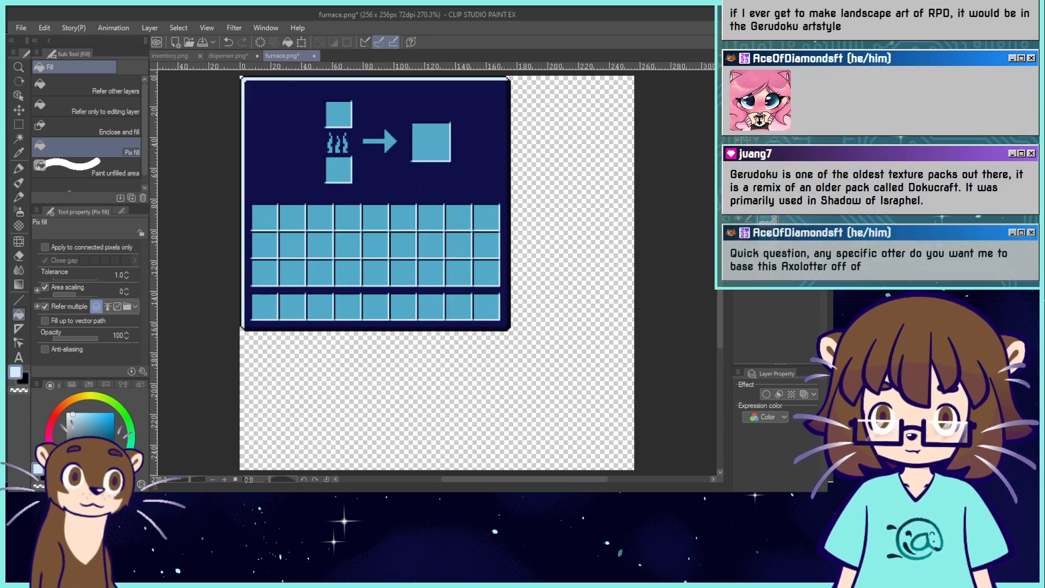
Sample the furnace panel's navy and restore the starry gradient background in dispenser.png.
{"action": "left_click", "coordinate": [451, 176], "text": "alt"}
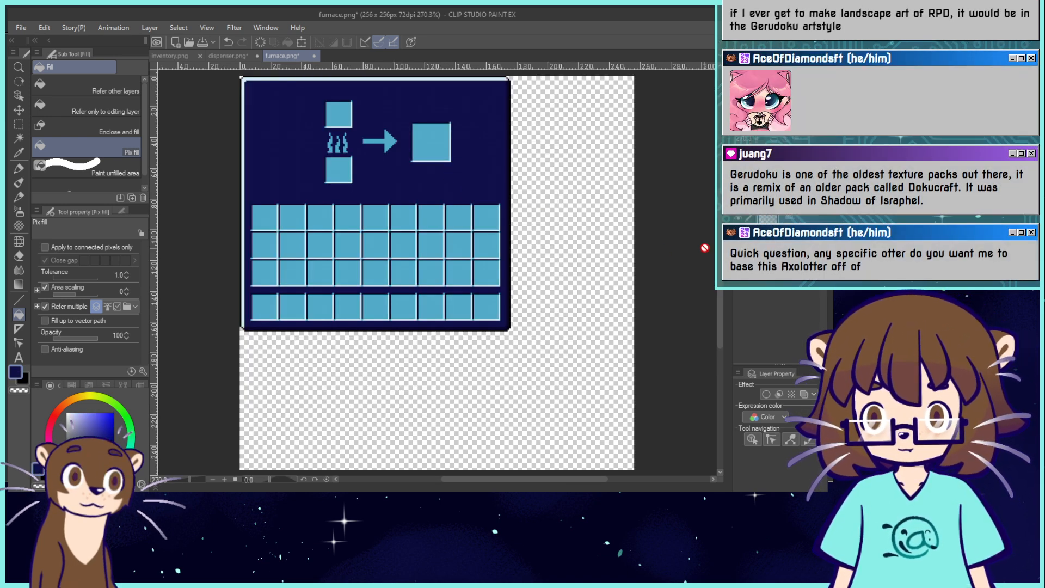
{"action": "key", "text": "ctrl+z"}
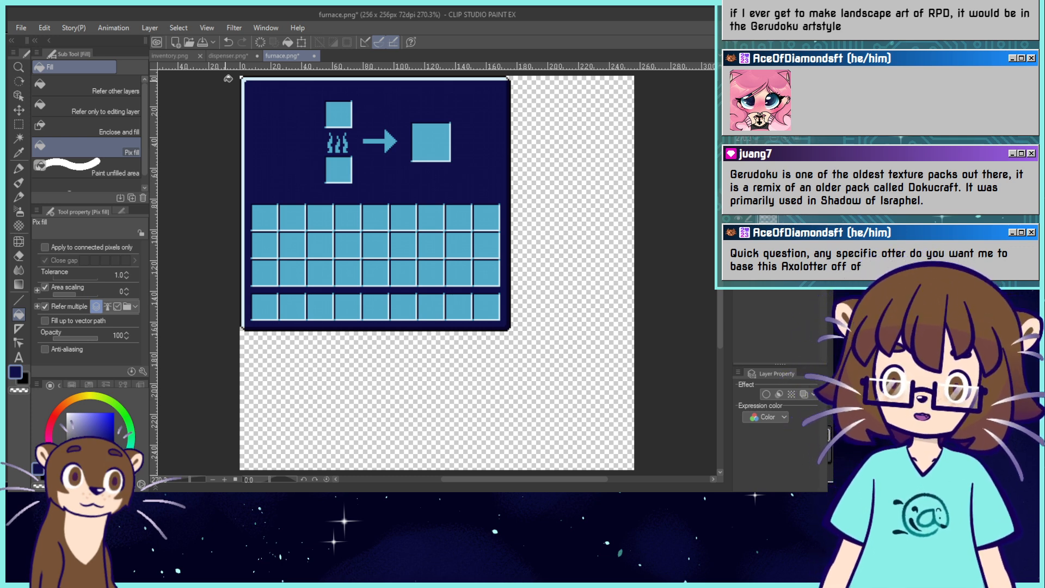
{"action": "left_click", "coordinate": [228, 56]}
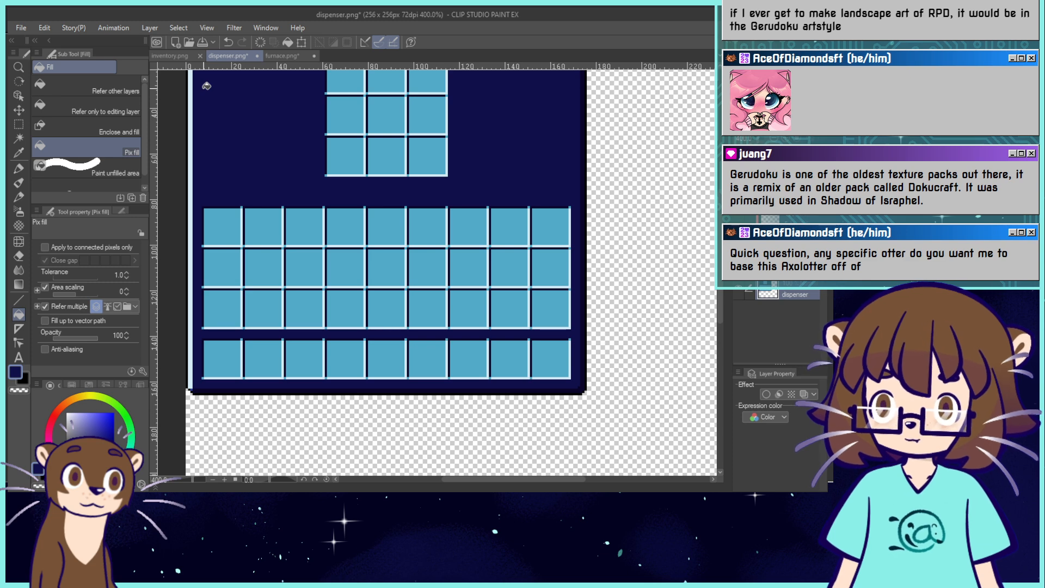
{"action": "key", "text": "ctrl+z"}
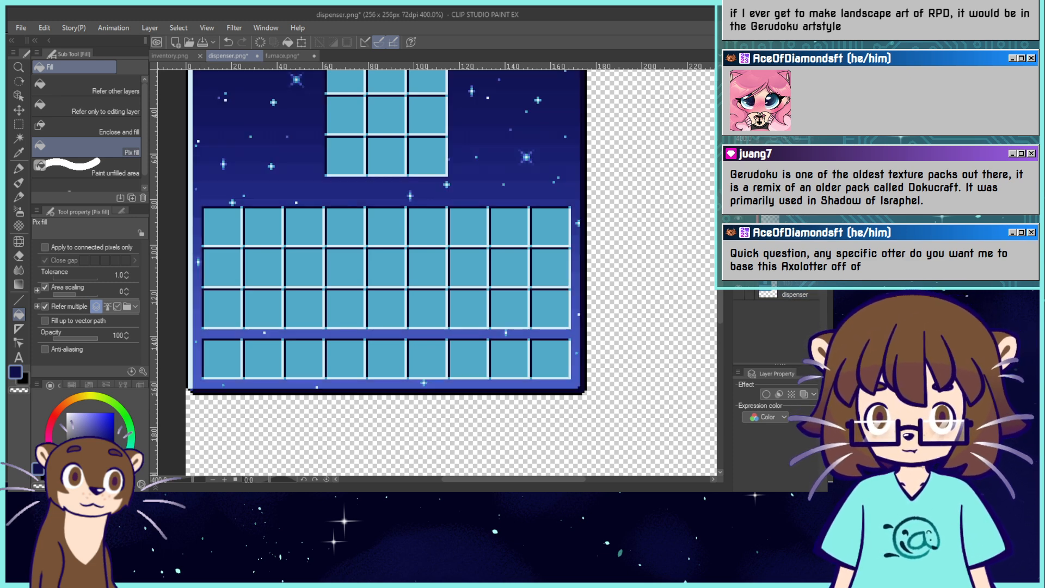
Paste the starry gradient background into the furnace panel and return to dispenser.png.
{"action": "left_click", "coordinate": [286, 56]}
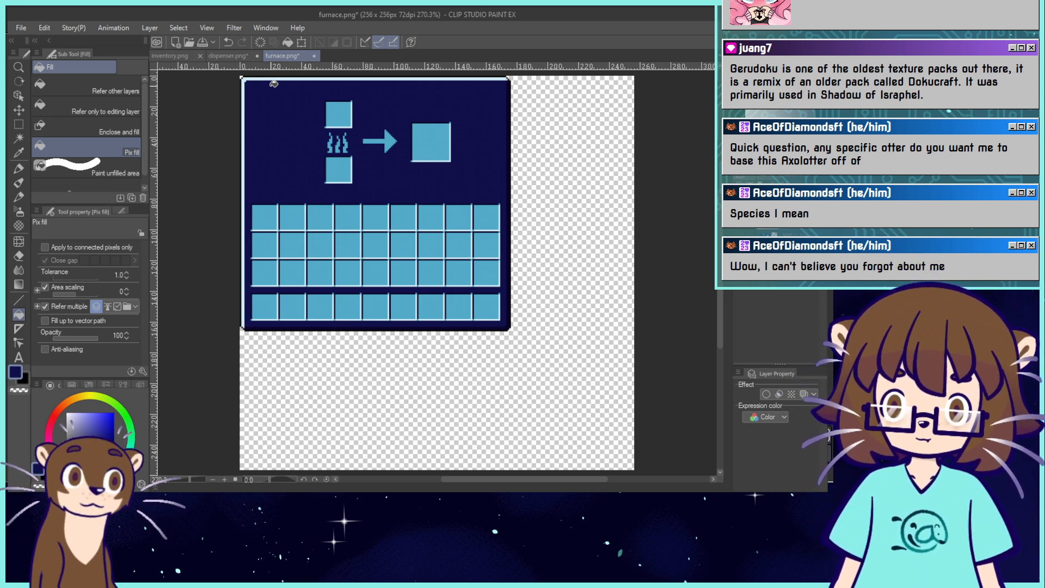
{"action": "key", "text": "ctrl+v"}
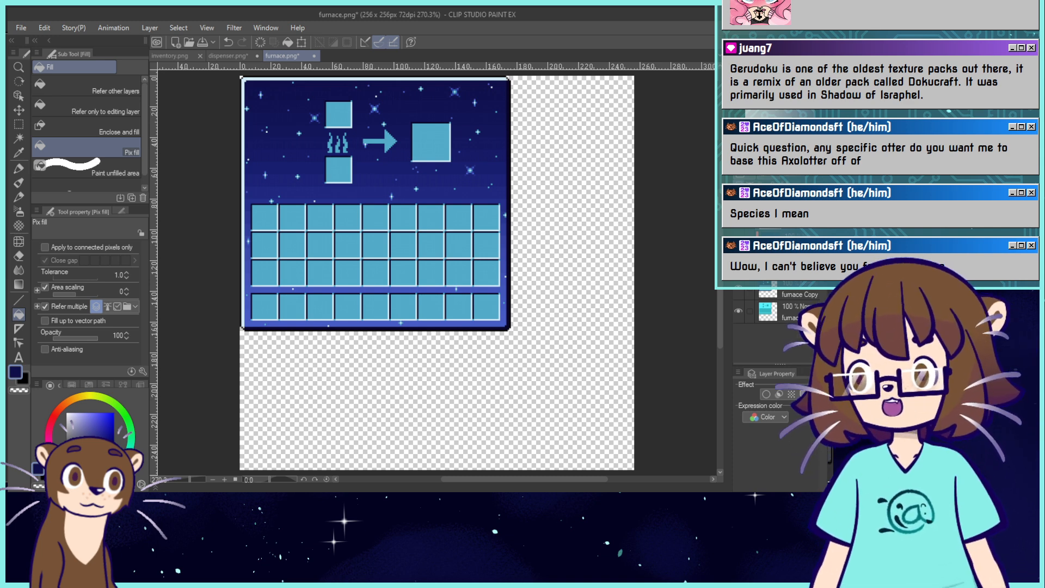
{"action": "left_click", "coordinate": [235, 56]}
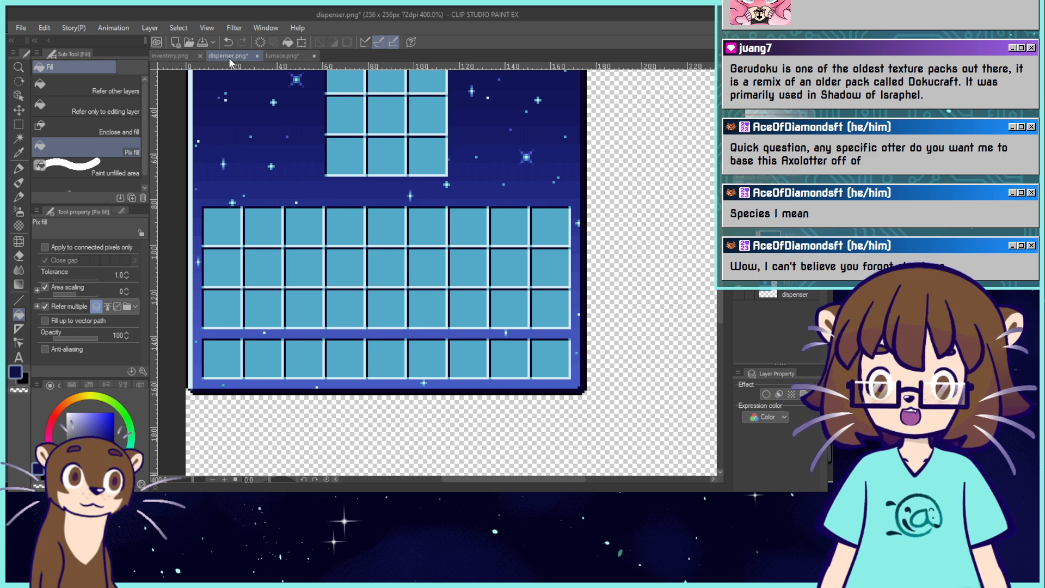
Sample the blue of the dispenser panel's lower-left corner pixel and return to furnace.png.
{"action": "scroll", "coordinate": [436, 272], "scroll_direction": "up", "scroll_amount": 5}
{"action": "left_click_drag", "start_coordinate": [180, 430], "coordinate": [680, 122]}
{"action": "left_click_drag", "start_coordinate": [247, 247], "coordinate": [663, 116]}
{"action": "left_click", "coordinate": [434, 293], "text": "alt"}
{"action": "left_click", "coordinate": [435, 285]}
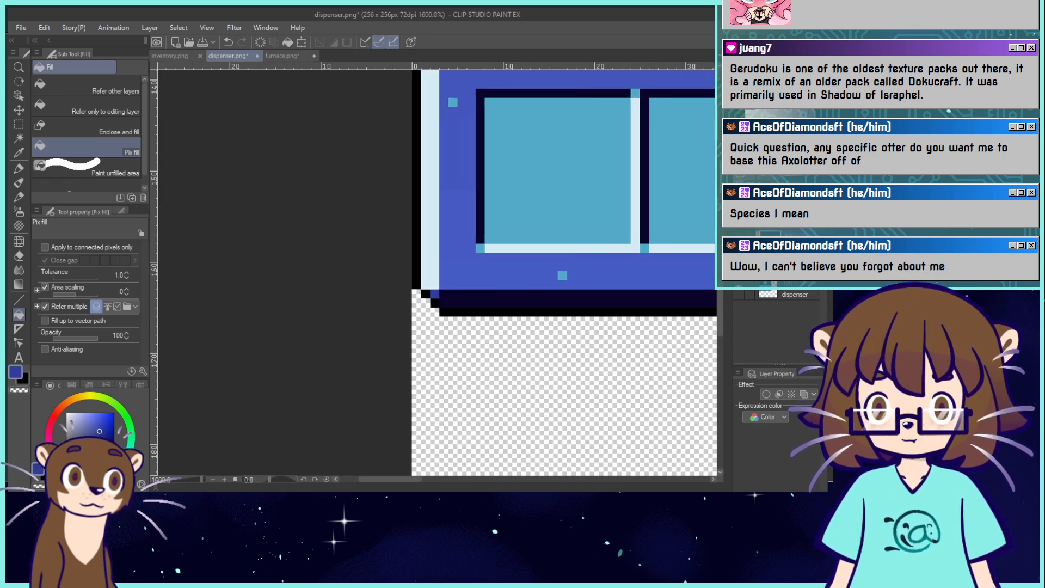
{"action": "key", "text": "ctrl+0"}
{"action": "left_click", "coordinate": [283, 56]}
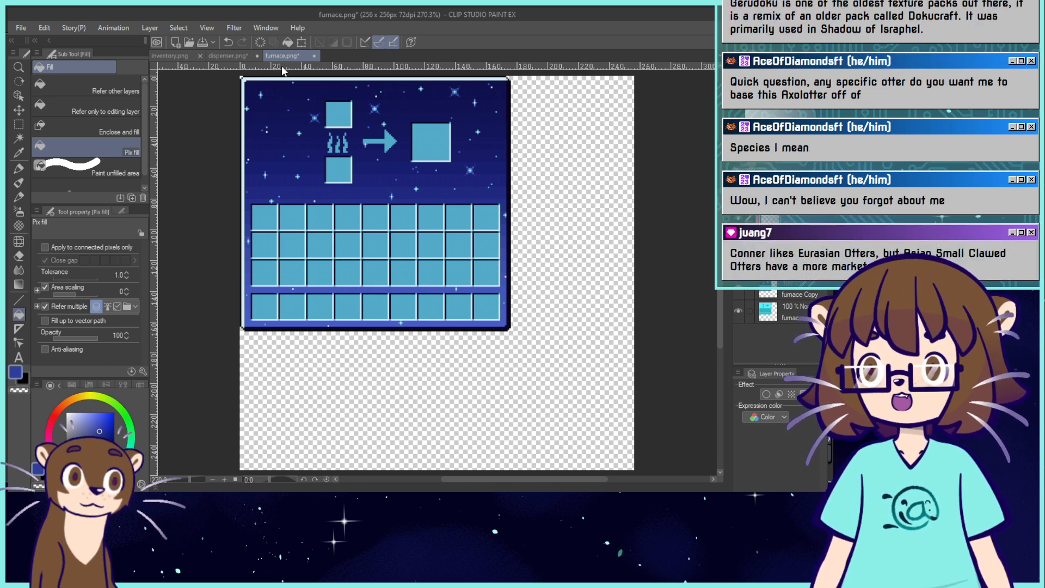
On the furnace Copy layer, paint the panel's upper-right and lower-left corner pixels with the sampled blue using the Dot pen.
{"action": "left_click_drag", "start_coordinate": [348, 163], "coordinate": [305, 305]}
{"action": "key", "text": "ctrl+plus"}
{"action": "key", "text": "ctrl+plus"}
{"action": "key", "text": "ctrl+plus"}
{"action": "key", "text": "ctrl+plus"}
{"action": "key", "text": "ctrl+plus"}
{"action": "key", "text": "ctrl+plus"}
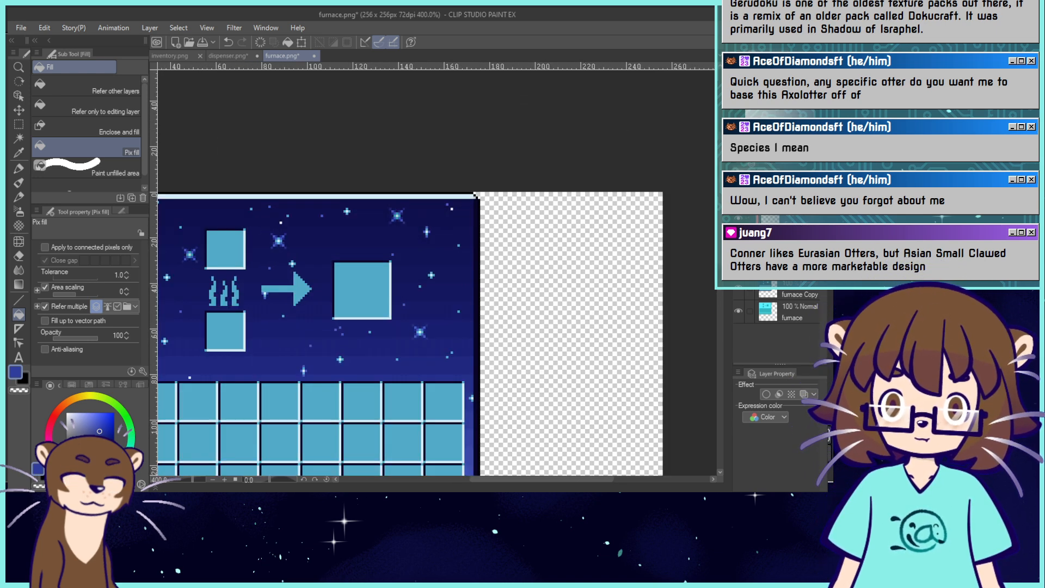
{"action": "left_click", "coordinate": [790, 295]}
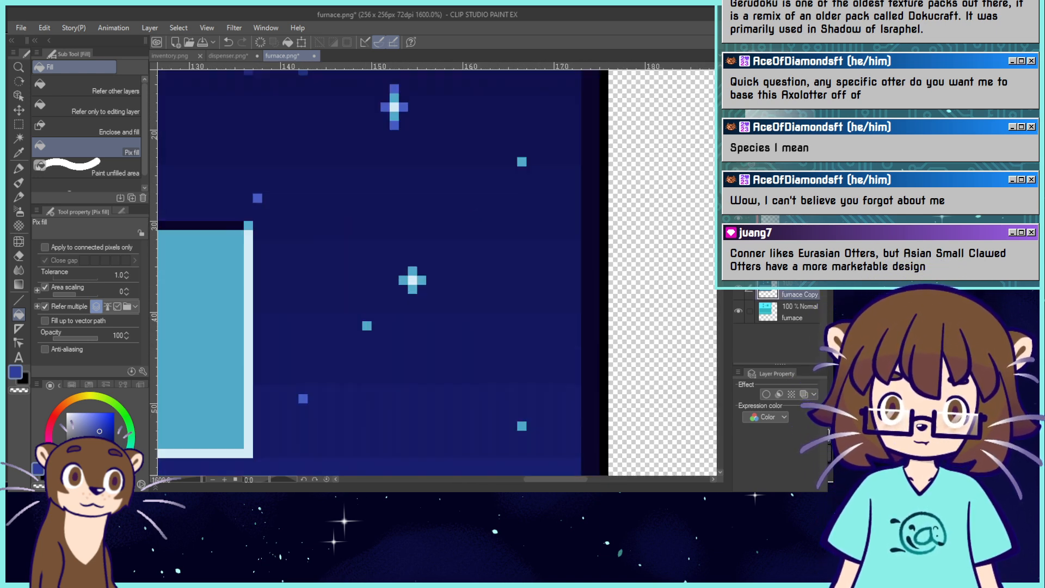
{"action": "left_click_drag", "start_coordinate": [786, 74], "coordinate": [788, 70]}
{"action": "key", "text": "p"}
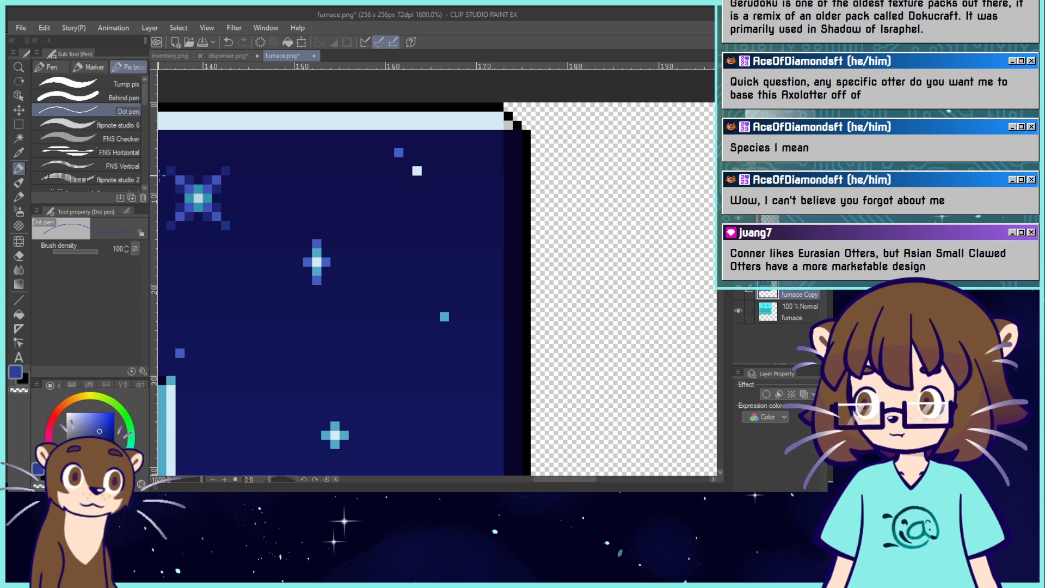
{"action": "left_click", "coordinate": [507, 125]}
{"action": "mouse_move", "coordinate": [752, 76]}
{"action": "left_mouse_down"}
{"action": "mouse_move", "coordinate": [743, 69]}
{"action": "mouse_move", "coordinate": [748, 105]}
{"action": "left_mouse_up"}
{"action": "left_click", "coordinate": [387, 272]}
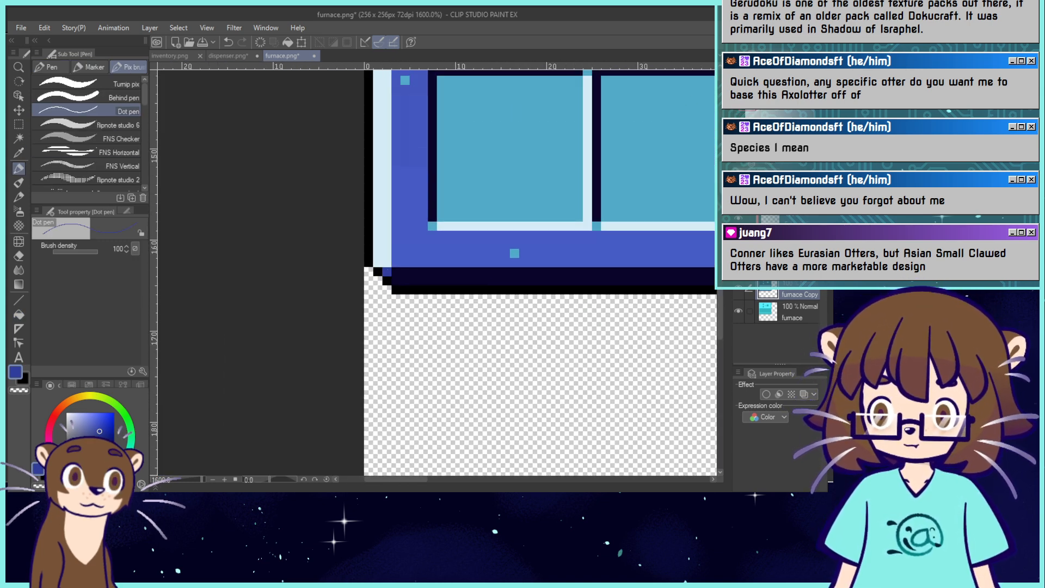
Remove the stray star overlapping the tail of the furnace's arrow using a rectangular selection, and clear the selection.
{"action": "key", "text": "ctrl+alt+0"}
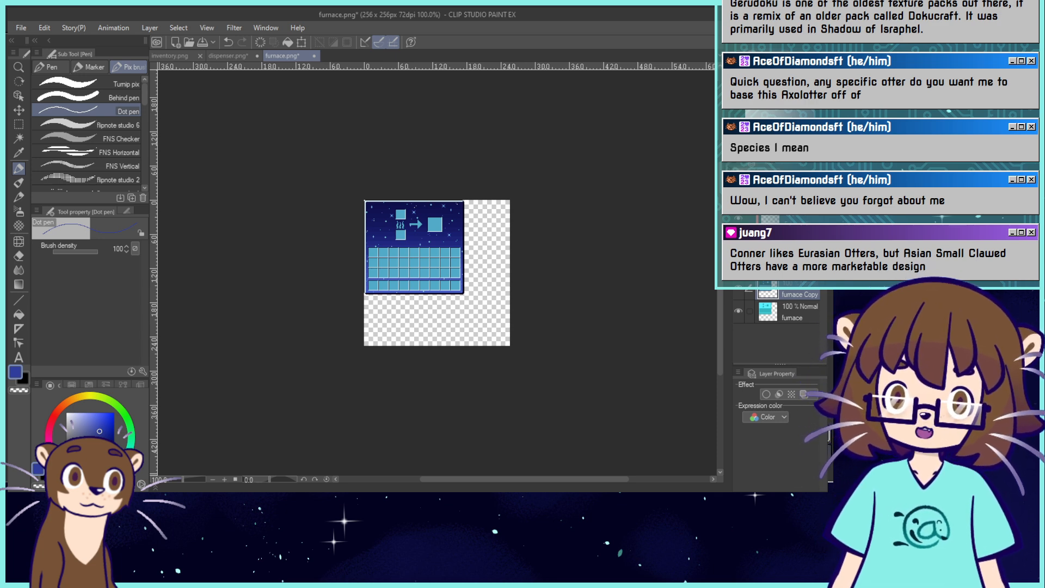
{"action": "key", "text": "ctrl+plus"}
{"action": "key", "text": "ctrl+plus"}
{"action": "key", "text": "ctrl+plus"}
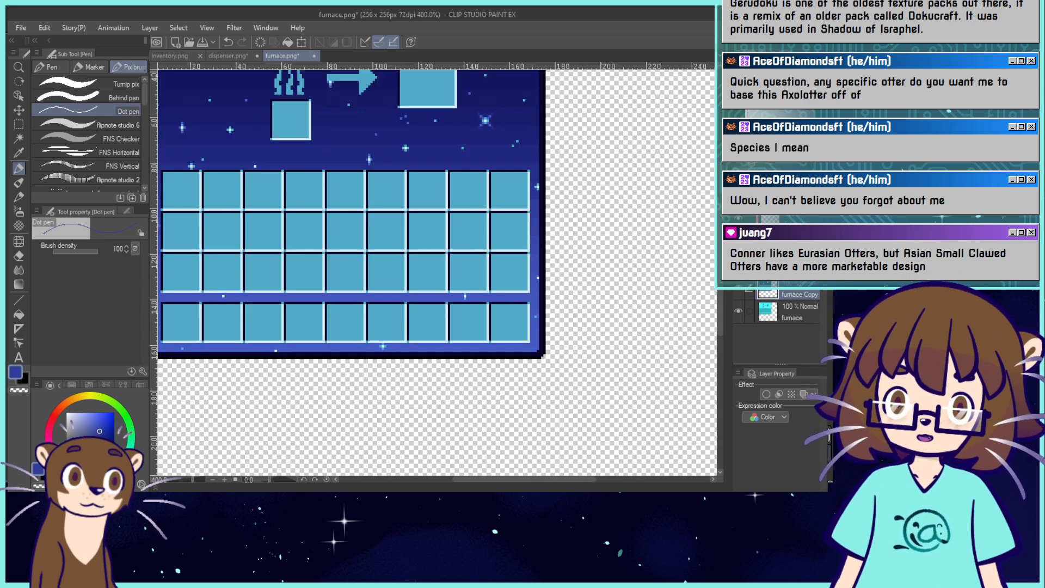
{"action": "left_click_drag", "start_coordinate": [381, 218], "coordinate": [502, 314]}
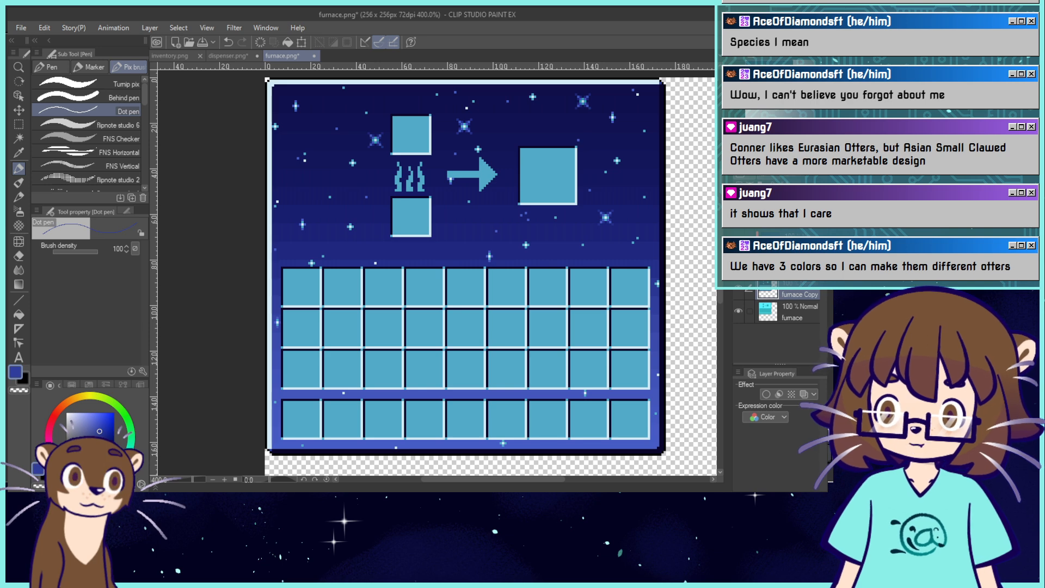
{"action": "key", "text": "m"}
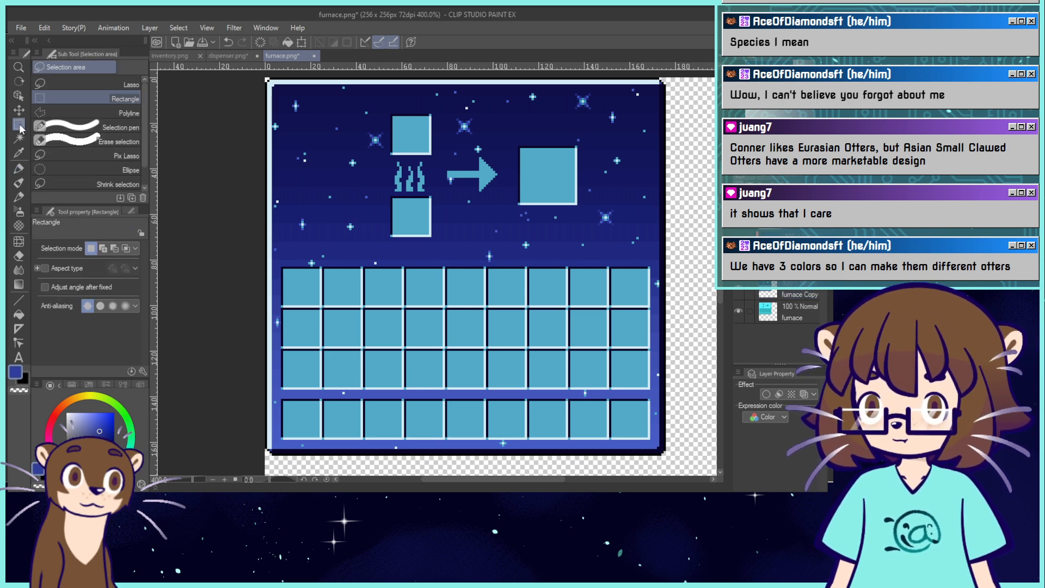
{"action": "left_click_drag", "start_coordinate": [439, 167], "coordinate": [459, 191]}
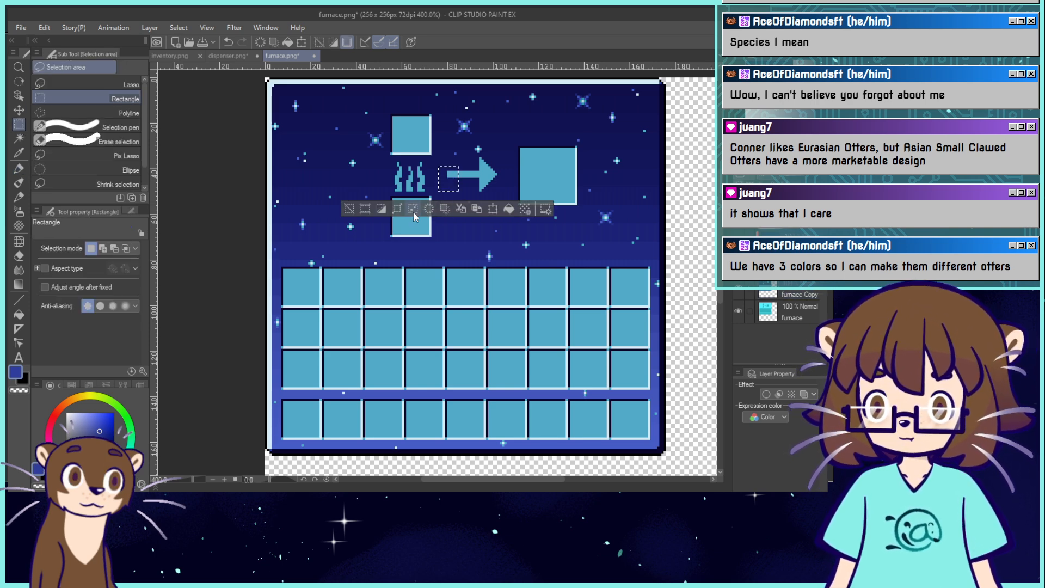
{"action": "left_click", "coordinate": [348, 209]}
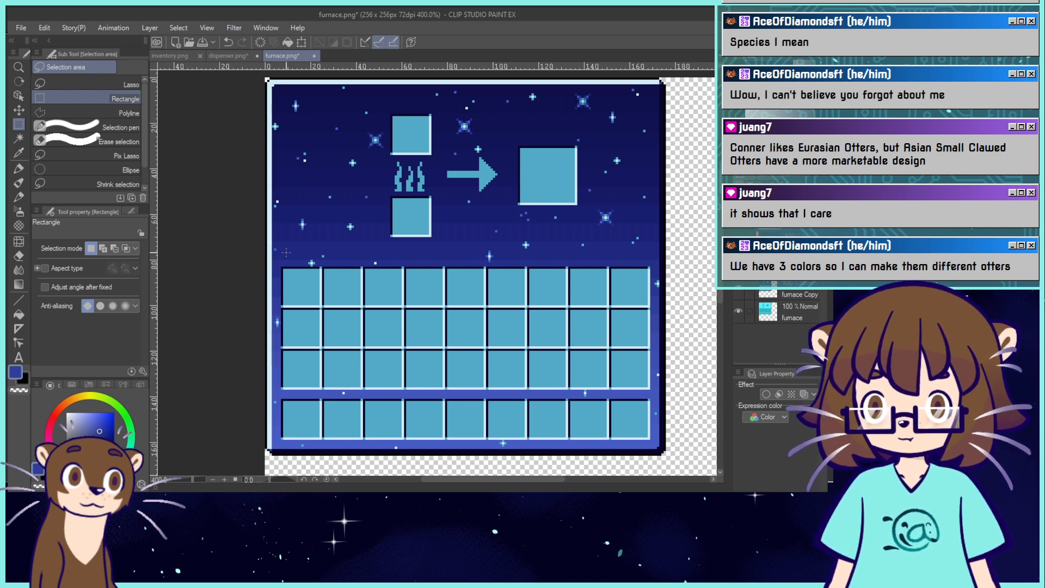
Save the finished furnace.png texture.
{"action": "key", "text": "ctrl+alt+0"}
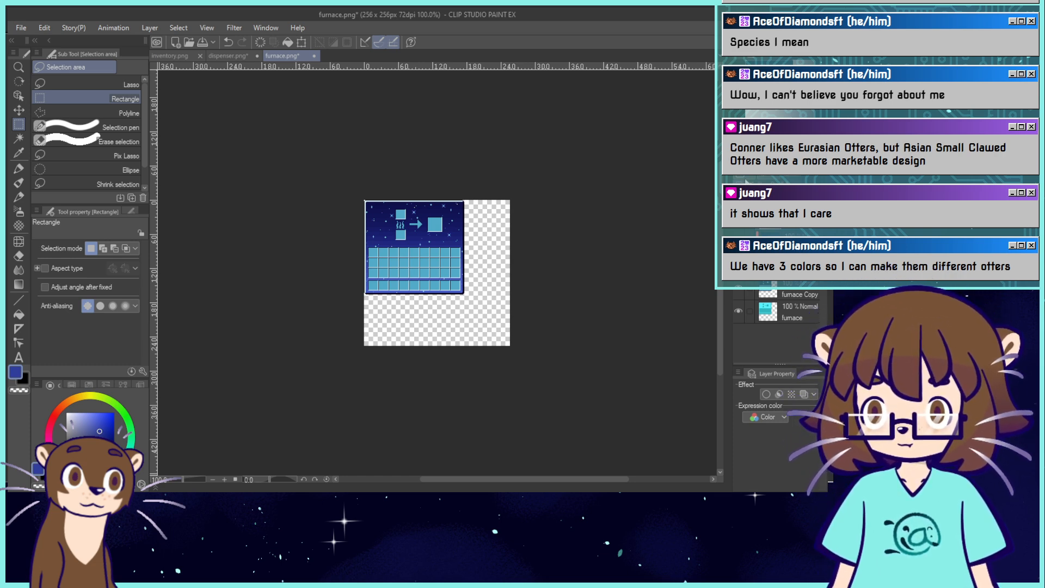
{"action": "left_click", "coordinate": [203, 44]}
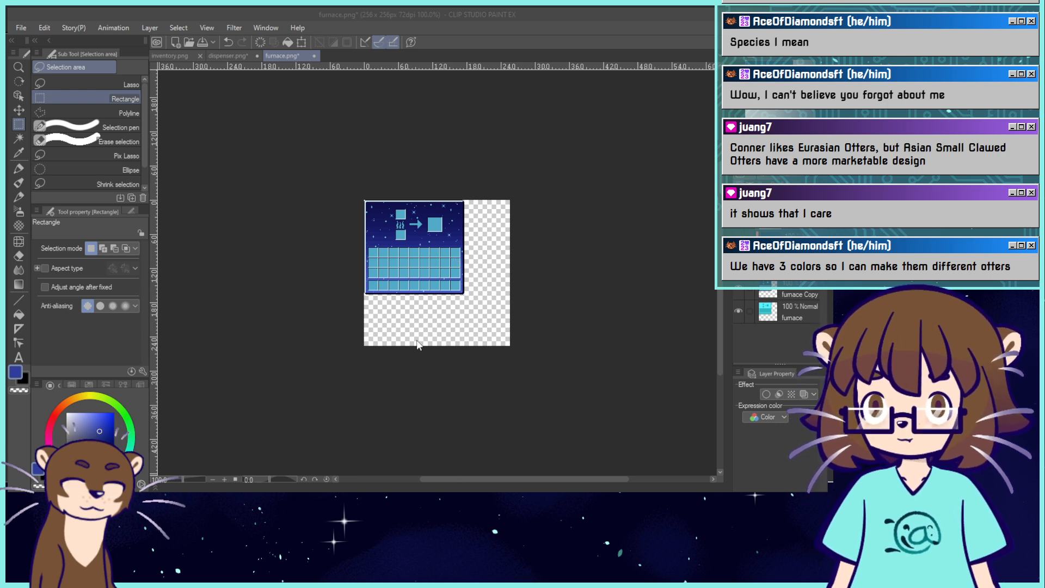
{"action": "left_click", "coordinate": [453, 195]}
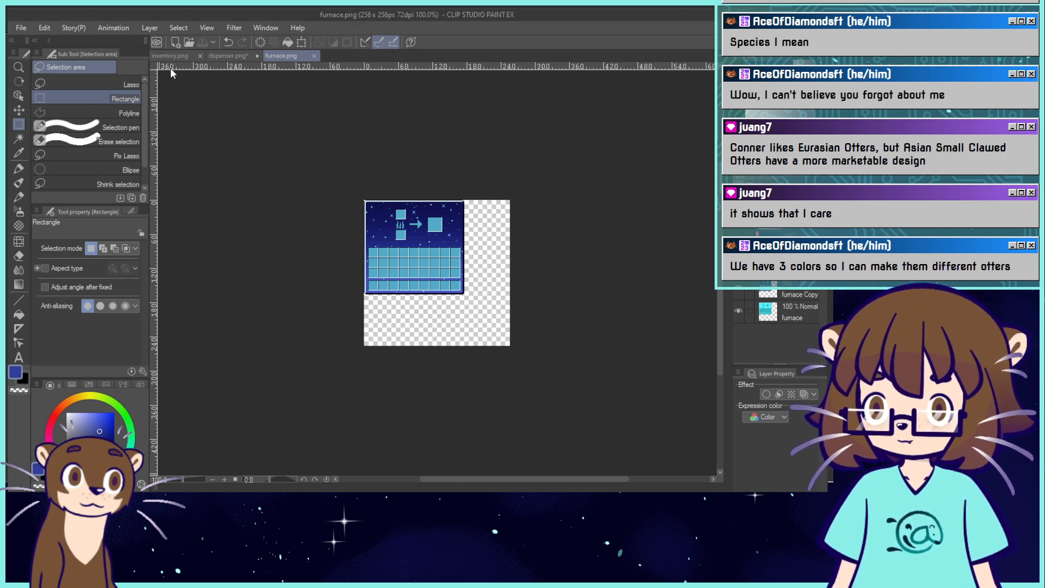
Look over the inventory.png and furnace.png textures.
{"action": "left_click", "coordinate": [173, 54]}
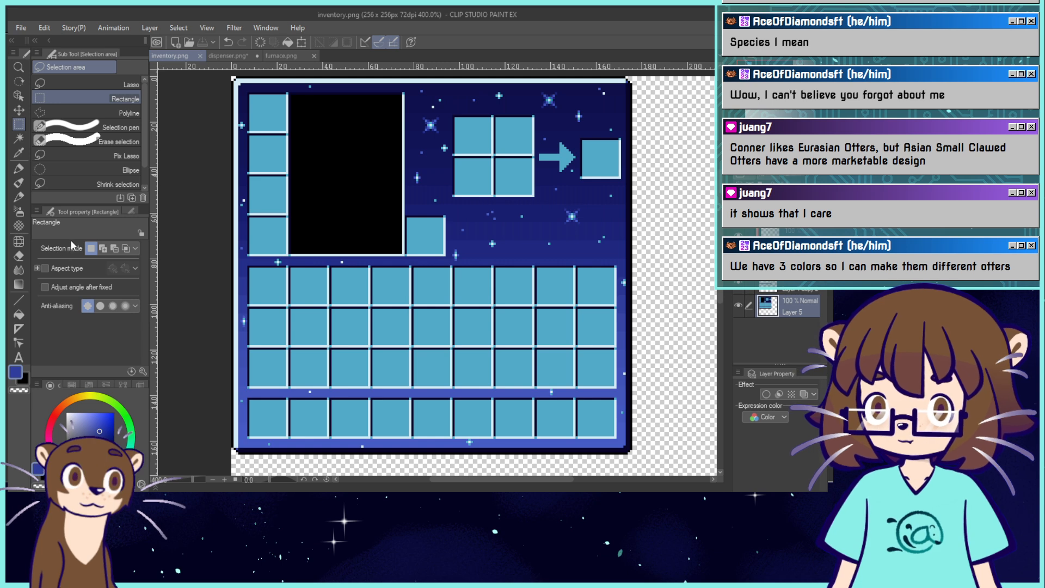
{"action": "left_click", "coordinate": [21, 27]}
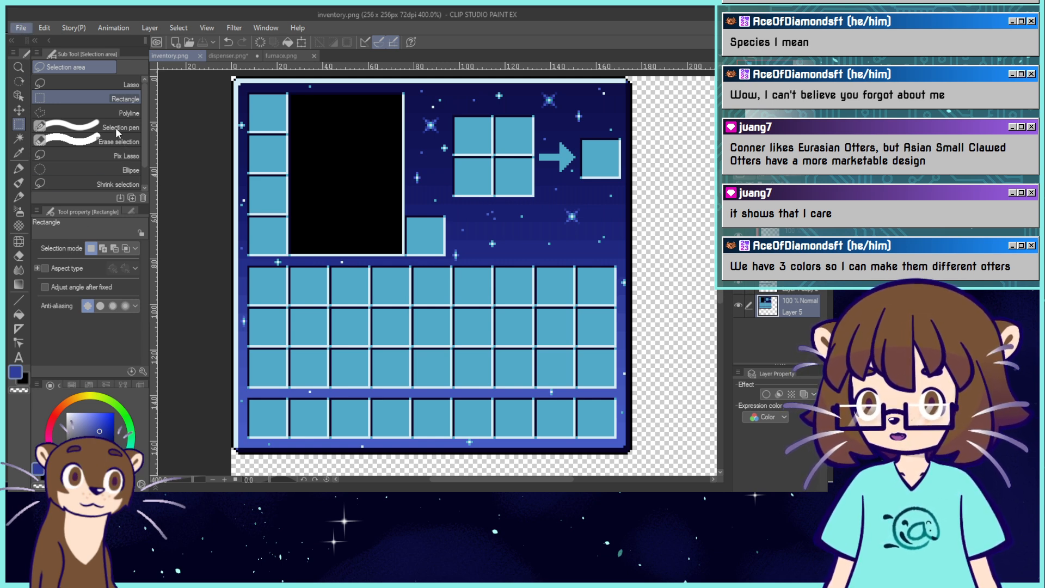
{"action": "left_click", "coordinate": [259, 146]}
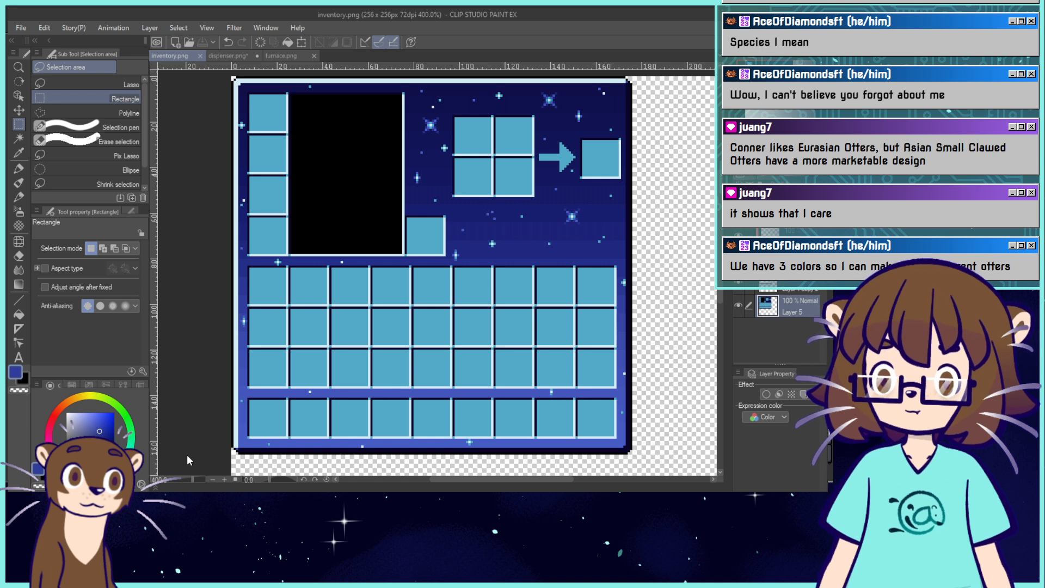
{"action": "left_click", "coordinate": [298, 55]}
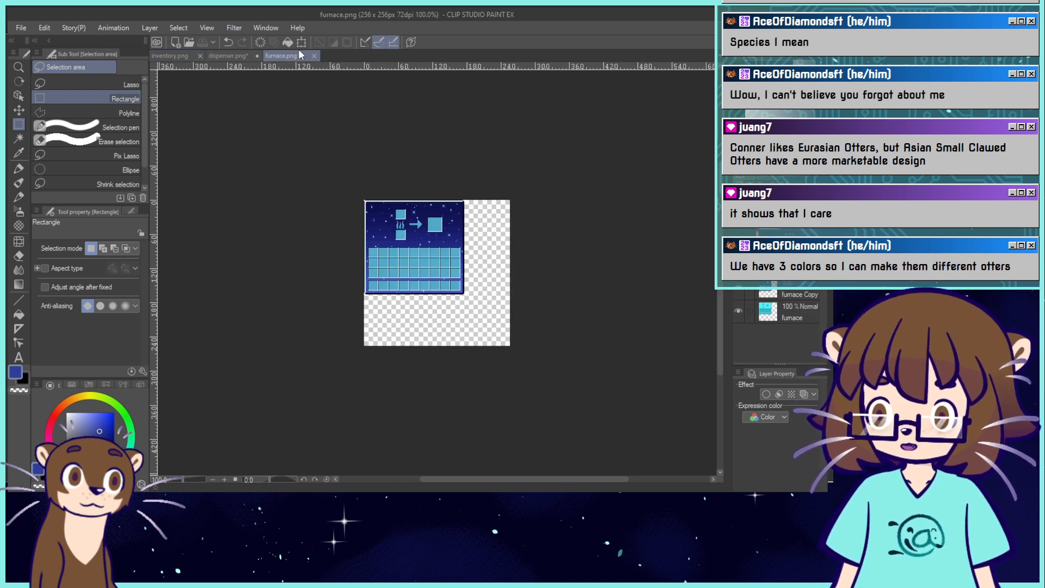
{"action": "key", "text": "ctrl+plus"}
{"action": "key", "text": "ctrl+plus"}
{"action": "key", "text": "ctrl+plus"}
{"action": "key", "text": "ctrl+plus"}
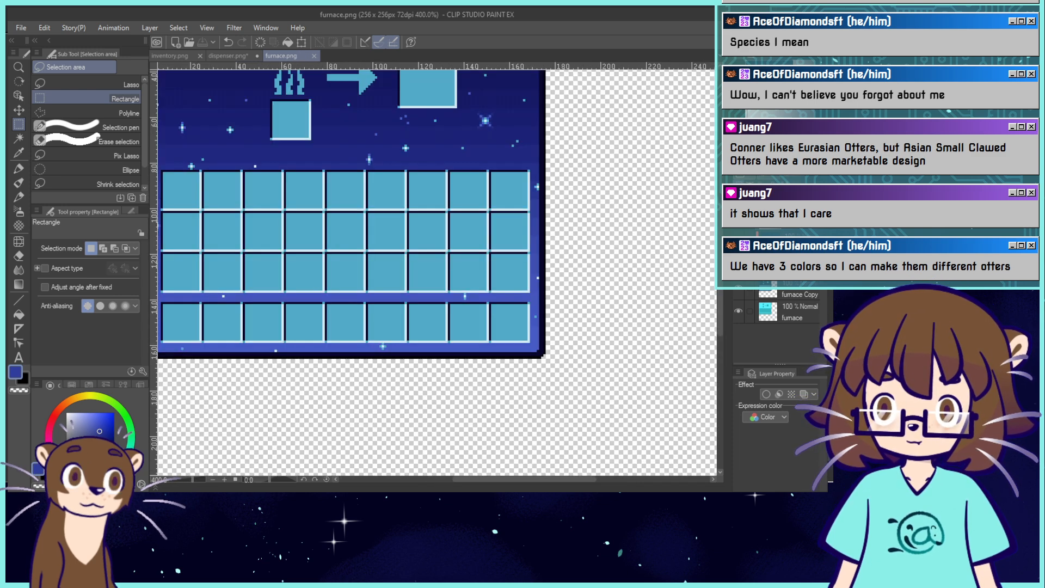
{"action": "left_click_drag", "start_coordinate": [381, 218], "coordinate": [484, 314]}
{"action": "key", "text": "ctrl+minus"}
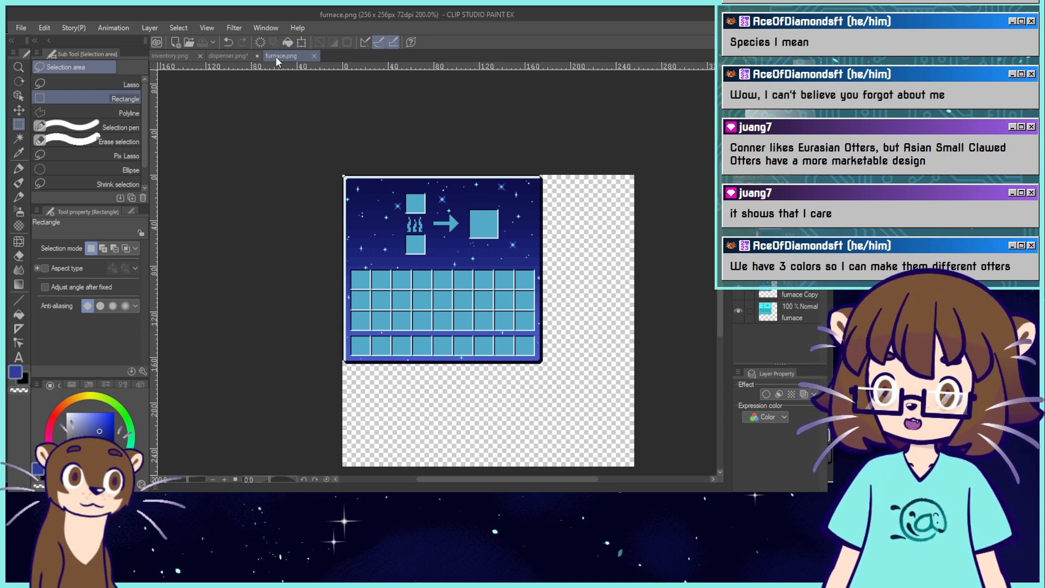
Open the generic_54.png texture and prepare it for recolouring.
{"action": "left_click", "coordinate": [187, 45]}
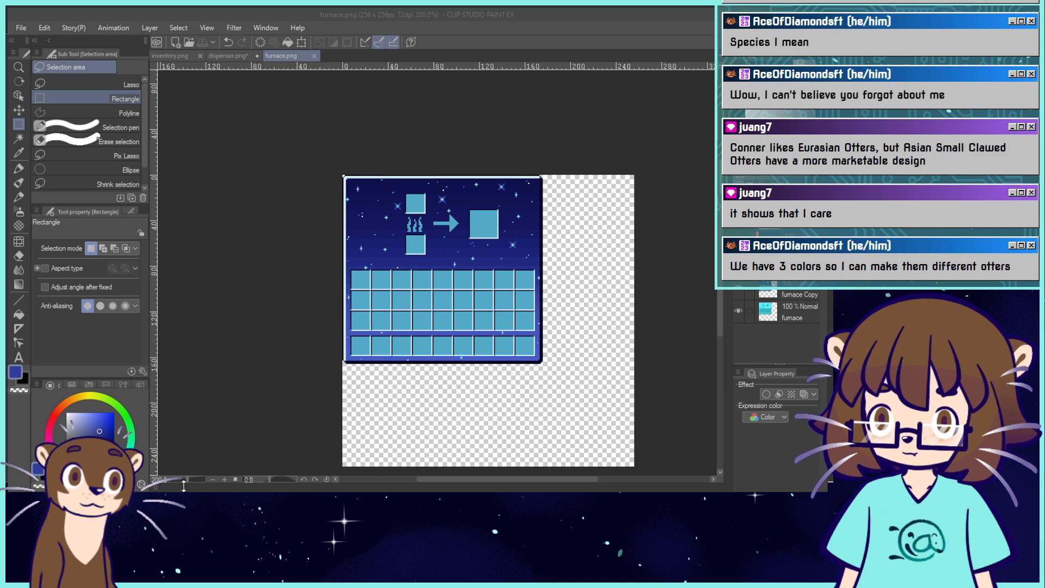
{"action": "double_click", "coordinate": [395, 223]}
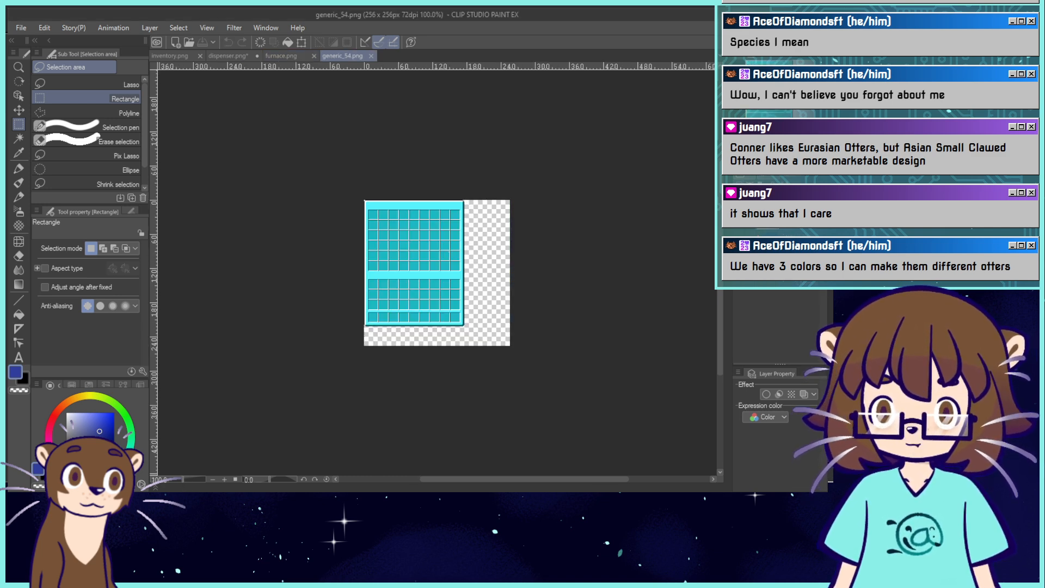
{"action": "key", "text": "ctrl+plus"}
{"action": "key", "text": "ctrl+plus"}
{"action": "left_click_drag", "start_coordinate": [435, 272], "coordinate": [459, 260]}
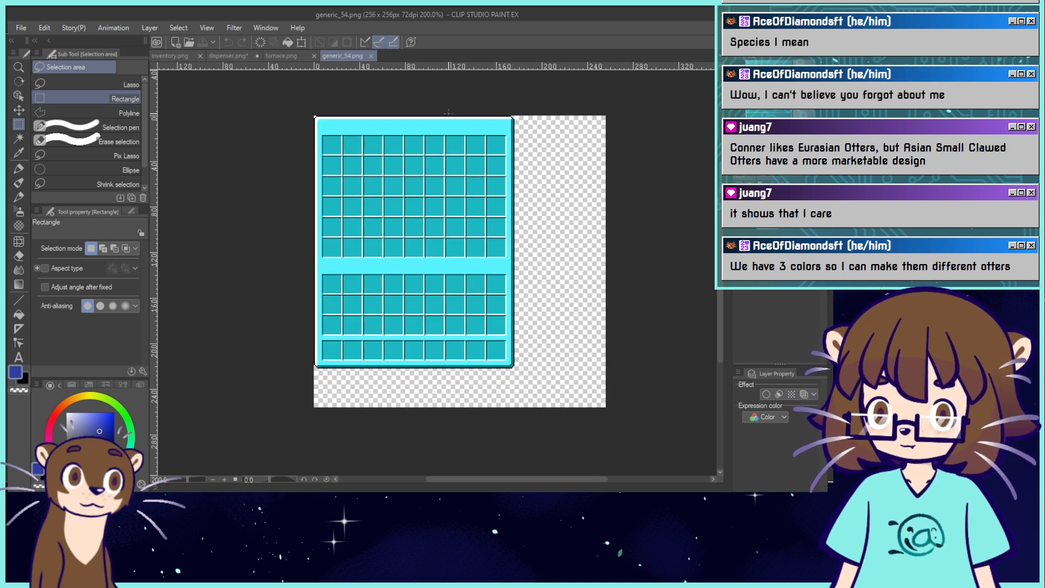
{"action": "key", "text": "ctrl+plus"}
{"action": "key", "text": "ctrl+plus"}
{"action": "key", "text": "ctrl+plus"}
{"action": "key", "text": "ctrl+plus"}
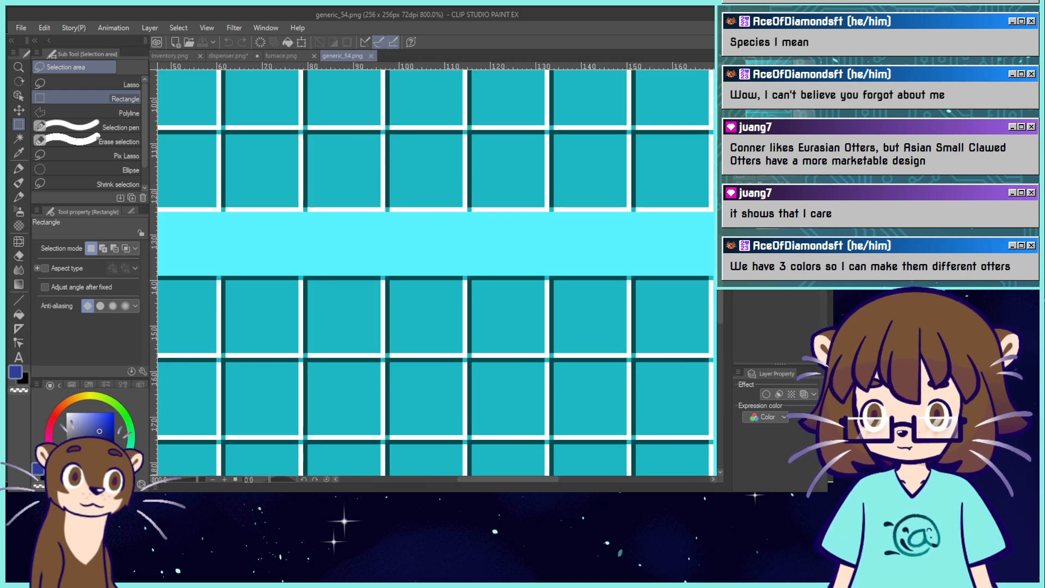
{"action": "mouse_move", "coordinate": [774, 97]}
{"action": "left_mouse_down"}
{"action": "mouse_move", "coordinate": [776, 71]}
{"action": "mouse_move", "coordinate": [748, 119]}
{"action": "mouse_move", "coordinate": [764, 104]}
{"action": "left_mouse_up"}
{"action": "key", "text": "ctrl+minus"}
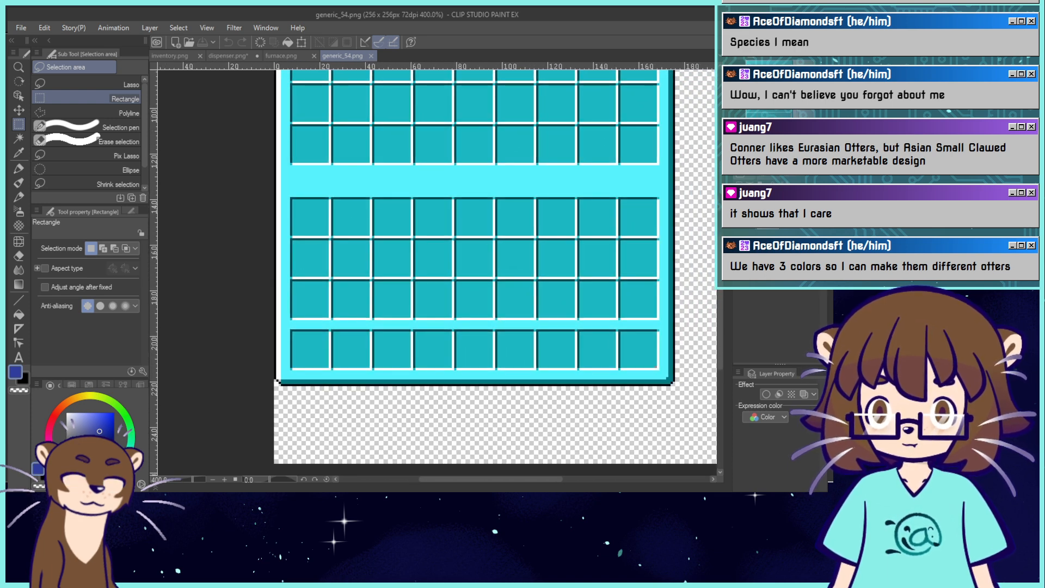
{"action": "left_click", "coordinate": [749, 179]}
Hide the starry gradient background in furnace.png to expose its flat navy panel.
{"action": "left_click", "coordinate": [294, 56]}
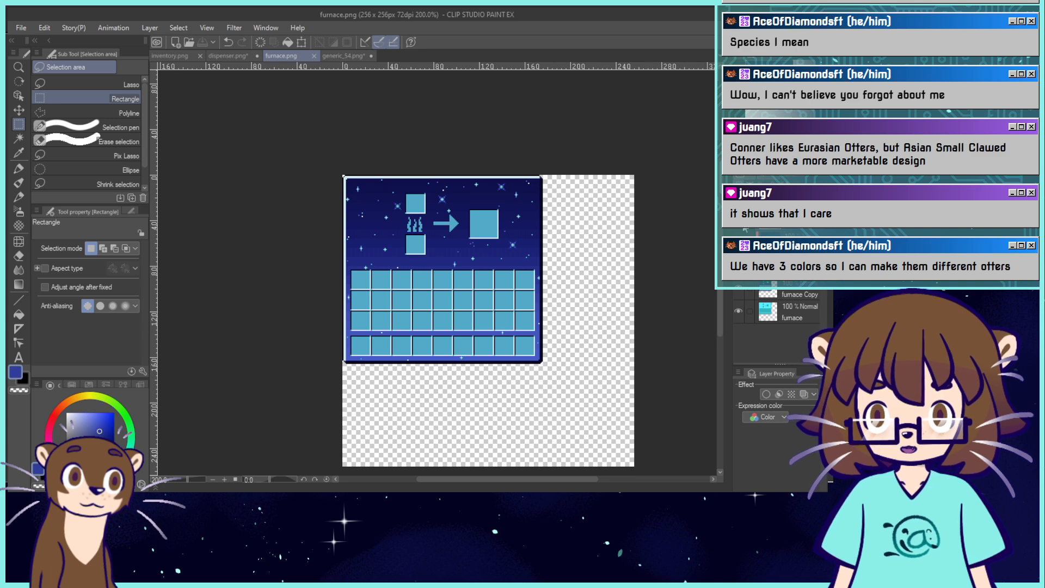
{"action": "left_click", "coordinate": [744, 228]}
{"action": "left_click_drag", "start_coordinate": [441, 304], "coordinate": [453, 266]}
{"action": "key", "text": "ctrl+plus"}
{"action": "key", "text": "ctrl+plus"}
{"action": "key", "text": "ctrl+minus"}
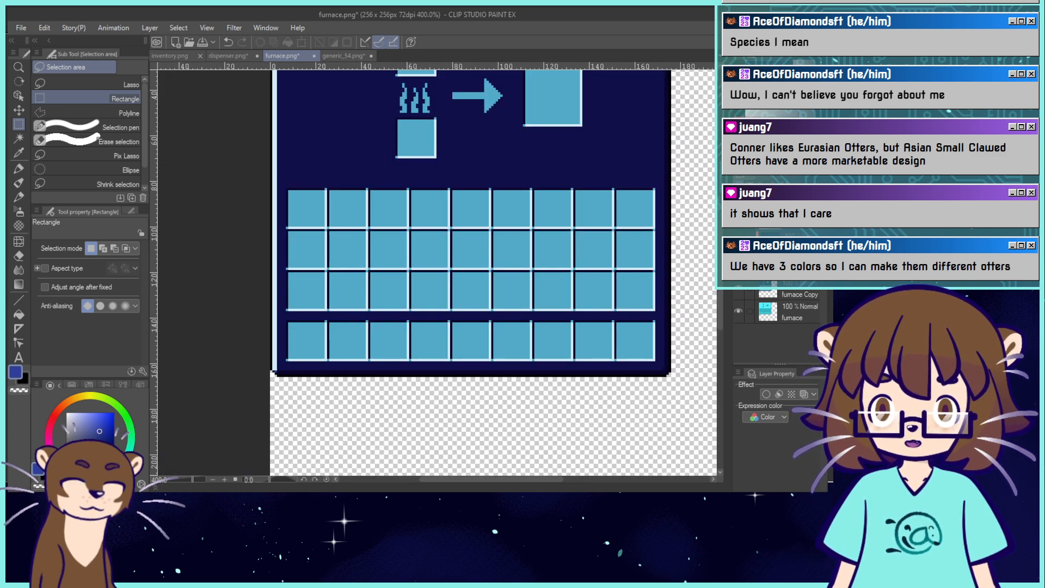
Fill the light cyan panel of generic_54.png with the furnace panel's navy.
{"action": "left_click", "coordinate": [344, 55]}
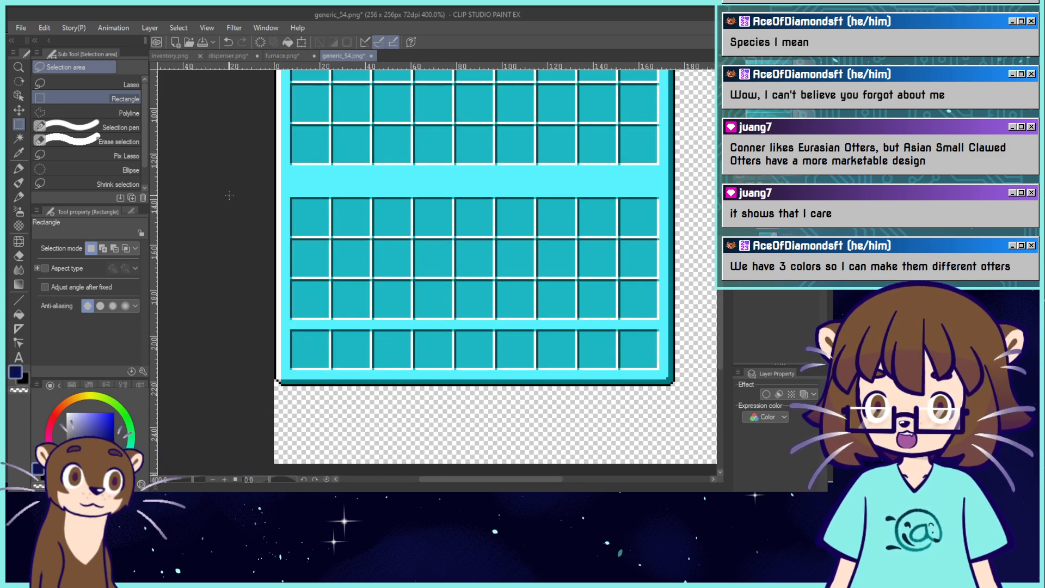
{"action": "key", "text": "g"}
{"action": "left_click", "coordinate": [475, 180]}
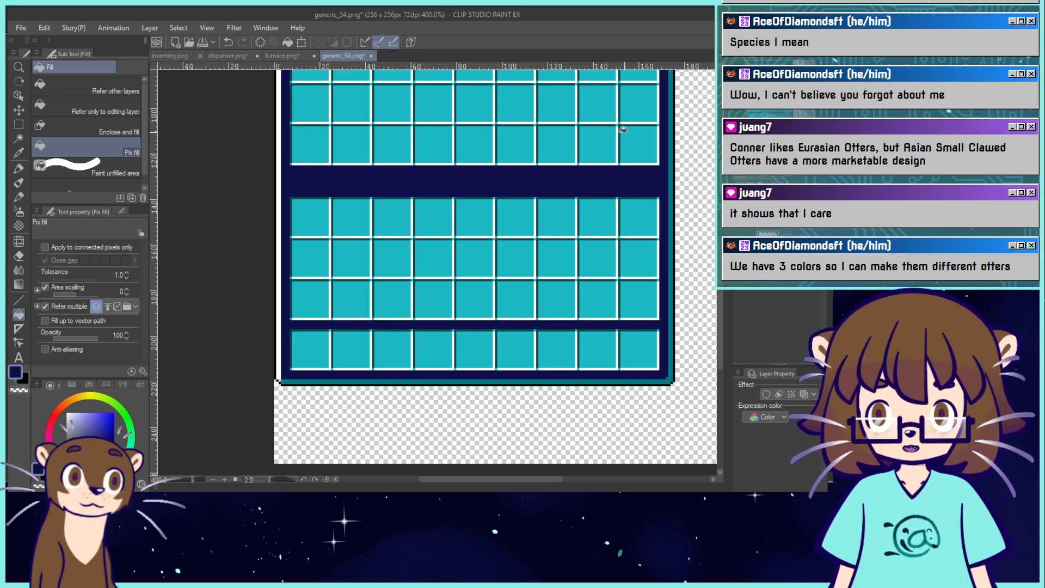
Sample the furnace's darkest navy shadow colour and fill the dark teal shadows of generic_54.png with it.
{"action": "left_click", "coordinate": [297, 57]}
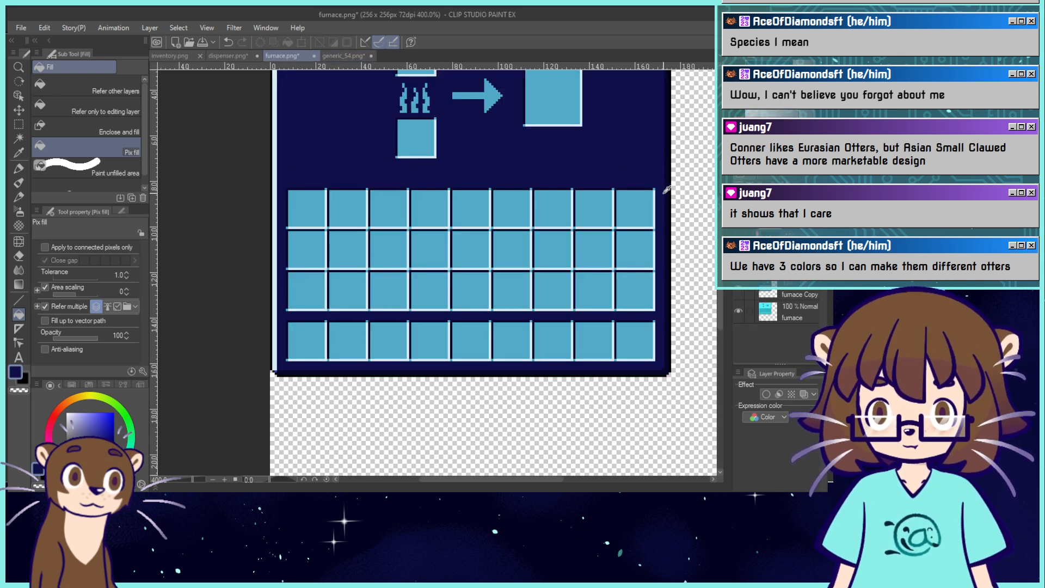
{"action": "key", "text": "ctrl+Tab"}
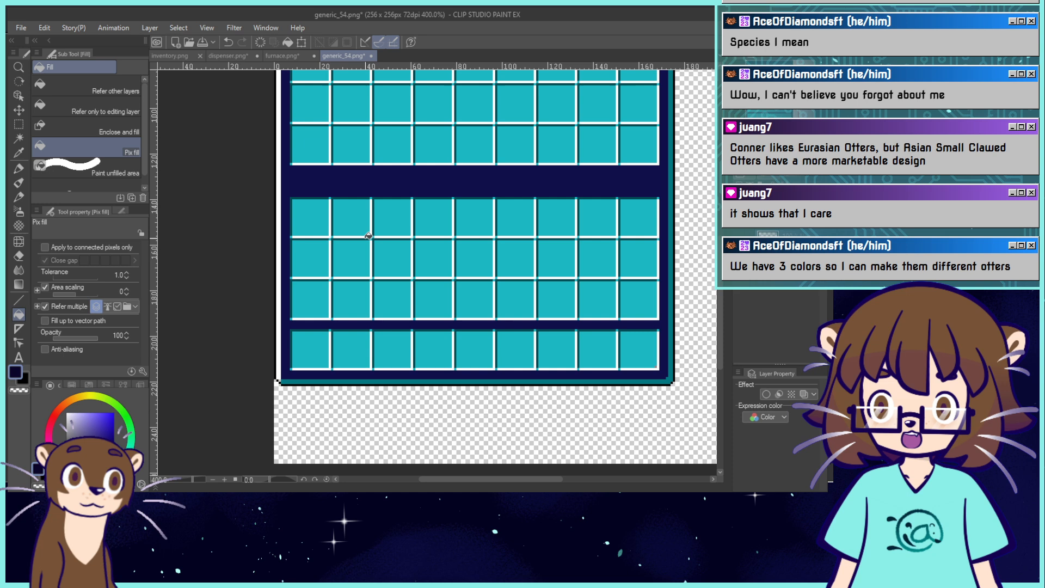
{"action": "left_click", "coordinate": [674, 195]}
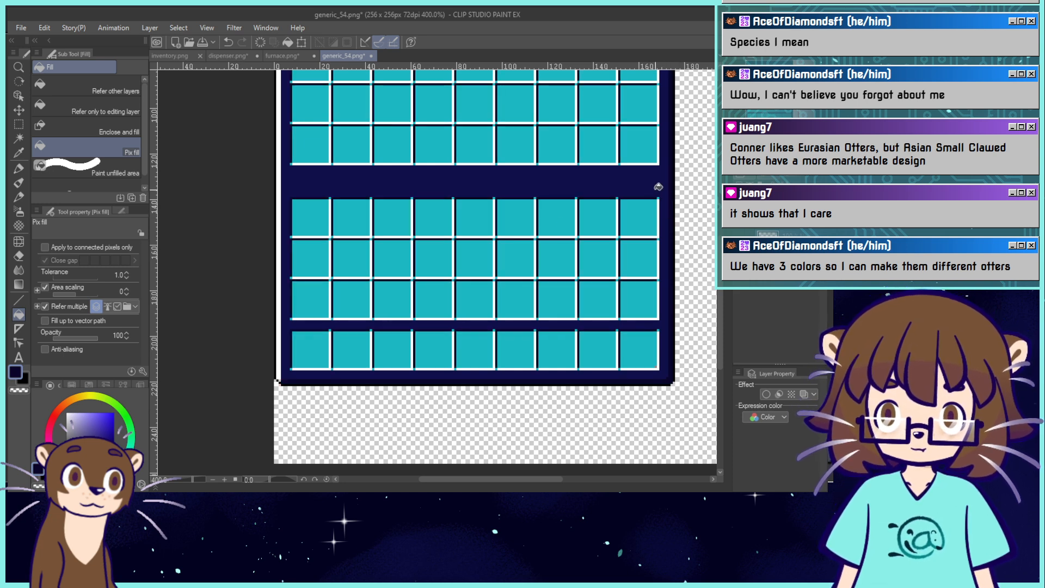
Sample the slot blue from furnace.png and fill all the teal slots of generic_54.png with it.
{"action": "left_click", "coordinate": [283, 56]}
{"action": "left_click", "coordinate": [464, 203], "text": "alt"}
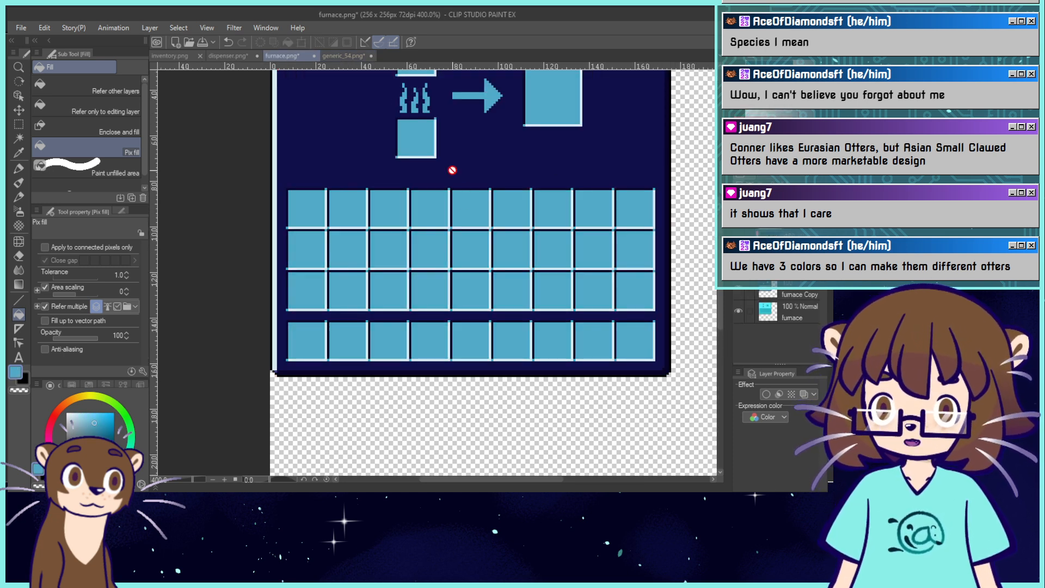
{"action": "left_click", "coordinate": [343, 56]}
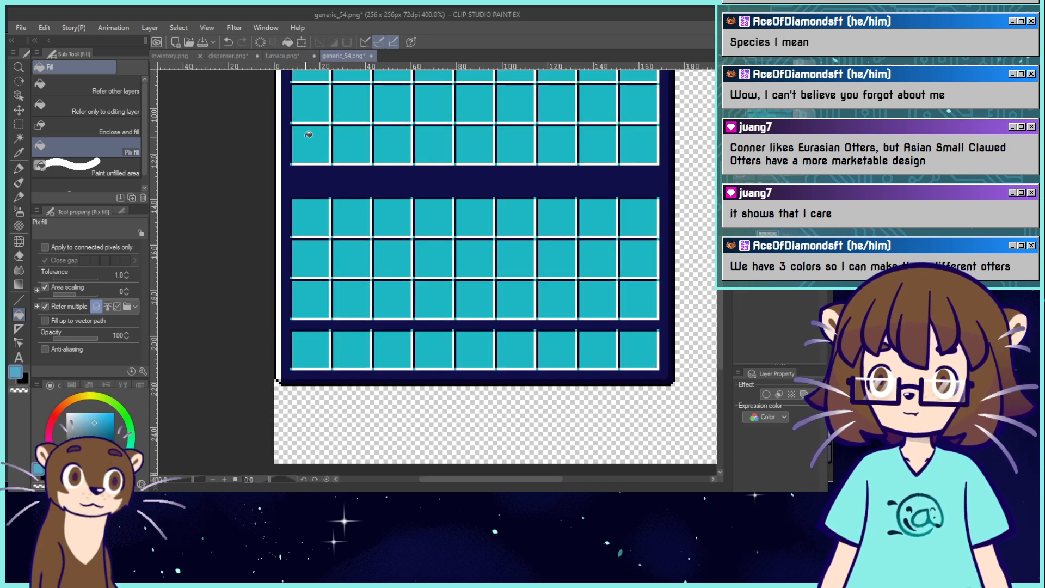
{"action": "left_click", "coordinate": [538, 149]}
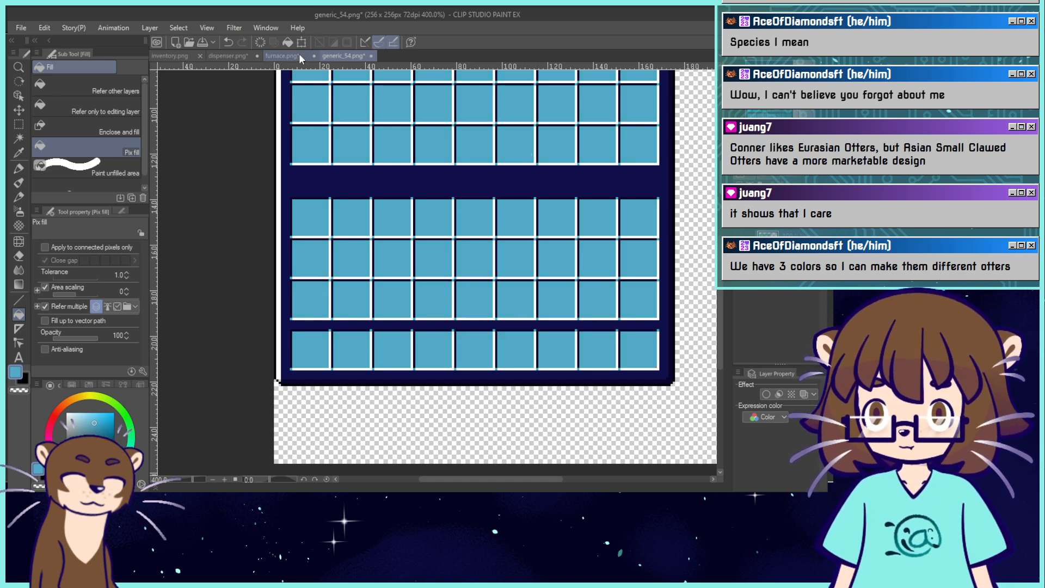
Sample the pale blue slot highlight from furnace.png and fill the white highlights of generic_54.png with it.
{"action": "left_click", "coordinate": [283, 56]}
{"action": "left_click", "coordinate": [538, 125], "text": "alt"}
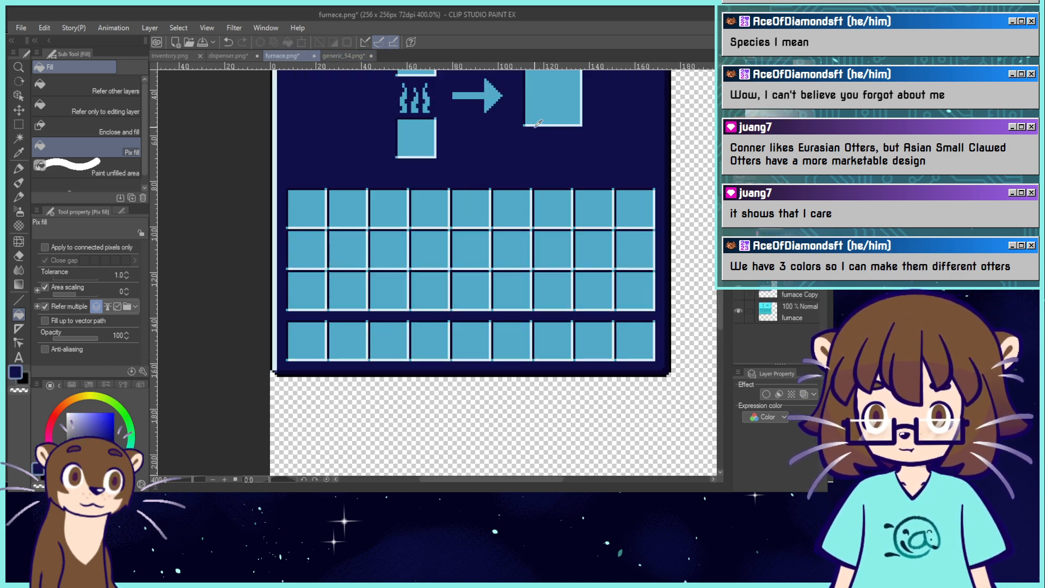
{"action": "left_click", "coordinate": [536, 197], "text": "alt"}
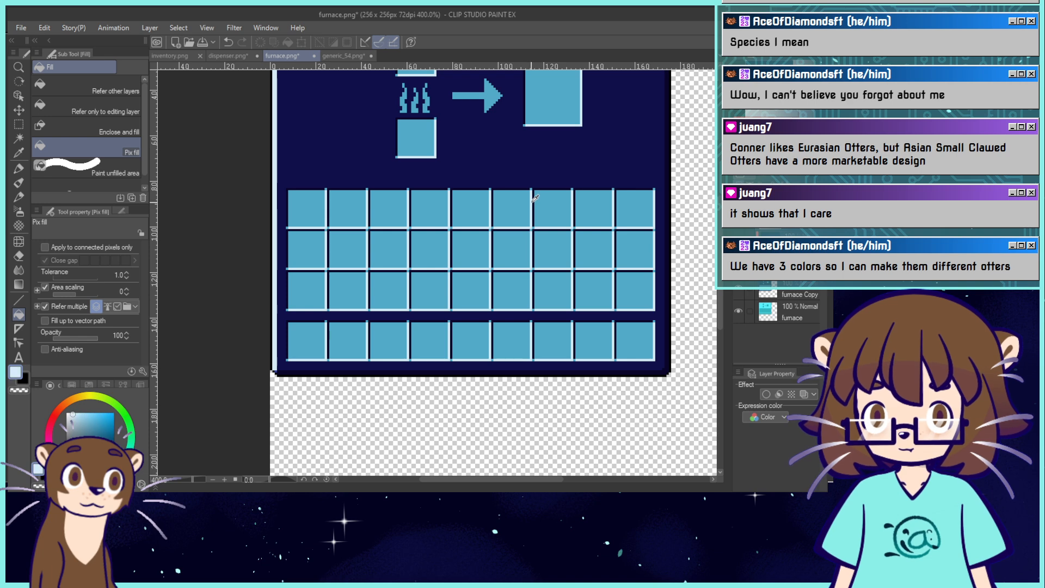
{"action": "left_click", "coordinate": [343, 56]}
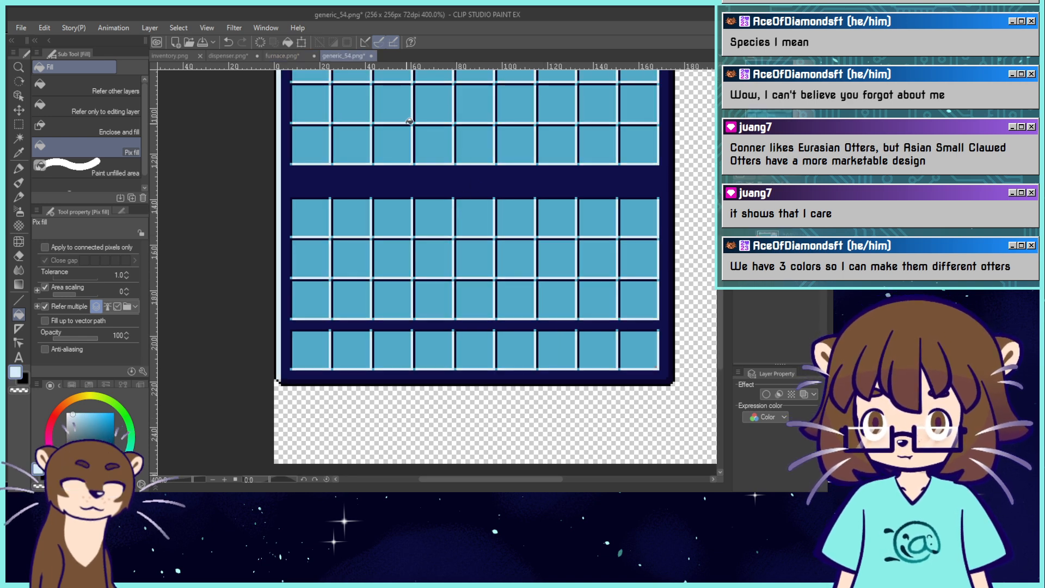
Sample the medium blue corner pixel of furnace.png's border and recolour the matching corner pixels of generic_54.png with it.
{"action": "left_click", "coordinate": [283, 56]}
{"action": "left_click", "coordinate": [279, 367], "text": "alt"}
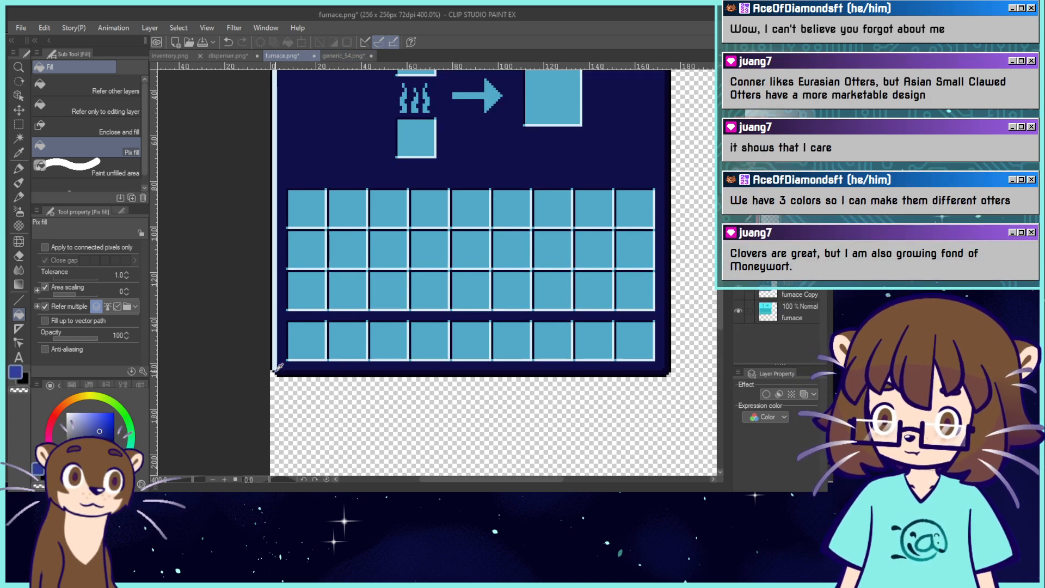
{"action": "left_click", "coordinate": [344, 56]}
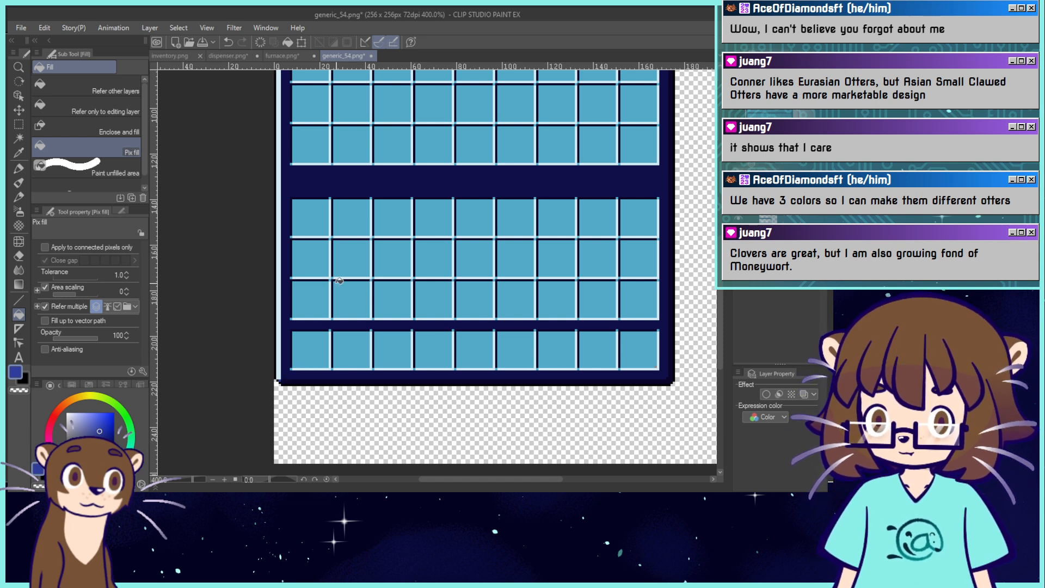
{"action": "scroll", "coordinate": [285, 370], "scroll_direction": "up", "scroll_amount": 4}
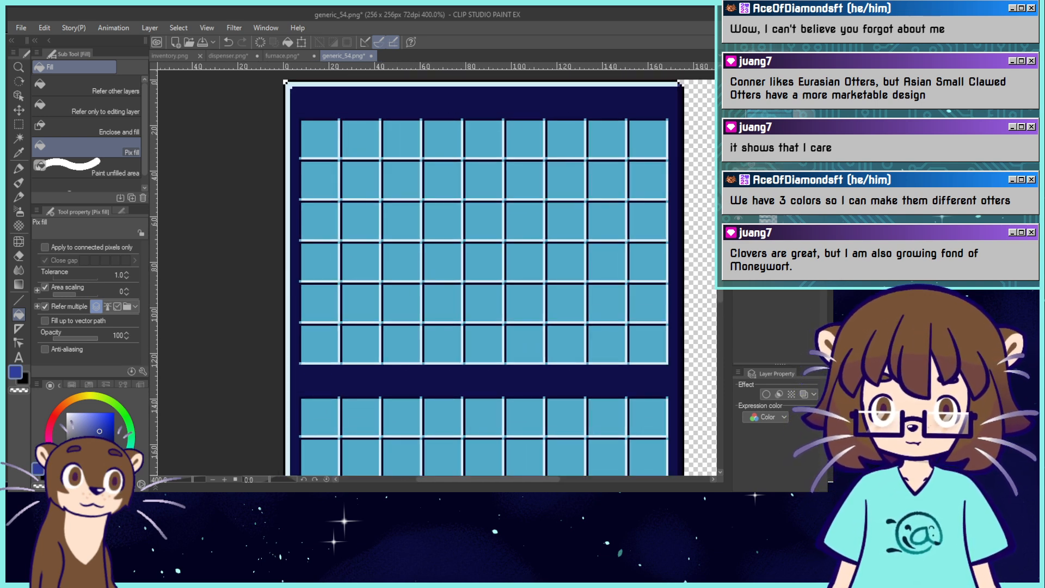
{"action": "key", "text": "ctrl+alt+0"}
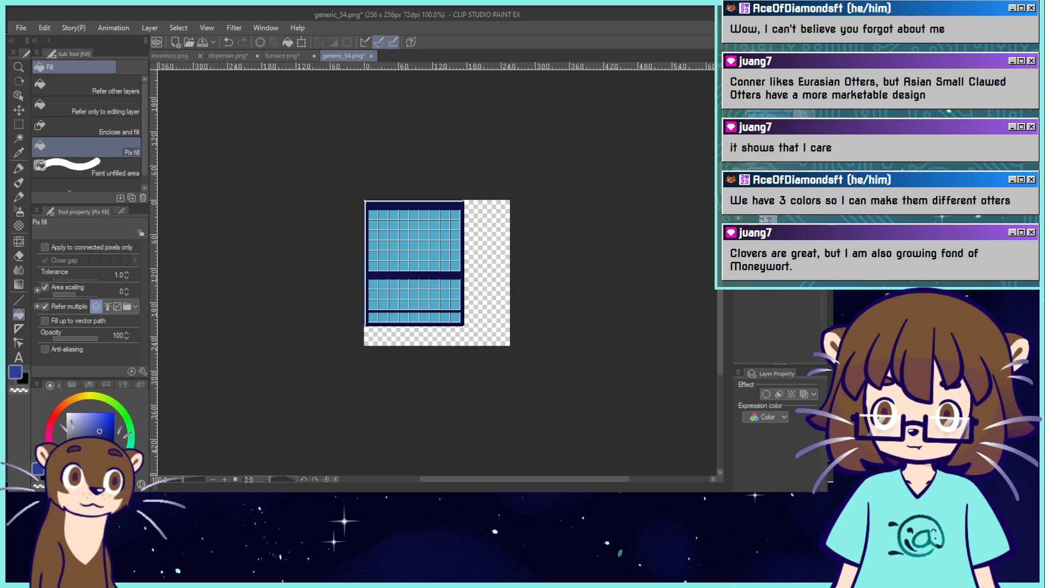
Show the starry gradient background in furnace.png again and paste a copy of it into generic_54.png.
{"action": "left_click", "coordinate": [281, 55]}
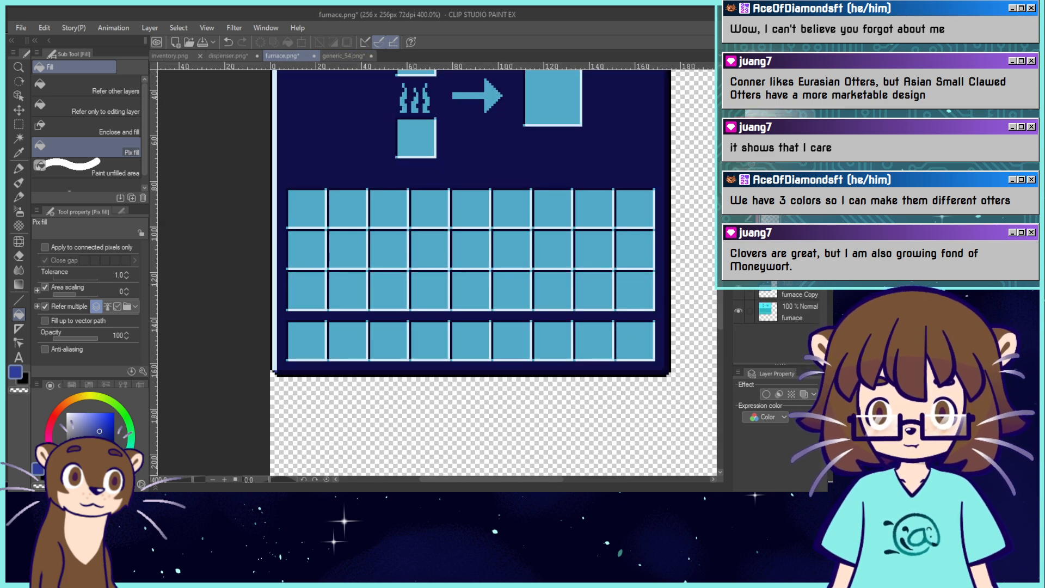
{"action": "left_click", "coordinate": [738, 218]}
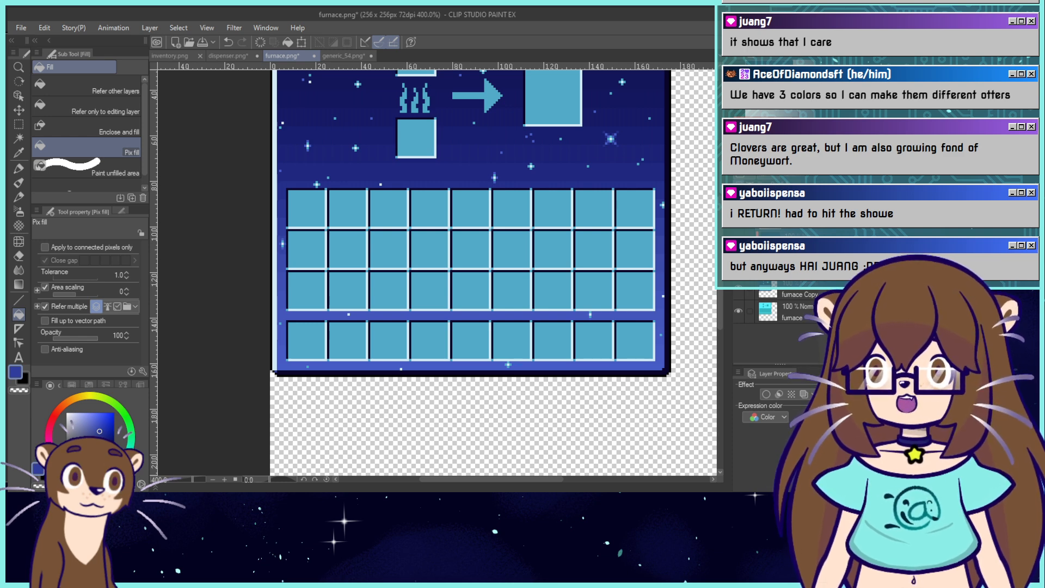
{"action": "left_click", "coordinate": [342, 57]}
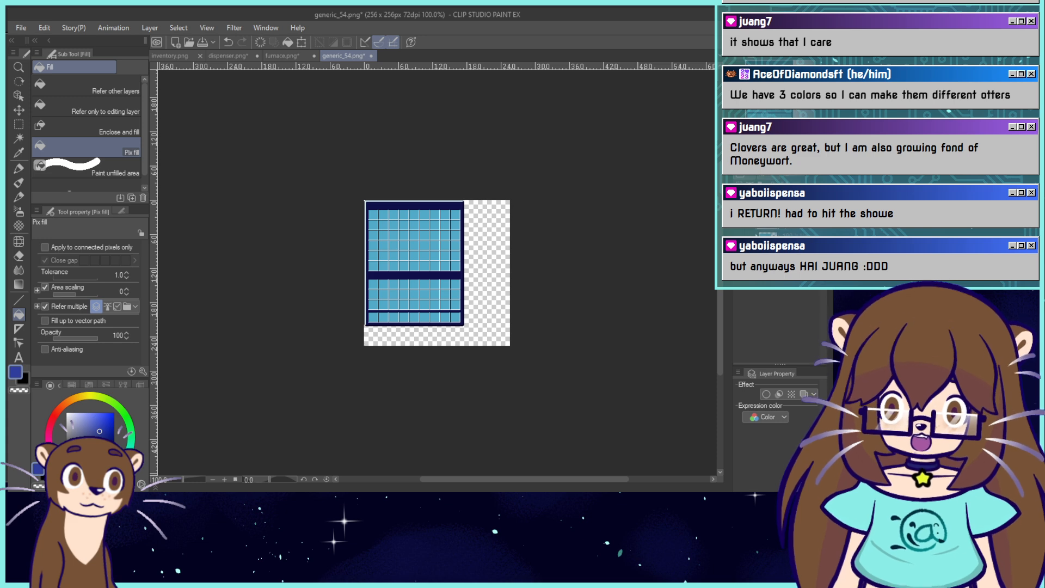
{"action": "key", "text": "ctrl+v"}
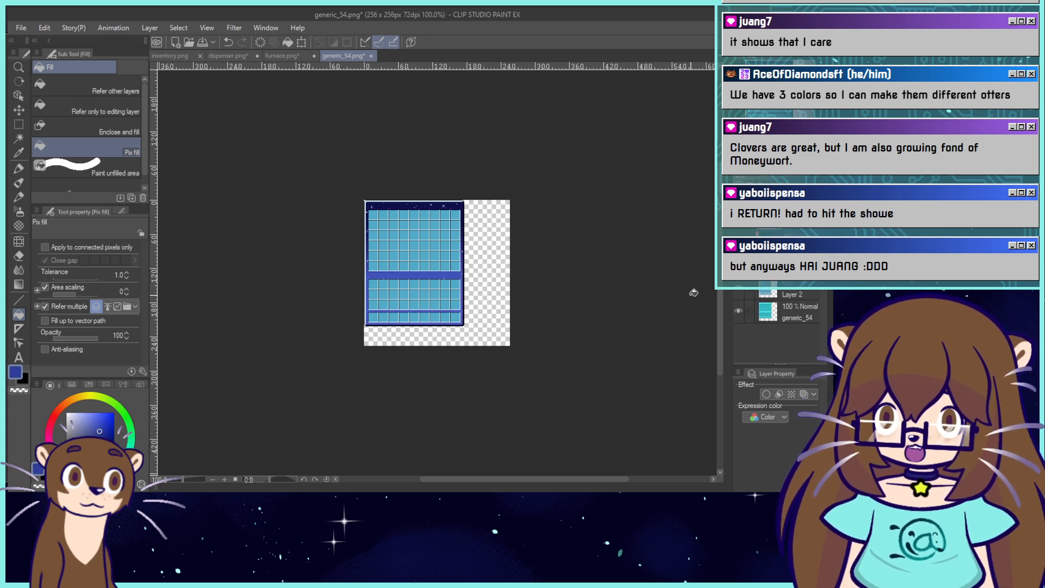
Move the pasted starry gradient down in generic_54.png so it sits around the lower inventory slots as in furnace.png.
{"action": "left_click_drag", "start_coordinate": [694, 293], "coordinate": [726, 264]}
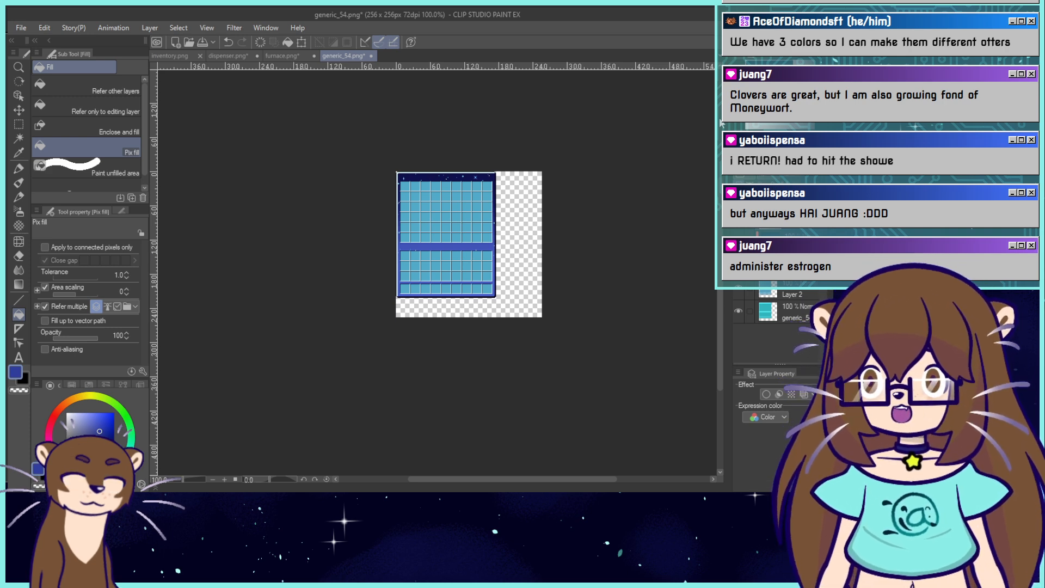
{"action": "scroll", "coordinate": [437, 273], "scroll_direction": "up", "scroll_amount": 4}
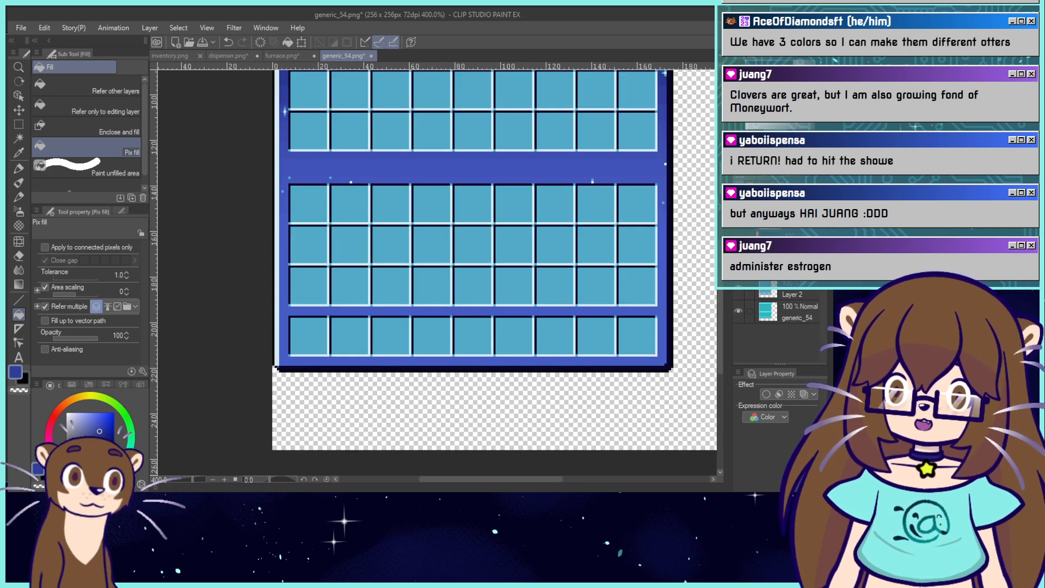
{"action": "left_click", "coordinate": [26, 109]}
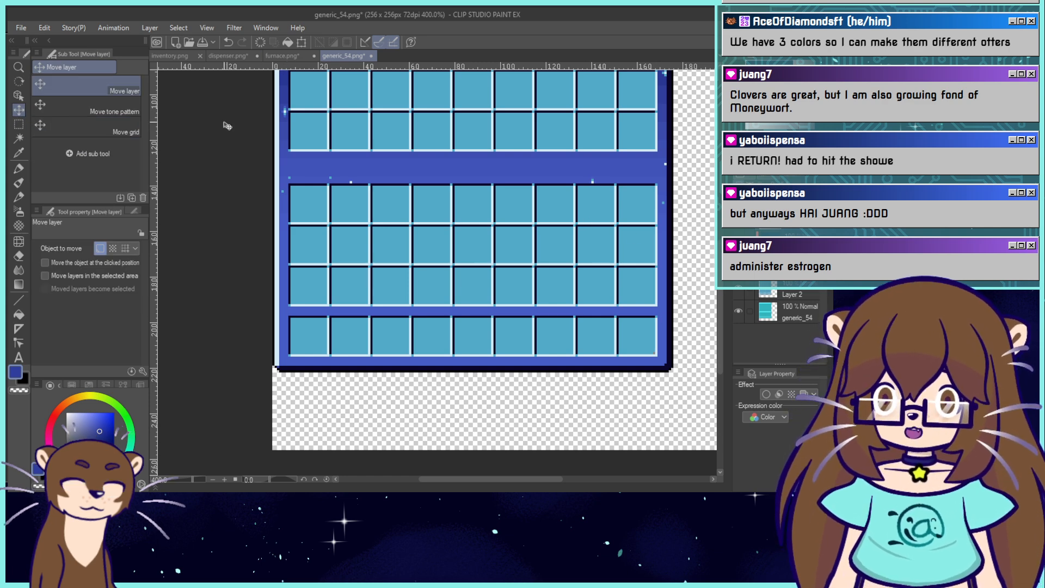
{"action": "left_click", "coordinate": [278, 55]}
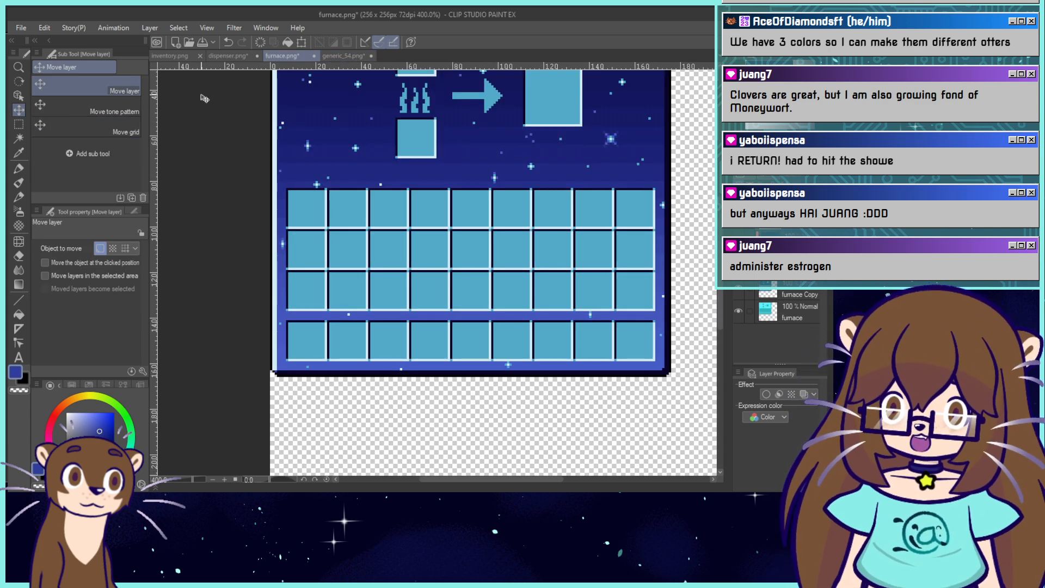
{"action": "left_click", "coordinate": [358, 56]}
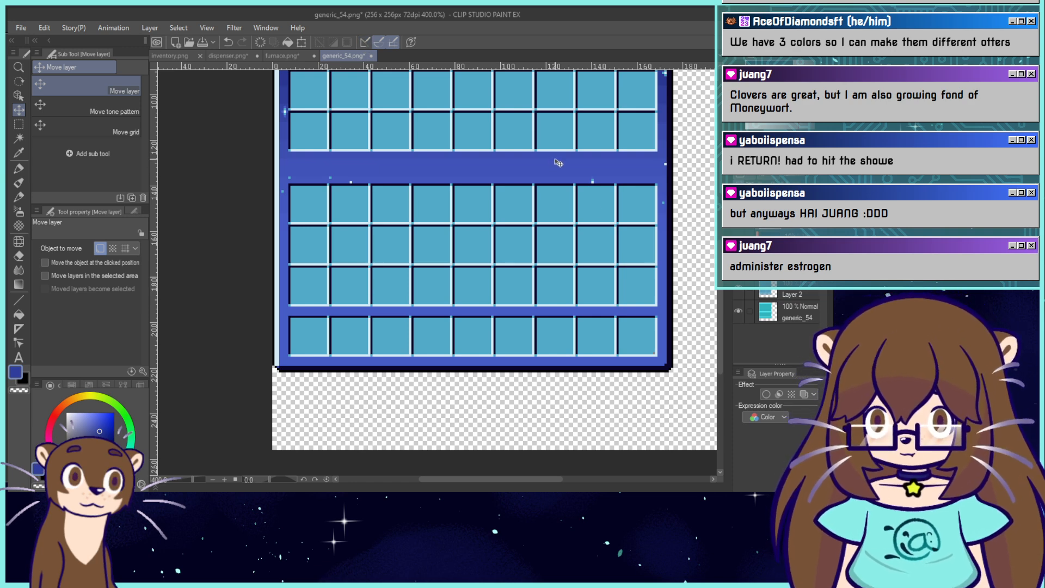
{"action": "left_click_drag", "start_coordinate": [554, 159], "coordinate": [550, 288]}
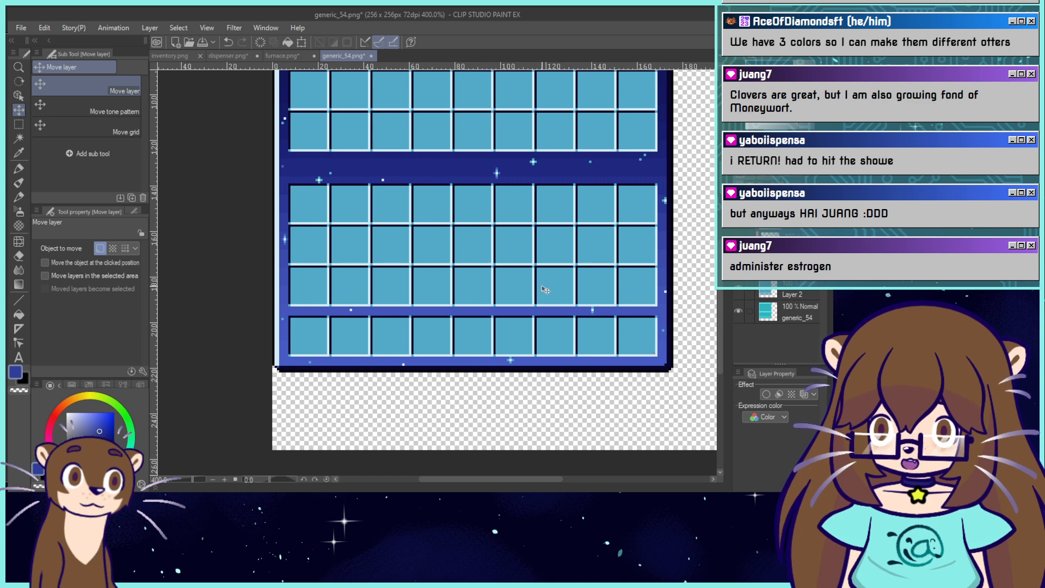
{"action": "left_click", "coordinate": [294, 61]}
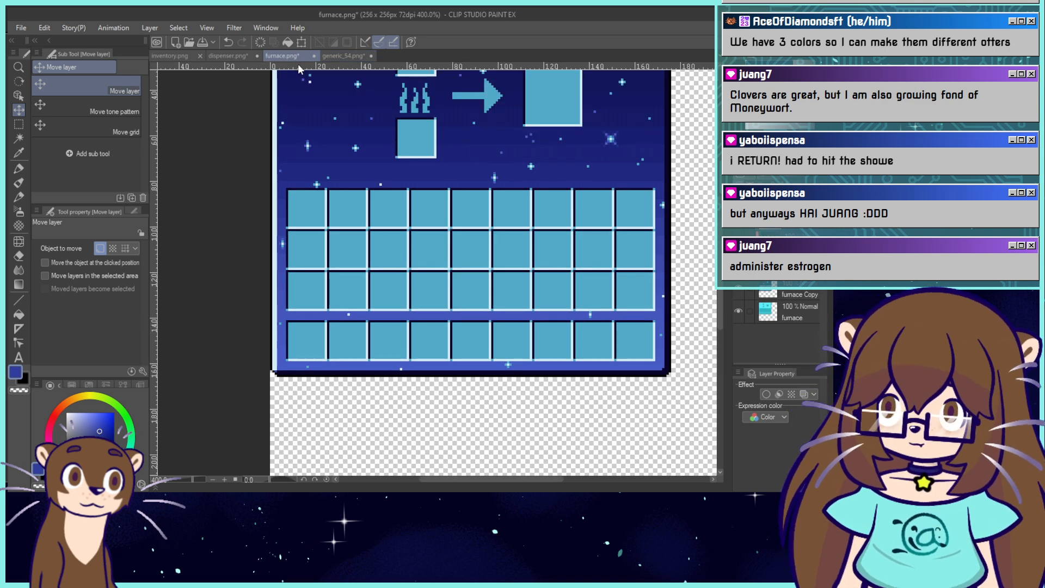
{"action": "left_click", "coordinate": [349, 54]}
{"action": "left_click_drag", "start_coordinate": [414, 141], "coordinate": [405, 329]}
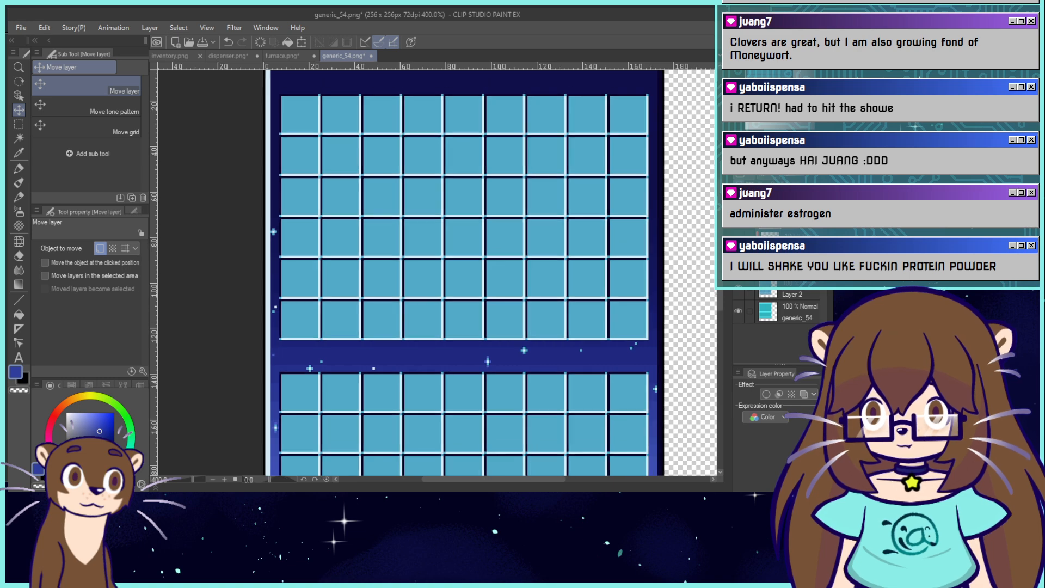
{"action": "mouse_move", "coordinate": [744, 66]}
{"action": "left_mouse_down"}
{"action": "mouse_move", "coordinate": [797, 114]}
{"action": "mouse_move", "coordinate": [748, 77]}
{"action": "left_mouse_up"}
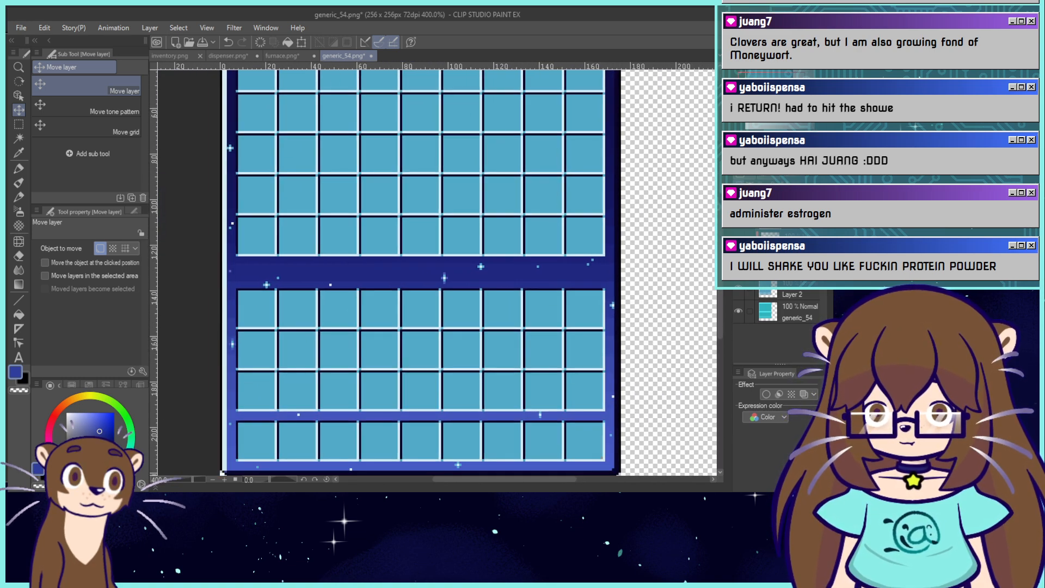
{"action": "scroll", "coordinate": [674, 195], "scroll_direction": "down", "scroll_amount": 4}
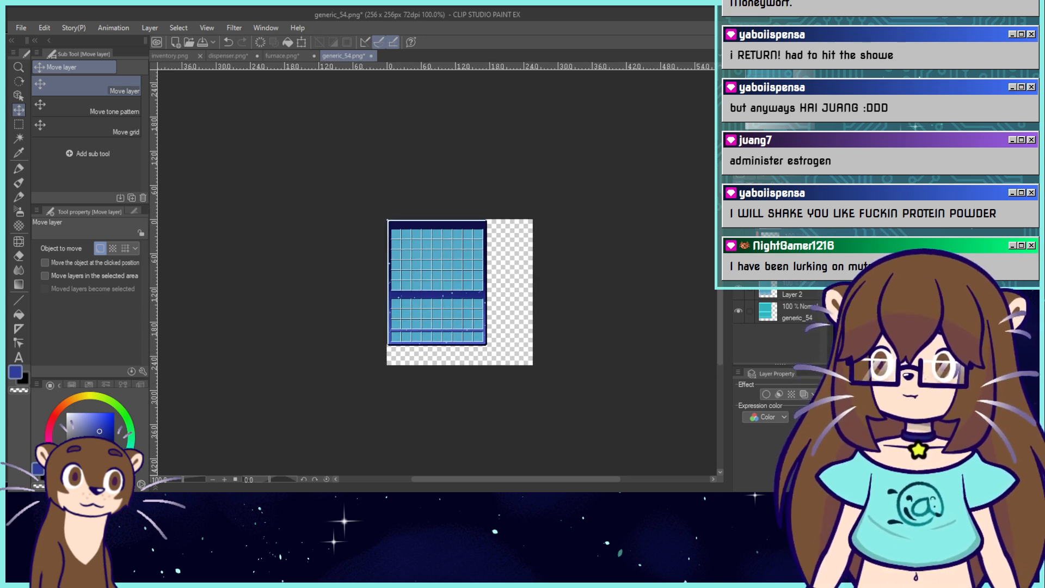
Rotate the copied star layer (Folder 2 Copy 2) 90 degrees and move it up over the panel's header strip.
{"action": "scroll", "coordinate": [392, 234], "scroll_direction": "up", "scroll_amount": 2}
{"action": "left_click_drag", "start_coordinate": [392, 234], "coordinate": [437, 200]}
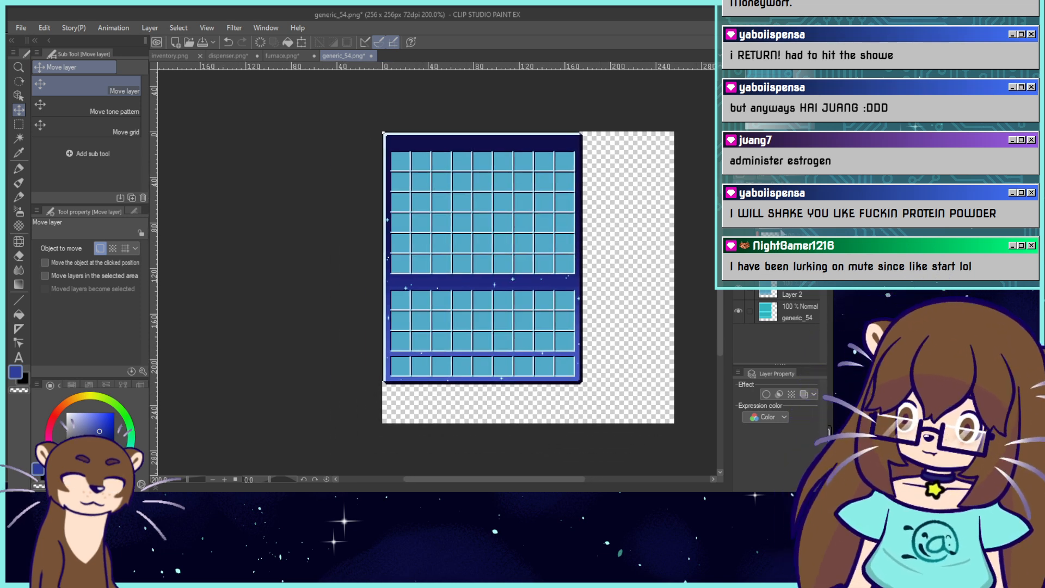
{"action": "left_click", "coordinate": [739, 178]}
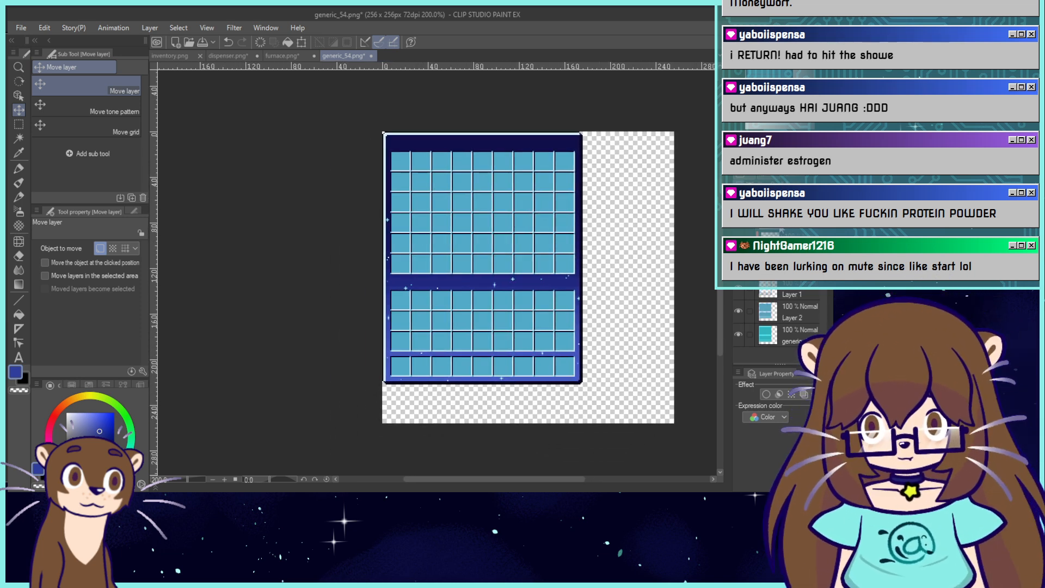
{"action": "left_click", "coordinate": [301, 42]}
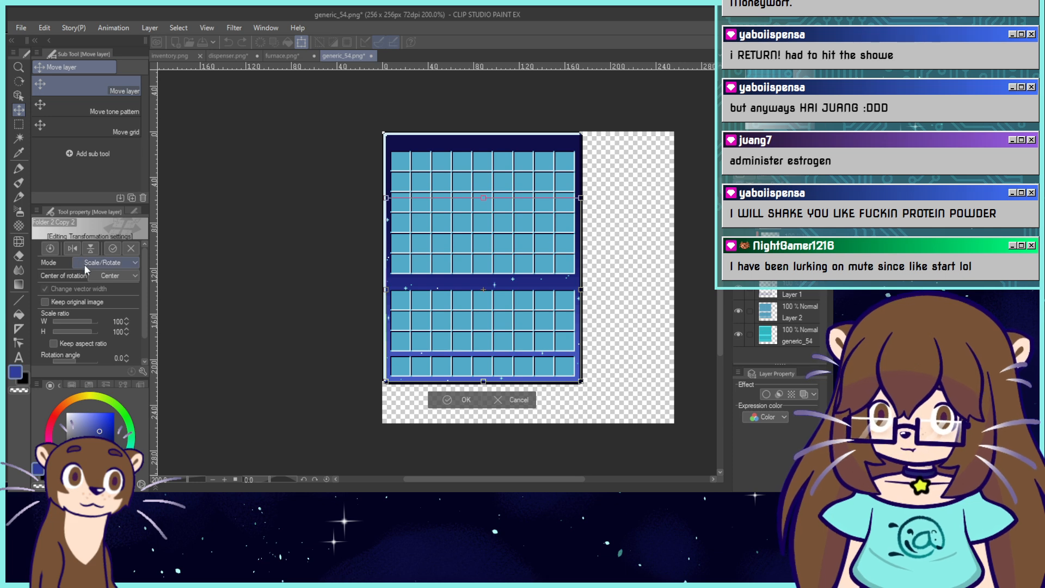
{"action": "left_click_drag", "start_coordinate": [617, 165], "coordinate": [556, 396]}
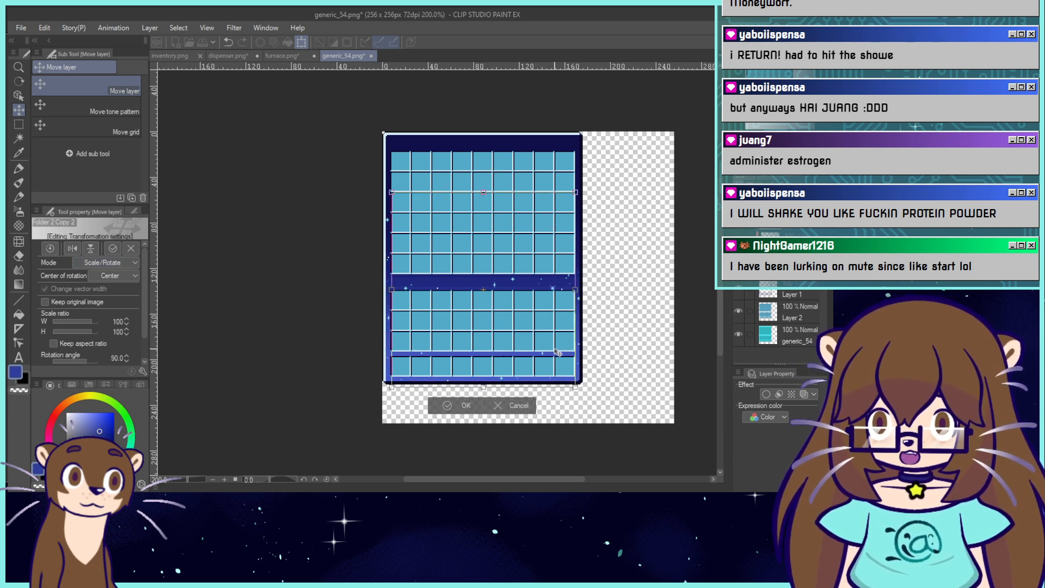
{"action": "left_click_drag", "start_coordinate": [559, 353], "coordinate": [557, 116]}
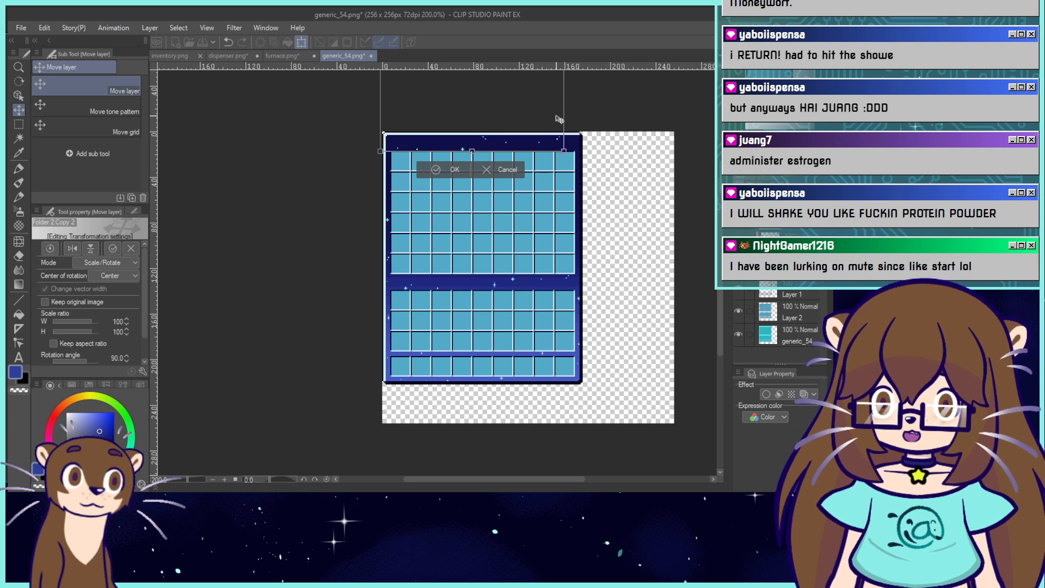
{"action": "mouse_move", "coordinate": [555, 120]}
{"action": "left_mouse_down"}
{"action": "mouse_move", "coordinate": [553, 154]}
{"action": "mouse_move", "coordinate": [555, 139]}
{"action": "left_mouse_up"}
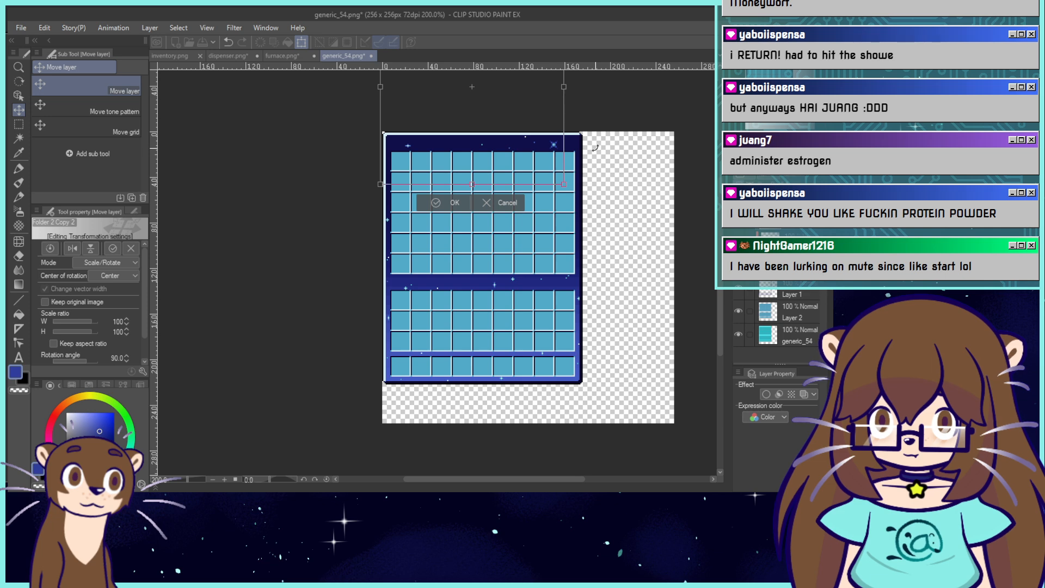
{"action": "left_click", "coordinate": [437, 203]}
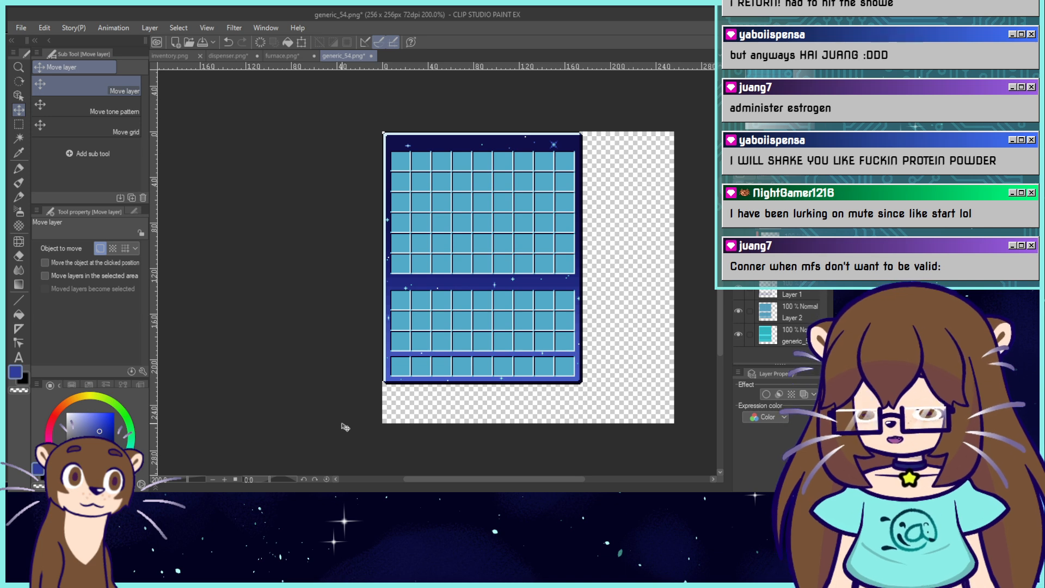
Select a rectangular patch of stars over the upper slot grid and move it up toward the panel's upper-left corner.
{"action": "left_click", "coordinate": [18, 128]}
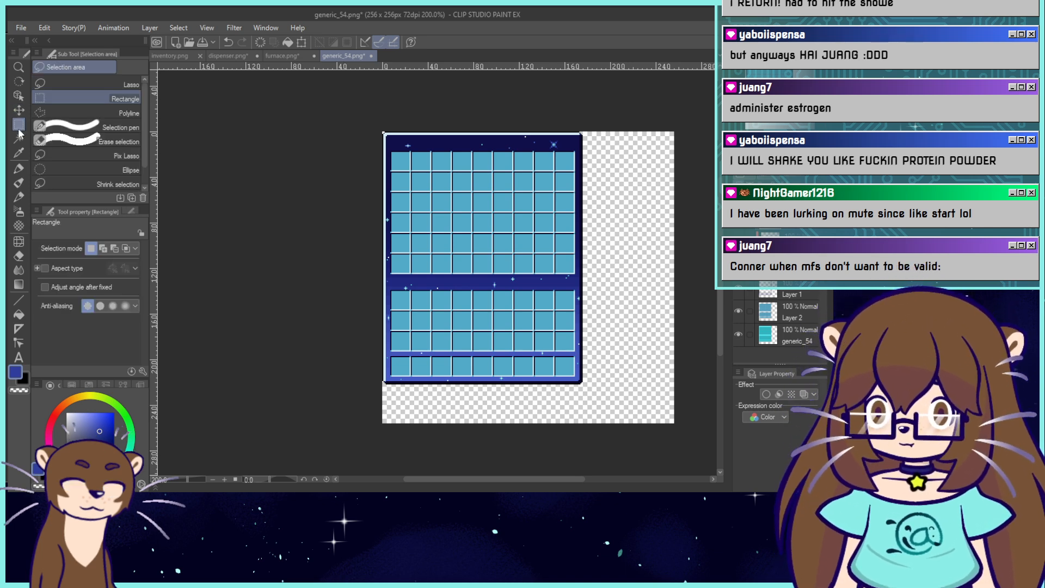
{"action": "left_click_drag", "start_coordinate": [512, 252], "coordinate": [433, 159]}
{"action": "key", "text": "ctrl+t"}
{"action": "left_click_drag", "start_coordinate": [488, 235], "coordinate": [448, 196]}
{"action": "left_click", "coordinate": [391, 240]}
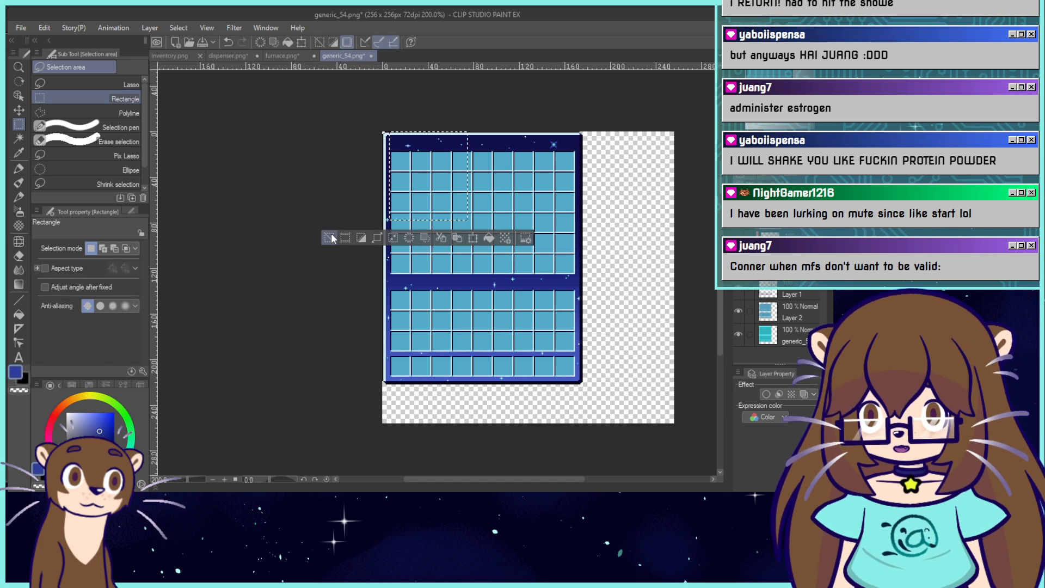
Move the patch of stars over the right part of the upper slot grid onto the panel's right border and deselect.
{"action": "left_click_drag", "start_coordinate": [565, 234], "coordinate": [508, 166]}
{"action": "left_click", "coordinate": [580, 252]}
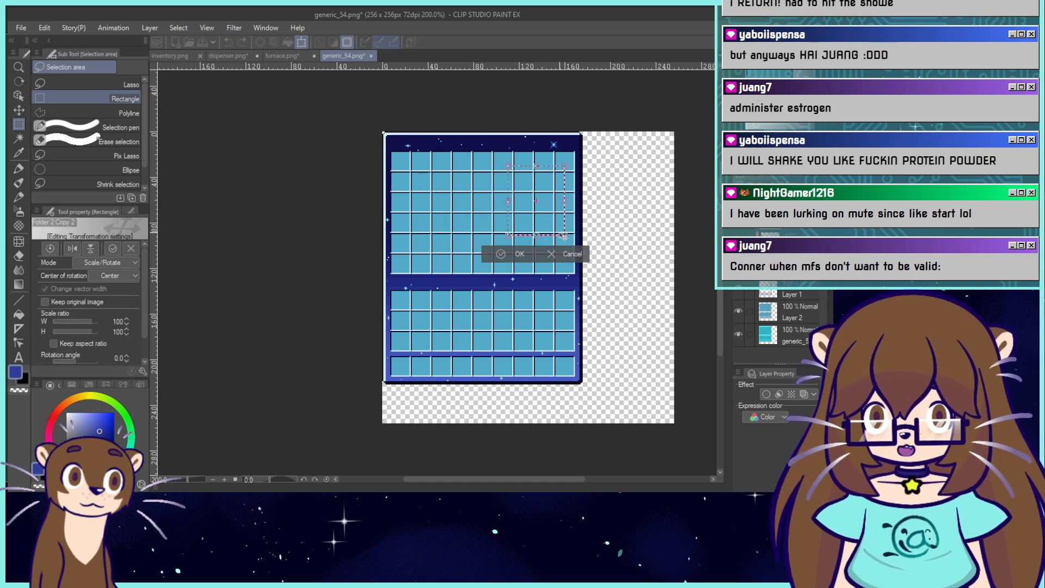
{"action": "left_click_drag", "start_coordinate": [549, 221], "coordinate": [588, 231]}
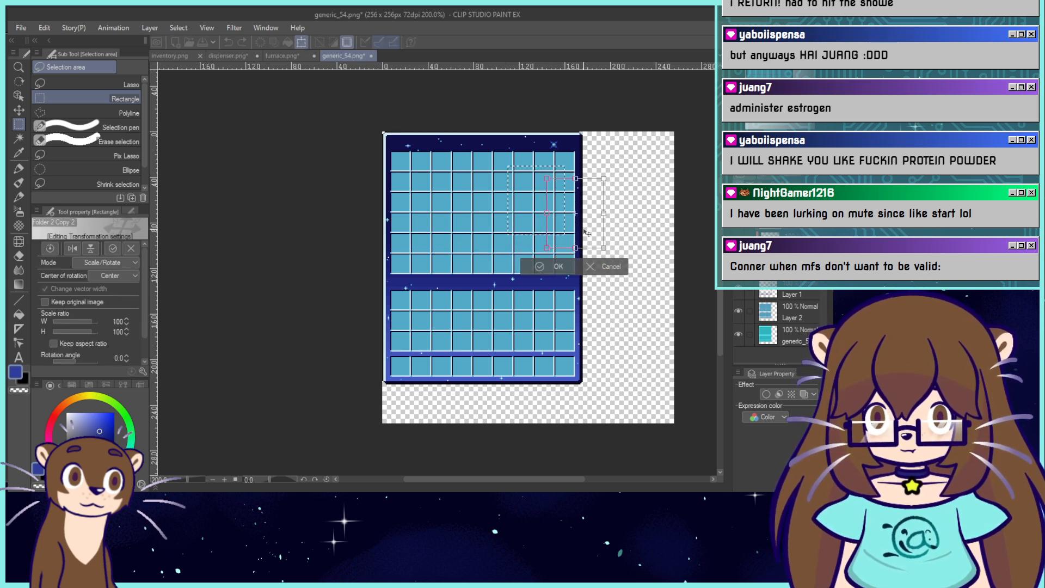
{"action": "left_click", "coordinate": [555, 264]}
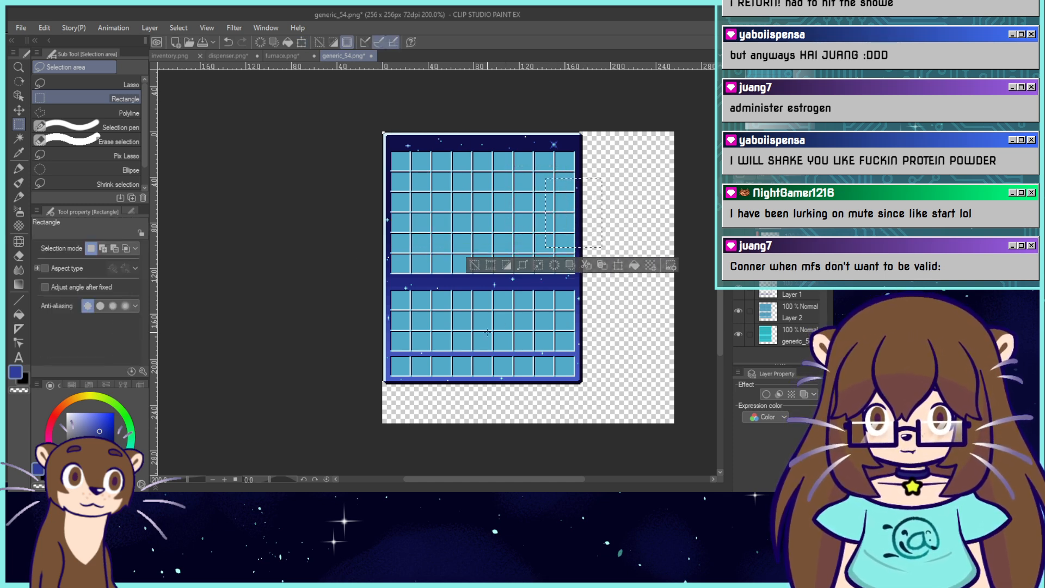
{"action": "left_click", "coordinate": [476, 265]}
{"action": "mouse_move", "coordinate": [445, 83]}
{"action": "left_mouse_down"}
{"action": "mouse_move", "coordinate": [507, 129]}
{"action": "mouse_move", "coordinate": [458, 94]}
{"action": "left_mouse_up"}
{"action": "left_click", "coordinate": [381, 152]}
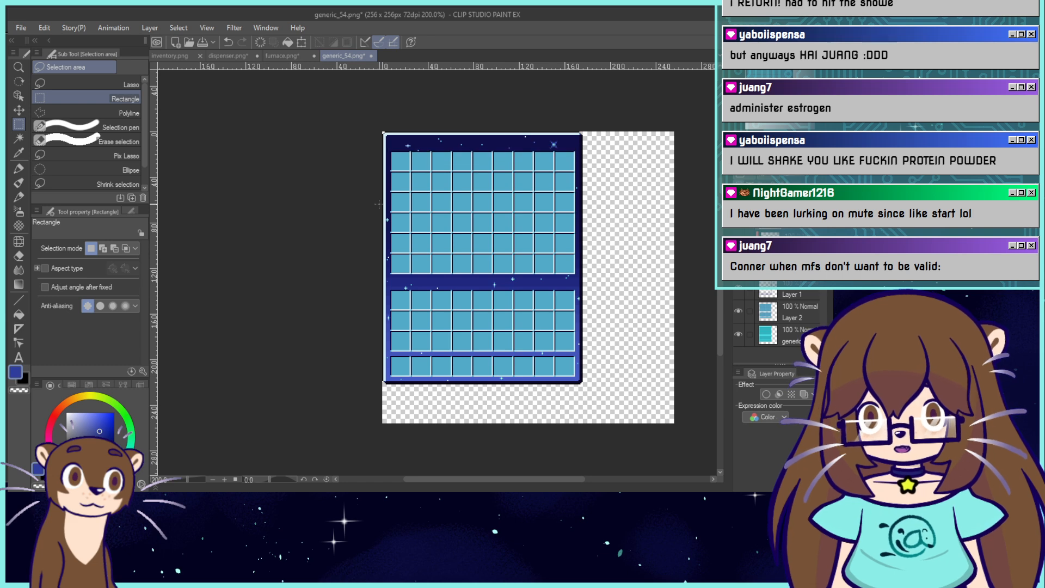
Release the gradient night-sky background from its clipping to the panel and sample the dark navy at its upper edge.
{"action": "key", "text": "ctrl+alt+g"}
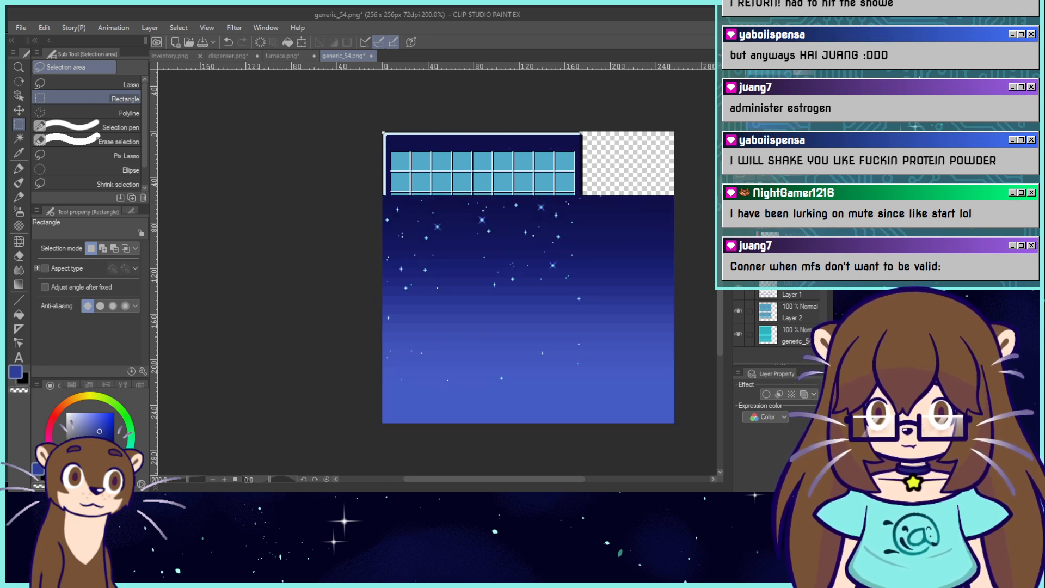
{"action": "key", "text": "ctrl+alt+g"}
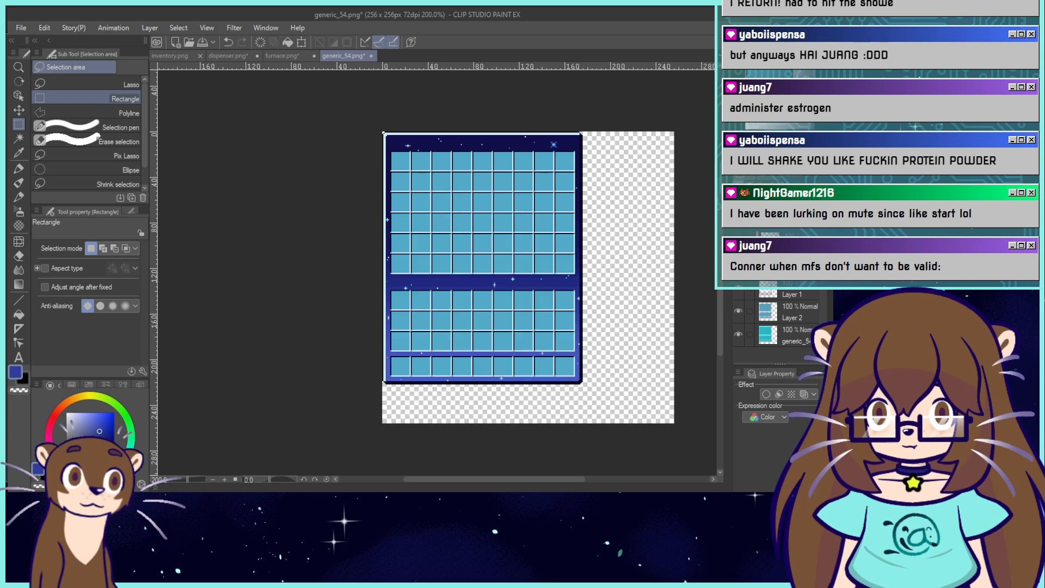
{"action": "key", "text": "ctrl+alt+g"}
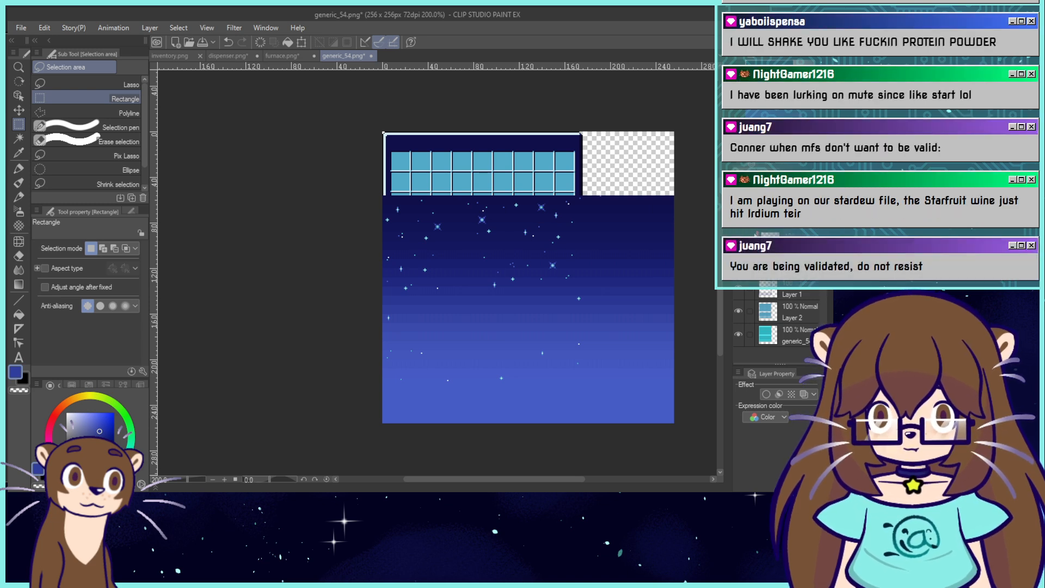
{"action": "left_click", "coordinate": [589, 199], "text": "alt"}
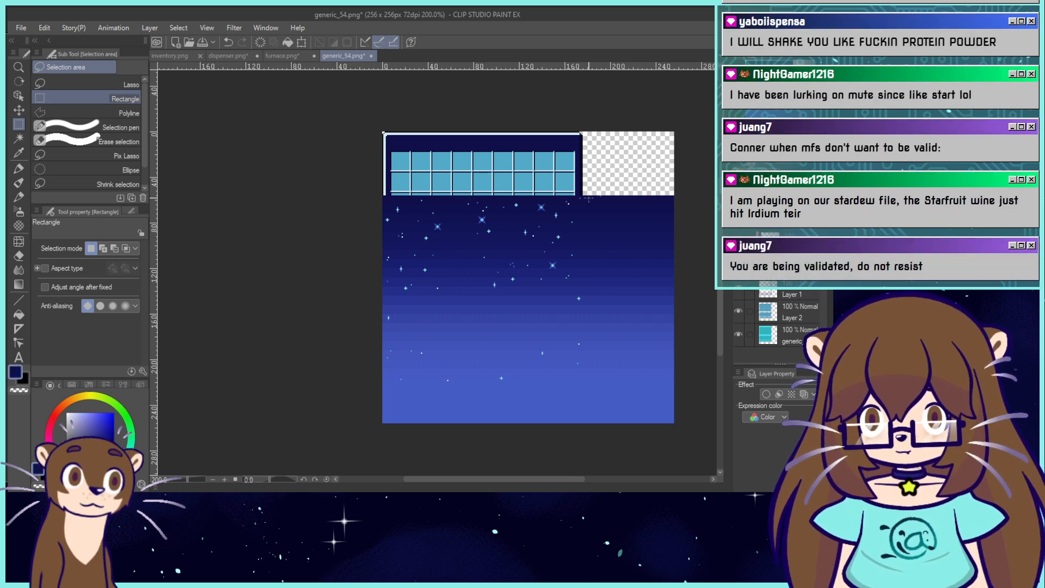
Cover the empty strip across the canvas top with a filled dark navy rectangle and clip the background to the panel again.
{"action": "left_click", "coordinate": [19, 284]}
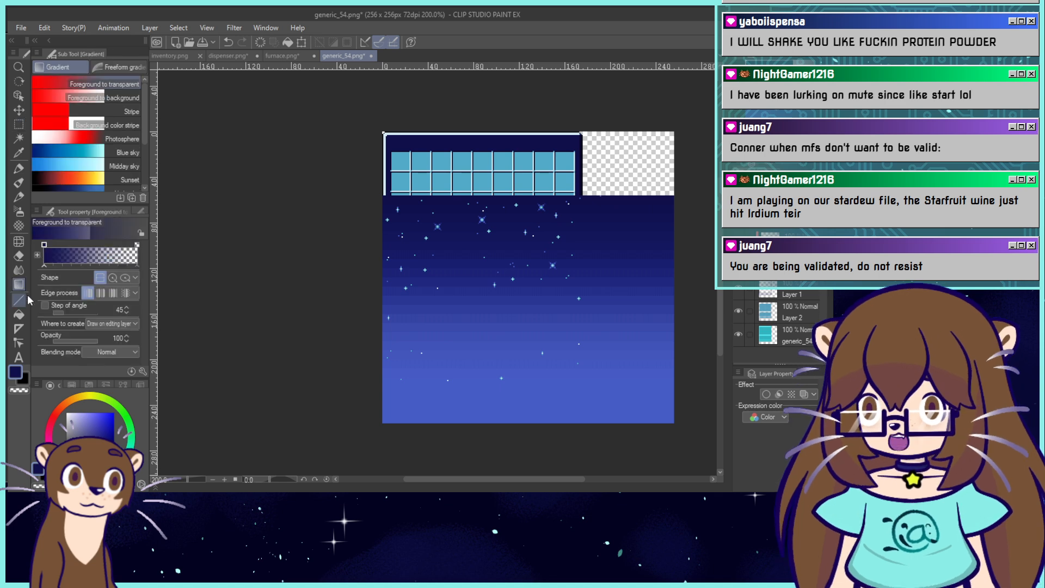
{"action": "left_click", "coordinate": [18, 328]}
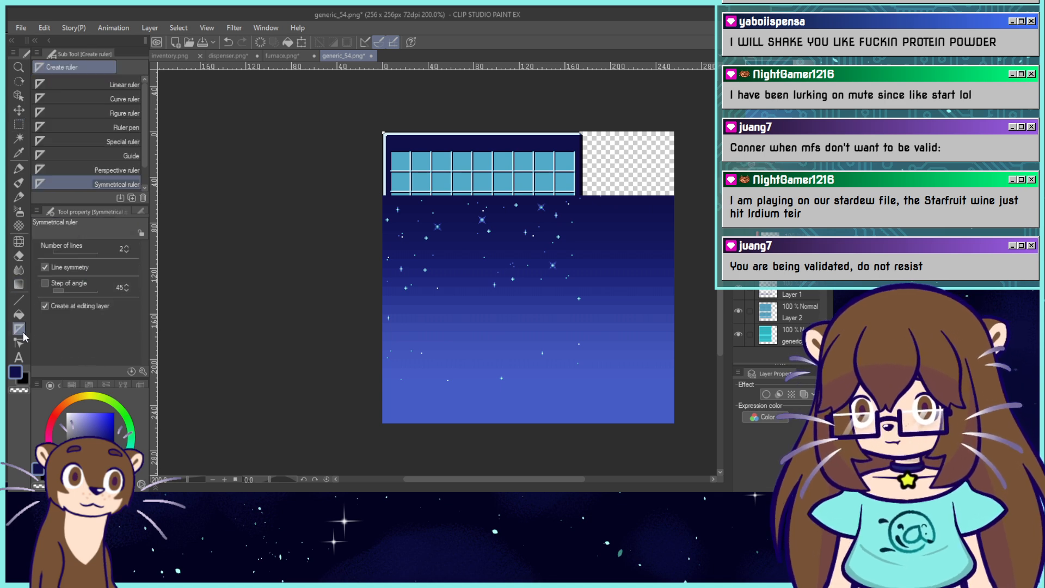
{"action": "left_click", "coordinate": [18, 300]}
{"action": "left_click", "coordinate": [96, 180]}
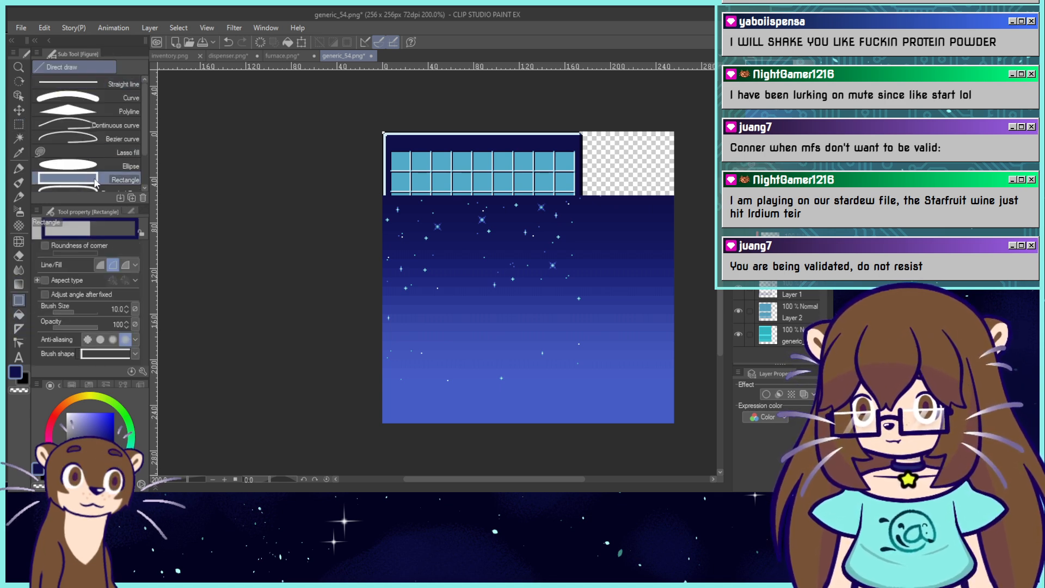
{"action": "left_click", "coordinate": [100, 264]}
{"action": "left_click_drag", "start_coordinate": [359, 124], "coordinate": [687, 196]}
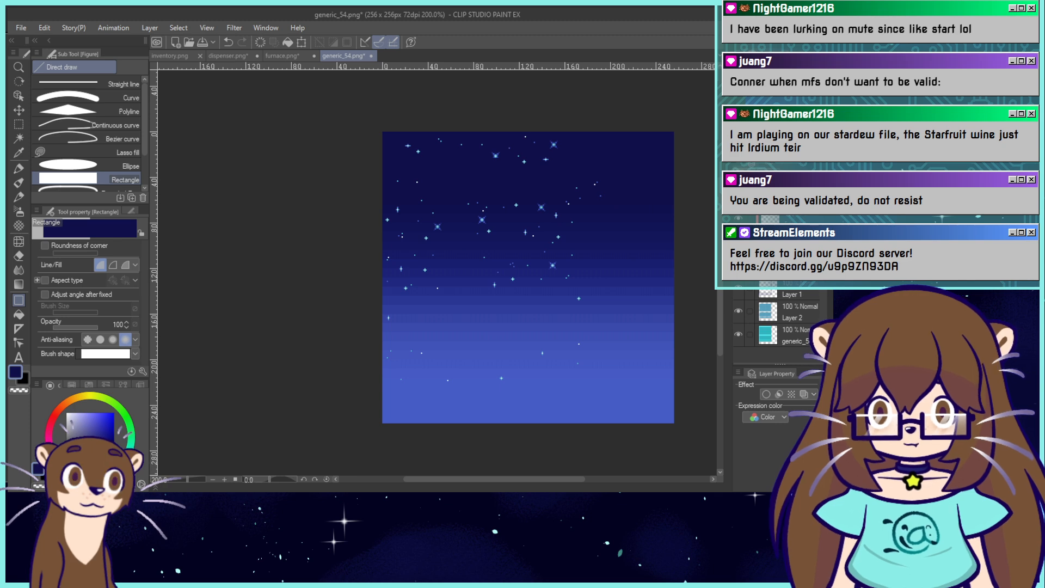
{"action": "left_click", "coordinate": [754, 100]}
Select the stars just outside the panel's right edge, move them to the panel's upper-left corner, and deselect.
{"action": "left_click", "coordinate": [19, 124]}
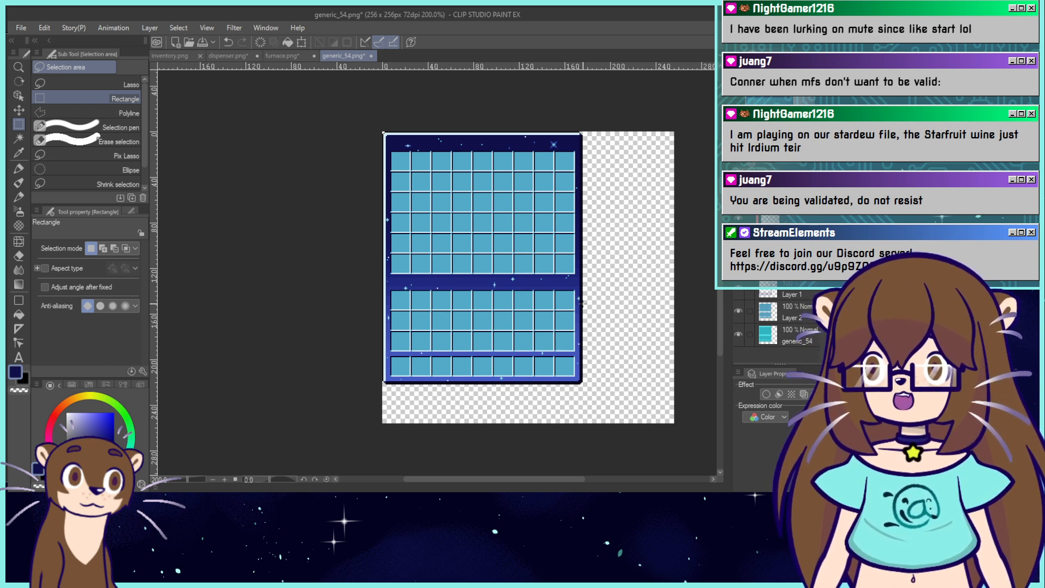
{"action": "left_click_drag", "start_coordinate": [631, 153], "coordinate": [580, 239]}
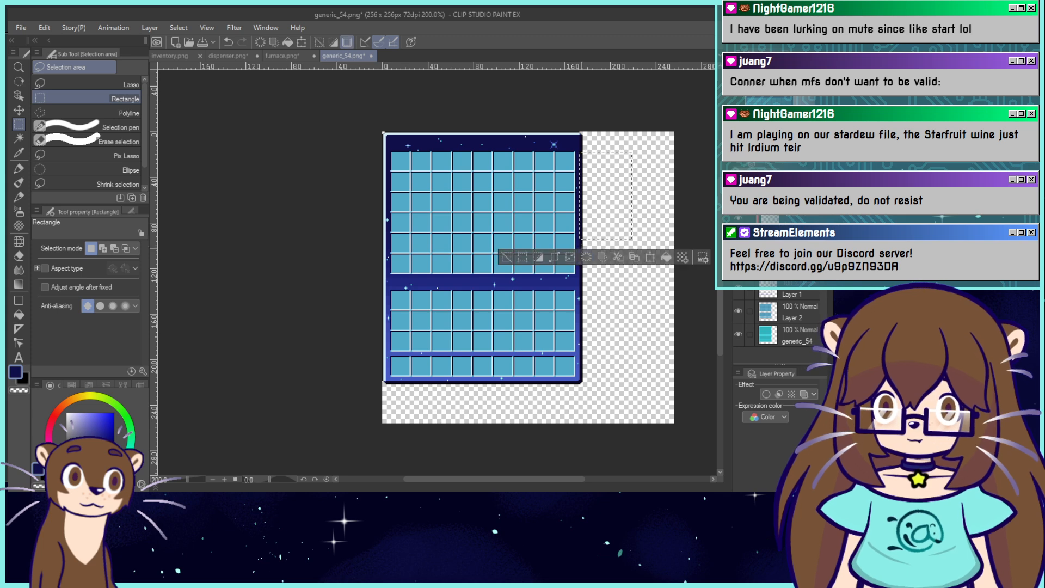
{"action": "key", "text": "ctrl+t"}
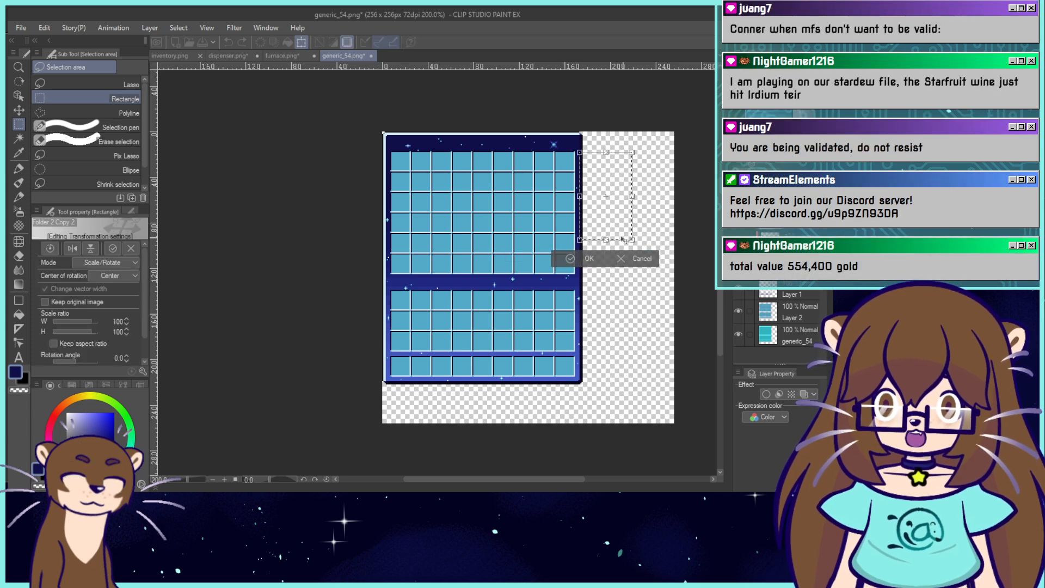
{"action": "left_click_drag", "start_coordinate": [611, 222], "coordinate": [403, 202]}
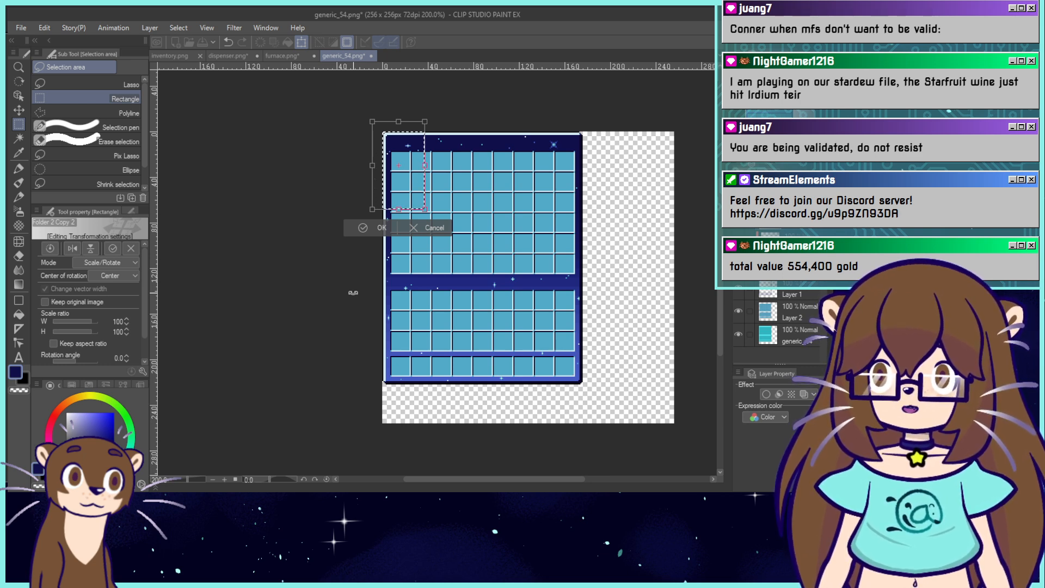
{"action": "left_click", "coordinate": [353, 230]}
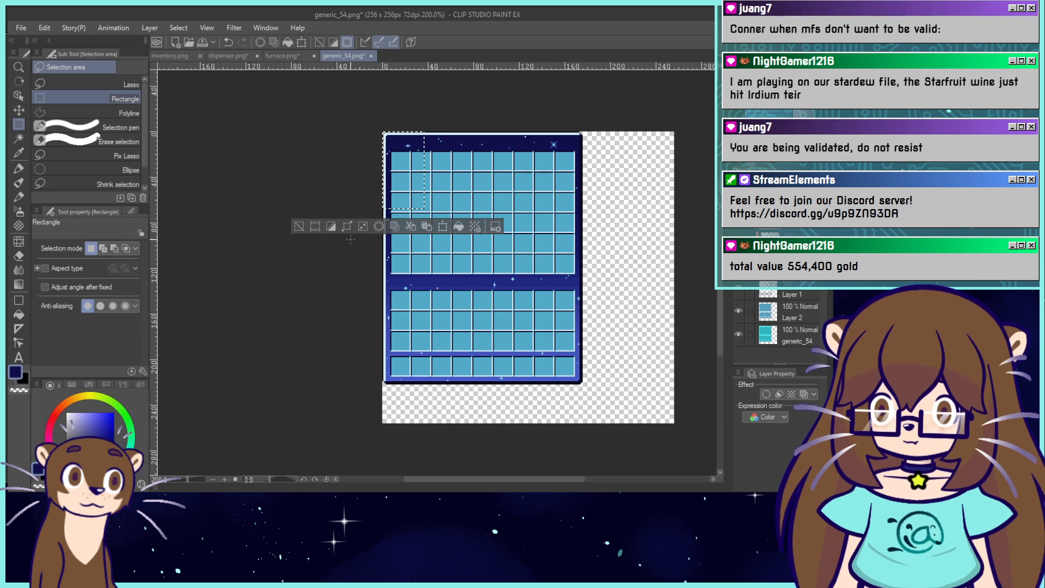
{"action": "left_click", "coordinate": [294, 230]}
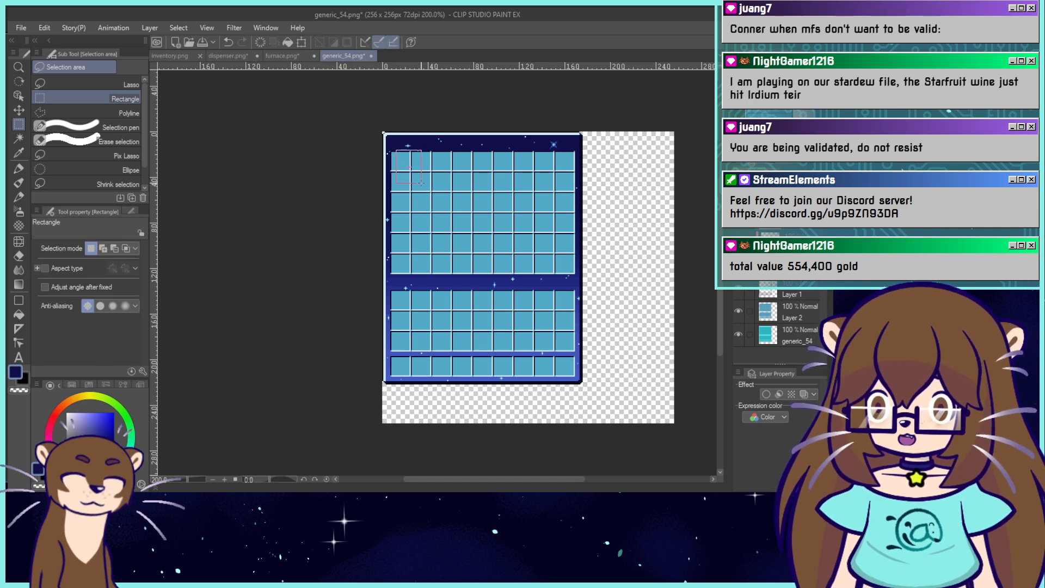
Move the small patch of stars over the first upper-left slots to the panel's upper-right corner and deselect.
{"action": "left_click_drag", "start_coordinate": [392, 151], "coordinate": [415, 200]}
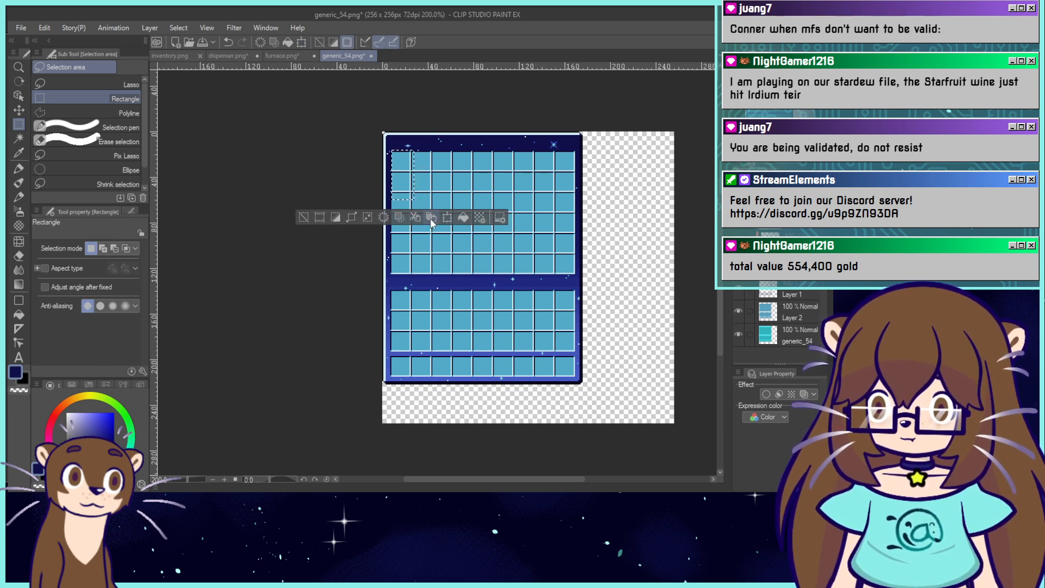
{"action": "left_click", "coordinate": [449, 217]}
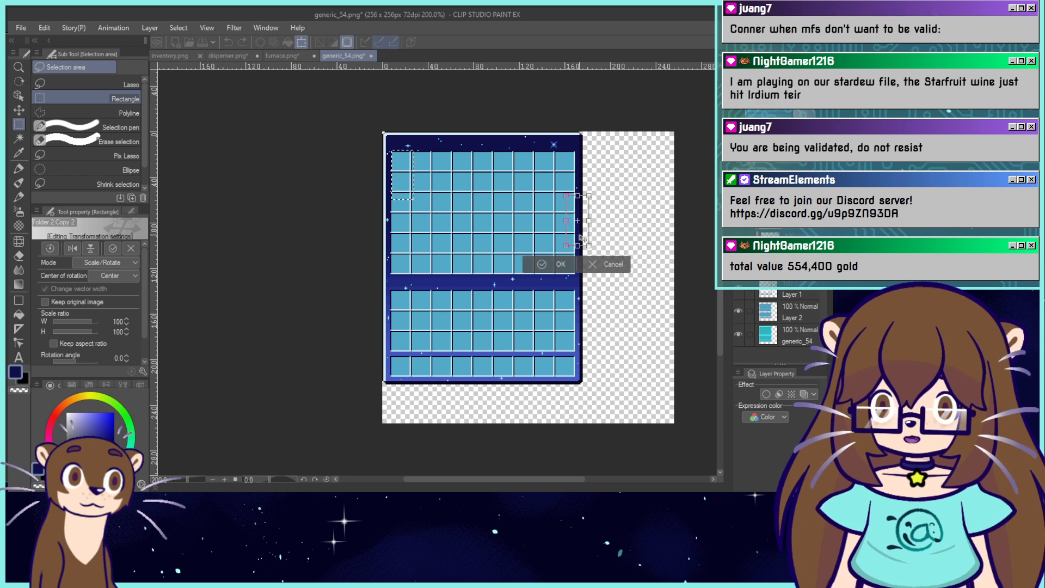
{"action": "left_click_drag", "start_coordinate": [586, 227], "coordinate": [588, 174]}
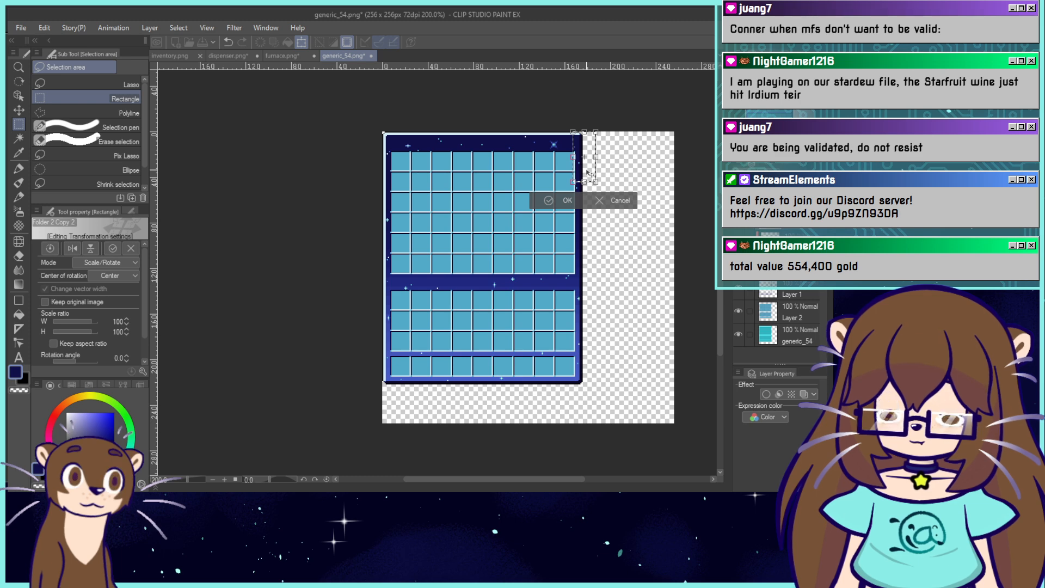
{"action": "mouse_move", "coordinate": [587, 173]}
{"action": "left_mouse_down"}
{"action": "mouse_move", "coordinate": [587, 286]}
{"action": "mouse_move", "coordinate": [586, 172]}
{"action": "left_mouse_up"}
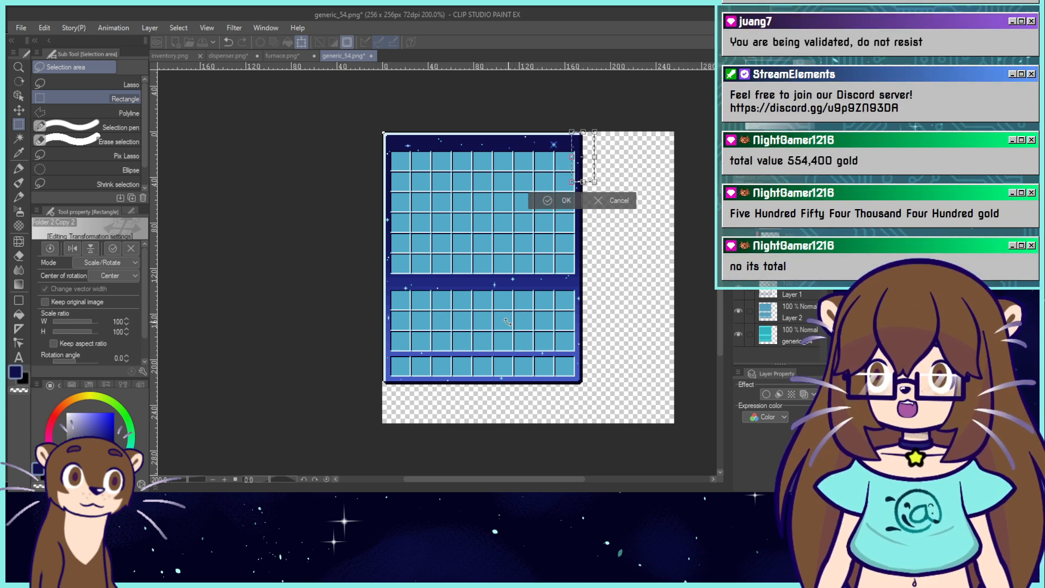
{"action": "left_click", "coordinate": [548, 203]}
{"action": "left_click", "coordinate": [478, 203]}
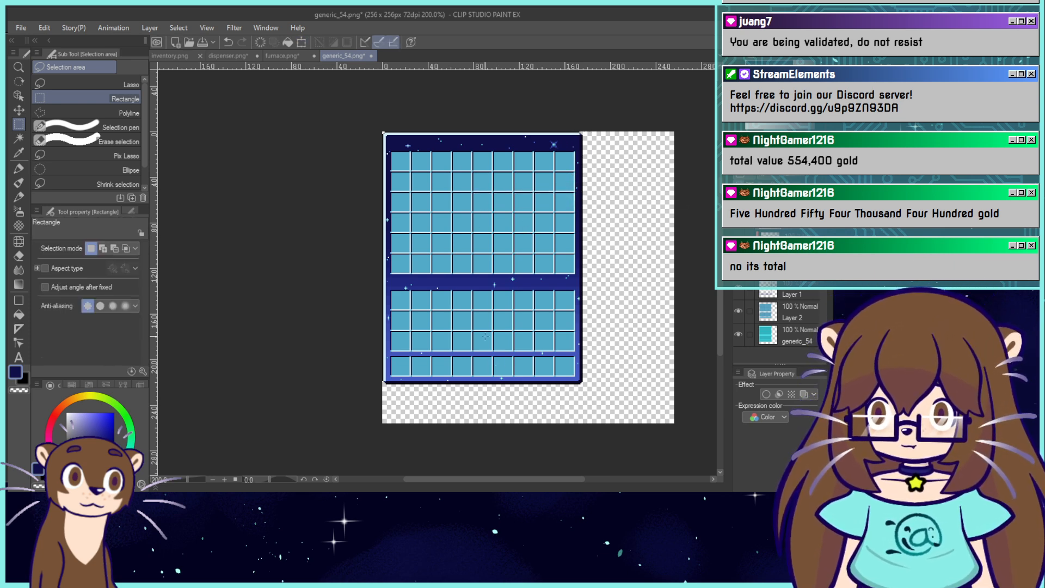
Select the narrow patch of stars at the middle of the header, nudge it slightly upward, and deselect.
{"action": "left_click_drag", "start_coordinate": [493, 179], "coordinate": [474, 132]}
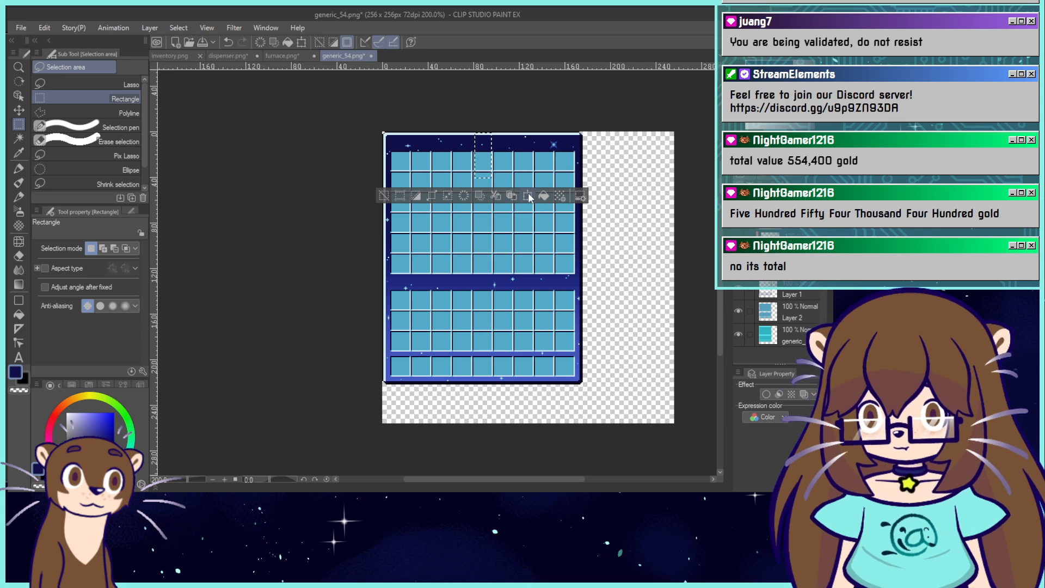
{"action": "left_click", "coordinate": [521, 197]}
{"action": "left_click", "coordinate": [452, 198]}
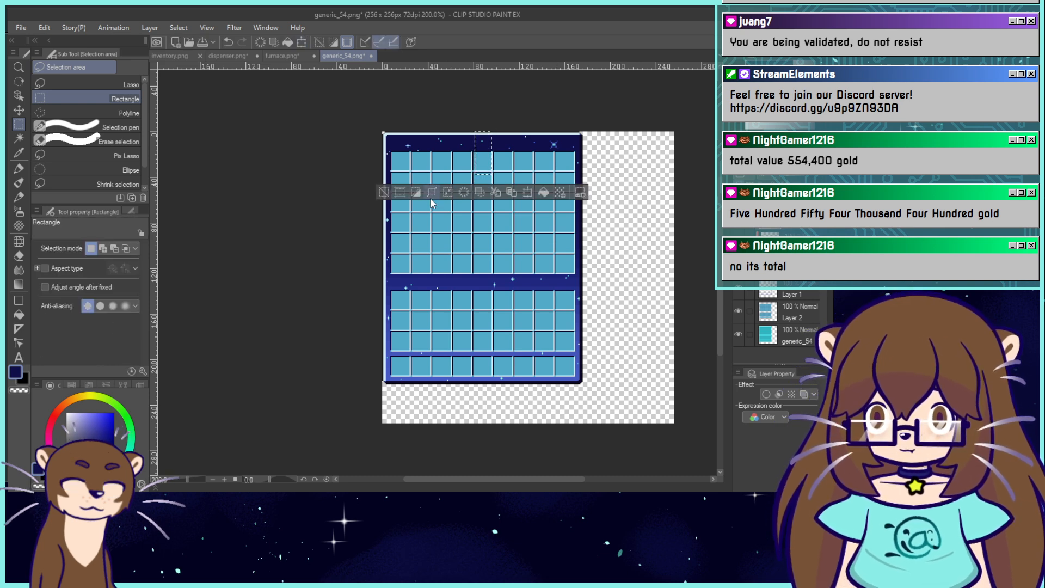
{"action": "left_click", "coordinate": [381, 190]}
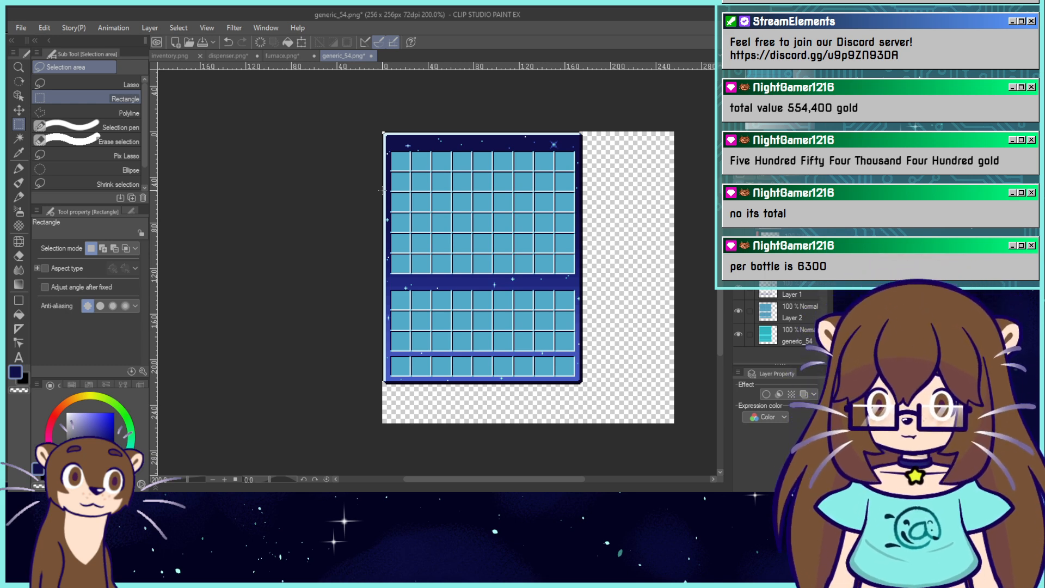
Save the finished generic_54.png panel.
{"action": "scroll", "coordinate": [346, 268], "scroll_direction": "down", "scroll_amount": 2}
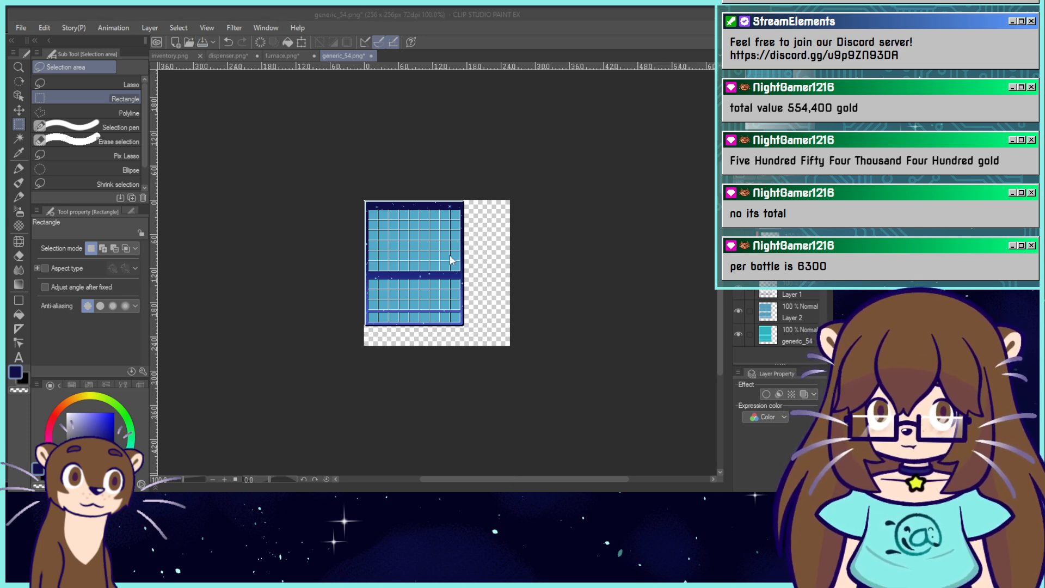
{"action": "key", "text": "ctrl+s"}
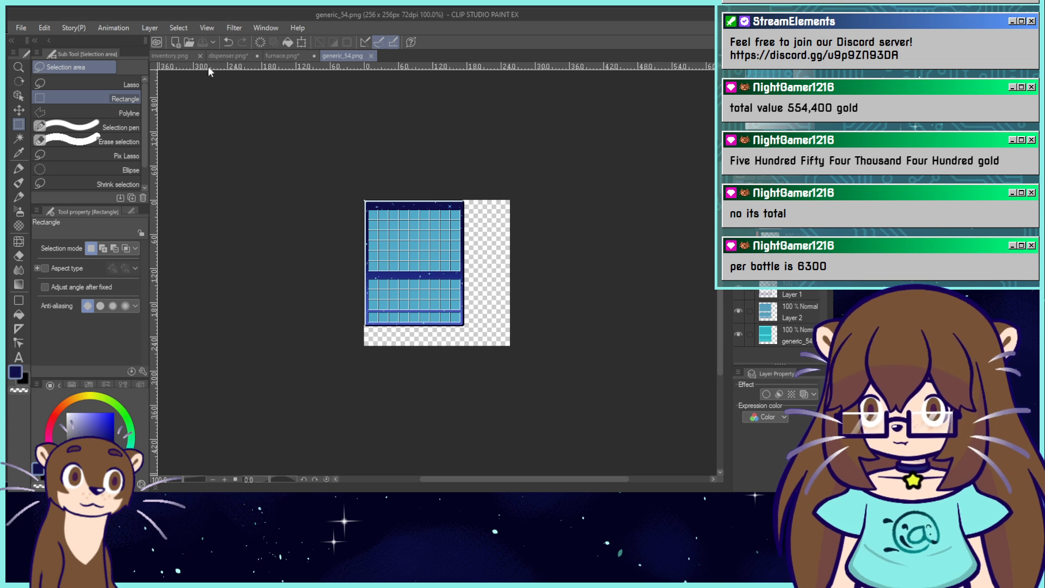
{"action": "left_click", "coordinate": [188, 41]}
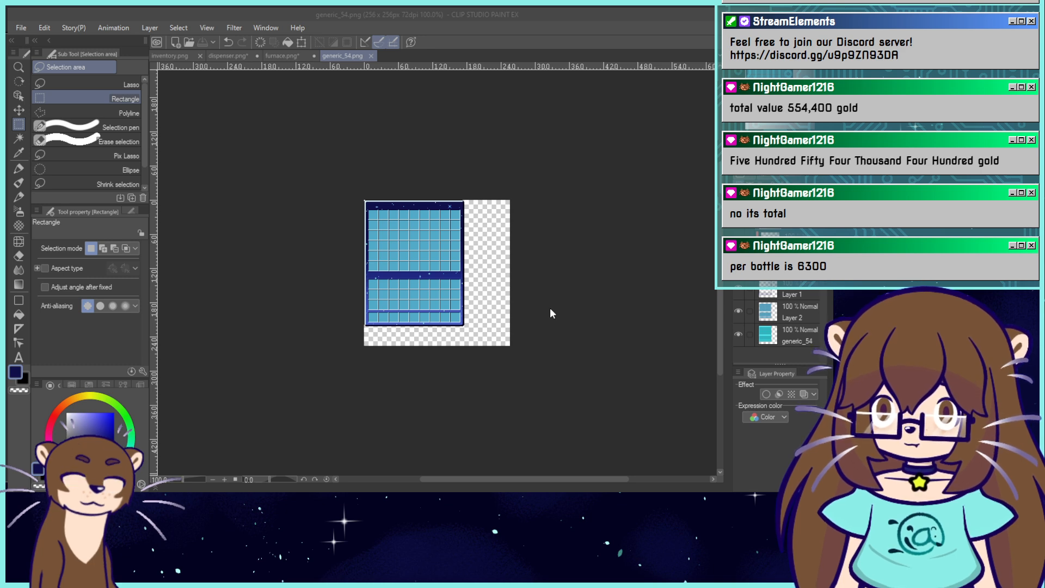
Switch to inventory.png, check what Layer 5 contains, and hide the starry gradient background to expose the plain navy panel.
{"action": "left_click", "coordinate": [171, 55]}
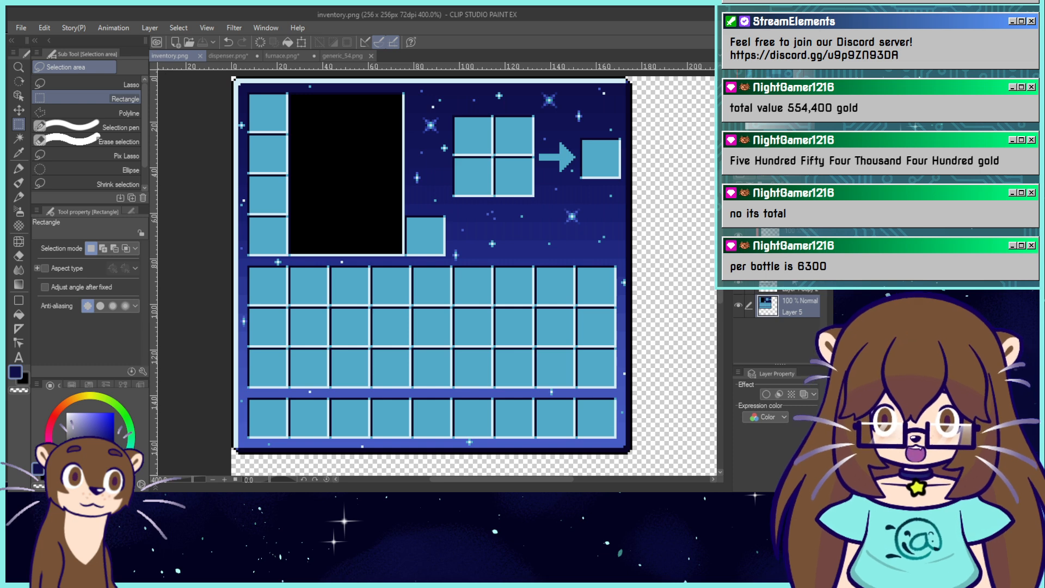
{"action": "left_click", "coordinate": [786, 293]}
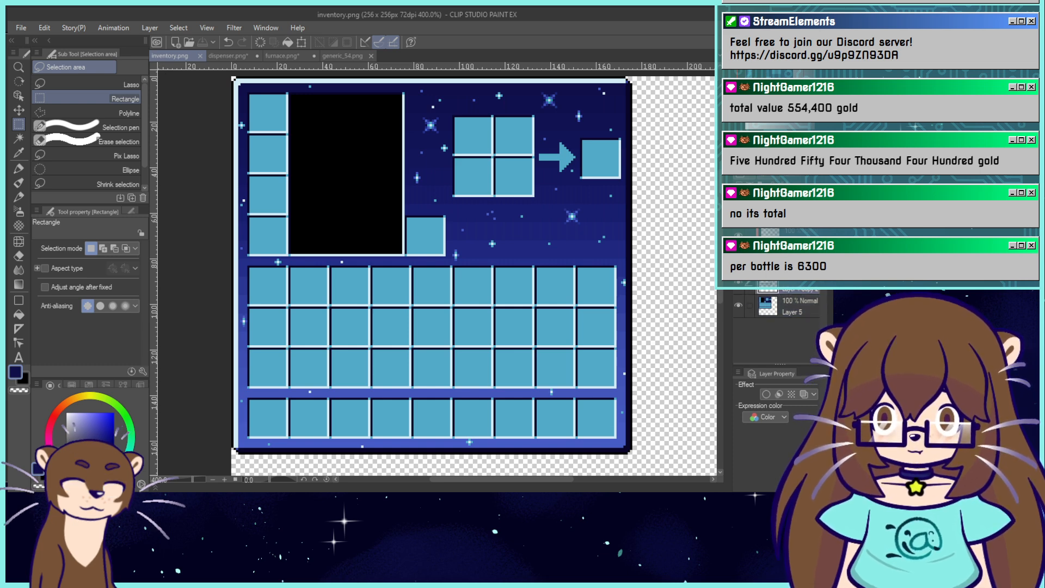
{"action": "left_click_drag", "start_coordinate": [604, 107], "coordinate": [636, 162]}
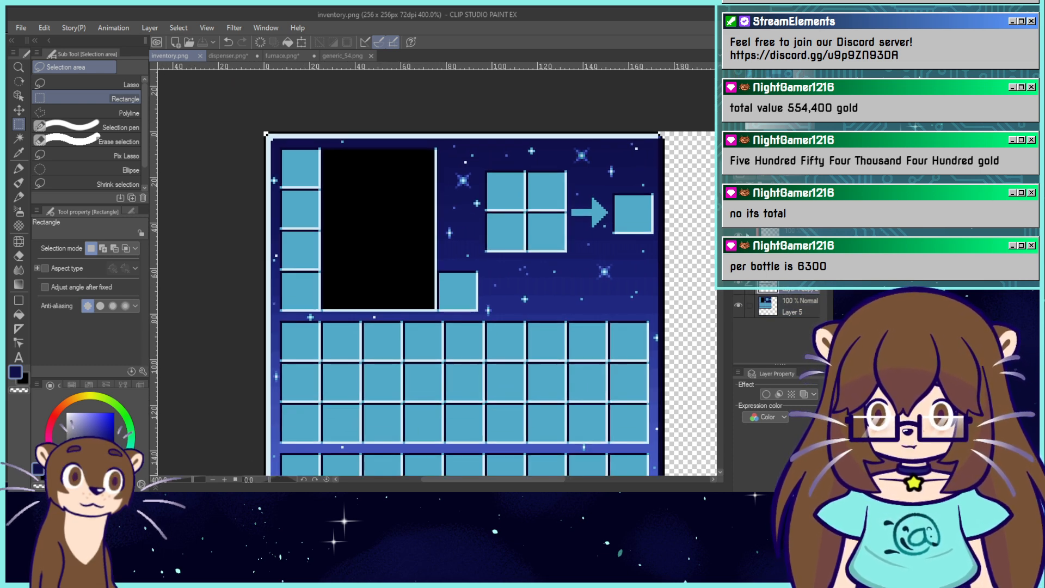
{"action": "left_click", "coordinate": [738, 306]}
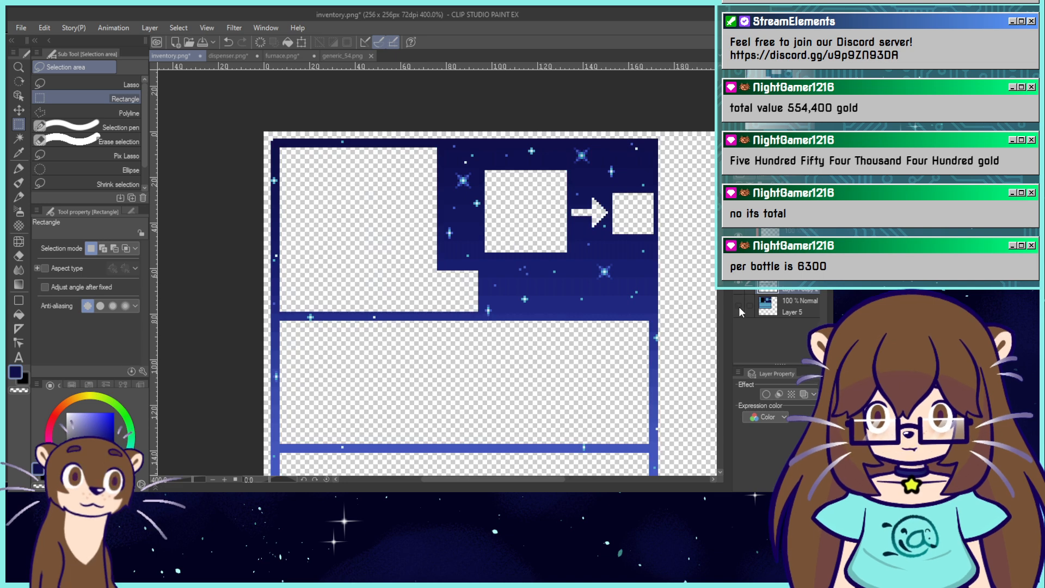
{"action": "left_click", "coordinate": [738, 306]}
{"action": "left_click", "coordinate": [738, 235]}
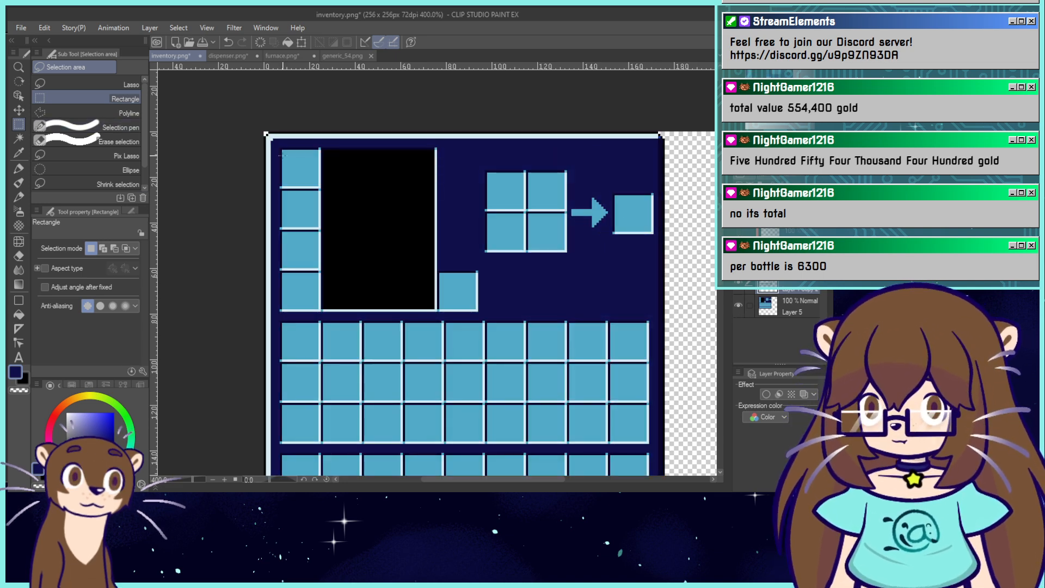
Cover the character box and crafting slots on Layer 5 with a dark navy rectangle, deselect, and show the starry background again.
{"action": "left_click_drag", "start_coordinate": [275, 143], "coordinate": [656, 314]}
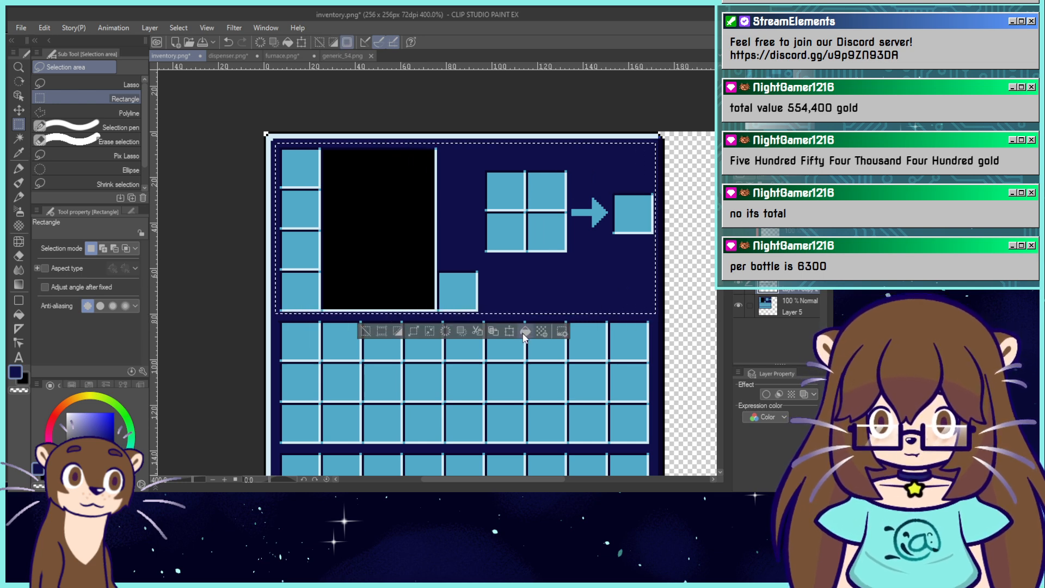
{"action": "left_click", "coordinate": [525, 331]}
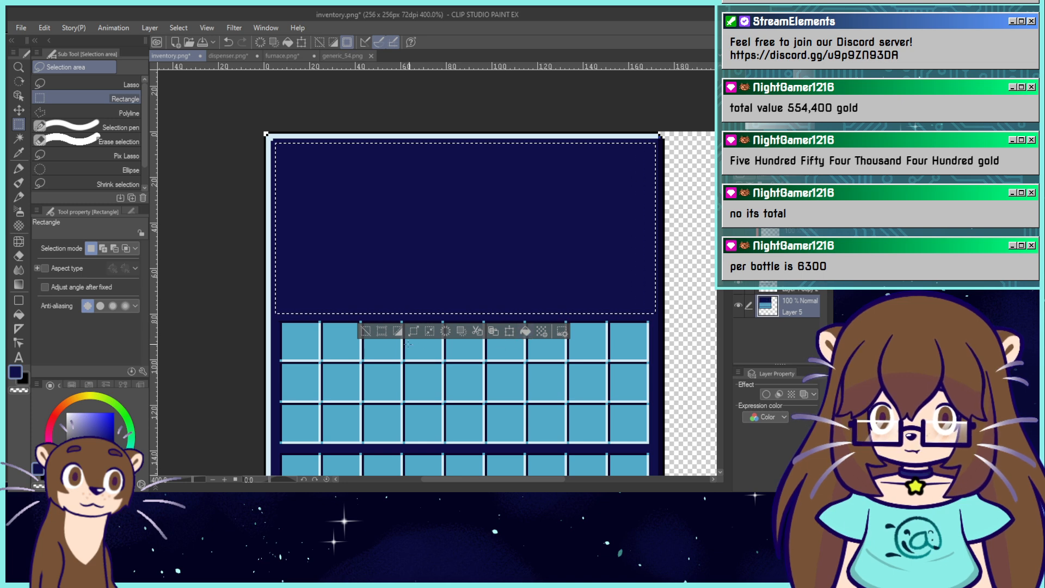
{"action": "left_click", "coordinate": [342, 390]}
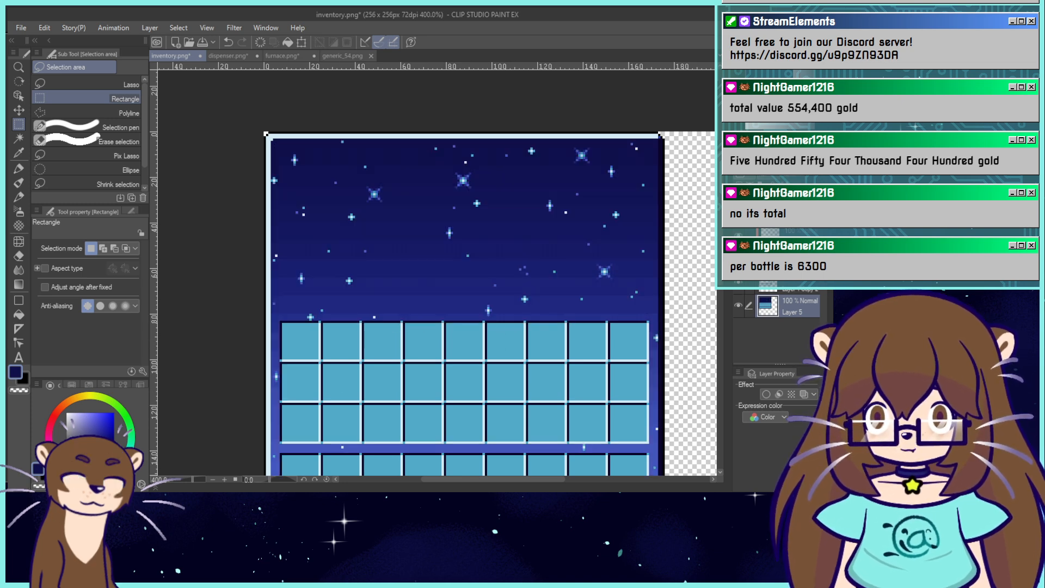
{"action": "left_click", "coordinate": [738, 236]}
Save the cleared inventory panel as a separate document named Base.
{"action": "key", "text": "ctrl+alt+0"}
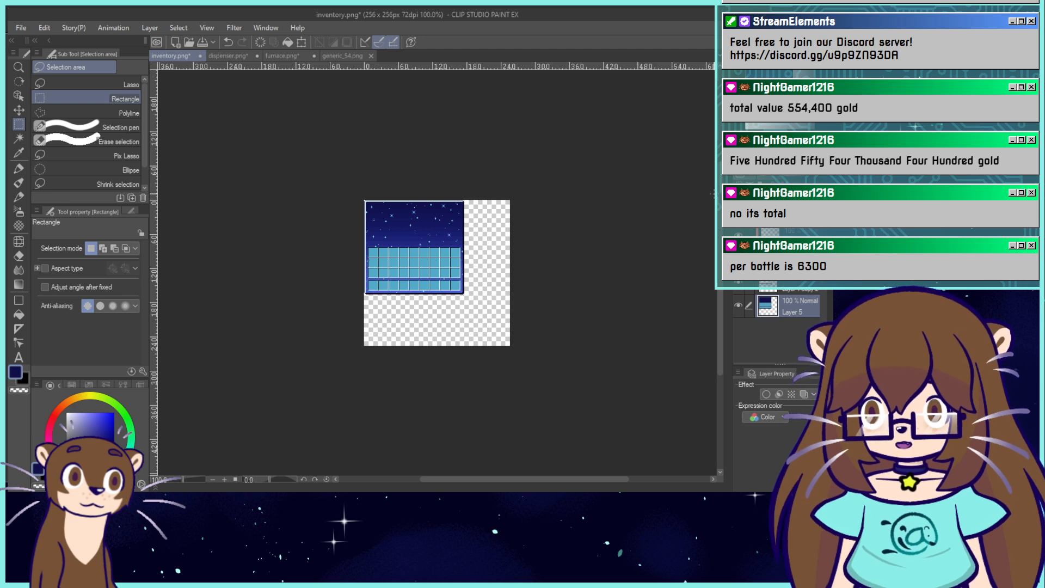
{"action": "left_click", "coordinate": [127, 135]}
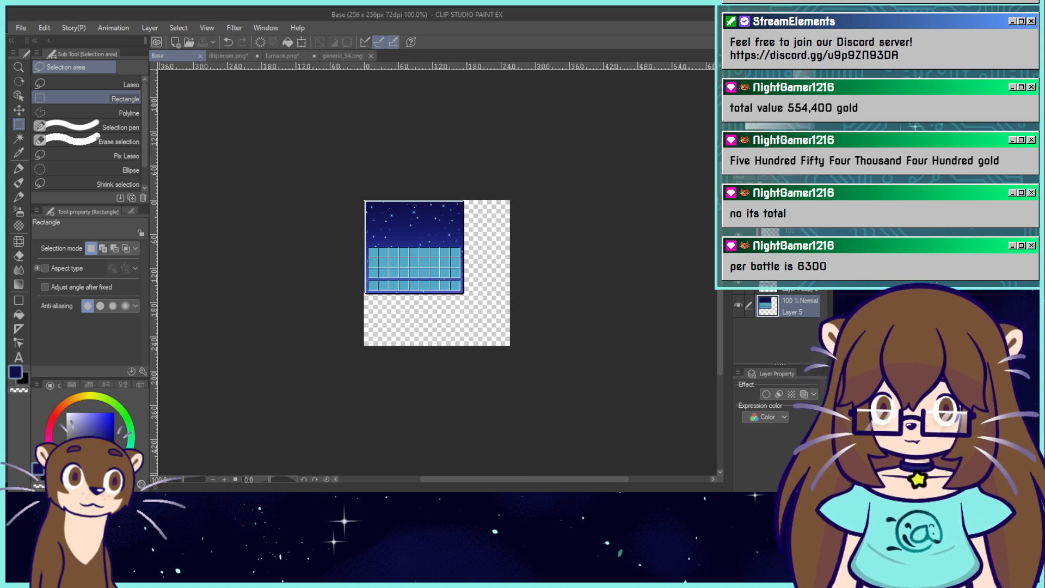
{"action": "key", "text": "ctrl+plus"}
Open loom.png alongside the other documents.
{"action": "left_click", "coordinate": [343, 56]}
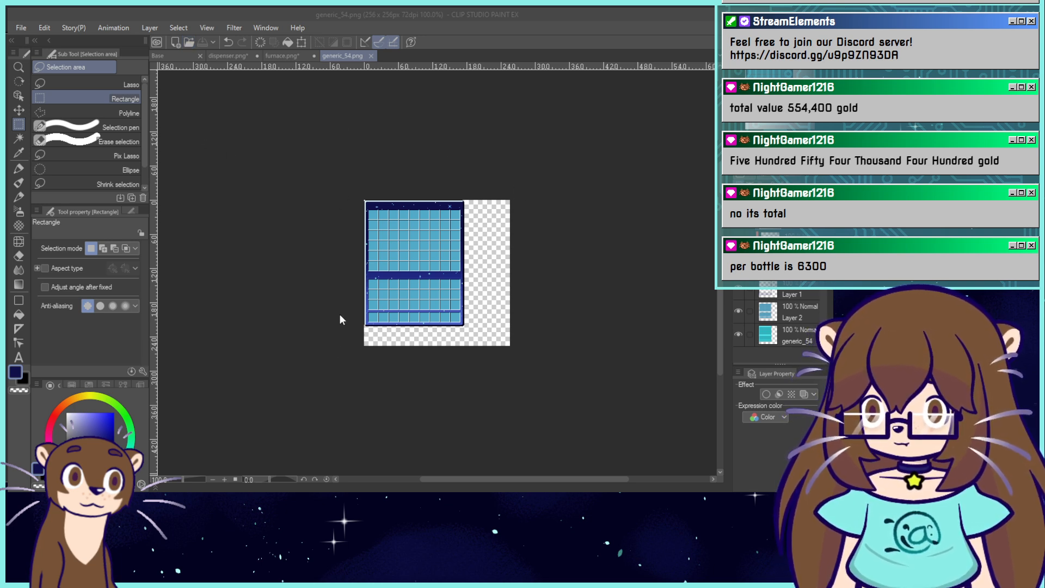
{"action": "left_click", "coordinate": [527, 469]}
{"action": "key", "text": "ctrl+plus"}
{"action": "key", "text": "ctrl+plus"}
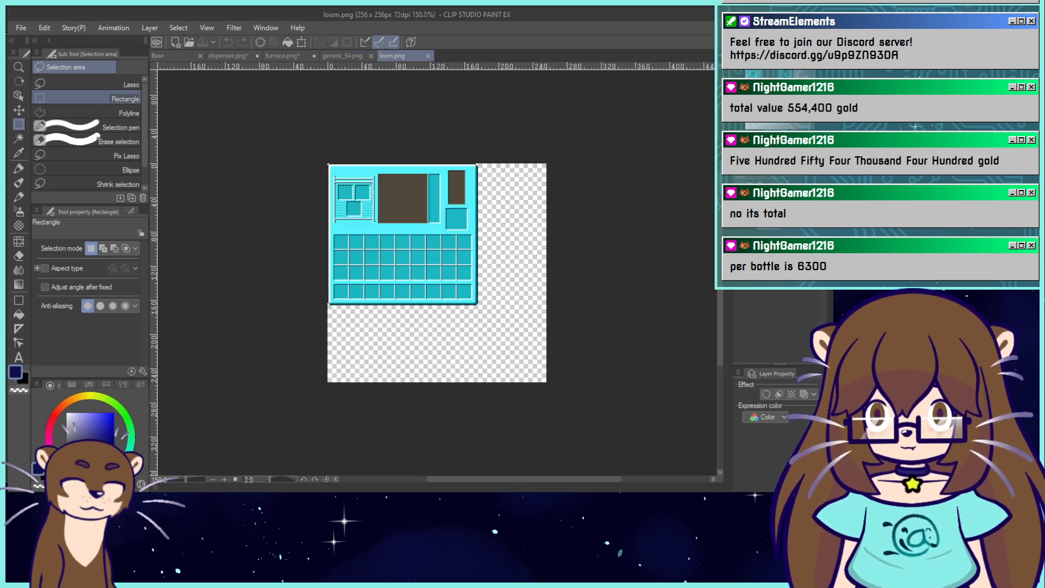
{"action": "left_click_drag", "start_coordinate": [198, 63], "coordinate": [211, 78]}
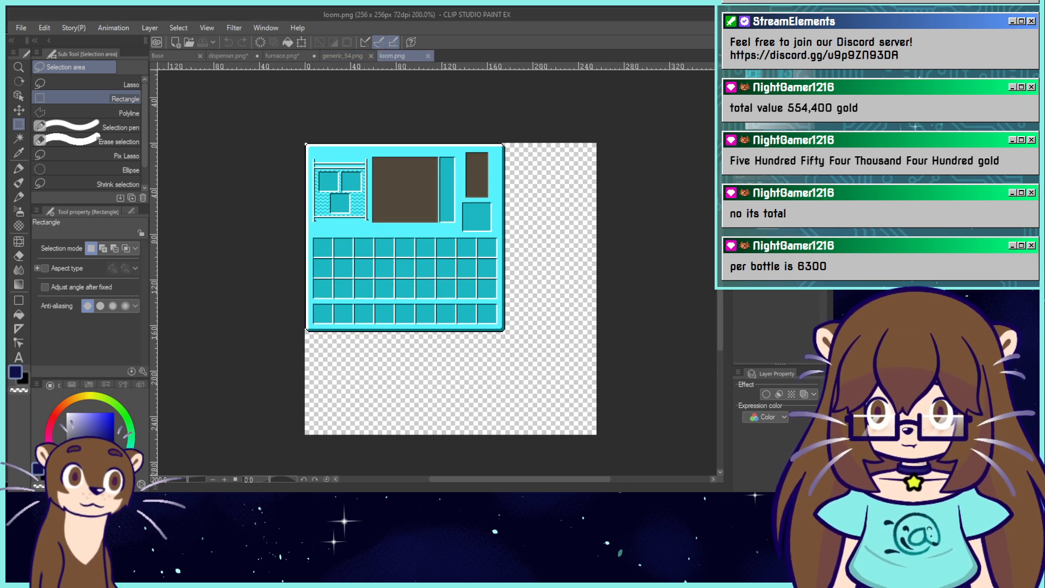
Copy the starry panel layers from the Base document into loom.png.
{"action": "left_click", "coordinate": [173, 56]}
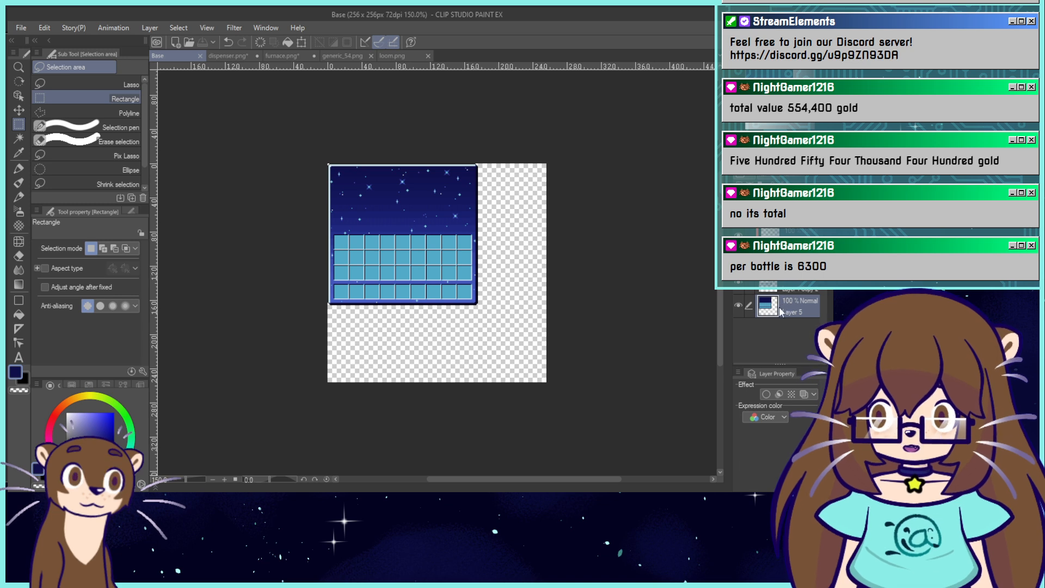
{"action": "left_click", "coordinate": [401, 56]}
{"action": "key", "text": "ctrl+v"}
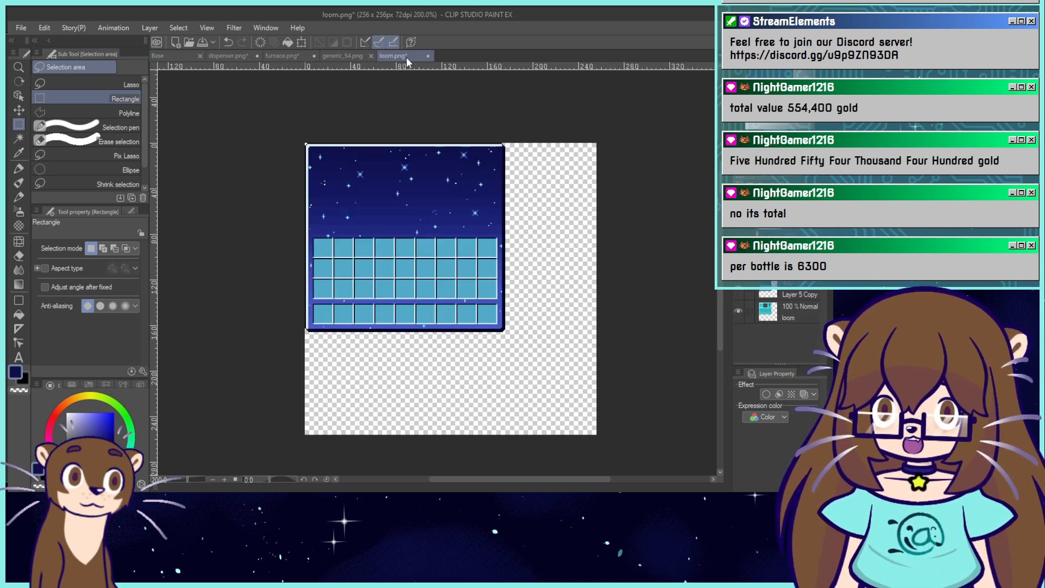
Duplicate the original loom layer and move the copy to the top of the layer stack.
{"action": "left_click", "coordinate": [784, 317]}
{"action": "key", "text": "ctrl+c"}
{"action": "key", "text": "ctrl+v"}
{"action": "left_click_drag", "start_coordinate": [790, 316], "coordinate": [787, 68]}
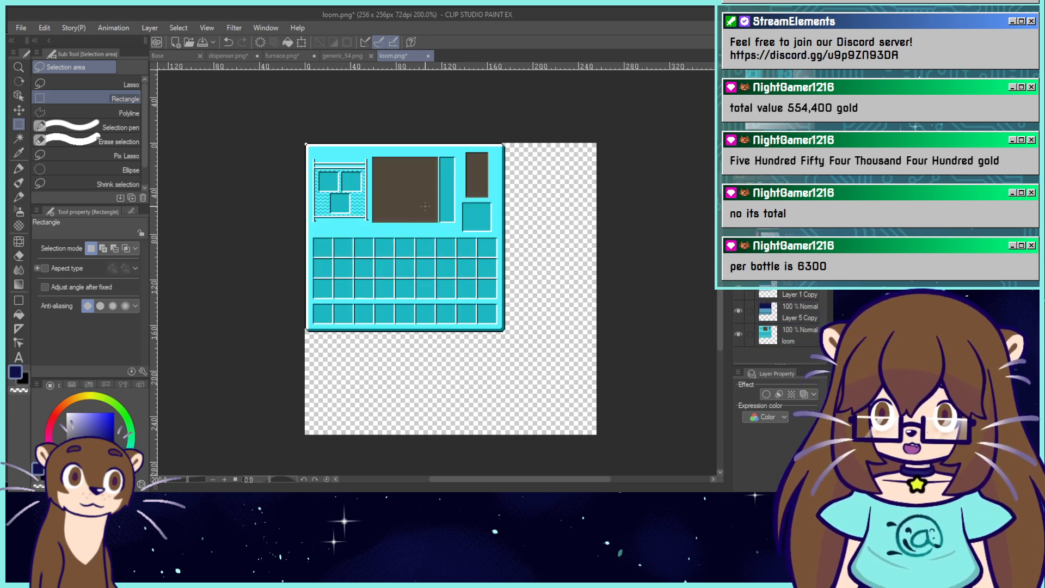
Erase the copied loom layer's cyan background with a transparent Pix fill applied to connected pixels only.
{"action": "left_click_drag", "start_coordinate": [532, 248], "coordinate": [567, 289]}
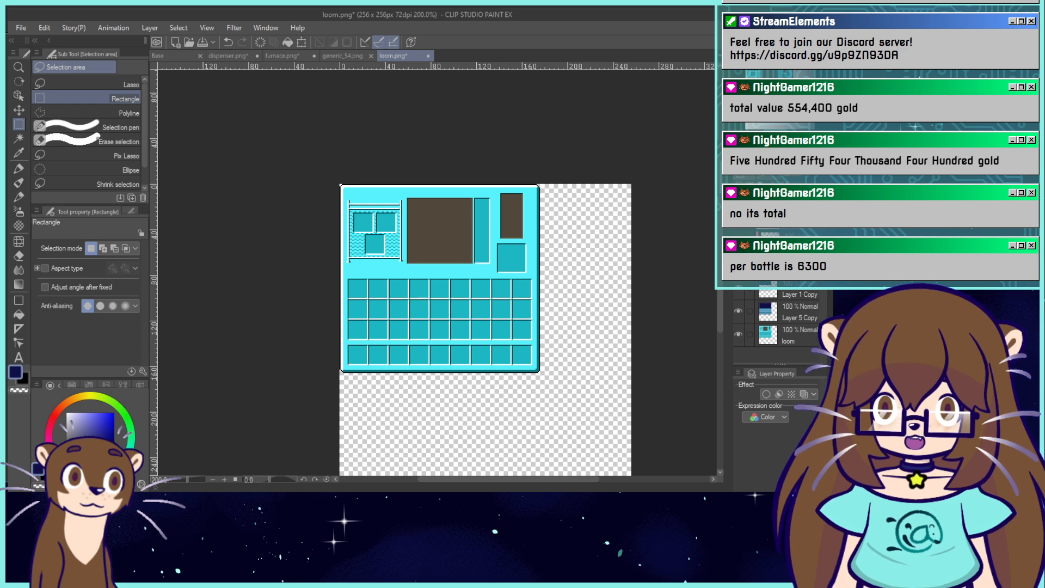
{"action": "key", "text": "ctrl+plus"}
{"action": "key", "text": "ctrl+plus"}
{"action": "key", "text": "ctrl+minus"}
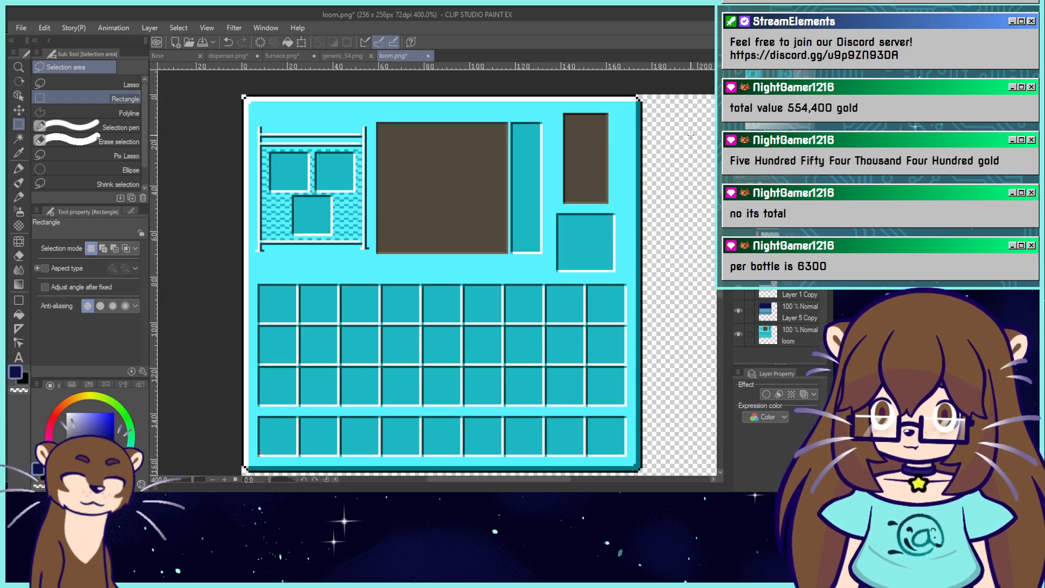
{"action": "left_click", "coordinate": [19, 315]}
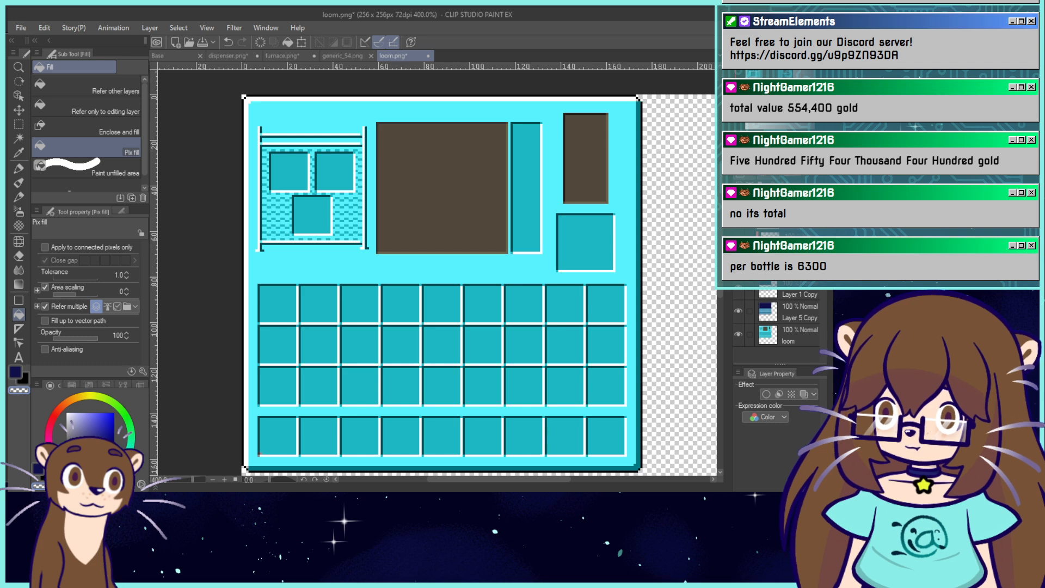
{"action": "left_click", "coordinate": [45, 248]}
{"action": "left_click", "coordinate": [346, 268]}
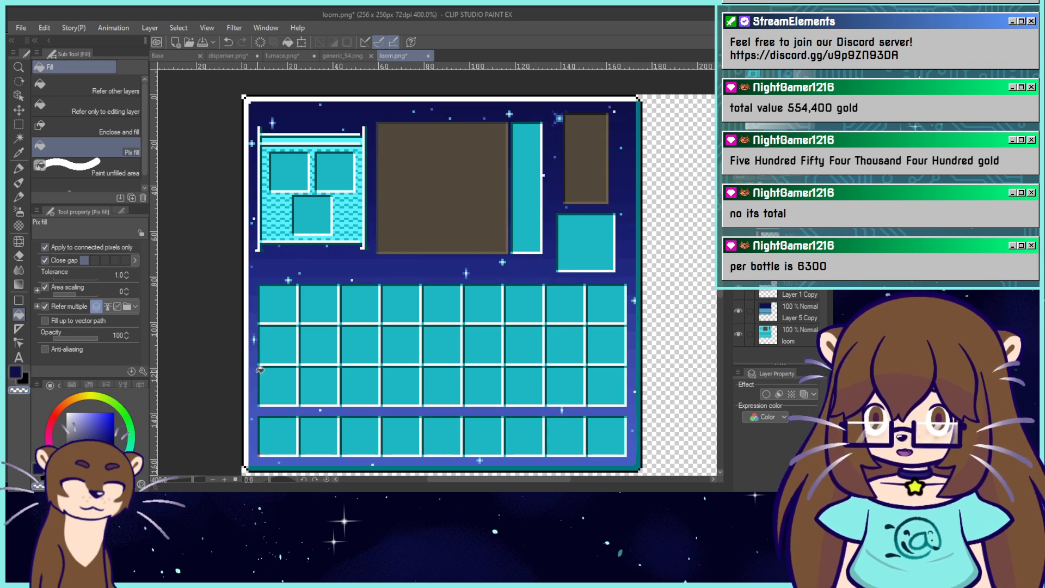
Select the loom controls above the inventory rows and clear everything outside that area on the copied layer.
{"action": "left_click", "coordinate": [19, 125]}
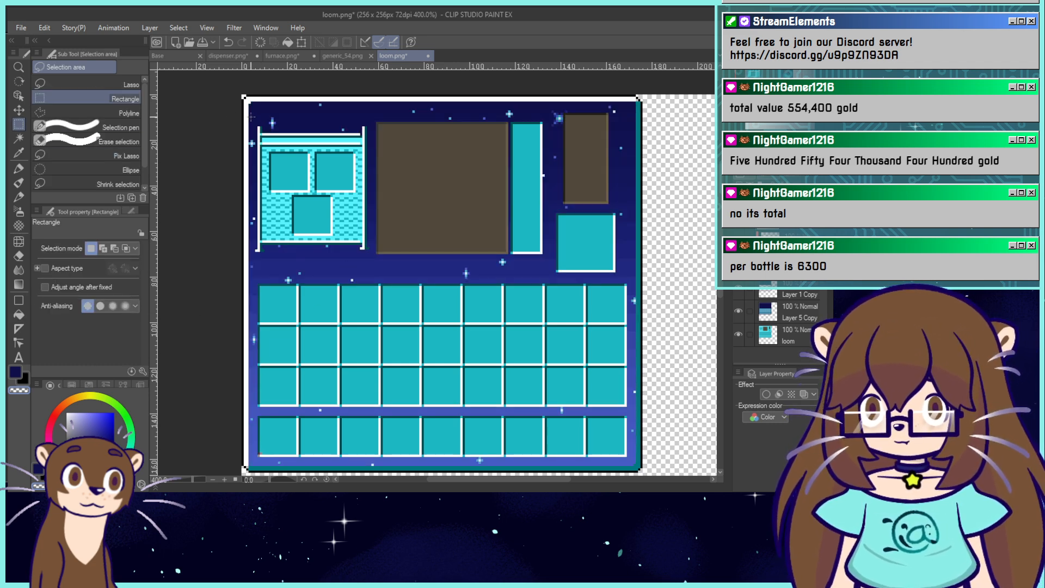
{"action": "left_click_drag", "start_coordinate": [250, 102], "coordinate": [625, 279]}
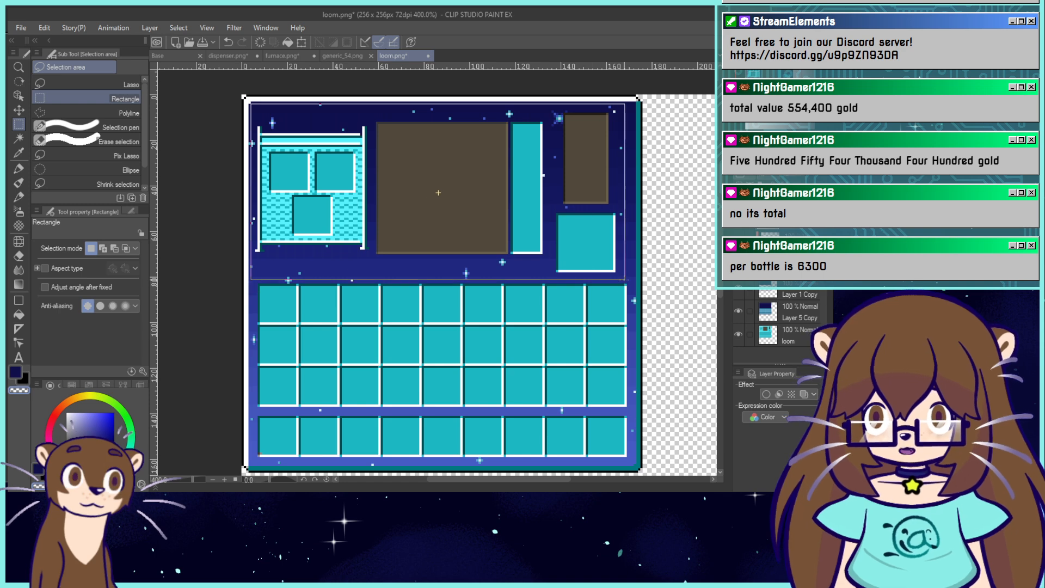
{"action": "left_click", "coordinate": [318, 332]}
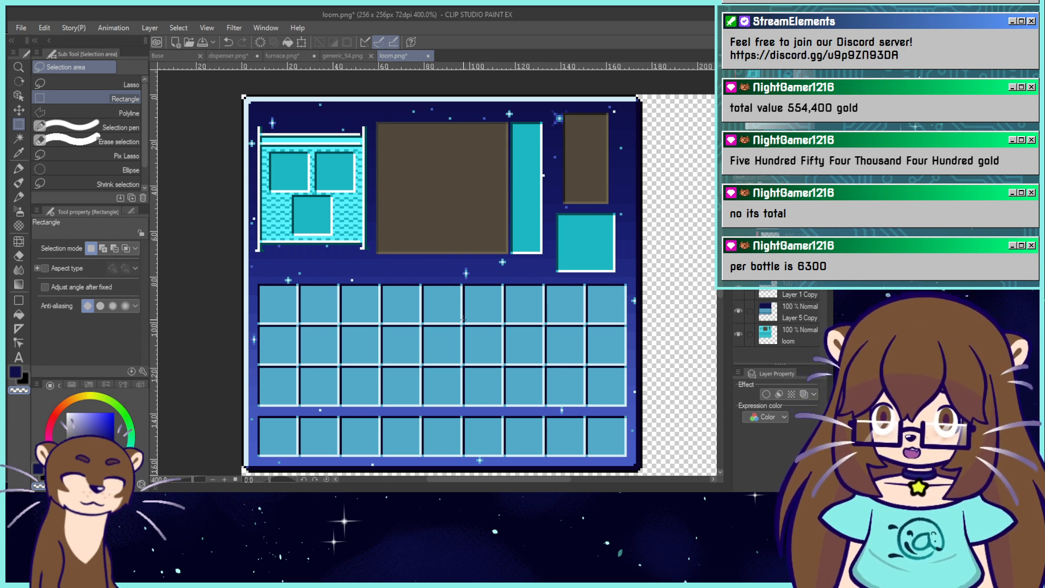
Recolour all dark teal shadow edges of the loom slots with the inventory slots' dark navy, with connected-pixel filling disabled.
{"action": "left_click", "coordinate": [398, 306], "text": "alt"}
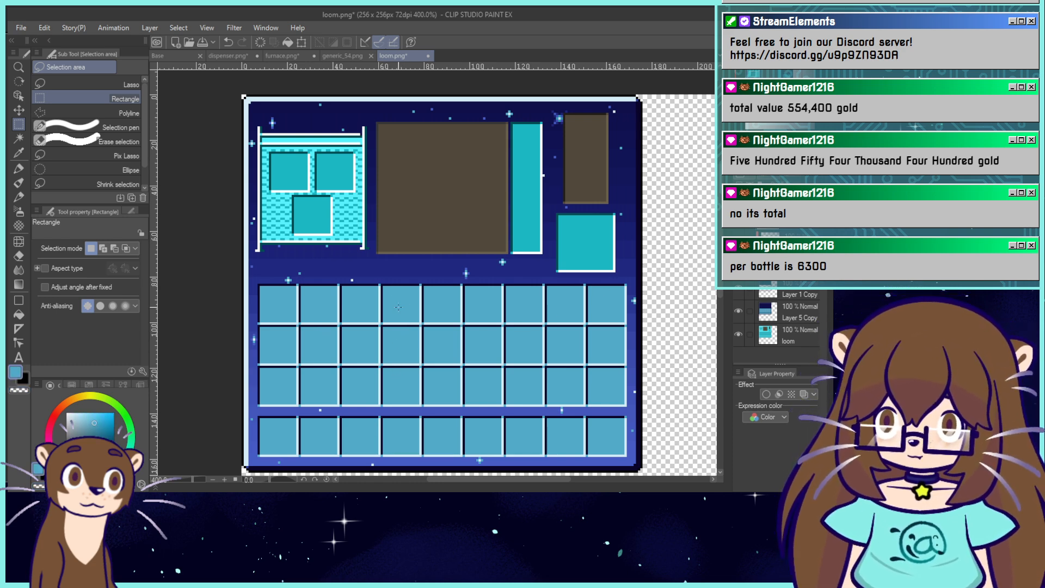
{"action": "left_click", "coordinate": [23, 314]}
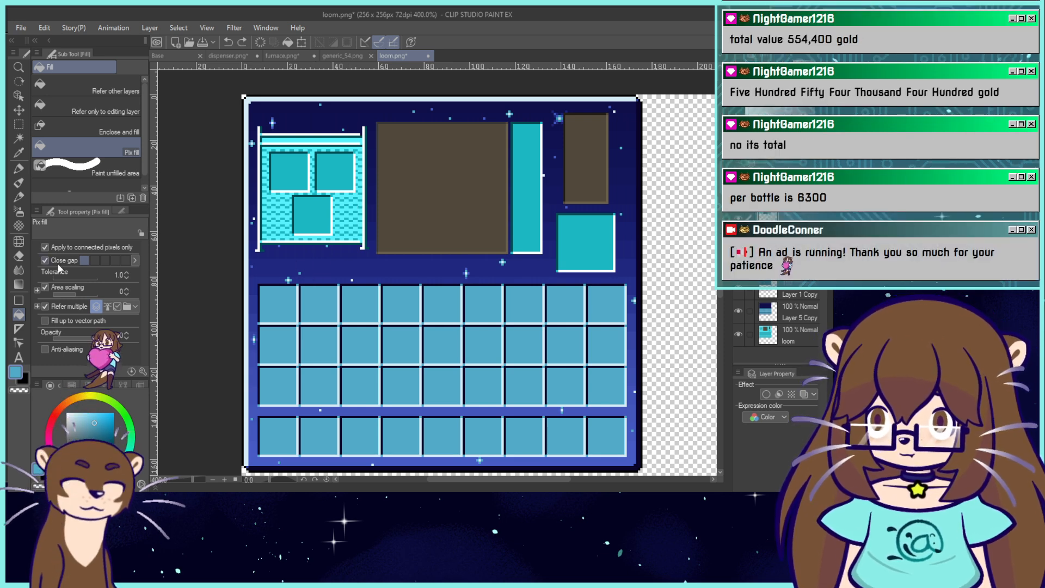
{"action": "left_click", "coordinate": [46, 248]}
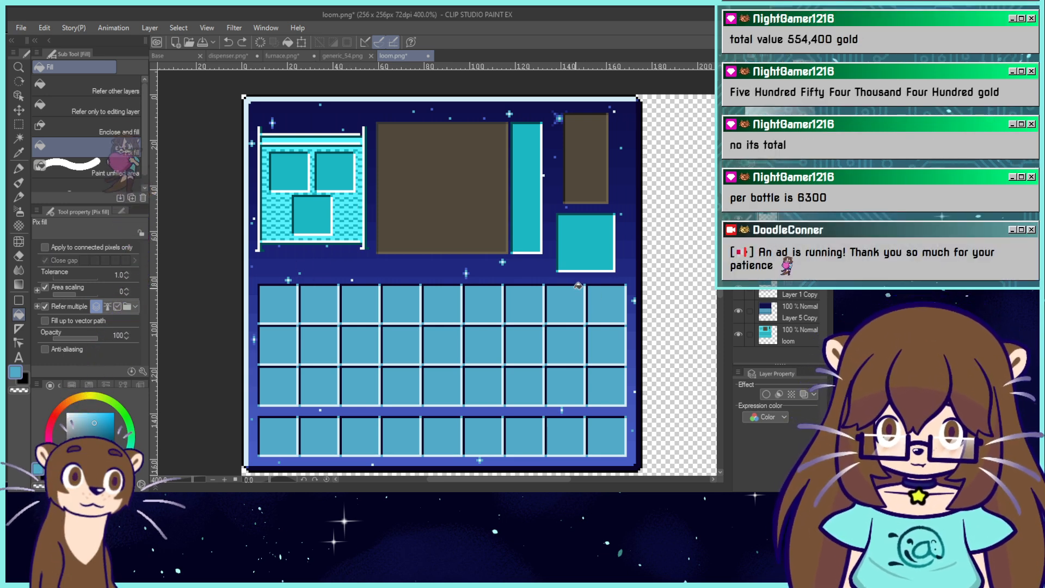
{"action": "left_click", "coordinate": [568, 282], "text": "alt"}
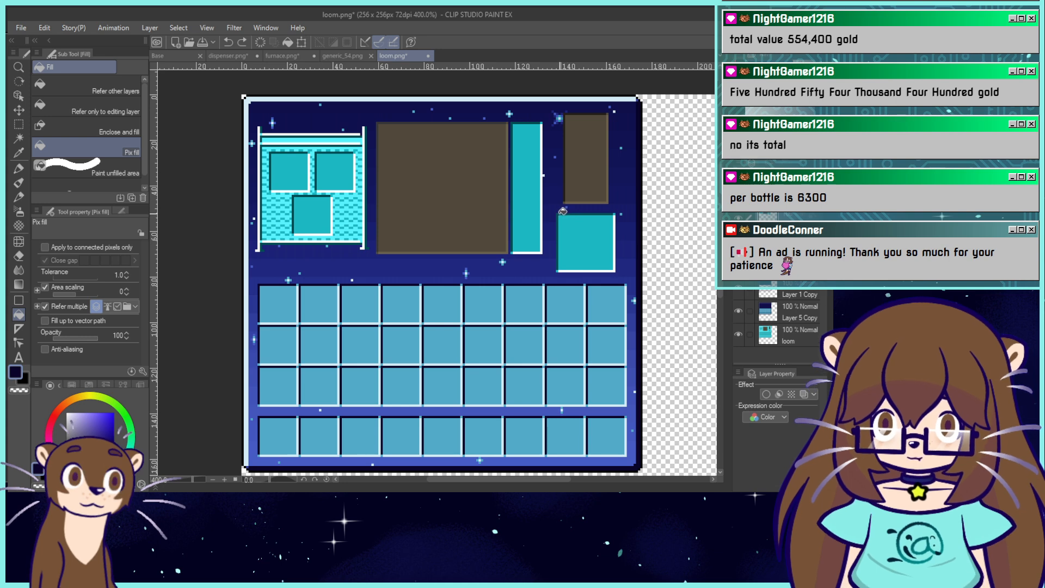
{"action": "left_click", "coordinate": [559, 215]}
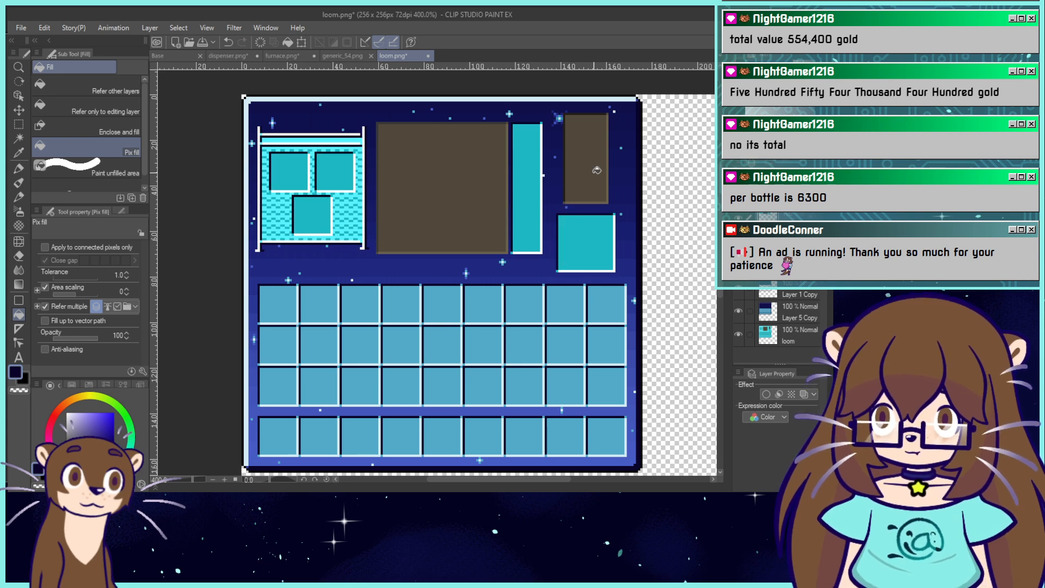
Recolour the teal loom slots with the inventory slots' light blue and their white edges with the pale blue highlight colour.
{"action": "left_click", "coordinate": [570, 298], "text": "alt"}
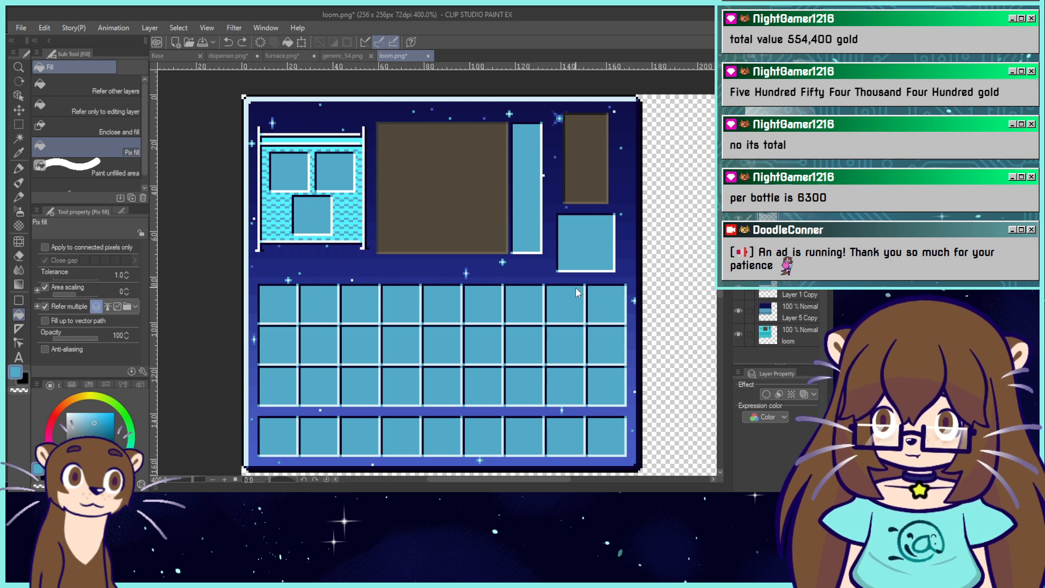
{"action": "key", "text": "ctrl+z"}
{"action": "left_click", "coordinate": [580, 254]}
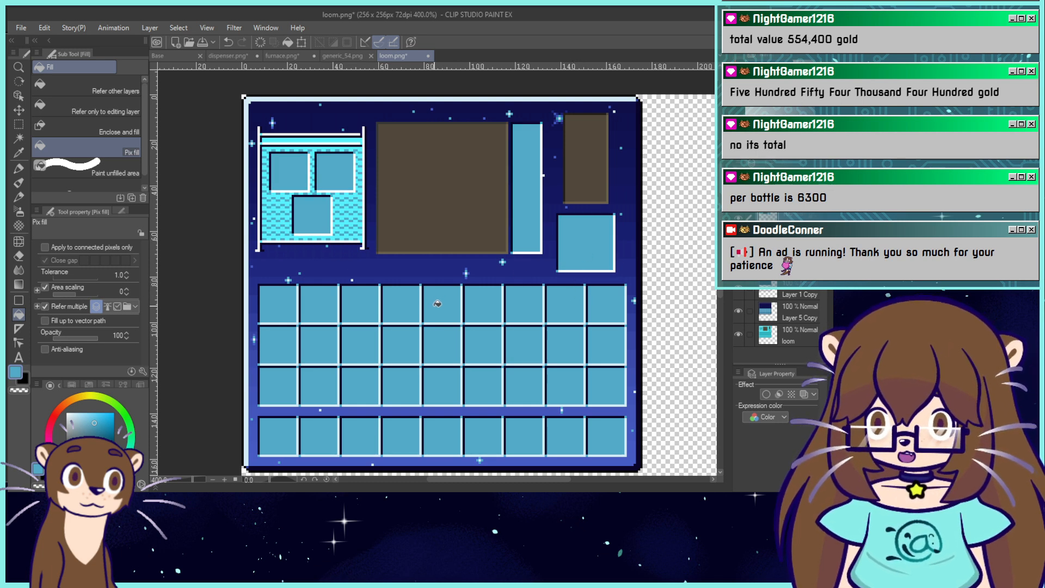
{"action": "left_click", "coordinate": [422, 308], "text": "alt"}
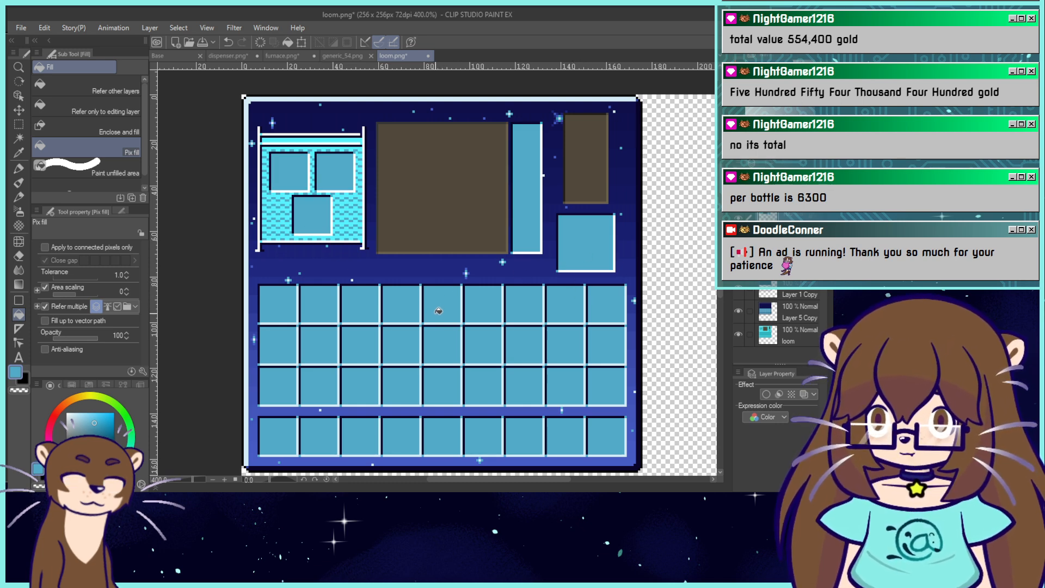
{"action": "left_click", "coordinate": [363, 231]}
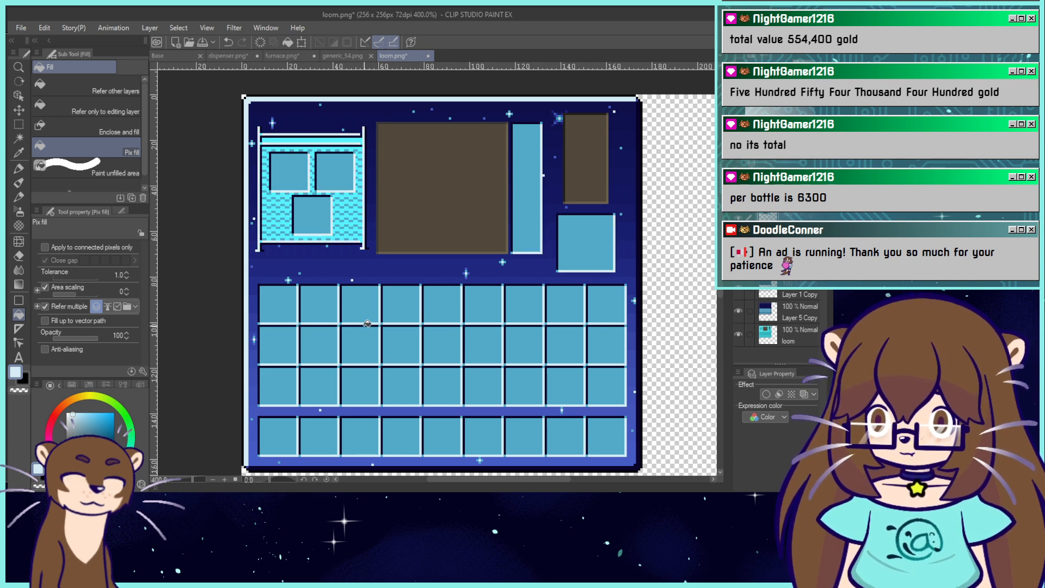
Recolour the bright cyan areas of the loom frame with a lighter, brighter shade based on the slots' light blue.
{"action": "left_click", "coordinate": [367, 304], "text": "alt"}
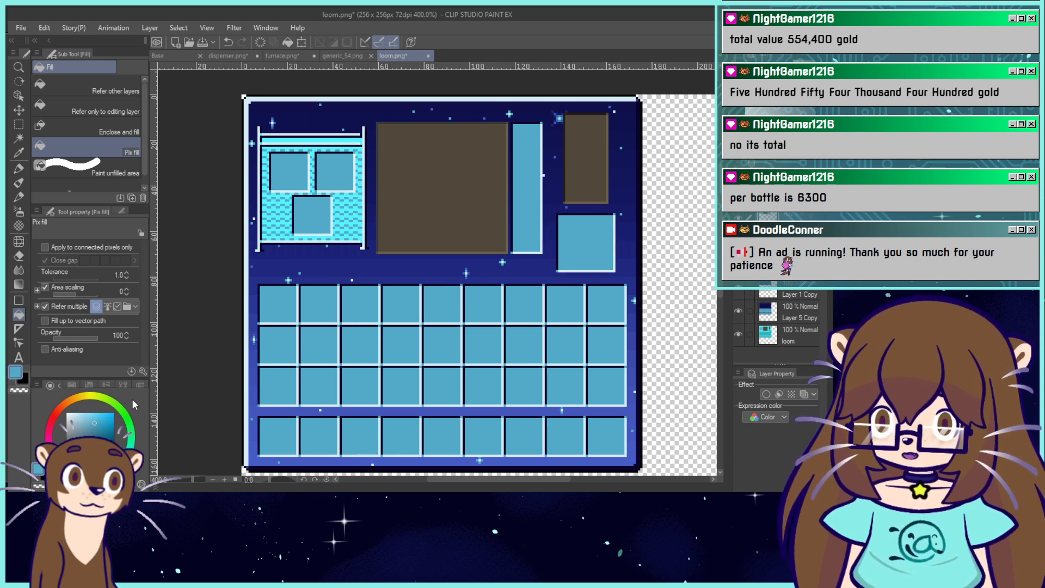
{"action": "left_click", "coordinate": [90, 413]}
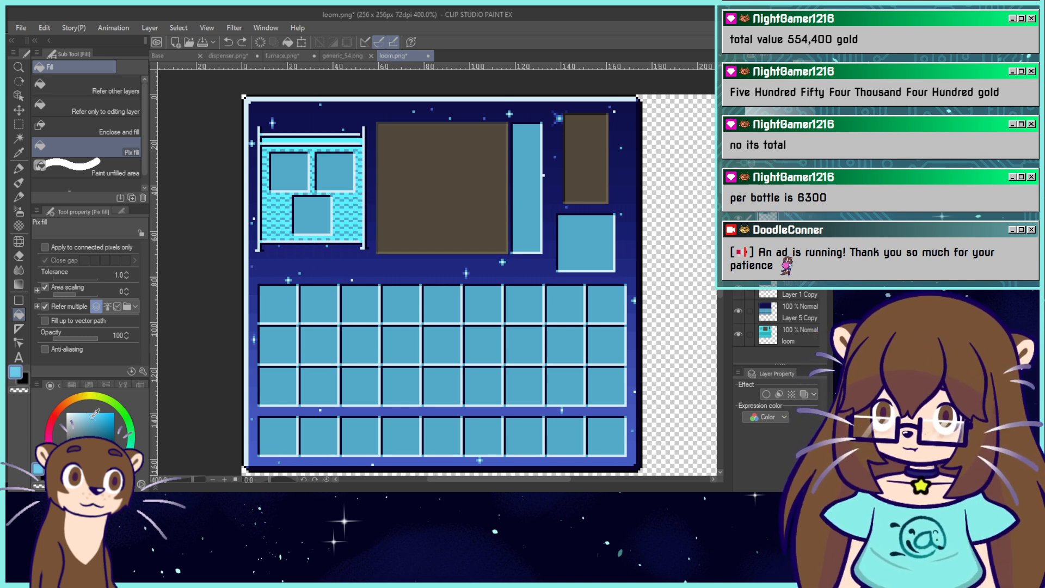
{"action": "left_click", "coordinate": [353, 199]}
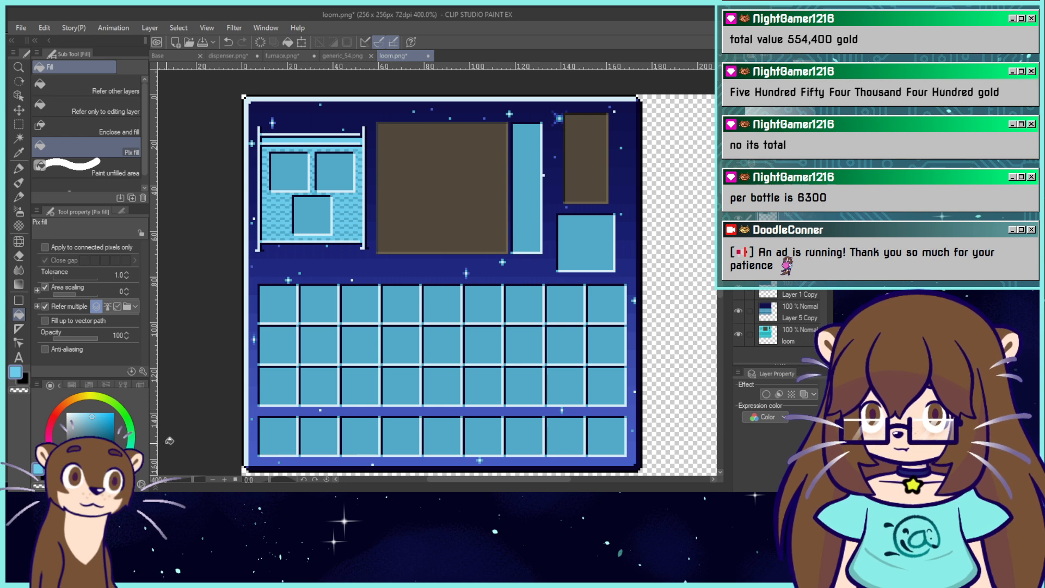
{"action": "key", "text": "ctrl+alt+0"}
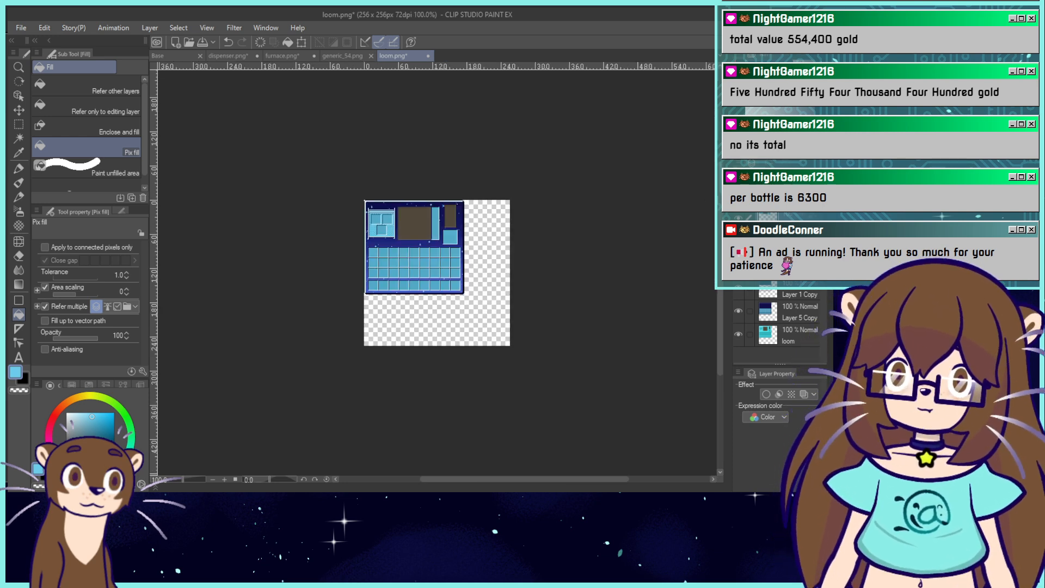
Sample the slots' dark navy and fill the shadow edges of the brown panels with it.
{"action": "key", "text": "ctrl+plus"}
{"action": "key", "text": "ctrl+plus"}
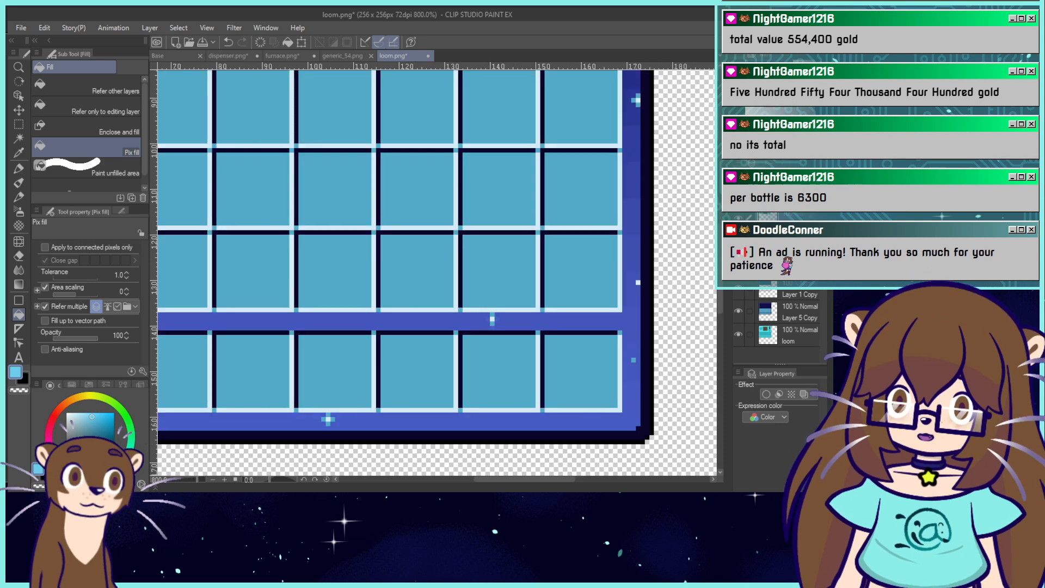
{"action": "mouse_move", "coordinate": [313, 85]}
{"action": "left_mouse_down"}
{"action": "mouse_move", "coordinate": [562, 460]}
{"action": "mouse_move", "coordinate": [496, 439]}
{"action": "mouse_move", "coordinate": [474, 410]}
{"action": "mouse_move", "coordinate": [475, 421]}
{"action": "left_mouse_up"}
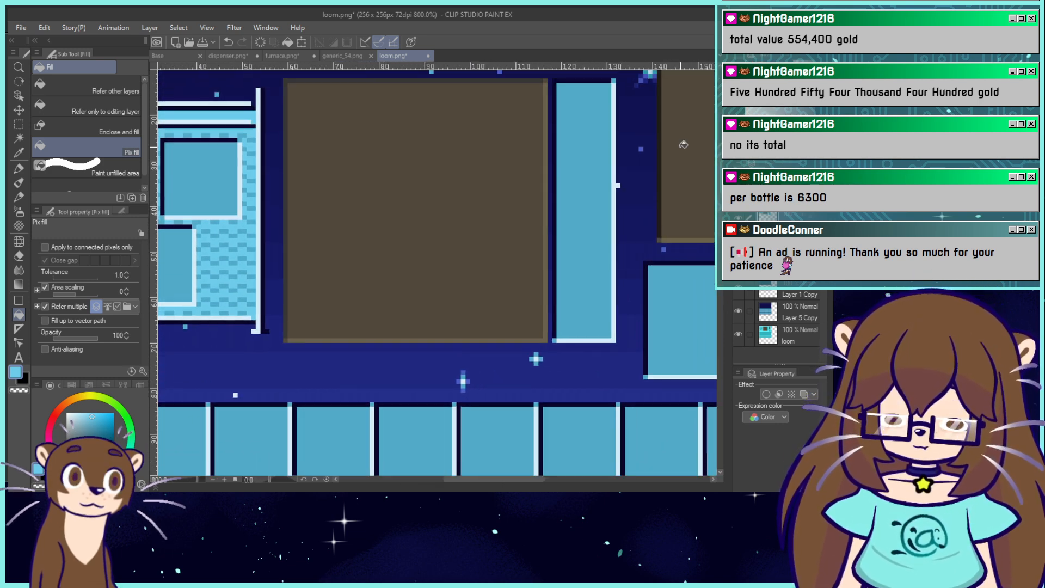
{"action": "left_click", "coordinate": [556, 295], "text": "alt"}
{"action": "left_click", "coordinate": [664, 225]}
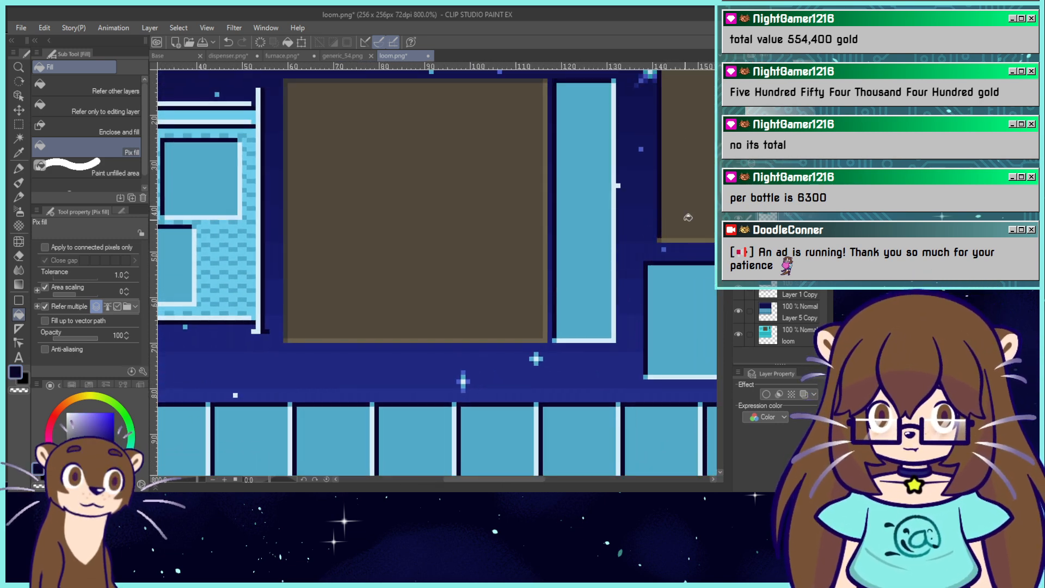
{"action": "key", "text": "ctrl+z"}
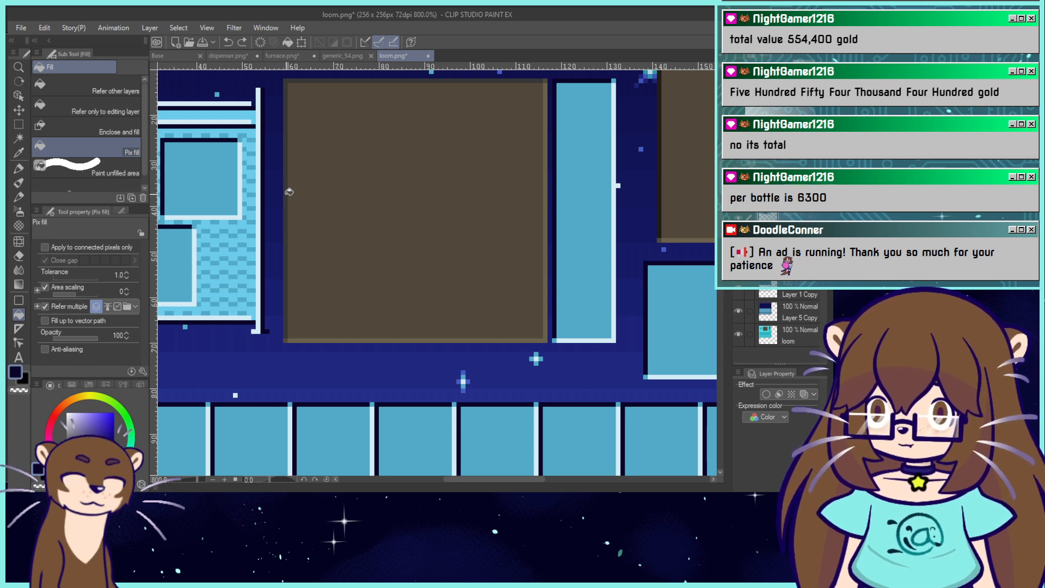
{"action": "left_click", "coordinate": [291, 219]}
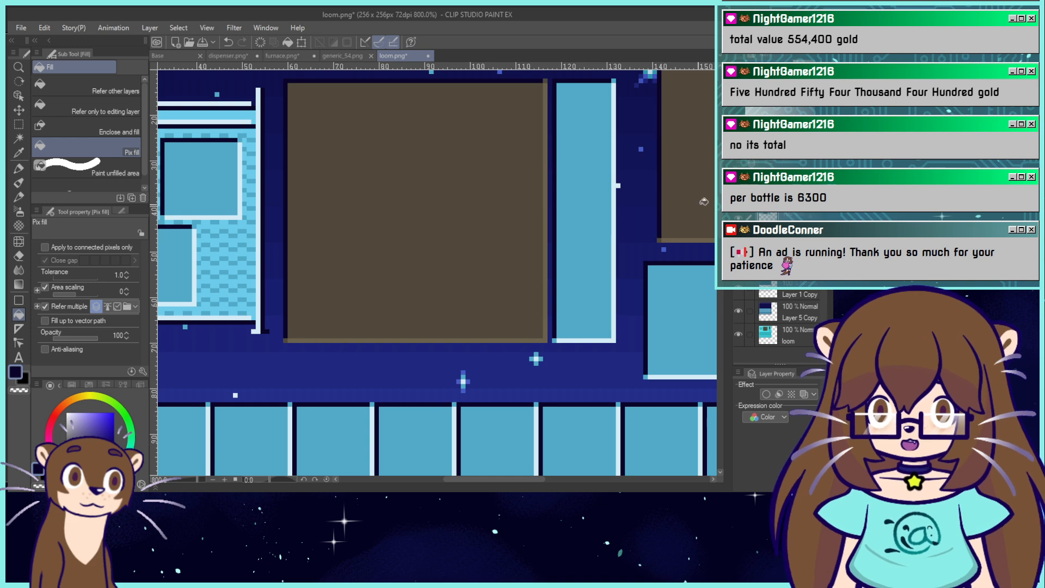
Undo the last fills and reapply the dark navy to the shadow edges of the small and large brown panels.
{"action": "key", "text": "ctrl+0"}
{"action": "left_click_drag", "start_coordinate": [402, 206], "coordinate": [424, 300]}
{"action": "key", "text": "ctrl+z"}
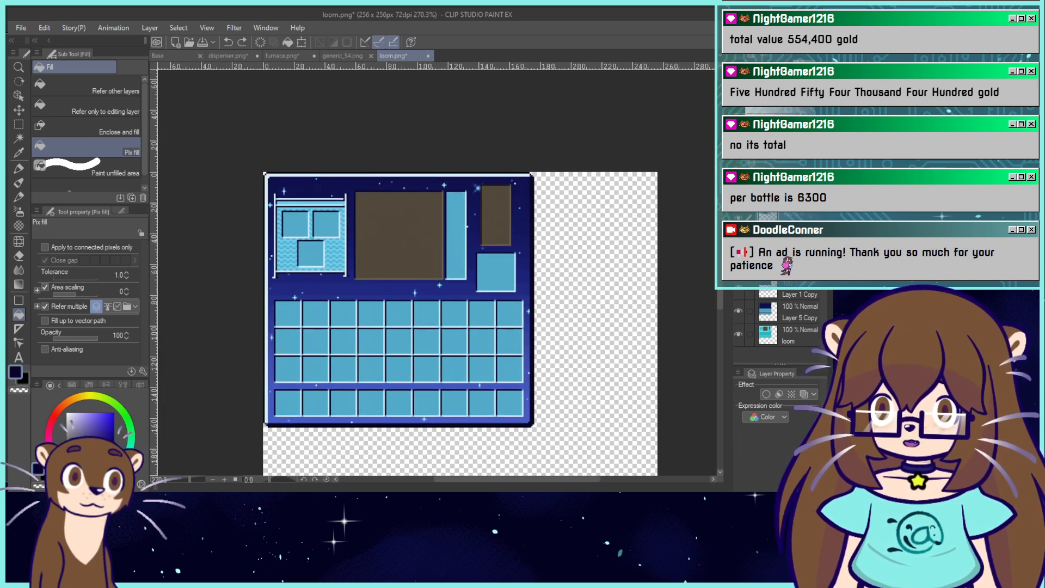
{"action": "key", "text": "ctrl+z"}
{"action": "key", "text": "ctrl+plus"}
{"action": "key", "text": "ctrl+plus"}
{"action": "key", "text": "ctrl+plus"}
{"action": "key", "text": "ctrl+plus"}
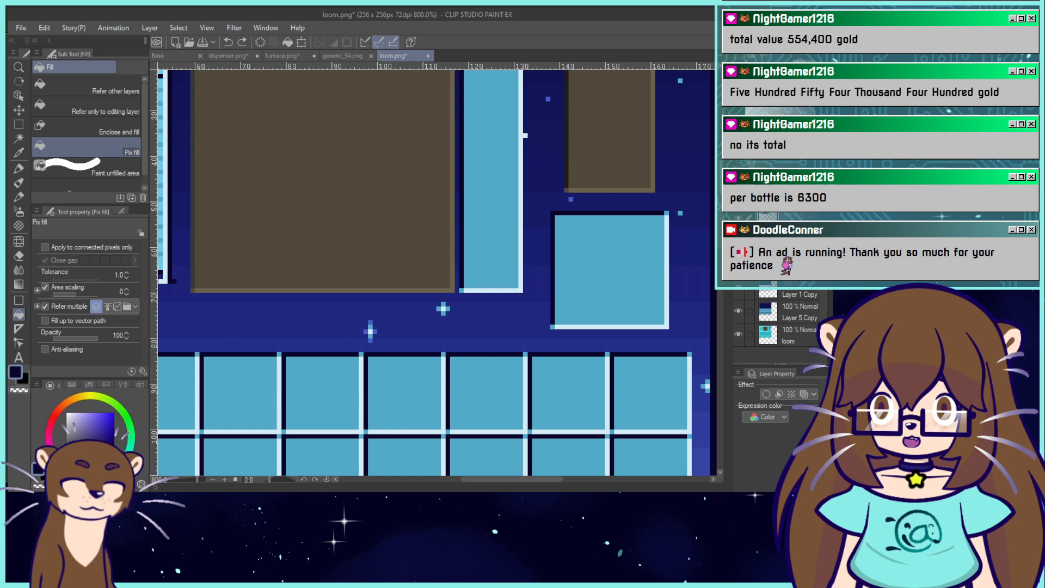
{"action": "left_click", "coordinate": [567, 174]}
{"action": "left_click", "coordinate": [197, 266]}
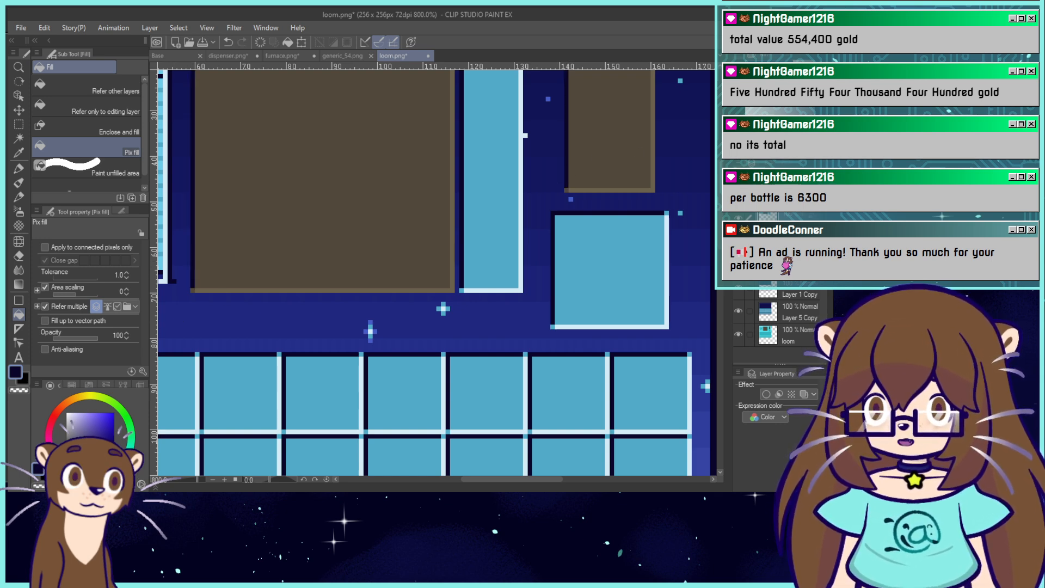
Check the whole loom panel at reduced size and save loom.png.
{"action": "key", "text": "ctrl+alt+0"}
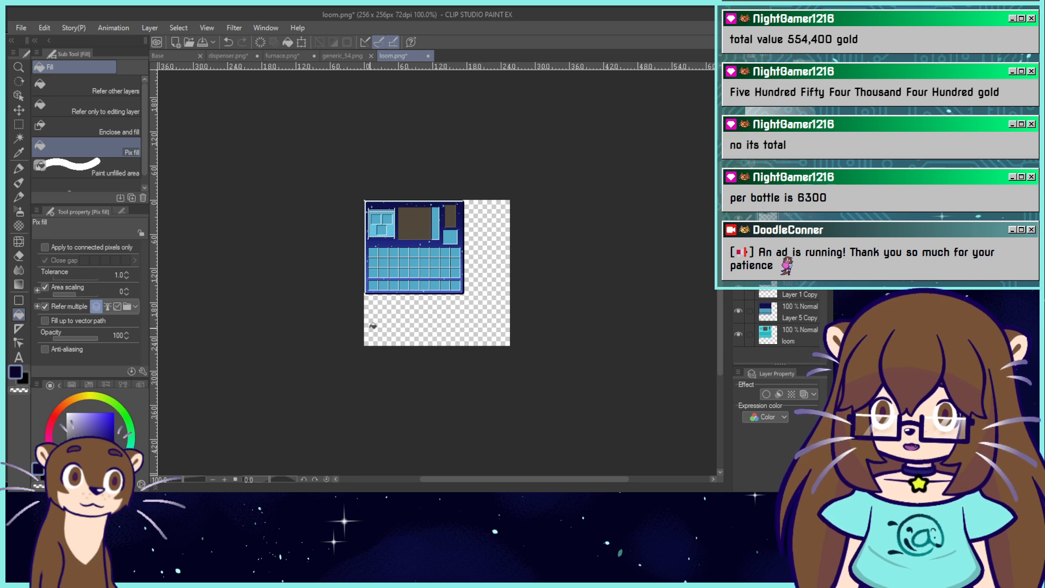
{"action": "left_click_drag", "start_coordinate": [372, 326], "coordinate": [406, 326]}
{"action": "key", "text": "ctrl+plus"}
{"action": "key", "text": "ctrl+plus"}
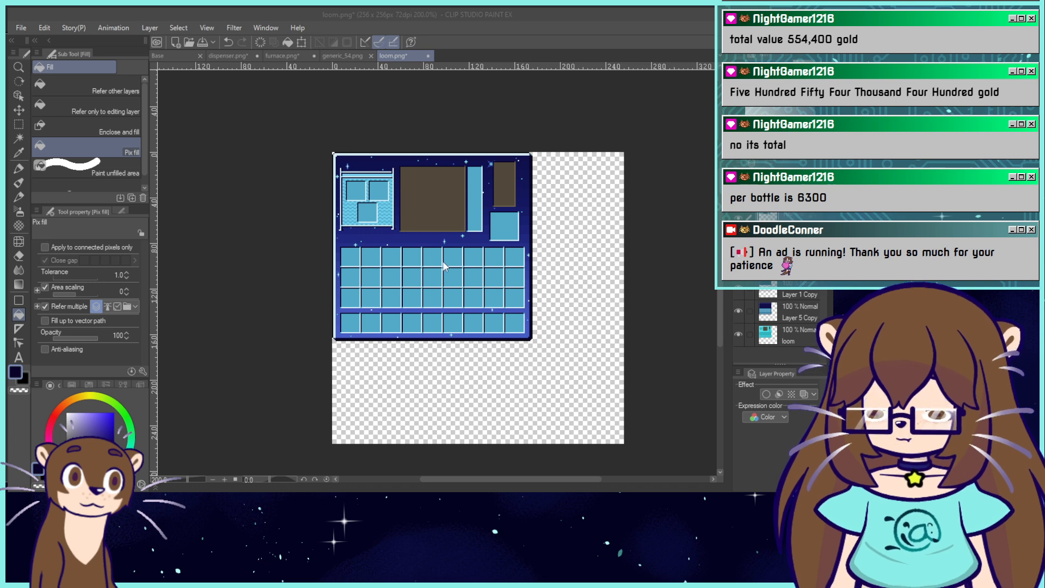
{"action": "left_click", "coordinate": [202, 41]}
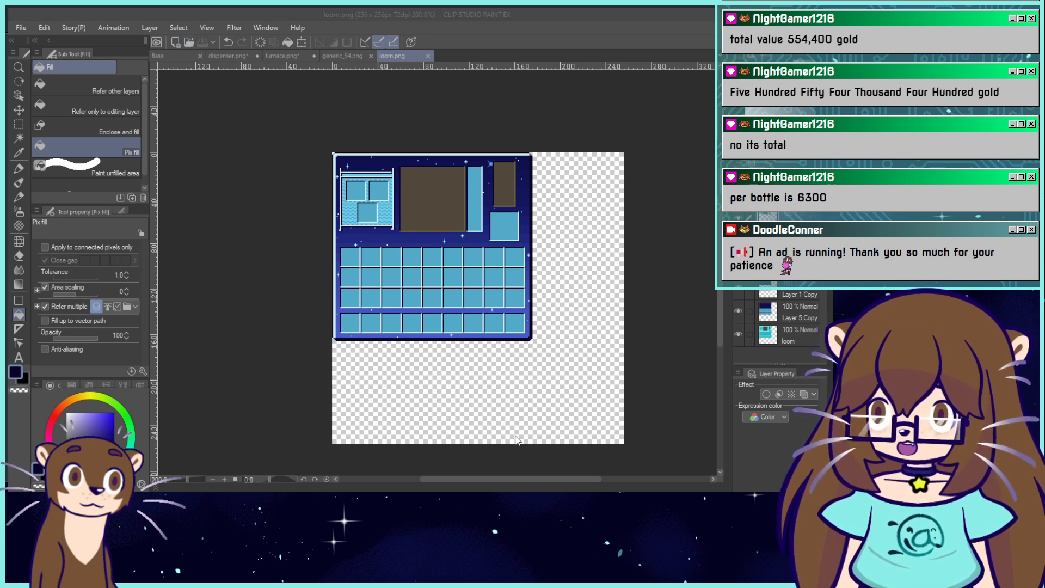
Open shulker_box.png and paste a copy of the Base document's starry panel layers into it.
{"action": "left_click", "coordinate": [502, 484]}
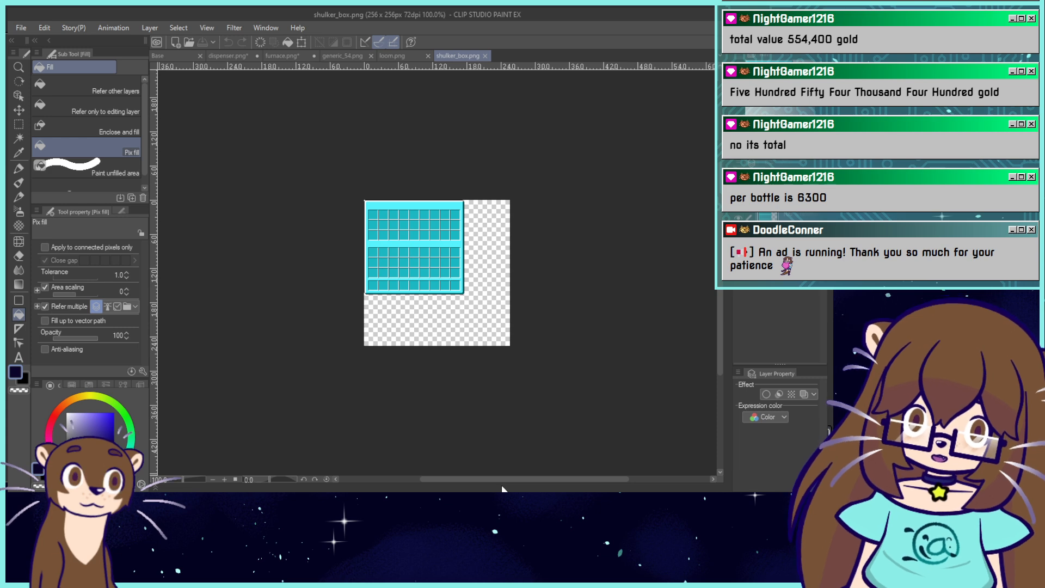
{"action": "left_click", "coordinate": [167, 56]}
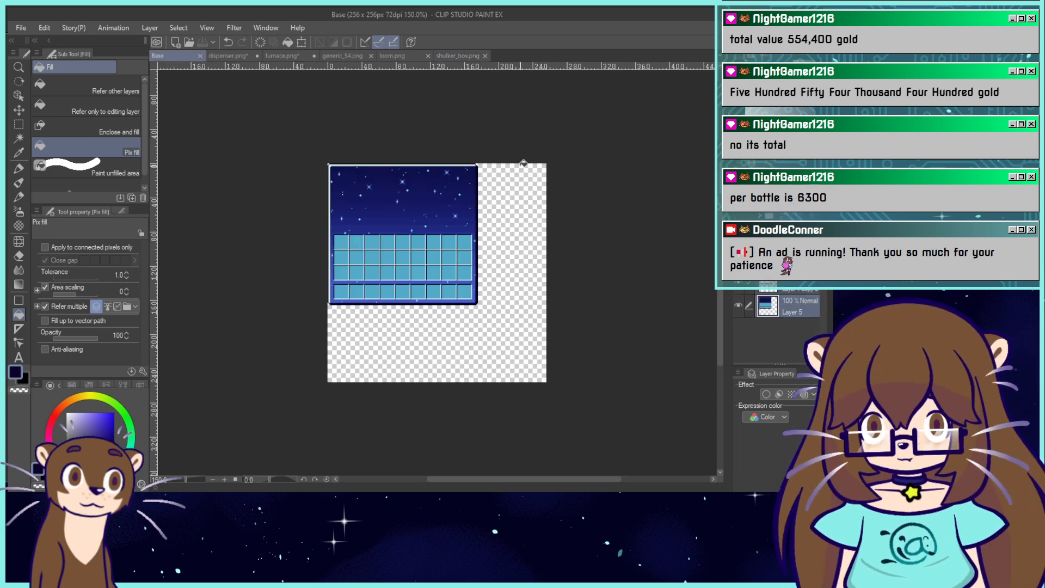
{"action": "left_click", "coordinate": [454, 56]}
{"action": "key", "text": "ctrl+v"}
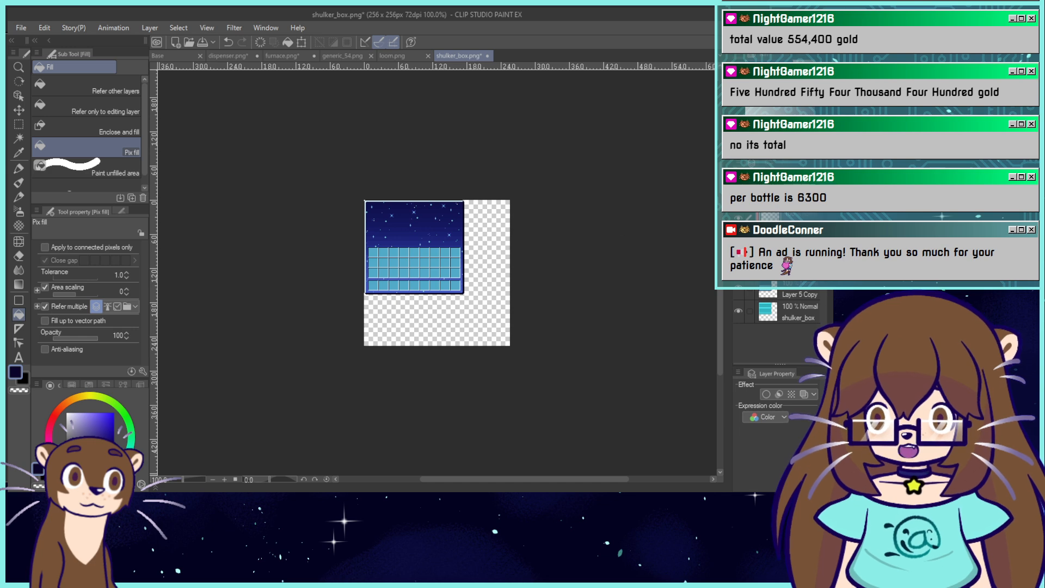
{"action": "key", "text": "ctrl+plus"}
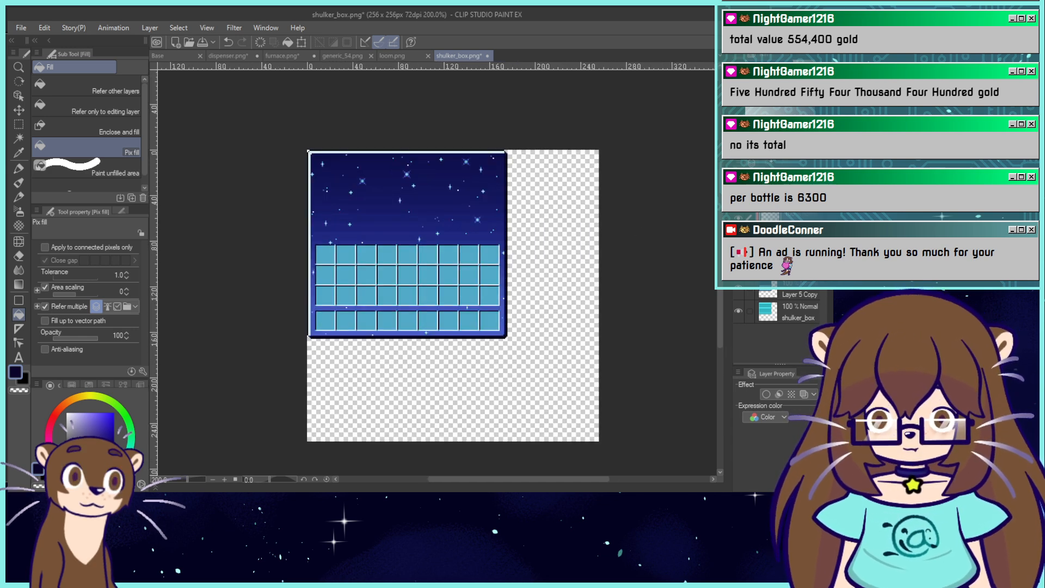
Duplicate the shulker_box layer and move the copy above the starry panel layers.
{"action": "left_click", "coordinate": [786, 315]}
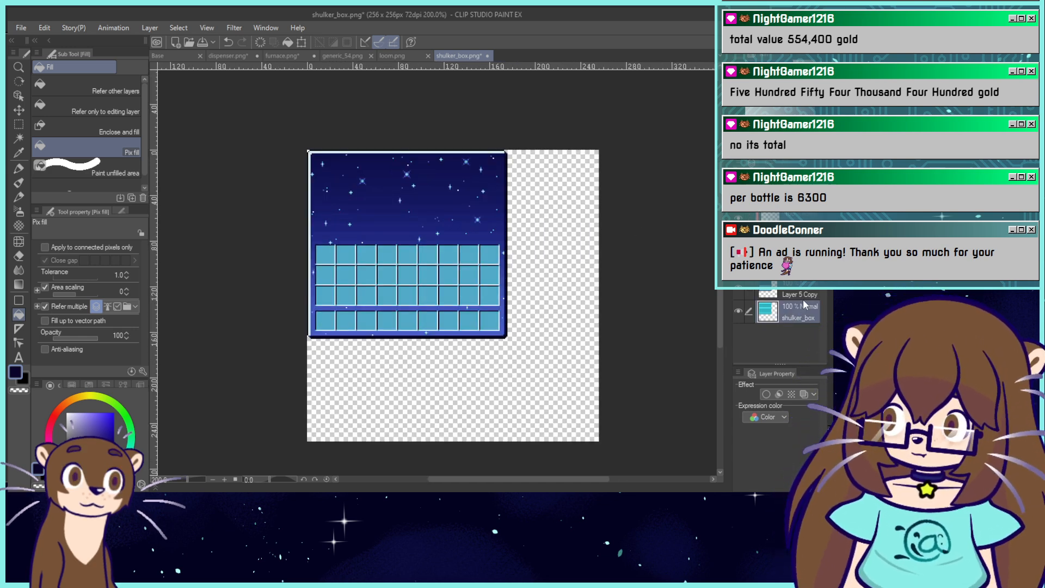
{"action": "key", "text": "ctrl+c"}
{"action": "key", "text": "ctrl+v"}
{"action": "left_click_drag", "start_coordinate": [795, 320], "coordinate": [790, 208]}
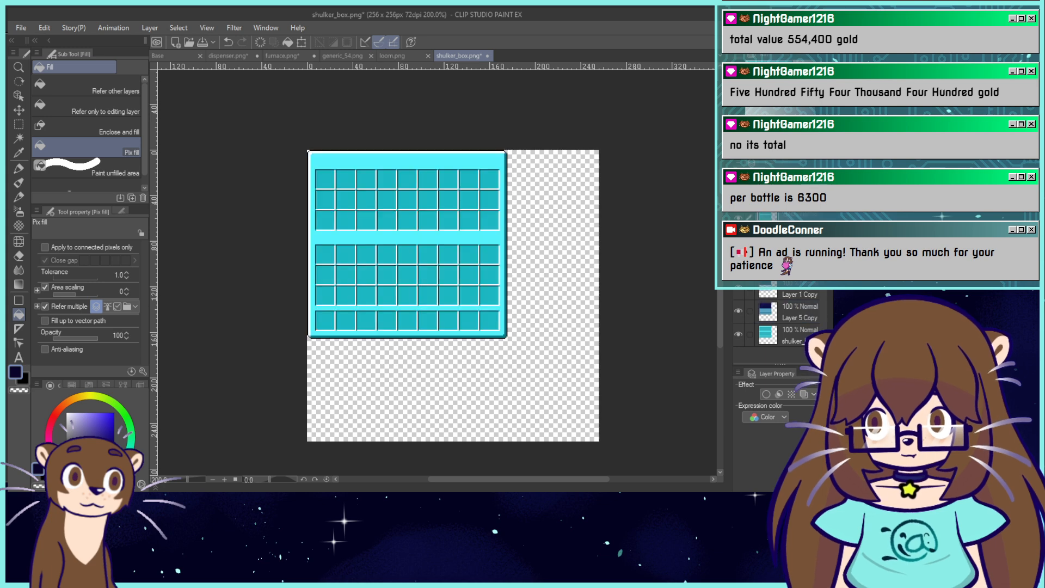
Erase the copied shulker box layer's cyan background with a transparent Pix fill applied to connected pixels only.
{"action": "left_click_drag", "start_coordinate": [462, 261], "coordinate": [495, 290]}
{"action": "key", "text": "ctrl+plus"}
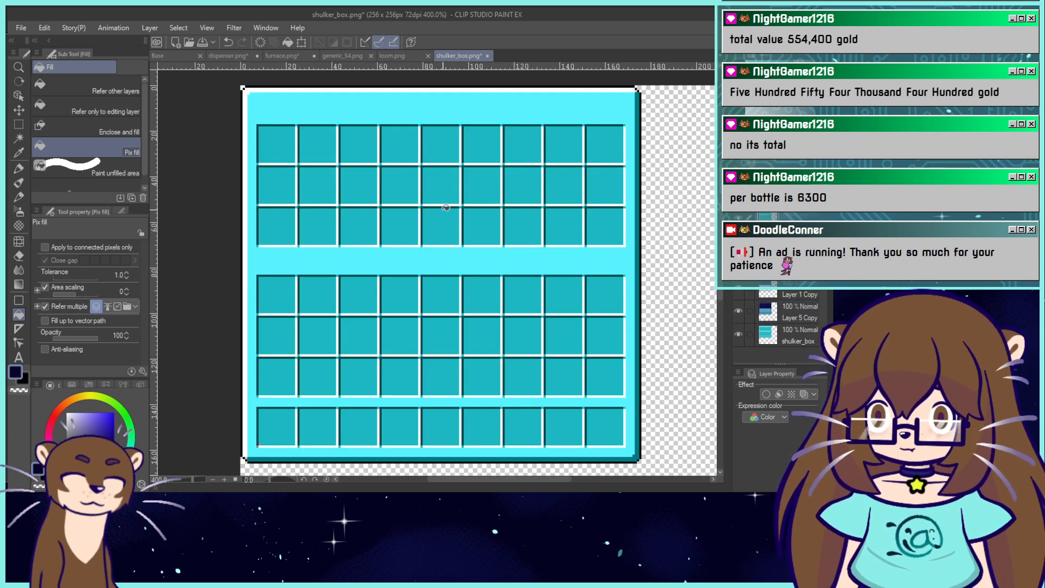
{"action": "left_click", "coordinate": [45, 247]}
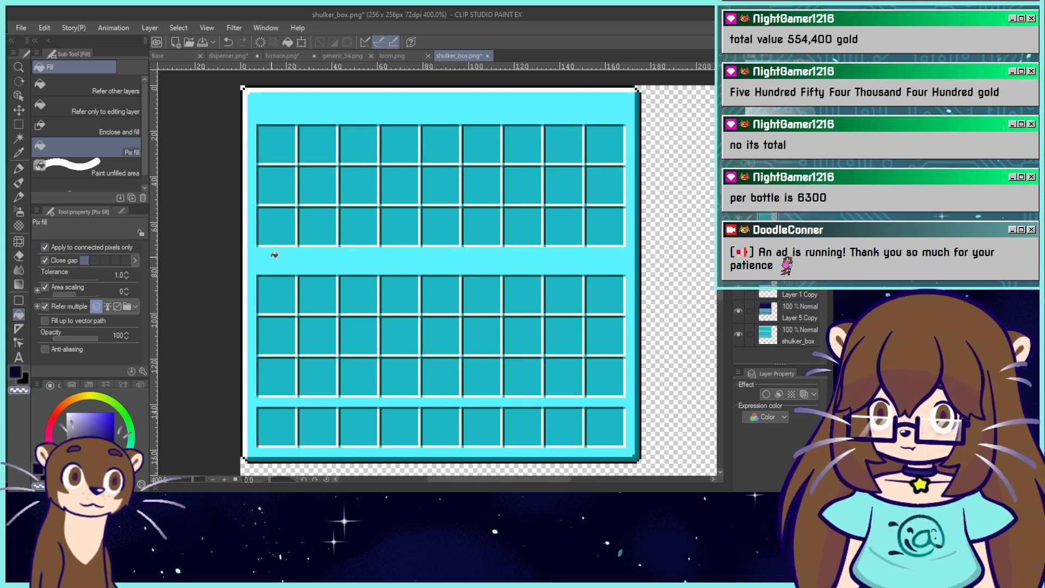
{"action": "left_click", "coordinate": [272, 257]}
Select the upper three rows of shulker box slots, clear everything outside them on the copied layer, and deselect.
{"action": "left_click", "coordinate": [19, 124]}
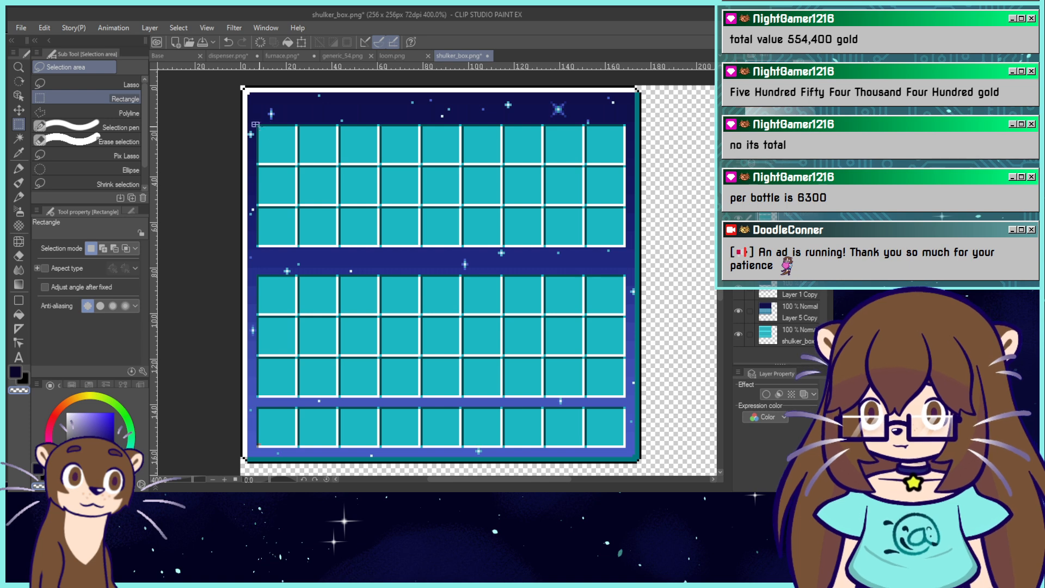
{"action": "left_click_drag", "start_coordinate": [252, 121], "coordinate": [625, 253]}
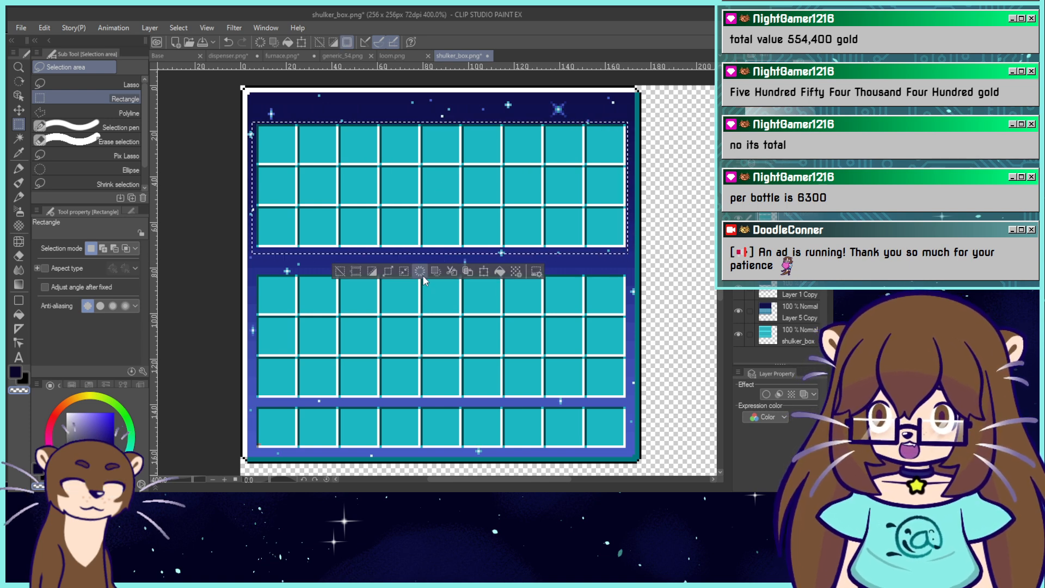
{"action": "key", "text": "Delete"}
{"action": "key", "text": "ctrl+z"}
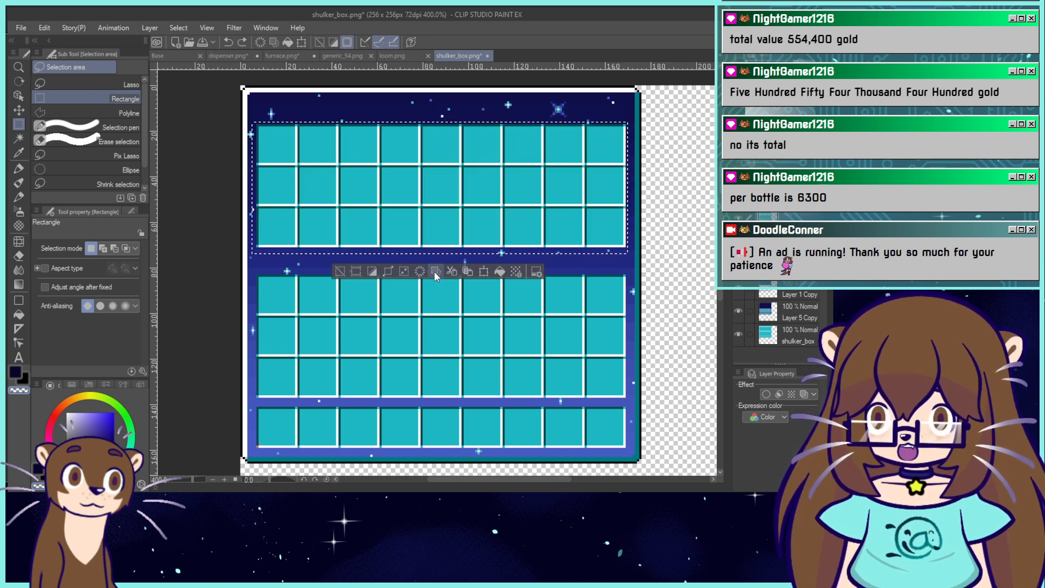
{"action": "left_click", "coordinate": [435, 271]}
{"action": "left_click", "coordinate": [340, 271]}
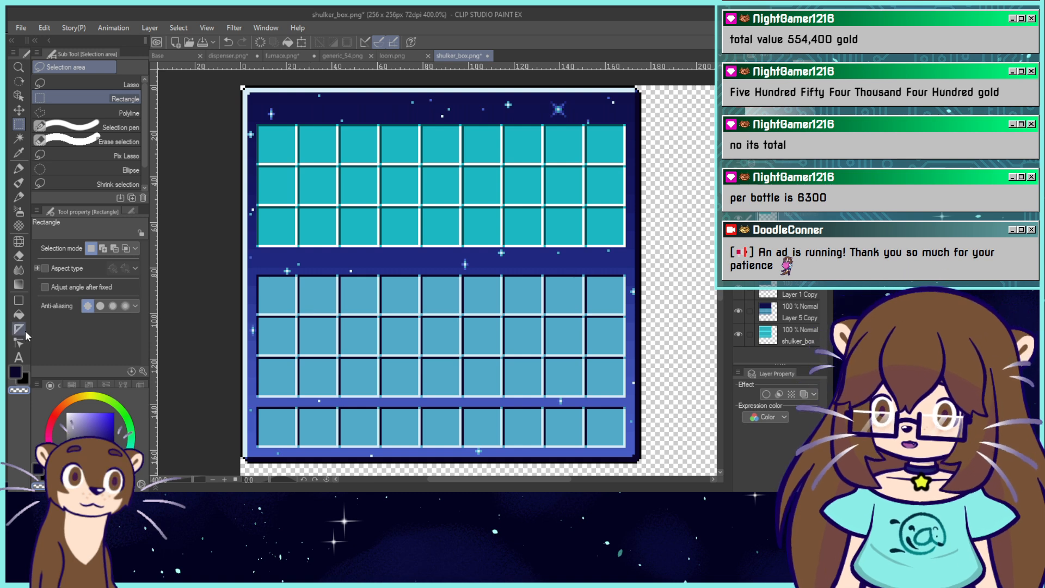
Recolour the upper teal slots with the inventory slots' light blue and their shadow edges near-black, with connected-pixel filling disabled.
{"action": "left_click", "coordinate": [19, 315]}
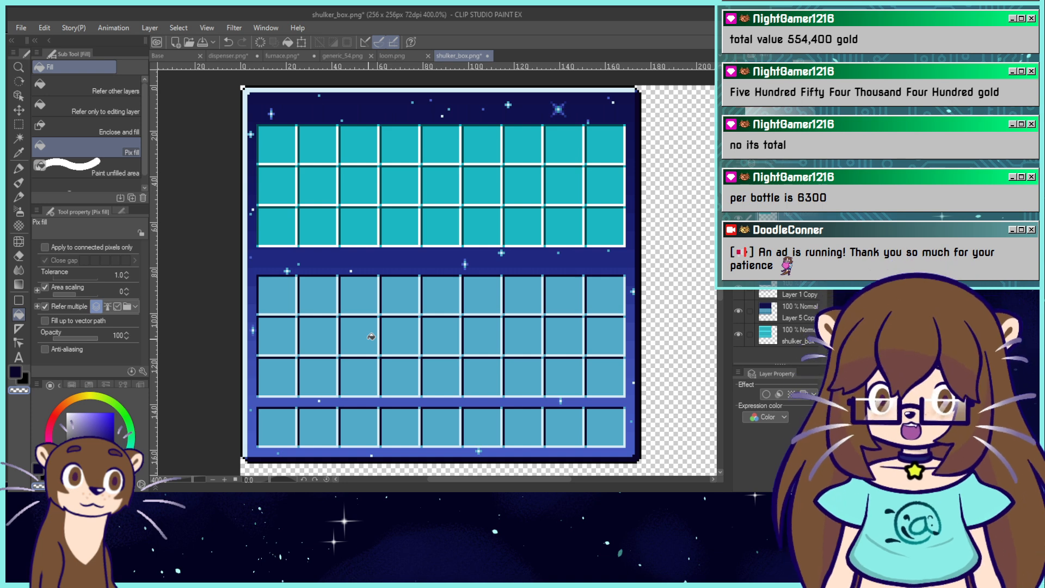
{"action": "left_click", "coordinate": [601, 294], "text": "alt"}
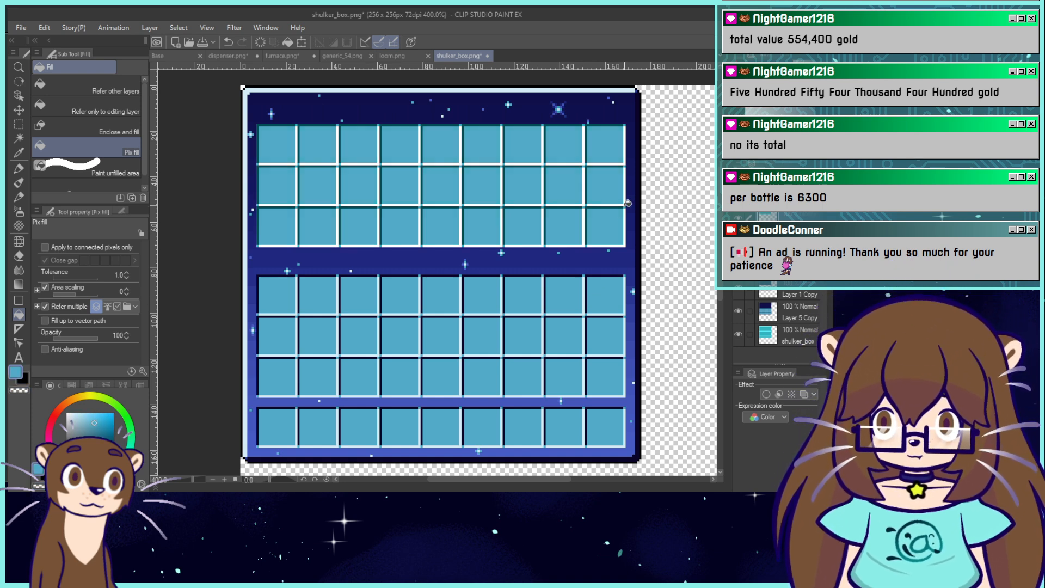
{"action": "left_click", "coordinate": [638, 276], "text": "alt"}
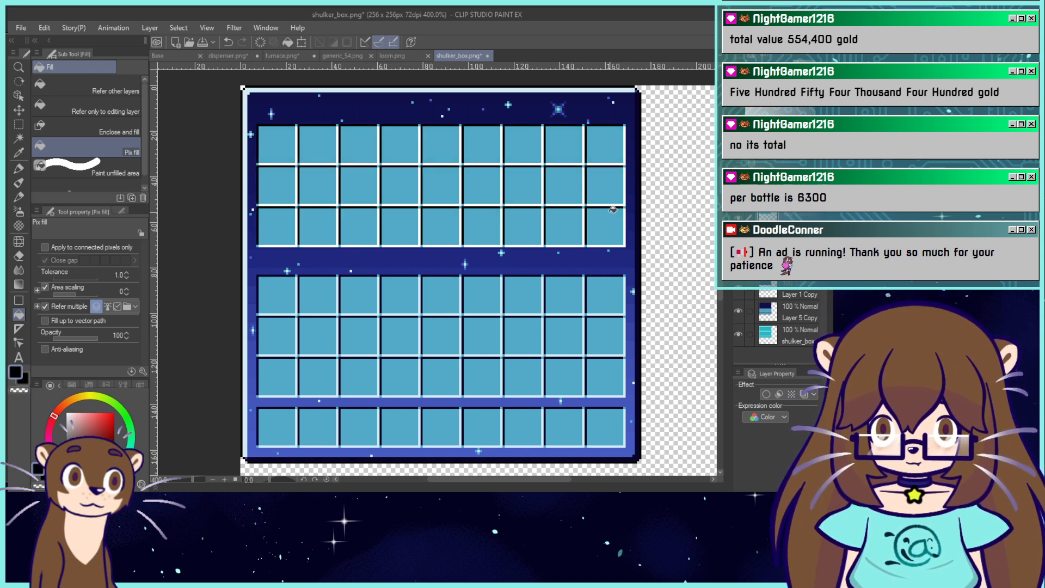
Recolour the upper slots' white edges with the pale blue highlight colour sampled from the inventory slots.
{"action": "left_click", "coordinate": [630, 276], "text": "alt"}
{"action": "left_click", "coordinate": [626, 278], "text": "alt"}
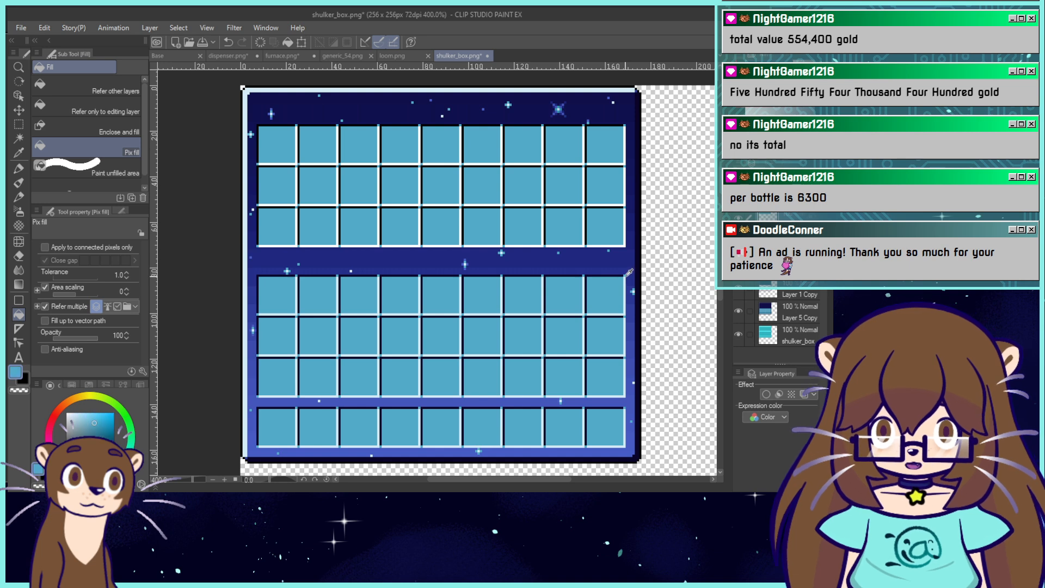
{"action": "left_click", "coordinate": [626, 278], "text": "alt"}
{"action": "left_click", "coordinate": [624, 276], "text": "alt"}
{"action": "left_click", "coordinate": [624, 284], "text": "alt"}
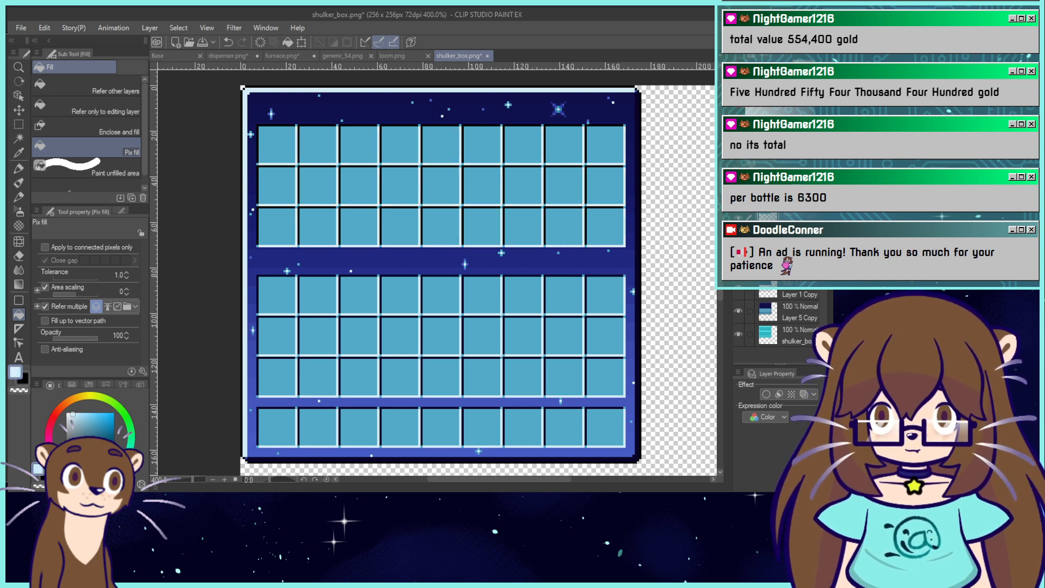
Save shulker_box.png and close both shulker_box.png and loom.png.
{"action": "key", "text": "ctrl+alt+0"}
{"action": "left_click", "coordinate": [200, 45]}
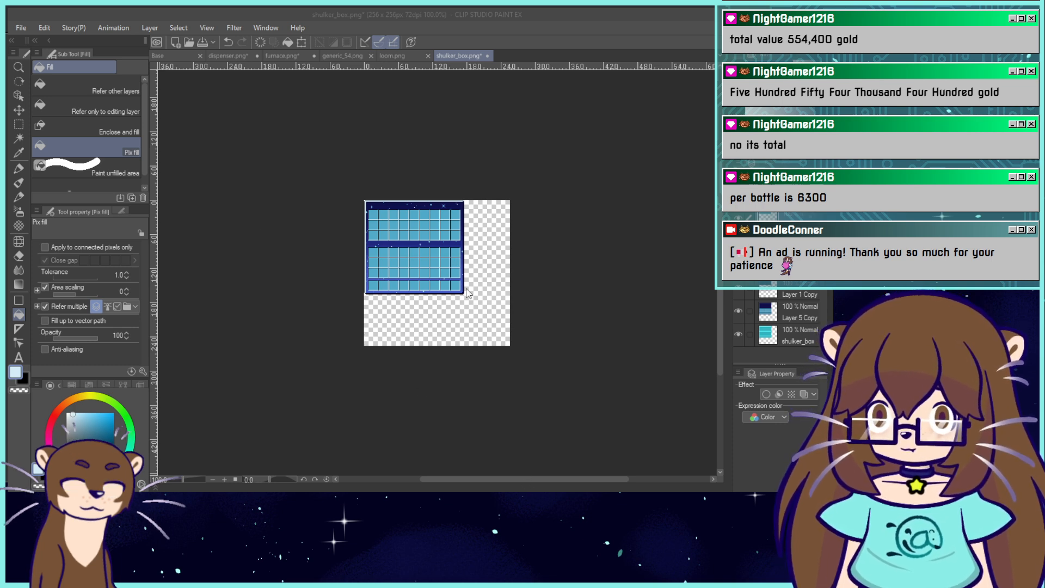
{"action": "left_click", "coordinate": [451, 200]}
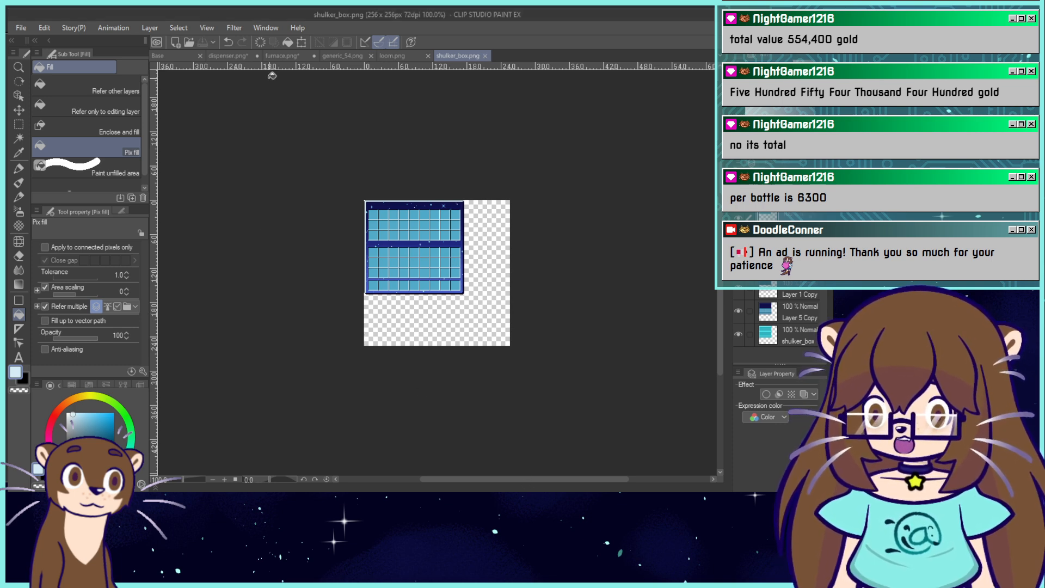
{"action": "left_click", "coordinate": [485, 55]}
{"action": "left_click", "coordinate": [428, 56]}
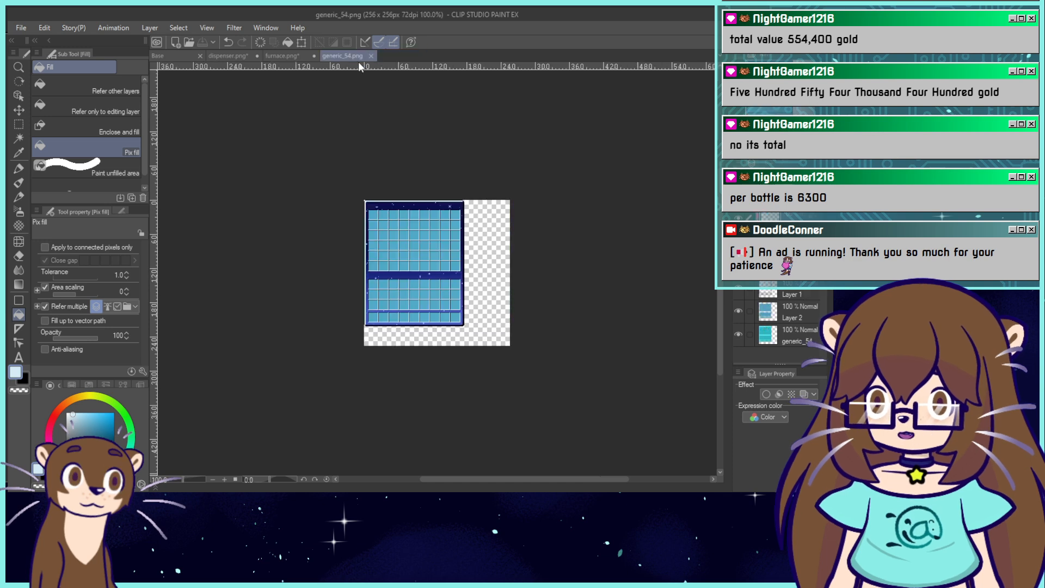
Close generic_54.png, furnace.png and dispenser.png, keeping only the Base document open.
{"action": "left_click", "coordinate": [370, 55]}
{"action": "left_click", "coordinate": [315, 56]}
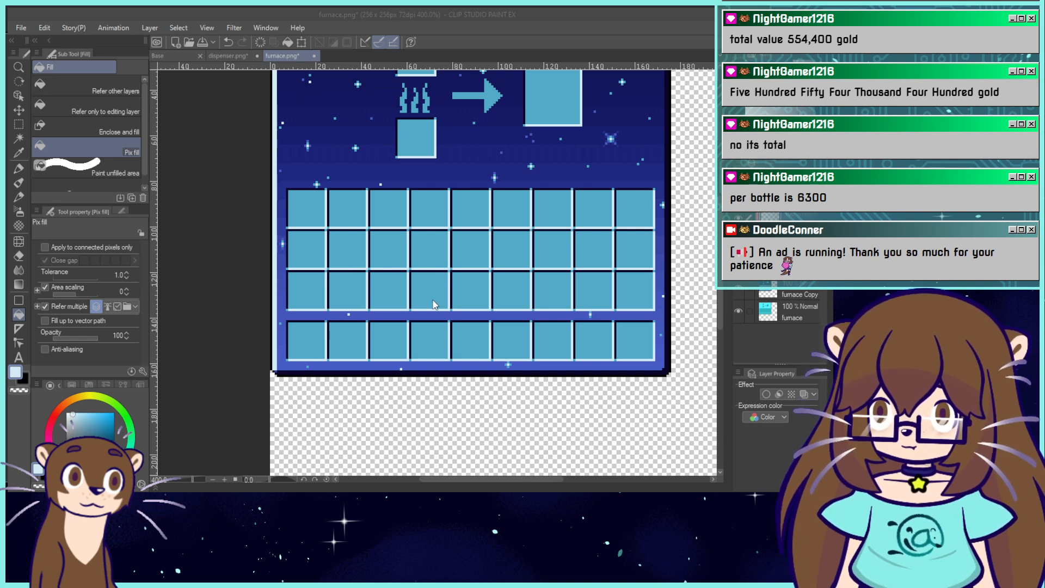
{"action": "left_click", "coordinate": [455, 199]}
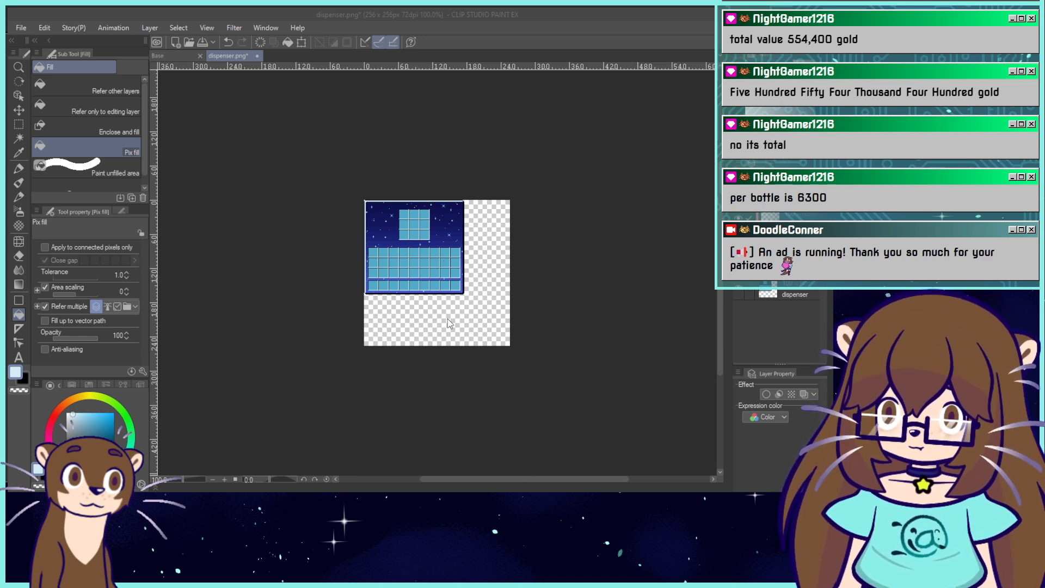
{"action": "key", "text": "ctrl+w"}
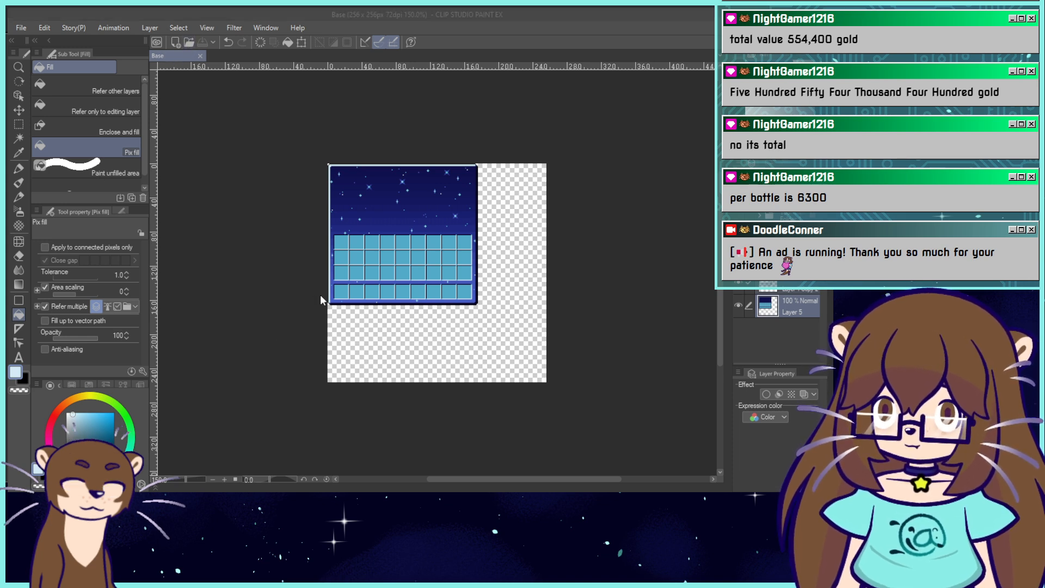
Open smithing.png, paste the Base panel layers into it, and place the original smithing layer above them.
{"action": "left_click", "coordinate": [497, 479]}
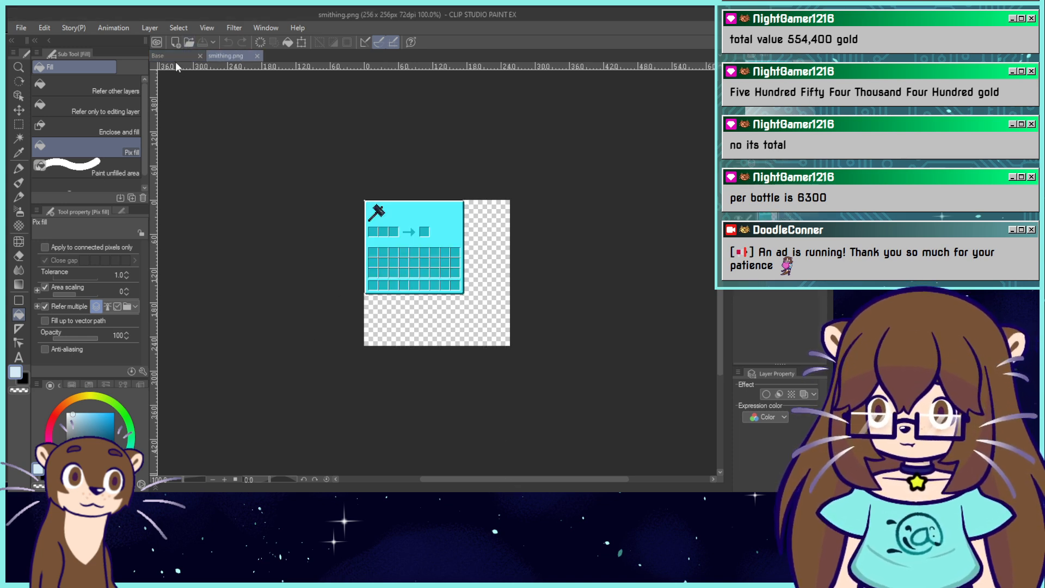
{"action": "left_click", "coordinate": [175, 57]}
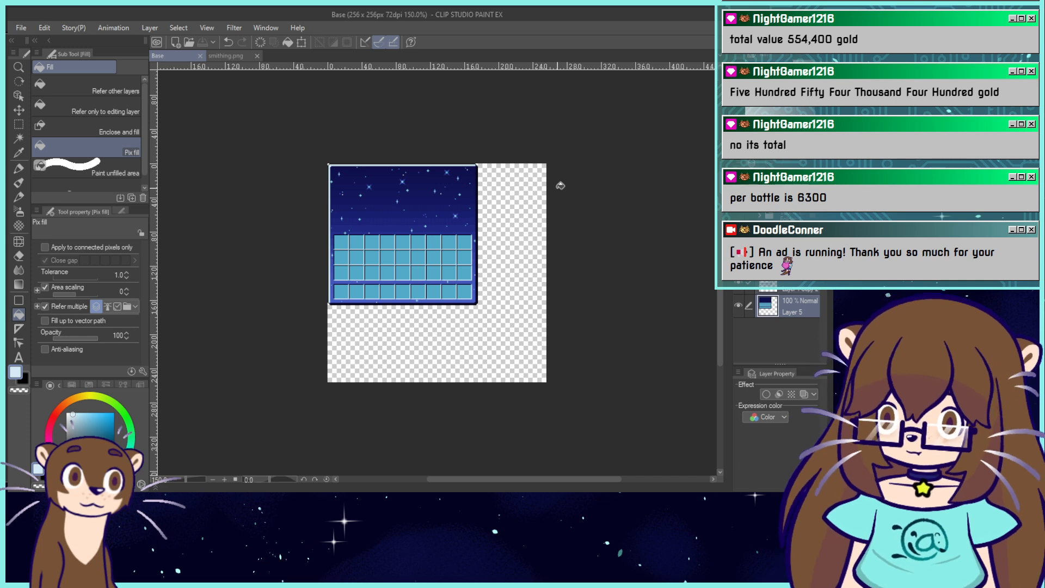
{"action": "left_click", "coordinate": [225, 56]}
{"action": "key", "text": "ctrl+v"}
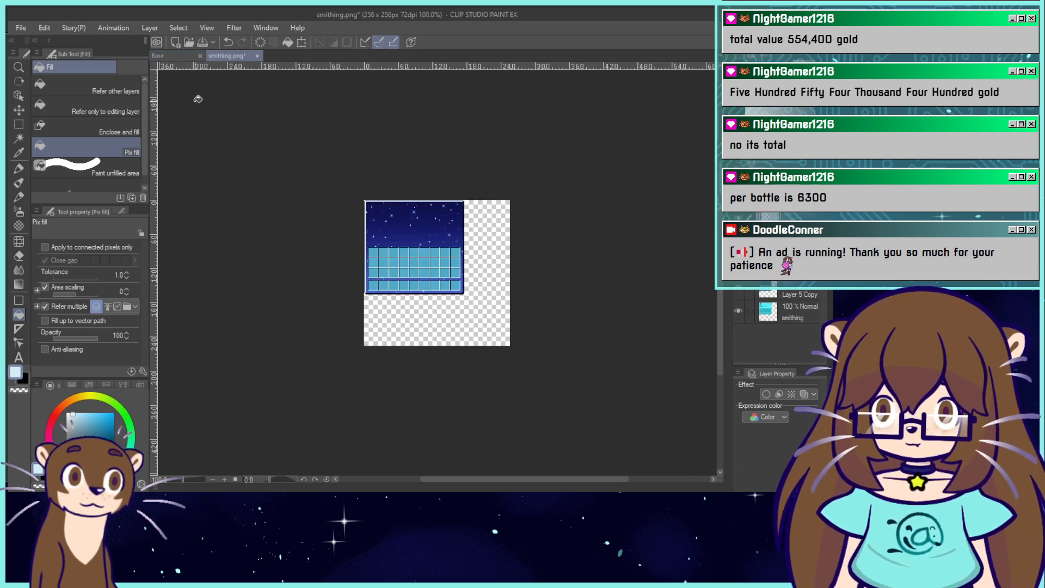
{"action": "left_click", "coordinate": [772, 110]}
{"action": "left_click_drag", "start_coordinate": [787, 316], "coordinate": [783, 209]}
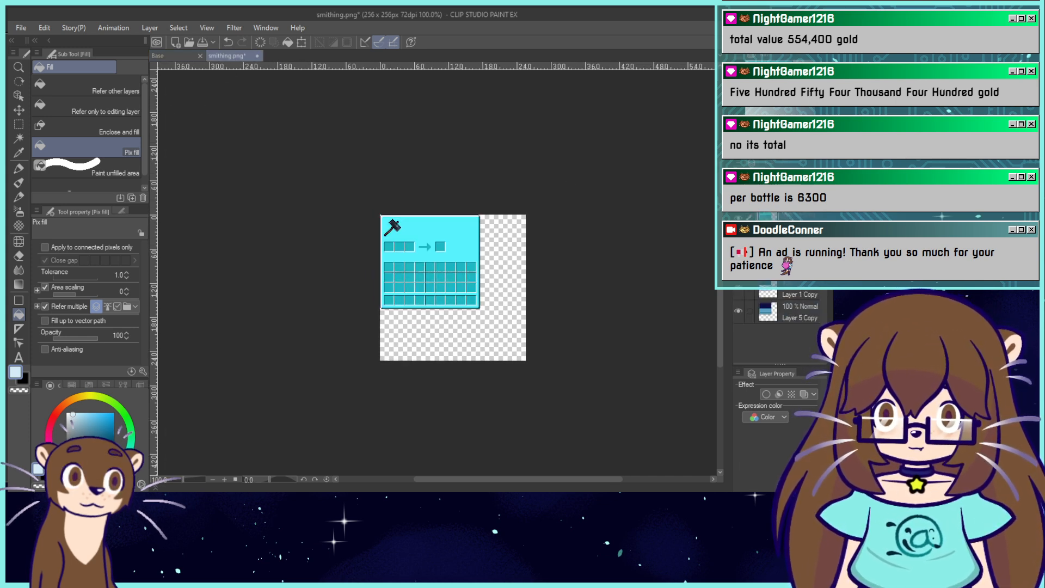
Clear the smithing layer's bright cyan background with a transparent fill limited to connected pixels.
{"action": "key", "text": "ctrl+plus"}
{"action": "key", "text": "ctrl+plus"}
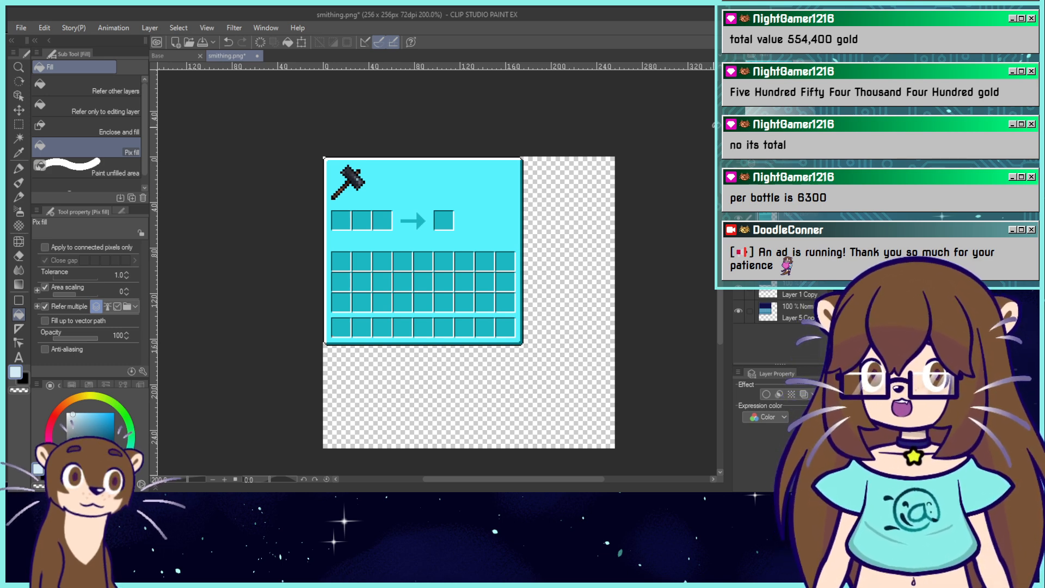
{"action": "left_click", "coordinate": [753, 108]}
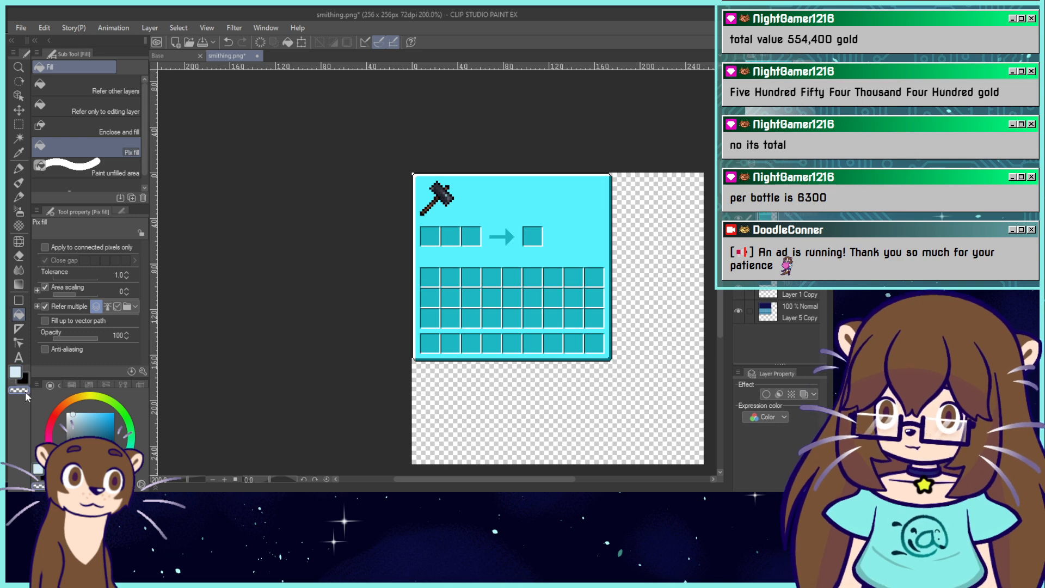
{"action": "left_click", "coordinate": [45, 248]}
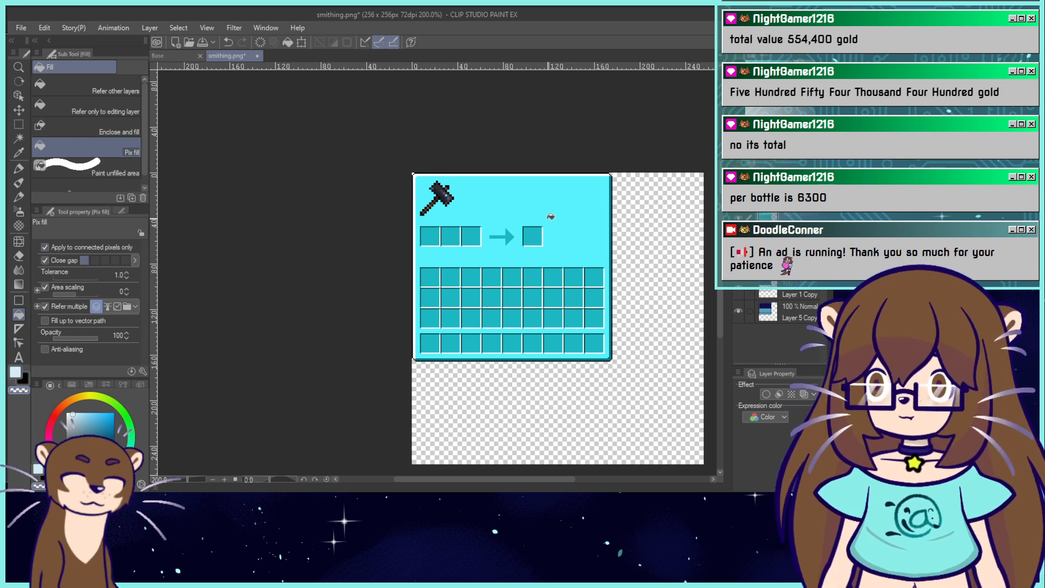
{"action": "left_click", "coordinate": [537, 207]}
Select the hammer, upper slots and arrow, clear everything outside them on the smithing layer, and deselect.
{"action": "scroll", "coordinate": [438, 273], "scroll_direction": "up", "scroll_amount": 4}
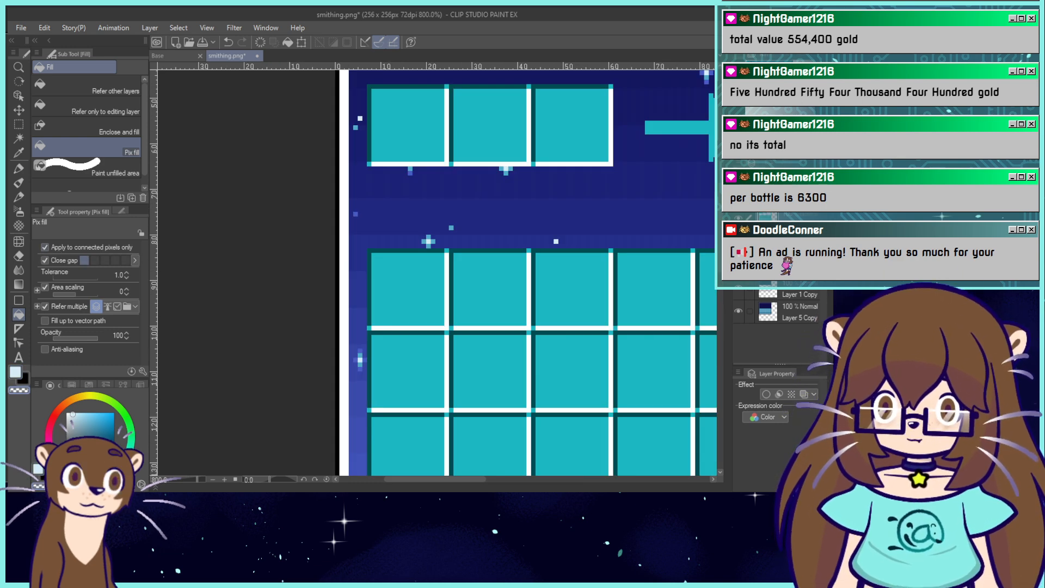
{"action": "left_click_drag", "start_coordinate": [599, 164], "coordinate": [458, 326]}
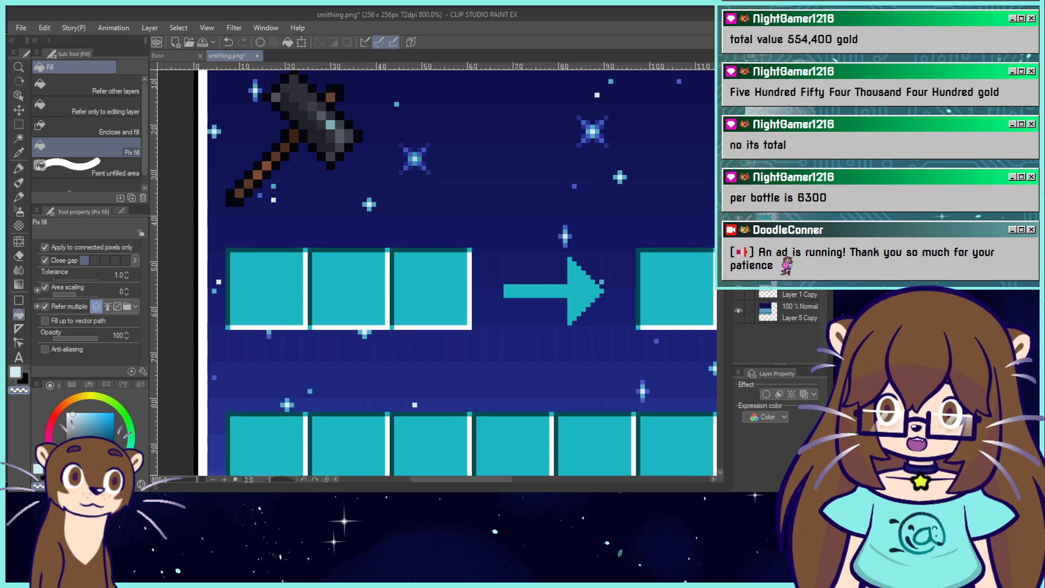
{"action": "key", "text": "ctrl+minus"}
{"action": "key", "text": "ctrl+minus"}
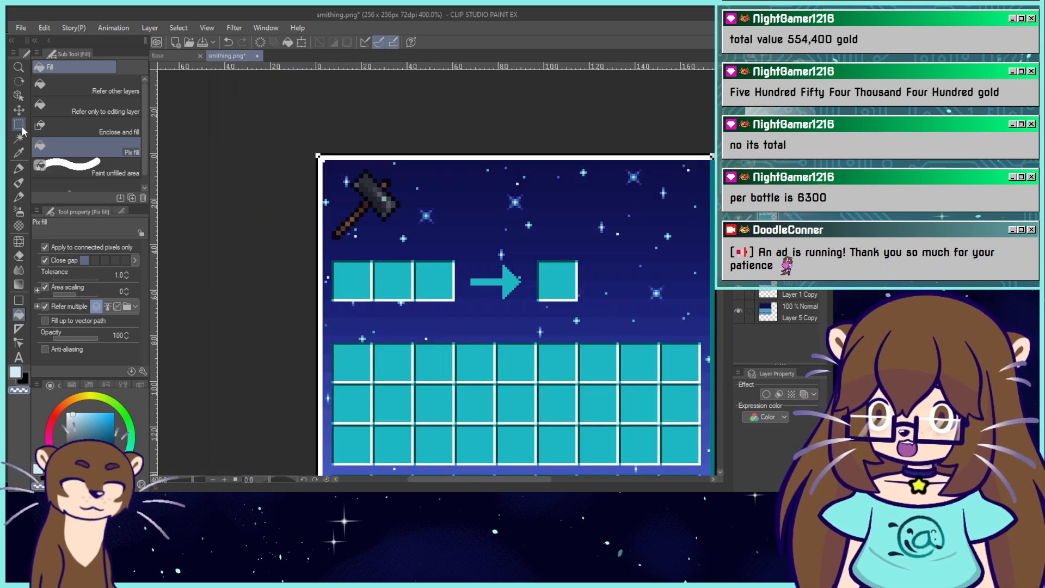
{"action": "key", "text": "m"}
{"action": "left_click_drag", "start_coordinate": [324, 165], "coordinate": [611, 316]}
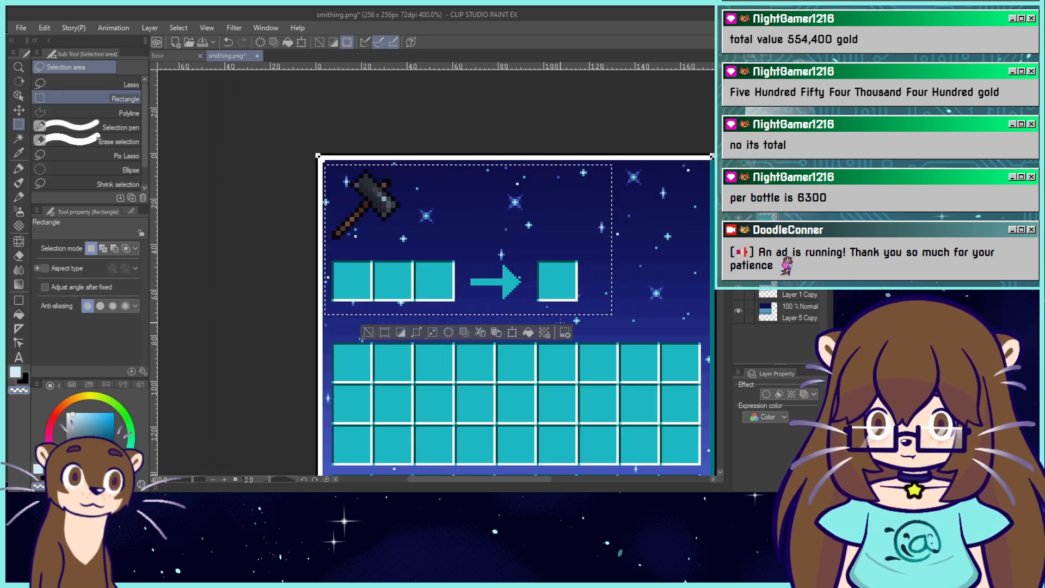
{"action": "left_click", "coordinate": [466, 333]}
{"action": "left_click", "coordinate": [368, 332]}
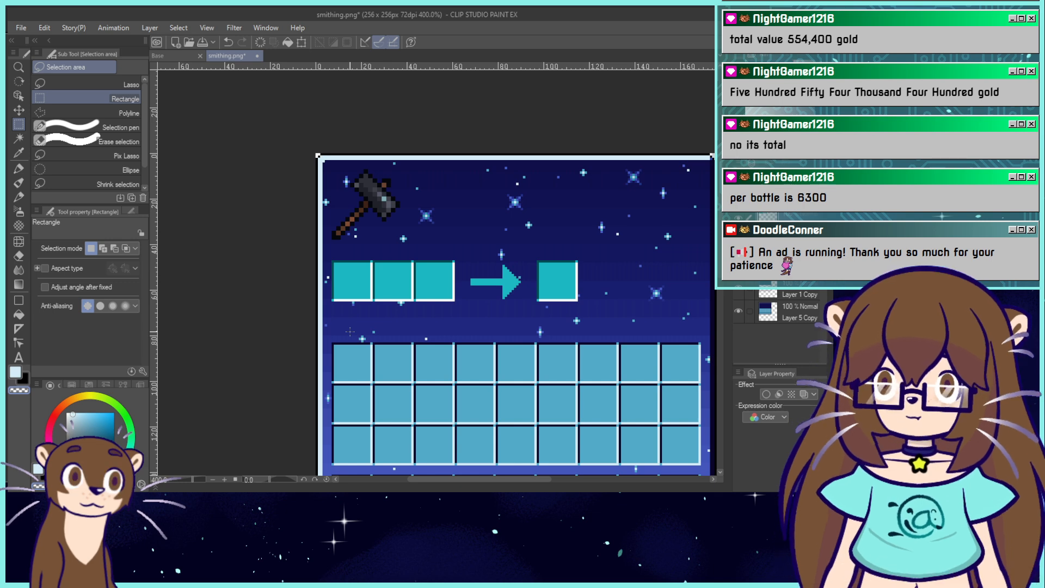
Recolour the smithing slots and arrow with the inventory slots' light blue and their shadow edges near-black, with connected-pixel filling disabled.
{"action": "left_click", "coordinate": [19, 314]}
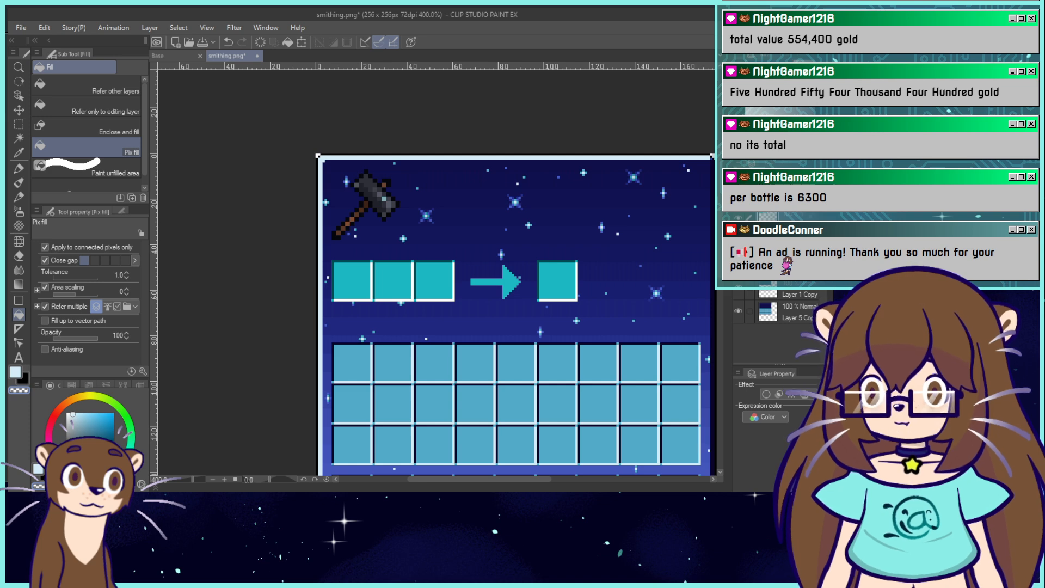
{"action": "left_click", "coordinate": [45, 247]}
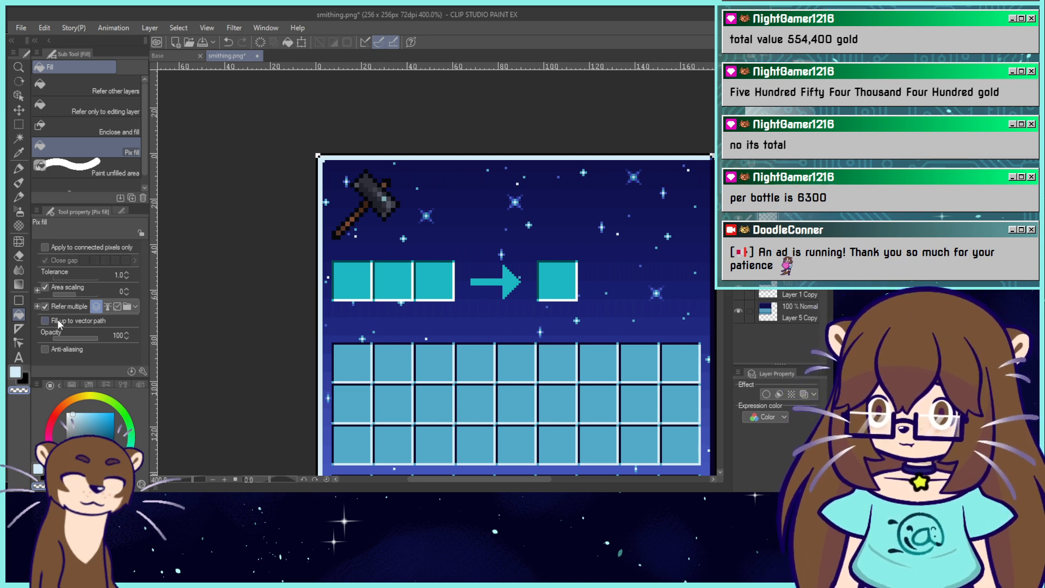
{"action": "left_click", "coordinate": [360, 388], "text": "alt"}
{"action": "left_click", "coordinate": [434, 294]}
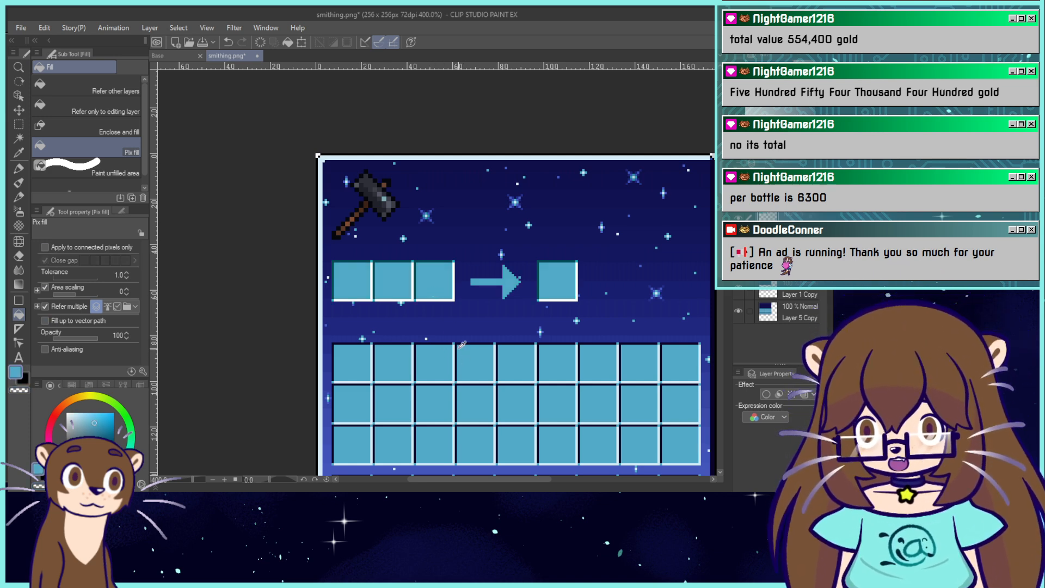
{"action": "left_click", "coordinate": [460, 341], "text": "alt"}
{"action": "left_click", "coordinate": [449, 262]}
Recolour the smithing slots' white edges with the pale blue highlight colour sampled from the inventory slots.
{"action": "left_click", "coordinate": [495, 351], "text": "alt"}
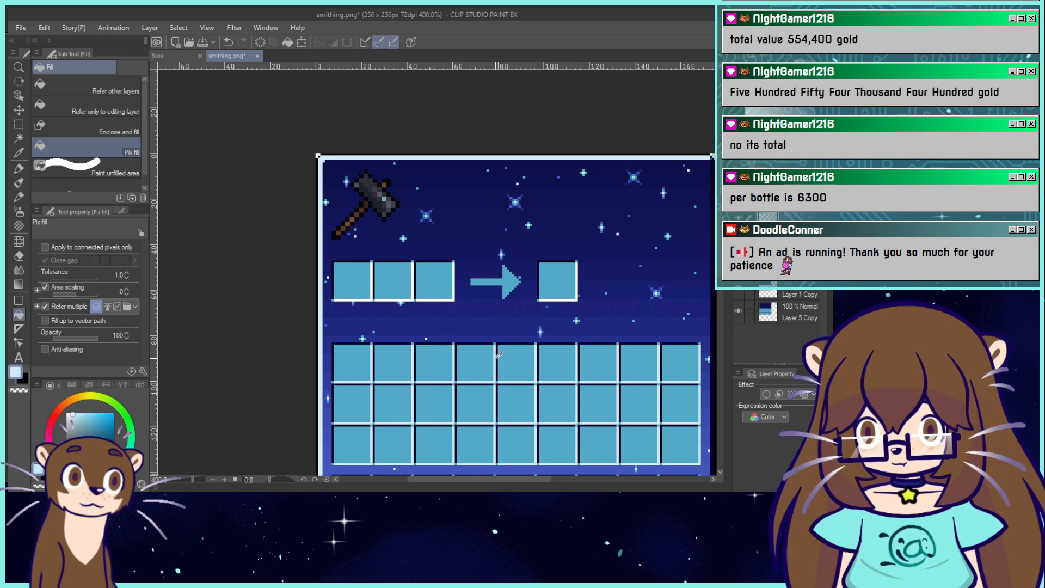
{"action": "left_click", "coordinate": [497, 349], "text": "alt"}
{"action": "left_click", "coordinate": [495, 360], "text": "alt"}
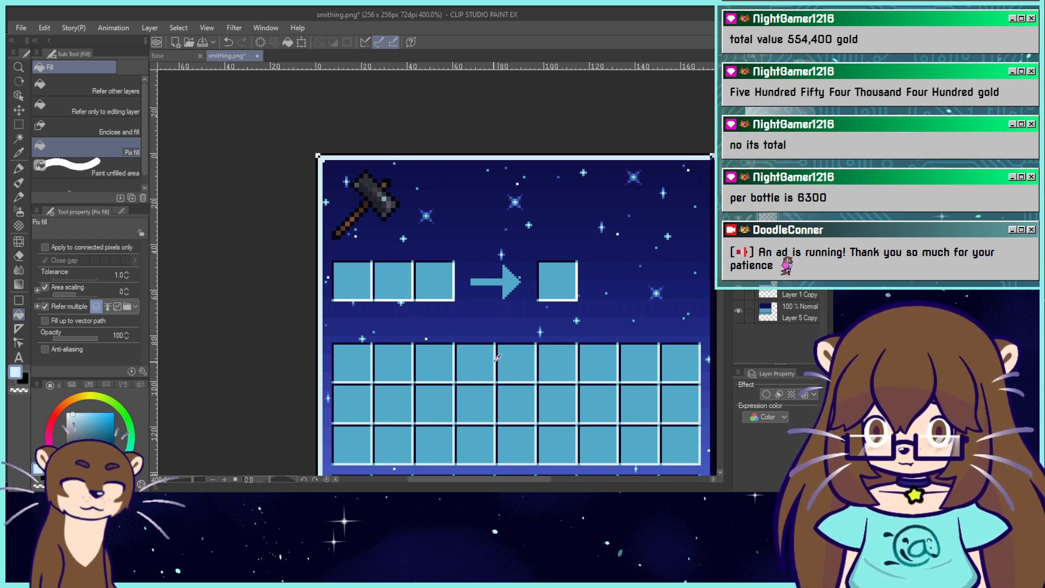
{"action": "left_click", "coordinate": [555, 299]}
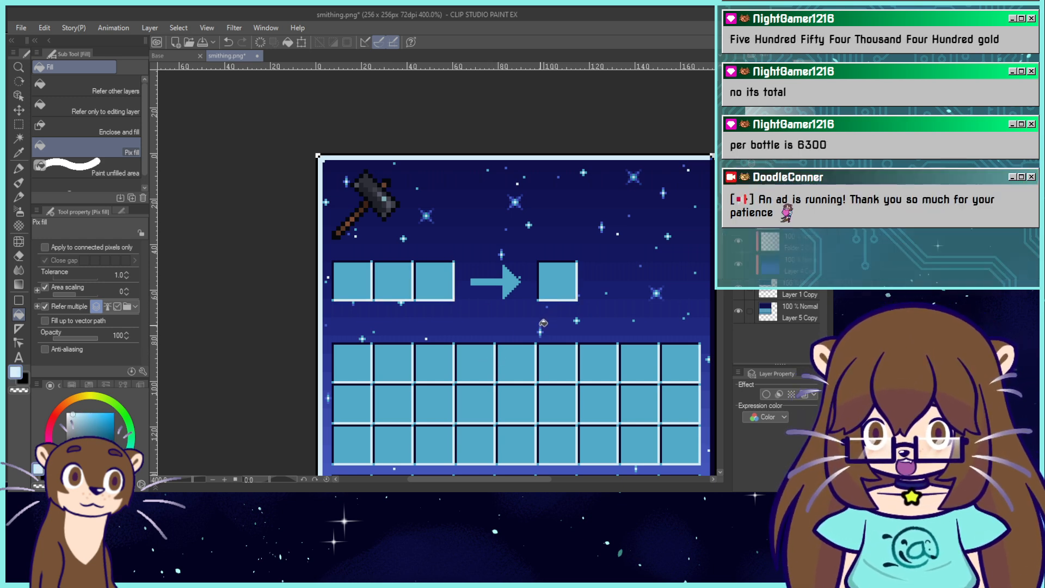
{"action": "left_click", "coordinate": [500, 341], "text": "alt"}
{"action": "left_click", "coordinate": [500, 343], "text": "alt"}
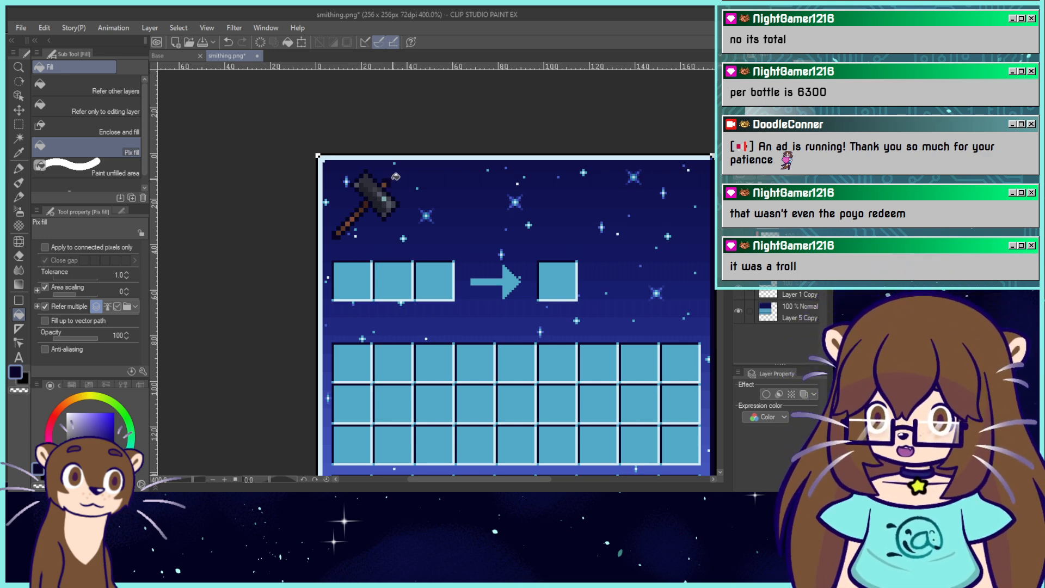
{"action": "key", "text": "ctrl+z"}
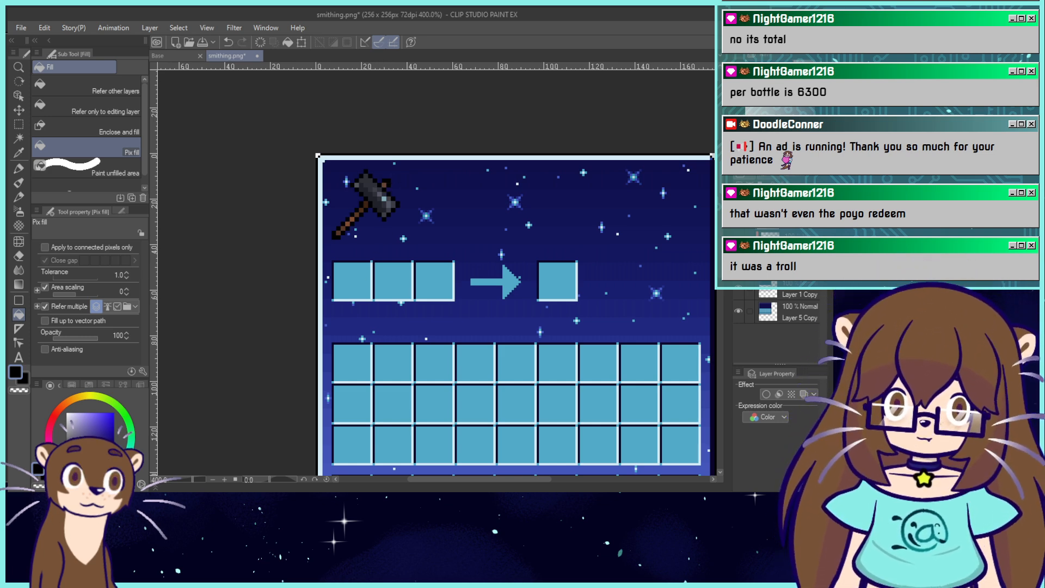
Check the restyled smithing panel and close smithing.png.
{"action": "key", "text": "ctrl+alt+0"}
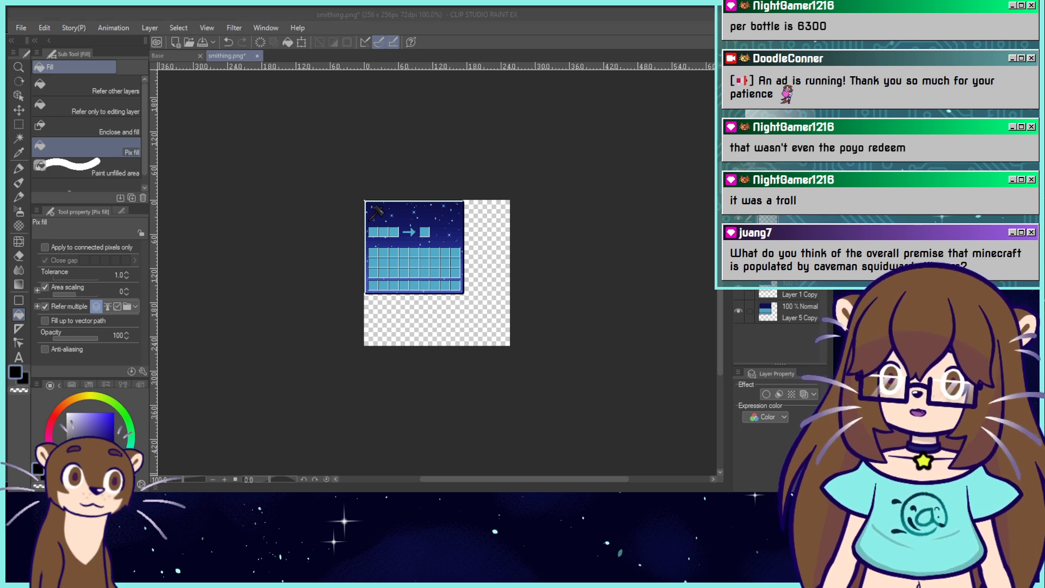
{"action": "left_click", "coordinate": [510, 38]}
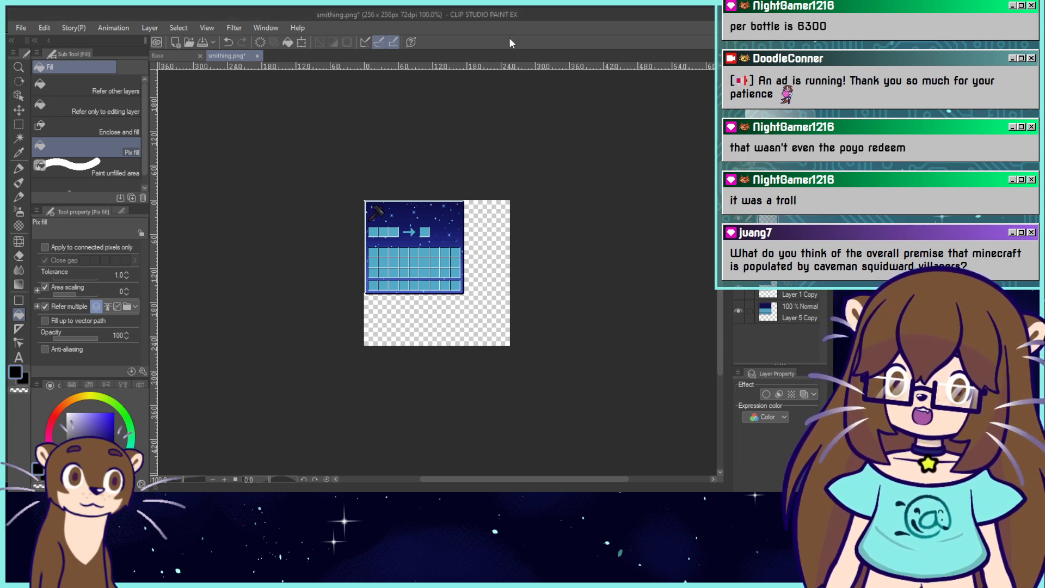
{"action": "scroll", "coordinate": [478, 163], "scroll_direction": "up", "scroll_amount": 5}
{"action": "scroll", "coordinate": [330, 185], "scroll_direction": "up", "scroll_amount": 4}
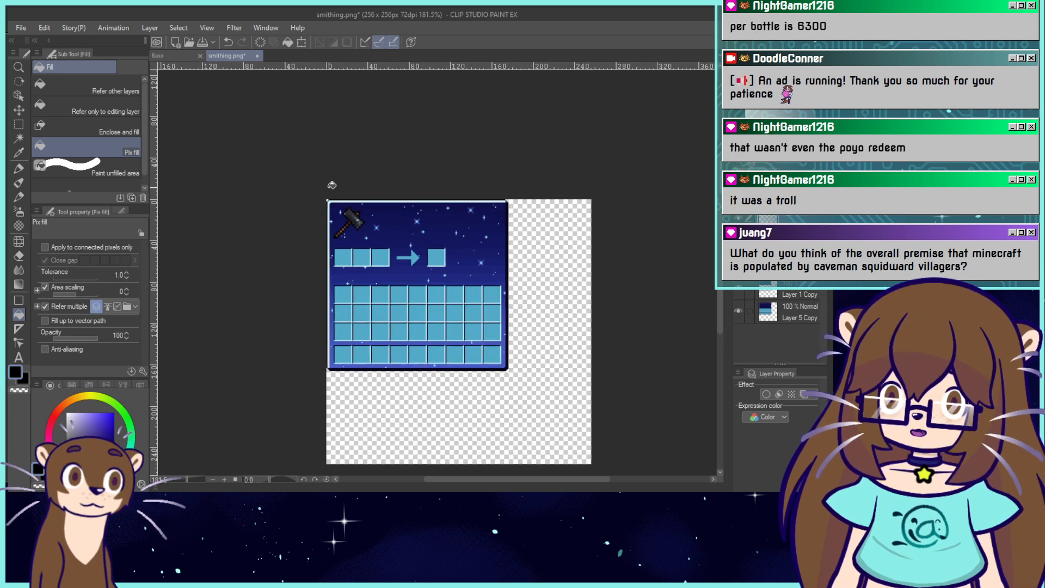
{"action": "scroll", "coordinate": [261, 390], "scroll_direction": "up", "scroll_amount": 2}
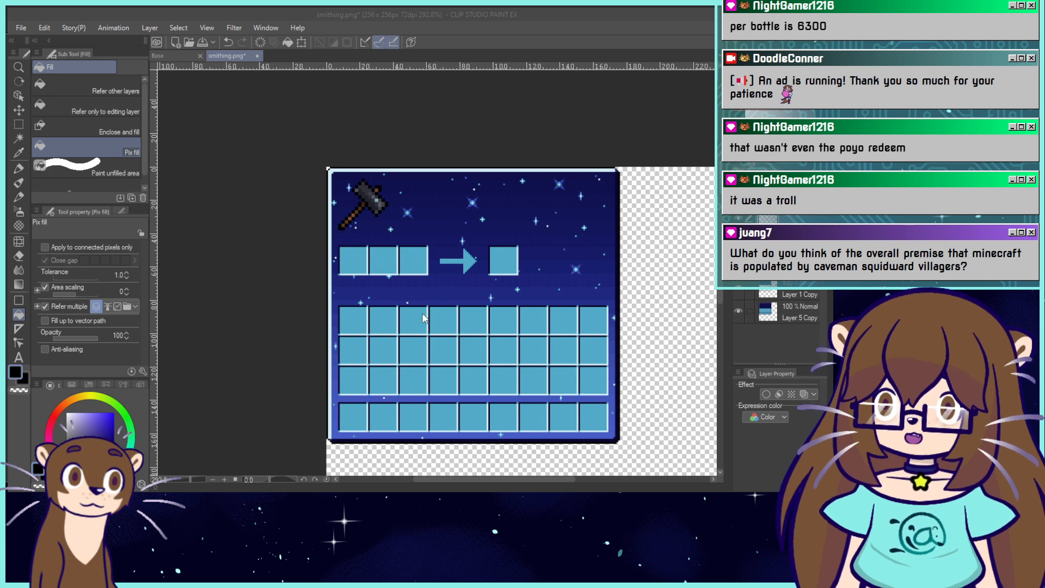
{"action": "left_click", "coordinate": [256, 56]}
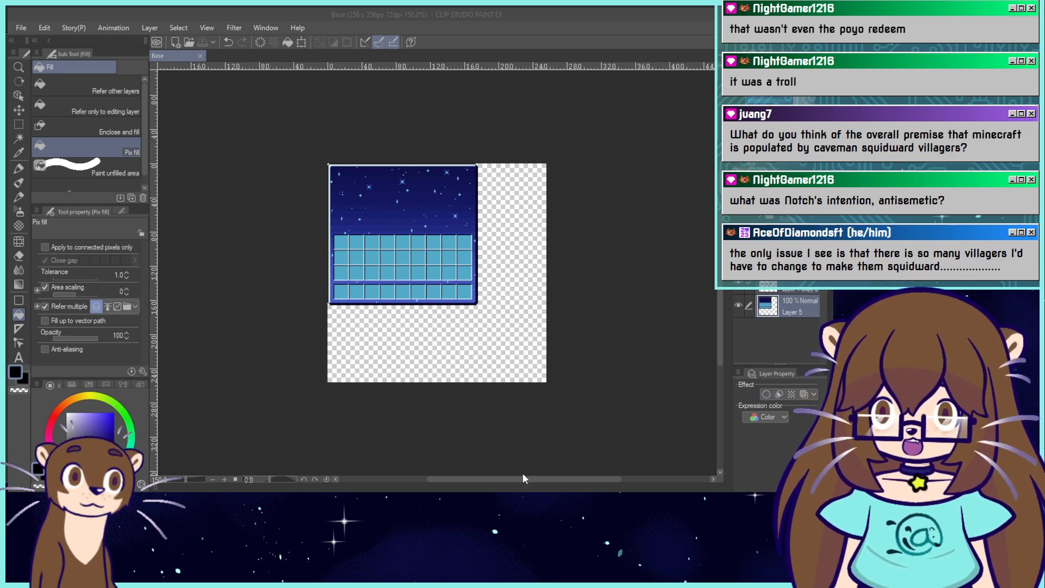
Open smoker.png, paste the Base panel layers into it, and place the original smoker layer above them.
{"action": "left_click", "coordinate": [506, 492]}
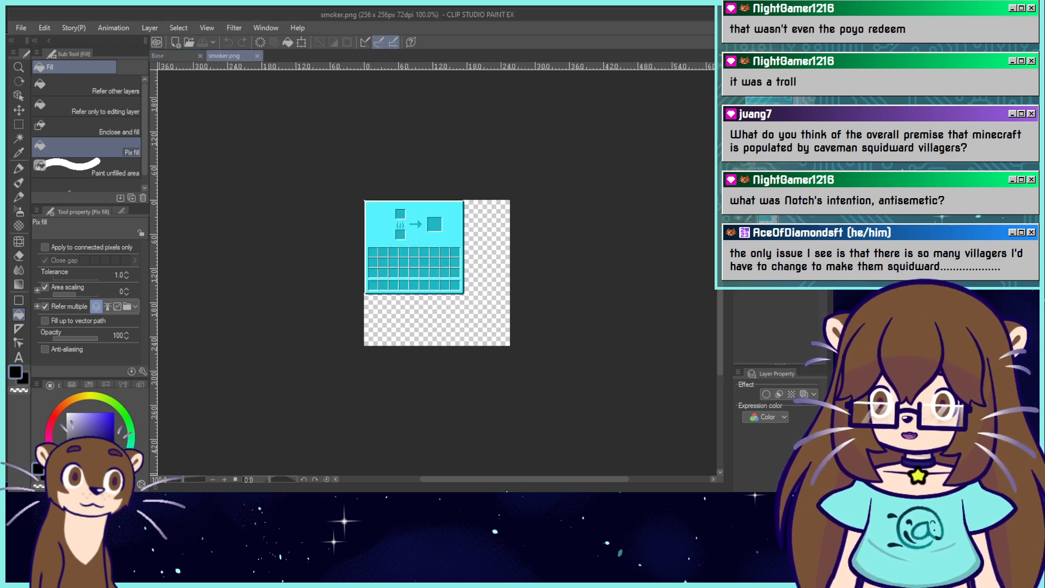
{"action": "left_click", "coordinate": [164, 55]}
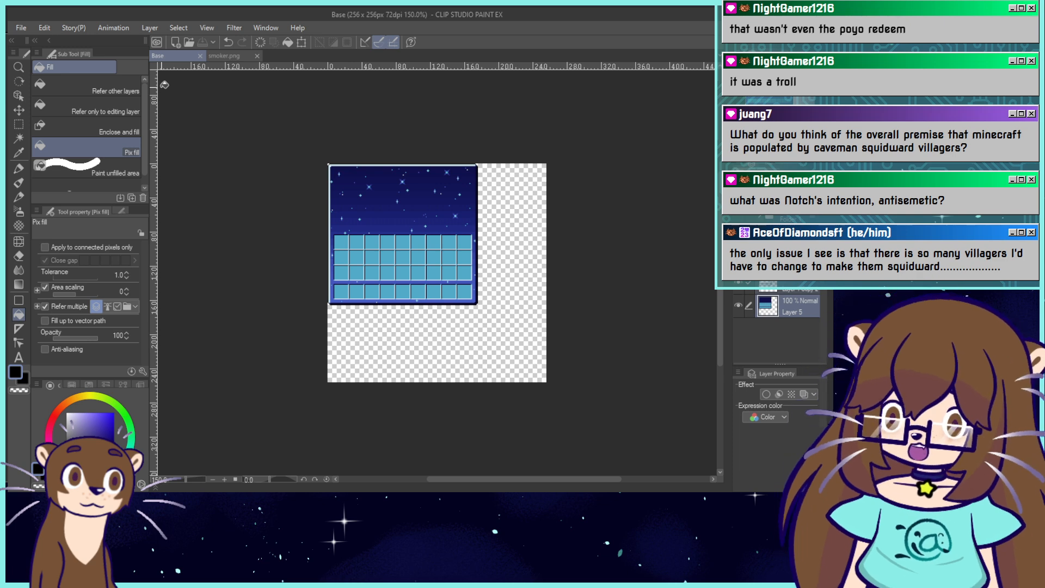
{"action": "left_click", "coordinate": [223, 55]}
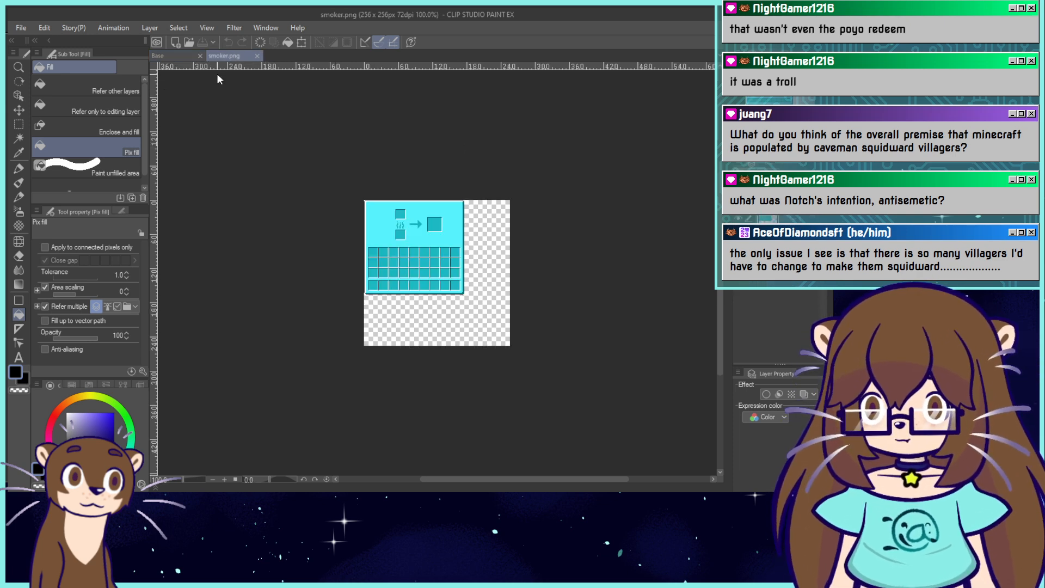
{"action": "key", "text": "ctrl+v"}
{"action": "left_click_drag", "start_coordinate": [785, 312], "coordinate": [783, 282]}
Clear the smoker layer's bright cyan background with a transparent fill limited to connected pixels.
{"action": "scroll", "coordinate": [405, 221], "scroll_direction": "up", "scroll_amount": 4}
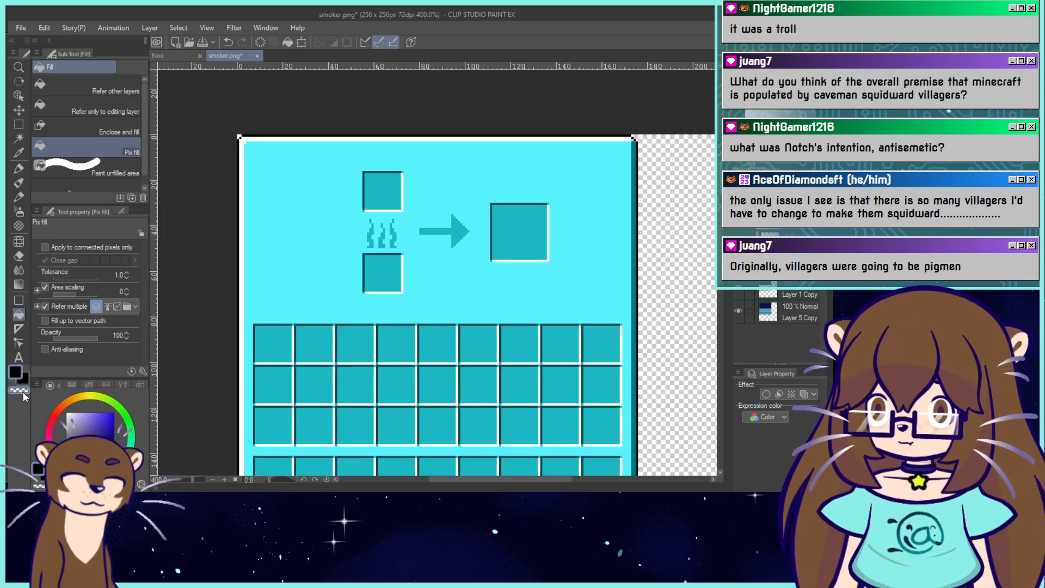
{"action": "left_click", "coordinate": [44, 247]}
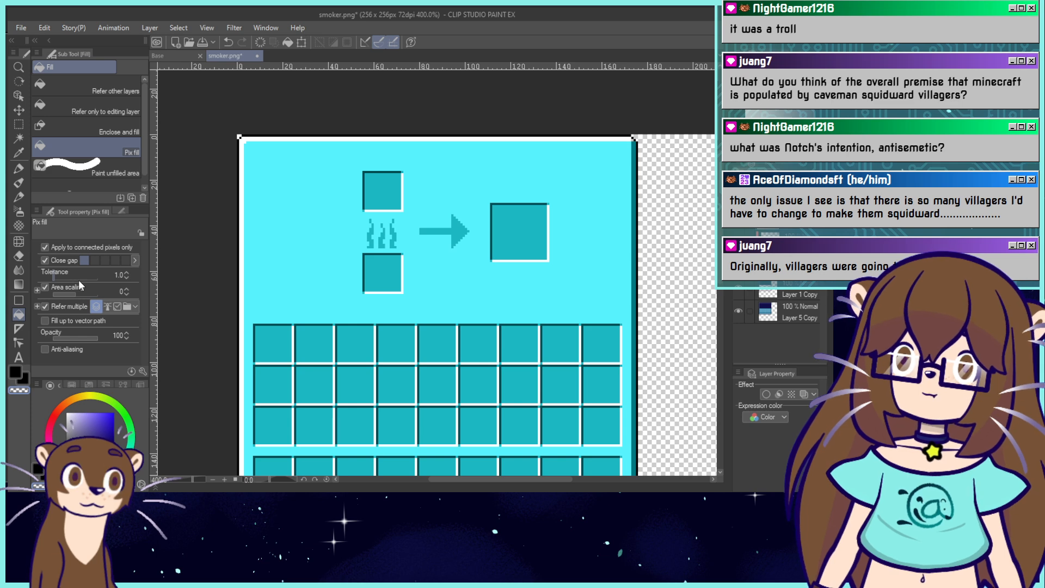
{"action": "left_click", "coordinate": [429, 274]}
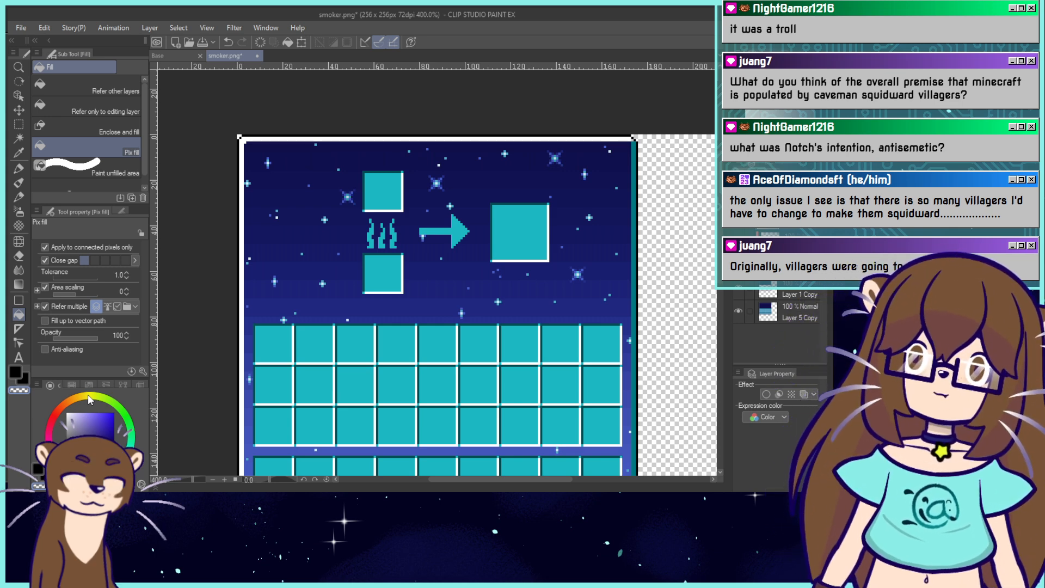
Erase everything outside the cooking slots, flames and output arrow from the smoker layer, and clear the star remnant at the arrow's tail.
{"action": "left_click", "coordinate": [18, 124]}
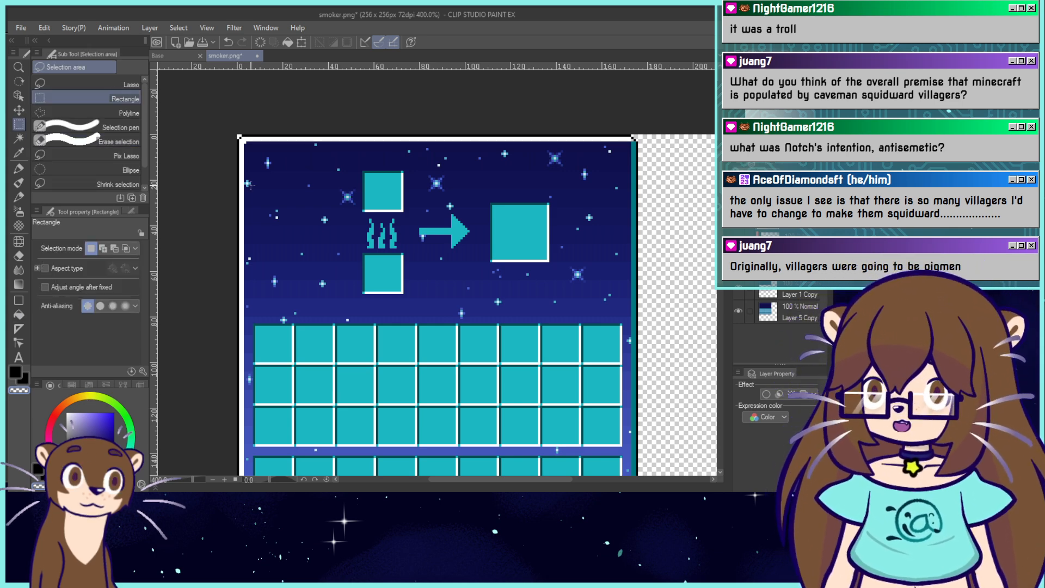
{"action": "left_click_drag", "start_coordinate": [334, 160], "coordinate": [570, 307]}
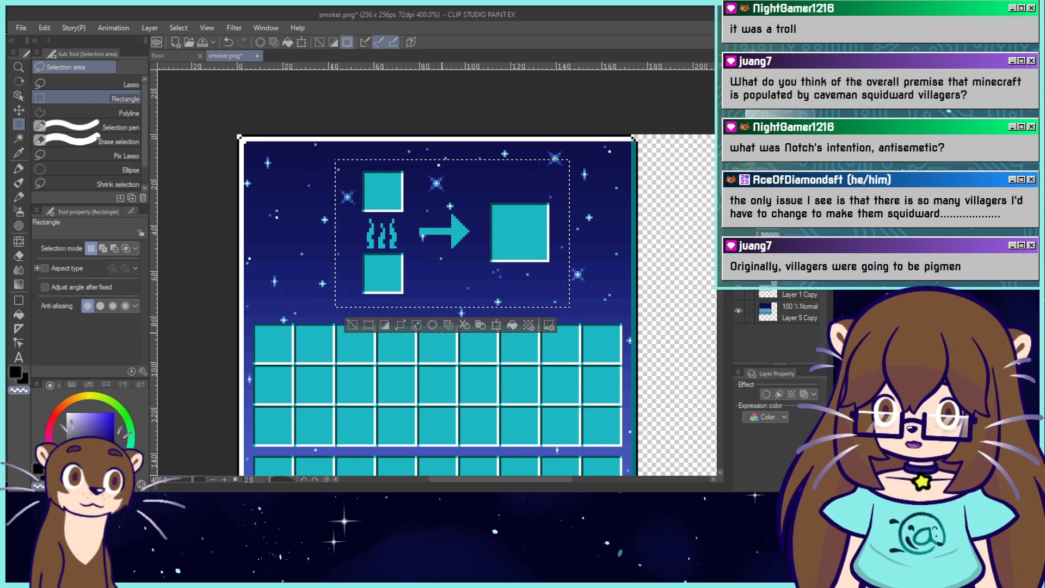
{"action": "left_click", "coordinate": [450, 329]}
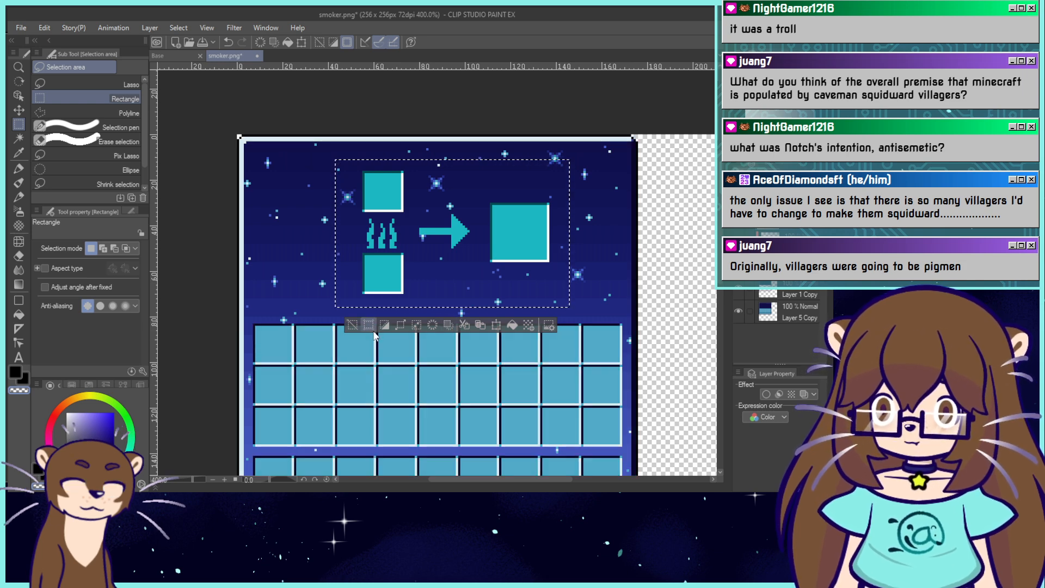
{"action": "key", "text": "ctrl+d"}
{"action": "left_click_drag", "start_coordinate": [415, 223], "coordinate": [433, 250]}
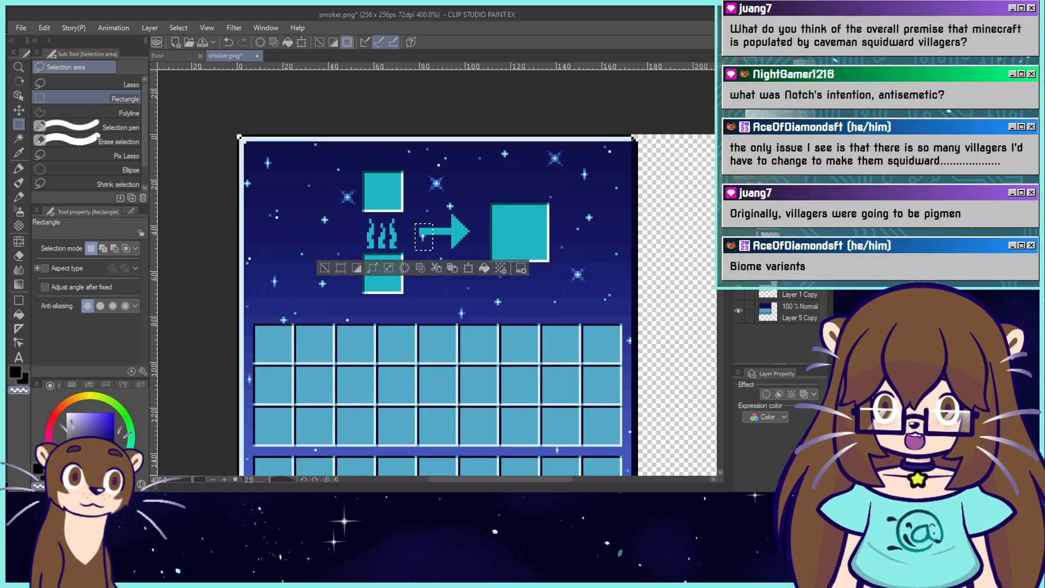
{"action": "left_click", "coordinate": [405, 267]}
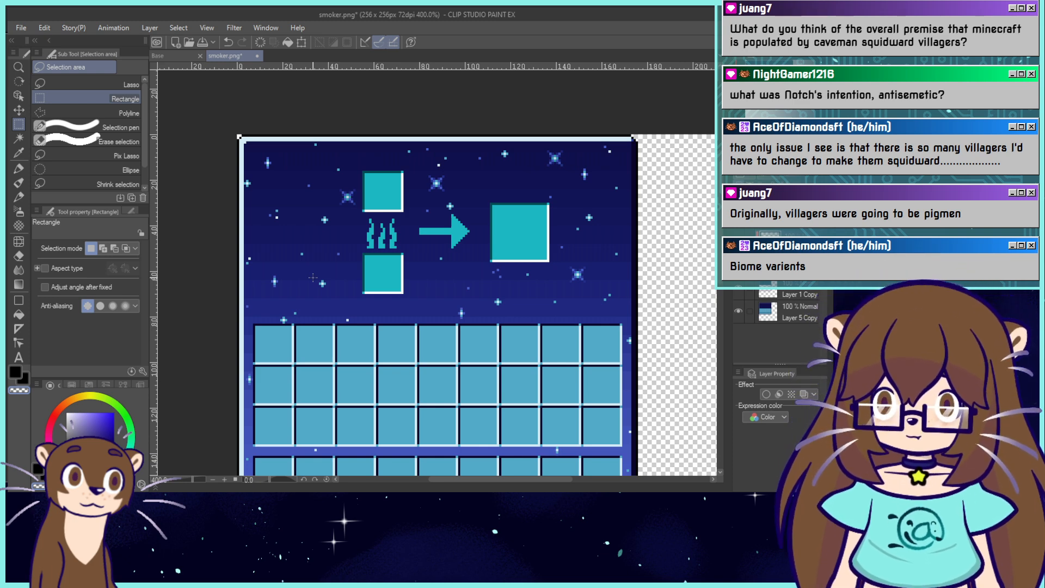
Try filling the output slot with mid blue sampled from the inventory slots, limited to connected pixels.
{"action": "left_click", "coordinate": [18, 315]}
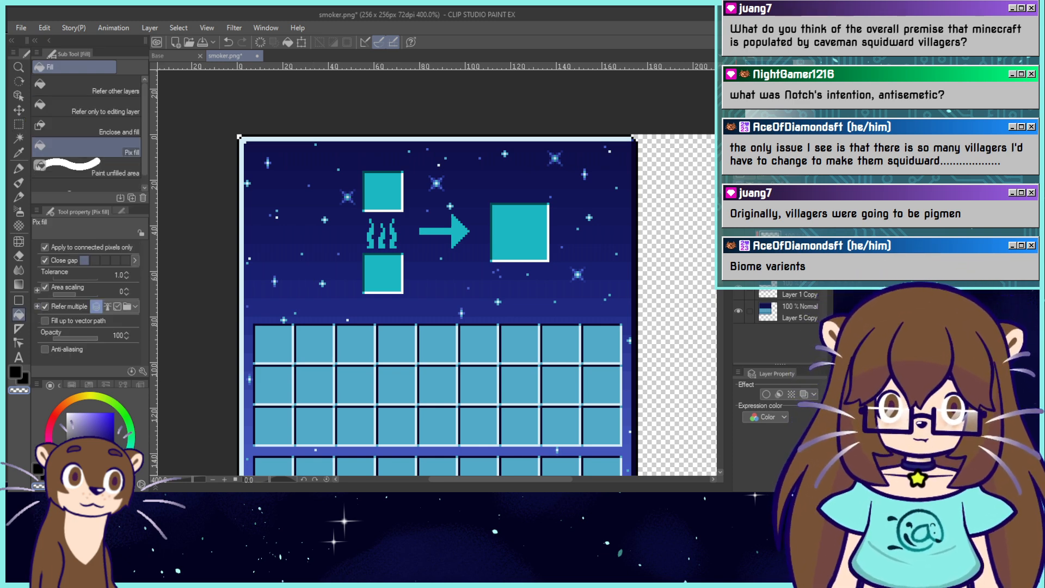
{"action": "left_click", "coordinate": [559, 343], "text": "alt"}
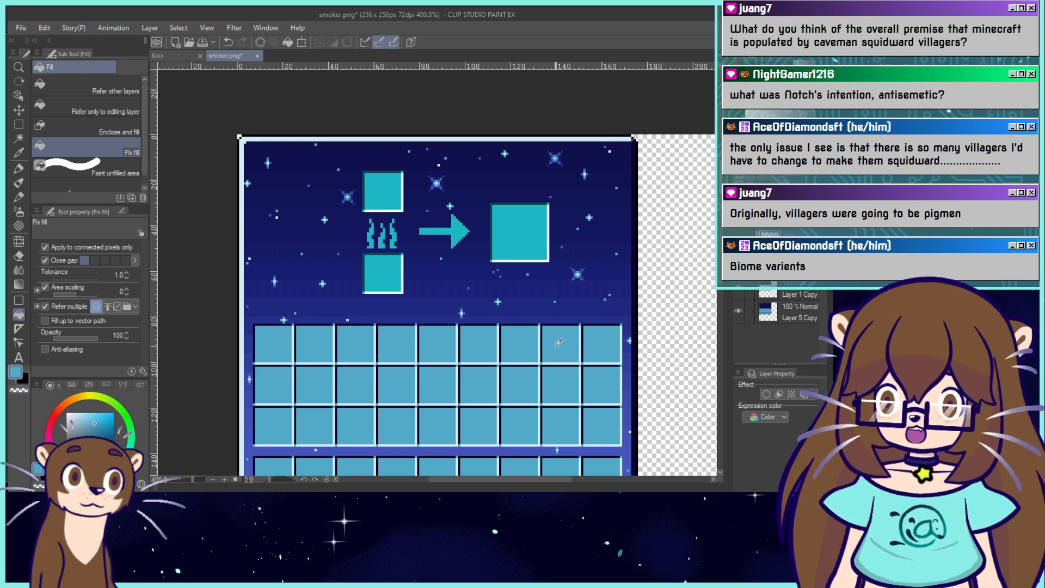
{"action": "left_click", "coordinate": [522, 234]}
{"action": "key", "text": "ctrl+z"}
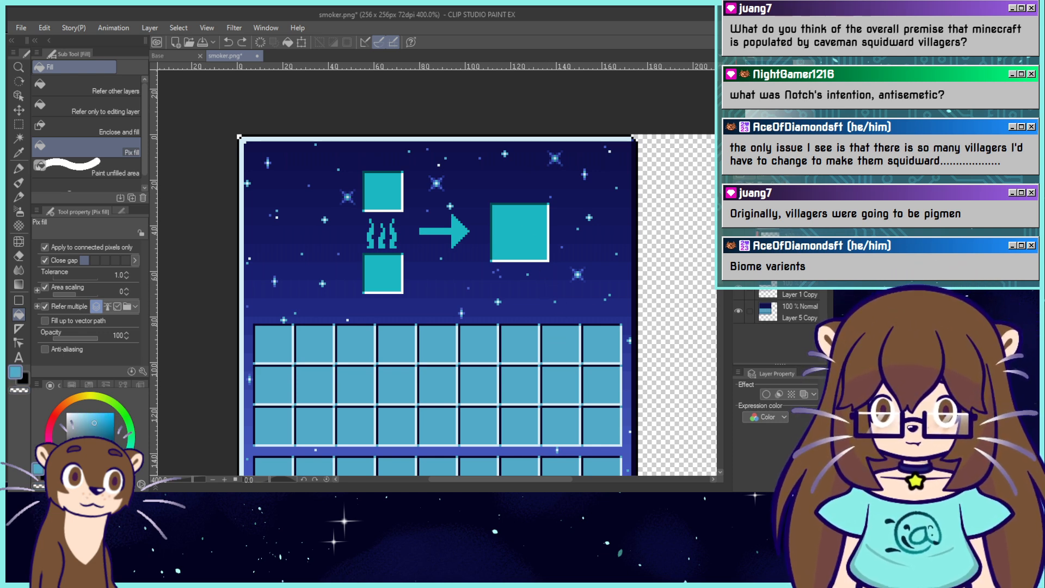
{"action": "left_click", "coordinate": [530, 242]}
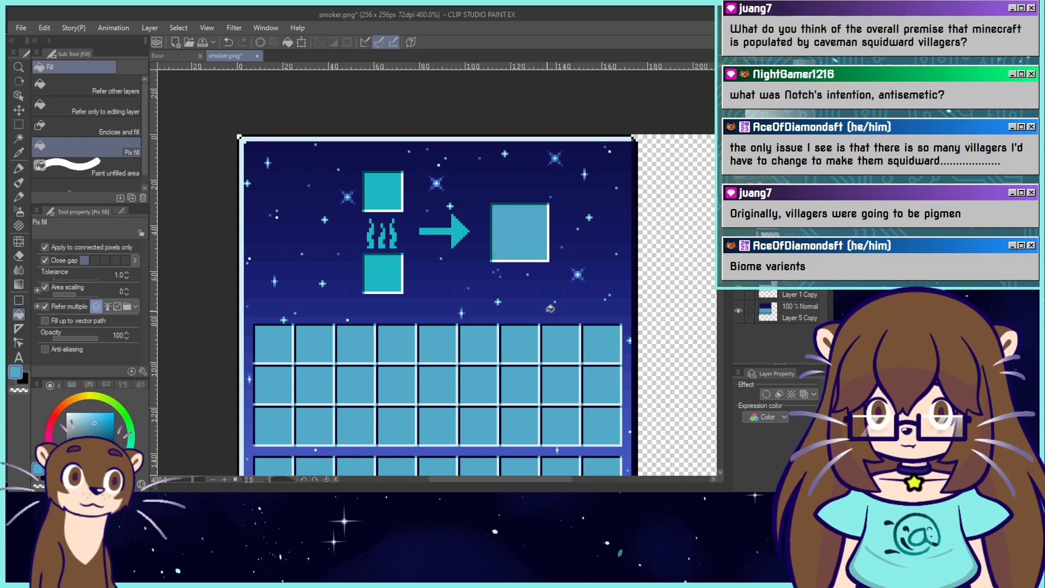
Turn off the connected-pixels limit and fill the slots' dark edges navy and all cyan areas mid blue, using colours sampled from the inventory grid.
{"action": "left_click", "coordinate": [551, 327], "text": "alt"}
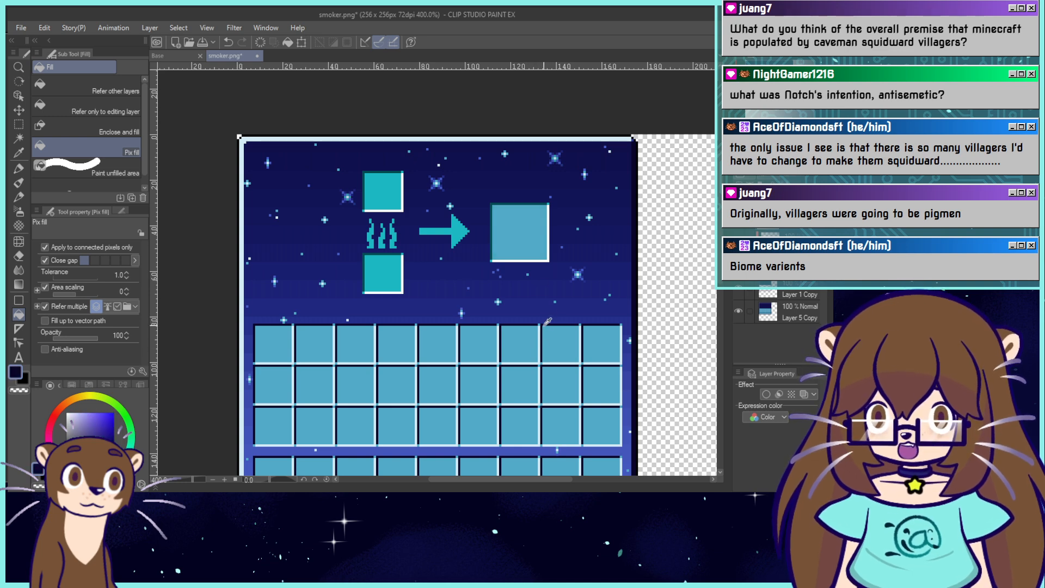
{"action": "left_click", "coordinate": [496, 204]}
{"action": "key", "text": "ctrl+z"}
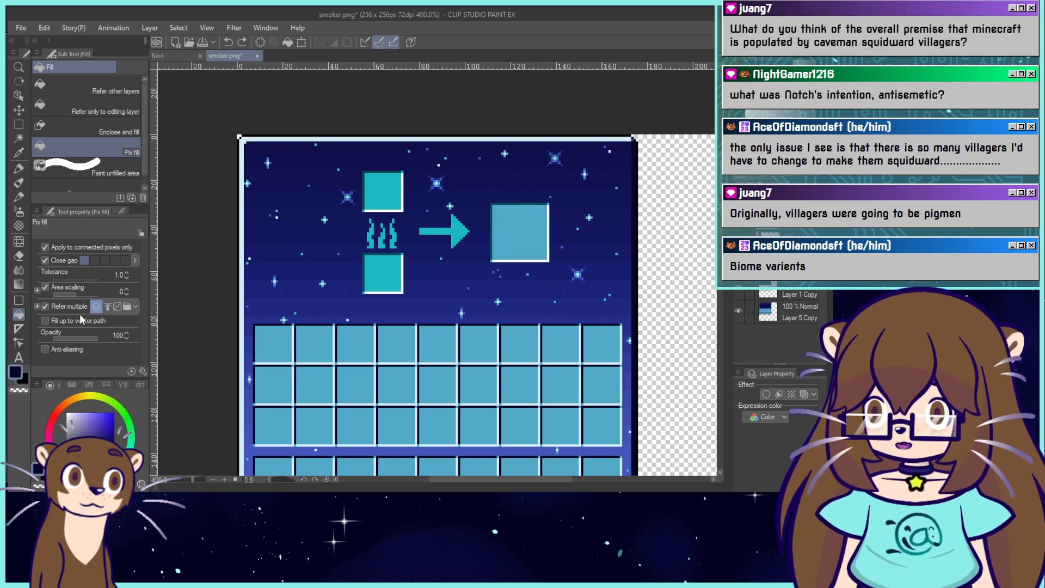
{"action": "left_click", "coordinate": [45, 248]}
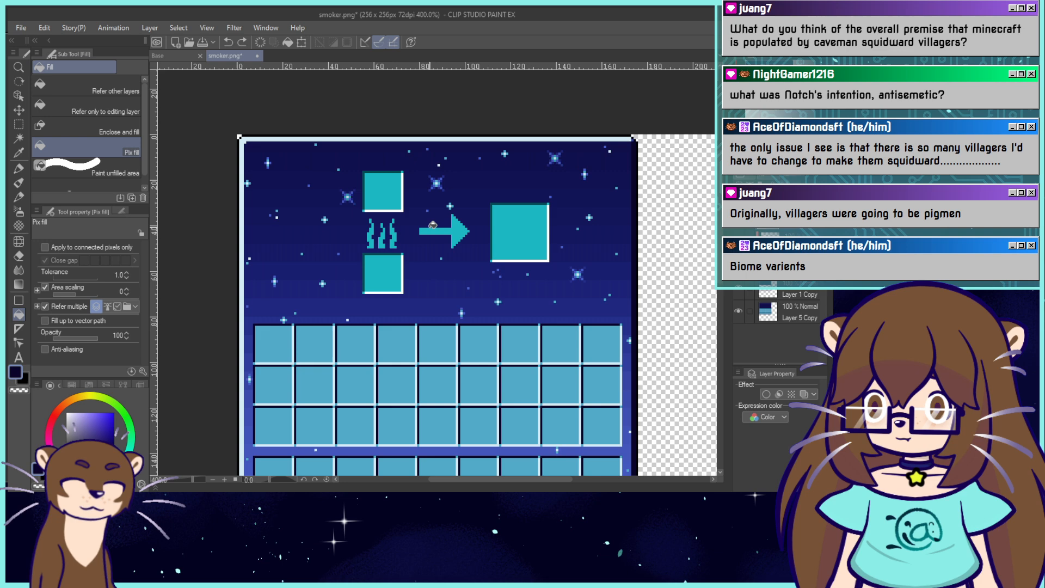
{"action": "left_click", "coordinate": [496, 202]}
{"action": "left_click", "coordinate": [480, 341], "text": "alt"}
{"action": "left_click", "coordinate": [530, 240]}
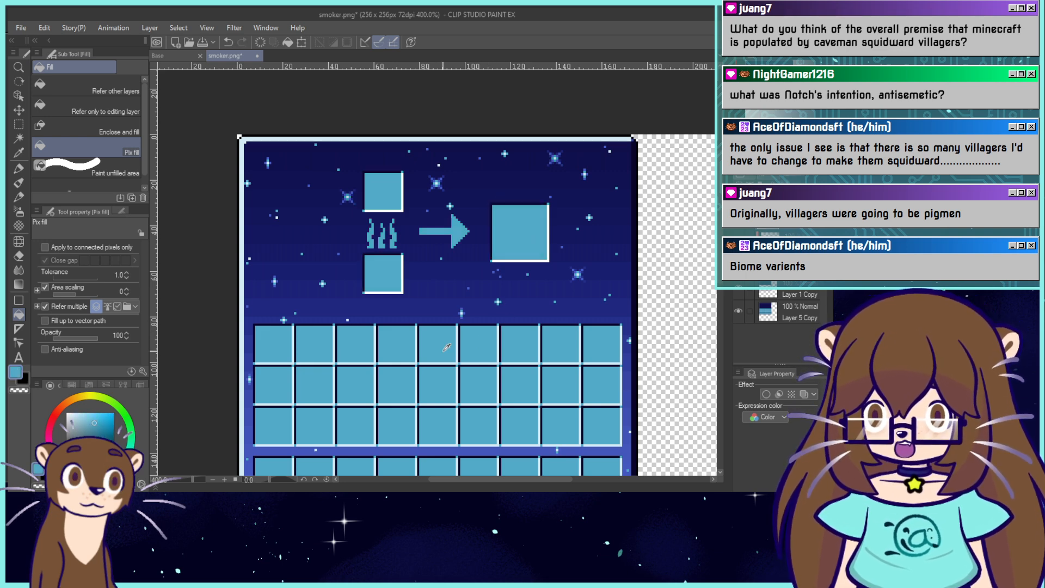
Recolour the cooking and output slots' white edges with pale blue sampled from the inventory grid, and save smoker.png.
{"action": "left_click", "coordinate": [457, 343], "text": "alt"}
{"action": "left_click", "coordinate": [459, 340], "text": "alt"}
{"action": "left_click", "coordinate": [457, 338], "text": "alt"}
{"action": "left_click", "coordinate": [460, 330], "text": "alt"}
{"action": "left_click", "coordinate": [458, 333], "text": "alt"}
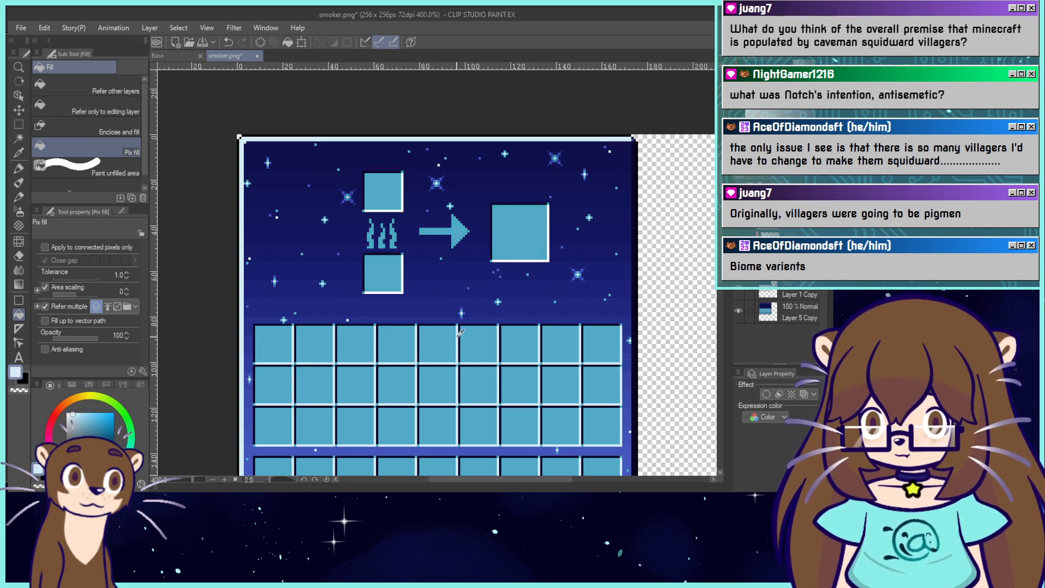
{"action": "left_click", "coordinate": [405, 280]}
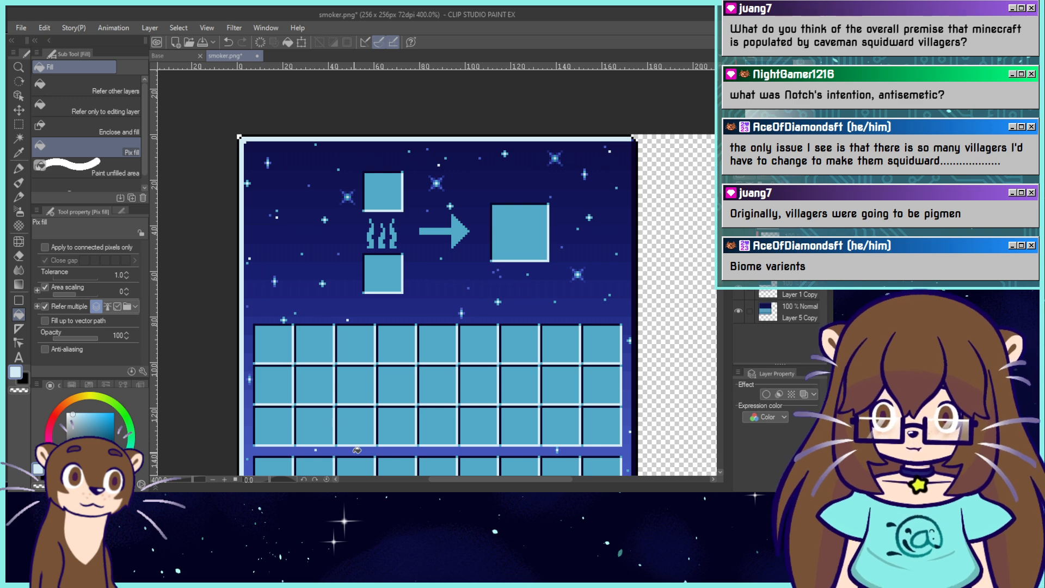
{"action": "key", "text": "ctrl+alt+0"}
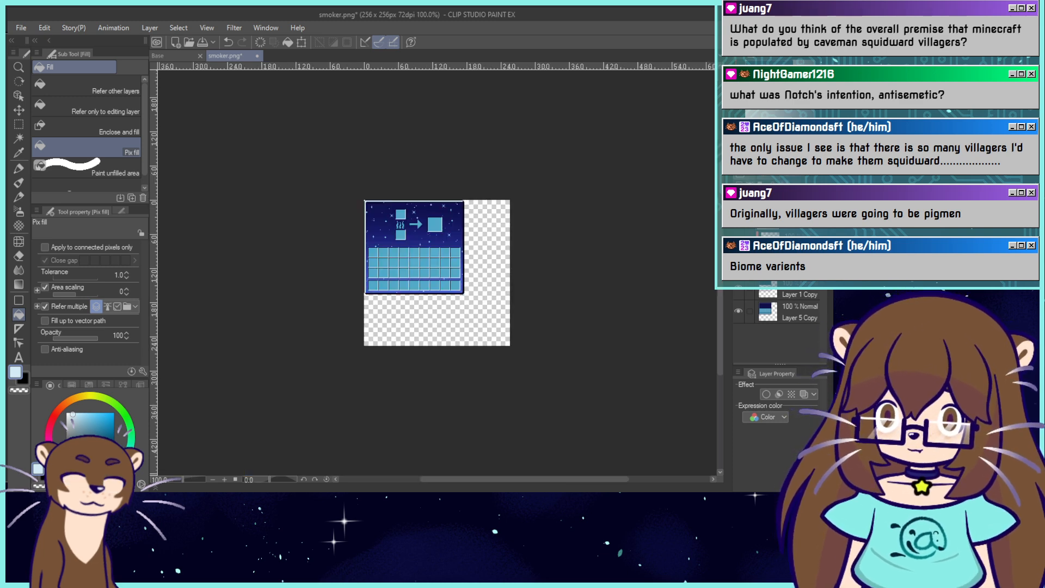
{"action": "left_click", "coordinate": [201, 44]}
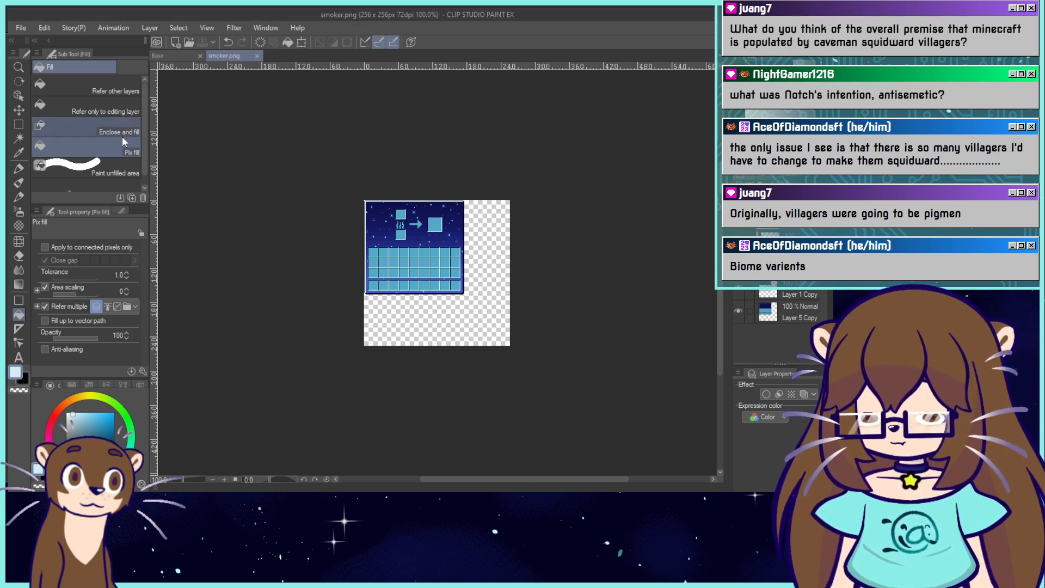
Add a new layer and draw a navy edge along the arrow's upper and back sides with the Dot pen.
{"action": "key", "text": "ctrl+plus"}
{"action": "key", "text": "ctrl+plus"}
{"action": "key", "text": "ctrl+plus"}
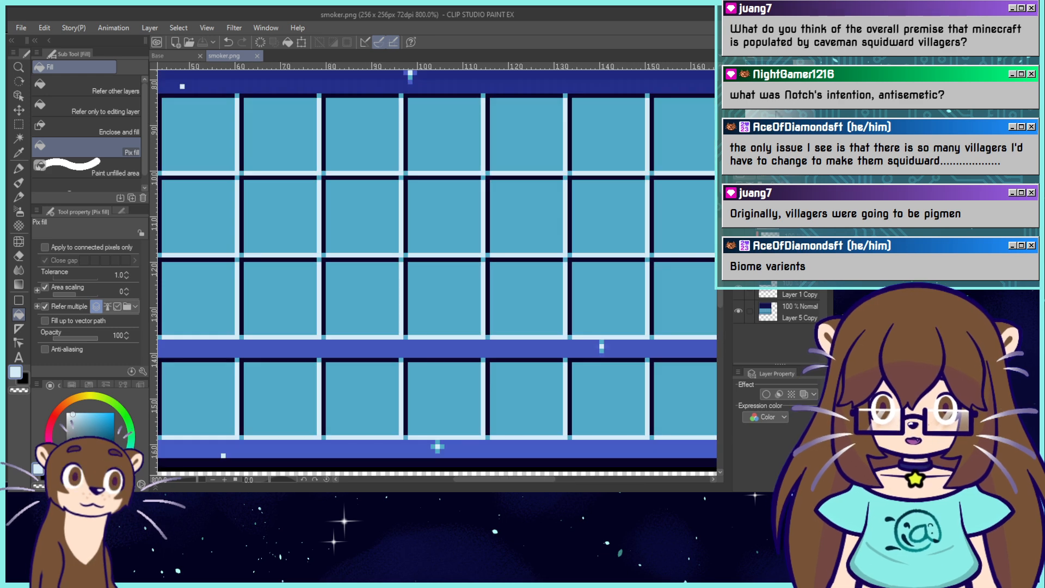
{"action": "left_click_drag", "start_coordinate": [403, 103], "coordinate": [457, 453]}
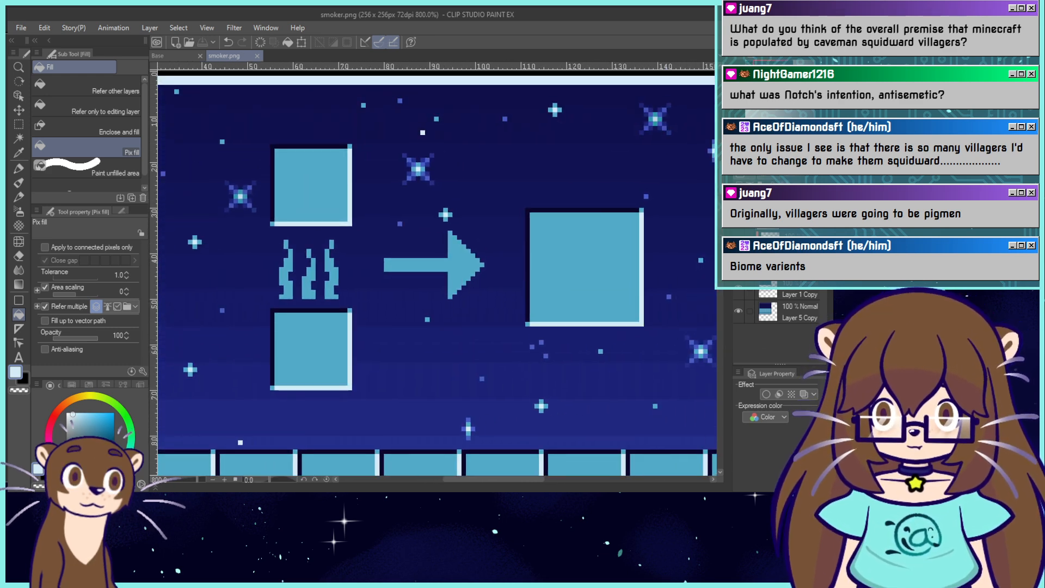
{"action": "left_click", "coordinate": [749, 176]}
{"action": "left_click", "coordinate": [583, 210], "text": "alt"}
{"action": "key", "text": "p"}
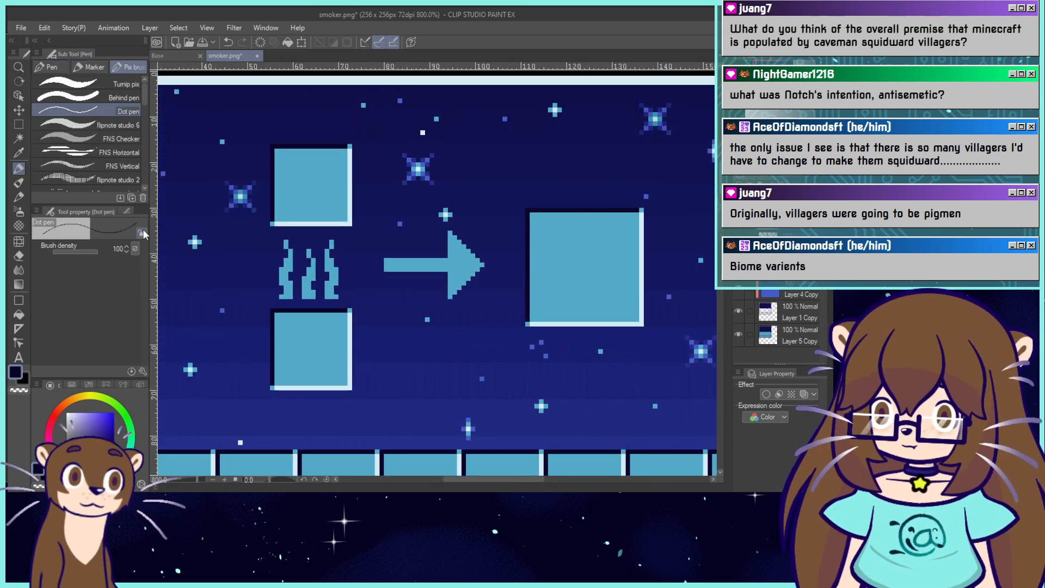
{"action": "mouse_move", "coordinate": [381, 268]}
{"action": "left_mouse_down"}
{"action": "mouse_move", "coordinate": [425, 257]}
{"action": "mouse_move", "coordinate": [389, 274]}
{"action": "mouse_move", "coordinate": [401, 256]}
{"action": "mouse_move", "coordinate": [445, 255]}
{"action": "mouse_move", "coordinate": [380, 255]}
{"action": "mouse_move", "coordinate": [452, 227]}
{"action": "mouse_move", "coordinate": [447, 254]}
{"action": "mouse_move", "coordinate": [448, 228]}
{"action": "left_mouse_up"}
{"action": "key", "text": "ctrl+z"}
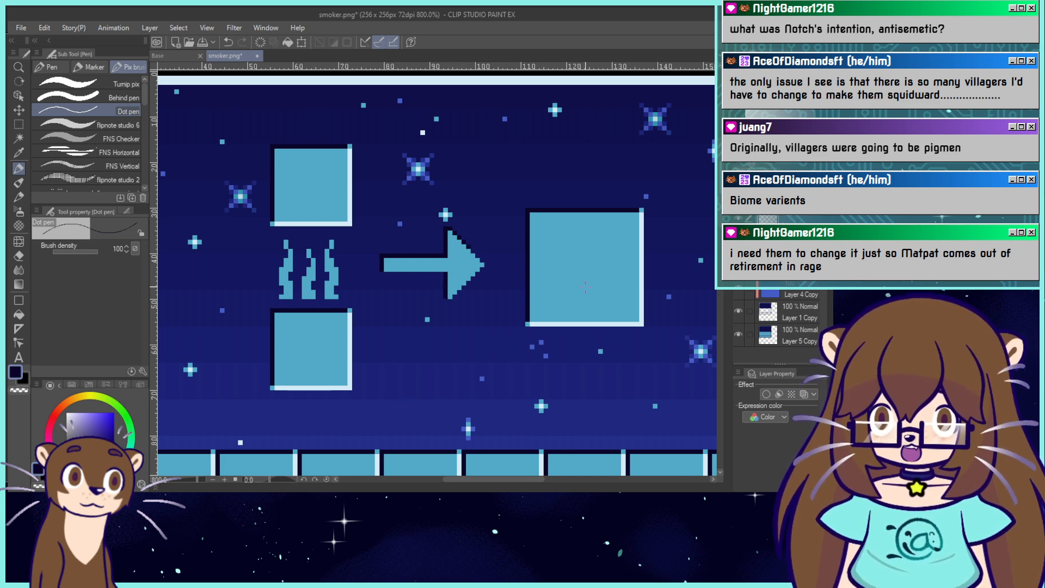
Draw a highlight along the arrowhead's lower slope, tip and shaft underside in pale blue sampled from the output slot's edge.
{"action": "left_click", "coordinate": [644, 228], "text": "alt"}
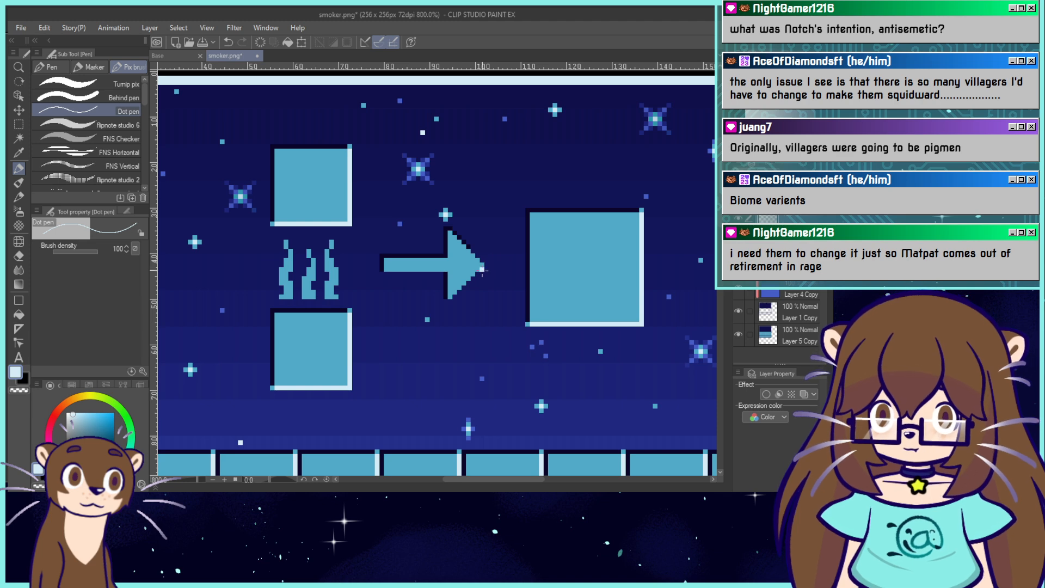
{"action": "left_click_drag", "start_coordinate": [477, 279], "coordinate": [450, 302]}
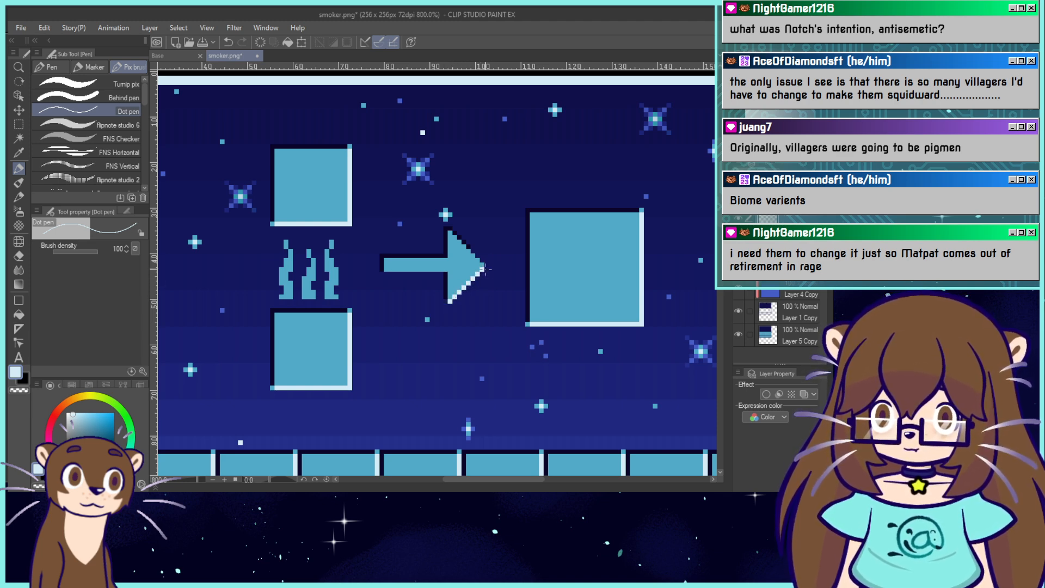
{"action": "key", "text": "ctrl+z"}
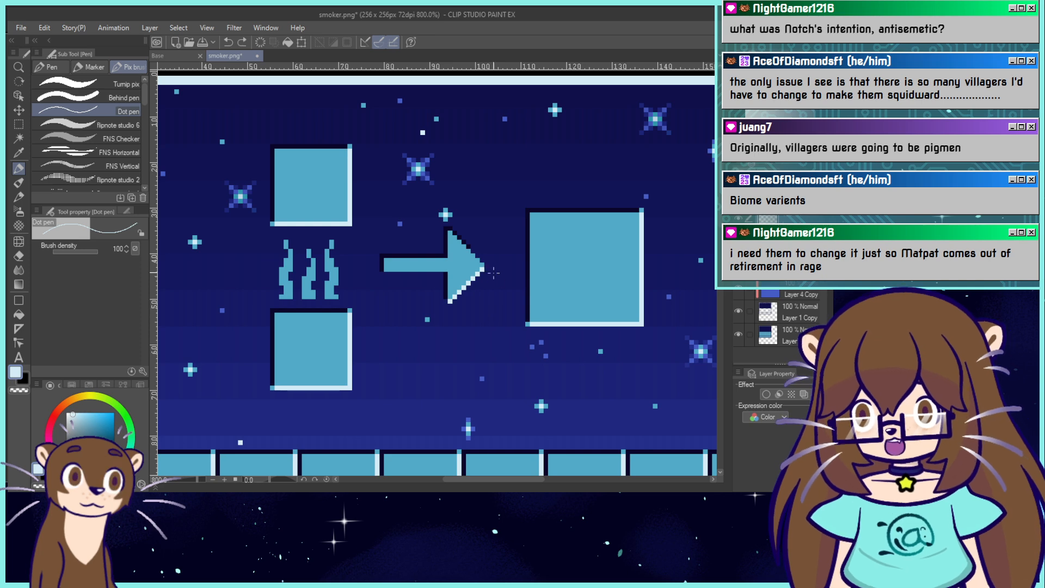
{"action": "left_click", "coordinate": [486, 265]}
{"action": "key", "text": "ctrl+z"}
{"action": "left_click", "coordinate": [486, 265]}
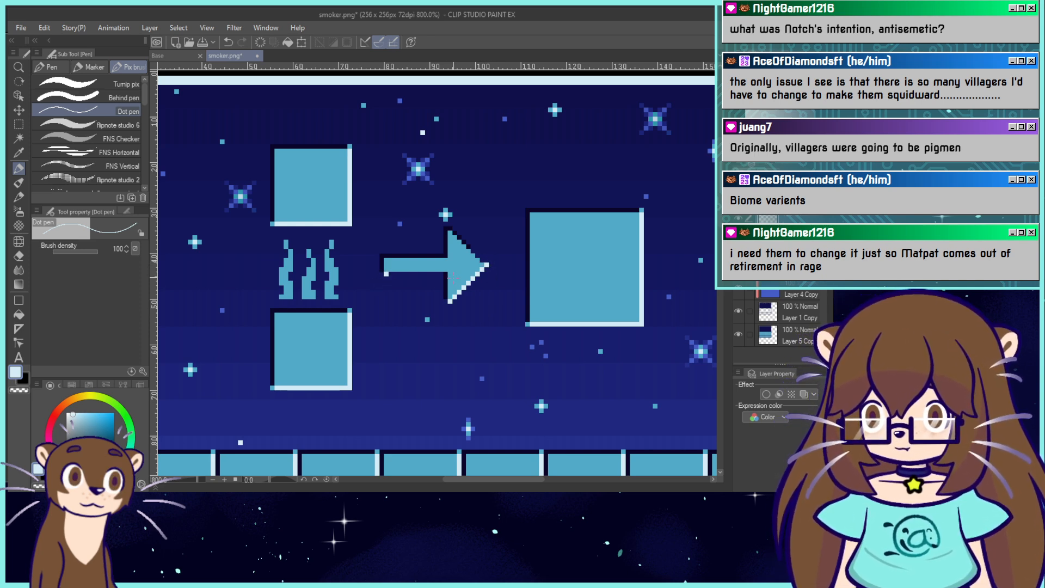
{"action": "left_click", "coordinate": [446, 276], "text": "shift"}
{"action": "key", "text": "ctrl+z"}
{"action": "left_click", "coordinate": [441, 275], "text": "shift"}
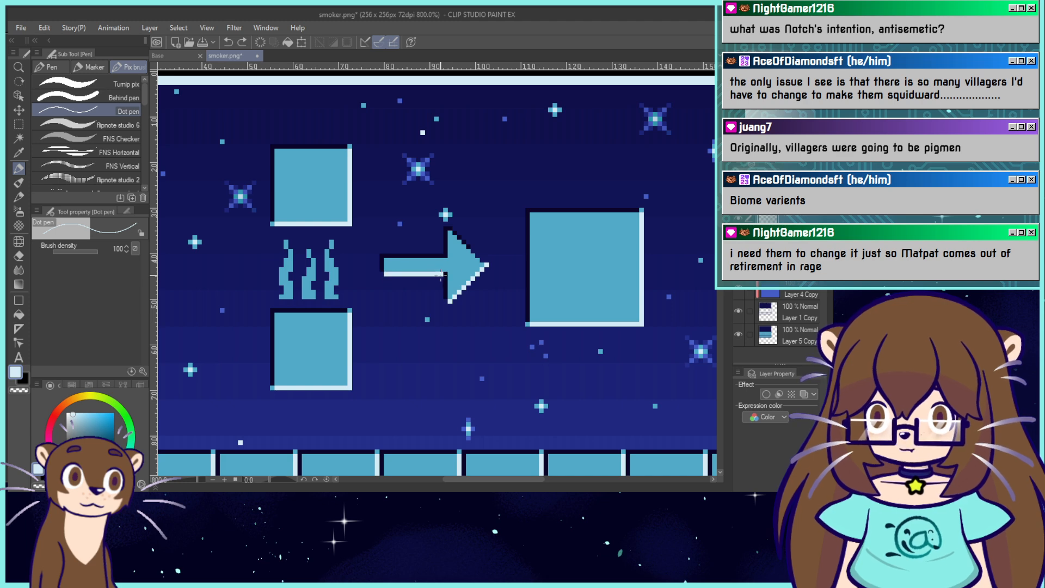
Touch up the pixels where the arrow's navy and pale edges meet, using mid blue sampled from the output slot's corner.
{"action": "left_click", "coordinate": [641, 211], "text": "alt"}
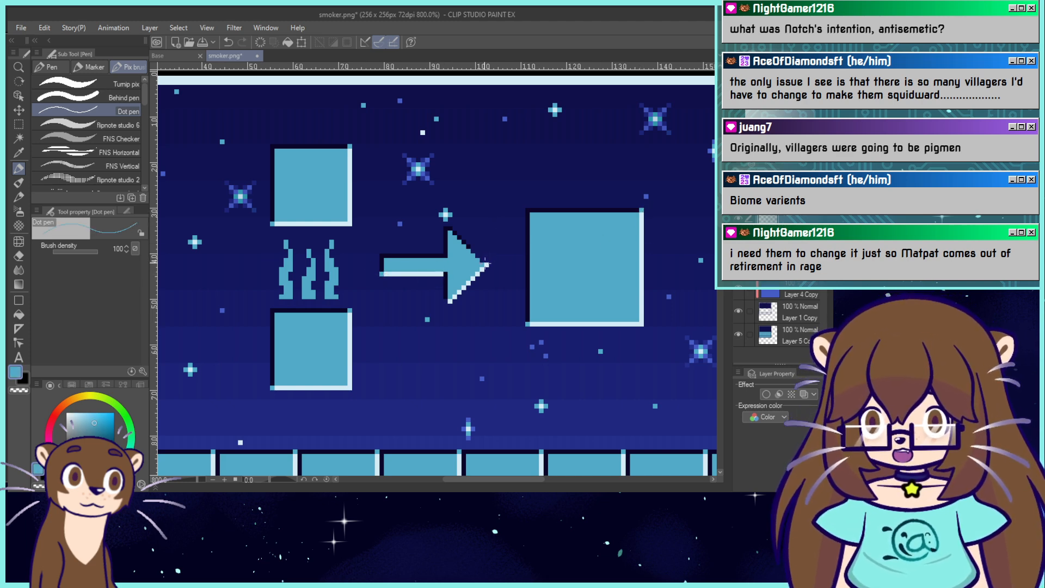
{"action": "left_click", "coordinate": [468, 244], "text": "alt"}
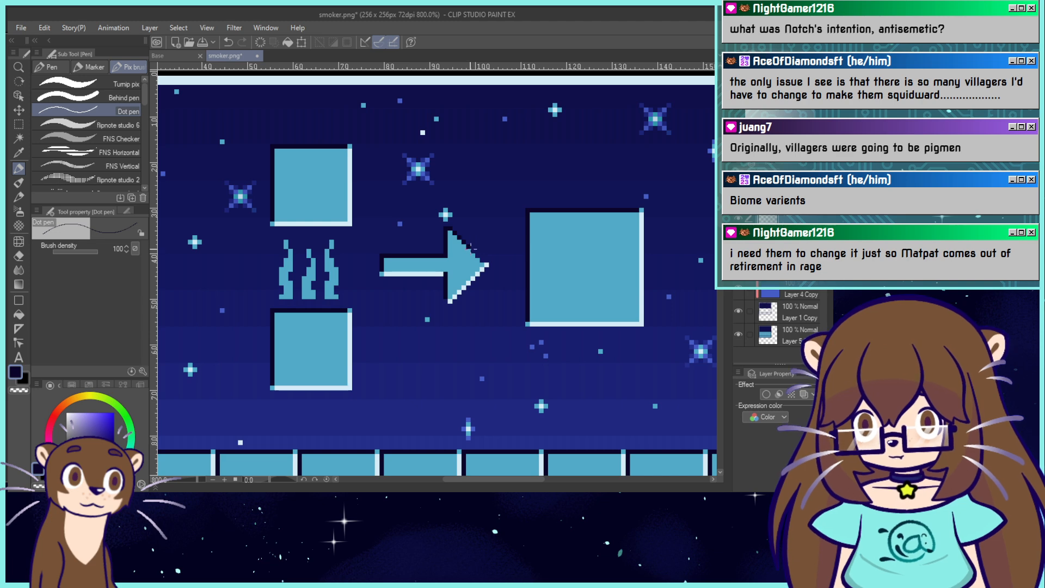
{"action": "key", "text": "ctrl+z"}
{"action": "mouse_move", "coordinate": [473, 251]}
{"action": "left_mouse_down"}
{"action": "mouse_move", "coordinate": [483, 261]}
{"action": "mouse_move", "coordinate": [472, 251]}
{"action": "left_mouse_up"}
{"action": "key", "text": "ctrl+z"}
{"action": "left_click", "coordinate": [452, 288], "text": "alt"}
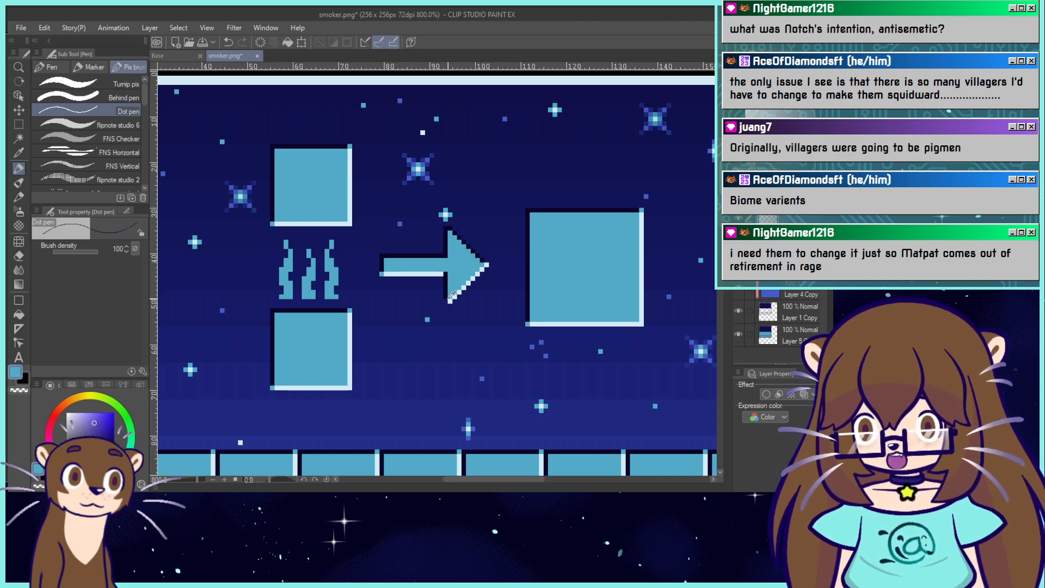
{"action": "left_click_drag", "start_coordinate": [479, 245], "coordinate": [317, 310]}
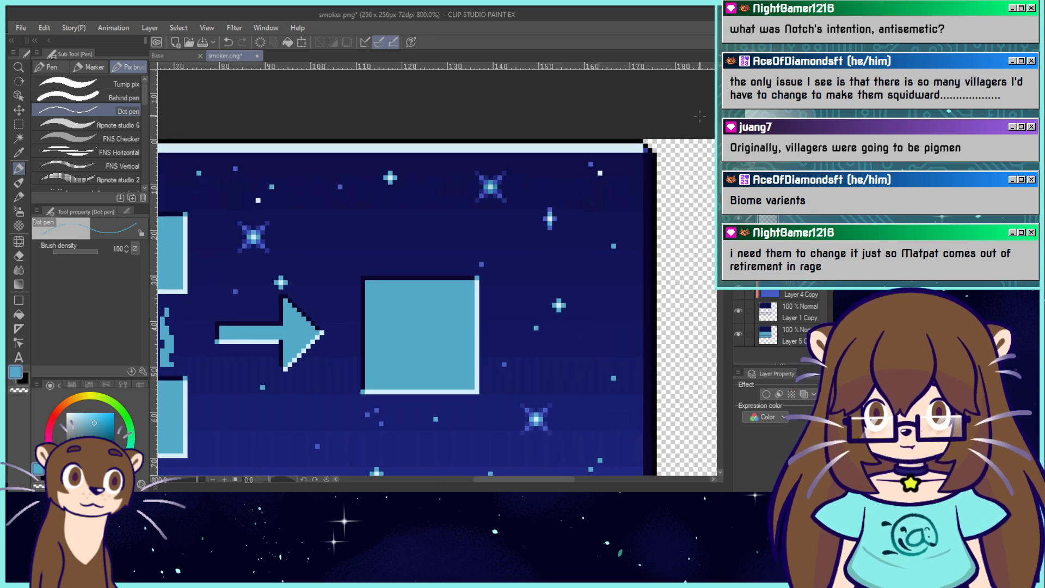
Try recolouring the arrow's tip pixel with a darker blue sampled from the upper part of the panel.
{"action": "left_click", "coordinate": [593, 160], "text": "alt"}
{"action": "left_click", "coordinate": [648, 146]}
{"action": "left_click_drag", "start_coordinate": [642, 163], "coordinate": [649, 148]}
{"action": "left_click_drag", "start_coordinate": [413, 305], "coordinate": [539, 237]}
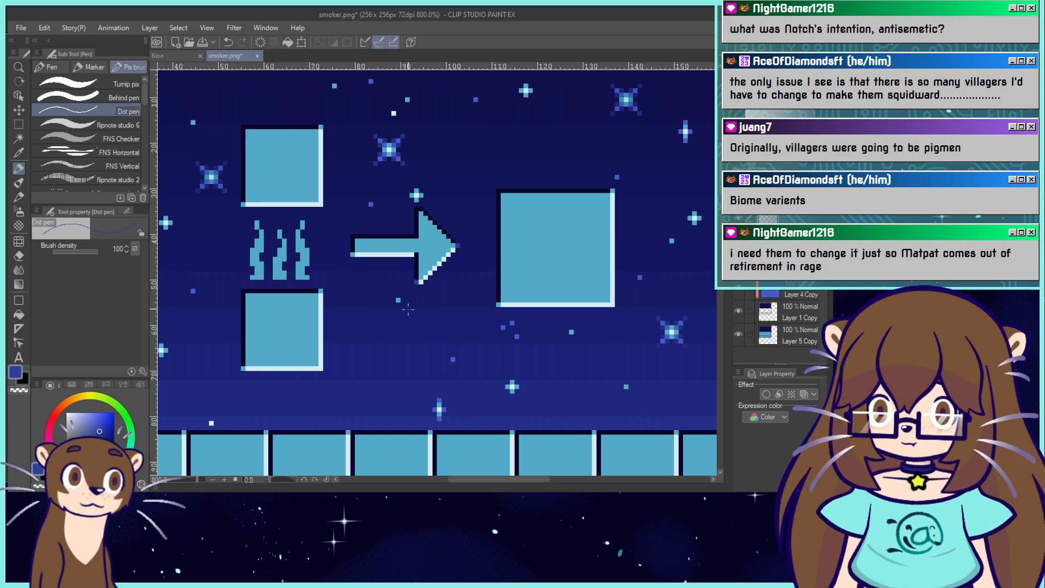
{"action": "key", "text": "ctrl+z"}
Undo the darker blue tip pixel and try further single-pixel touch-ups along the arrowhead's back edge.
{"action": "left_click", "coordinate": [418, 281]}
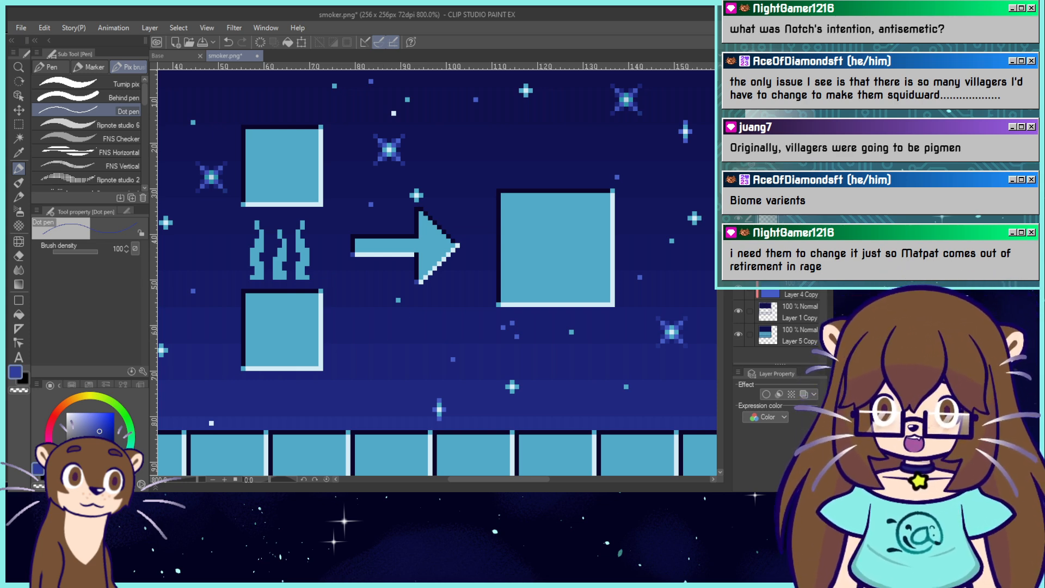
{"action": "left_click", "coordinate": [415, 239]}
{"action": "key", "text": "ctrl+z"}
{"action": "left_click", "coordinate": [416, 236]}
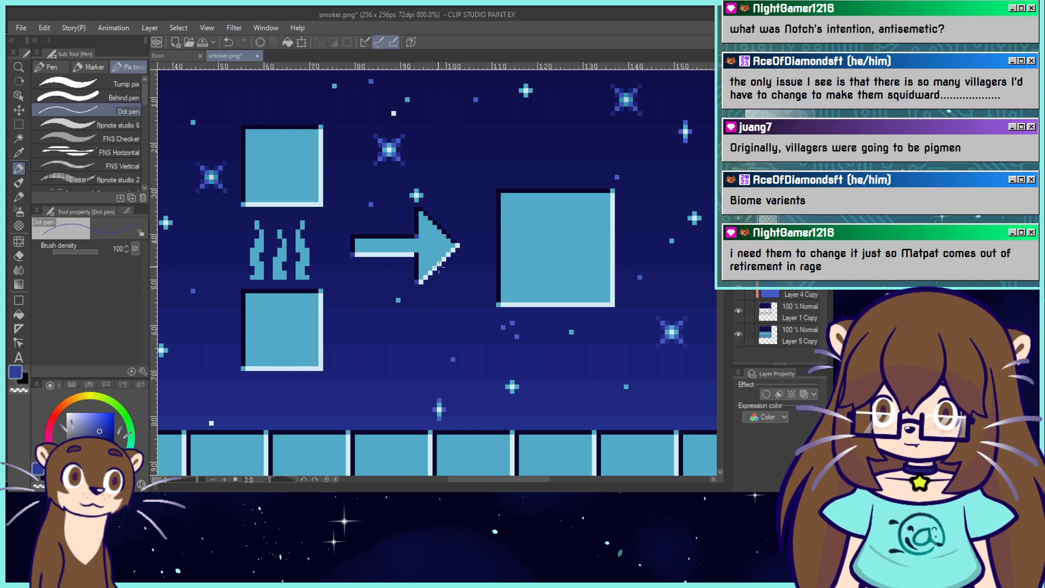
{"action": "key", "text": "ctrl+z"}
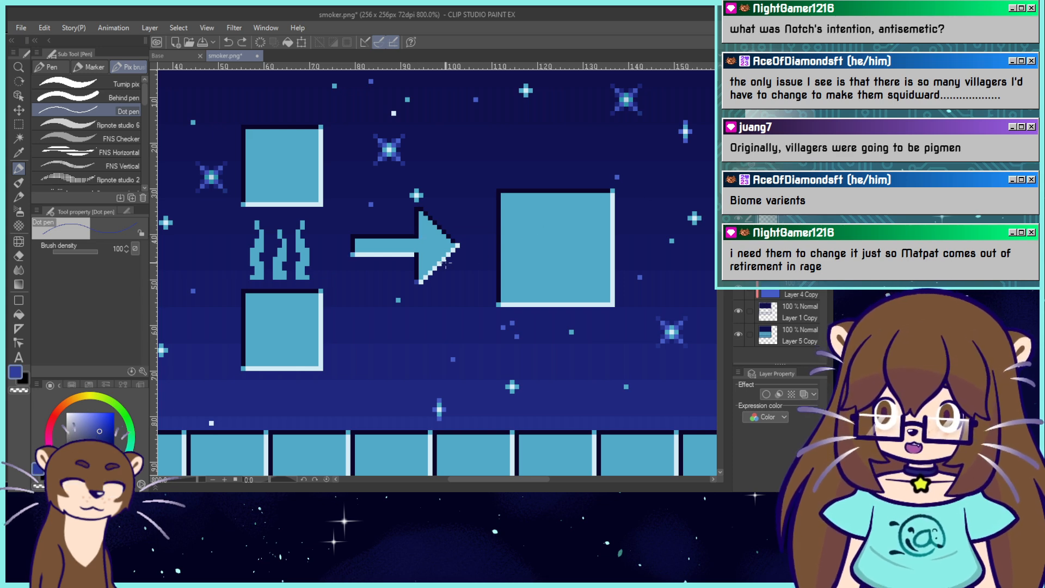
{"action": "key", "text": "ctrl+z"}
{"action": "key", "text": "ctrl+z"}
{"action": "left_click", "coordinate": [417, 254]}
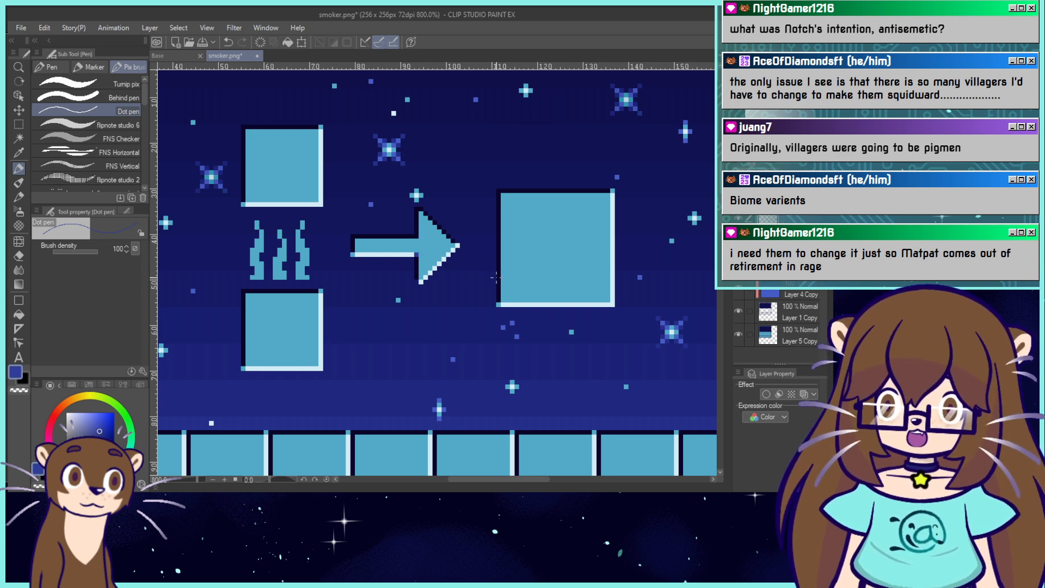
Toggle the visibility of the arrow's edge shading layer at 100% to compare the smoker panel with and without it.
{"action": "key", "text": "ctrl+alt+0"}
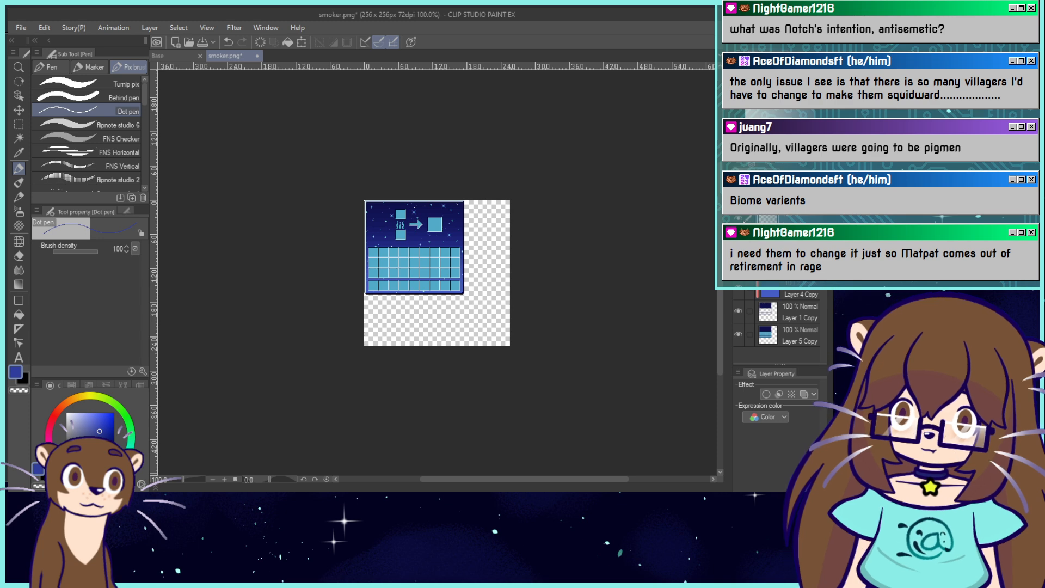
{"action": "left_click", "coordinate": [739, 219]}
{"action": "left_click", "coordinate": [739, 218]}
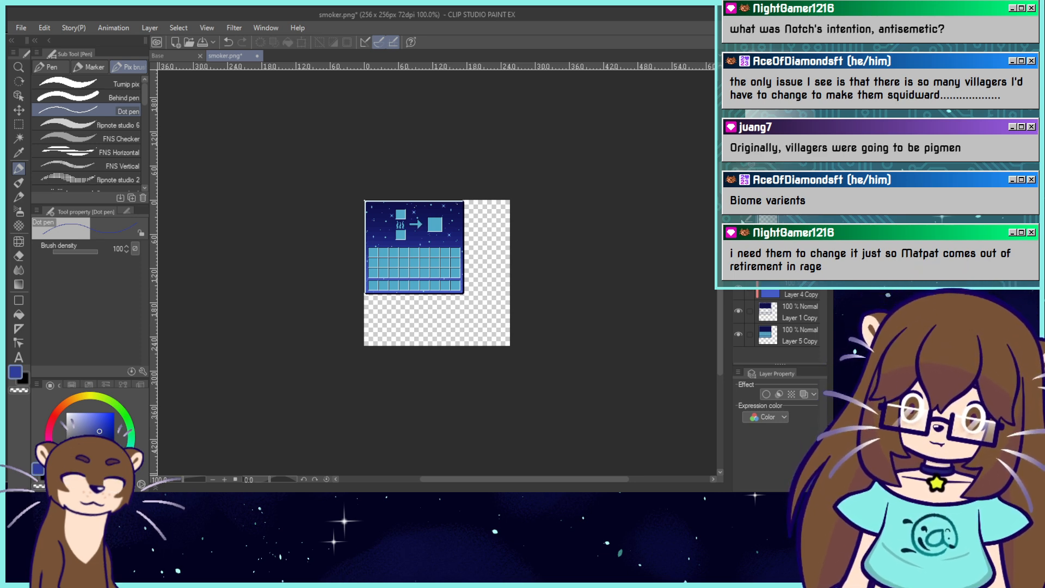
{"action": "left_click", "coordinate": [739, 219]}
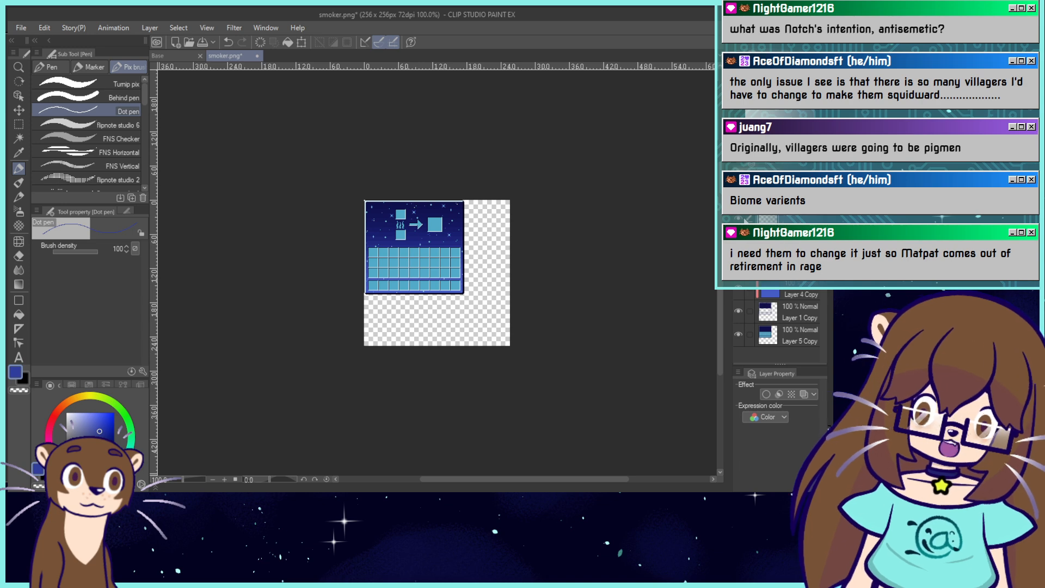
{"action": "left_click", "coordinate": [739, 219]}
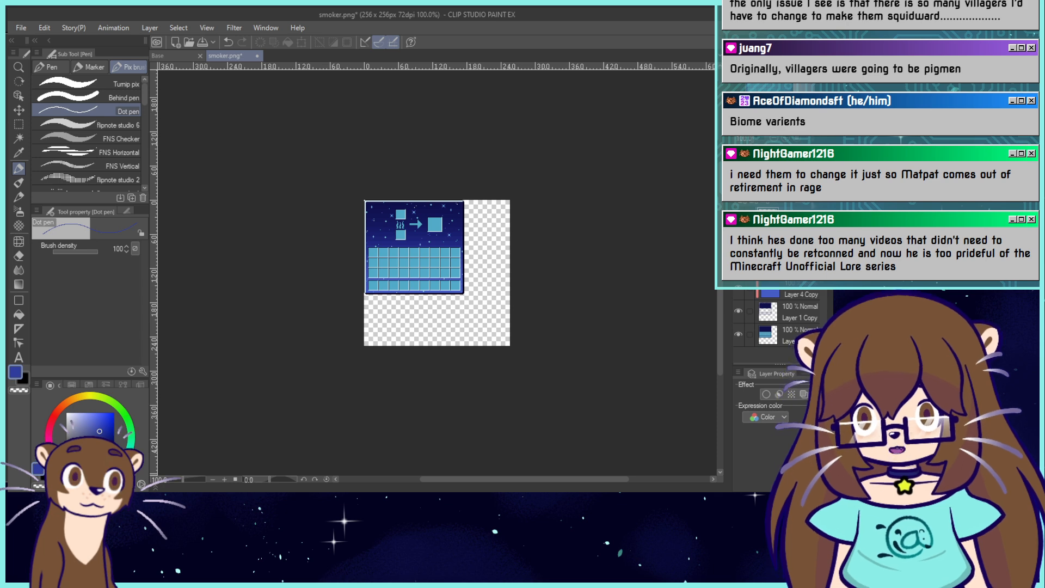
{"action": "left_click", "coordinate": [377, 267]}
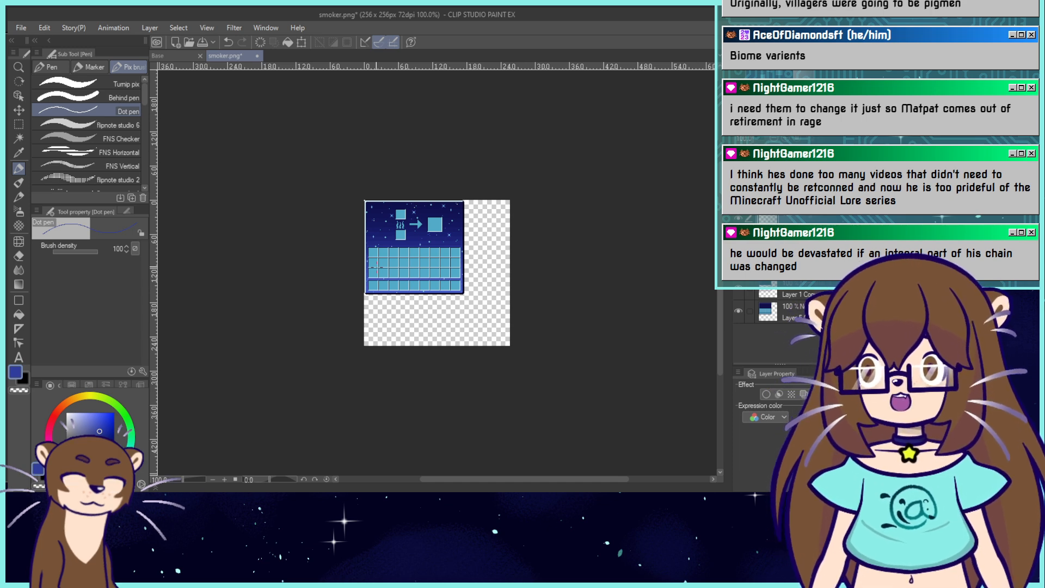
Save smoker.png and open stonecutter.png as the next panel.
{"action": "left_click", "coordinate": [202, 44]}
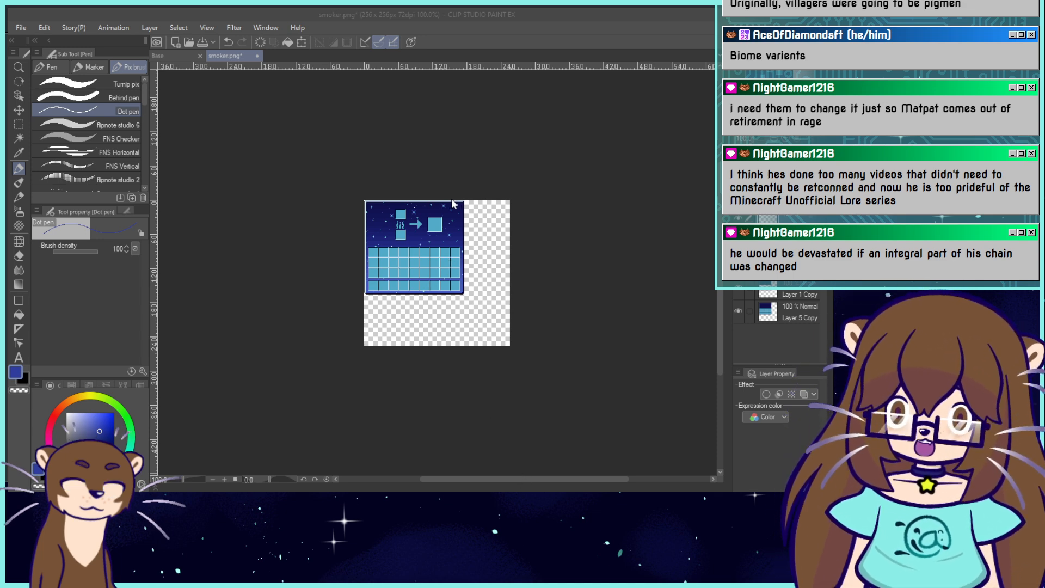
{"action": "key", "text": "Return"}
{"action": "left_click", "coordinate": [189, 42]}
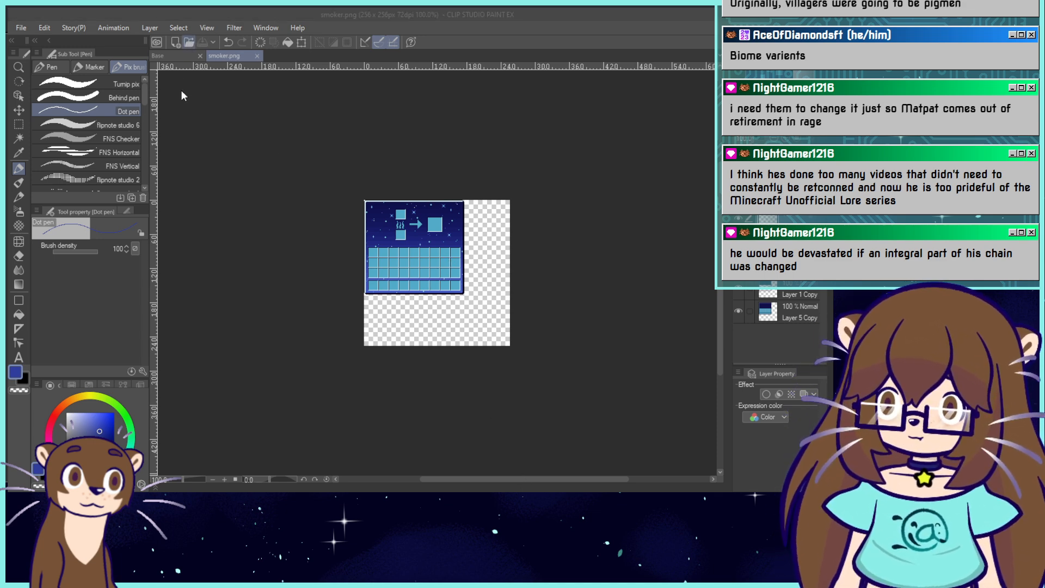
{"action": "left_click", "coordinate": [504, 474]}
{"action": "key", "text": "ctrl+plus"}
{"action": "key", "text": "ctrl+plus"}
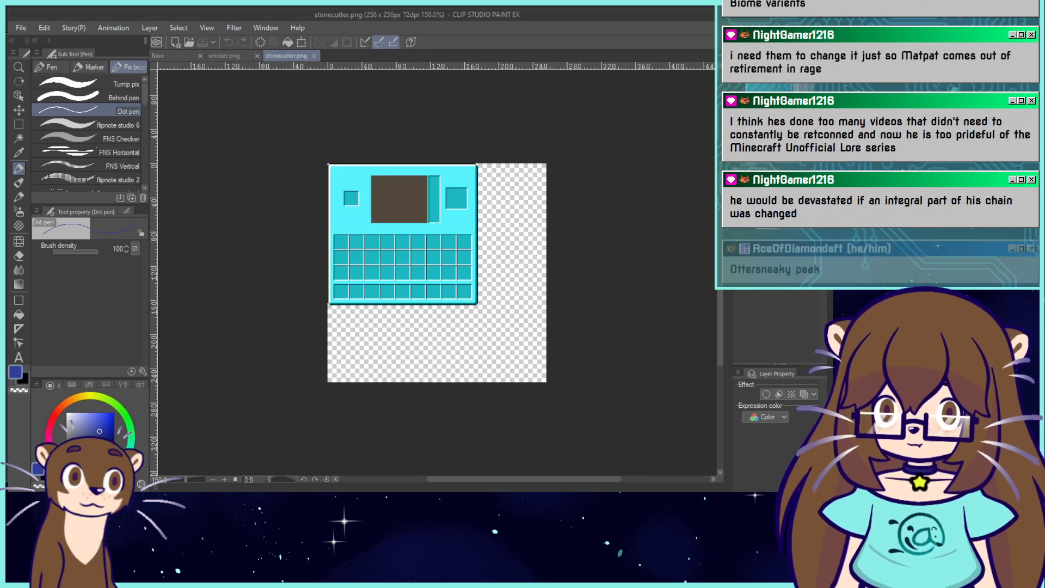
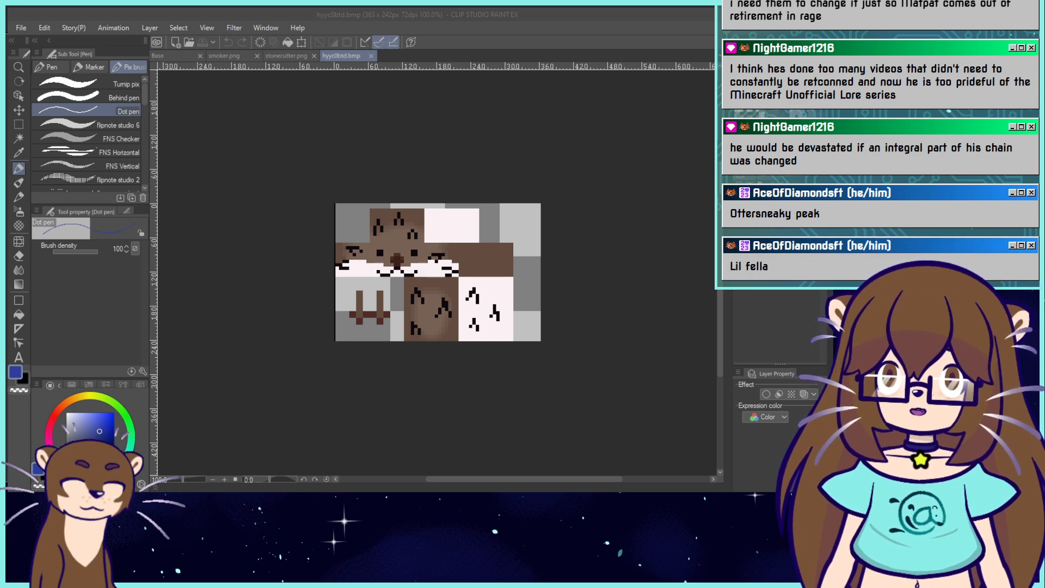
Add a new layer to the otter texture hyyc0btd.bmp and sample the dark reddish brown of the feet.
{"action": "scroll", "coordinate": [395, 265], "scroll_direction": "up", "scroll_amount": 5}
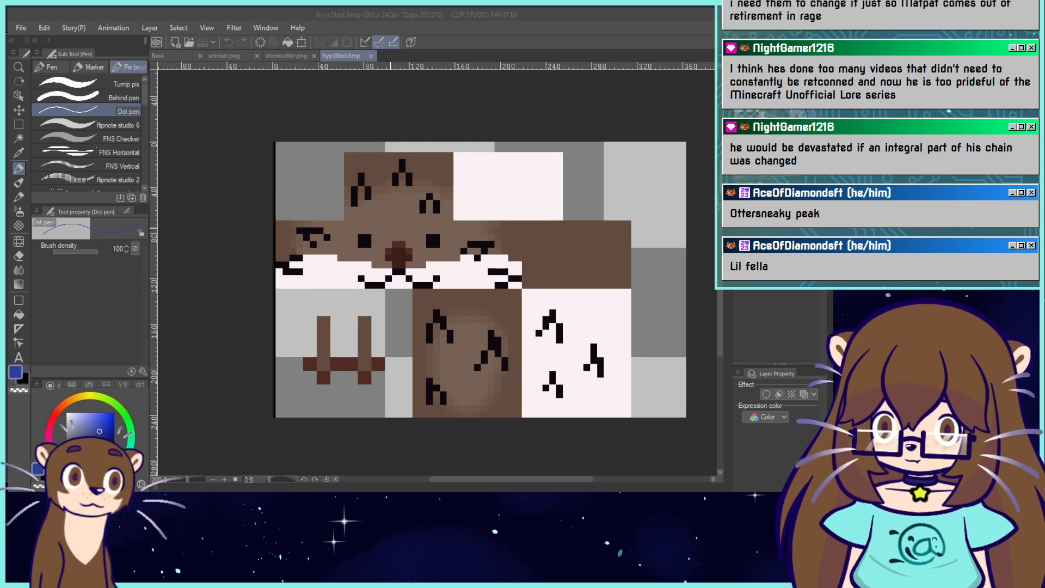
{"action": "scroll", "coordinate": [387, 229], "scroll_direction": "up", "scroll_amount": 1}
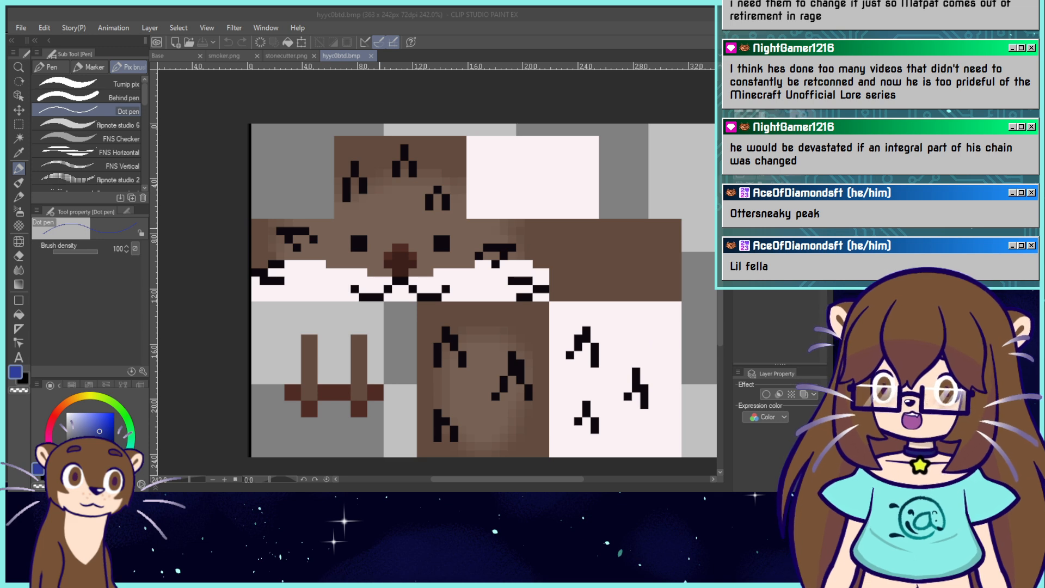
{"action": "key", "text": "ctrl+alt+0"}
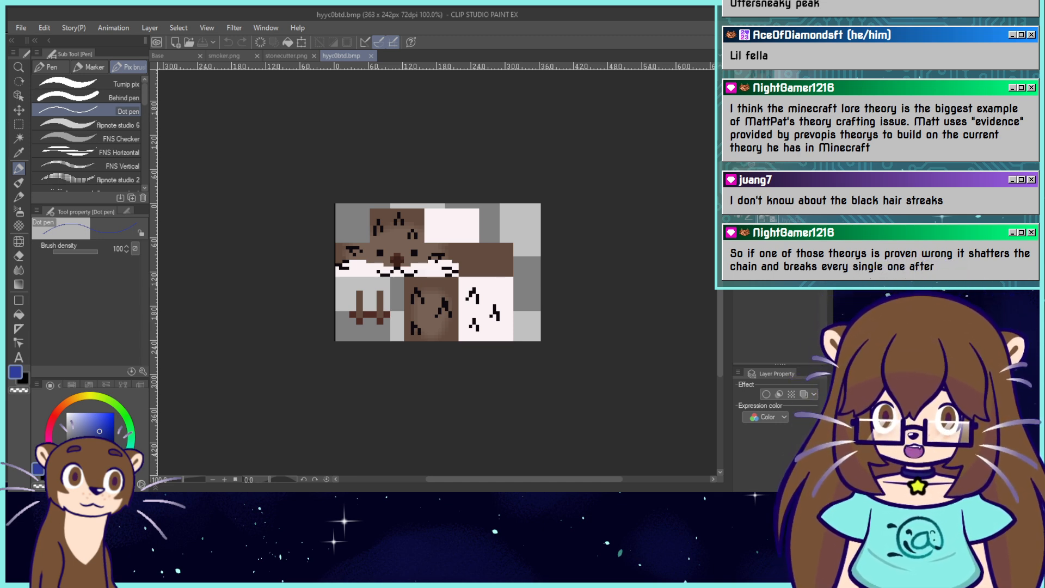
{"action": "key", "text": "ctrl+plus"}
{"action": "key", "text": "ctrl+plus"}
{"action": "left_click_drag", "start_coordinate": [435, 272], "coordinate": [483, 297]}
{"action": "key", "text": "ctrl+shift+n"}
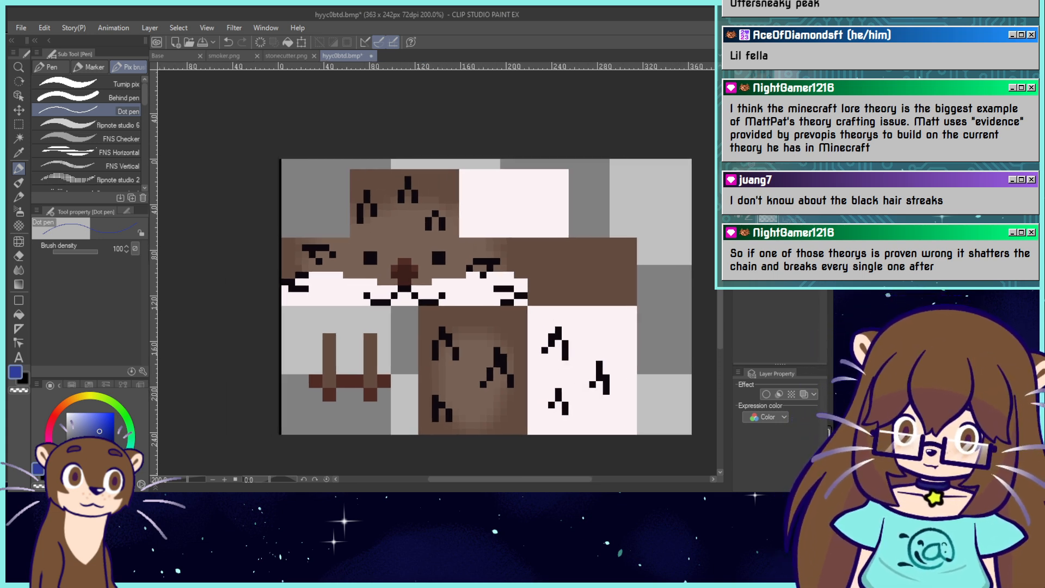
{"action": "left_click", "coordinate": [387, 377], "text": "alt"}
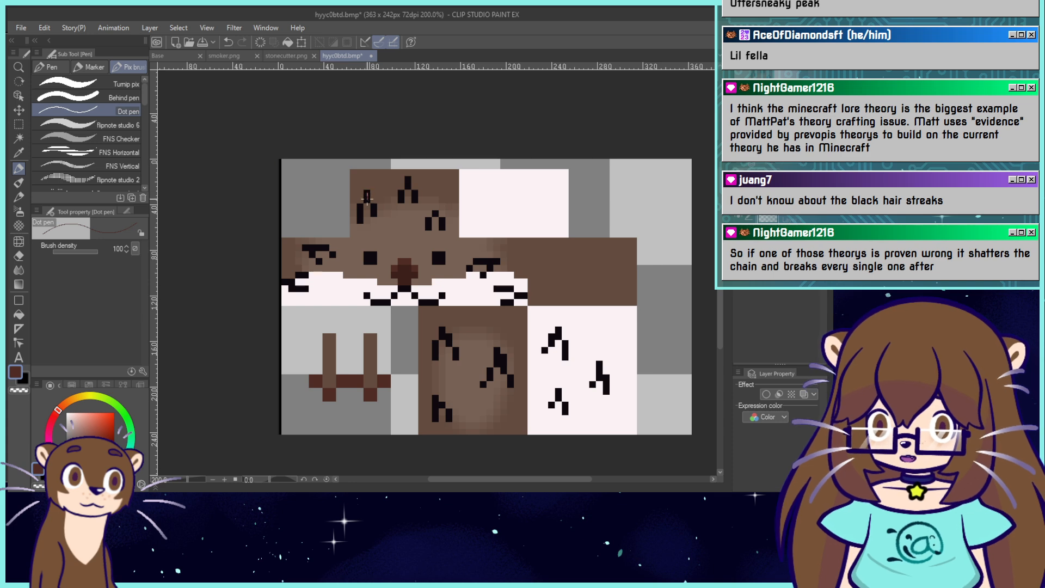
Recolour the black hair streak left of the otter's forehead in the reddish brown, using Pix fill limited to connected pixels.
{"action": "left_click", "coordinate": [19, 314]}
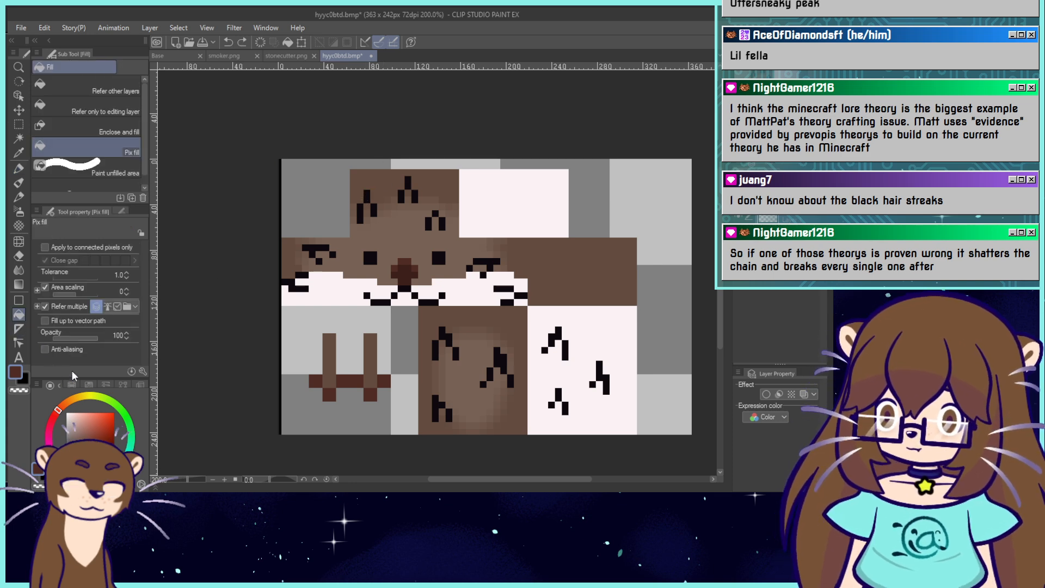
{"action": "left_click", "coordinate": [45, 247]}
{"action": "left_click", "coordinate": [361, 205]}
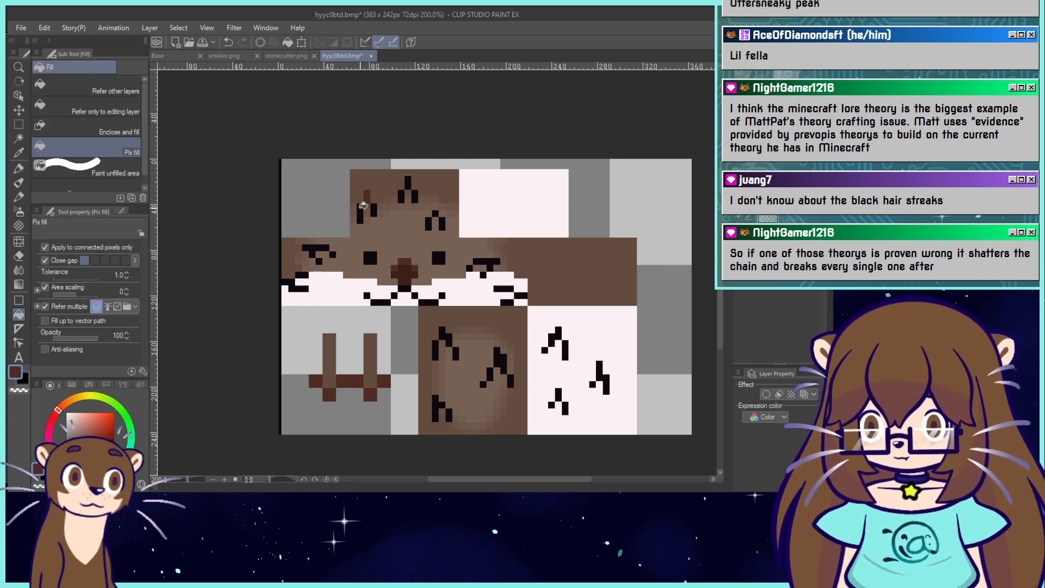
{"action": "left_click", "coordinate": [375, 208]}
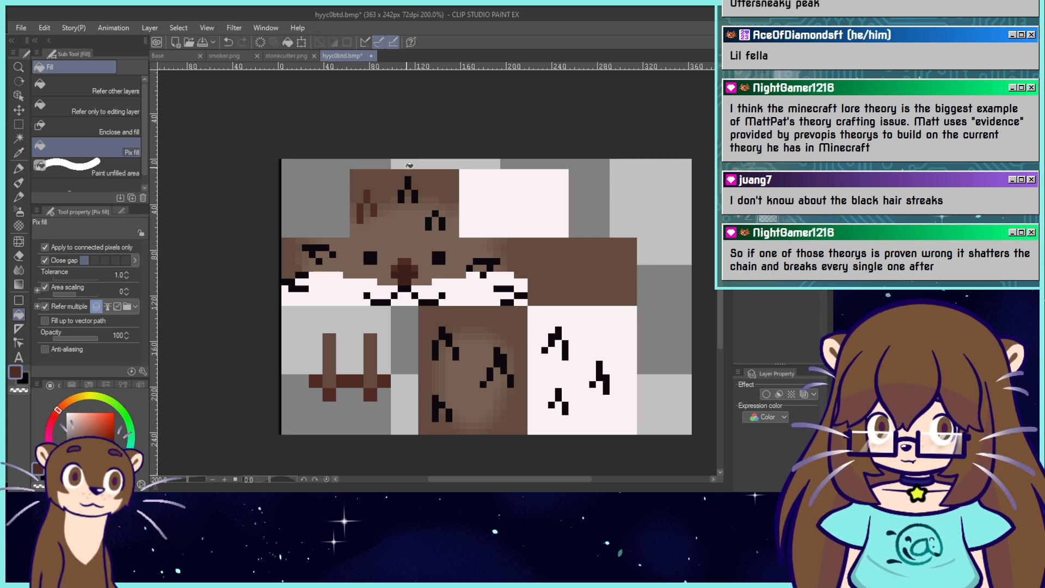
Even out the fur between the left hair streak's strokes by filling its pixels with a brown sampled from the head.
{"action": "left_click", "coordinate": [388, 177], "text": "alt"}
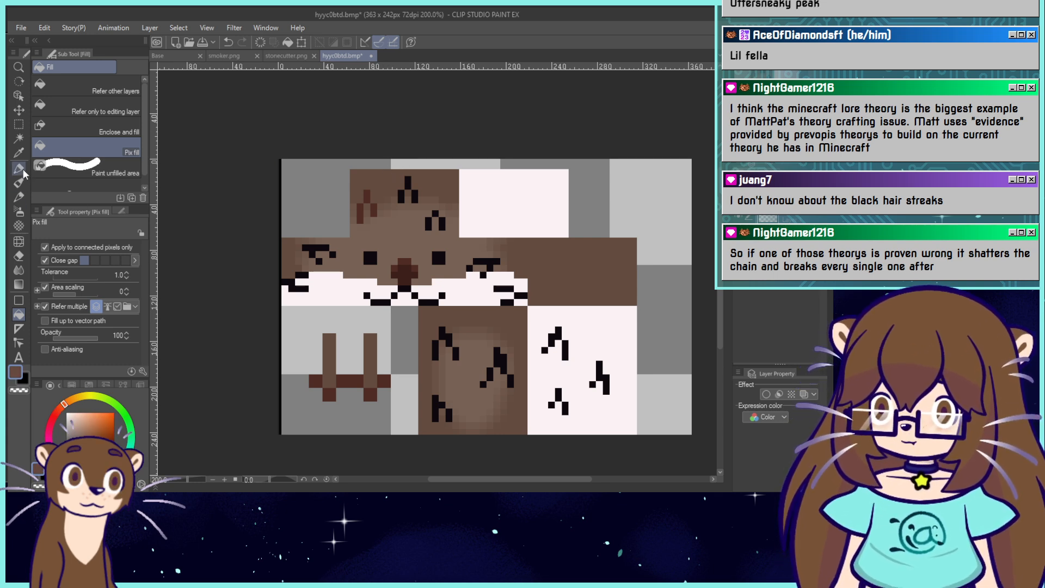
{"action": "scroll", "coordinate": [373, 217], "scroll_direction": "up", "scroll_amount": 6}
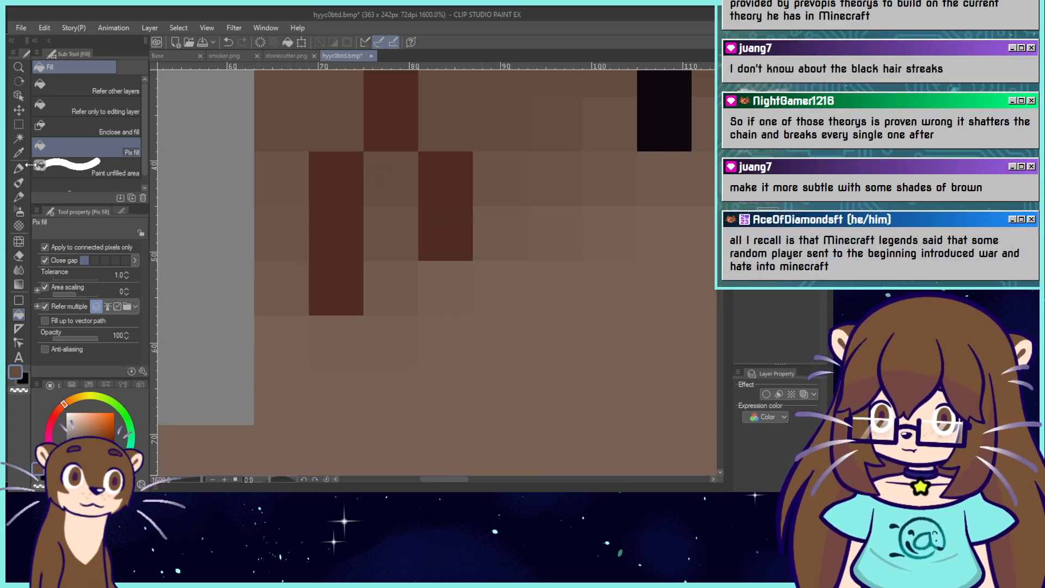
{"action": "left_click", "coordinate": [18, 168]}
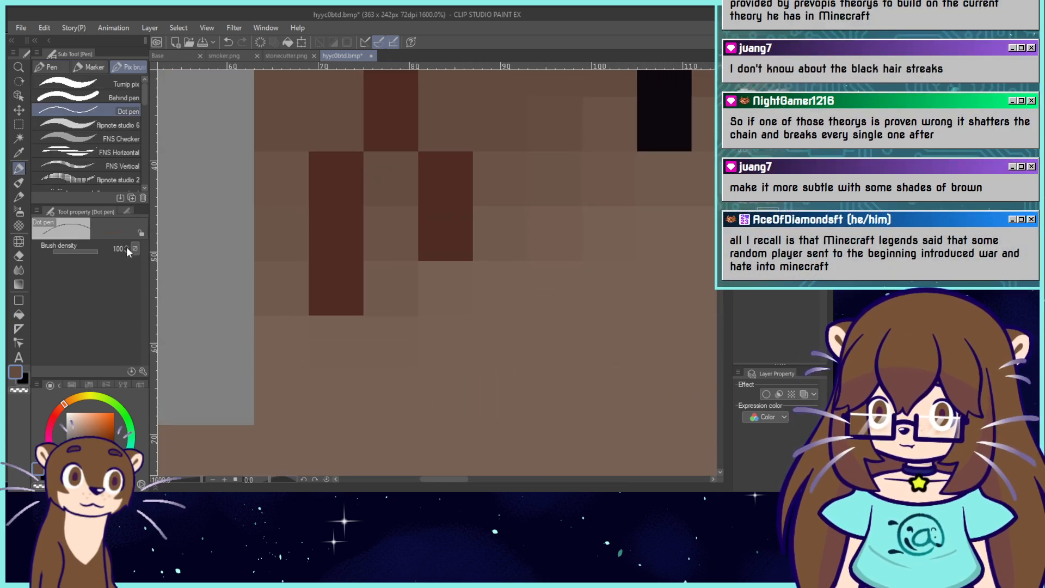
{"action": "left_click_drag", "start_coordinate": [309, 265], "coordinate": [351, 265]}
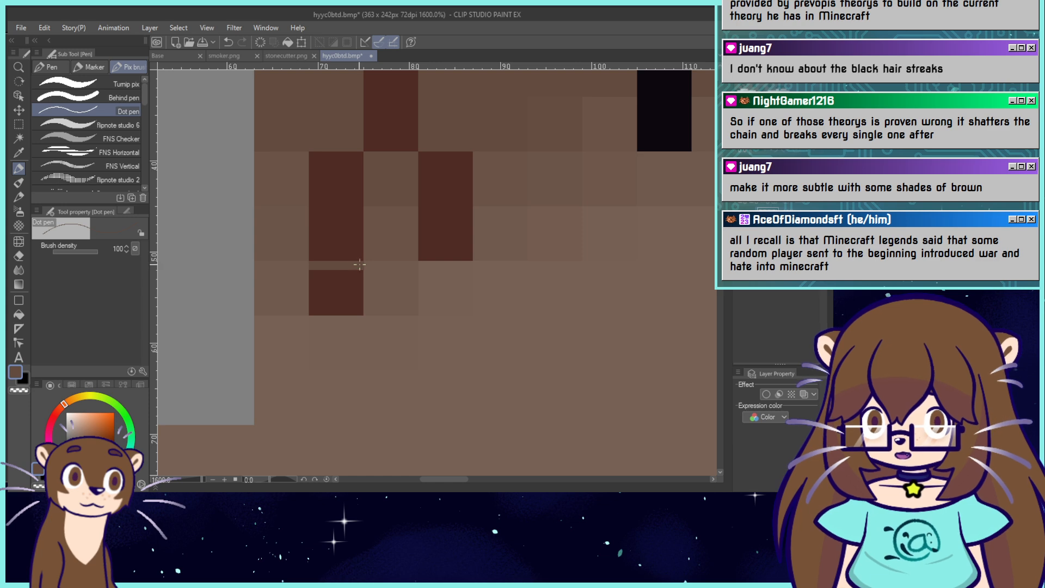
{"action": "key", "text": "ctrl+z"}
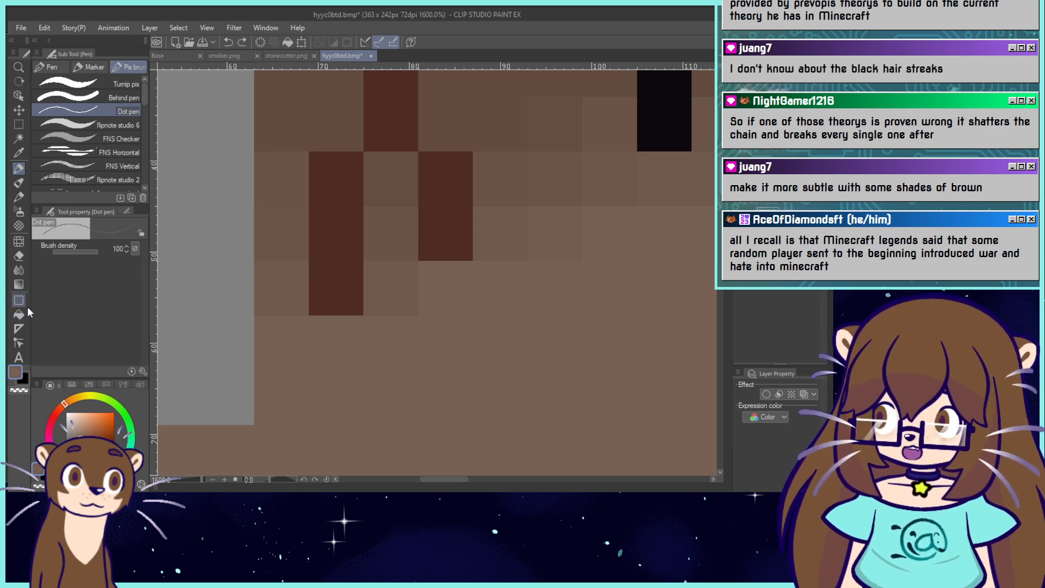
{"action": "left_click", "coordinate": [24, 312]}
{"action": "left_click", "coordinate": [406, 217]}
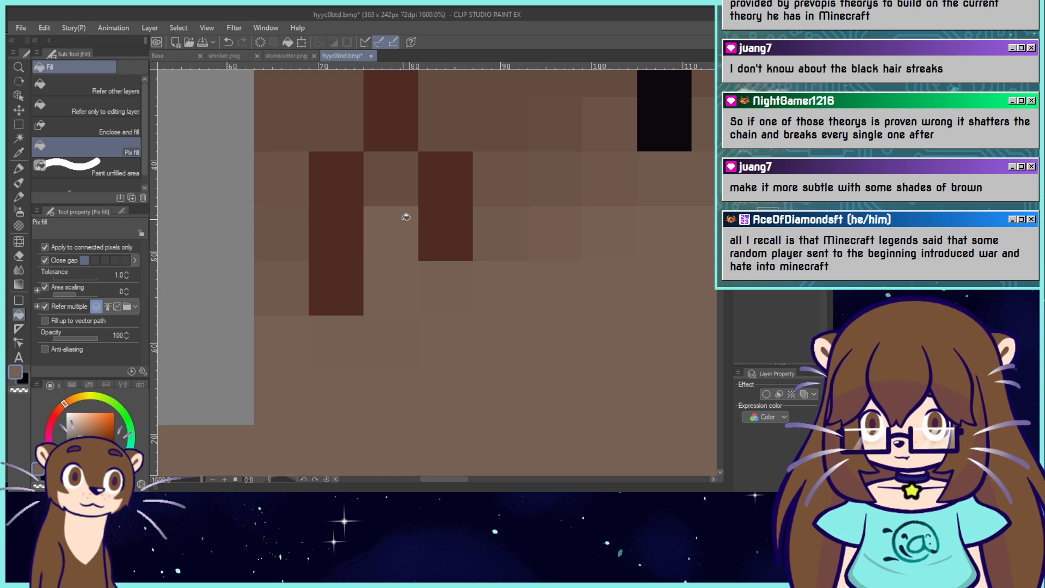
{"action": "left_click", "coordinate": [406, 188]}
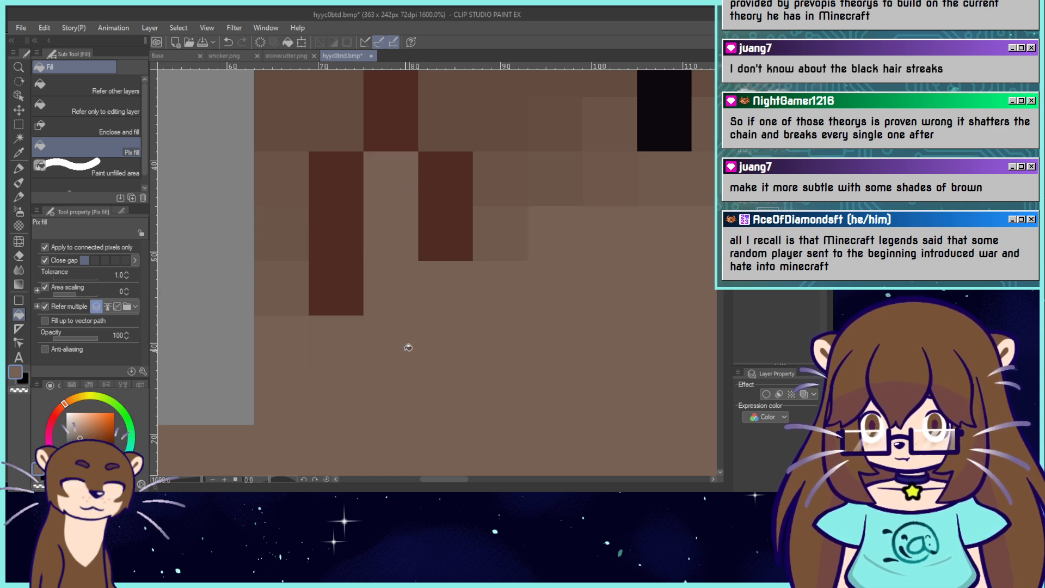
Fill the left and middle hair streaks on the otter's forehead with a dark, less reddish brown.
{"action": "scroll", "coordinate": [438, 337], "scroll_direction": "down", "scroll_amount": 2}
{"action": "scroll", "coordinate": [439, 274], "scroll_direction": "down", "scroll_amount": 4}
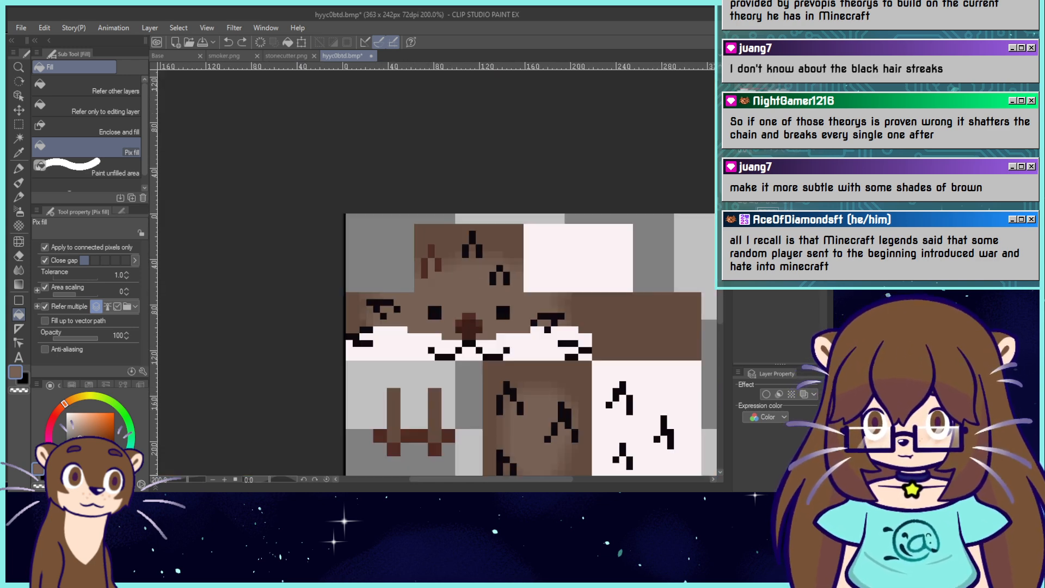
{"action": "scroll", "coordinate": [438, 273], "scroll_direction": "down", "scroll_amount": 1}
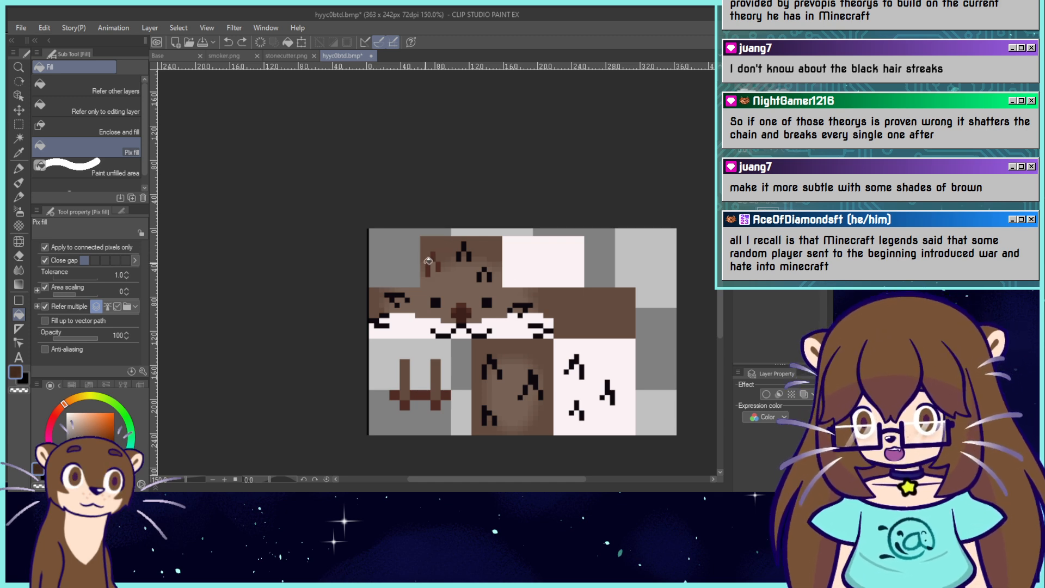
{"action": "left_click", "coordinate": [436, 262]}
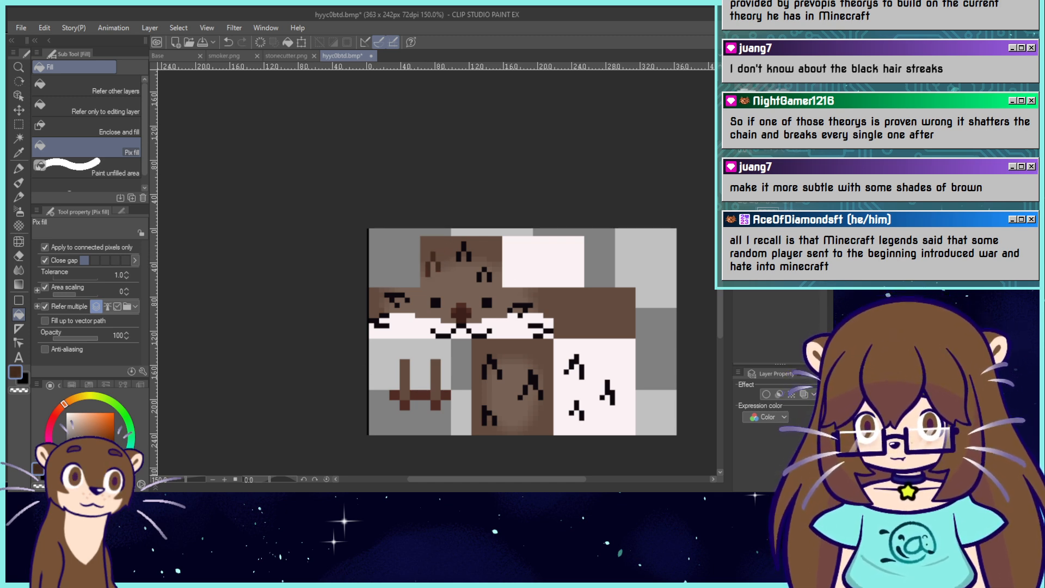
{"action": "left_click", "coordinate": [459, 256]}
{"action": "left_click", "coordinate": [464, 247]}
{"action": "left_click", "coordinate": [469, 255]}
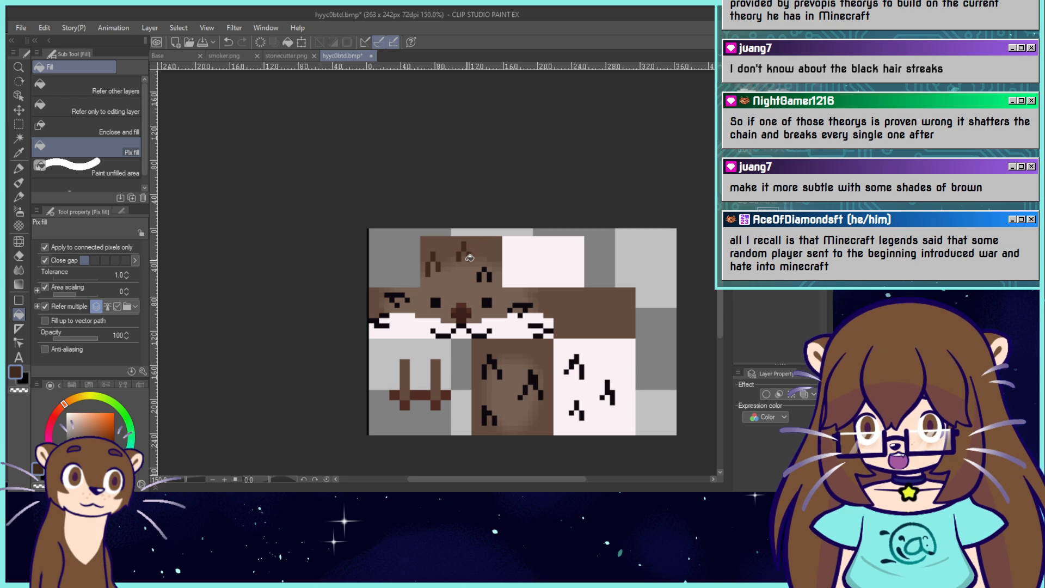
Fill the right forehead hair streak with the dark brown sampled from the middle streak.
{"action": "left_click", "coordinate": [472, 257], "text": "alt"}
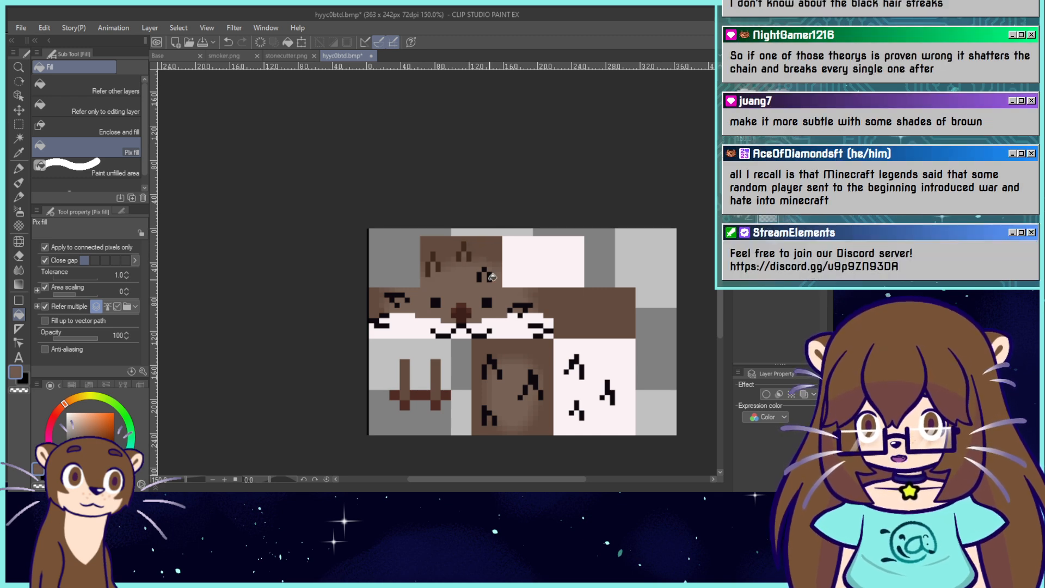
{"action": "left_click", "coordinate": [470, 256], "text": "alt"}
{"action": "left_click", "coordinate": [488, 277]}
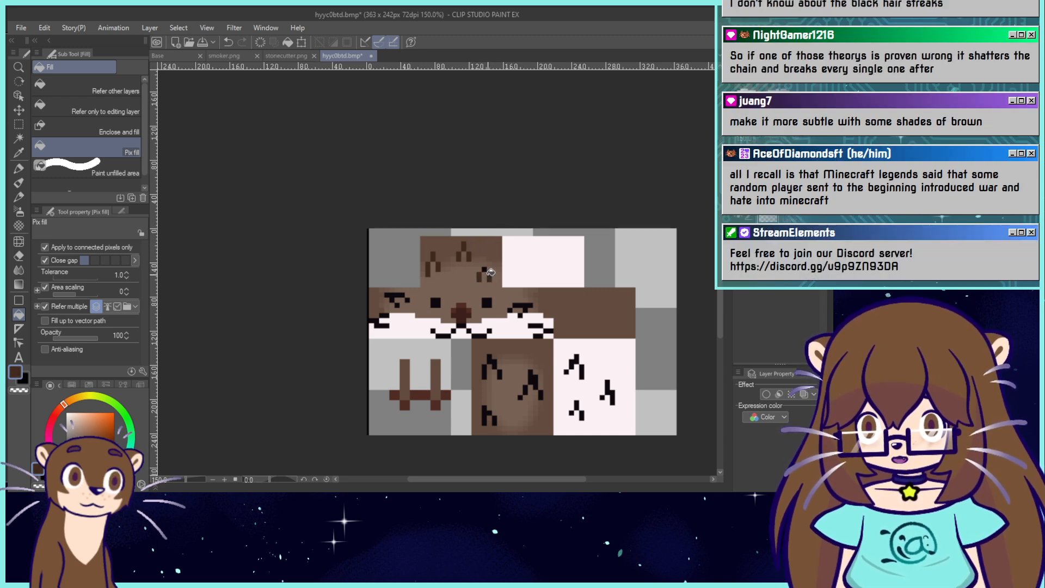
{"action": "left_click", "coordinate": [484, 269]}
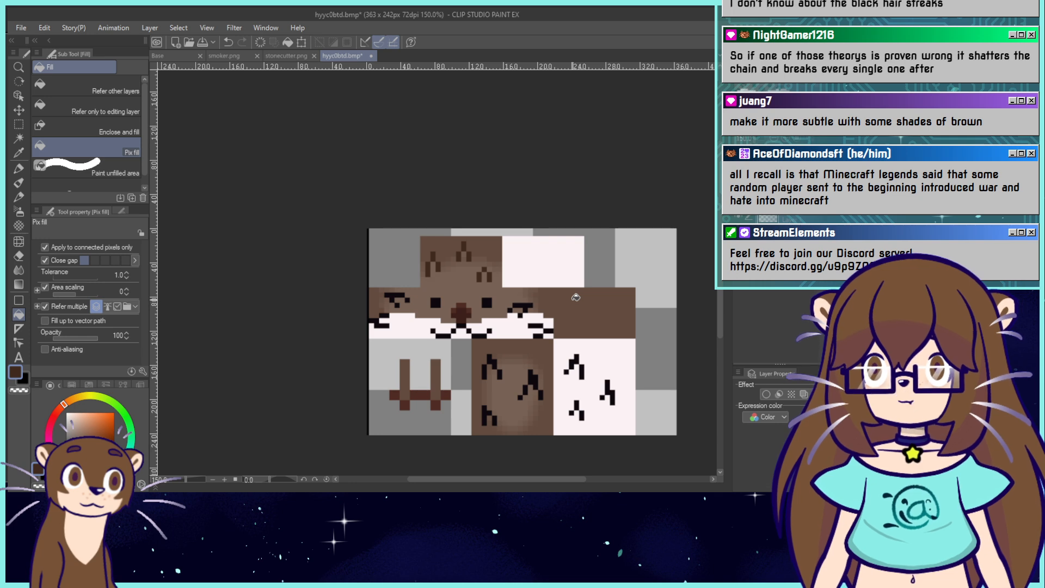
Sample a lighter brown from the top of the otter's head and refill all three forehead hair streaks with it.
{"action": "left_click", "coordinate": [440, 238], "text": "alt"}
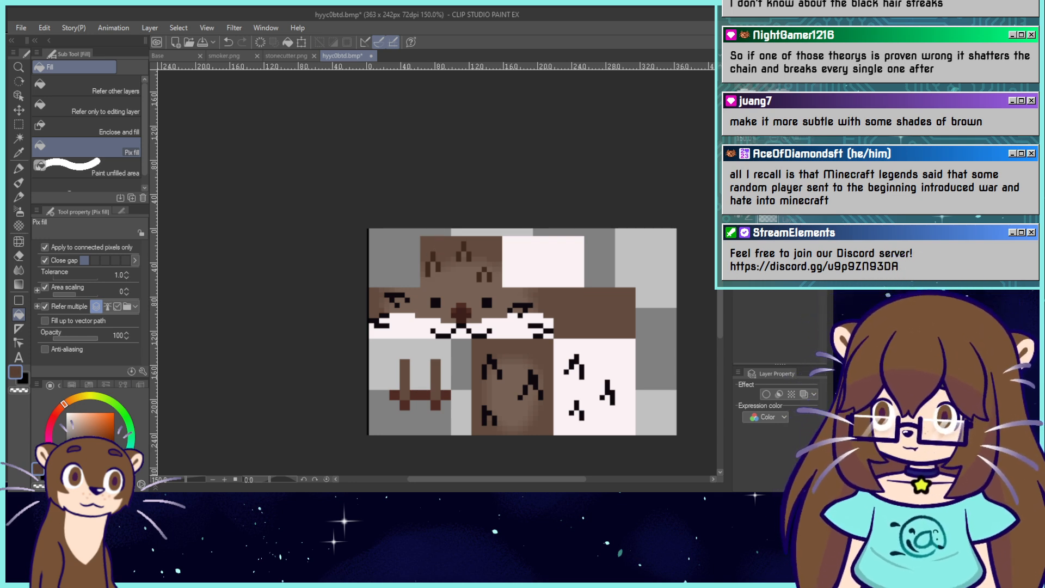
{"action": "left_click", "coordinate": [433, 256]}
{"action": "left_click", "coordinate": [427, 269]}
{"action": "left_click", "coordinate": [438, 266]}
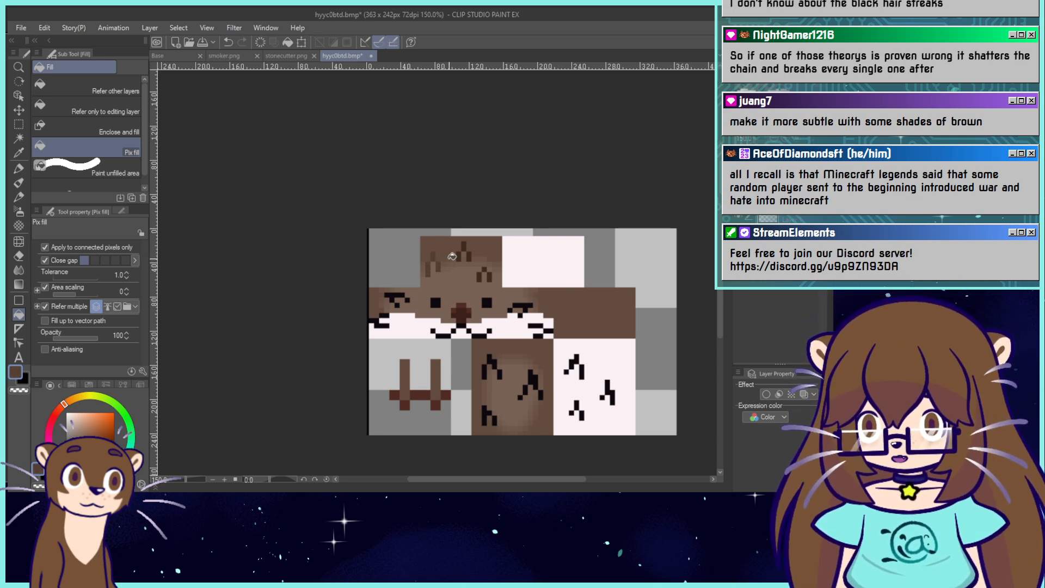
{"action": "left_click", "coordinate": [458, 257]}
{"action": "left_click", "coordinate": [463, 249]}
{"action": "left_click", "coordinate": [469, 257]}
{"action": "left_click", "coordinate": [480, 274]}
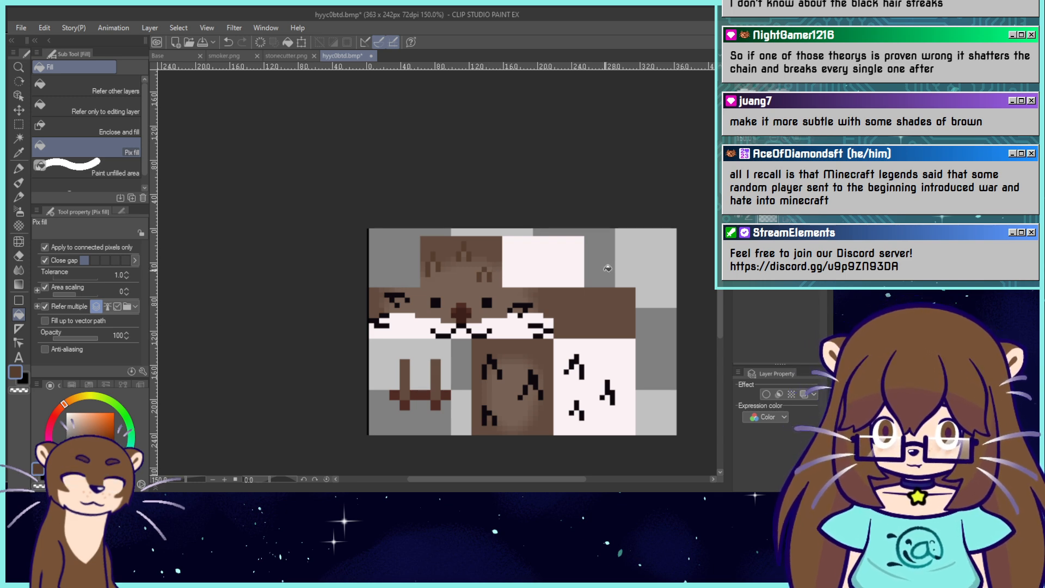
Fill the black streaks on the brown body panel and beside both of the otter's eyes with the same brown.
{"action": "left_click", "coordinate": [536, 381]}
{"action": "left_click", "coordinate": [527, 391]}
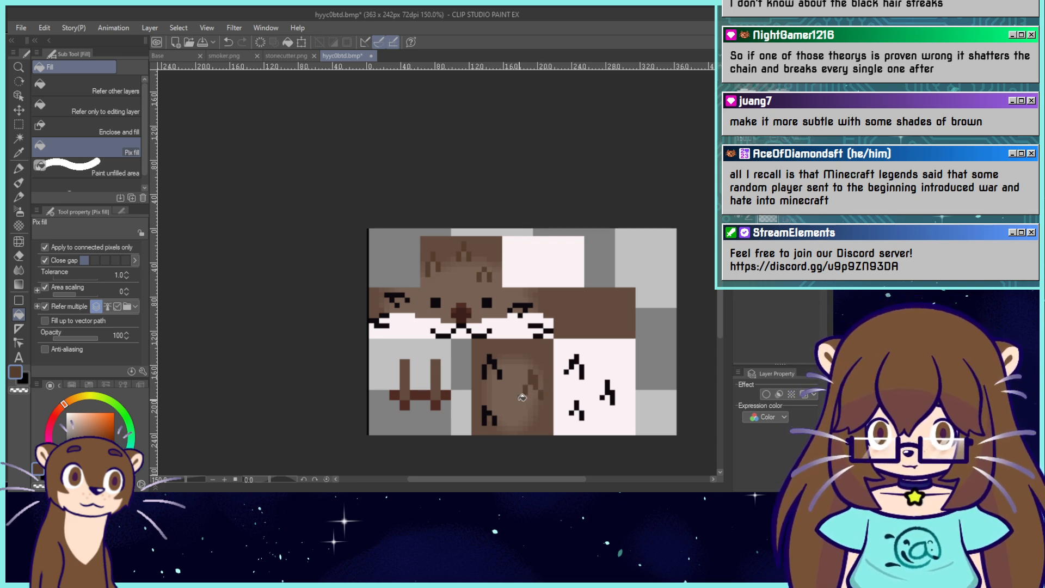
{"action": "left_click", "coordinate": [521, 398]}
{"action": "left_click", "coordinate": [498, 373]}
{"action": "left_click", "coordinate": [493, 361]}
{"action": "left_click", "coordinate": [485, 371]}
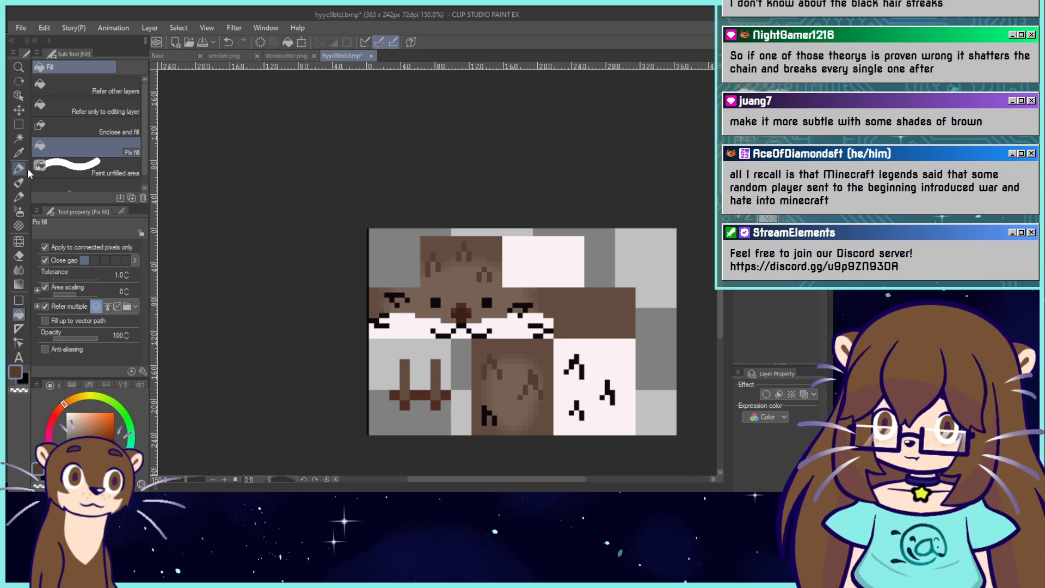
{"action": "key", "text": "p"}
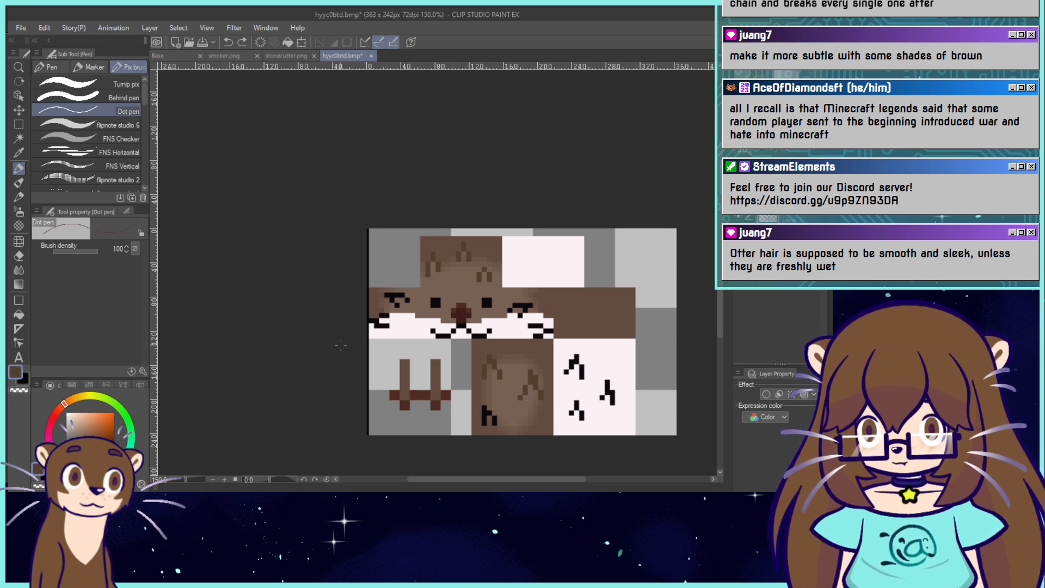
{"action": "key", "text": "g"}
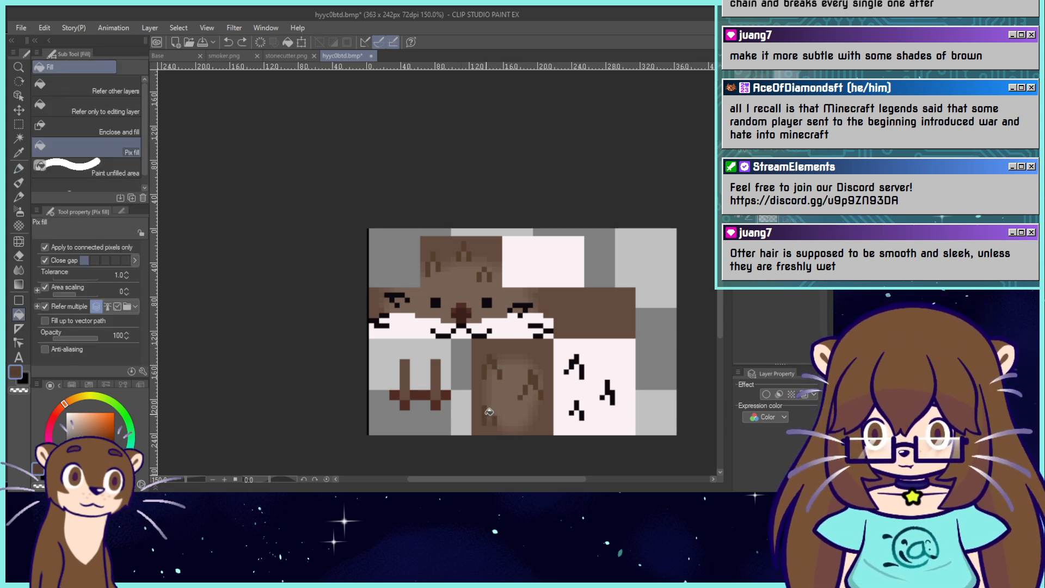
{"action": "left_click", "coordinate": [517, 316]}
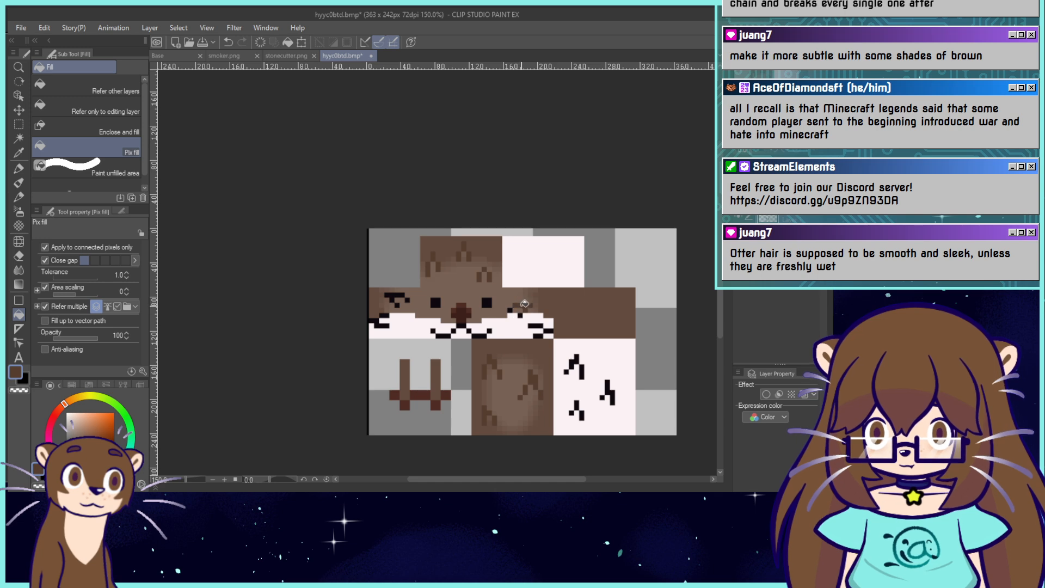
{"action": "left_click", "coordinate": [399, 294]}
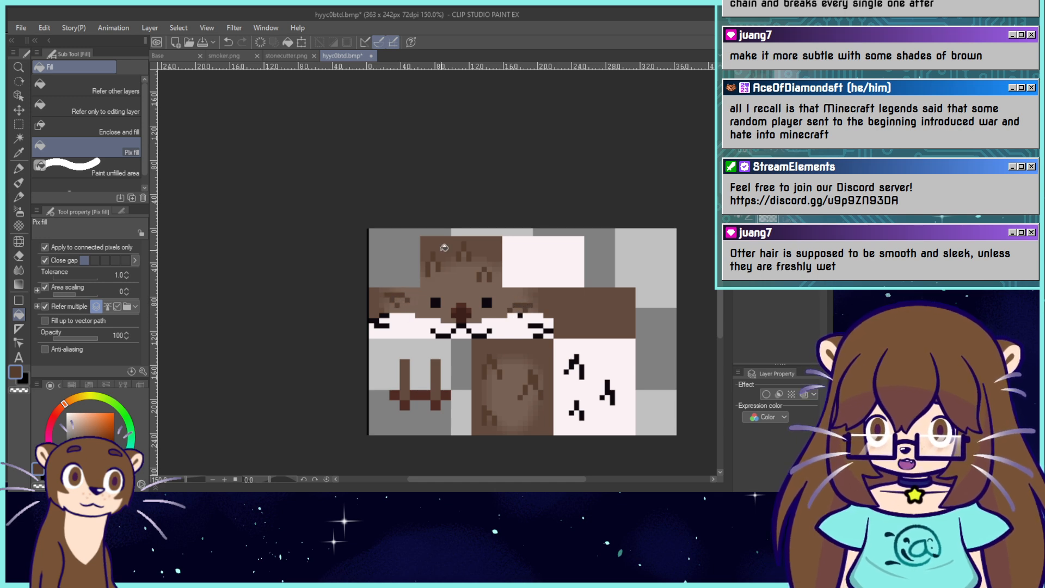
Sample the muzzle's white, darken it to a greyish pink, and fill the black streaks on both white cheeks.
{"action": "left_click", "coordinate": [410, 323], "text": "alt"}
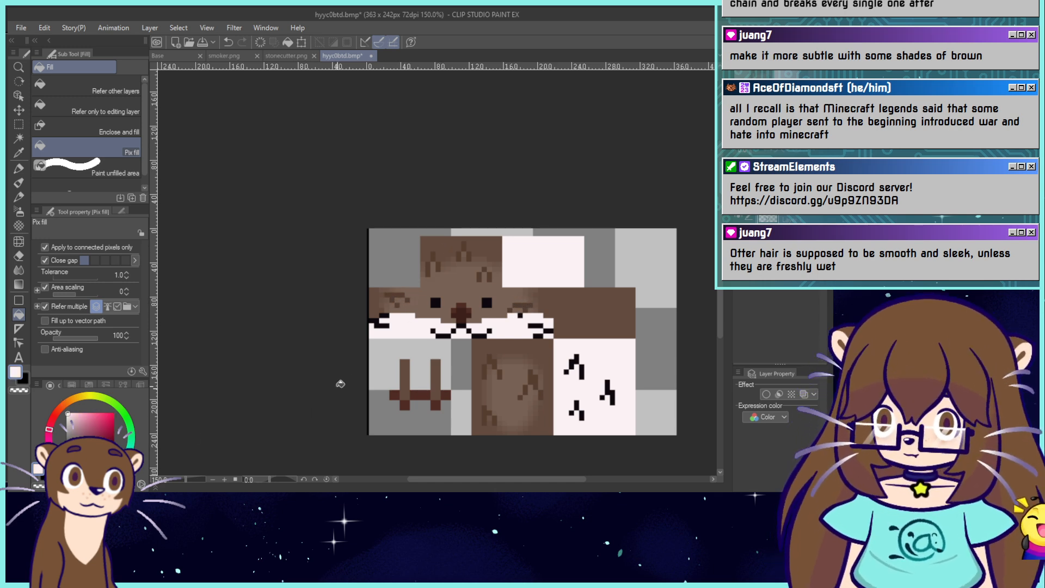
{"action": "left_click_drag", "start_coordinate": [69, 415], "coordinate": [71, 422]}
{"action": "left_click", "coordinate": [51, 424]}
{"action": "left_click", "coordinate": [380, 323]}
{"action": "left_click", "coordinate": [383, 316]}
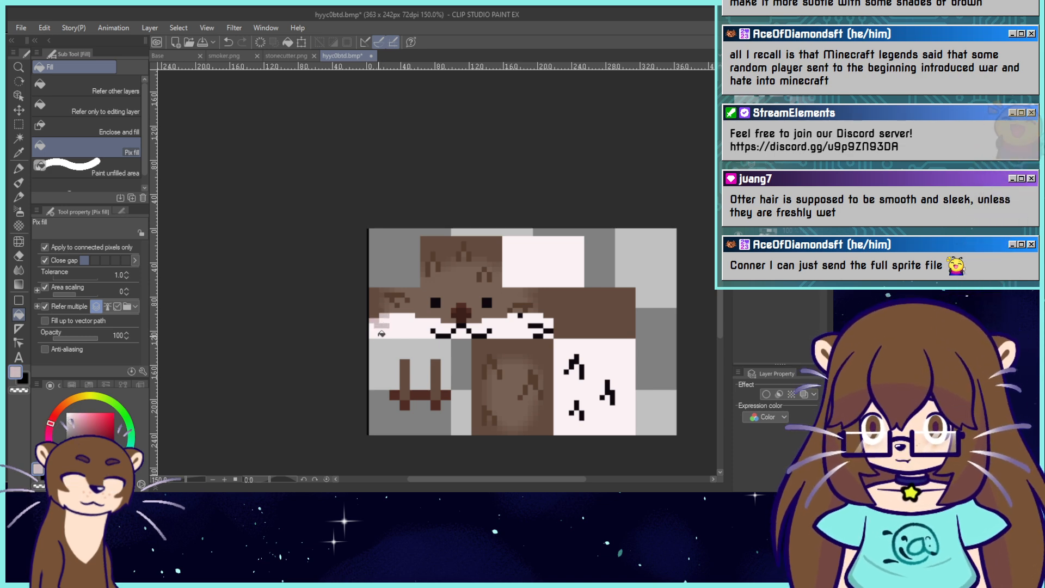
{"action": "left_click", "coordinate": [536, 326]}
{"action": "left_click", "coordinate": [520, 316]}
Fill the three black hair streaks on the white belly panel with the same greyish pink.
{"action": "mouse_move", "coordinate": [576, 356]}
{"action": "left_mouse_down"}
{"action": "mouse_move", "coordinate": [612, 403]}
{"action": "mouse_move", "coordinate": [582, 417]}
{"action": "left_mouse_up"}
{"action": "left_click", "coordinate": [566, 372]}
{"action": "left_click", "coordinate": [572, 413]}
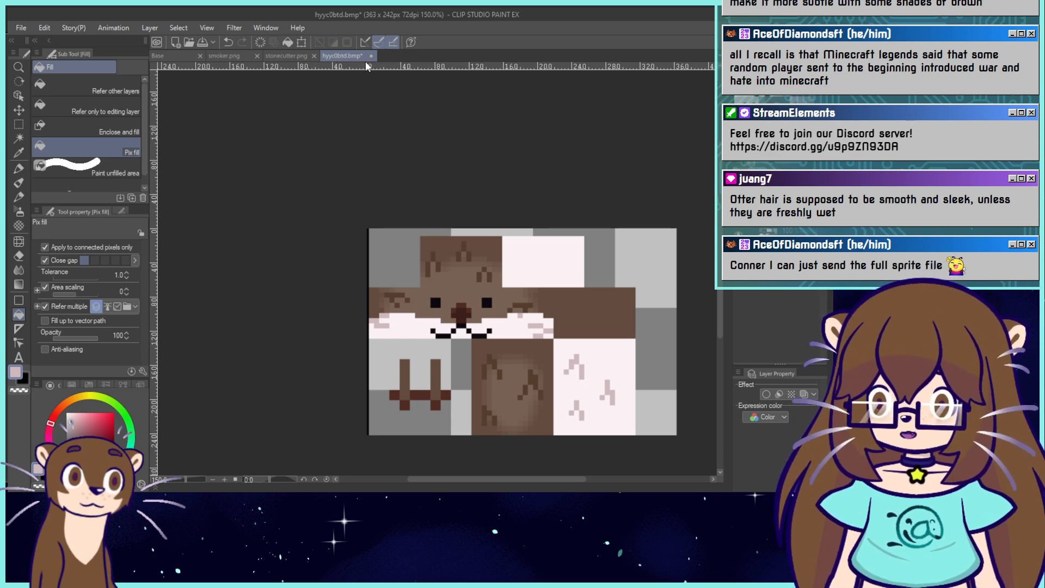
Paste the starry layers from the Base document into stonecutter.png and move the original stonecutter layer above them.
{"action": "left_click", "coordinate": [286, 55]}
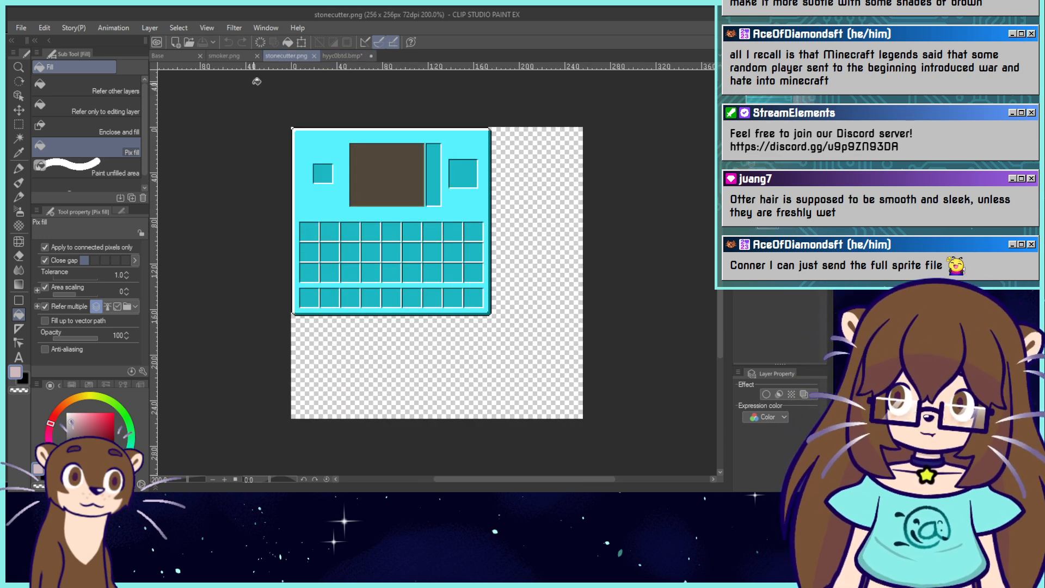
{"action": "left_click", "coordinate": [221, 56]}
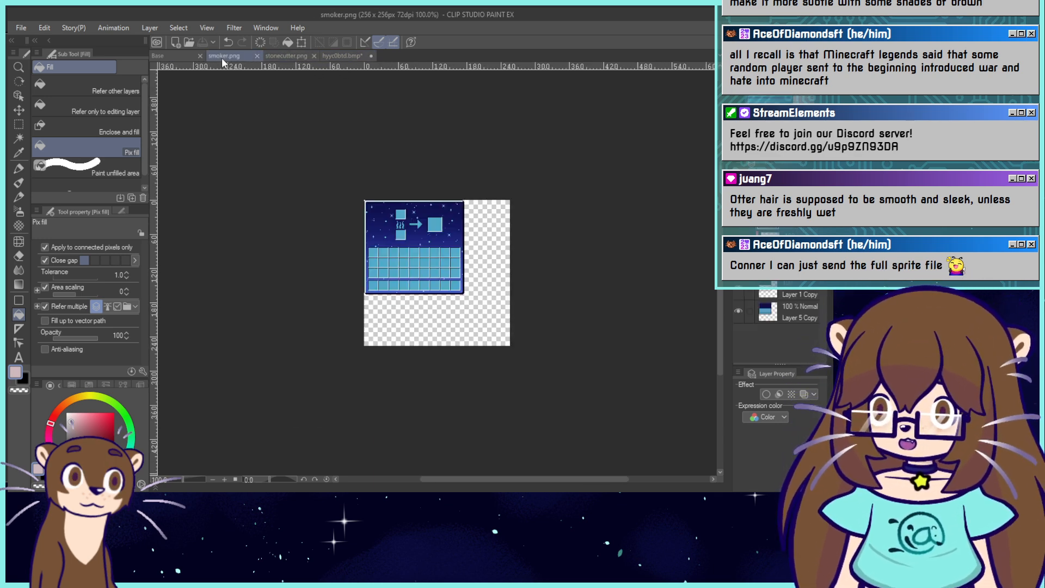
{"action": "left_click", "coordinate": [181, 55]}
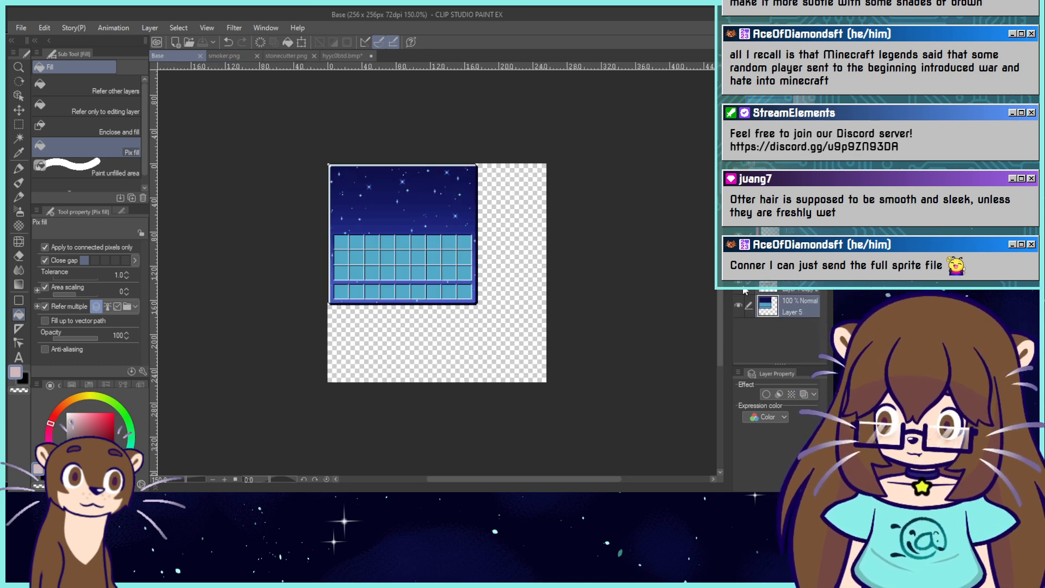
{"action": "left_click", "coordinate": [288, 55]}
{"action": "key", "text": "ctrl+v"}
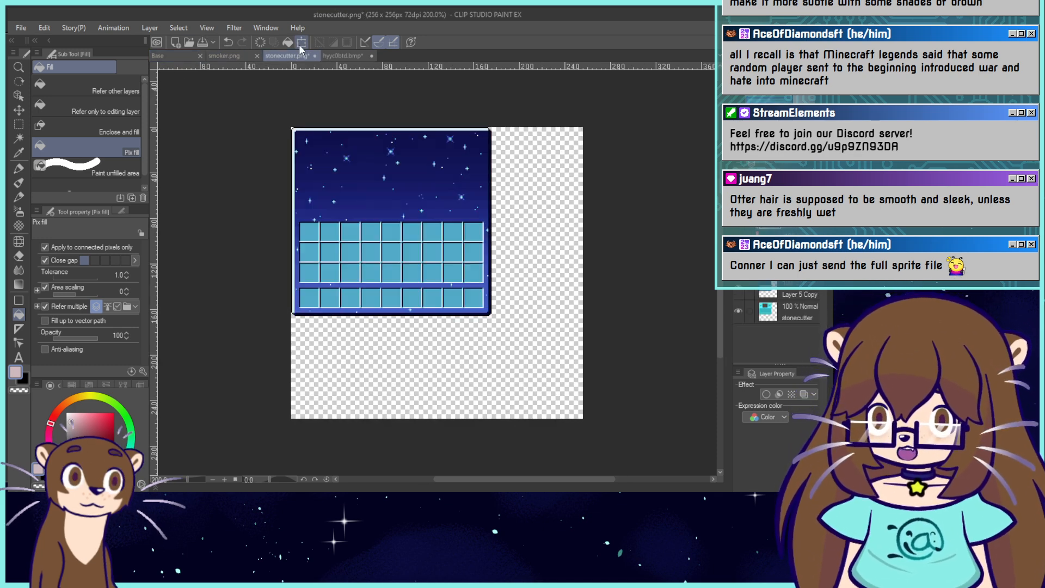
{"action": "left_click", "coordinate": [784, 310]}
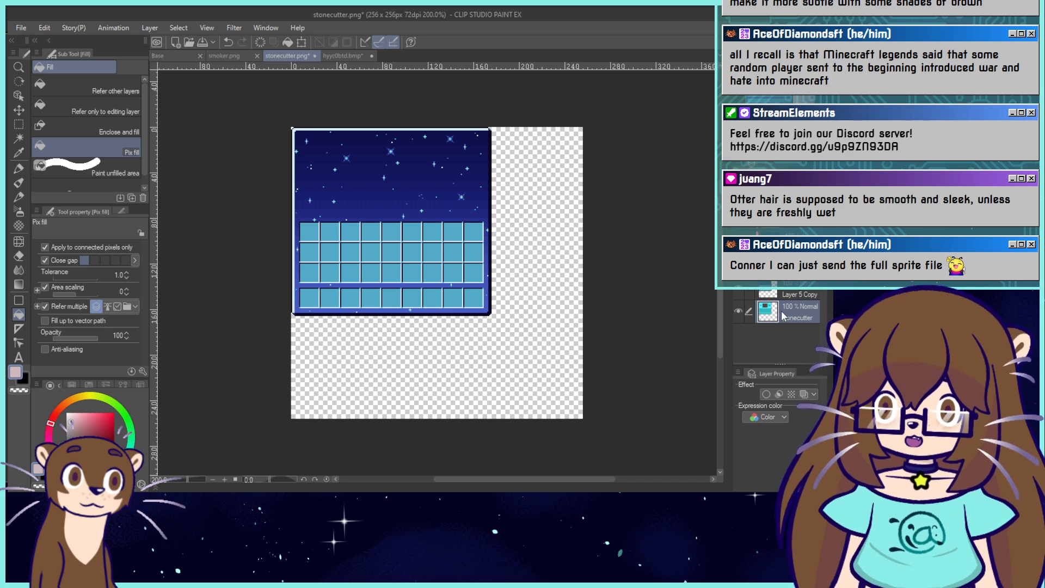
{"action": "left_click_drag", "start_coordinate": [790, 291], "coordinate": [790, 231]}
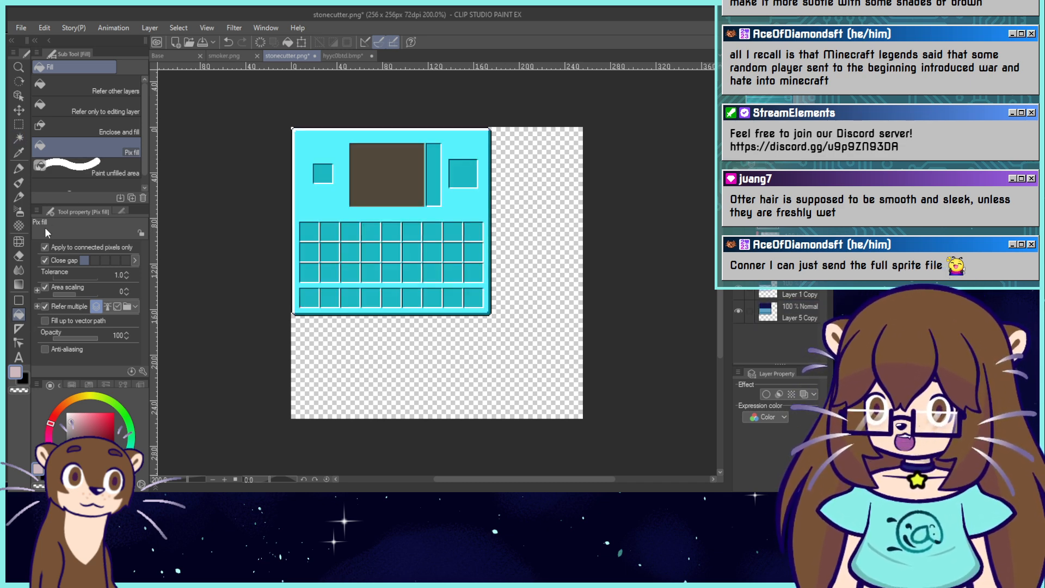
Fill the stonecutter layer's cyan background with transparent colour, without limiting the Pix fill to connected pixels.
{"action": "left_click", "coordinate": [45, 247]}
{"action": "left_click", "coordinate": [20, 390]}
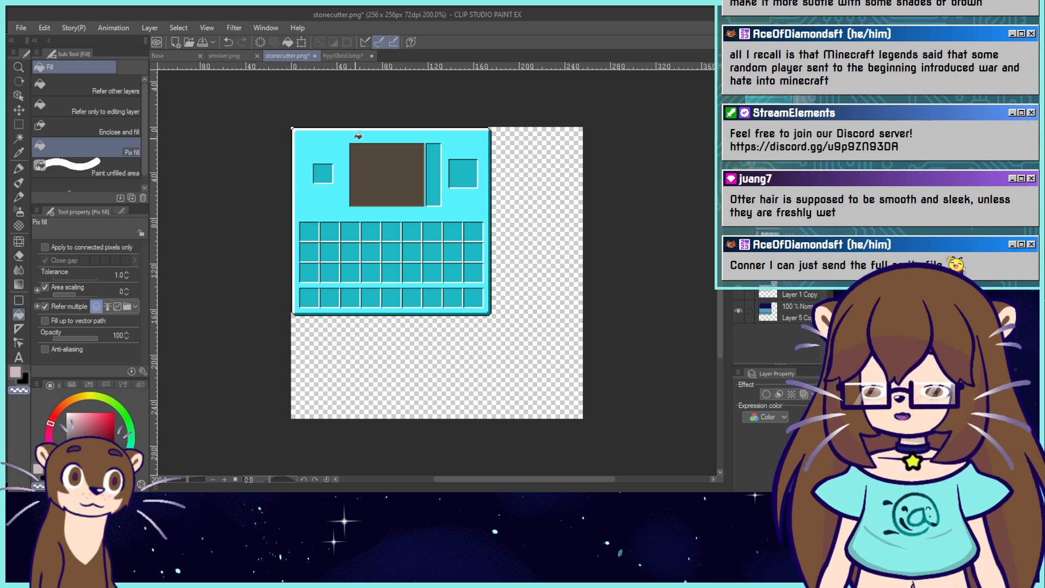
{"action": "left_click", "coordinate": [323, 207]}
Select the upper slot area with a rectangle, delete everything outside it on the stonecutter layer, and deselect.
{"action": "key", "text": "m"}
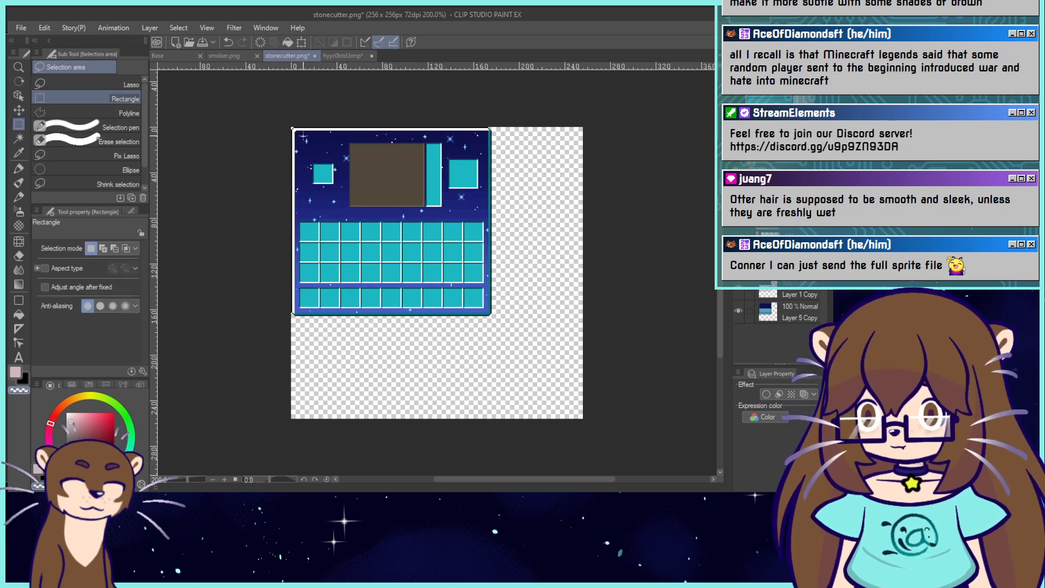
{"action": "left_click_drag", "start_coordinate": [303, 137], "coordinate": [482, 212]}
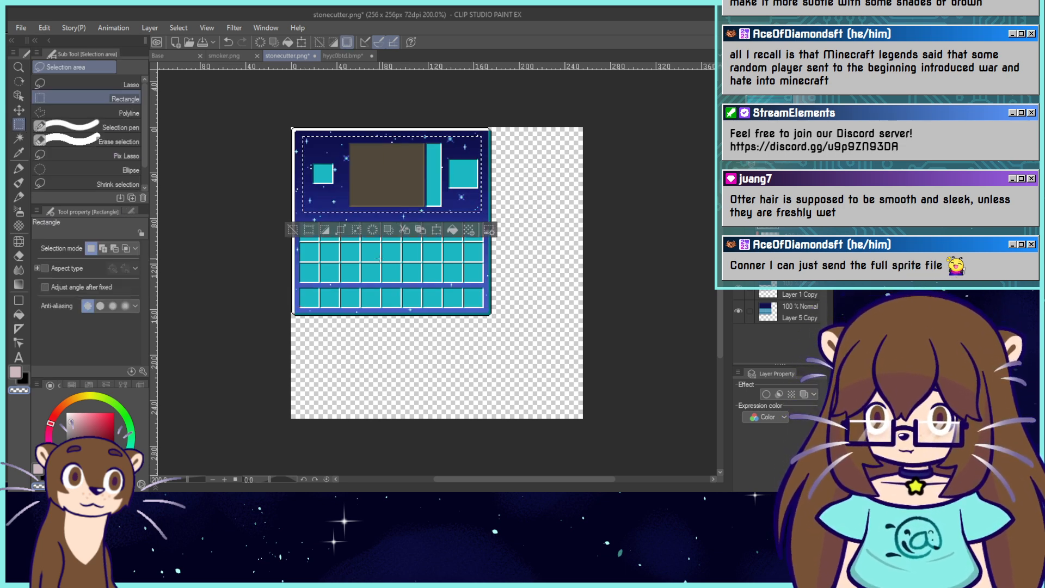
{"action": "left_click", "coordinate": [389, 230]}
{"action": "left_click", "coordinate": [293, 229]}
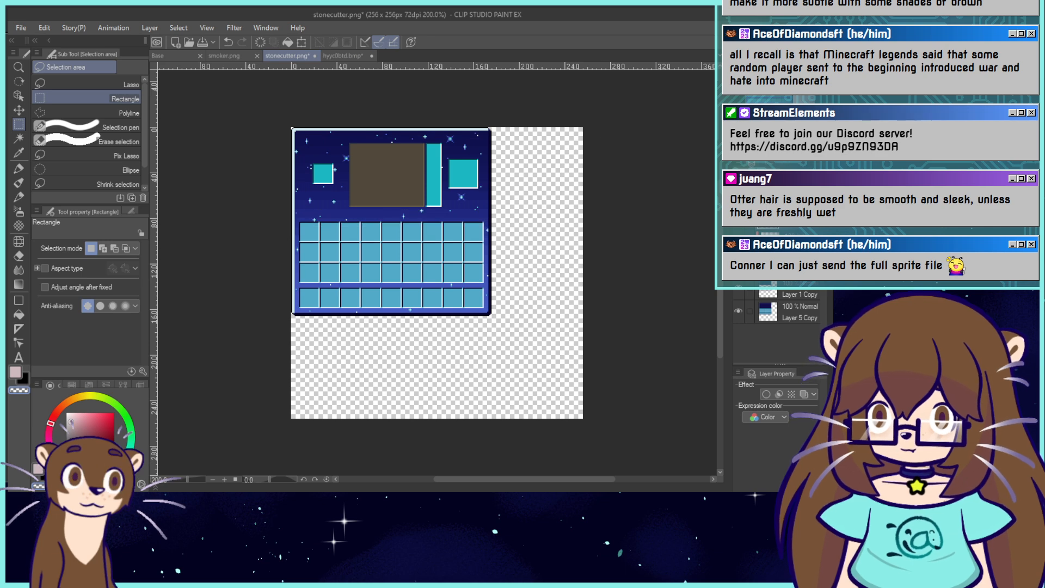
Add a new layer and fill the upper slots and scroll strip with the inventory grid's blue, limited to connected pixels.
{"action": "left_click_drag", "start_coordinate": [294, 230], "coordinate": [388, 339]}
{"action": "key", "text": "ctrl+plus"}
{"action": "key", "text": "ctrl+plus"}
{"action": "key", "text": "ctrl+plus"}
{"action": "key", "text": "ctrl+minus"}
{"action": "key", "text": "ctrl+minus"}
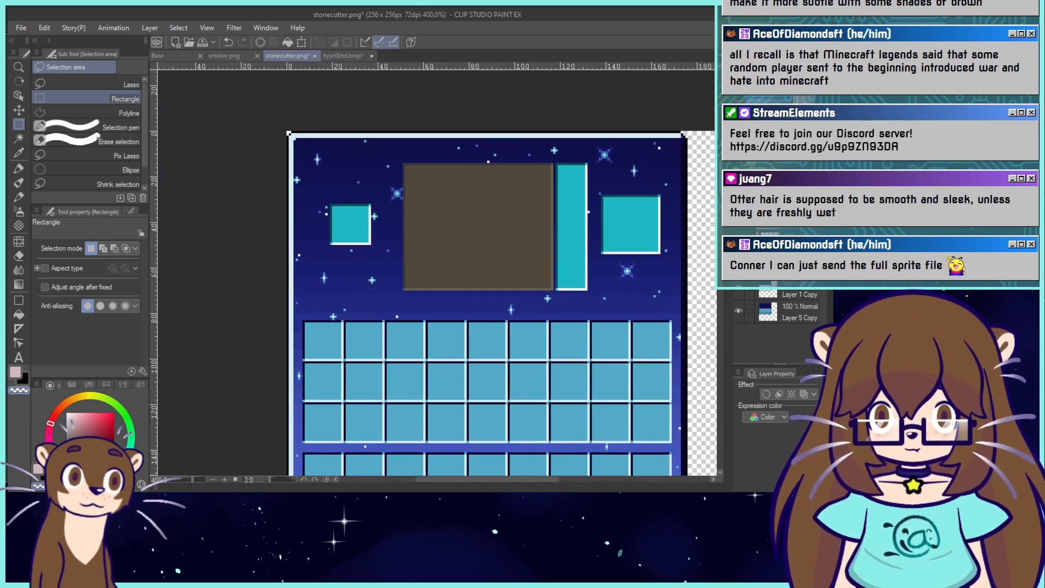
{"action": "key", "text": "ctrl+shift+n"}
{"action": "left_click", "coordinate": [19, 315]}
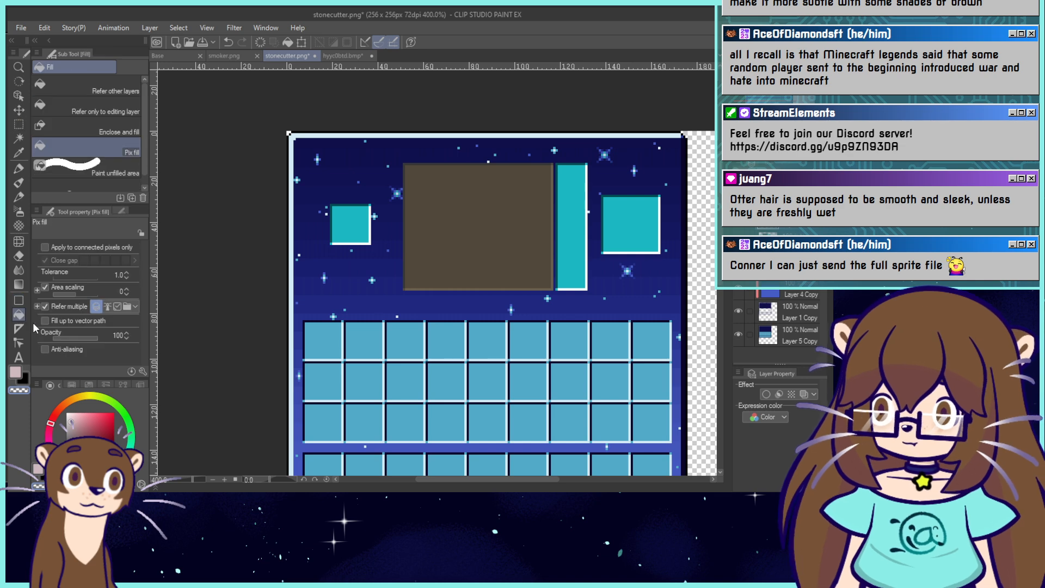
{"action": "left_click", "coordinate": [405, 336], "text": "alt"}
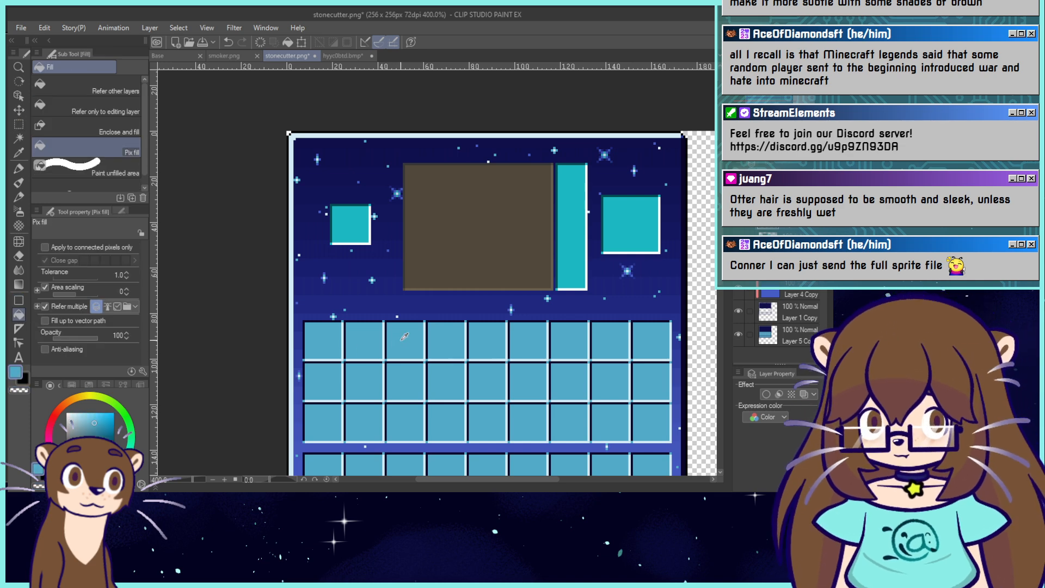
{"action": "left_click", "coordinate": [45, 248]}
{"action": "left_click", "coordinate": [567, 227]}
{"action": "left_click", "coordinate": [624, 227]}
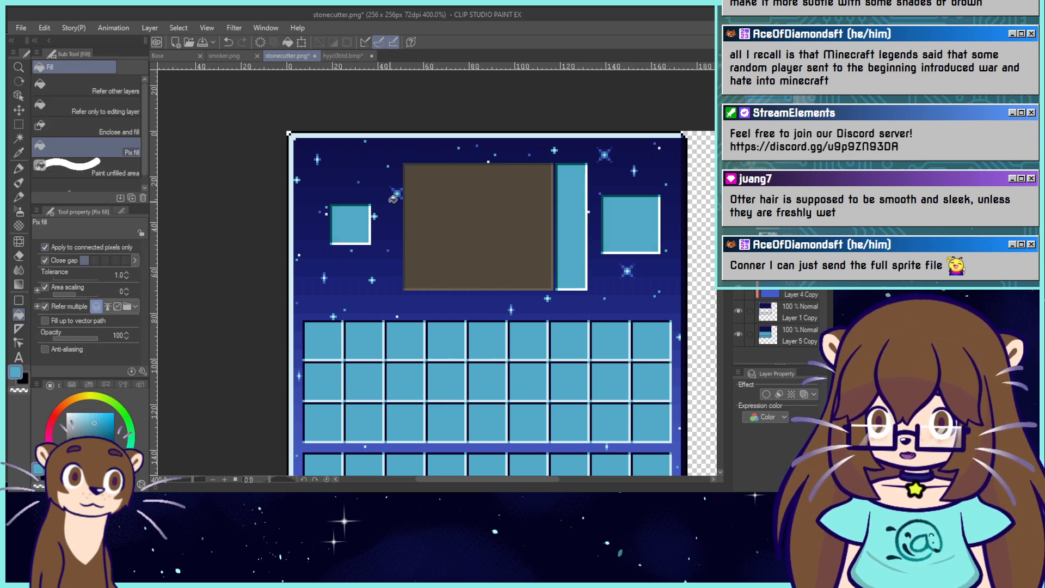
Recolour the upper slots' highlight edges pale blue and shadow edges dark navy using colours sampled from the artwork, with connected-only filling off.
{"action": "left_click", "coordinate": [467, 339], "text": "alt"}
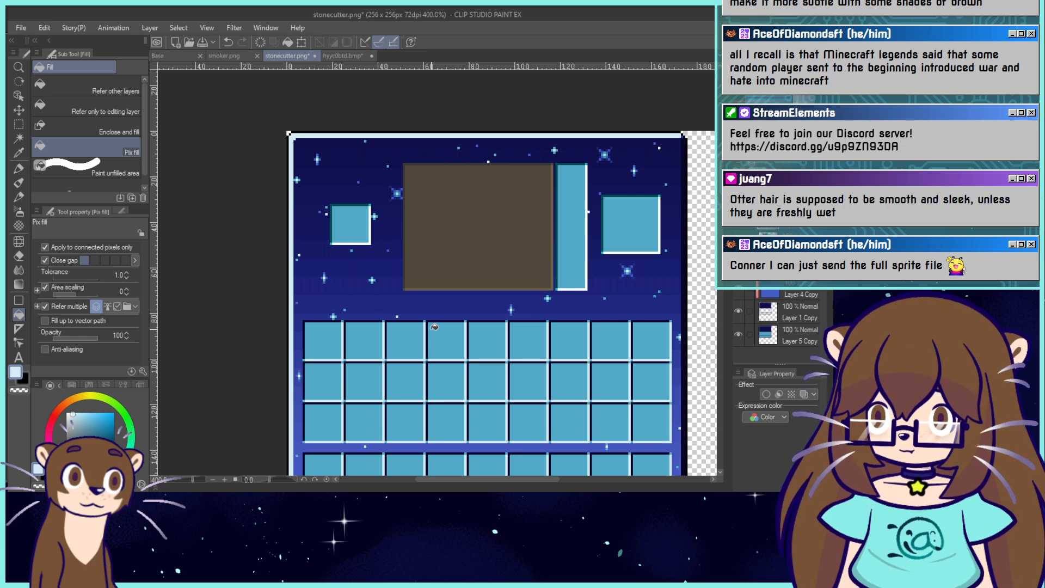
{"action": "left_click", "coordinate": [45, 248]}
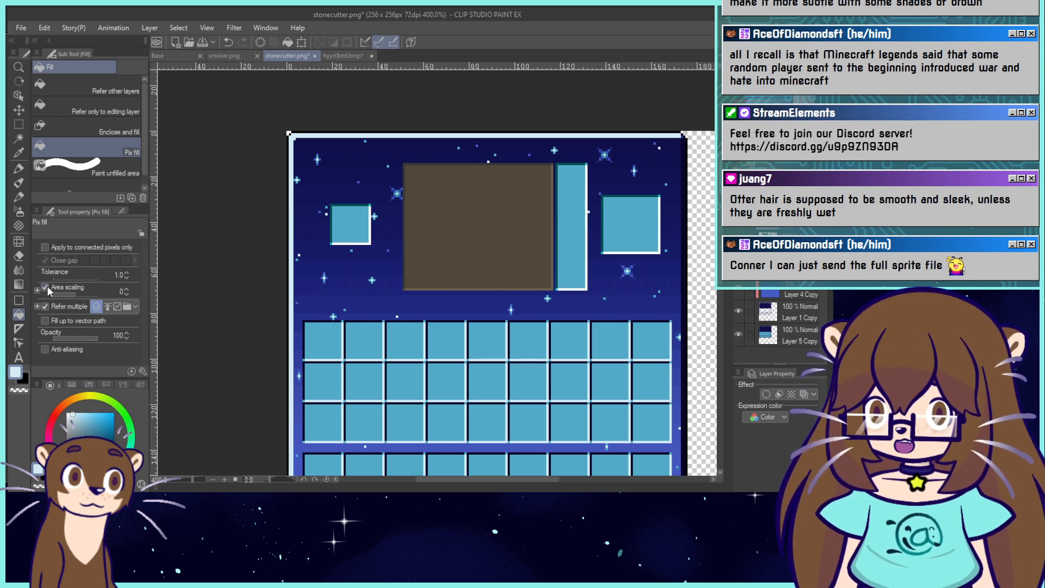
{"action": "left_click", "coordinate": [662, 248]}
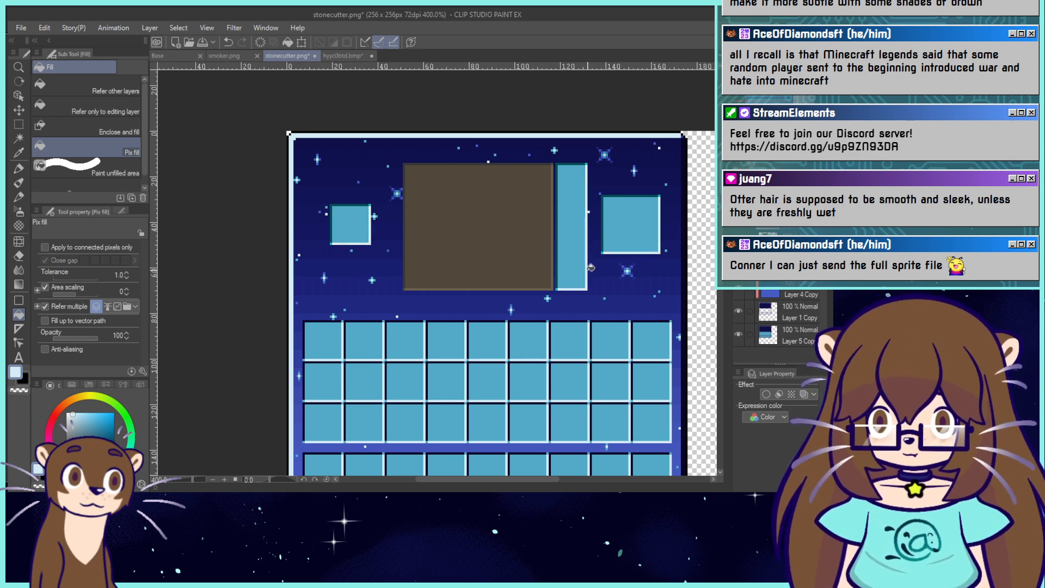
{"action": "left_click", "coordinate": [585, 301], "text": "alt"}
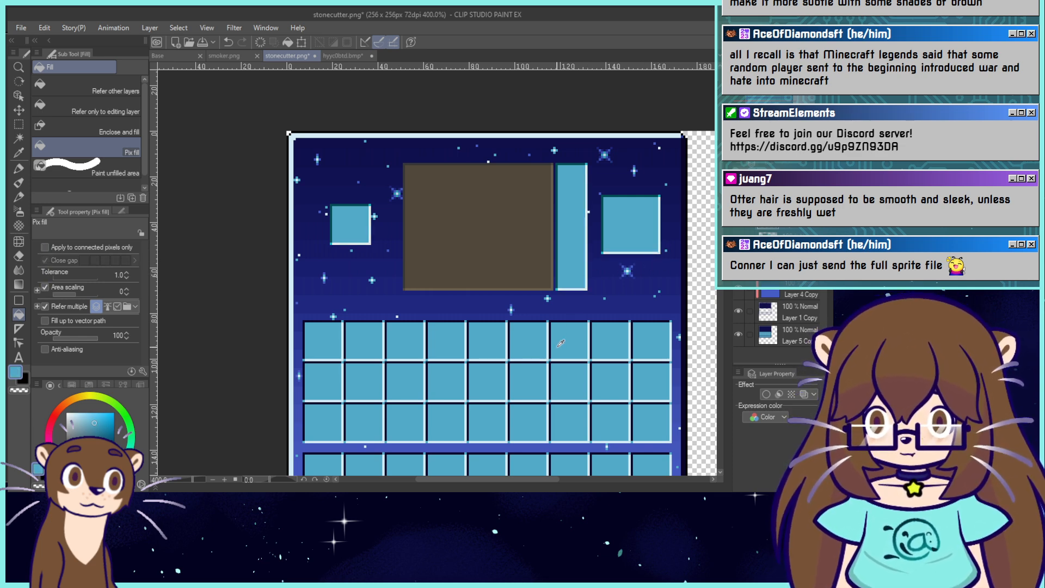
{"action": "left_click", "coordinate": [560, 165]}
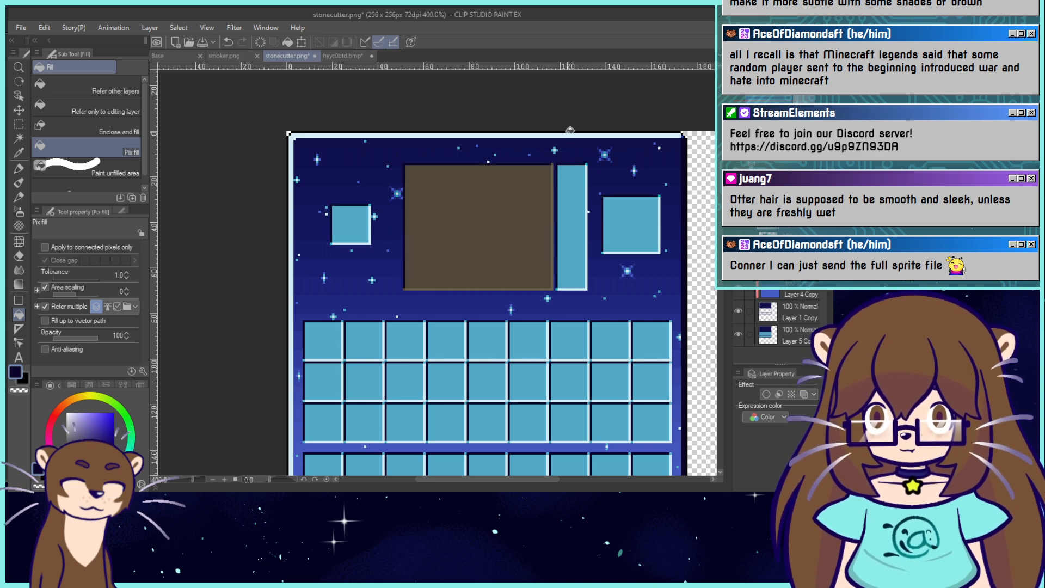
Save stonecutter.png and place the hyyc0btd.bmp document first among the open files, returning to stonecutter.png.
{"action": "key", "text": "ctrl+alt+0"}
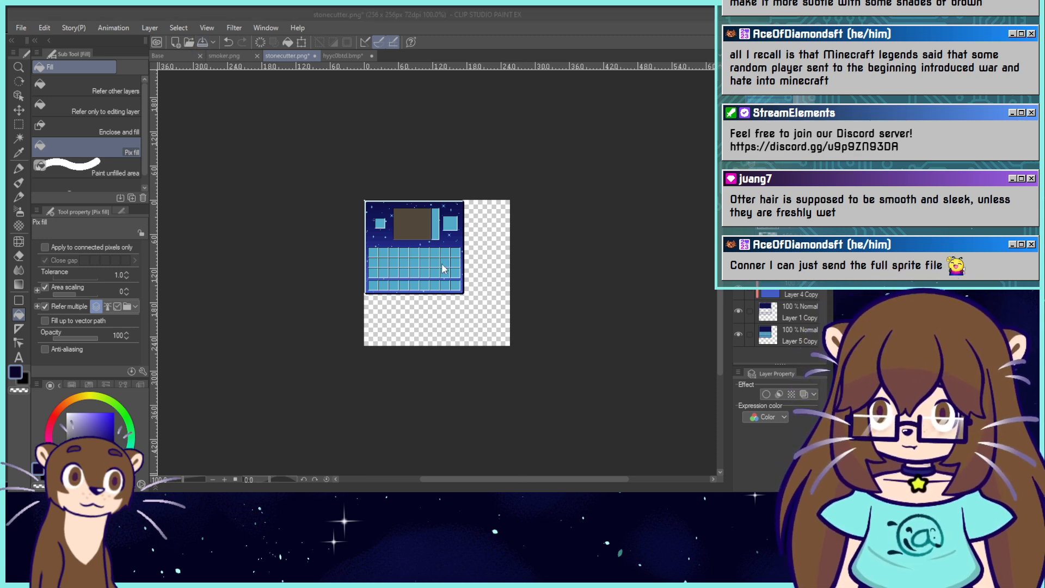
{"action": "key", "text": "ctrl+s"}
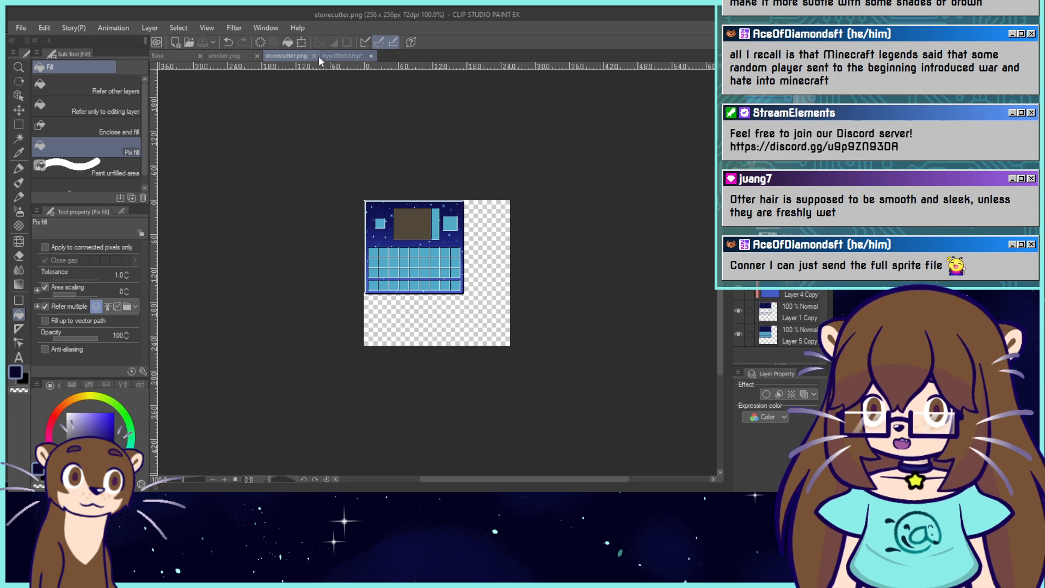
{"action": "left_click", "coordinate": [163, 57]}
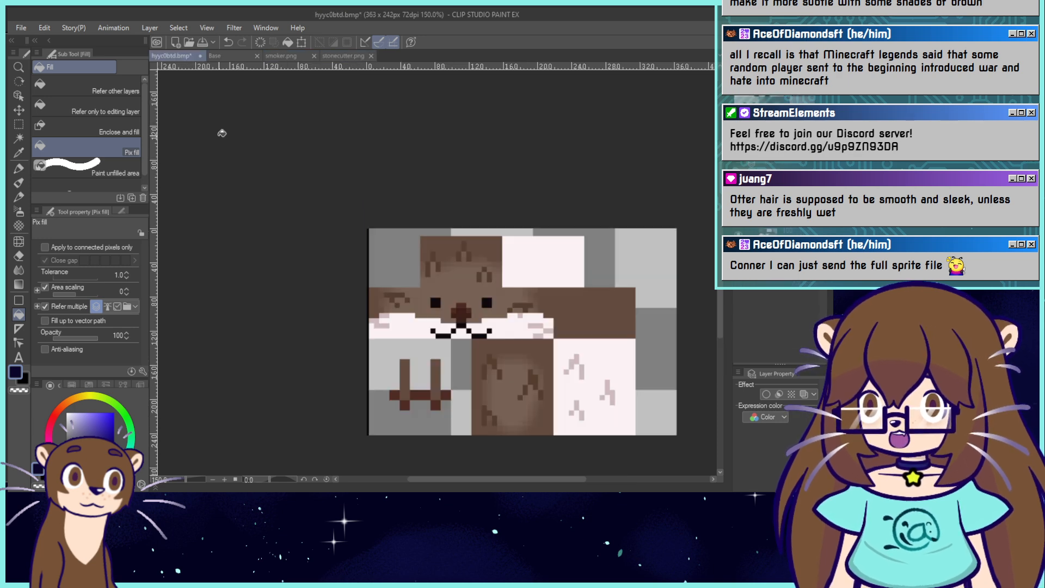
{"action": "left_click", "coordinate": [343, 56]}
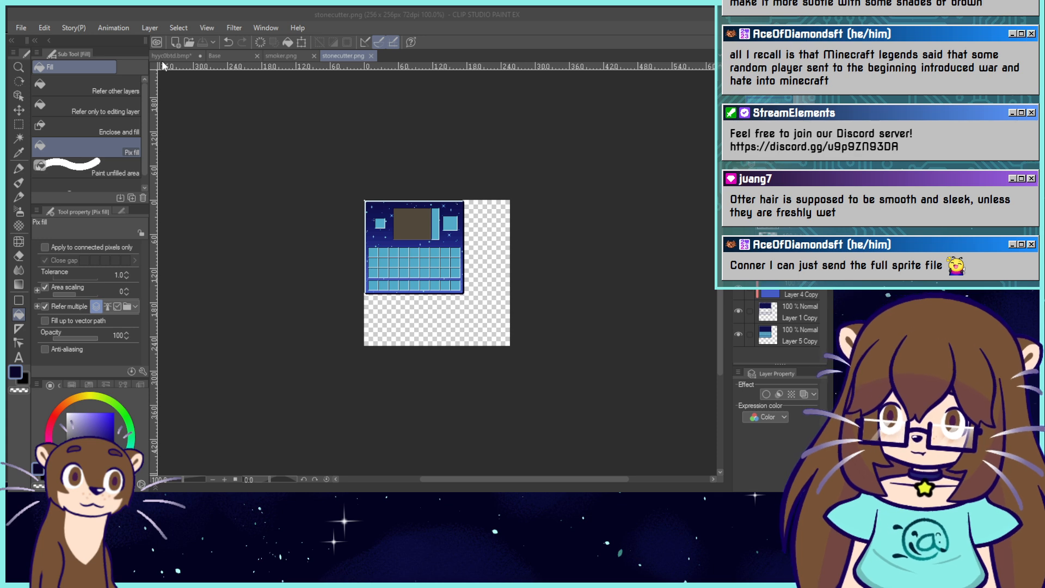
Open enchanting_table.png, paste the starry panel layers, and move the enchanting_table layer above them.
{"action": "left_click", "coordinate": [517, 486]}
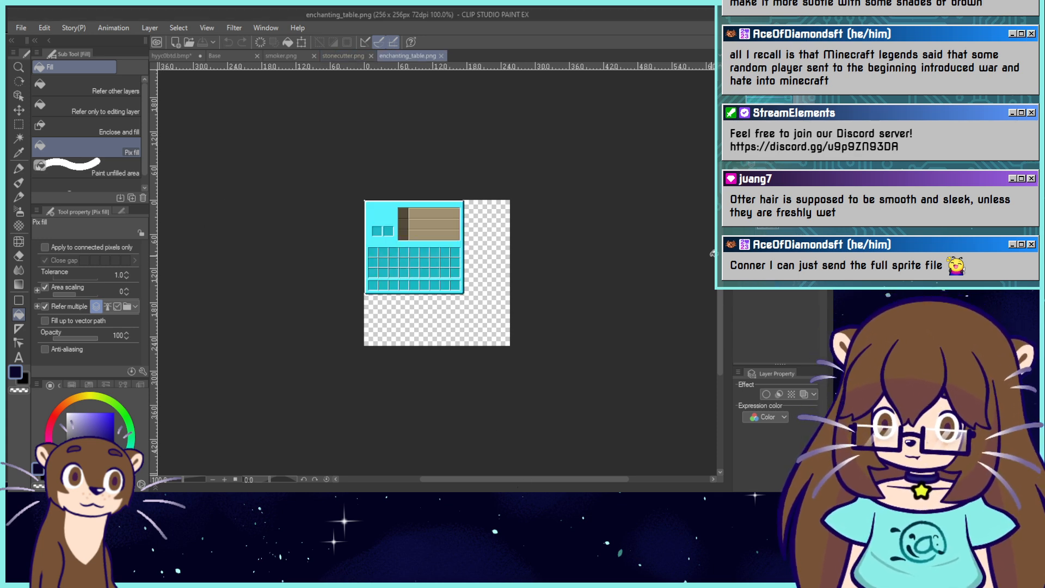
{"action": "key", "text": "ctrl+v"}
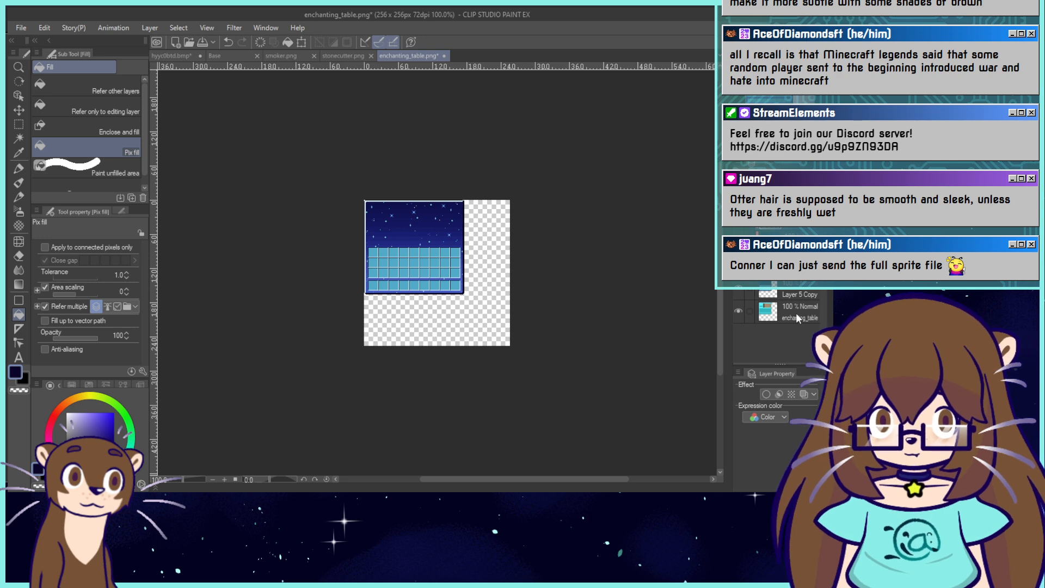
{"action": "left_click", "coordinate": [795, 314]}
{"action": "left_click_drag", "start_coordinate": [798, 293], "coordinate": [798, 255]}
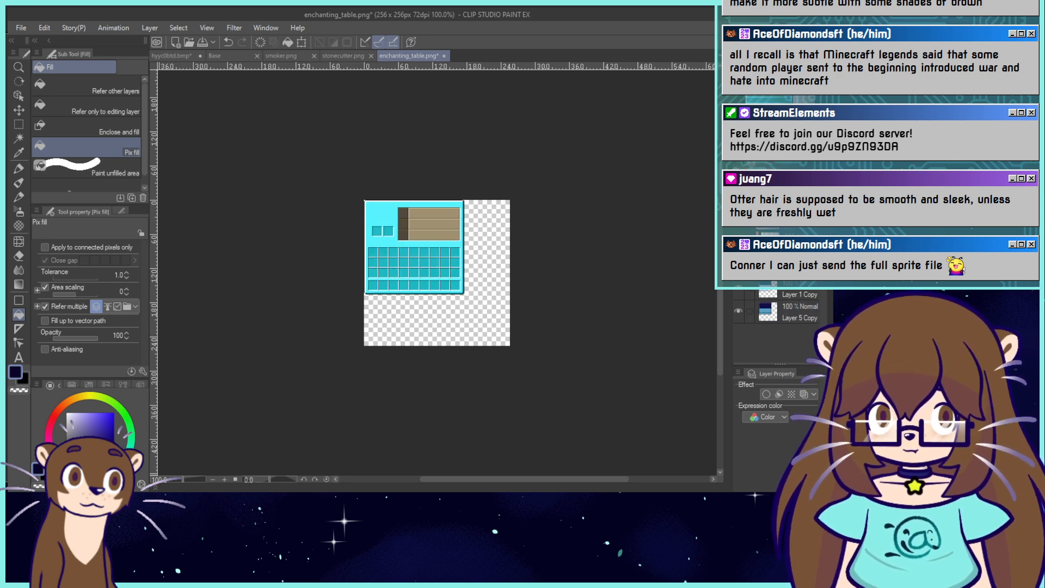
Select the flat cyan background on the enchanting_table layer with Auto select and delete it to reveal the starry panel.
{"action": "key", "text": "ctrl+plus"}
{"action": "left_click", "coordinate": [24, 391]}
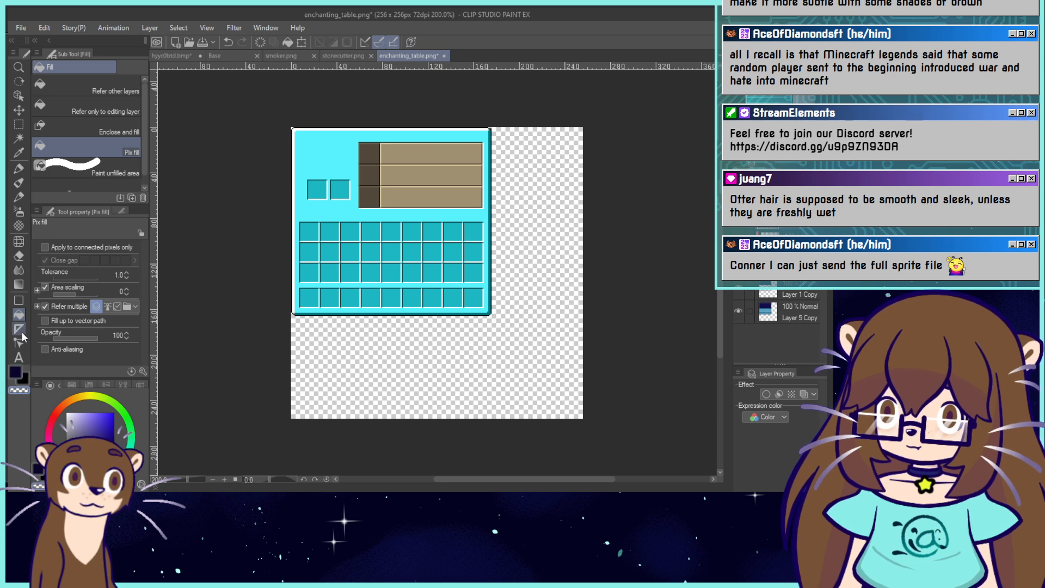
{"action": "left_click", "coordinate": [333, 214]}
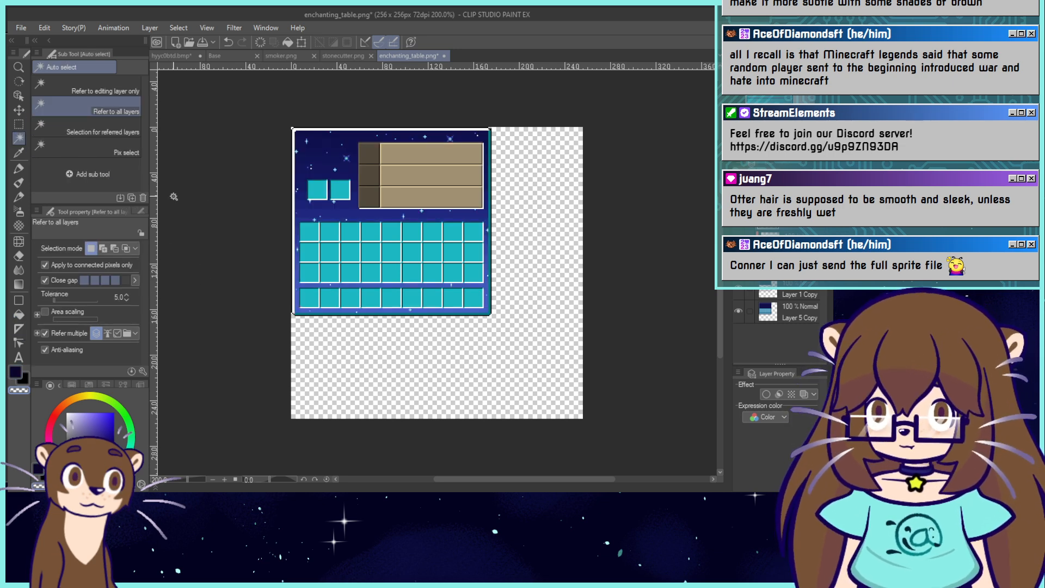
Select a rectangle around the two slots and brown panel, delete everything outside it, and deselect.
{"action": "left_click", "coordinate": [20, 126]}
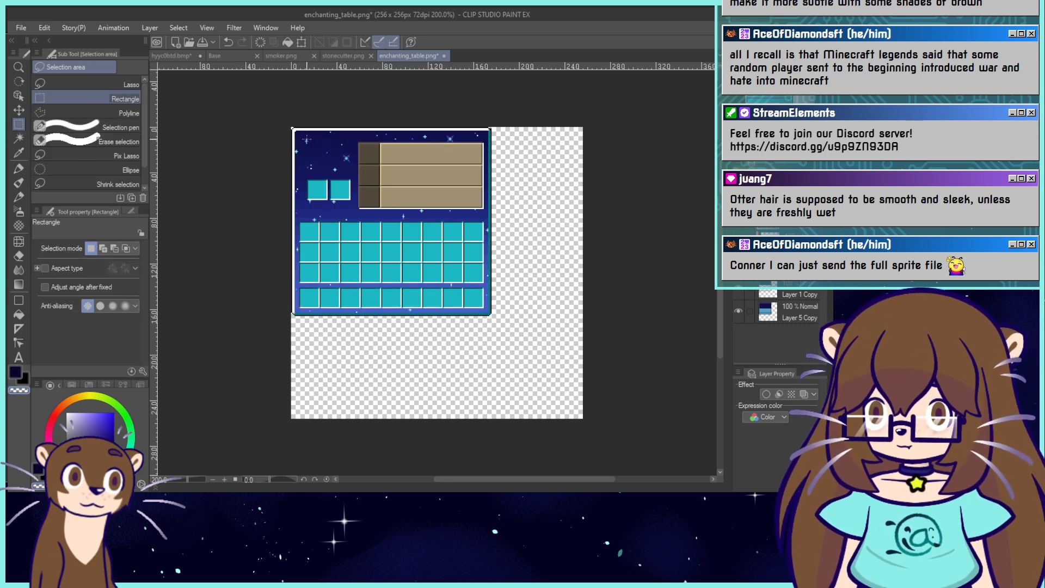
{"action": "mouse_move", "coordinate": [303, 133]}
{"action": "left_mouse_down"}
{"action": "mouse_move", "coordinate": [432, 215]}
{"action": "mouse_move", "coordinate": [485, 213]}
{"action": "left_mouse_up"}
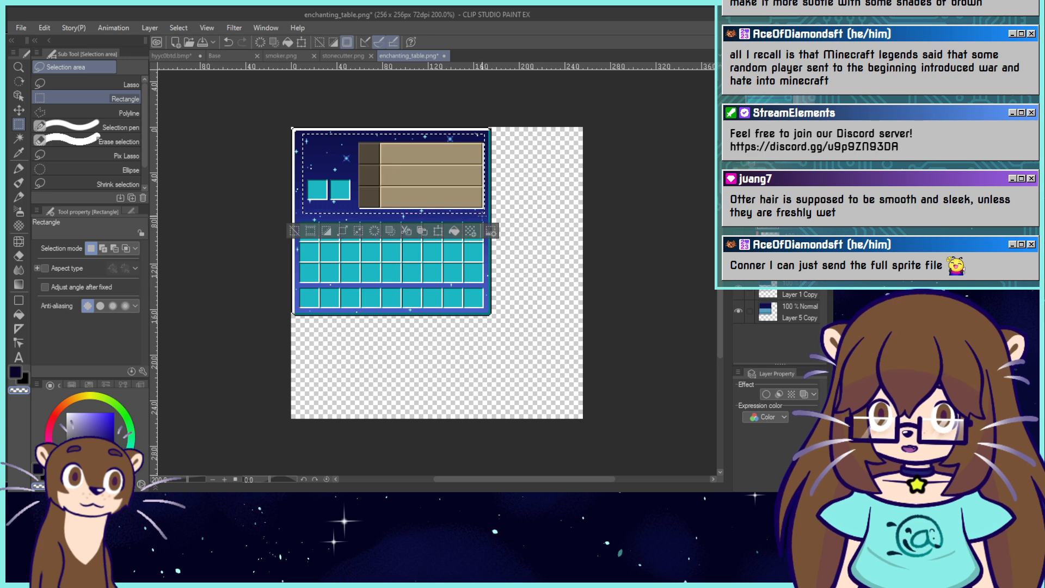
{"action": "left_click", "coordinate": [390, 231]}
{"action": "left_click", "coordinate": [295, 232]}
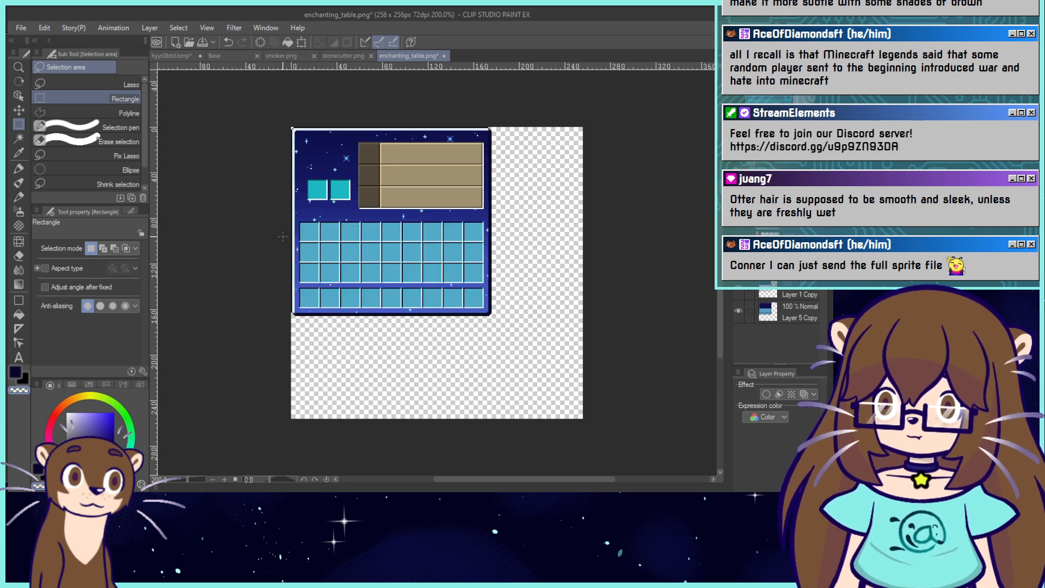
Fill the two upper slots with the blue sampled from the inventory grid using Pix fill.
{"action": "left_click_drag", "start_coordinate": [400, 200], "coordinate": [438, 273]}
{"action": "key", "text": "ctrl+plus"}
{"action": "key", "text": "ctrl+plus"}
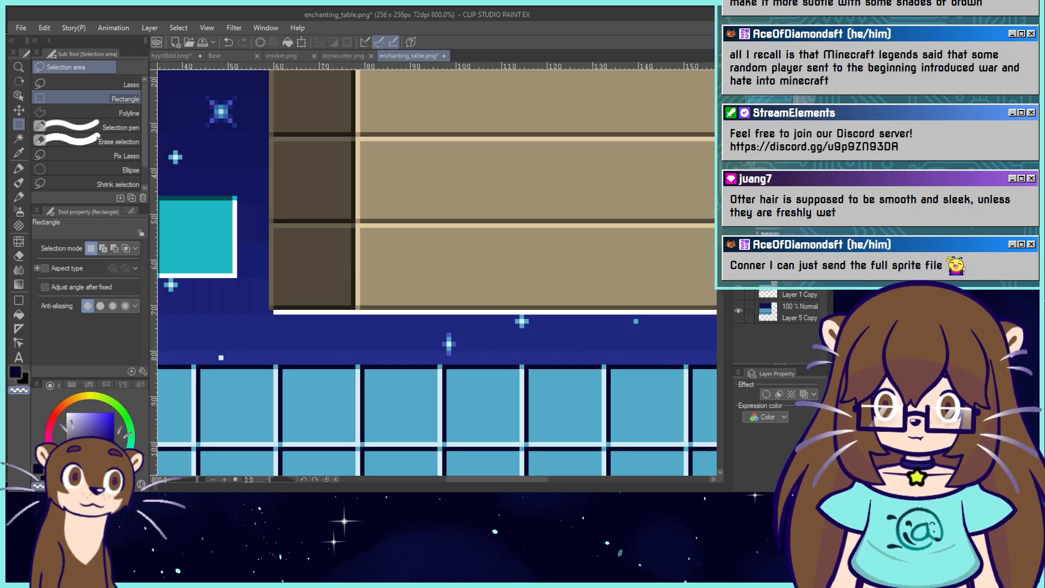
{"action": "key", "text": "ctrl+minus"}
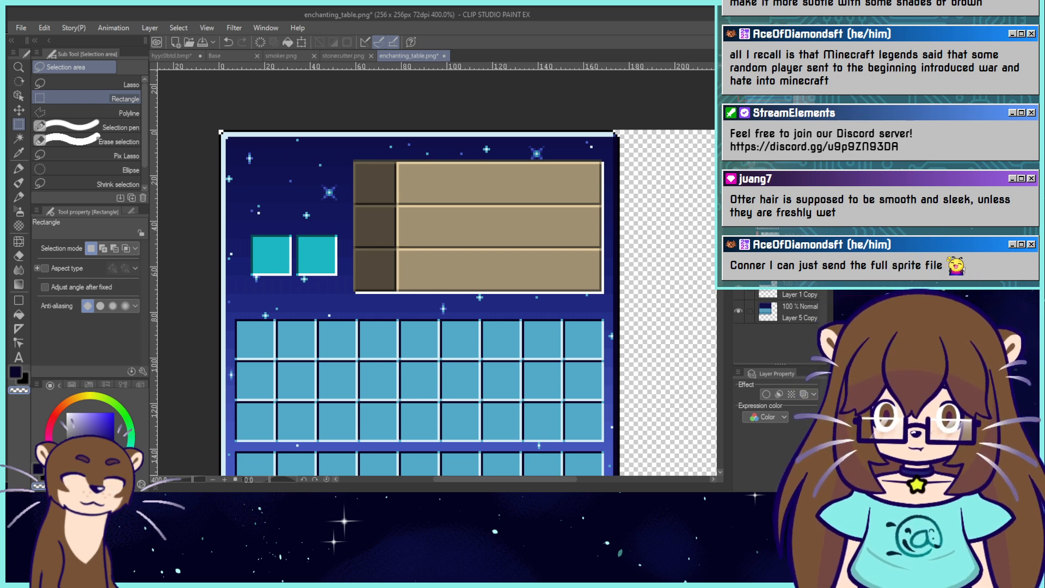
{"action": "left_click", "coordinate": [19, 314]}
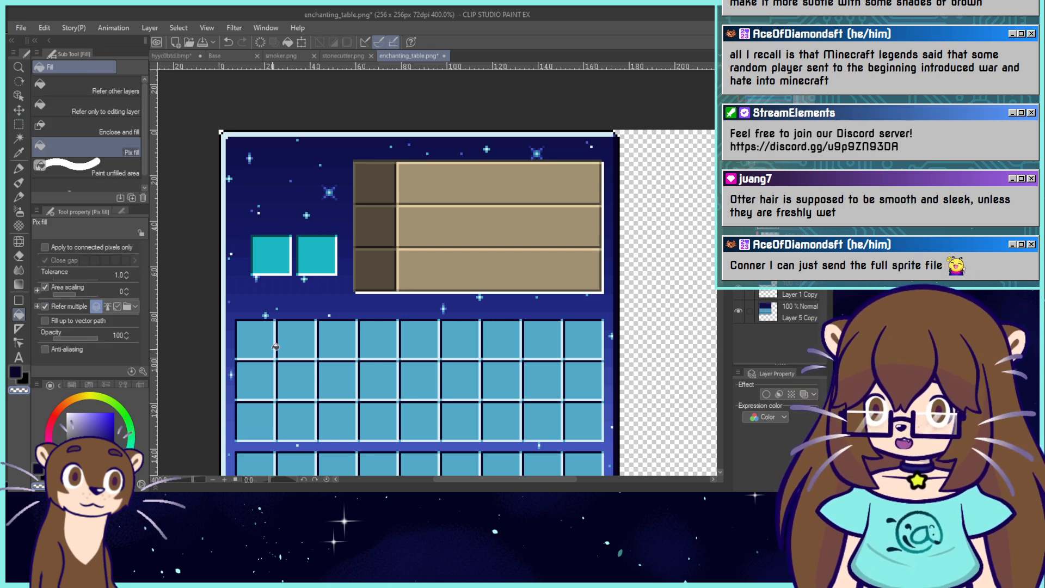
{"action": "left_click", "coordinate": [305, 328], "text": "alt"}
{"action": "left_click", "coordinate": [271, 266]}
Recolour the slots' shadow edges and the brown panel's upper edge dark navy, and the highlight edges pale blue, sampling from the inventory grid.
{"action": "left_click", "coordinate": [321, 333], "text": "alt"}
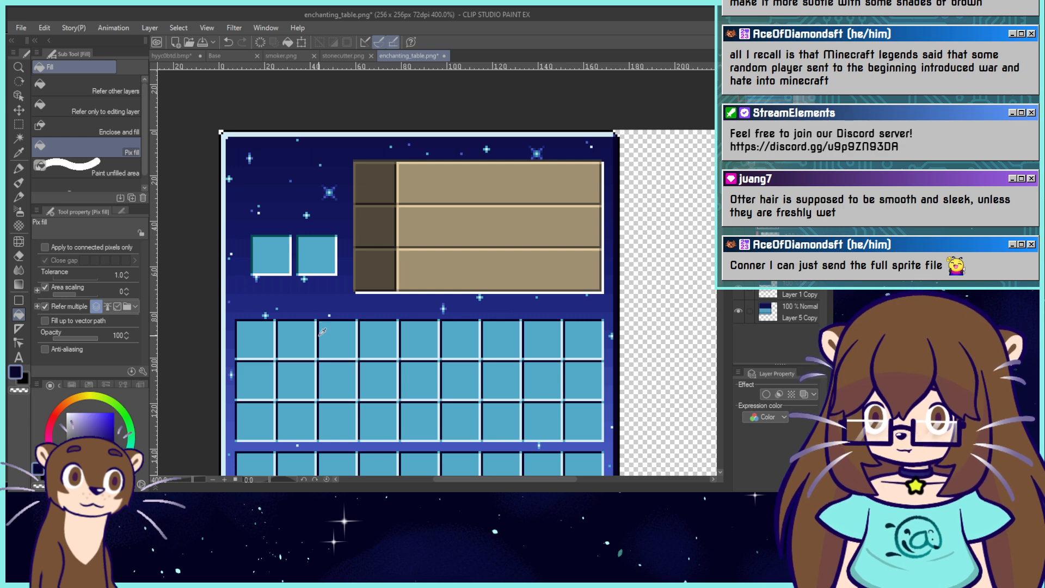
{"action": "left_click", "coordinate": [333, 235]}
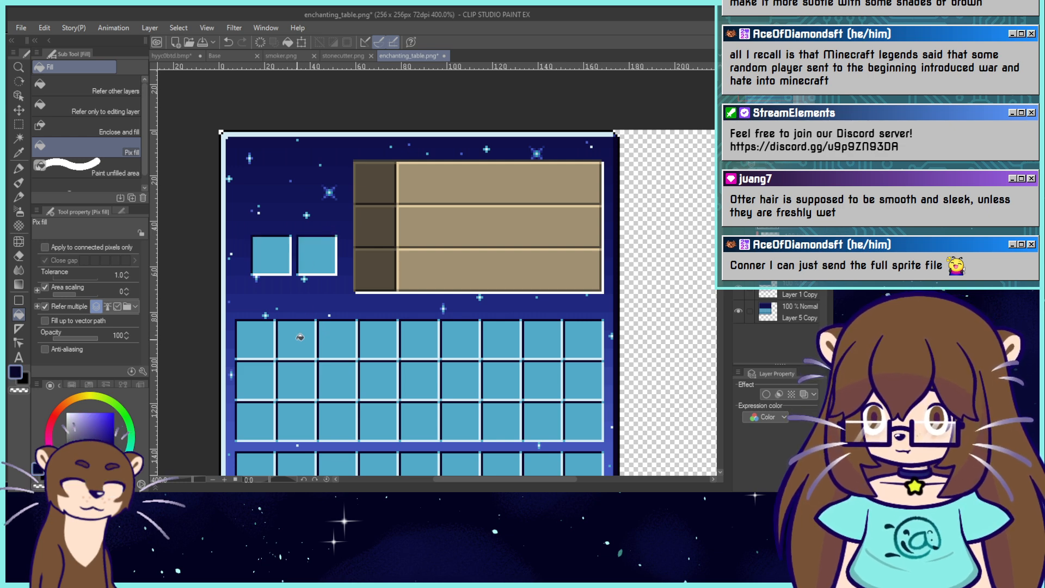
{"action": "left_click", "coordinate": [360, 329], "text": "alt"}
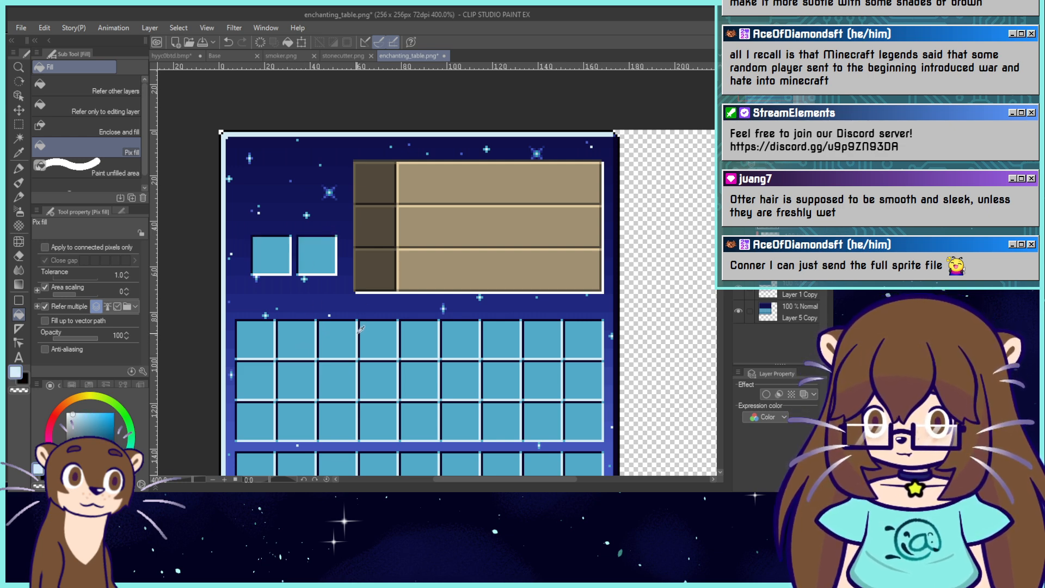
{"action": "left_click", "coordinate": [342, 270]}
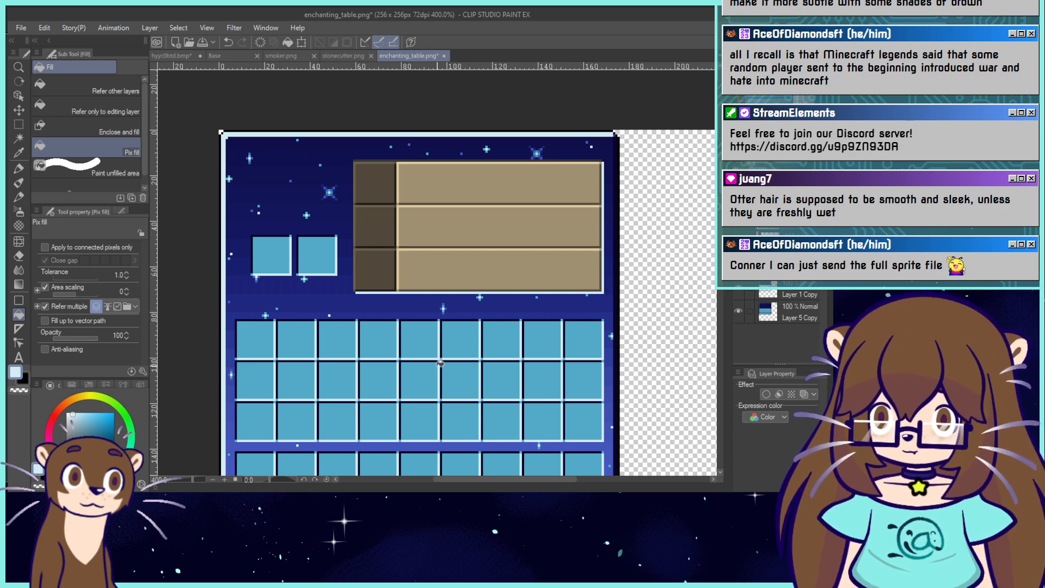
{"action": "left_click", "coordinate": [439, 321], "text": "alt"}
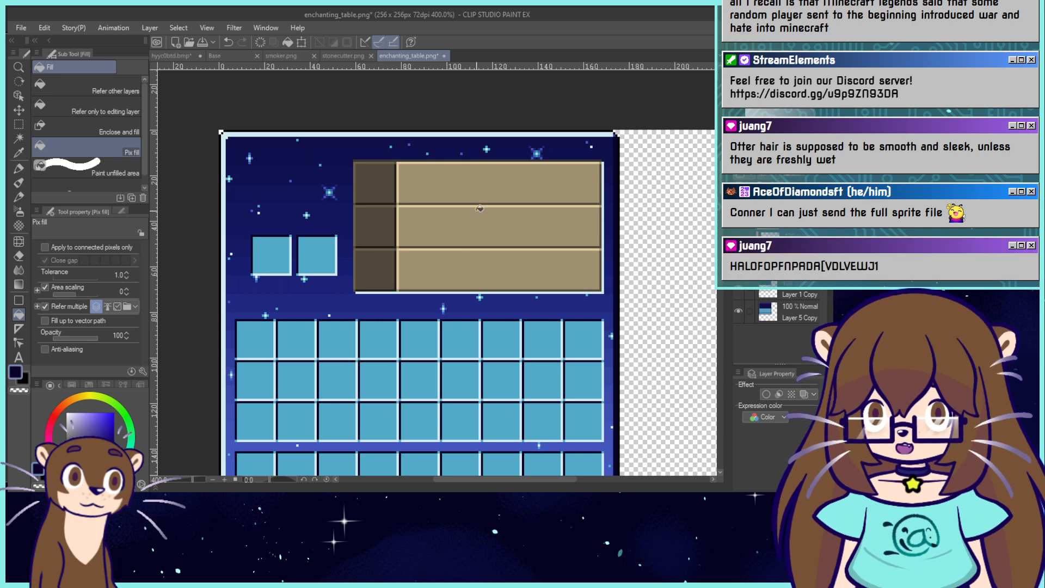
{"action": "left_click", "coordinate": [408, 157]}
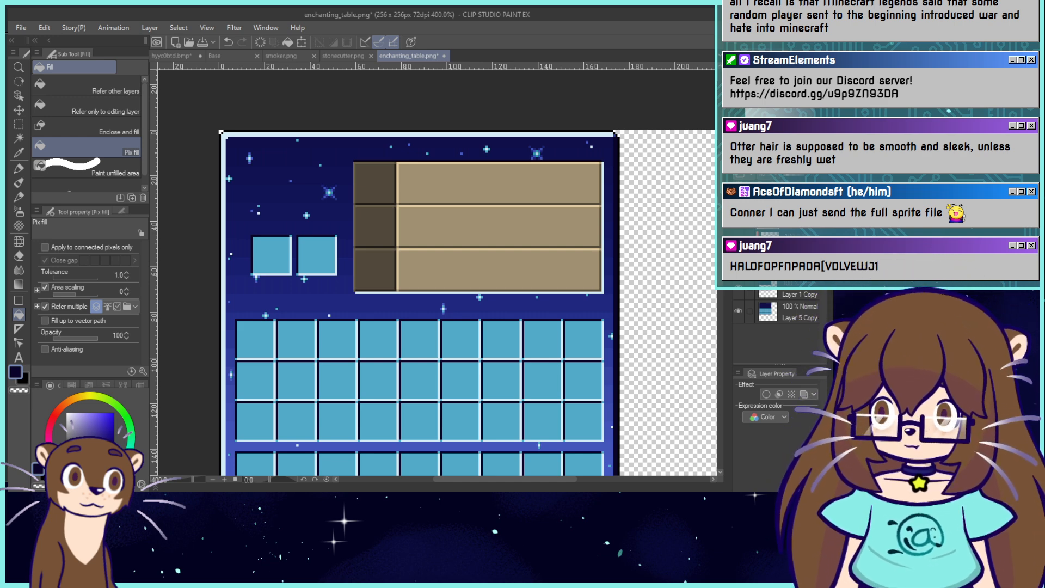
Limit Pix fill to connected pixels, try the inventory slot blue on the brown panel's pale outer edge, and undo that fill.
{"action": "scroll", "coordinate": [437, 273], "scroll_direction": "down", "scroll_amount": 4}
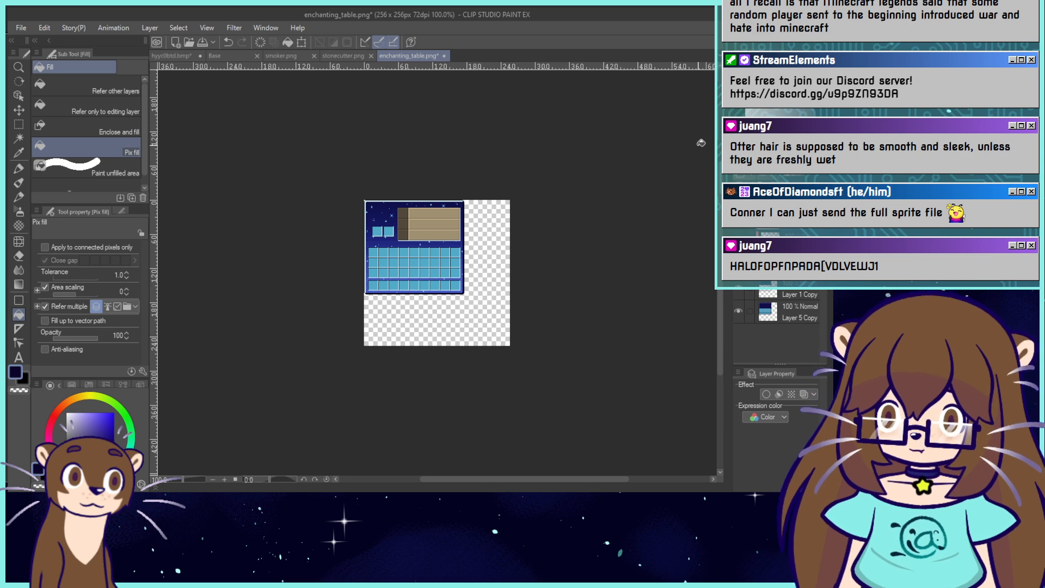
{"action": "scroll", "coordinate": [489, 332], "scroll_direction": "up", "scroll_amount": 6}
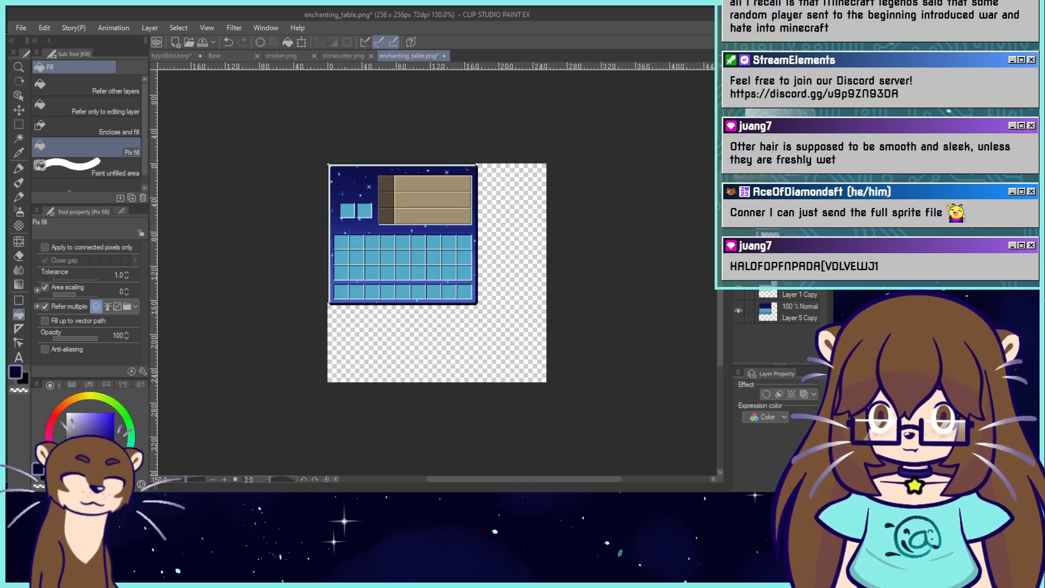
{"action": "scroll", "coordinate": [617, 222], "scroll_direction": "up", "scroll_amount": 5}
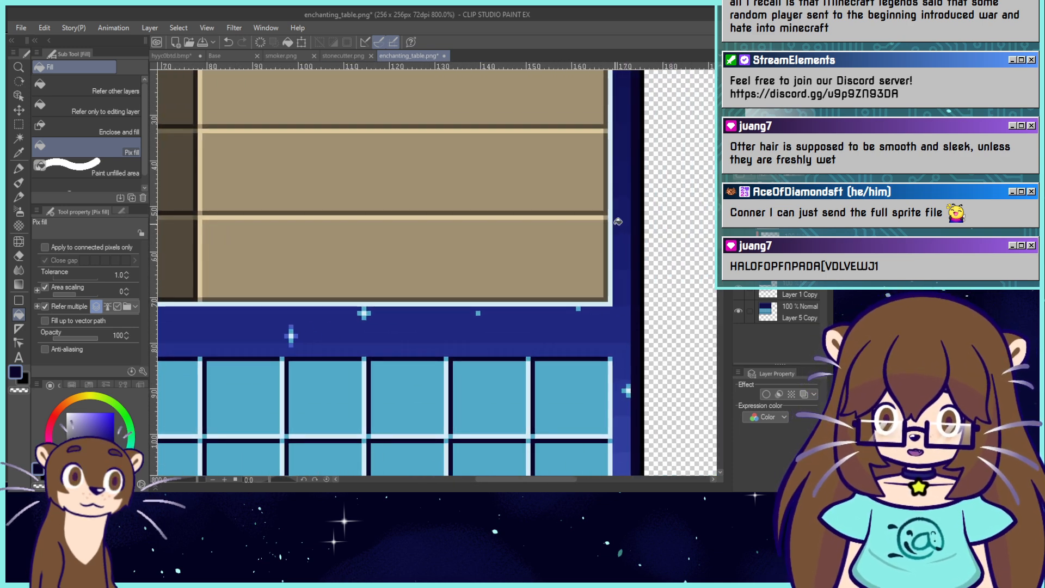
{"action": "right_click", "coordinate": [586, 378]}
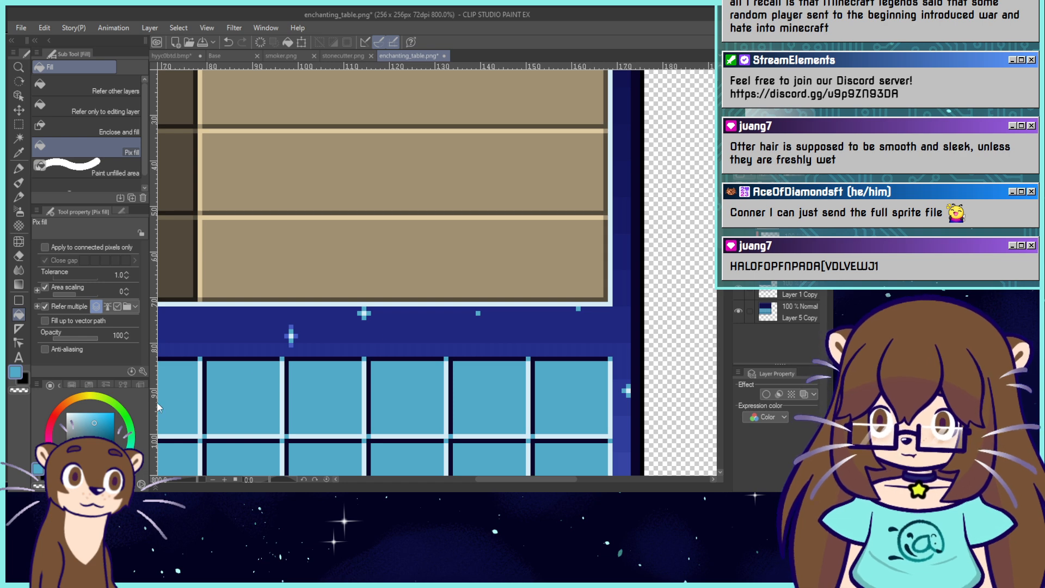
{"action": "left_click", "coordinate": [45, 247]}
{"action": "left_click", "coordinate": [225, 305]}
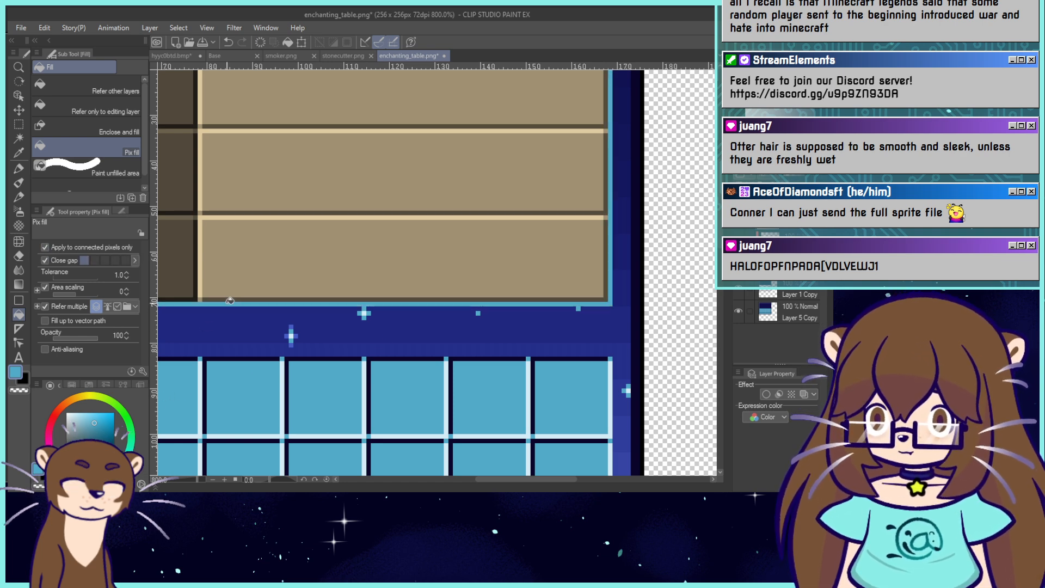
{"action": "key", "text": "ctrl+alt+0"}
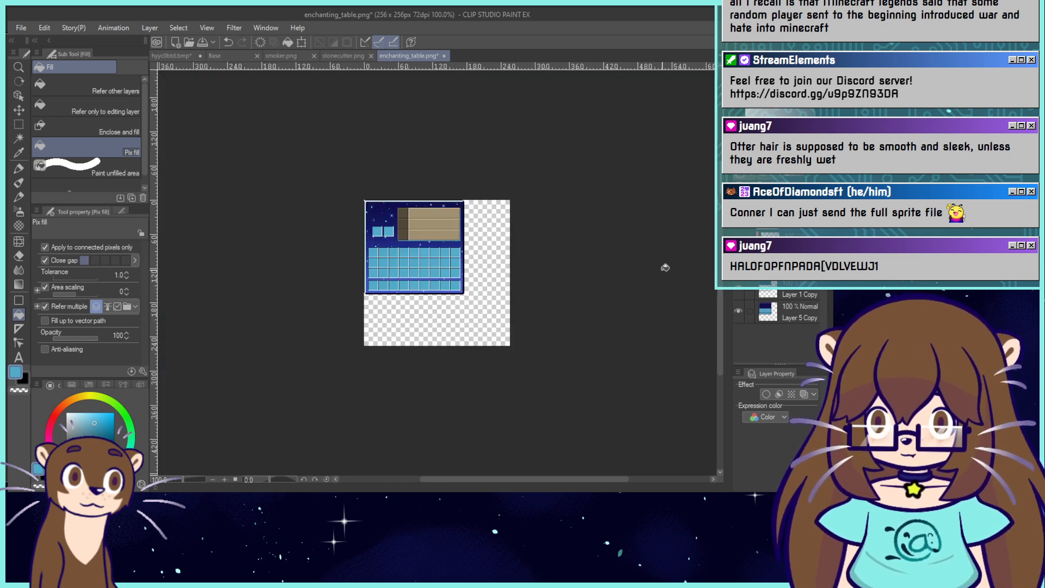
{"action": "key", "text": "ctrl+z"}
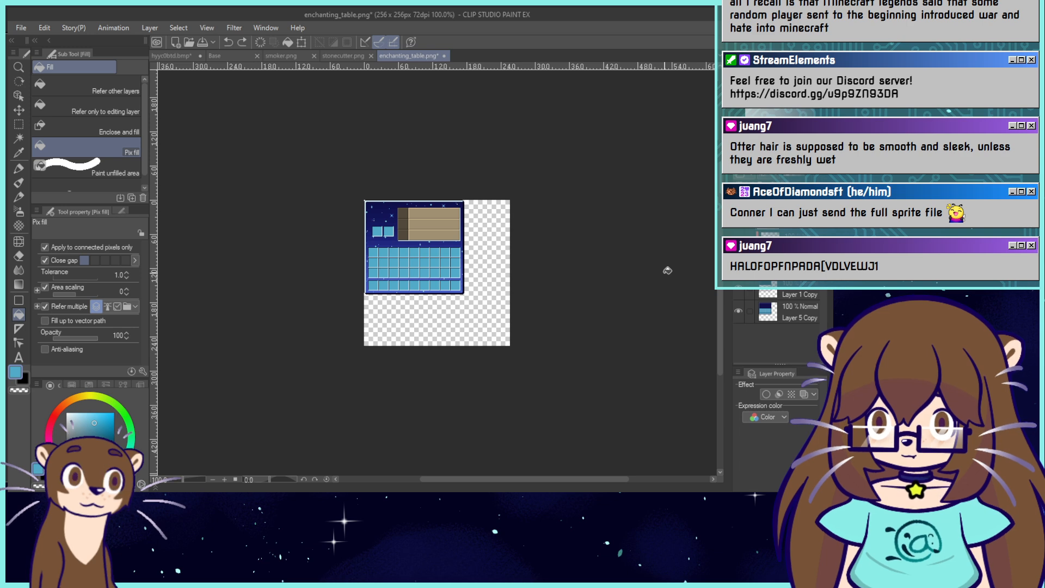
Fill the brown panel's pale outer edge with dark navy sampled from the inventory grid lines.
{"action": "scroll", "coordinate": [439, 242], "scroll_direction": "up", "scroll_amount": 8}
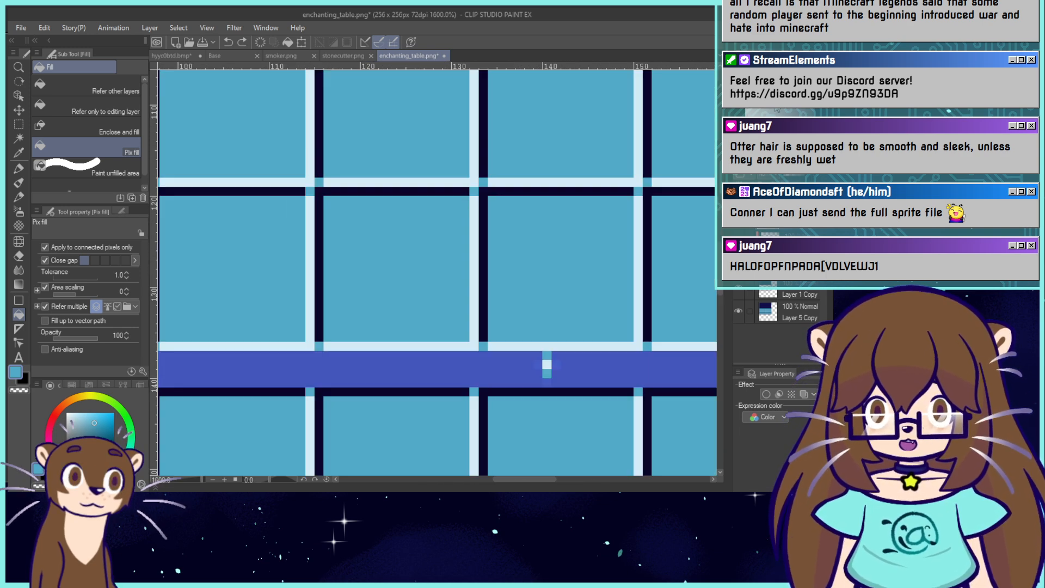
{"action": "left_click_drag", "start_coordinate": [875, 124], "coordinate": [604, 163]}
{"action": "left_click", "coordinate": [539, 226], "text": "alt"}
{"action": "left_click", "coordinate": [491, 267]}
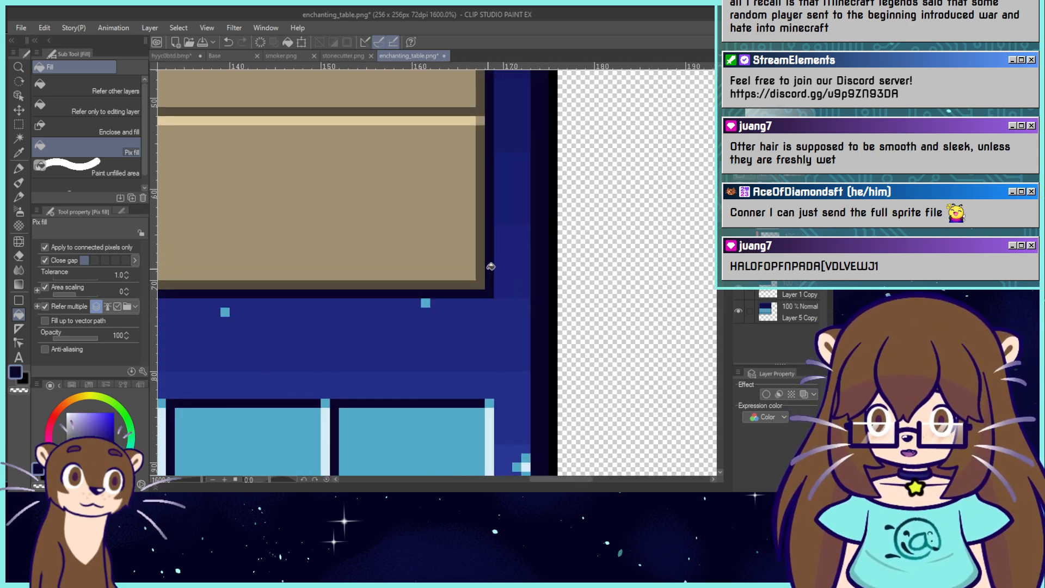
{"action": "key", "text": "ctrl+alt+0"}
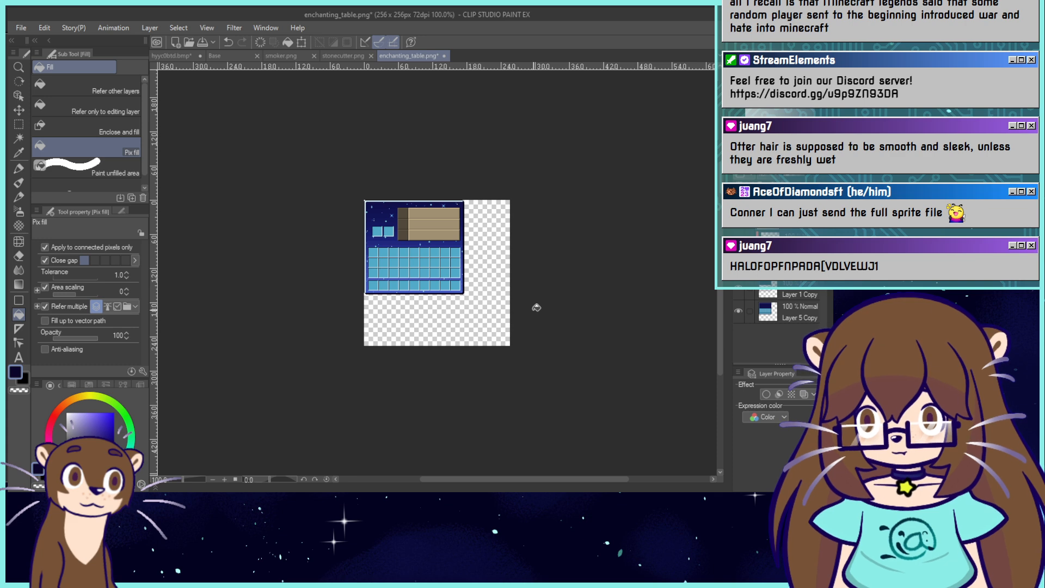
Save enchanting_table.png.
{"action": "left_click", "coordinate": [191, 42]}
{"action": "left_click", "coordinate": [581, 478]}
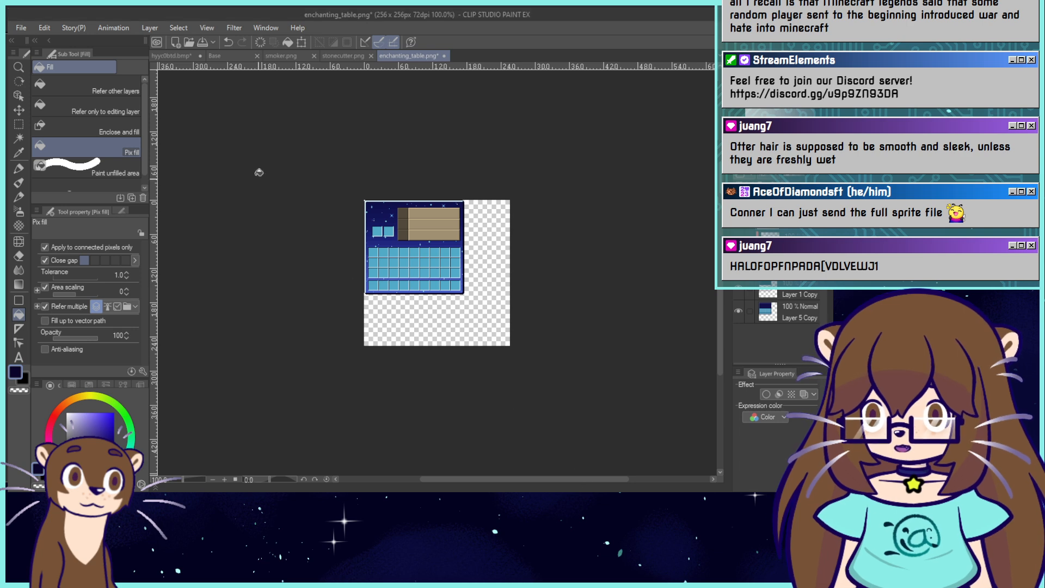
{"action": "left_click", "coordinate": [203, 42]}
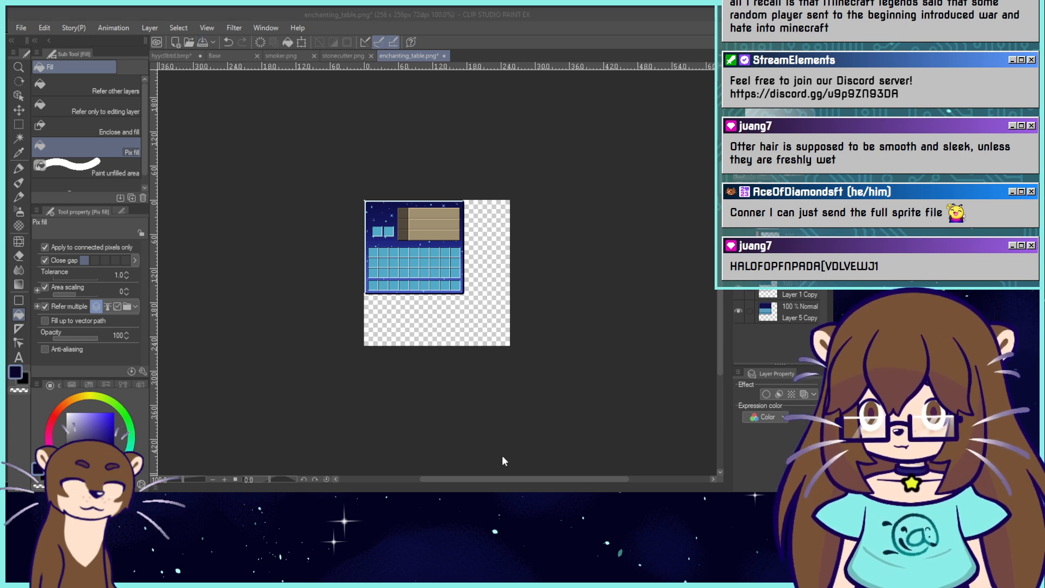
{"action": "left_click", "coordinate": [457, 201]}
Open villager.png and frame its whole trading panel at 200% zoom.
{"action": "left_click", "coordinate": [189, 42]}
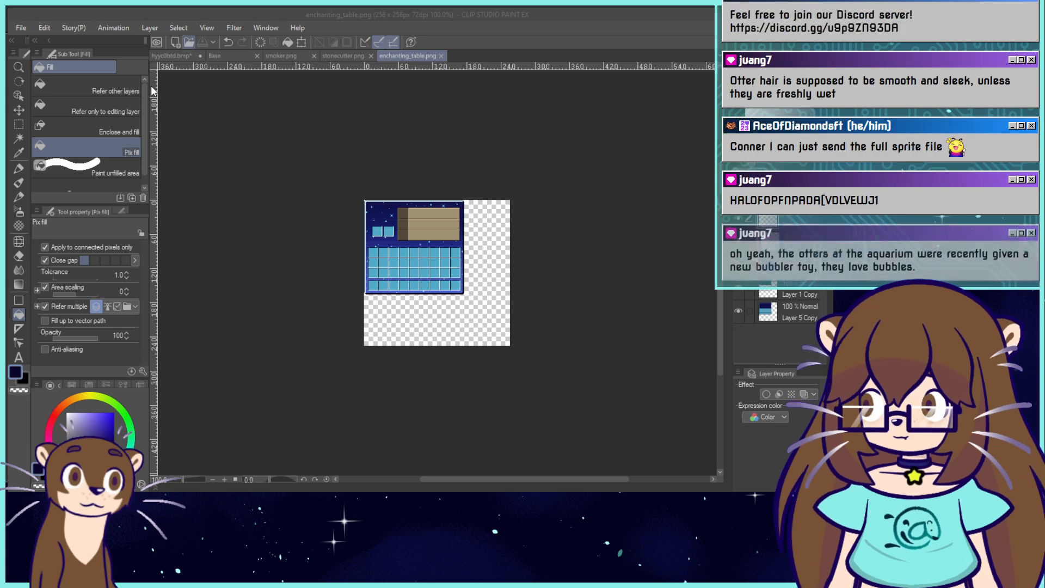
{"action": "double_click", "coordinate": [526, 459]}
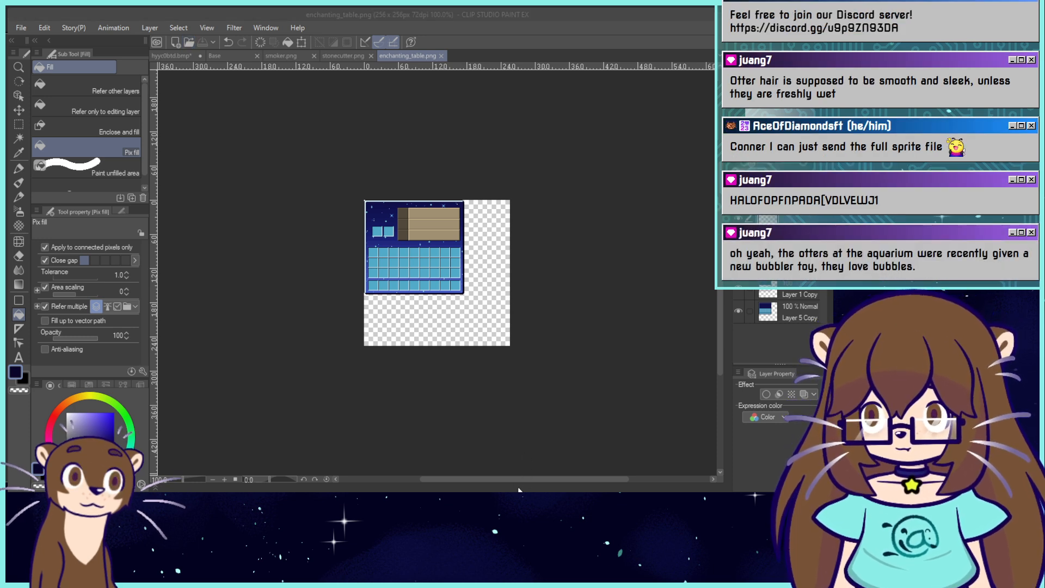
{"action": "key", "text": "ctrl+plus"}
{"action": "key", "text": "ctrl+plus"}
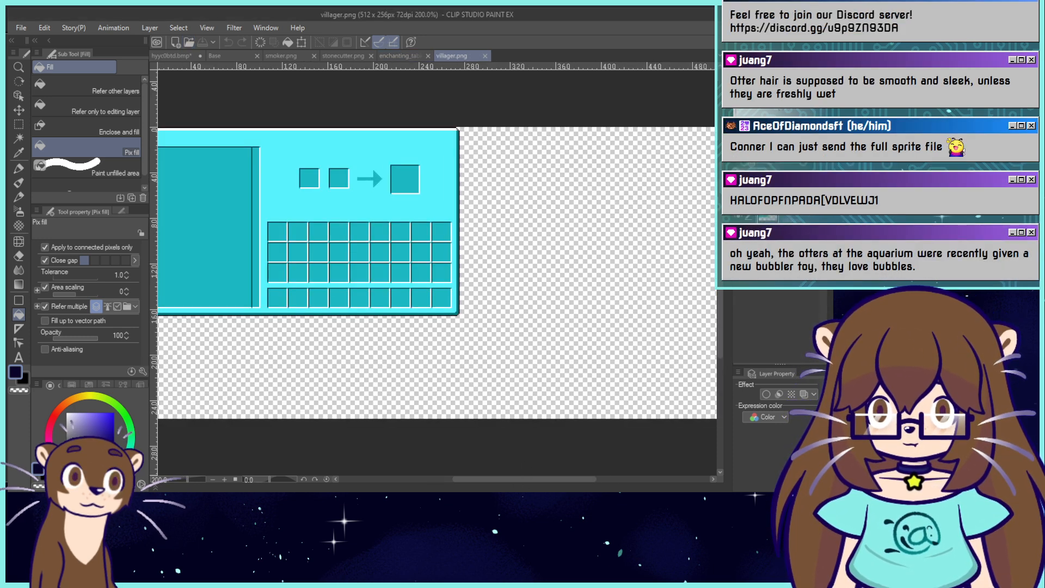
{"action": "left_click_drag", "start_coordinate": [381, 262], "coordinate": [494, 289]}
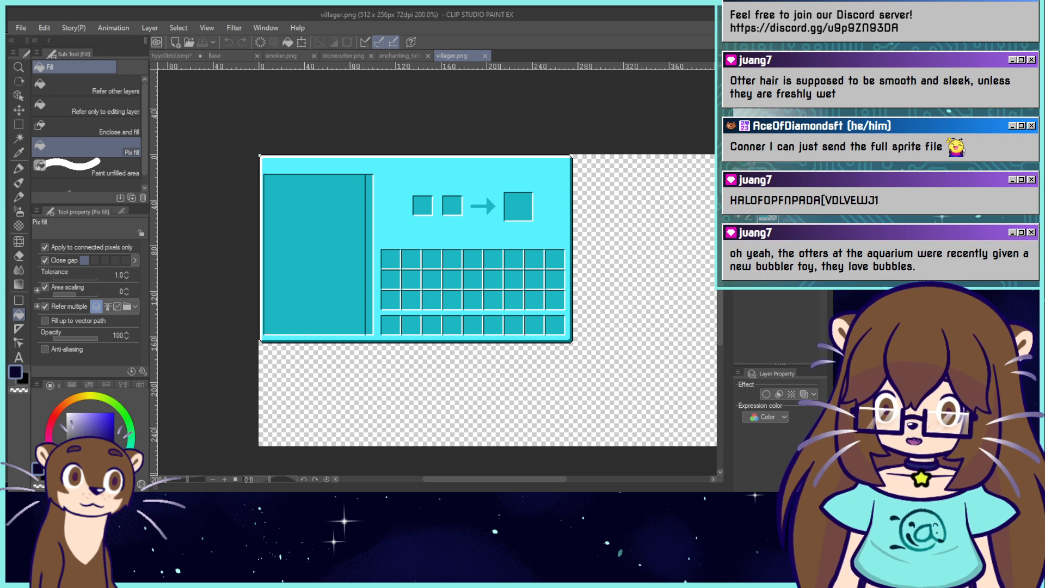
Paste the starry inventory panel, align its slots with the villager inventory grid, and hide its star and gradient artwork.
{"action": "key", "text": "ctrl+v"}
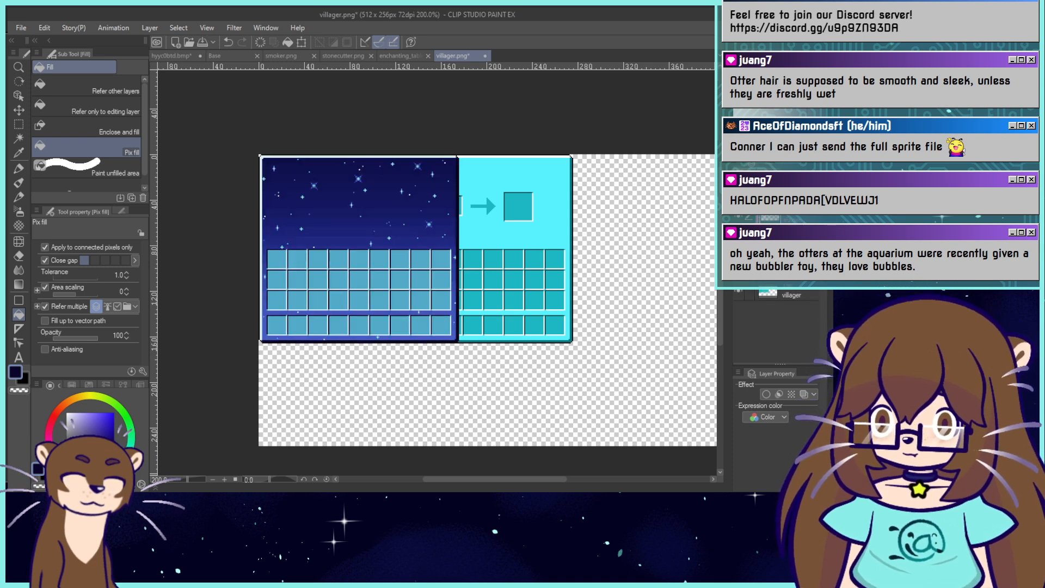
{"action": "left_click", "coordinate": [19, 110]}
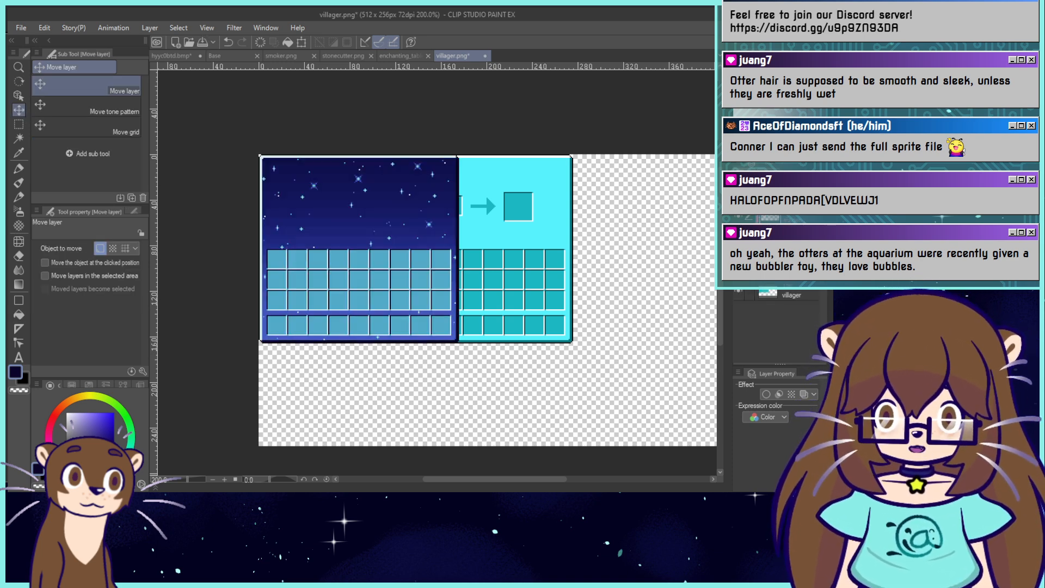
{"action": "scroll", "coordinate": [604, 144], "scroll_direction": "up", "scroll_amount": 4}
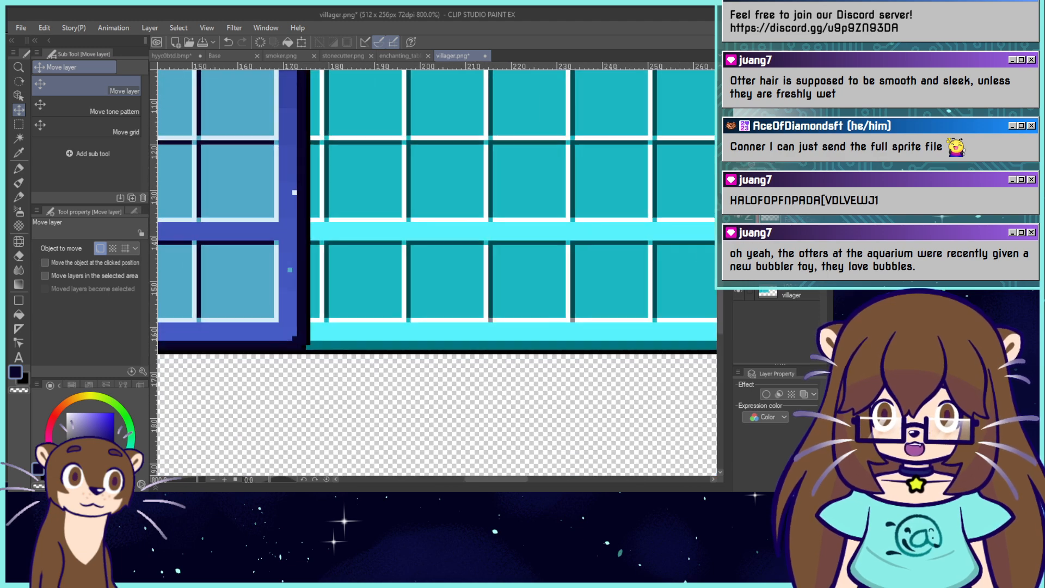
{"action": "left_click_drag", "start_coordinate": [188, 281], "coordinate": [644, 281]}
{"action": "key", "text": "ctrl+minus"}
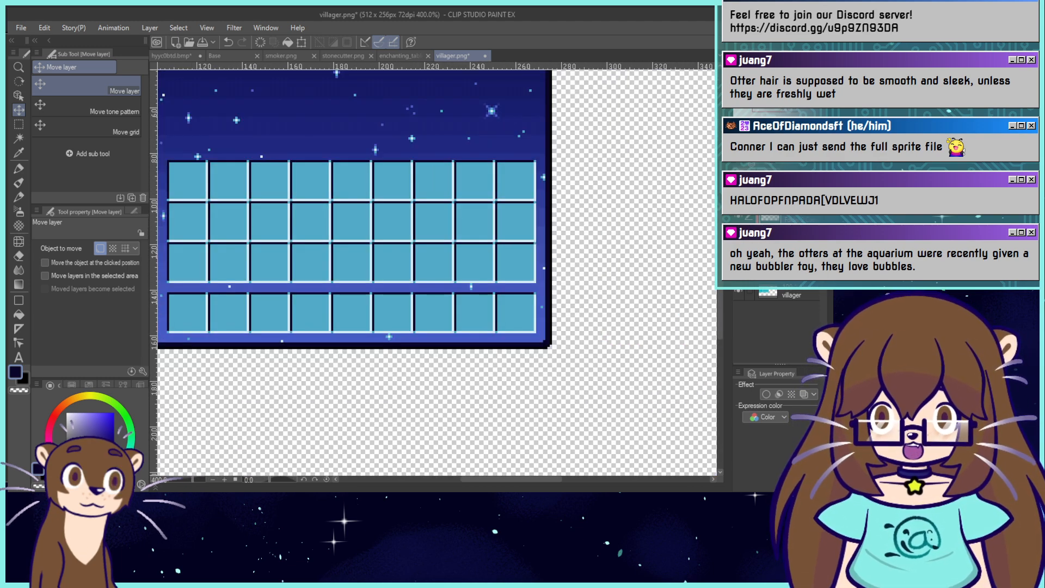
{"action": "left_click_drag", "start_coordinate": [359, 250], "coordinate": [629, 368]}
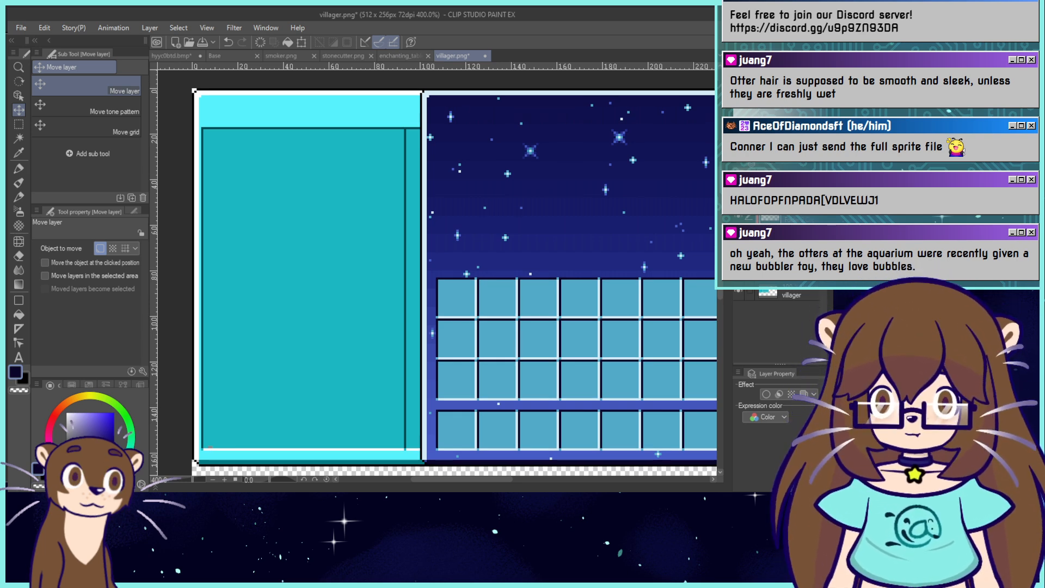
{"action": "key", "text": "ctrl+minus"}
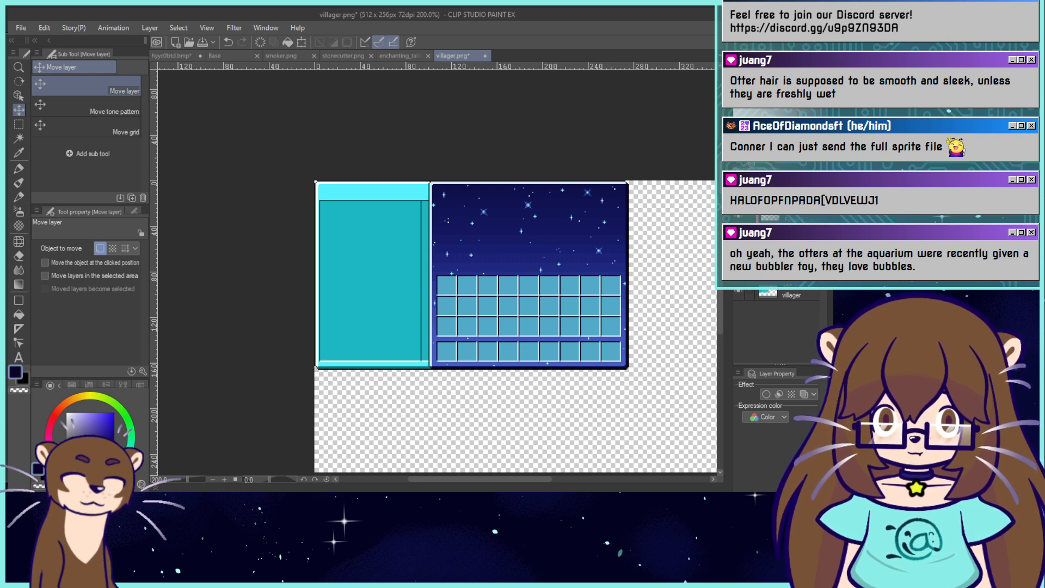
{"action": "left_click", "coordinate": [738, 253]}
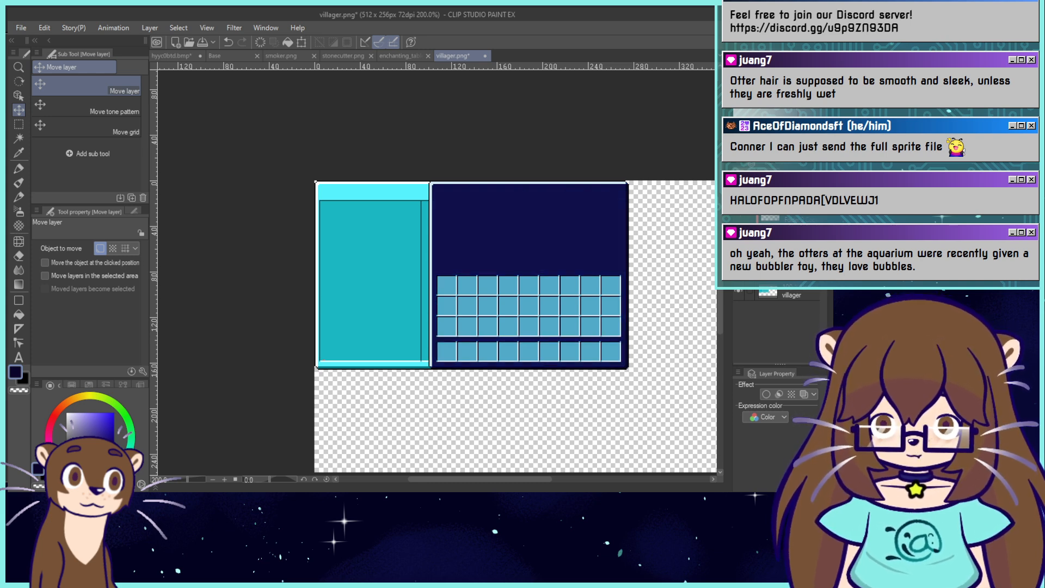
{"action": "key", "text": "m"}
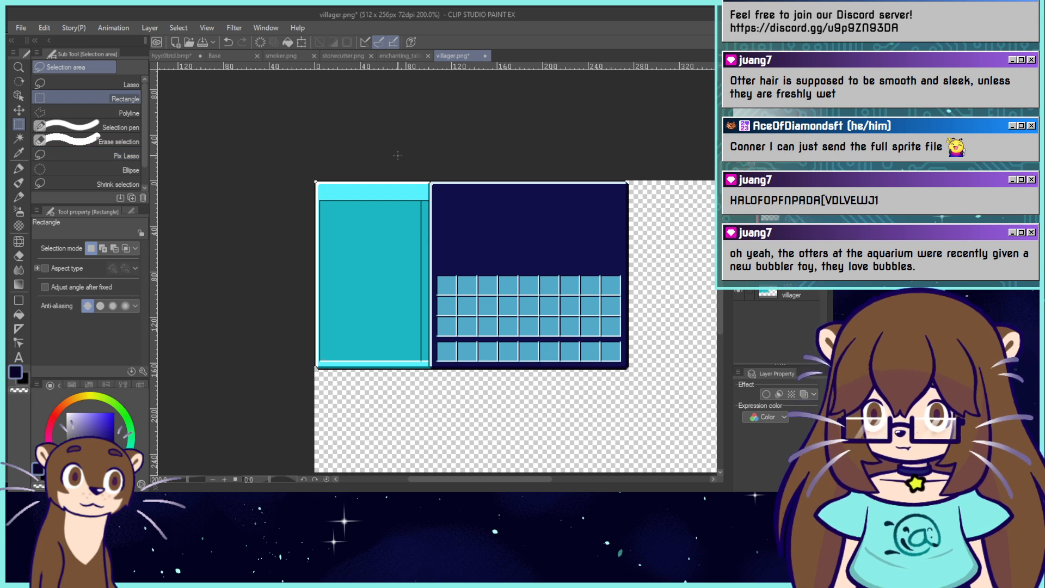
{"action": "left_click_drag", "start_coordinate": [387, 155], "coordinate": [434, 383]}
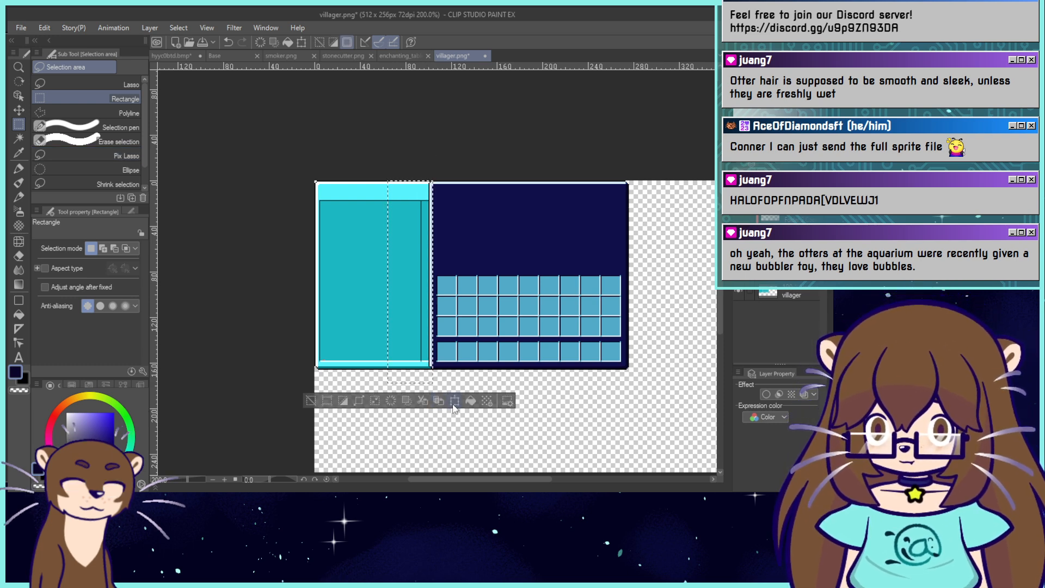
{"action": "left_click", "coordinate": [455, 402]}
{"action": "left_click_drag", "start_coordinate": [417, 339], "coordinate": [352, 338]}
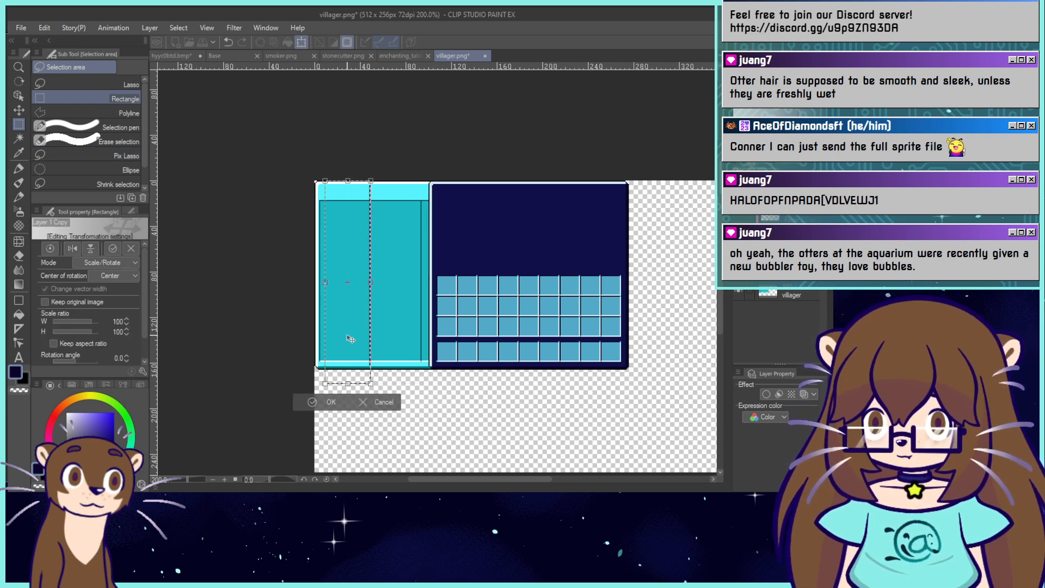
{"action": "key", "text": "ctrl+z"}
{"action": "left_click", "coordinate": [434, 403]}
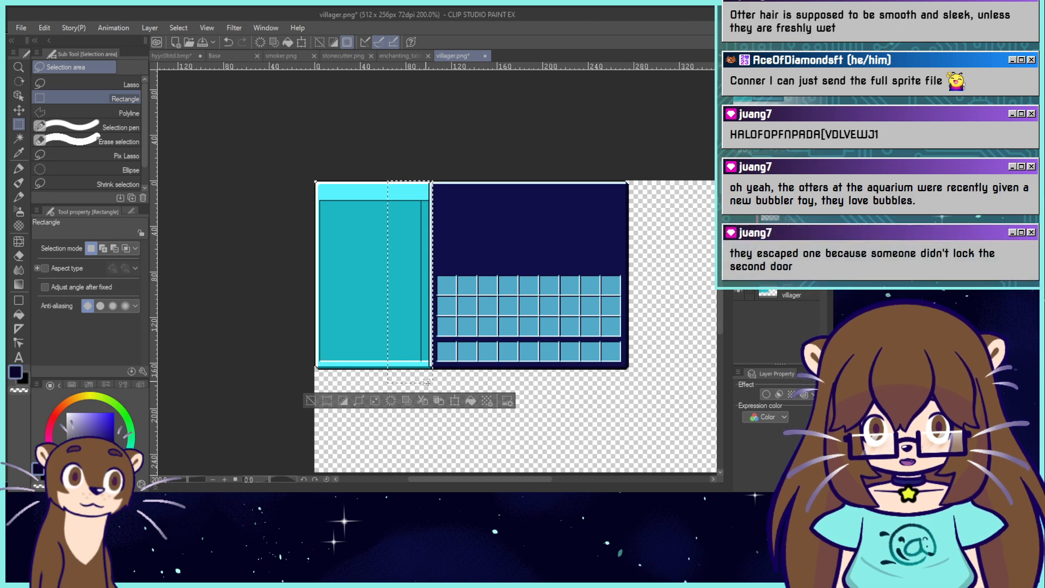
{"action": "key", "text": "ctrl+d"}
Move the pasted panel's full-height left border to the left edge of the villager panel and deselect it.
{"action": "left_click_drag", "start_coordinate": [741, 95], "coordinate": [751, 85]}
{"action": "scroll", "coordinate": [740, 98], "scroll_direction": "up", "scroll_amount": 2}
{"action": "left_click", "coordinate": [776, 100]}
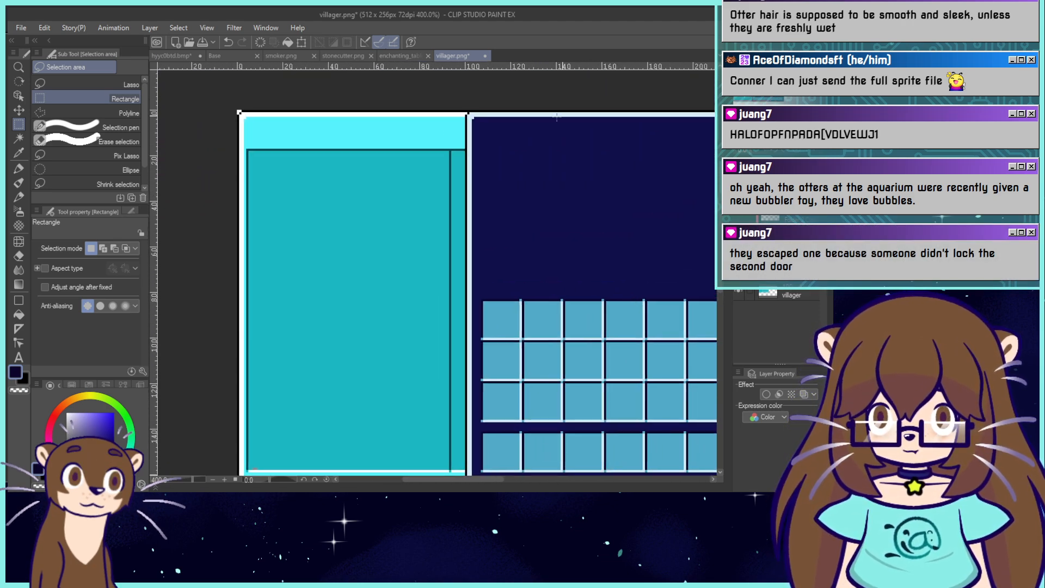
{"action": "left_click_drag", "start_coordinate": [399, 110], "coordinate": [472, 462]}
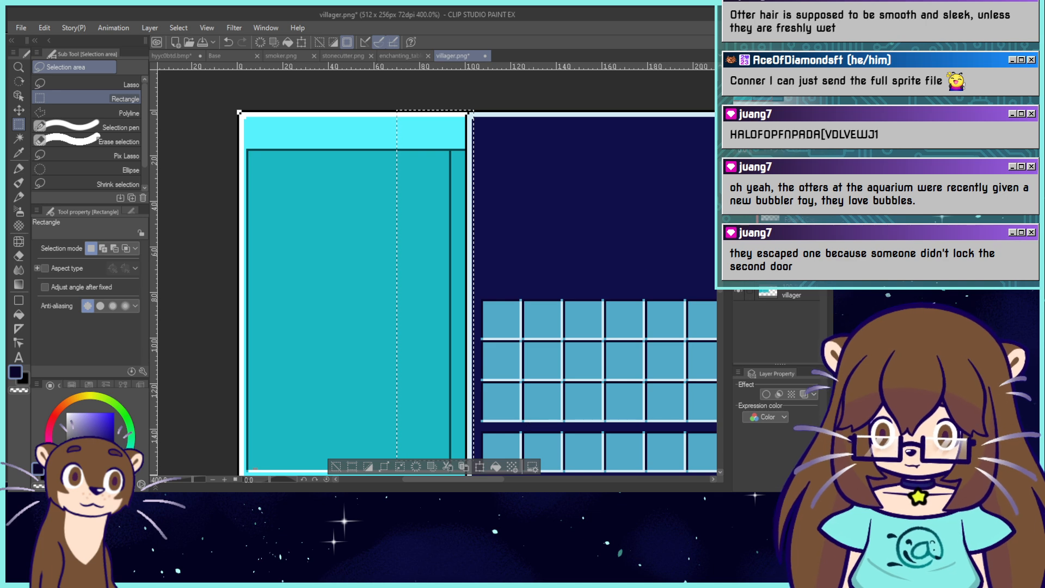
{"action": "left_click_drag", "start_coordinate": [411, 430], "coordinate": [503, 278]}
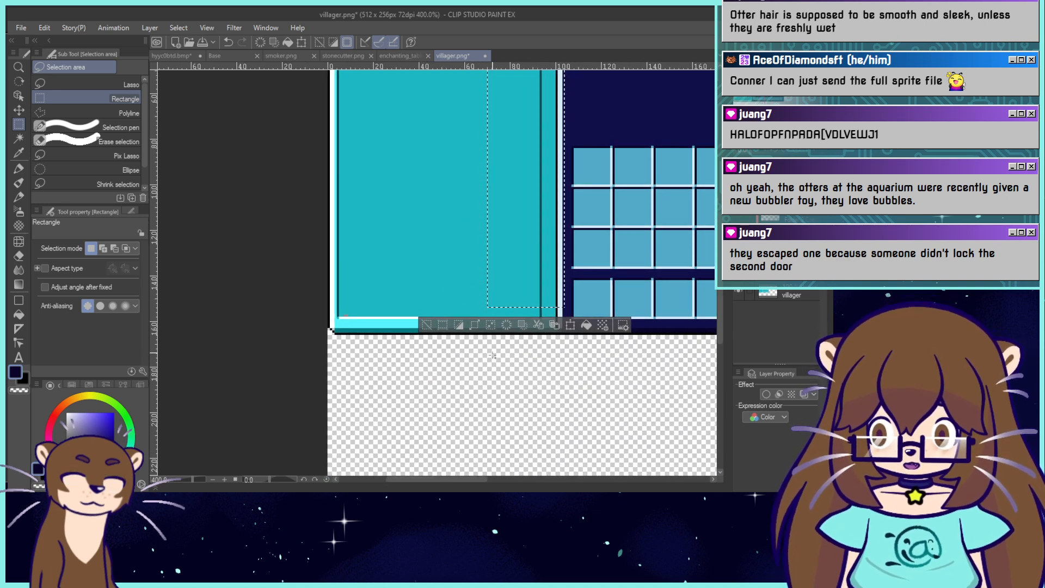
{"action": "left_click_drag", "start_coordinate": [557, 303], "coordinate": [488, 366]}
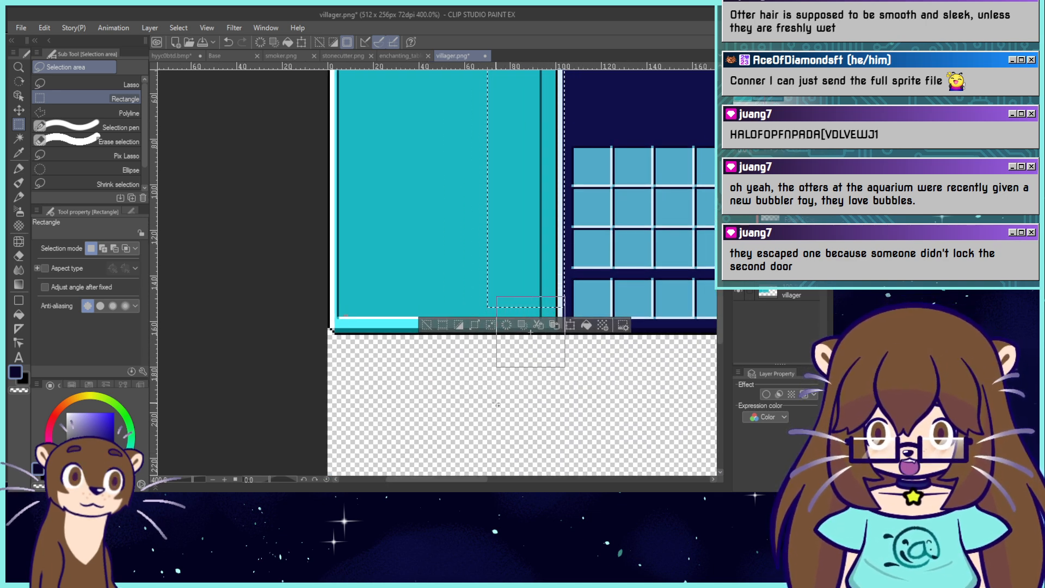
{"action": "left_click", "coordinate": [570, 381]}
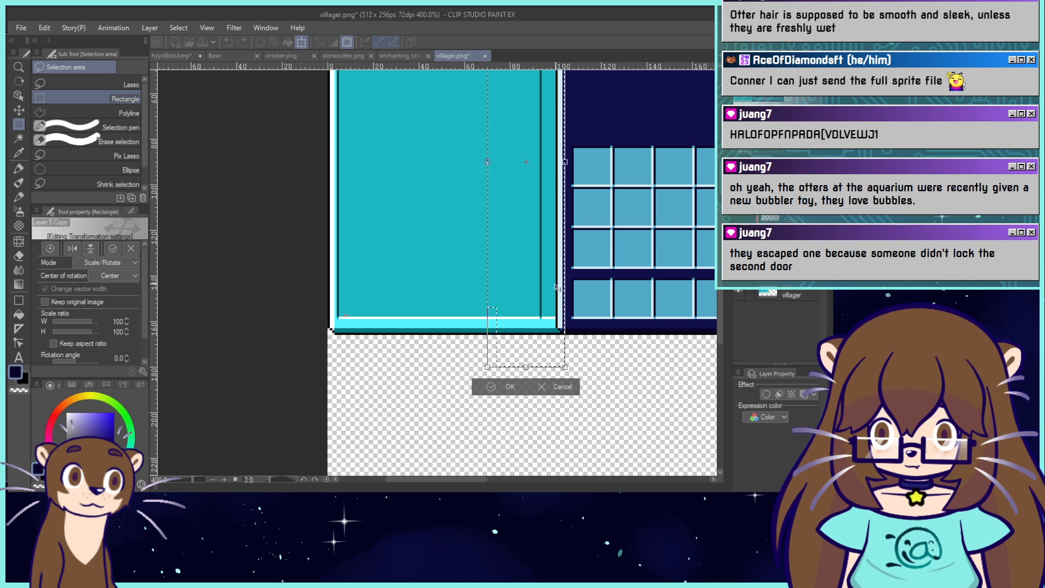
{"action": "left_click_drag", "start_coordinate": [558, 294], "coordinate": [330, 305]}
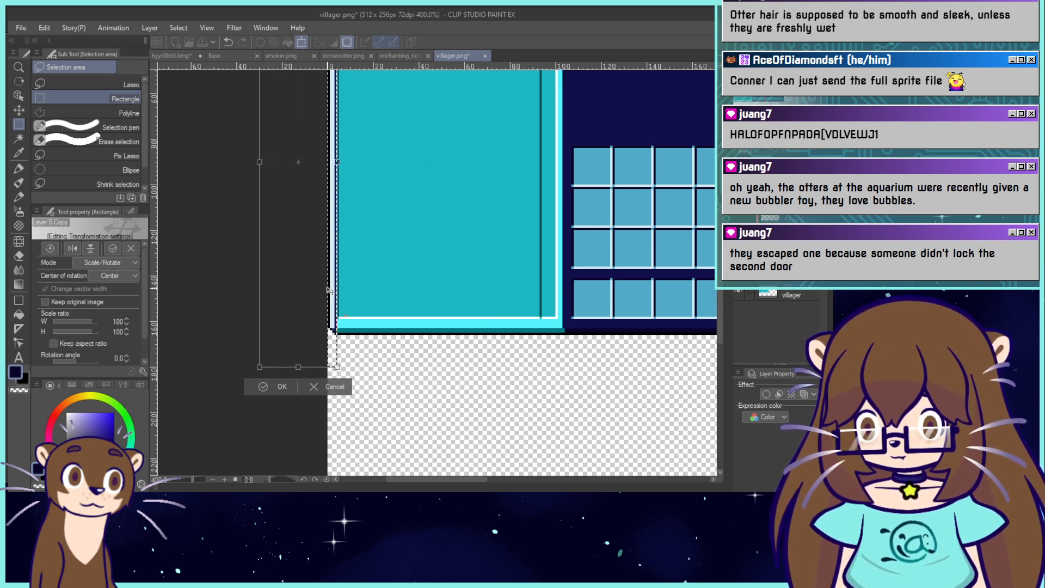
{"action": "left_click", "coordinate": [276, 386]}
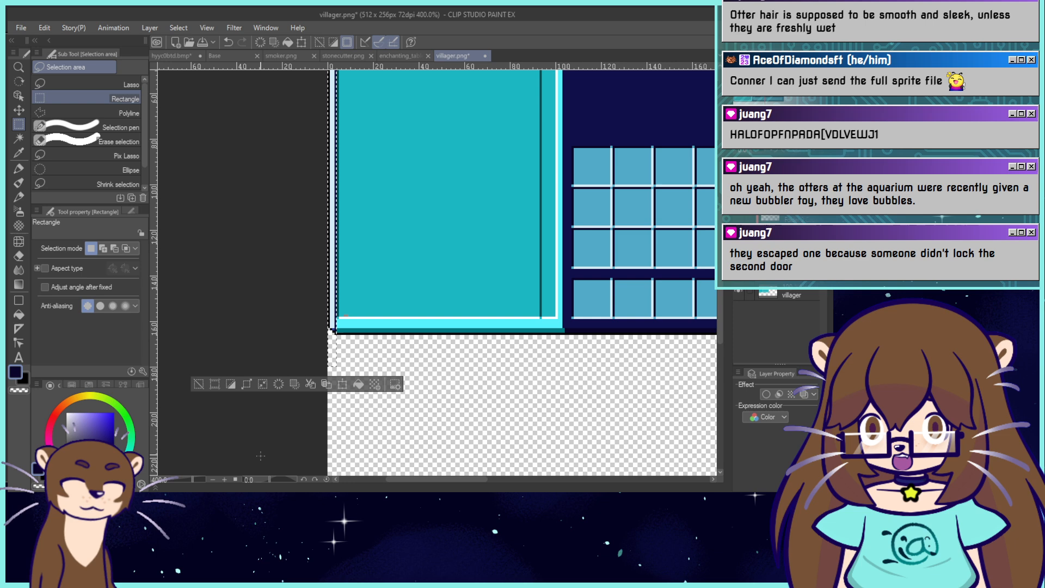
{"action": "left_click", "coordinate": [199, 384]}
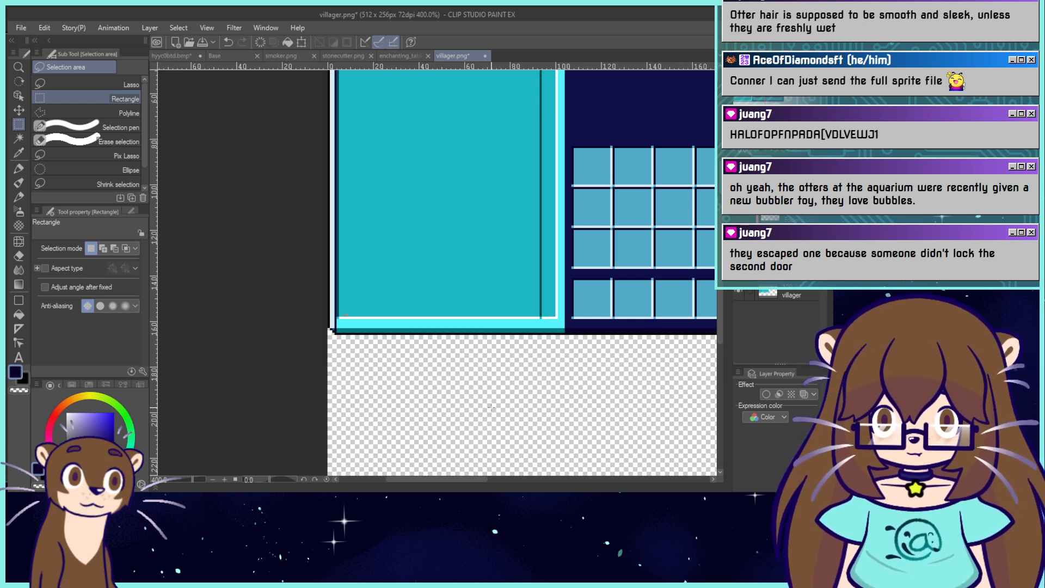
Select a narrow full-height strip at the navy panel's left side, scale its width to 1000%, and stretch it to the left border.
{"action": "left_click_drag", "start_coordinate": [478, 422], "coordinate": [572, 94]}
{"action": "left_click", "coordinate": [426, 469]}
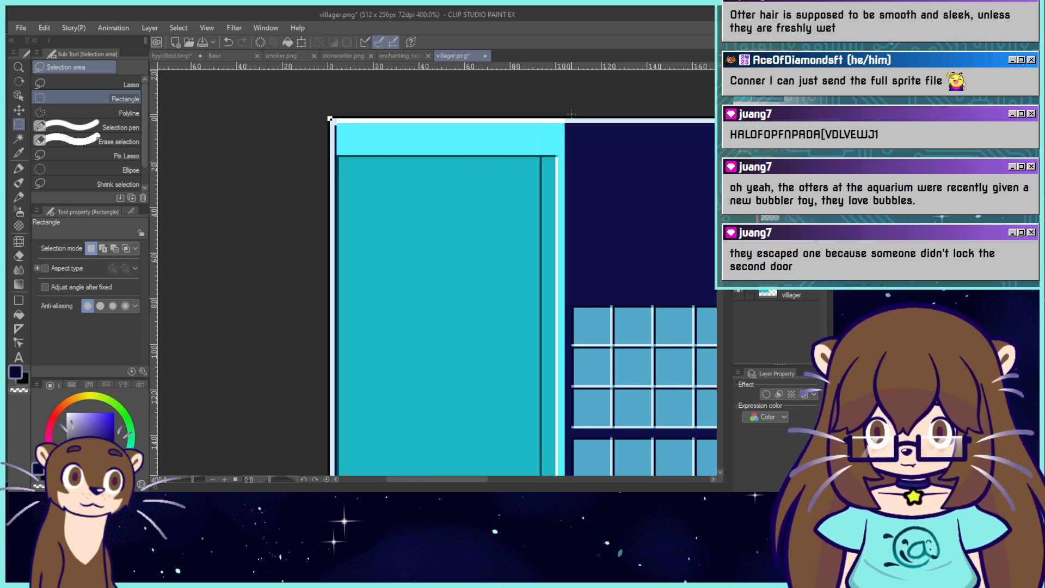
{"action": "left_click_drag", "start_coordinate": [565, 334], "coordinate": [570, 424]}
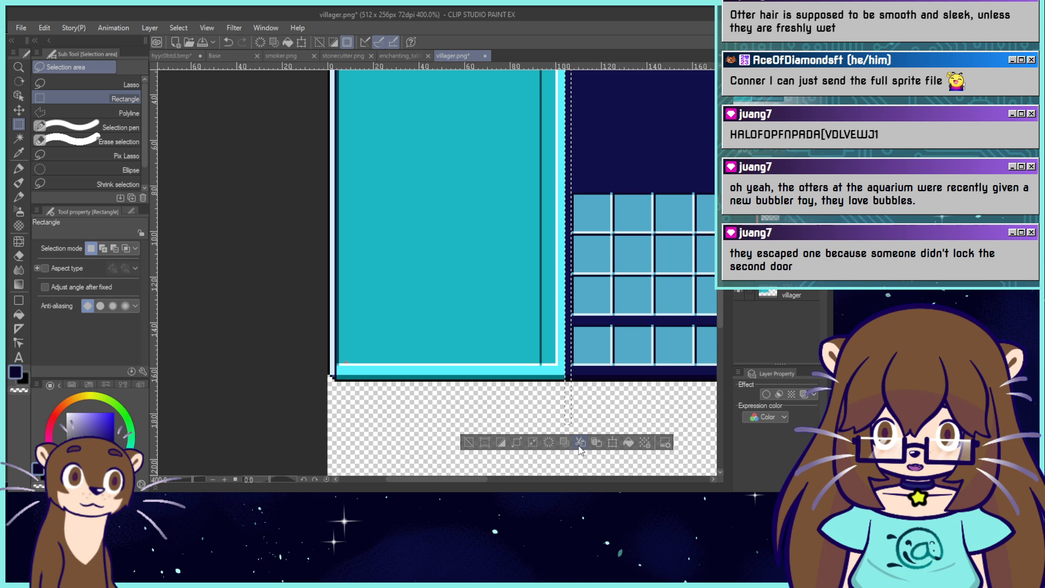
{"action": "left_click", "coordinate": [612, 442]}
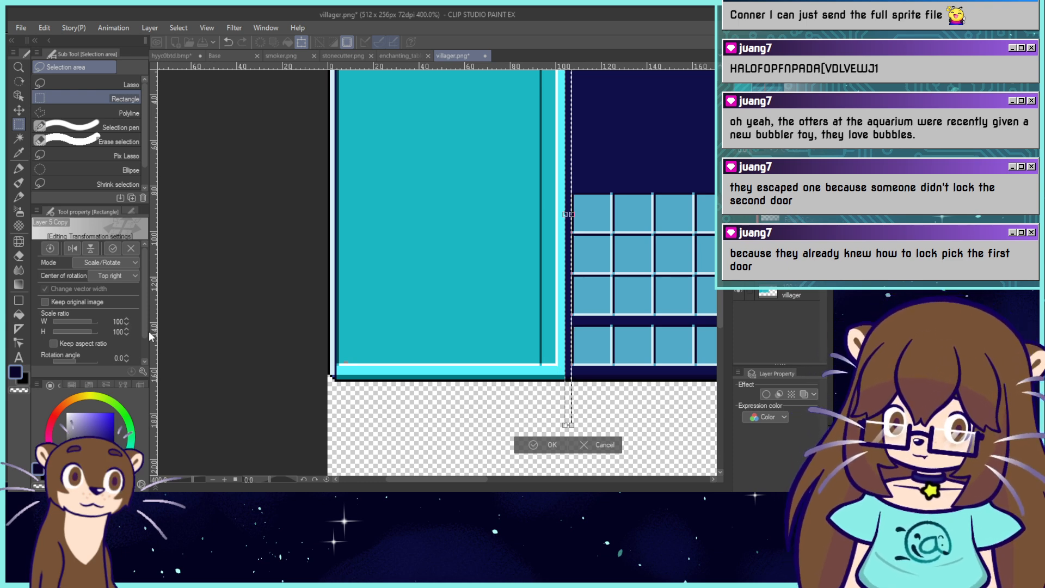
{"action": "type", "text": "1000"}
{"action": "key", "text": "Return"}
{"action": "left_click_drag", "start_coordinate": [505, 214], "coordinate": [430, 224]}
{"action": "key", "text": "ctrl+z"}
{"action": "left_click_drag", "start_coordinate": [504, 214], "coordinate": [337, 215]}
{"action": "left_click", "coordinate": [419, 445]}
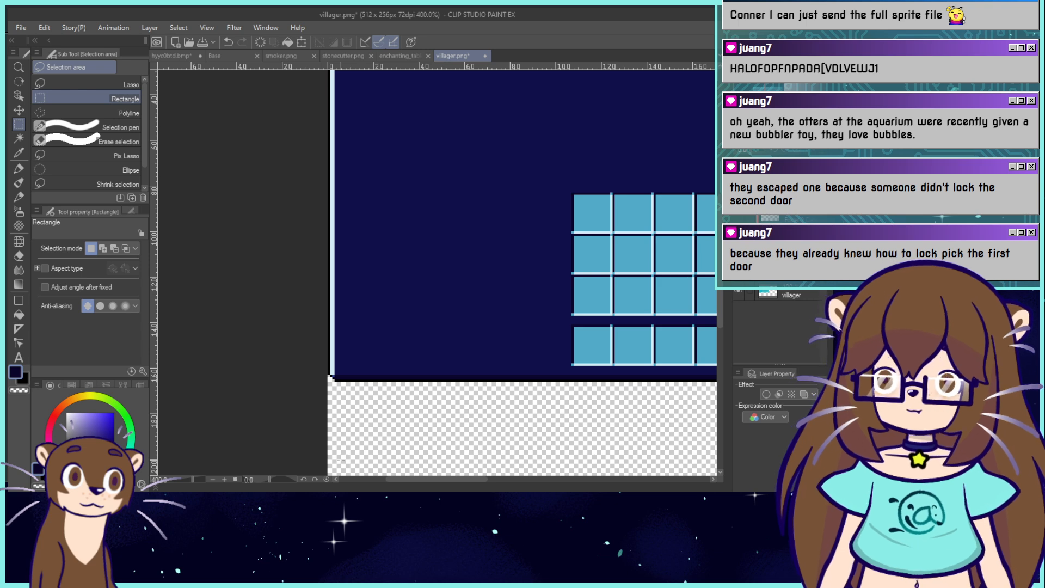
Show the hidden star and gradient artwork on the widened panel again.
{"action": "left_click_drag", "start_coordinate": [406, 144], "coordinate": [468, 274]}
{"action": "scroll", "coordinate": [426, 273], "scroll_direction": "down", "scroll_amount": 4}
{"action": "key", "text": "ctrl+plus"}
{"action": "key", "text": "ctrl+plus"}
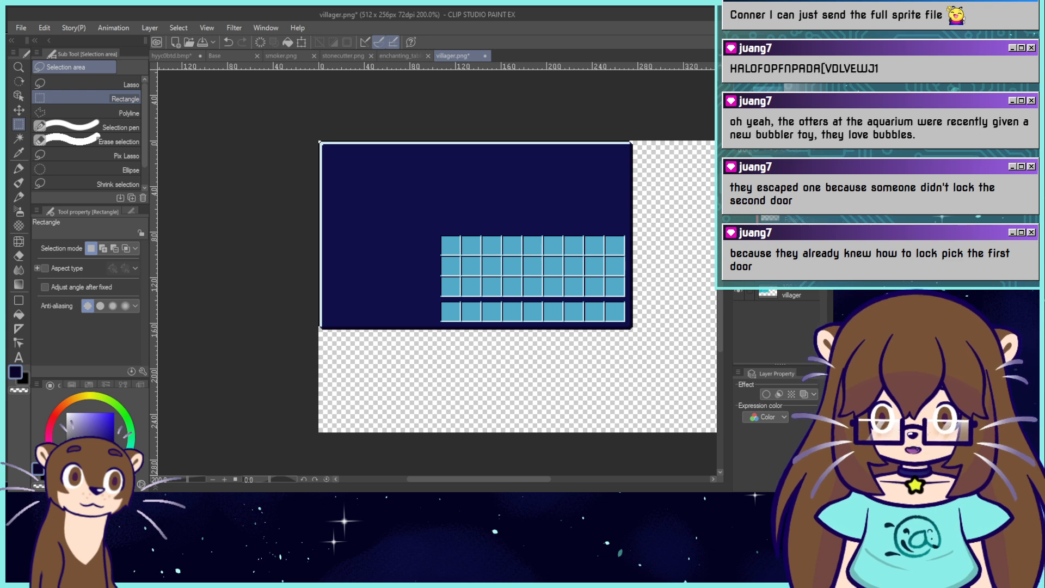
{"action": "left_click", "coordinate": [738, 274]}
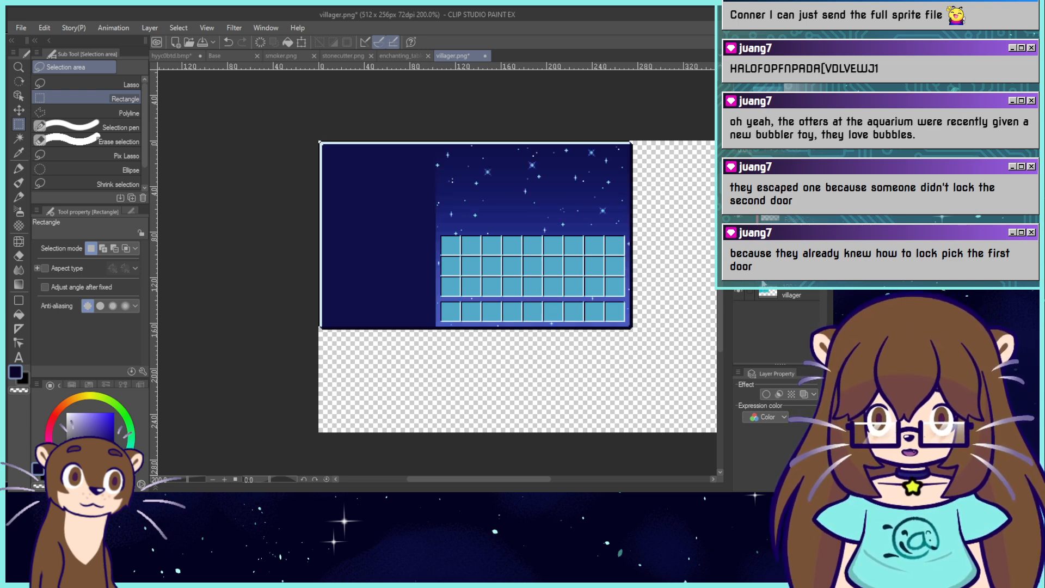
{"action": "key", "text": "ctrl+t"}
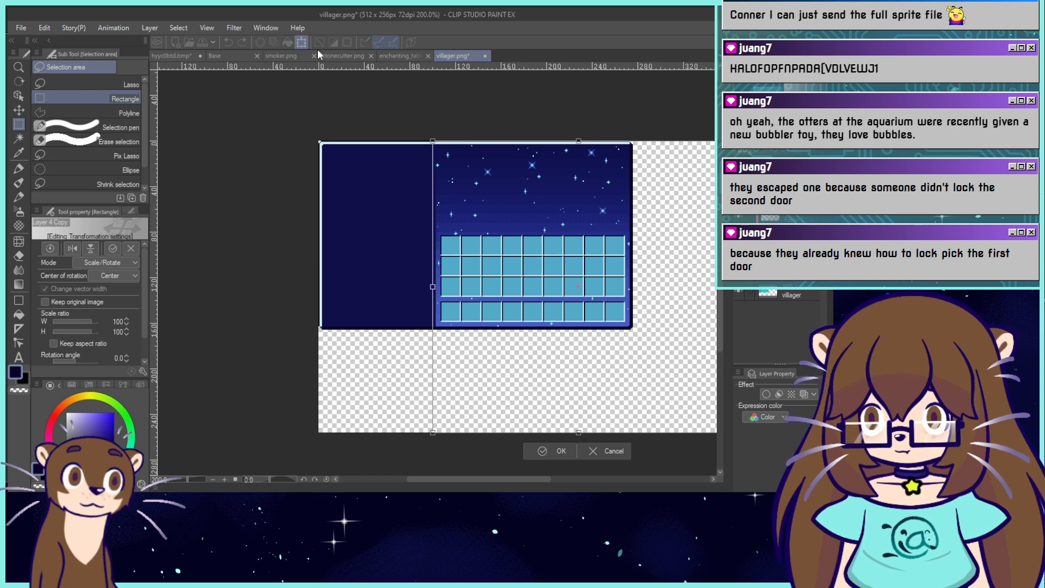
{"action": "left_click_drag", "start_coordinate": [439, 287], "coordinate": [323, 353]}
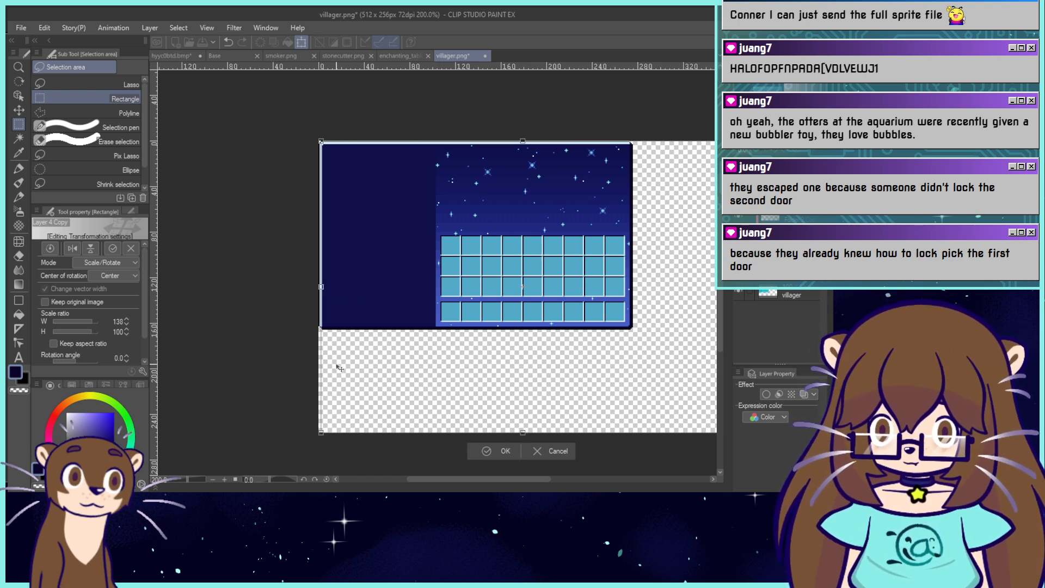
{"action": "key", "text": "ctrl+z"}
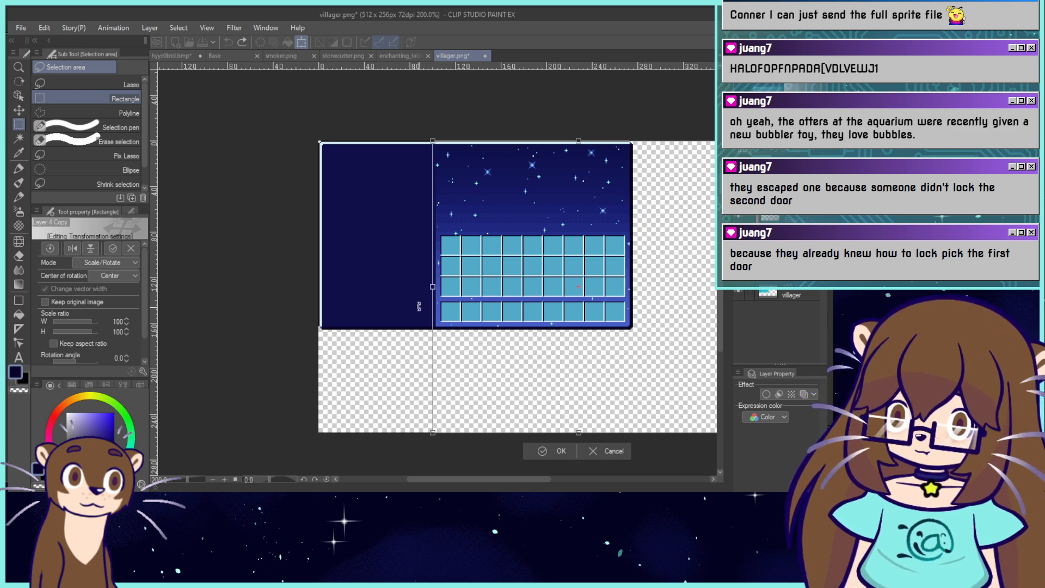
{"action": "left_click_drag", "start_coordinate": [433, 310], "coordinate": [366, 327]}
{"action": "key", "text": "ctrl+z"}
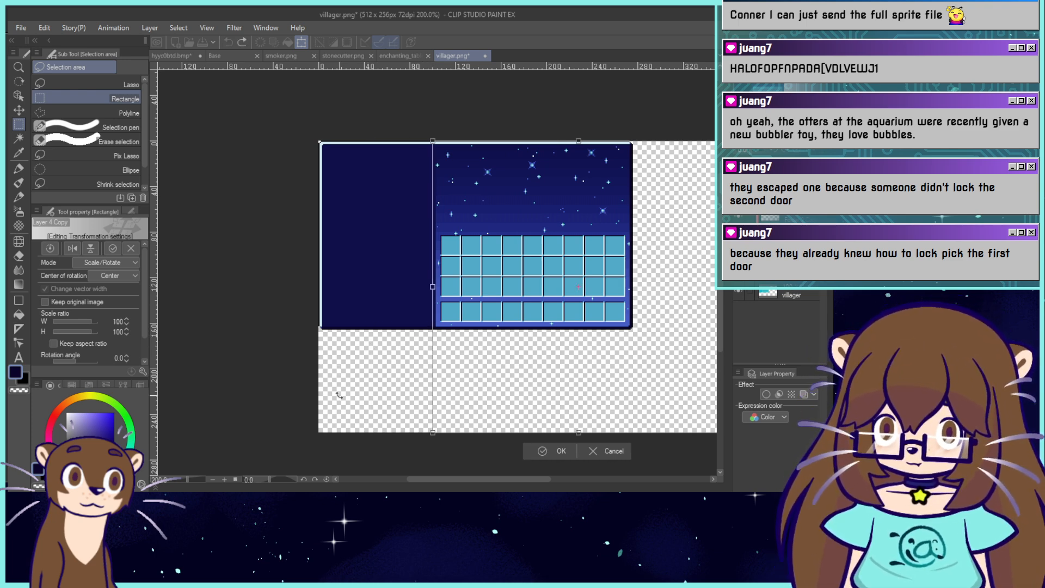
{"action": "left_click", "coordinate": [594, 456]}
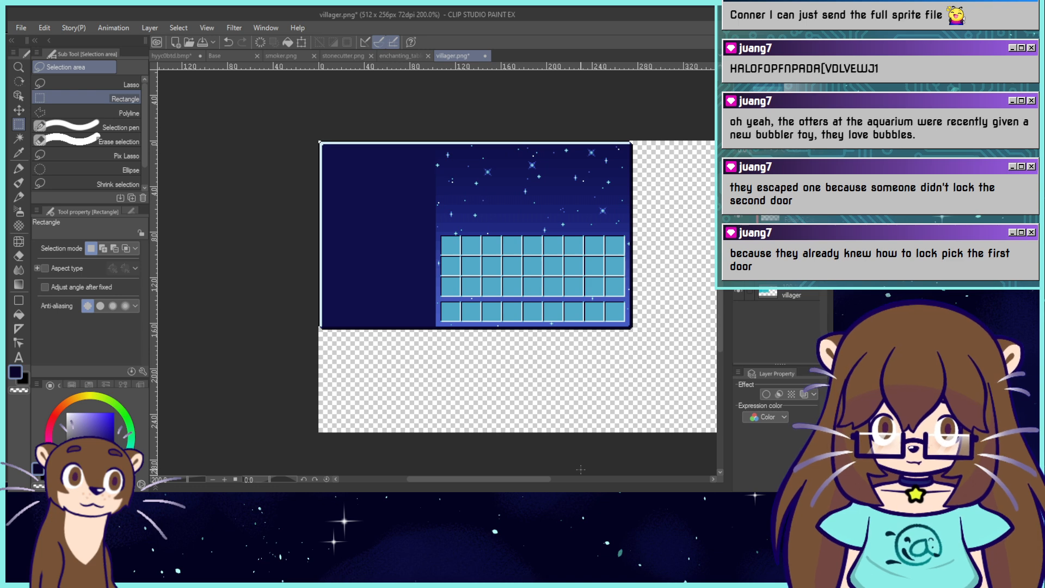
Stretch the sky gradient across the navy area to the villager panel's left border, at a width scale of 138%.
{"action": "left_click_drag", "start_coordinate": [580, 469], "coordinate": [658, 449]}
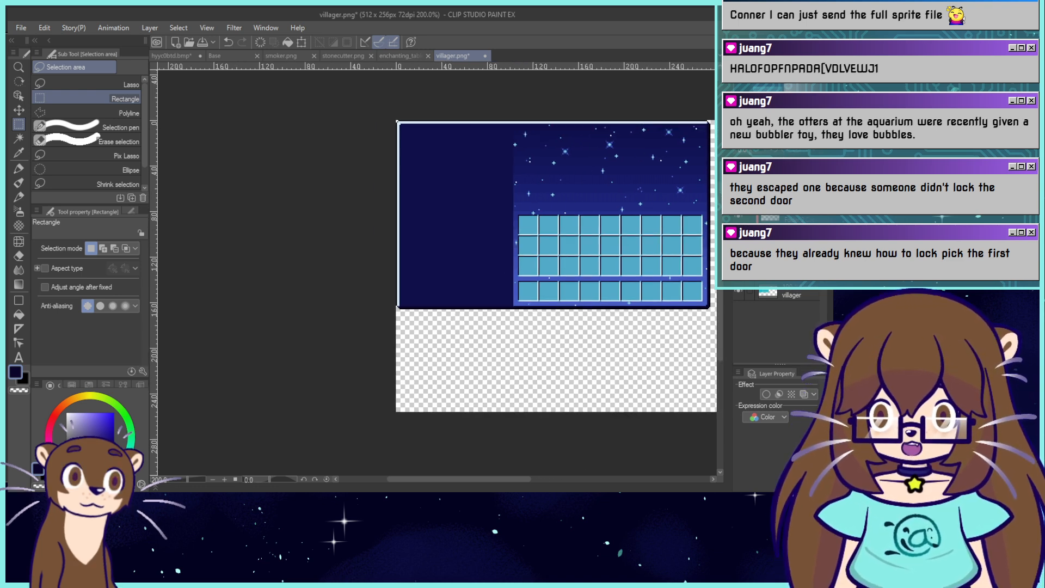
{"action": "scroll", "coordinate": [505, 304], "scroll_direction": "up", "scroll_amount": 2}
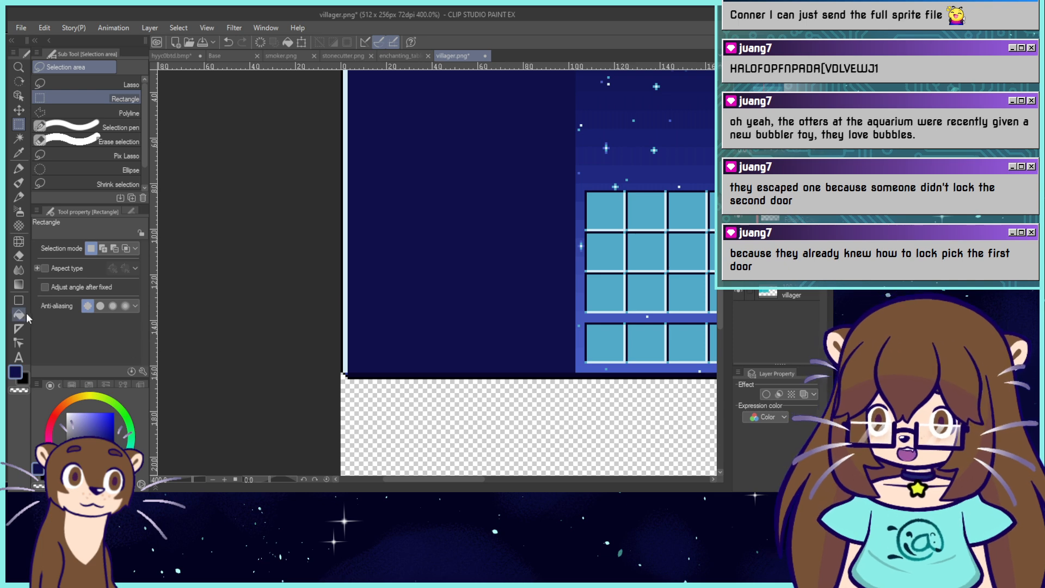
{"action": "left_click", "coordinate": [25, 314]}
{"action": "left_click", "coordinate": [505, 288]}
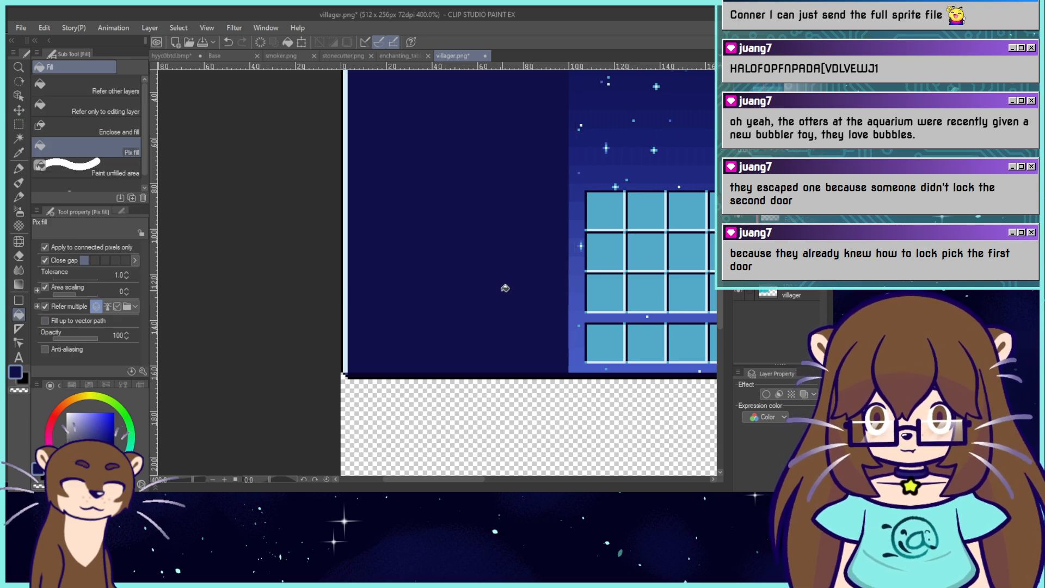
{"action": "key", "text": "ctrl+t"}
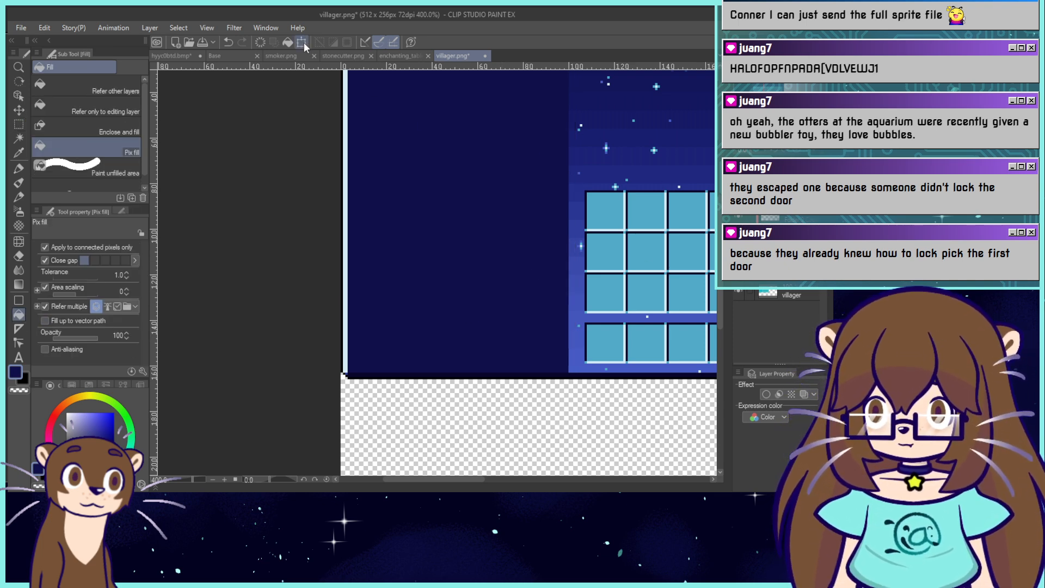
{"action": "left_click_drag", "start_coordinate": [564, 295], "coordinate": [350, 335]}
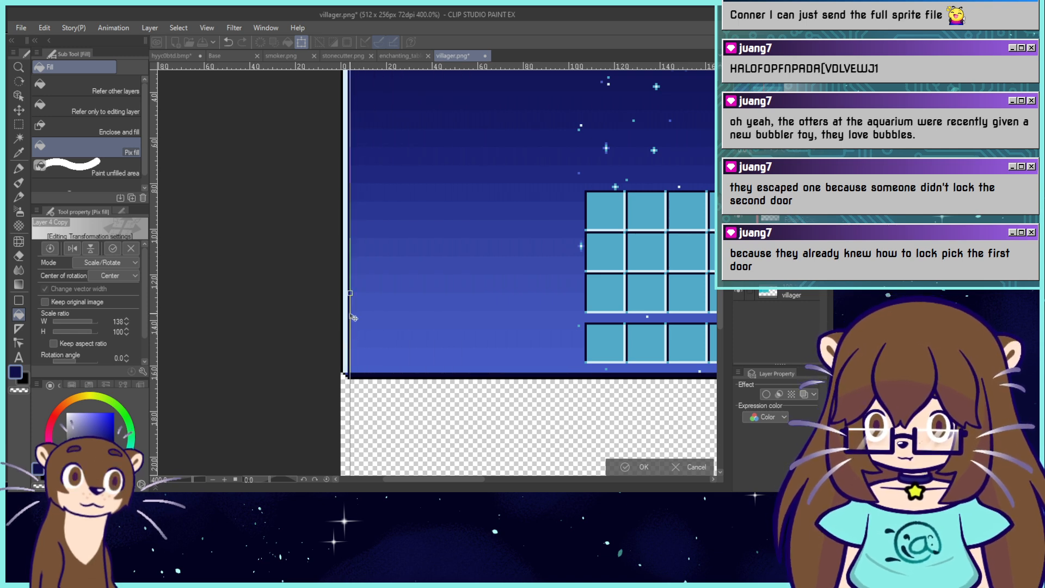
{"action": "left_click_drag", "start_coordinate": [350, 293], "coordinate": [348, 293]}
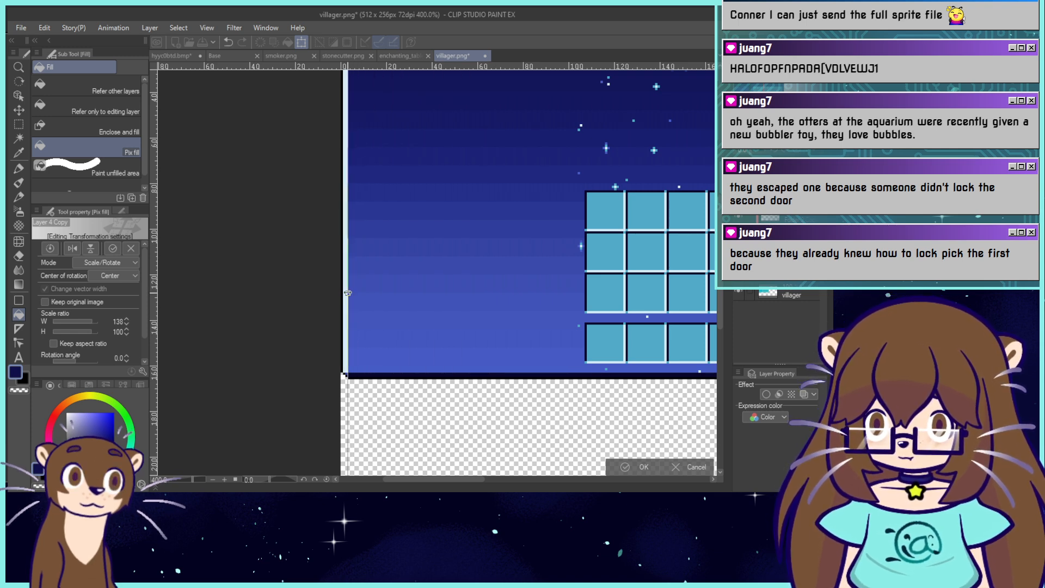
{"action": "left_click", "coordinate": [628, 469]}
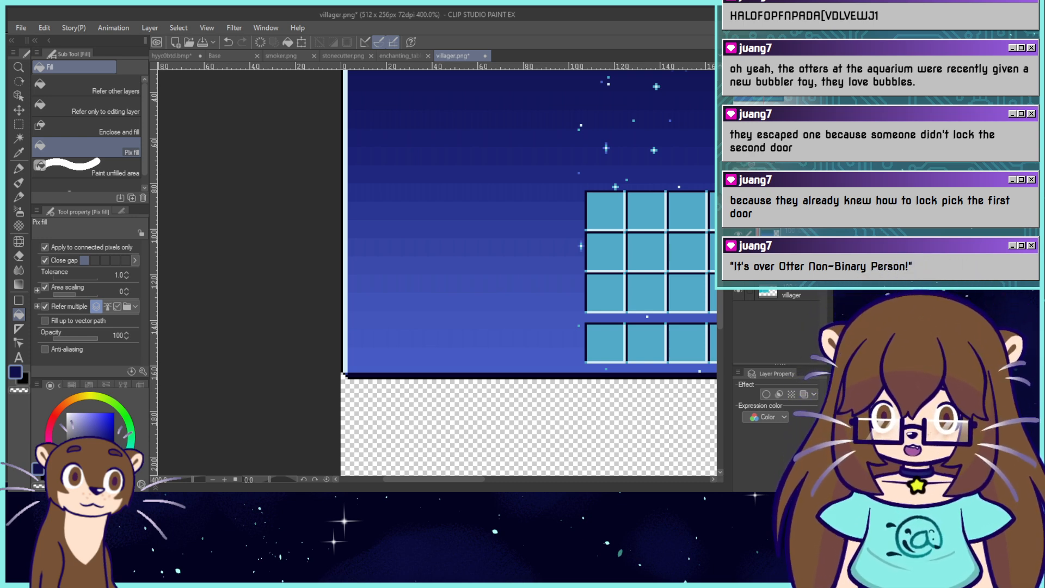
Move the villager layer above the starry panel and erase its cyan background with a transparent fill not limited to connected pixels.
{"action": "scroll", "coordinate": [274, 264], "scroll_direction": "down", "scroll_amount": 4}
{"action": "left_click_drag", "start_coordinate": [273, 264], "coordinate": [365, 274]}
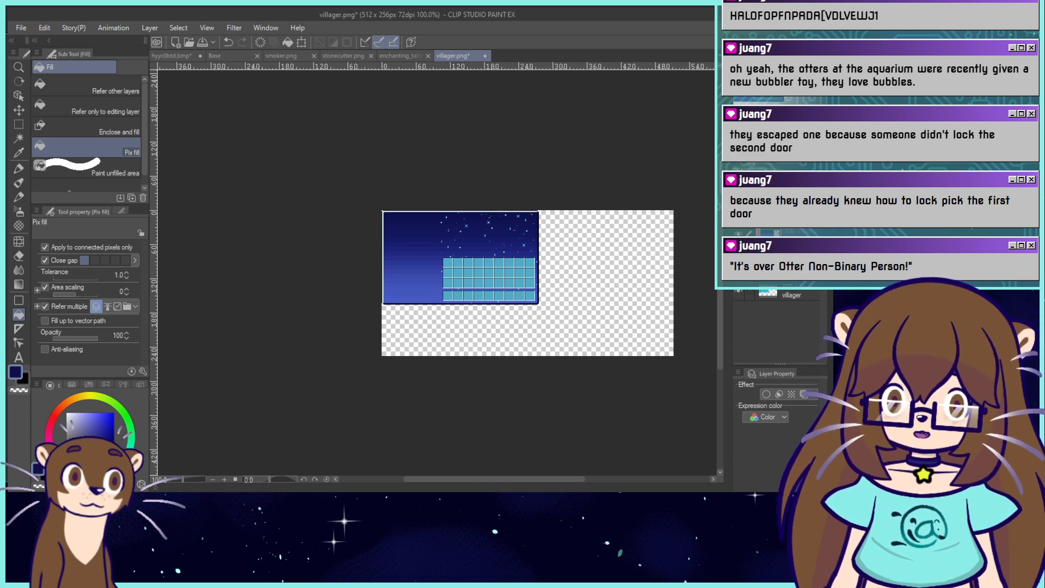
{"action": "key", "text": "ctrl+plus"}
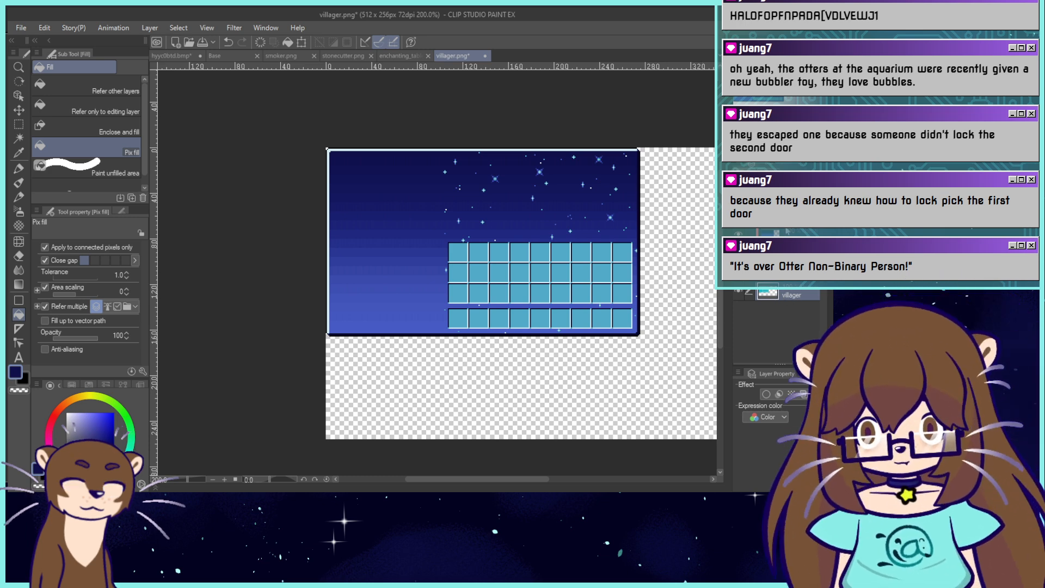
{"action": "left_click_drag", "start_coordinate": [786, 228], "coordinate": [787, 205]}
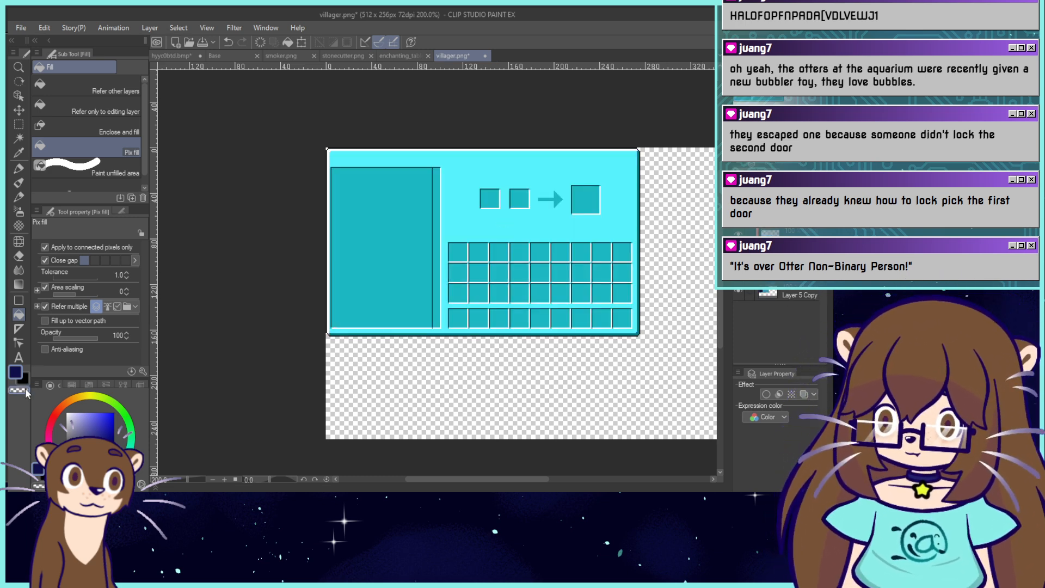
{"action": "left_click", "coordinate": [45, 246]}
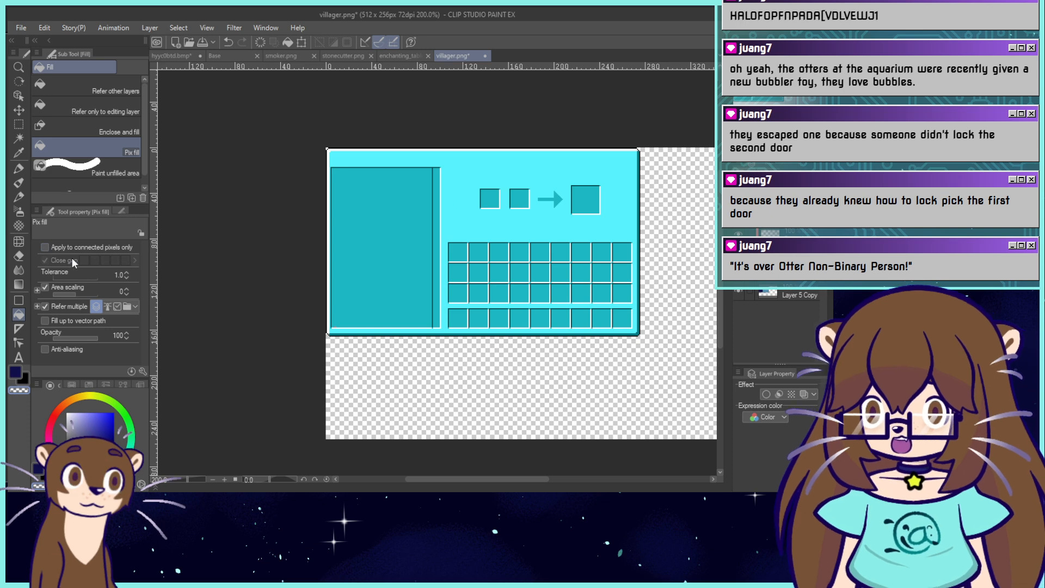
{"action": "left_click", "coordinate": [426, 329]}
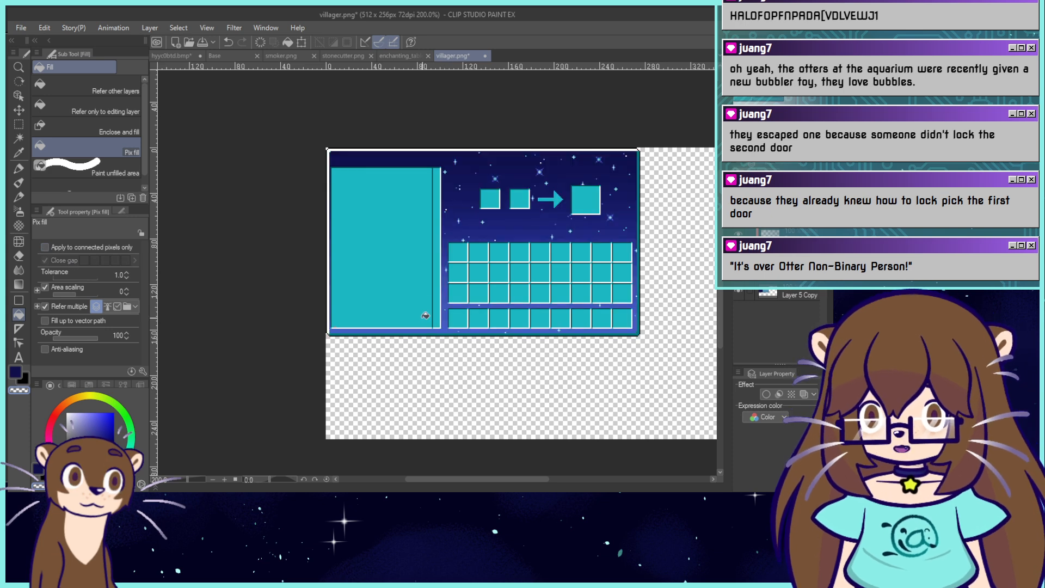
Select the trade list, trade slots, arrow and result slot, clear the villager artwork outside them, and deselect.
{"action": "left_click", "coordinate": [20, 125]}
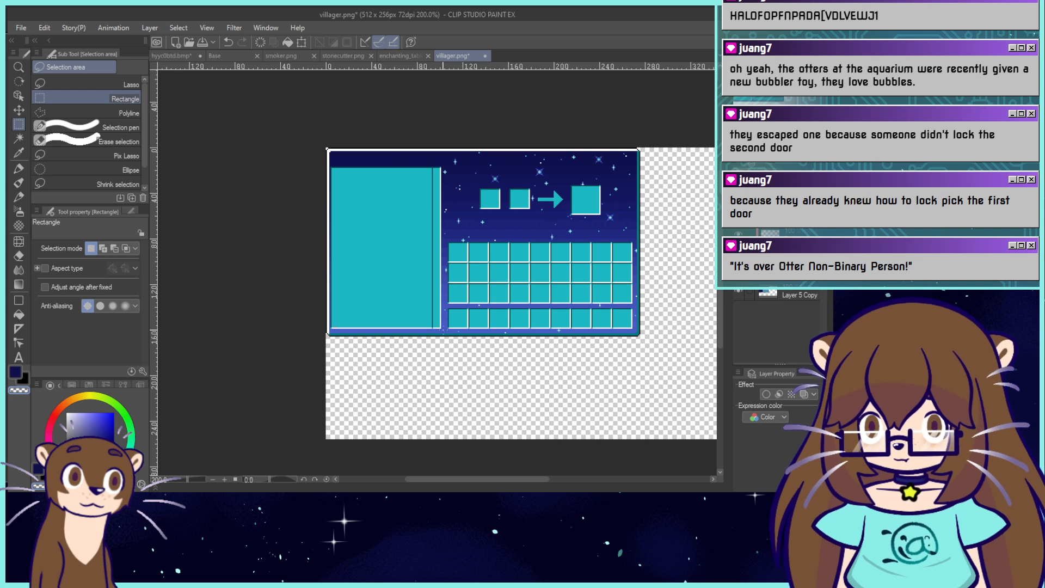
{"action": "left_click_drag", "start_coordinate": [329, 161], "coordinate": [444, 330]}
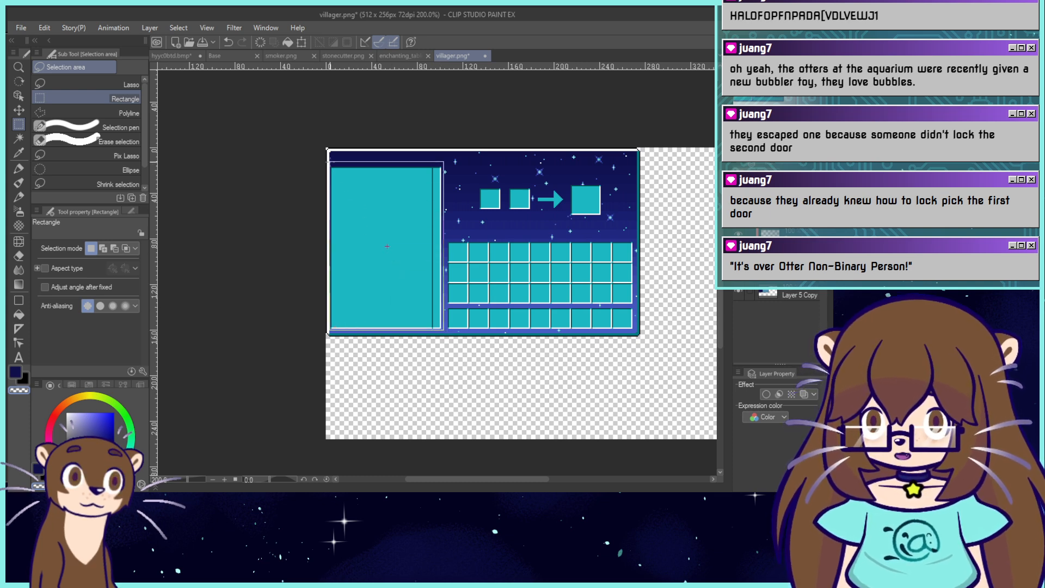
{"action": "left_click_drag", "start_coordinate": [475, 175], "coordinate": [529, 231]}
{"action": "left_click_drag", "start_coordinate": [611, 174], "coordinate": [560, 225]}
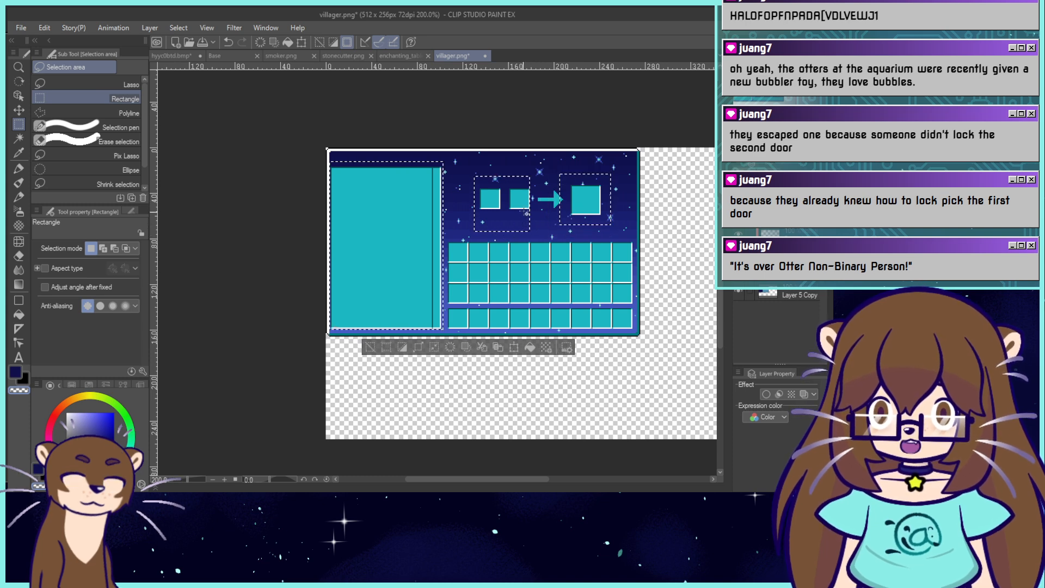
{"action": "left_click_drag", "start_coordinate": [522, 181], "coordinate": [566, 226]}
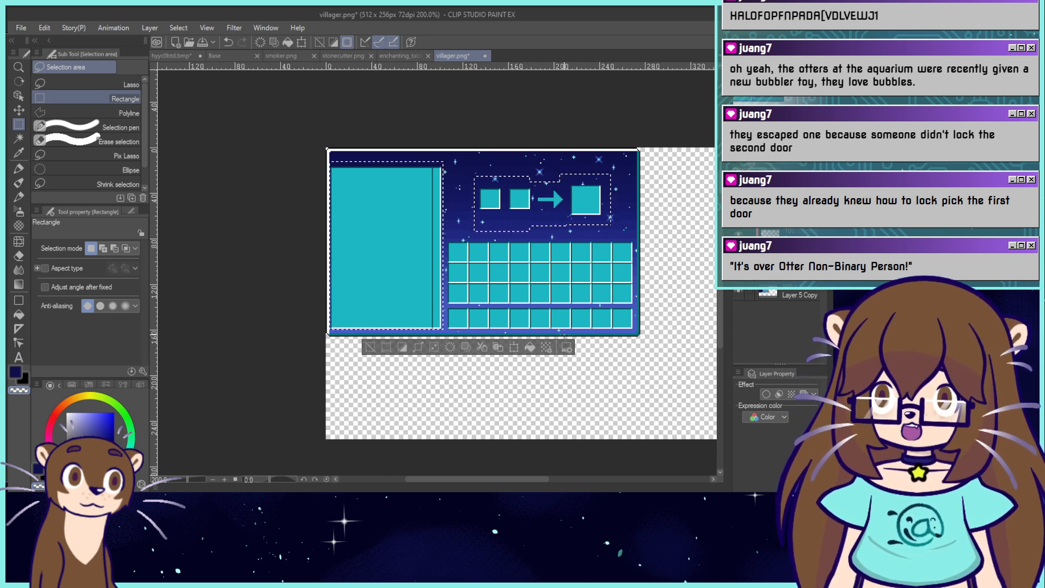
{"action": "left_click", "coordinate": [466, 348]}
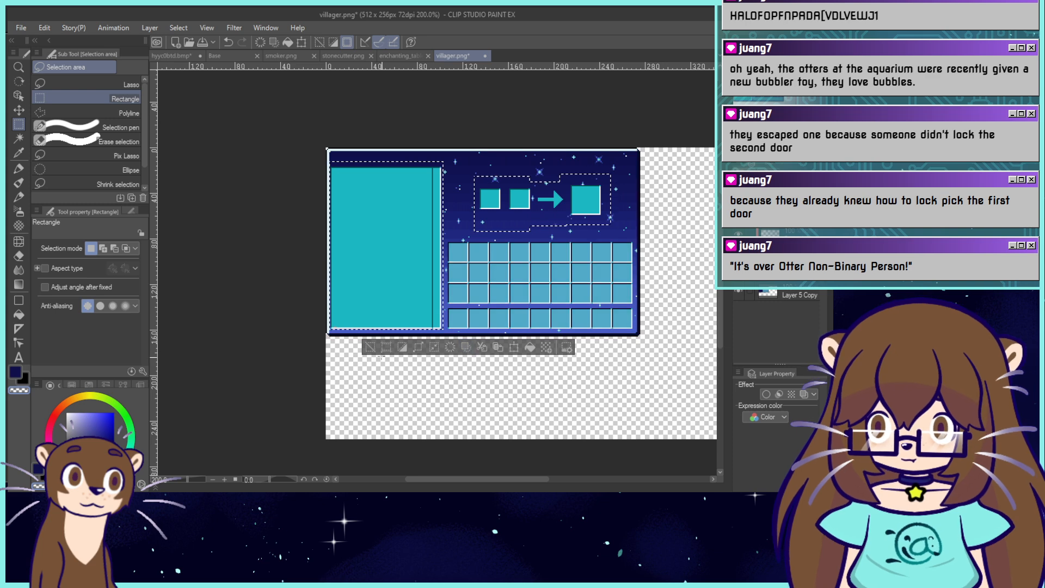
{"action": "left_click", "coordinate": [371, 347]}
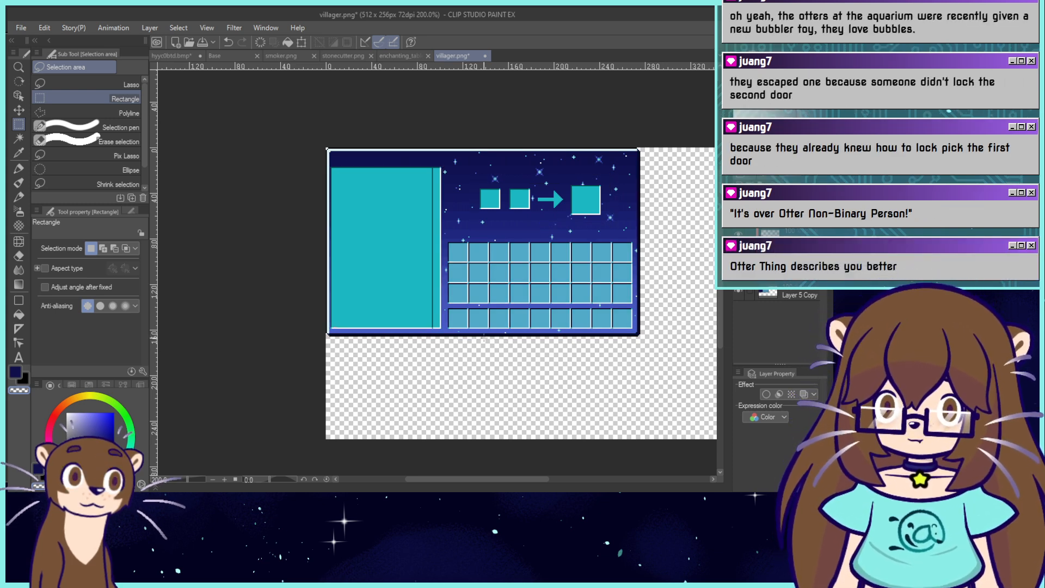
Recolor the trade list, slots and arrow with the inventory grid's blue fill, dark navy shadows and pale blue highlights.
{"action": "key", "text": "ctrl+plus"}
{"action": "key", "text": "ctrl+plus"}
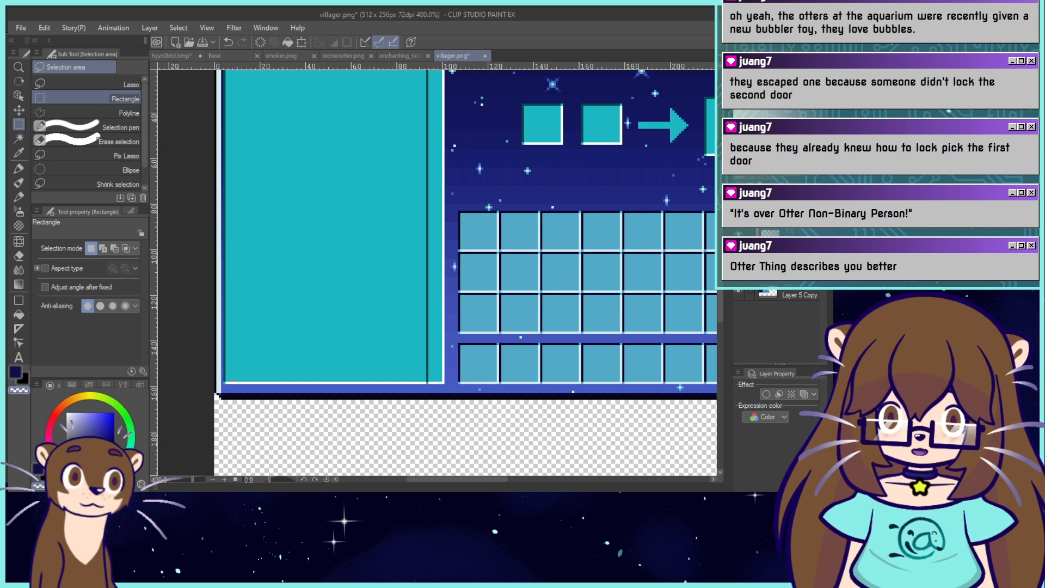
{"action": "right_click", "coordinate": [680, 228]}
{"action": "left_click", "coordinate": [19, 315]}
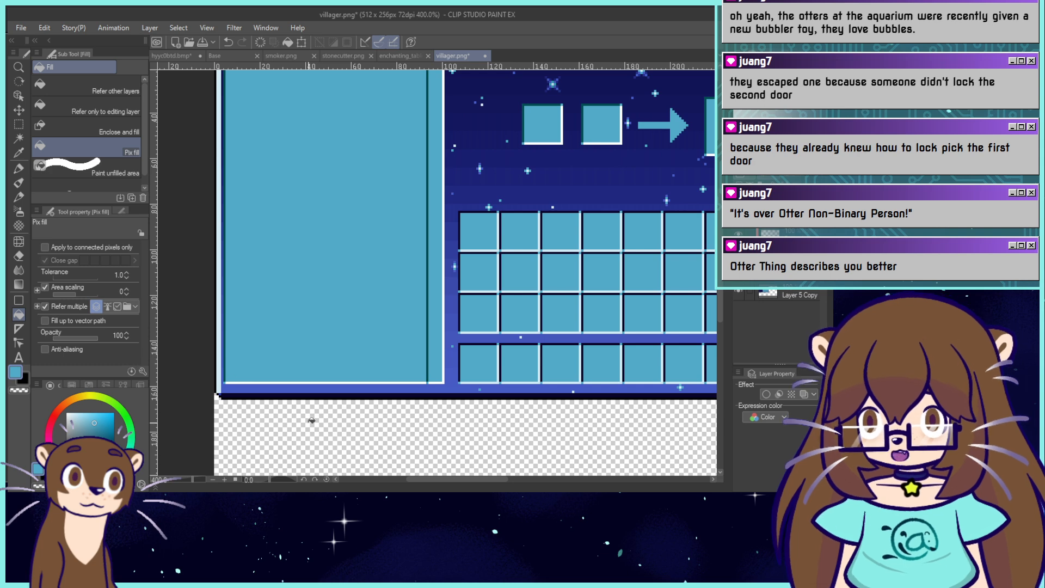
{"action": "left_click", "coordinate": [464, 206], "text": "alt"}
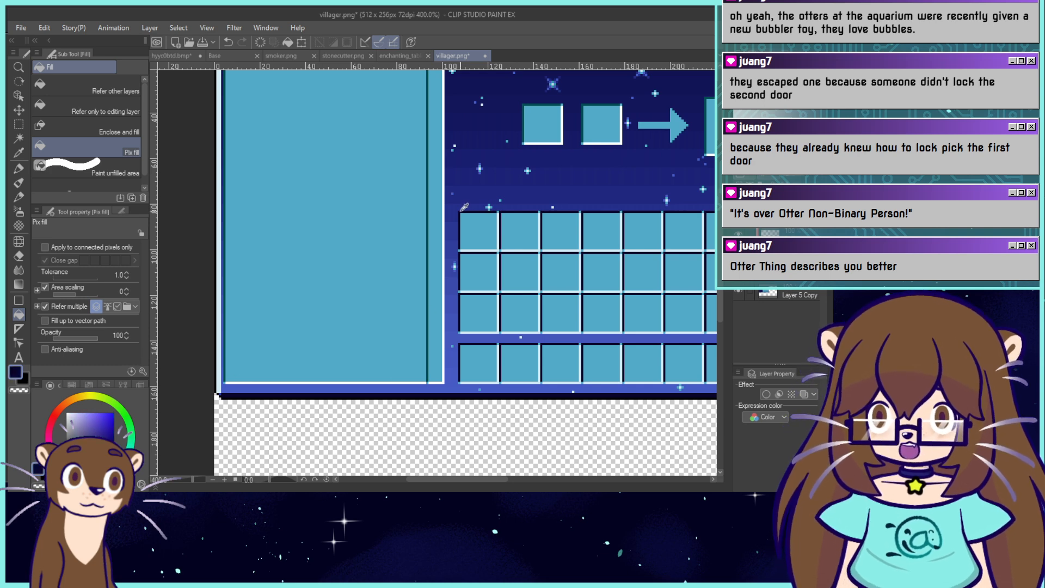
{"action": "left_click", "coordinate": [526, 115]}
{"action": "left_click", "coordinate": [502, 231], "text": "alt"}
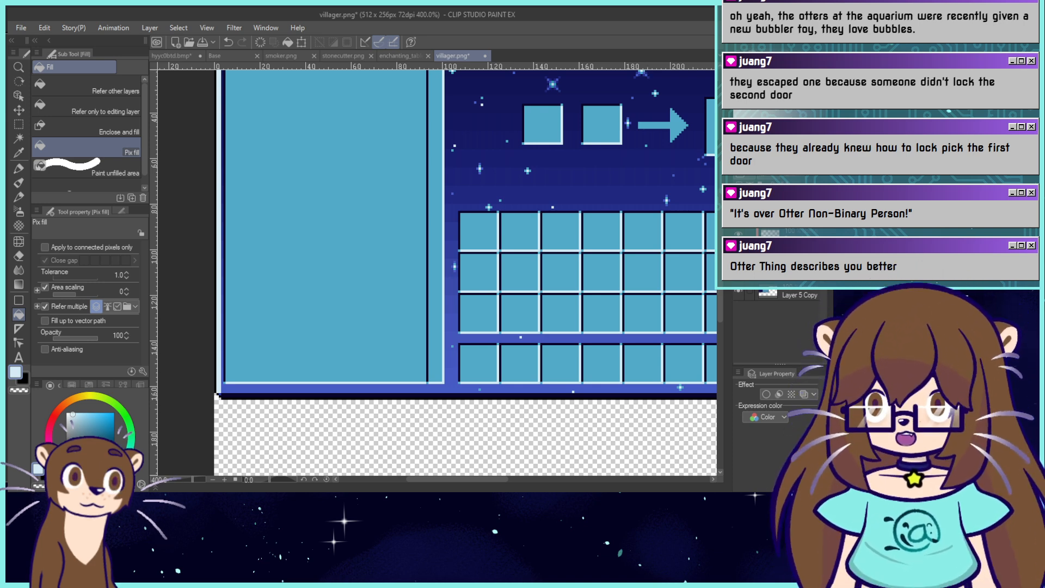
Save the restyled villager.png.
{"action": "left_click_drag", "start_coordinate": [490, 191], "coordinate": [291, 297]}
{"action": "key", "text": "ctrl+alt+0"}
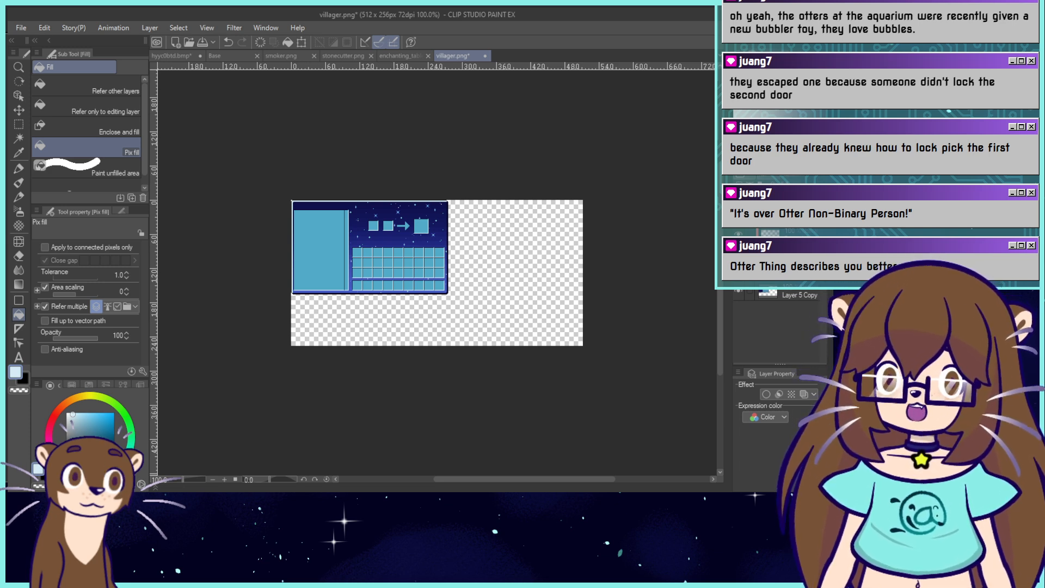
{"action": "key", "text": "ctrl+0"}
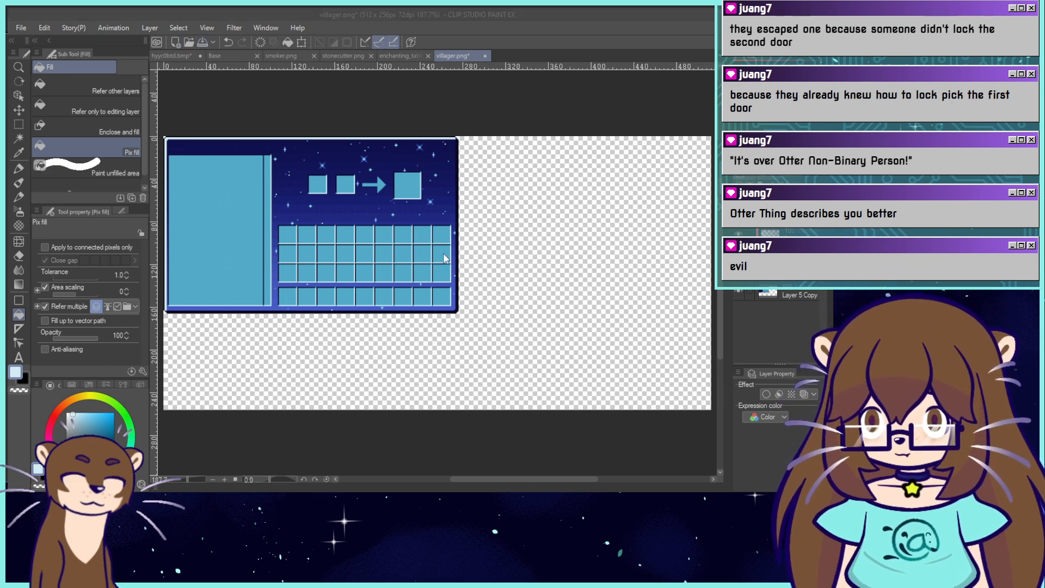
{"action": "key", "text": "ctrl+s"}
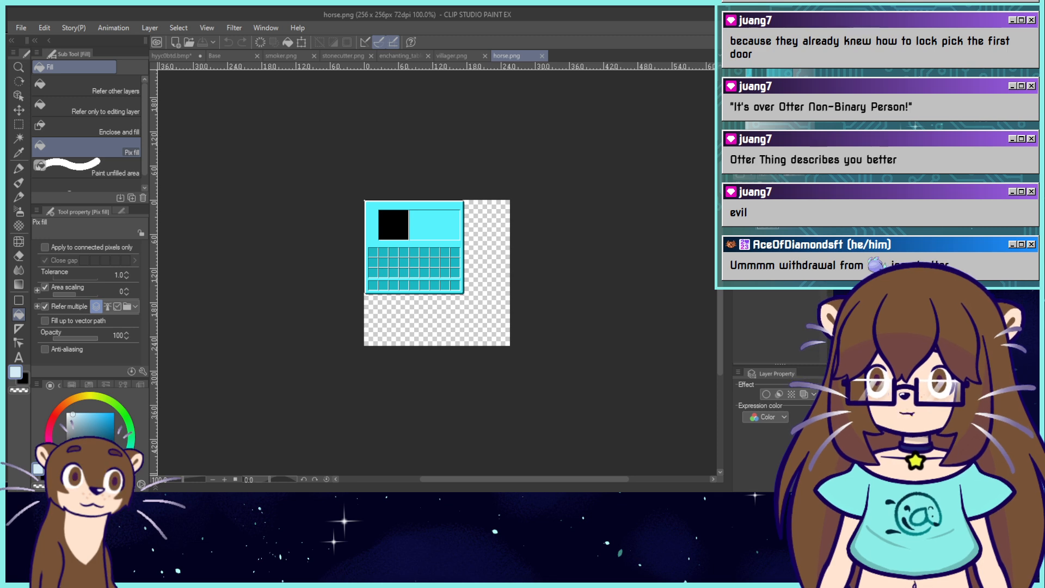
Paste the starry inventory panel layers from Base into horse.png and place the horse artwork layer above them.
{"action": "key", "text": "ctrl+plus"}
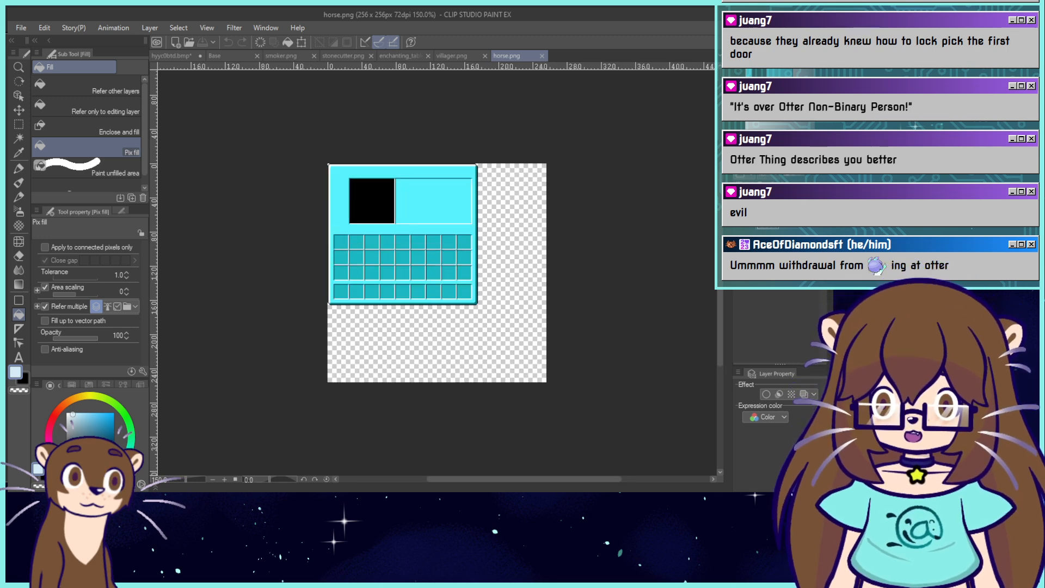
{"action": "left_click", "coordinate": [221, 56]}
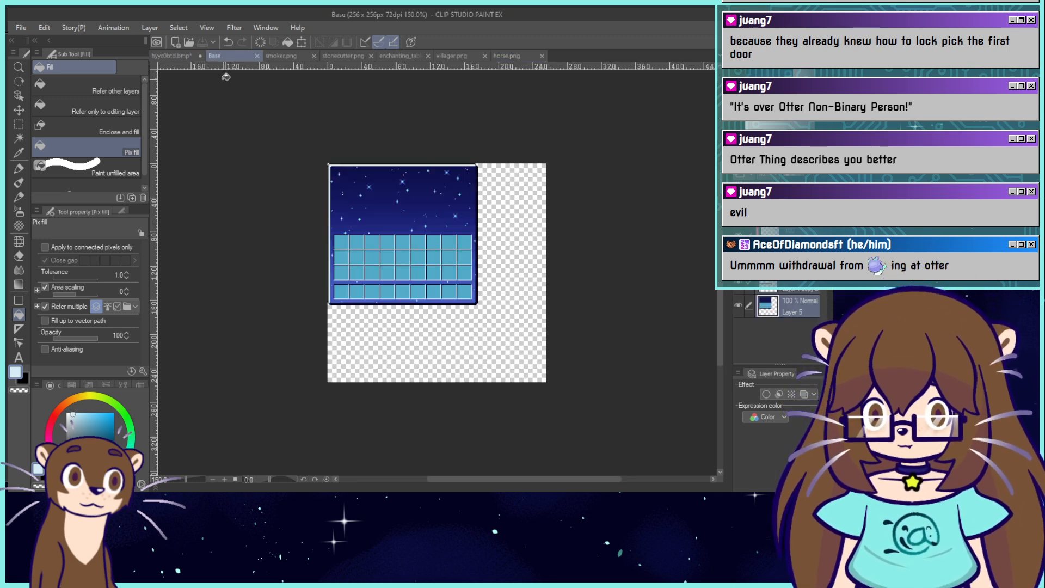
{"action": "left_click", "coordinate": [508, 56]}
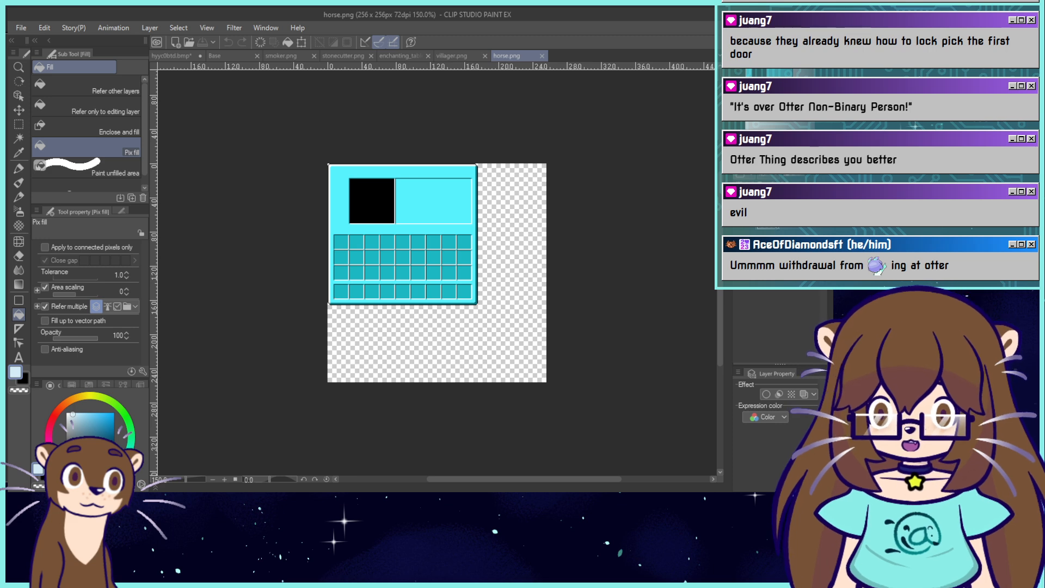
{"action": "key", "text": "ctrl+v"}
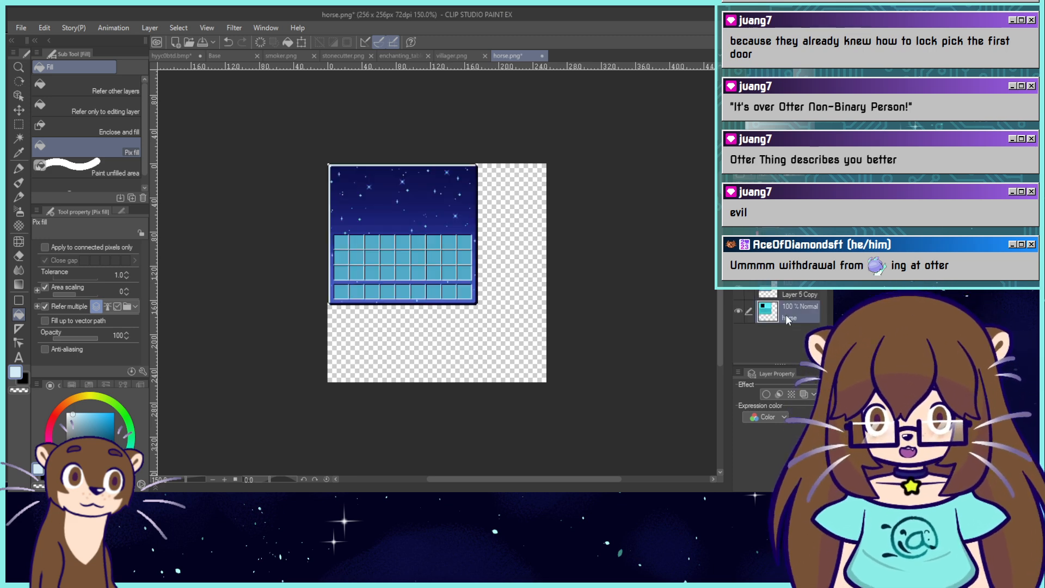
{"action": "key", "text": "ctrl+z"}
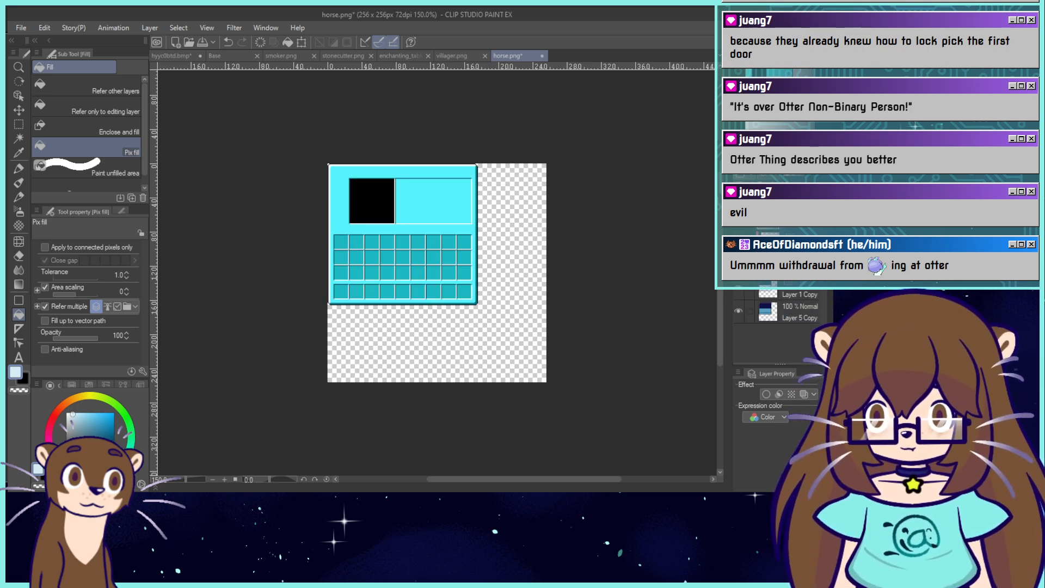
Erase the horse panel's outer cyan background with a transparent fill limited to connected pixels.
{"action": "scroll", "coordinate": [369, 185], "scroll_direction": "up", "scroll_amount": 4}
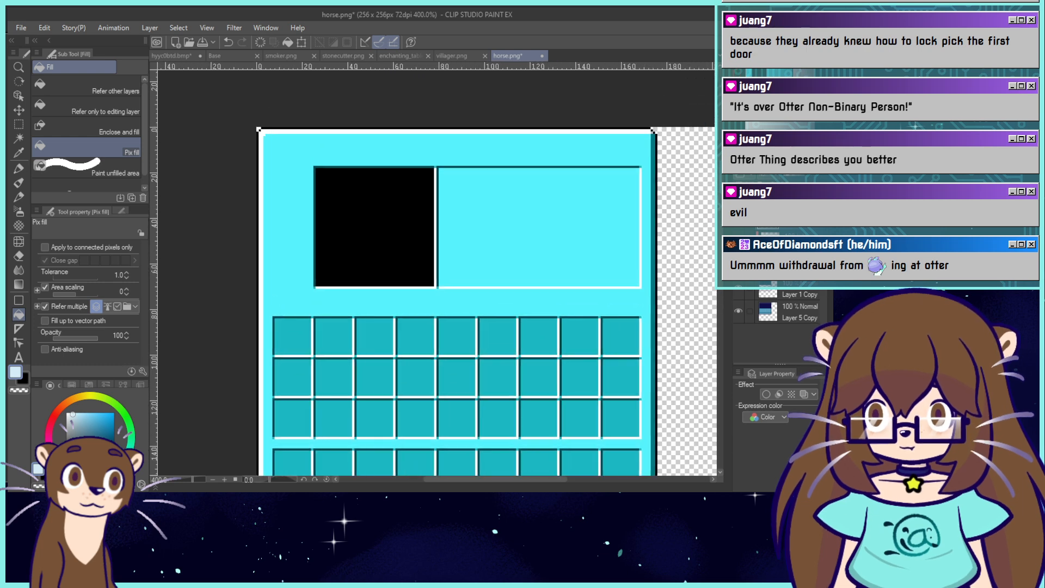
{"action": "scroll", "coordinate": [435, 272], "scroll_direction": "right", "scroll_amount": 1}
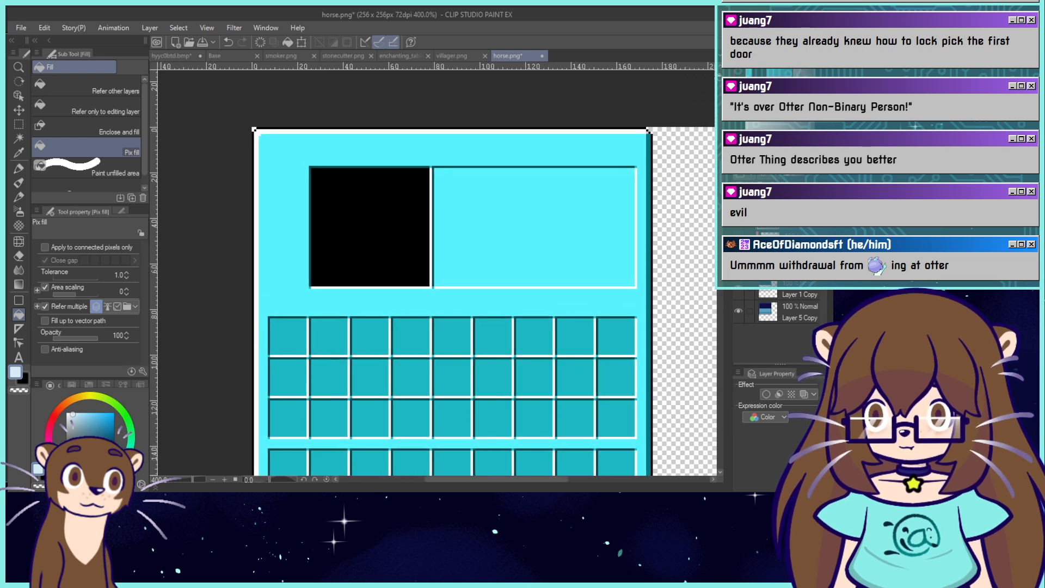
{"action": "left_click", "coordinate": [45, 248]}
{"action": "left_click", "coordinate": [266, 271]}
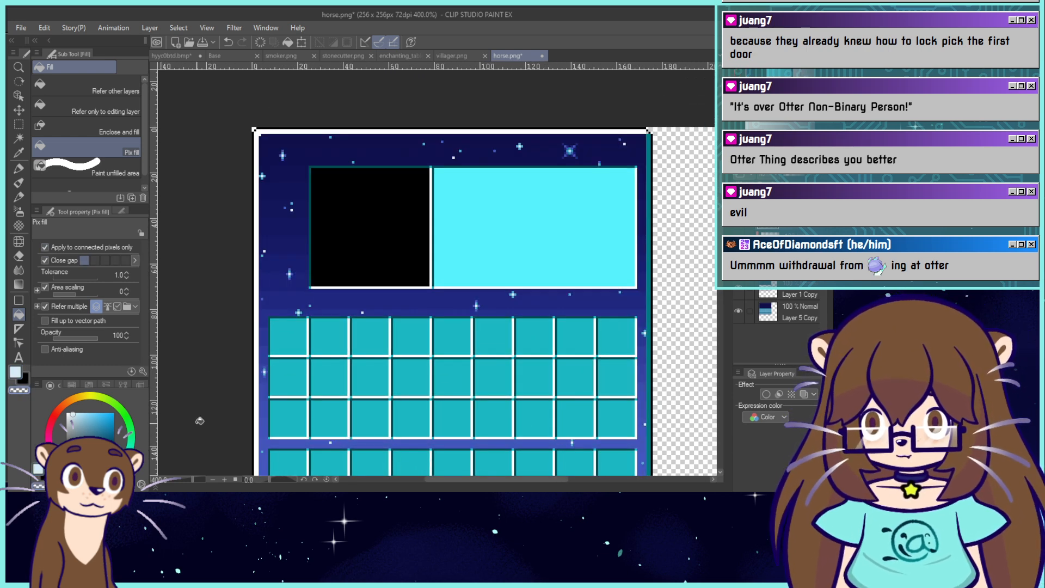
Turn off connected-only filling and clear the horse artwork layer outside the two upper boxes, leaving nothing selected.
{"action": "left_click", "coordinate": [44, 248]}
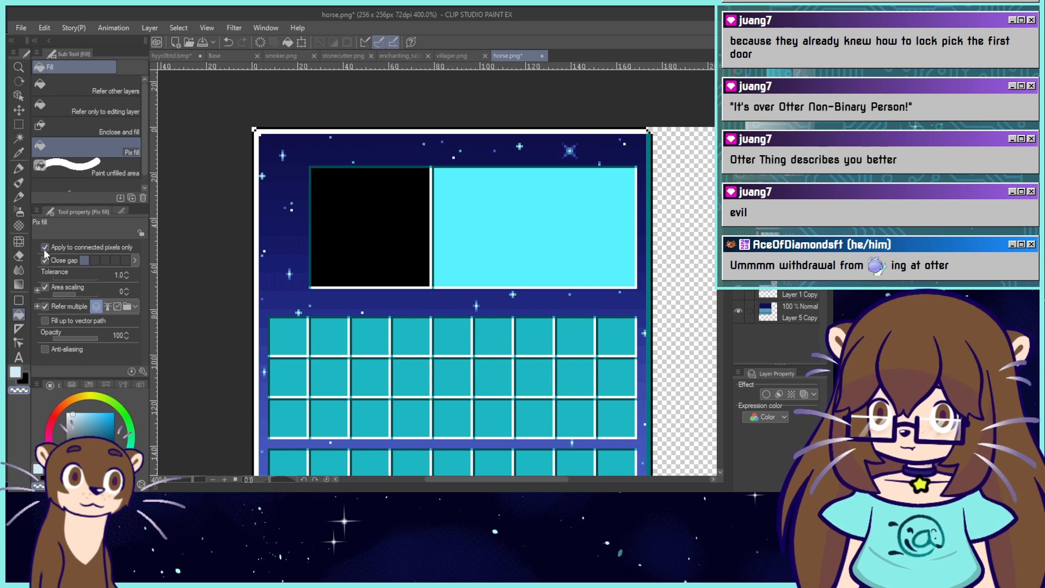
{"action": "left_click", "coordinate": [18, 124]}
{"action": "left_click_drag", "start_coordinate": [296, 147], "coordinate": [638, 295]}
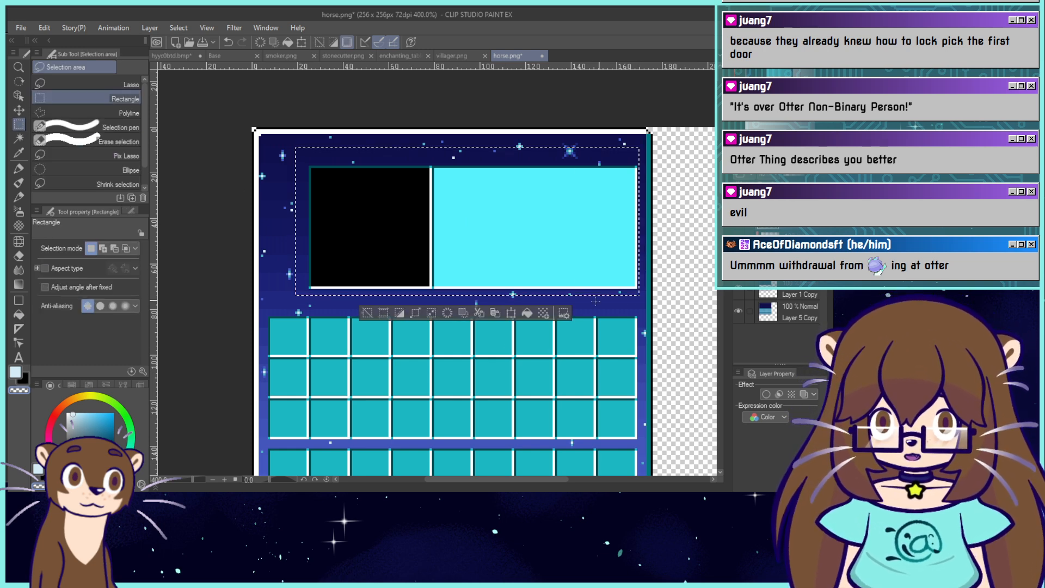
{"action": "left_click", "coordinate": [463, 314]}
{"action": "left_click", "coordinate": [368, 312]}
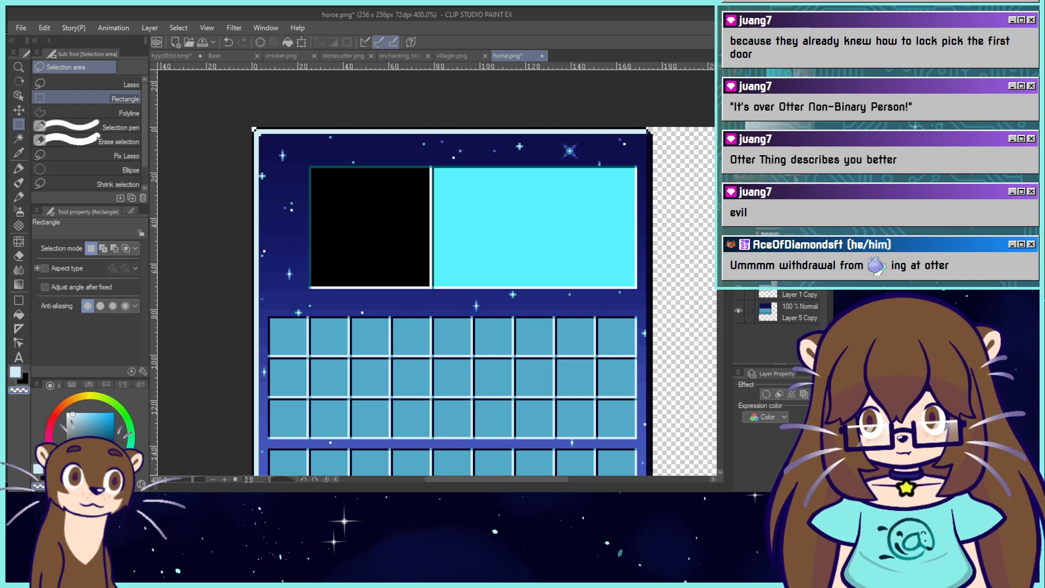
Recolor the horse panel's upper boxes with the inventory grid's blue fill, pale blue highlights and dark navy shadows.
{"action": "left_click", "coordinate": [18, 316]}
{"action": "right_click", "coordinate": [378, 342]}
{"action": "left_click", "coordinate": [479, 229]}
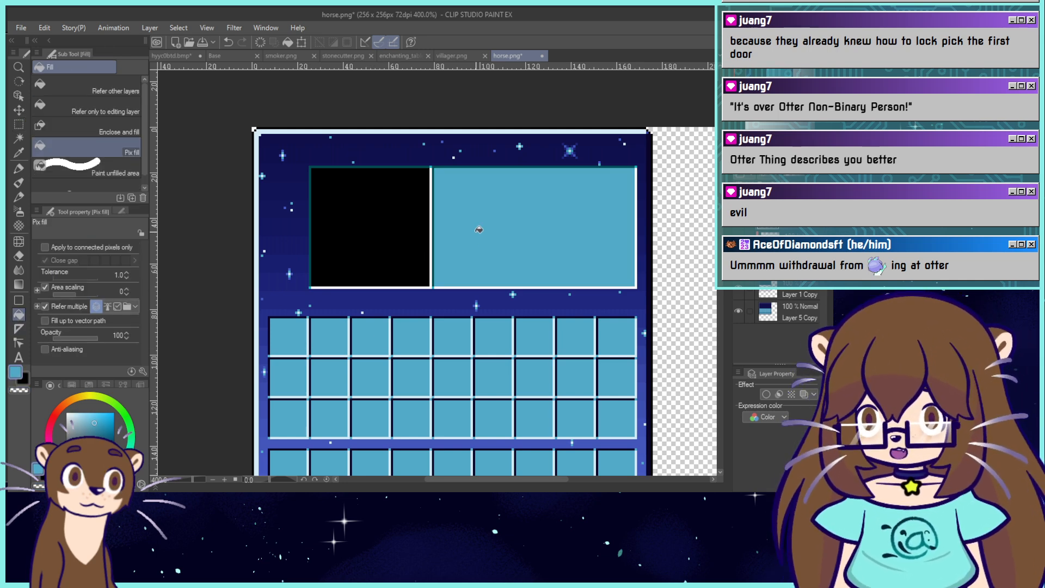
{"action": "right_click", "coordinate": [473, 336]}
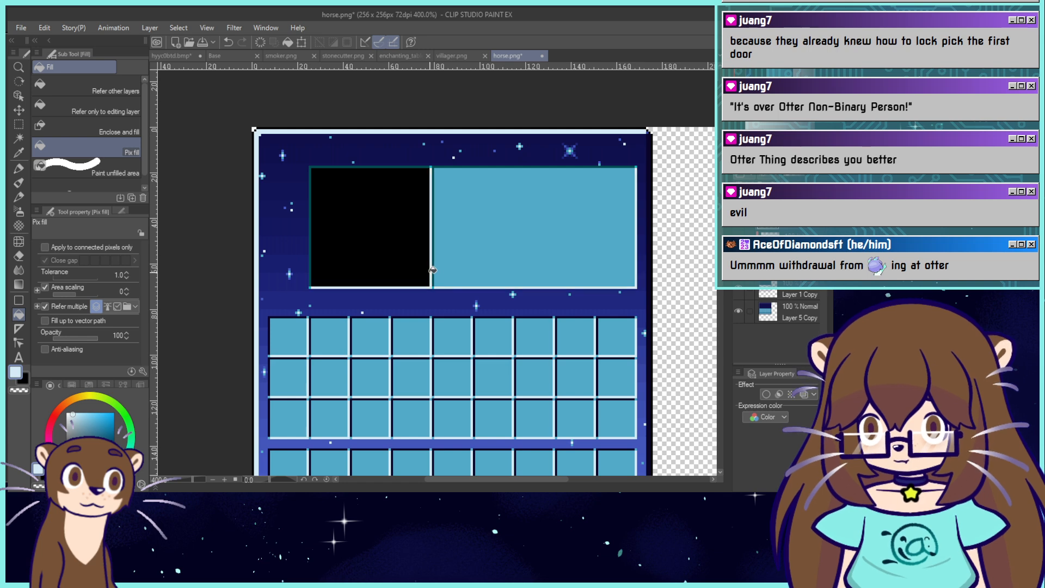
{"action": "right_click", "coordinate": [474, 337]}
{"action": "right_click", "coordinate": [650, 267]}
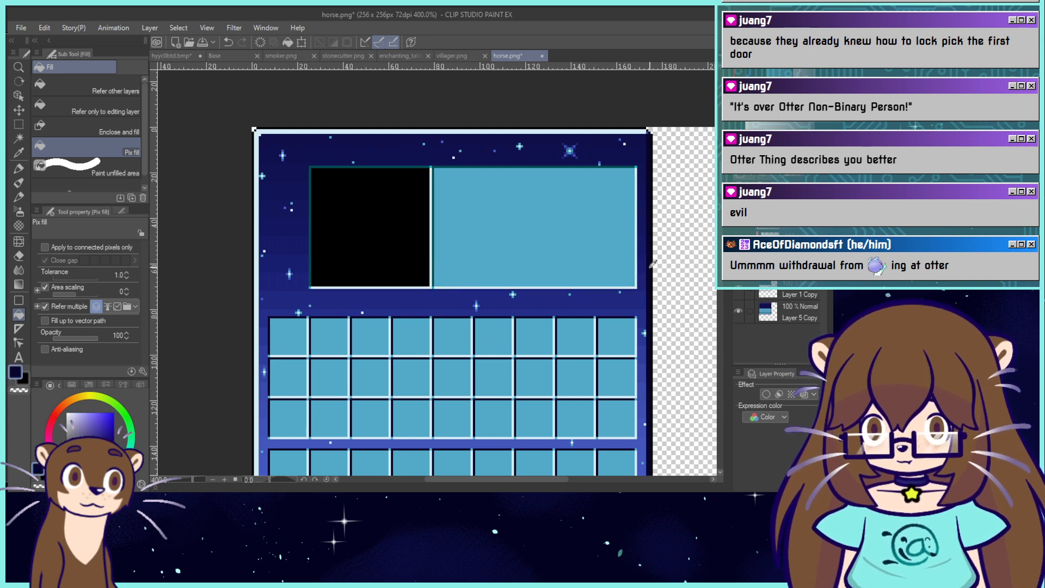
{"action": "left_click", "coordinate": [634, 165]}
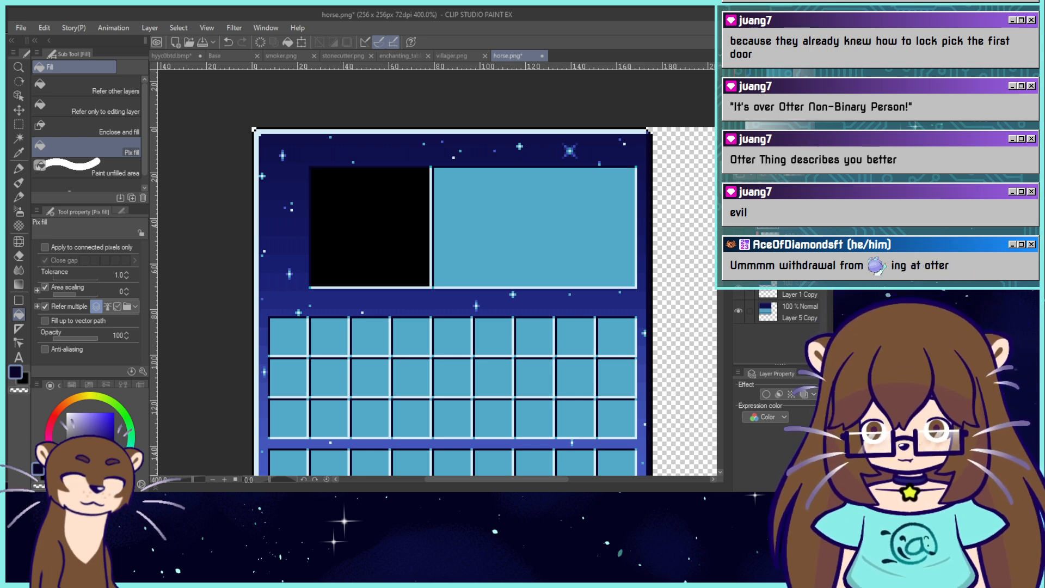
Save the restyled horse.png.
{"action": "key", "text": "ctrl+alt+0"}
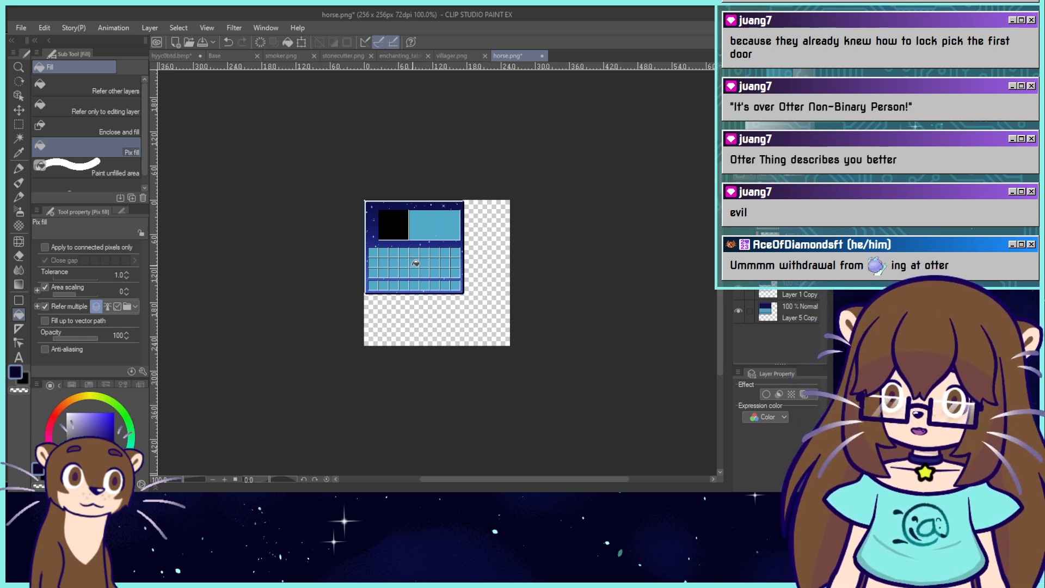
{"action": "left_click", "coordinate": [203, 43]}
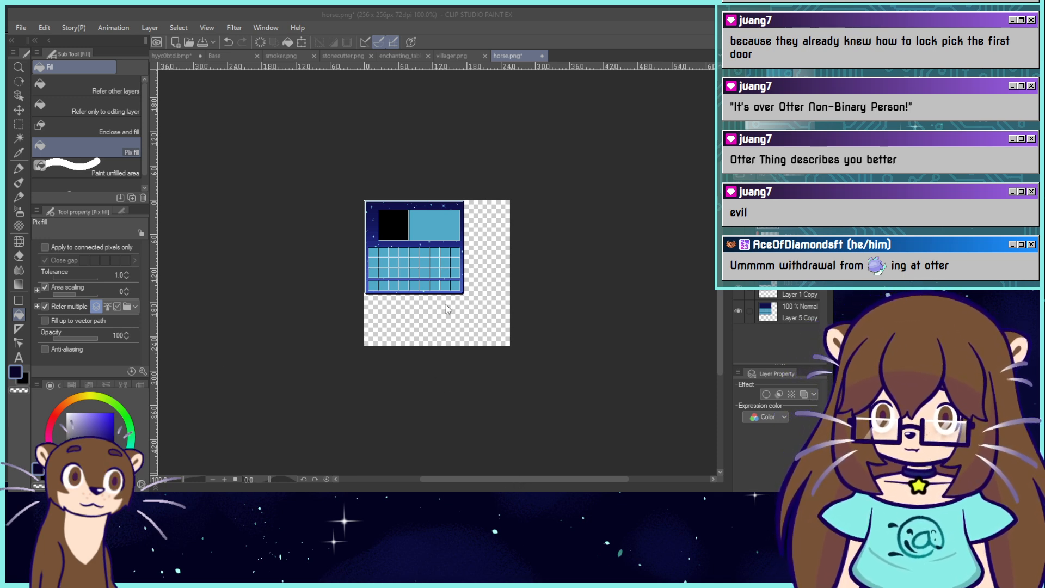
{"action": "left_click", "coordinate": [455, 204]}
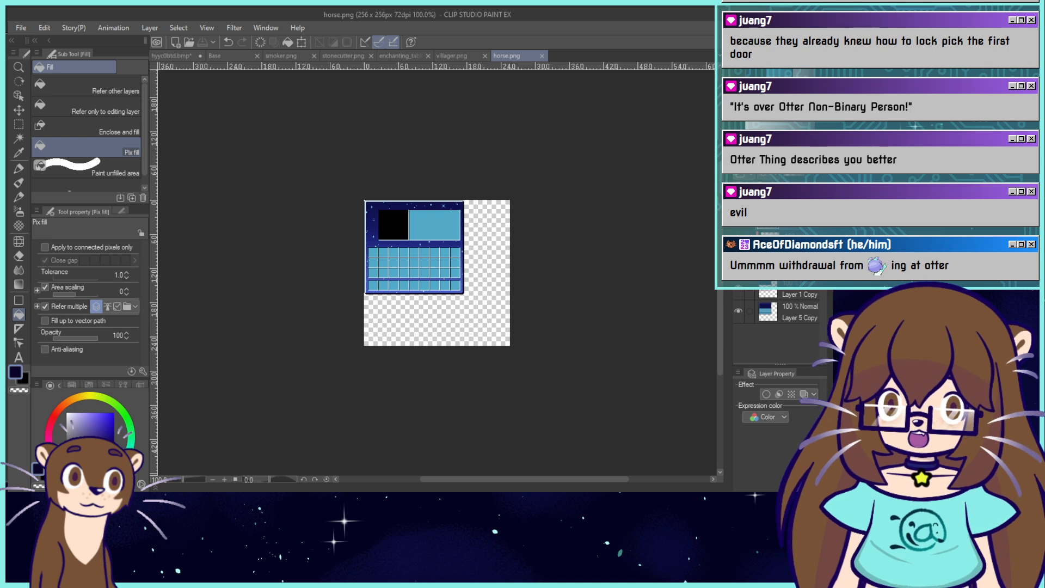
{"action": "key", "text": "ctrl+plus"}
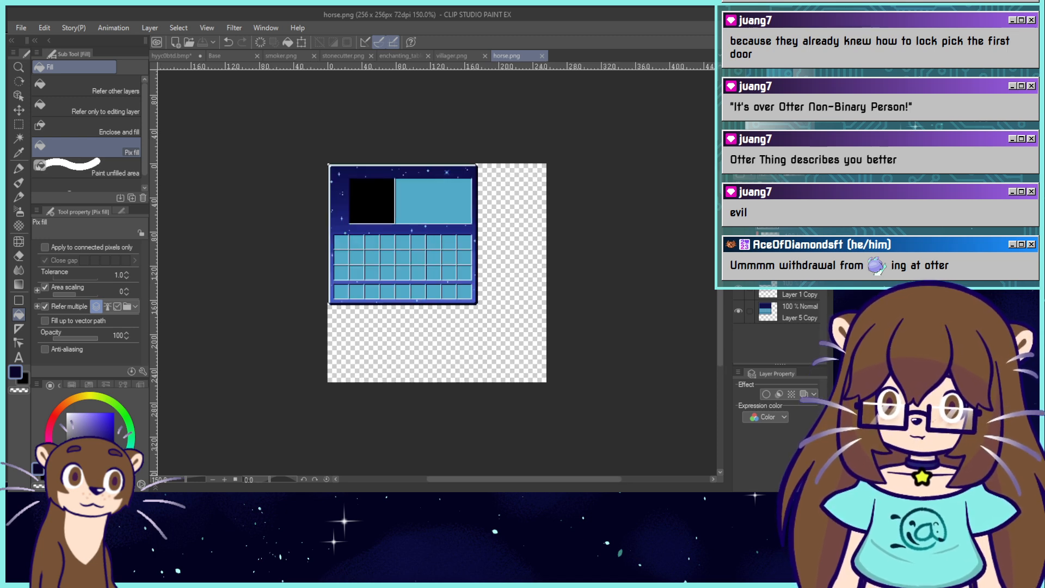
Open grindstone.png, paste the starry inventory panel layers and place the grindstone artwork layer above them.
{"action": "left_click", "coordinate": [187, 44]}
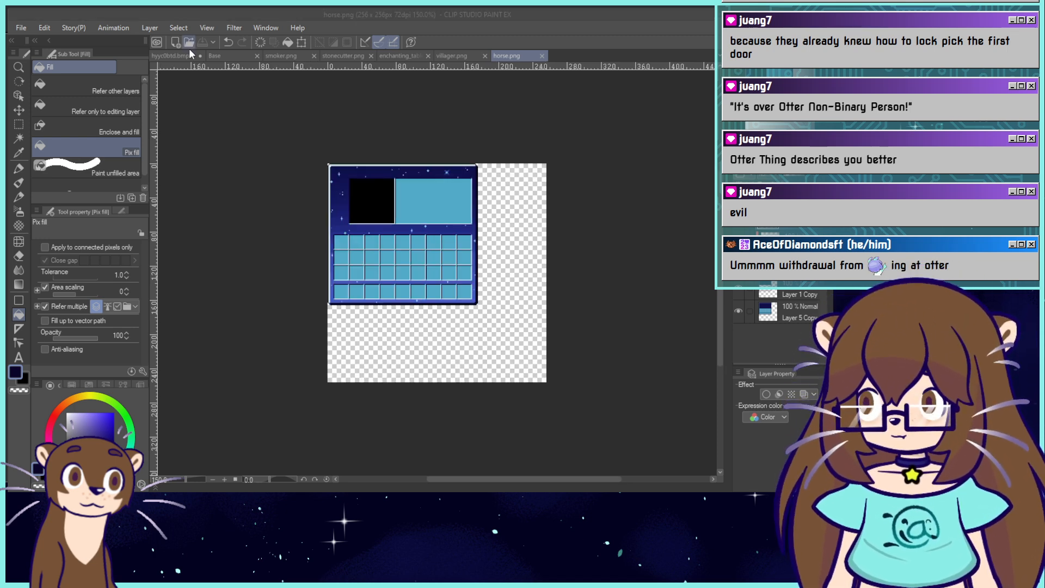
{"action": "left_click", "coordinate": [456, 228]}
{"action": "left_click", "coordinate": [520, 473]}
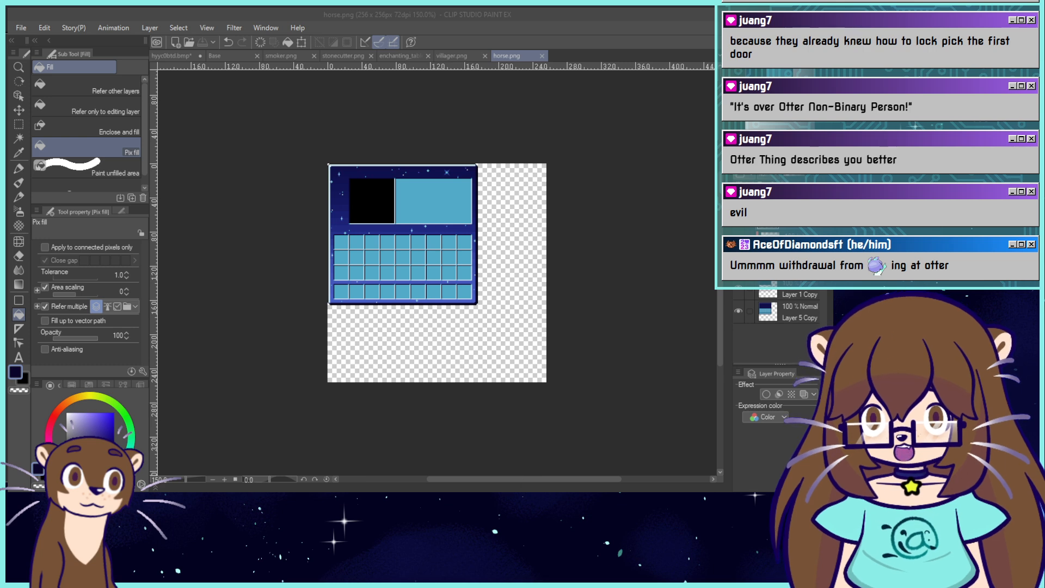
{"action": "key", "text": "ctrl+v"}
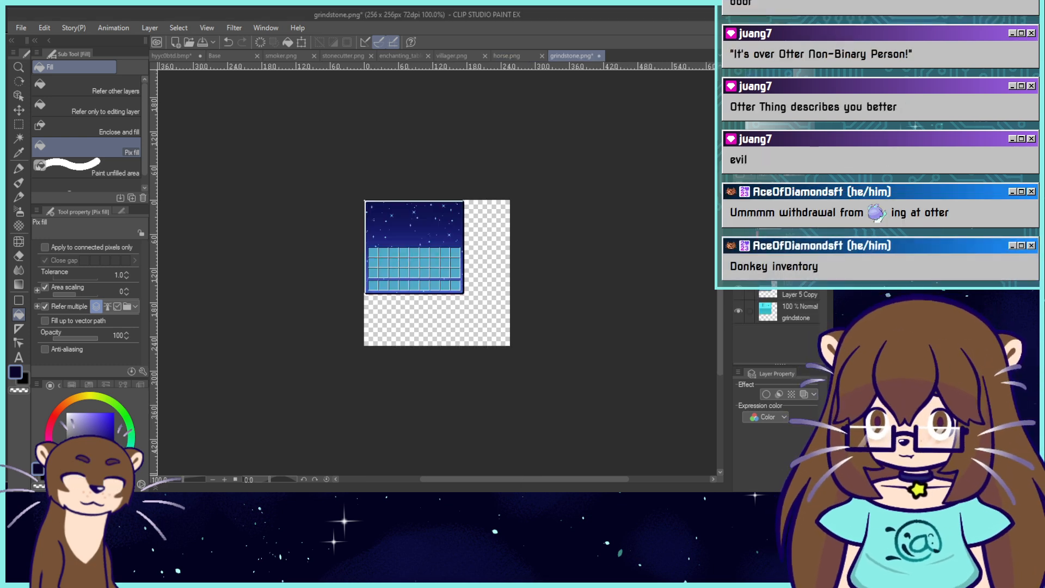
{"action": "key", "text": "ctrl+v"}
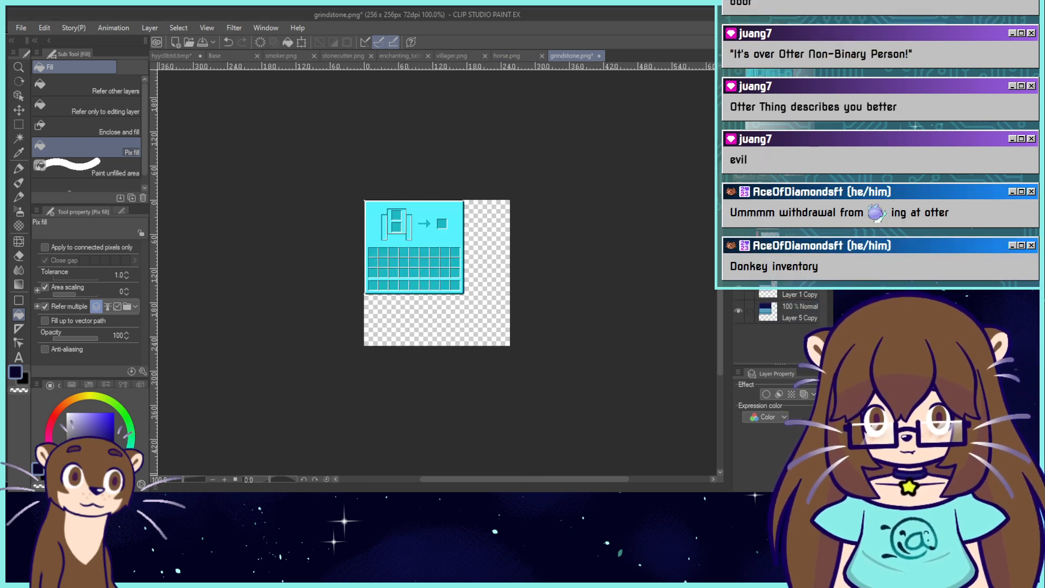
Try to erase the grindstone panel's cyan background with a transparent fill that is not limited to connected pixels.
{"action": "key", "text": "ctrl+plus"}
{"action": "key", "text": "asciicircum"}
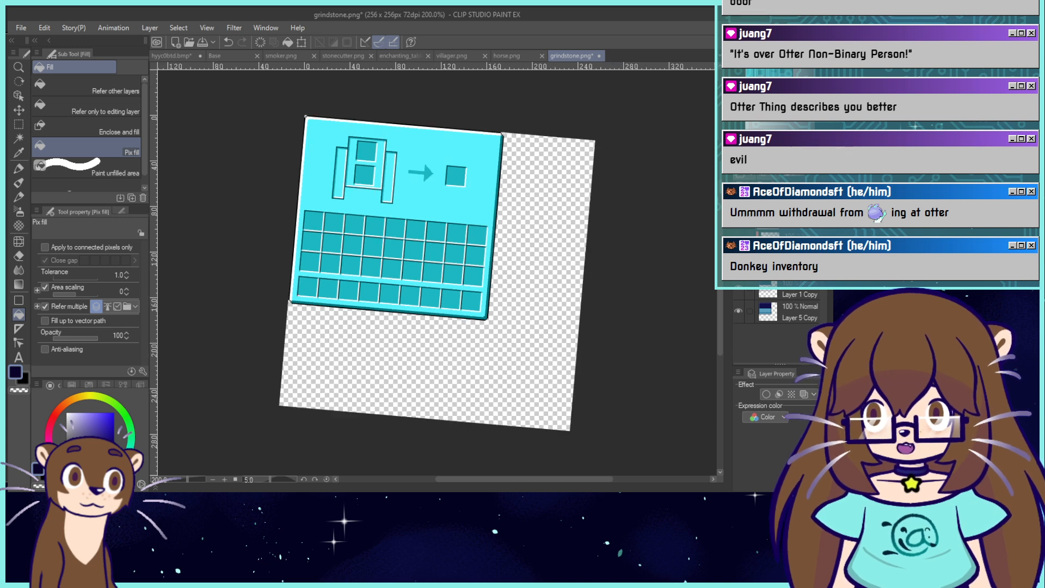
{"action": "key", "text": "minus"}
{"action": "key", "text": "ctrl+plus"}
{"action": "left_click_drag", "start_coordinate": [760, 89], "coordinate": [748, 74]}
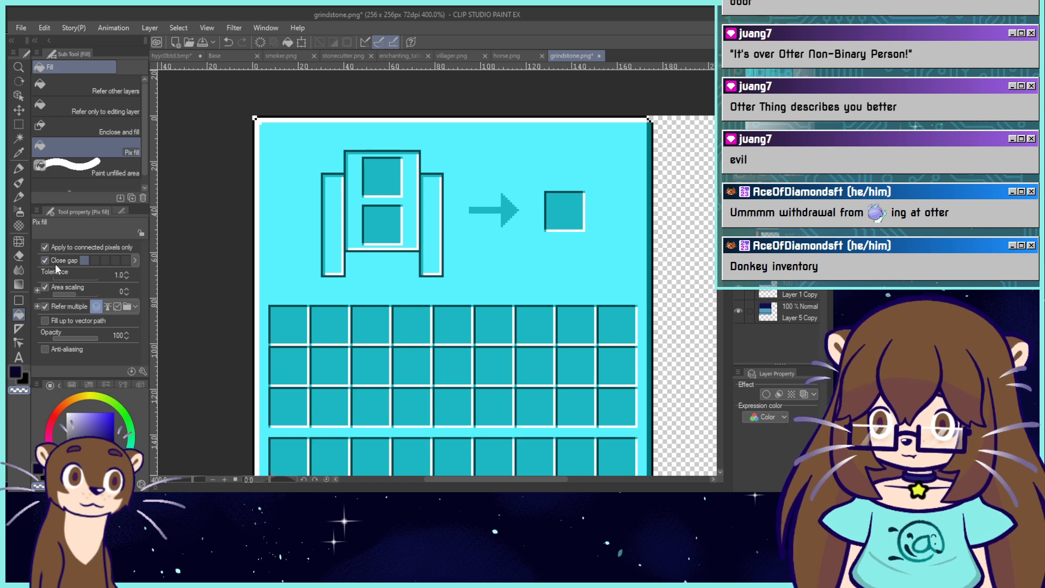
{"action": "key", "text": "ctrl+z"}
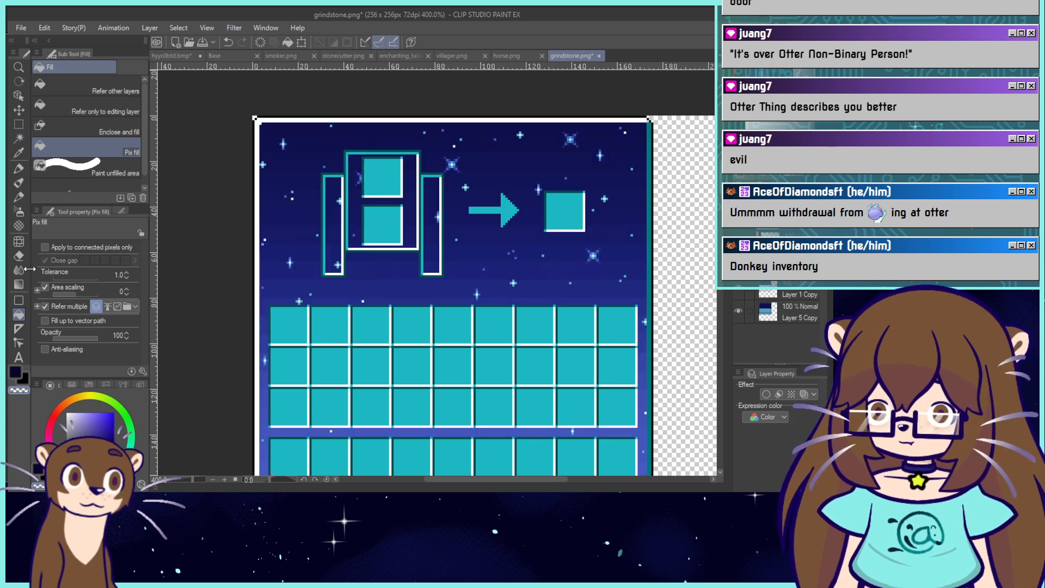
{"action": "key", "text": "ctrl+y"}
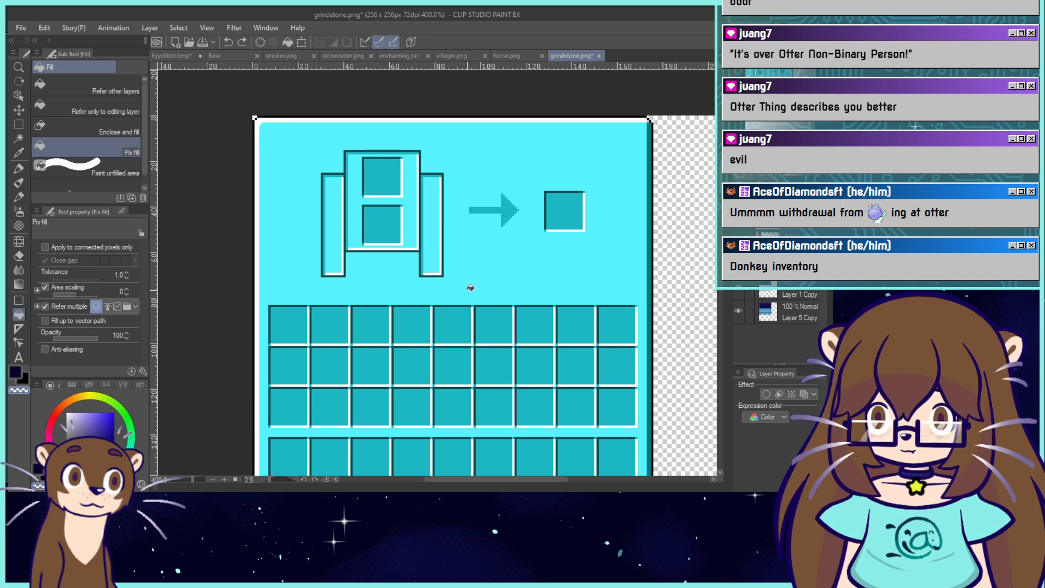
{"action": "key", "text": "ctrl+z"}
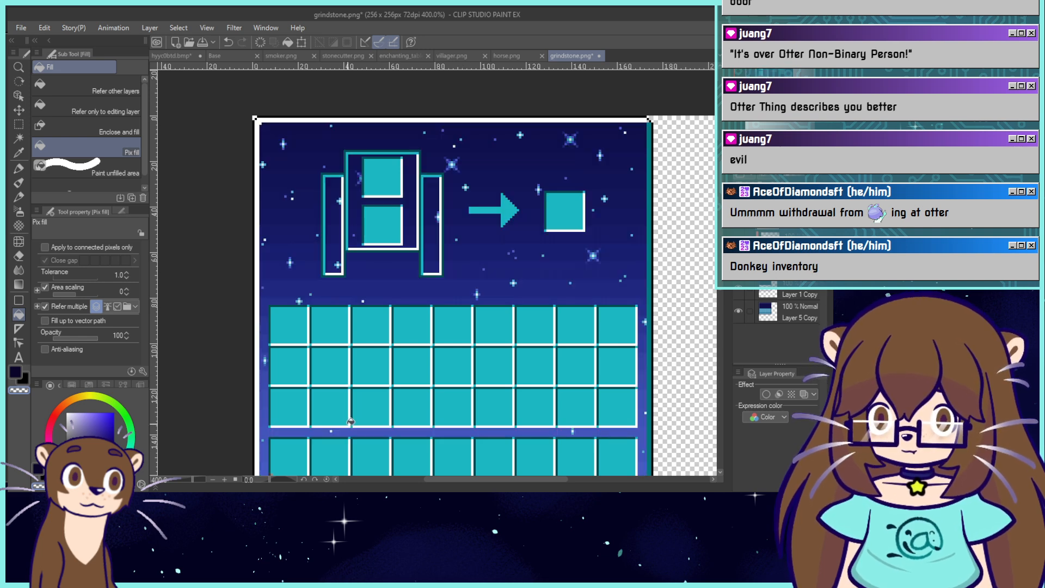
{"action": "key", "text": "ctrl+y"}
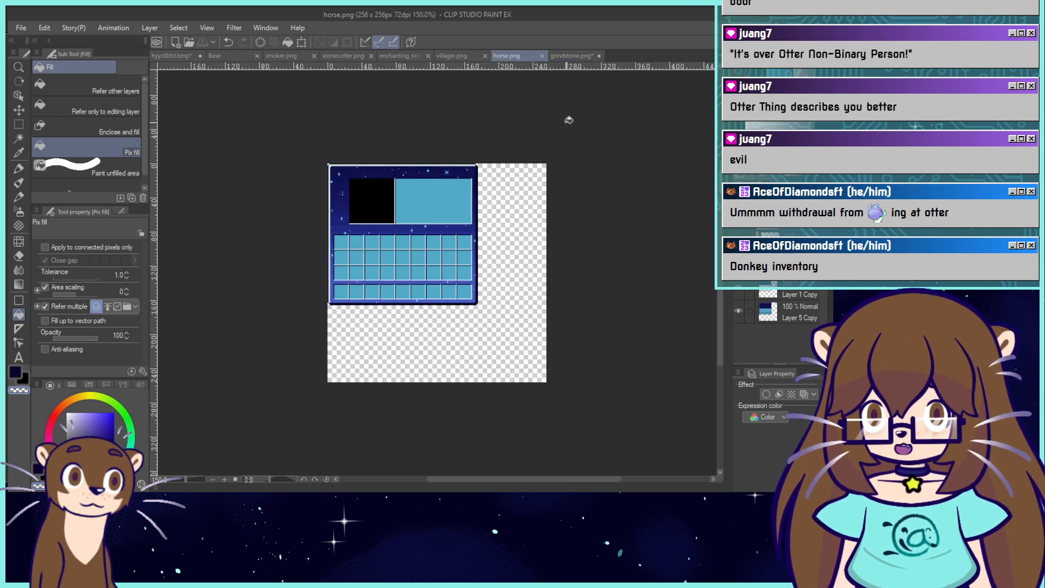
{"action": "left_click", "coordinate": [508, 56]}
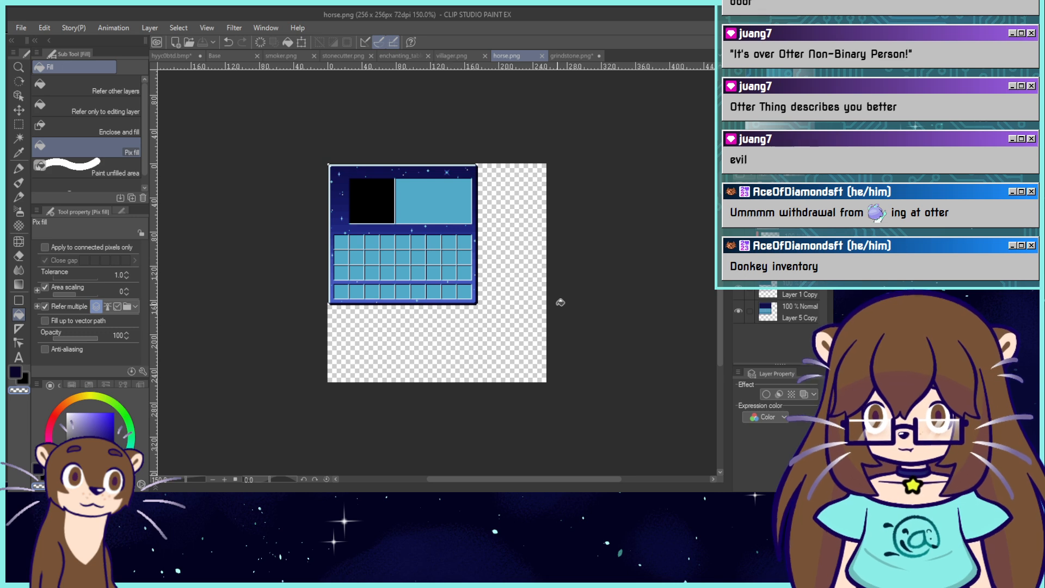
{"action": "left_click", "coordinate": [560, 55]}
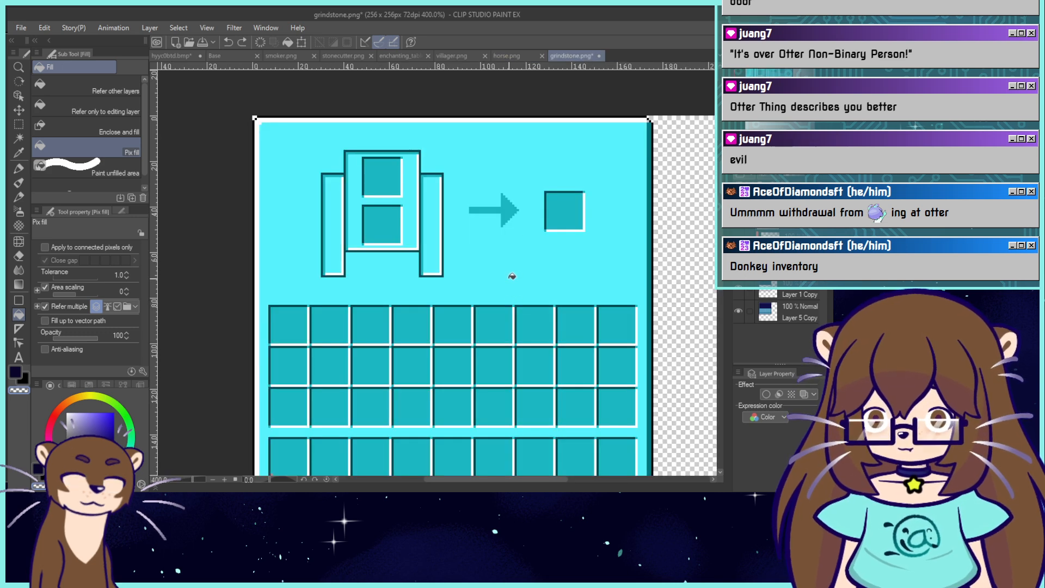
{"action": "key", "text": "ctrl+z"}
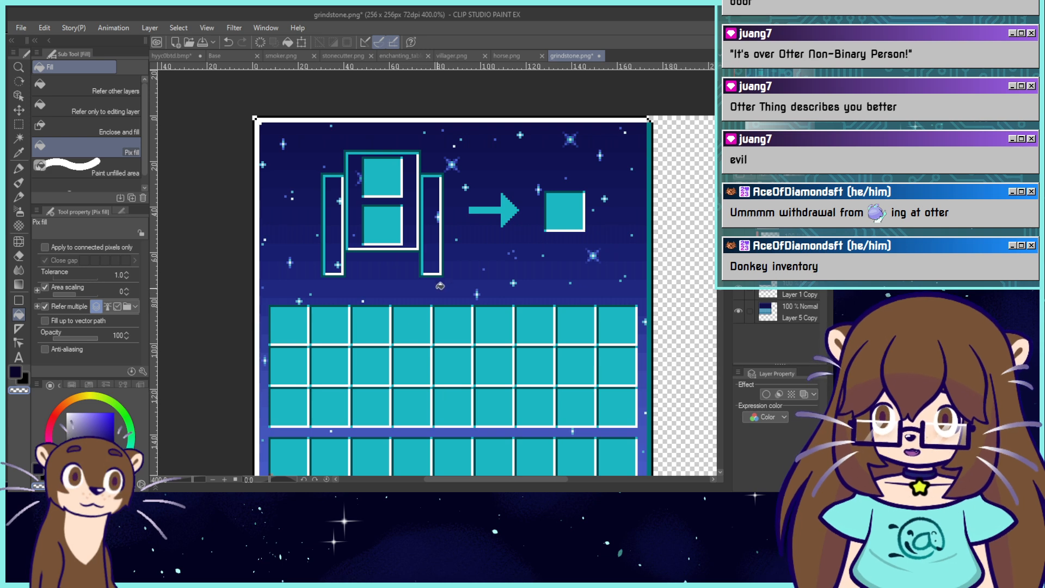
Erase only the connected outer cyan background, then clear the artwork layer outside the grindstone, arrow and output slot.
{"action": "left_click", "coordinate": [456, 282]}
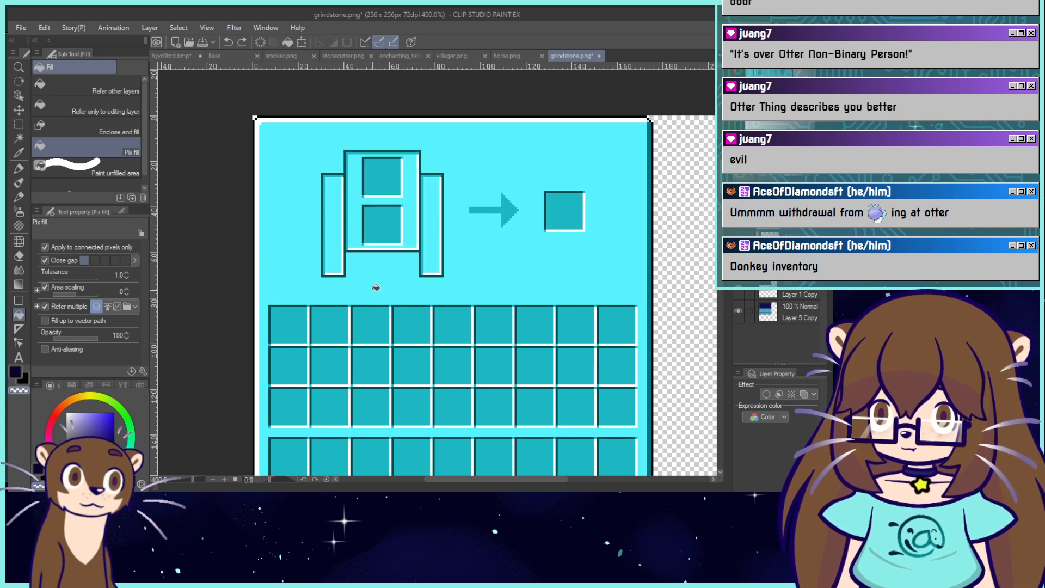
{"action": "key", "text": "ctrl+z"}
{"action": "key", "text": "m"}
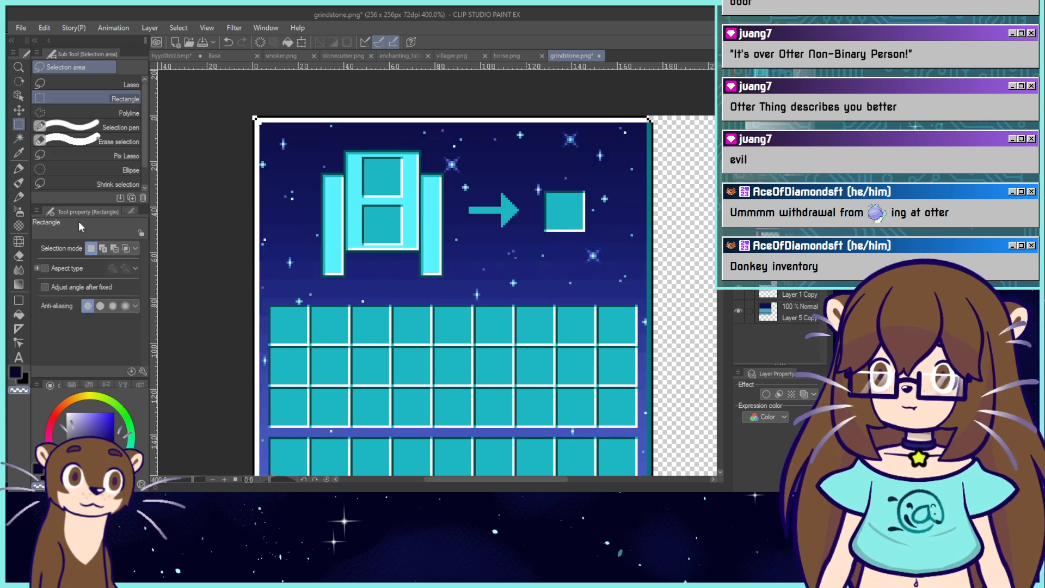
{"action": "left_click_drag", "start_coordinate": [282, 131], "coordinate": [604, 290]}
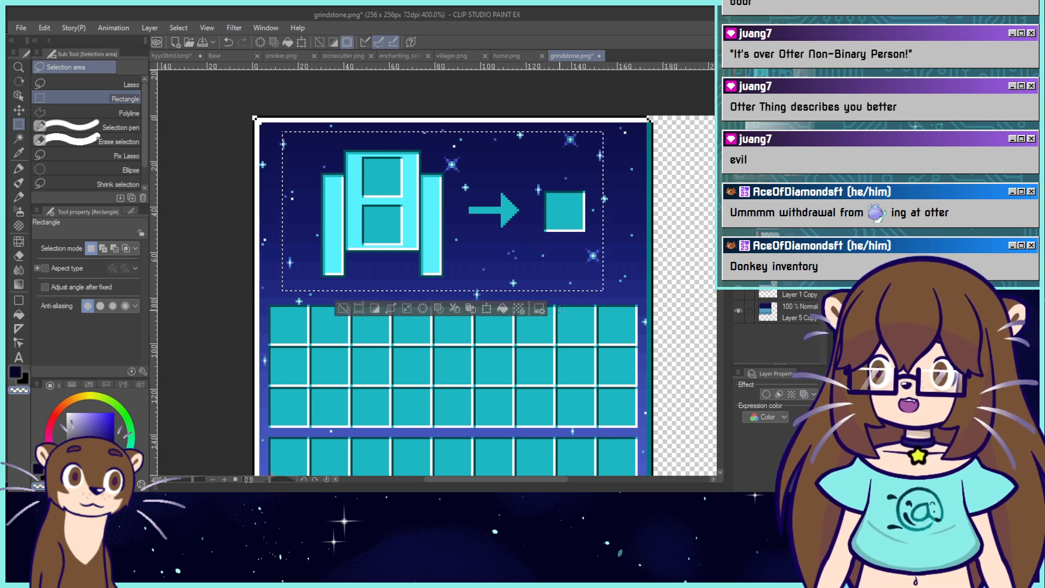
{"action": "left_click", "coordinate": [437, 309]}
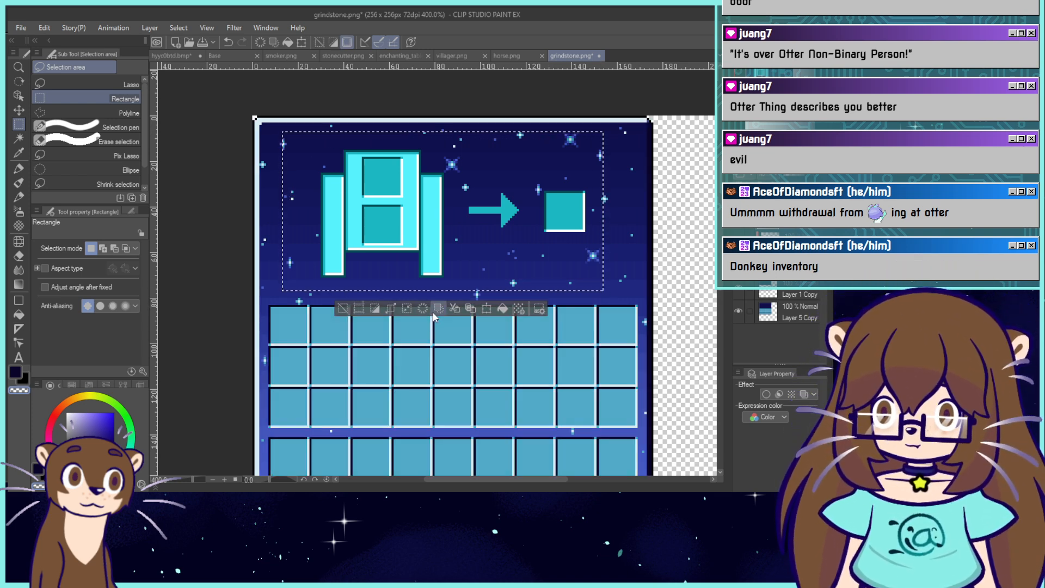
{"action": "left_click", "coordinate": [343, 309]}
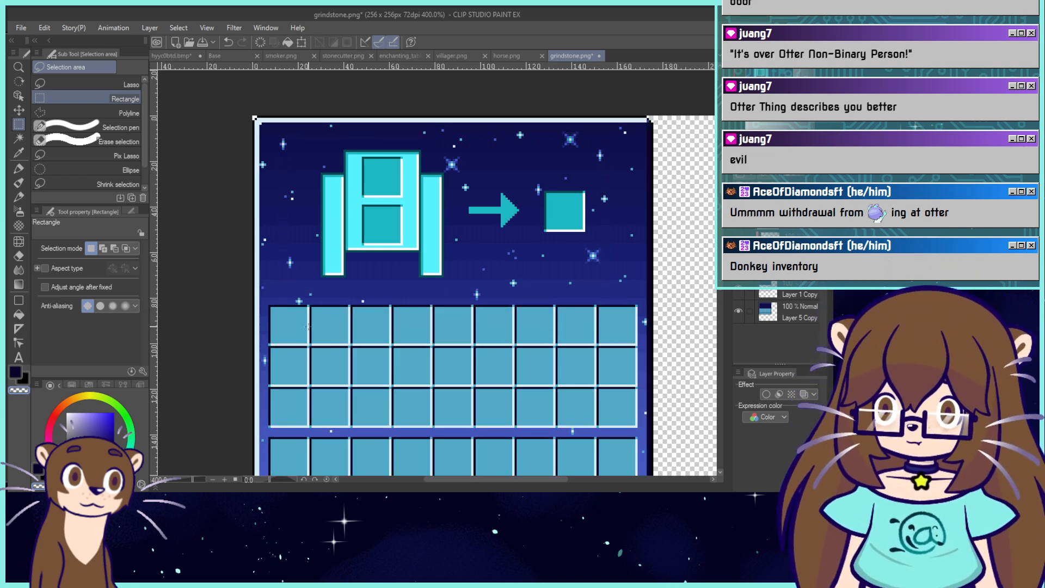
With connected-only filling off, recolor the grindstone's outlines, slots and arrow using the grid's dark navy, blue and pale blue.
{"action": "left_click", "coordinate": [20, 314]}
{"action": "left_click", "coordinate": [45, 248]}
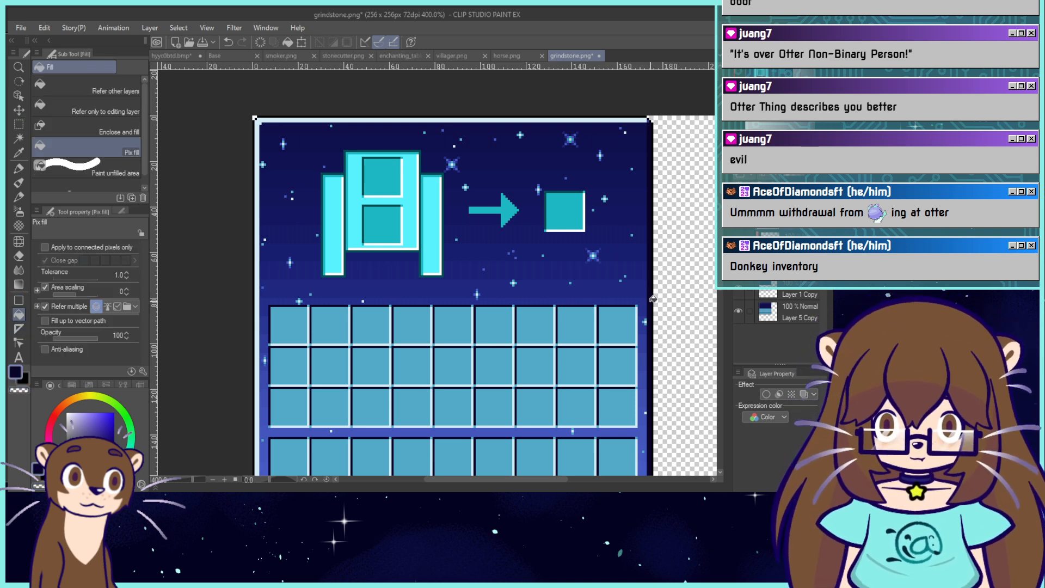
{"action": "left_click", "coordinate": [419, 147]}
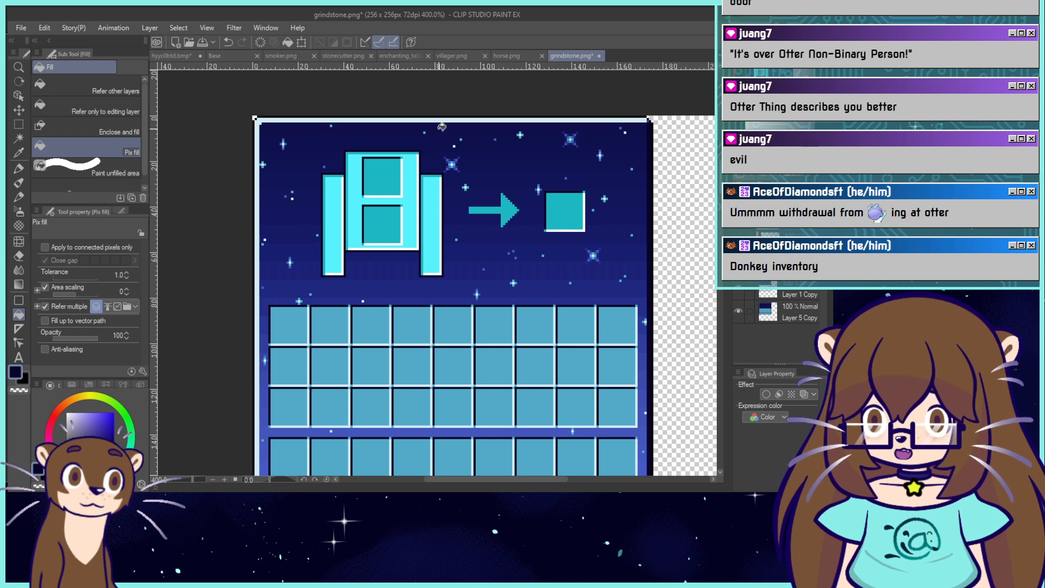
{"action": "left_click", "coordinate": [577, 305], "text": "alt"}
{"action": "left_click", "coordinate": [576, 203]}
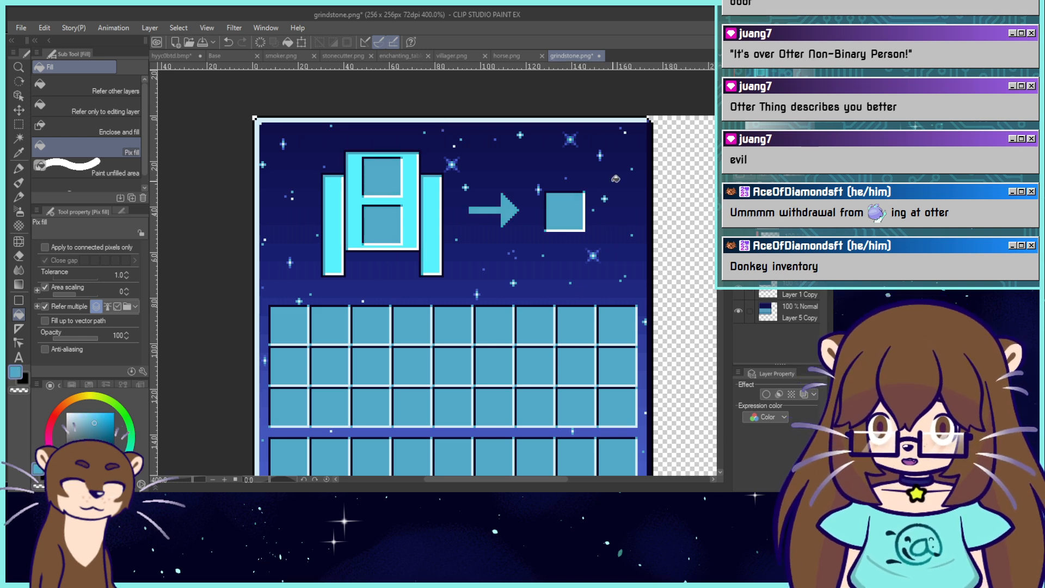
{"action": "left_click", "coordinate": [596, 317], "text": "alt"}
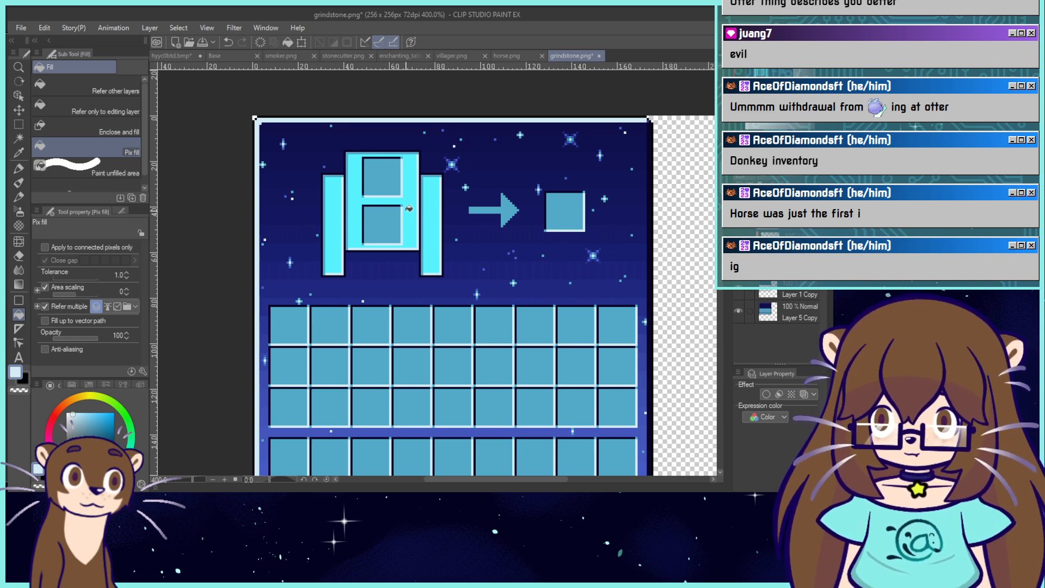
Recolor the grindstone's bright cyan body and legs with a desaturated pale teal.
{"action": "left_click", "coordinate": [409, 209], "text": "alt"}
{"action": "left_click", "coordinate": [89, 415]}
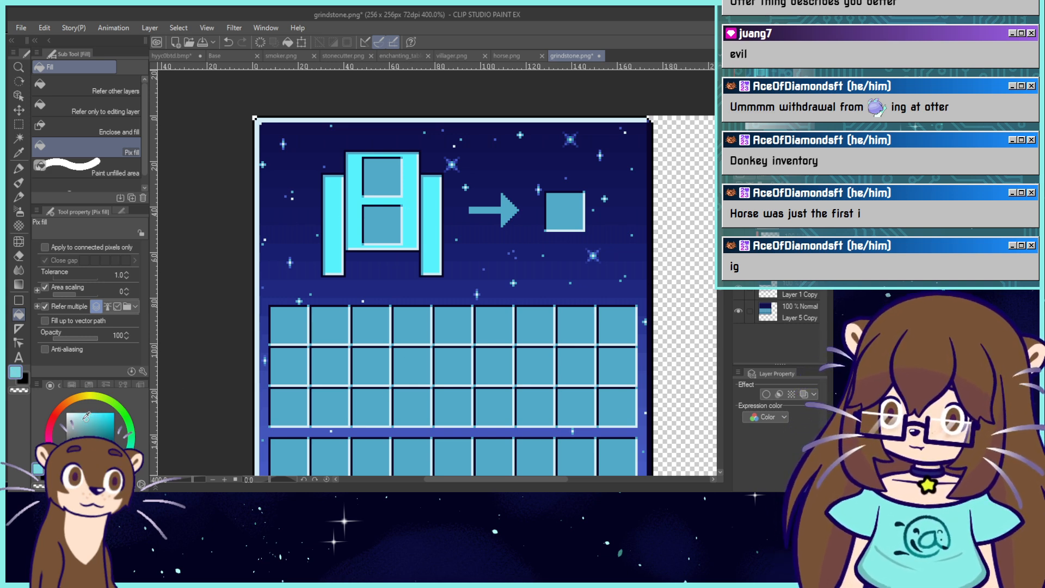
{"action": "left_click", "coordinate": [334, 239]}
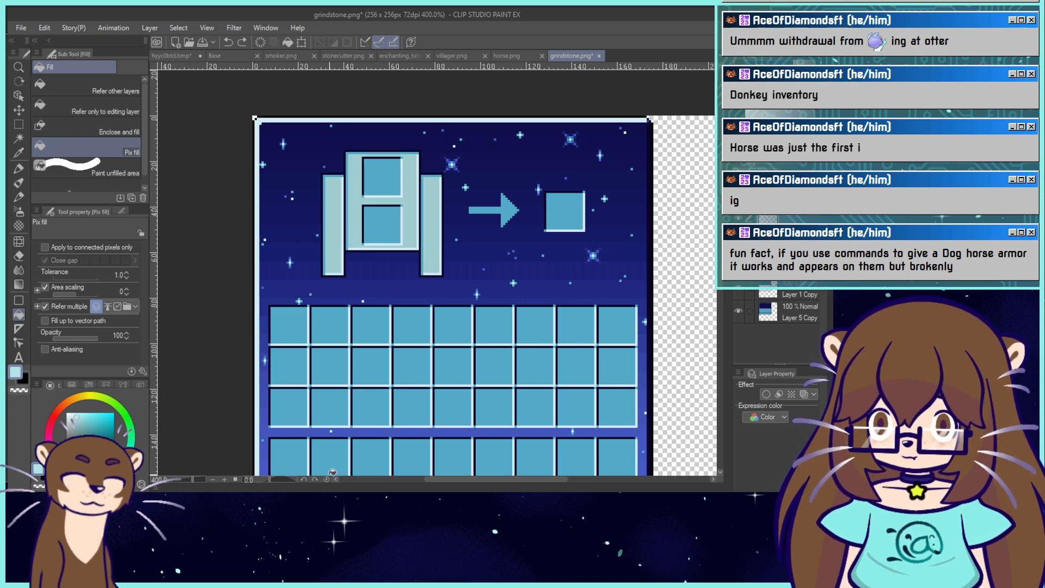
Try a pale aqua fill on the grindstone's body and legs.
{"action": "left_click", "coordinate": [331, 471]}
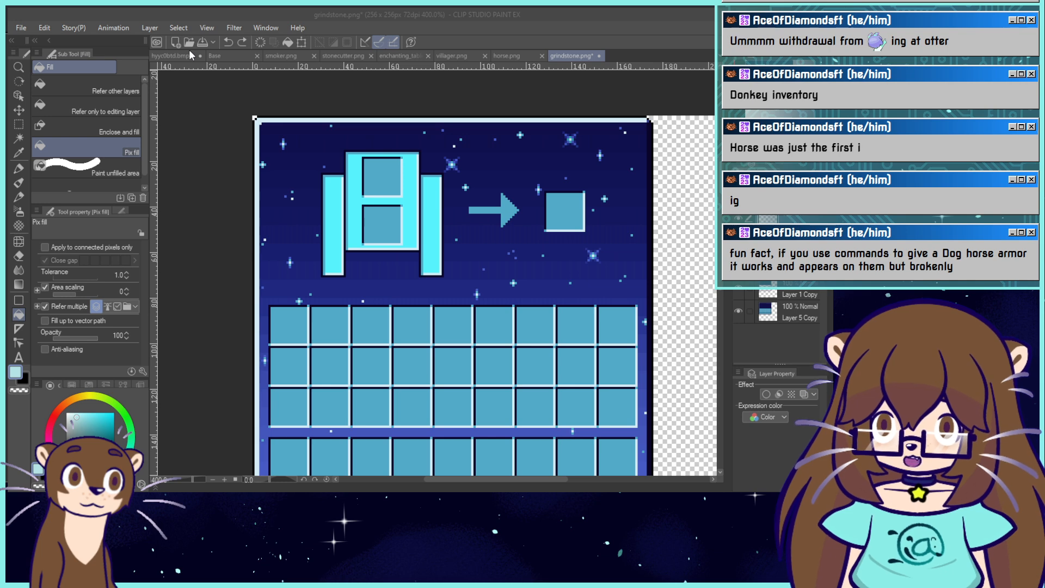
{"action": "left_click", "coordinate": [576, 470]}
{"action": "left_click", "coordinate": [434, 228]}
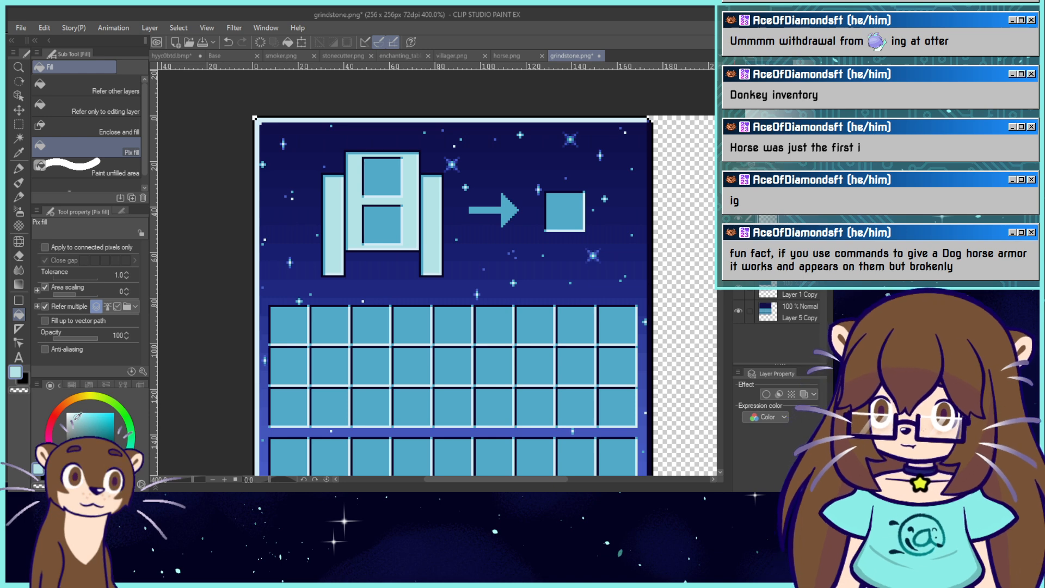
{"action": "left_click", "coordinate": [440, 219]}
{"action": "key", "text": "ctrl+z"}
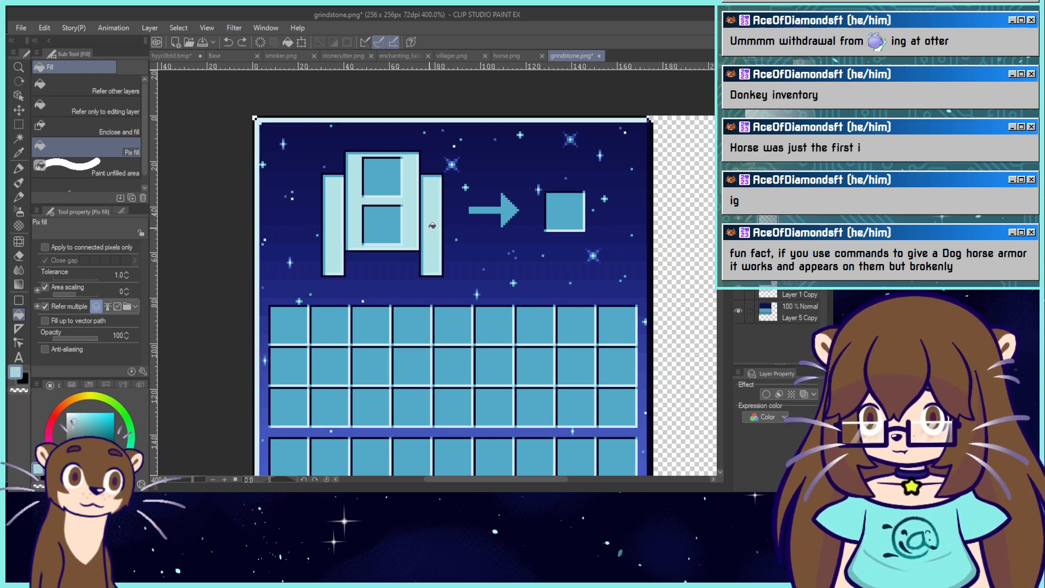
Try greyish blue and light blue fills on the grindstone's body and legs.
{"action": "left_click", "coordinate": [431, 227]}
{"action": "left_click", "coordinate": [116, 468]}
{"action": "left_click", "coordinate": [428, 225]}
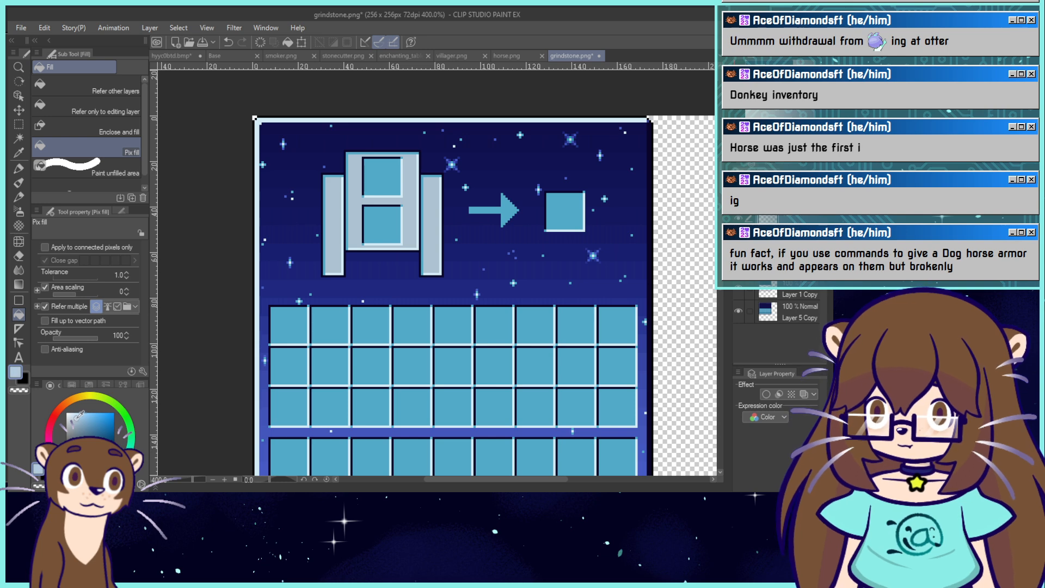
{"action": "left_click", "coordinate": [76, 417]}
{"action": "left_click", "coordinate": [430, 213]}
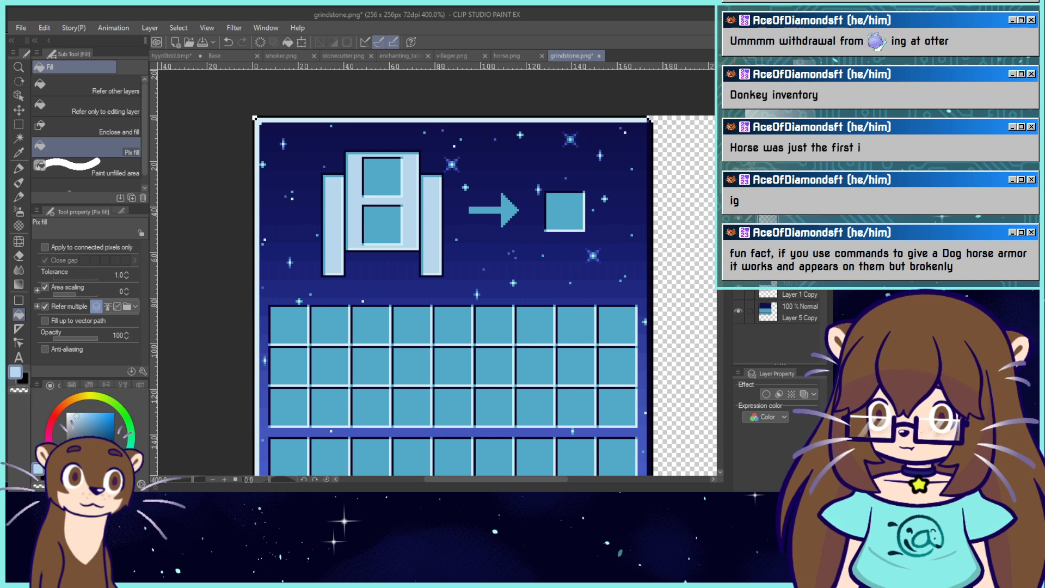
Try a lavender fill on the grindstone's body and legs, and replace it with a muted greyish blue.
{"action": "left_click", "coordinate": [68, 469]}
{"action": "left_click", "coordinate": [429, 211]}
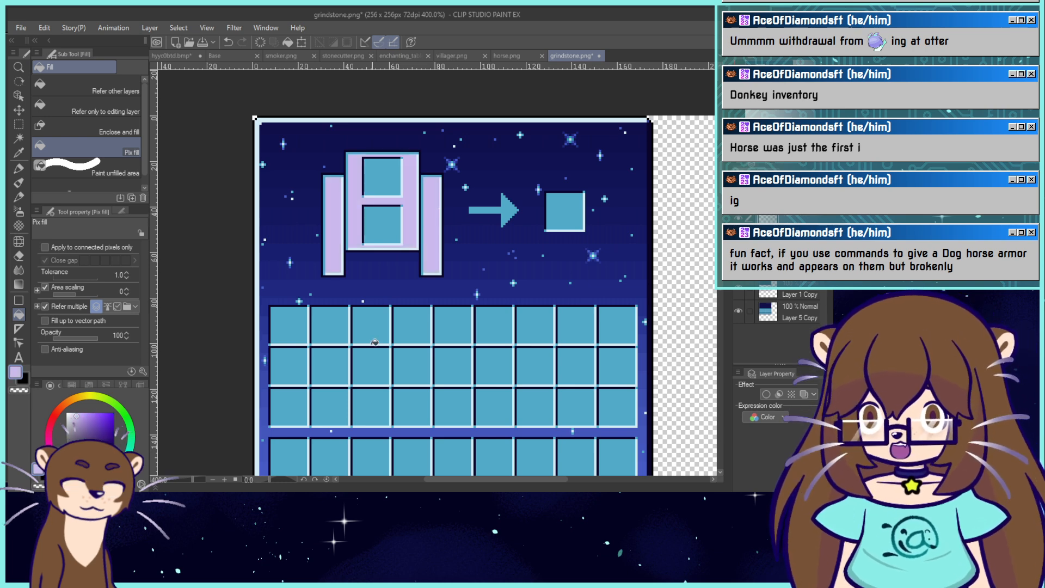
{"action": "key", "text": "ctrl+z"}
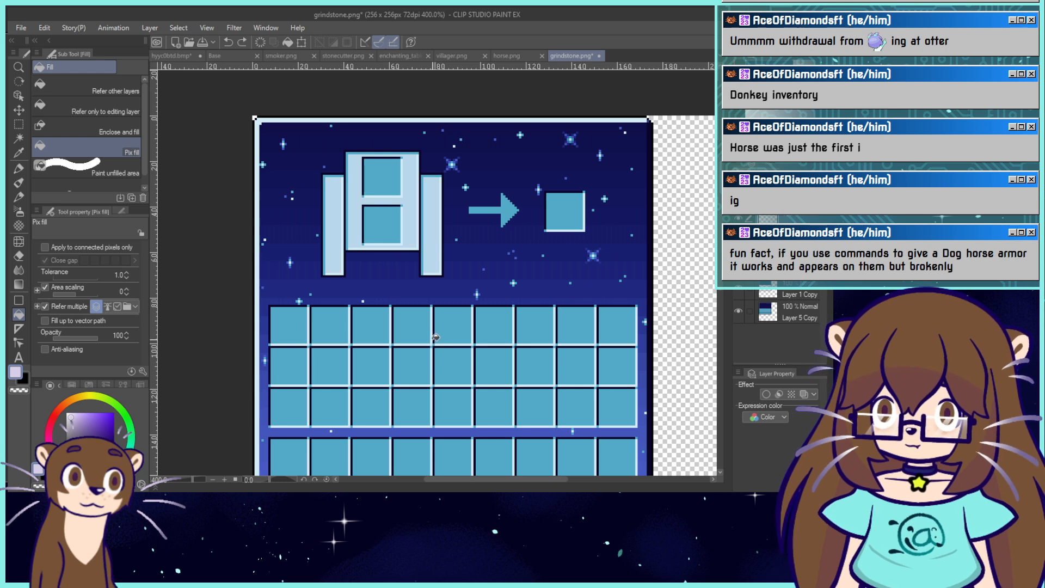
{"action": "key", "text": "ctrl+y"}
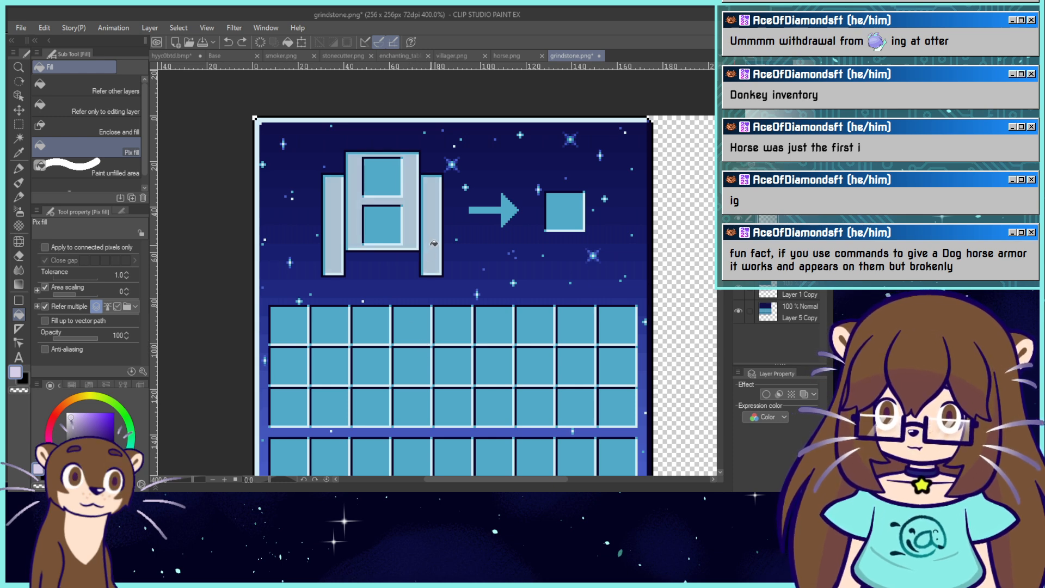
{"action": "right_click", "coordinate": [435, 215]}
{"action": "left_click", "coordinate": [76, 415]}
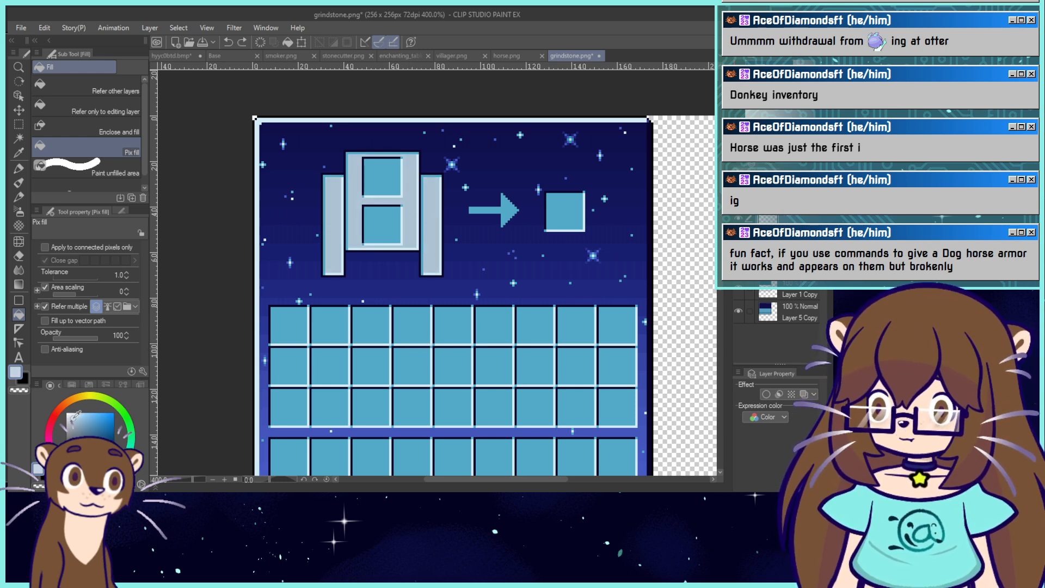
{"action": "left_click", "coordinate": [406, 252]}
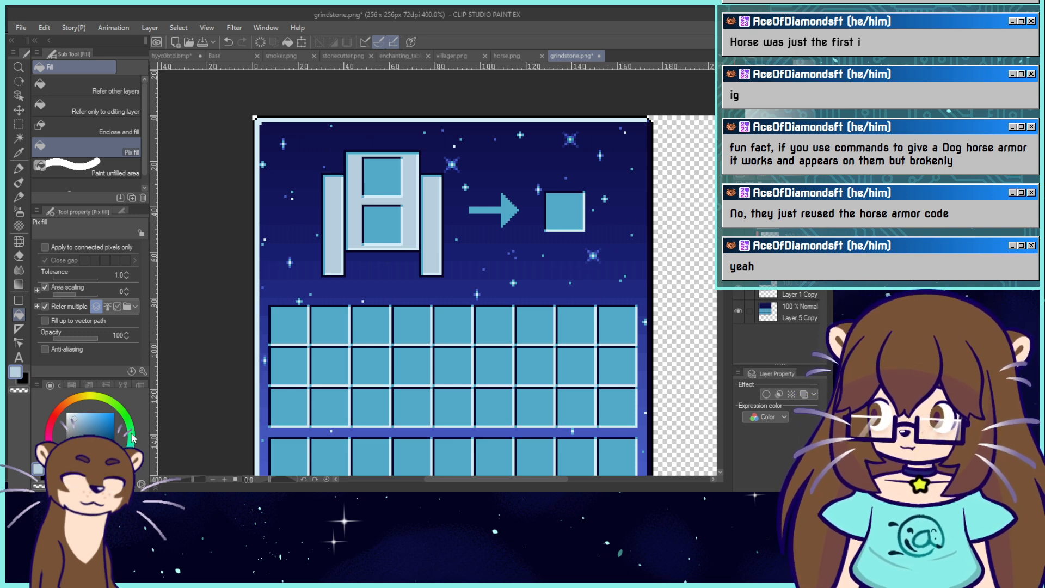
Try pale mint and near-white fills on the grindstone's body and legs, undoing each one.
{"action": "left_click_drag", "start_coordinate": [129, 436], "coordinate": [127, 434]}
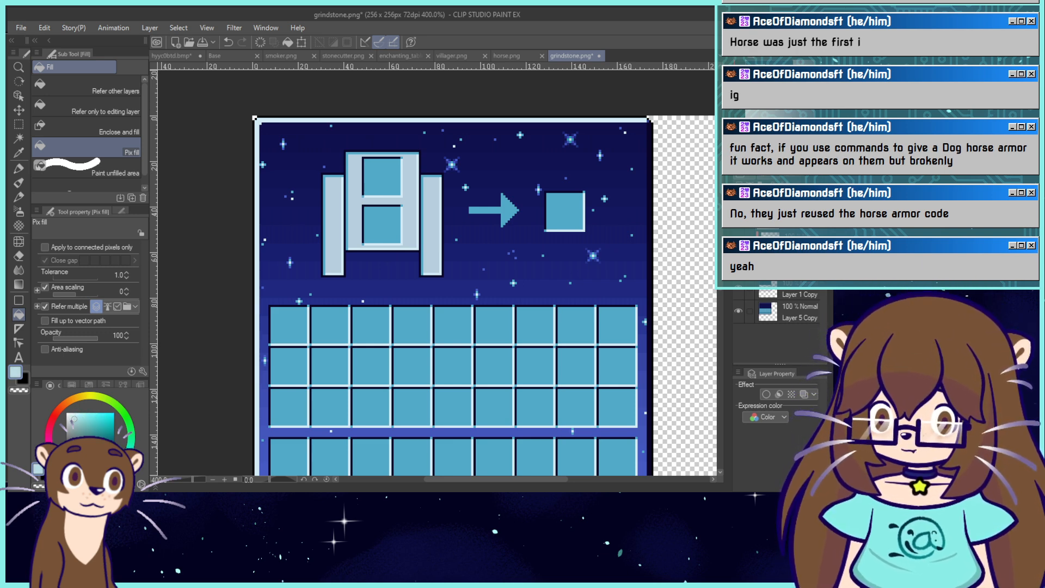
{"action": "left_click", "coordinate": [423, 196]}
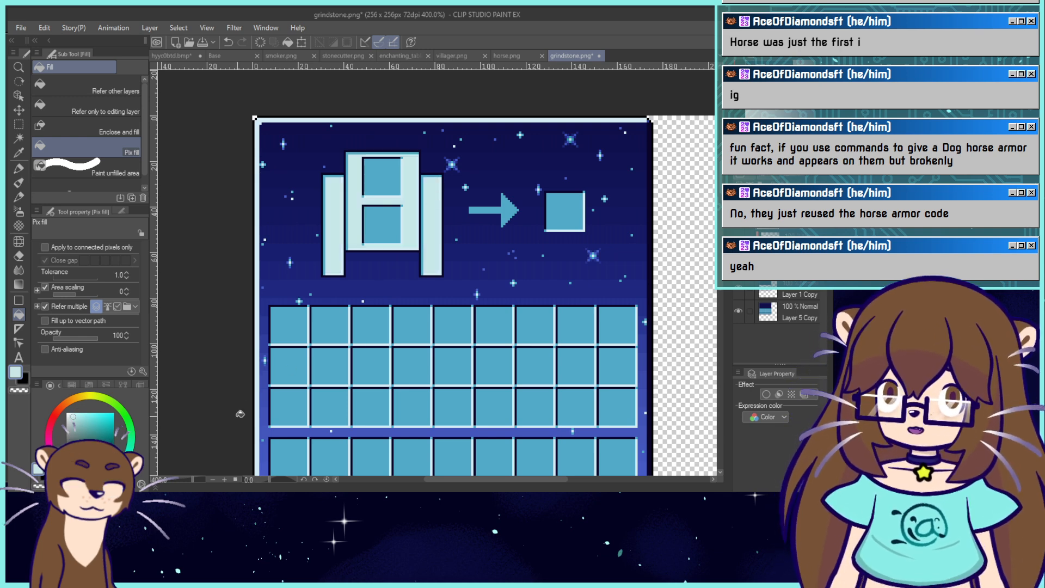
{"action": "key", "text": "ctrl+z"}
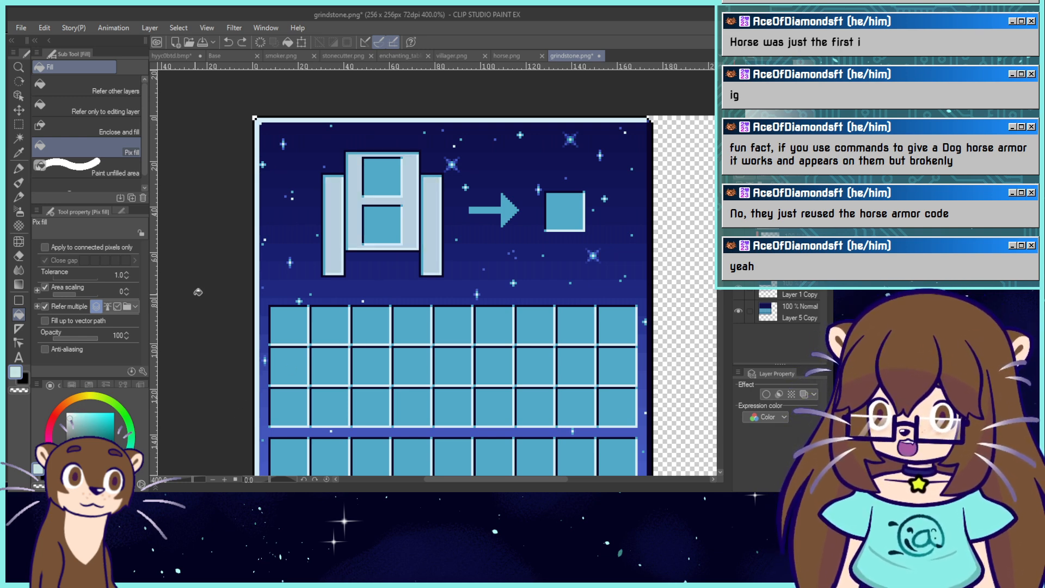
{"action": "left_click", "coordinate": [433, 200]}
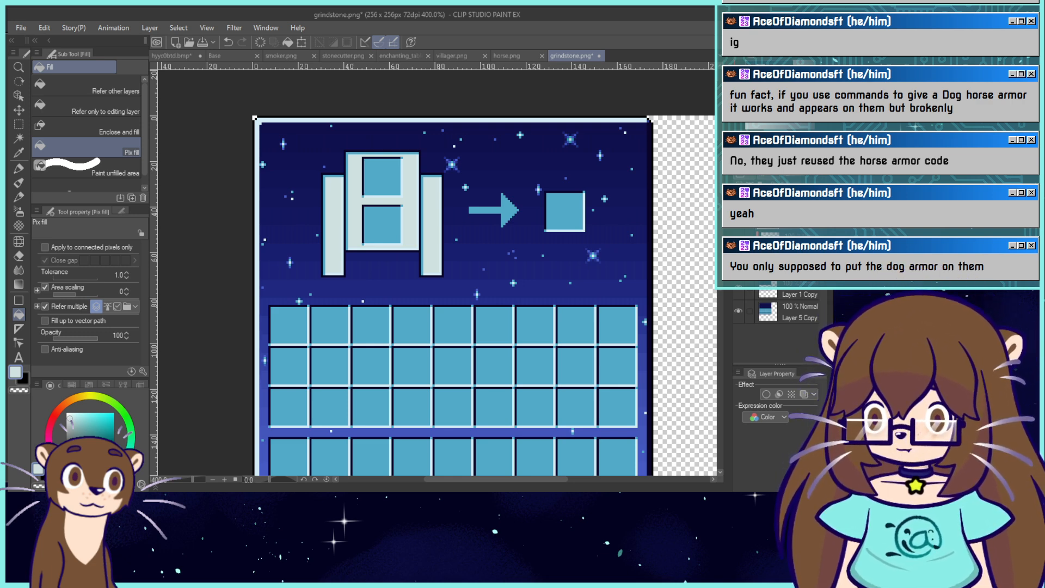
{"action": "key", "text": "ctrl+z"}
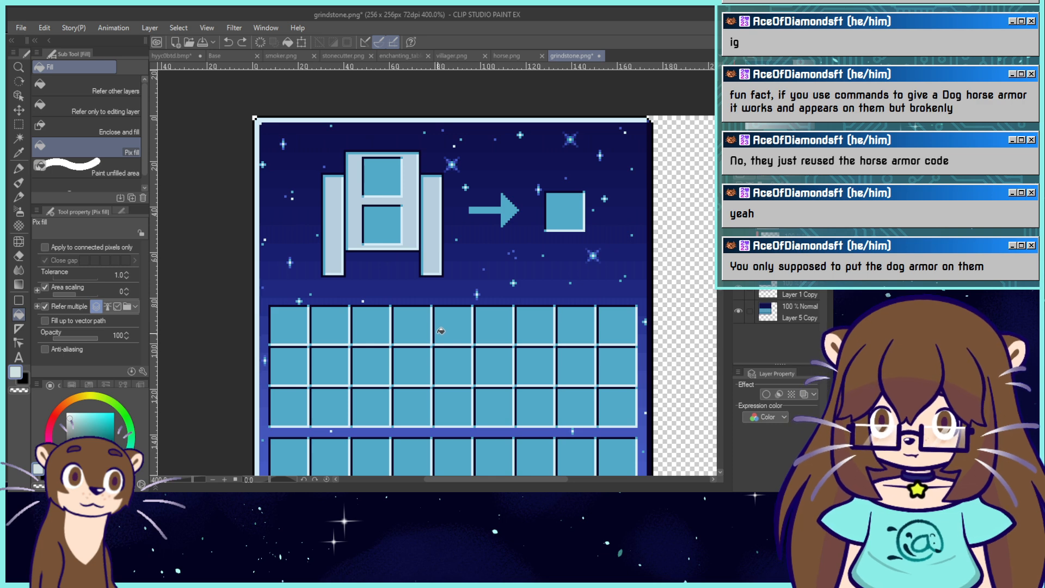
Check the greyish blue grindstone at 100% and 200% zoom and compare the panel with horse.png.
{"action": "left_click", "coordinate": [412, 226], "text": "alt"}
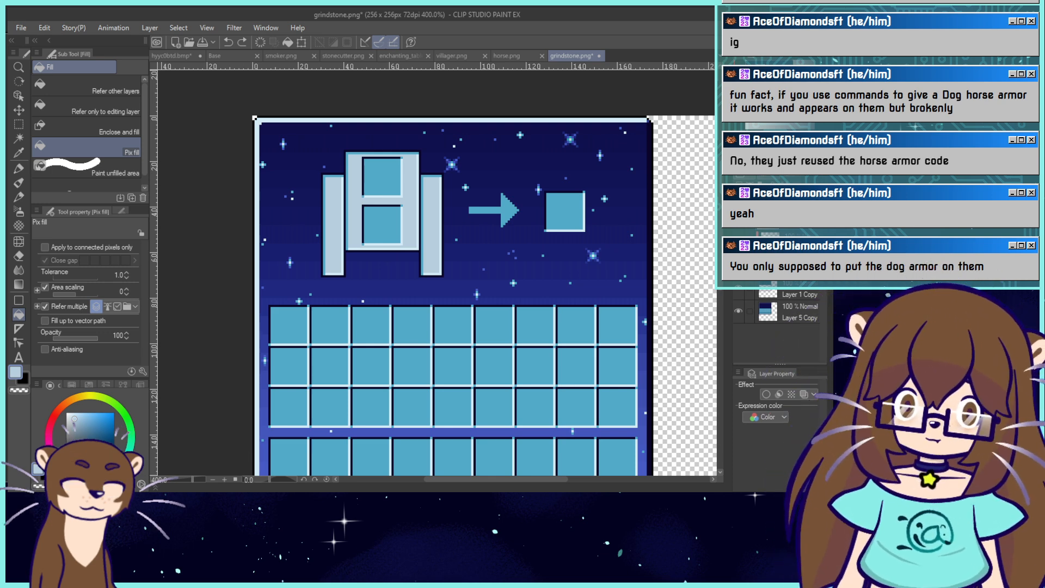
{"action": "key", "text": "ctrl+alt+0"}
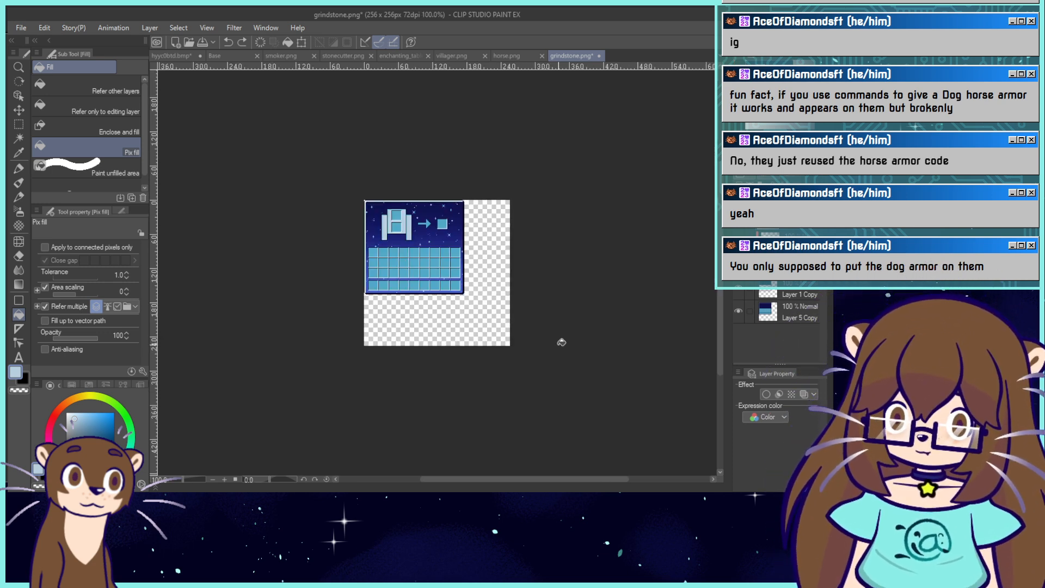
{"action": "key", "text": "ctrl+plus"}
{"action": "key", "text": "ctrl+plus"}
{"action": "key", "text": "ctrl+plus"}
{"action": "key", "text": "ctrl+plus"}
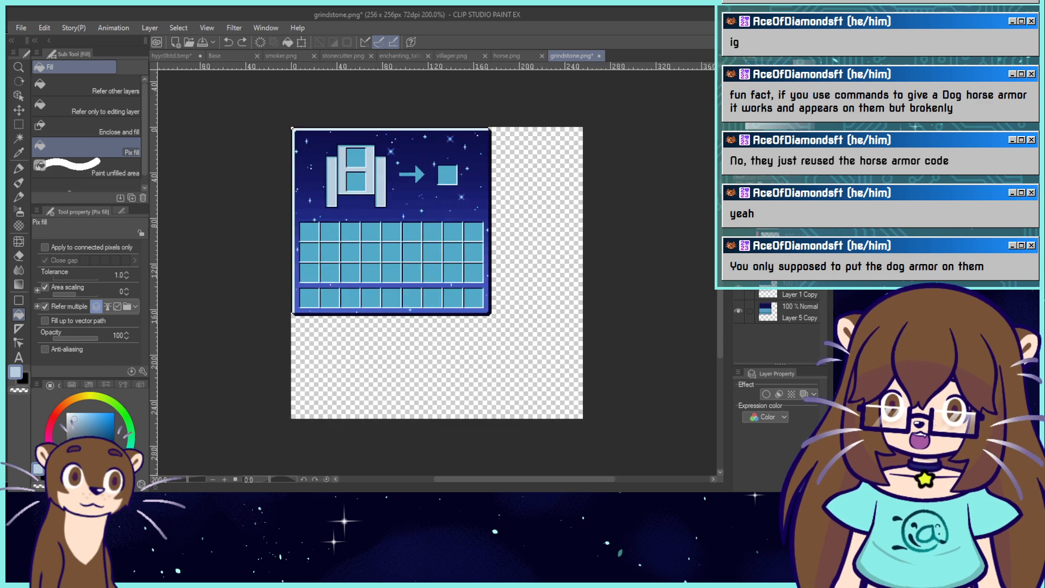
{"action": "key", "text": "ctrl+0"}
{"action": "left_click", "coordinate": [496, 56]}
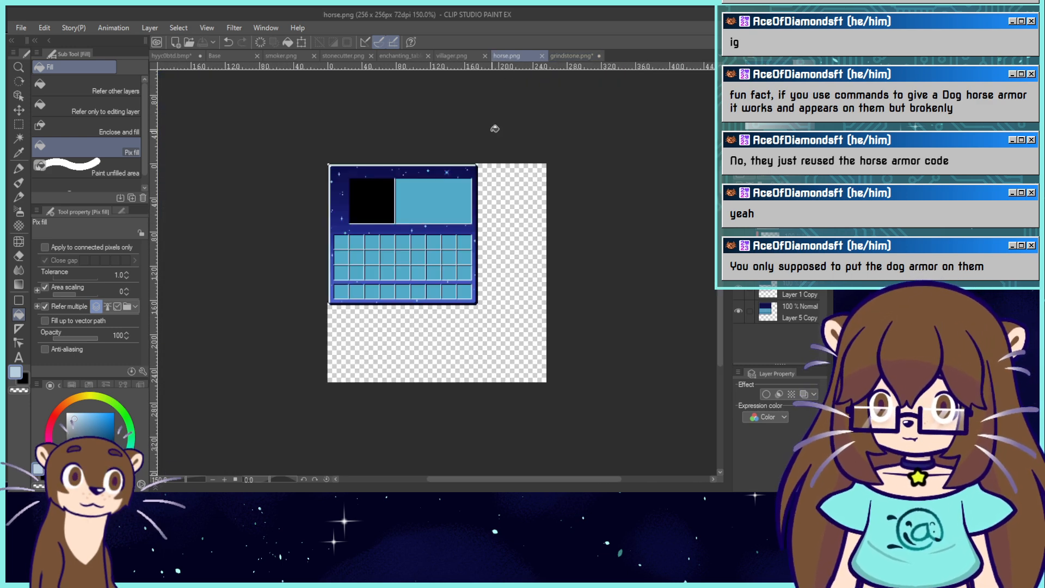
{"action": "left_click", "coordinate": [571, 56]}
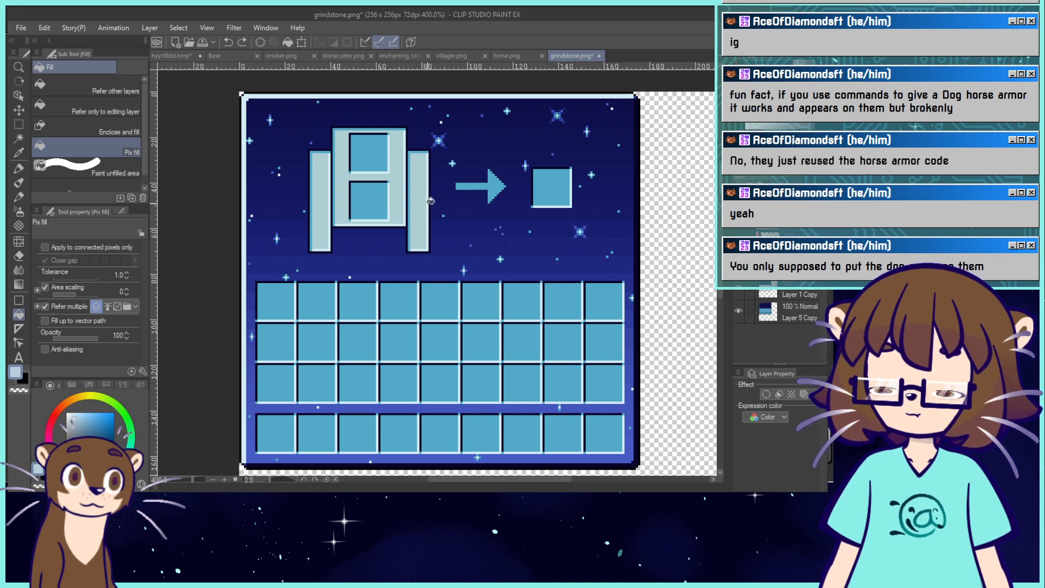
Restore the grindstone's bright cyan body and legs and recolor them with a pale aqua.
{"action": "left_click", "coordinate": [417, 210]}
{"action": "key", "text": "ctrl+z"}
{"action": "left_click", "coordinate": [418, 209], "text": "alt"}
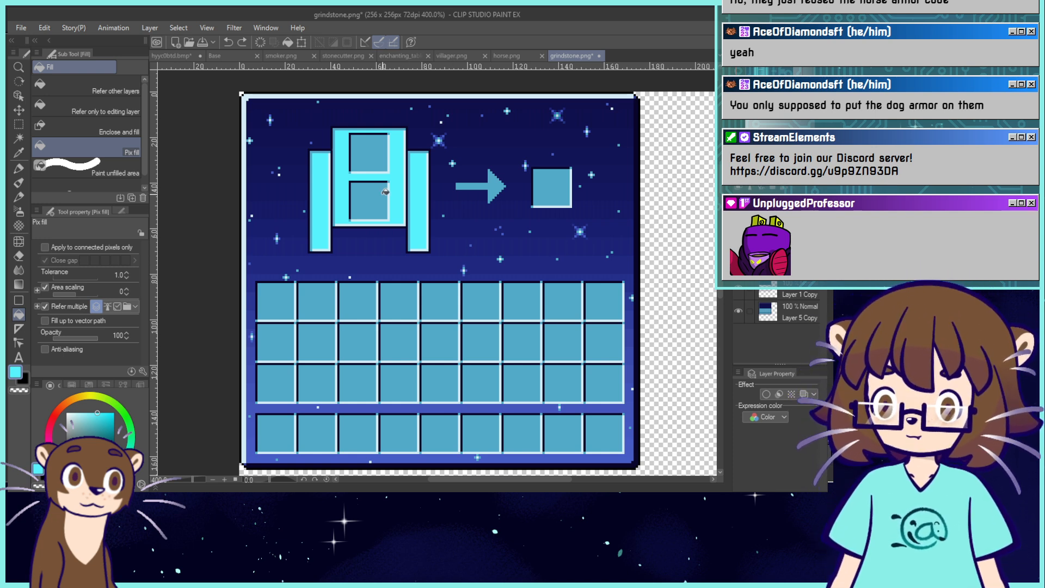
{"action": "left_click", "coordinate": [382, 184], "text": "alt"}
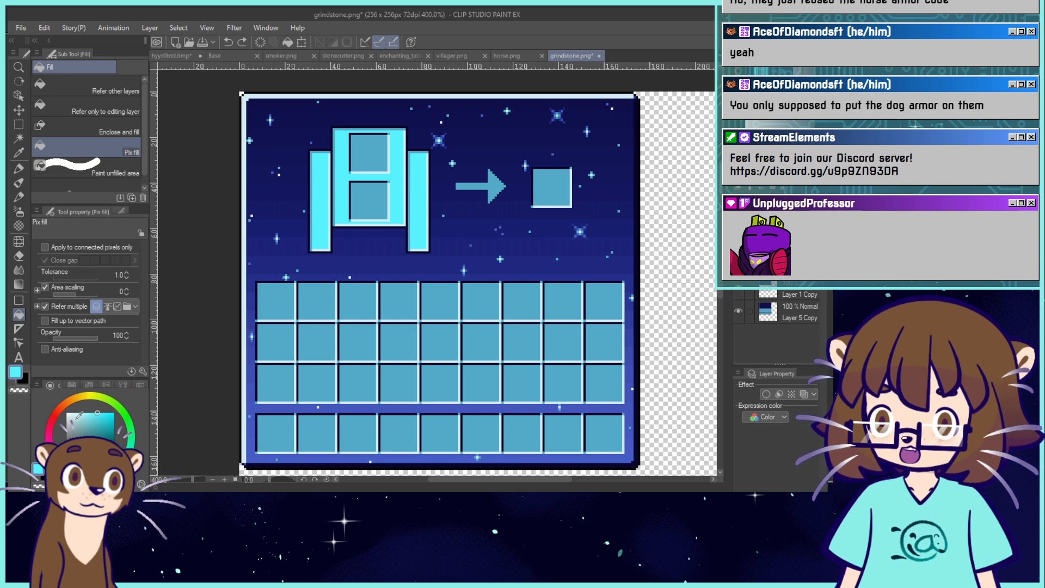
{"action": "left_click", "coordinate": [401, 180]}
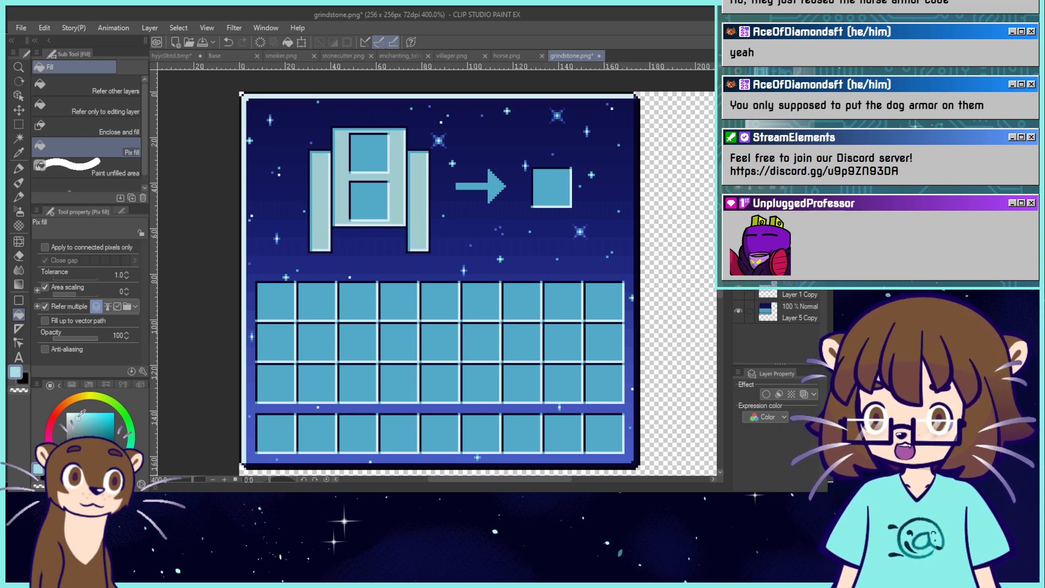
{"action": "left_click", "coordinate": [430, 180]}
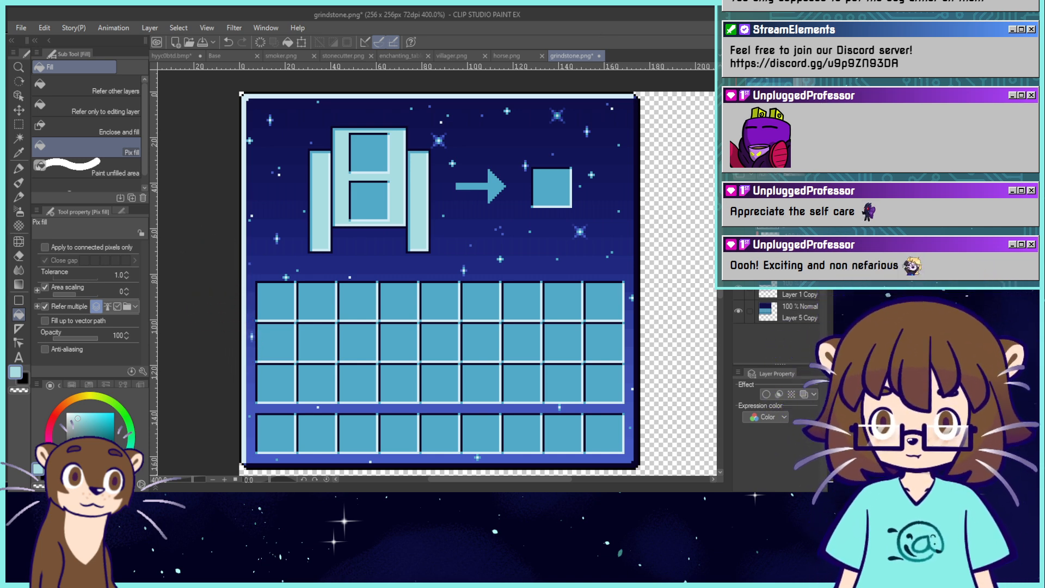
Check the finished panel at 100% zoom and save grindstone.png.
{"action": "key", "text": "ctrl+alt+0"}
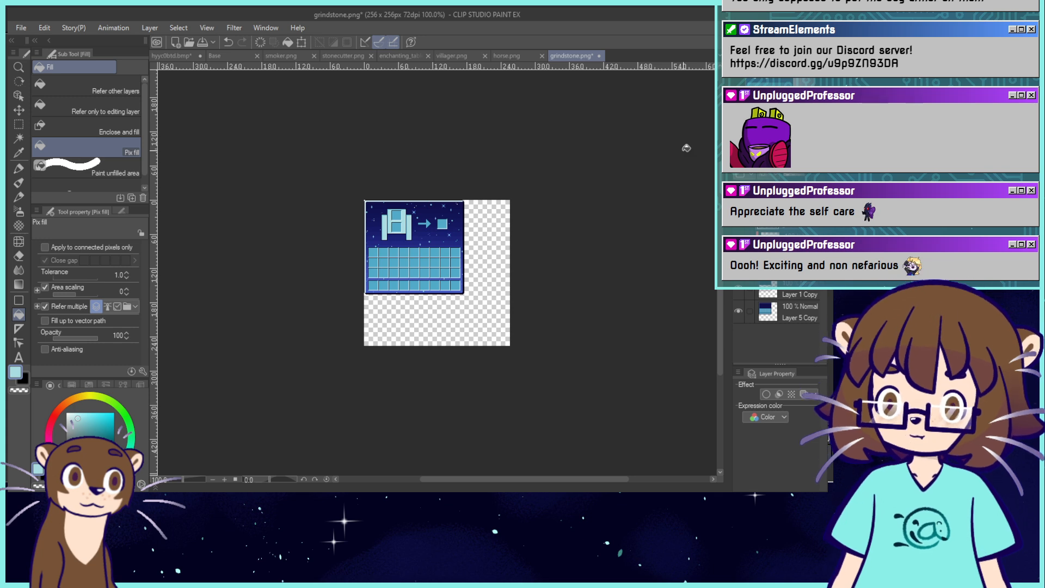
{"action": "left_click", "coordinate": [201, 47]}
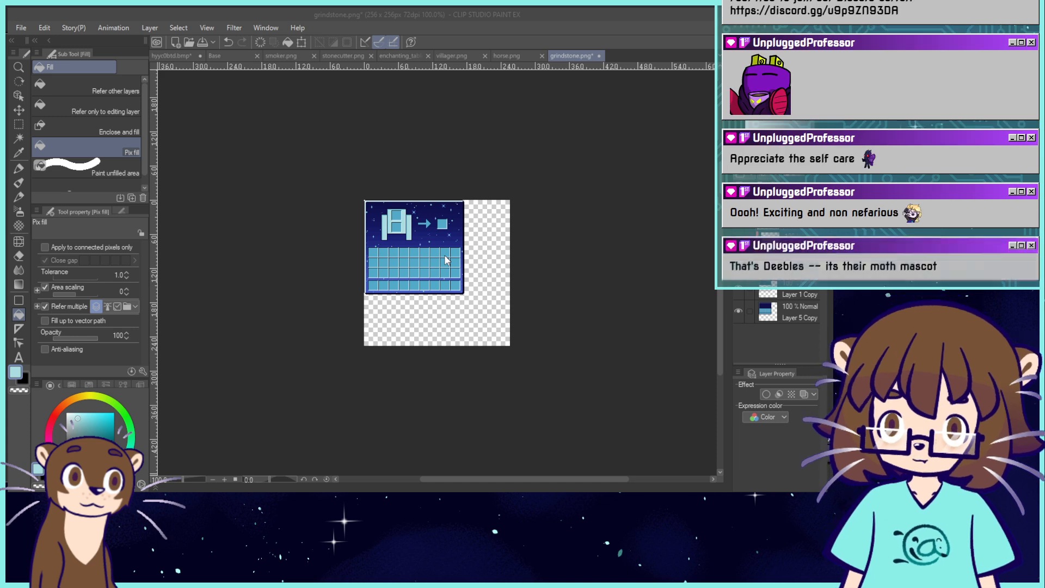
{"action": "left_click", "coordinate": [439, 200]}
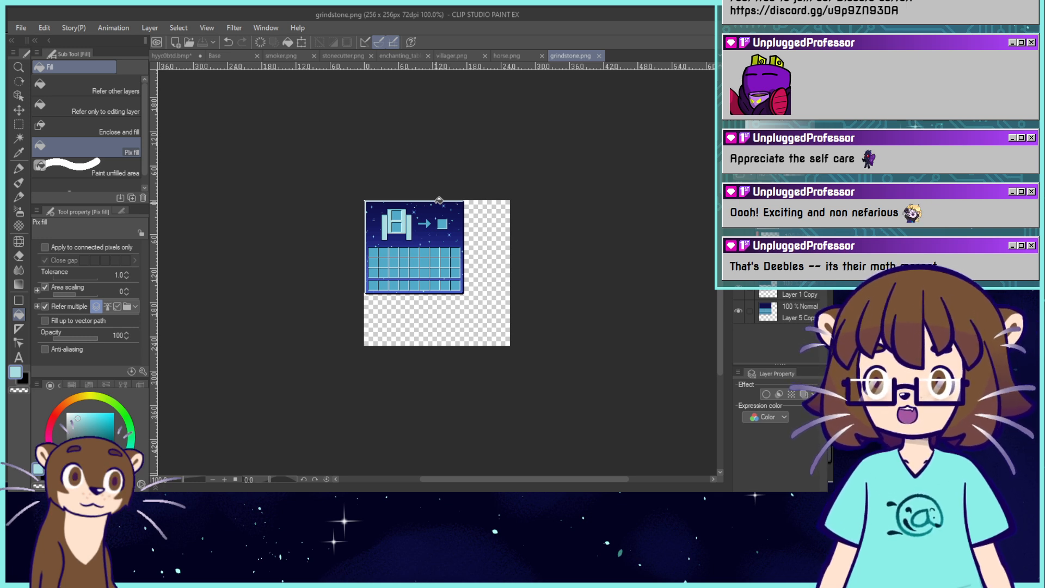
Close the smoker, stonecutter, enchanting_table, horse, grindstone and villager images, leaving Base open.
{"action": "key", "text": "ctrl+0"}
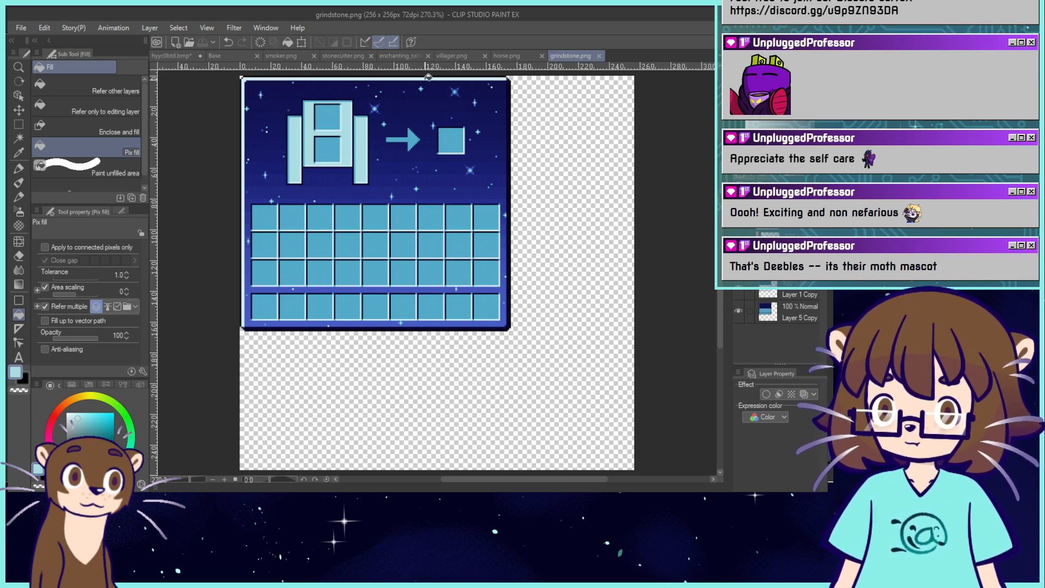
{"action": "left_click", "coordinate": [282, 56]}
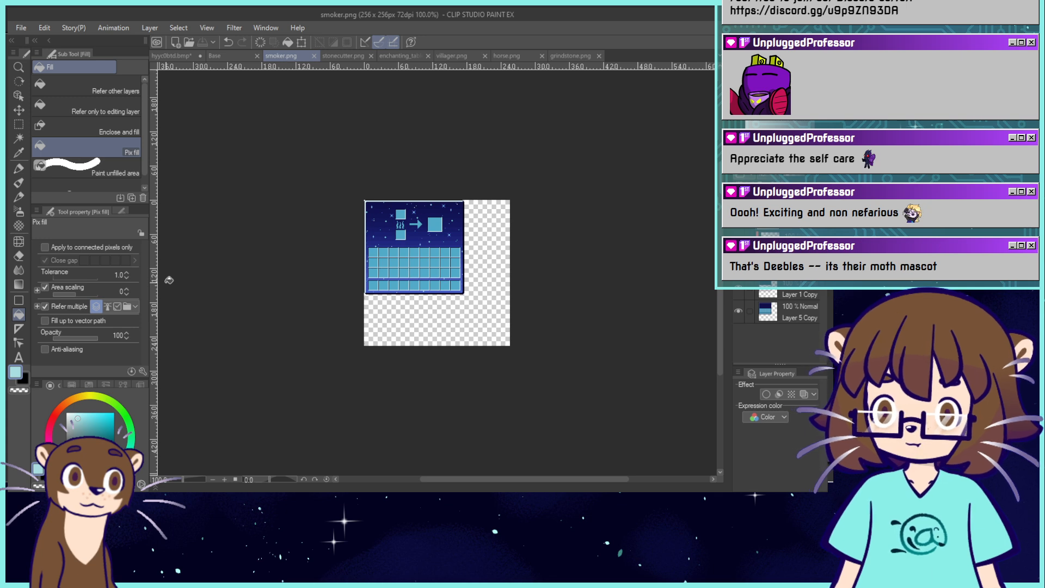
{"action": "left_click", "coordinate": [314, 56]}
{"action": "left_click", "coordinate": [314, 56]}
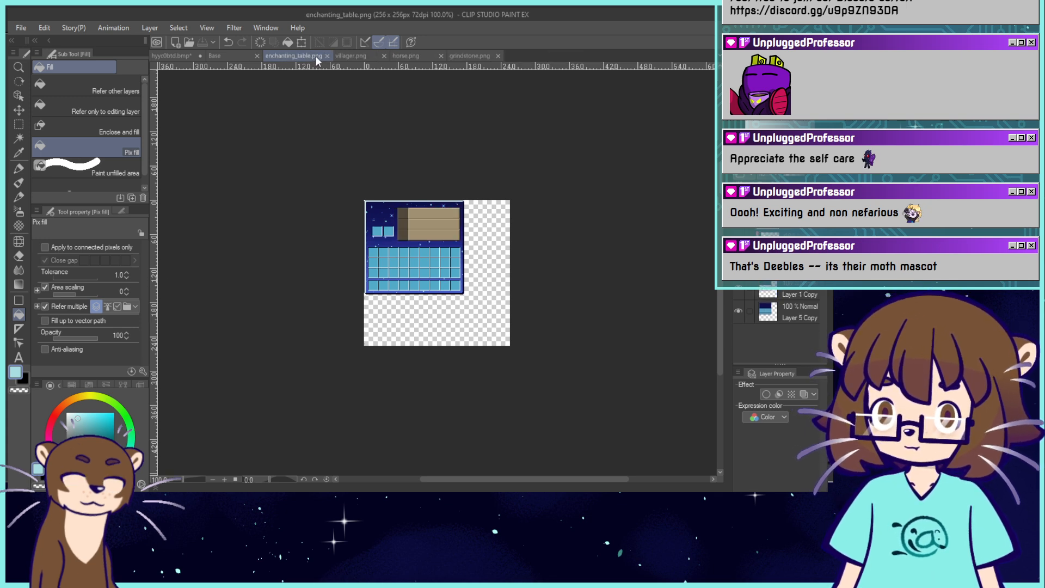
{"action": "left_click", "coordinate": [314, 56]}
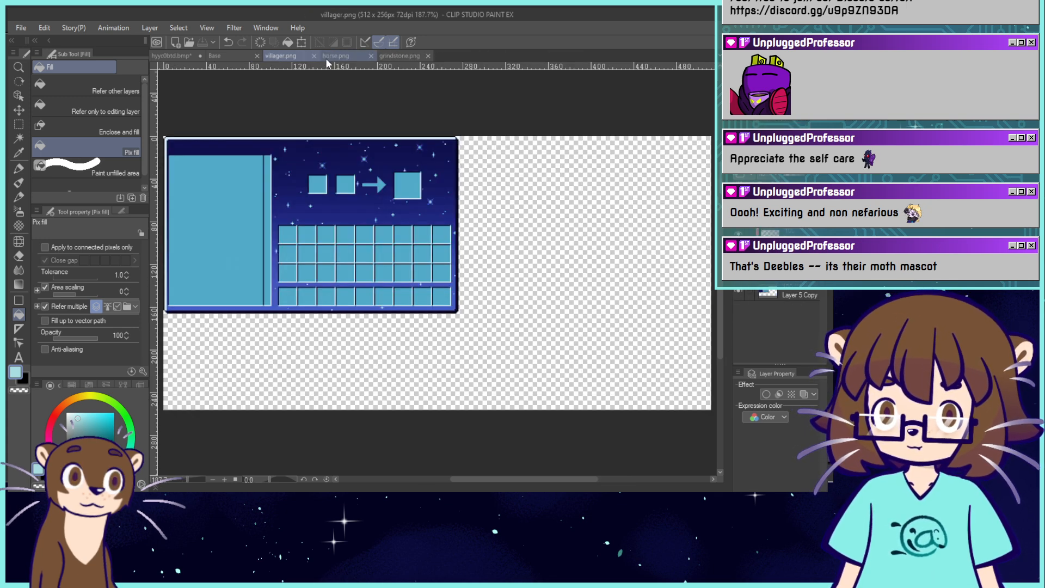
{"action": "left_click", "coordinate": [370, 56]}
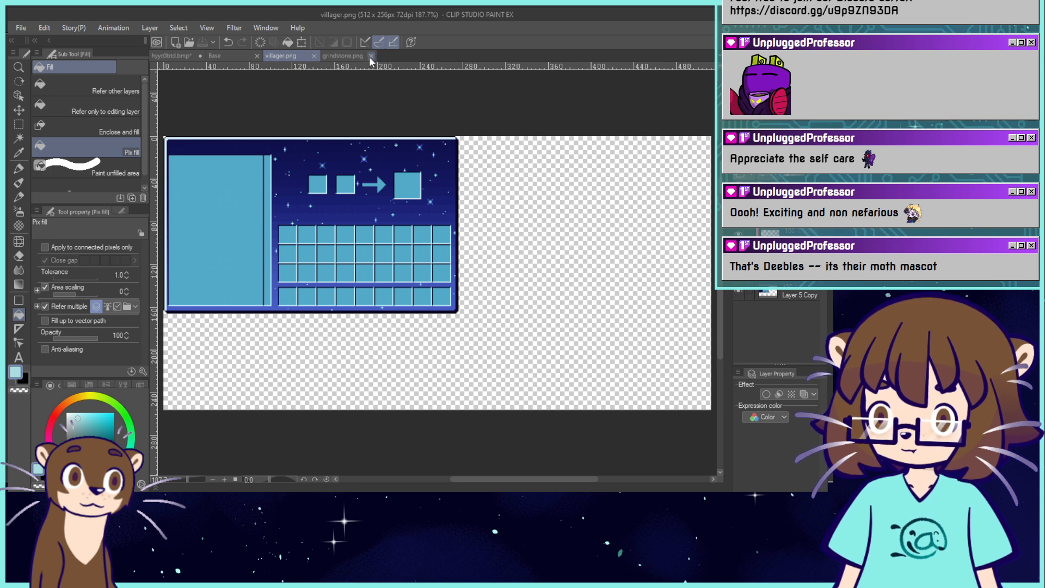
{"action": "left_click", "coordinate": [371, 56]}
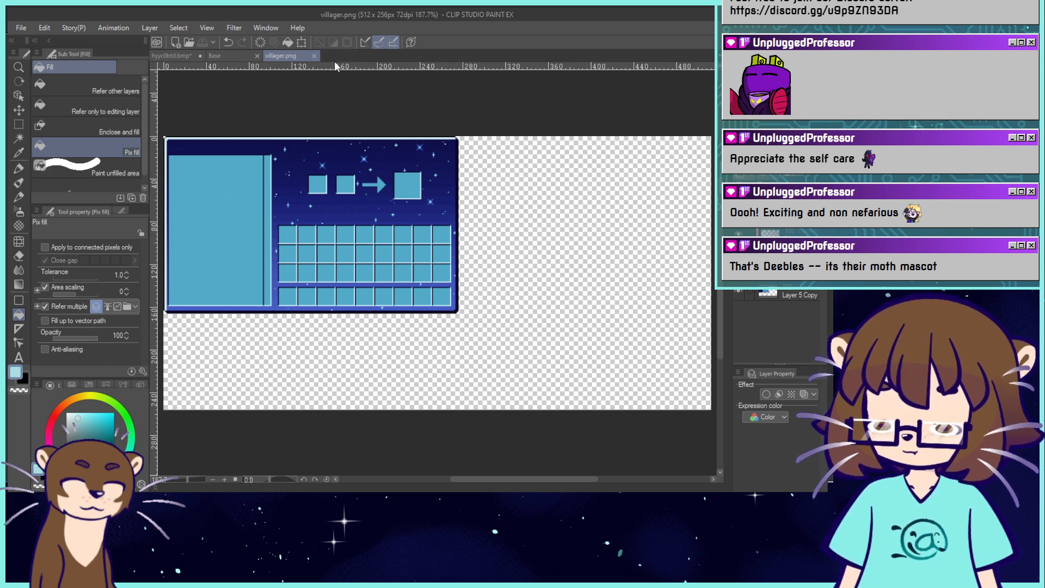
{"action": "left_click", "coordinate": [314, 55]}
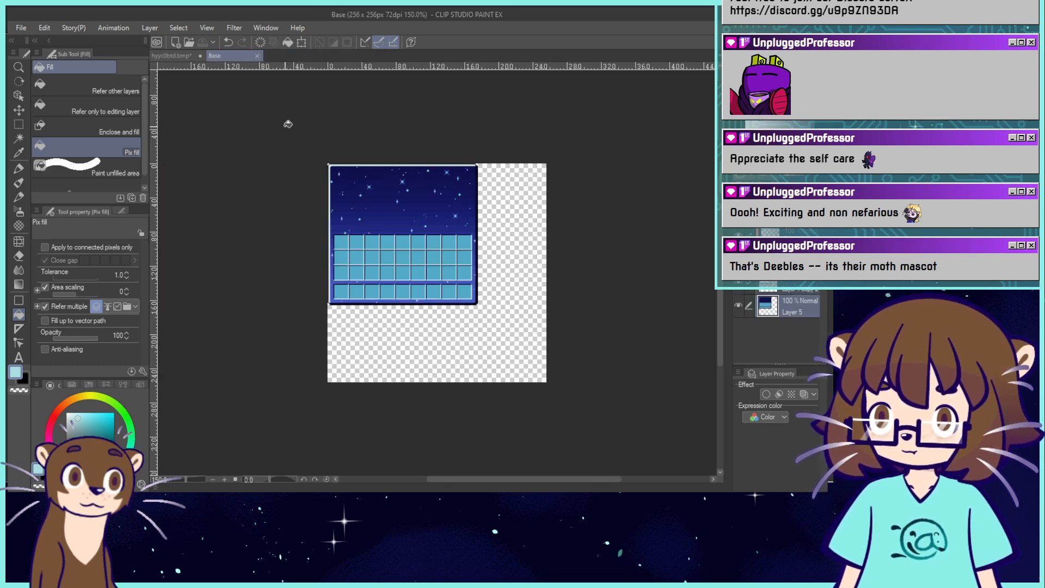
Open hopper.png and paste the copied Base layers into it.
{"action": "left_click", "coordinate": [189, 44]}
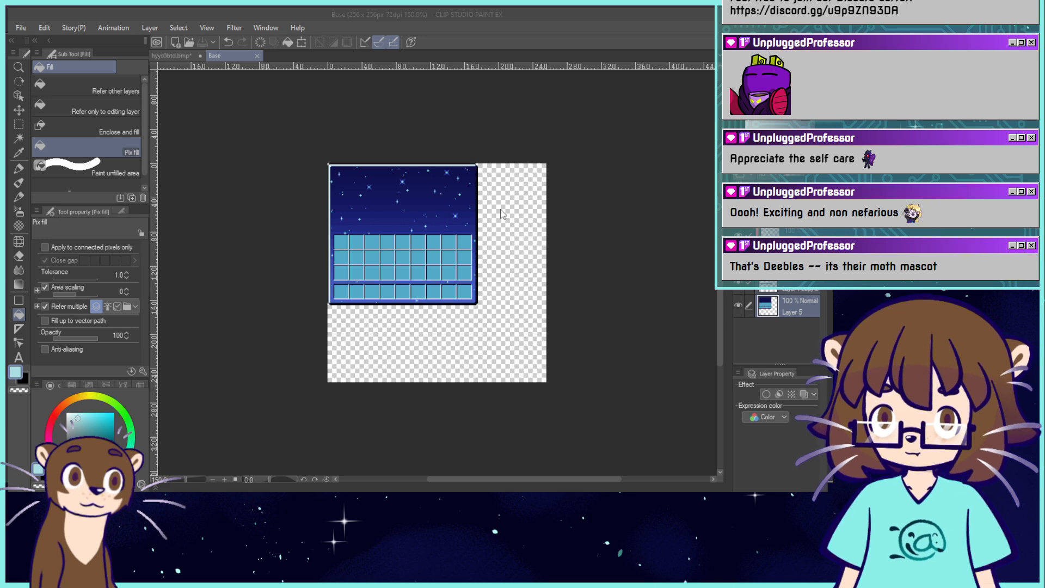
{"action": "left_click", "coordinate": [523, 470]}
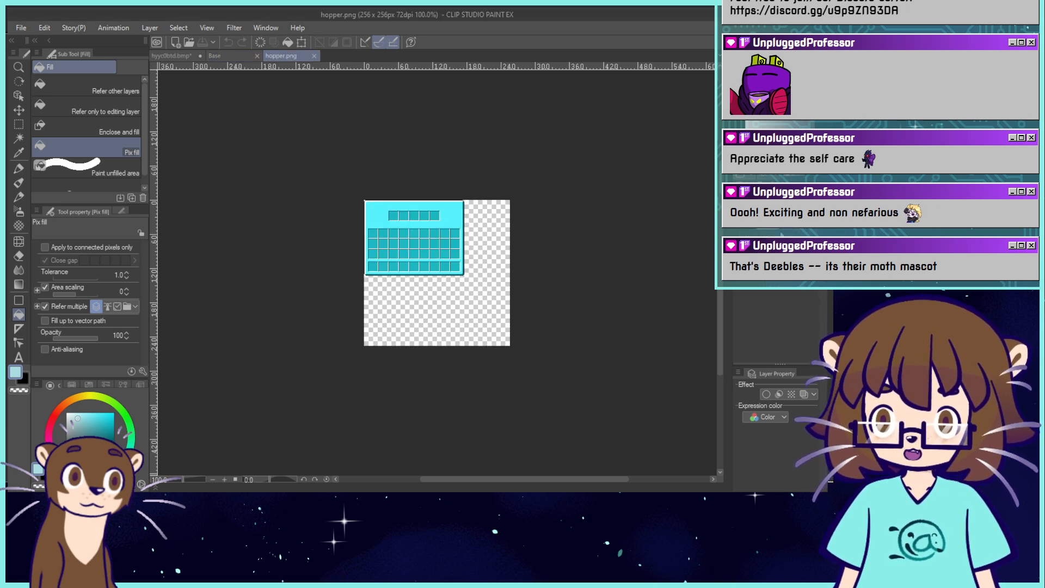
{"action": "key", "text": "ctrl+v"}
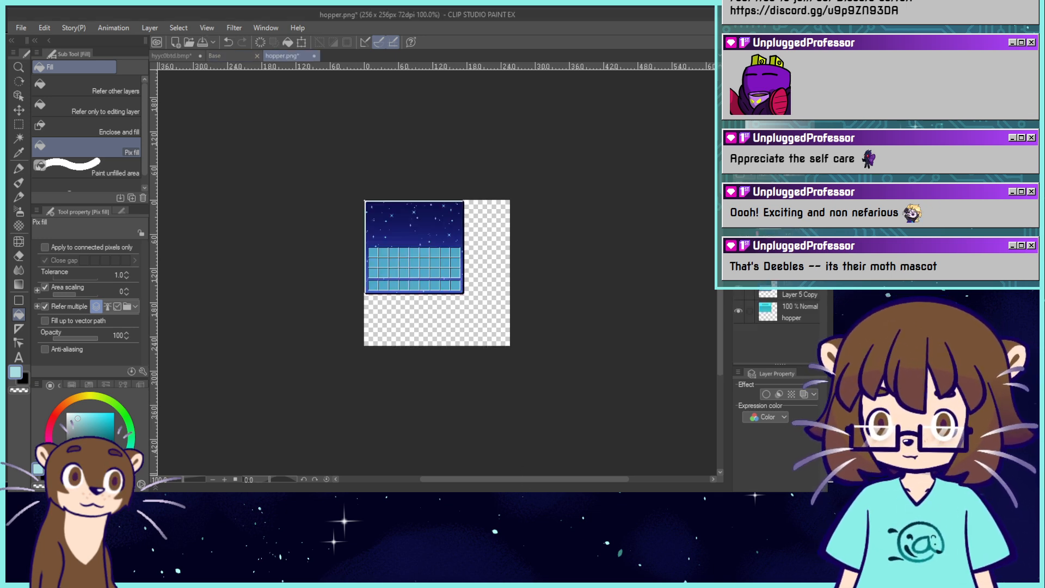
Place the original hopper layer above the pasted Base layers and lower its opacity.
{"action": "key", "text": "ctrl+plus"}
{"action": "key", "text": "ctrl+plus"}
{"action": "key", "text": "ctrl+plus"}
{"action": "key", "text": "ctrl+plus"}
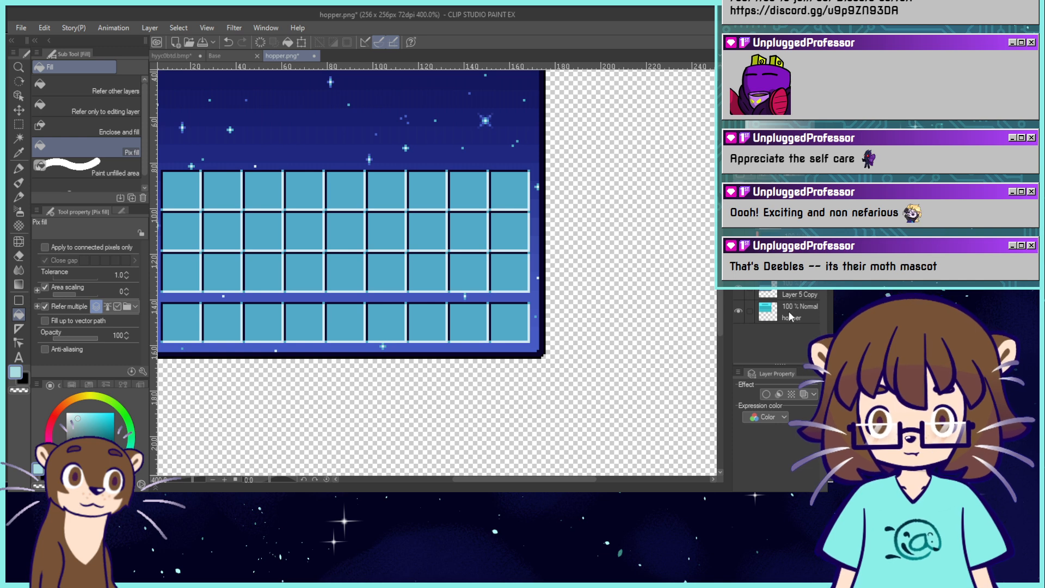
{"action": "key", "text": "ctrl+v"}
{"action": "left_click_drag", "start_coordinate": [813, 179], "coordinate": [798, 180]}
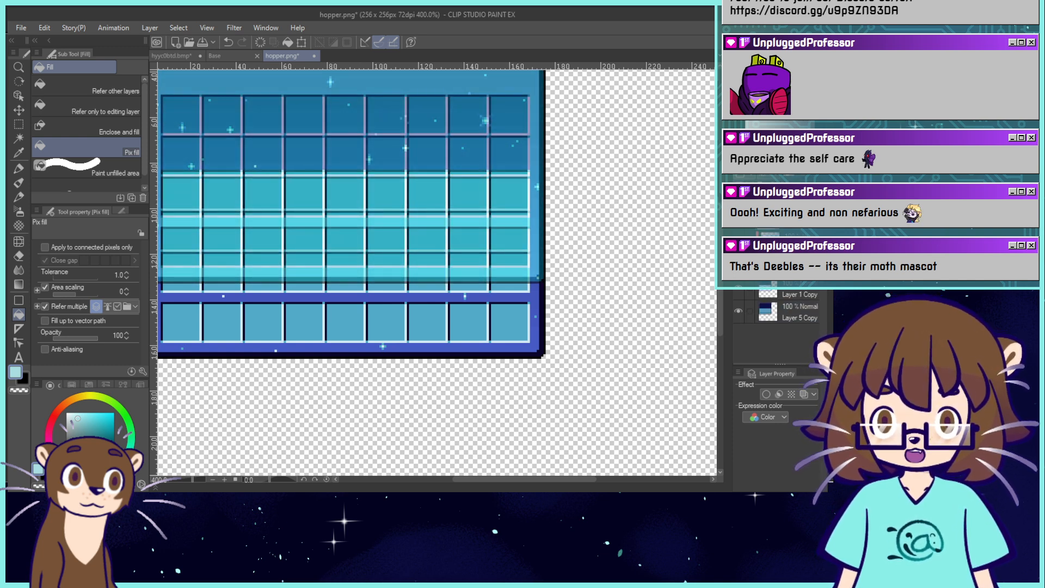
Toggle the gradient and star layers off and back on, and restore the hopper layer to full opacity.
{"action": "left_click", "coordinate": [19, 110]}
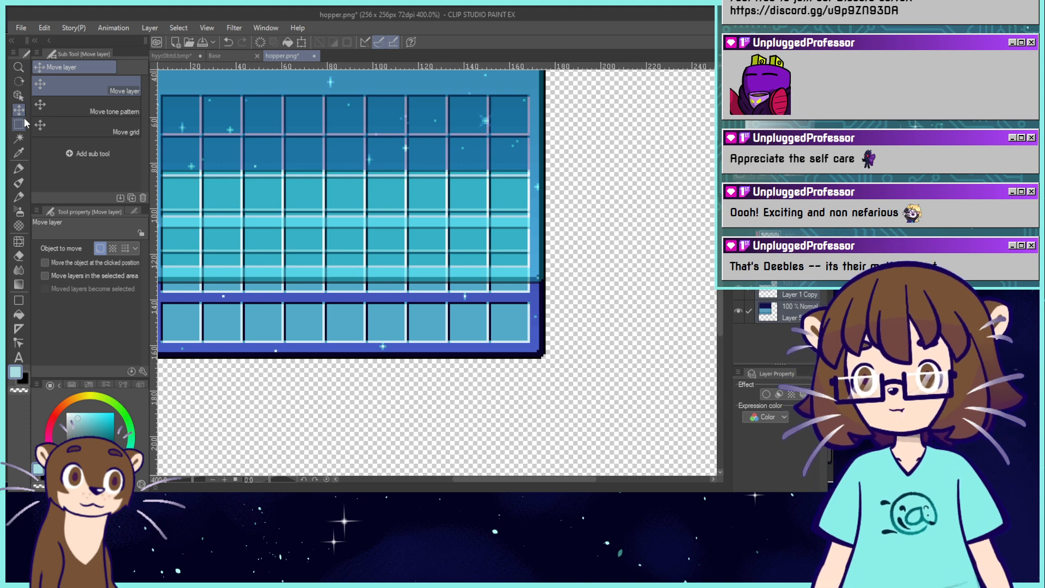
{"action": "left_click_drag", "start_coordinate": [553, 280], "coordinate": [698, 332]}
{"action": "key", "text": "ctrl+z"}
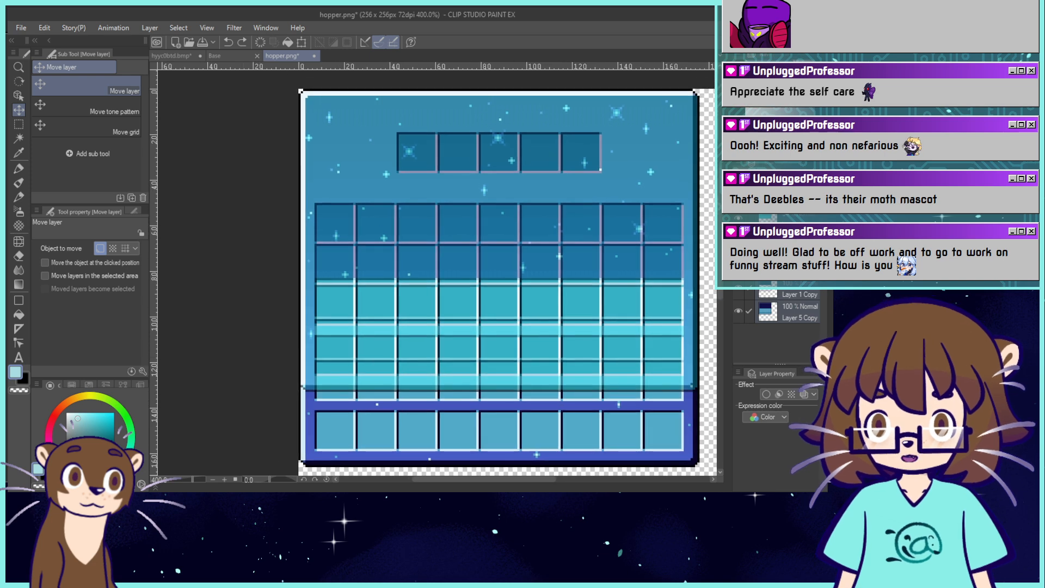
{"action": "key", "text": "ctrl+z"}
{"action": "key", "text": "ctrl+z"}
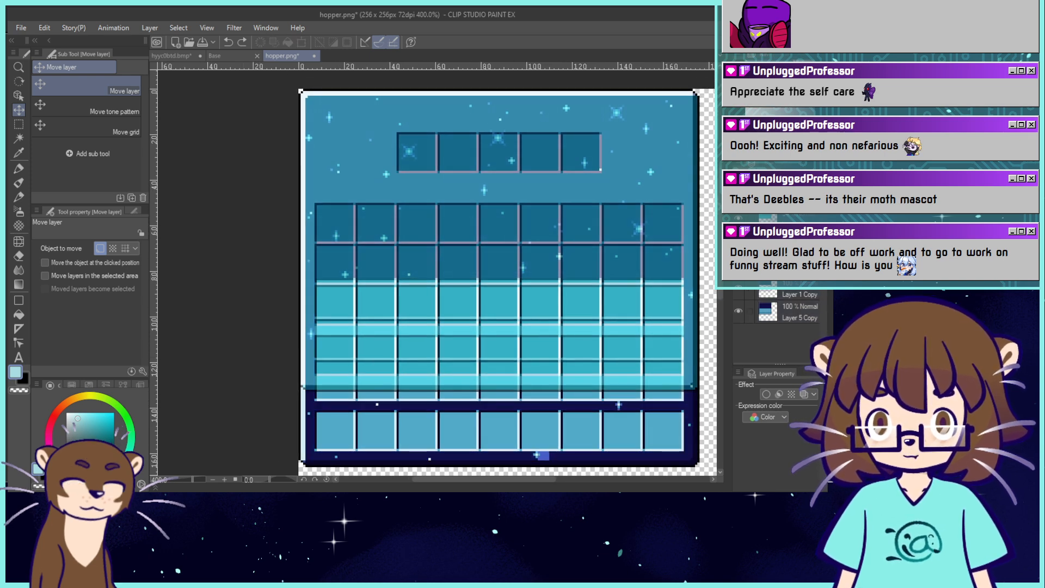
{"action": "key", "text": "ctrl+z"}
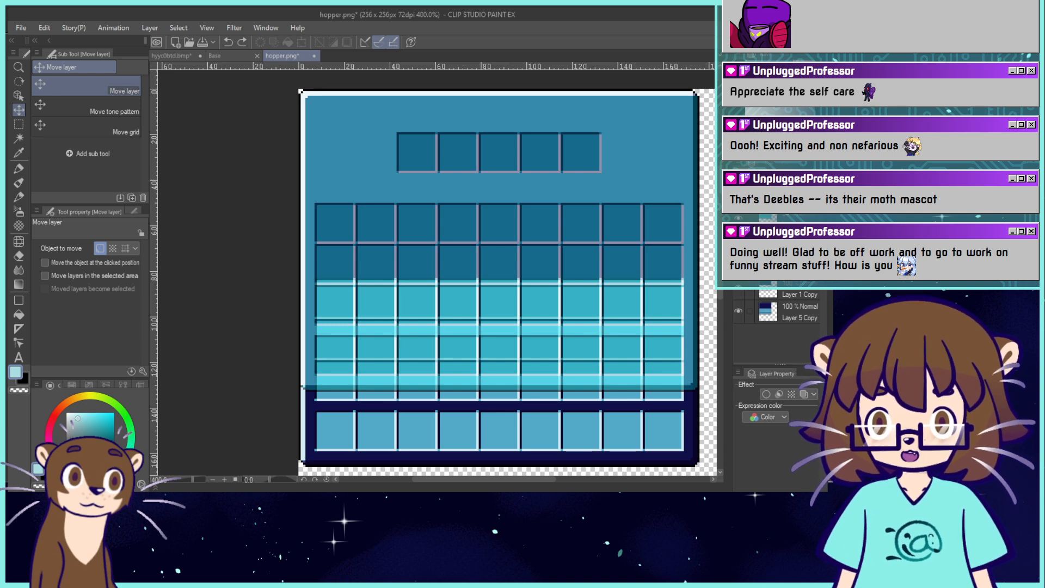
{"action": "key", "text": "ctrl+y"}
{"action": "key", "text": "ctrl+y"}
{"action": "key", "text": "ctrl+y"}
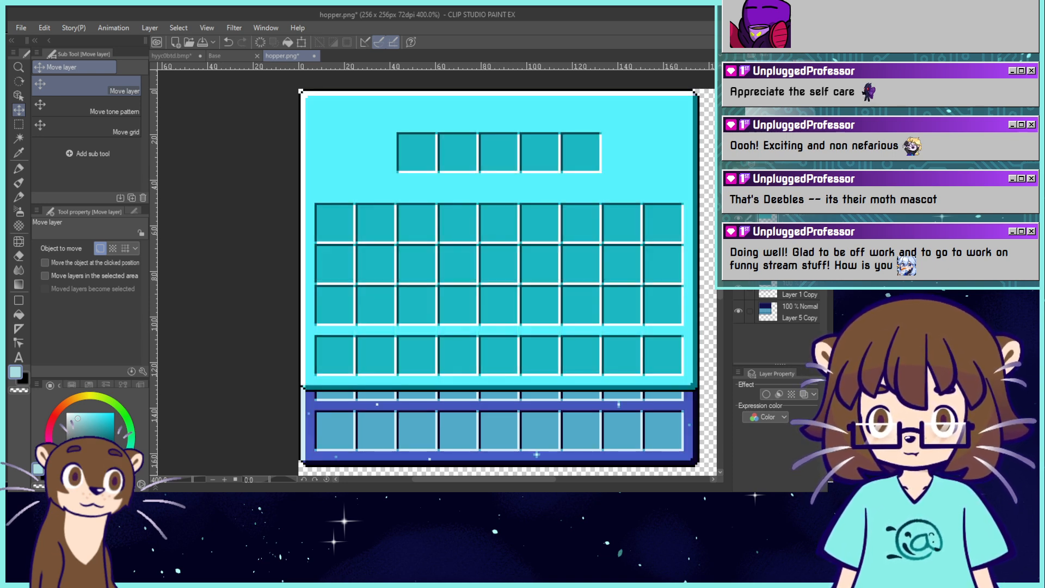
Move the hopper layer down until its inventory grid matches the Base grid, and hide the star and gradient layers.
{"action": "left_click_drag", "start_coordinate": [657, 303], "coordinate": [632, 297]}
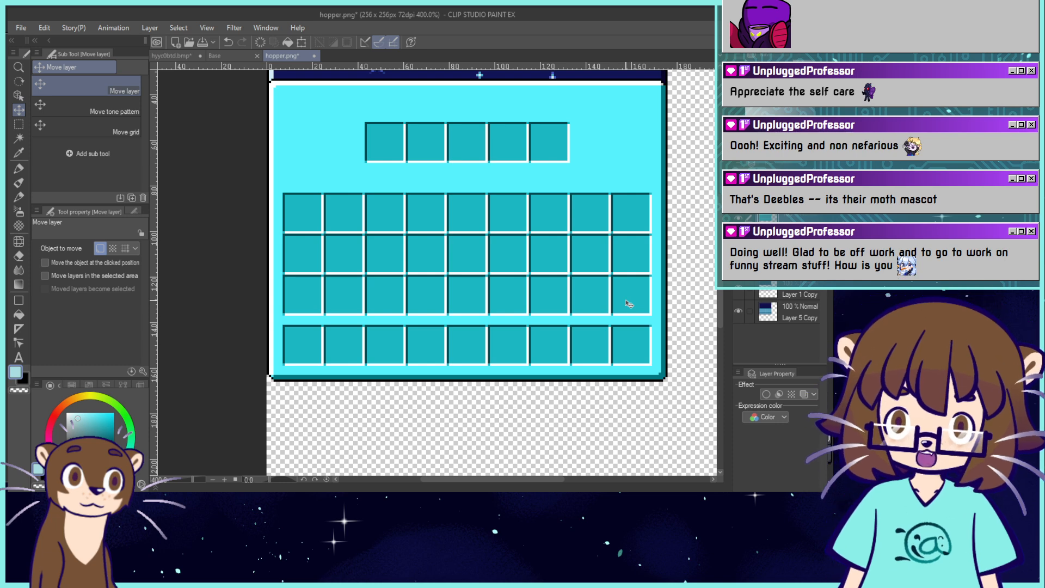
{"action": "left_click_drag", "start_coordinate": [626, 301], "coordinate": [582, 385]}
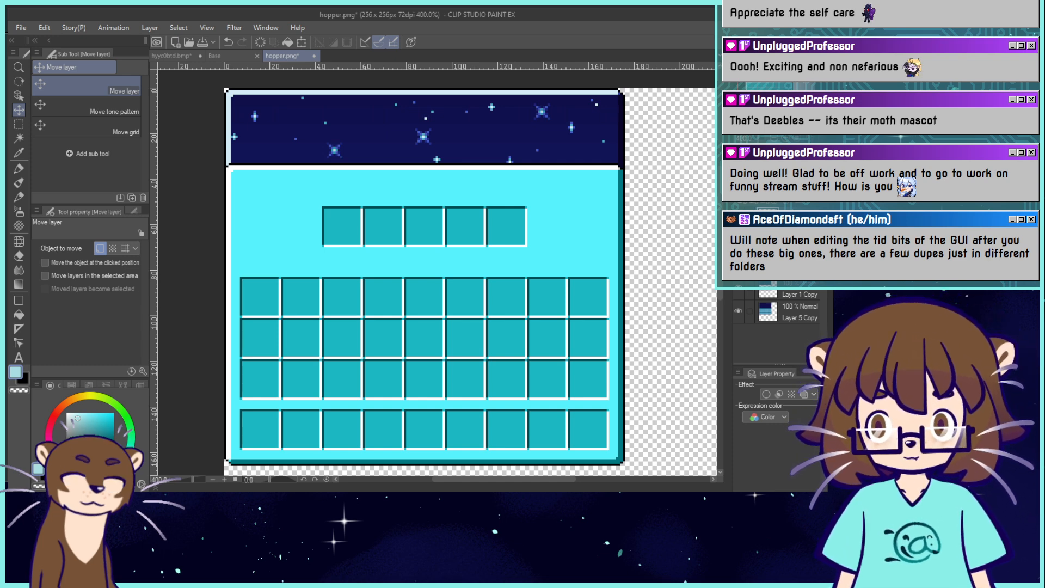
{"action": "left_click", "coordinate": [738, 240]}
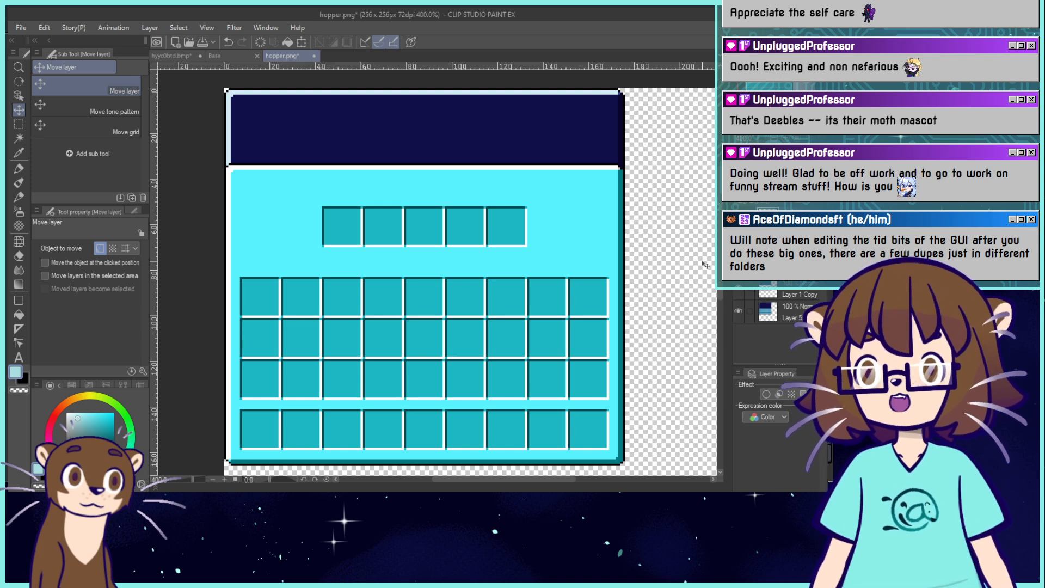
{"action": "left_click", "coordinate": [738, 217]}
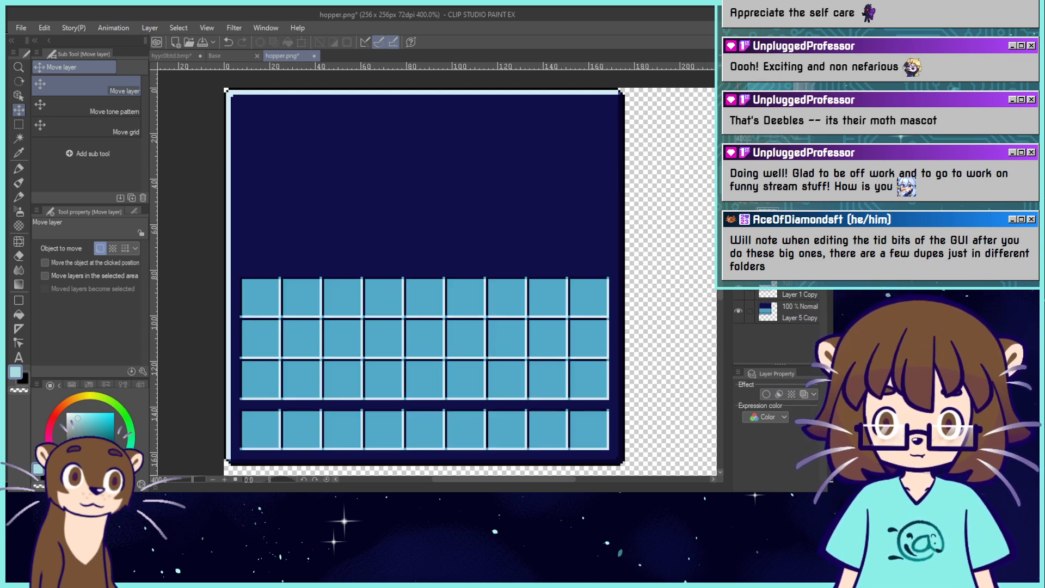
{"action": "left_click", "coordinate": [738, 217]}
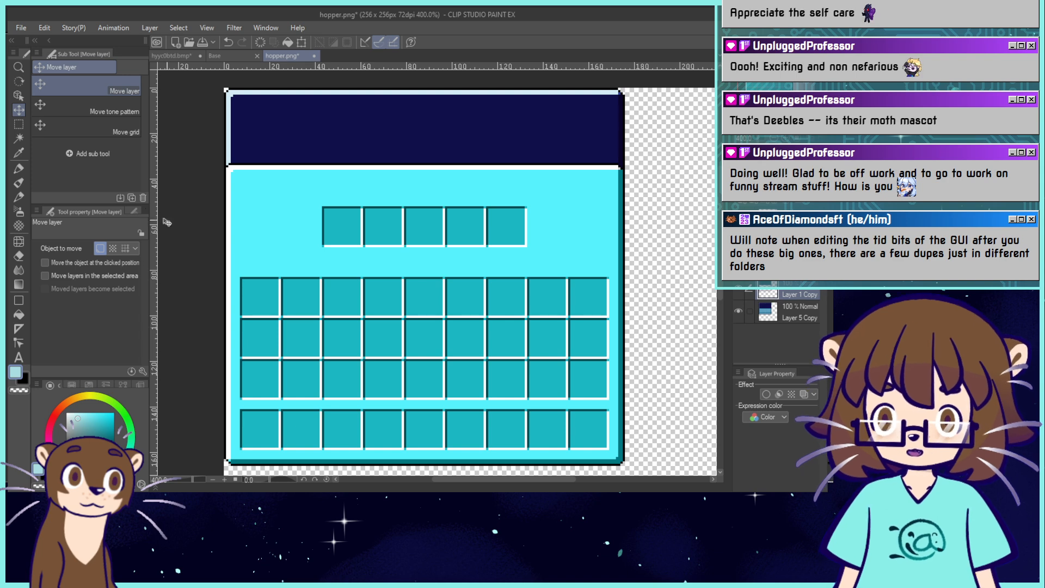
Select the upper strip of Layer 5 Copy with a rectangle, transform it down to the hopper panel's top edge, and deselect.
{"action": "key", "text": "m"}
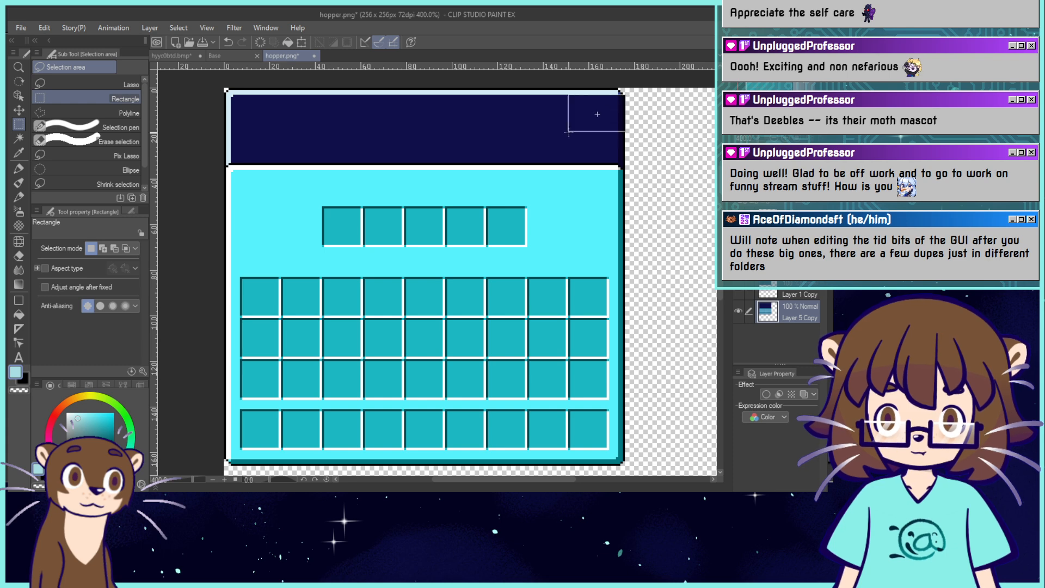
{"action": "left_click_drag", "start_coordinate": [569, 132], "coordinate": [213, 165]}
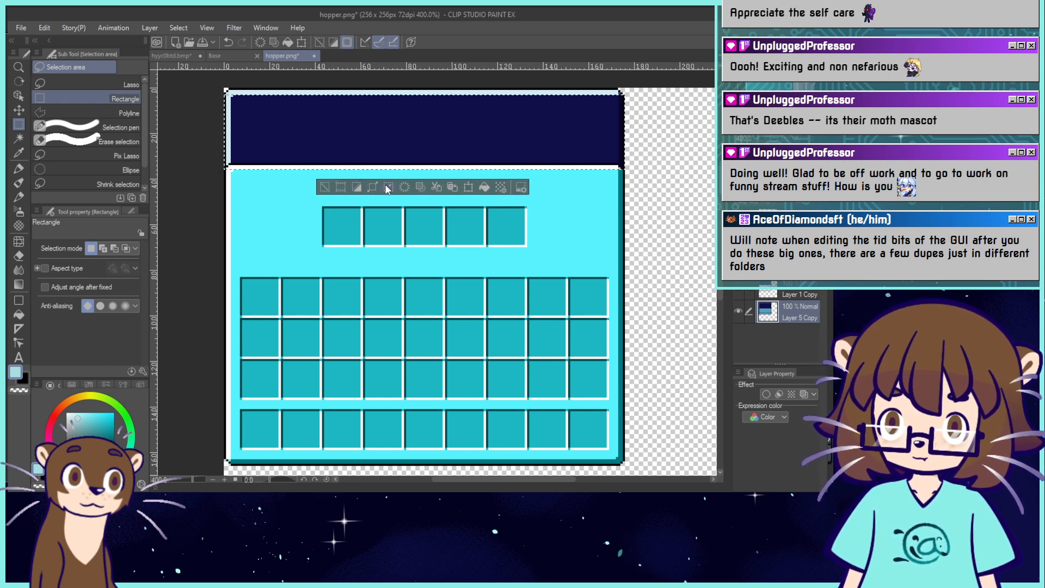
{"action": "left_click", "coordinate": [405, 188]}
{"action": "mouse_move", "coordinate": [223, 86]}
{"action": "left_mouse_down"}
{"action": "mouse_move", "coordinate": [327, 120]}
{"action": "mouse_move", "coordinate": [648, 135]}
{"action": "mouse_move", "coordinate": [626, 141]}
{"action": "mouse_move", "coordinate": [635, 185]}
{"action": "left_mouse_up"}
{"action": "left_click", "coordinate": [480, 154]}
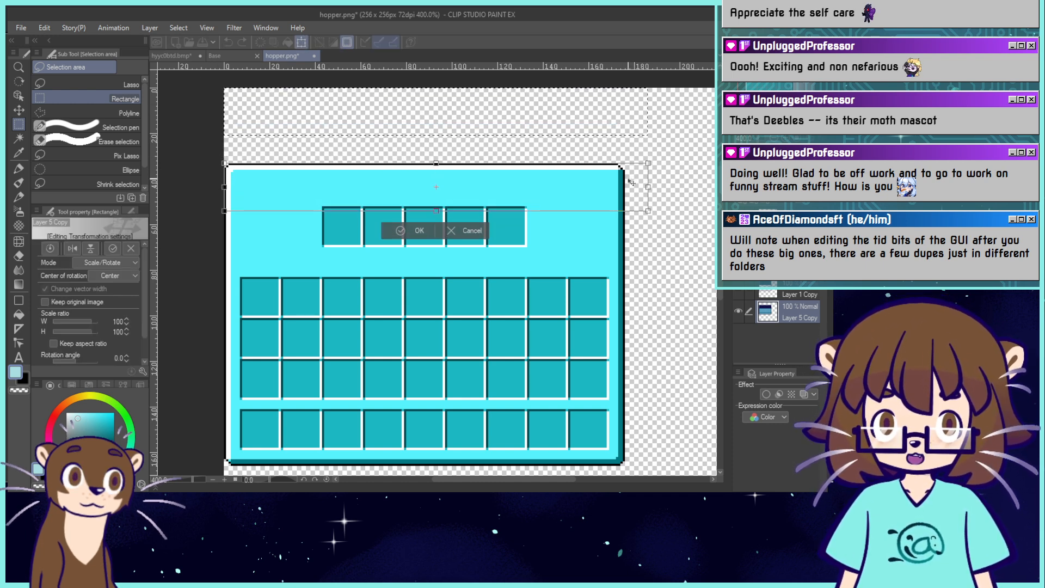
{"action": "left_click", "coordinate": [401, 227]}
{"action": "left_click", "coordinate": [336, 228]}
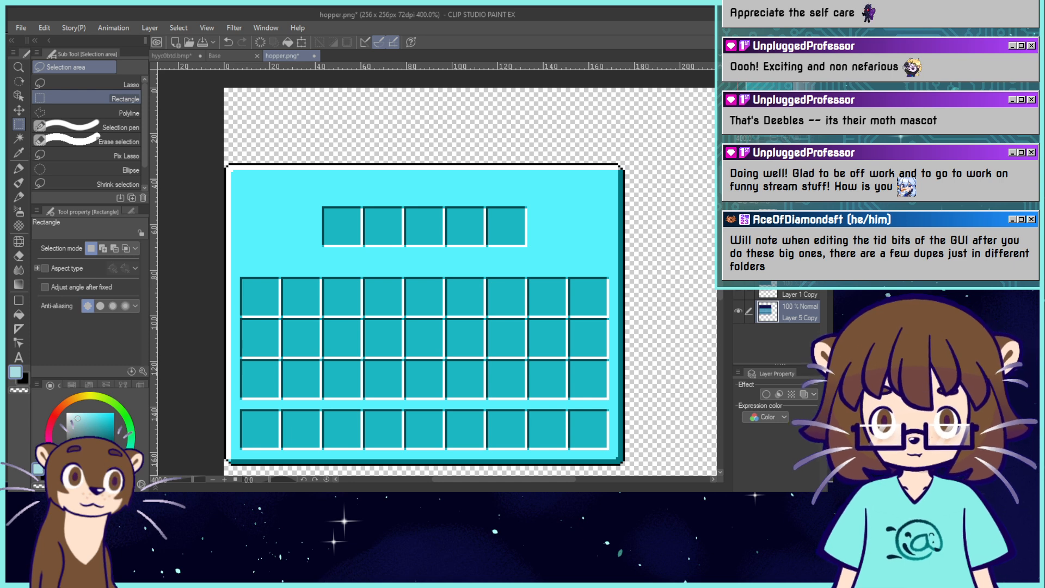
Hide the hopper layer, sample the panel's navy colour, and clear the fill on Layer 1 Copy.
{"action": "left_click", "coordinate": [739, 241]}
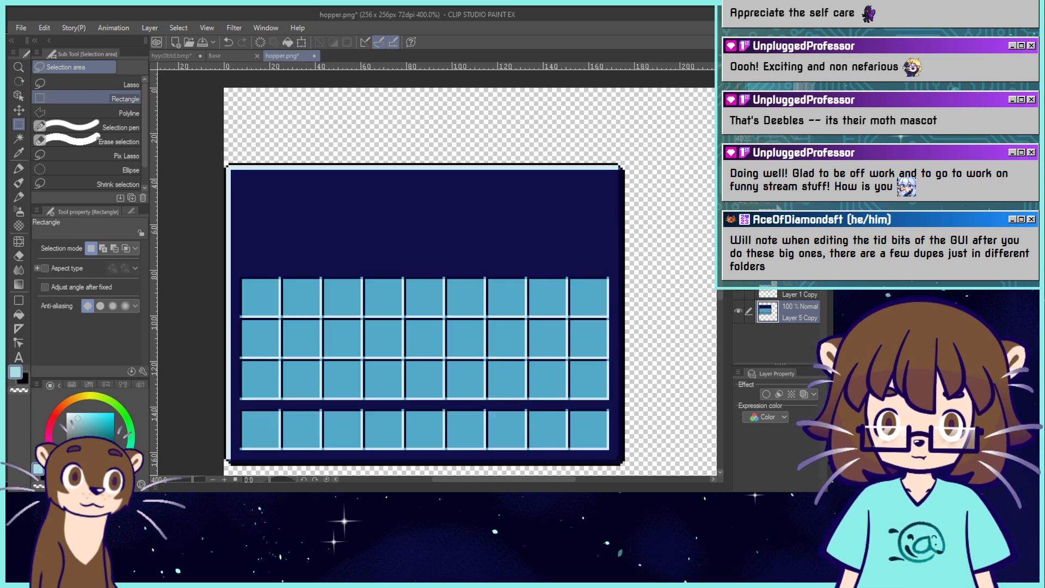
{"action": "left_click", "coordinate": [738, 294]}
{"action": "left_click", "coordinate": [784, 293]}
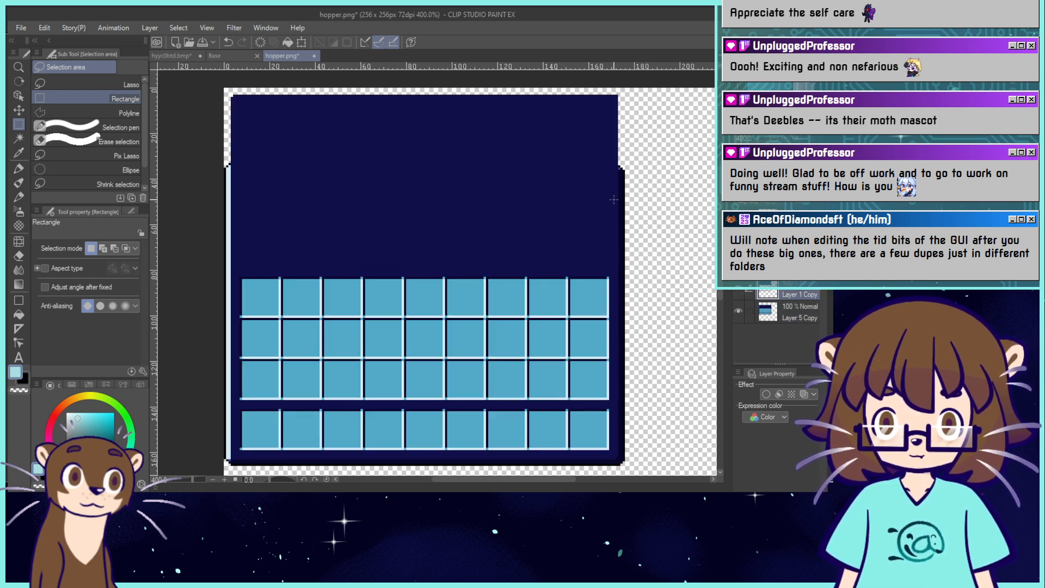
{"action": "left_click", "coordinate": [293, 171], "text": "alt"}
{"action": "key", "text": "Delete"}
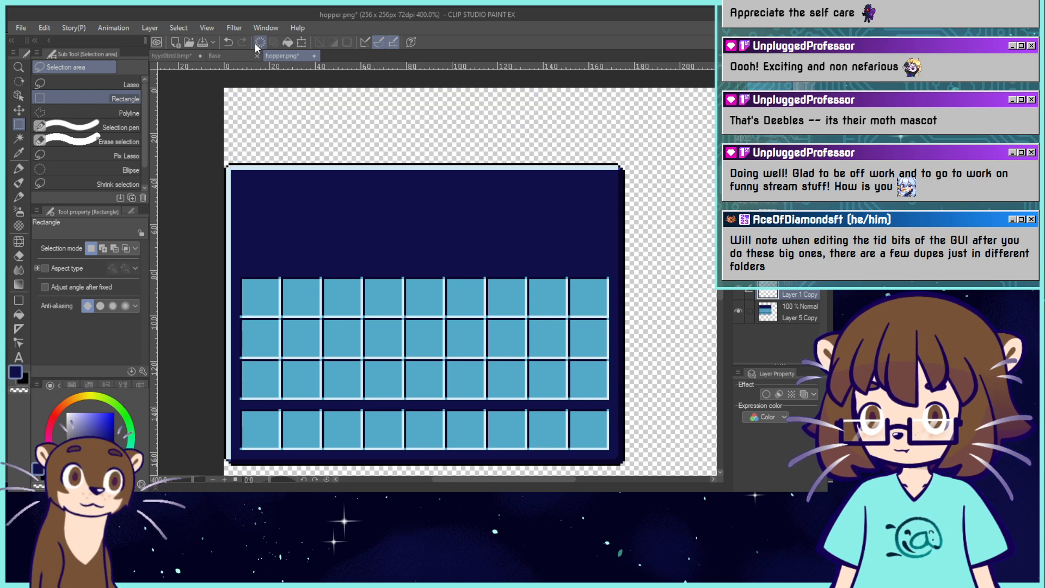
Refill the shortened panel with navy using Pix fill, and show the gradient and star layers.
{"action": "left_click", "coordinate": [18, 314]}
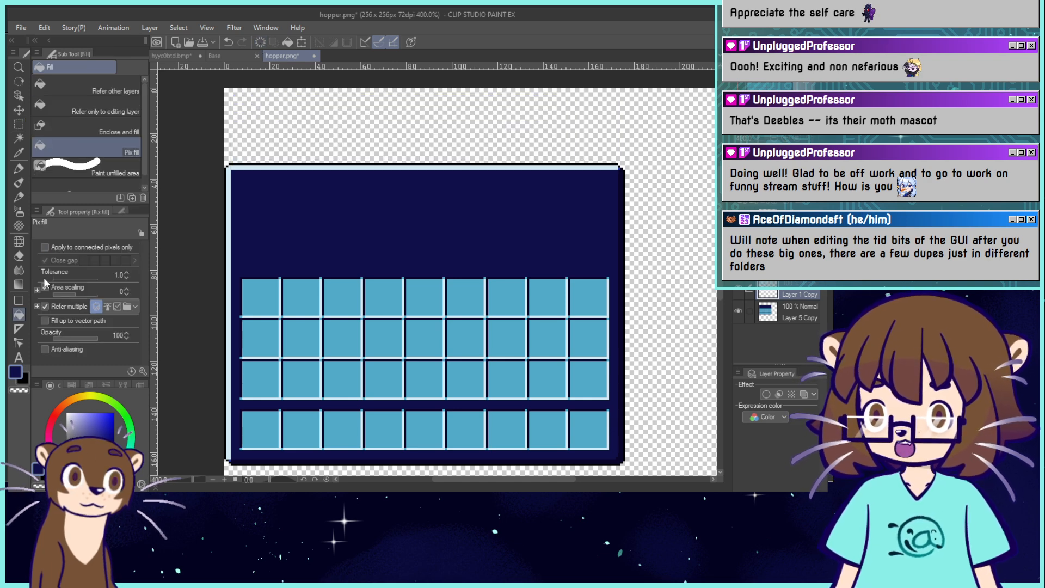
{"action": "left_click", "coordinate": [784, 267]}
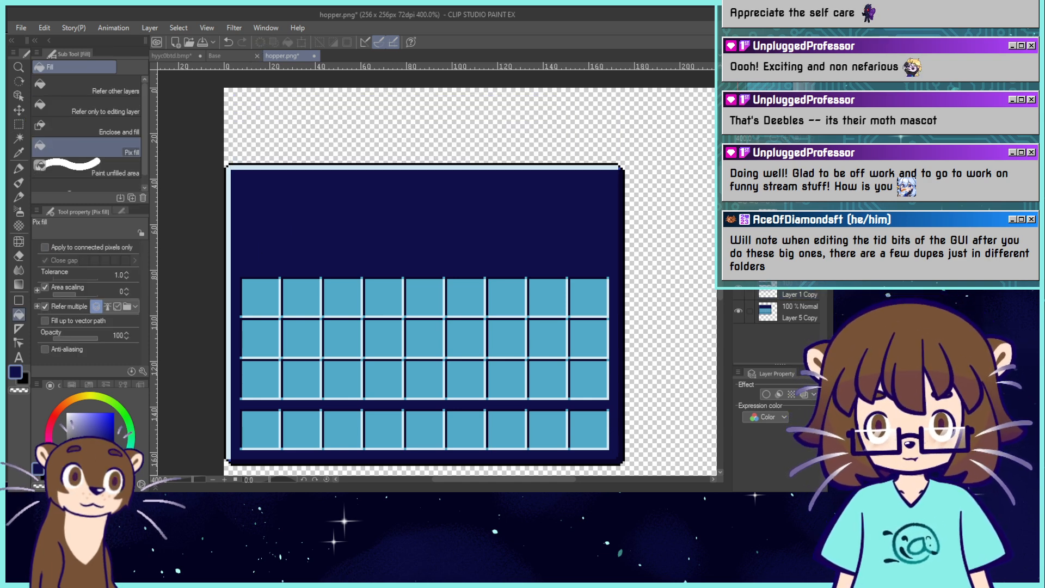
{"action": "left_click", "coordinate": [739, 265]}
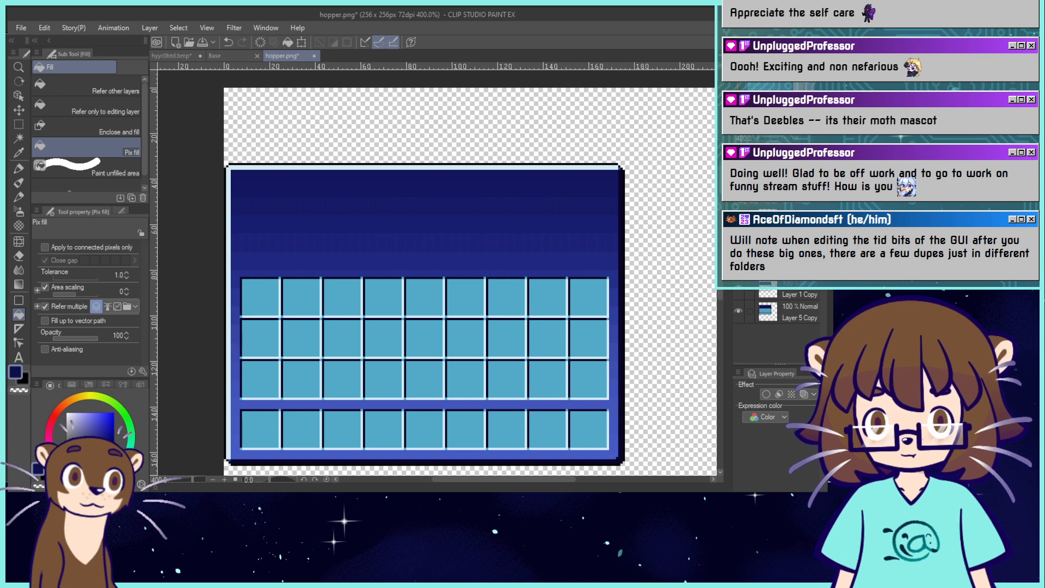
{"action": "left_click", "coordinate": [738, 241]}
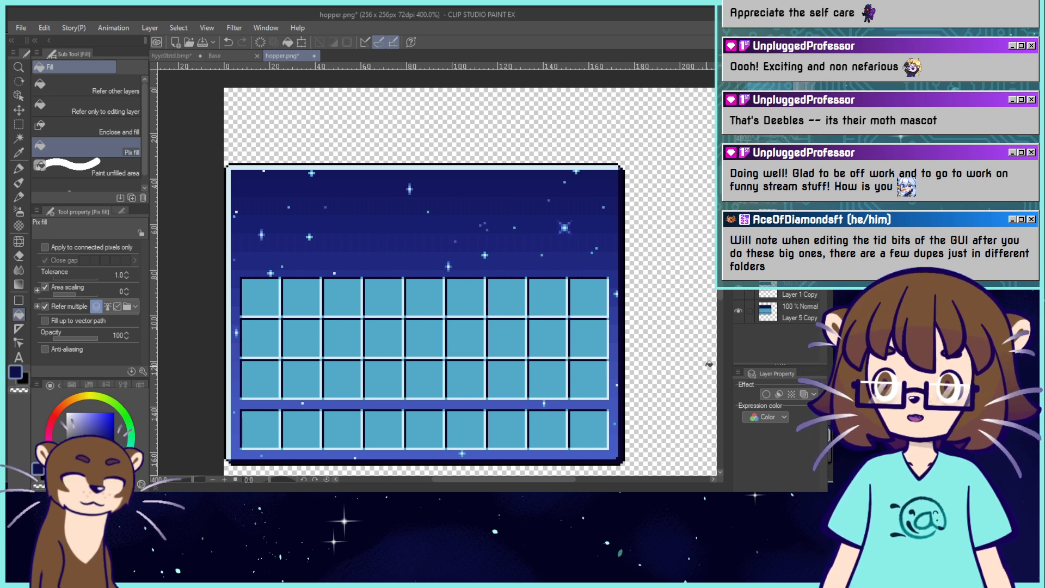
Show the hopper layer and fill its bright cyan background with transparency.
{"action": "left_click", "coordinate": [739, 218]}
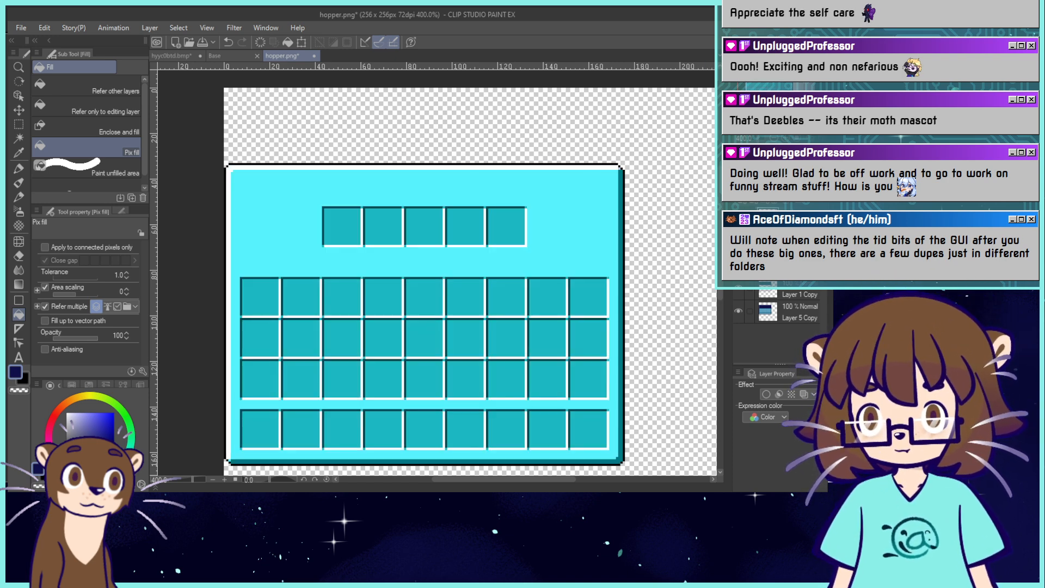
{"action": "left_click", "coordinate": [21, 391]}
{"action": "left_click", "coordinate": [309, 206]}
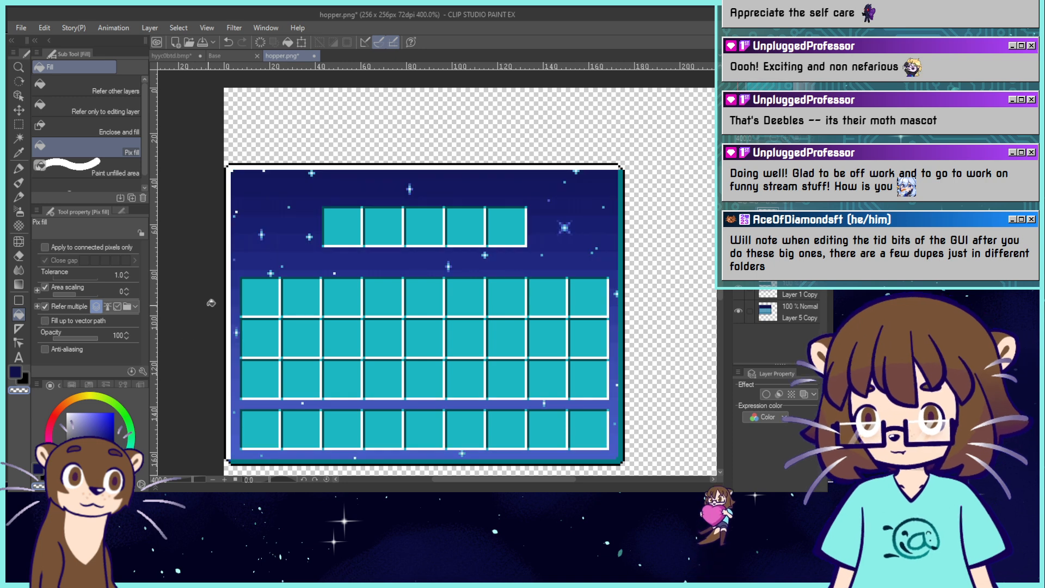
Select the hopper's five-slot row with a rectangle, clear everything outside it on the hopper layer, and deselect.
{"action": "key", "text": "m"}
{"action": "left_click_drag", "start_coordinate": [322, 216], "coordinate": [554, 255]}
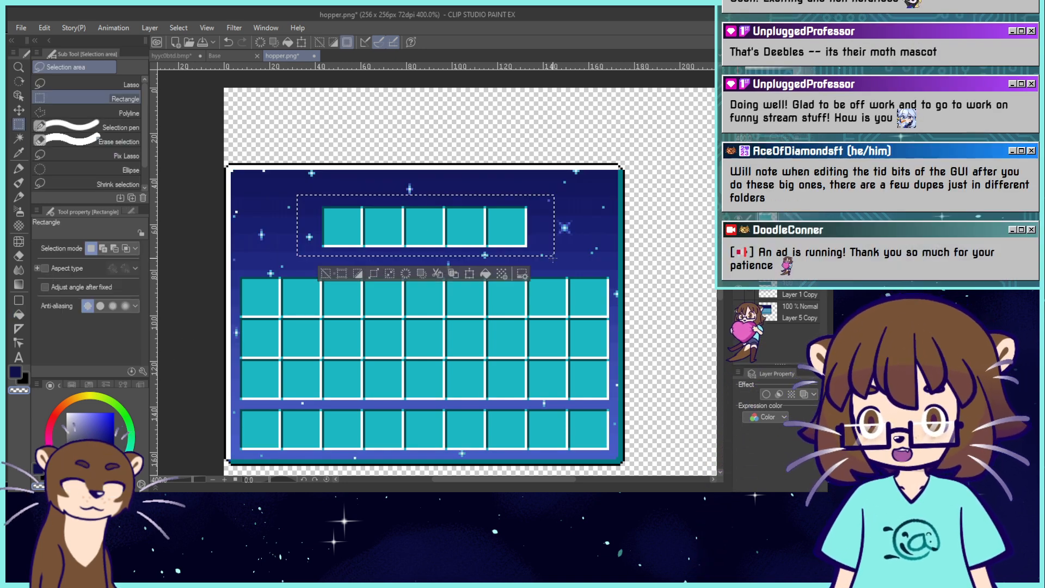
{"action": "left_click", "coordinate": [421, 276]}
{"action": "left_click", "coordinate": [330, 275]}
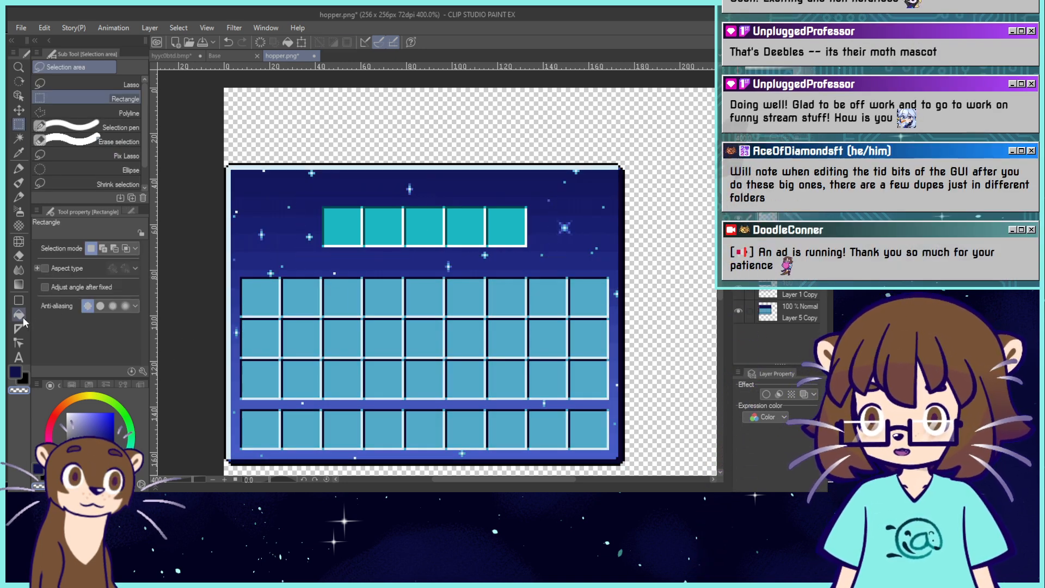
Recolour the five hopper slots with Pix fill, using the inventory grid's sampled blue, navy shadow and pale highlight colours.
{"action": "key", "text": "g"}
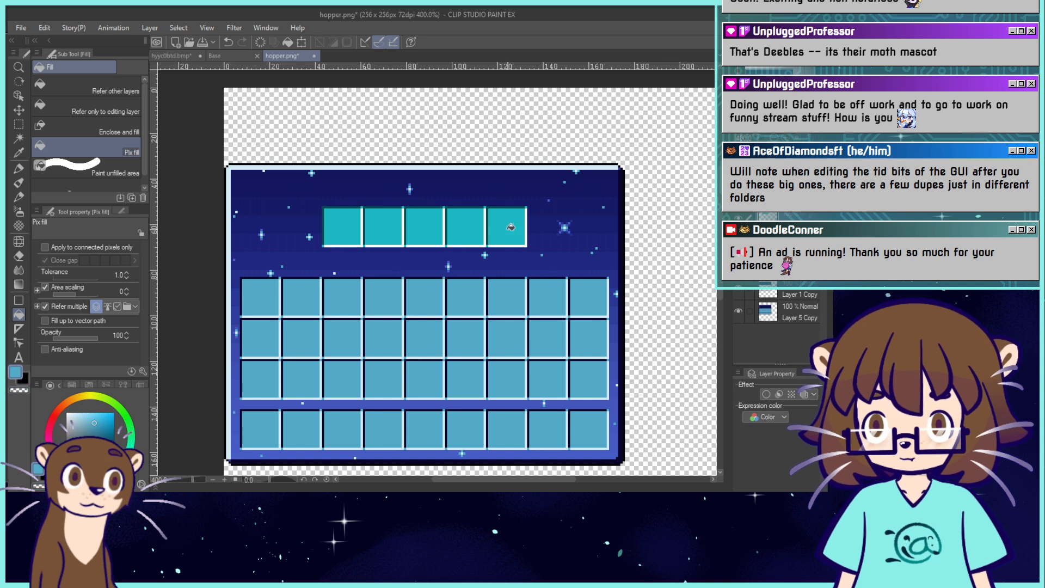
{"action": "left_click", "coordinate": [507, 224]}
{"action": "left_click", "coordinate": [524, 205]}
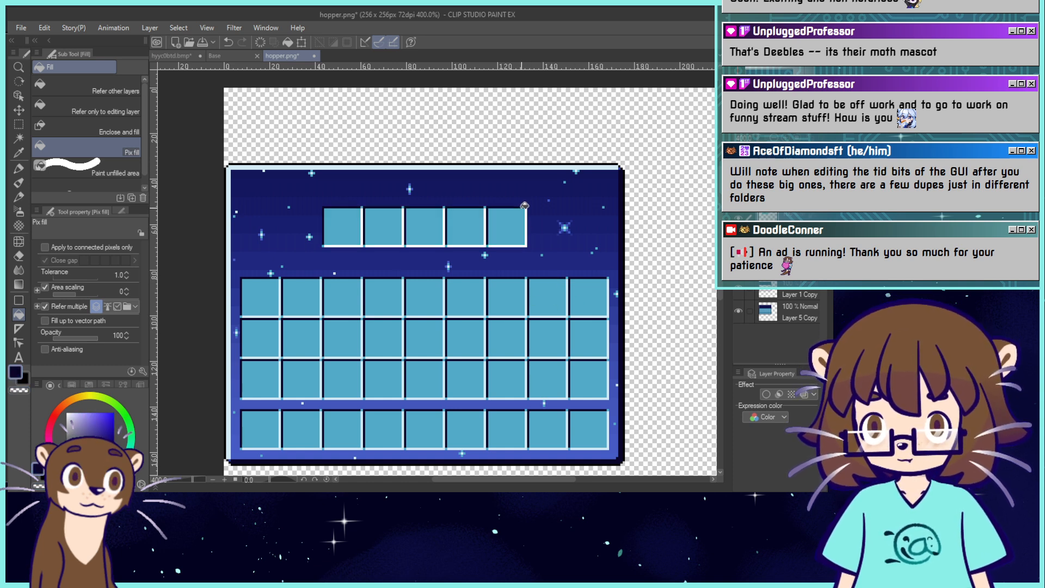
{"action": "left_click", "coordinate": [555, 215], "text": "alt"}
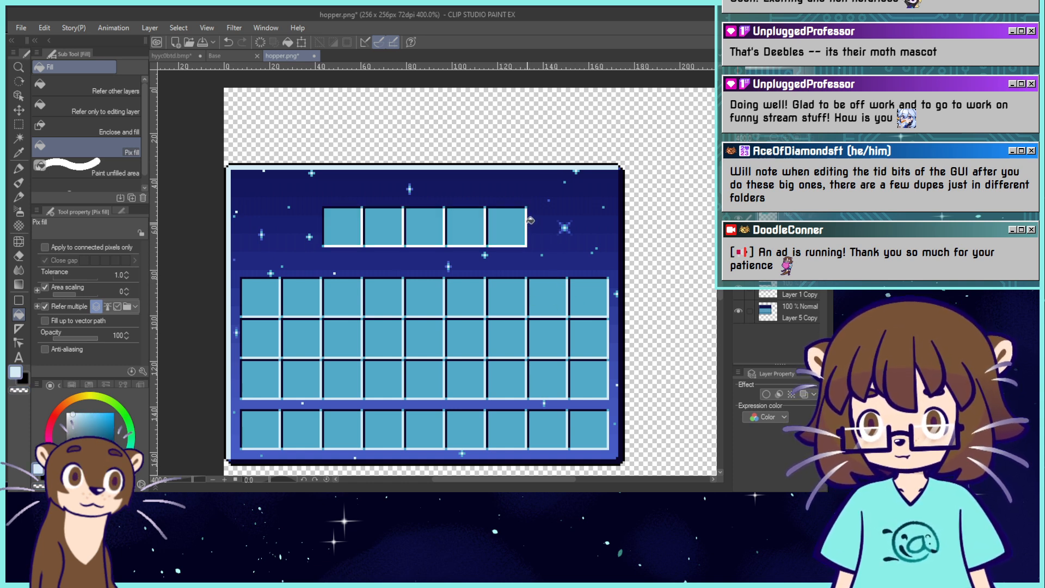
Select the layers down to Layer 5 Copy and move the whole hopper panel up to the canvas's top edge.
{"action": "left_click", "coordinate": [784, 313]}
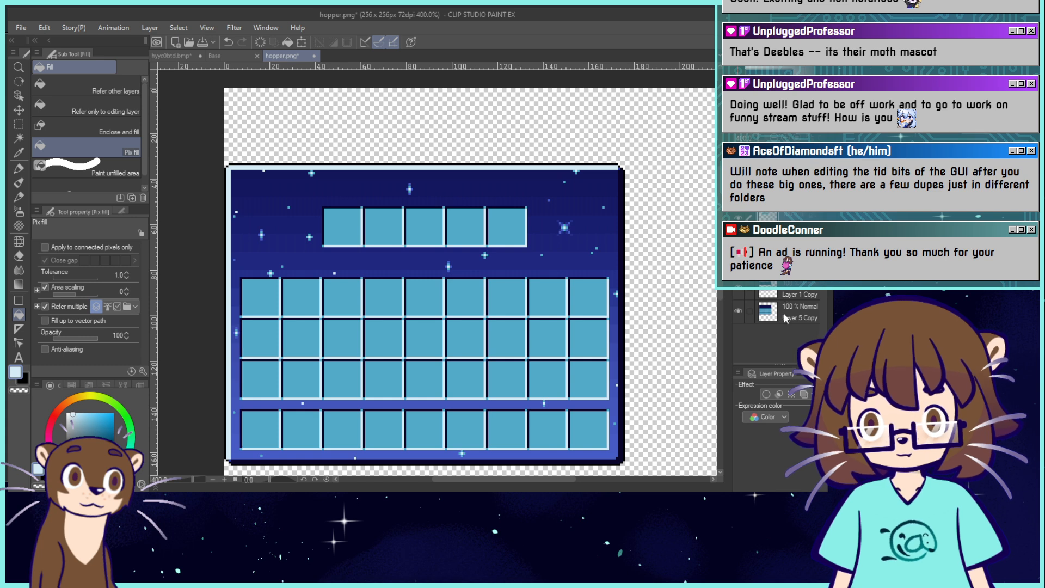
{"action": "key", "text": "k"}
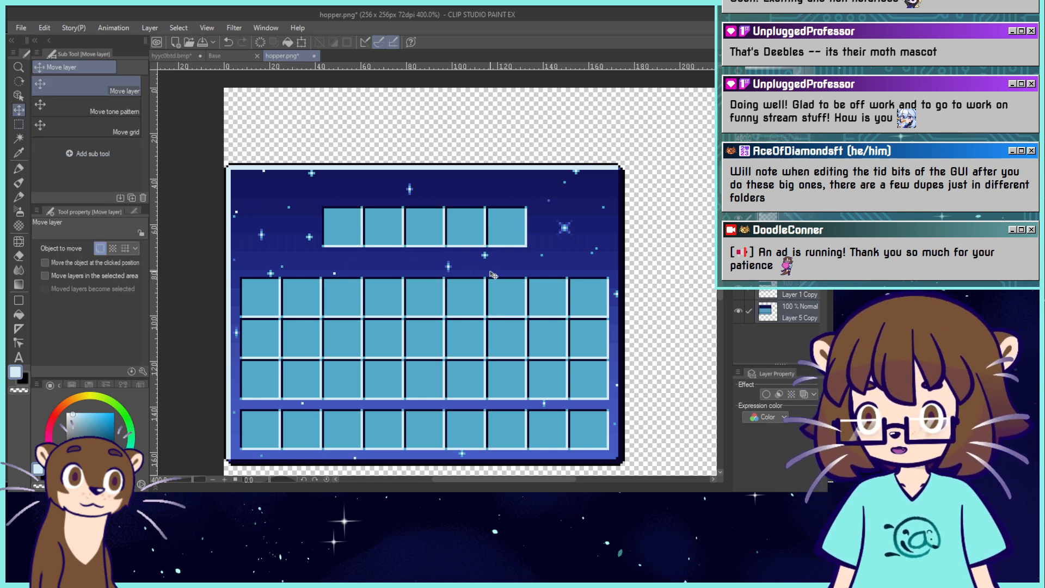
{"action": "left_click_drag", "start_coordinate": [492, 266], "coordinate": [491, 192]}
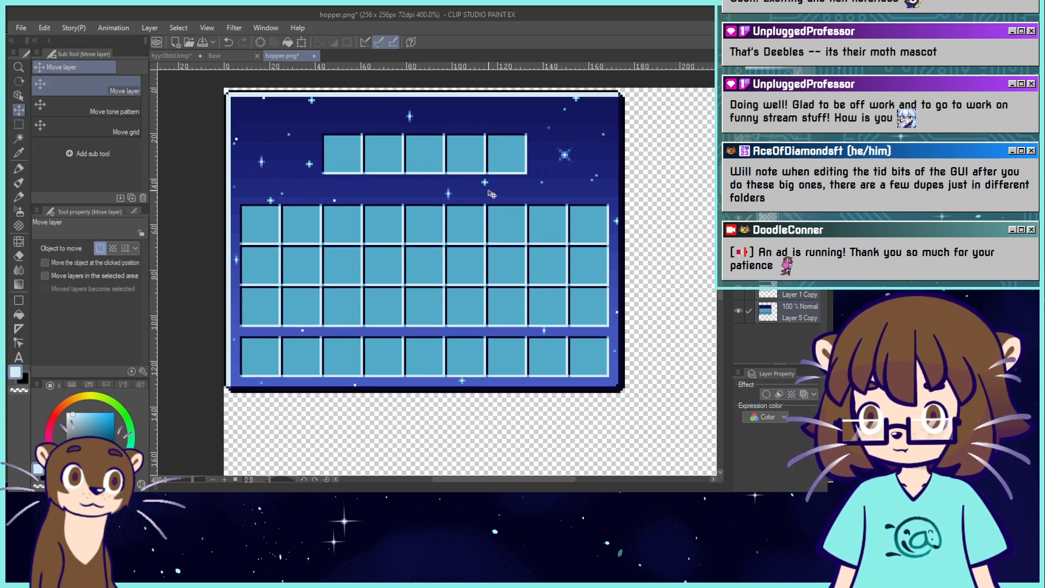
View the hopper texture at 100% and save hopper.png.
{"action": "key", "text": "ctrl+alt+0"}
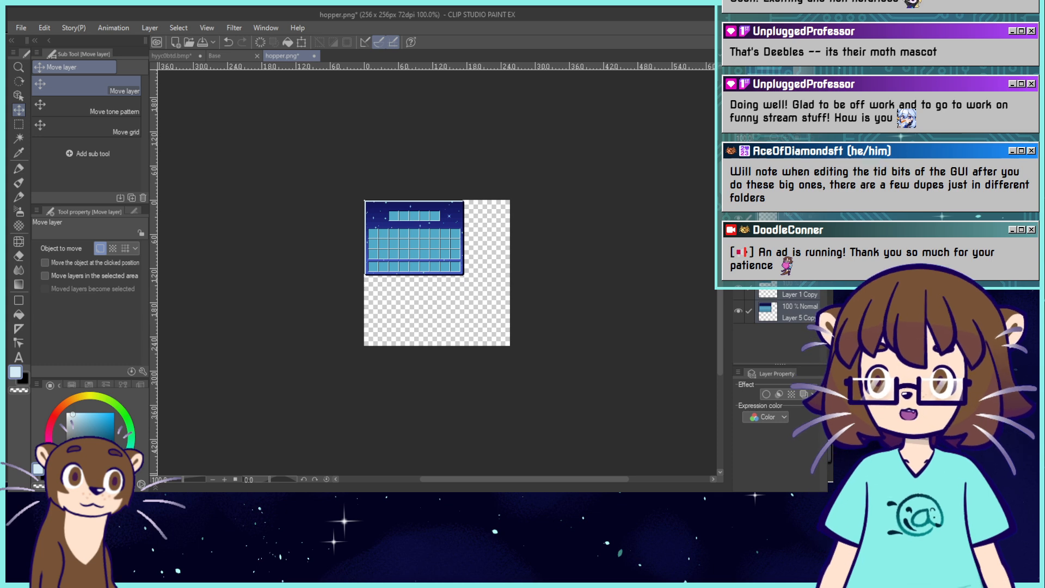
{"action": "left_click", "coordinate": [201, 44]}
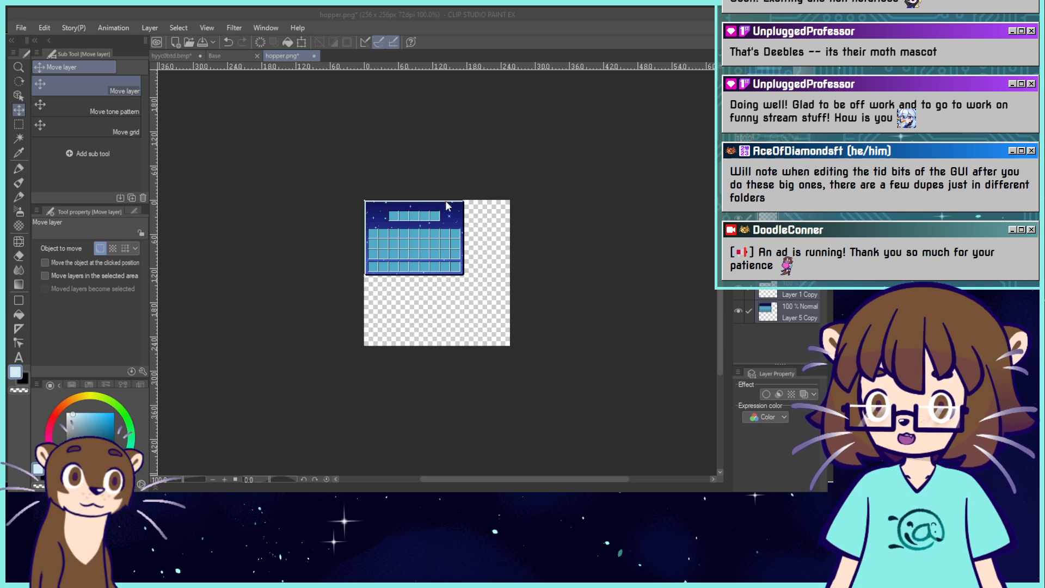
{"action": "key", "text": "ctrl+s"}
Open anvil.png and enlarge the texture for editing.
{"action": "left_click", "coordinate": [185, 42]}
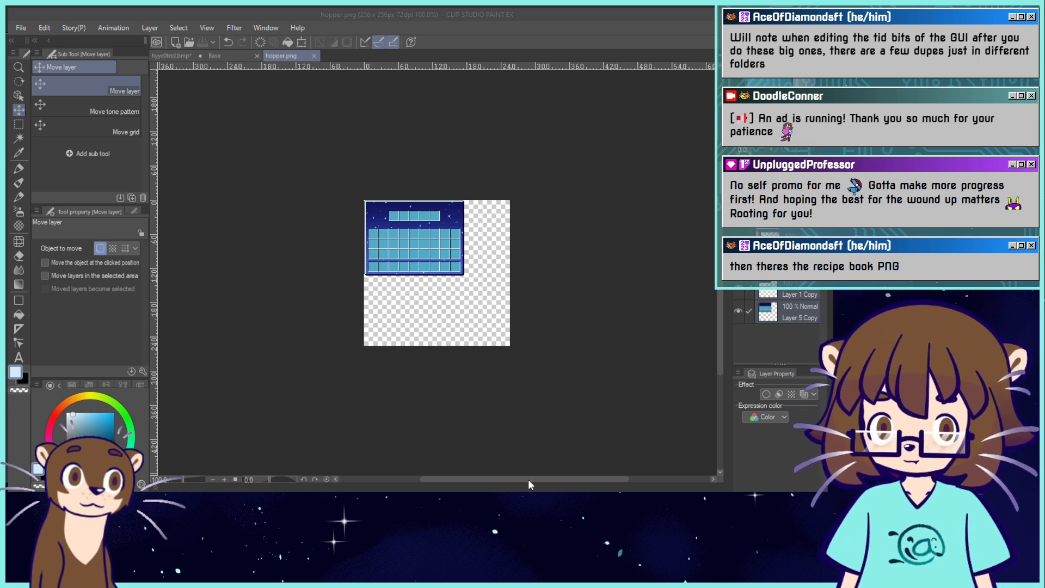
{"action": "left_click", "coordinate": [512, 478]}
{"action": "left_click_drag", "start_coordinate": [437, 272], "coordinate": [454, 283]}
{"action": "key", "text": "ctrl+plus"}
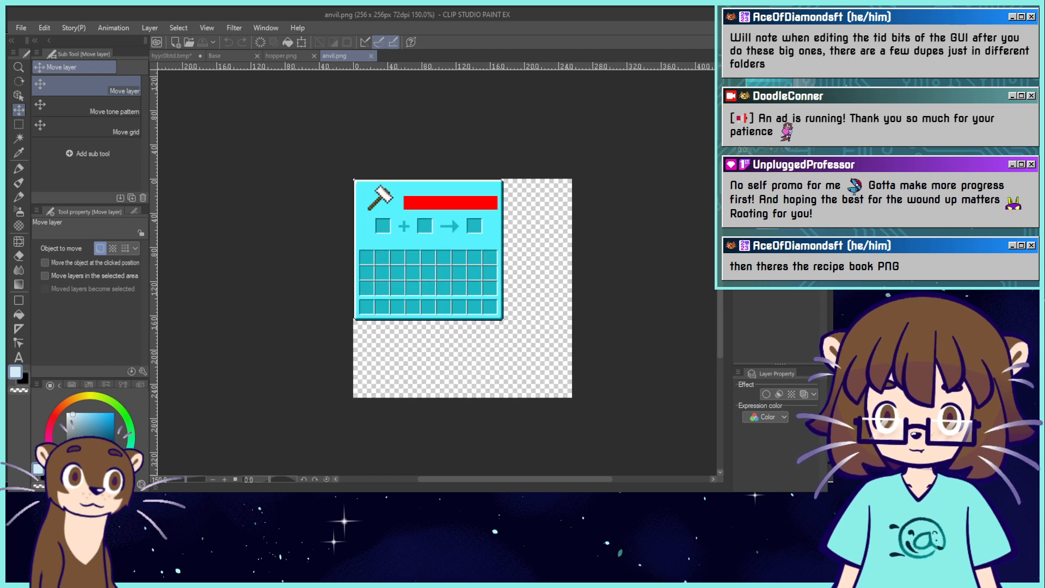
{"action": "key", "text": "ctrl+plus"}
{"action": "key", "text": "ctrl+plus"}
{"action": "key", "text": "ctrl+plus"}
{"action": "key", "text": "ctrl+minus"}
{"action": "key", "text": "ctrl+minus"}
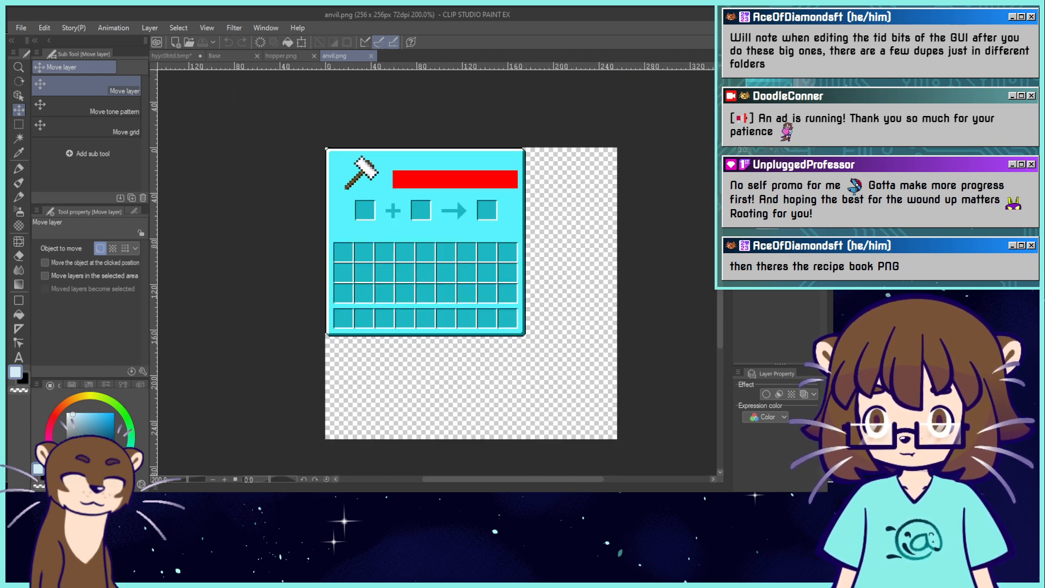
Paste the starry Base layers into anvil.png and place the anvil layer above them.
{"action": "key", "text": "ctrl+v"}
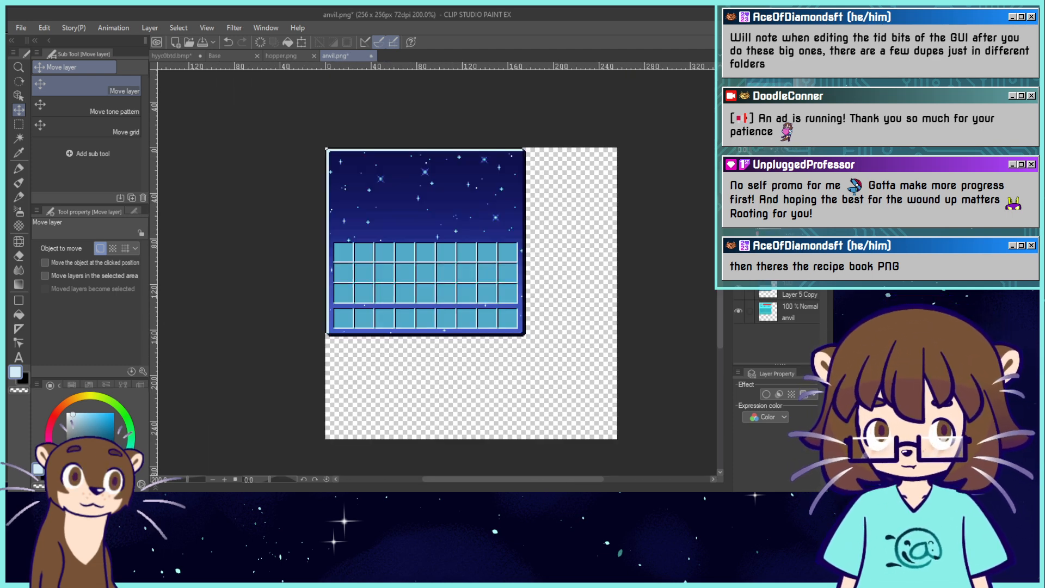
{"action": "left_click", "coordinate": [792, 319]}
{"action": "left_click_drag", "start_coordinate": [792, 319], "coordinate": [792, 285]}
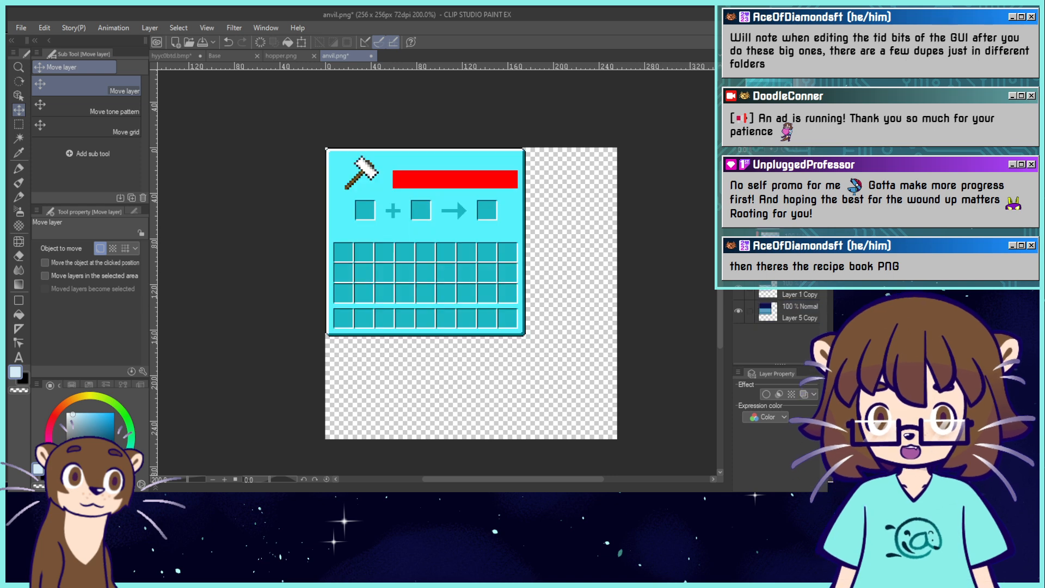
Fill the anvil layer's bright cyan background with transparency using Pix fill.
{"action": "key", "text": "ctrl+plus"}
{"action": "key", "text": "ctrl+plus"}
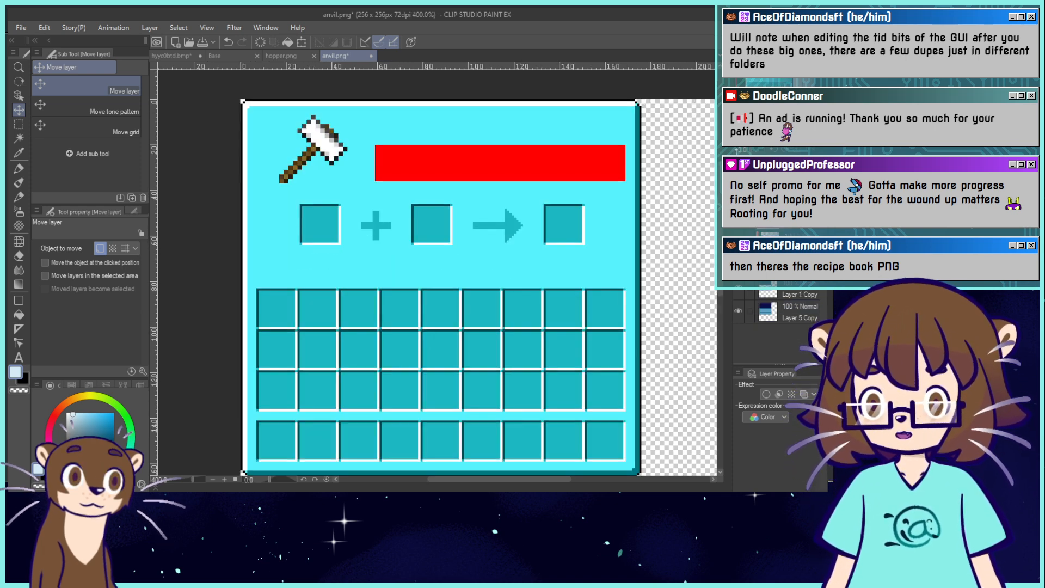
{"action": "left_click", "coordinate": [19, 315]}
{"action": "left_click", "coordinate": [384, 263]}
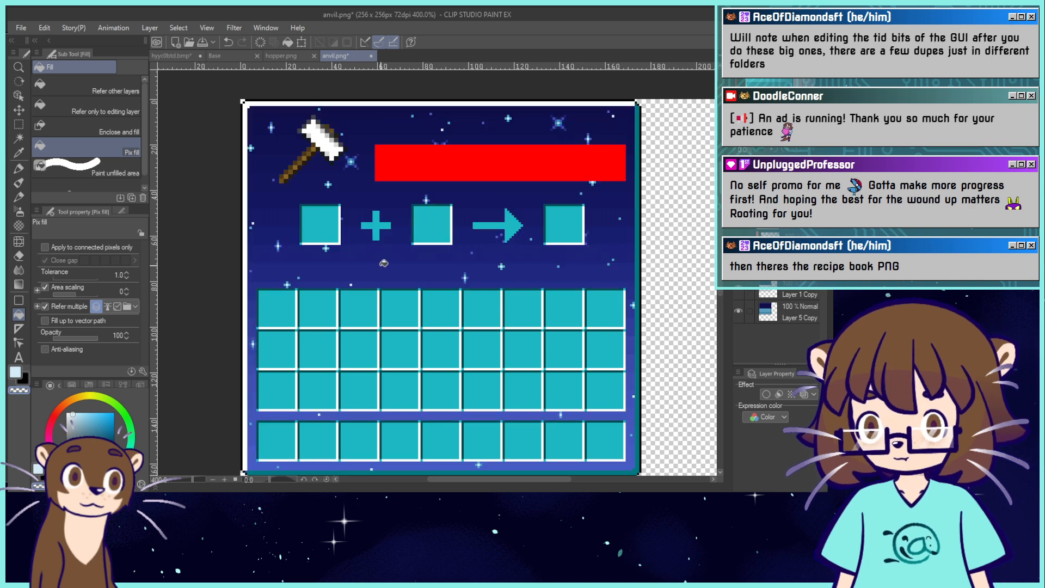
Select the anvil's hammer, red bar and crafting row with a rectangle, clear everything outside it, and deselect.
{"action": "key", "text": "w"}
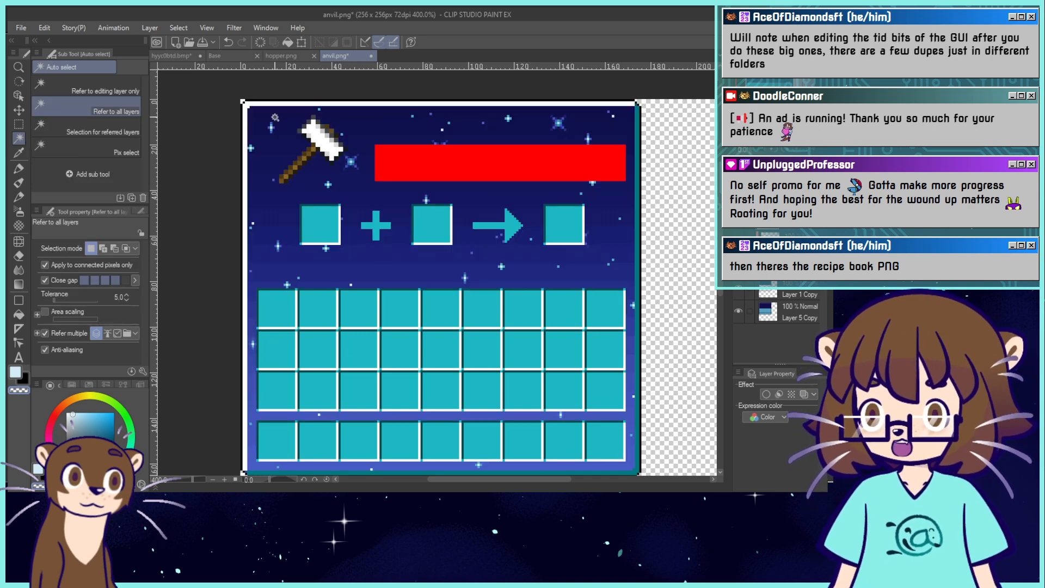
{"action": "key", "text": "m"}
{"action": "left_click_drag", "start_coordinate": [264, 115], "coordinate": [628, 260]}
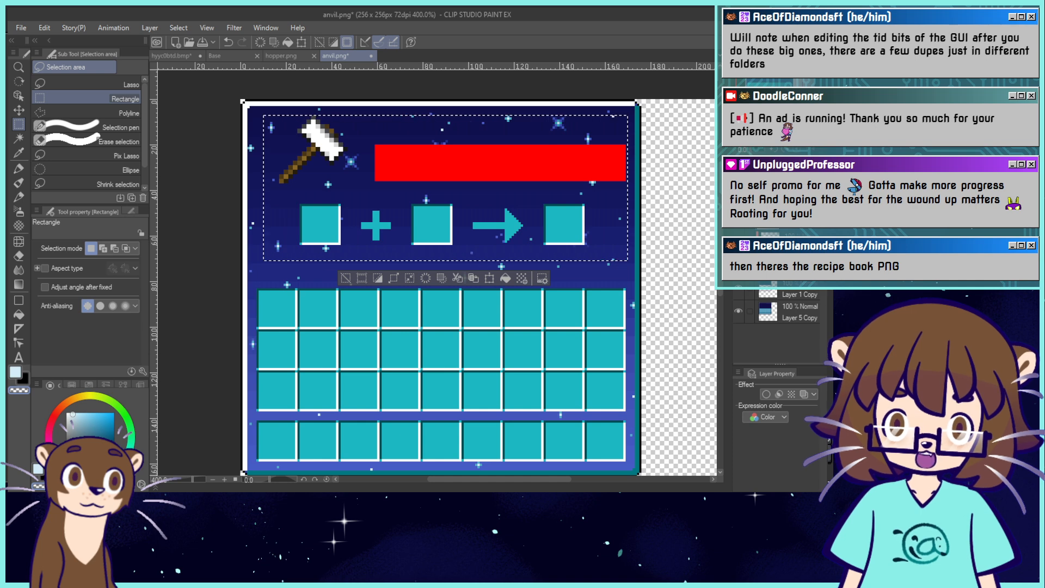
{"action": "left_click", "coordinate": [442, 278]}
{"action": "left_click", "coordinate": [350, 278]}
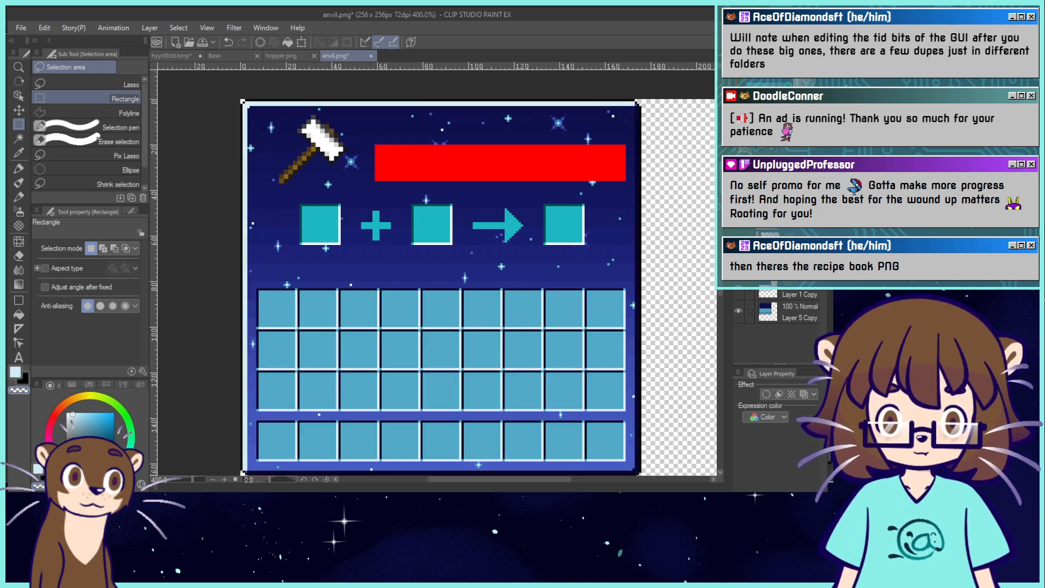
Sample the inventory slots' blue and fill the anvil's three slots, plus sign and arrow with it.
{"action": "left_click", "coordinate": [559, 297], "text": "alt"}
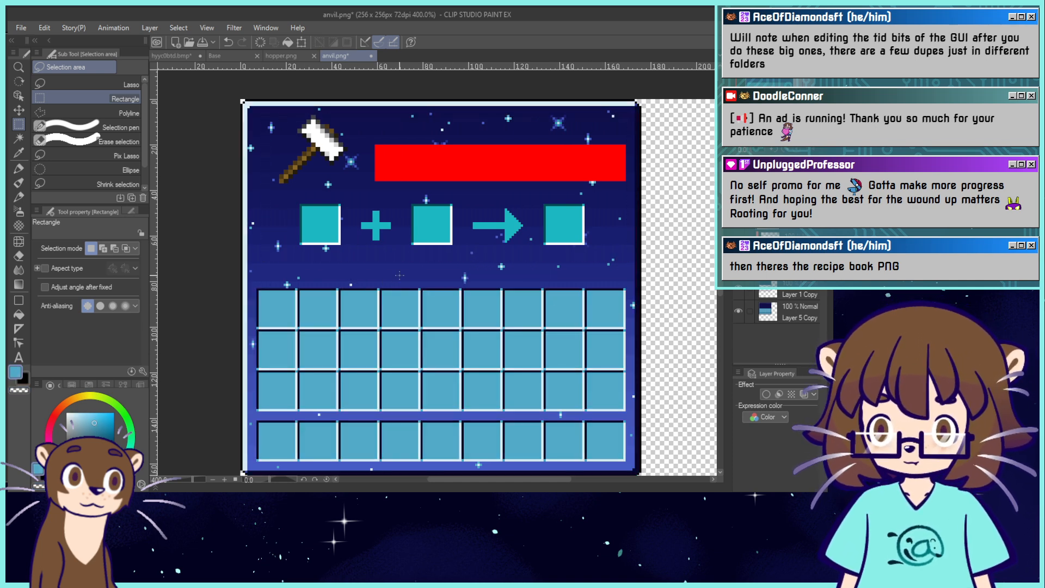
{"action": "left_click", "coordinate": [18, 314]}
{"action": "left_click", "coordinate": [323, 231]}
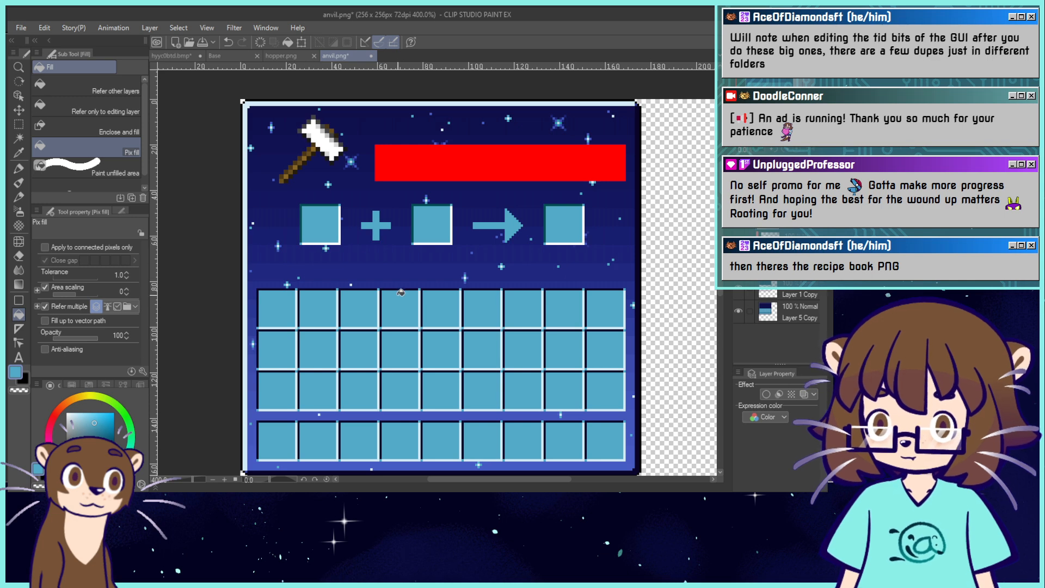
Recolour the anvil slots' shadow edges navy and their highlight edges pale blue, sampling both colours from the inventory grid.
{"action": "left_click", "coordinate": [402, 289], "text": "alt"}
{"action": "left_click", "coordinate": [442, 206]}
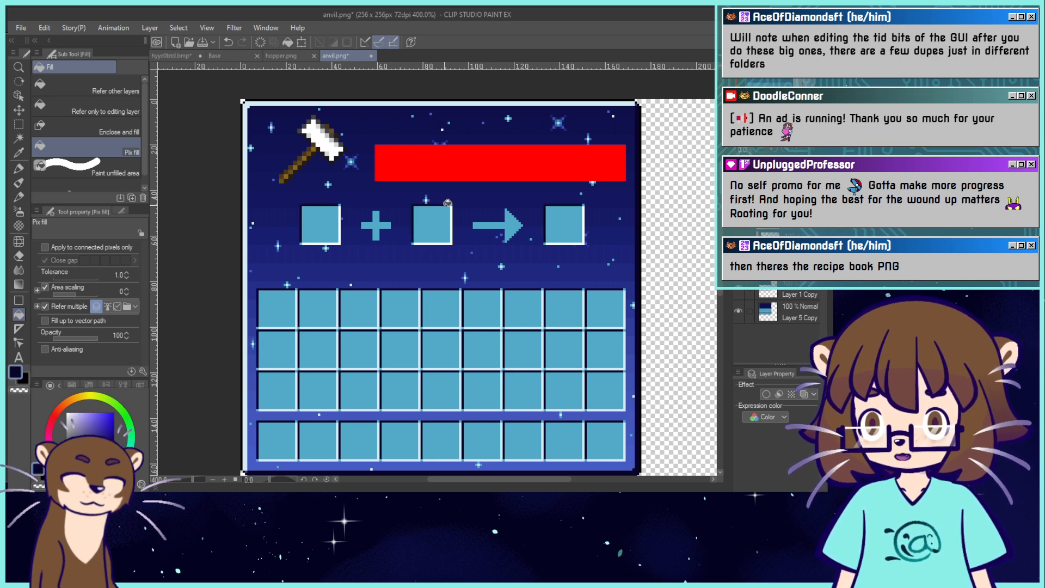
{"action": "left_click", "coordinate": [417, 300], "text": "alt"}
{"action": "left_click", "coordinate": [419, 300], "text": "alt"}
{"action": "left_click", "coordinate": [461, 240]}
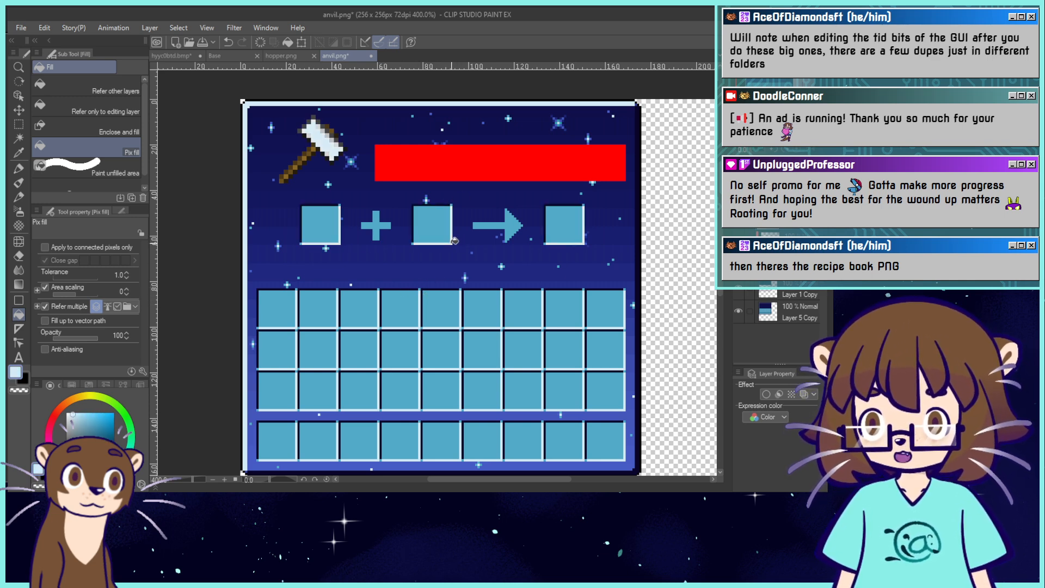
Fill the hammer icon's dark outline pixels with dark colours sampled from the panel's border.
{"action": "left_click", "coordinate": [637, 319], "text": "alt"}
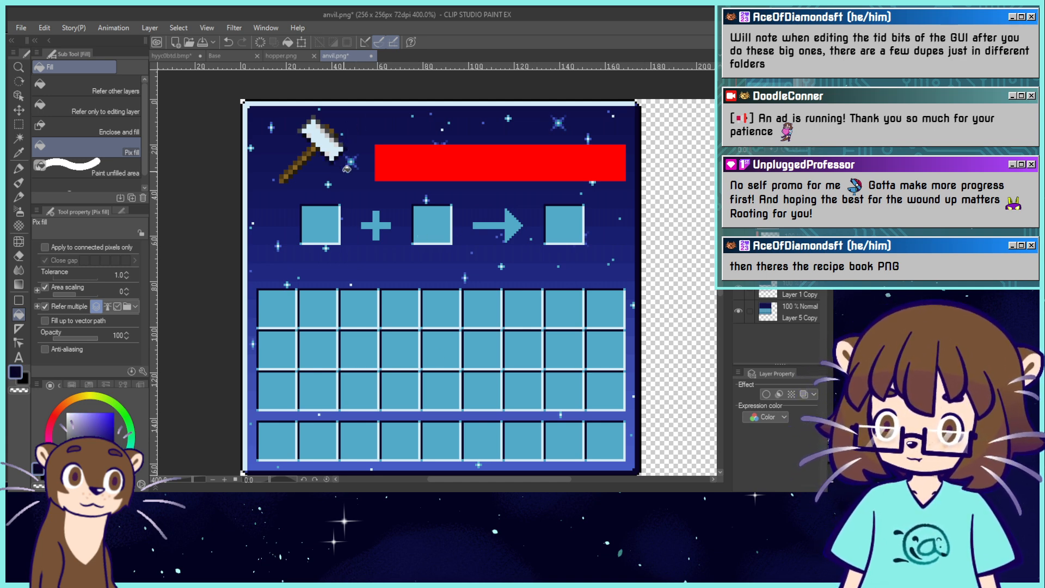
{"action": "left_click", "coordinate": [310, 156]}
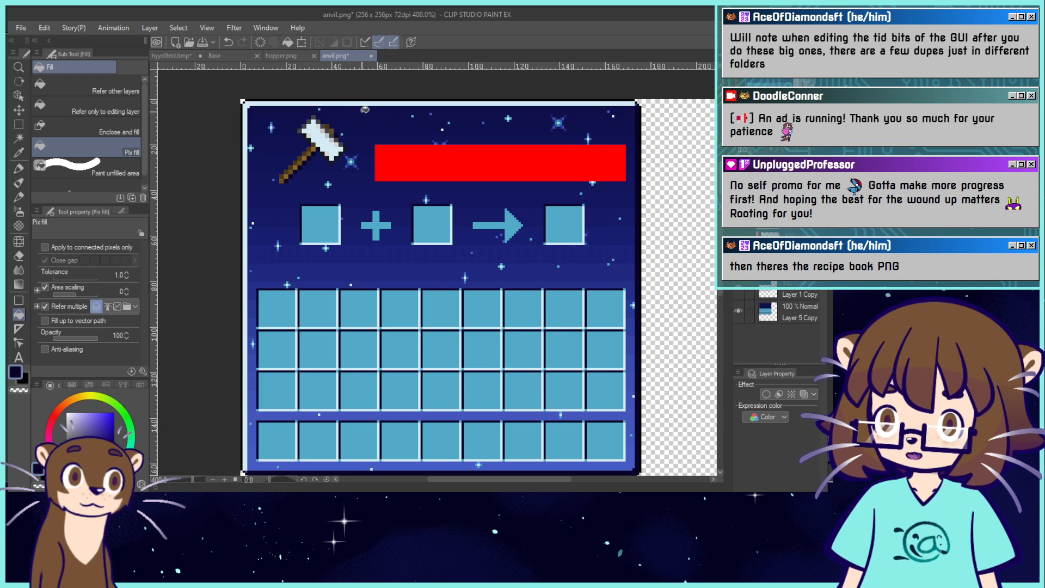
{"action": "left_click", "coordinate": [242, 357], "text": "alt"}
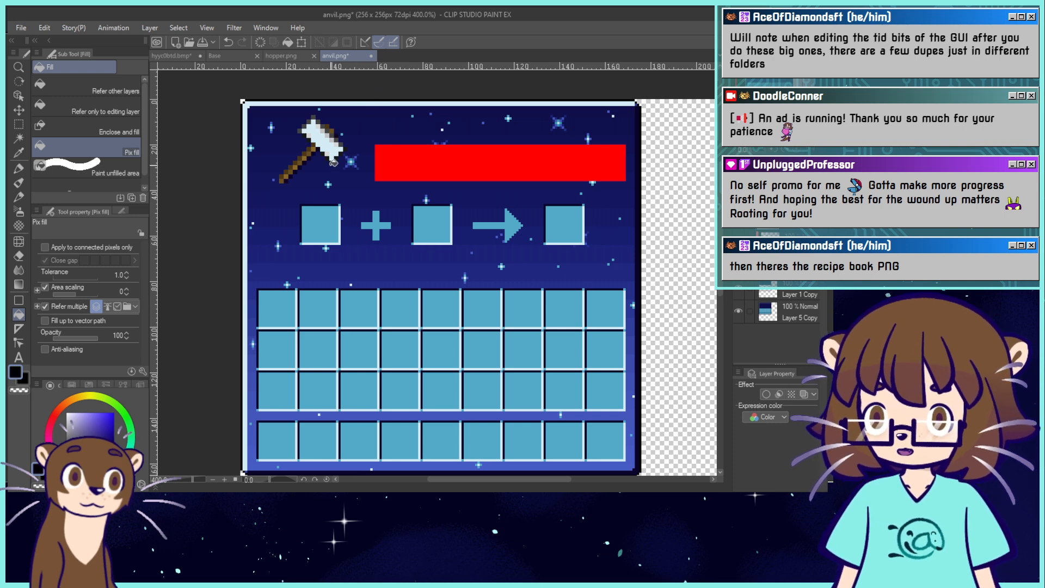
{"action": "left_click", "coordinate": [333, 162]}
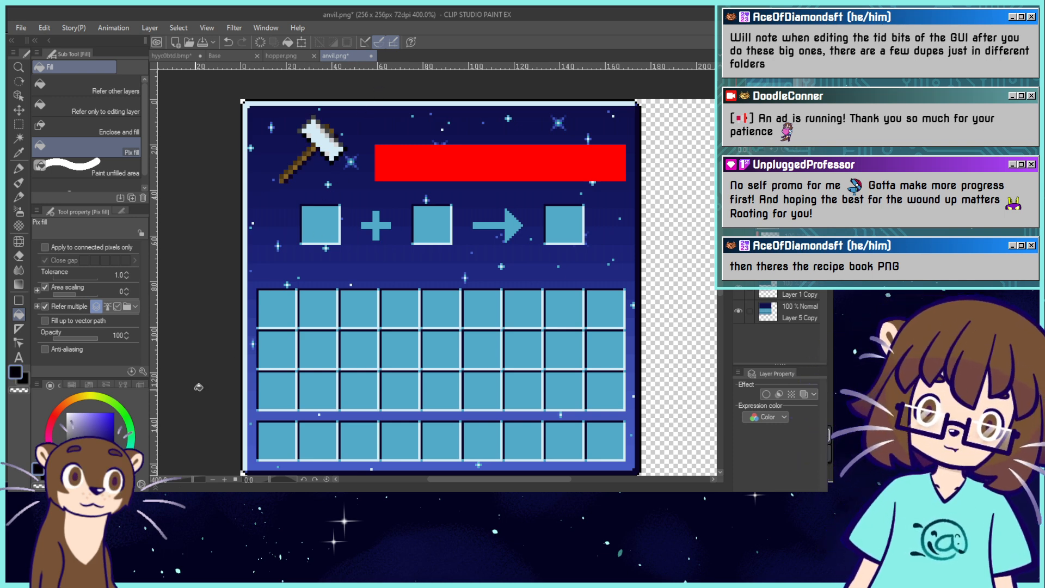
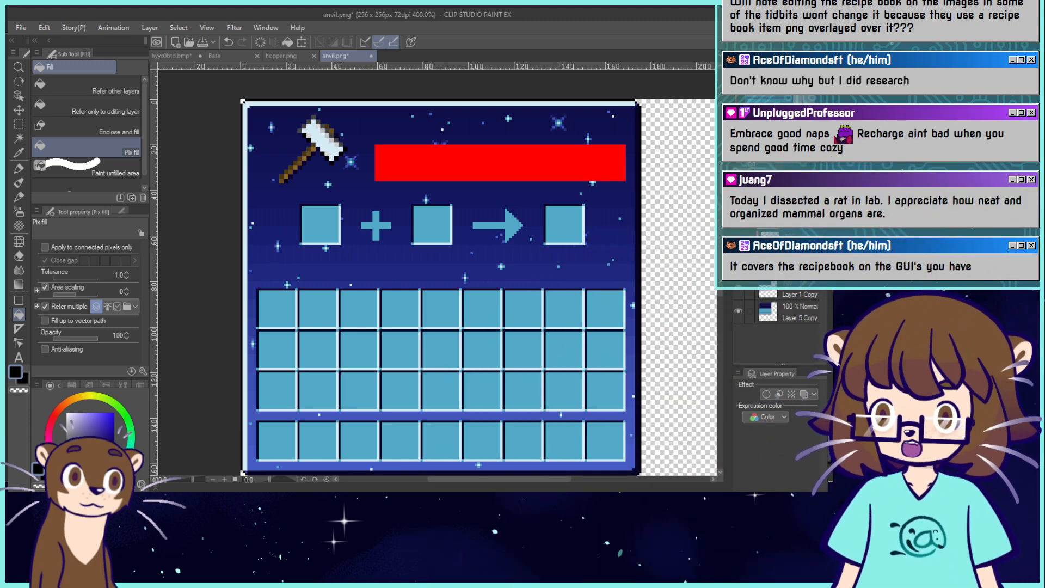
Open beacon.png, return to the anvil texture, and save anvil.png.
{"action": "left_click", "coordinate": [194, 45]}
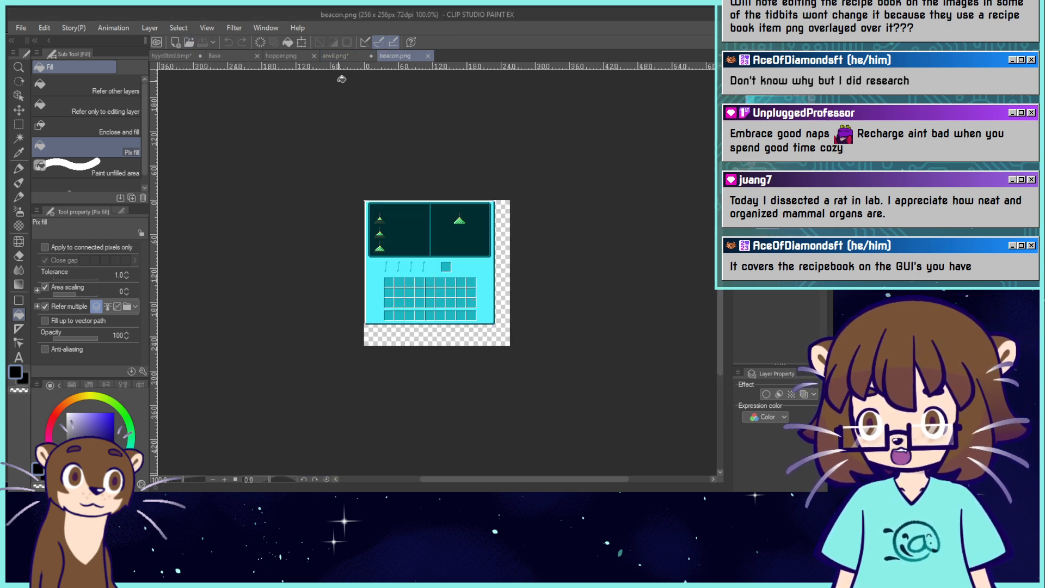
{"action": "left_click", "coordinate": [354, 56]}
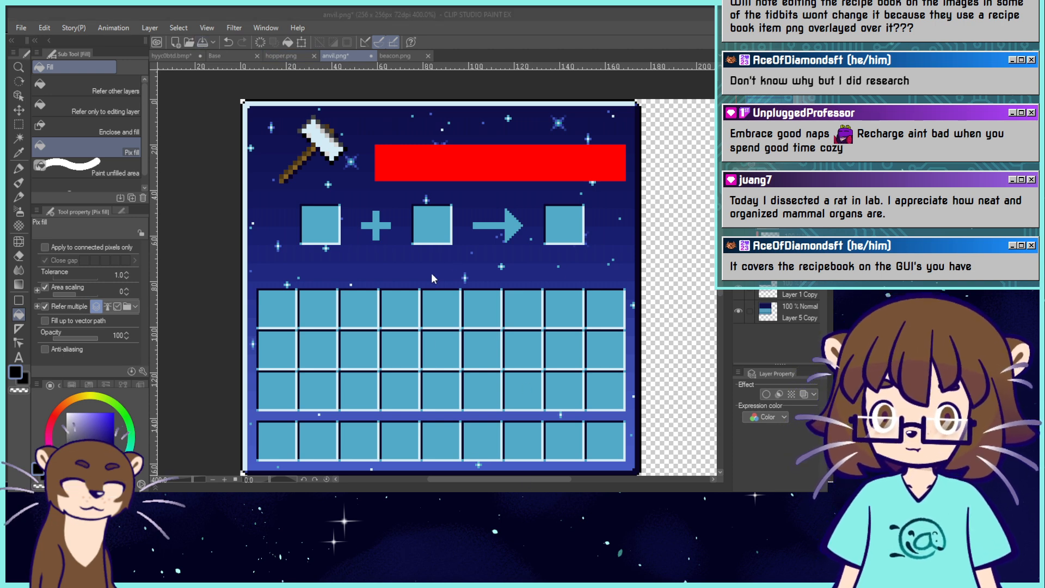
{"action": "key", "text": "ctrl+s"}
Paste the starry navy Base design into the beacon texture.
{"action": "left_click", "coordinate": [406, 55]}
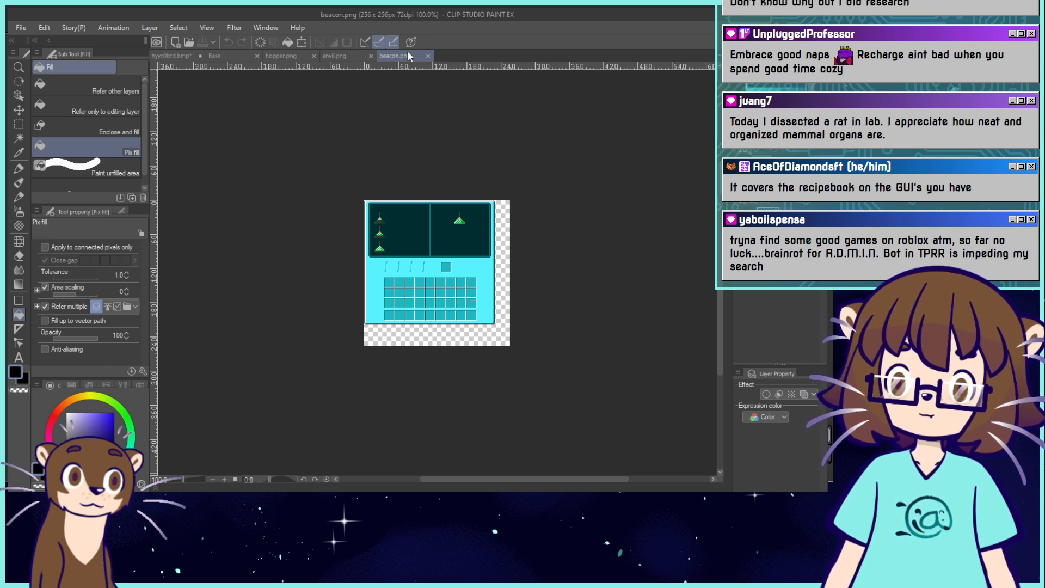
{"action": "key", "text": "ctrl+plus"}
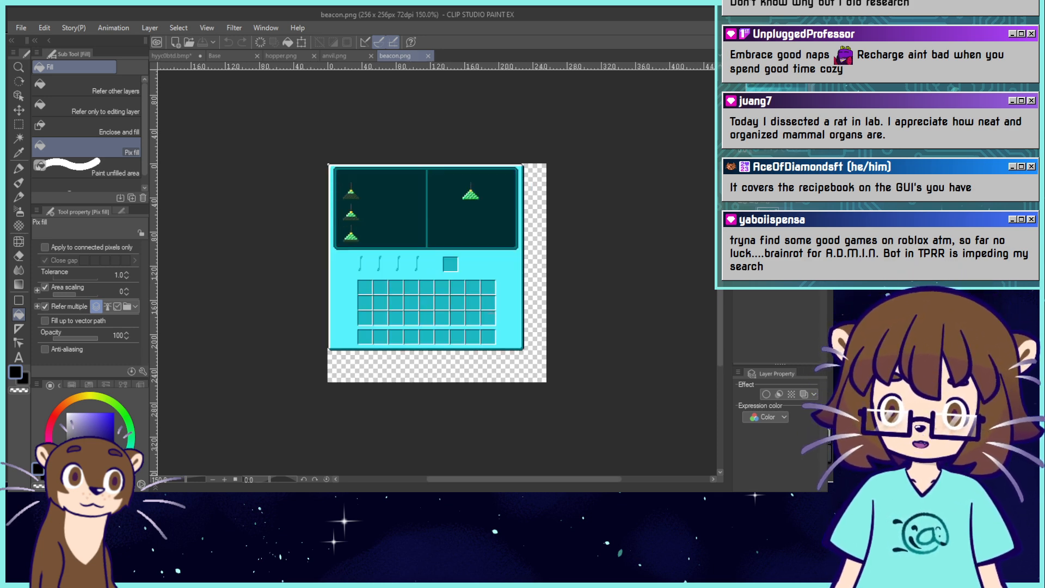
{"action": "key", "text": "ctrl+v"}
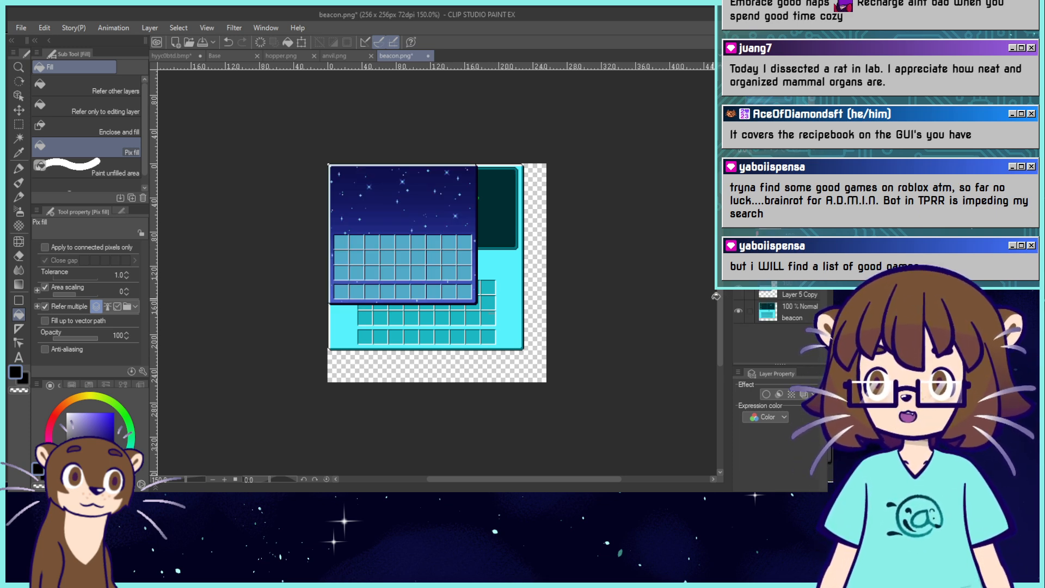
Make the pasted Base layers translucent and move them so their slot grid aligns with the beacon's inventory slots.
{"action": "left_click_drag", "start_coordinate": [795, 102], "coordinate": [786, 103]}
{"action": "key", "text": "ctrl+plus"}
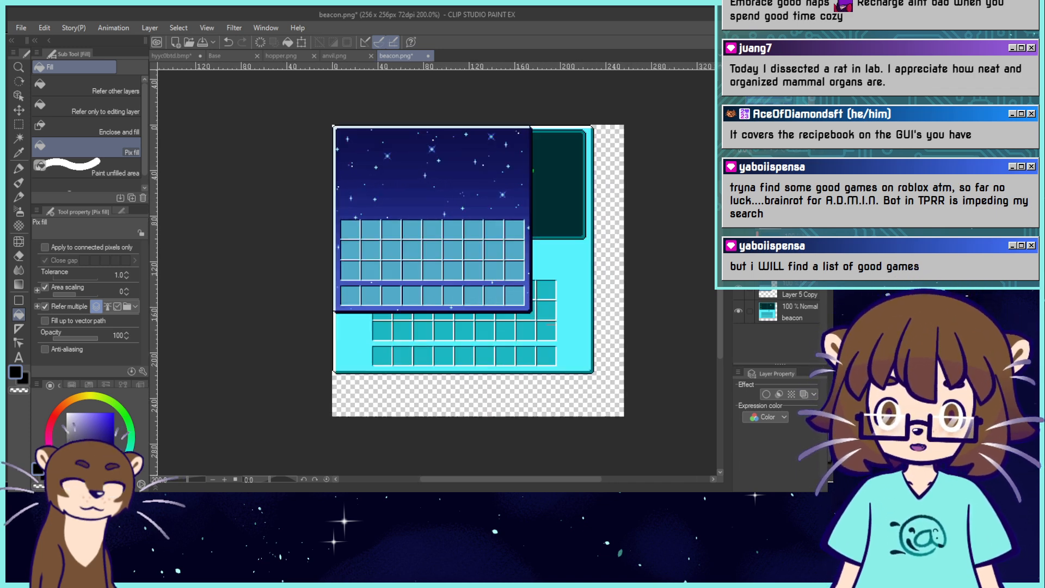
{"action": "key", "text": "ctrl+plus"}
{"action": "left_click_drag", "start_coordinate": [786, 102], "coordinate": [785, 153]}
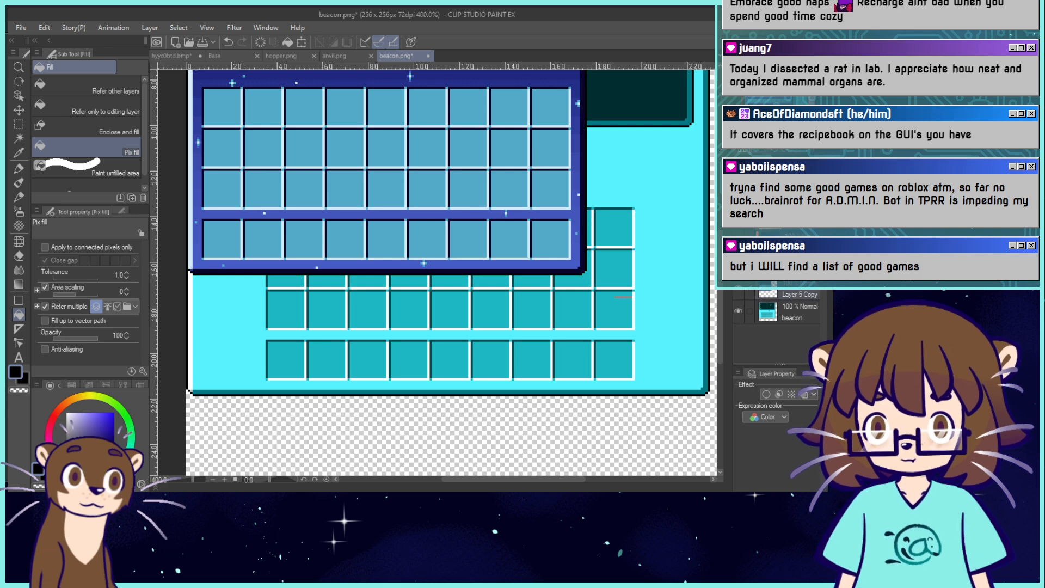
{"action": "key", "text": "k"}
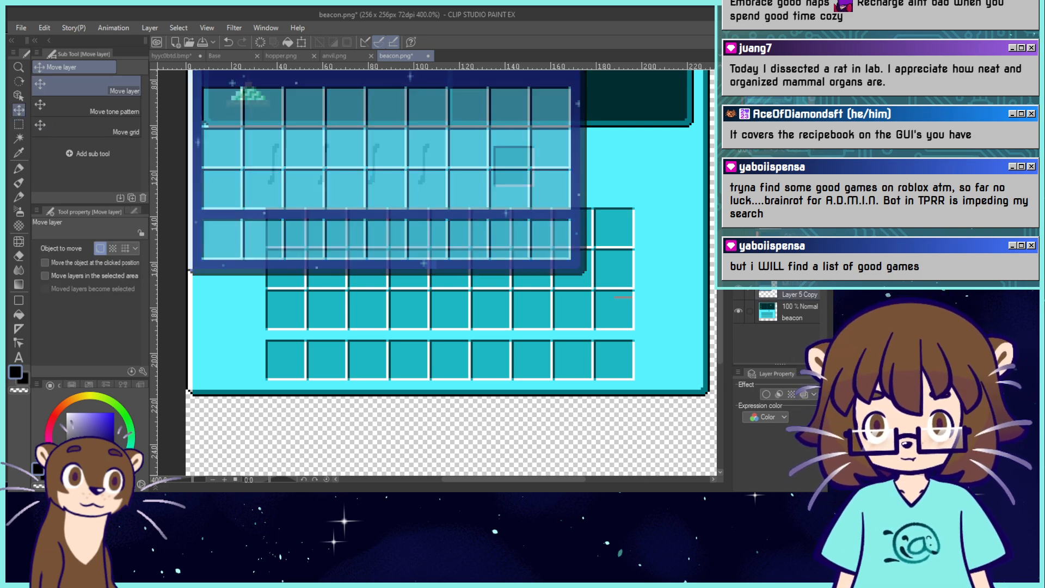
{"action": "left_click_drag", "start_coordinate": [536, 197], "coordinate": [601, 317]}
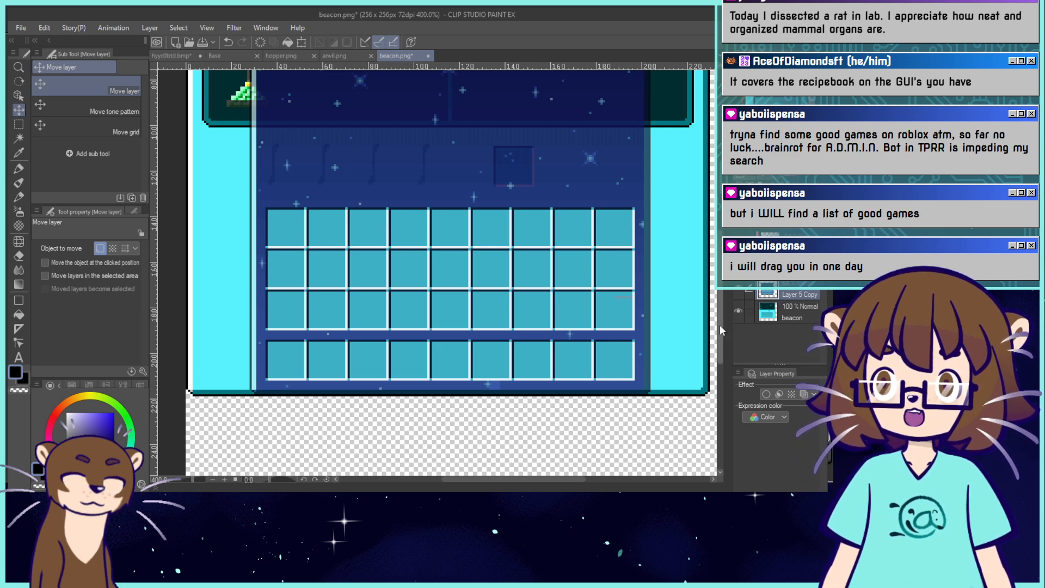
Hide the pasted stars layer and raise the navy panel layer's opacity.
{"action": "left_click", "coordinate": [738, 265]}
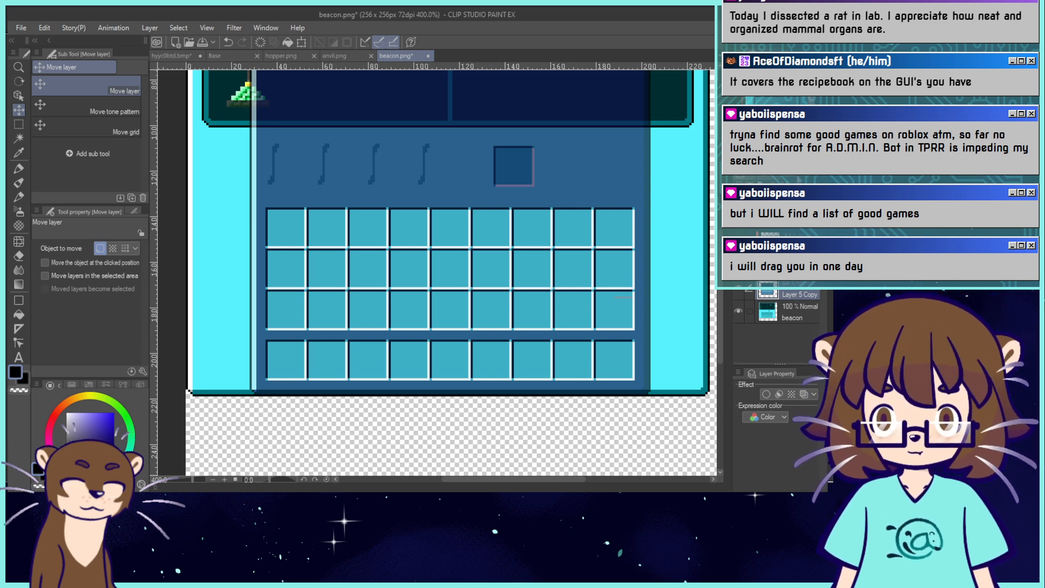
{"action": "left_click_drag", "start_coordinate": [799, 180], "coordinate": [808, 180]}
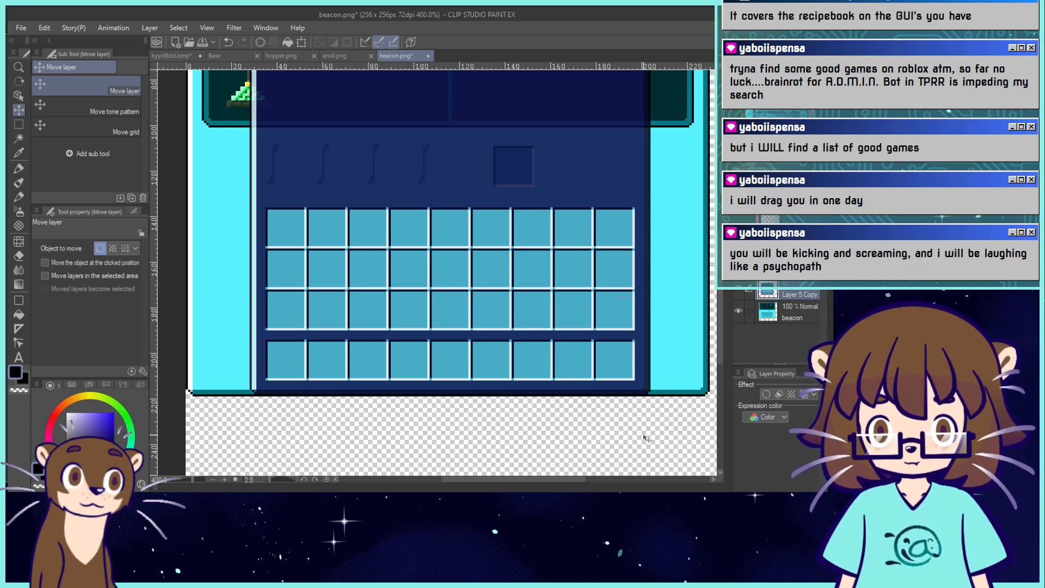
Move the left part of the navy panel's bottom border to the beacon panel's bottom-left corner.
{"action": "key", "text": "m"}
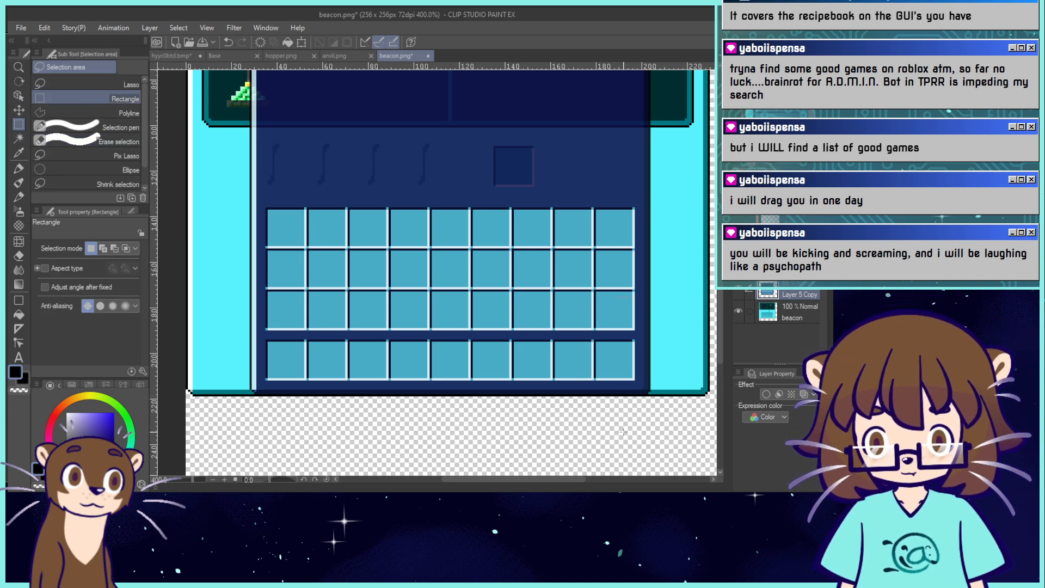
{"action": "left_click_drag", "start_coordinate": [597, 450], "coordinate": [233, 391]}
{"action": "left_click", "coordinate": [459, 466]}
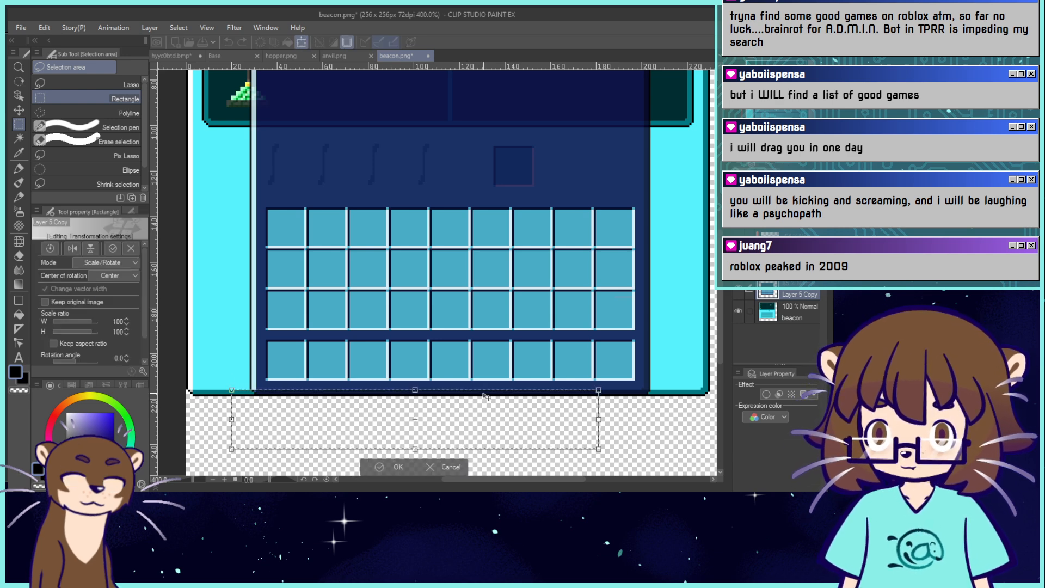
{"action": "left_click_drag", "start_coordinate": [484, 402], "coordinate": [422, 401]}
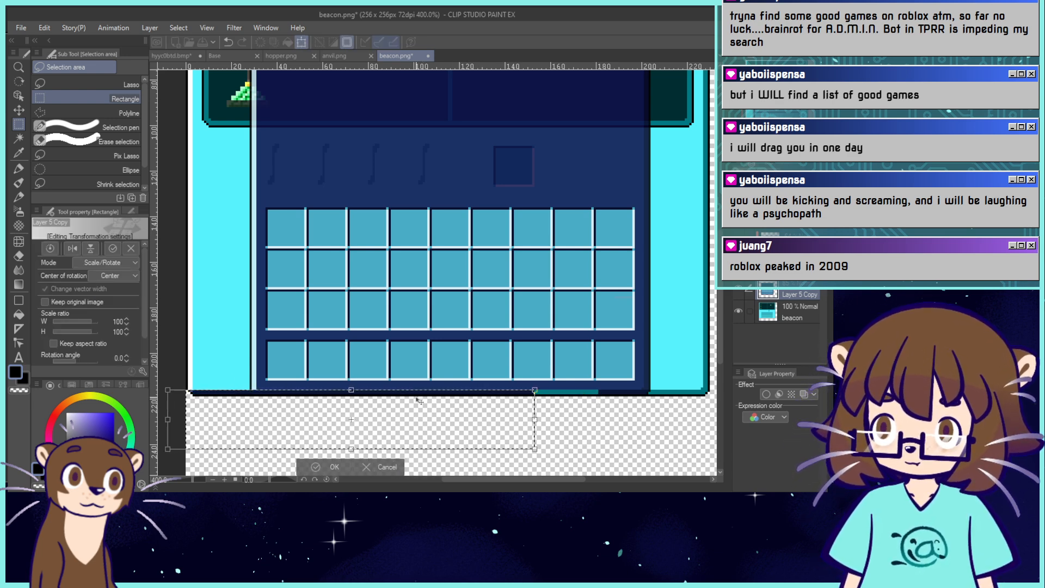
{"action": "left_click", "coordinate": [316, 467]}
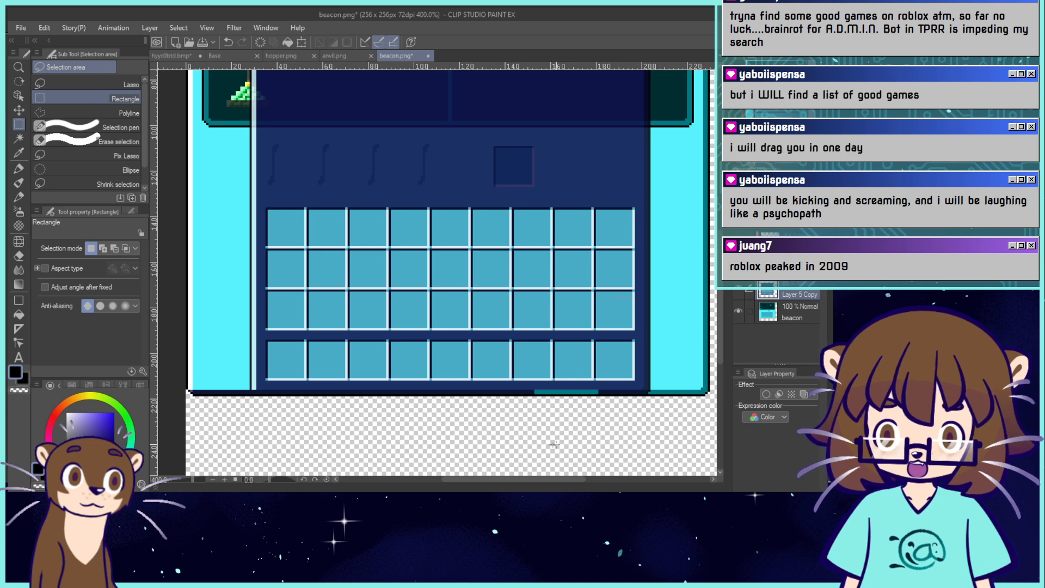
Move the right end of the navy panel's bottom border to the beacon panel's bottom-right corner.
{"action": "left_click_drag", "start_coordinate": [549, 444], "coordinate": [682, 392]}
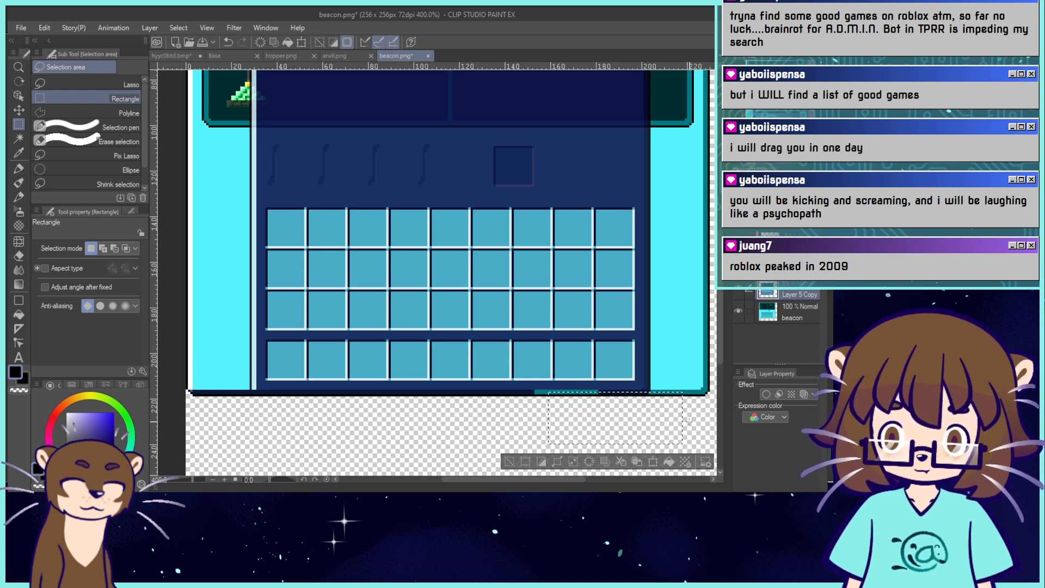
{"action": "left_click", "coordinate": [654, 461]}
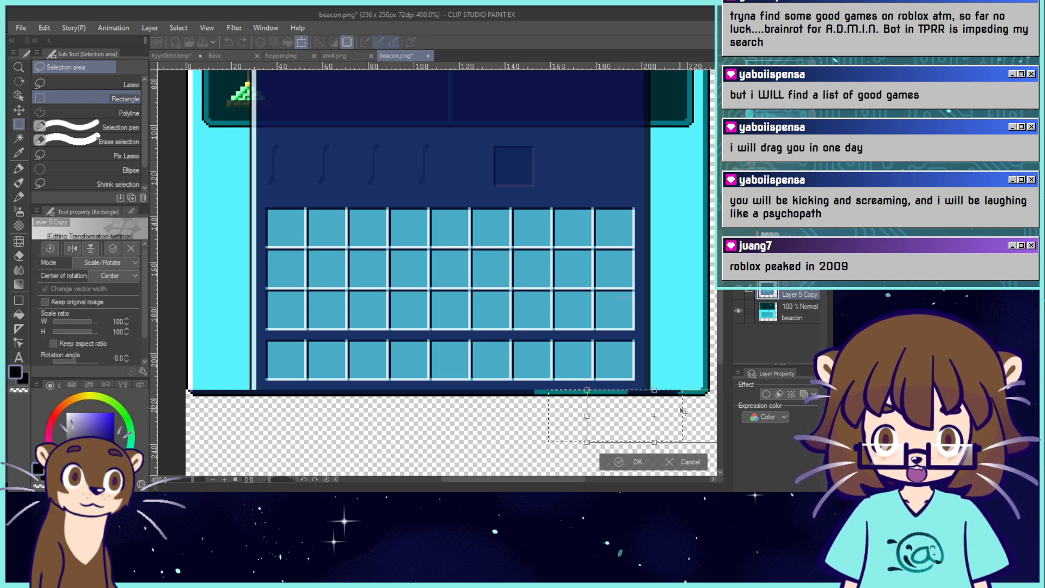
{"action": "left_click_drag", "start_coordinate": [683, 412], "coordinate": [697, 413]}
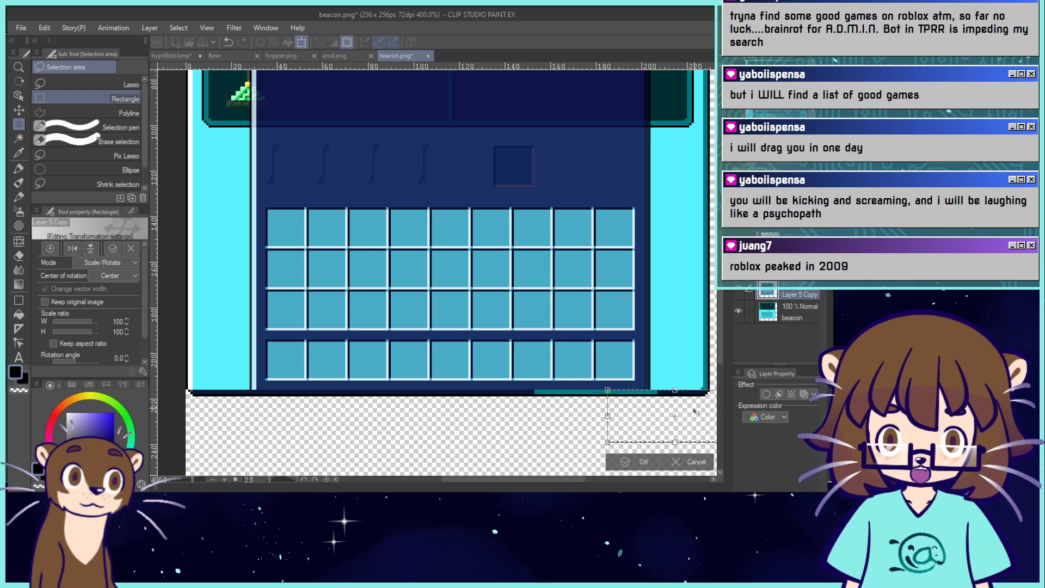
{"action": "left_click", "coordinate": [640, 461]}
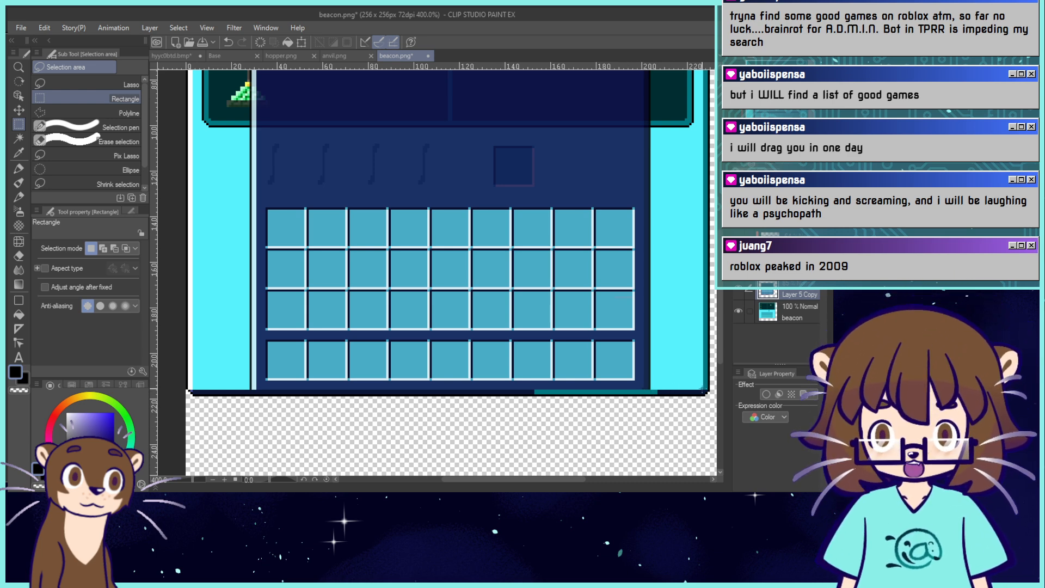
Move the navy panel's right border outward onto the beacon panel's right edge.
{"action": "left_click_drag", "start_coordinate": [675, 304], "coordinate": [640, 187]}
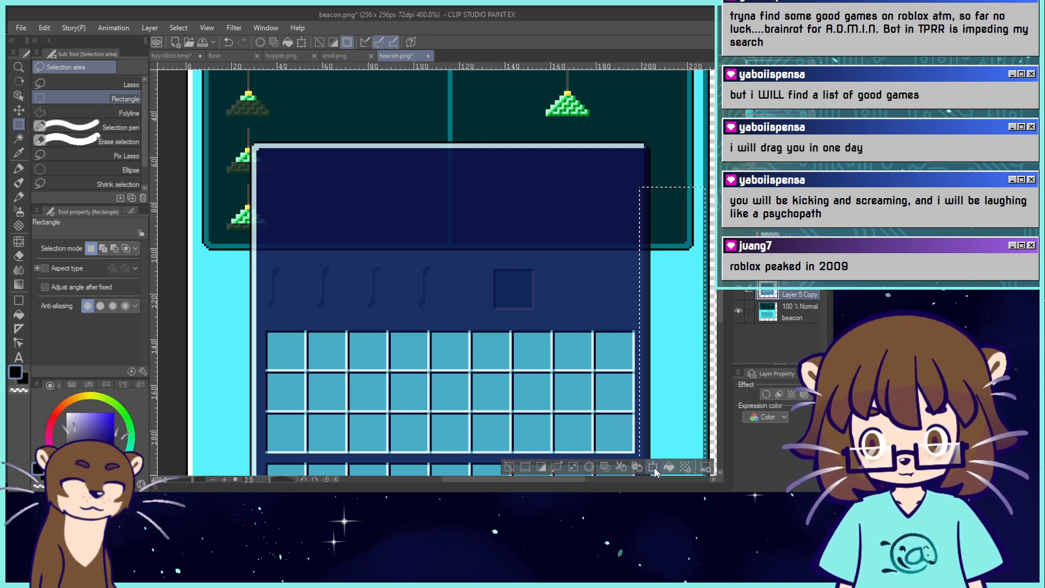
{"action": "left_click", "coordinate": [653, 467]}
{"action": "left_click_drag", "start_coordinate": [593, 308], "coordinate": [652, 306]}
{"action": "left_click", "coordinate": [621, 453]}
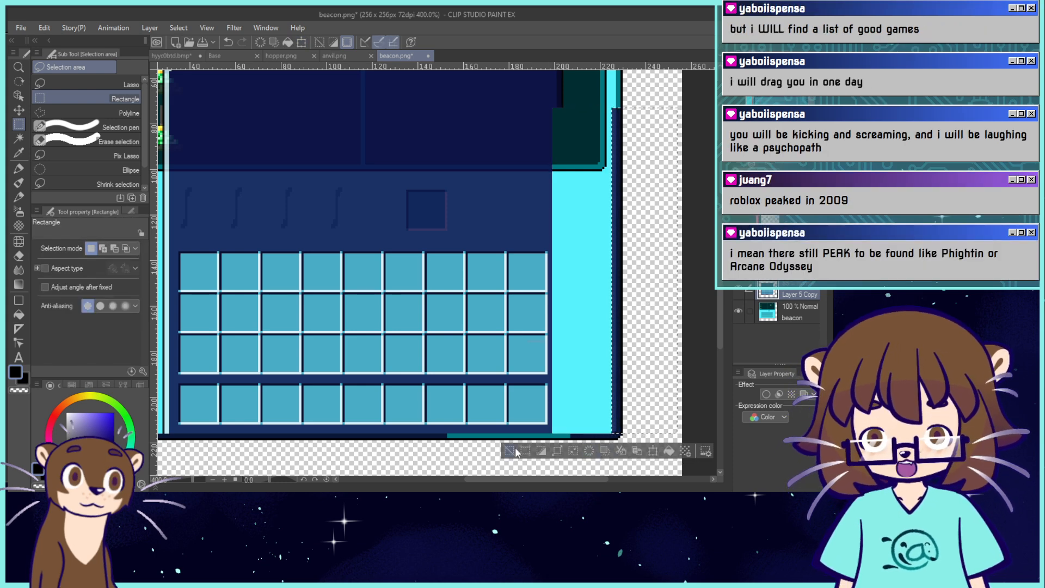
{"action": "left_click", "coordinate": [507, 452]}
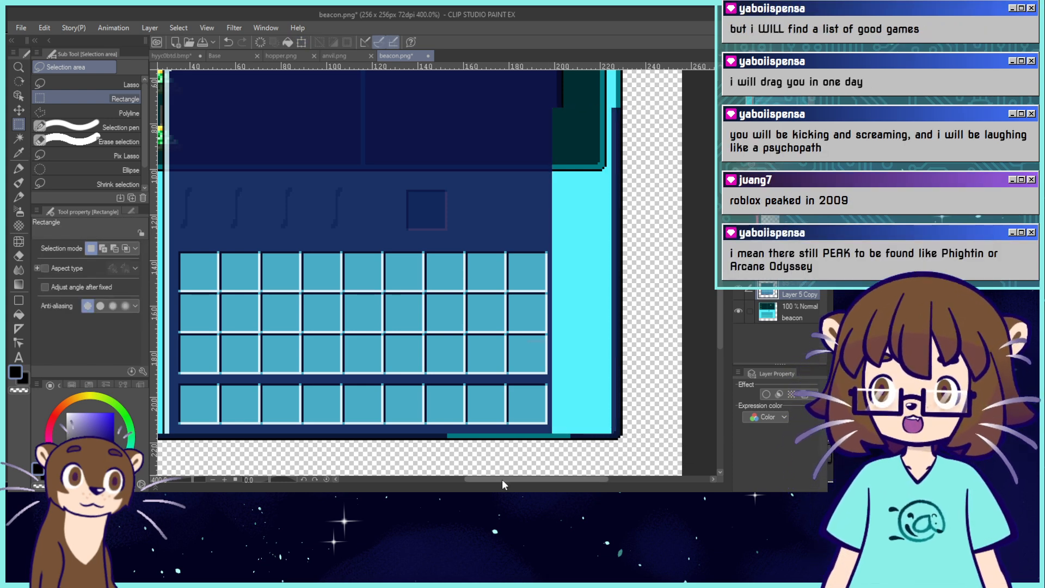
Move the navy panel's left border outward onto the beacon panel's left edge.
{"action": "left_click_drag", "start_coordinate": [424, 381], "coordinate": [661, 376]}
{"action": "left_click_drag", "start_coordinate": [292, 105], "coordinate": [404, 433]}
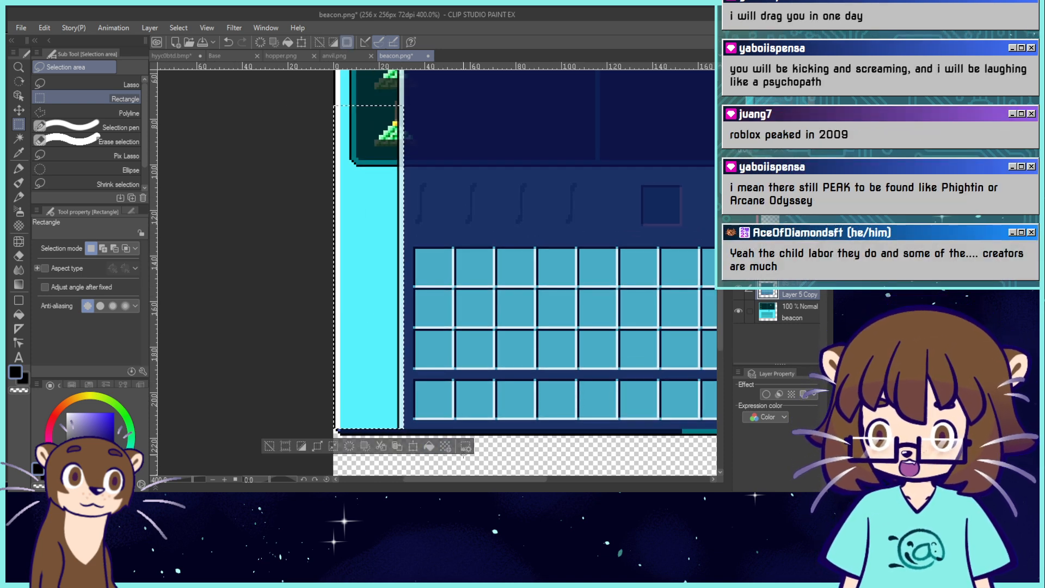
{"action": "left_click", "coordinate": [413, 446]}
{"action": "left_click_drag", "start_coordinate": [395, 340], "coordinate": [336, 364]}
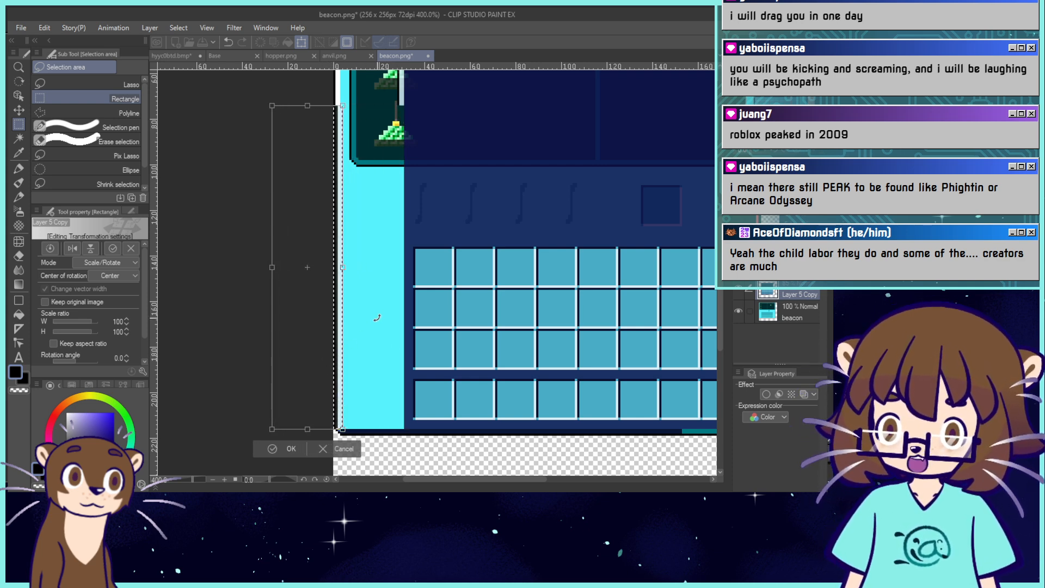
{"action": "key", "text": "Left"}
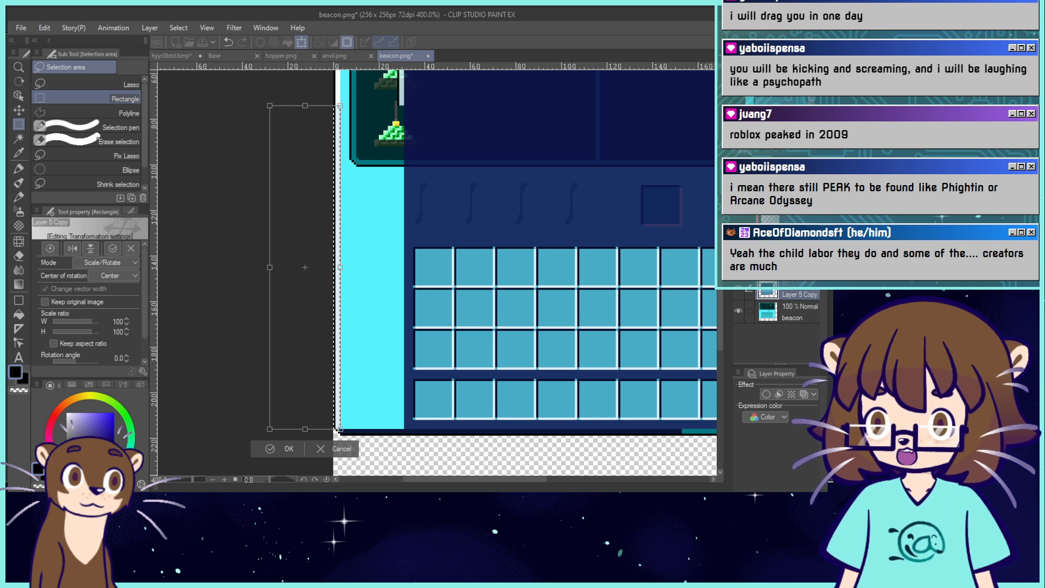
{"action": "left_click", "coordinate": [272, 452]}
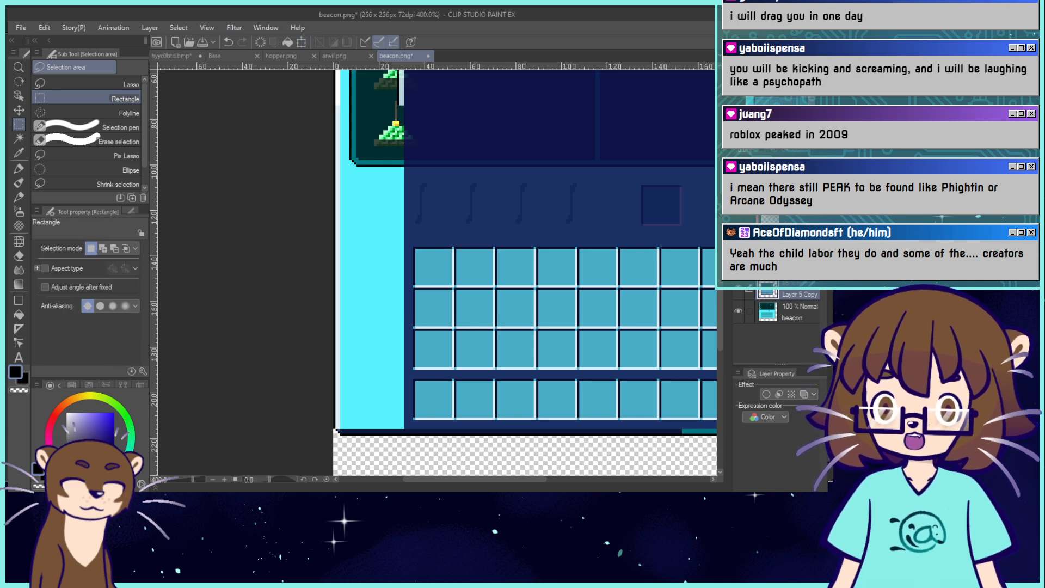
Move the navy panel's top border strip up to the beacon panel's top-left corner.
{"action": "left_click_drag", "start_coordinate": [758, 103], "coordinate": [764, 81]}
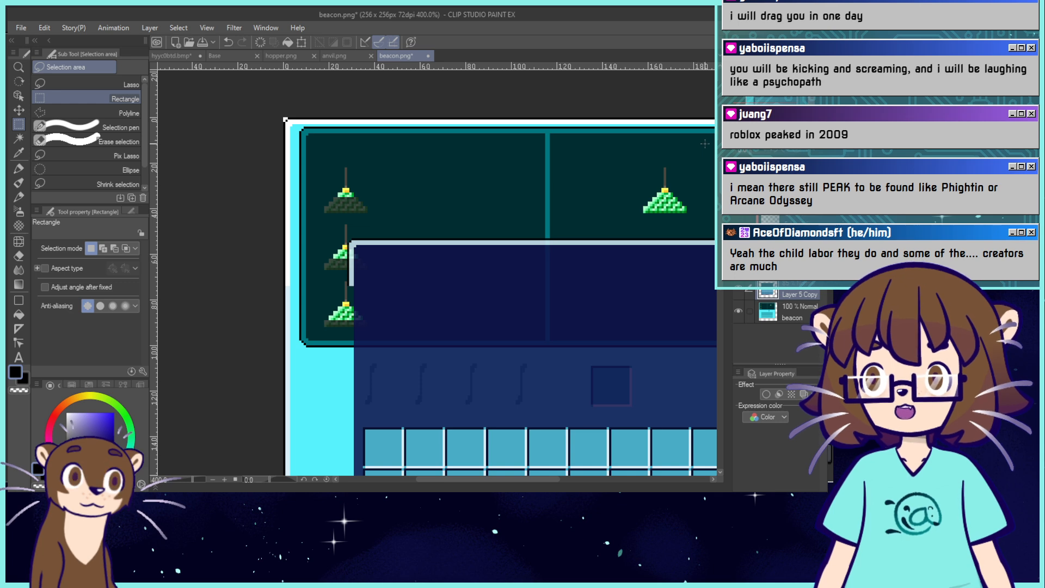
{"action": "left_click_drag", "start_coordinate": [334, 218], "coordinate": [599, 284]}
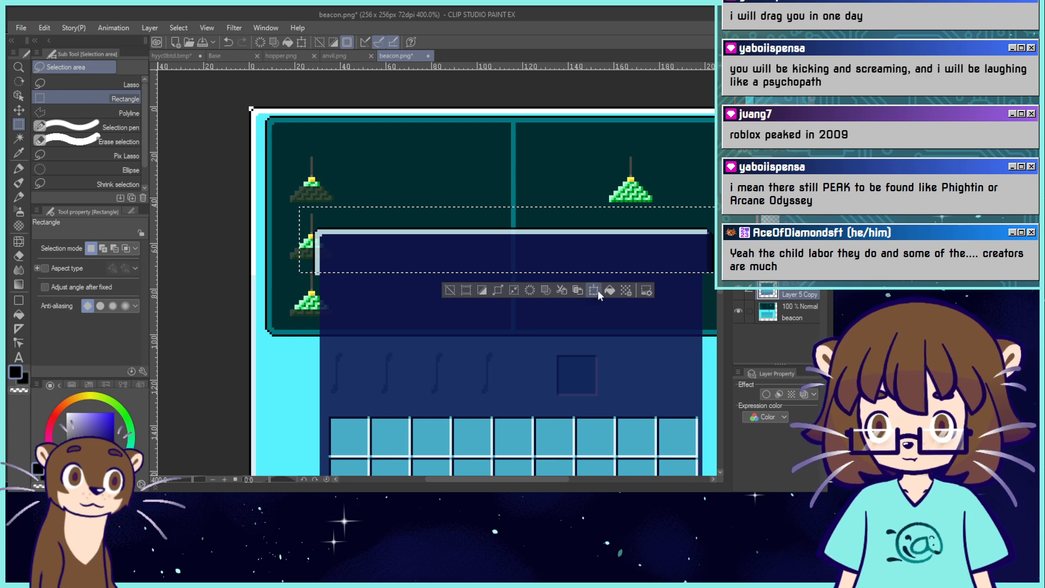
{"action": "left_click", "coordinate": [598, 291]}
{"action": "left_click_drag", "start_coordinate": [584, 238], "coordinate": [533, 129]}
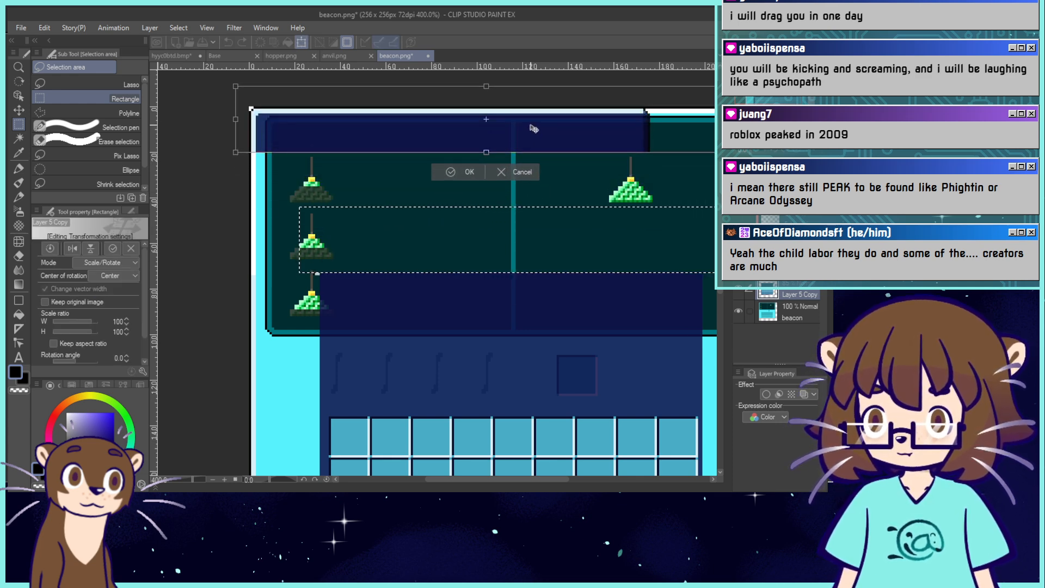
{"action": "left_click", "coordinate": [443, 173]}
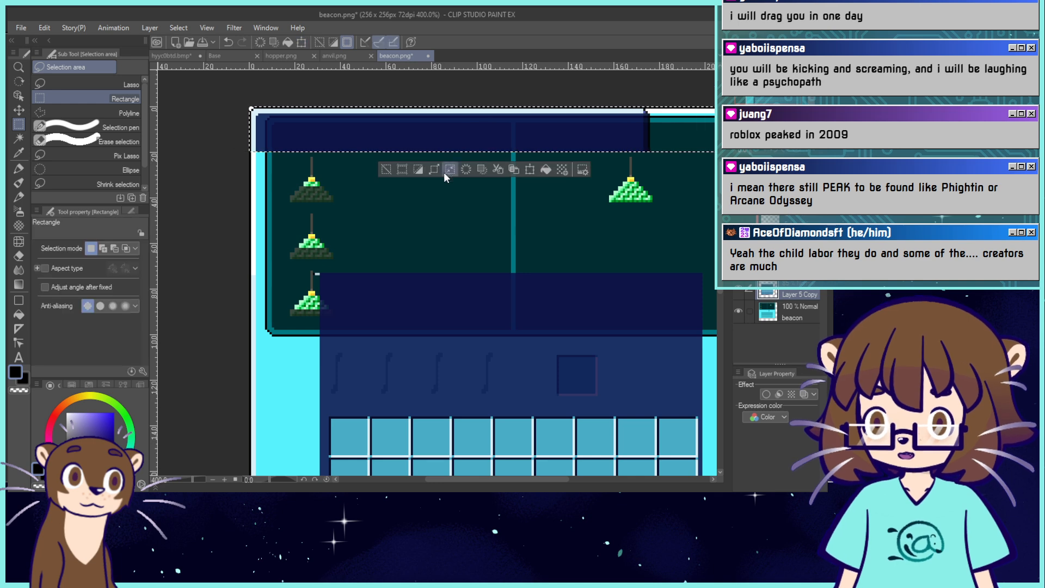
{"action": "left_click", "coordinate": [383, 172]}
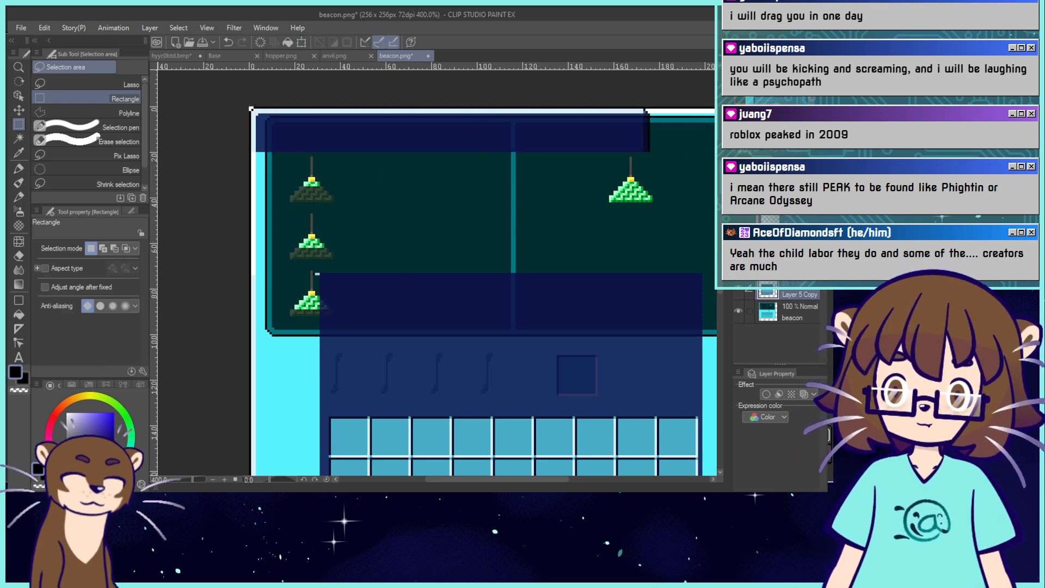
Move the top strip's right corner piece outward to the beacon panel's top-right corner.
{"action": "left_click_drag", "start_coordinate": [464, 264], "coordinate": [236, 320]}
{"action": "left_click_drag", "start_coordinate": [544, 260], "coordinate": [415, 141]}
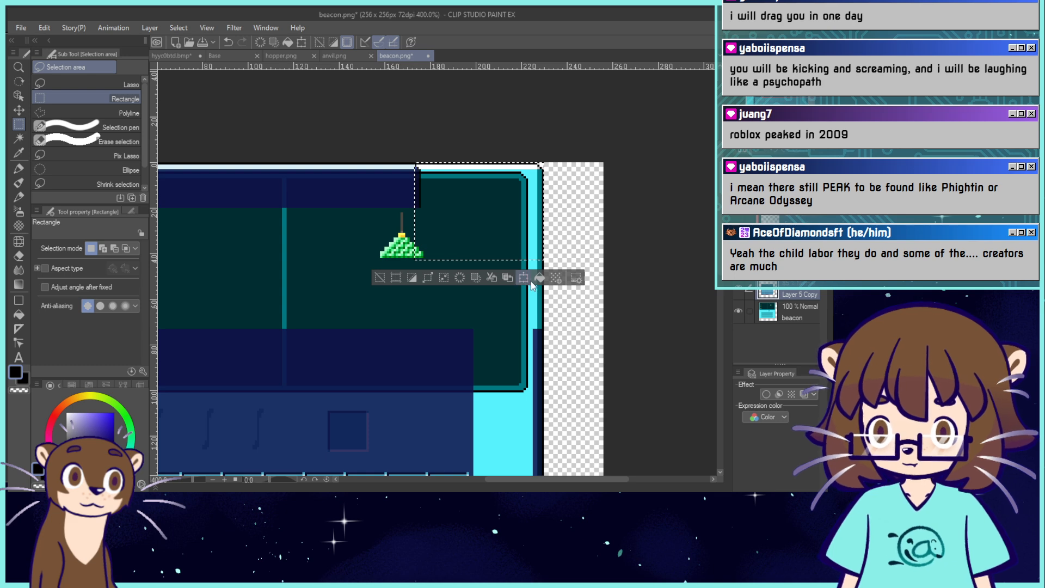
{"action": "left_click", "coordinate": [526, 278]}
{"action": "left_click_drag", "start_coordinate": [450, 235], "coordinate": [572, 232]}
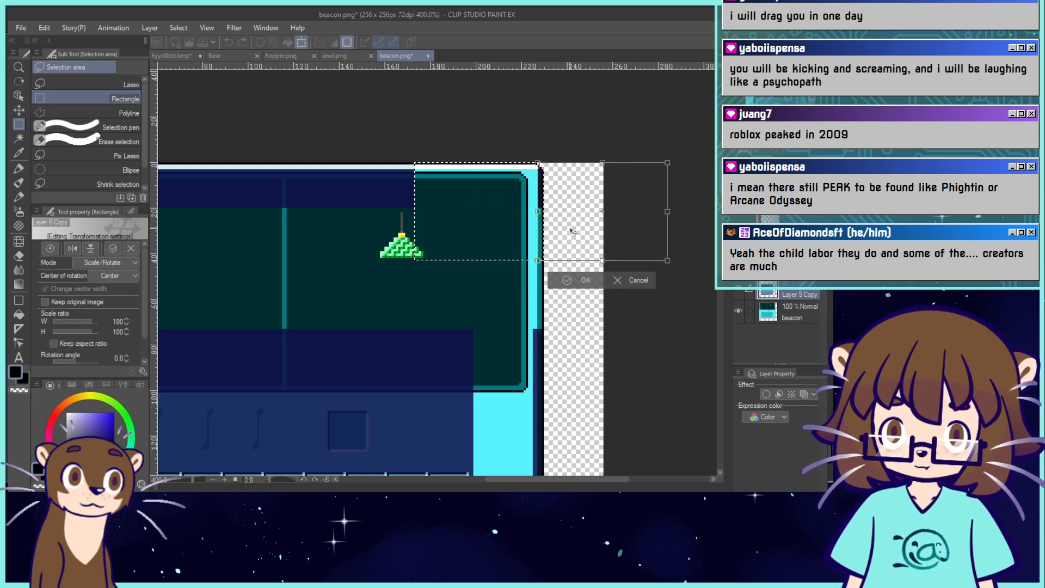
{"action": "left_click", "coordinate": [583, 280]}
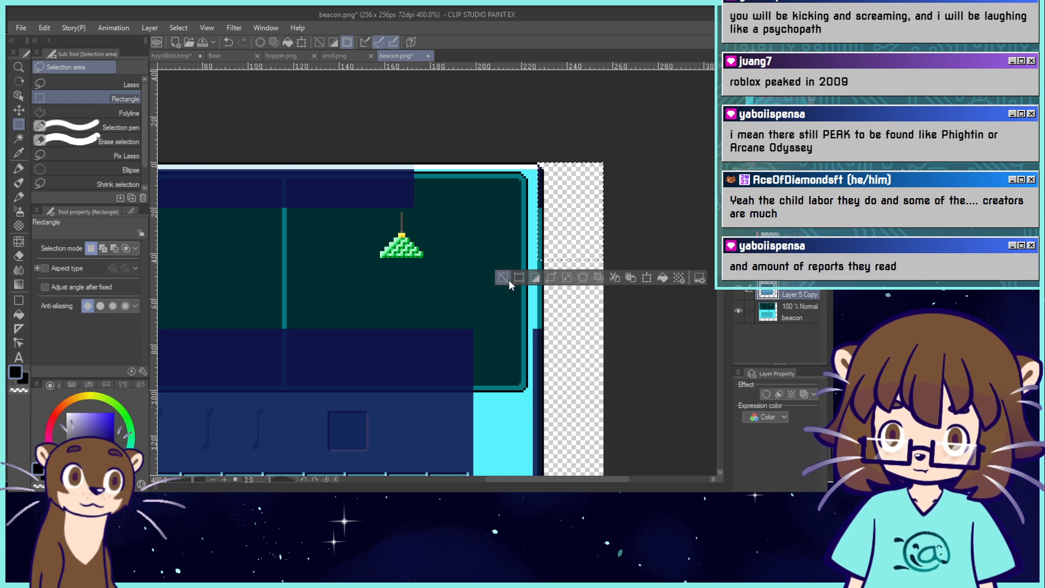
{"action": "left_click", "coordinate": [505, 278]}
Stretch the right part of the top border strip across the gap to the moved top-right corner.
{"action": "left_click_drag", "start_coordinate": [446, 235], "coordinate": [361, 139]}
{"action": "key", "text": "ctrl+z"}
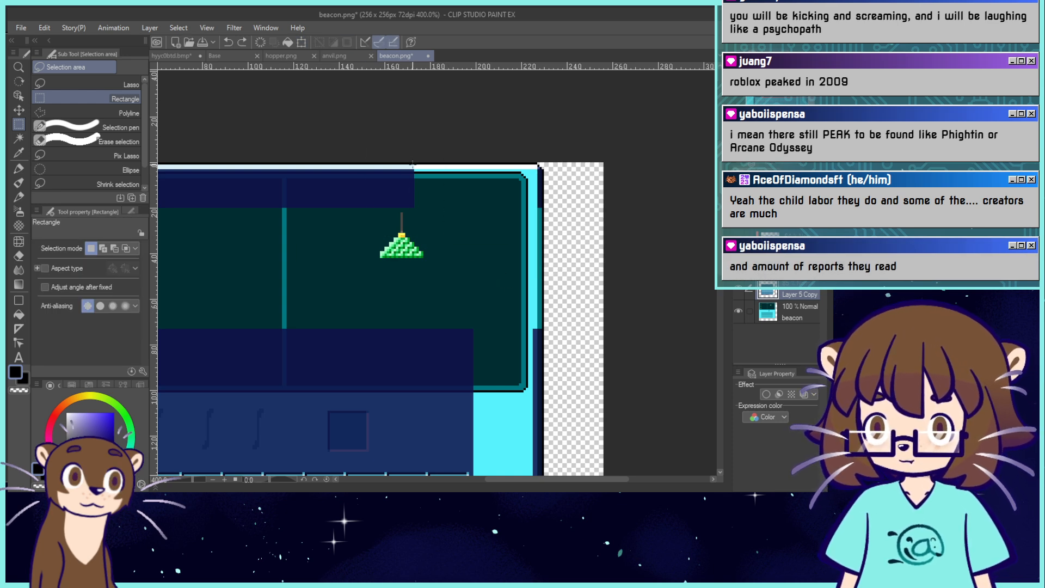
{"action": "left_click_drag", "start_coordinate": [383, 208], "coordinate": [311, 228]}
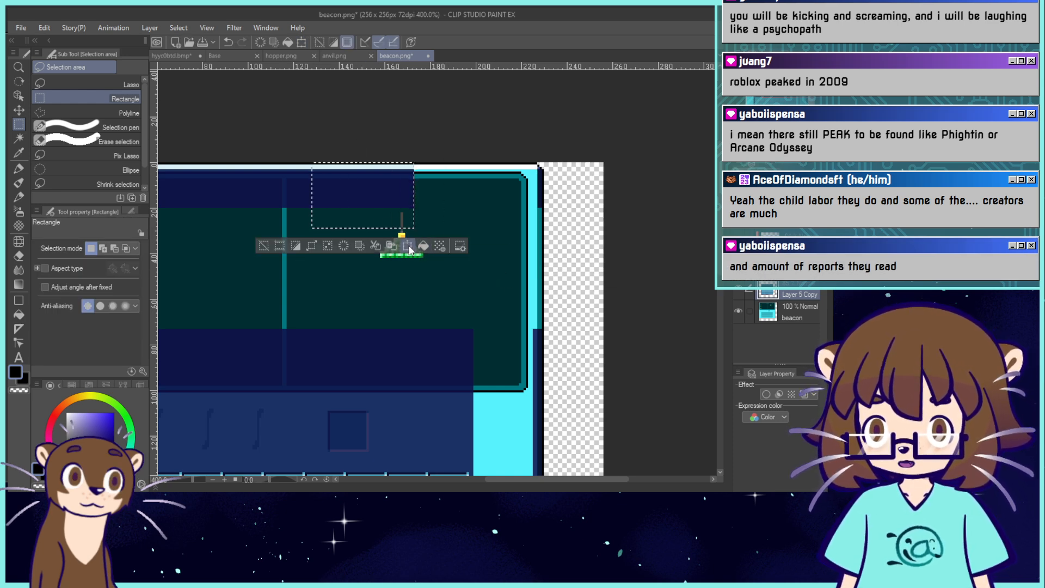
{"action": "left_click", "coordinate": [408, 247]}
{"action": "left_click_drag", "start_coordinate": [415, 195], "coordinate": [537, 197]}
{"action": "left_click", "coordinate": [406, 250]}
{"action": "left_click", "coordinate": [366, 234]}
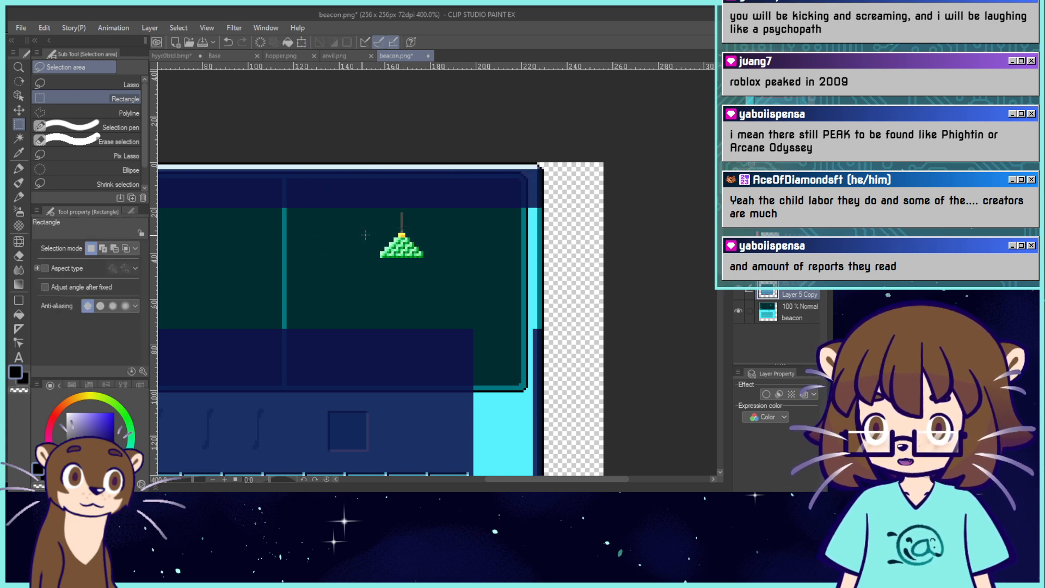
Stretch the navy panel's right border upward to meet the top-right corner piece.
{"action": "left_click_drag", "start_coordinate": [505, 422], "coordinate": [497, 444]}
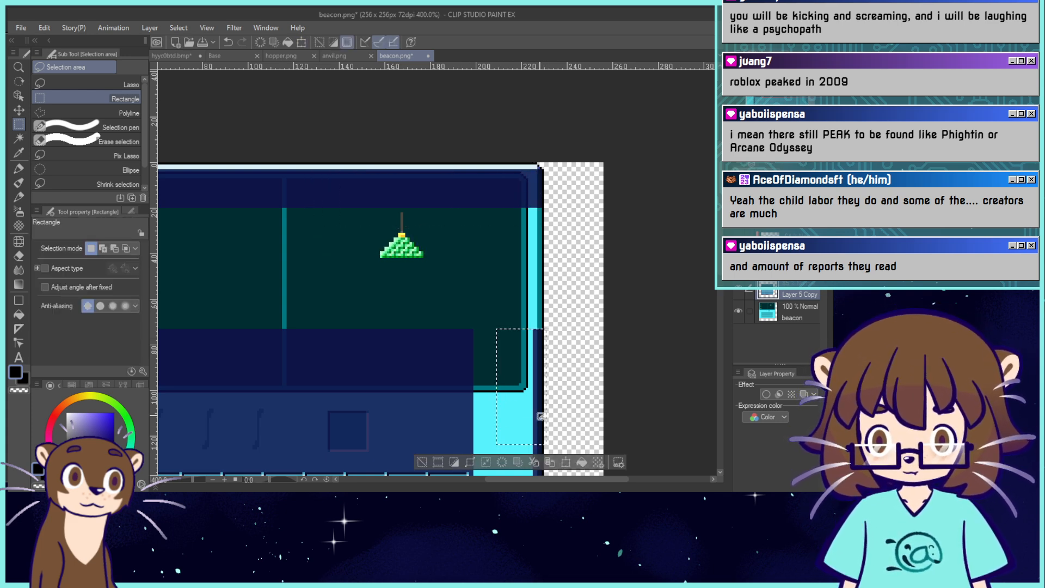
{"action": "key", "text": "ctrl+t"}
{"action": "left_click_drag", "start_coordinate": [546, 242], "coordinate": [556, 208]}
{"action": "left_click", "coordinate": [489, 462]}
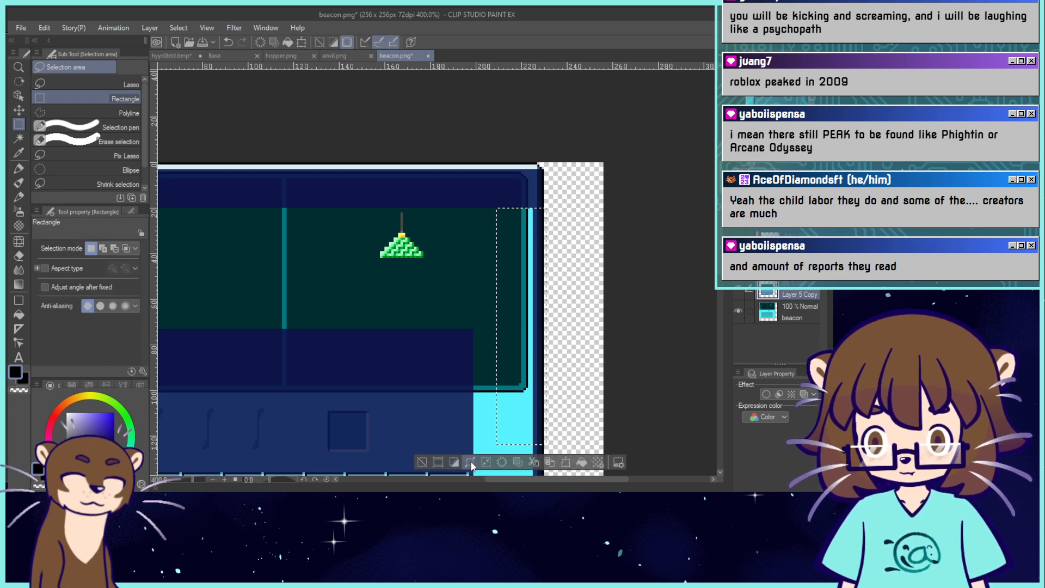
{"action": "left_click_drag", "start_coordinate": [245, 348], "coordinate": [597, 284]}
{"action": "left_click_drag", "start_coordinate": [432, 301], "coordinate": [414, 269]}
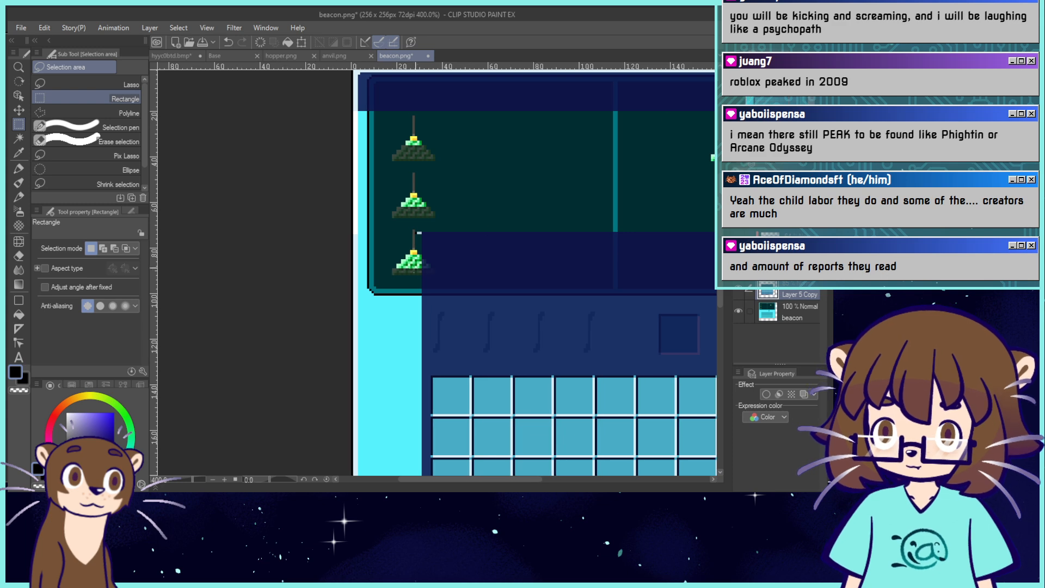
{"action": "left_click_drag", "start_coordinate": [359, 234], "coordinate": [351, 390]}
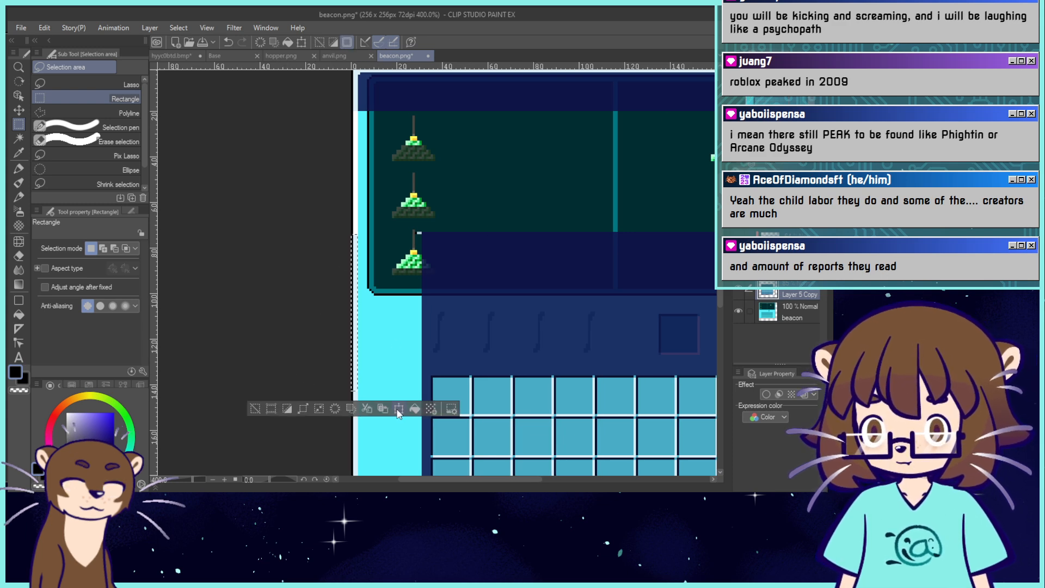
{"action": "key", "text": "ctrl+t"}
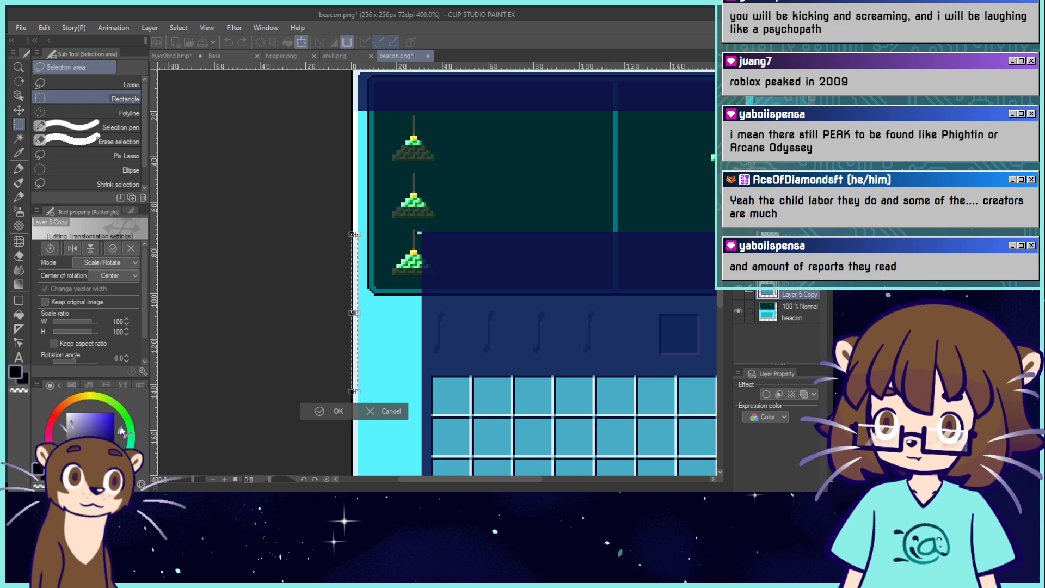
{"action": "left_click", "coordinate": [376, 413]}
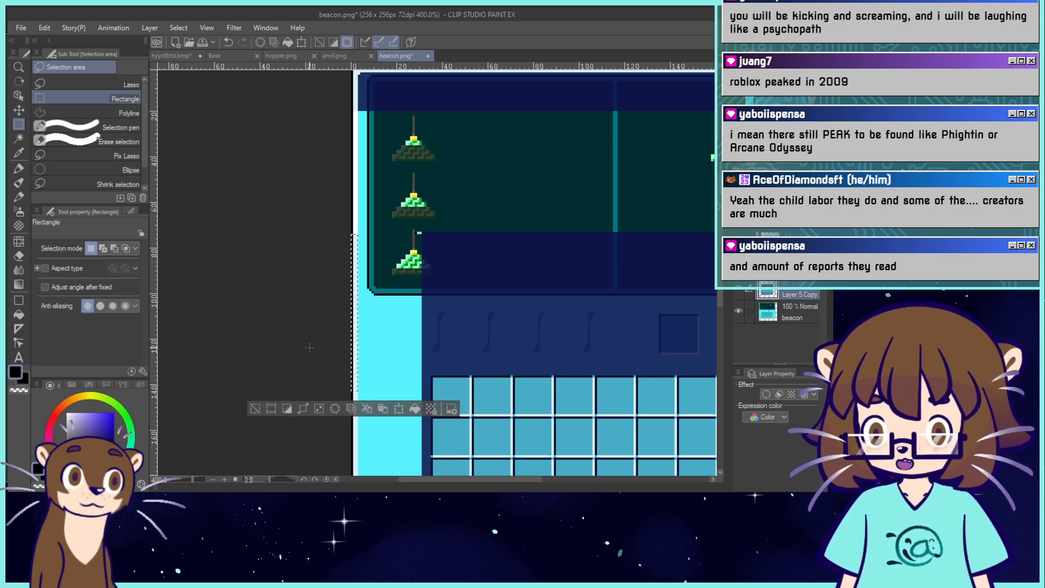
{"action": "left_click", "coordinate": [258, 414]}
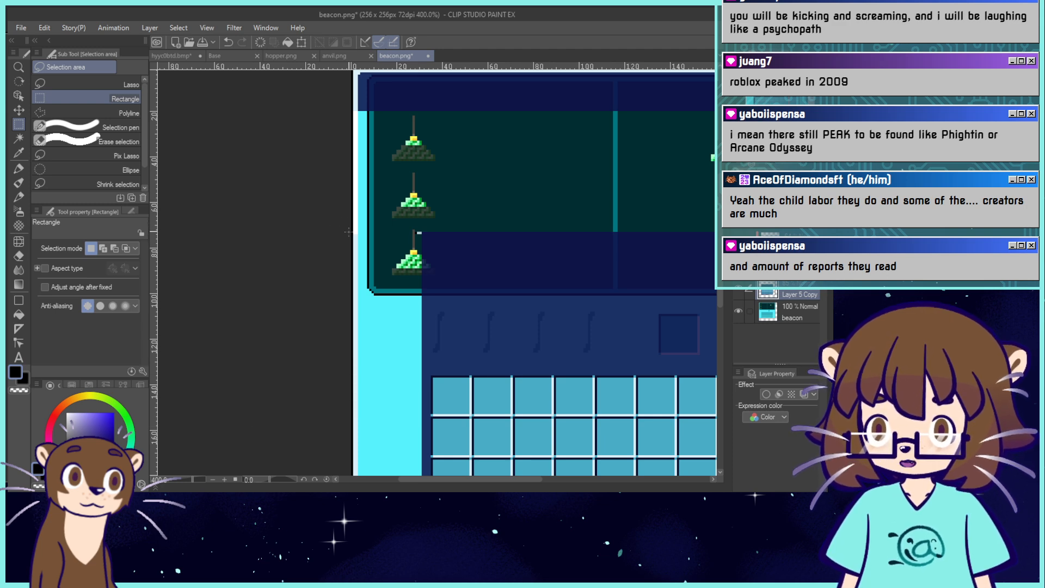
Stretch the navy panel's left border upward to the top strip and clear the stray light pixels near the lowest pyramid icon.
{"action": "left_click_drag", "start_coordinate": [418, 316], "coordinate": [429, 330]}
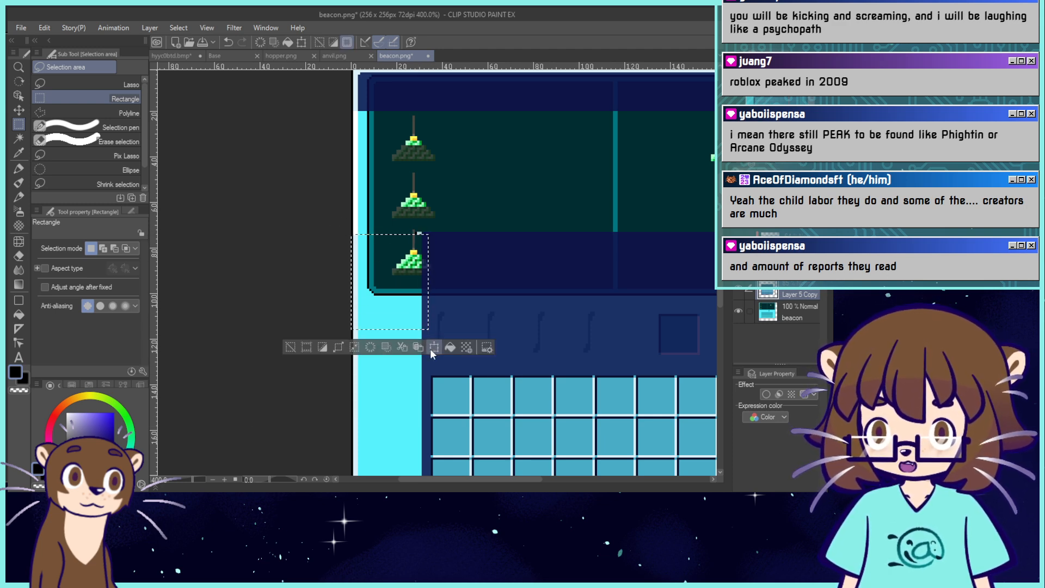
{"action": "left_click", "coordinate": [430, 348]}
{"action": "left_click_drag", "start_coordinate": [390, 234], "coordinate": [397, 112]}
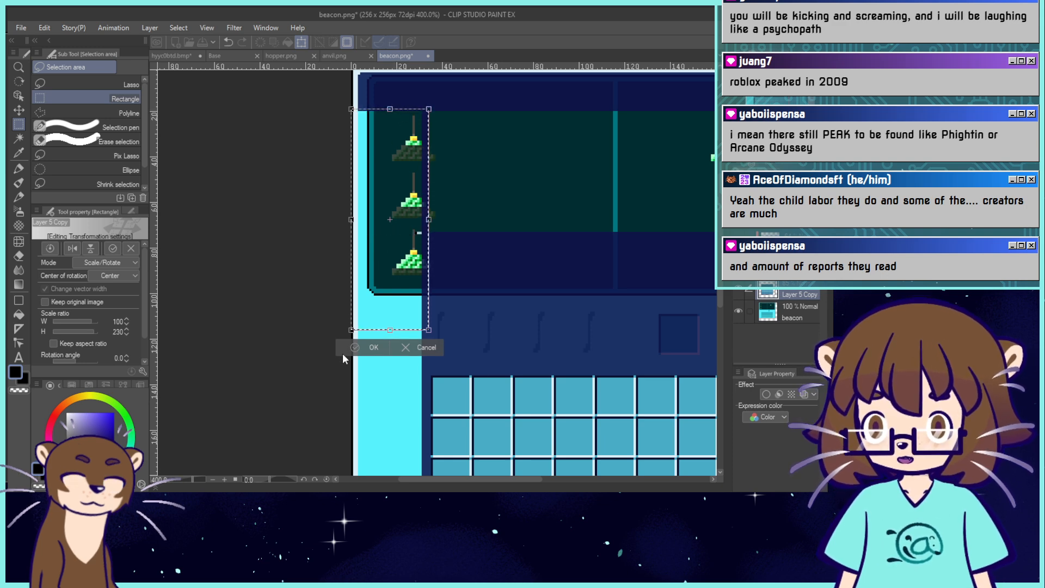
{"action": "left_click", "coordinate": [345, 350]}
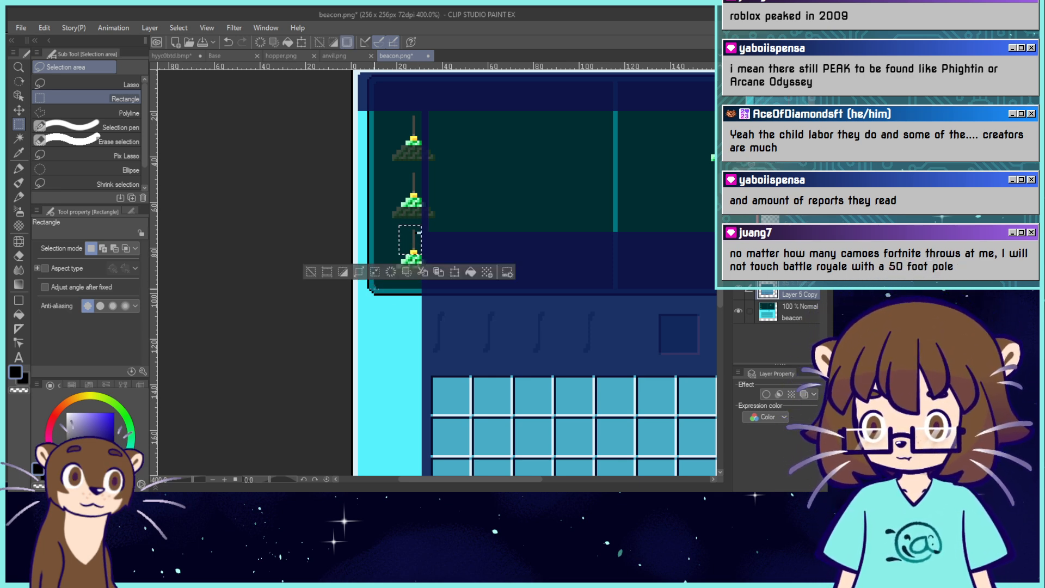
{"action": "left_click", "coordinate": [326, 277]}
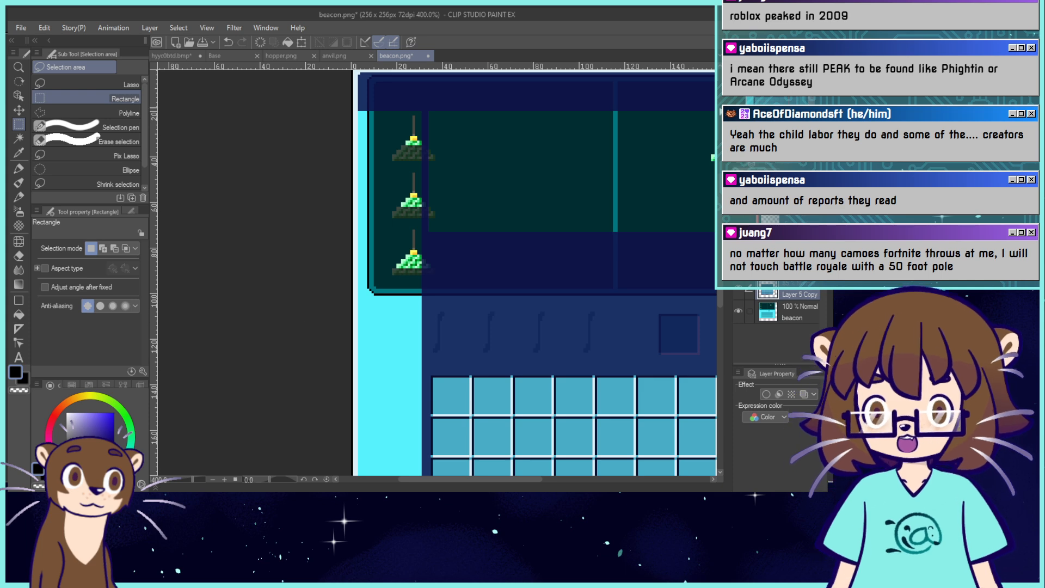
Select a straight section of the navy panel's bottom border ending at the gap before the bottom-right corner.
{"action": "left_click_drag", "start_coordinate": [306, 311], "coordinate": [60, 43]}
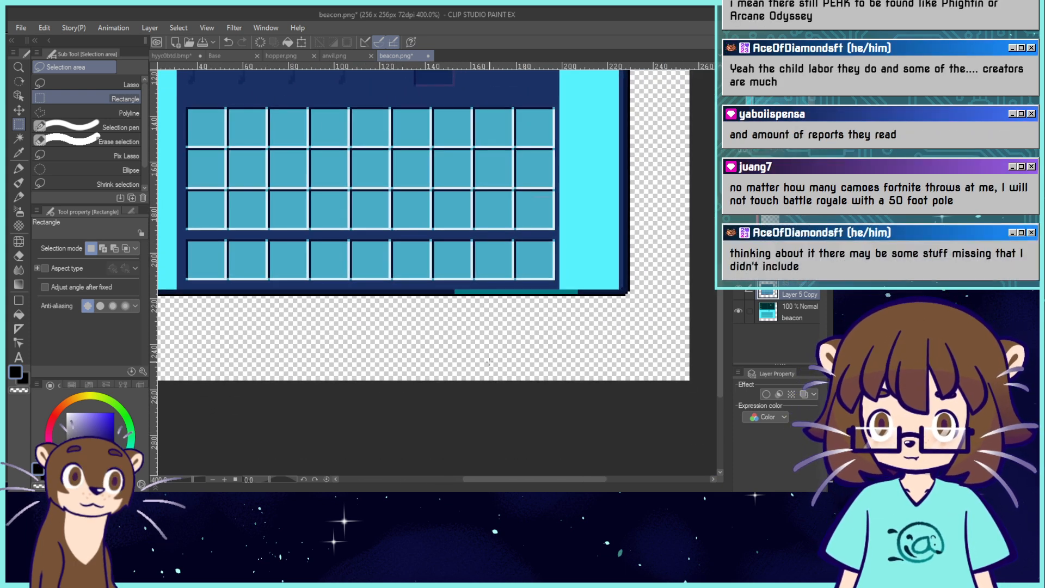
{"action": "left_click_drag", "start_coordinate": [492, 363], "coordinate": [222, 282]}
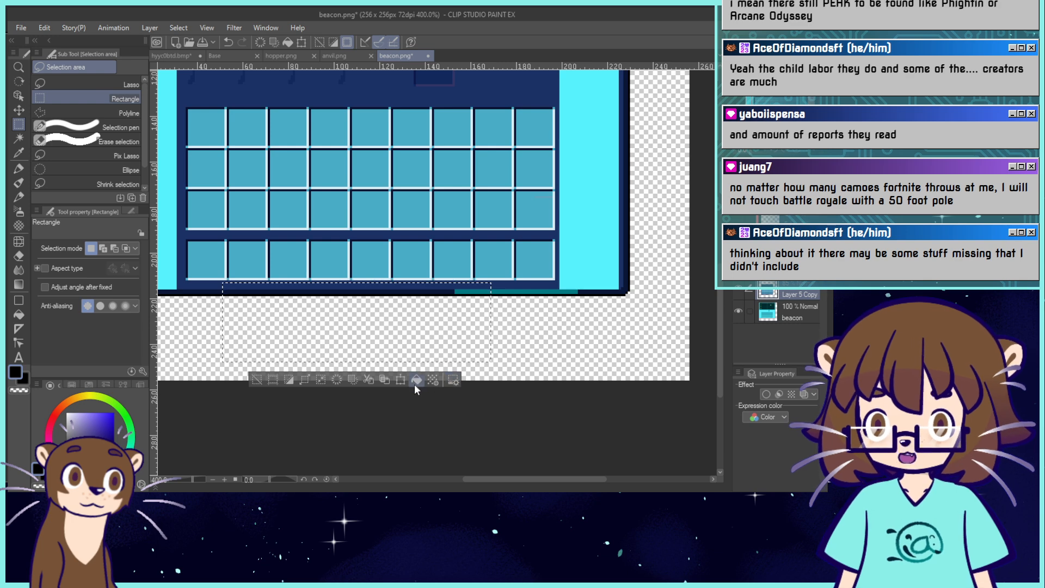
{"action": "left_click", "coordinate": [257, 379]}
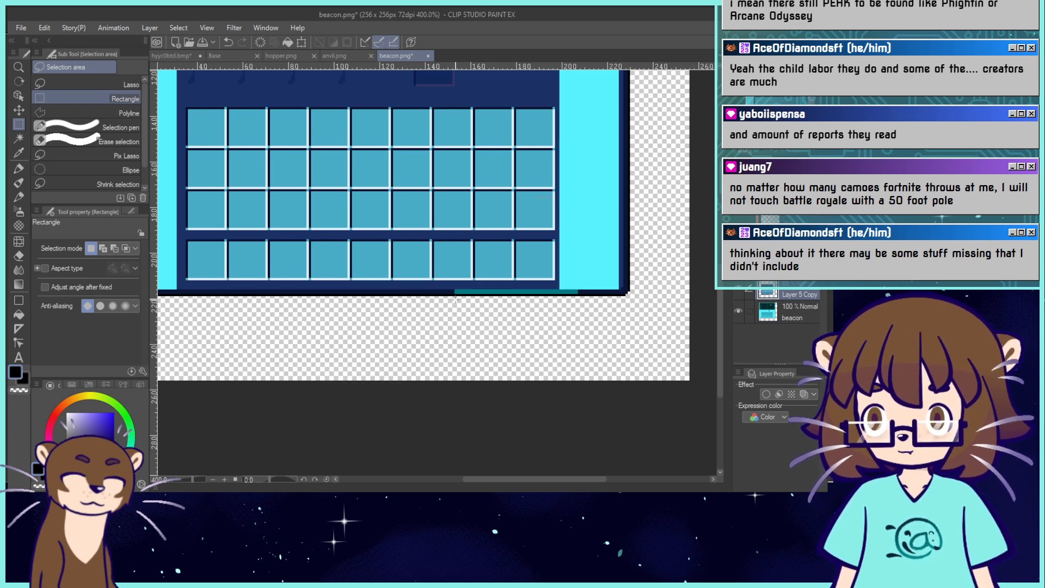
{"action": "left_click_drag", "start_coordinate": [402, 322], "coordinate": [366, 297]}
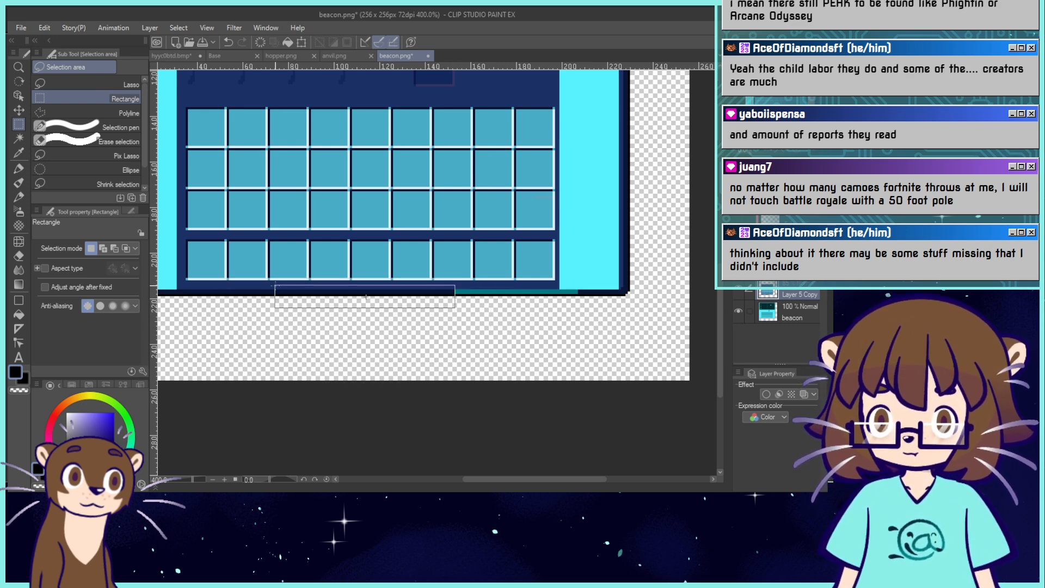
{"action": "left_click_drag", "start_coordinate": [265, 285], "coordinate": [266, 283]}
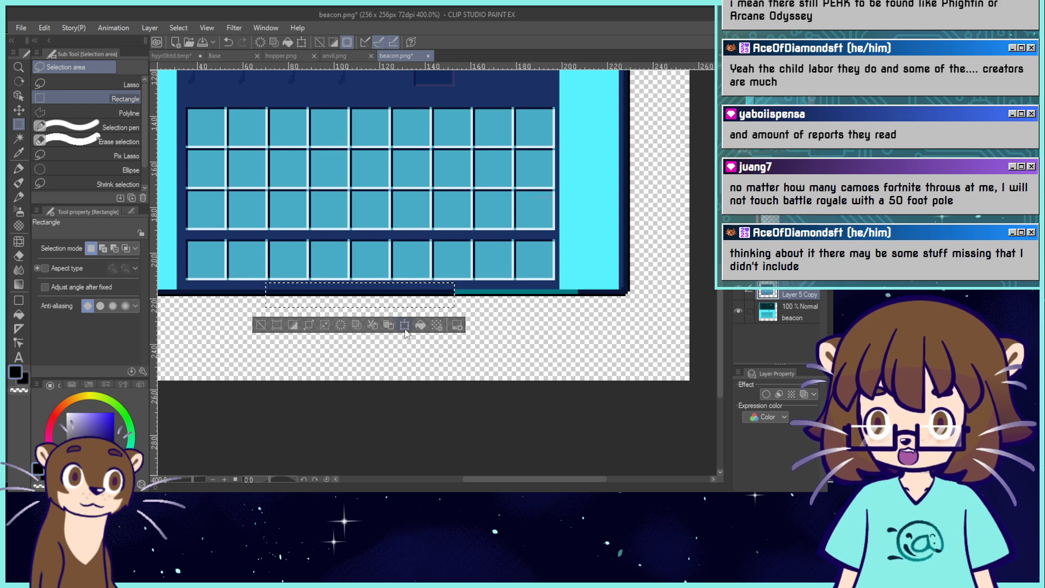
{"action": "left_click", "coordinate": [404, 324]}
{"action": "left_click_drag", "start_coordinate": [454, 295], "coordinate": [578, 295]}
{"action": "left_click", "coordinate": [440, 330]}
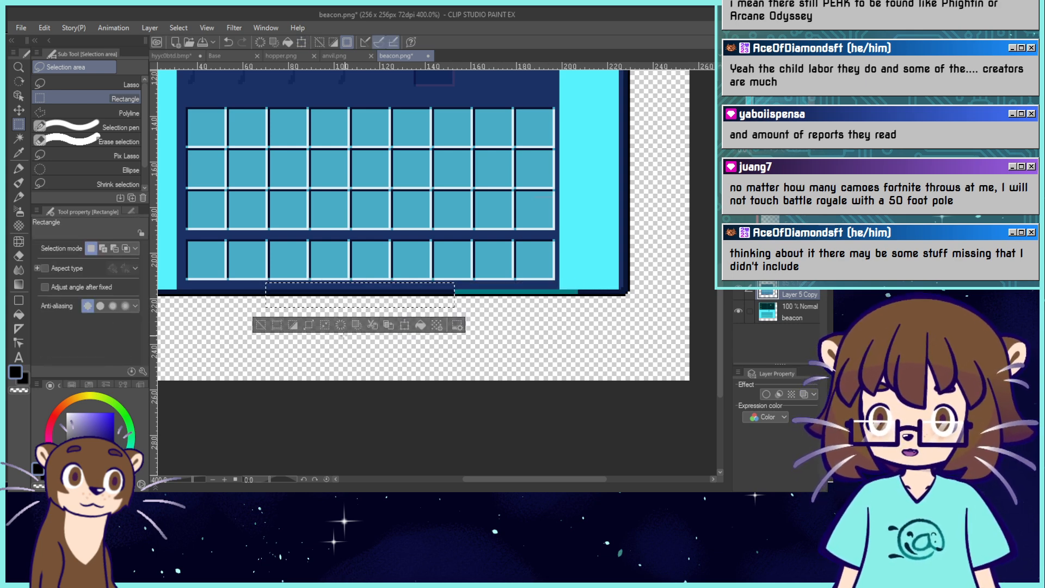
{"action": "left_click", "coordinate": [404, 325]}
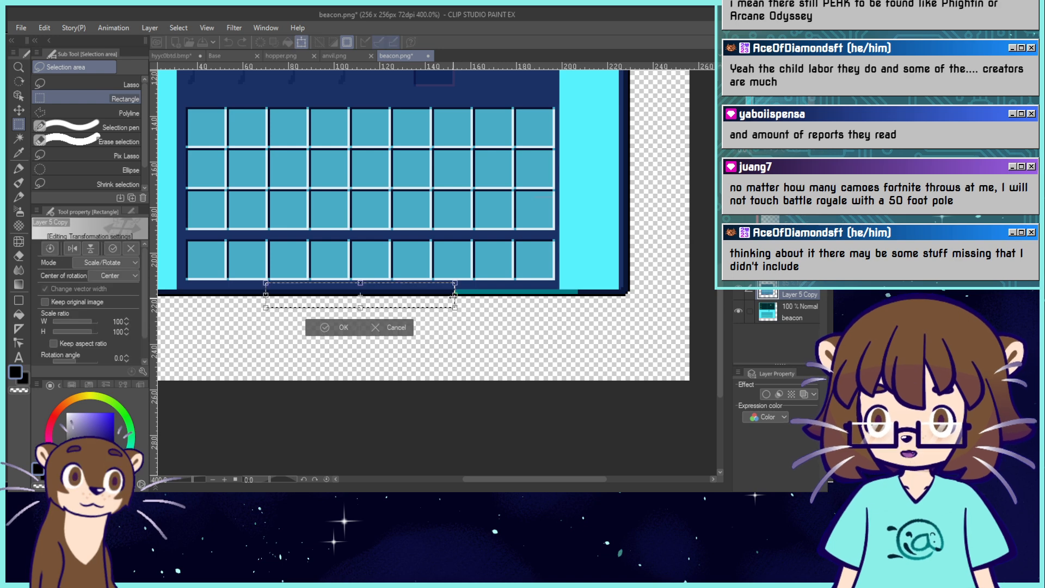
{"action": "left_click_drag", "start_coordinate": [454, 296], "coordinate": [577, 308]}
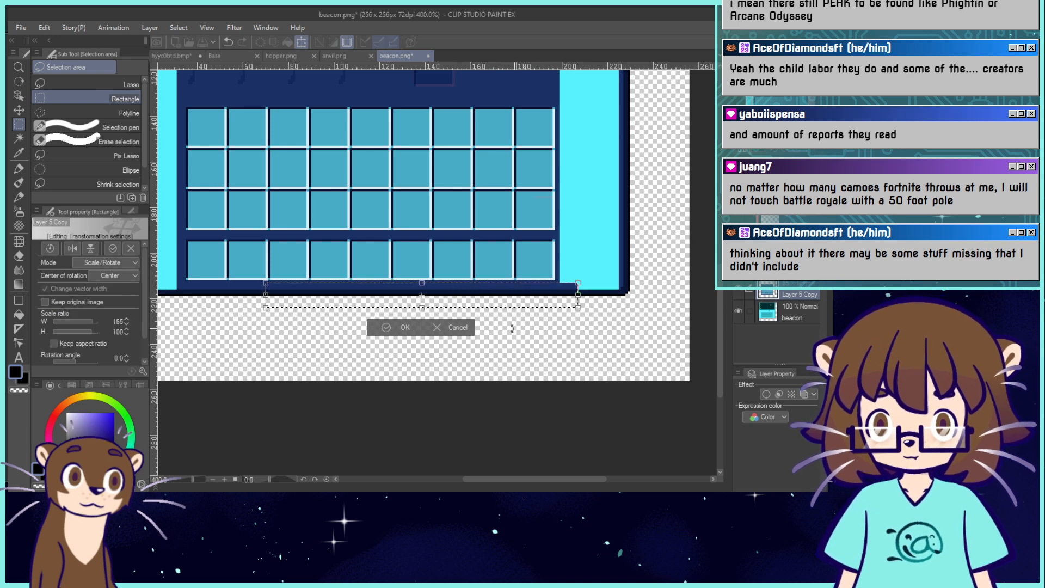
{"action": "left_click", "coordinate": [439, 332]}
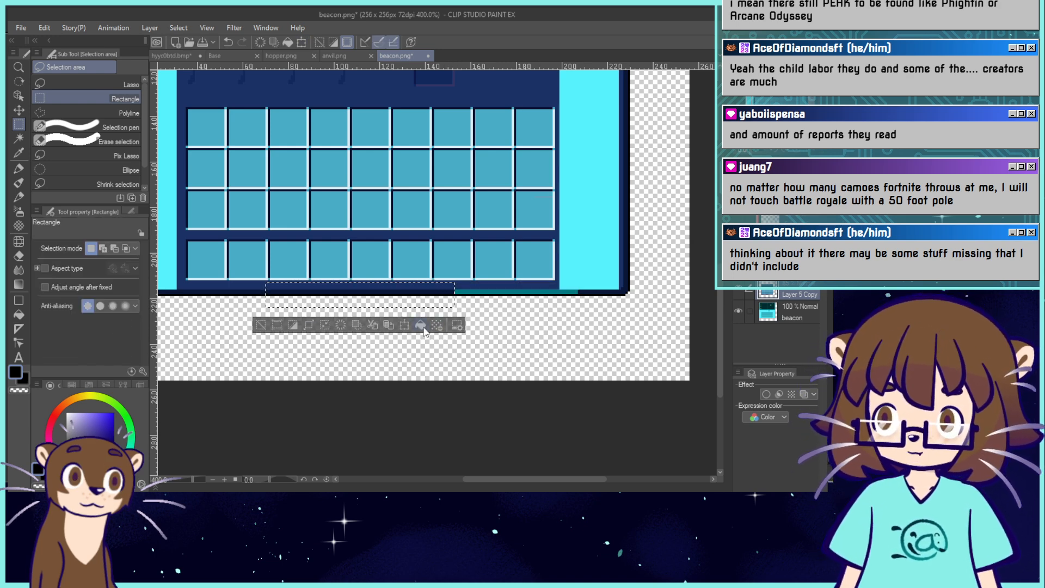
Stretch the selected bottom border section across the gap to the bottom-right corner piece and clear the selection.
{"action": "left_click", "coordinate": [405, 325]}
{"action": "left_click_drag", "start_coordinate": [459, 296], "coordinate": [576, 308]}
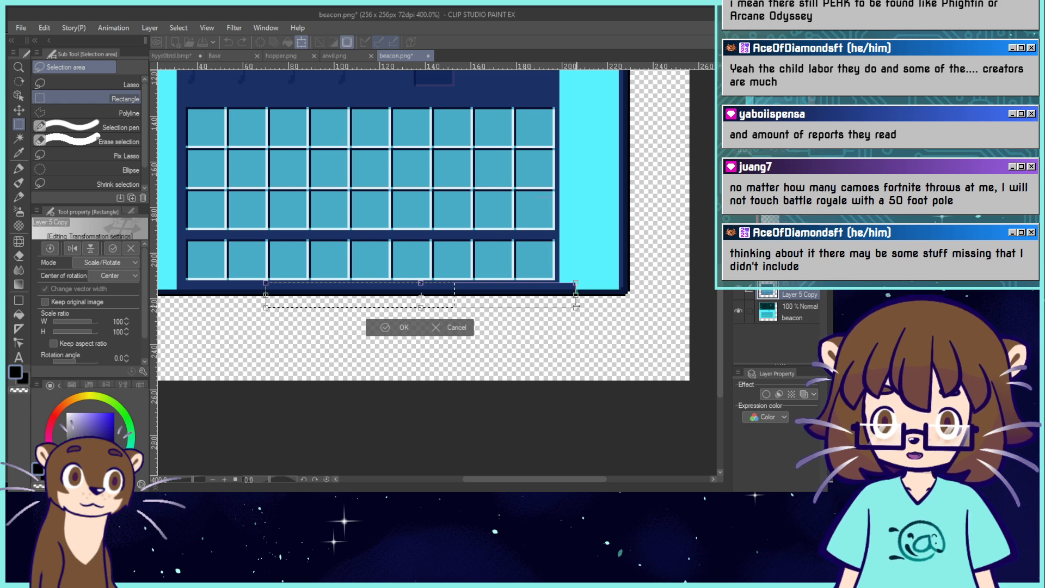
{"action": "key", "text": "Return"}
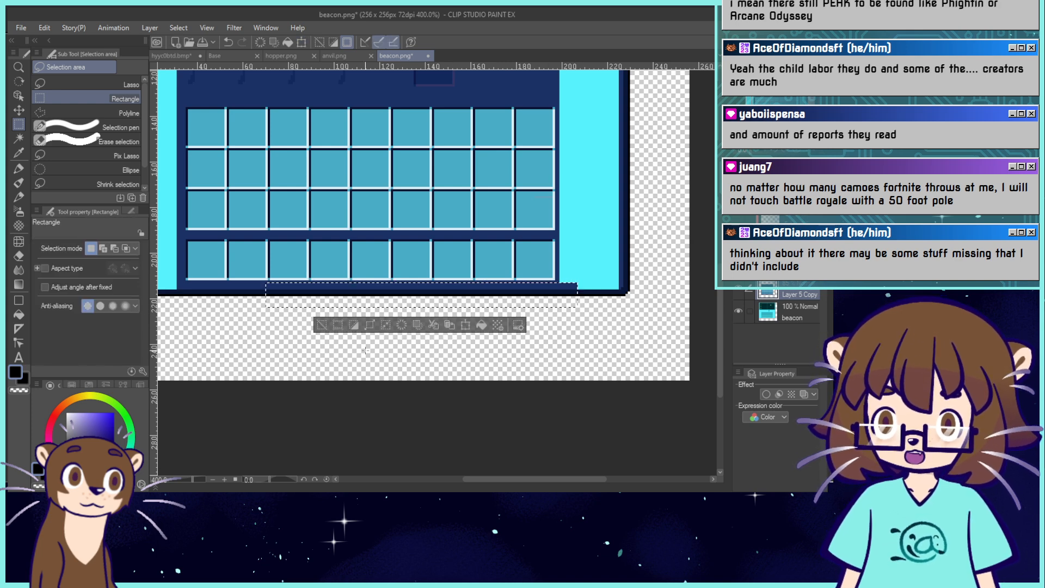
{"action": "left_click", "coordinate": [337, 325]}
Restore the navy panel layer to full opacity, ready the Pix fill tool, and hide the original beacon layer.
{"action": "scroll", "coordinate": [379, 283], "scroll_direction": "up", "scroll_amount": 5}
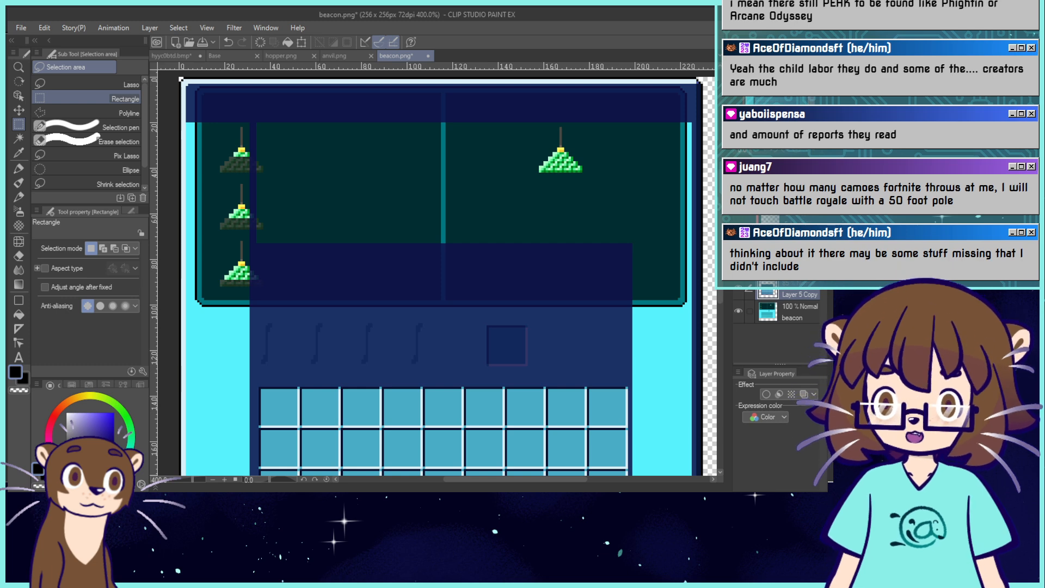
{"action": "scroll", "coordinate": [436, 272], "scroll_direction": "down", "scroll_amount": 2}
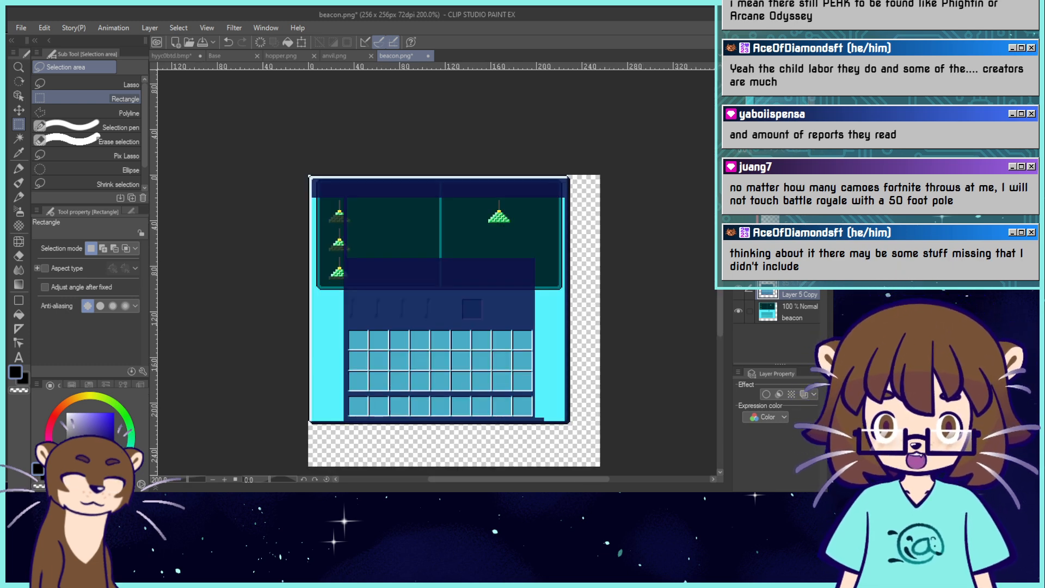
{"action": "left_click", "coordinate": [809, 180]}
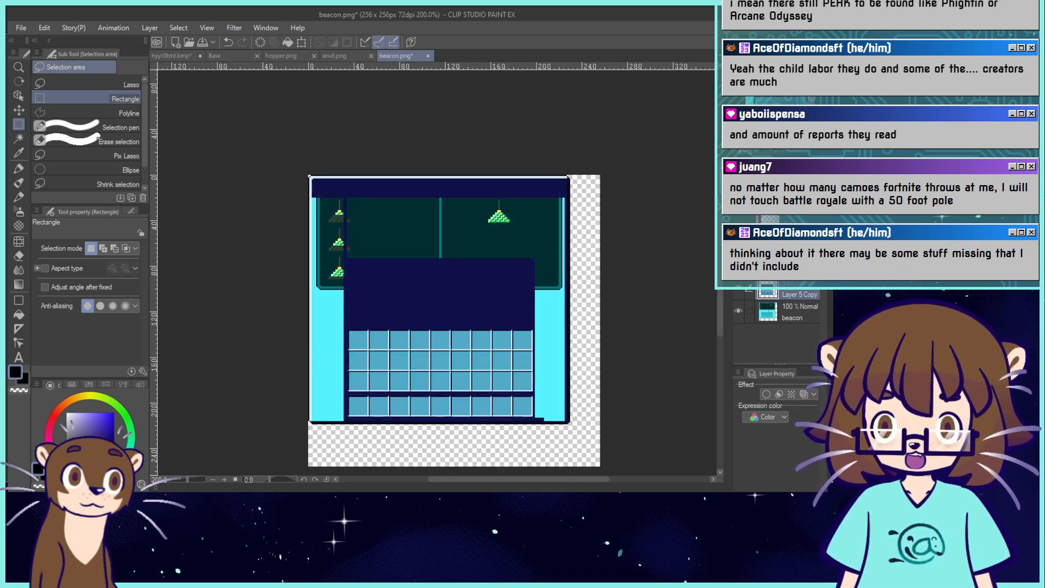
{"action": "left_click", "coordinate": [20, 315]}
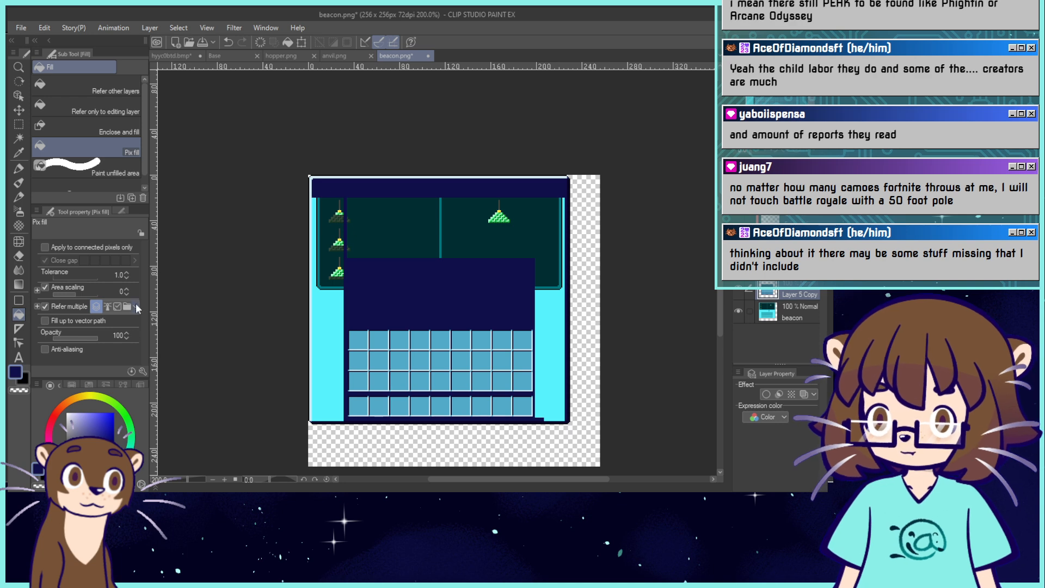
{"action": "left_click", "coordinate": [738, 311]}
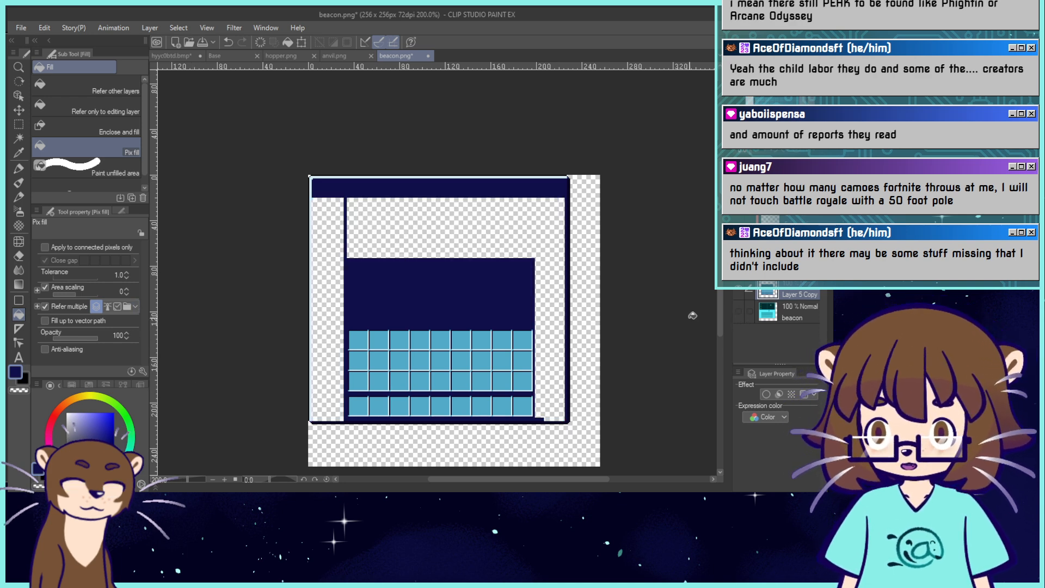
Fill the transparent areas inside the panel border with navy, limiting Pix fill to connected pixels only.
{"action": "left_click", "coordinate": [425, 227]}
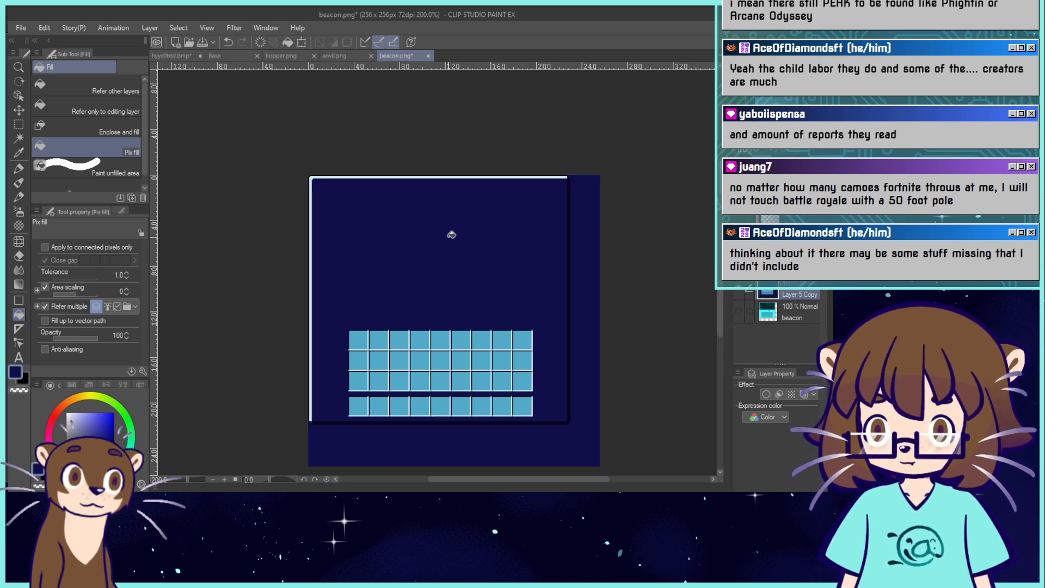
{"action": "key", "text": "ctrl+z"}
{"action": "left_click", "coordinate": [45, 247]}
{"action": "left_click", "coordinate": [397, 227]}
{"action": "left_click", "coordinate": [327, 270]}
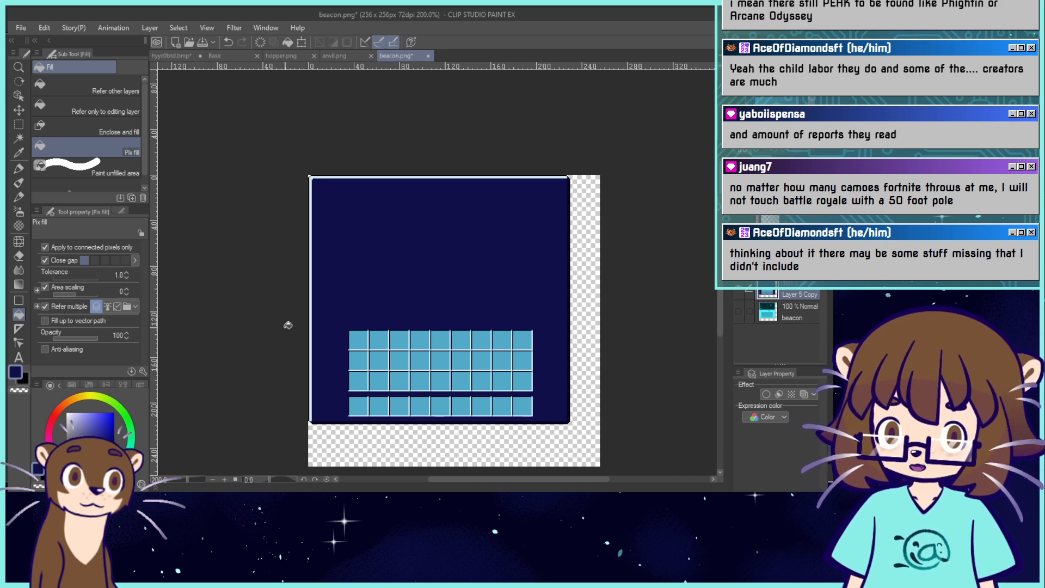
Show the blue gradient, star and glow layers, moving the gradient so it covers the whole enlarged panel.
{"action": "left_click_drag", "start_coordinate": [439, 300], "coordinate": [457, 265]}
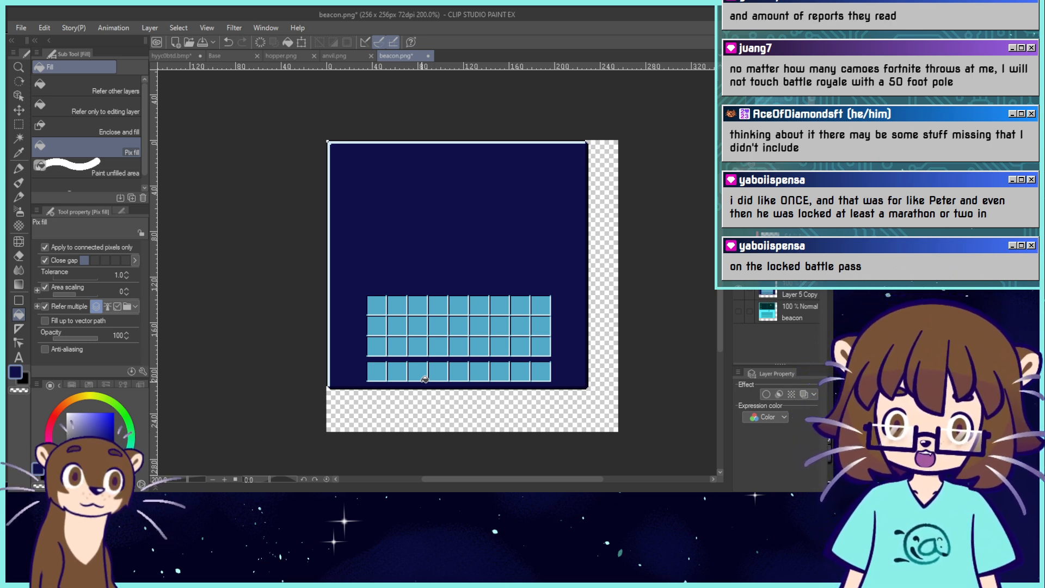
{"action": "key", "text": "ctrl+z"}
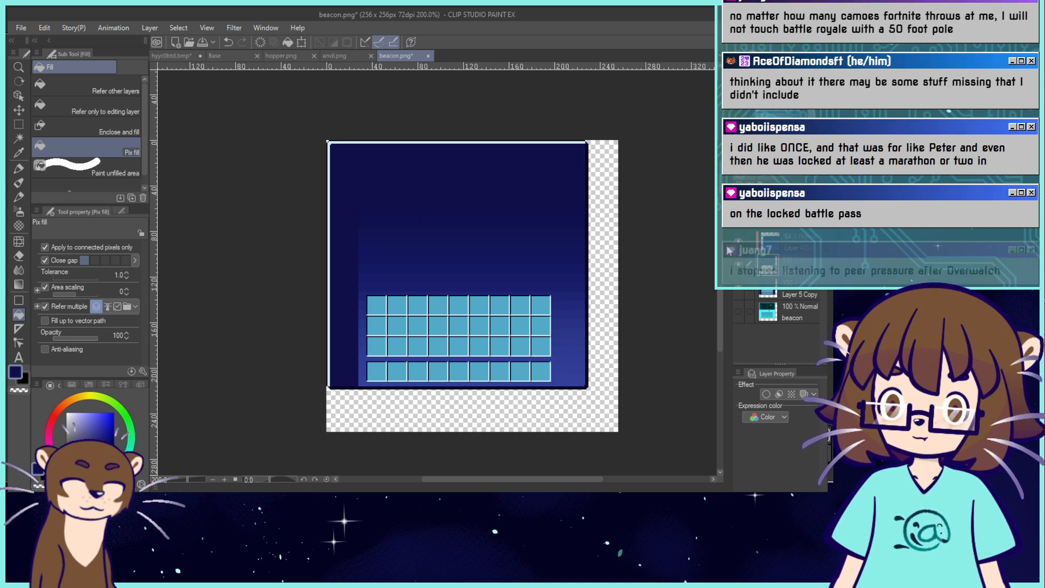
{"action": "key", "text": "k"}
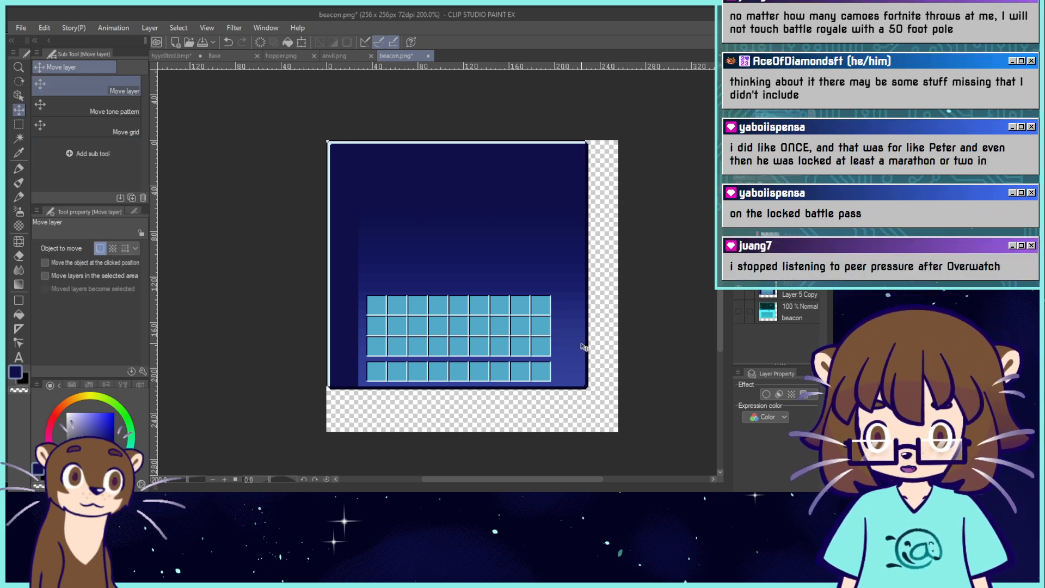
{"action": "left_click_drag", "start_coordinate": [581, 345], "coordinate": [546, 333]}
{"action": "key", "text": "ctrl+z"}
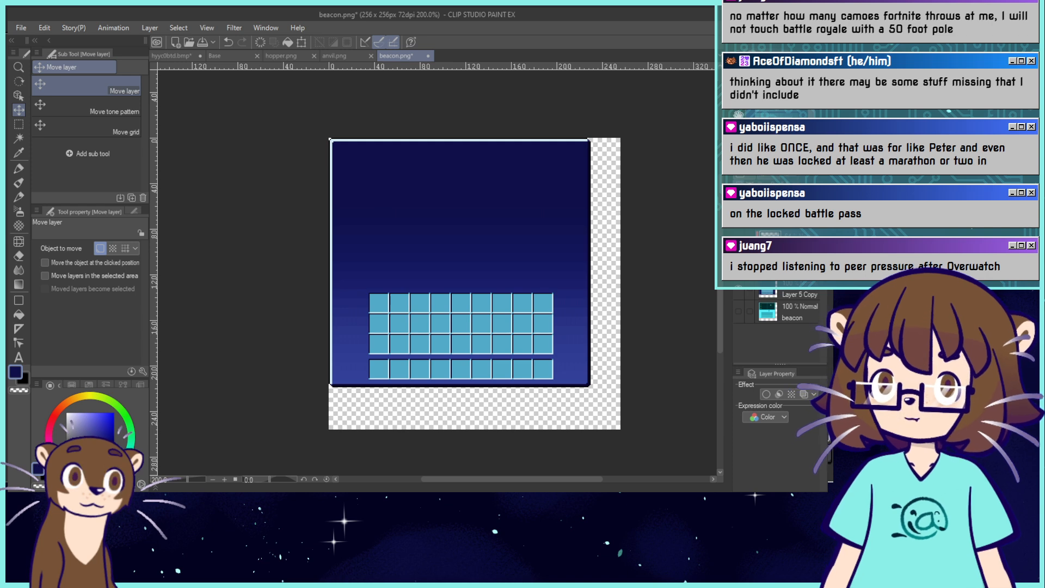
{"action": "left_click", "coordinate": [738, 218]}
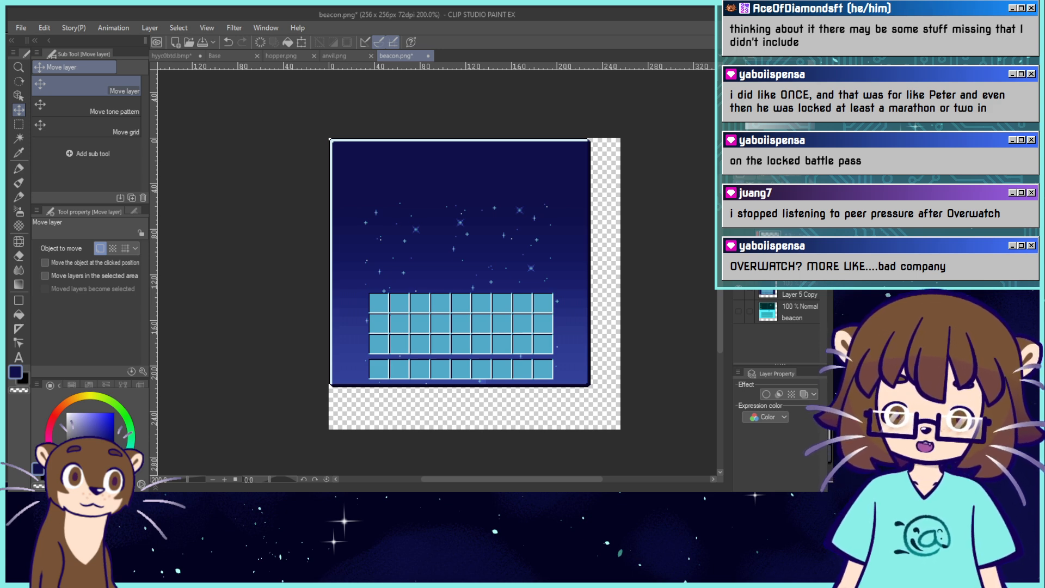
{"action": "left_click", "coordinate": [738, 241]}
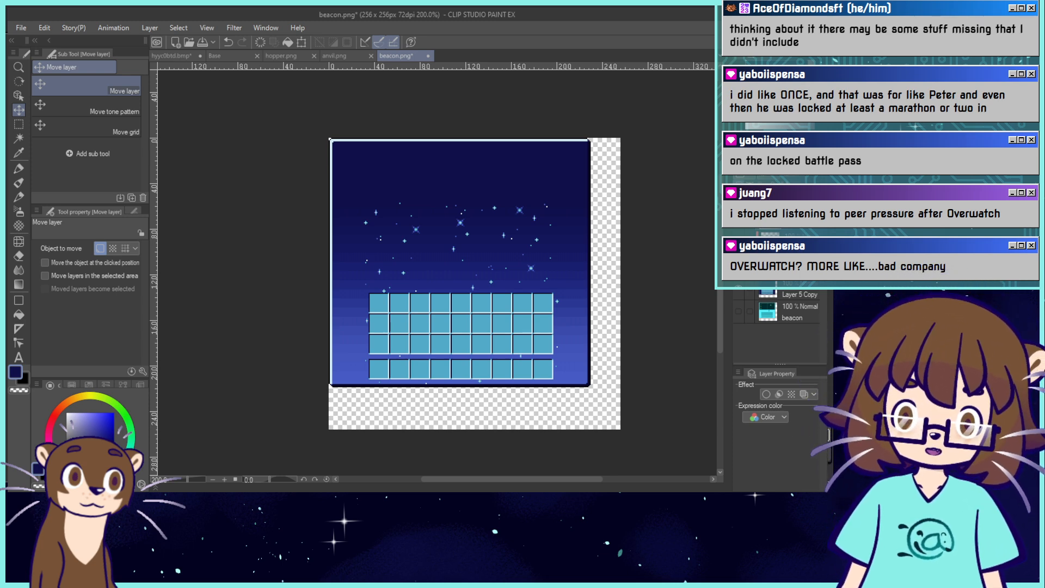
Move the original beacon layer above the starry panel layers and make it visible.
{"action": "left_click", "coordinate": [789, 309]}
{"action": "key", "text": "ctrl+c"}
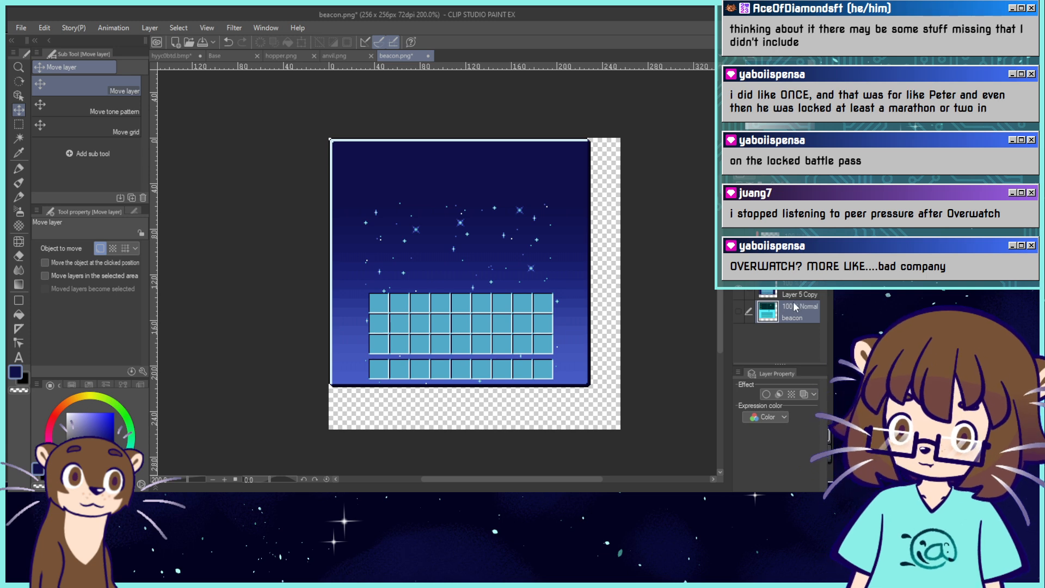
{"action": "key", "text": "ctrl+v"}
{"action": "key", "text": "ctrl+z"}
{"action": "left_click_drag", "start_coordinate": [794, 320], "coordinate": [789, 210]}
{"action": "left_click", "coordinate": [738, 218]}
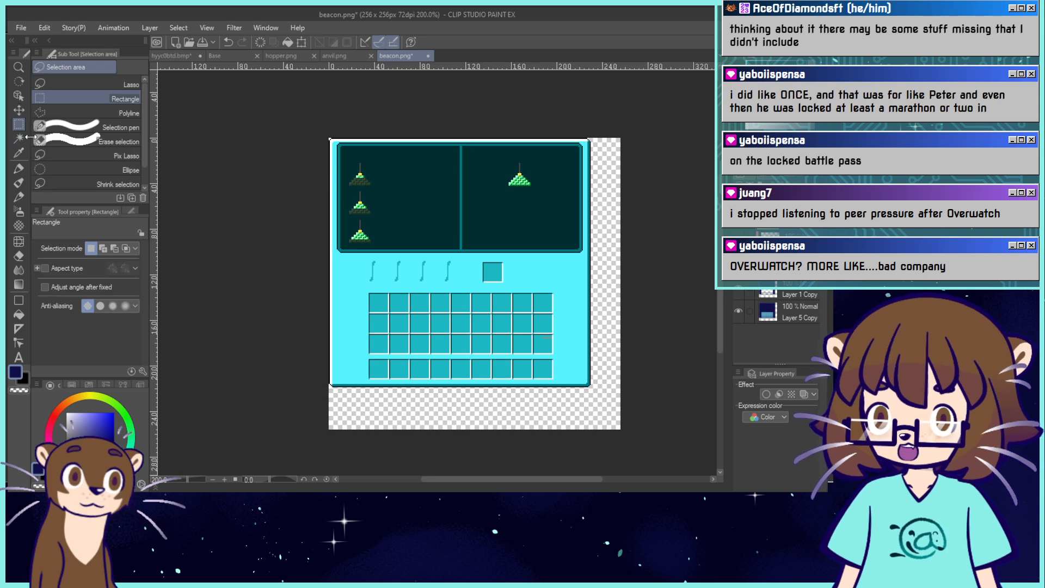
Clear the cyan panel background of the beacon layer with a transparent Pix fill.
{"action": "left_click", "coordinate": [19, 124]}
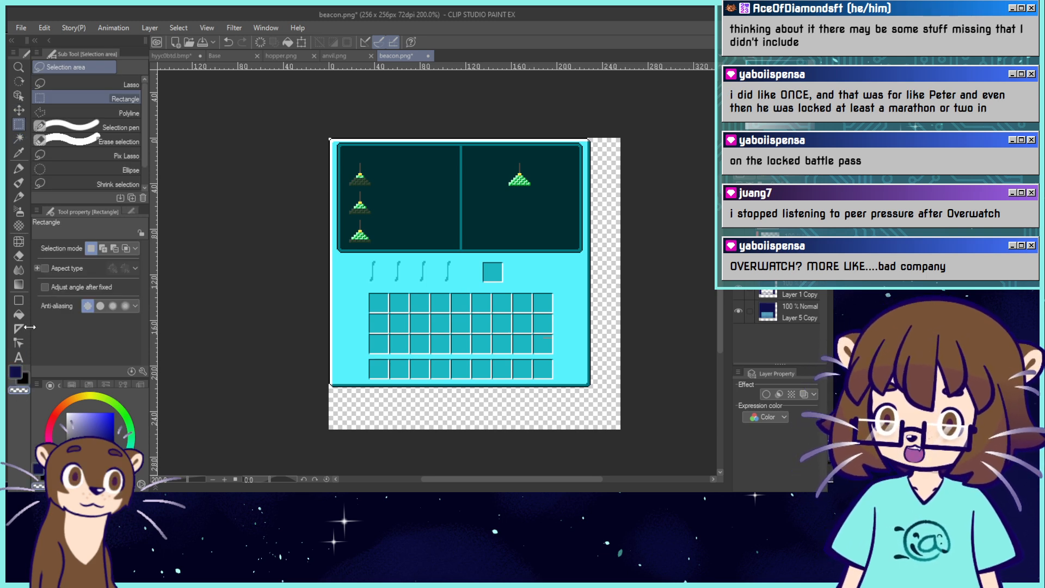
{"action": "left_click", "coordinate": [19, 315]}
{"action": "left_click", "coordinate": [459, 277]}
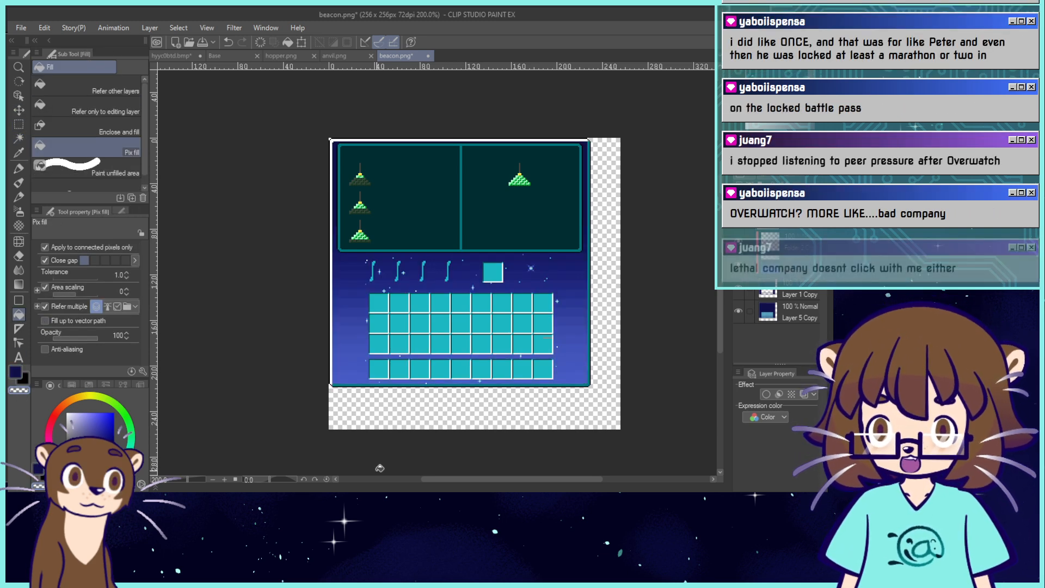
{"action": "left_click", "coordinate": [18, 125]}
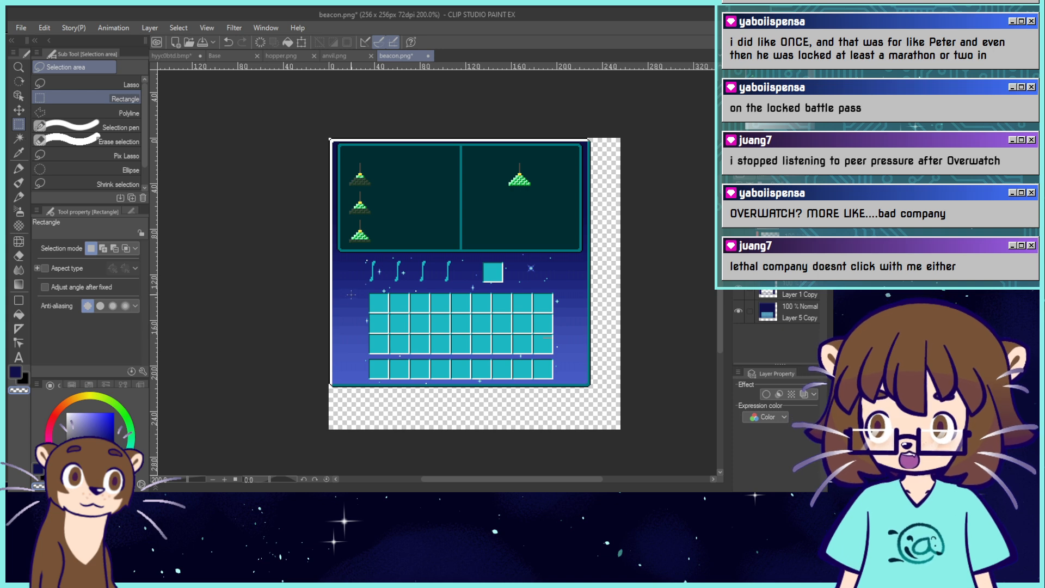
{"action": "left_click_drag", "start_coordinate": [564, 292], "coordinate": [354, 384]}
{"action": "left_click_drag", "start_coordinate": [565, 384], "coordinate": [565, 381]}
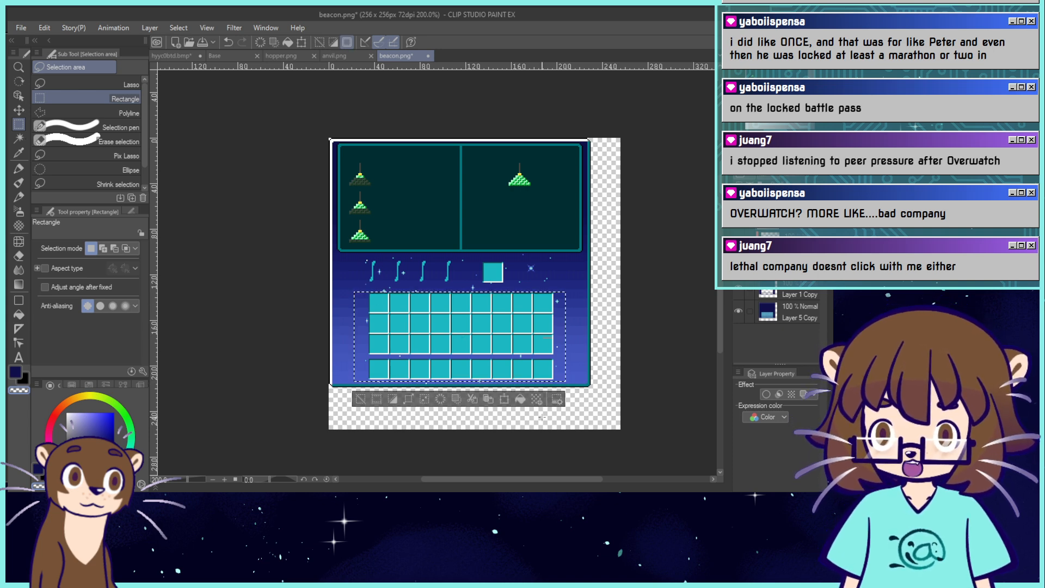
{"action": "left_click", "coordinate": [360, 400]}
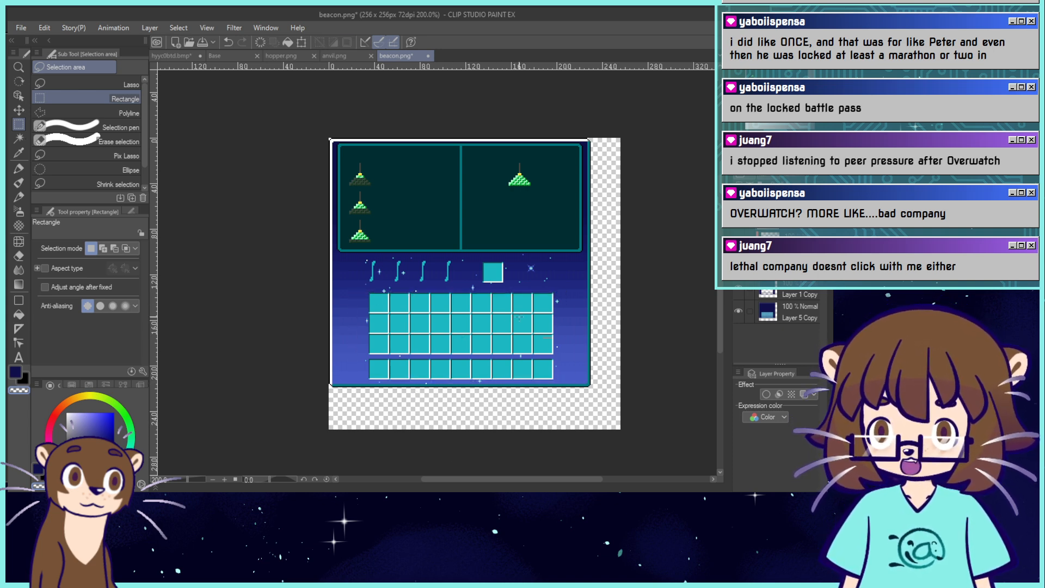
Select the area above the inventory grid, erase everything outside it on the beacon layer, and clear the selection.
{"action": "left_click_drag", "start_coordinate": [586, 292], "coordinate": [335, 143]}
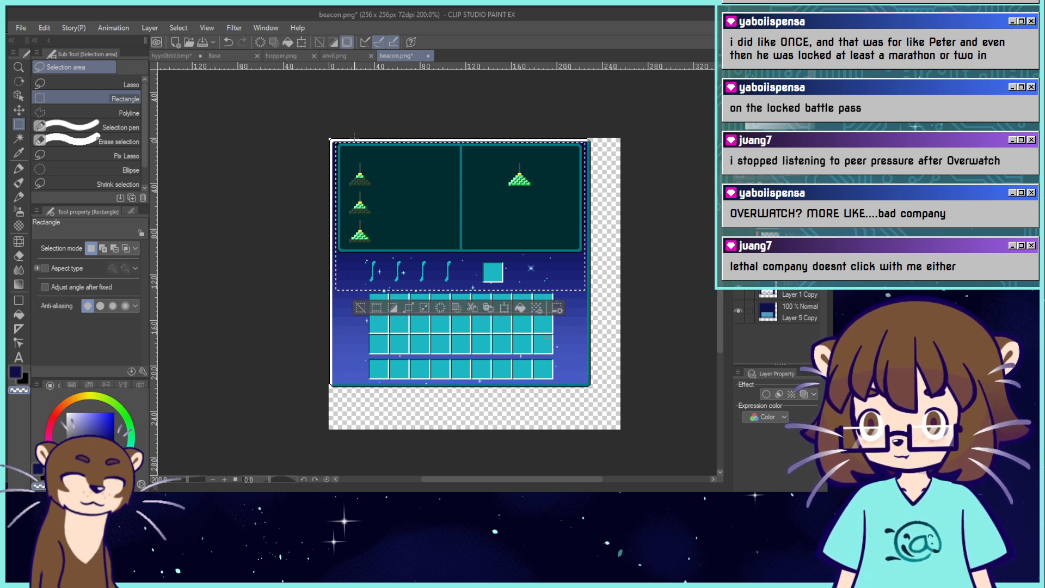
{"action": "scroll", "coordinate": [781, 103], "scroll_direction": "up", "scroll_amount": 4}
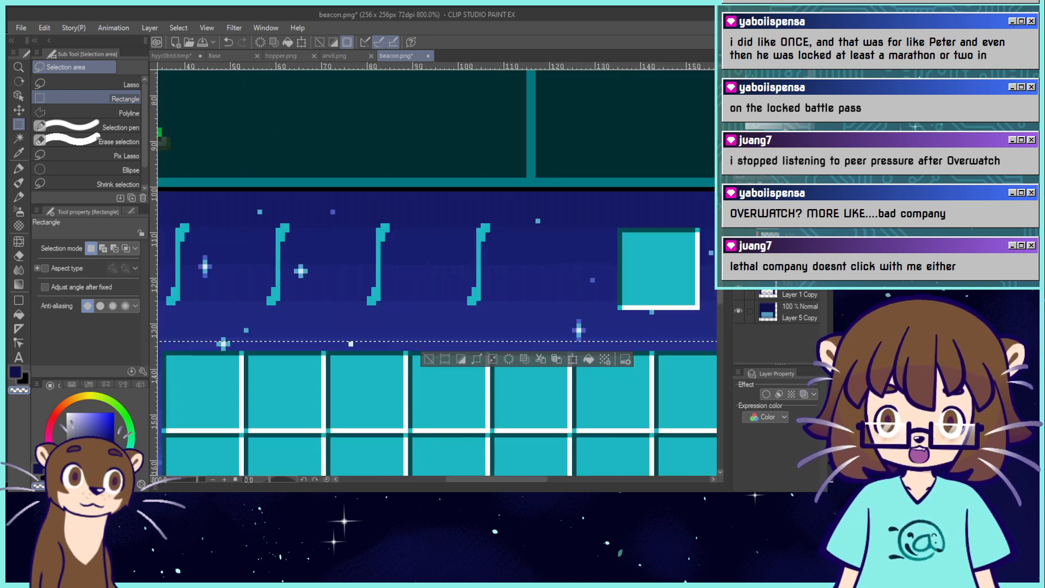
{"action": "left_click_drag", "start_coordinate": [781, 103], "coordinate": [785, 72]}
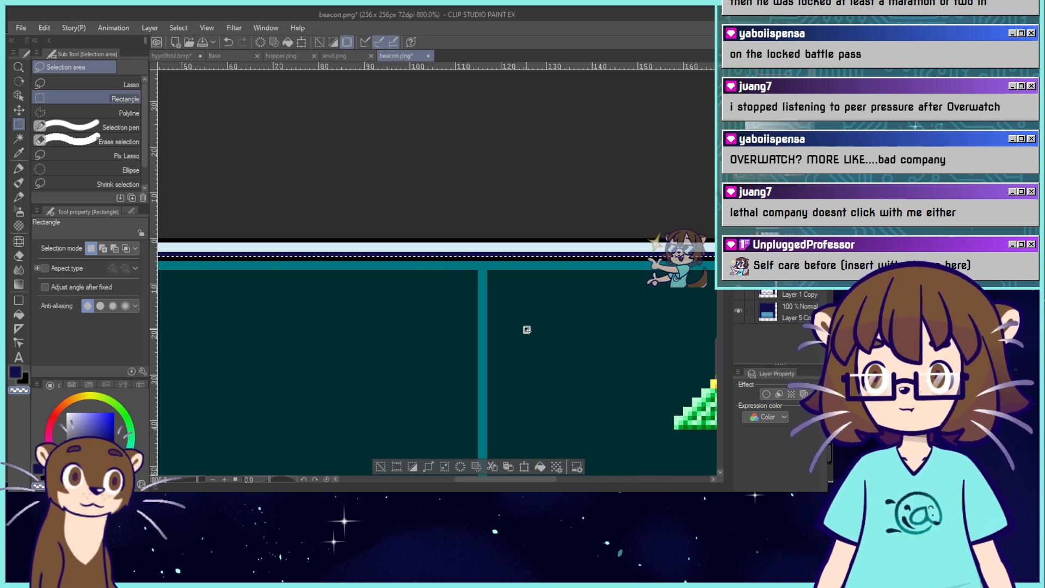
{"action": "key", "text": "ctrl+minus"}
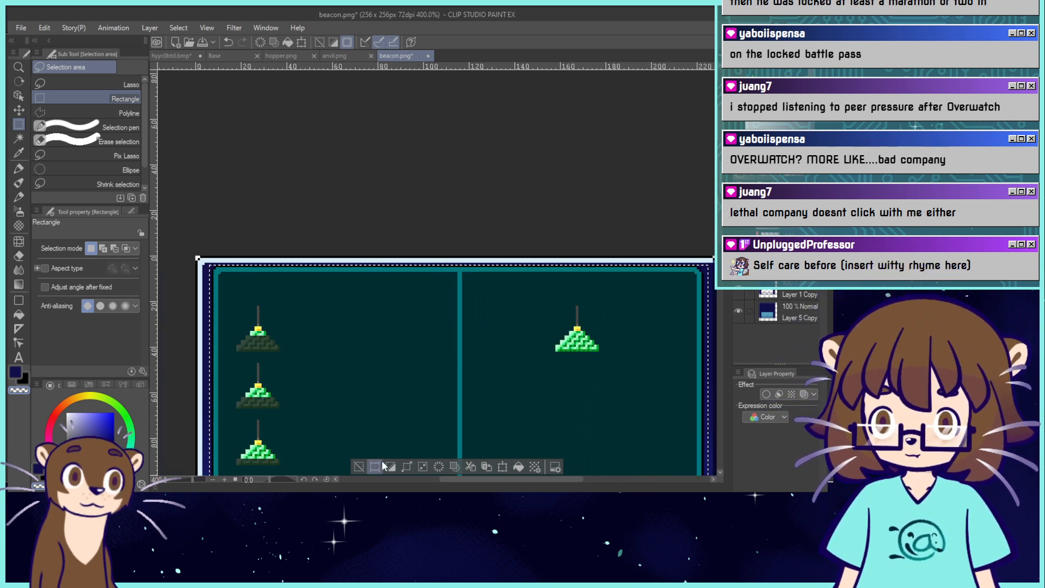
{"action": "key", "text": "ctrl+d"}
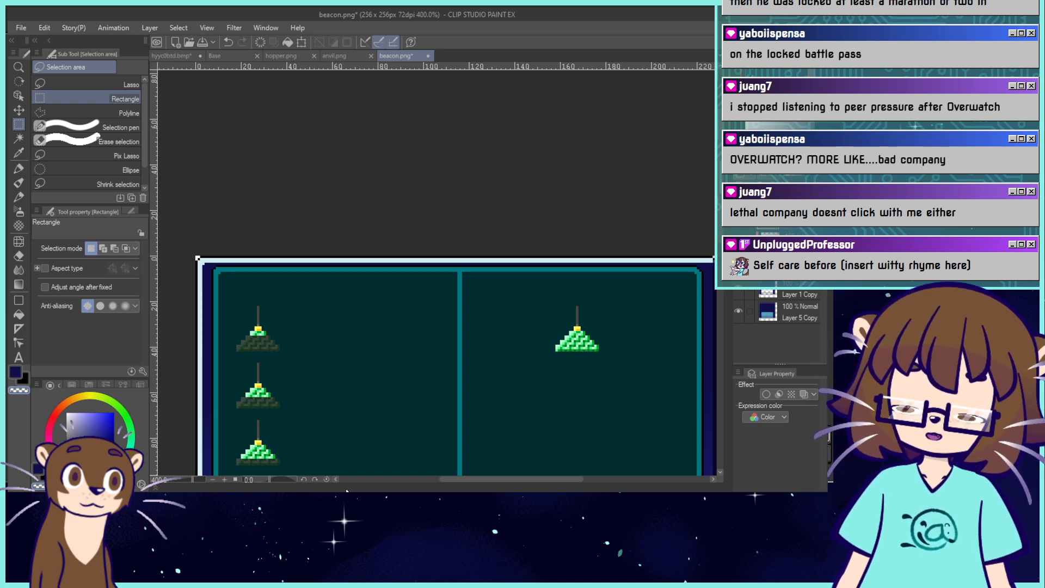
{"action": "key", "text": "ctrl+minus"}
{"action": "left_click_drag", "start_coordinate": [437, 327], "coordinate": [465, 244]}
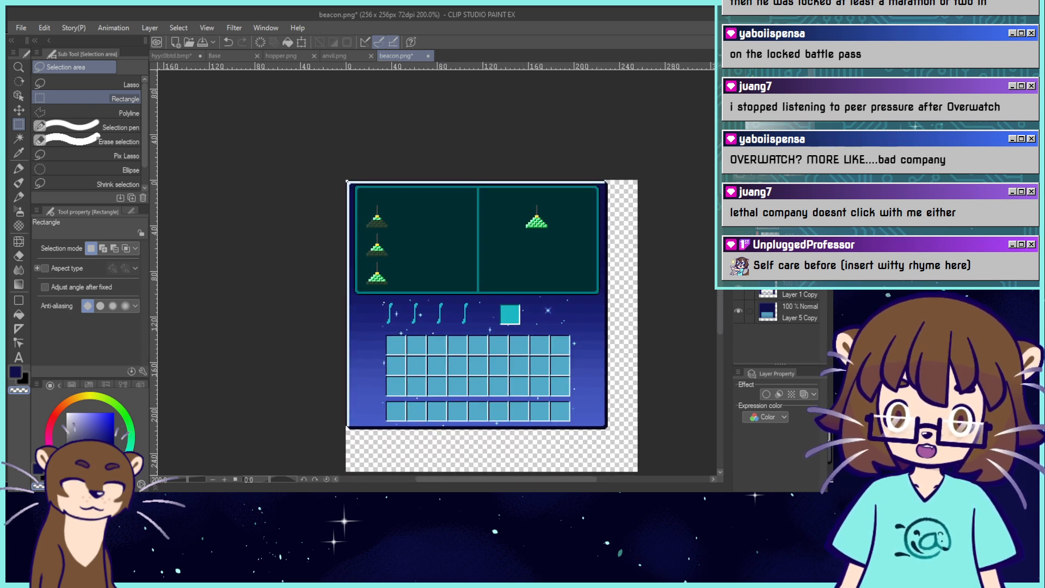
Try recolouring the single payment slot with the grid's blue, navy and pale edge colours using connected-pixel fills, and undo the fills.
{"action": "key", "text": "ctrl+plus"}
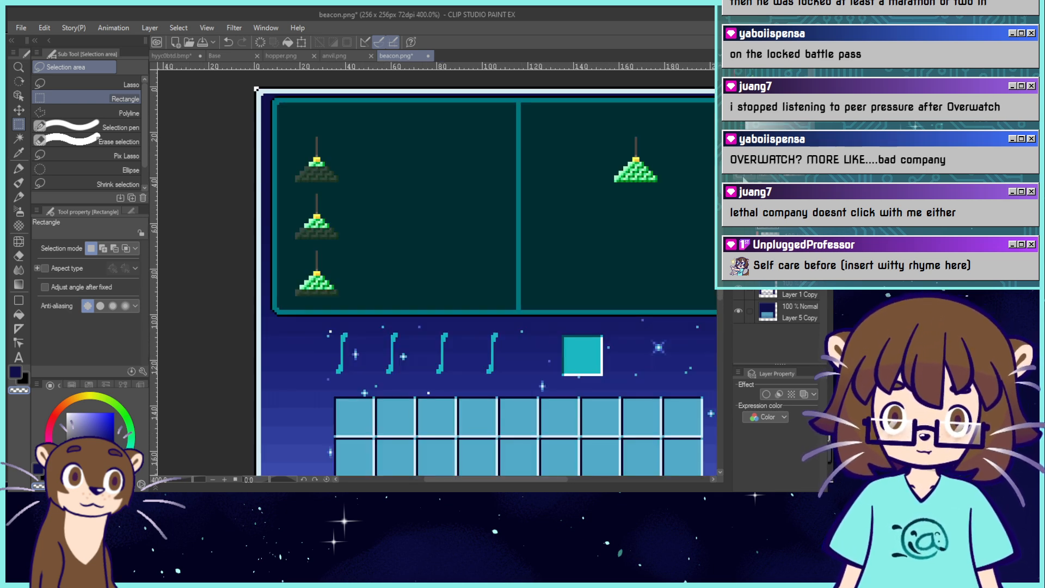
{"action": "left_click", "coordinate": [743, 178]}
{"action": "left_click_drag", "start_coordinate": [561, 421], "coordinate": [547, 383]}
{"action": "right_click", "coordinate": [547, 383]}
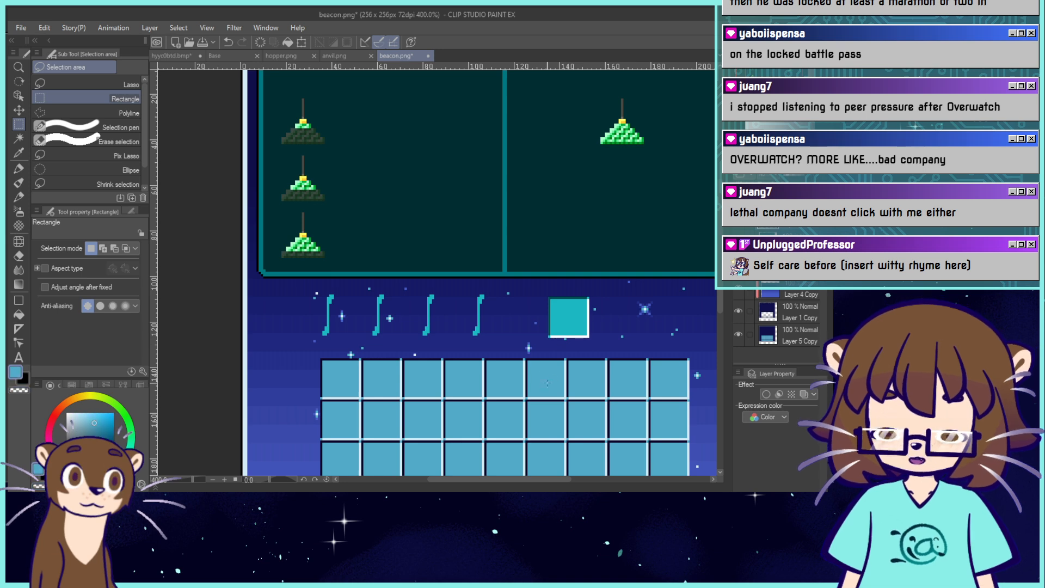
{"action": "left_click", "coordinate": [18, 314]}
{"action": "left_click", "coordinate": [574, 311]}
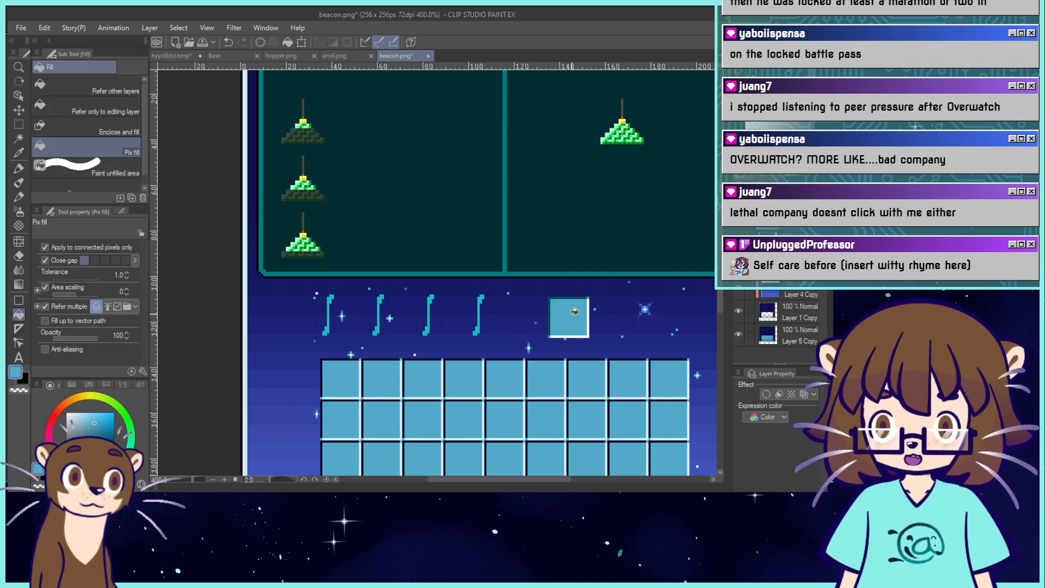
{"action": "left_click", "coordinate": [562, 355], "text": "alt"}
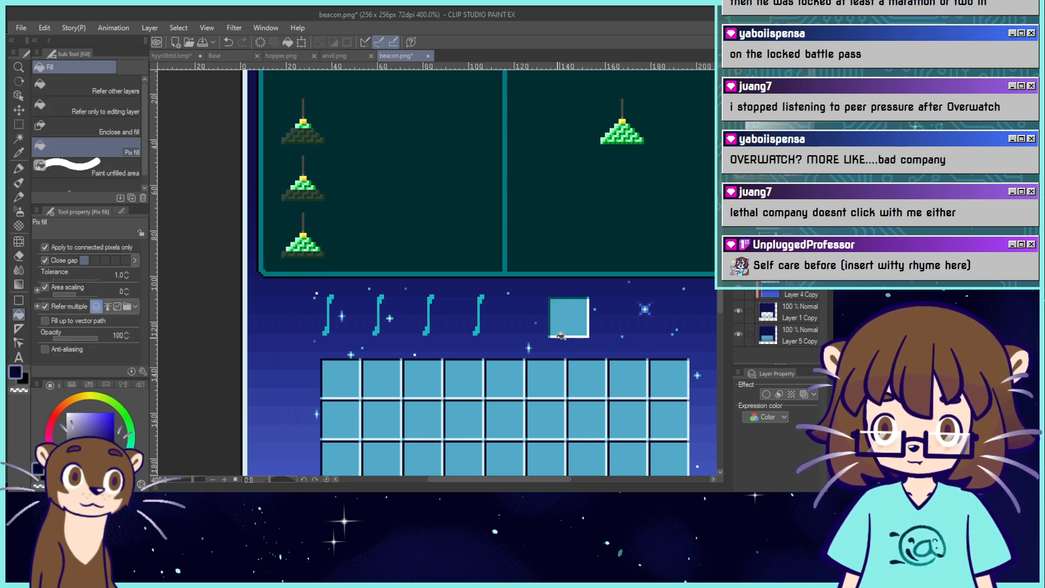
{"action": "left_click", "coordinate": [567, 362], "text": "alt"}
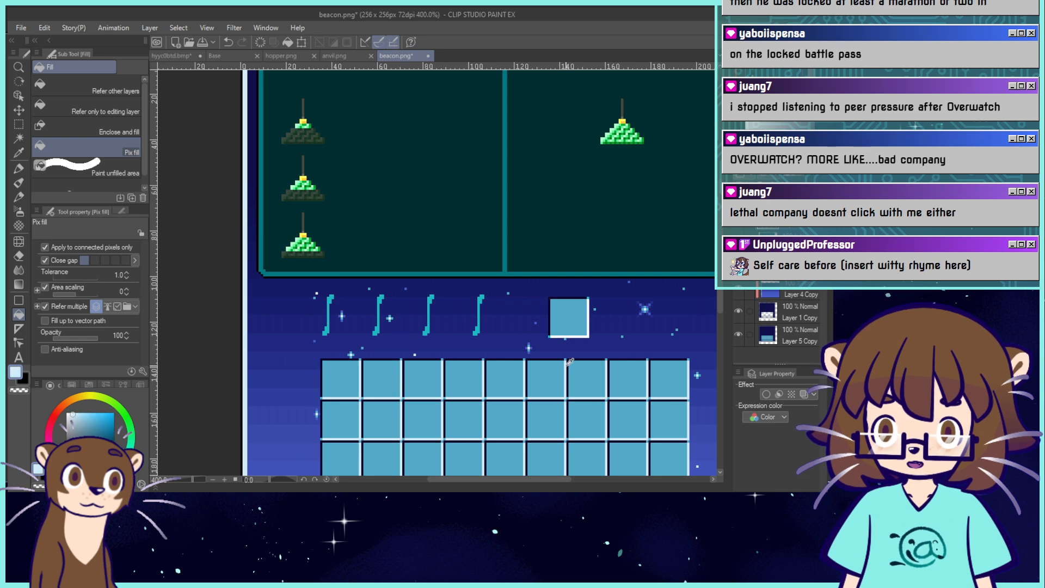
{"action": "left_click", "coordinate": [588, 330]}
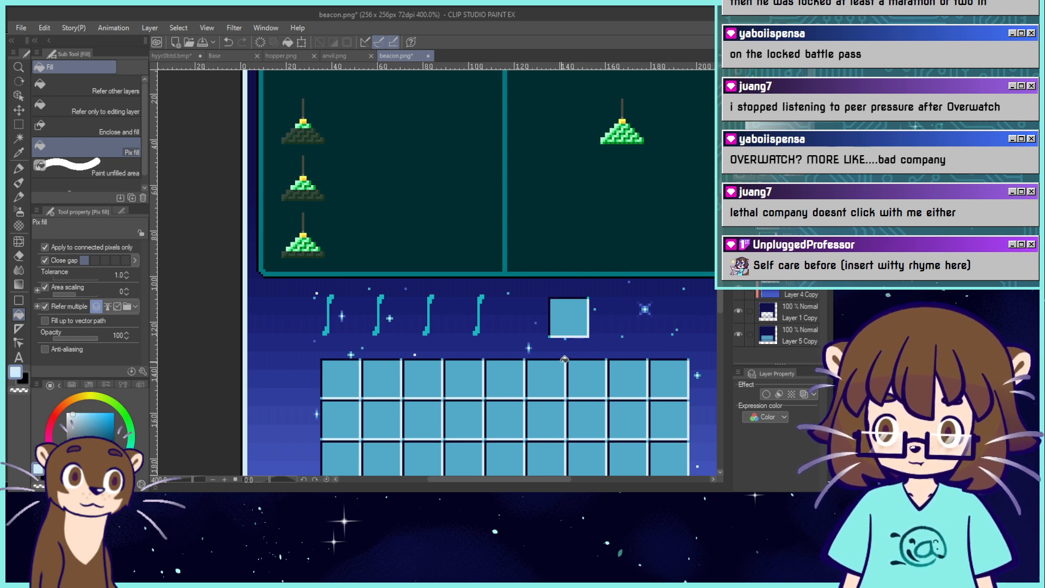
{"action": "left_click", "coordinate": [564, 323], "text": "alt"}
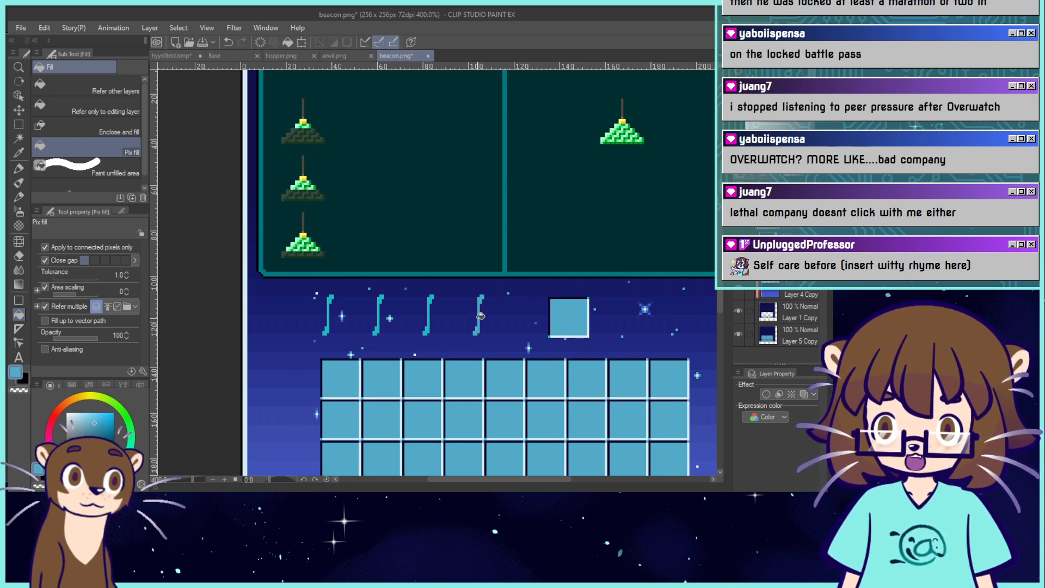
{"action": "key", "text": "ctrl+z"}
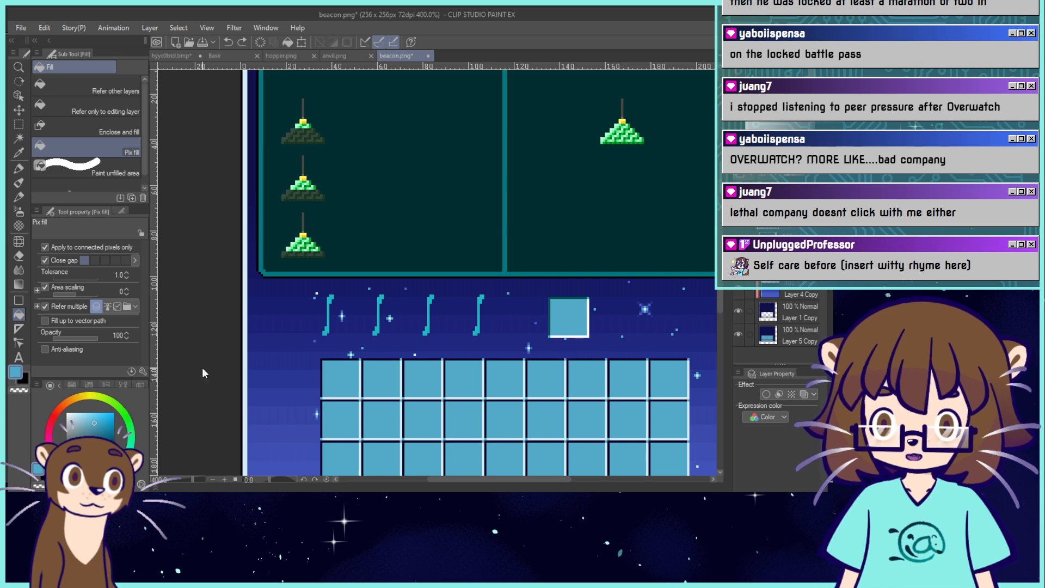
{"action": "key", "text": "ctrl+z"}
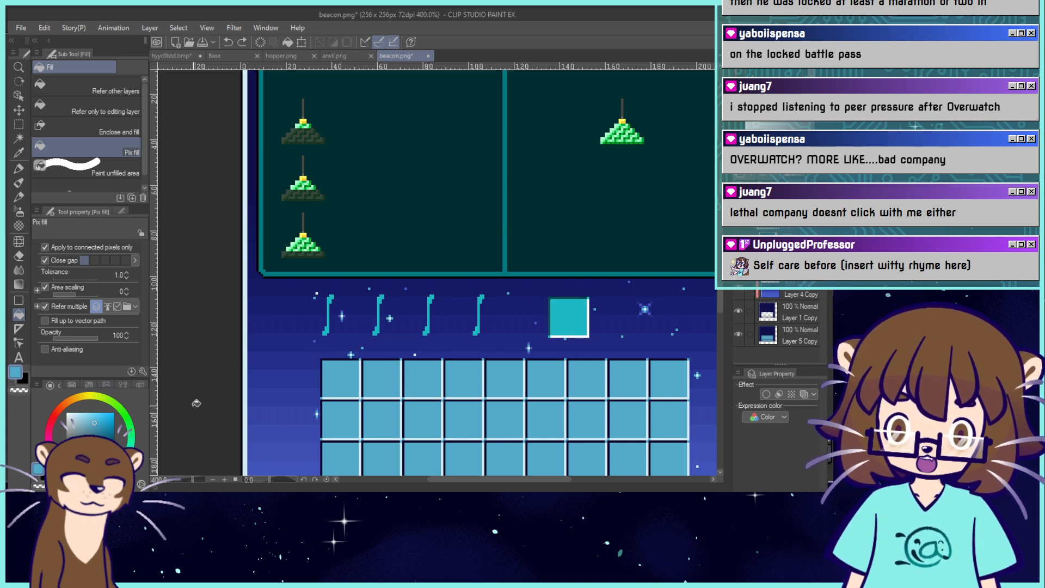
Turn off filling connected pixels only and recolour the slot's edges and face with the grid's navy, blue and pale colours.
{"action": "left_click", "coordinate": [45, 248]}
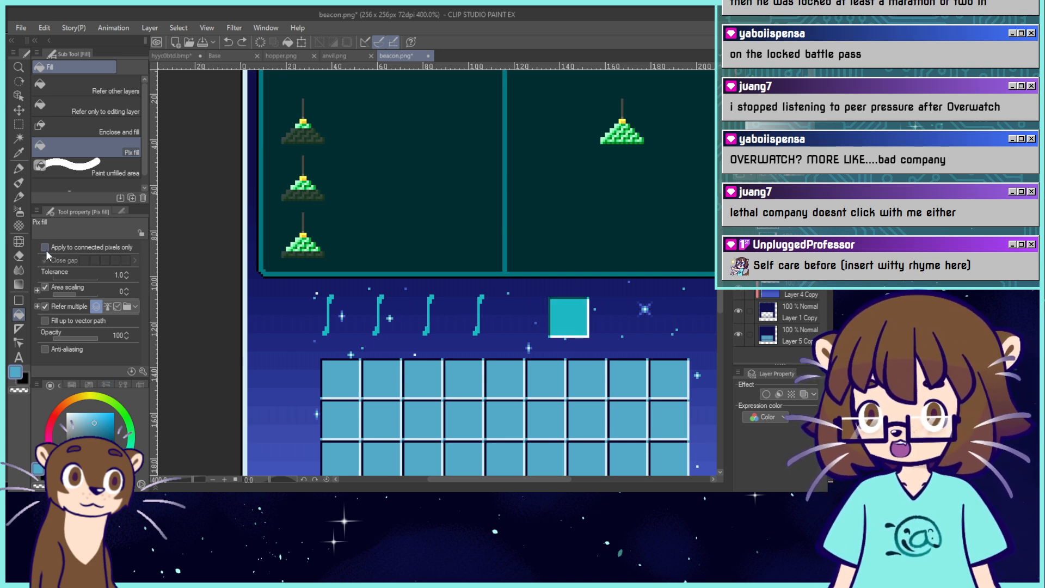
{"action": "left_click", "coordinate": [562, 360], "text": "alt"}
{"action": "left_click", "coordinate": [561, 364], "text": "alt"}
{"action": "left_click", "coordinate": [562, 360], "text": "alt"}
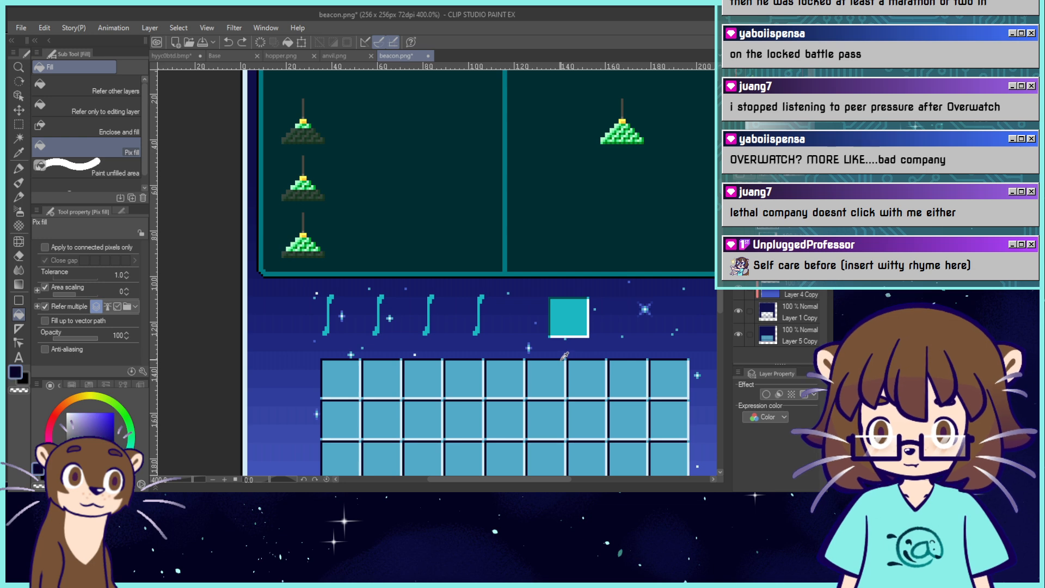
{"action": "left_click", "coordinate": [559, 321]}
{"action": "key", "text": "ctrl+z"}
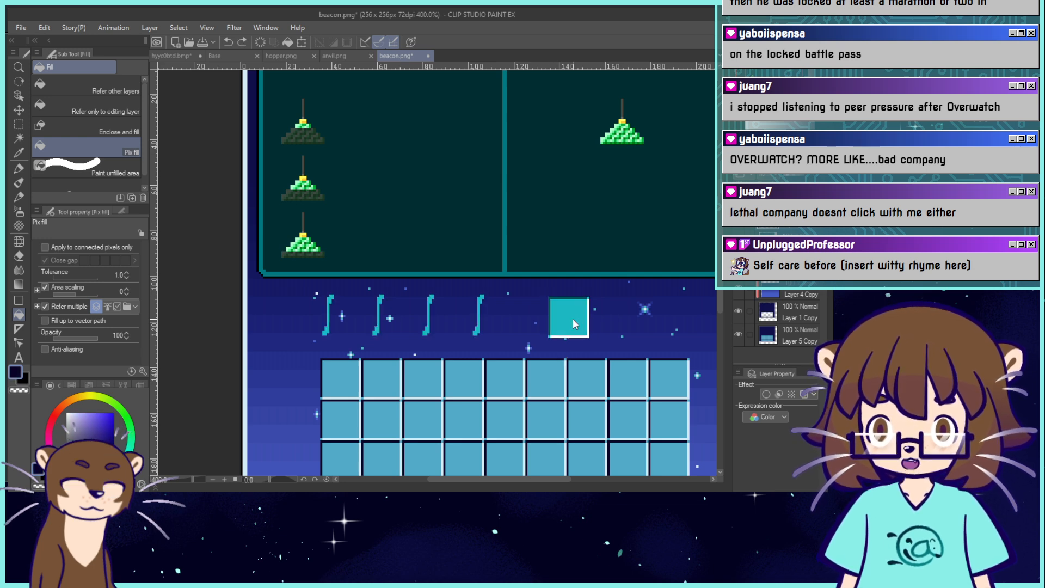
{"action": "left_click", "coordinate": [565, 322], "text": "alt"}
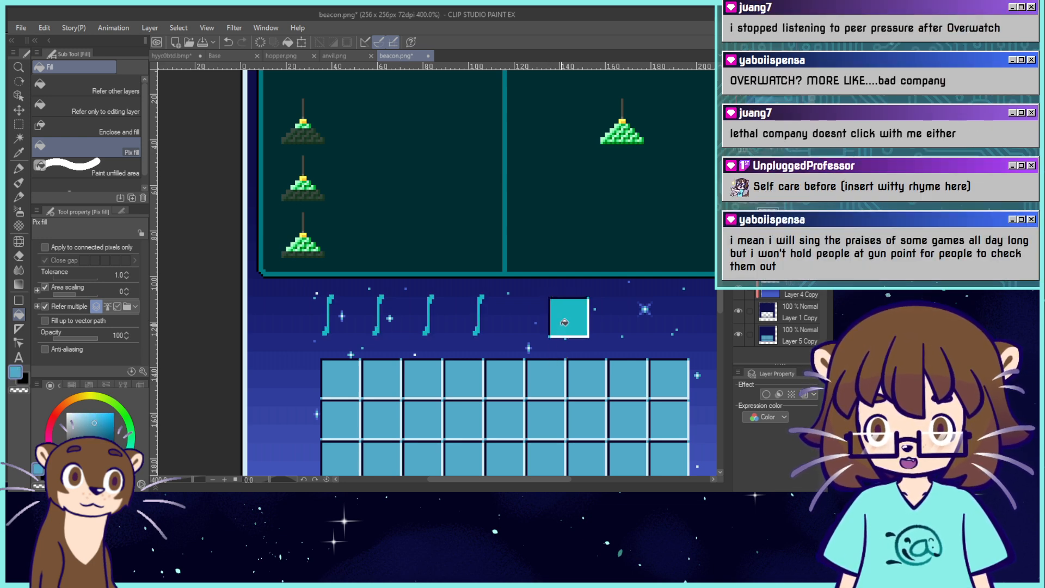
{"action": "left_click", "coordinate": [570, 360], "text": "alt"}
{"action": "left_click", "coordinate": [589, 329]}
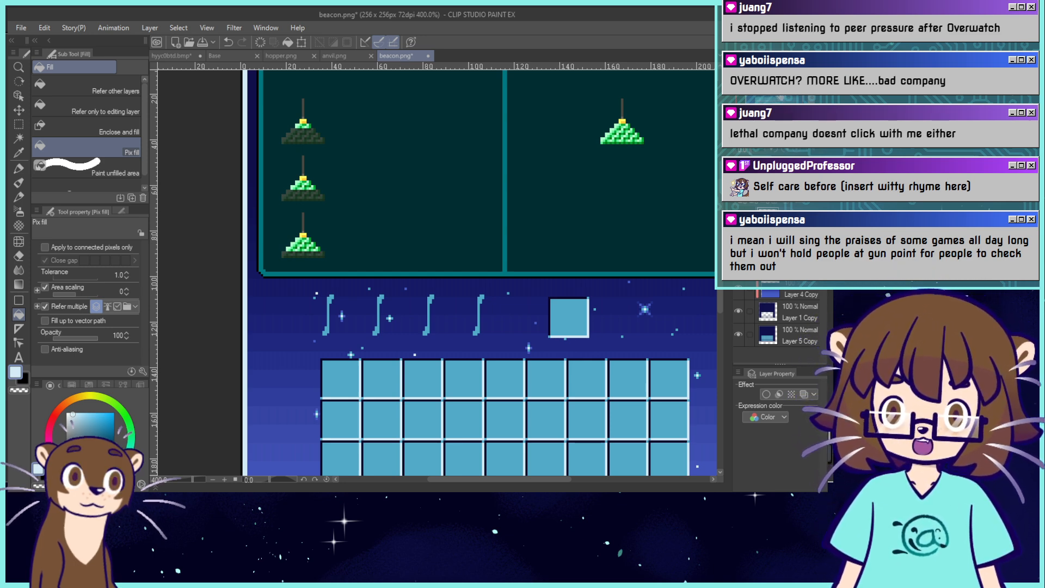
Try filling the teal frames and divider of the upper panels with the grid's blue, and undo the fill.
{"action": "left_click_drag", "start_coordinate": [778, 97], "coordinate": [776, 93]}
{"action": "left_click_drag", "start_coordinate": [592, 415], "coordinate": [515, 406]}
{"action": "left_click", "coordinate": [516, 406], "text": "alt"}
{"action": "left_click", "coordinate": [446, 298]}
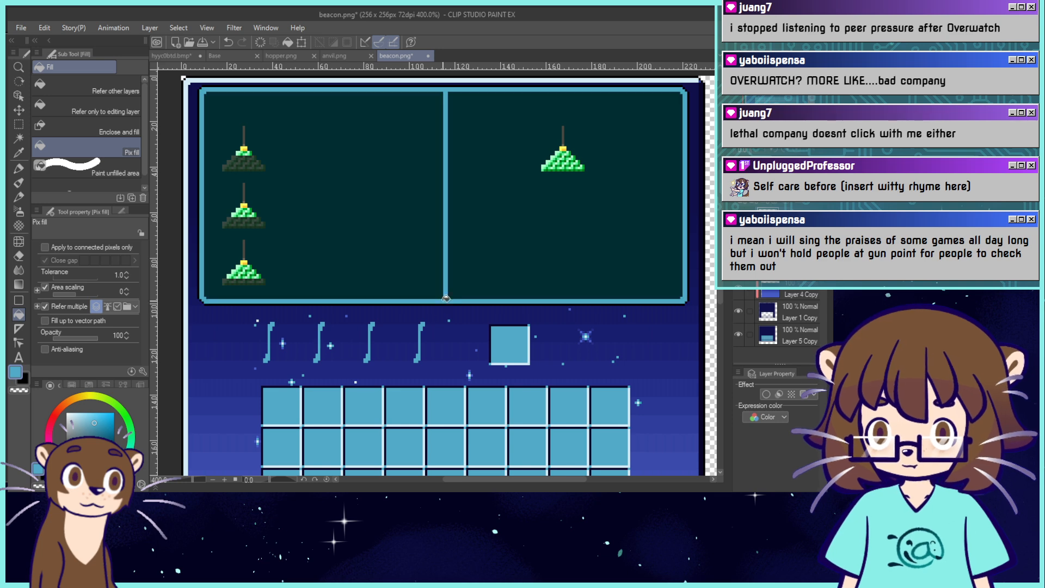
{"action": "key", "text": "ctrl+z"}
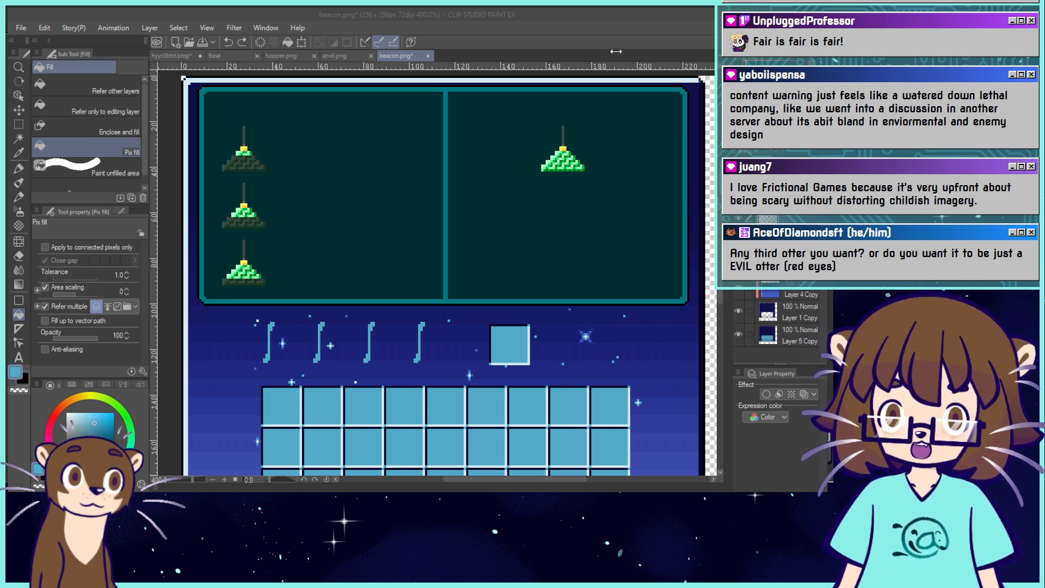
Examine the giant otter photo up close and close its file.
{"action": "left_click", "coordinate": [596, 62]}
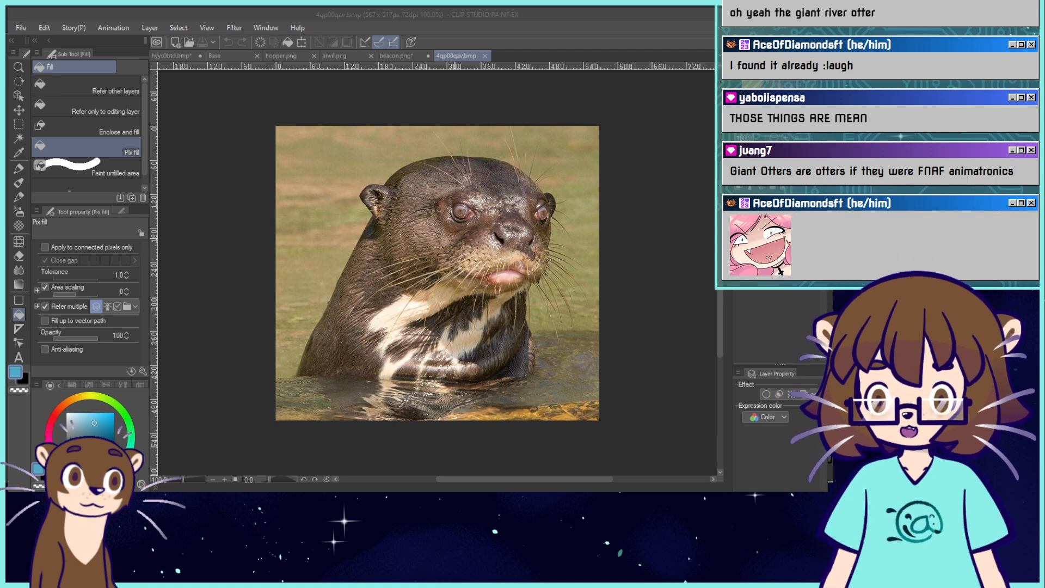
{"action": "scroll", "coordinate": [449, 234], "scroll_direction": "up", "scroll_amount": 3}
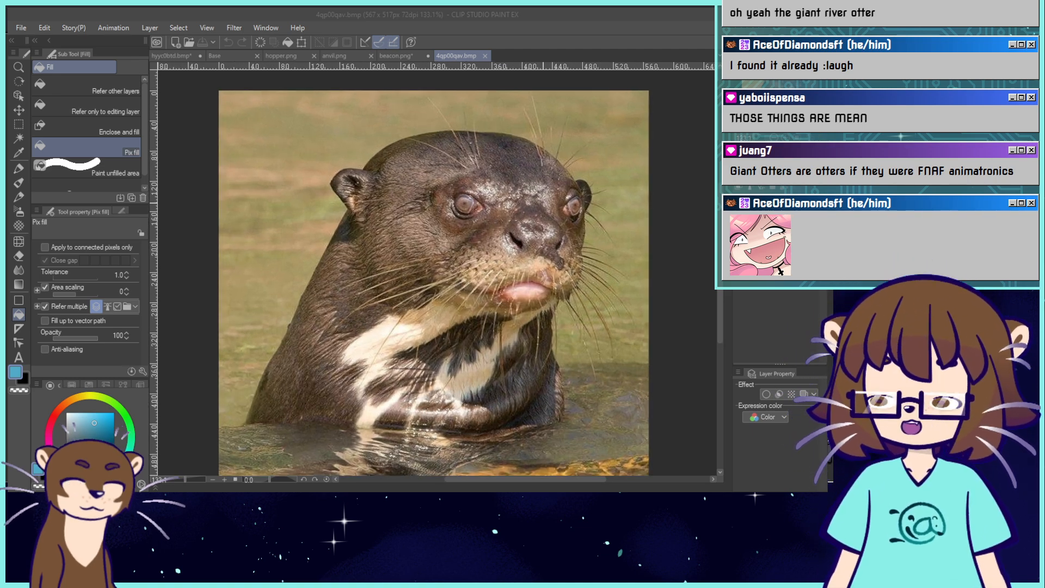
{"action": "scroll", "coordinate": [542, 209], "scroll_direction": "up", "scroll_amount": 1}
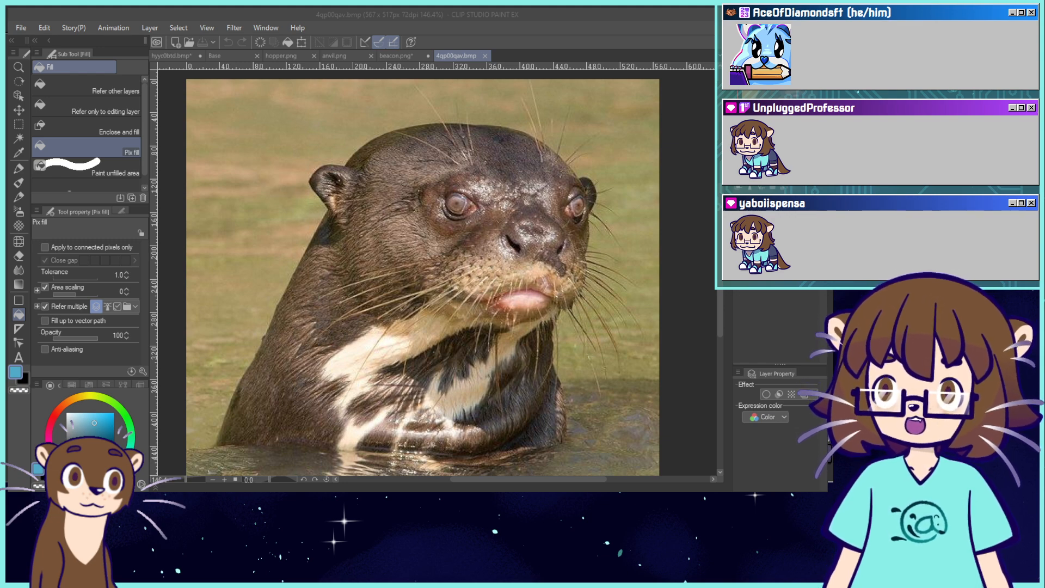
{"action": "left_click", "coordinate": [485, 56]}
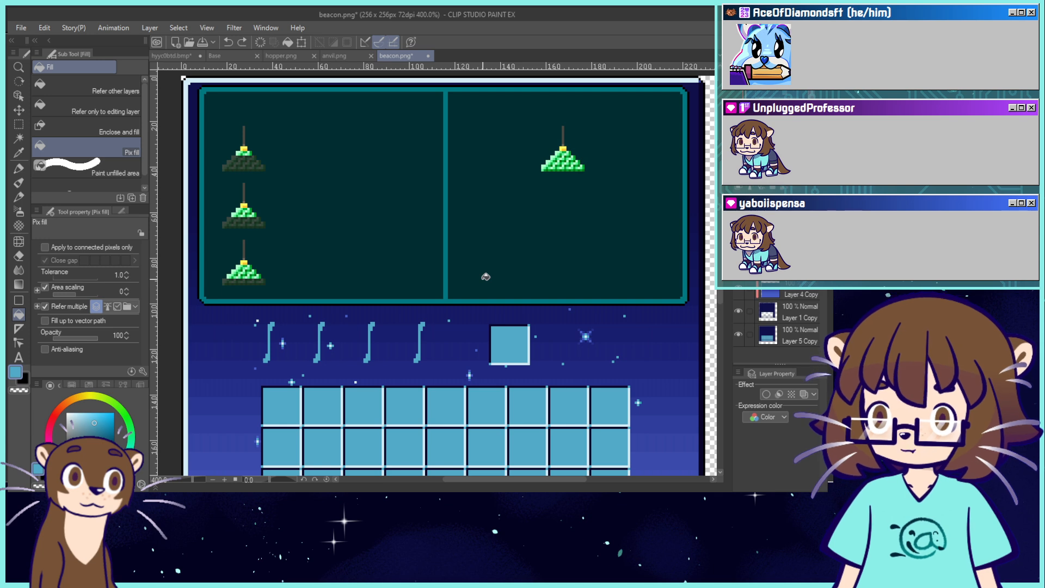
Sample the upper panel frame's dark teal and undo the recolouring of the single slot and the curved marks.
{"action": "left_click", "coordinate": [202, 194], "text": "alt"}
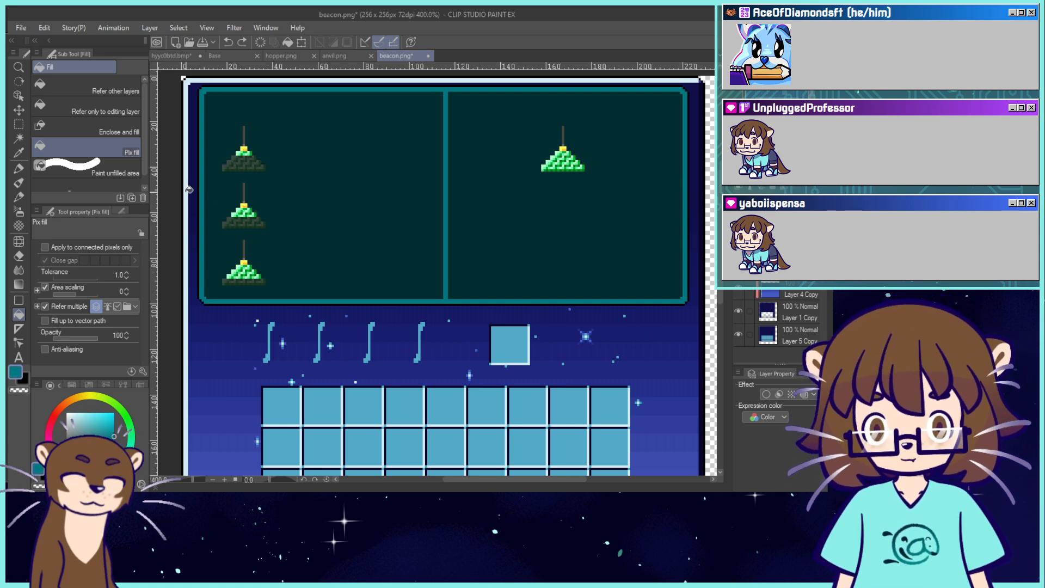
{"action": "left_click", "coordinate": [510, 345]}
{"action": "key", "text": "ctrl+y"}
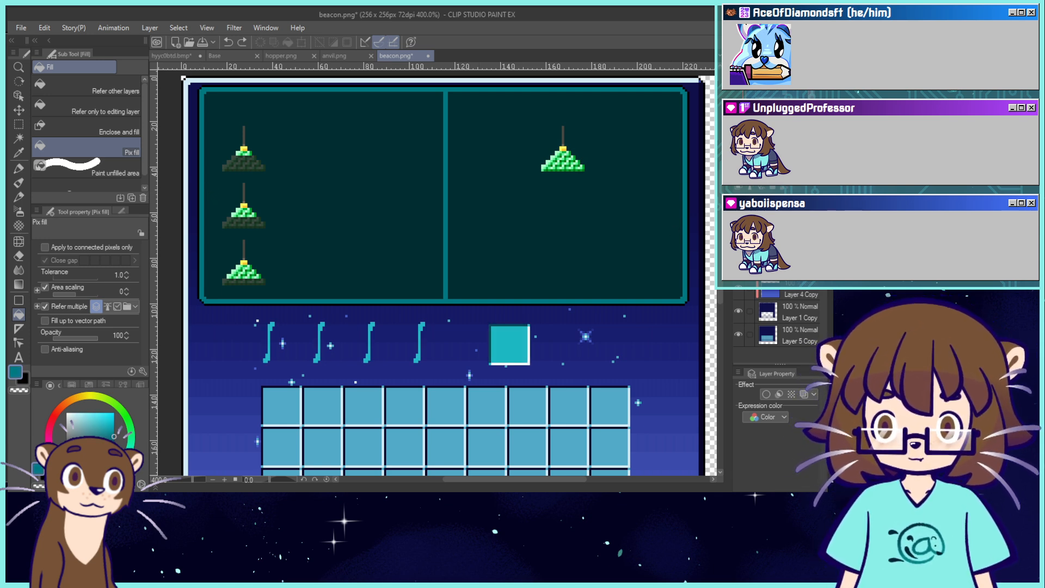
Try recolouring the upper panels' backing with dark teal and their frames and divider with the grid's blue, and undo the fills.
{"action": "key", "text": "ctrl+z"}
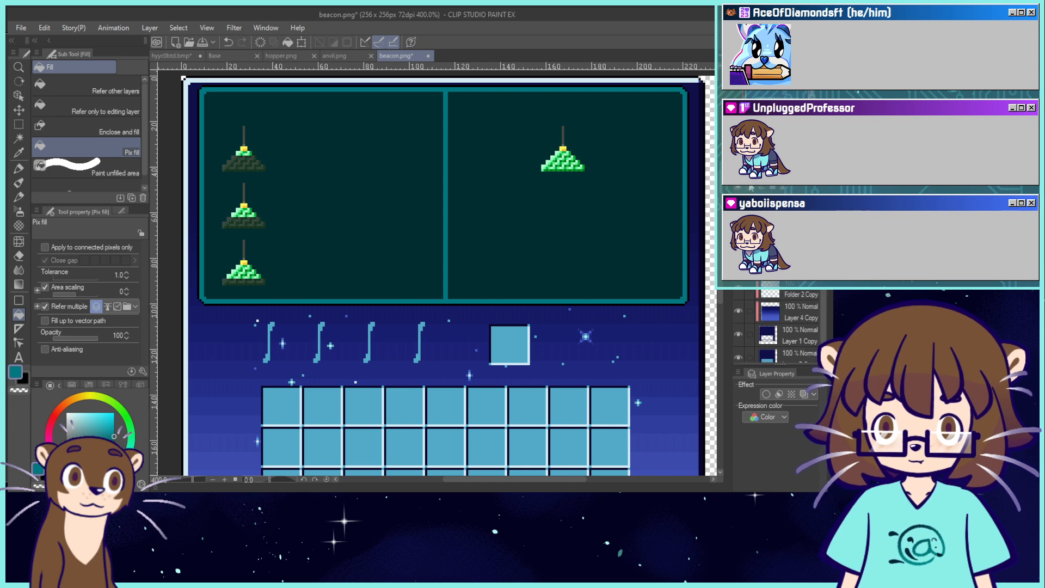
{"action": "left_click", "coordinate": [601, 233]}
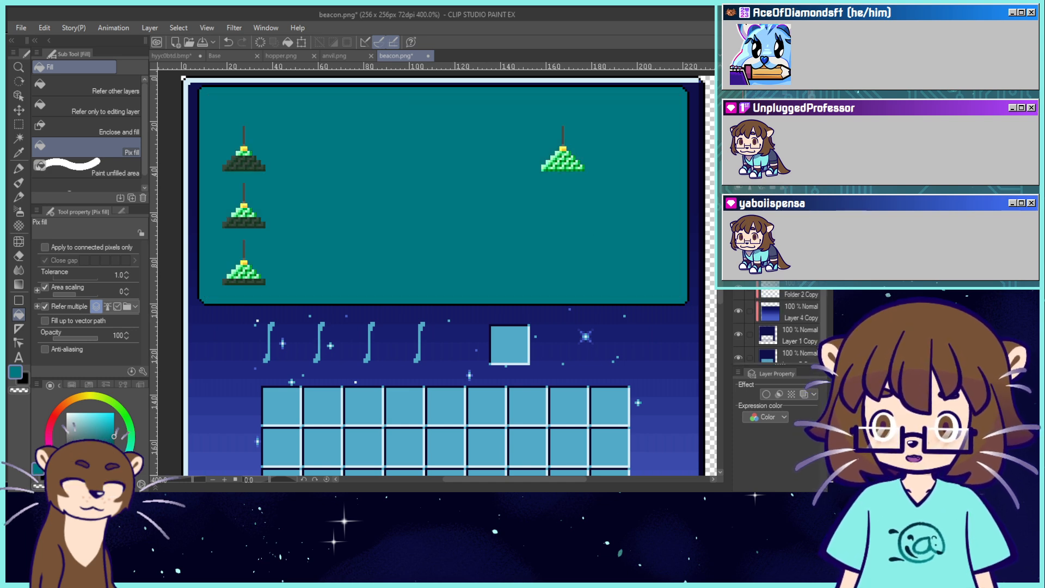
{"action": "key", "text": "ctrl+z"}
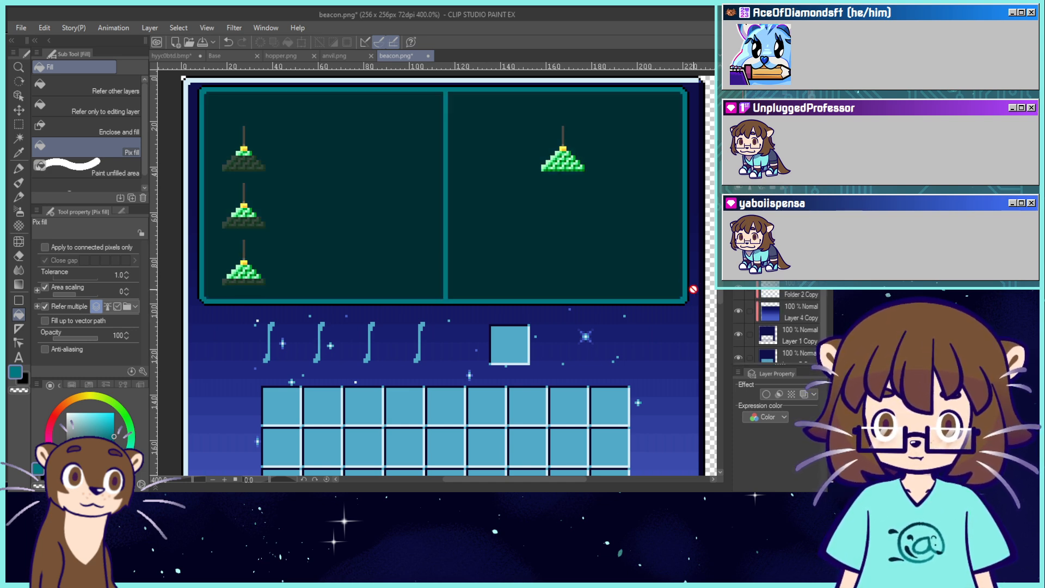
{"action": "left_click", "coordinate": [784, 231]}
{"action": "left_click", "coordinate": [577, 400], "text": "alt"}
{"action": "left_click", "coordinate": [682, 304]}
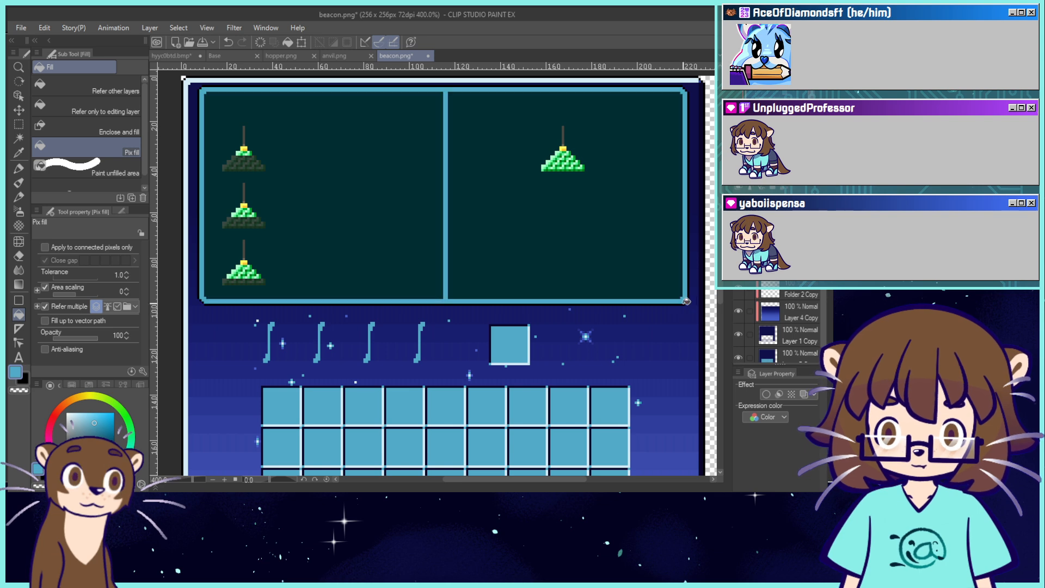
{"action": "left_click", "coordinate": [739, 240]}
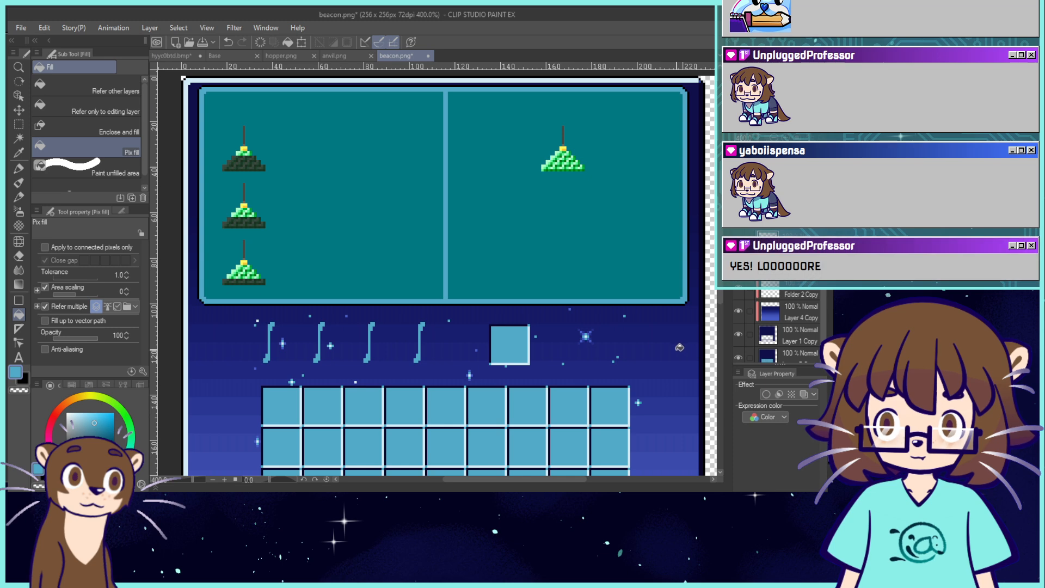
{"action": "key", "text": "ctrl+z"}
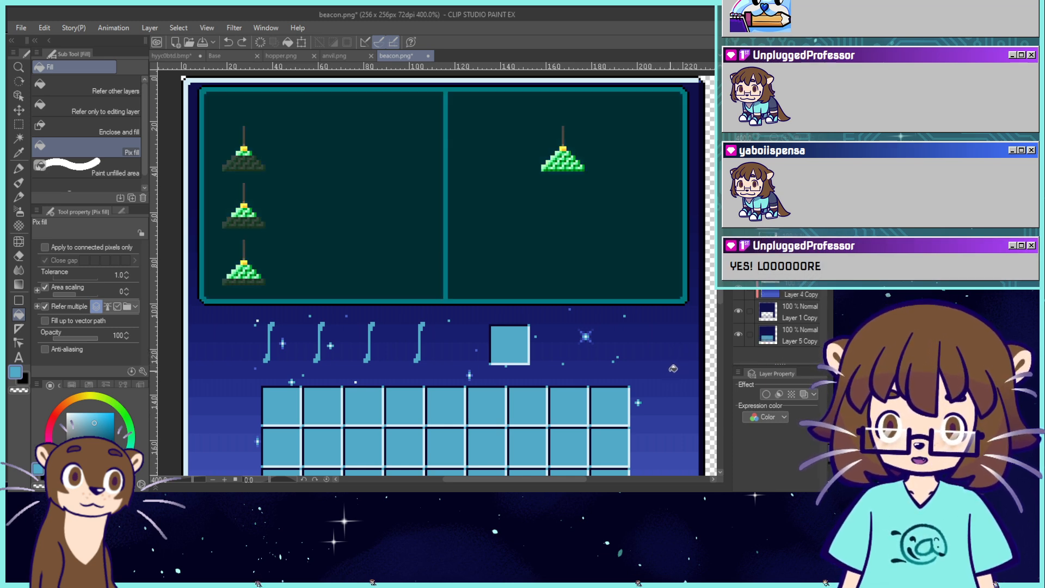
Examine the beacon layout at actual size and enlarged, comparing the upper panels, curved marks and slots.
{"action": "key", "text": "ctrl+alt+0"}
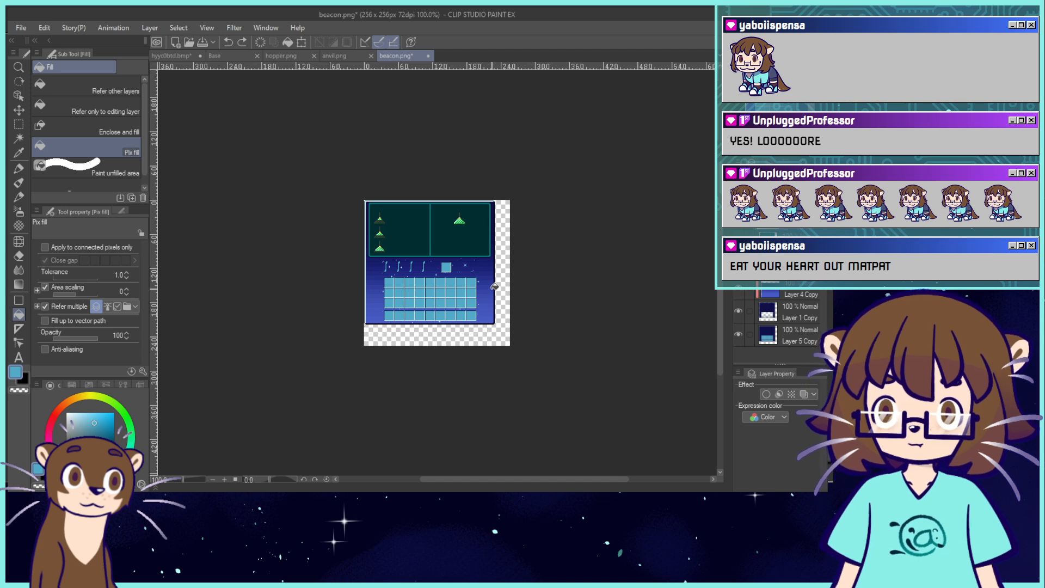
{"action": "key", "text": "ctrl+plus"}
{"action": "key", "text": "ctrl+plus"}
{"action": "key", "text": "ctrl+plus"}
{"action": "key", "text": "ctrl+plus"}
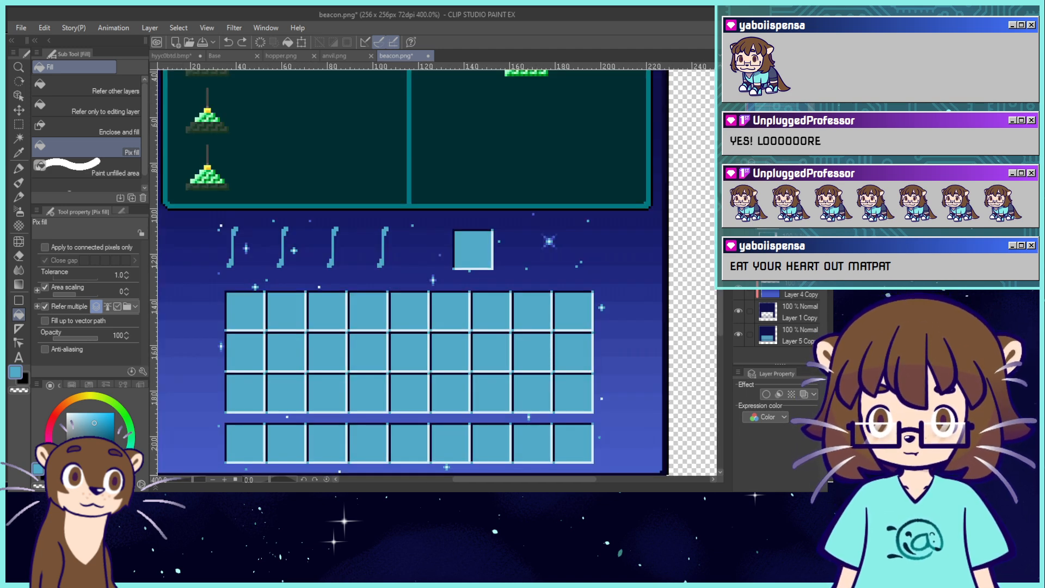
{"action": "left_click_drag", "start_coordinate": [436, 305], "coordinate": [472, 277]}
{"action": "key", "text": "ctrl+minus"}
{"action": "key", "text": "ctrl+minus"}
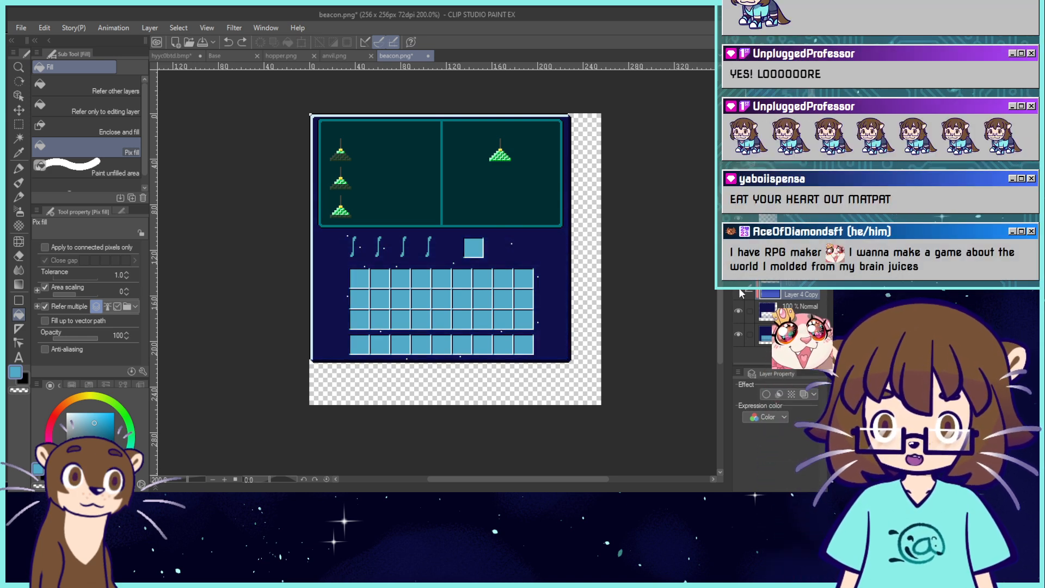
Hide the upper panels and toggle the layer with the curved marks and single slot to check its contents.
{"action": "left_click", "coordinate": [738, 194]}
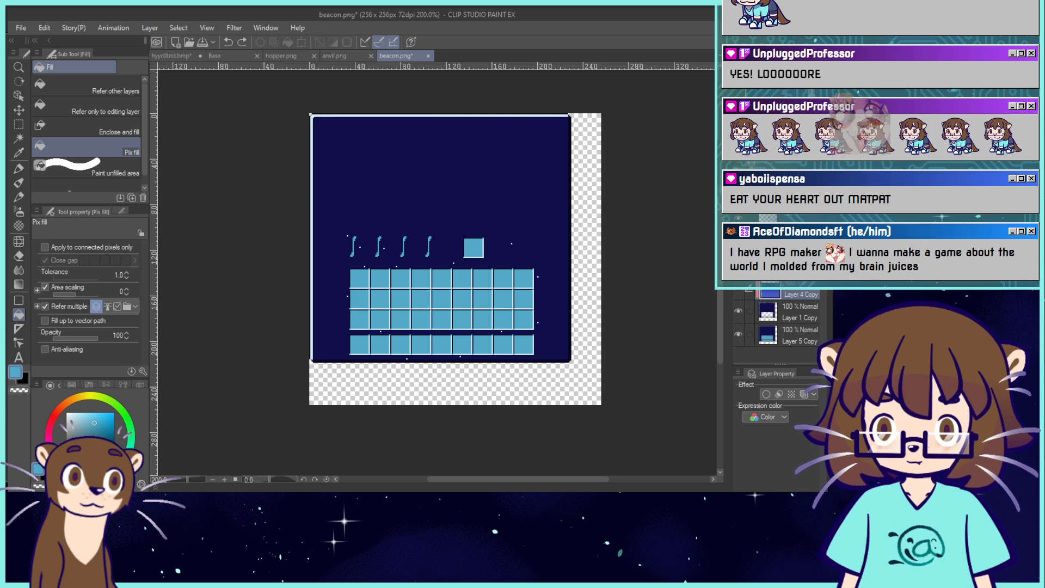
{"action": "left_click", "coordinate": [738, 218]}
{"action": "left_click", "coordinate": [738, 218]}
{"action": "left_click", "coordinate": [738, 218]}
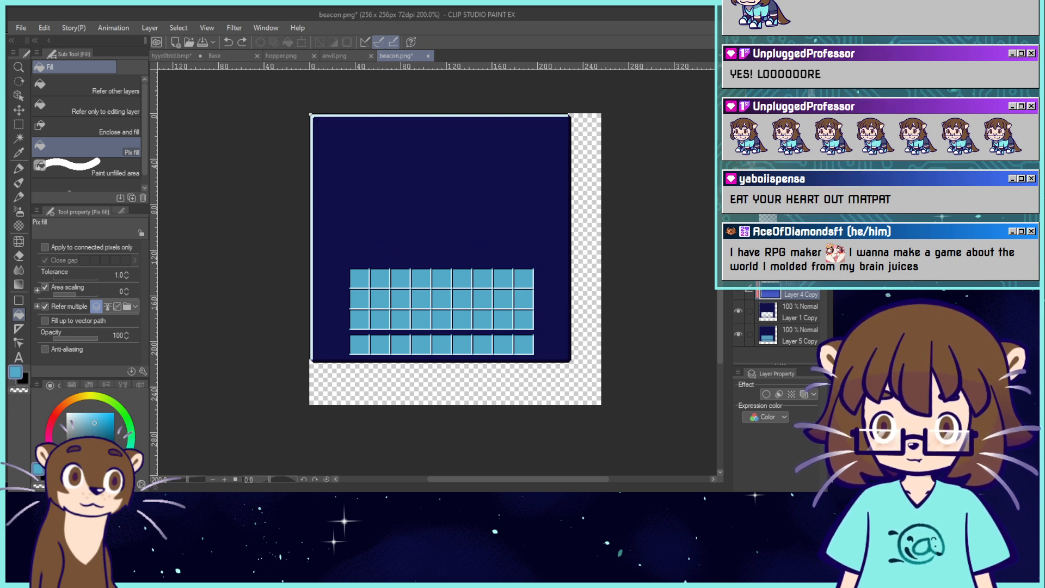
{"action": "left_click", "coordinate": [738, 218]}
{"action": "scroll", "coordinate": [438, 272], "scroll_direction": "up", "scroll_amount": 4}
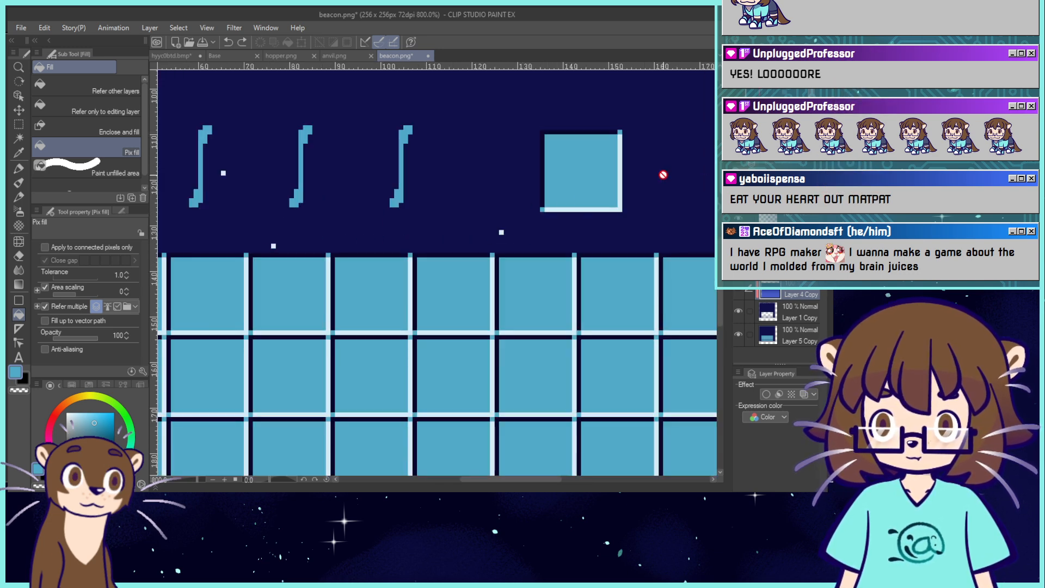
Select the four curved marks and the single slot with rectangular selections, and clear the selection.
{"action": "left_click", "coordinate": [18, 125]}
{"action": "scroll", "coordinate": [435, 276], "scroll_direction": "down", "scroll_amount": 2}
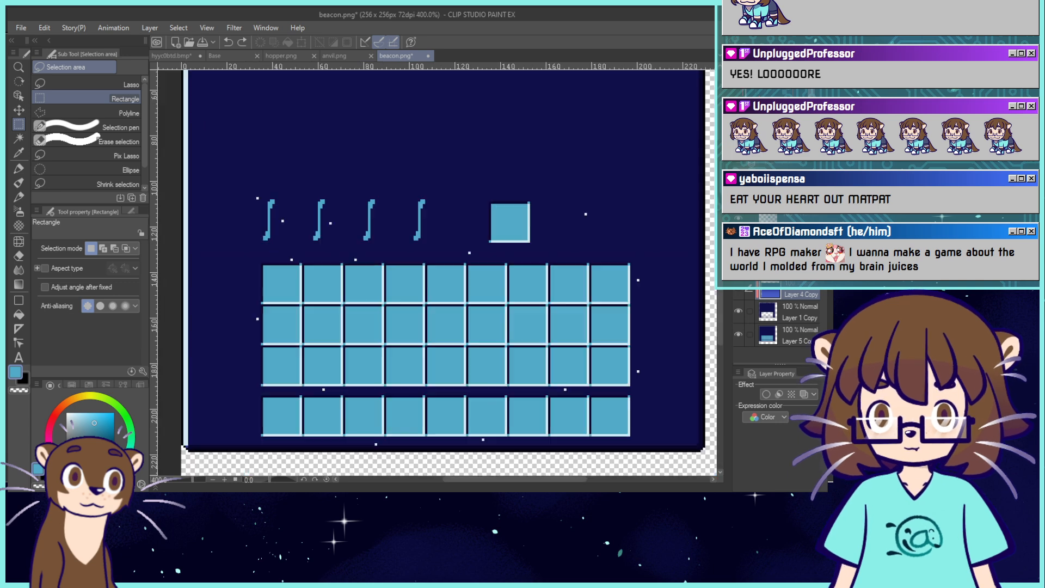
{"action": "left_click_drag", "start_coordinate": [357, 188], "coordinate": [417, 248]}
{"action": "left_click_drag", "start_coordinate": [440, 189], "coordinate": [430, 174]}
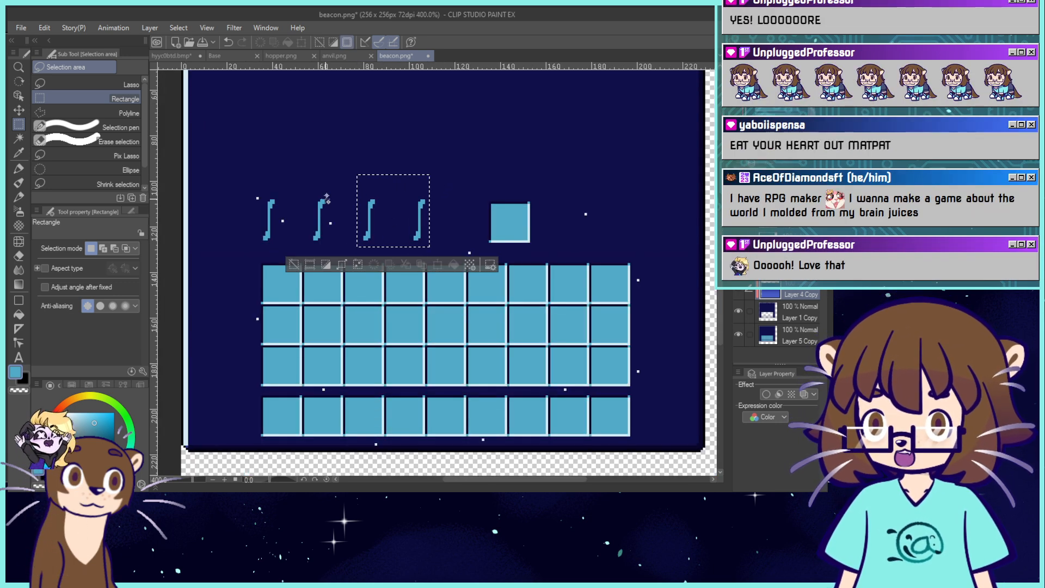
{"action": "left_click_drag", "start_coordinate": [328, 195], "coordinate": [298, 224]}
{"action": "mouse_move", "coordinate": [298, 274]}
{"action": "left_mouse_down"}
{"action": "mouse_move", "coordinate": [289, 232]}
{"action": "mouse_move", "coordinate": [307, 243]}
{"action": "left_mouse_up"}
{"action": "mouse_move", "coordinate": [278, 197]}
{"action": "left_mouse_down"}
{"action": "mouse_move", "coordinate": [262, 215]}
{"action": "mouse_move", "coordinate": [249, 279]}
{"action": "mouse_move", "coordinate": [243, 242]}
{"action": "left_mouse_up"}
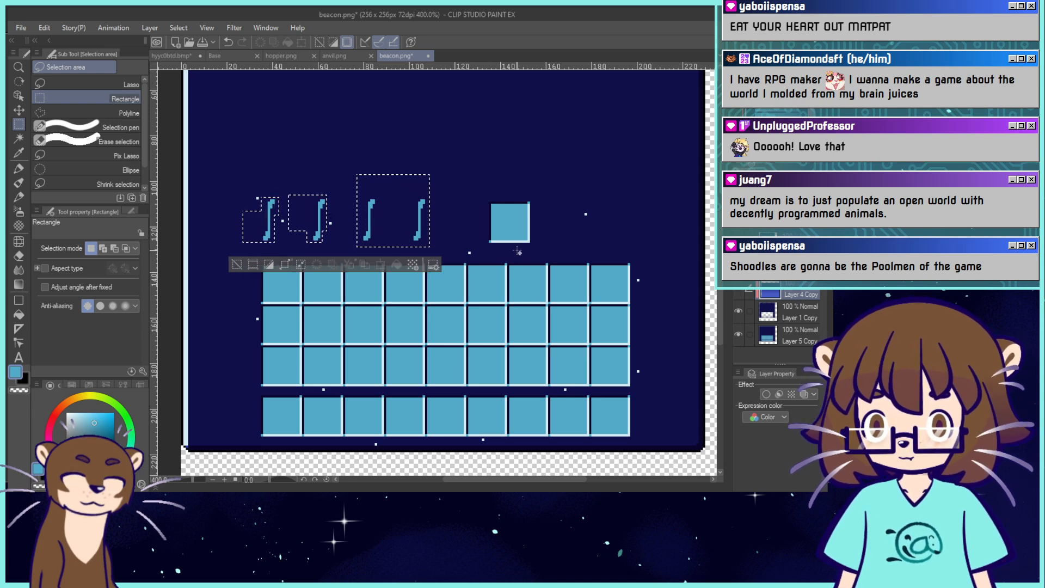
{"action": "left_click_drag", "start_coordinate": [480, 250], "coordinate": [550, 180]}
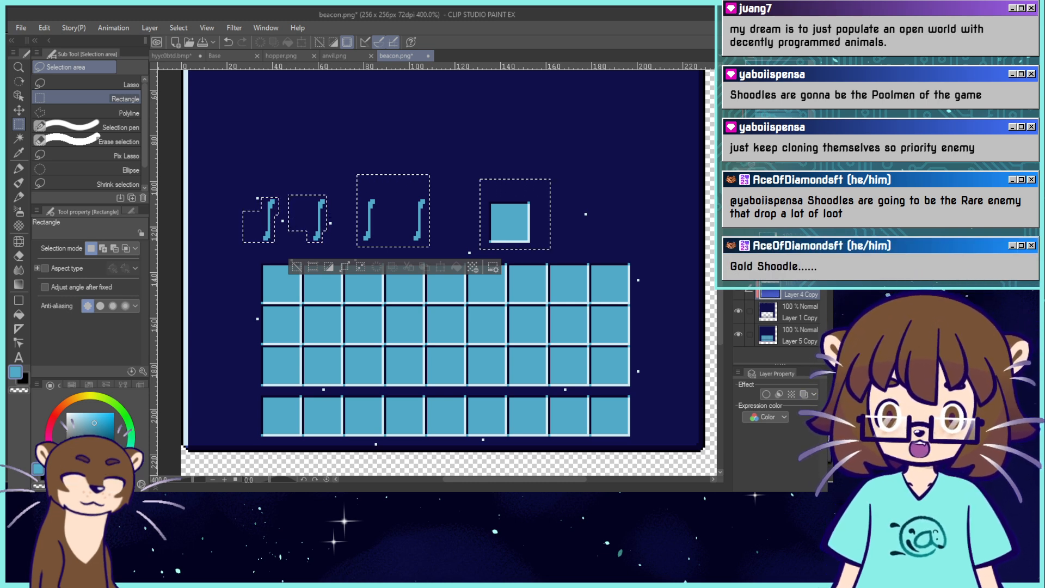
{"action": "left_click", "coordinate": [773, 266]}
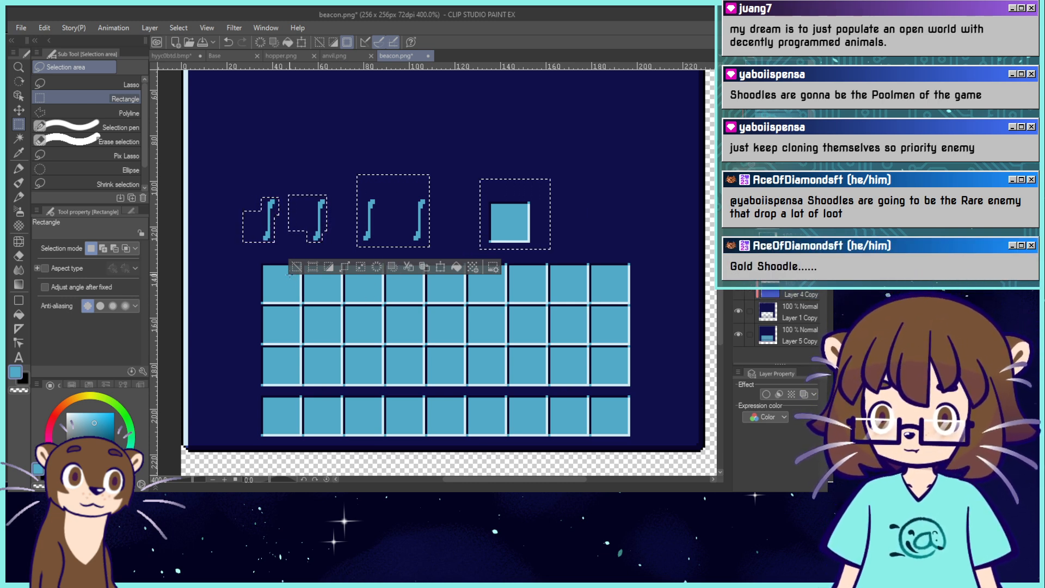
{"action": "left_click", "coordinate": [296, 266]}
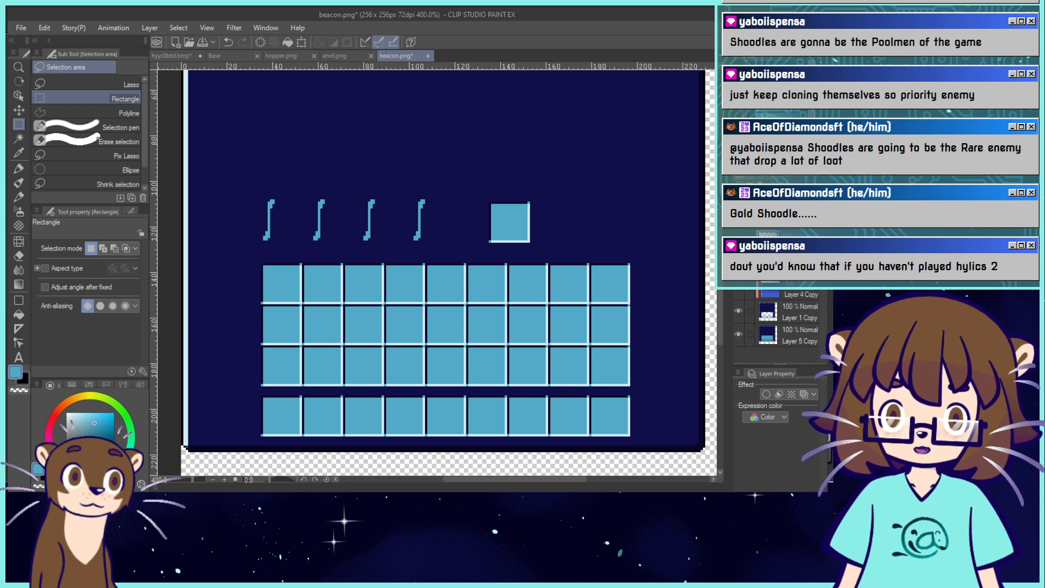
Show the upper panels and merge their layer with the recoloured curved marks and single slot.
{"action": "left_click", "coordinate": [739, 241]}
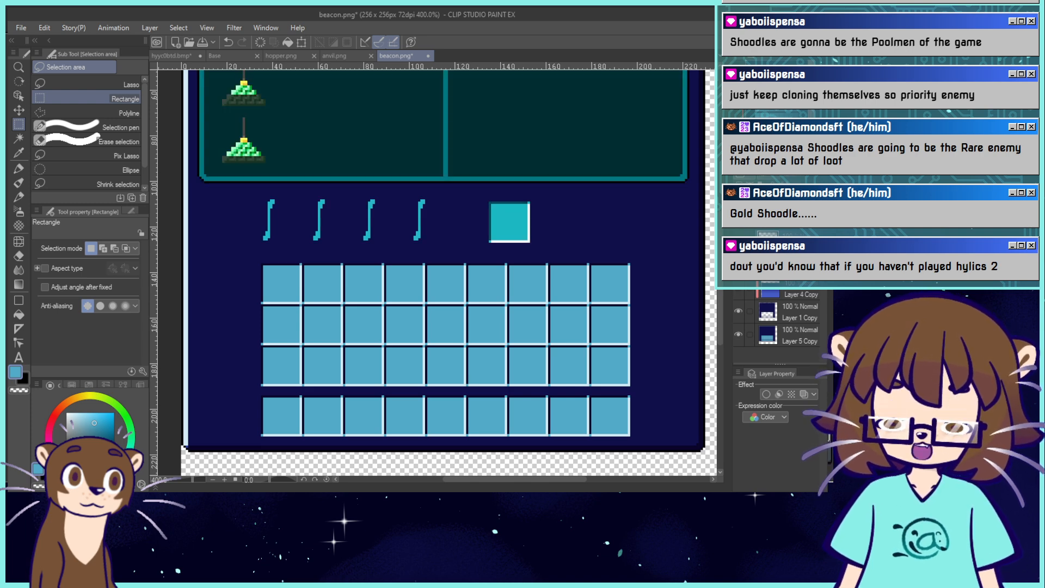
{"action": "key", "text": "ctrl+z"}
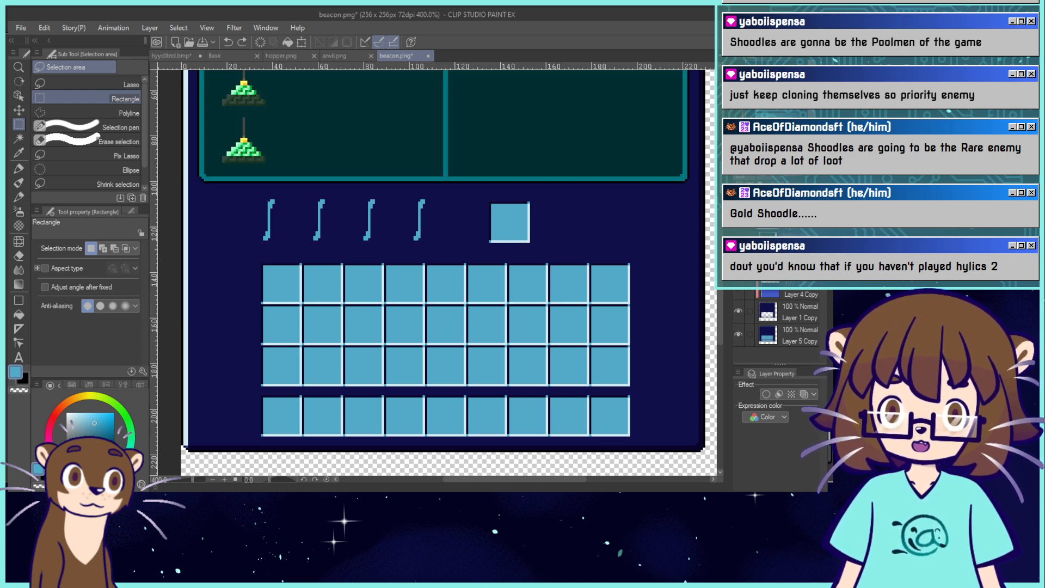
{"action": "key", "text": "ctrl+e"}
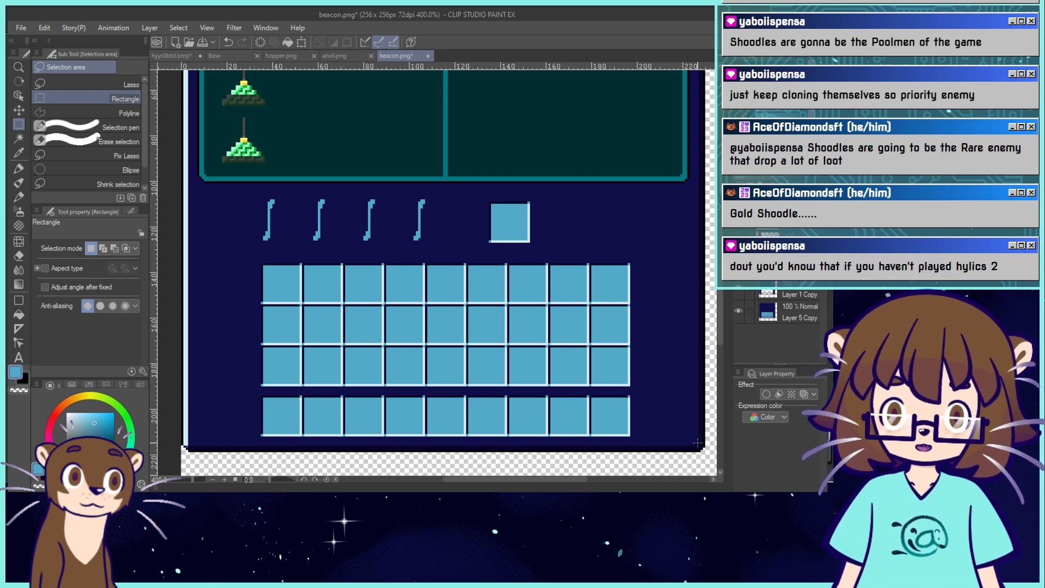
{"action": "key", "text": "ctrl+minus"}
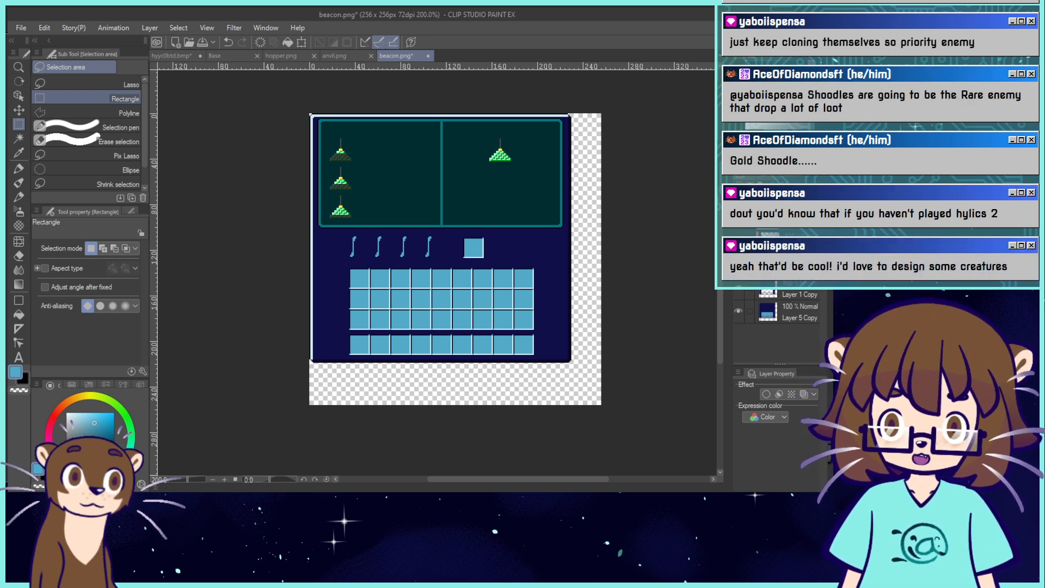
Show the starry gradient background and lower the opacity of the panels, marks and slot layer so the stars show through.
{"action": "left_click", "coordinate": [738, 287]}
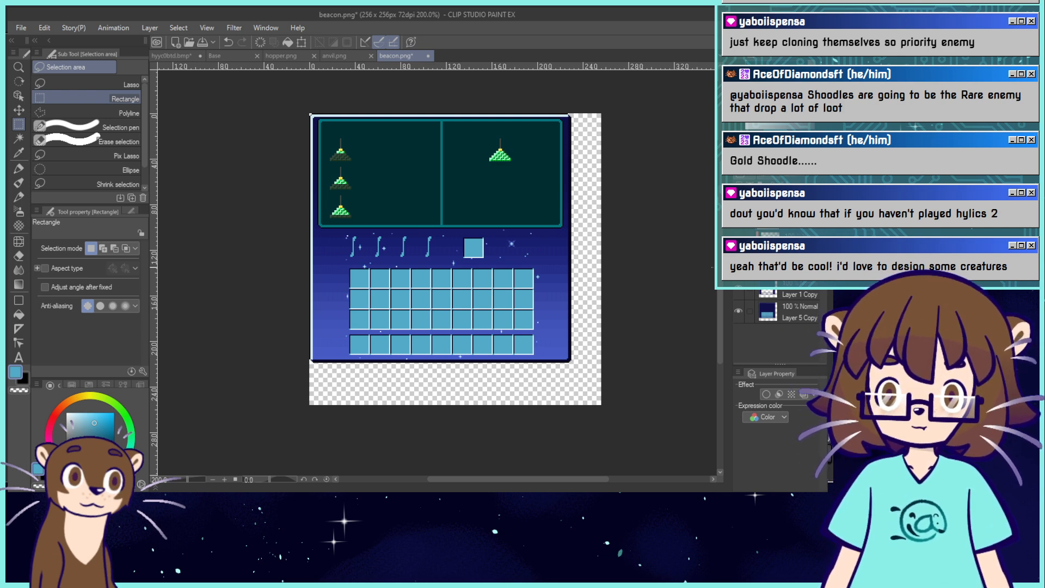
{"action": "key", "text": "ctrl+plus"}
{"action": "key", "text": "ctrl+plus"}
{"action": "left_click", "coordinate": [738, 227]}
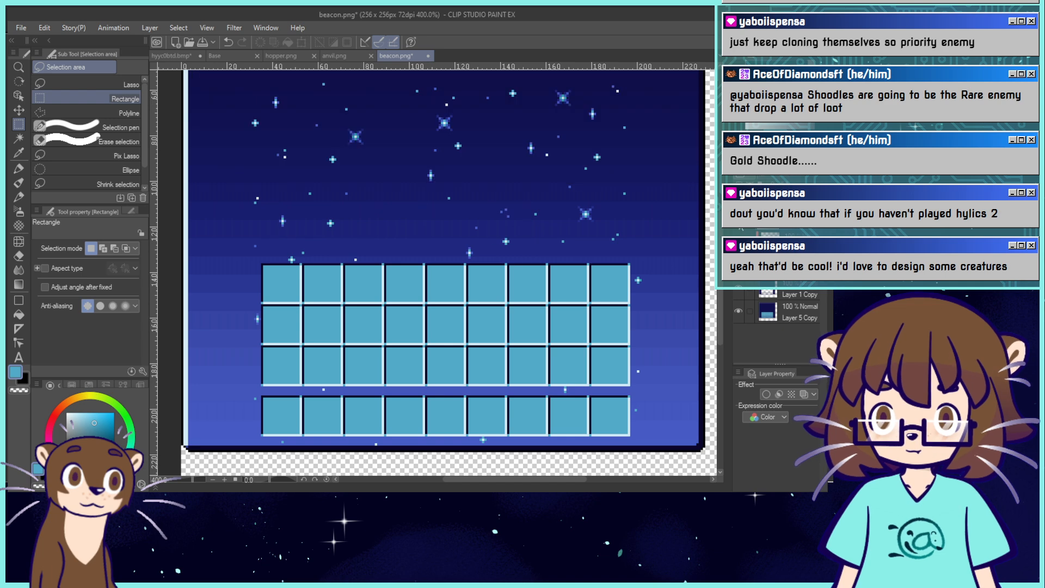
{"action": "left_click", "coordinate": [738, 227]}
{"action": "left_click", "coordinate": [738, 227]}
{"action": "left_click_drag", "start_coordinate": [484, 71], "coordinate": [559, 144]}
{"action": "key", "text": "ctrl+minus"}
{"action": "key", "text": "ctrl+minus"}
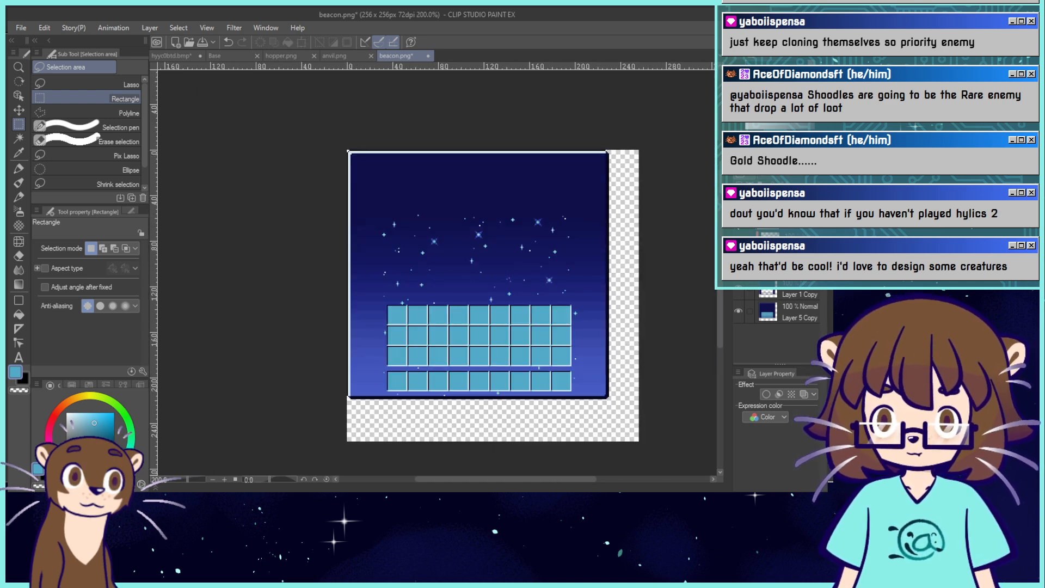
{"action": "left_click", "coordinate": [738, 227]}
{"action": "left_click", "coordinate": [791, 180]}
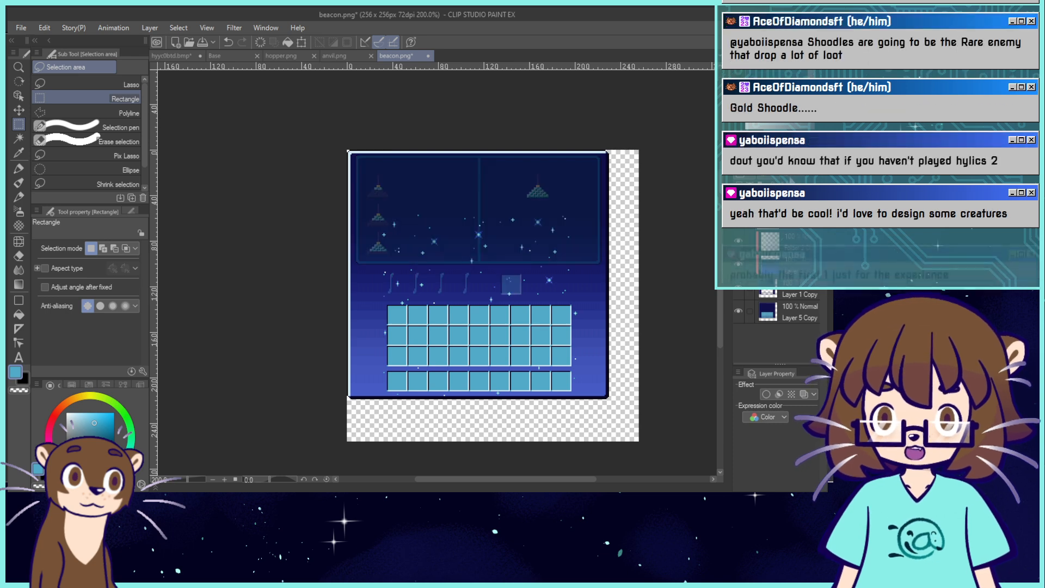
Move the large star in the left upper panel to the open background beside the first curved mark, near the image's left edge.
{"action": "key", "text": "ctrl+plus"}
{"action": "key", "text": "ctrl+plus"}
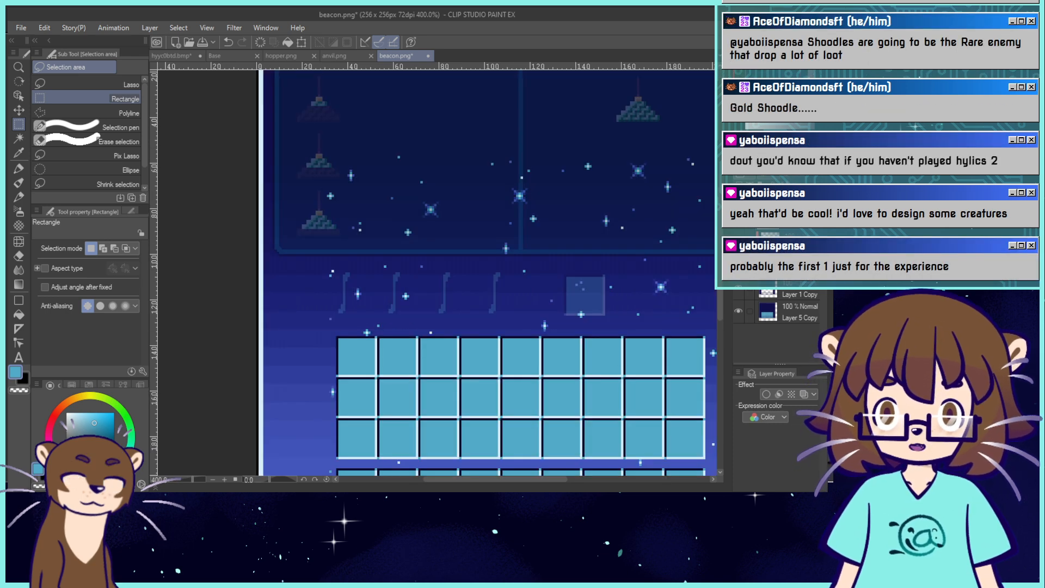
{"action": "key", "text": "ctrl+minus"}
{"action": "key", "text": "ctrl+minus"}
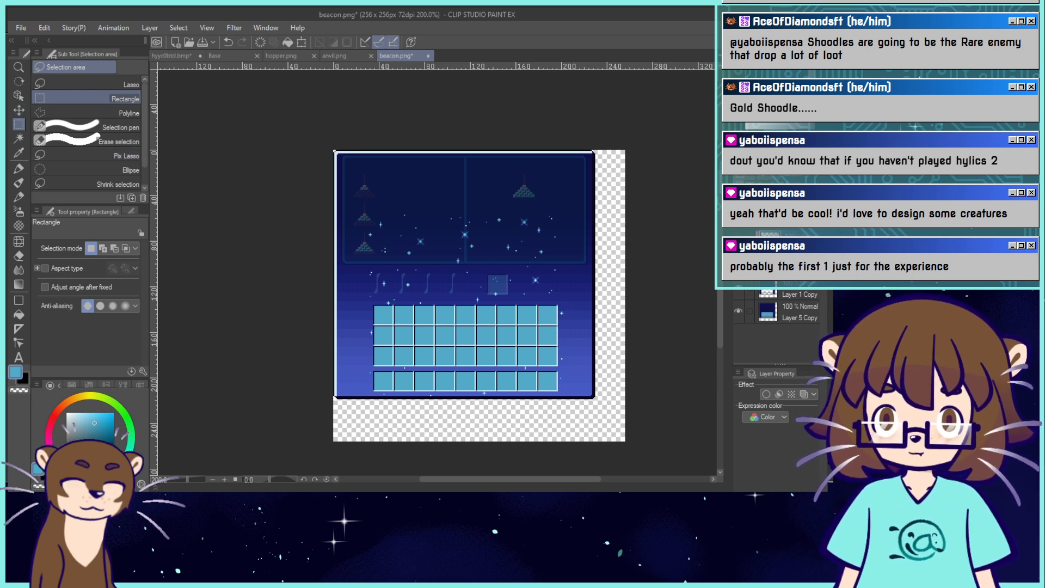
{"action": "key", "text": "ctrl+plus"}
{"action": "key", "text": "ctrl+plus"}
{"action": "key", "text": "ctrl+minus"}
{"action": "key", "text": "ctrl+minus"}
{"action": "left_click_drag", "start_coordinate": [425, 248], "coordinate": [405, 225]}
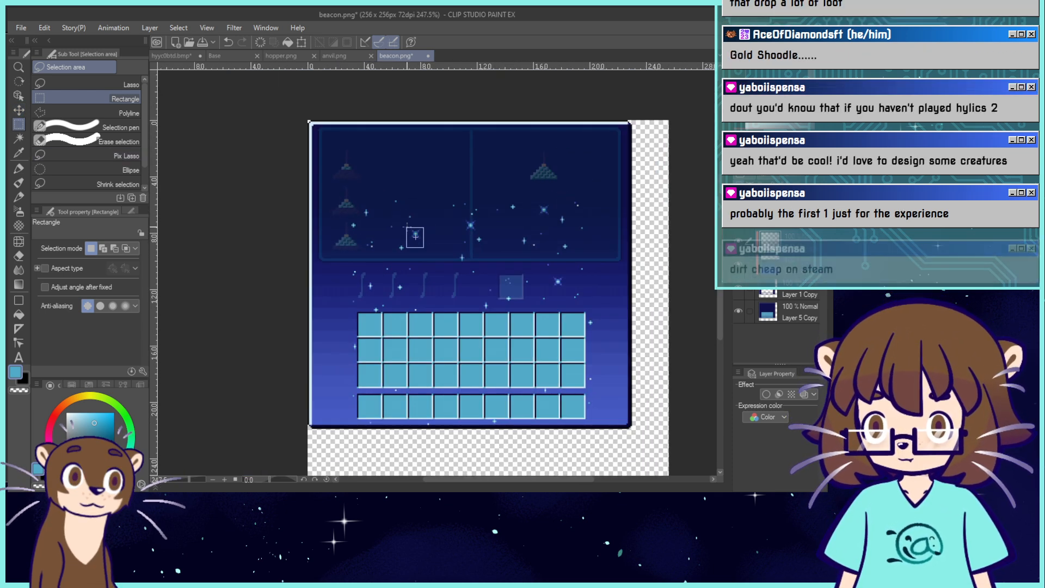
{"action": "left_click", "coordinate": [459, 266]}
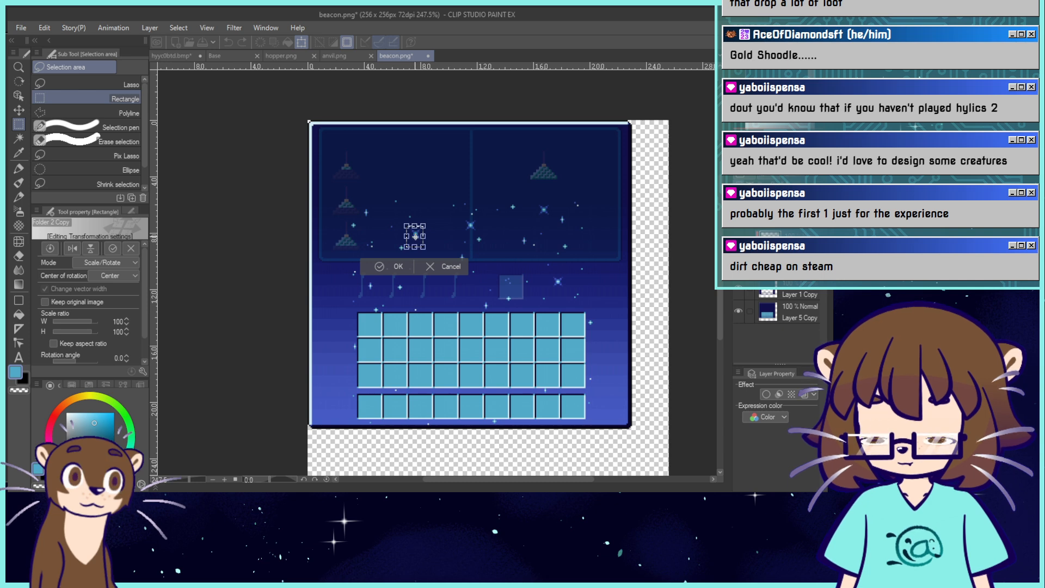
{"action": "left_click_drag", "start_coordinate": [416, 240], "coordinate": [326, 281]}
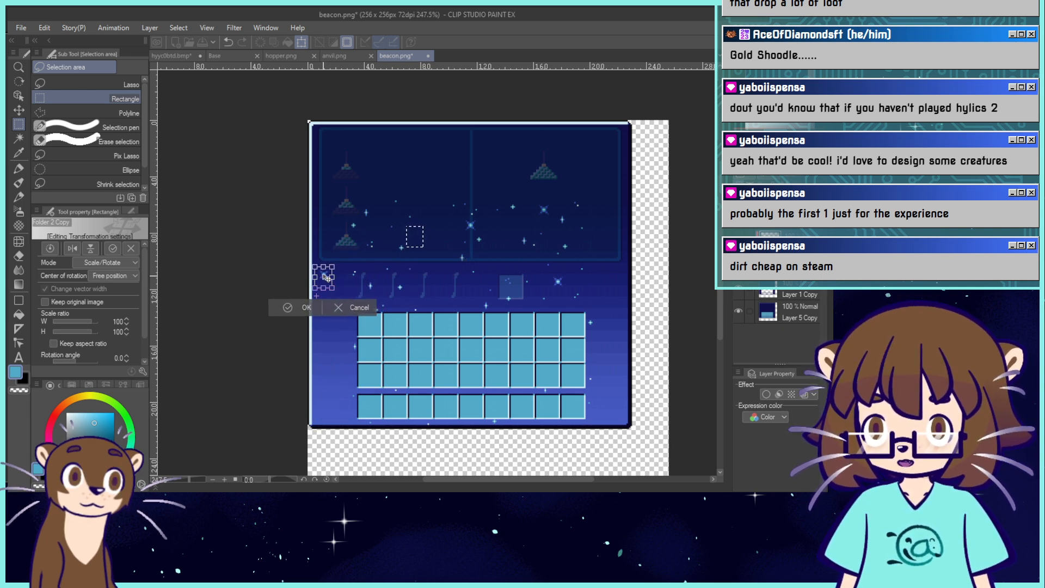
{"action": "left_click", "coordinate": [296, 307]}
{"action": "left_click", "coordinate": [225, 308]}
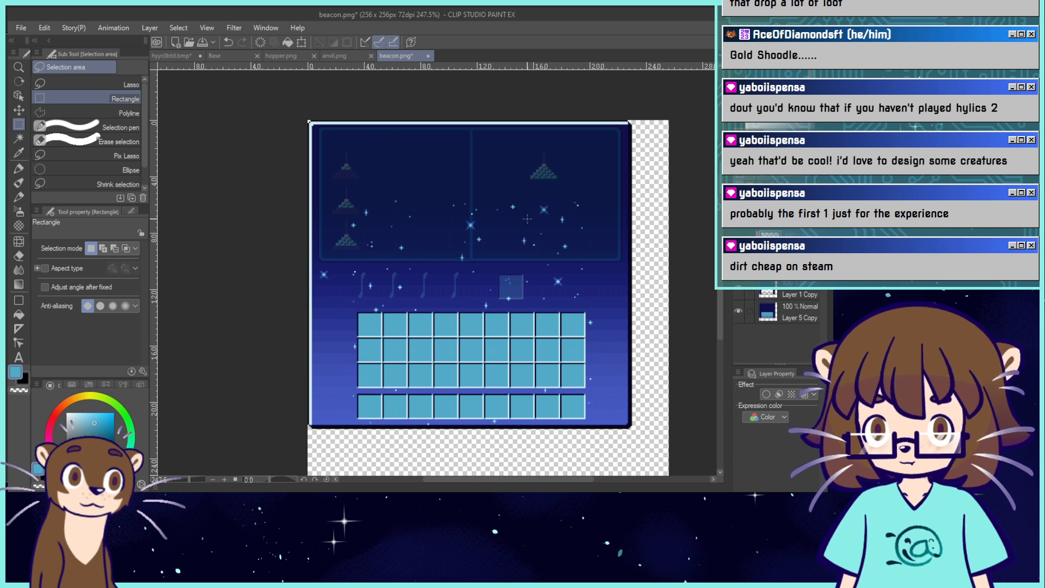
Move the large star below the right panel's pyramid to the open background near the image's right edge, under the panel's corner.
{"action": "left_click", "coordinate": [576, 233]}
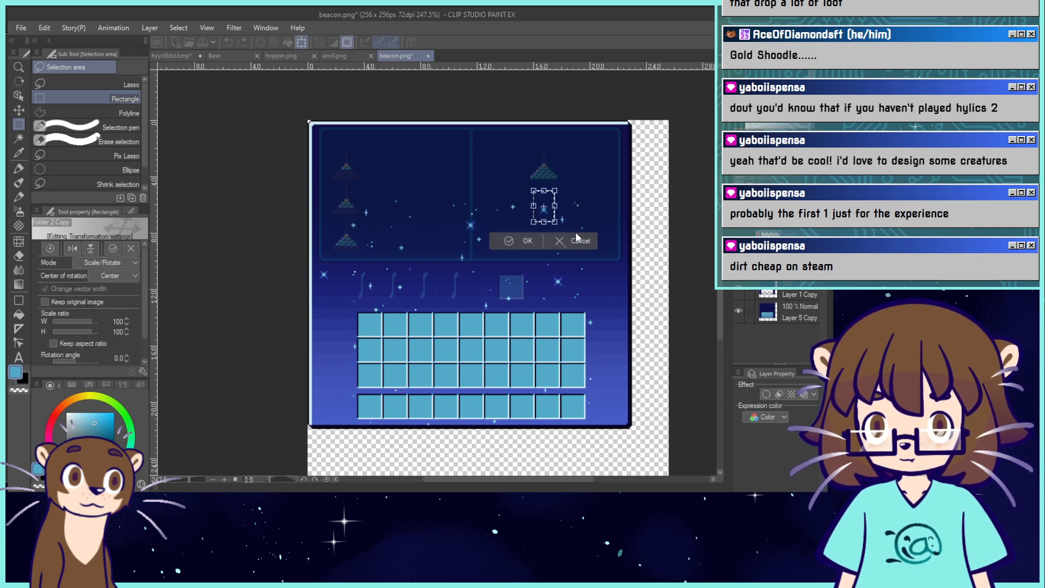
{"action": "left_click_drag", "start_coordinate": [549, 199], "coordinate": [624, 263]}
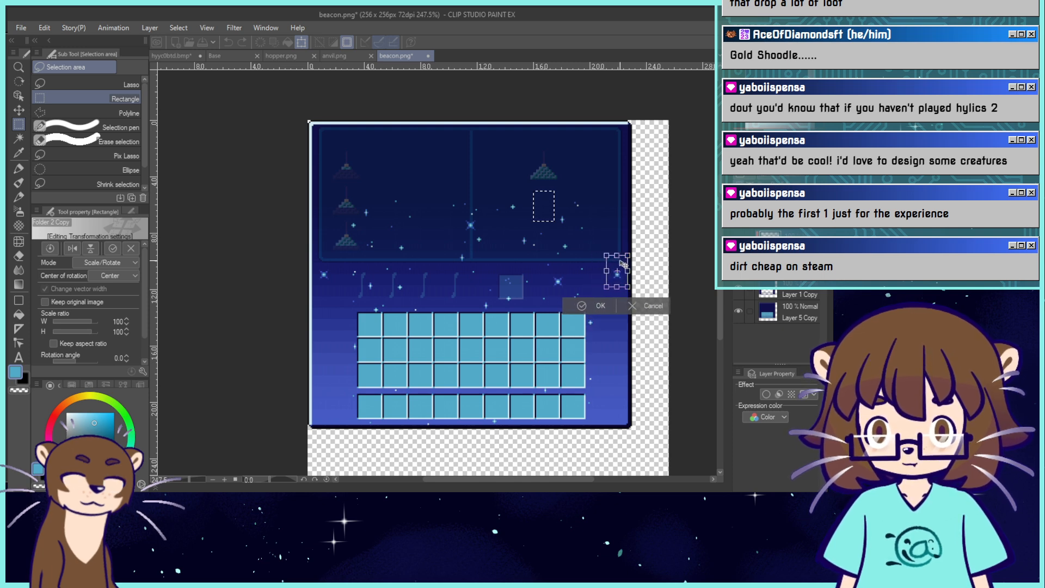
{"action": "left_click", "coordinate": [600, 304]}
{"action": "left_click", "coordinate": [506, 304]}
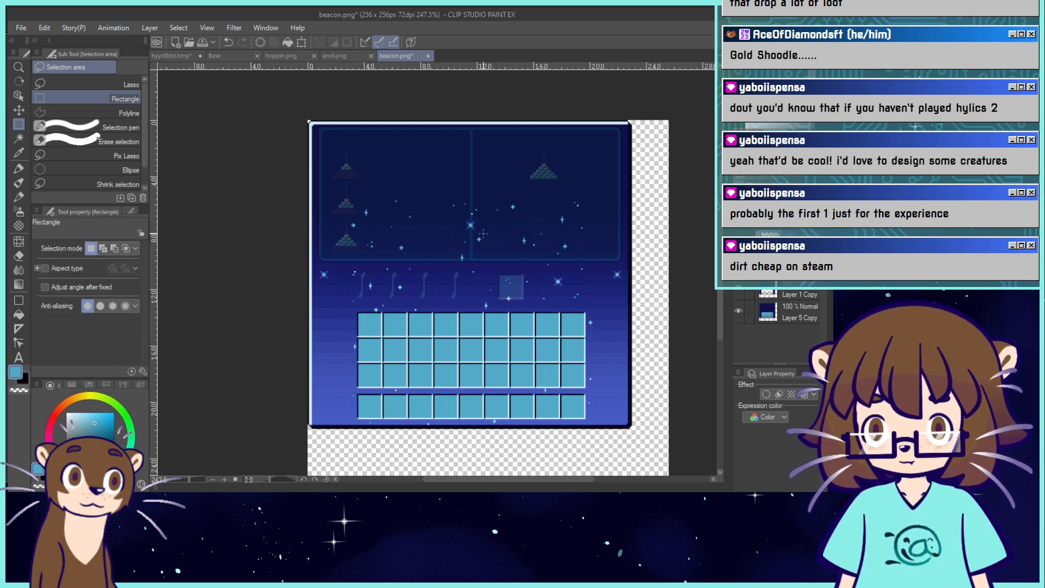
Move the large star on the divider between the upper panels to the open background between the last curved mark and the single slot.
{"action": "left_click_drag", "start_coordinate": [482, 232], "coordinate": [453, 216]}
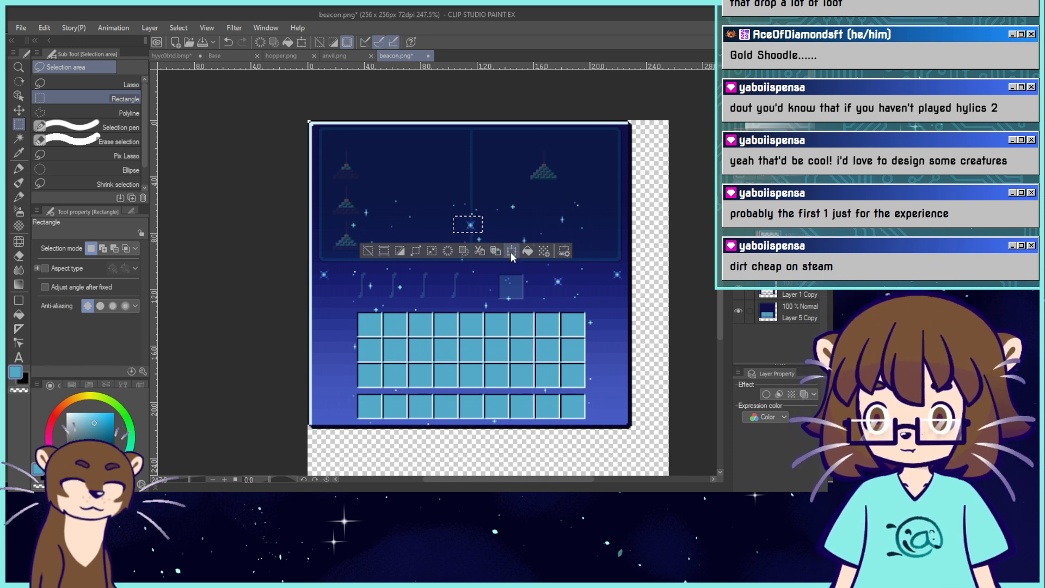
{"action": "left_click", "coordinate": [510, 252]}
{"action": "left_click_drag", "start_coordinate": [474, 228], "coordinate": [475, 296]}
{"action": "left_click", "coordinate": [442, 322]}
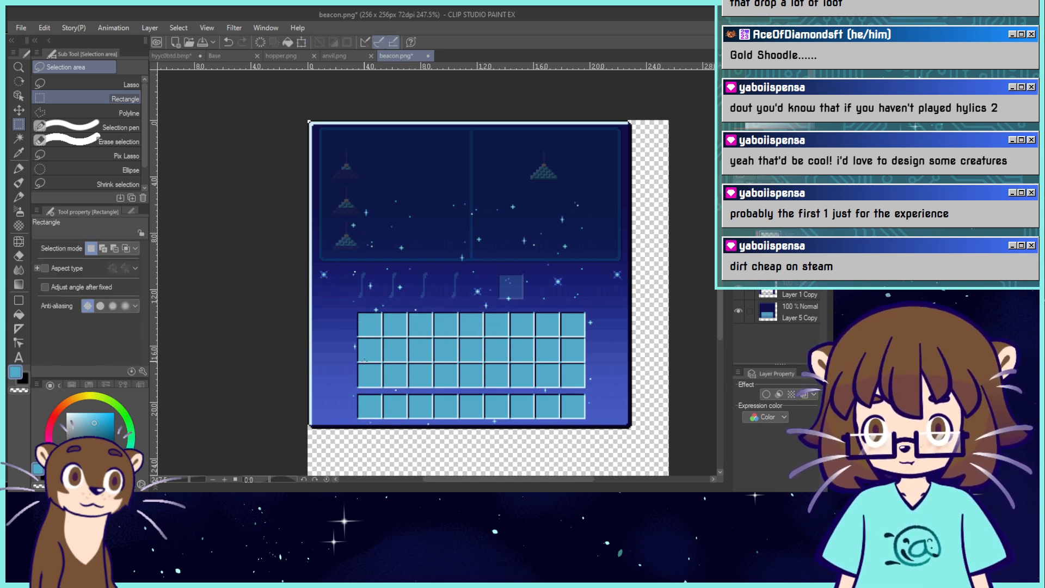
Move the star beside the first curved mark to the left margin and the star beside the second mark to the right margin.
{"action": "mouse_move", "coordinate": [363, 277]}
{"action": "left_mouse_down"}
{"action": "mouse_move", "coordinate": [380, 294]}
{"action": "mouse_move", "coordinate": [357, 288]}
{"action": "mouse_move", "coordinate": [338, 301]}
{"action": "left_mouse_up"}
{"action": "key", "text": "ctrl+t"}
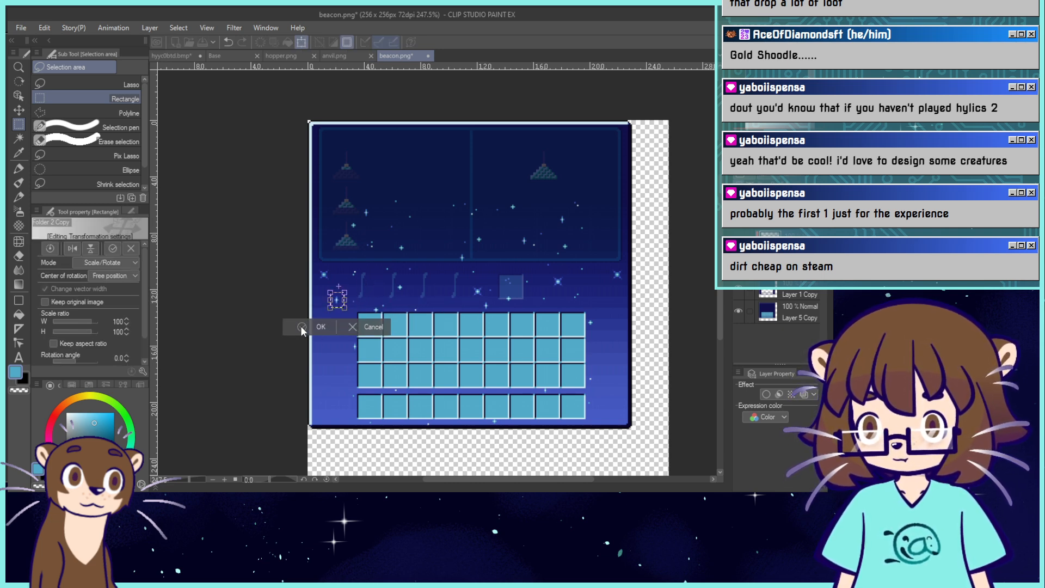
{"action": "left_click", "coordinate": [301, 327]}
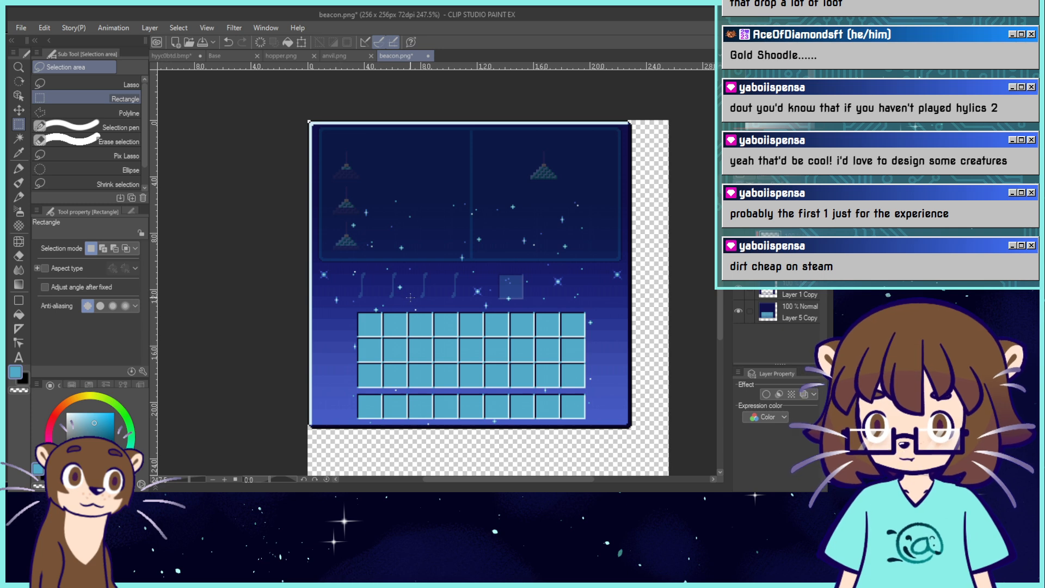
{"action": "left_click_drag", "start_coordinate": [410, 297], "coordinate": [619, 340]}
{"action": "left_click", "coordinate": [442, 315]}
{"action": "left_click", "coordinate": [577, 362]}
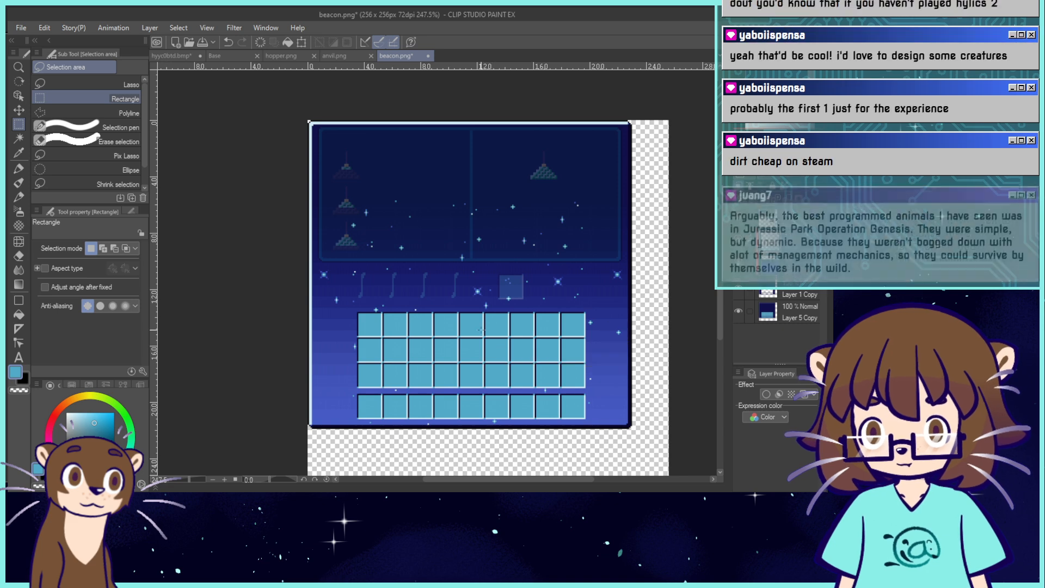
Move the star low in the left panel to the left margin and the tiny pair beside the lowest pyramid to the right margin.
{"action": "mouse_move", "coordinate": [425, 256]}
{"action": "left_mouse_down"}
{"action": "mouse_move", "coordinate": [387, 238]}
{"action": "mouse_move", "coordinate": [373, 319]}
{"action": "mouse_move", "coordinate": [337, 310]}
{"action": "left_mouse_up"}
{"action": "left_click", "coordinate": [450, 272]}
{"action": "left_click", "coordinate": [300, 337]}
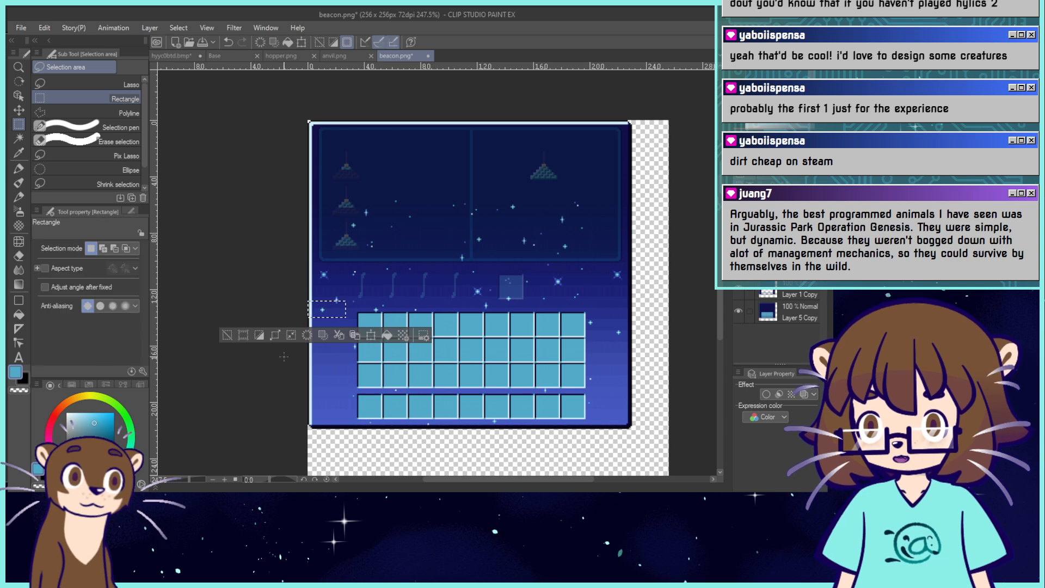
{"action": "left_click", "coordinate": [225, 335]}
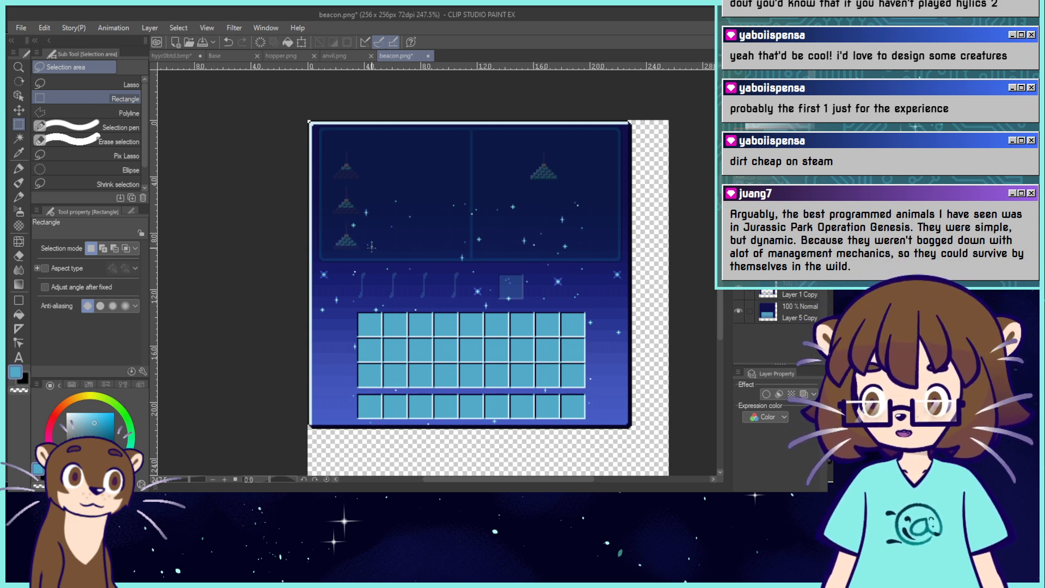
{"action": "left_click_drag", "start_coordinate": [400, 252], "coordinate": [633, 314]}
{"action": "left_click", "coordinate": [422, 268]}
{"action": "left_click", "coordinate": [594, 339]}
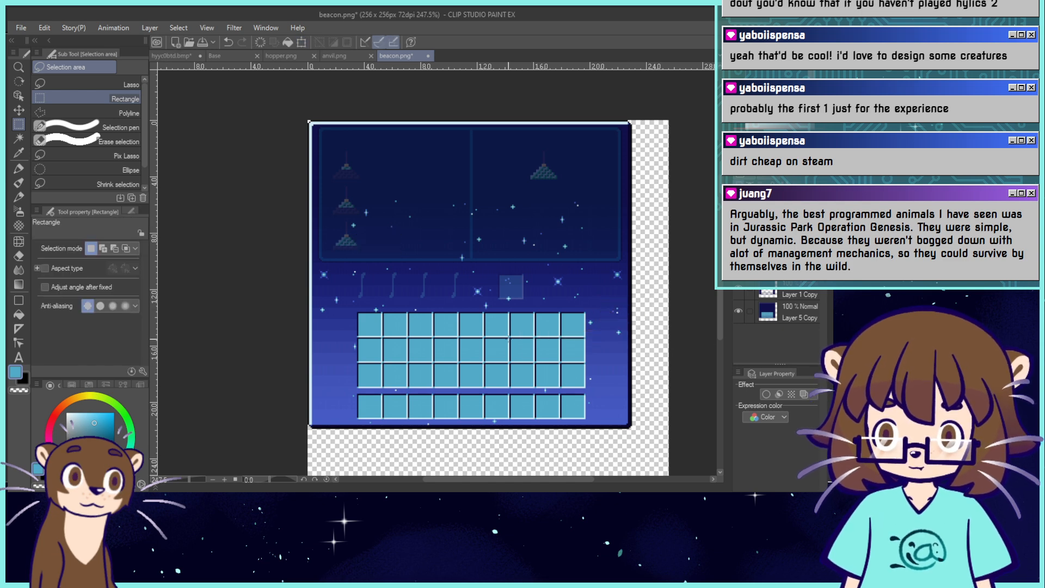
Move the brighter stars in the right panel's upper area into the side margins, one to each side of the slot grid.
{"action": "left_click_drag", "start_coordinate": [570, 210], "coordinate": [615, 376]}
{"action": "left_click", "coordinate": [586, 255]}
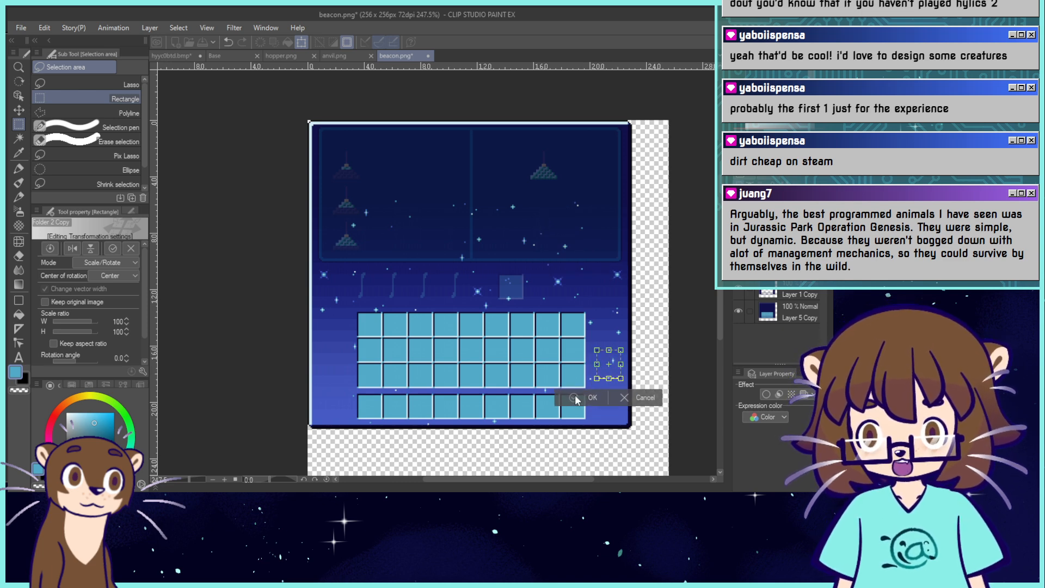
{"action": "left_click", "coordinate": [575, 396]}
{"action": "mouse_move", "coordinate": [533, 187]}
{"action": "left_mouse_down"}
{"action": "mouse_move", "coordinate": [504, 233]}
{"action": "mouse_move", "coordinate": [337, 388]}
{"action": "left_mouse_up"}
{"action": "key", "text": "ctrl+t"}
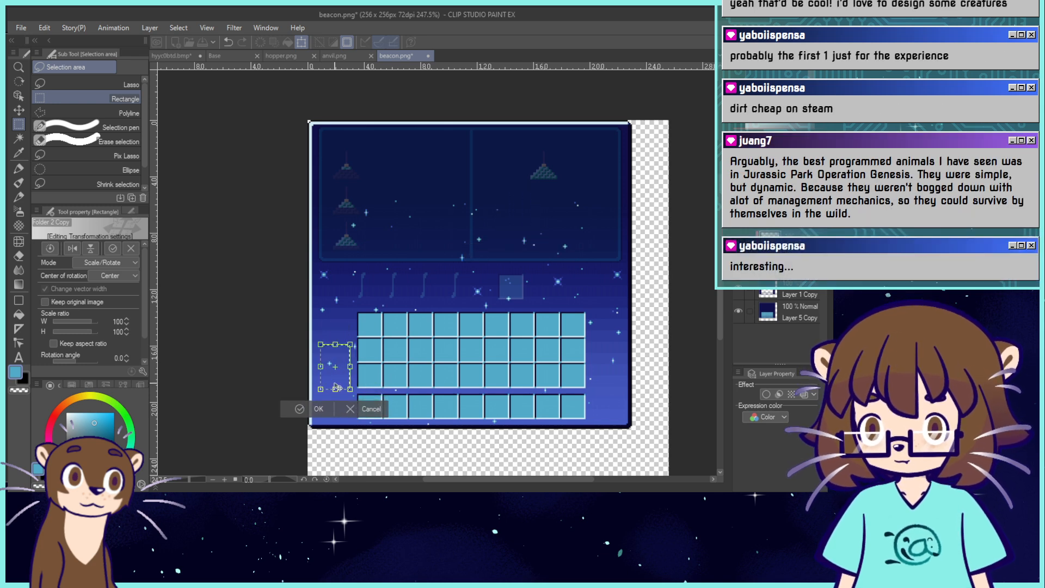
{"action": "left_click", "coordinate": [299, 409]}
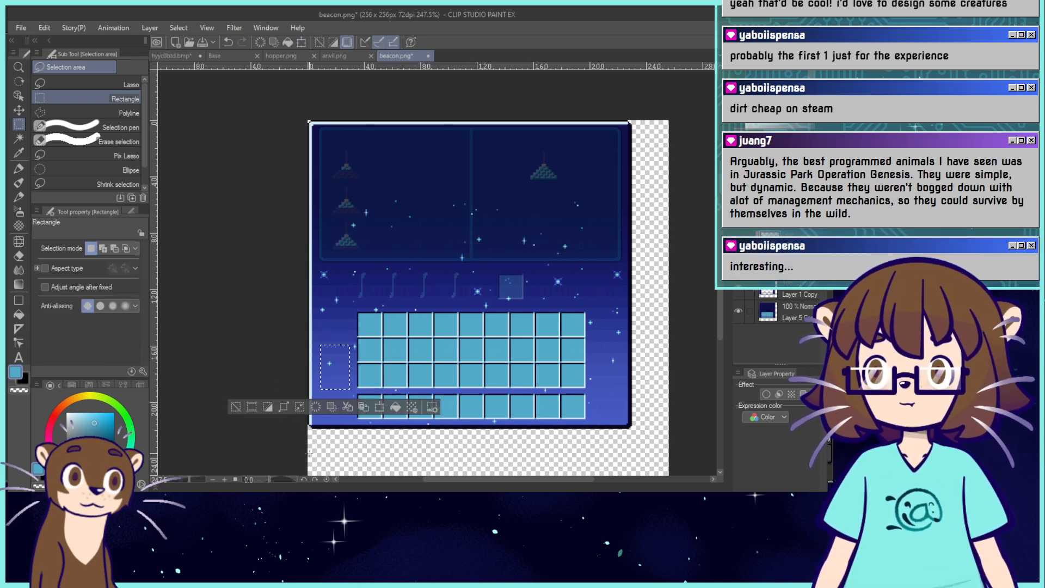
{"action": "left_click", "coordinate": [236, 406]}
Move the small star on the divider between the upper panels to the background's lower left corner beside the hotbar slots.
{"action": "left_click_drag", "start_coordinate": [486, 226], "coordinate": [441, 182]}
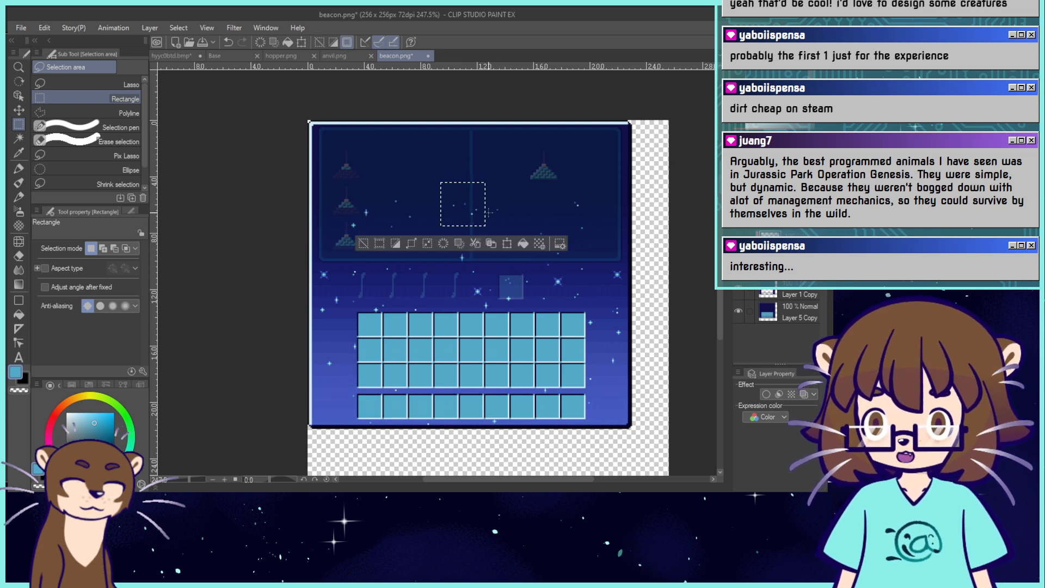
{"action": "left_click", "coordinate": [463, 225]}
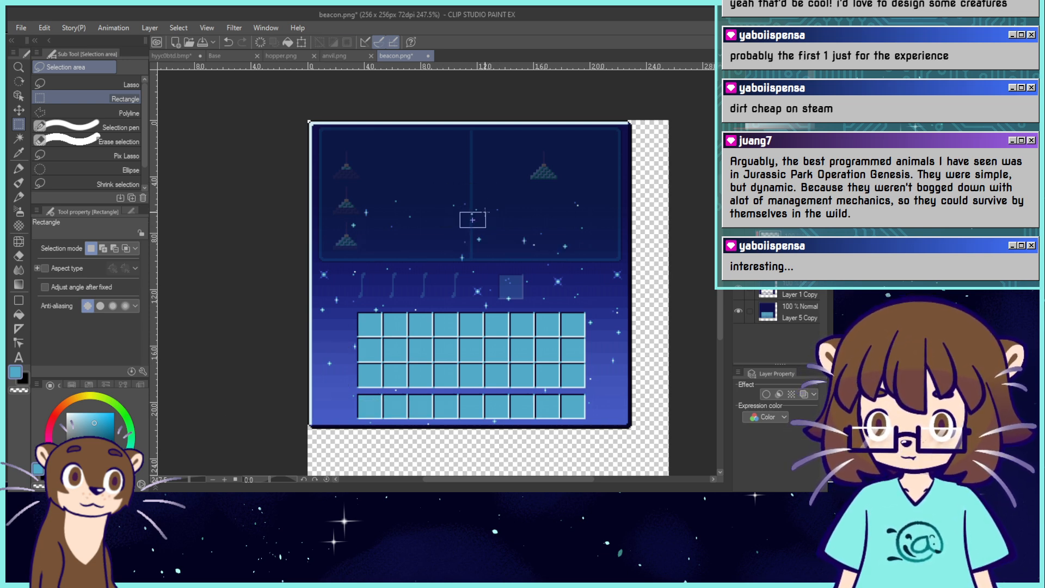
{"action": "left_click_drag", "start_coordinate": [486, 212], "coordinate": [325, 418]}
{"action": "key", "text": "ctrl+t"}
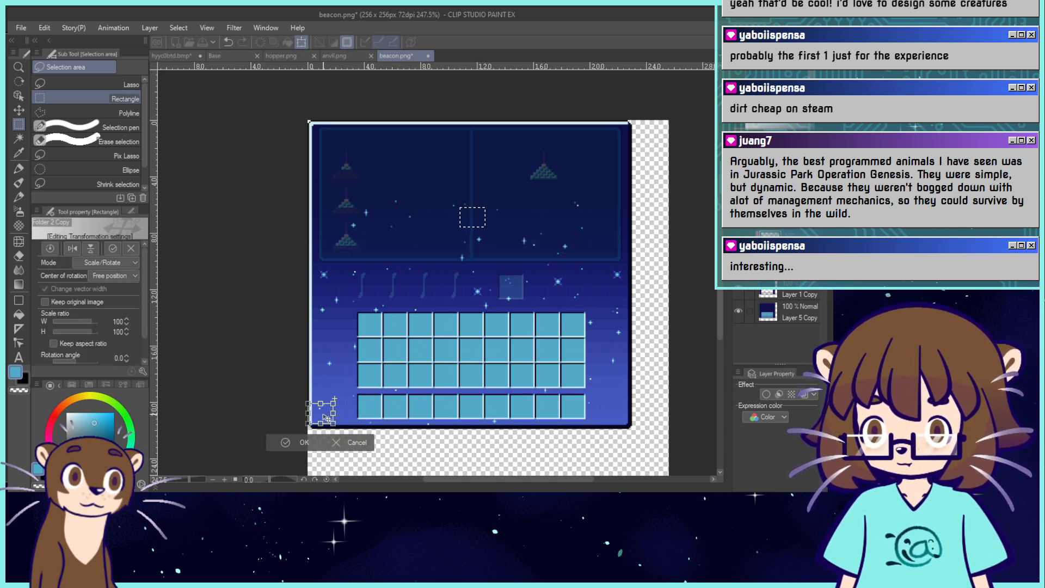
{"action": "key", "text": "Return"}
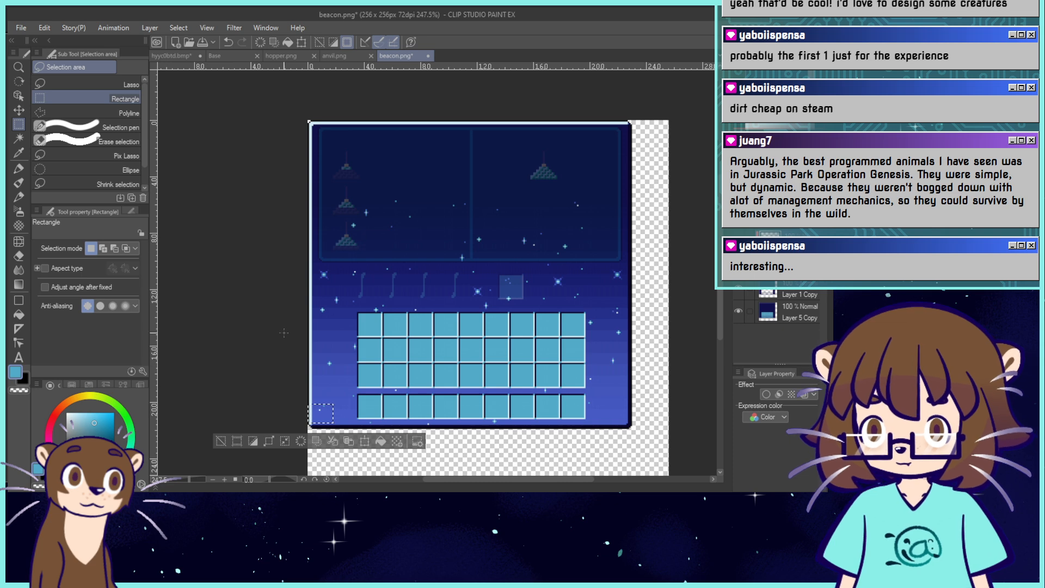
{"action": "left_click", "coordinate": [257, 370]}
Move the star above the left panel's lowest pyramid to the background's lower right corner beside the hotbar slots.
{"action": "left_click_drag", "start_coordinate": [362, 243], "coordinate": [341, 218]}
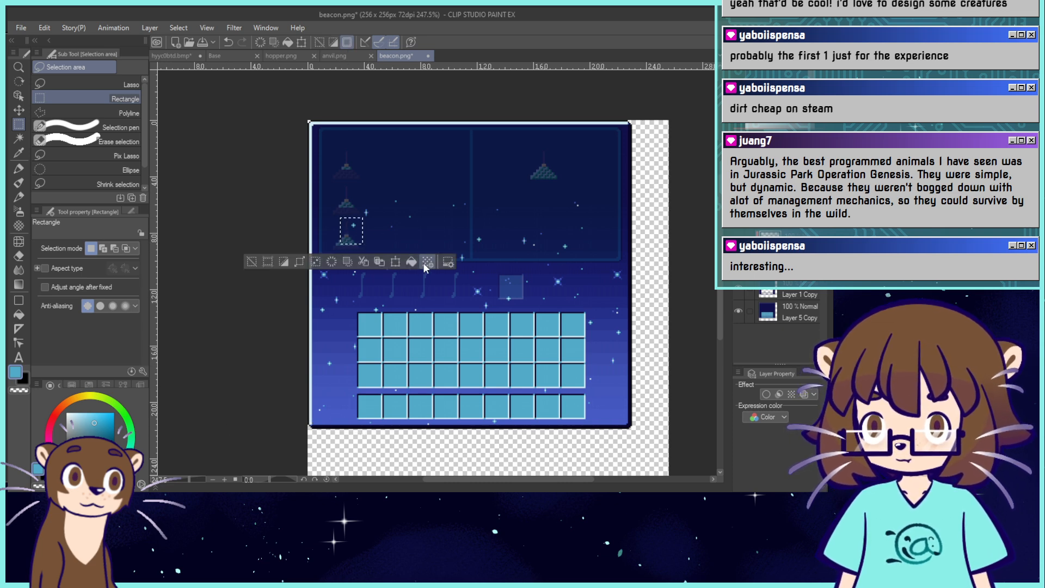
{"action": "left_click", "coordinate": [396, 262]}
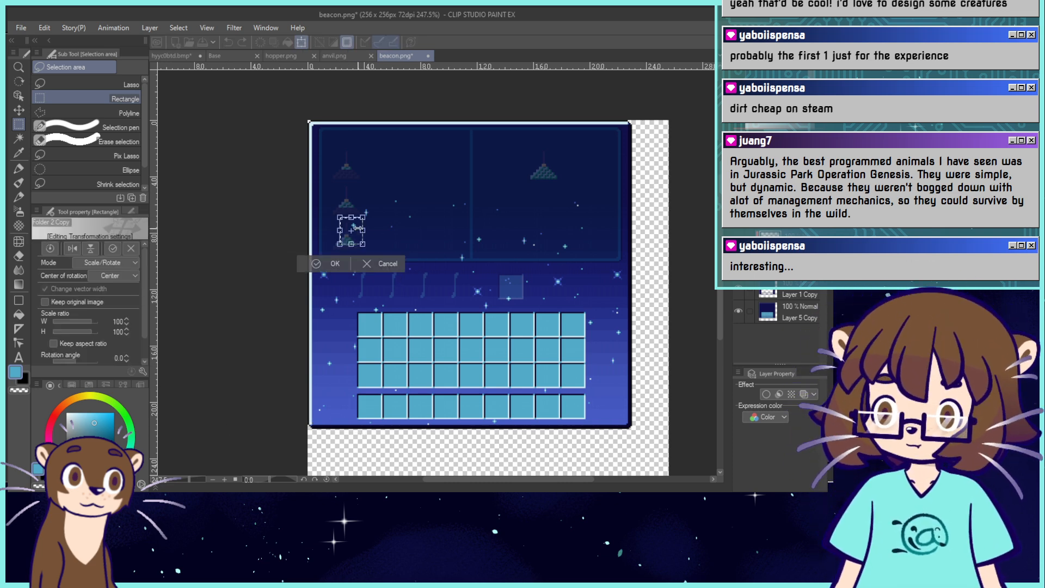
{"action": "left_click_drag", "start_coordinate": [356, 227], "coordinate": [614, 417]}
{"action": "left_click", "coordinate": [572, 449]}
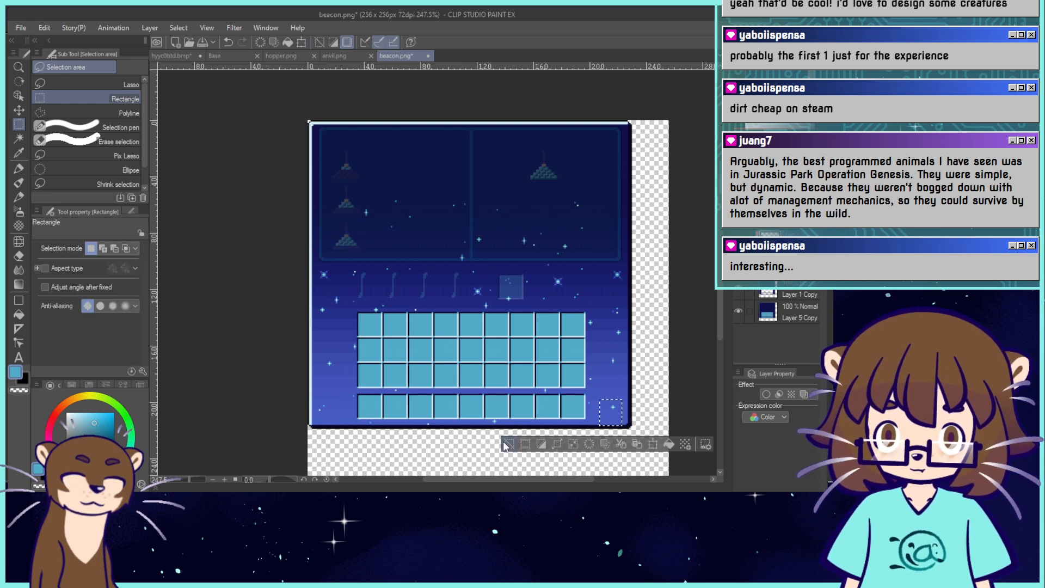
Move the tiny stars beside the right panel's pyramid to the right margin alongside the upper rows of the slot grid.
{"action": "left_click_drag", "start_coordinate": [602, 217], "coordinate": [554, 174]}
{"action": "left_click", "coordinate": [622, 234]}
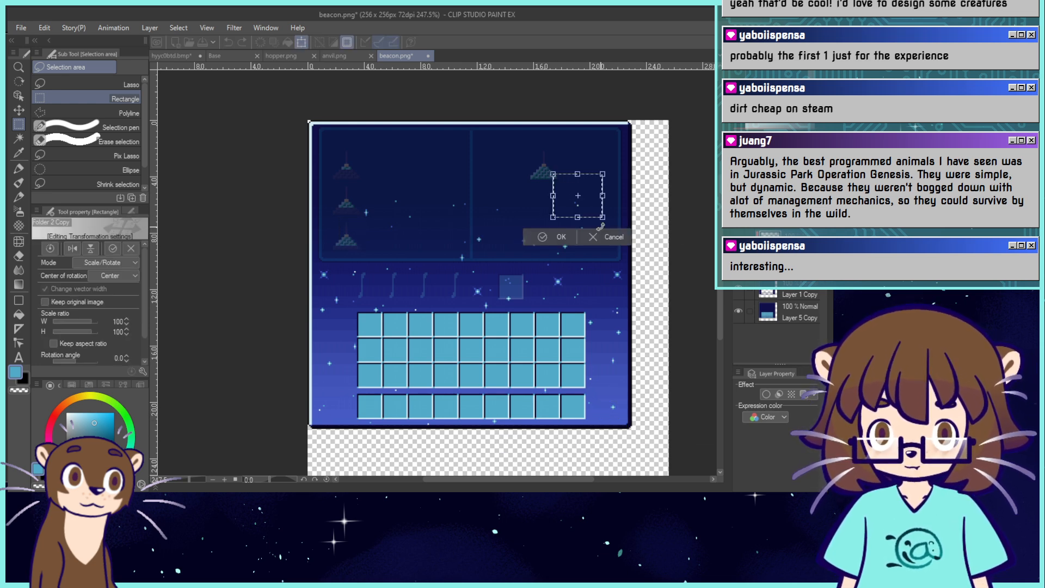
{"action": "left_click_drag", "start_coordinate": [597, 204], "coordinate": [617, 340]}
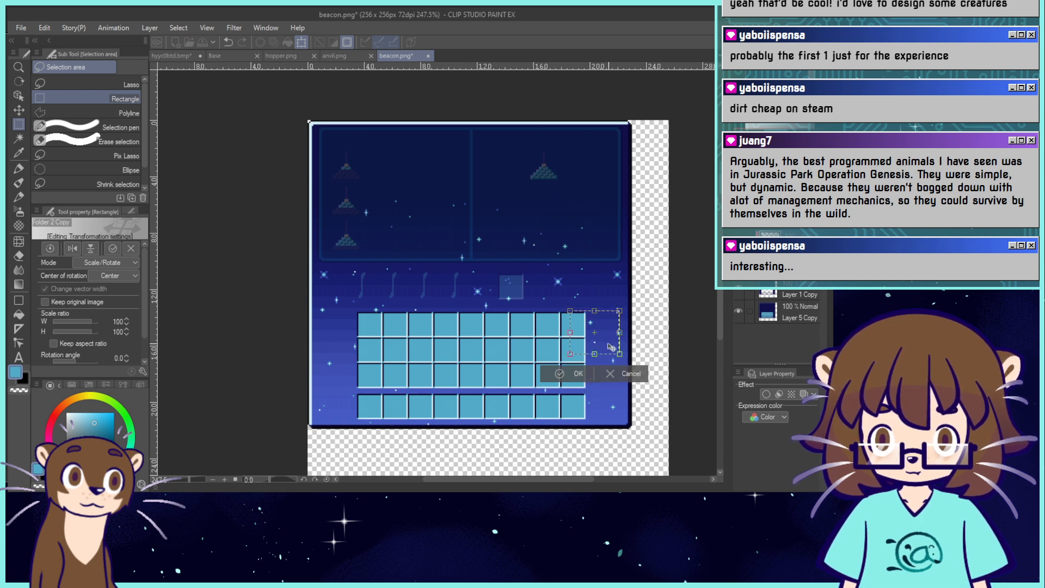
{"action": "left_click", "coordinate": [570, 374]}
{"action": "left_click", "coordinate": [615, 317]}
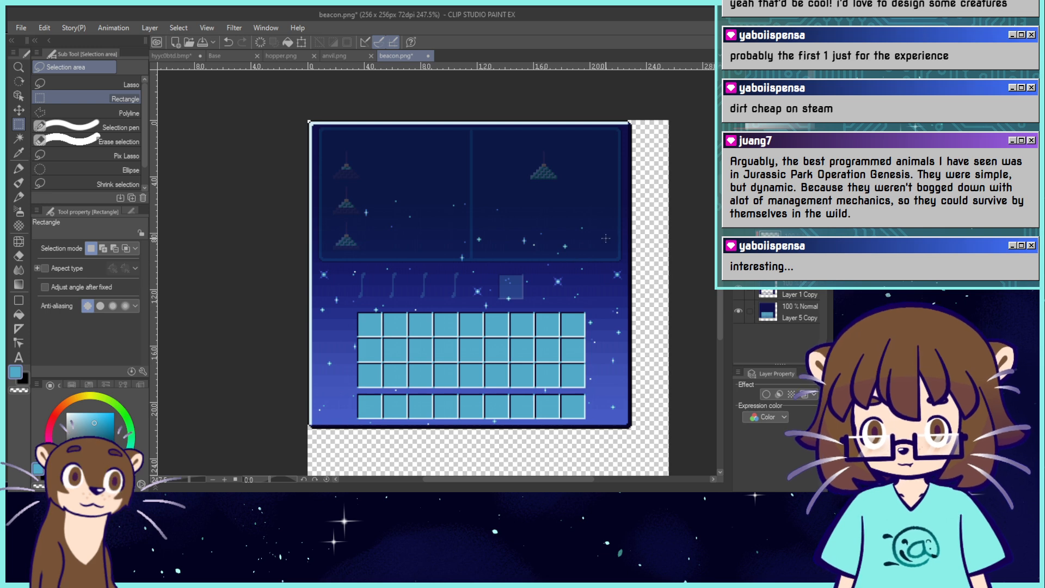
Move the star low in the right panel to the background right of the single slot, and the stars inside that slot to the left margin.
{"action": "left_click_drag", "start_coordinate": [548, 248], "coordinate": [608, 280]}
{"action": "left_click", "coordinate": [572, 266]}
{"action": "left_click", "coordinate": [564, 324]}
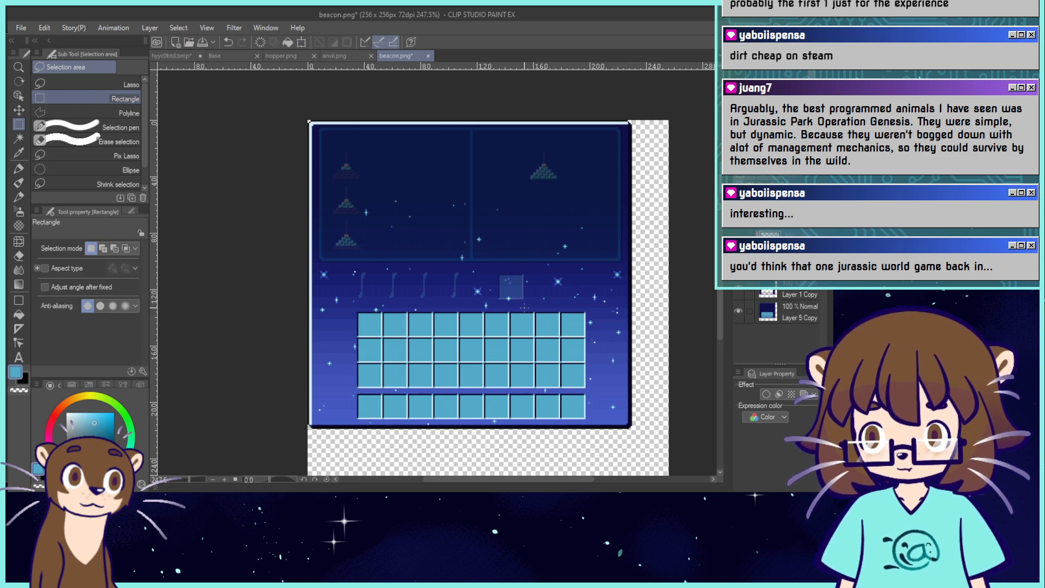
{"action": "left_click_drag", "start_coordinate": [501, 265], "coordinate": [351, 340]}
{"action": "left_click", "coordinate": [558, 327]}
{"action": "left_click", "coordinate": [310, 370]}
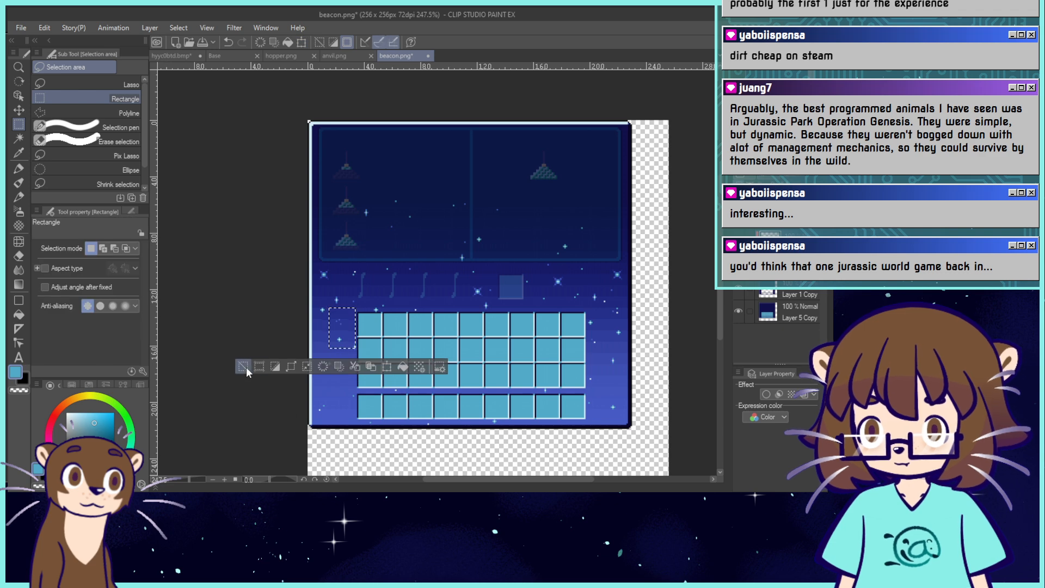
{"action": "left_click", "coordinate": [244, 366]}
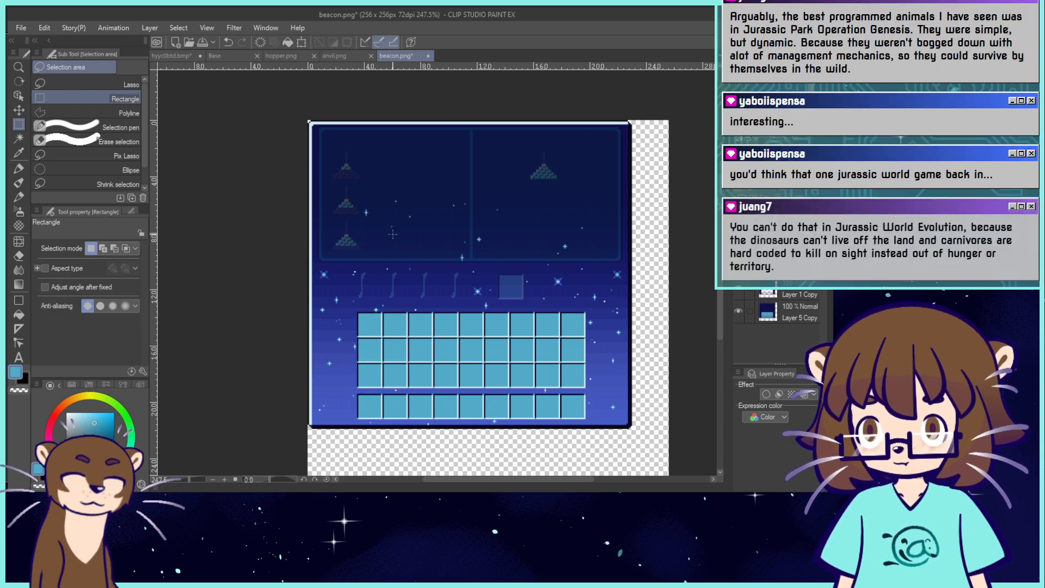
Move the star near the left panel's lowest pyramid to the open background between the third and fourth curved marks.
{"action": "left_click_drag", "start_coordinate": [364, 210], "coordinate": [464, 247]}
{"action": "key", "text": "ctrl+t"}
{"action": "left_click", "coordinate": [405, 311]}
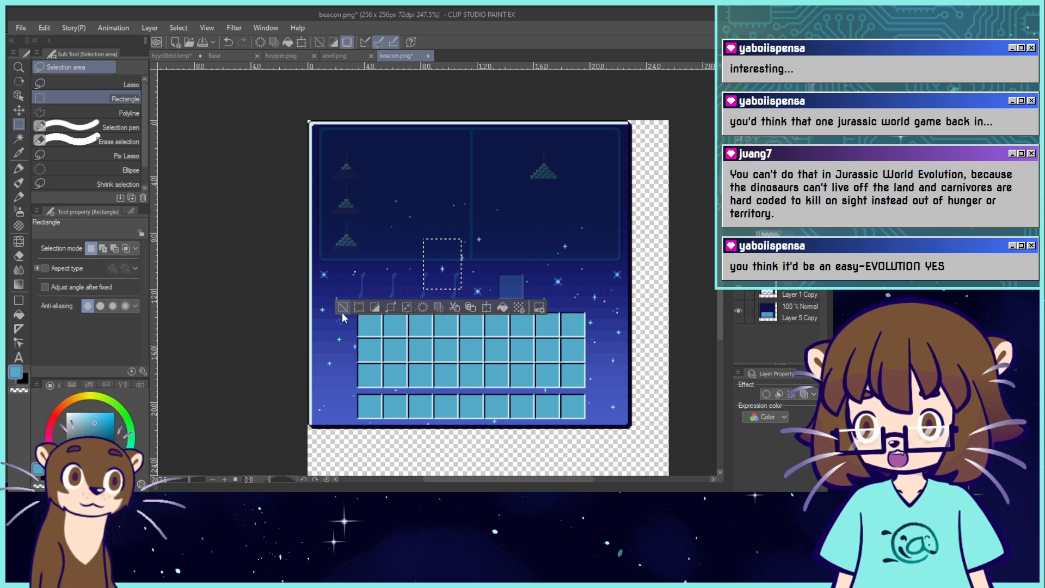
{"action": "key", "text": "ctrl+d"}
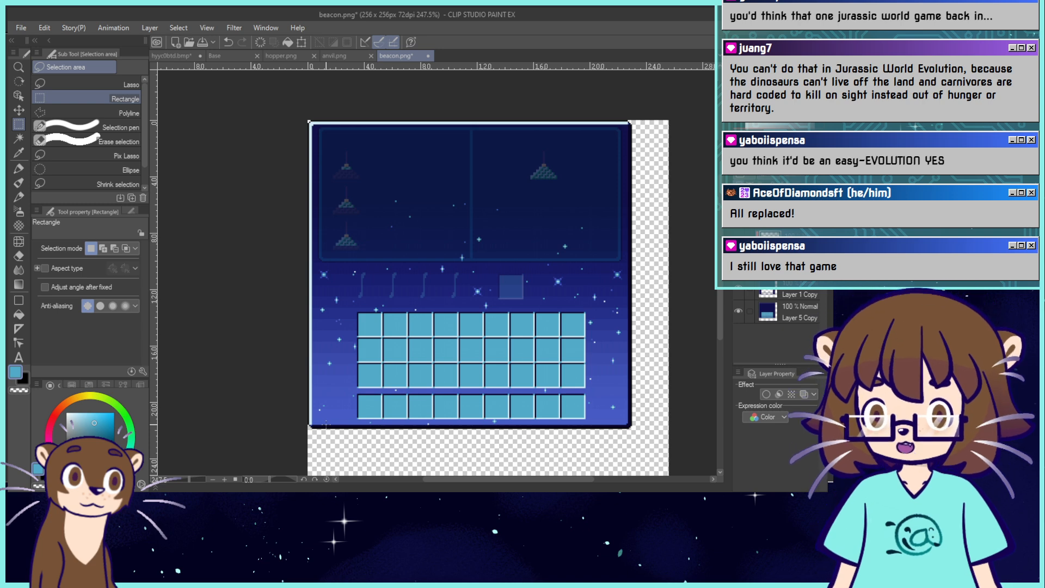
{"action": "left_click_drag", "start_coordinate": [431, 179], "coordinate": [353, 336]}
{"action": "left_click", "coordinate": [500, 232]}
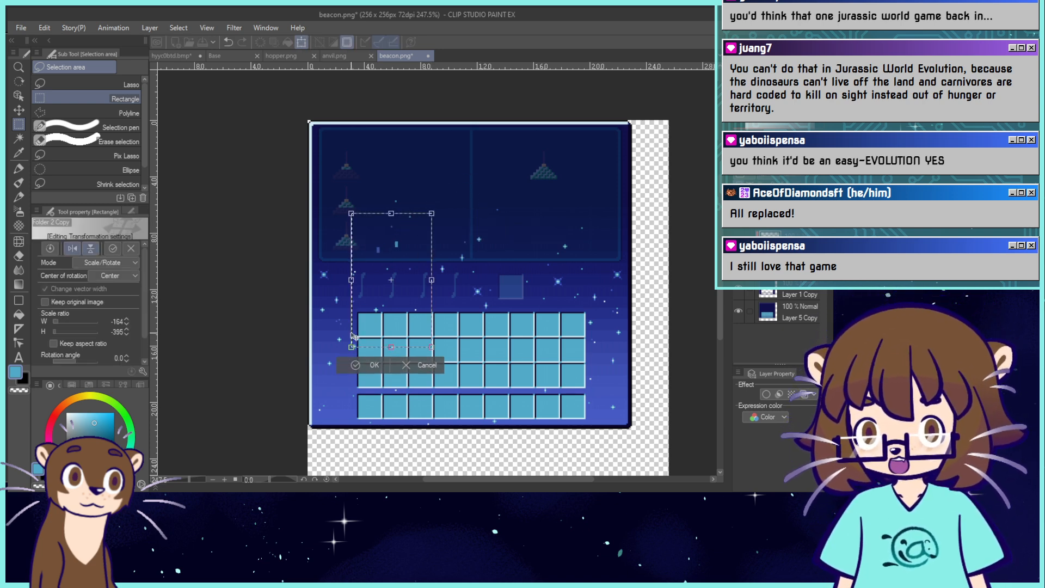
{"action": "key", "text": "ctrl+z"}
Move the tiny stars left of the panel divider to the left margin beside the slot grid and rotate them to -90°.
{"action": "left_click_drag", "start_coordinate": [467, 190], "coordinate": [353, 356]}
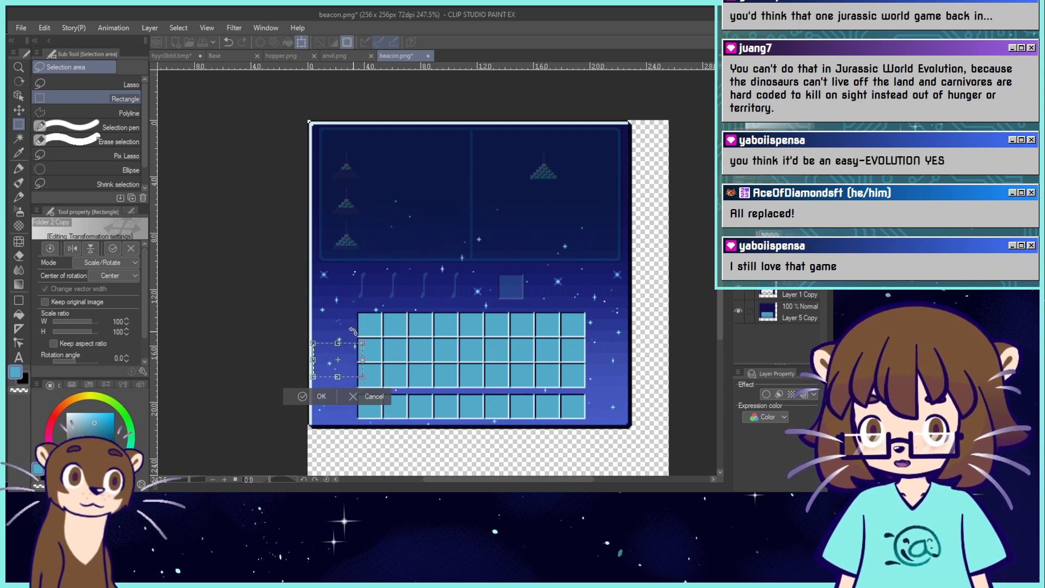
{"action": "left_click_drag", "start_coordinate": [372, 320], "coordinate": [347, 311]}
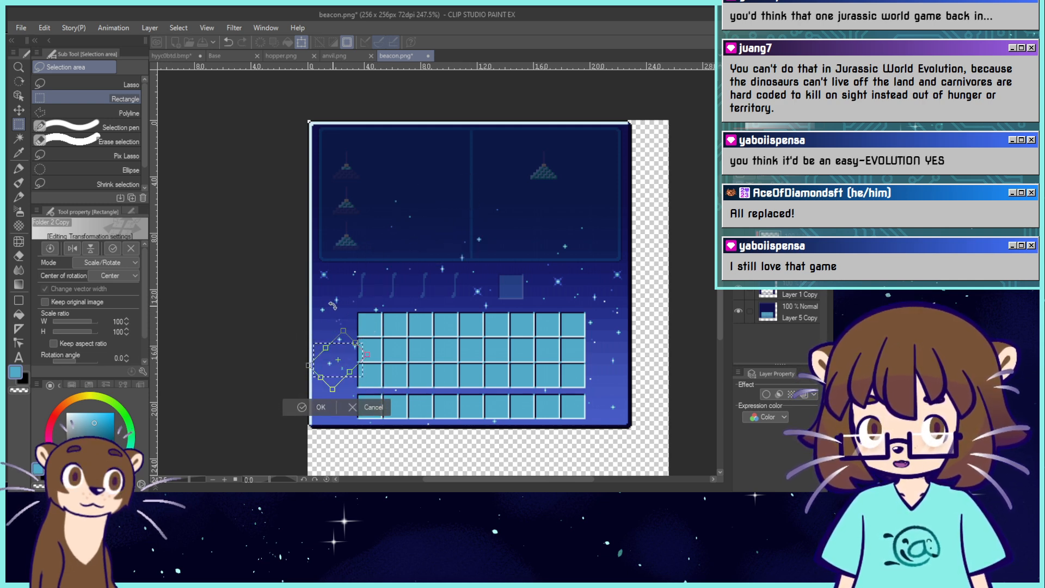
{"action": "key", "text": "ctrl+z"}
{"action": "left_click_drag", "start_coordinate": [347, 343], "coordinate": [347, 364]}
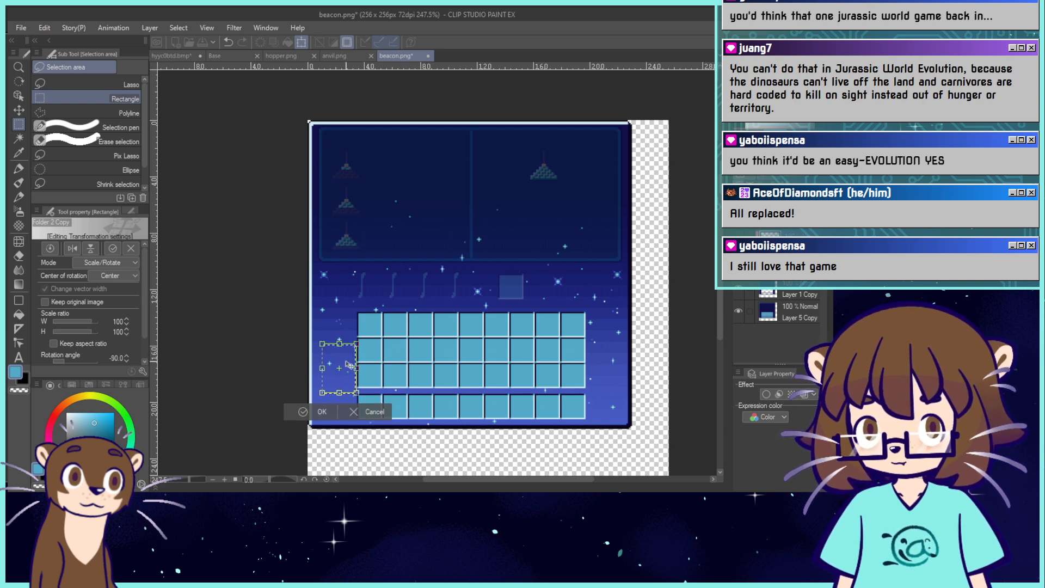
{"action": "left_click", "coordinate": [300, 413]}
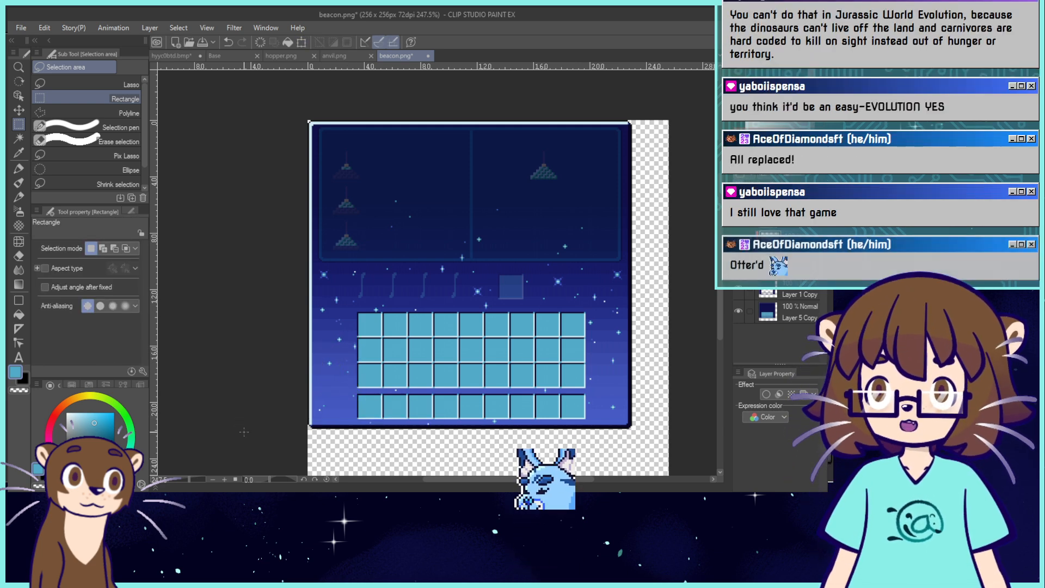
Move the tiny stars in the middle of the left panel to the right margin beside the slot grid.
{"action": "left_click_drag", "start_coordinate": [431, 228], "coordinate": [630, 366]}
{"action": "left_click", "coordinate": [455, 246]}
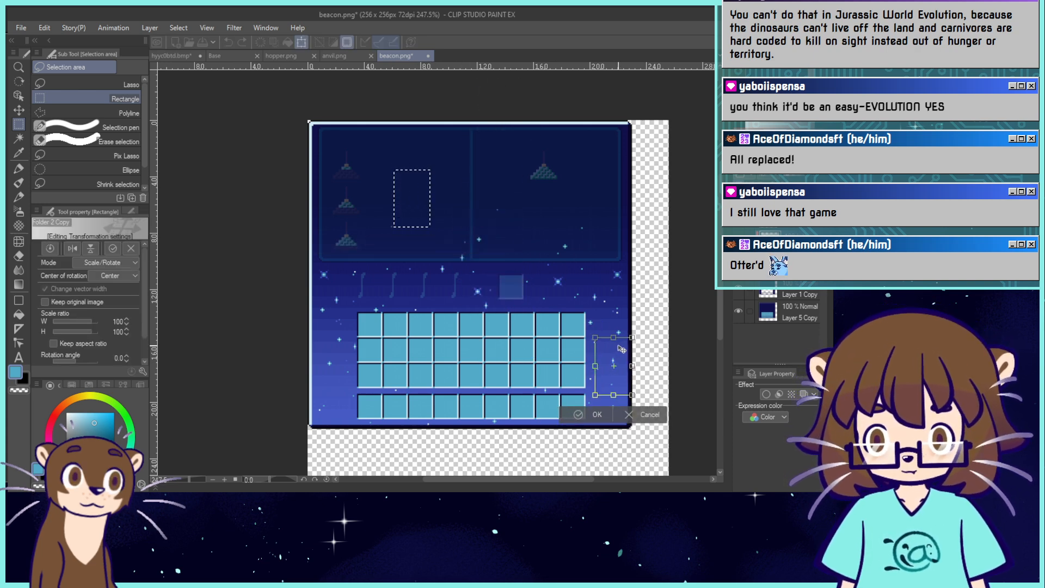
{"action": "left_click", "coordinate": [580, 416]}
{"action": "left_click", "coordinate": [510, 416]}
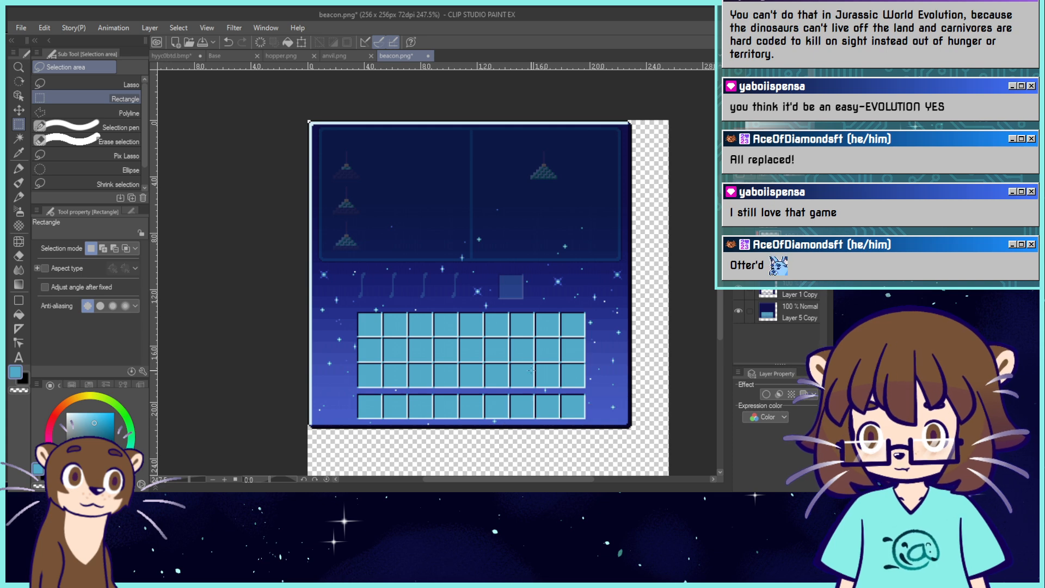
Move the tiny star near the right panel's outer edge to the left margin beside the slot grid's bottom row.
{"action": "mouse_move", "coordinate": [598, 244]}
{"action": "left_mouse_down"}
{"action": "mouse_move", "coordinate": [576, 213]}
{"action": "mouse_move", "coordinate": [341, 385]}
{"action": "left_mouse_up"}
{"action": "key", "text": "ctrl+t"}
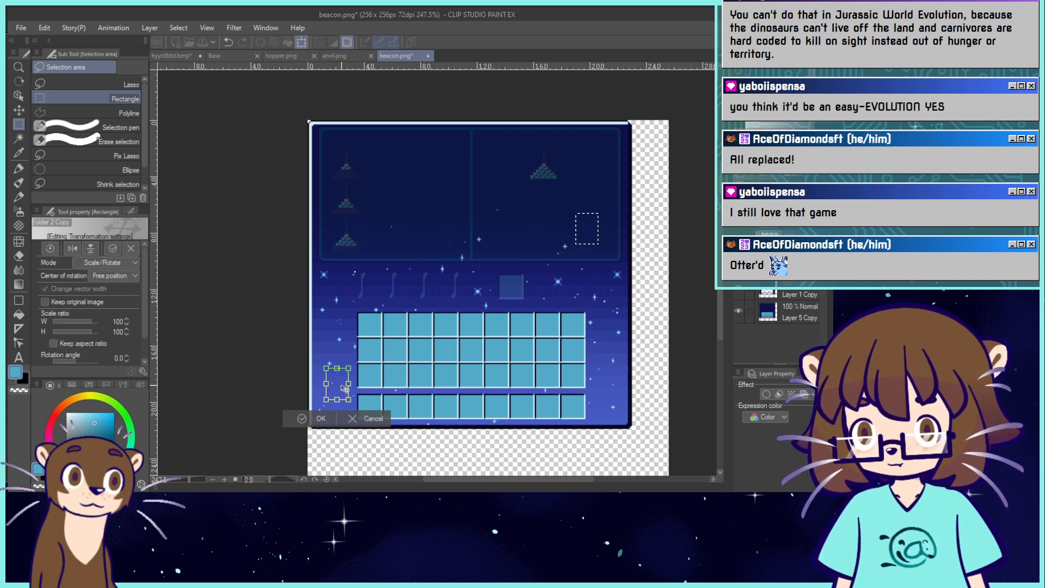
{"action": "left_click", "coordinate": [324, 420]}
{"action": "left_click", "coordinate": [242, 420]}
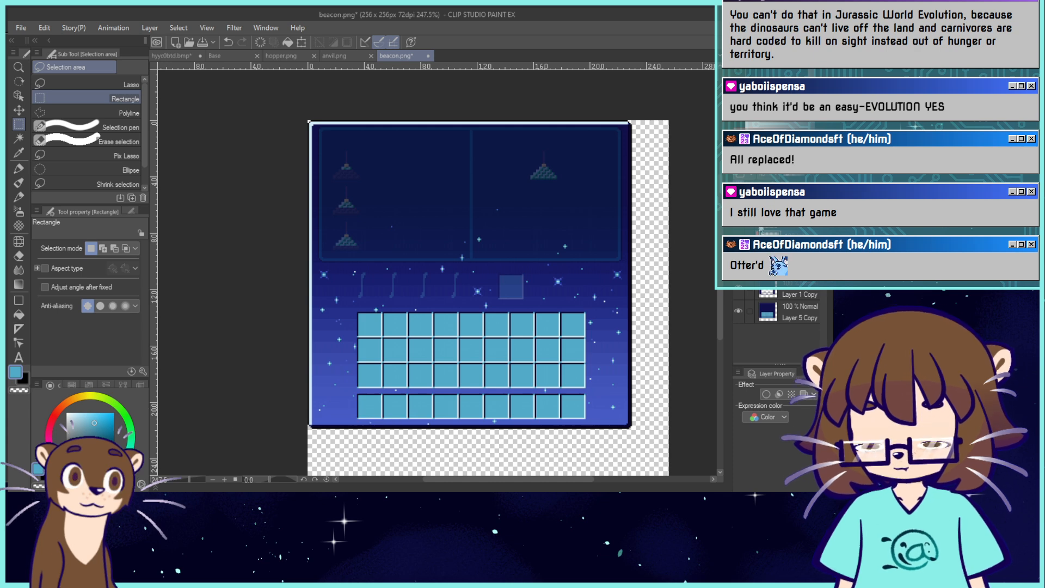
Restore the panels' full opacity, and move the small stars around the divider's lower end to the left margin beside the slot grid, flipped horizontally.
{"action": "left_click", "coordinate": [806, 189]}
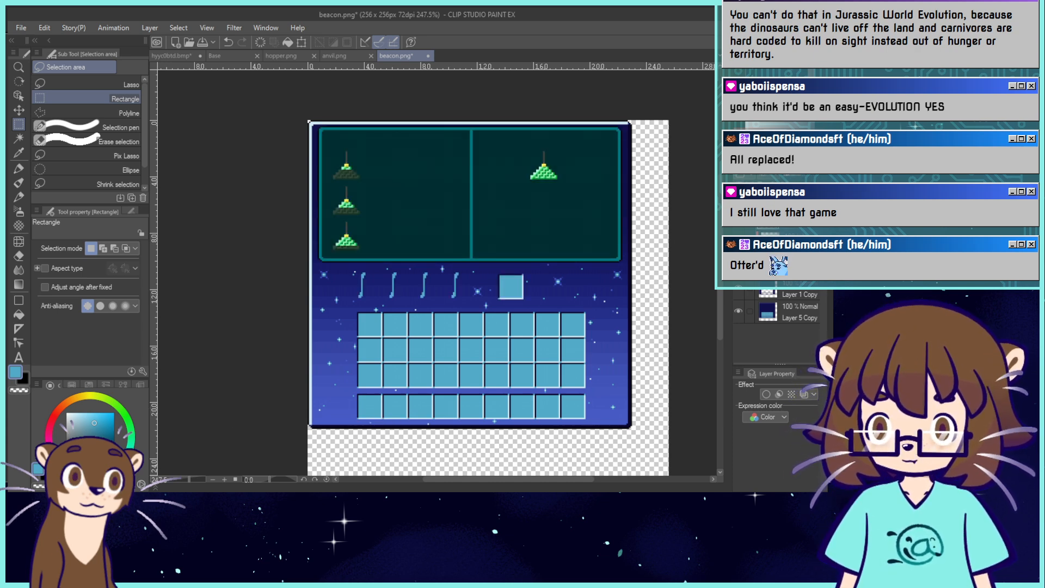
{"action": "left_click", "coordinate": [739, 219]}
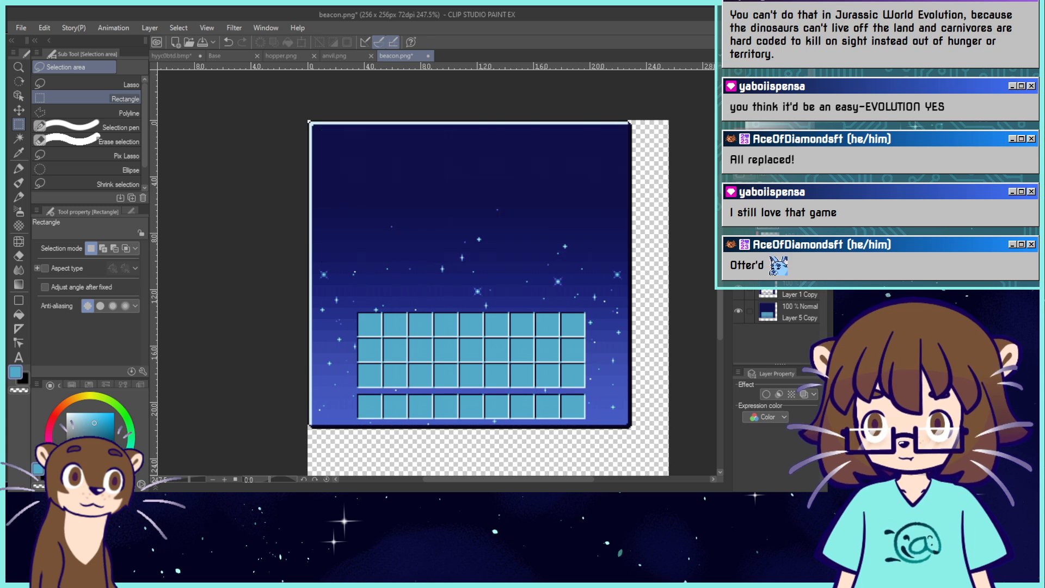
{"action": "left_click_drag", "start_coordinate": [455, 249], "coordinate": [469, 263]}
{"action": "key", "text": "ctrl+z"}
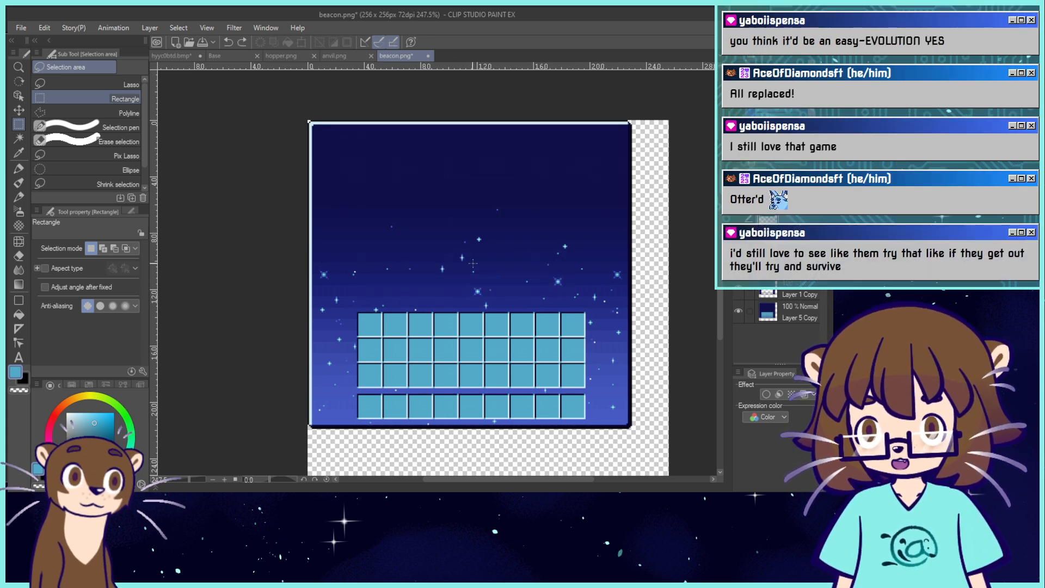
{"action": "left_click_drag", "start_coordinate": [452, 229], "coordinate": [451, 224]}
{"action": "left_click", "coordinate": [738, 218]}
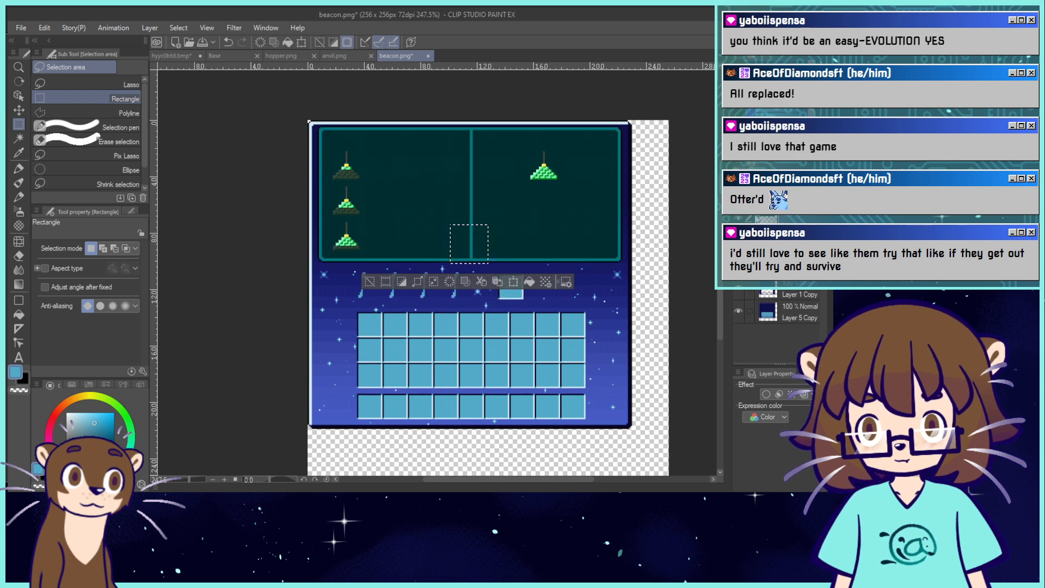
{"action": "left_click", "coordinate": [514, 282]}
{"action": "left_click_drag", "start_coordinate": [483, 254], "coordinate": [326, 357]}
{"action": "left_click", "coordinate": [73, 249]}
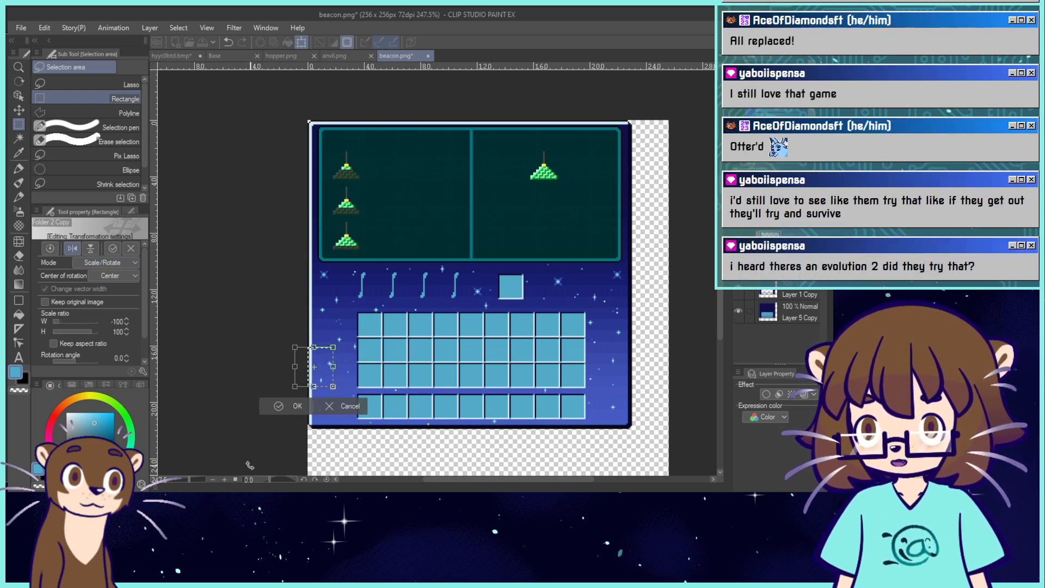
{"action": "key", "text": "Return"}
{"action": "left_click", "coordinate": [214, 404]}
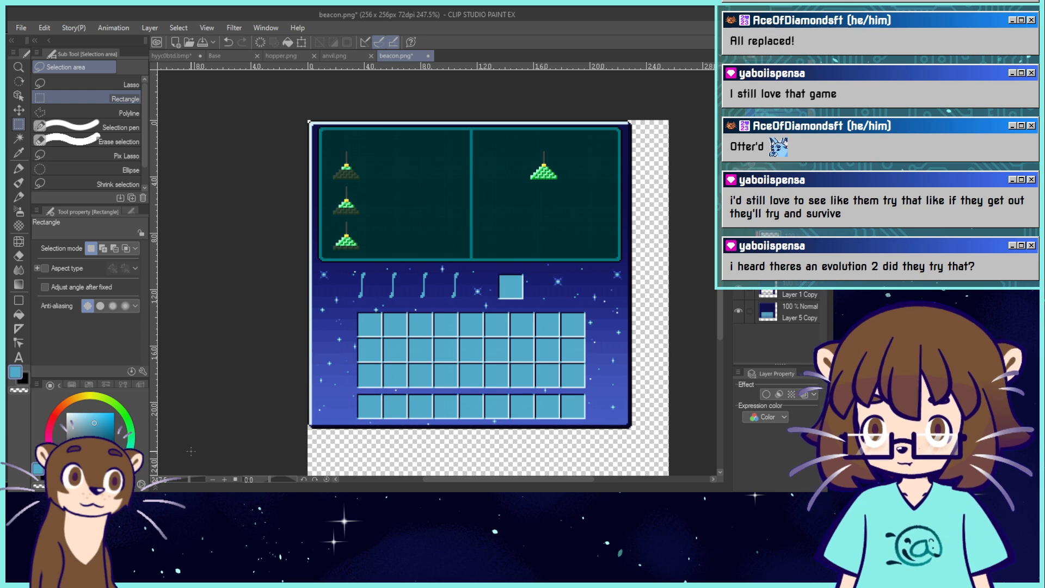
Flip the group of small stars in the left margin beside the slot grid vertically.
{"action": "left_click_drag", "start_coordinate": [321, 351], "coordinate": [338, 368]}
{"action": "key", "text": "ctrl+z"}
{"action": "left_click_drag", "start_coordinate": [326, 333], "coordinate": [343, 370]}
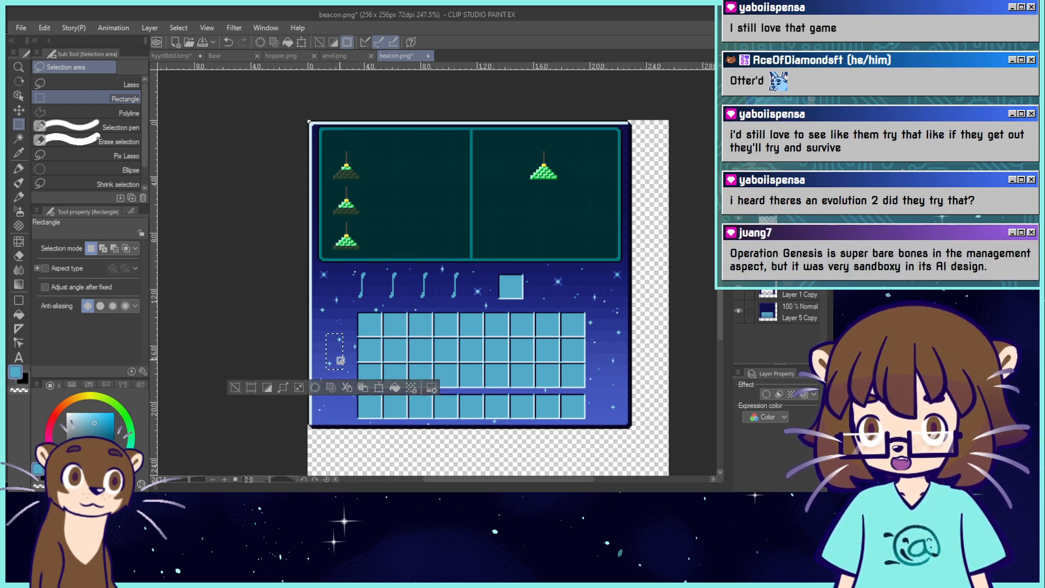
{"action": "left_click", "coordinate": [379, 387]}
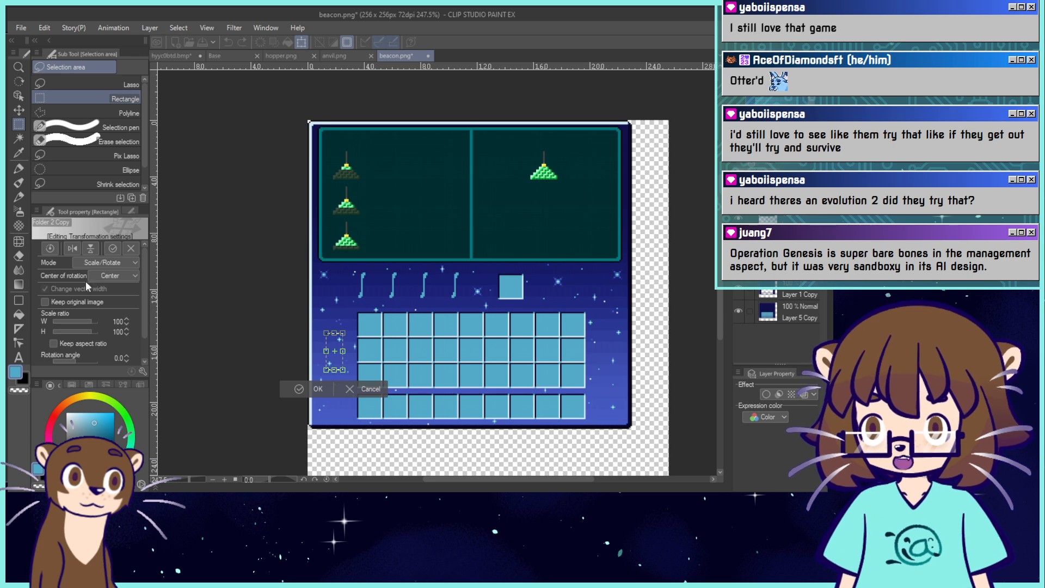
{"action": "left_click", "coordinate": [90, 249]}
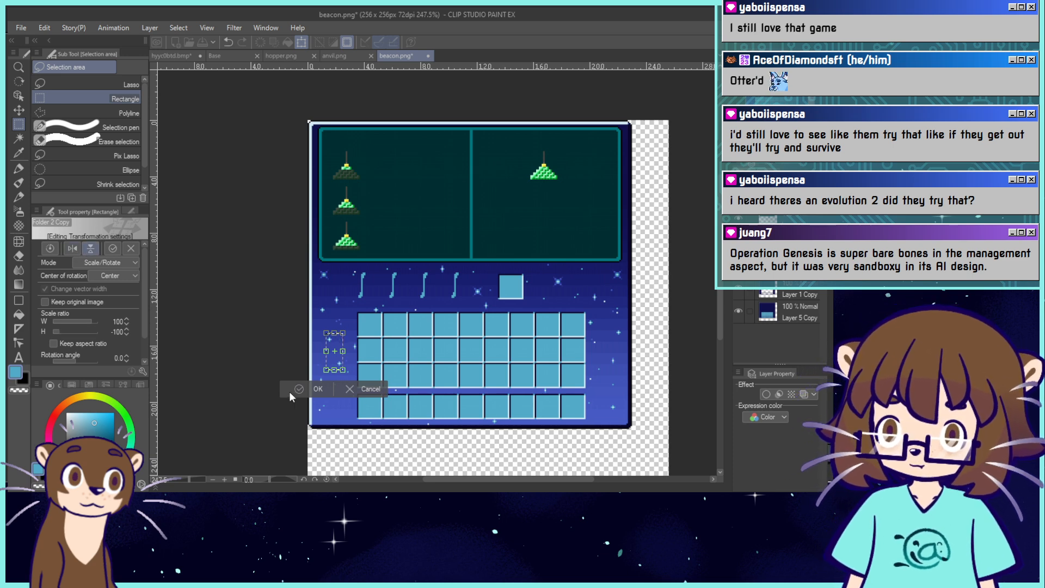
{"action": "key", "text": "ctrl+z"}
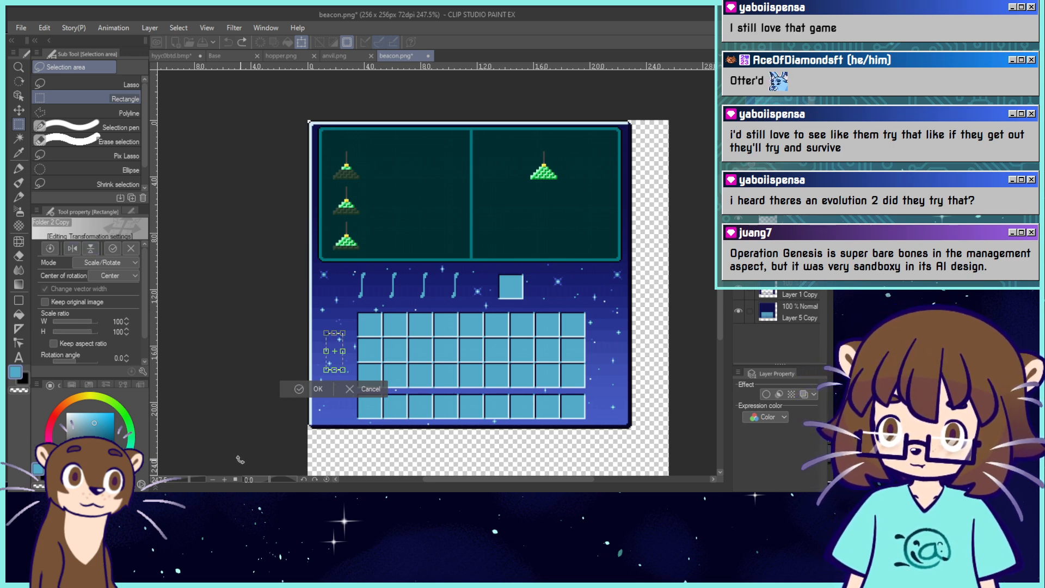
{"action": "left_click", "coordinate": [72, 248]}
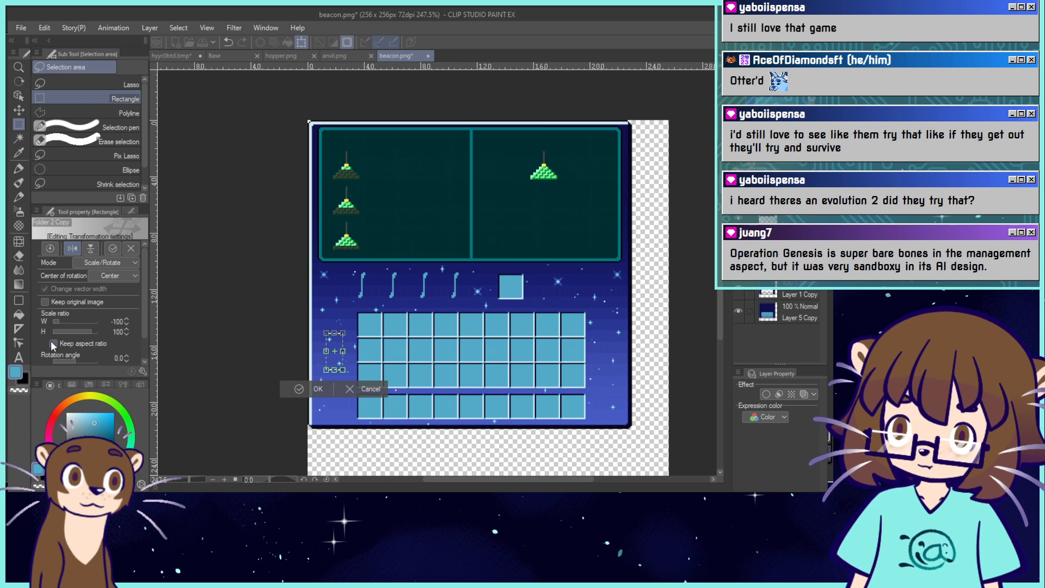
{"action": "key", "text": "ctrl+z"}
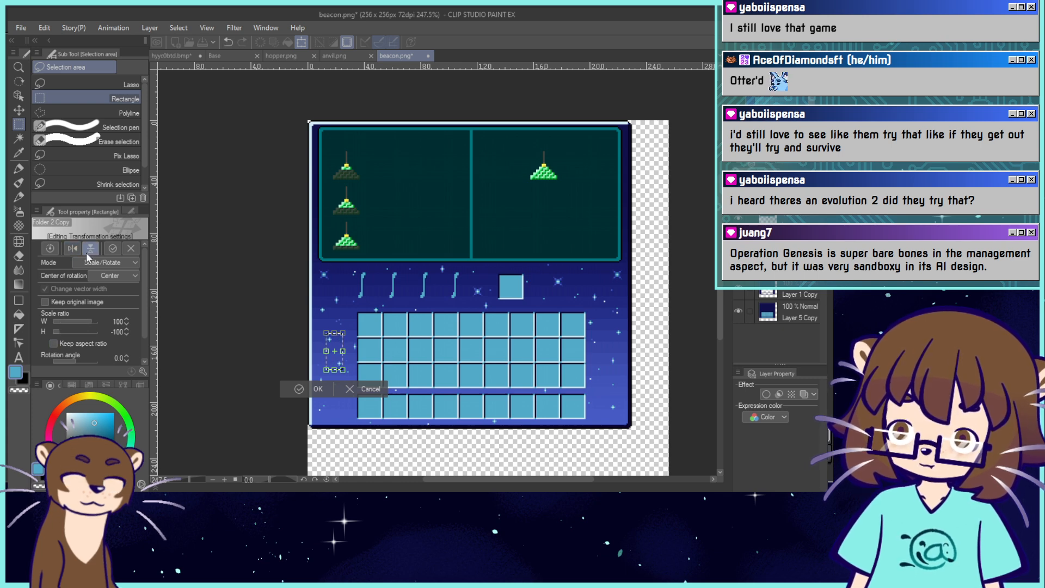
{"action": "left_click", "coordinate": [89, 250]}
{"action": "left_click", "coordinate": [302, 394]}
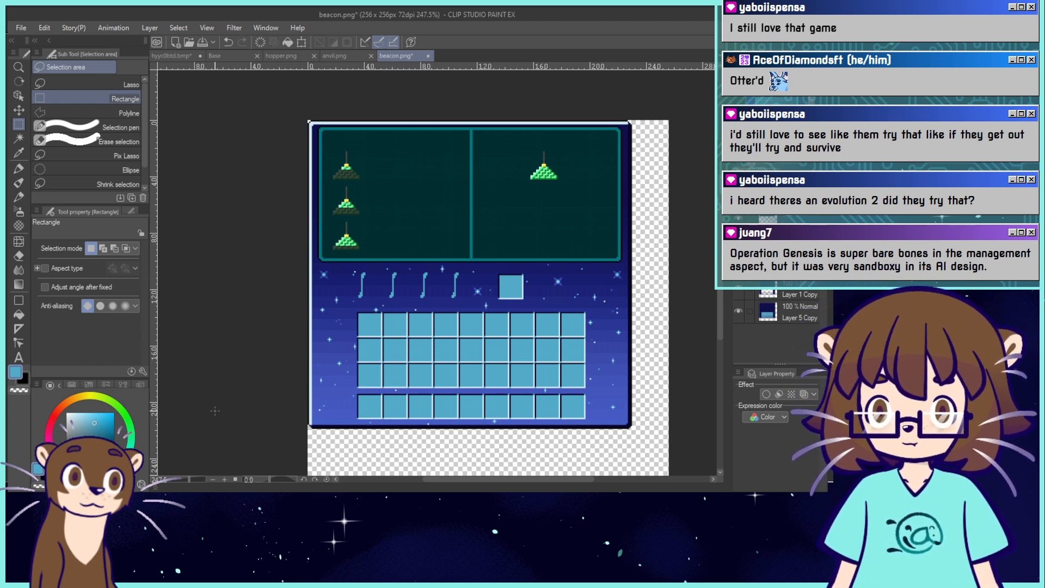
Save beacon.png and open blast_furnace.png.
{"action": "key", "text": "ctrl+alt+0"}
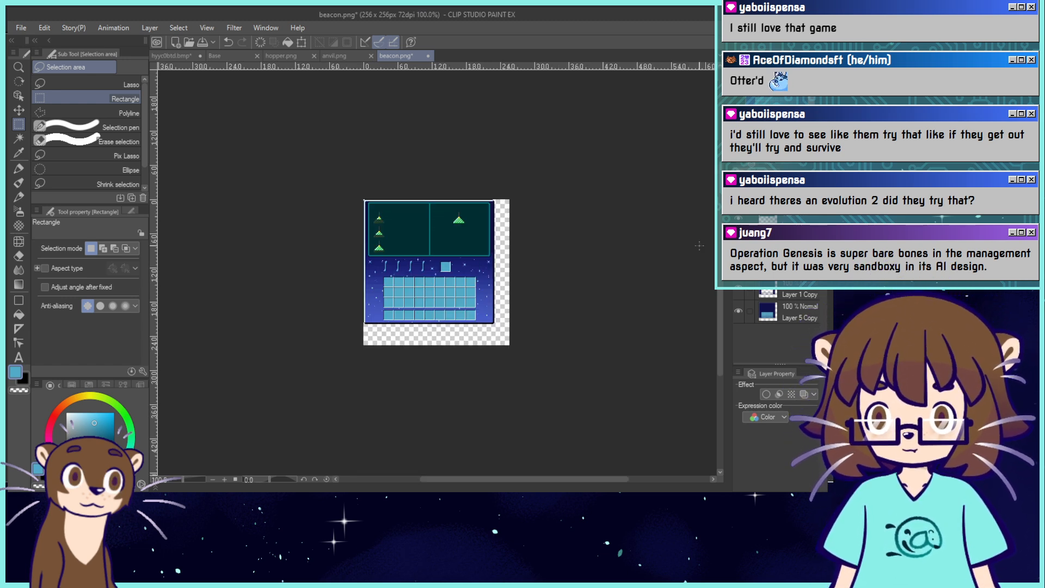
{"action": "left_click", "coordinate": [202, 43]}
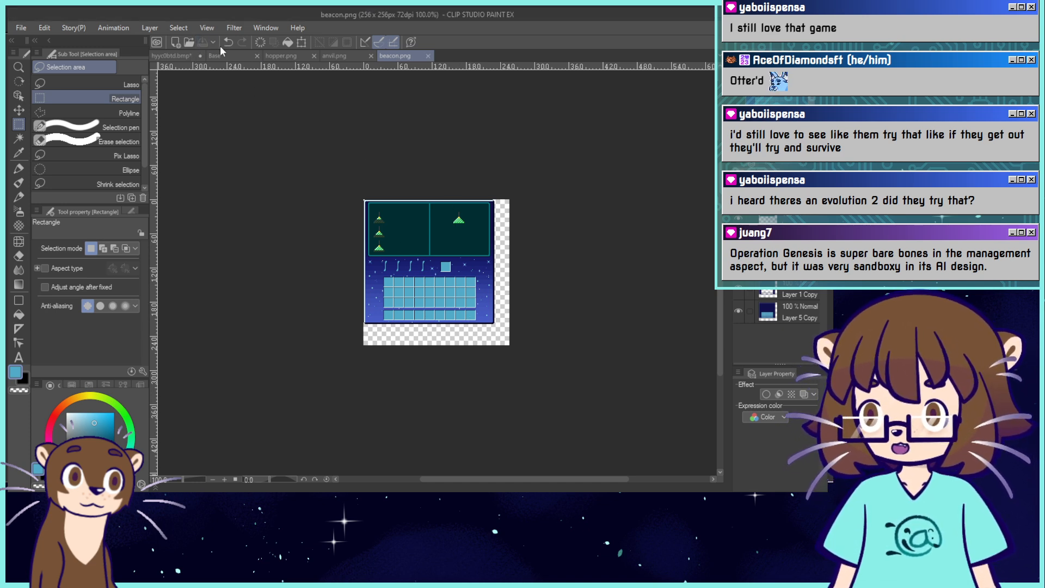
{"action": "left_click", "coordinate": [188, 42]}
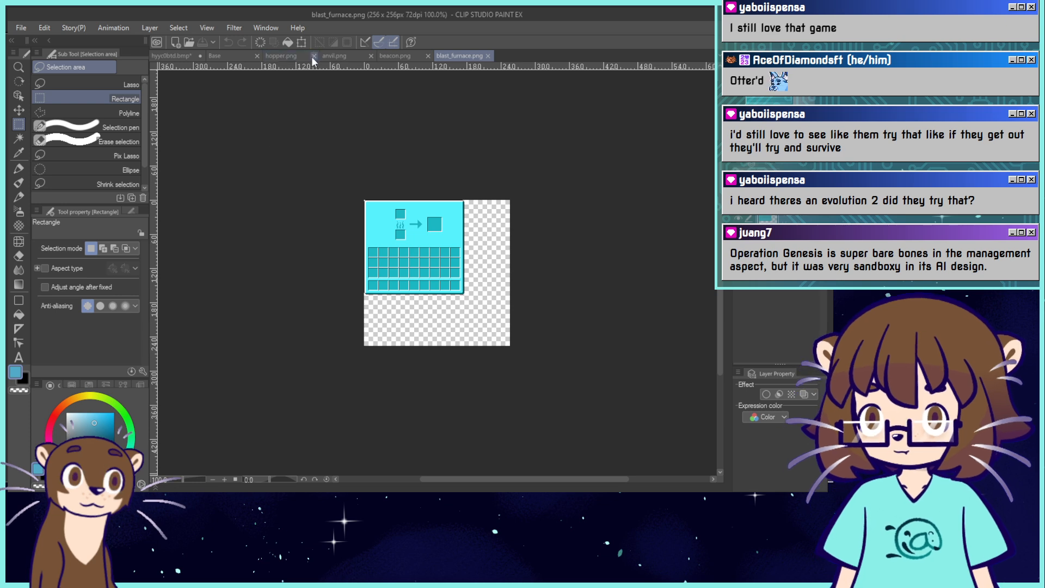
Copy the Base image's starry background and slot grid layers into blast_furnace.png.
{"action": "left_click", "coordinate": [221, 56]}
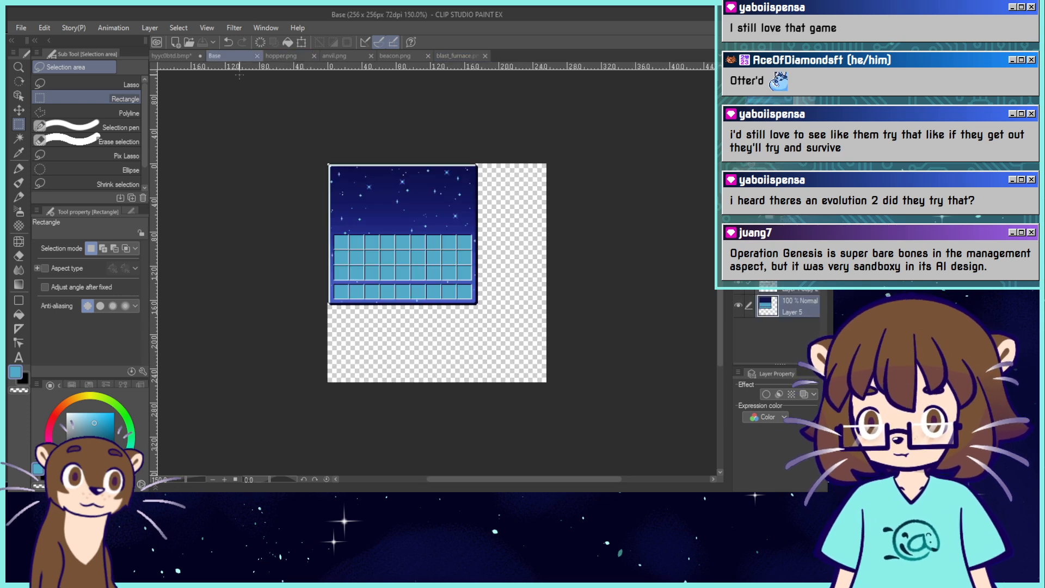
{"action": "left_click", "coordinate": [457, 56]}
{"action": "key", "text": "ctrl+v"}
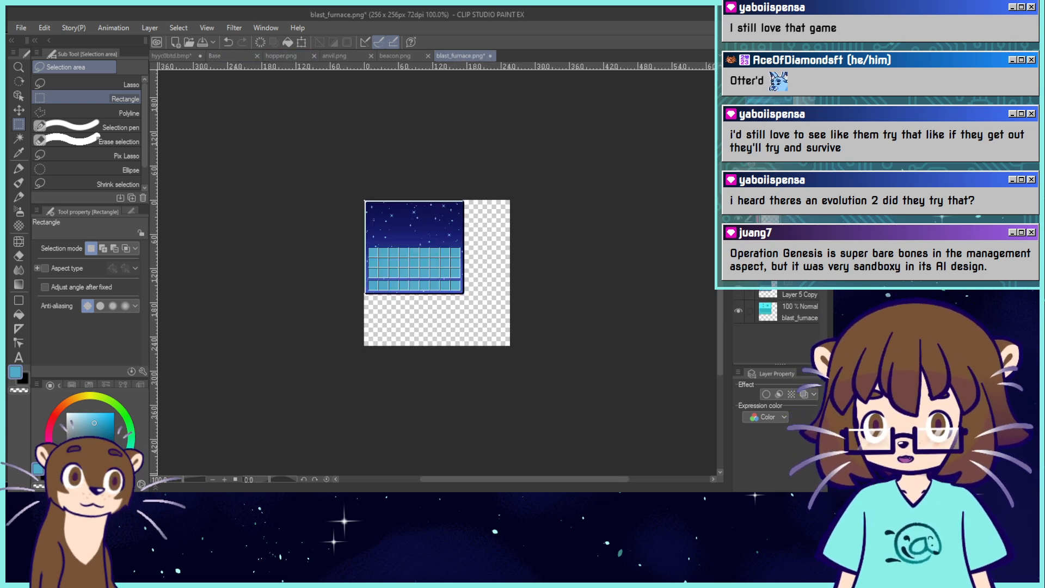
{"action": "key", "text": "ctrl+plus"}
{"action": "key", "text": "ctrl+plus"}
{"action": "key", "text": "ctrl+plus"}
{"action": "key", "text": "ctrl+plus"}
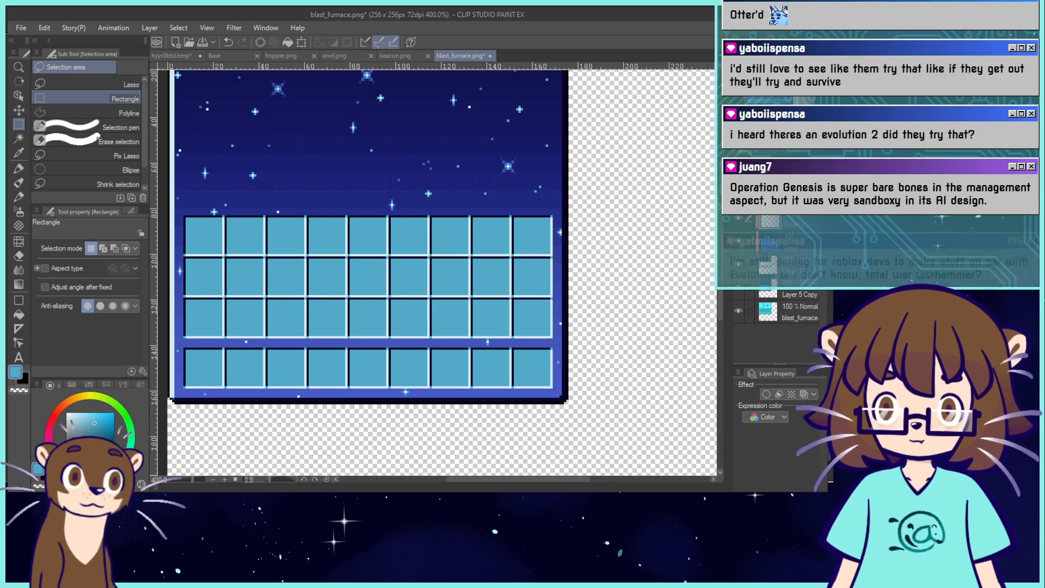
{"action": "key", "text": "ctrl+minus"}
{"action": "key", "text": "ctrl+minus"}
Bring the original blast_furnace layer above the pasted Base layers and marquee the upper slots, flames and arrow.
{"action": "left_click_drag", "start_coordinate": [782, 101], "coordinate": [775, 97]}
{"action": "left_click", "coordinate": [800, 312]}
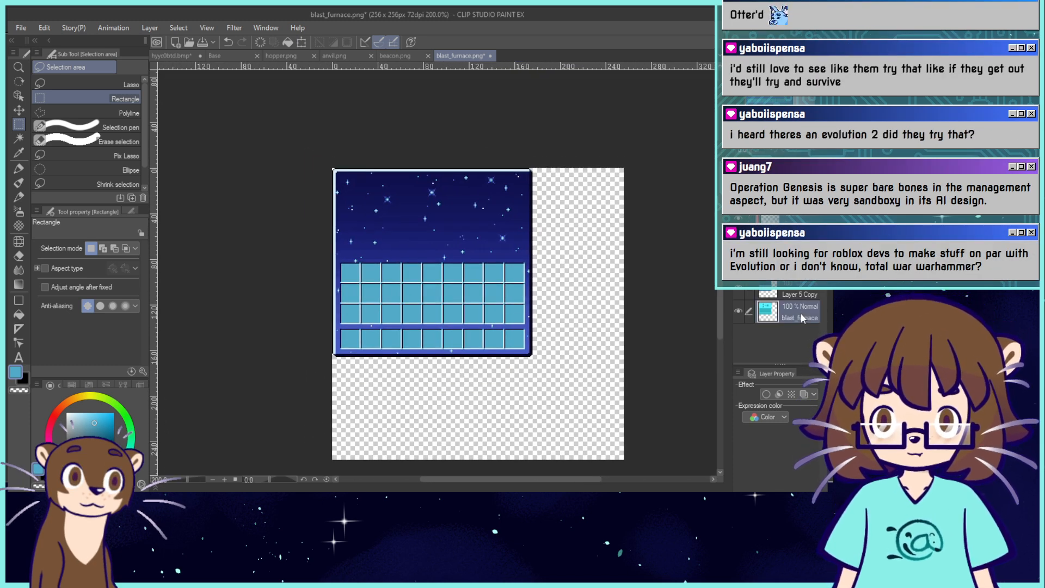
{"action": "left_click_drag", "start_coordinate": [800, 313], "coordinate": [789, 214]}
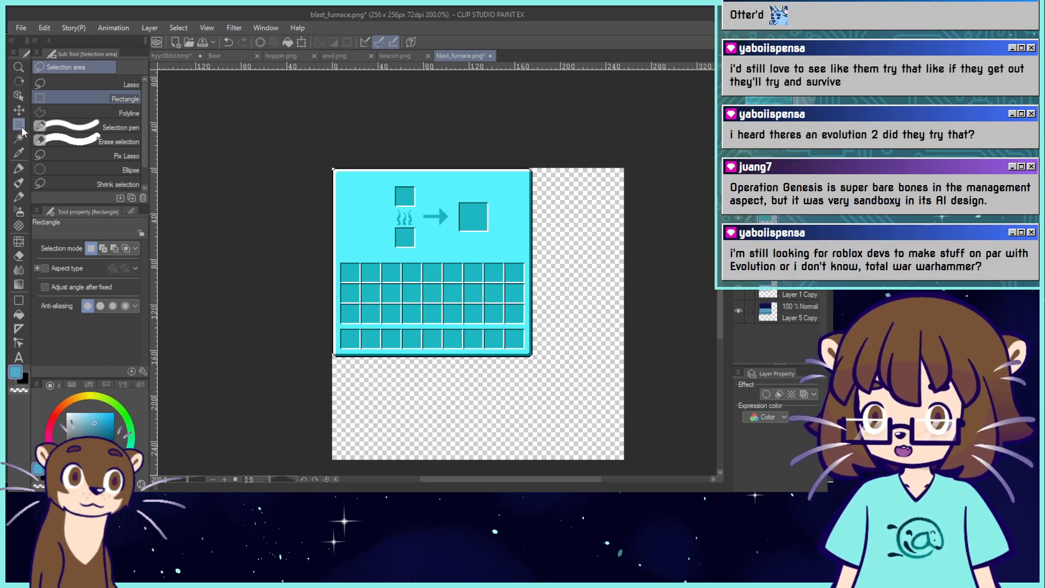
{"action": "left_click_drag", "start_coordinate": [382, 182], "coordinate": [499, 253]}
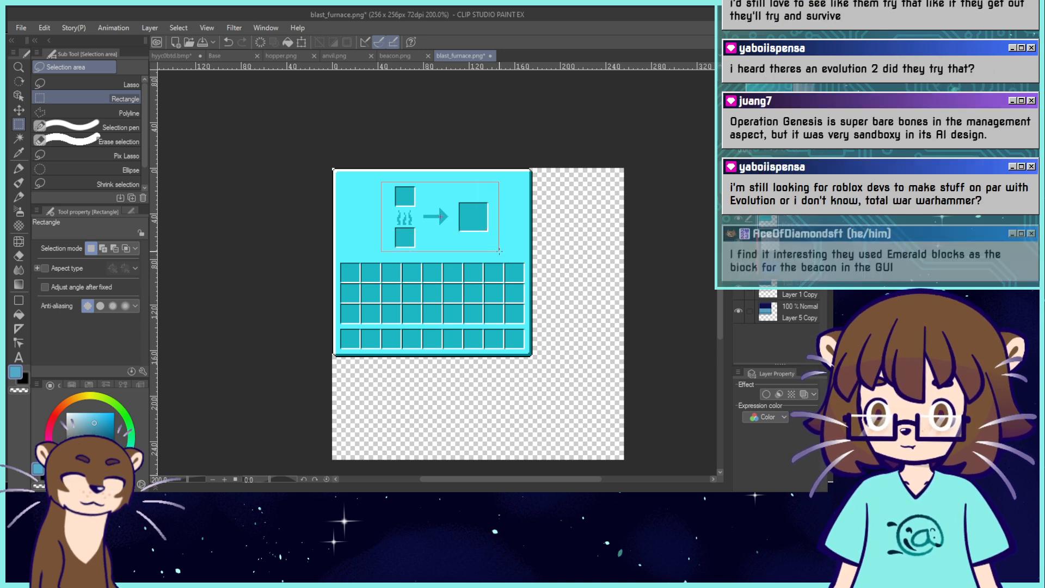
Open smoker.png and furnace.png and compare their slot layouts with blast_furnace.png.
{"action": "left_click", "coordinate": [340, 269]}
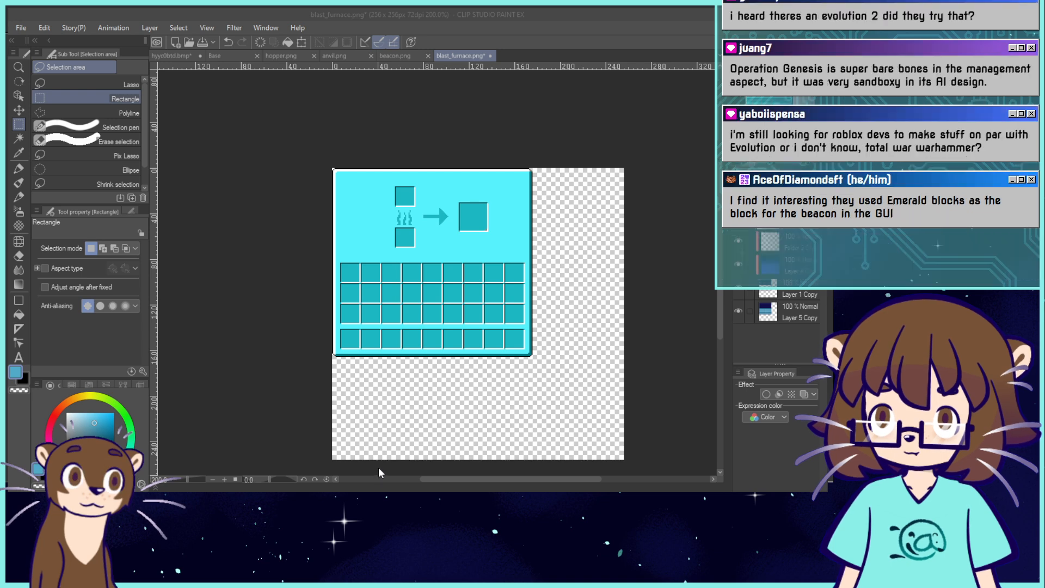
{"action": "left_click", "coordinate": [493, 473]}
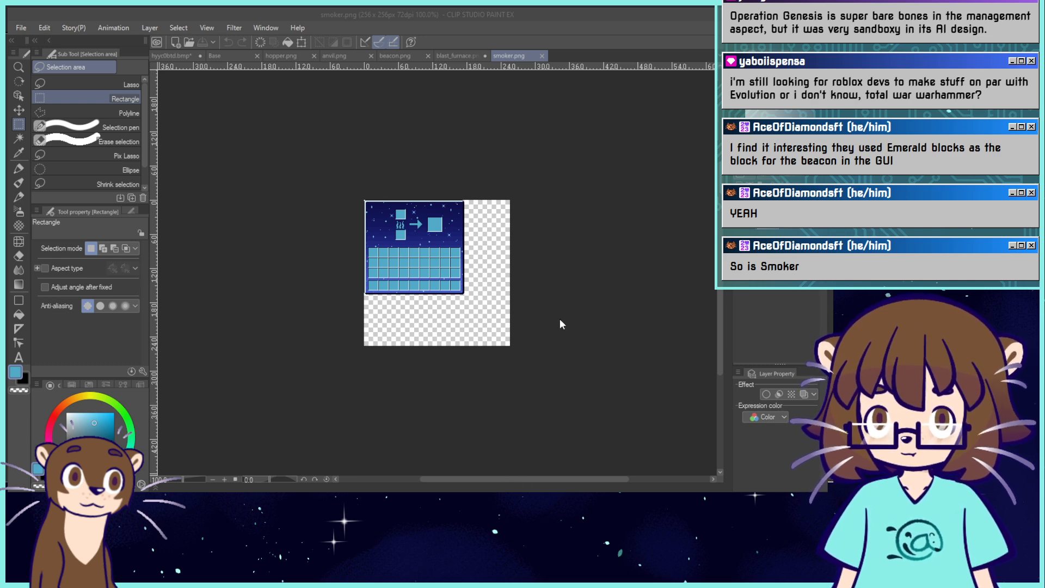
{"action": "left_click", "coordinate": [524, 474]}
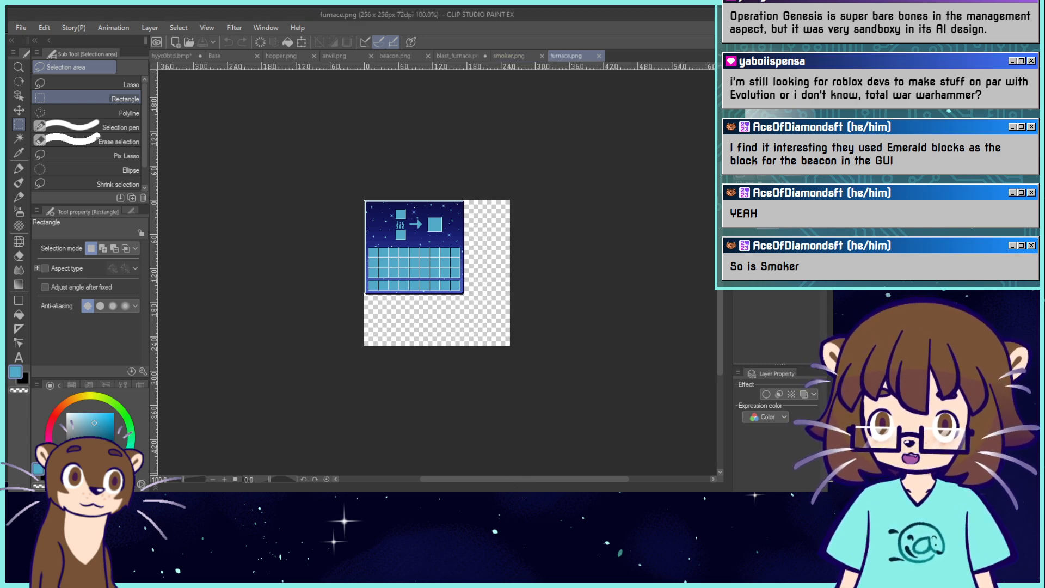
{"action": "left_click", "coordinate": [460, 56]}
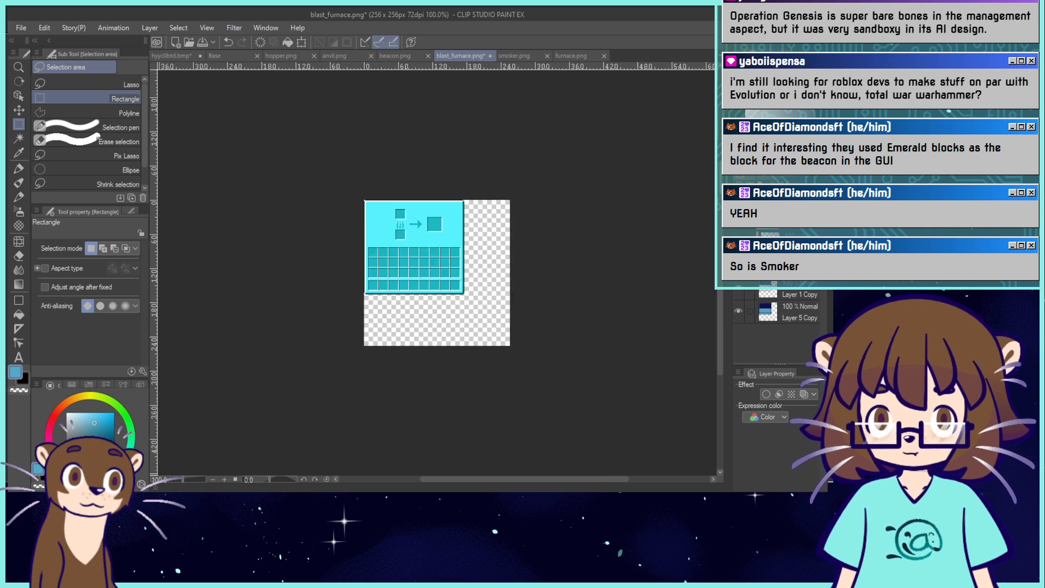
{"action": "left_click", "coordinate": [566, 55]}
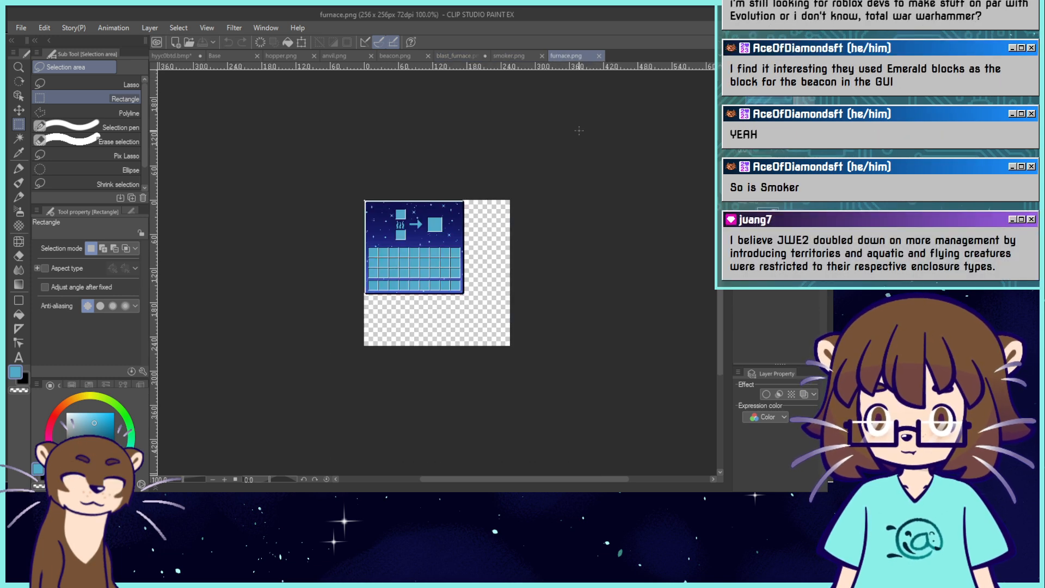
{"action": "left_click", "coordinate": [460, 55]}
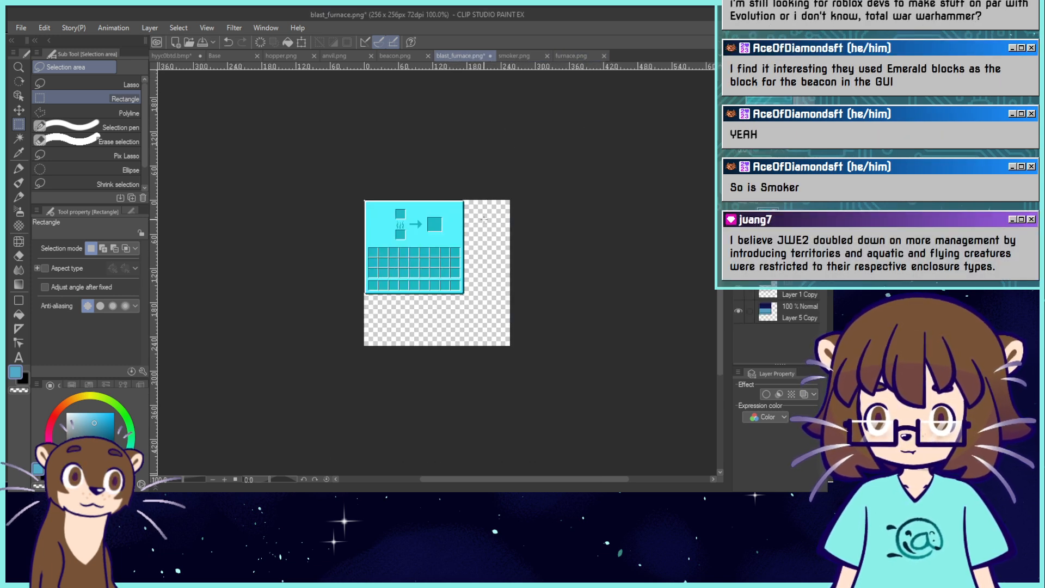
{"action": "left_click", "coordinate": [517, 60]}
{"action": "left_click", "coordinate": [582, 54]}
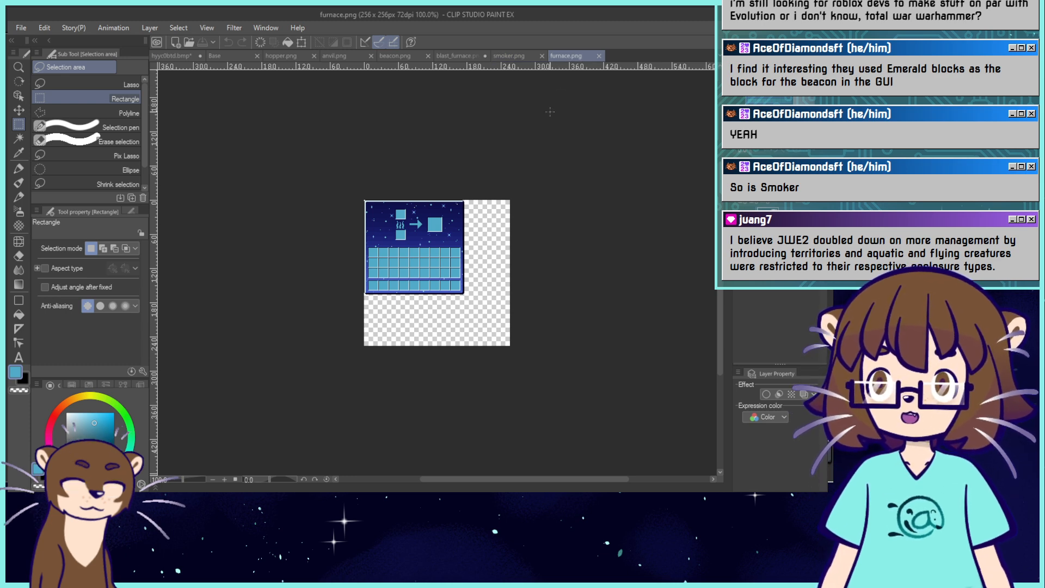
Close smoker.png, discard the open blast_furnace.png edits, and save furnace.png under the name blast_furnace.png.
{"action": "left_click", "coordinate": [542, 55]}
{"action": "left_click", "coordinate": [478, 58]}
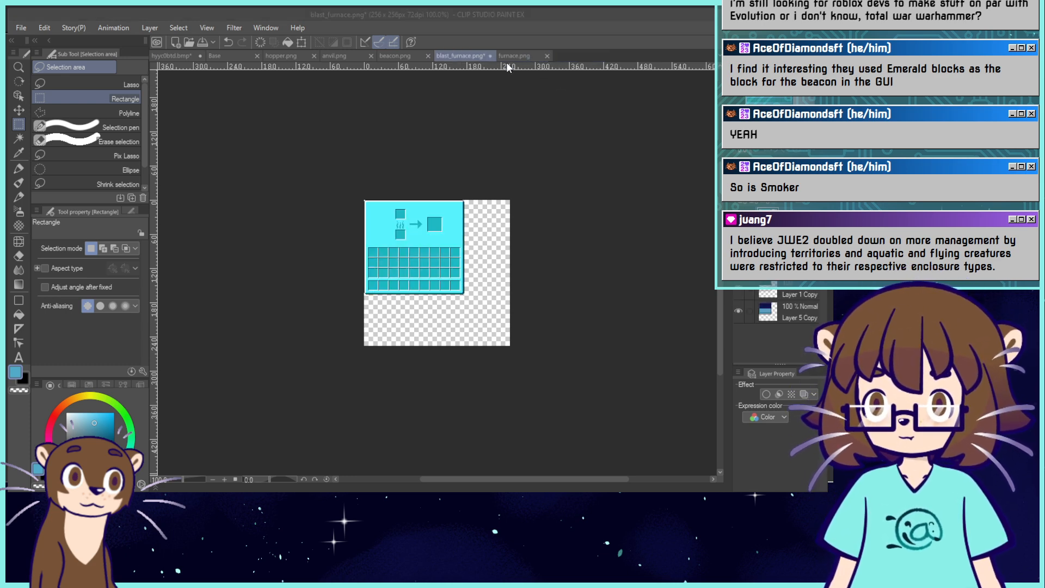
{"action": "left_click", "coordinate": [434, 266]}
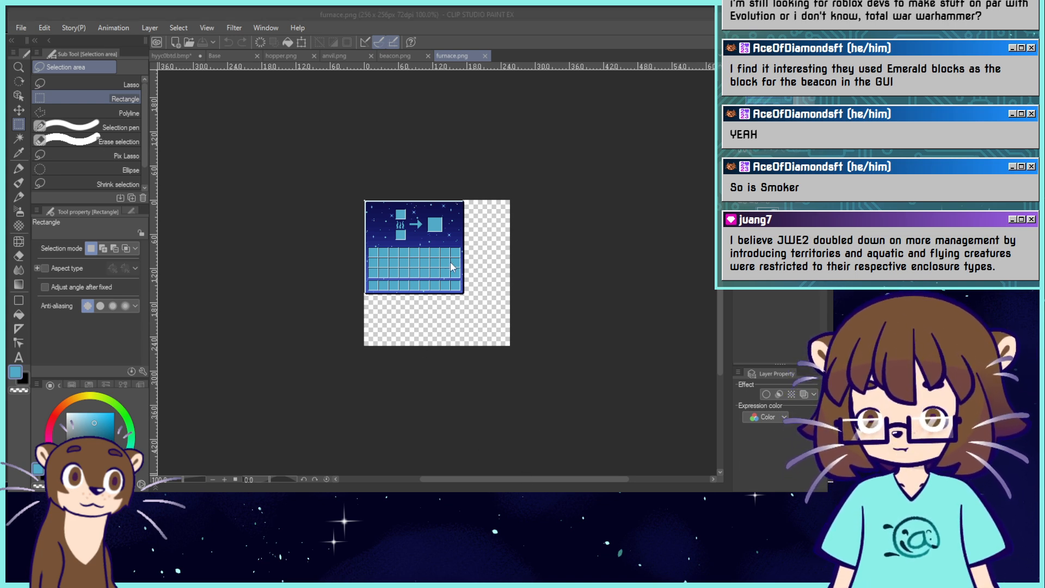
{"action": "key", "text": "Return"}
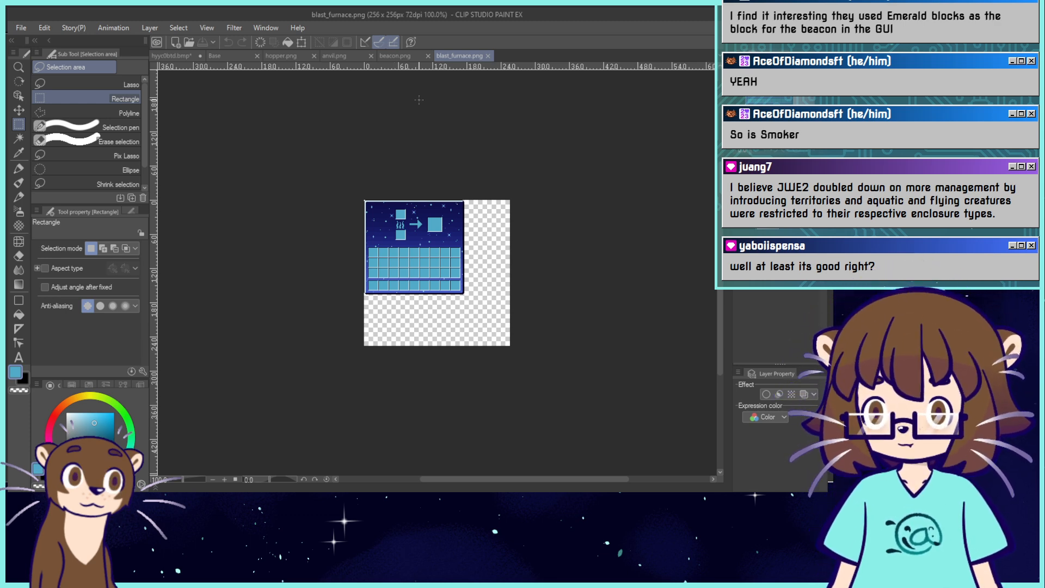
Close hopper.png, anvil.png, beacon.png and blast_furnace.png, keeping the Base image open, and open brewing_stand.png.
{"action": "left_click", "coordinate": [318, 61]}
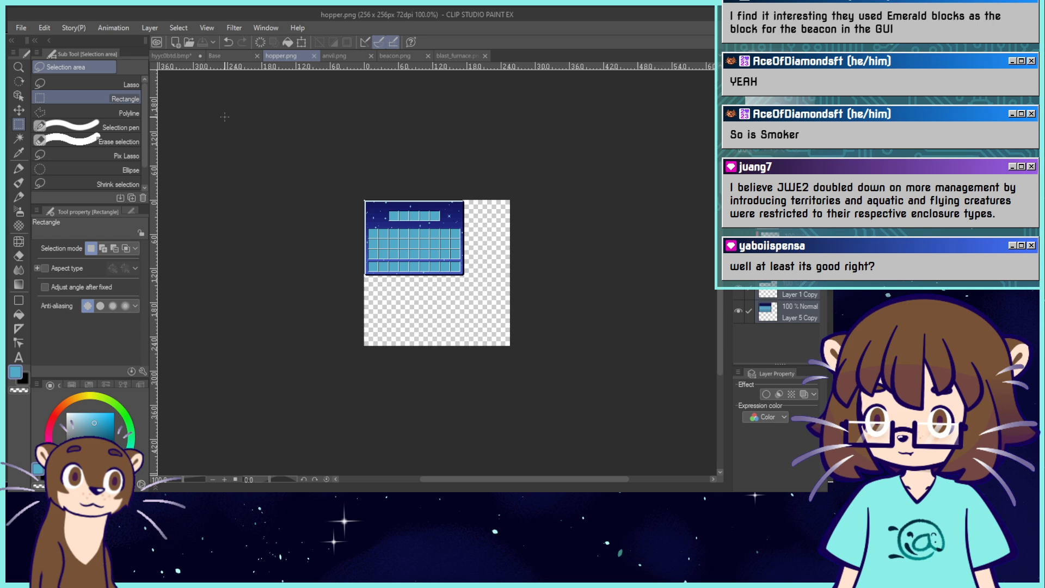
{"action": "left_click", "coordinate": [314, 56]}
{"action": "left_click", "coordinate": [314, 55]}
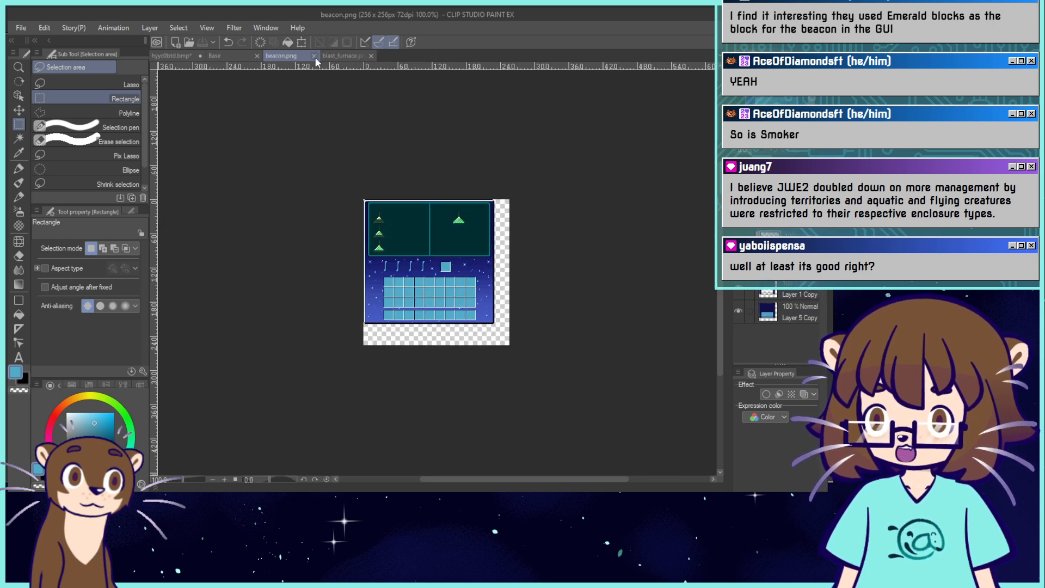
{"action": "left_click", "coordinate": [315, 55]}
{"action": "left_click", "coordinate": [316, 55]}
{"action": "left_click", "coordinate": [189, 42]}
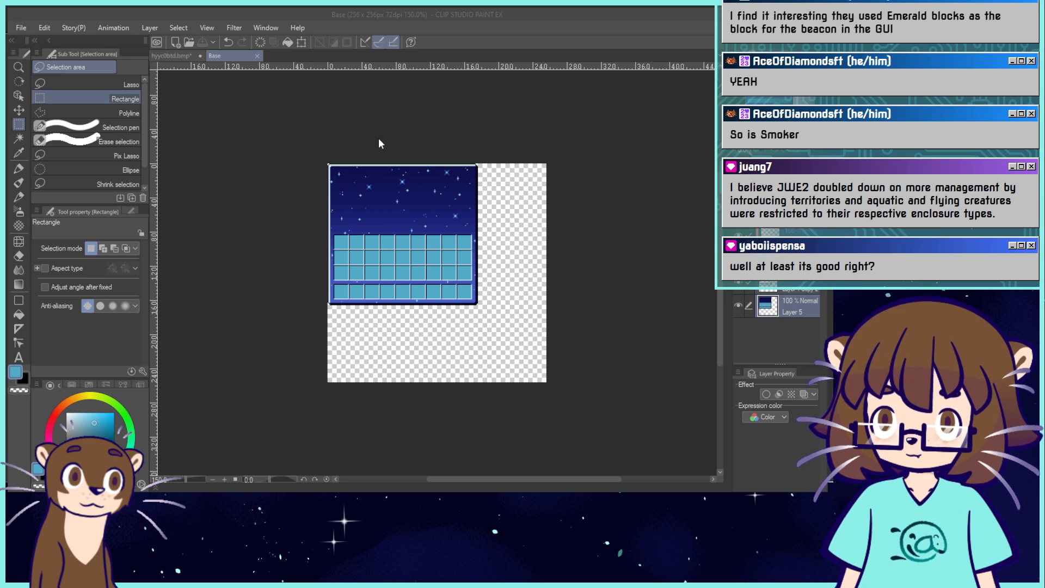
{"action": "left_click", "coordinate": [514, 468]}
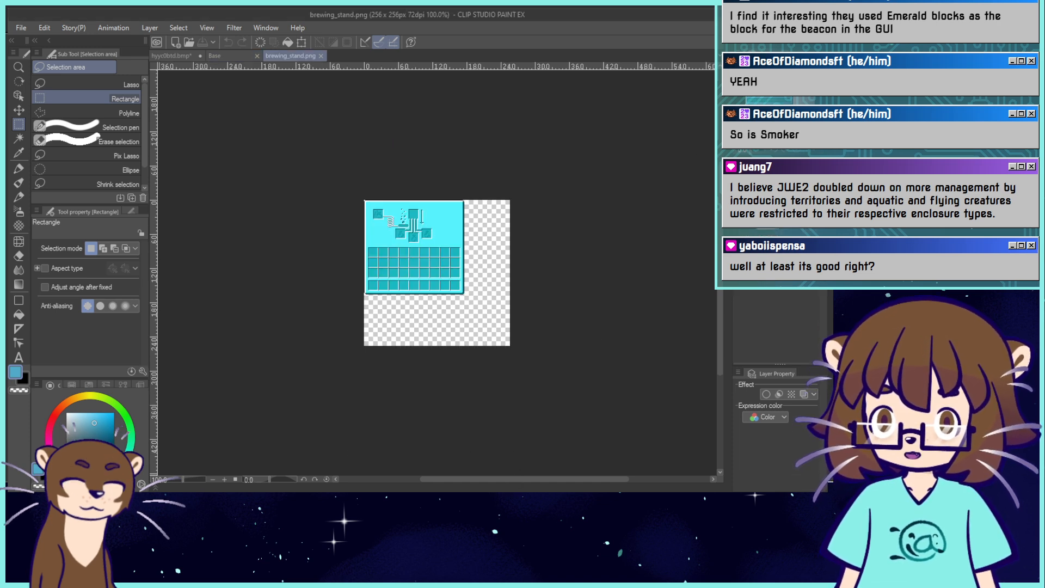
Paste the Base background and slot layers into brewing_stand.png and bring the original brewing stand layer above them.
{"action": "key", "text": "ctrl+plus"}
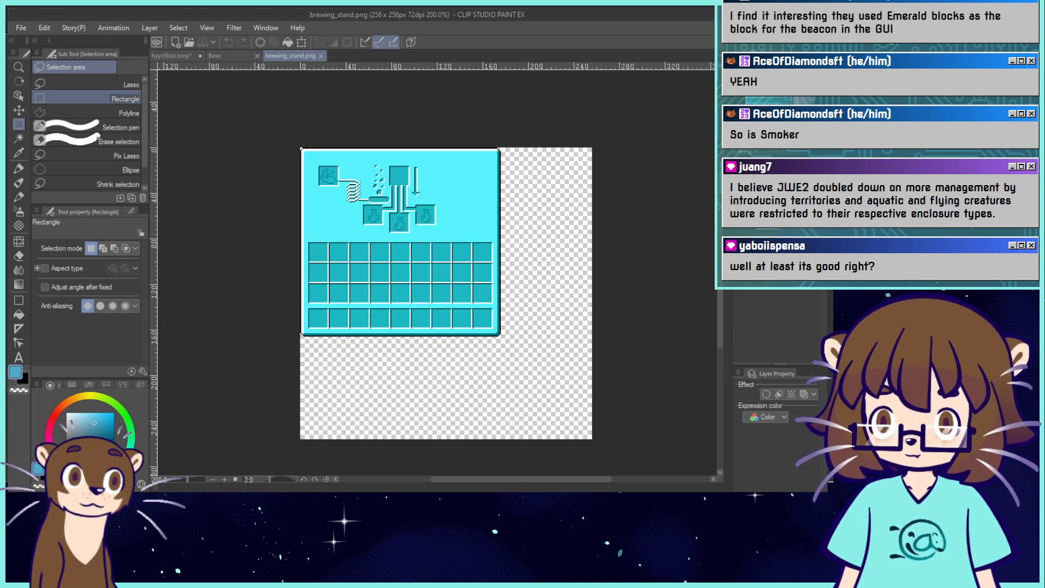
{"action": "key", "text": "ctrl+v"}
{"action": "left_click_drag", "start_coordinate": [792, 322], "coordinate": [792, 229]}
{"action": "key", "text": "ctrl+plus"}
Marquee the brewing apparatus above the inventory grid, clear the original layer outside the selection, and deselect.
{"action": "left_click_drag", "start_coordinate": [381, 218], "coordinate": [461, 332]}
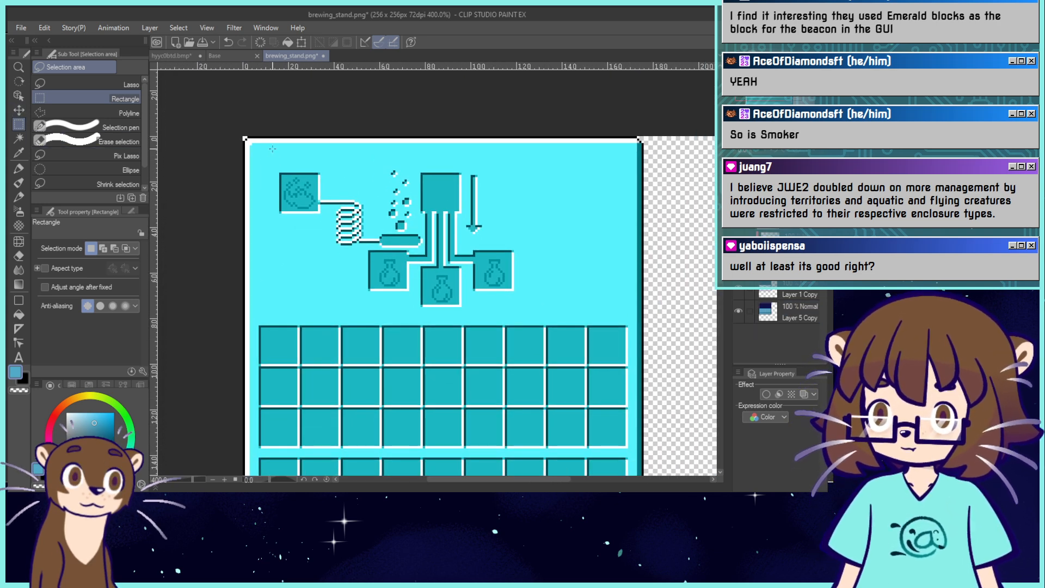
{"action": "left_click_drag", "start_coordinate": [261, 147], "coordinate": [546, 315]}
{"action": "left_click", "coordinate": [399, 334]}
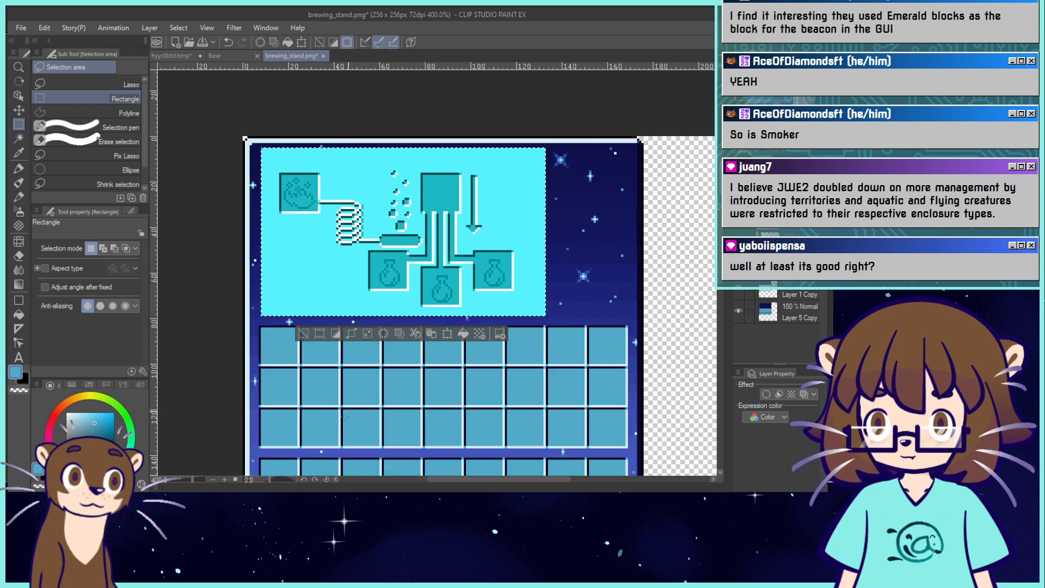
{"action": "key", "text": "ctrl+d"}
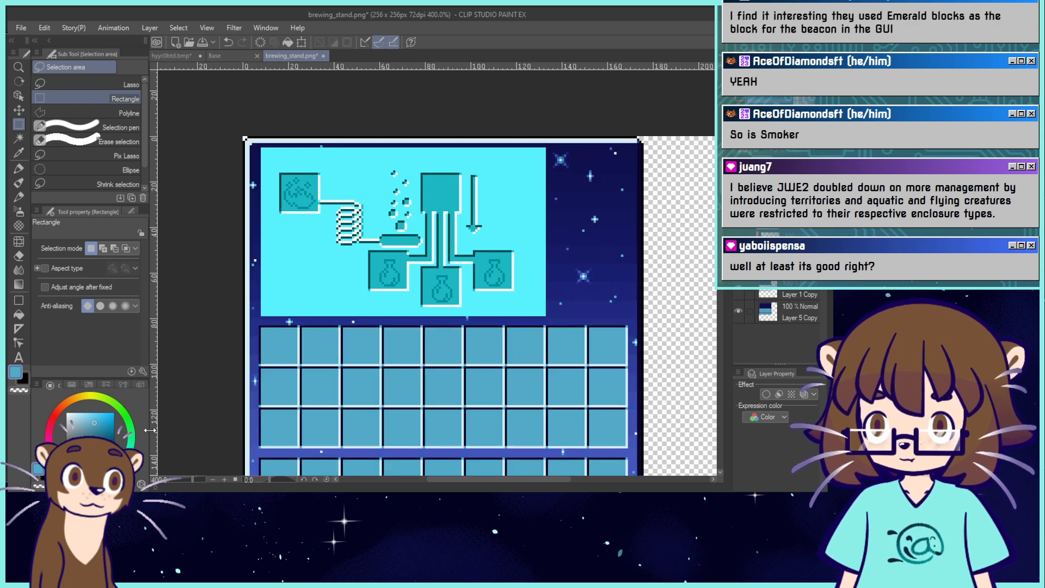
Remove the light cyan background around the brewing apparatus using Pix fill with the transparent colour.
{"action": "left_click", "coordinate": [22, 316]}
{"action": "left_click", "coordinate": [267, 279]}
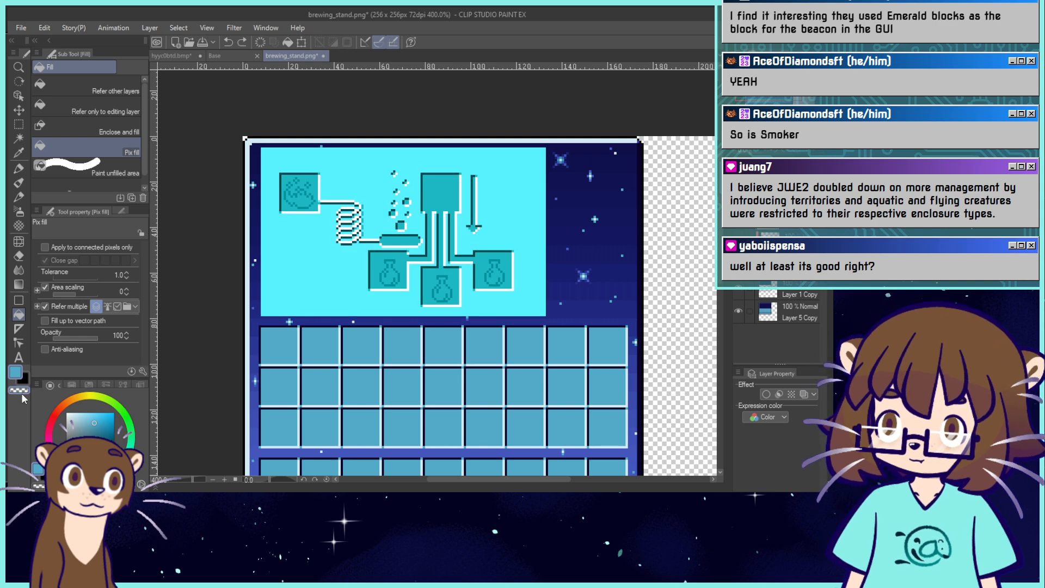
{"action": "key", "text": "ctrl+z"}
{"action": "left_click", "coordinate": [289, 311]}
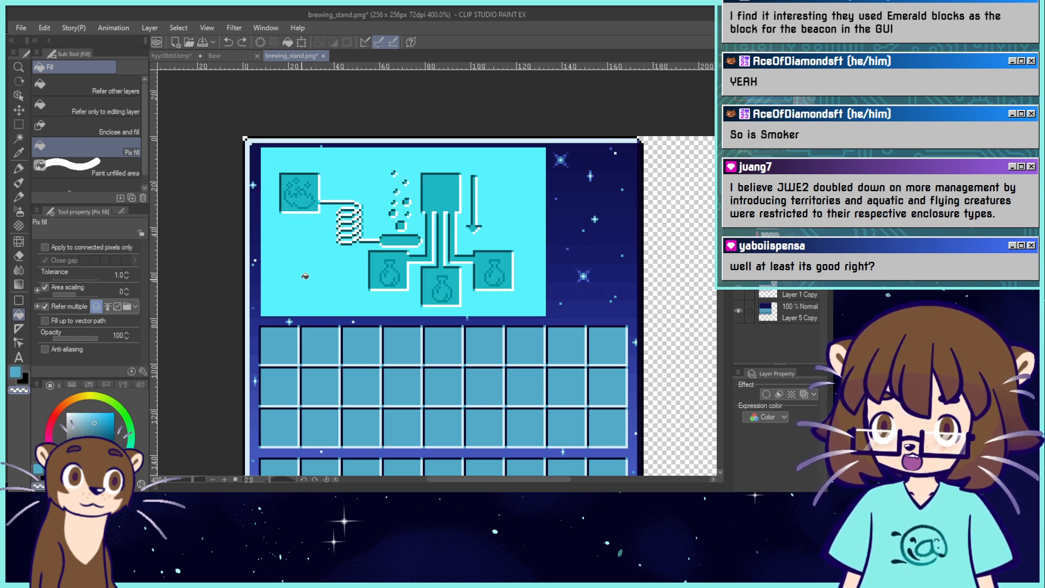
{"action": "key", "text": "ctrl+z"}
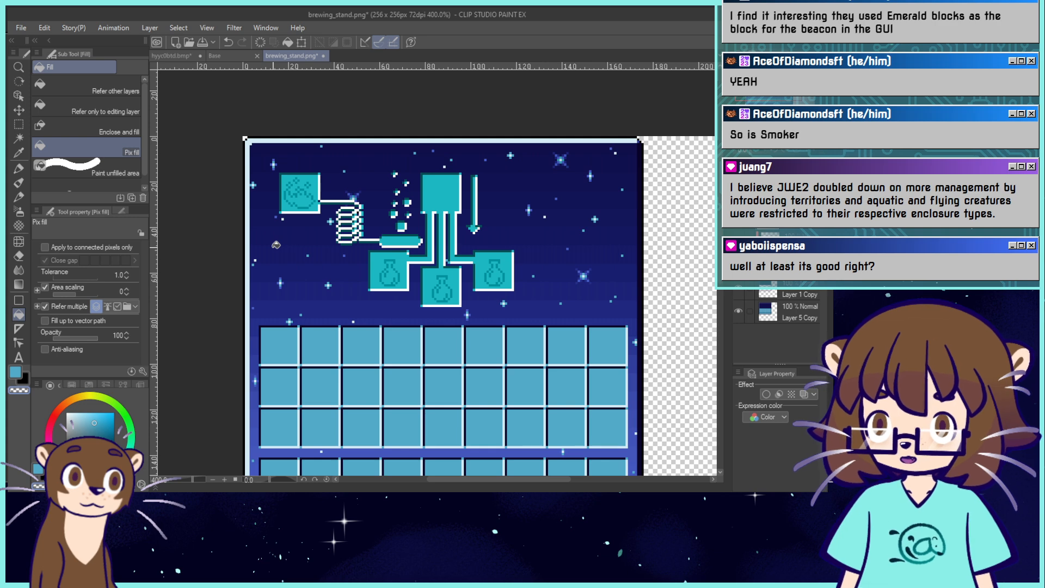
Try recolouring the brewing slots and their outlines with the inventory grid's blue and navy, limiting Pix fill to connected pixels.
{"action": "left_click", "coordinate": [19, 169]}
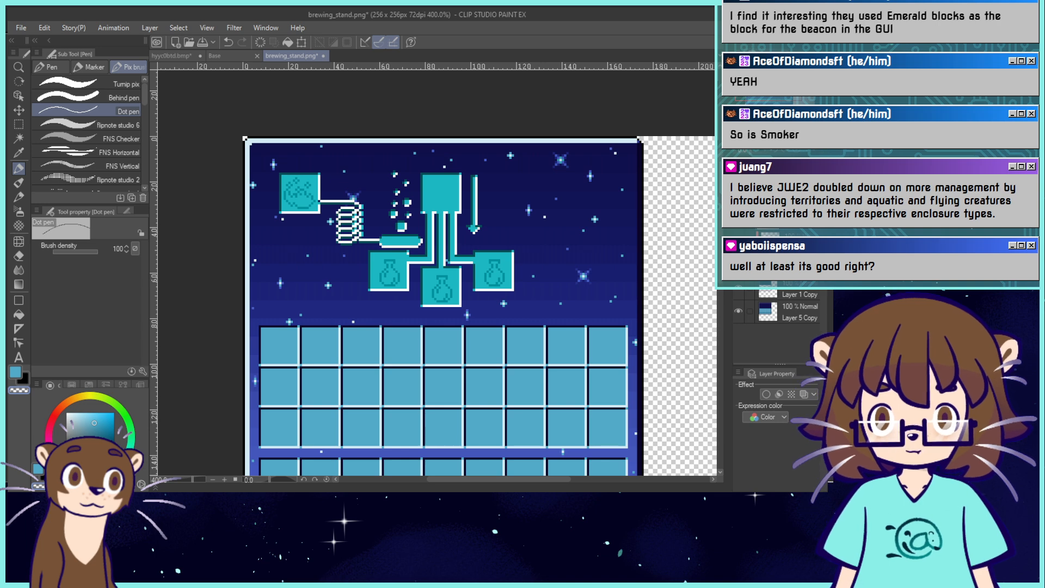
{"action": "left_click", "coordinate": [515, 260], "text": "alt"}
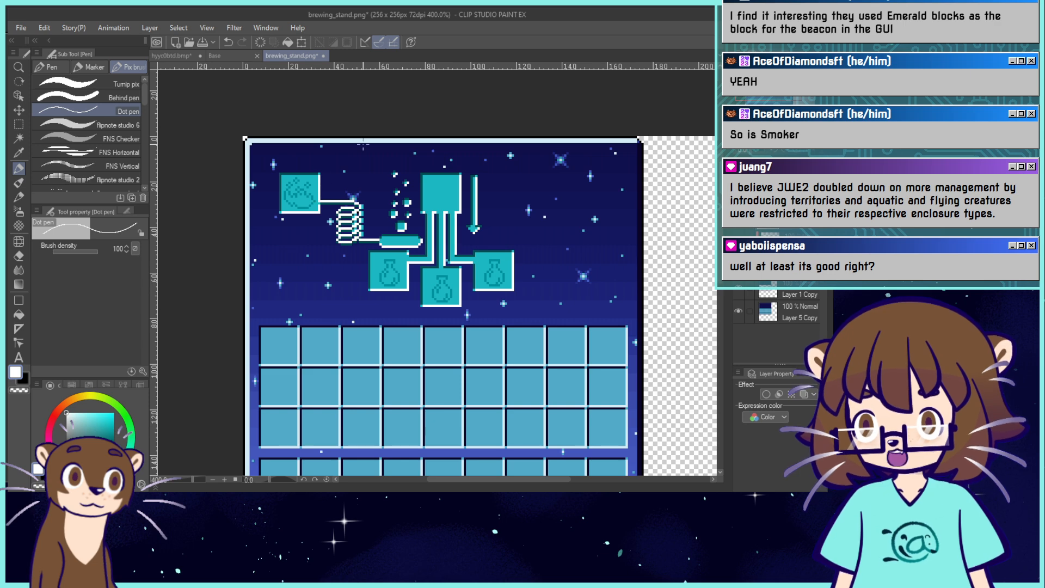
{"action": "left_click", "coordinate": [19, 317]}
{"action": "left_click", "coordinate": [288, 336], "text": "alt"}
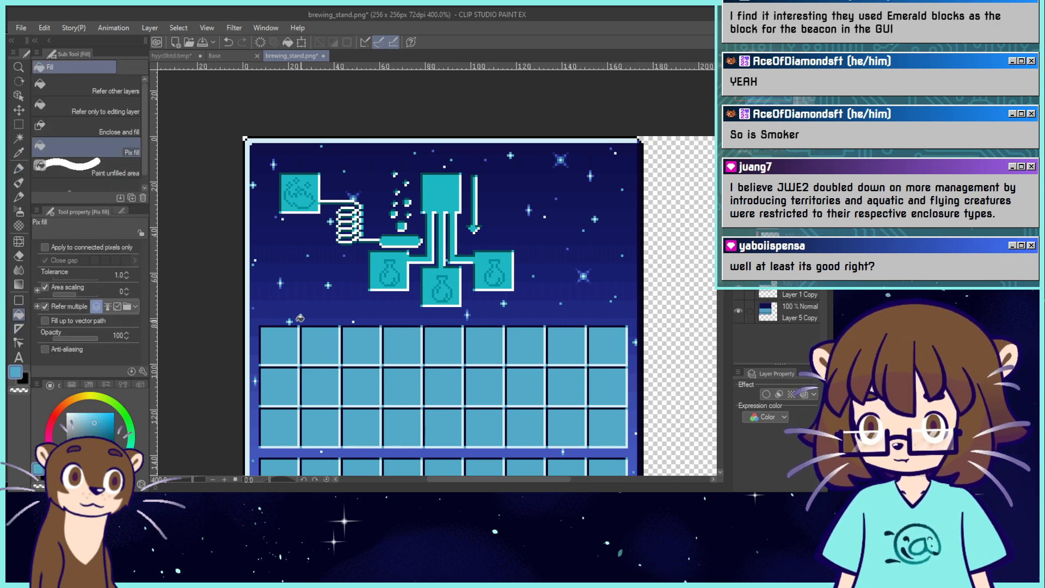
{"action": "left_click", "coordinate": [45, 249]}
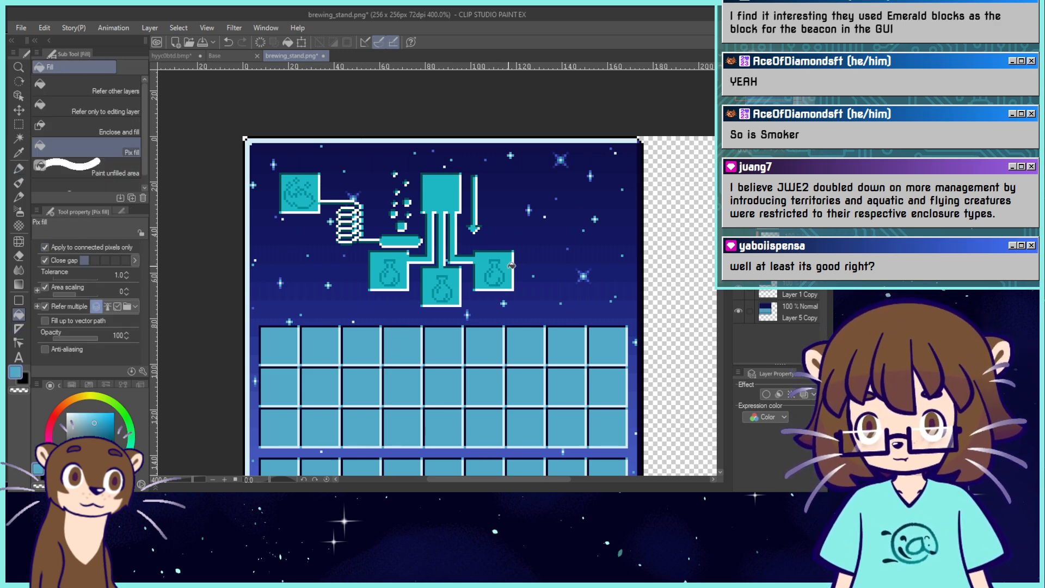
{"action": "left_click", "coordinate": [532, 324], "text": "alt"}
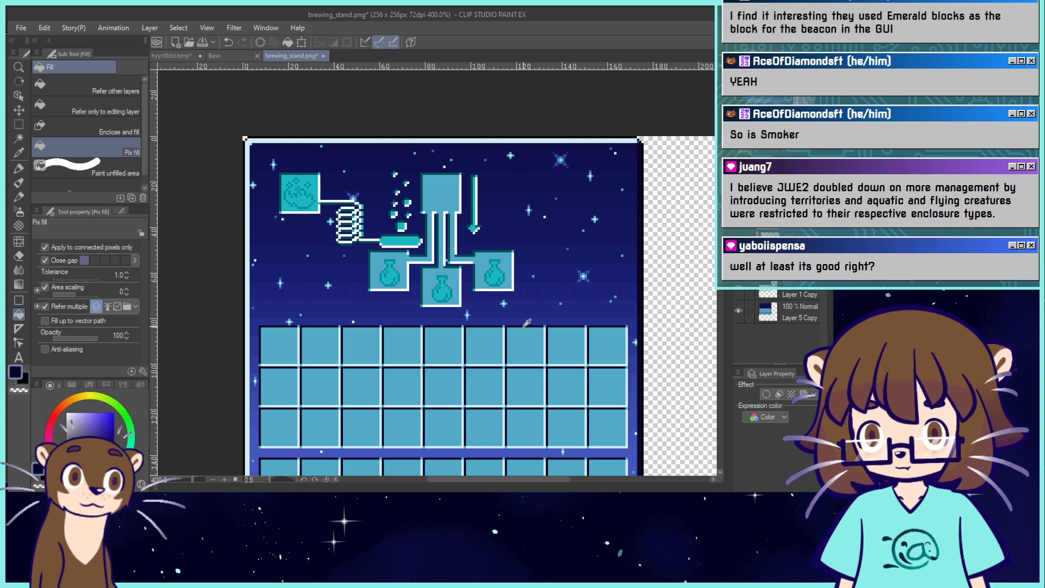
{"action": "left_click", "coordinate": [502, 251]}
{"action": "key", "text": "ctrl+z"}
Fill all teal brewing slots and dark outlines with the inventory grid's blue and navy, without limiting Pix fill to connected pixels.
{"action": "left_click", "coordinate": [45, 248]}
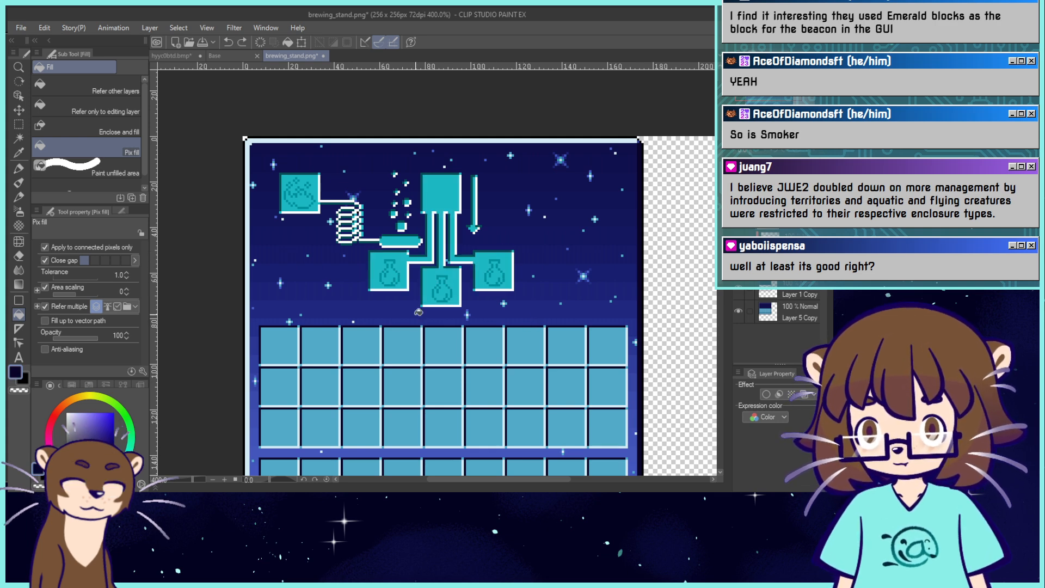
{"action": "left_click", "coordinate": [540, 342], "text": "alt"}
{"action": "left_click", "coordinate": [517, 253]}
{"action": "left_click", "coordinate": [529, 297], "text": "alt"}
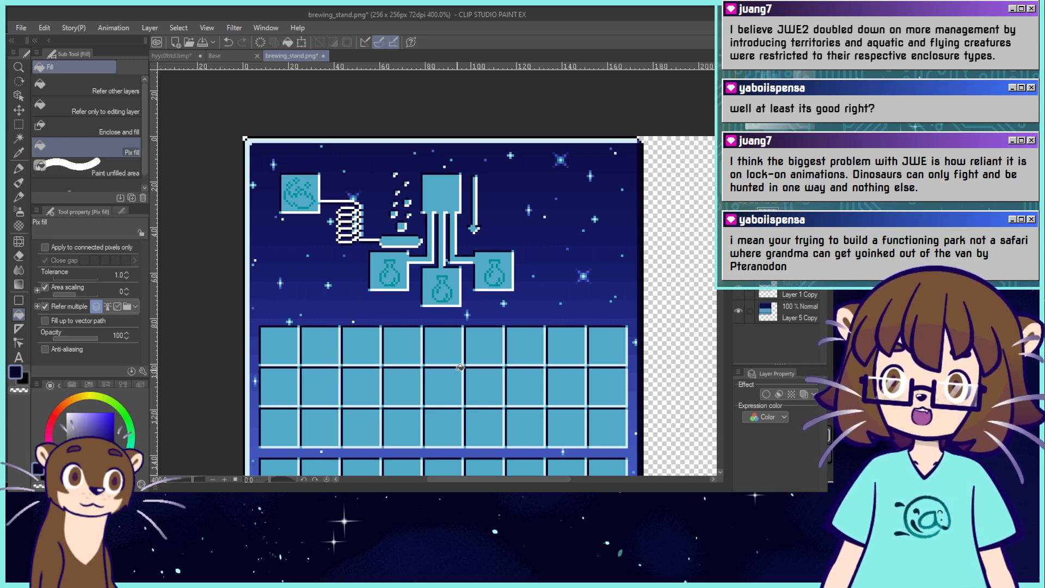
Recolour the bottle and blaze powder icons in the brewing slots with an indigo sampled from the panel's corner.
{"action": "scroll", "coordinate": [460, 367], "scroll_direction": "up", "scroll_amount": 2}
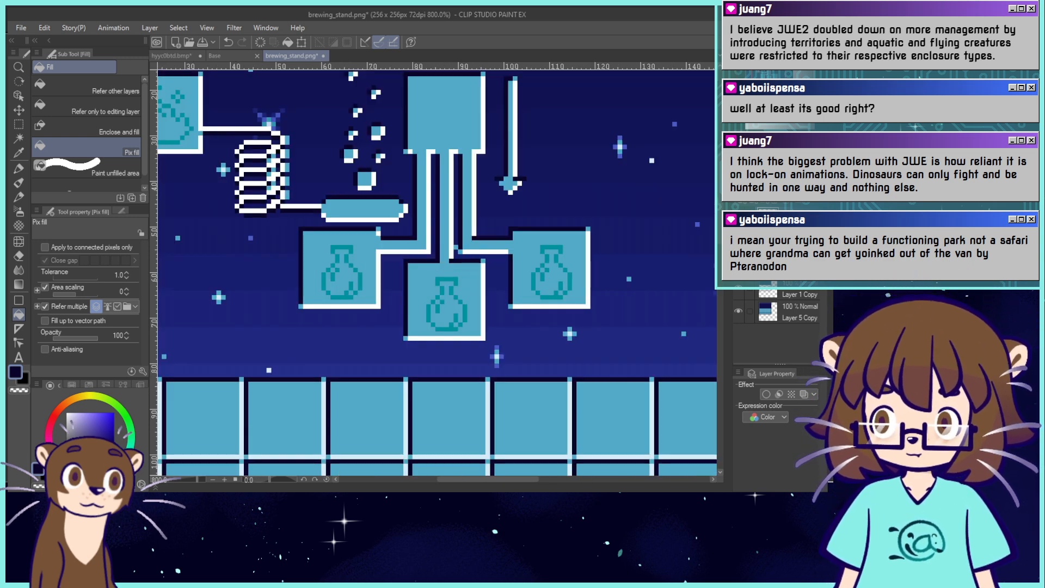
{"action": "key", "text": "ctrl+minus"}
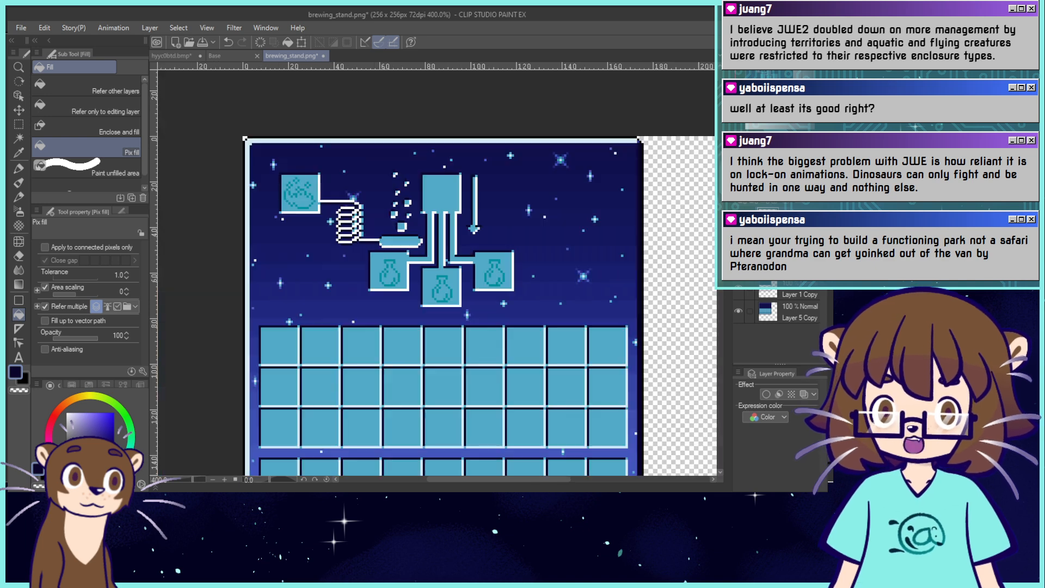
{"action": "scroll", "coordinate": [471, 279], "scroll_direction": "up", "scroll_amount": 2}
{"action": "scroll", "coordinate": [471, 279], "scroll_direction": "up", "scroll_amount": 2}
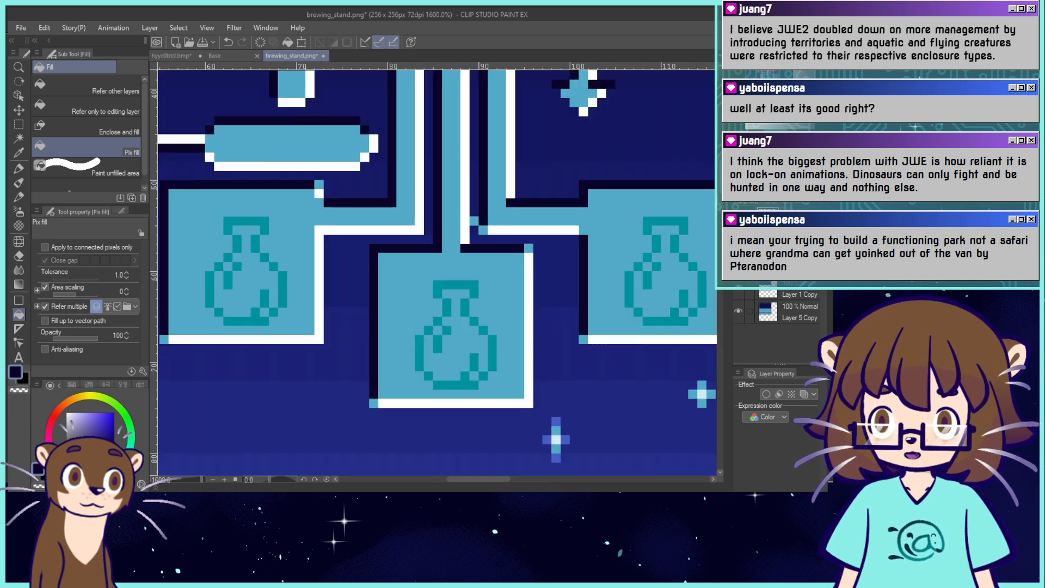
{"action": "scroll", "coordinate": [470, 279], "scroll_direction": "down", "scroll_amount": 2}
{"action": "left_click", "coordinate": [471, 279], "text": "alt"}
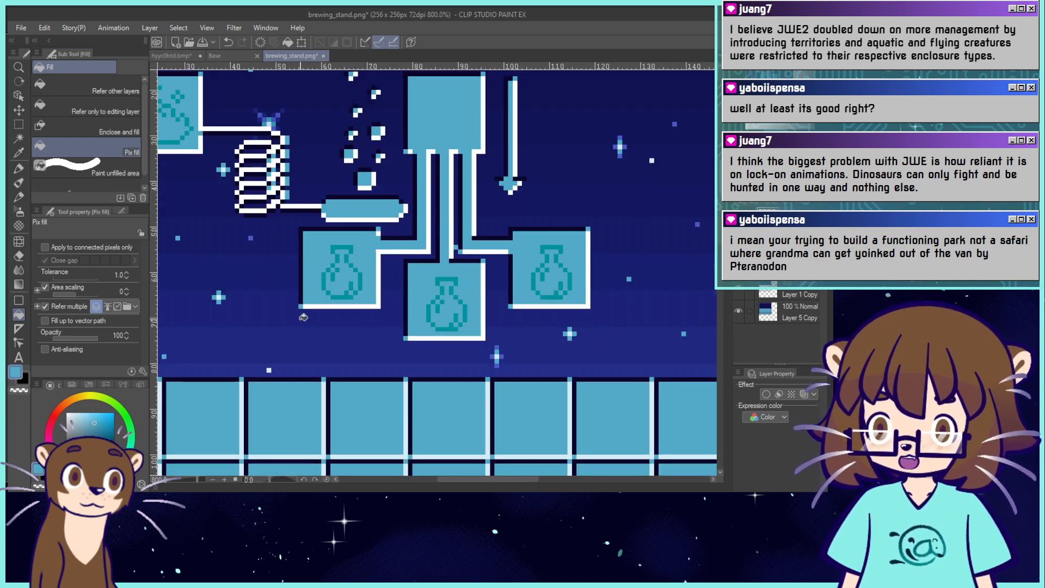
{"action": "left_click_drag", "start_coordinate": [511, 212], "coordinate": [195, 425]}
{"action": "left_click", "coordinate": [522, 222], "text": "alt"}
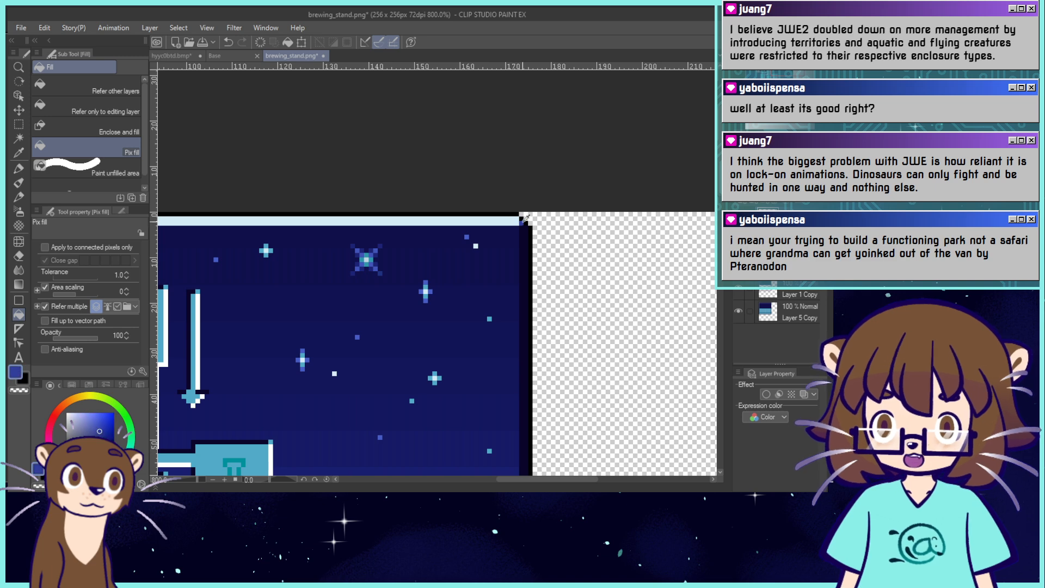
{"action": "left_click_drag", "start_coordinate": [565, 295], "coordinate": [775, 75]}
{"action": "left_click_drag", "start_coordinate": [473, 252], "coordinate": [633, 338]}
{"action": "left_click", "coordinate": [494, 277]}
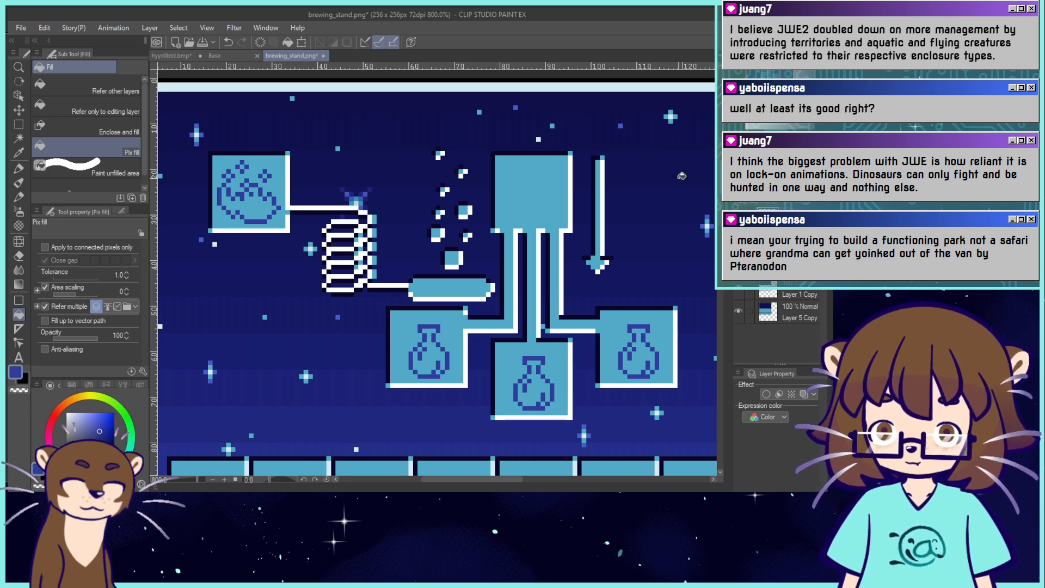
Repaint the dark edge pixels of the rising bubbles in indigo with the Dot pen.
{"action": "key", "text": "p"}
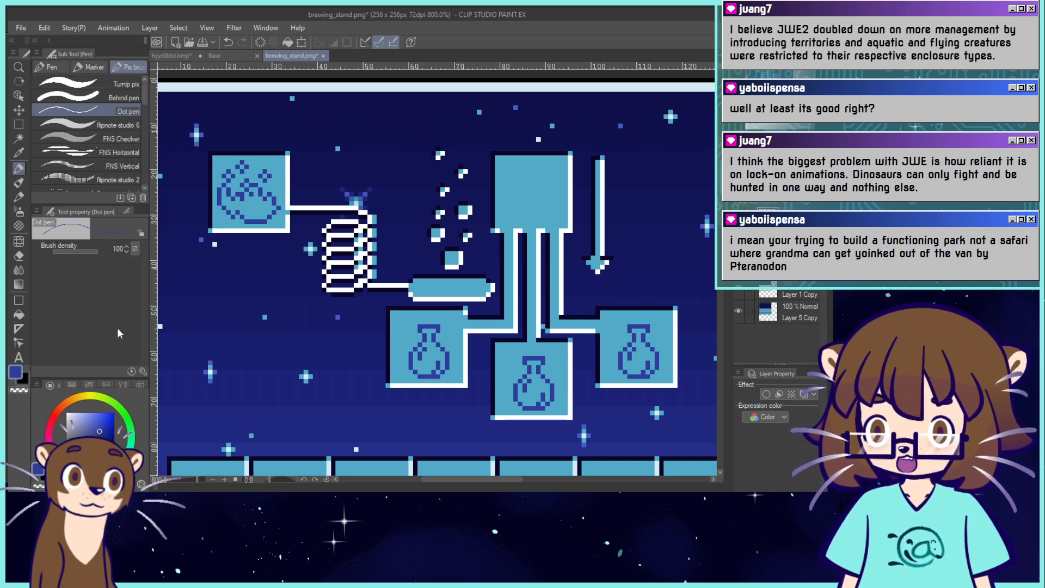
{"action": "left_click", "coordinate": [23, 316]}
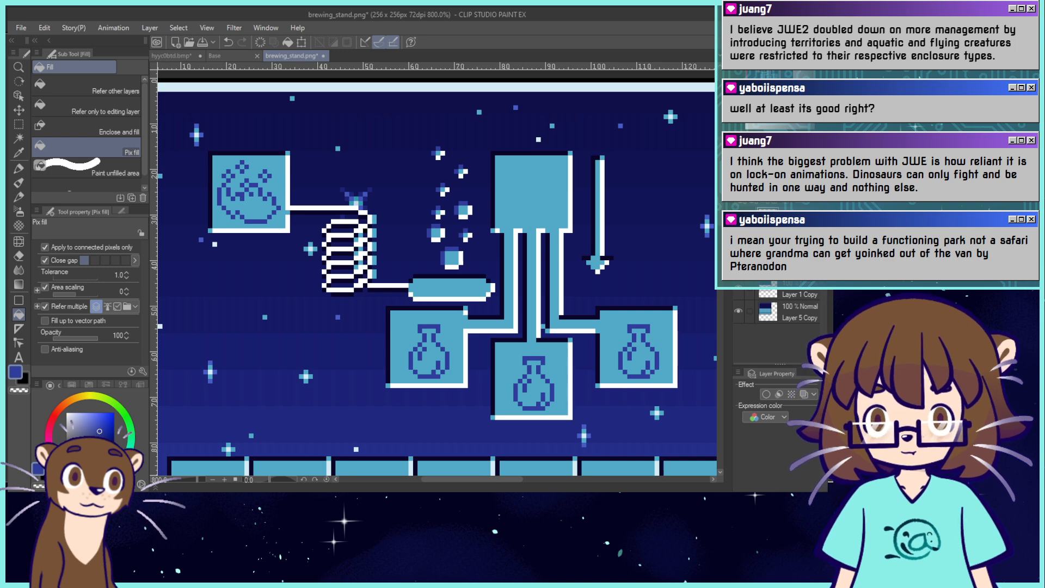
{"action": "key", "text": "ctrl+alt+0"}
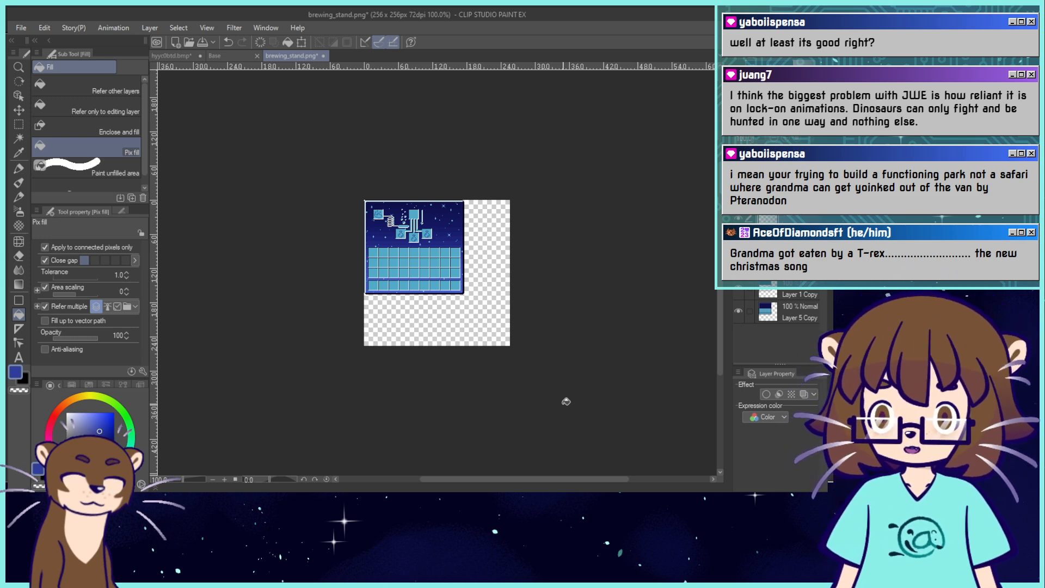
Marquee the area around the coil, remove the background stars overlapping it, and deselect.
{"action": "scroll", "coordinate": [566, 402], "scroll_direction": "up", "scroll_amount": 2}
{"action": "scroll", "coordinate": [439, 274], "scroll_direction": "up", "scroll_amount": 2}
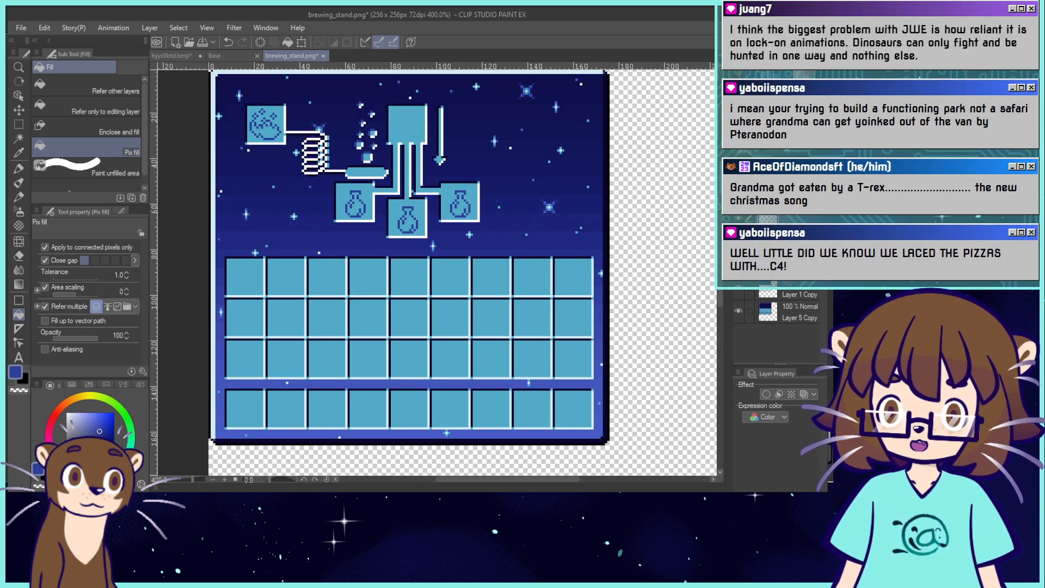
{"action": "scroll", "coordinate": [439, 273], "scroll_direction": "up", "scroll_amount": 3}
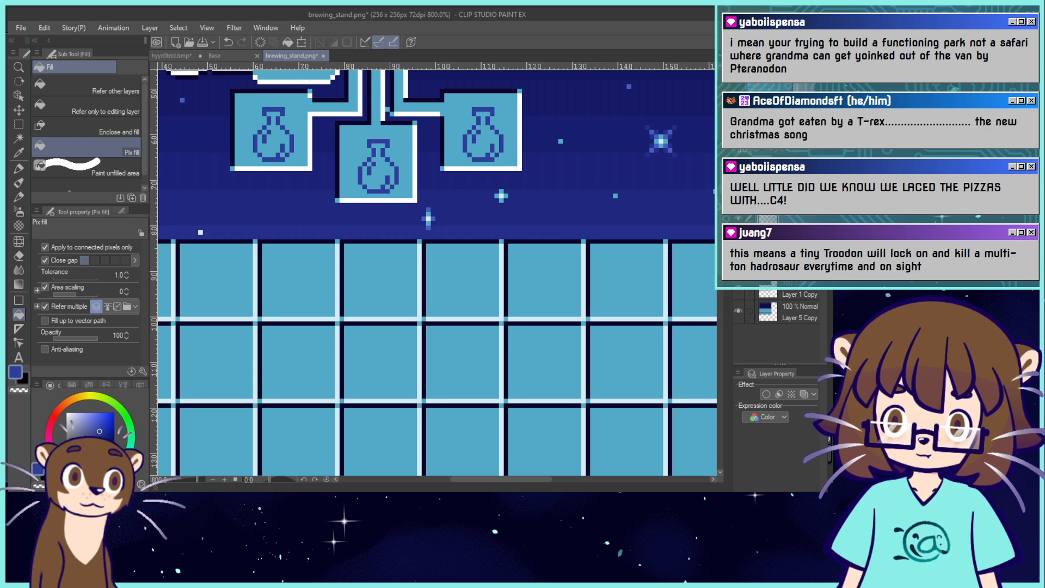
{"action": "scroll", "coordinate": [439, 275], "scroll_direction": "down", "scroll_amount": 2}
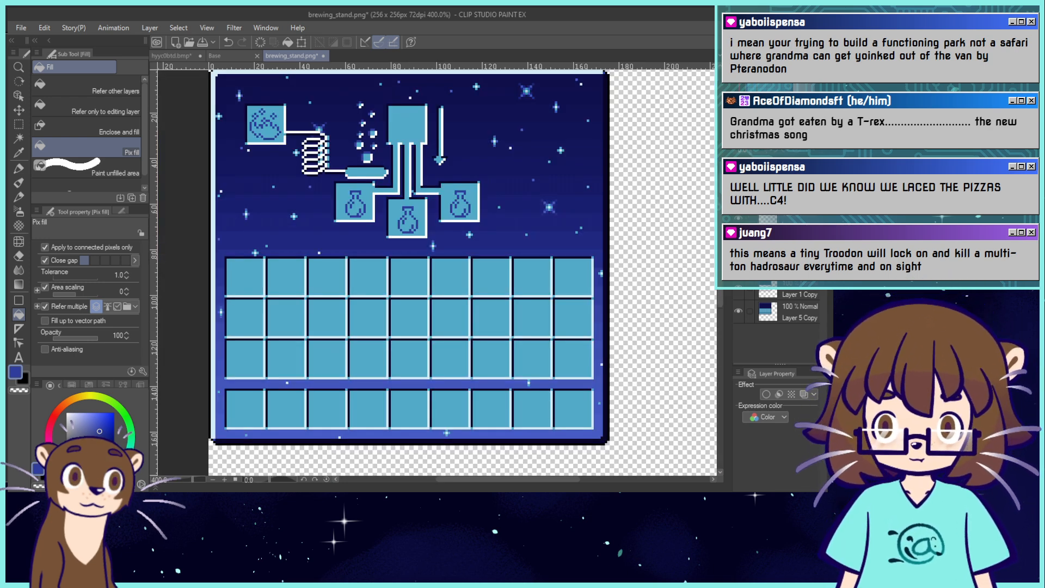
{"action": "key", "text": "m"}
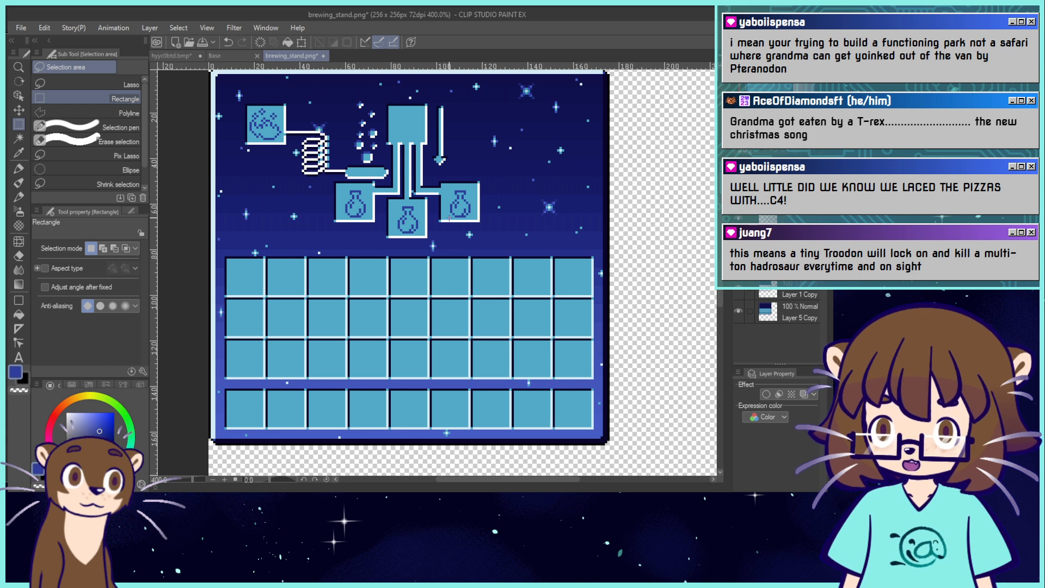
{"action": "left_click_drag", "start_coordinate": [449, 217], "coordinate": [400, 170]}
{"action": "left_click", "coordinate": [308, 207]}
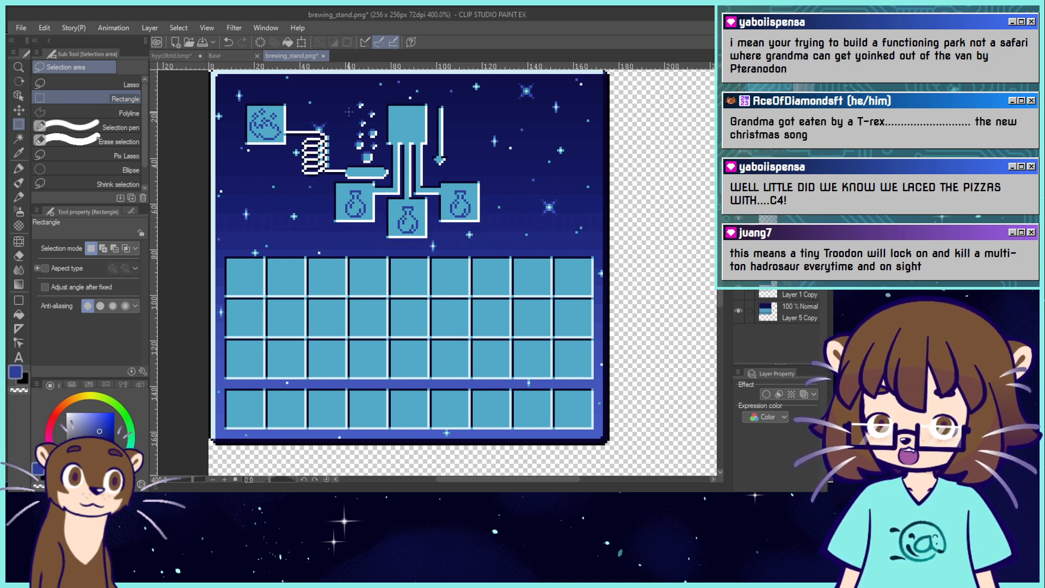
{"action": "left_click_drag", "start_coordinate": [337, 119], "coordinate": [288, 176]}
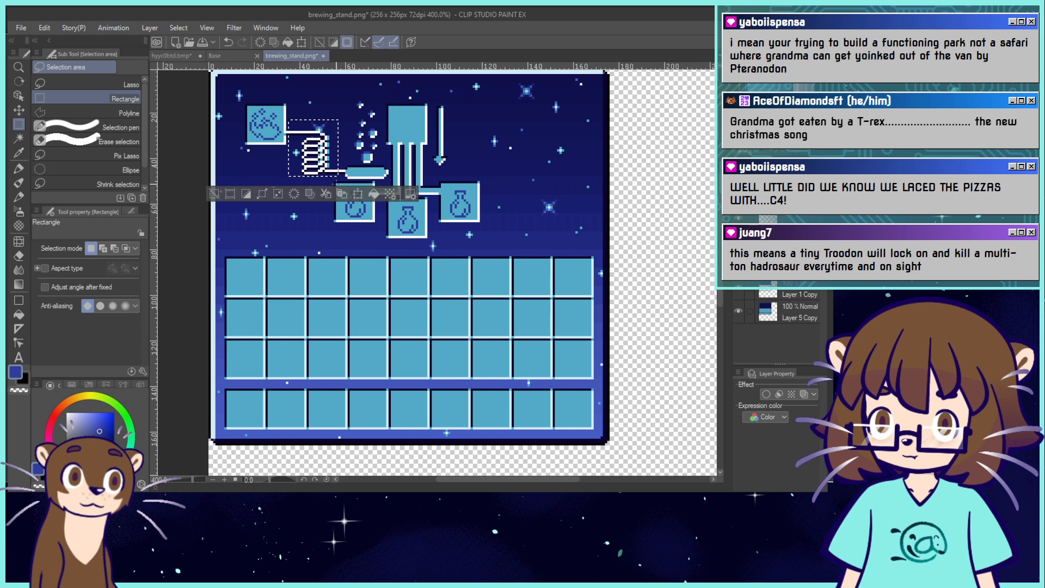
{"action": "left_click", "coordinate": [172, 249]}
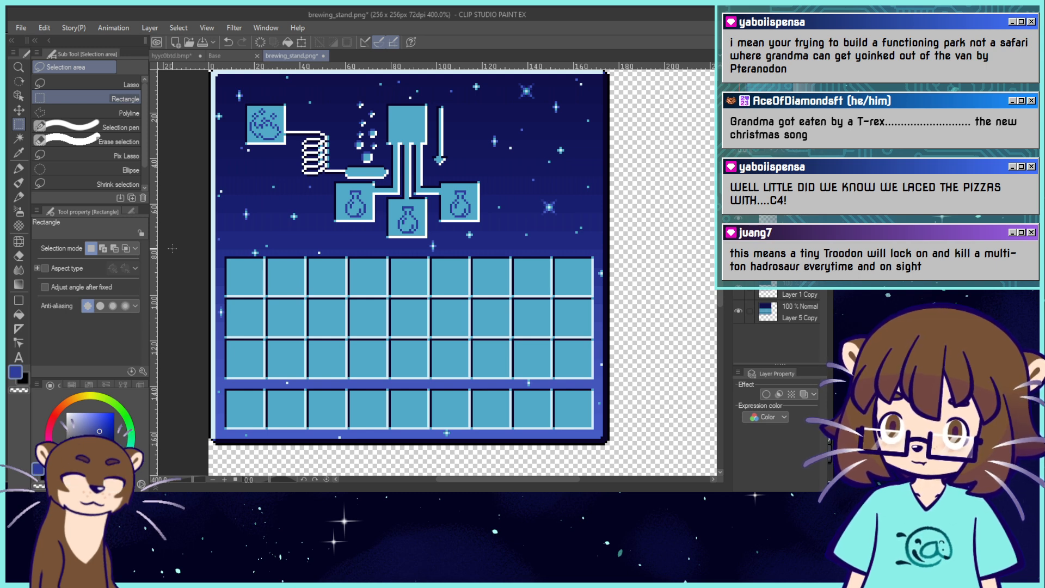
Fill the teal shading pixels along the brewing coil with the dark navy sampled from the inventory grid's outline.
{"action": "left_click", "coordinate": [19, 314]}
{"action": "scroll", "coordinate": [345, 98], "scroll_direction": "up", "scroll_amount": 4}
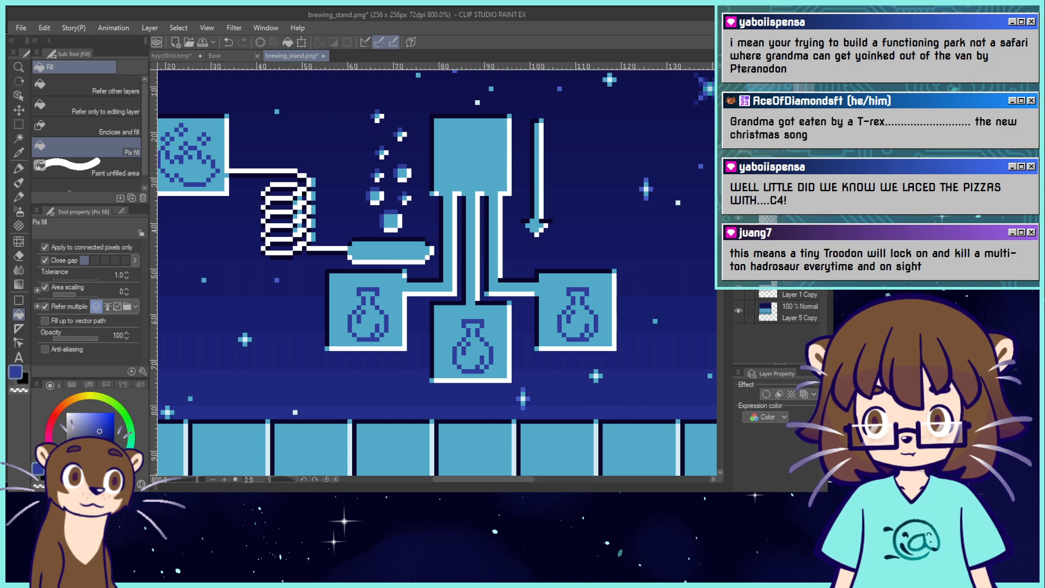
{"action": "left_click_drag", "start_coordinate": [446, 359], "coordinate": [508, 344]}
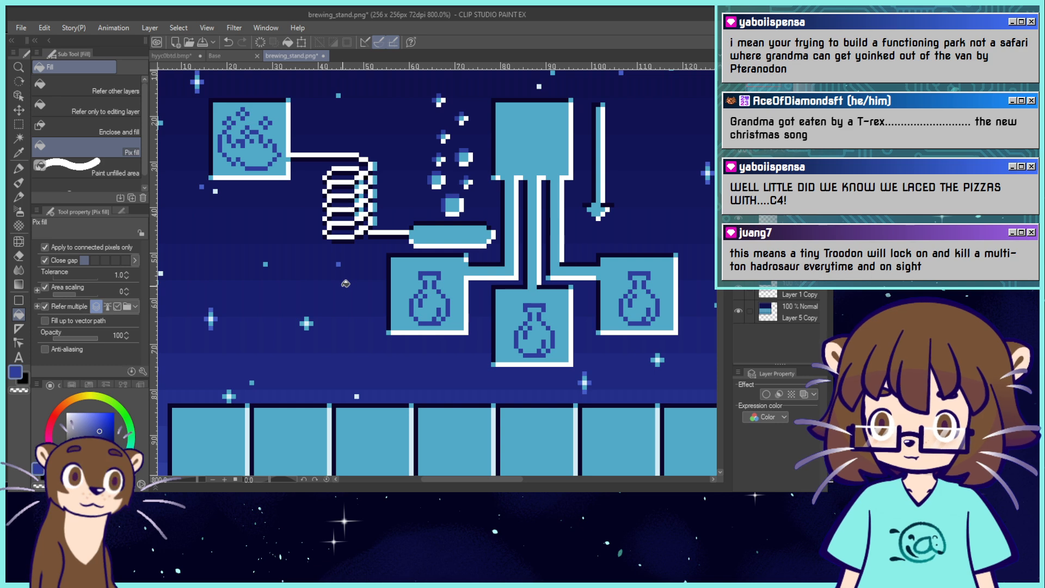
{"action": "left_click", "coordinate": [365, 406], "text": "alt"}
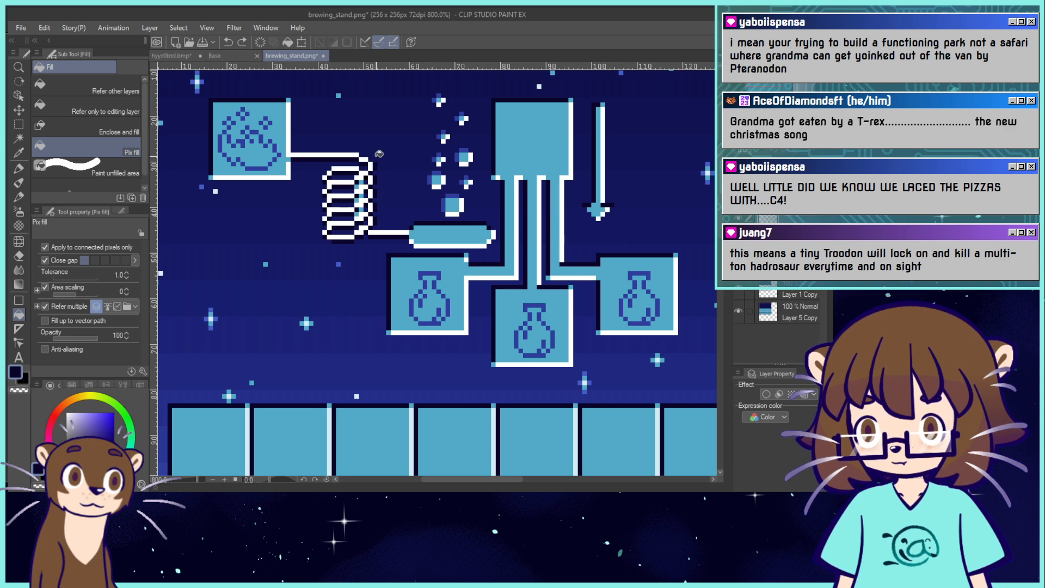
{"action": "left_click", "coordinate": [357, 213]}
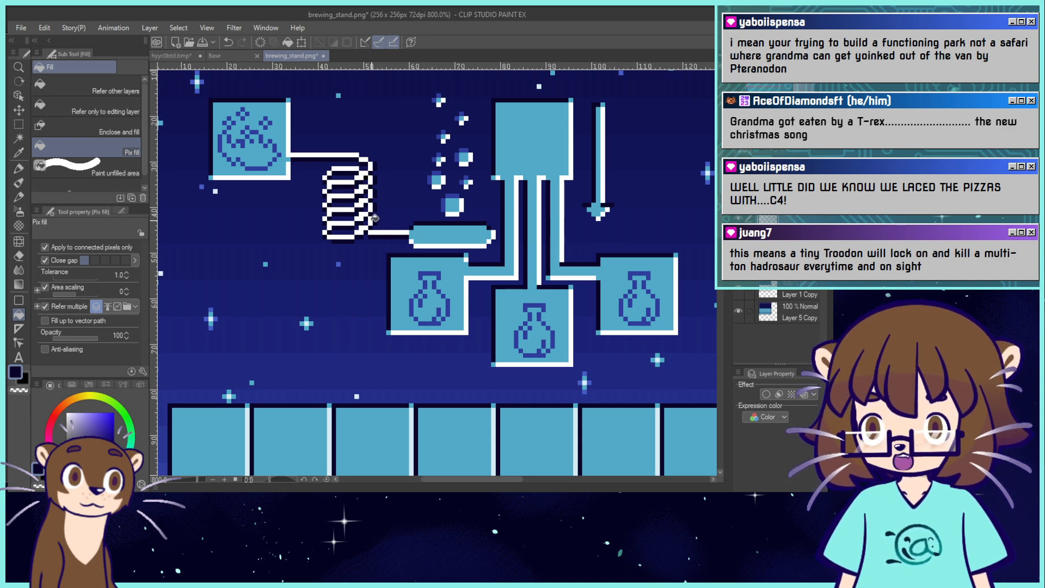
Sample the pale blue of the inventory grid's light lines as the fill colour for the brewing diagram.
{"action": "key", "text": "ctrl+alt+0"}
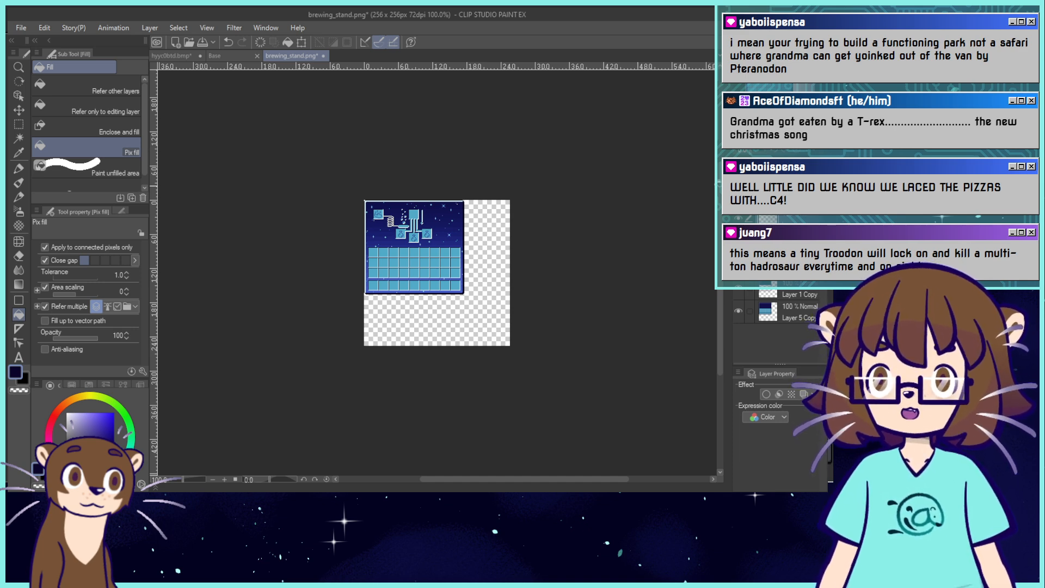
{"action": "key", "text": "ctrl+plus"}
{"action": "key", "text": "ctrl+plus"}
{"action": "key", "text": "ctrl+plus"}
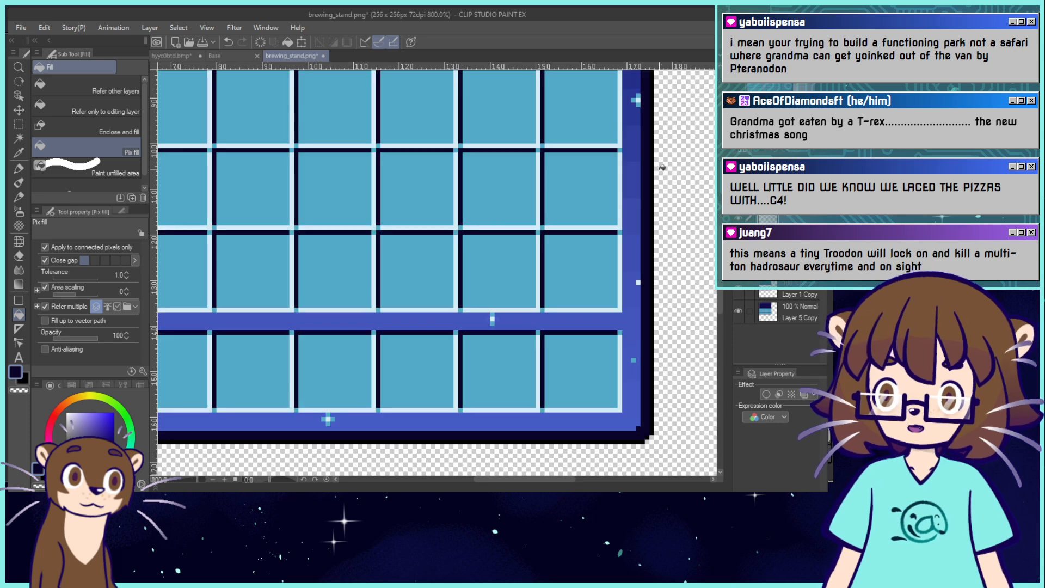
{"action": "left_click", "coordinate": [459, 198], "text": "alt"}
{"action": "scroll", "coordinate": [459, 197], "scroll_direction": "up", "scroll_amount": 8}
{"action": "scroll", "coordinate": [459, 198], "scroll_direction": "left", "scroll_amount": 5}
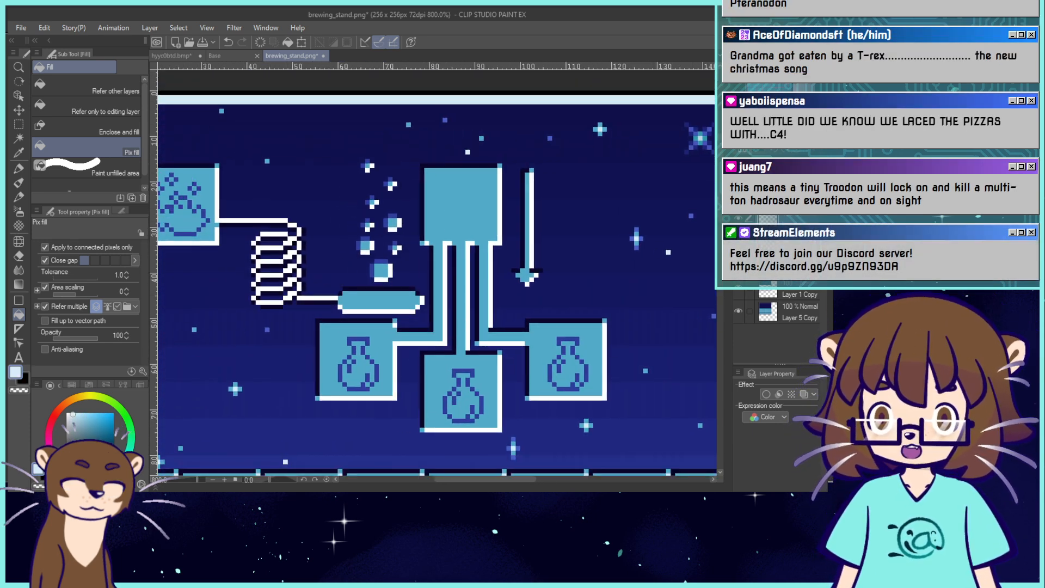
{"action": "left_click", "coordinate": [479, 250]}
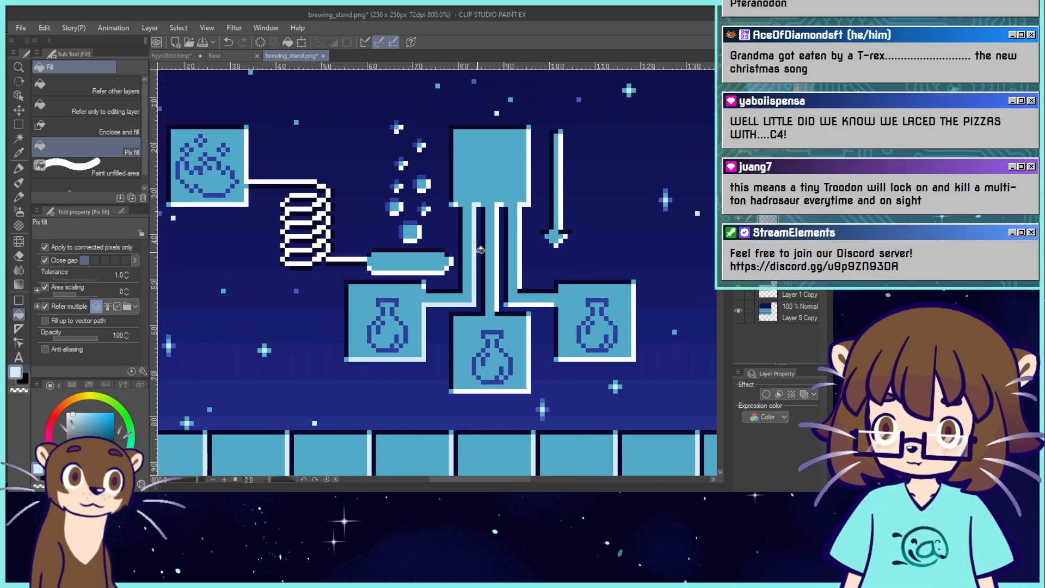
{"action": "key", "text": "ctrl+z"}
{"action": "left_click", "coordinate": [478, 251]}
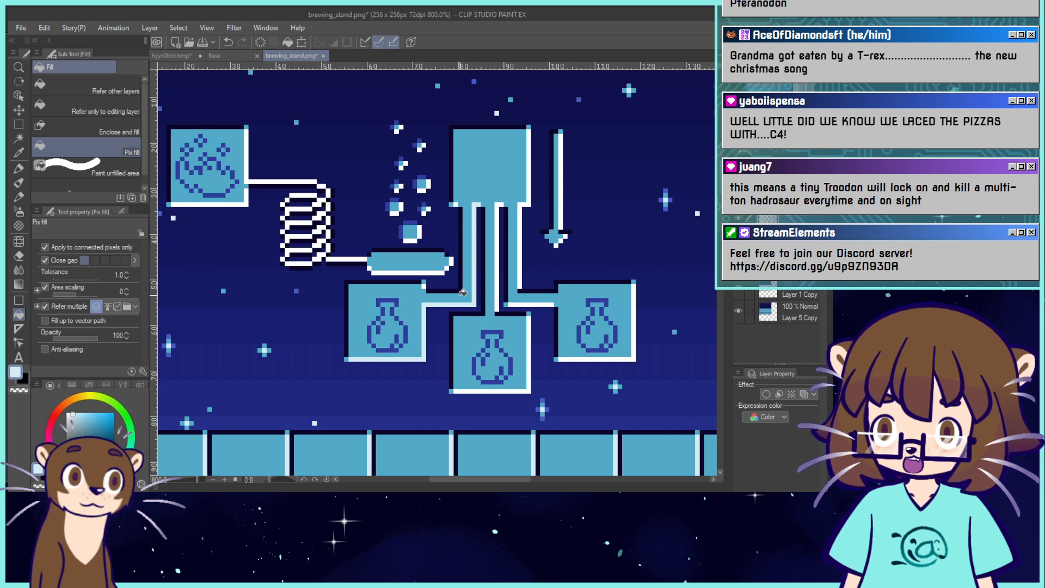
{"action": "key", "text": "ctrl+z"}
Fill all white brewing outlines with pale blue, without limiting Pix fill to connected pixels, and save brewing_stand.png.
{"action": "left_click", "coordinate": [45, 247]}
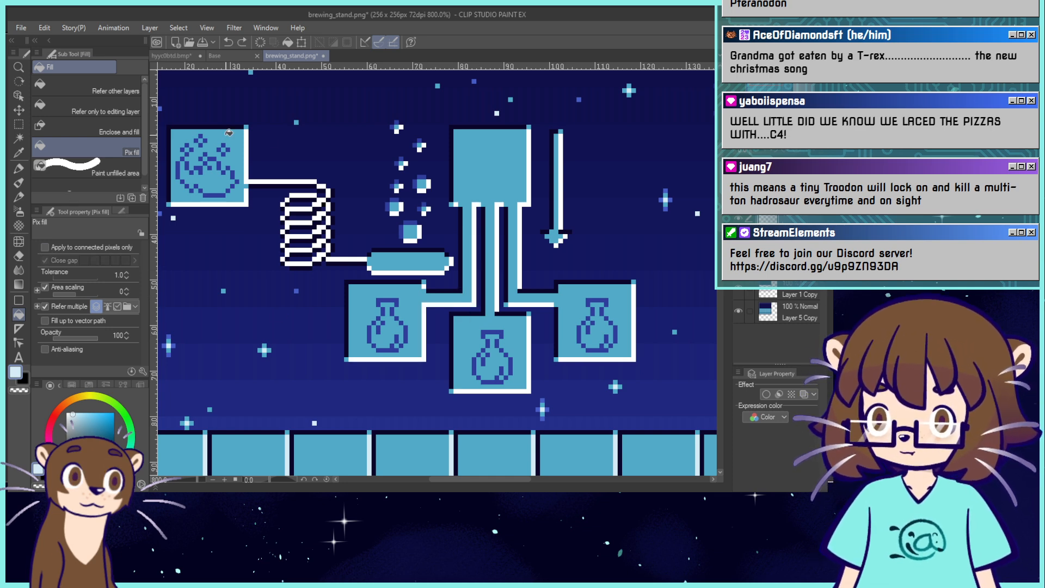
{"action": "left_click", "coordinate": [354, 256]}
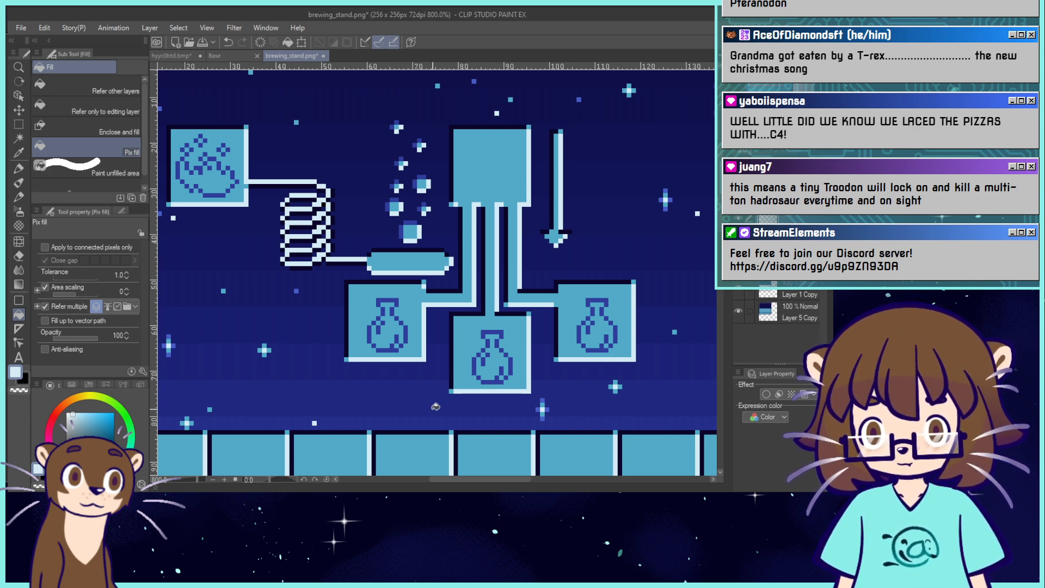
{"action": "key", "text": "ctrl+alt+0"}
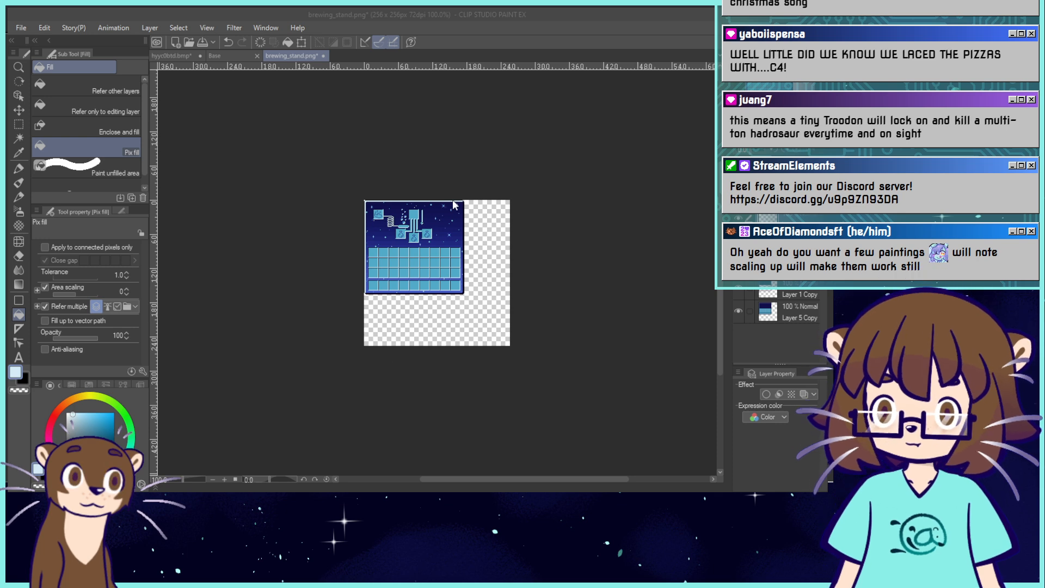
{"action": "key", "text": "ctrl+s"}
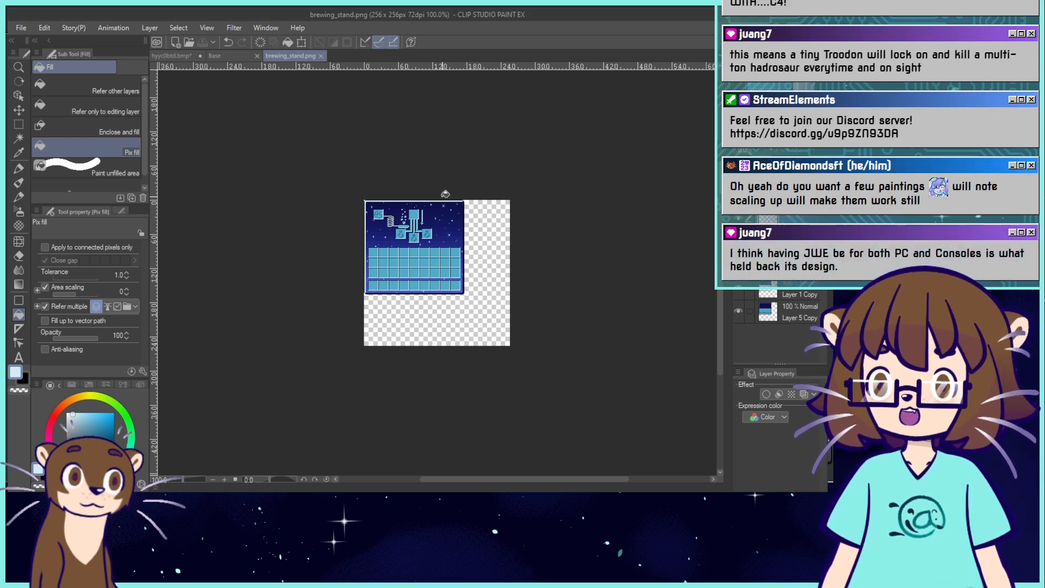
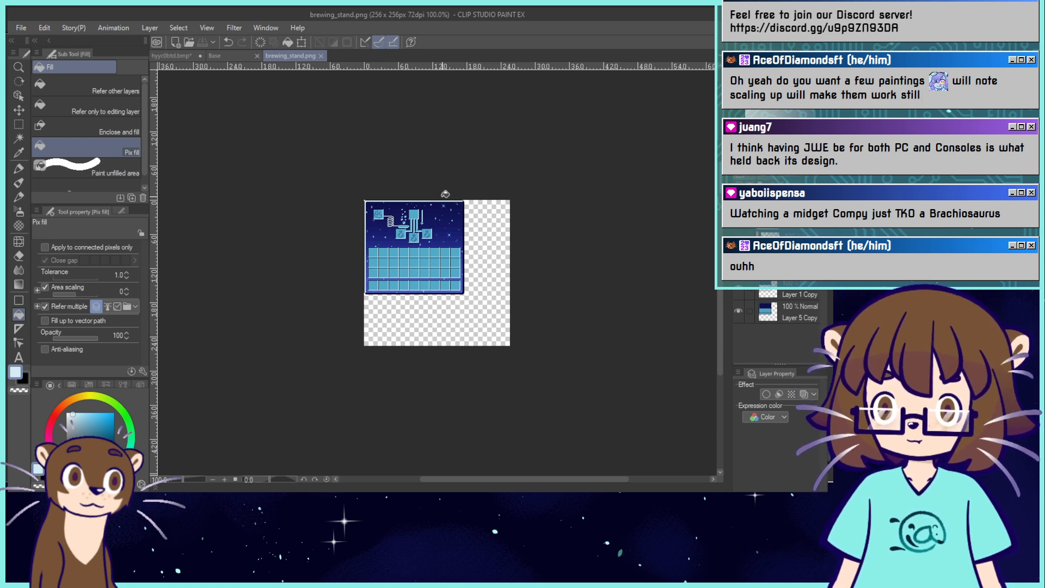
Open cartography_table.png and paste the starry Base design into it as a new layer.
{"action": "key", "text": "ctrl+0"}
{"action": "left_click_drag", "start_coordinate": [403, 218], "coordinate": [461, 282]}
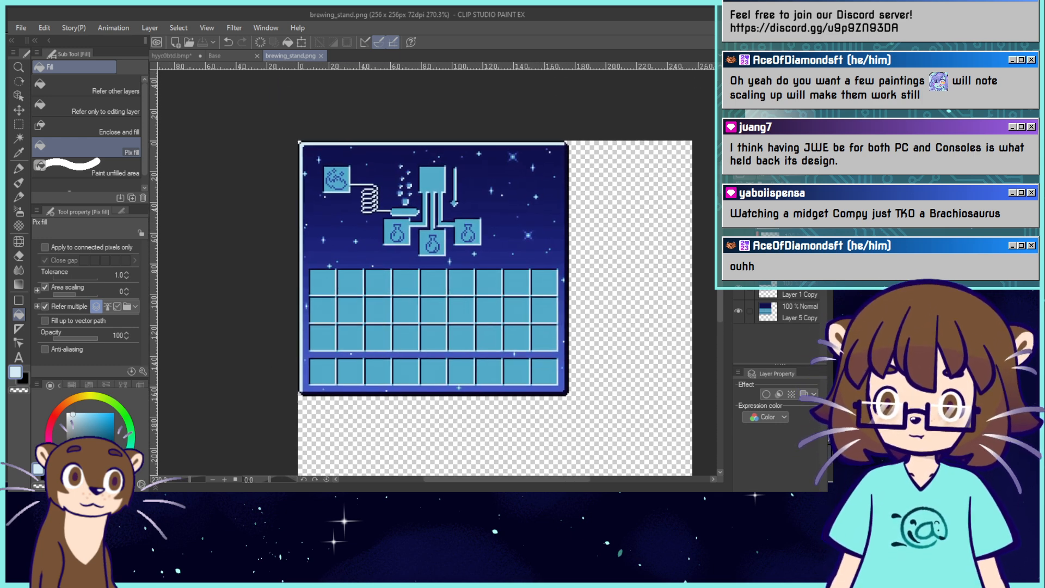
{"action": "left_click", "coordinate": [240, 56]}
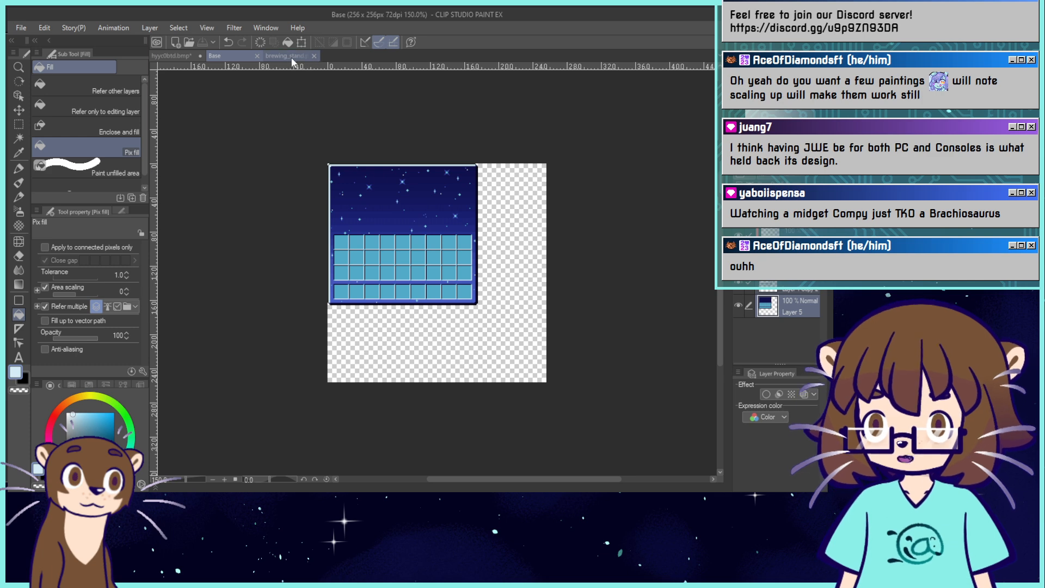
{"action": "left_click", "coordinate": [289, 54]}
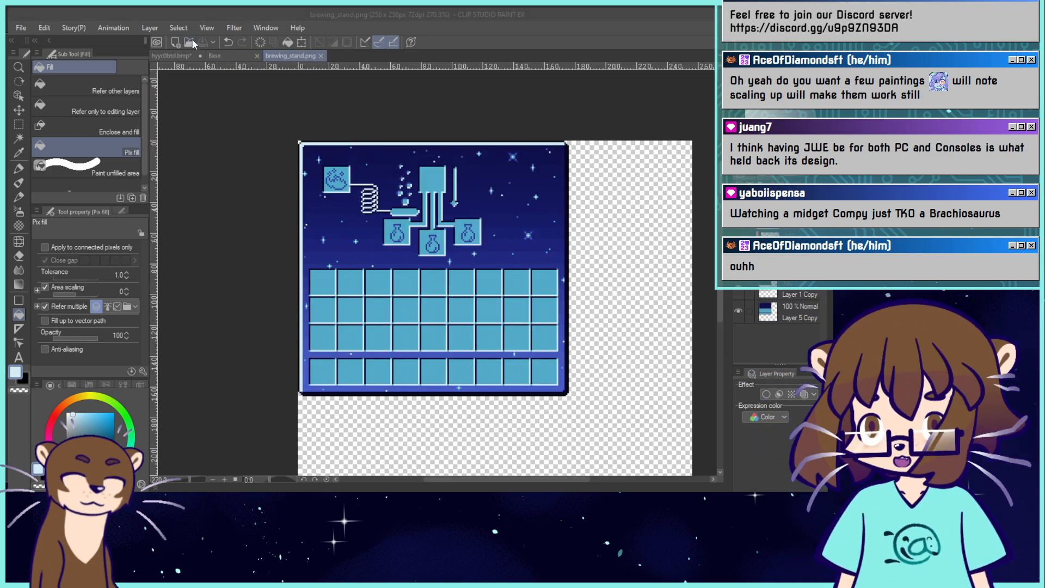
{"action": "left_click", "coordinate": [525, 475]}
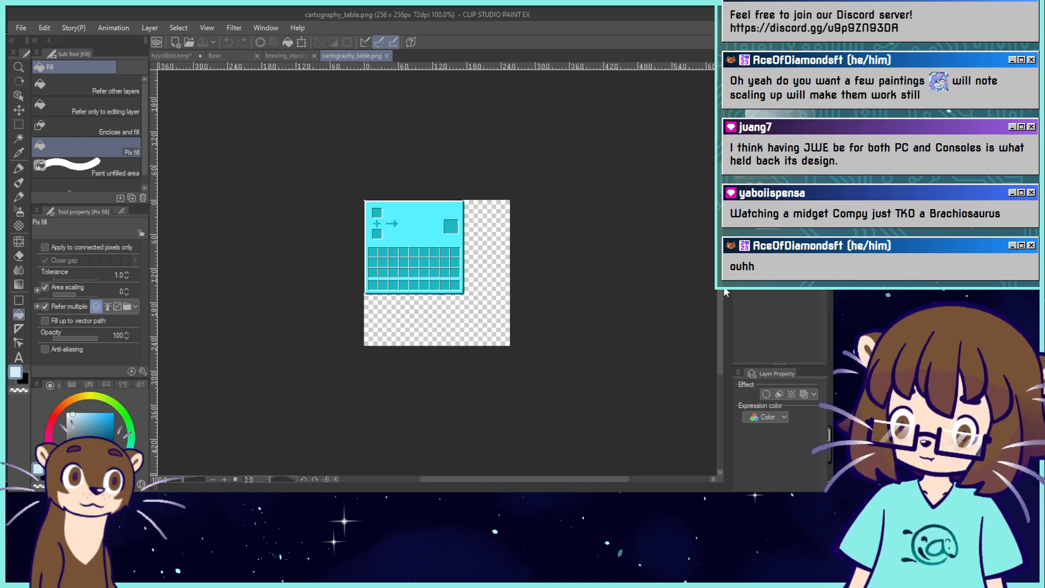
{"action": "key", "text": "ctrl+v"}
{"action": "scroll", "coordinate": [437, 272], "scroll_direction": "up", "scroll_amount": 1}
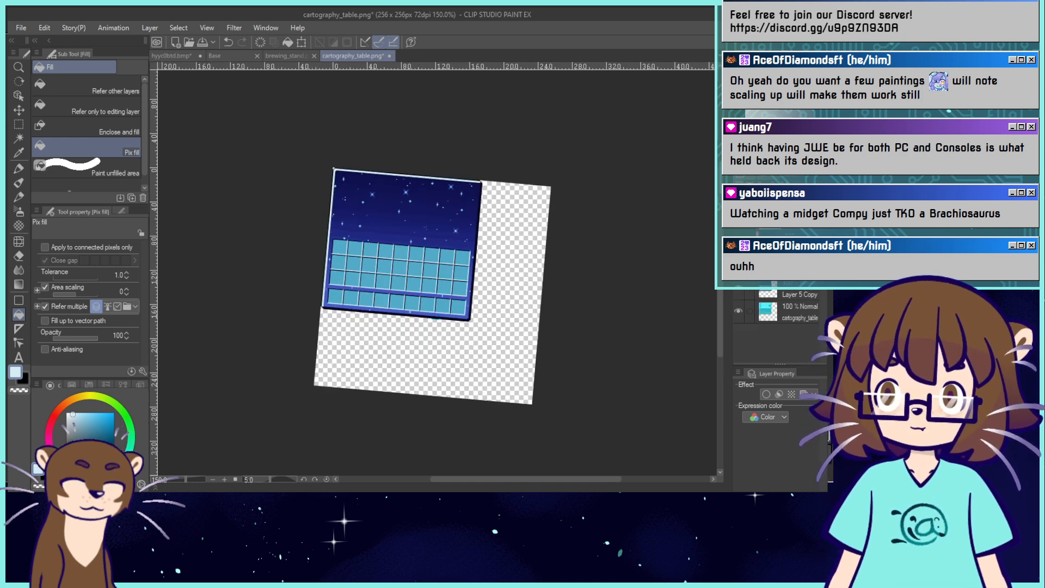
{"action": "key", "text": "minus"}
{"action": "key", "text": "ctrl+minus"}
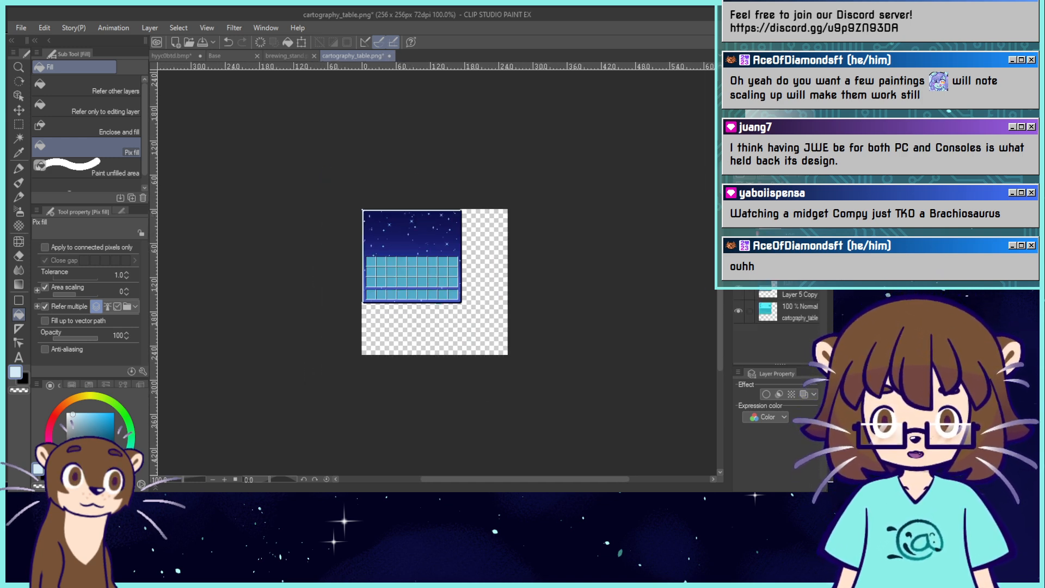
Move the original cartography_table layer above the pasted starry design.
{"action": "key", "text": "ctrl+plus"}
{"action": "key", "text": "ctrl+plus"}
{"action": "left_click_drag", "start_coordinate": [433, 291], "coordinate": [471, 302]}
{"action": "left_click", "coordinate": [790, 314]}
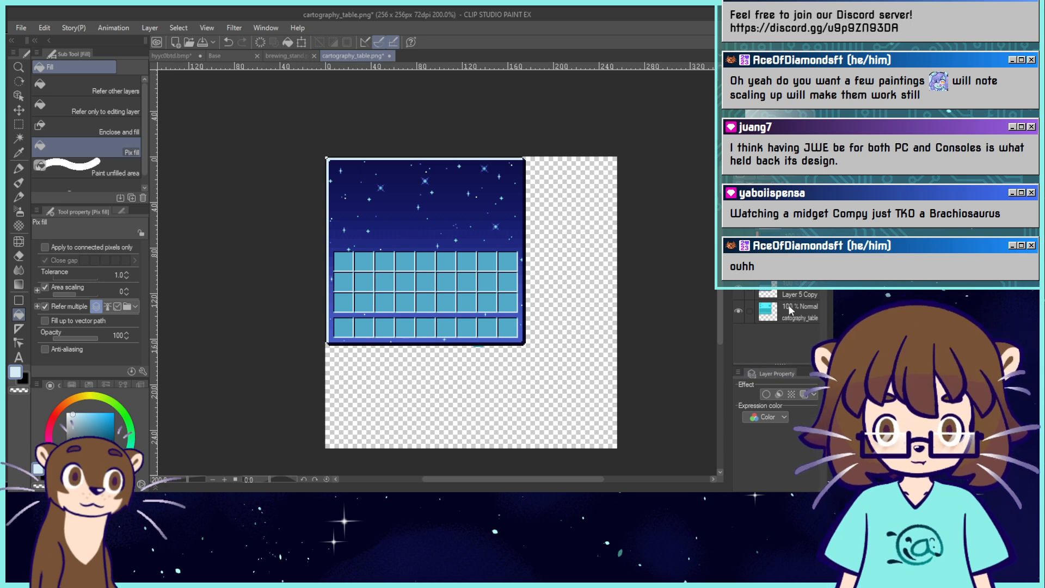
{"action": "left_click_drag", "start_coordinate": [789, 315], "coordinate": [789, 209]}
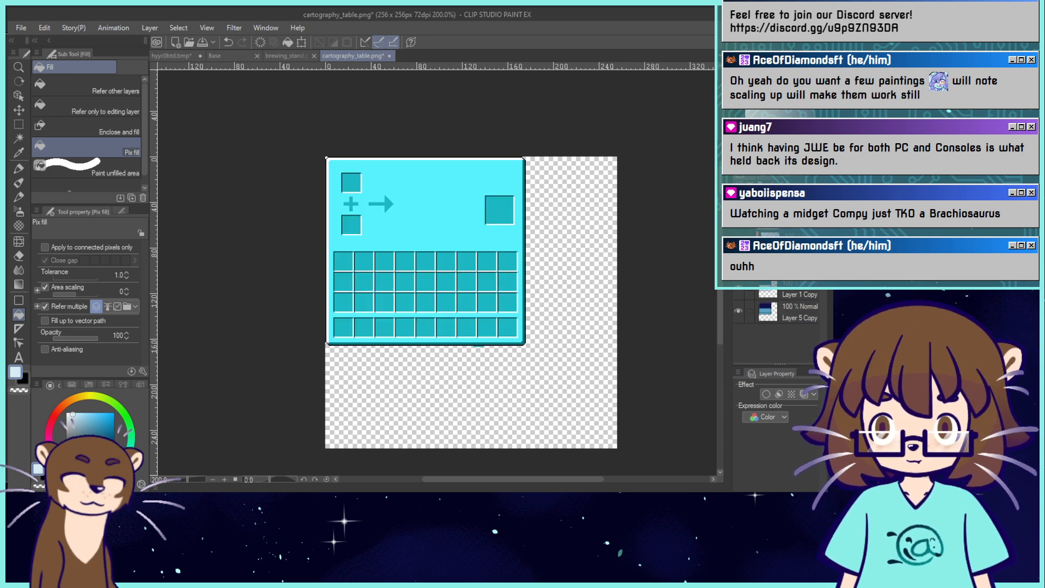
Keep only the upper panel area of the original cartography layer and erase its cyan background with transparent Pix fill.
{"action": "left_click", "coordinate": [19, 125]}
{"action": "left_click_drag", "start_coordinate": [334, 166], "coordinate": [520, 241]}
{"action": "left_click", "coordinate": [423, 259]}
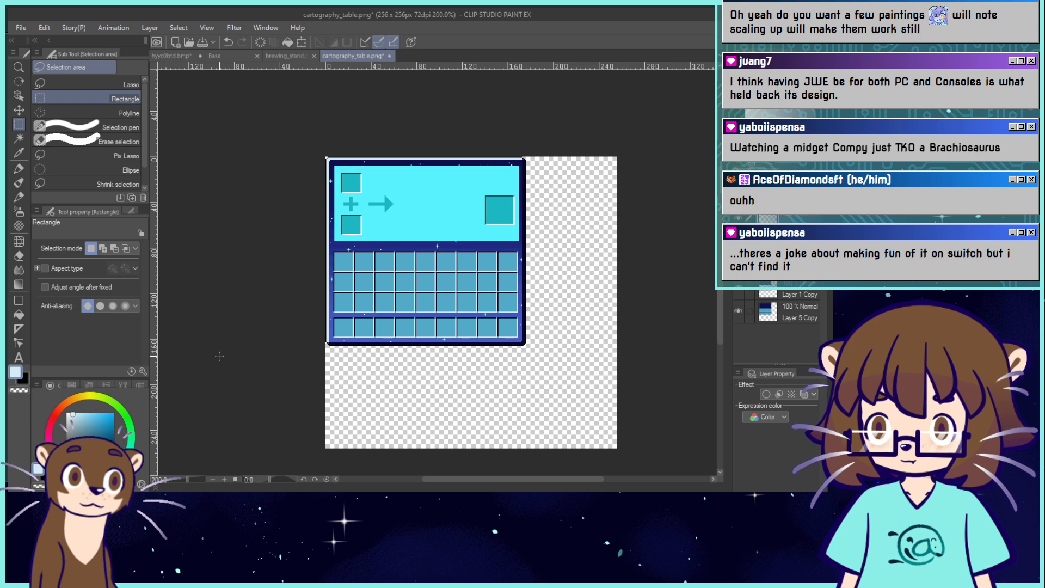
{"action": "left_click", "coordinate": [19, 315]}
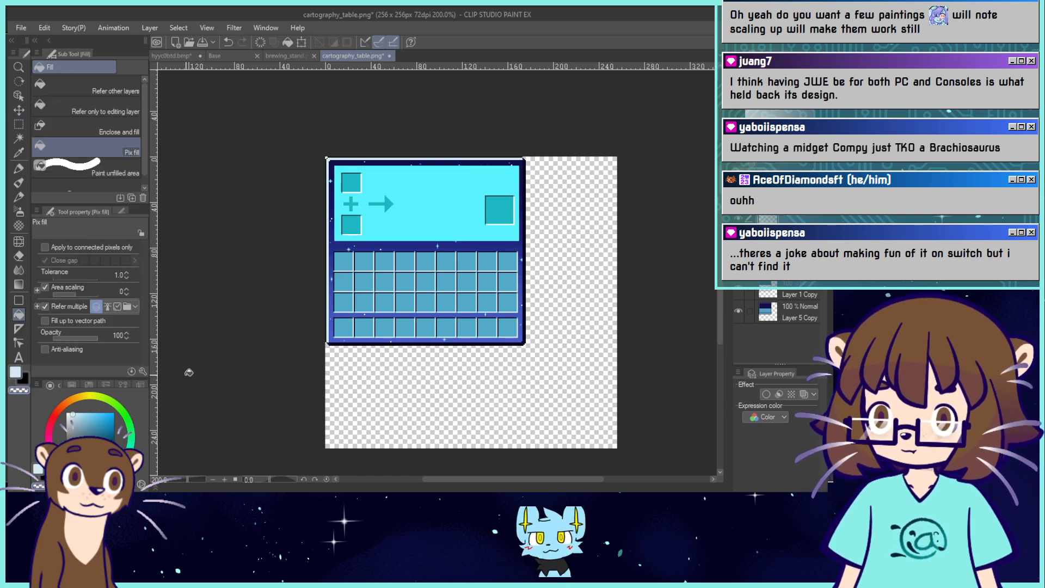
{"action": "left_click", "coordinate": [349, 296]}
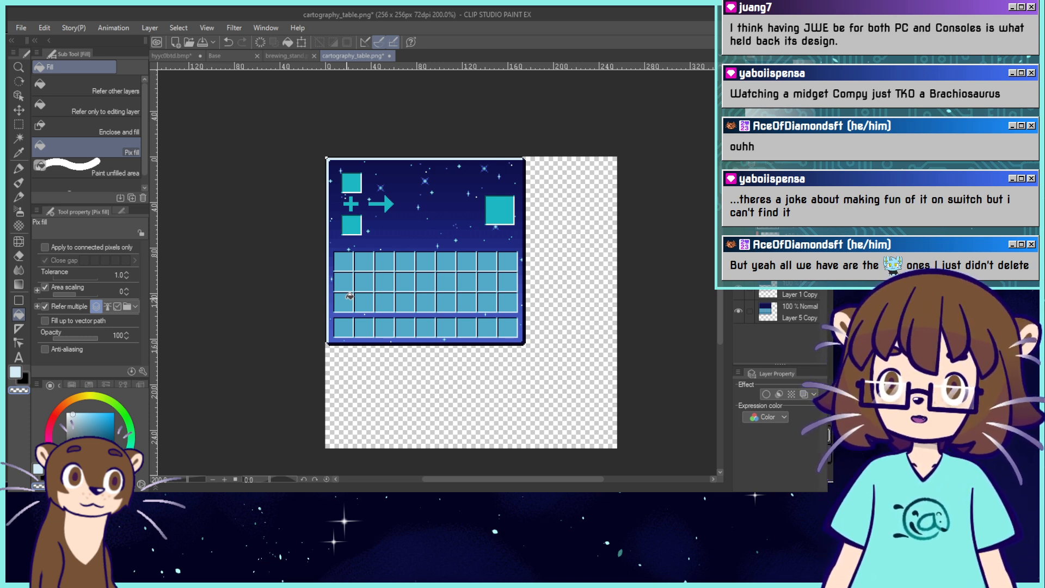
Recolour the cartography slots, plus sign and arrow in the inventory grid's blue, with its navy and pale blue on the slot edges, using non-contiguous Pix fill.
{"action": "left_click_drag", "start_coordinate": [437, 273], "coordinate": [452, 339]}
{"action": "key", "text": "ctrl+plus"}
{"action": "left_click", "coordinate": [46, 247]}
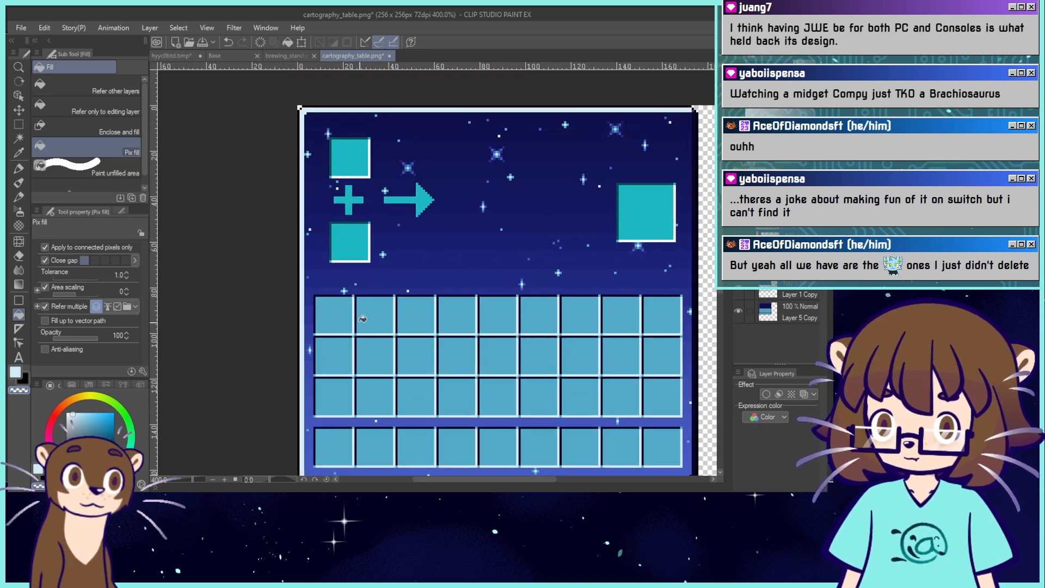
{"action": "left_click", "coordinate": [373, 310], "text": "alt"}
{"action": "left_click", "coordinate": [393, 292], "text": "alt"}
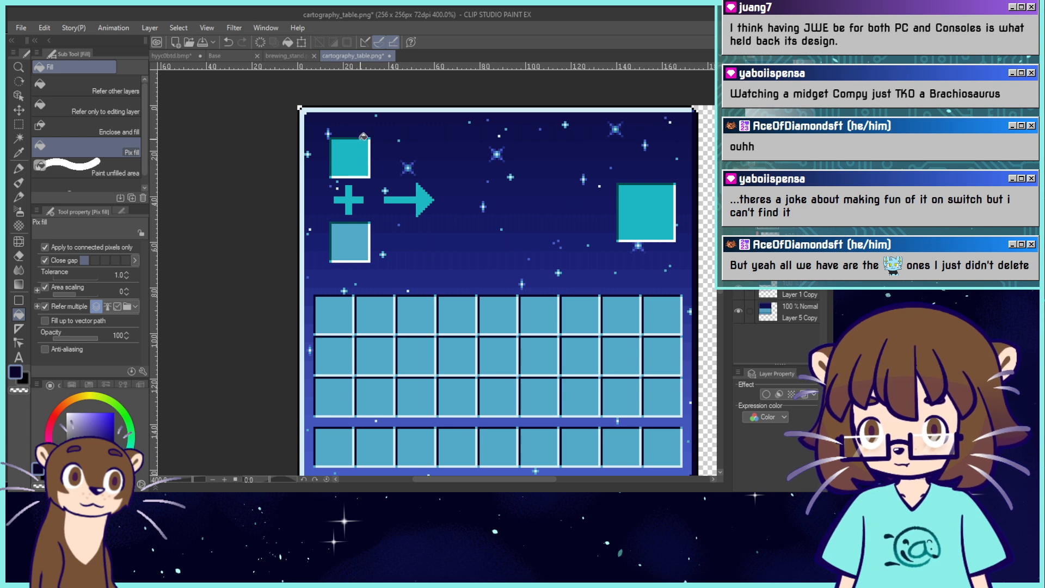
{"action": "key", "text": "ctrl+z"}
{"action": "left_click", "coordinate": [45, 247]}
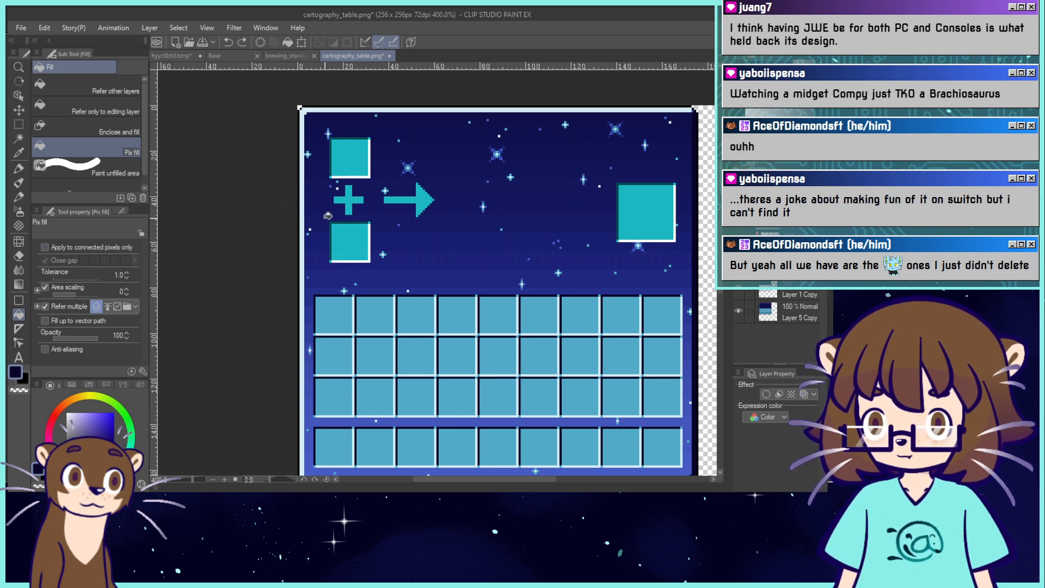
{"action": "left_click", "coordinate": [355, 222]}
{"action": "left_click", "coordinate": [388, 306], "text": "alt"}
{"action": "left_click", "coordinate": [358, 240]}
{"action": "left_click", "coordinate": [396, 322], "text": "alt"}
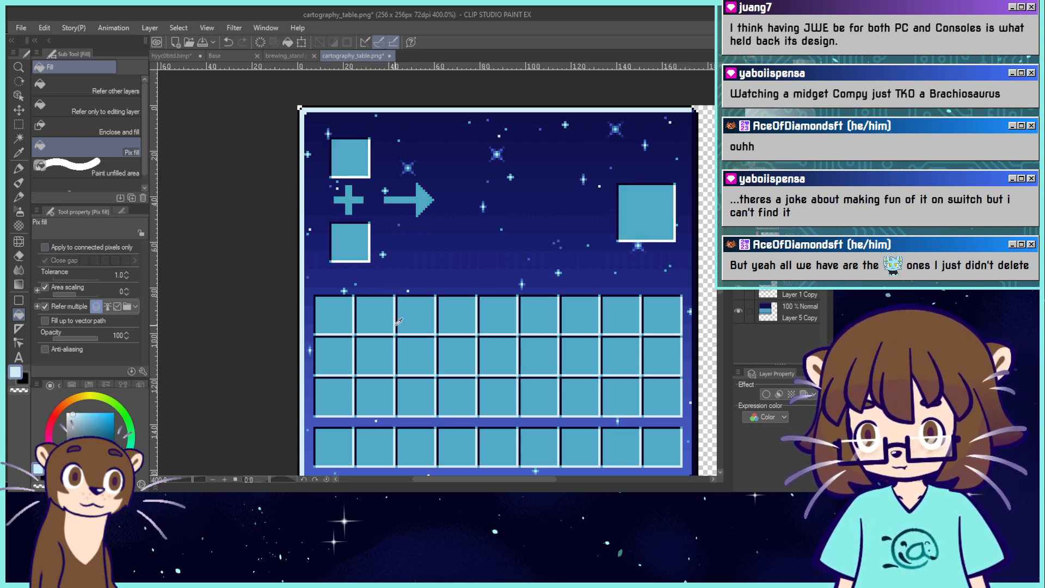
{"action": "left_click", "coordinate": [369, 246]}
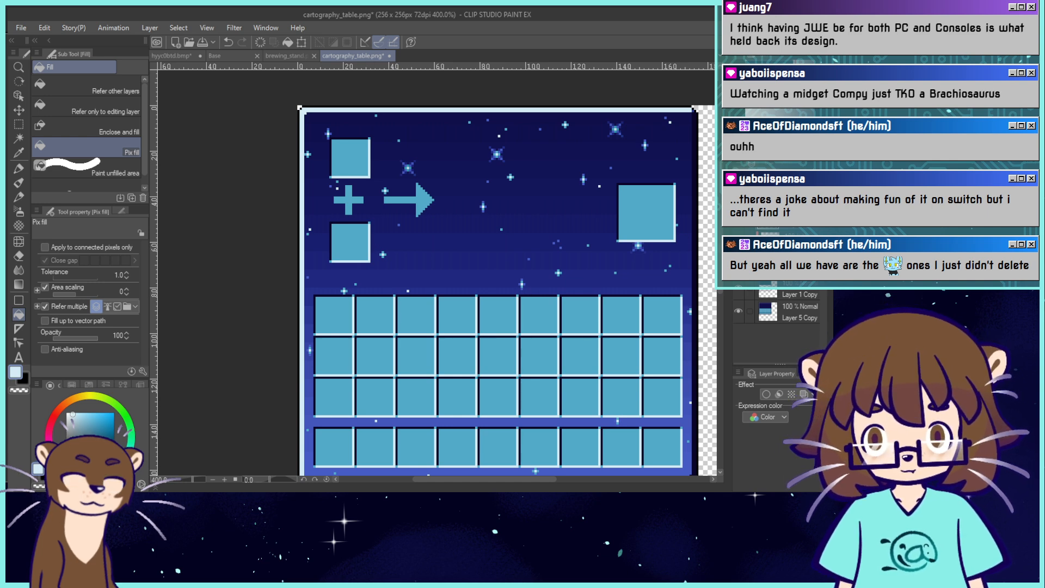
Check the cartography table image at actual size and save cartography_table.png.
{"action": "key", "text": "ctrl+alt+0"}
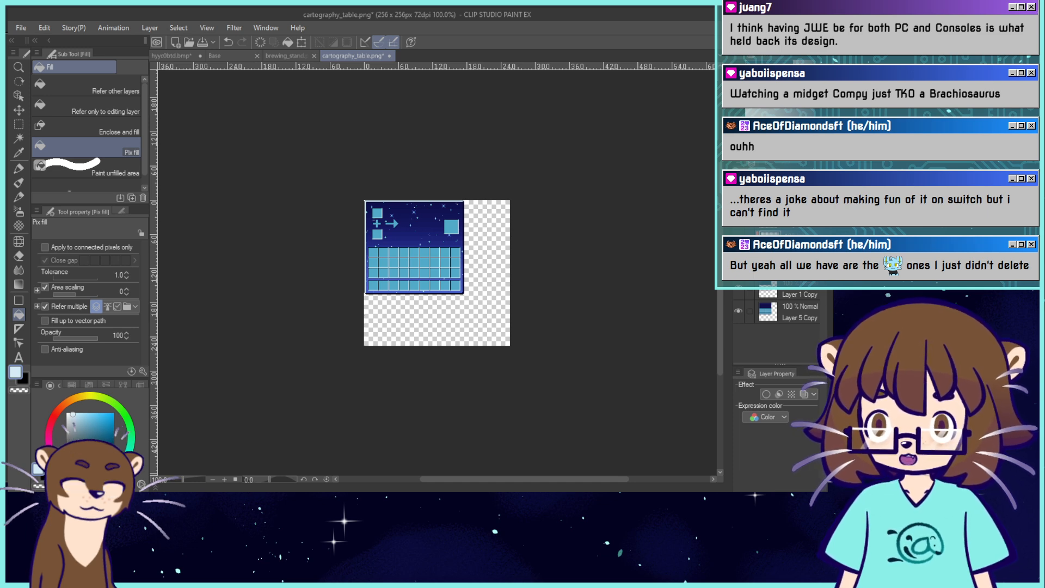
{"action": "left_click", "coordinate": [203, 43]}
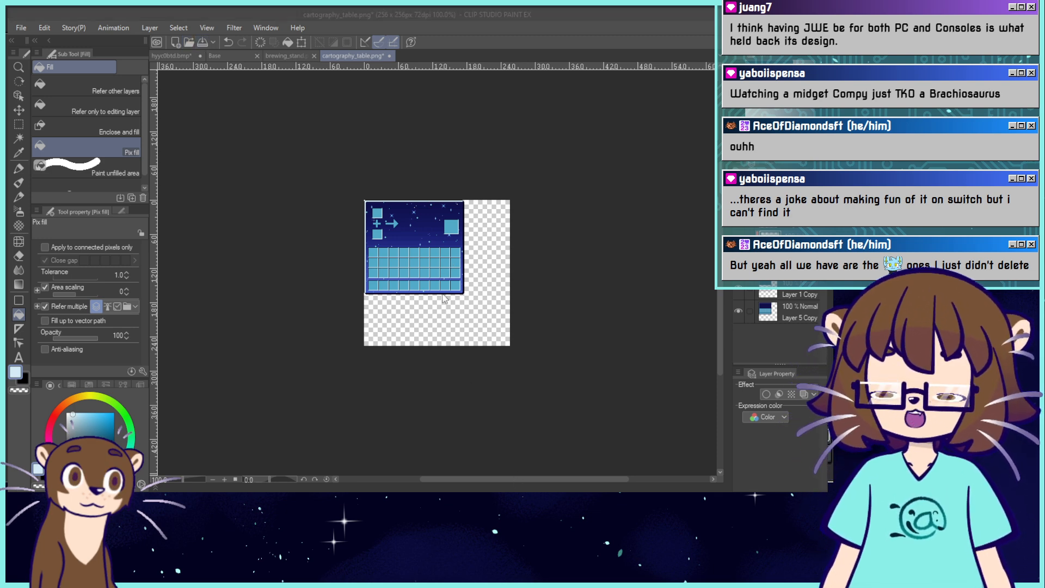
{"action": "left_click", "coordinate": [445, 200]}
Open crafter.png and paste the starry Base design into it.
{"action": "left_click", "coordinate": [189, 43]}
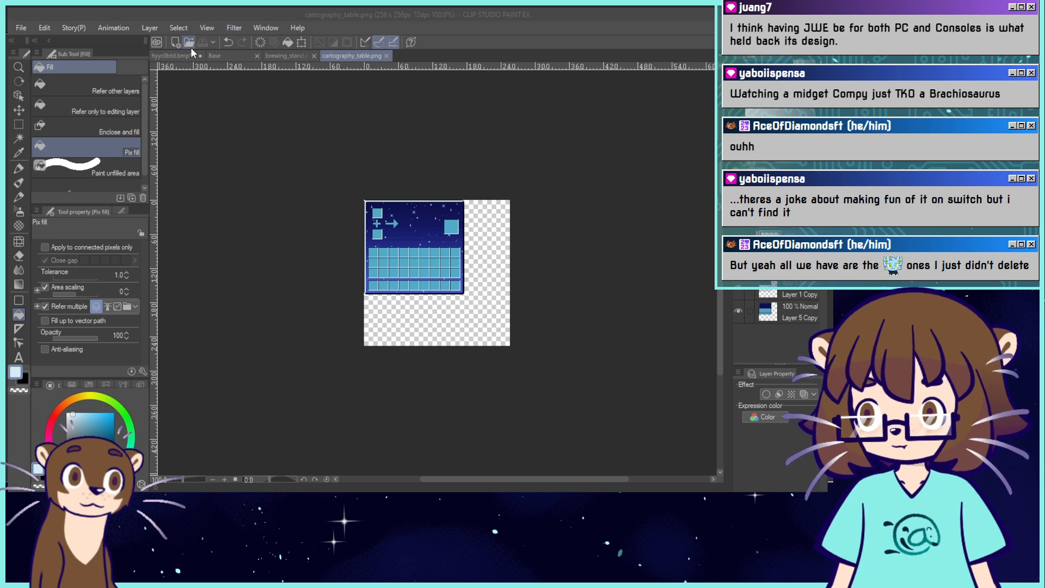
{"action": "left_click", "coordinate": [524, 479]}
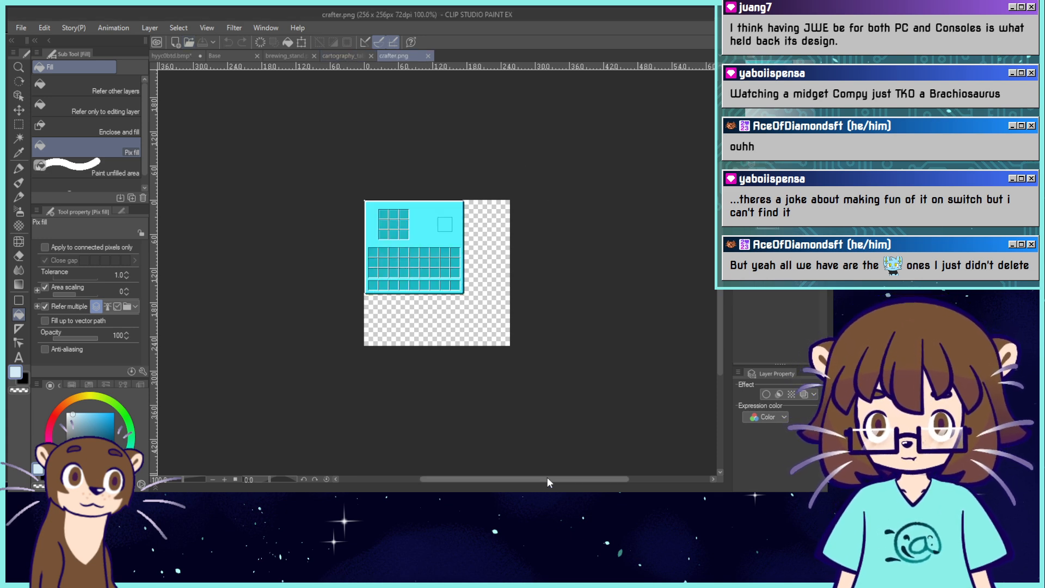
{"action": "key", "text": "ctrl+v"}
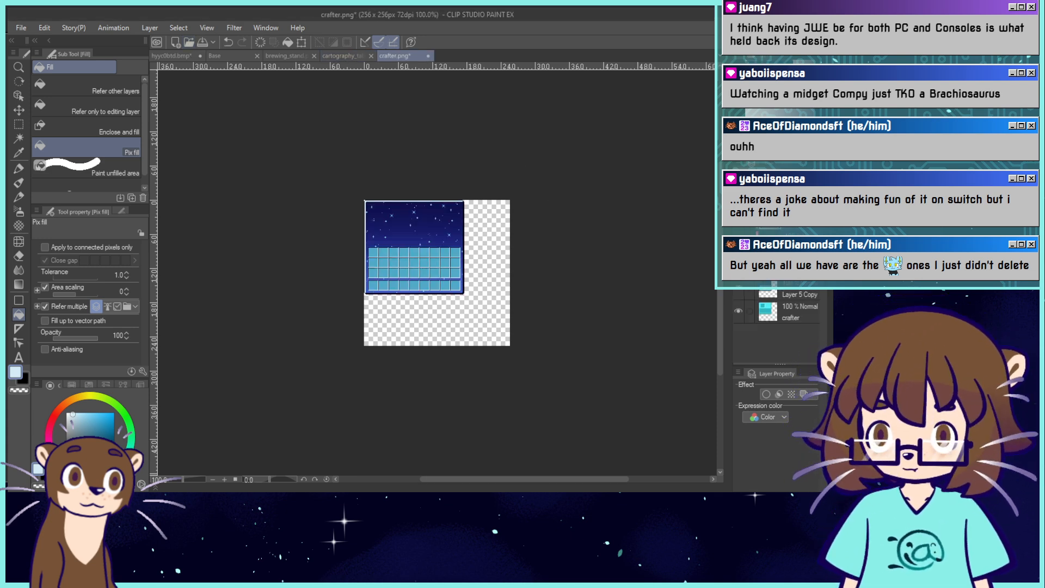
Paste the original crafter layer over the starry design and erase its cyan background around the slots and output box with contiguous transparent Pix fill.
{"action": "key", "text": "ctrl+v"}
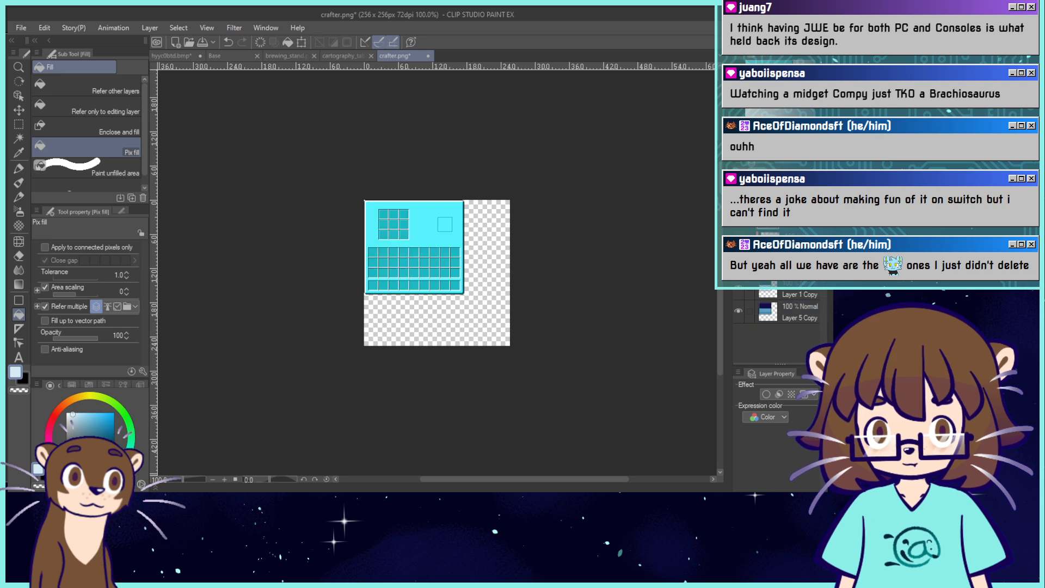
{"action": "key", "text": "ctrl+plus"}
{"action": "key", "text": "ctrl+plus"}
{"action": "key", "text": "ctrl+plus"}
{"action": "key", "text": "ctrl+plus"}
{"action": "left_click_drag", "start_coordinate": [370, 229], "coordinate": [443, 338]}
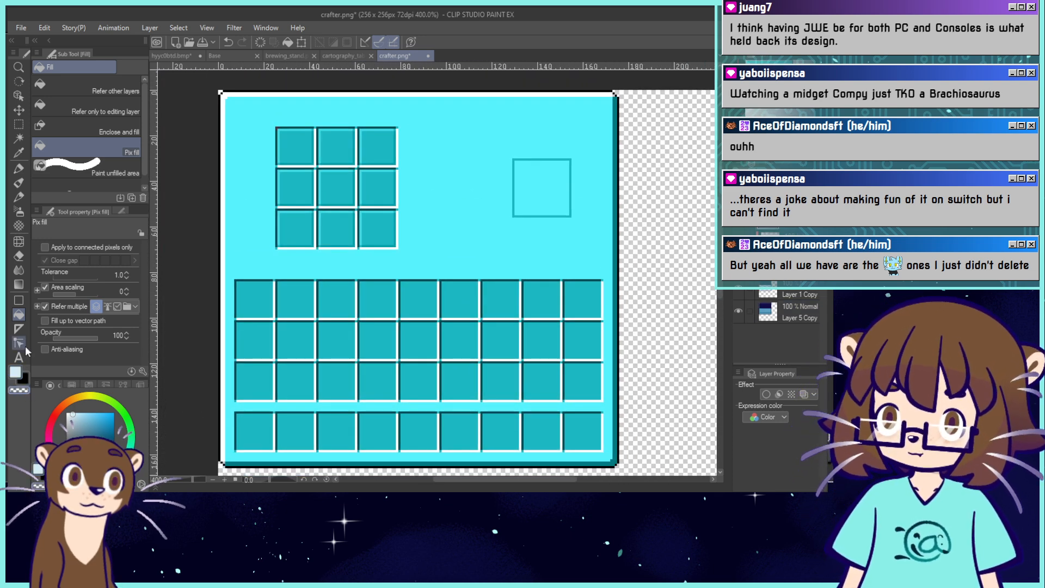
{"action": "left_click", "coordinate": [413, 260]}
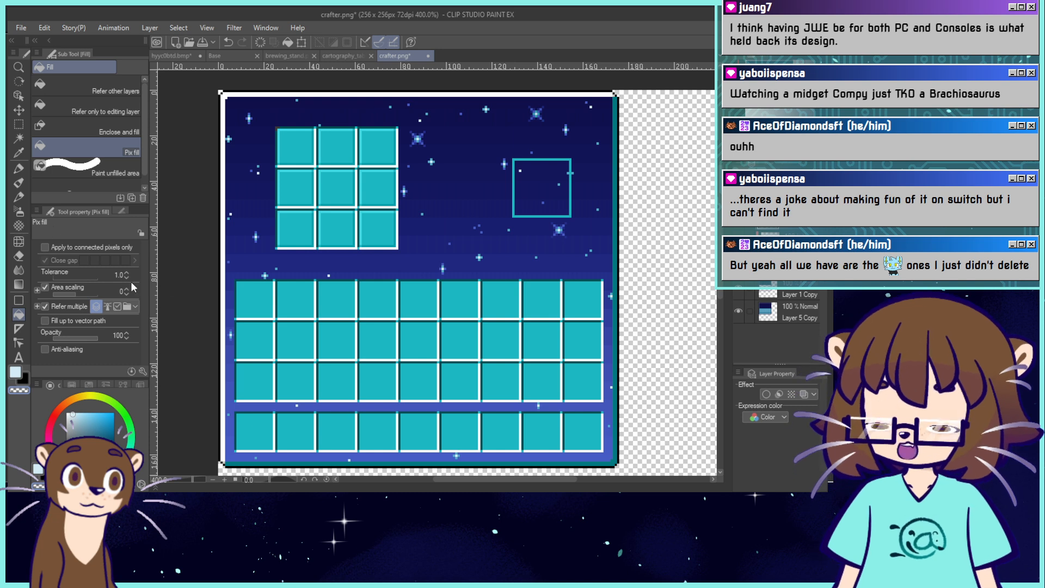
{"action": "key", "text": "ctrl+z"}
{"action": "left_click", "coordinate": [45, 247]}
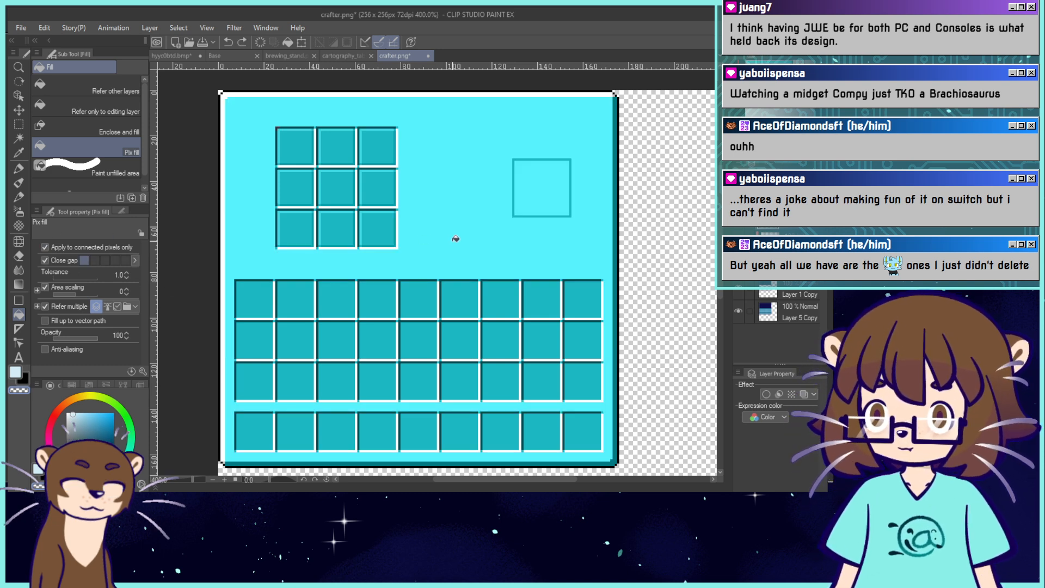
{"action": "left_click", "coordinate": [455, 236]}
Select the upper panel area around the crafting slots and output box, clear everything outside it on the original crafter layer, and deselect.
{"action": "key", "text": "w"}
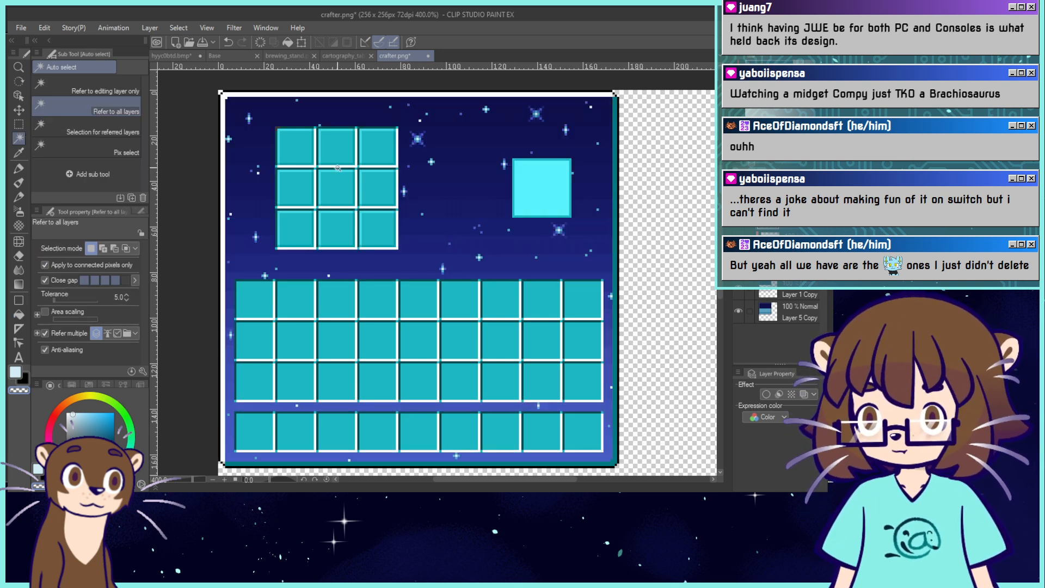
{"action": "left_click", "coordinate": [18, 124]}
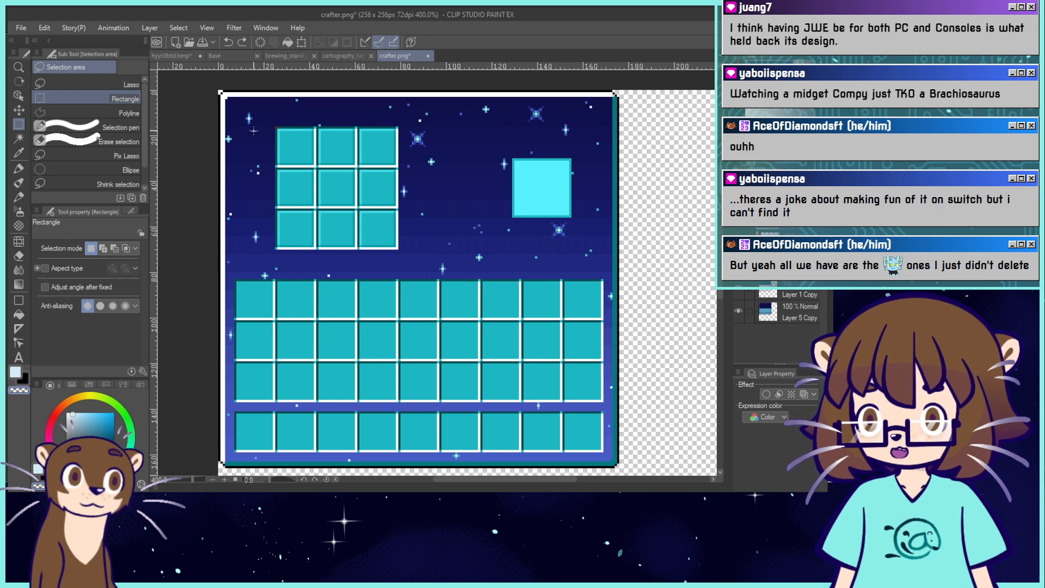
{"action": "mouse_move", "coordinate": [254, 130]}
{"action": "left_mouse_down"}
{"action": "mouse_move", "coordinate": [536, 261]}
{"action": "mouse_move", "coordinate": [586, 255]}
{"action": "left_mouse_up"}
{"action": "key", "text": "ctrl+d"}
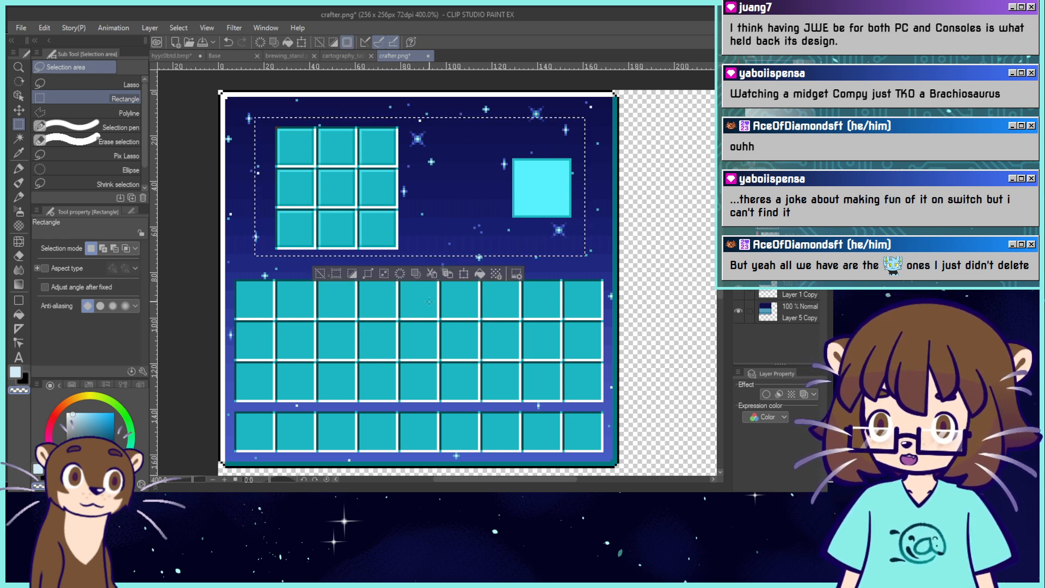
{"action": "left_click", "coordinate": [416, 274]}
{"action": "left_click", "coordinate": [320, 274]}
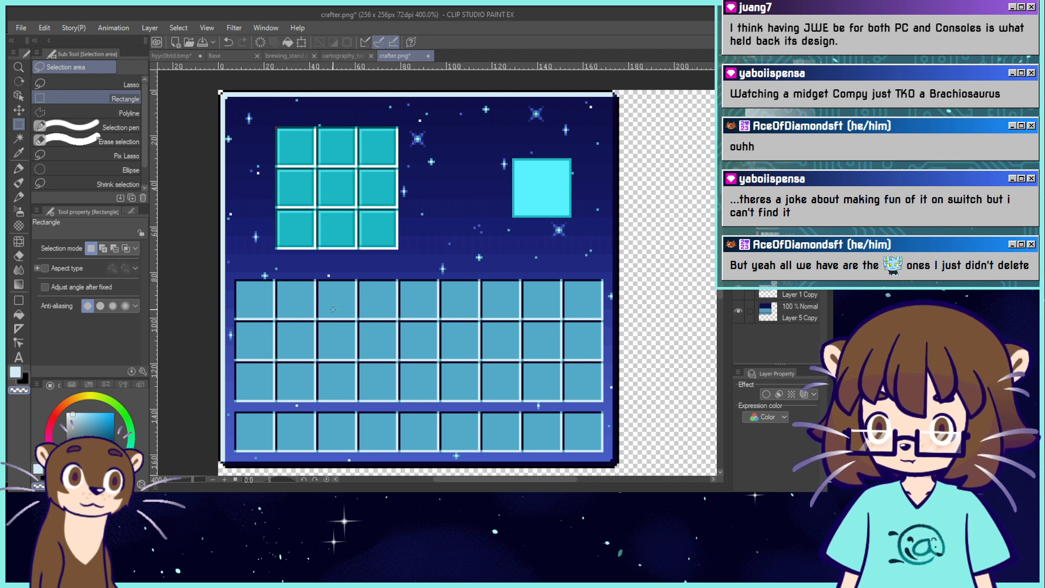
Recolour the dark edges of the 3×3 crafting slots in the inventory grid's navy using non-contiguous Pix fill.
{"action": "left_click", "coordinate": [268, 283], "text": "alt"}
{"action": "left_click", "coordinate": [24, 315]}
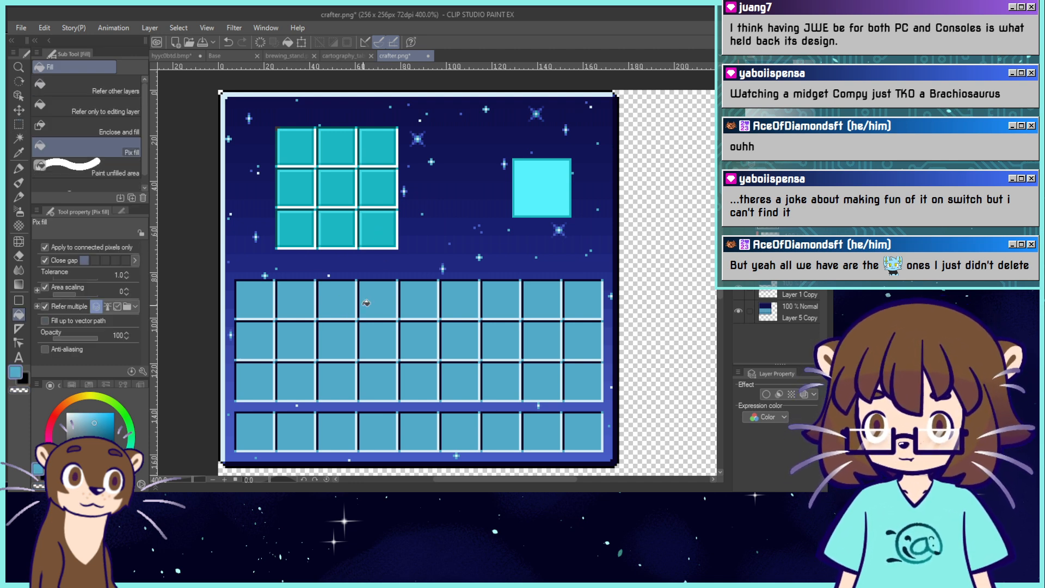
{"action": "left_click", "coordinate": [425, 280], "text": "alt"}
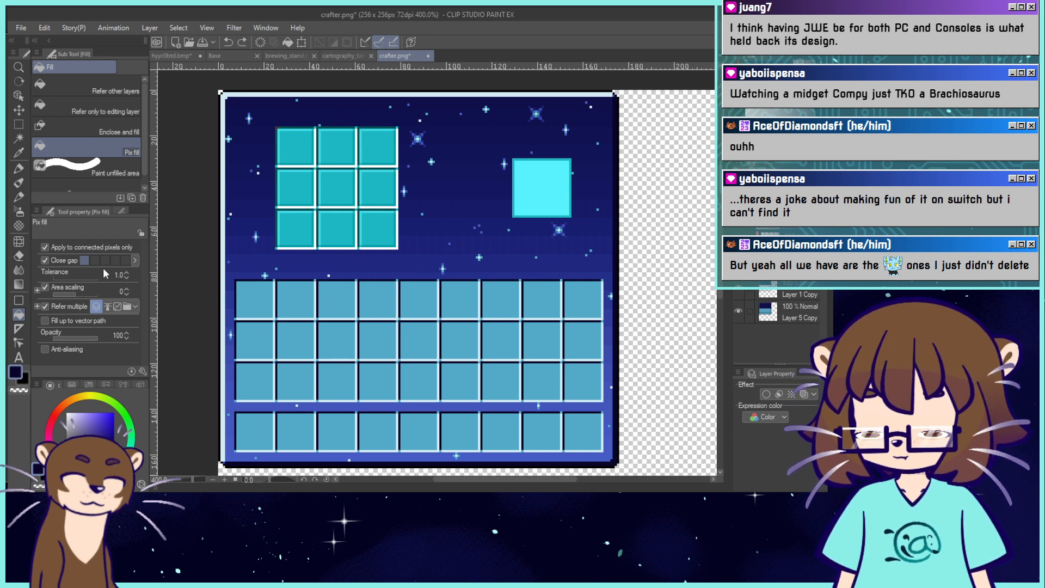
{"action": "left_click", "coordinate": [368, 209]}
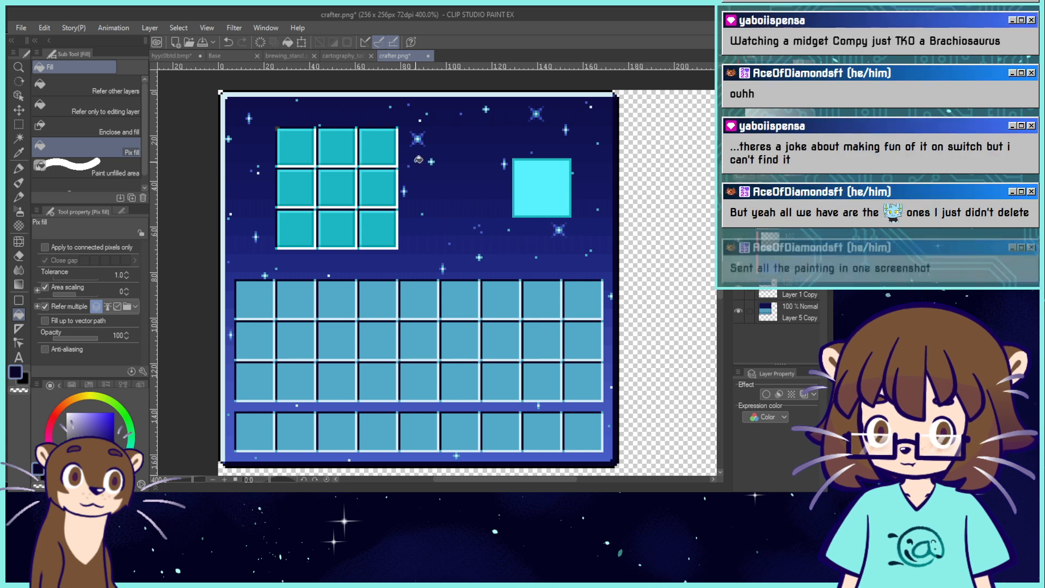
Try recolouring the crafting slots and the output box border in the inventory grid's blue, and undo the fills.
{"action": "left_click", "coordinate": [384, 292], "text": "alt"}
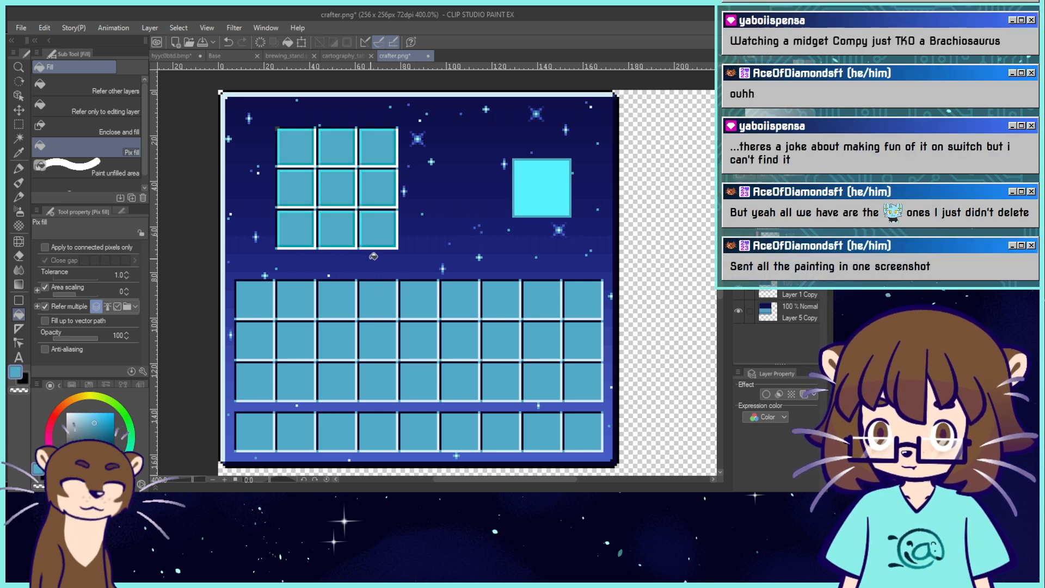
{"action": "key", "text": "ctrl+z"}
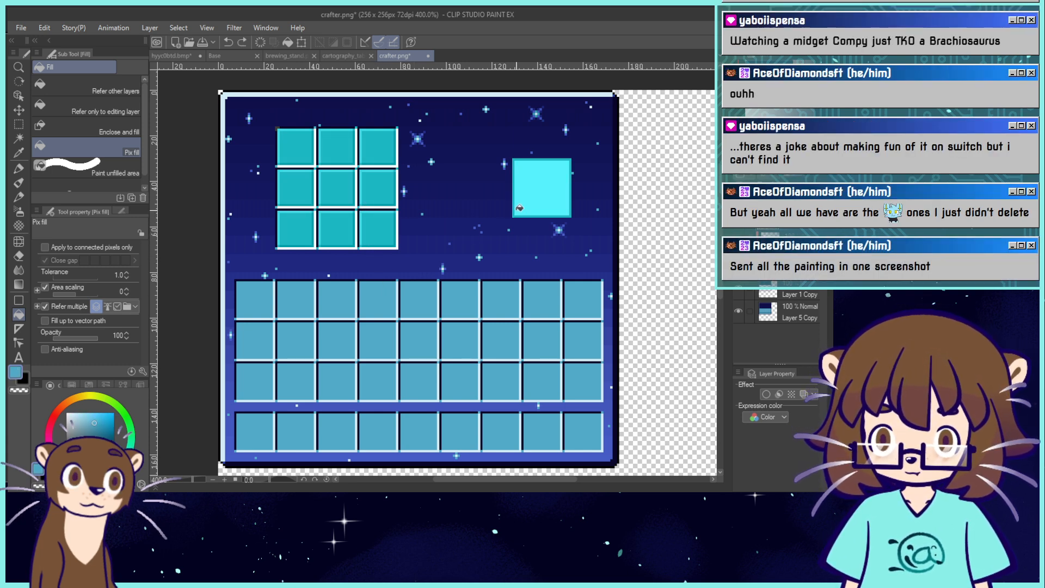
{"action": "key", "text": "ctrl+y"}
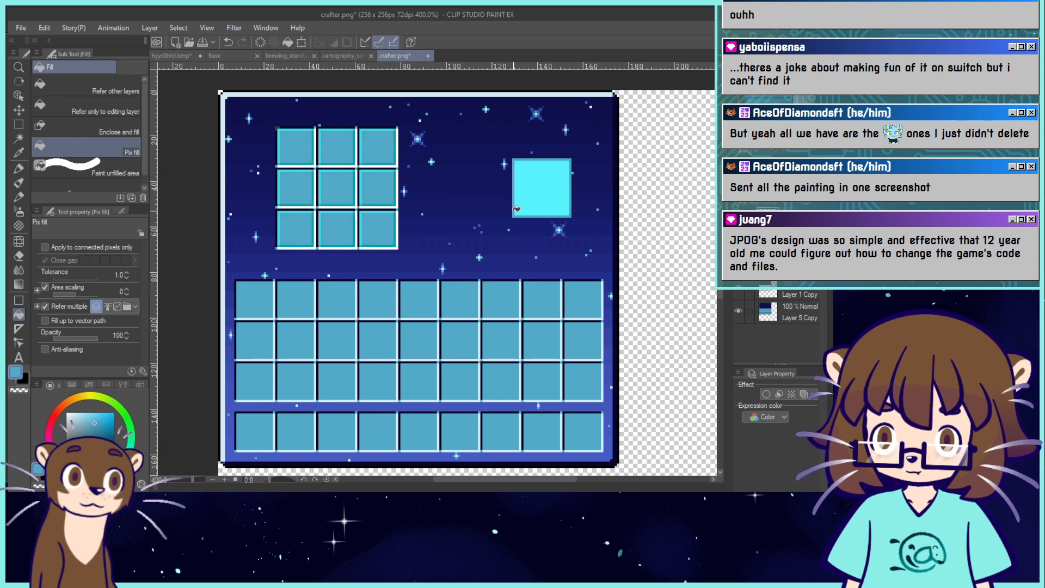
{"action": "key", "text": "ctrl+z"}
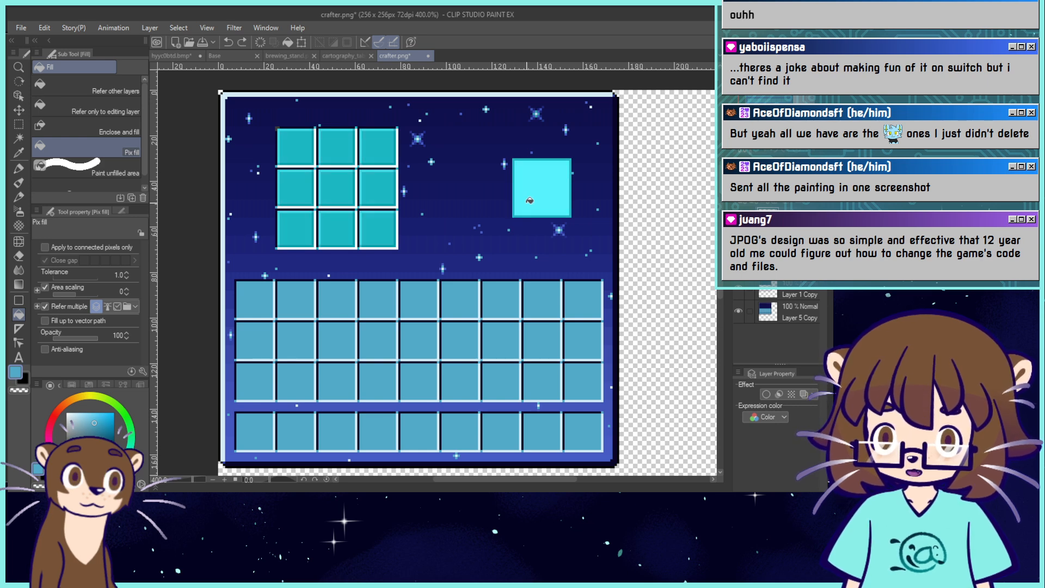
{"action": "left_click", "coordinate": [517, 215]}
{"action": "key", "text": "ctrl+z"}
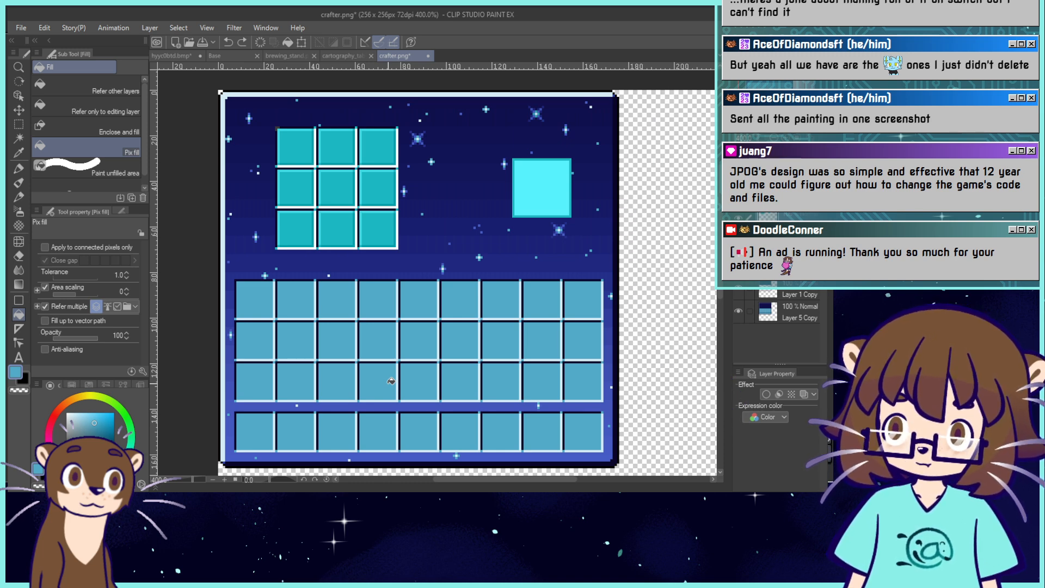
Fill the output box with the grid's pale blue, and recolour its border and the crafting slots in the inventory blue.
{"action": "left_click", "coordinate": [397, 290], "text": "alt"}
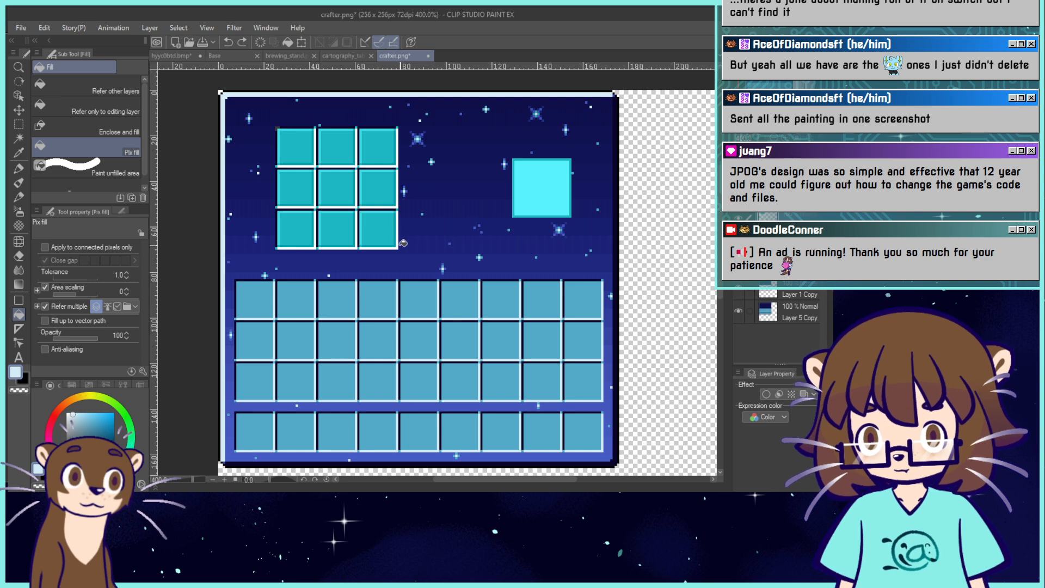
{"action": "left_click", "coordinate": [536, 192]}
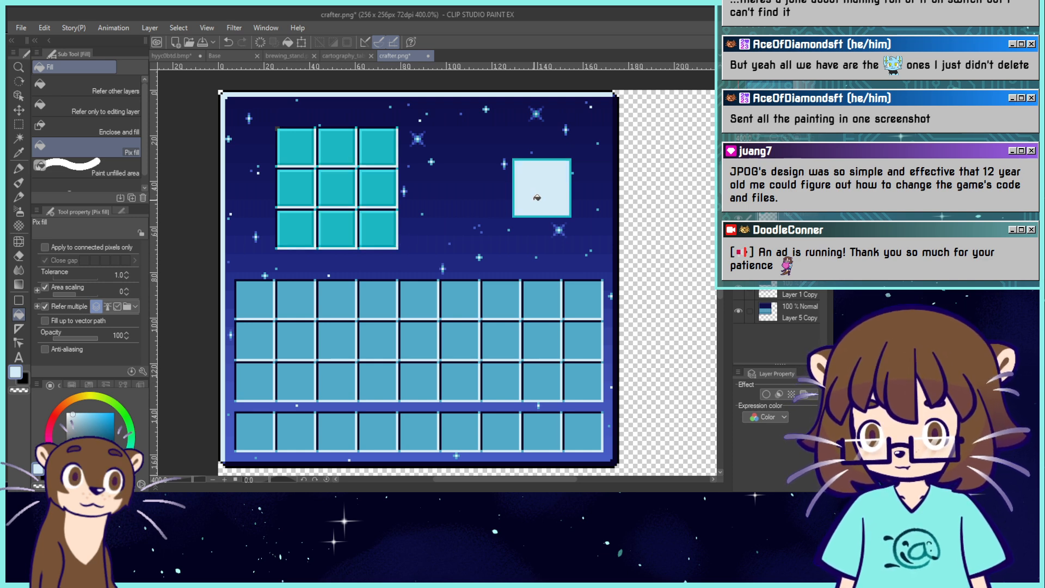
{"action": "left_click", "coordinate": [429, 288], "text": "alt"}
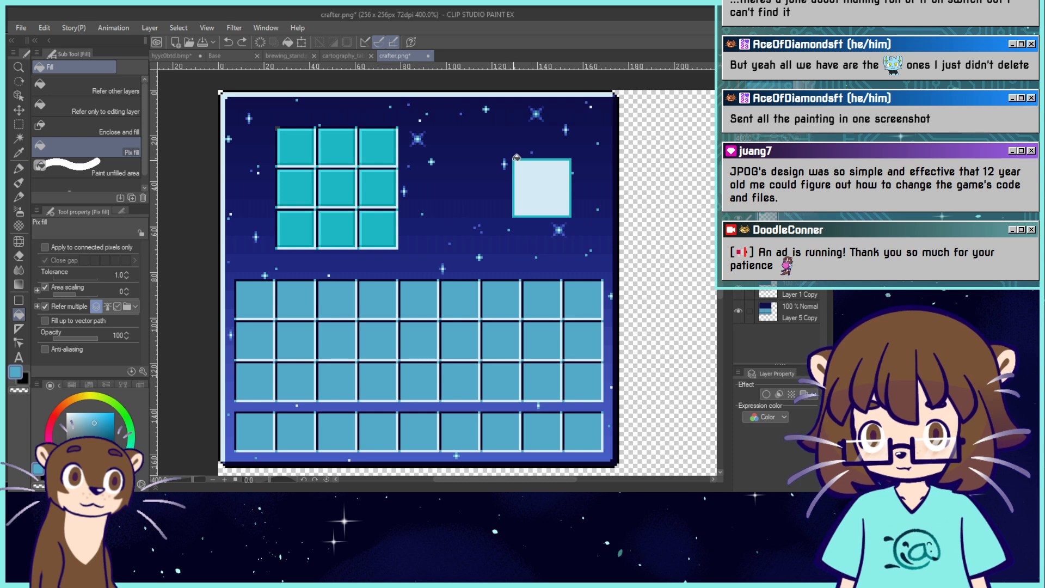
{"action": "left_click", "coordinate": [513, 183]}
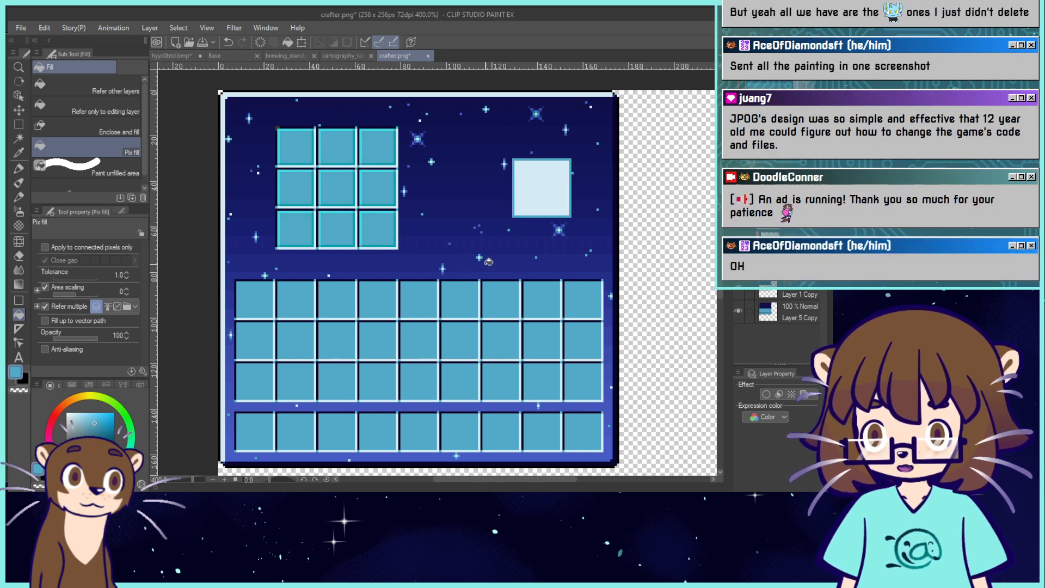
Recolour the crafting slots' inner edges in the panel corner's indigo and their light edges in pale blue, and check at actual size.
{"action": "left_click", "coordinate": [618, 94], "text": "alt"}
{"action": "left_click", "coordinate": [616, 96], "text": "alt"}
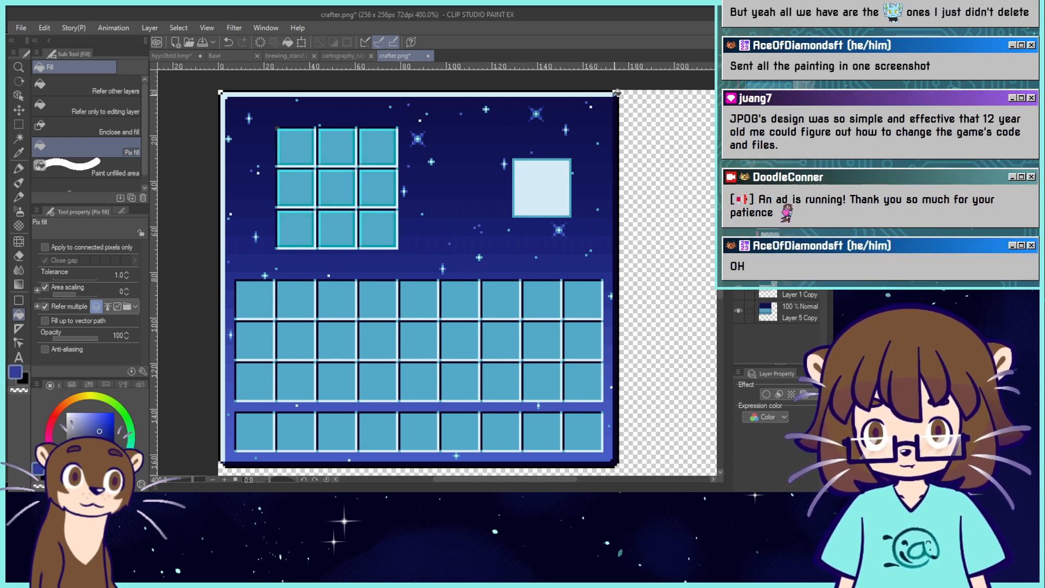
{"action": "left_click", "coordinate": [397, 176]}
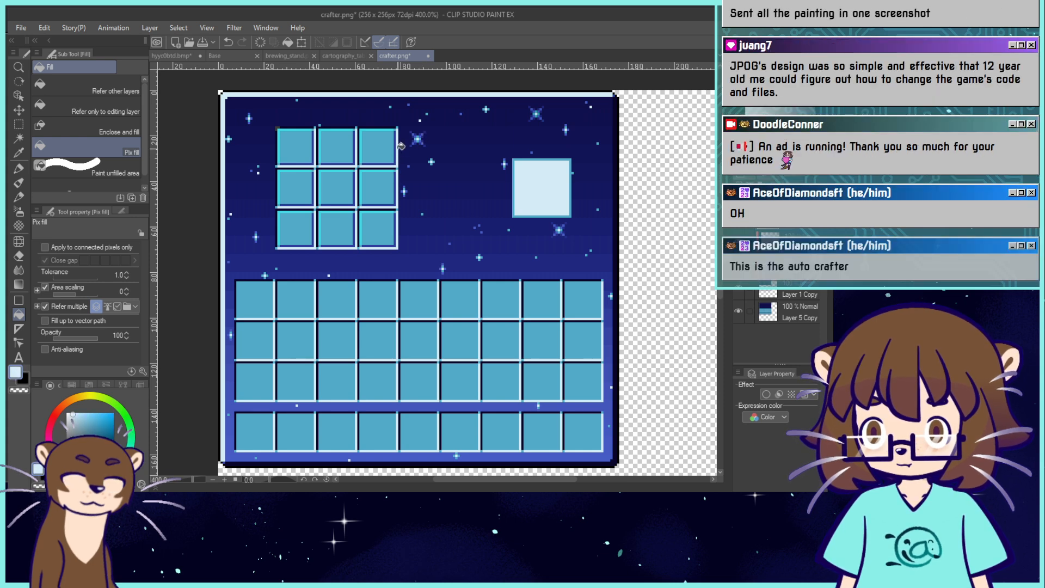
{"action": "left_click", "coordinate": [401, 111], "text": "alt"}
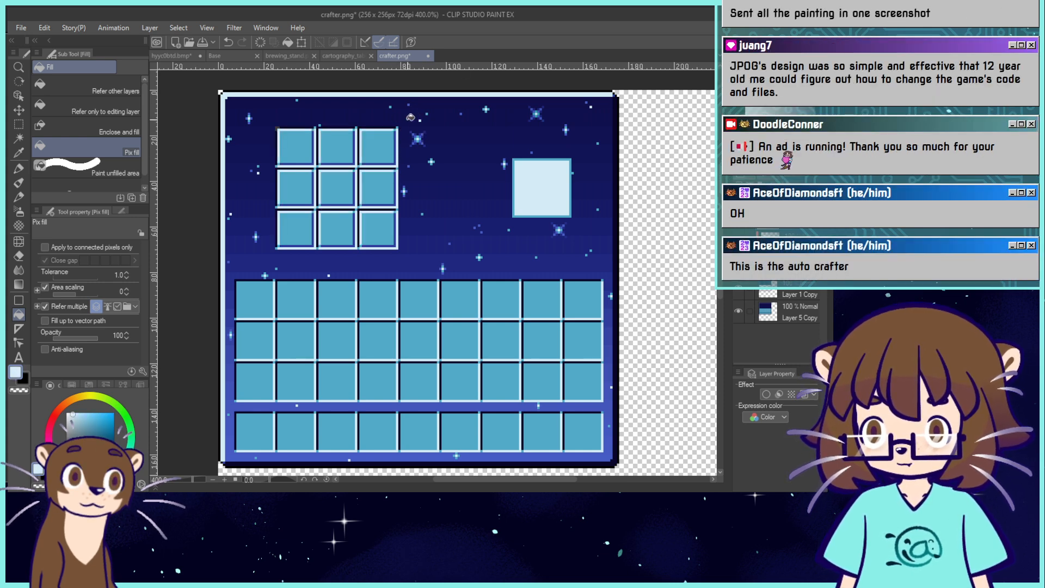
{"action": "key", "text": "ctrl+alt+0"}
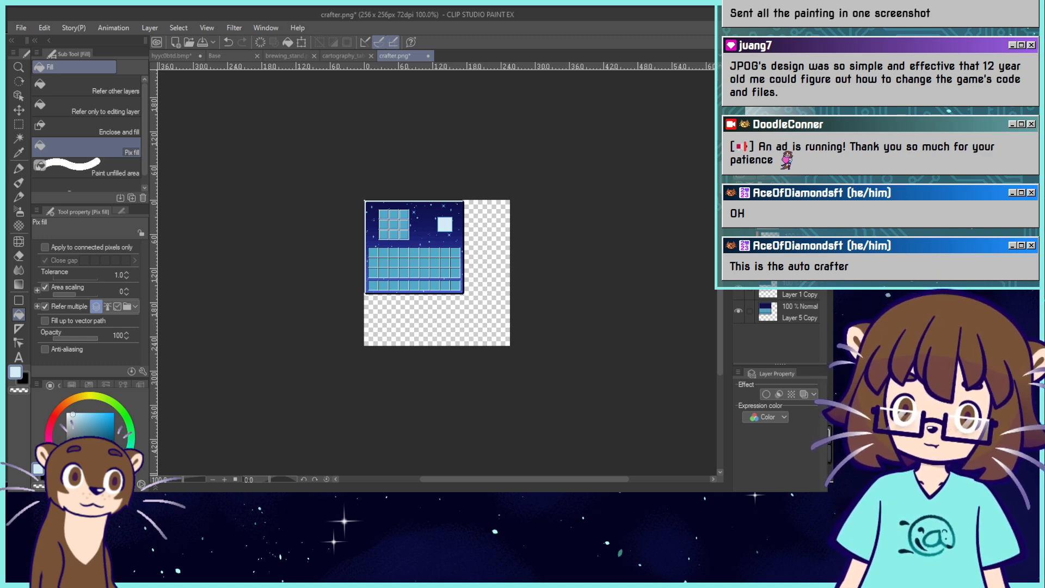
Try recolouring the output box border in the frame's near-black with contiguous and non-contiguous Pix fill, and undo the fills.
{"action": "key", "text": "ctrl+plus"}
{"action": "key", "text": "ctrl+plus"}
{"action": "key", "text": "ctrl+plus"}
{"action": "key", "text": "ctrl+plus"}
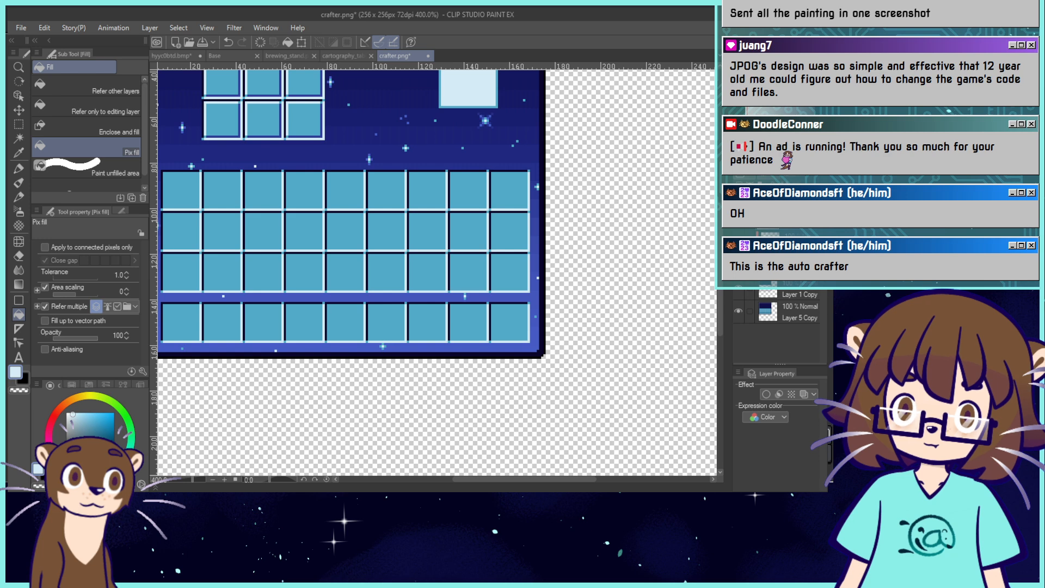
{"action": "left_click_drag", "start_coordinate": [490, 218], "coordinate": [563, 346]}
{"action": "left_click", "coordinate": [615, 120], "text": "alt"}
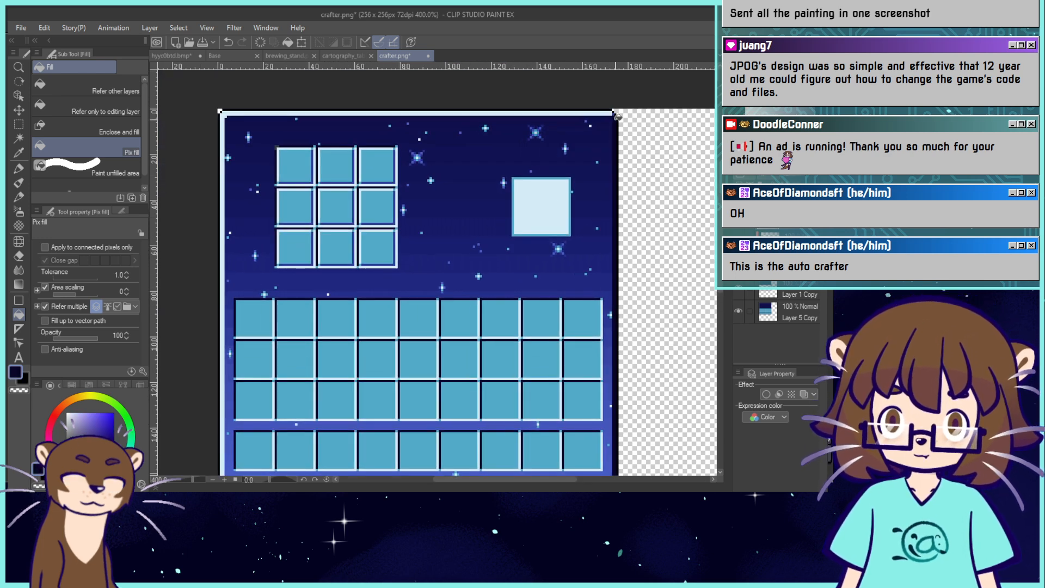
{"action": "left_click", "coordinate": [617, 116], "text": "alt"}
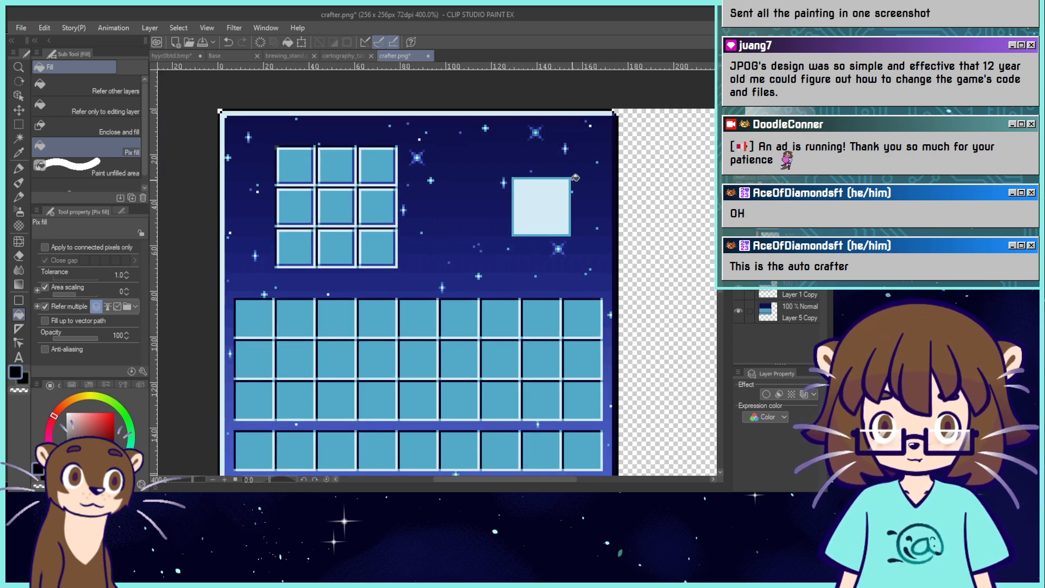
{"action": "left_click", "coordinate": [575, 178]}
{"action": "key", "text": "ctrl+z"}
{"action": "left_click", "coordinate": [45, 247]}
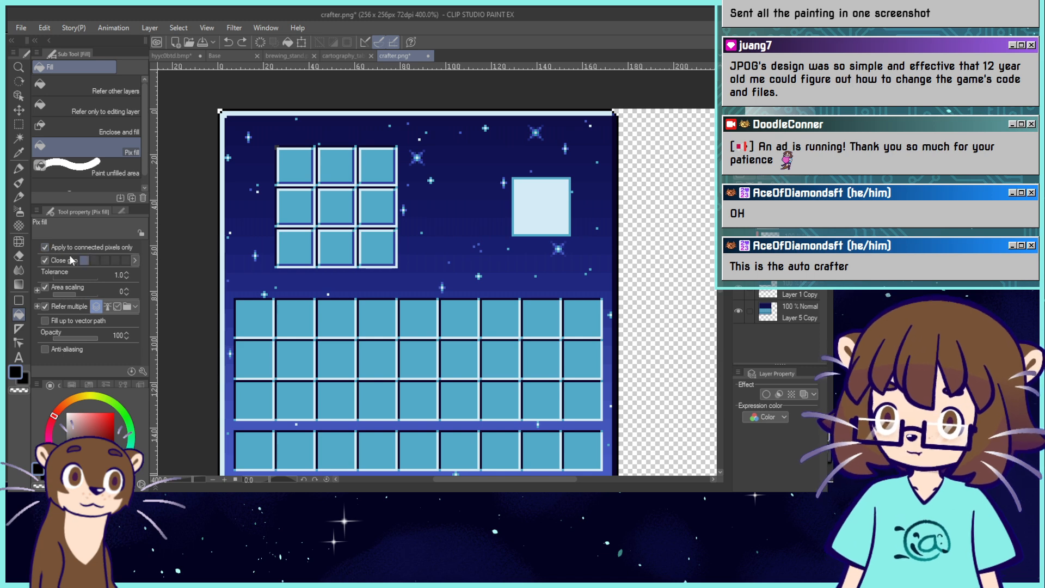
{"action": "left_click", "coordinate": [570, 229]}
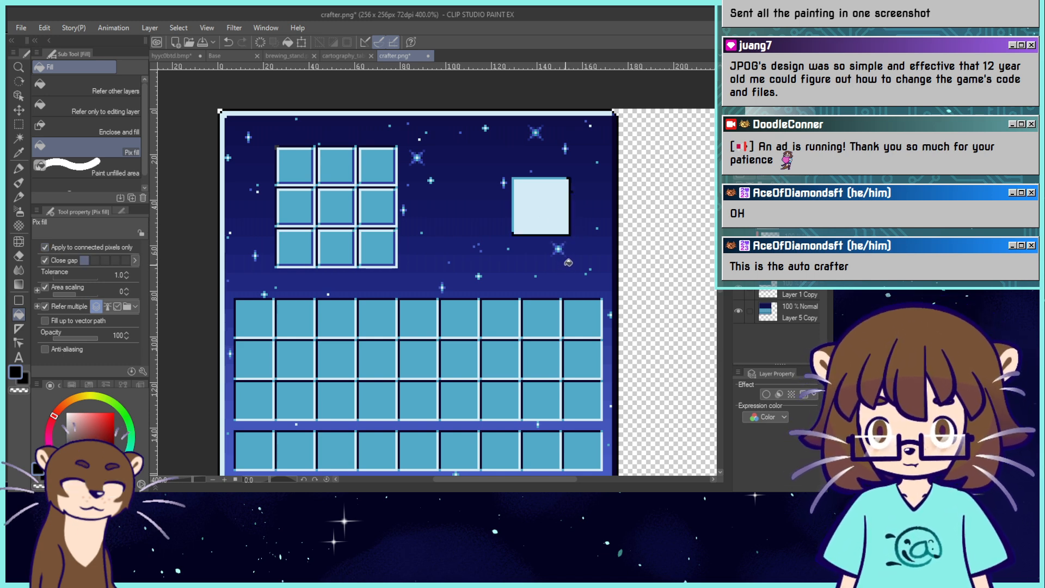
{"action": "key", "text": "ctrl+z"}
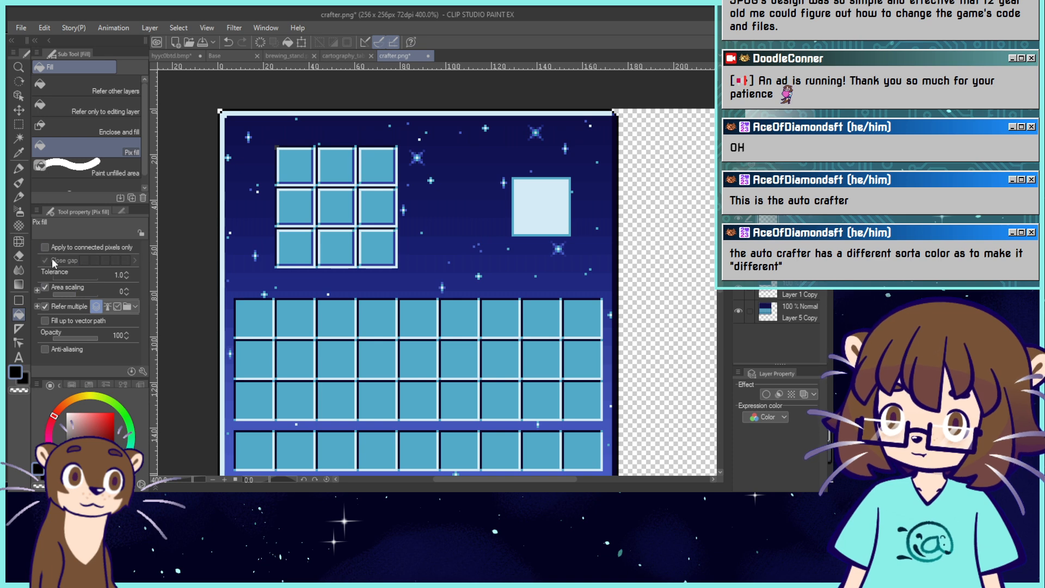
{"action": "left_click", "coordinate": [545, 234]}
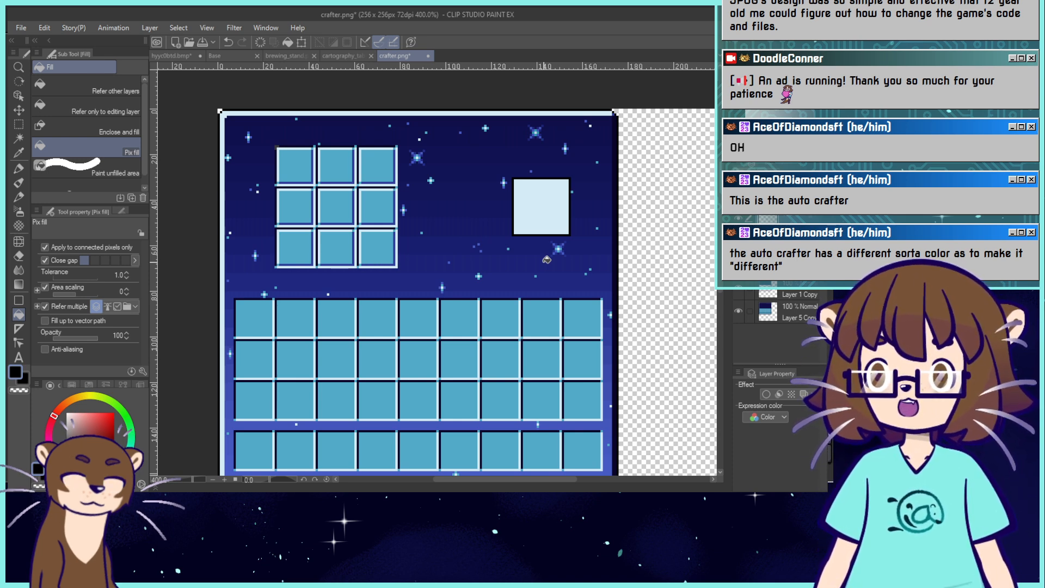
{"action": "key", "text": "ctrl+z"}
{"action": "key", "text": "ctrl+z"}
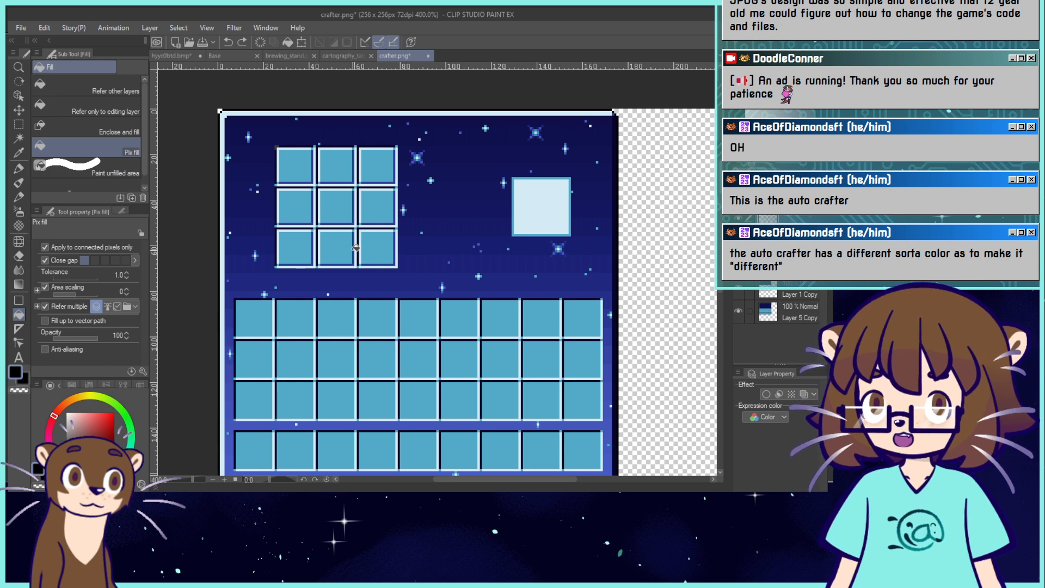
Check the crafter image at actual size and save crafter.png.
{"action": "key", "text": "ctrl+alt+0"}
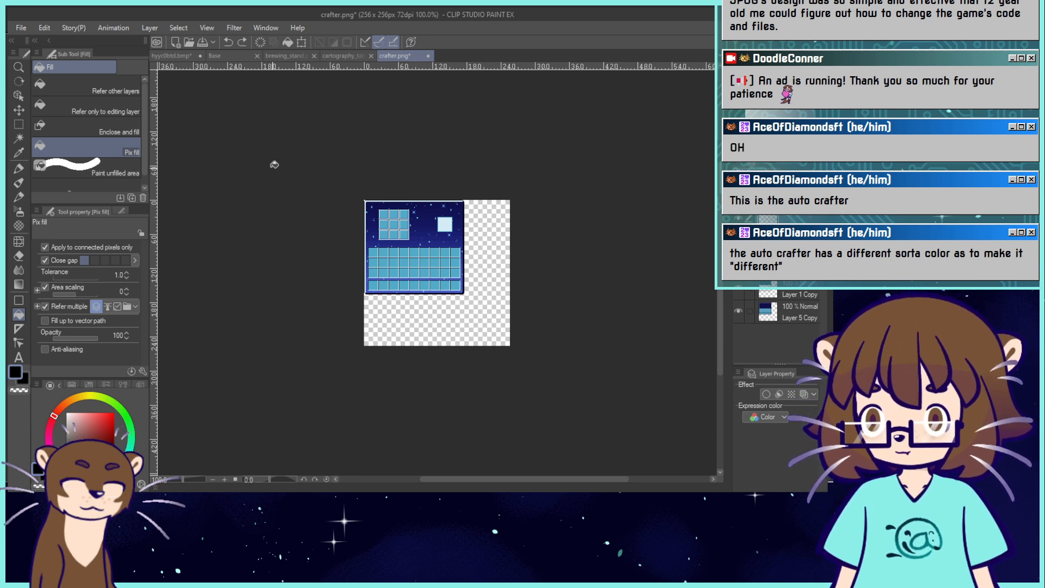
{"action": "left_click", "coordinate": [204, 42]}
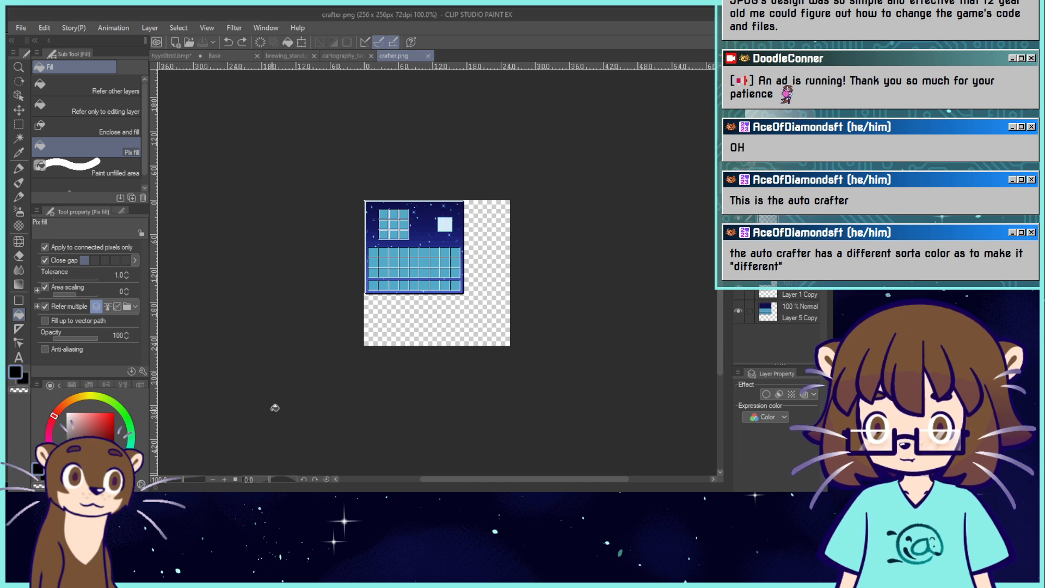
Open crafting_table.png, paste the starry Base design into it, and place the pasted layer beneath the original GUI layer.
{"action": "left_click", "coordinate": [187, 45]}
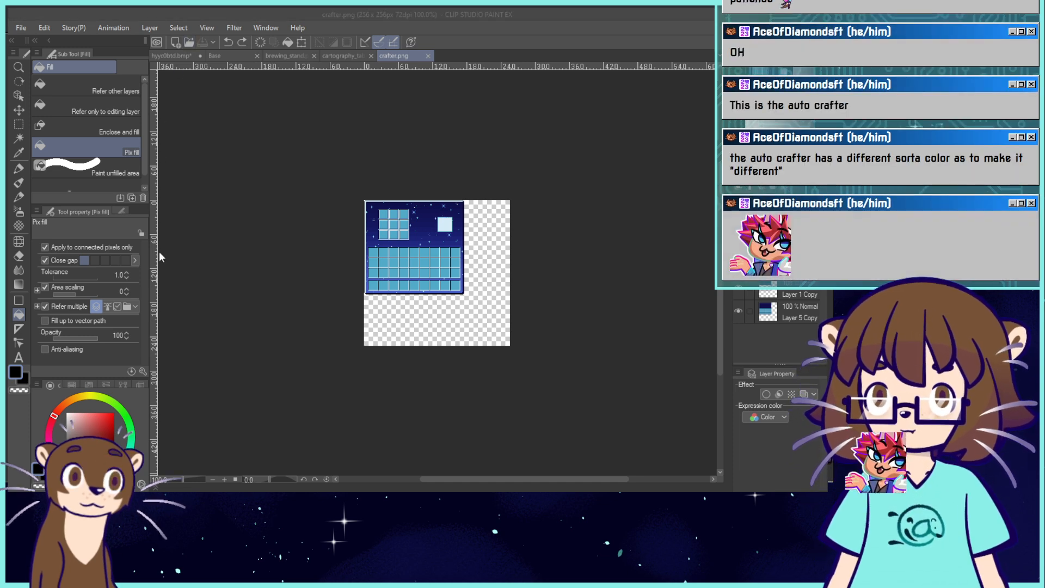
{"action": "double_click", "coordinate": [523, 478]}
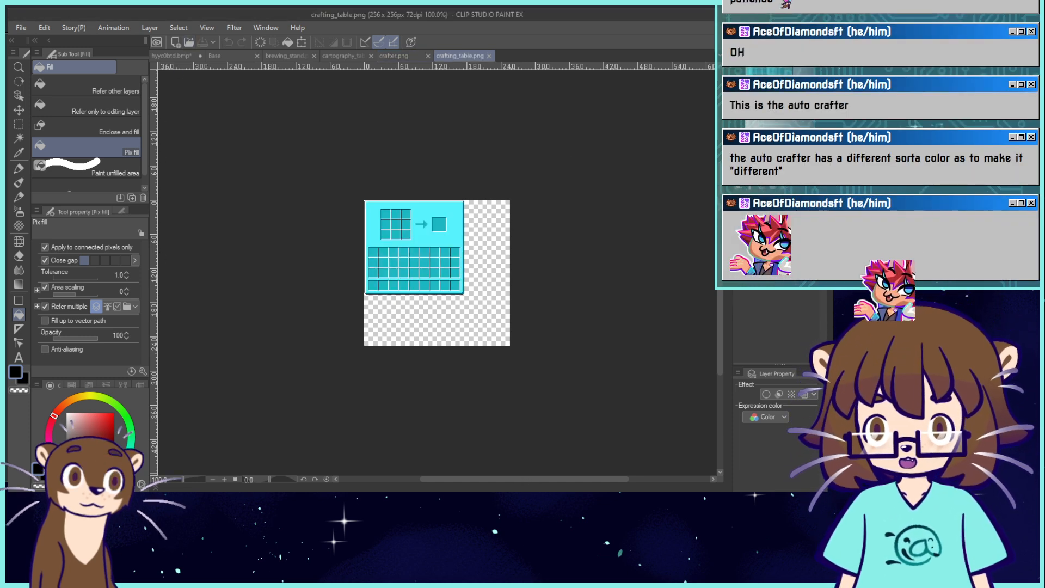
{"action": "key", "text": "ctrl+v"}
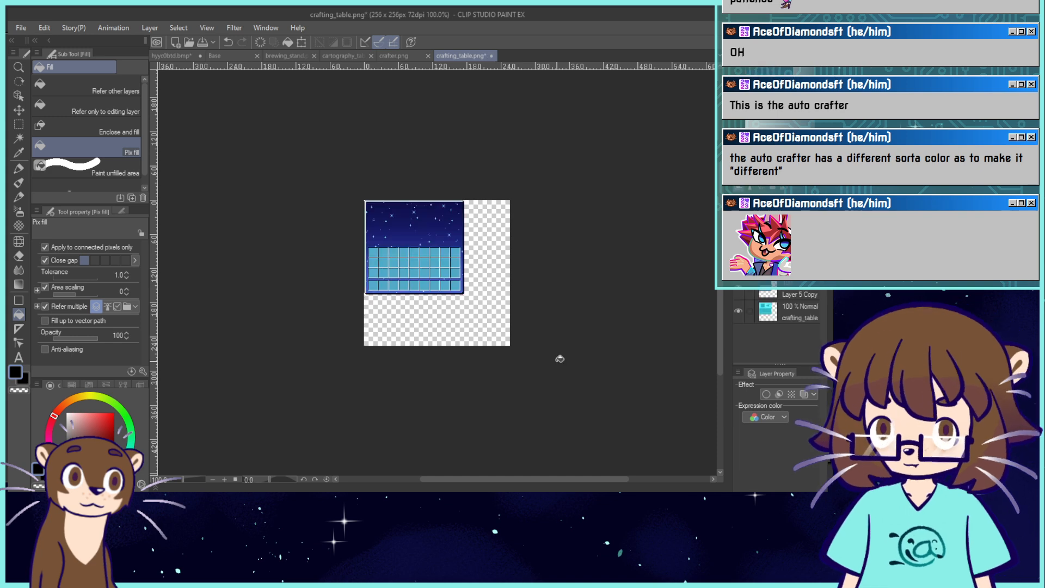
{"action": "left_click_drag", "start_coordinate": [795, 313], "coordinate": [795, 253]}
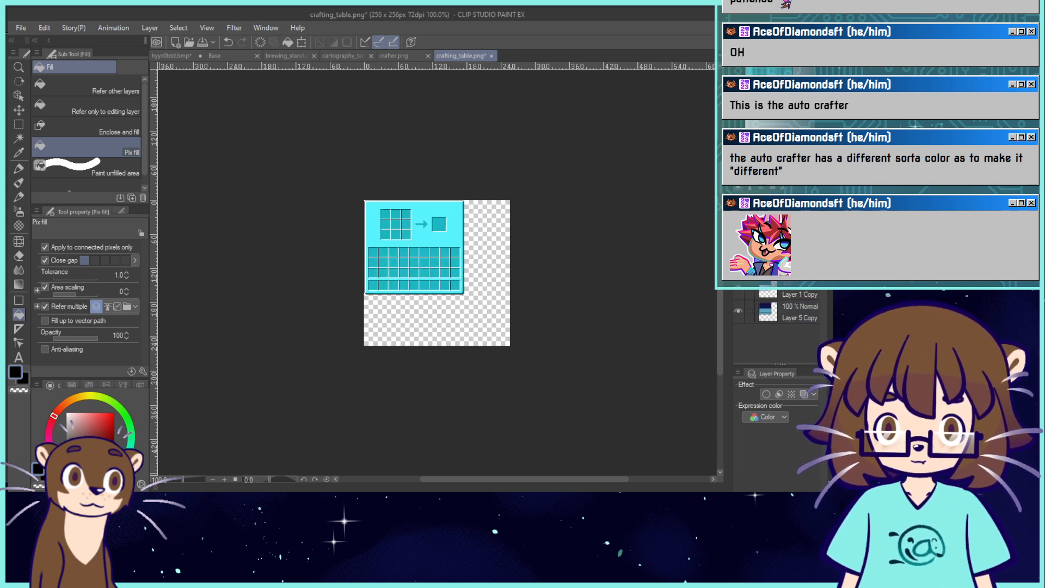
Erase the original layer's cyan background with transparent Pix fill, and clear everything except the crafting grid, arrow and output slot.
{"action": "left_click_drag", "start_coordinate": [437, 272], "coordinate": [439, 297]}
{"action": "key", "text": "ctrl+plus"}
{"action": "key", "text": "ctrl+plus"}
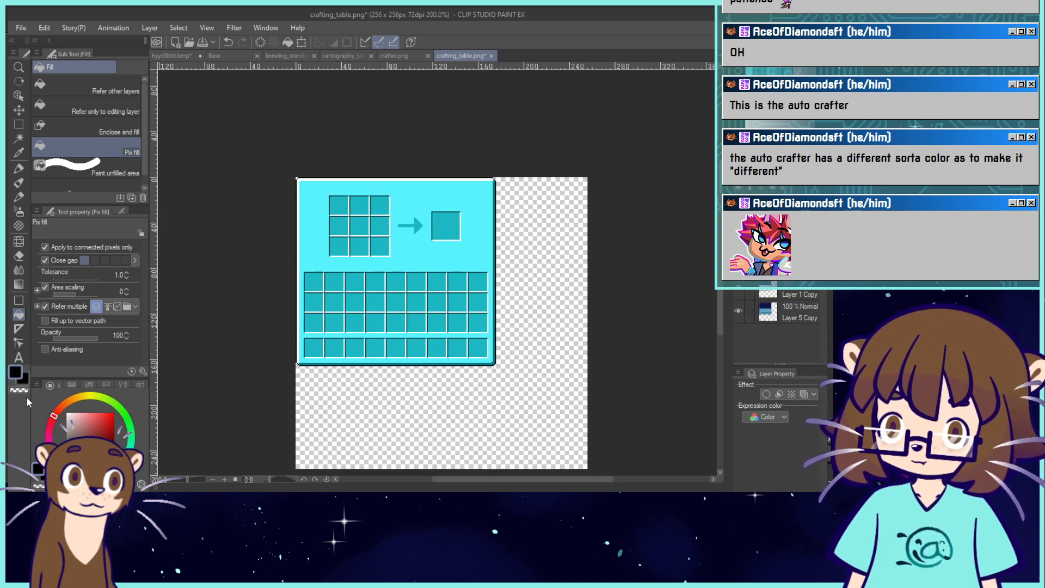
{"action": "left_click", "coordinate": [409, 258]}
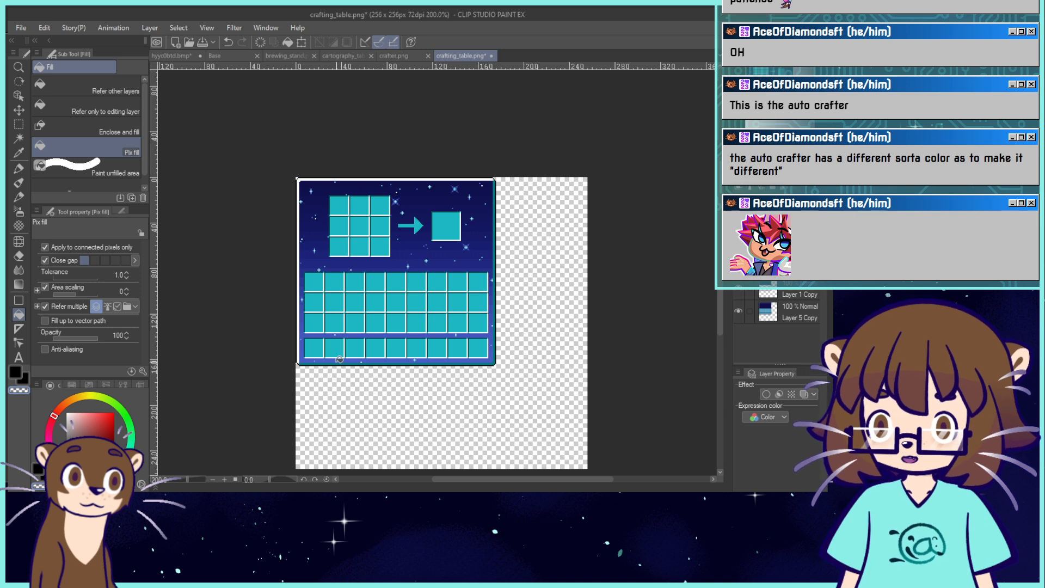
{"action": "left_click", "coordinate": [18, 124]}
{"action": "left_click_drag", "start_coordinate": [321, 189], "coordinate": [476, 260]}
{"action": "left_click", "coordinate": [298, 278]}
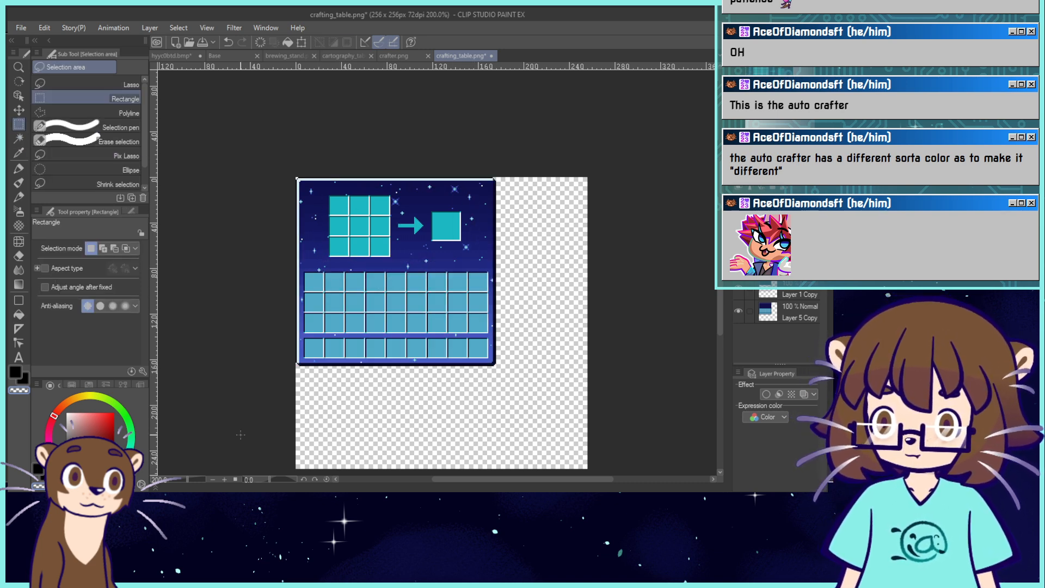
Recolour the crafting slots, arrow and output slot in the inventory slots' blue using non-contiguous Pix fill.
{"action": "left_click", "coordinate": [764, 72]}
{"action": "left_click", "coordinate": [789, 123]}
{"action": "left_click", "coordinate": [790, 123]}
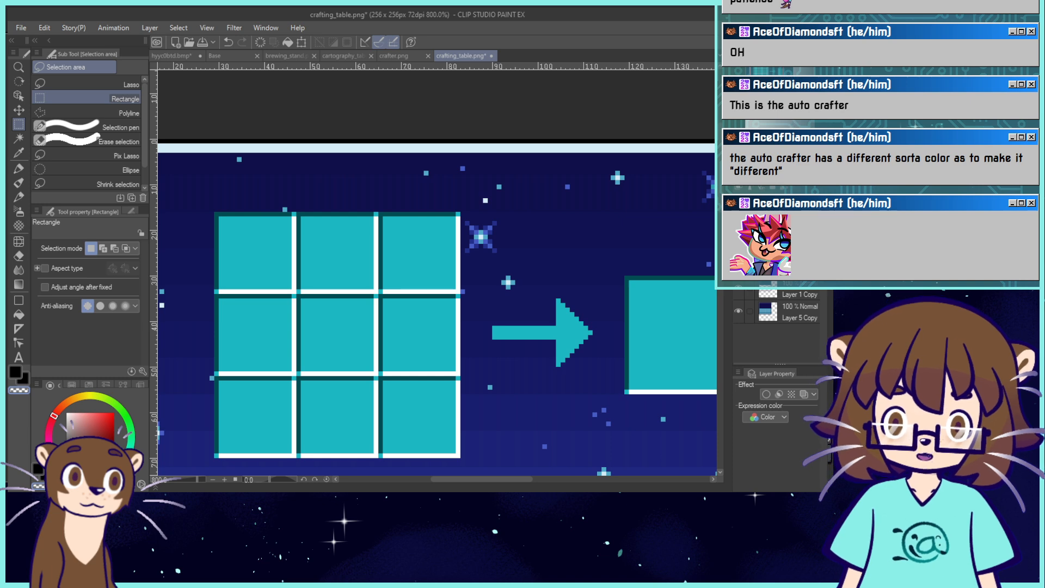
{"action": "left_click", "coordinate": [779, 123]}
{"action": "left_click", "coordinate": [765, 77]}
{"action": "right_click", "coordinate": [430, 364]}
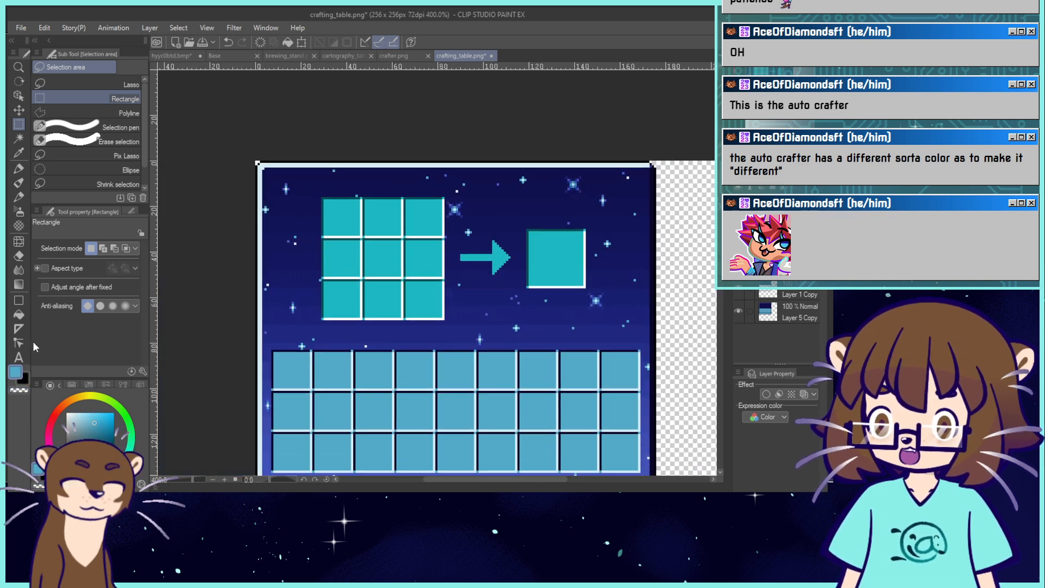
{"action": "key", "text": "g"}
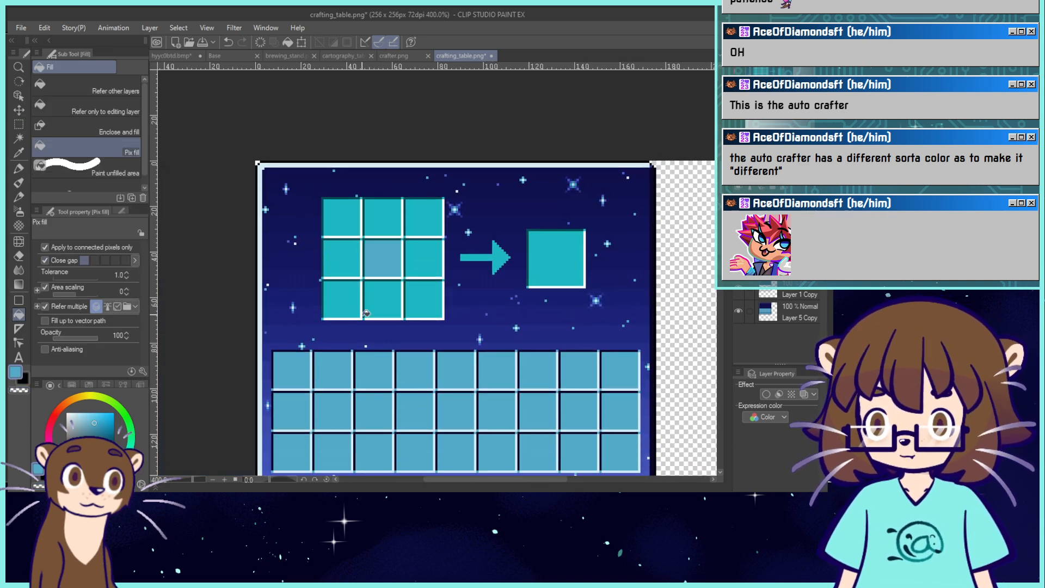
{"action": "left_click", "coordinate": [44, 246]}
{"action": "left_click", "coordinate": [370, 303]}
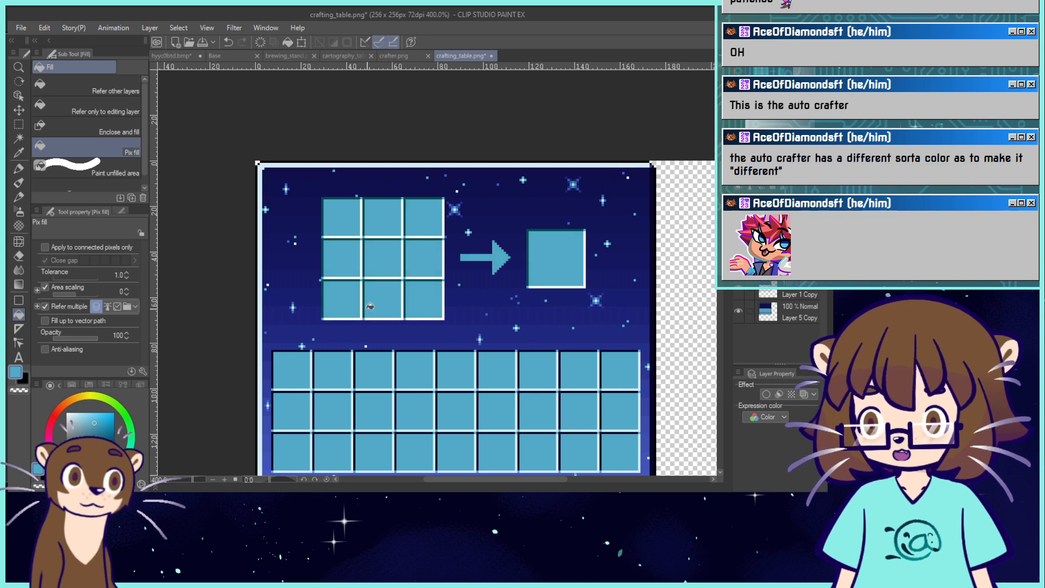
Try recolouring the dark edges of the crafting and output slots in the frame's near-black.
{"action": "left_click", "coordinate": [643, 200], "text": "alt"}
{"action": "left_click", "coordinate": [653, 180], "text": "alt"}
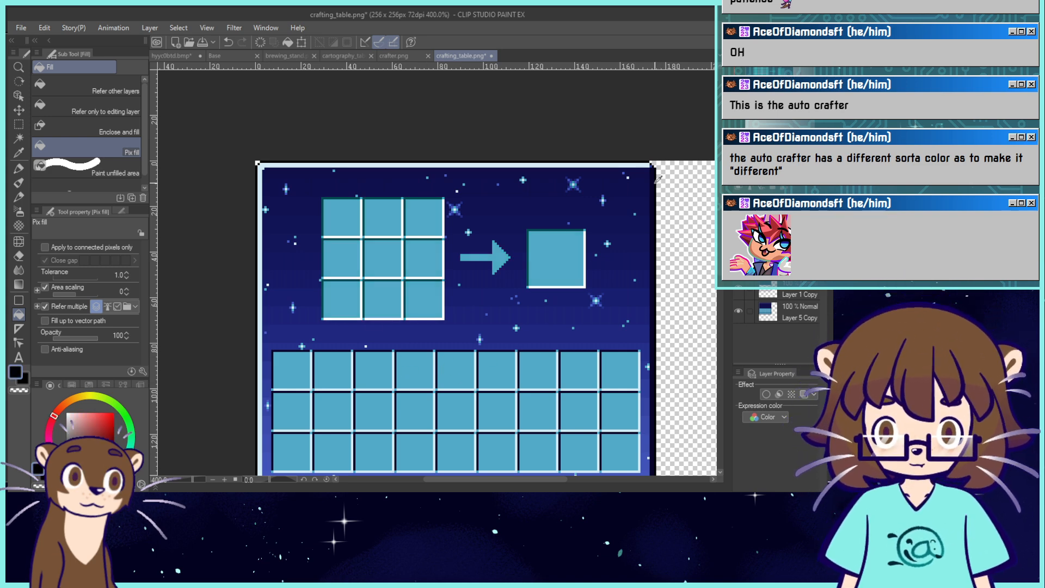
{"action": "left_click", "coordinate": [585, 228]}
{"action": "left_click", "coordinate": [601, 244], "text": "alt"}
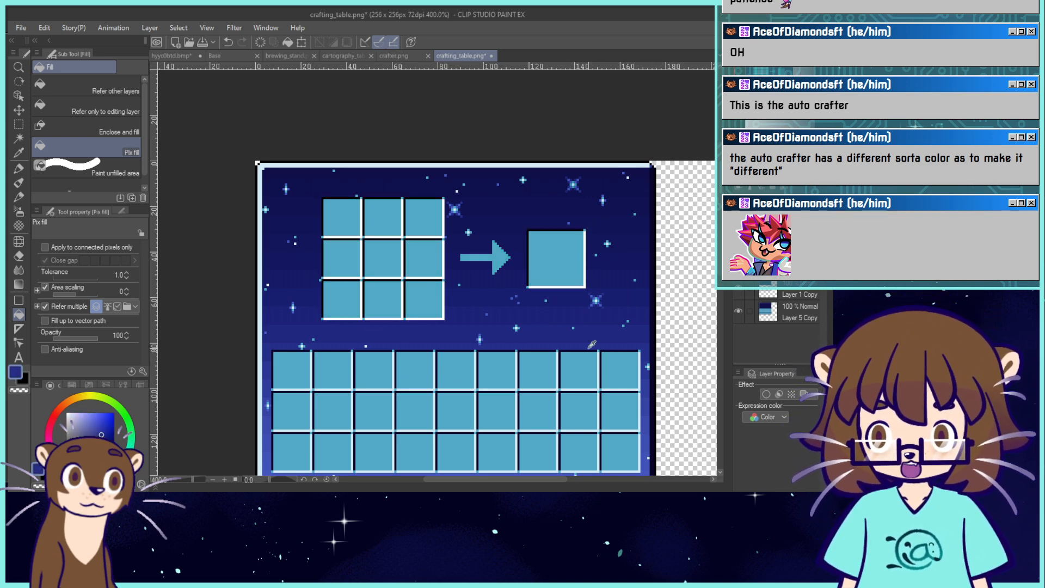
{"action": "left_click", "coordinate": [600, 358]}
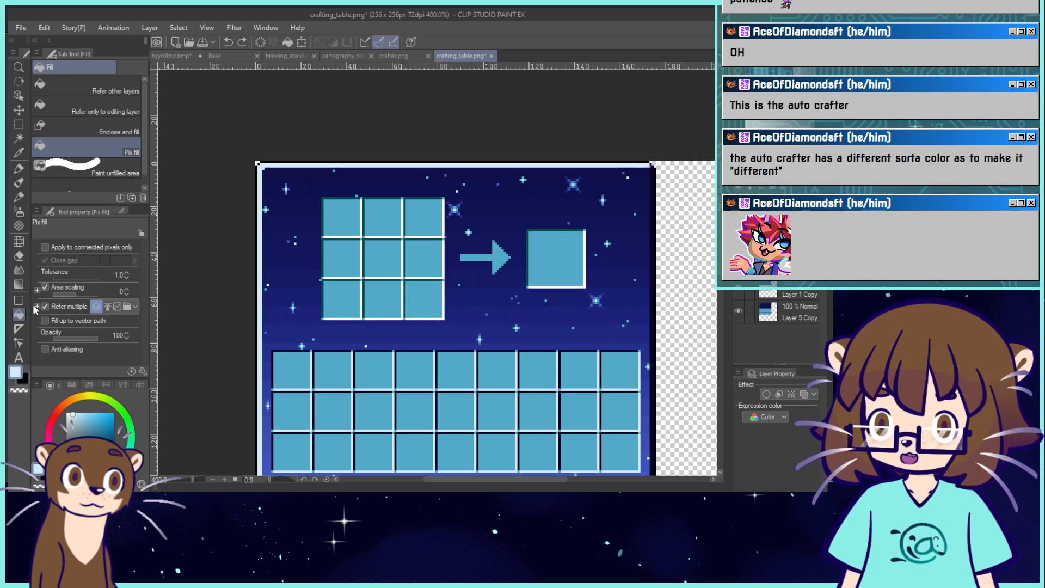
Recolour the dark teal edges of the crafting and output slots in dark navy.
{"action": "left_click", "coordinate": [461, 298], "text": "alt"}
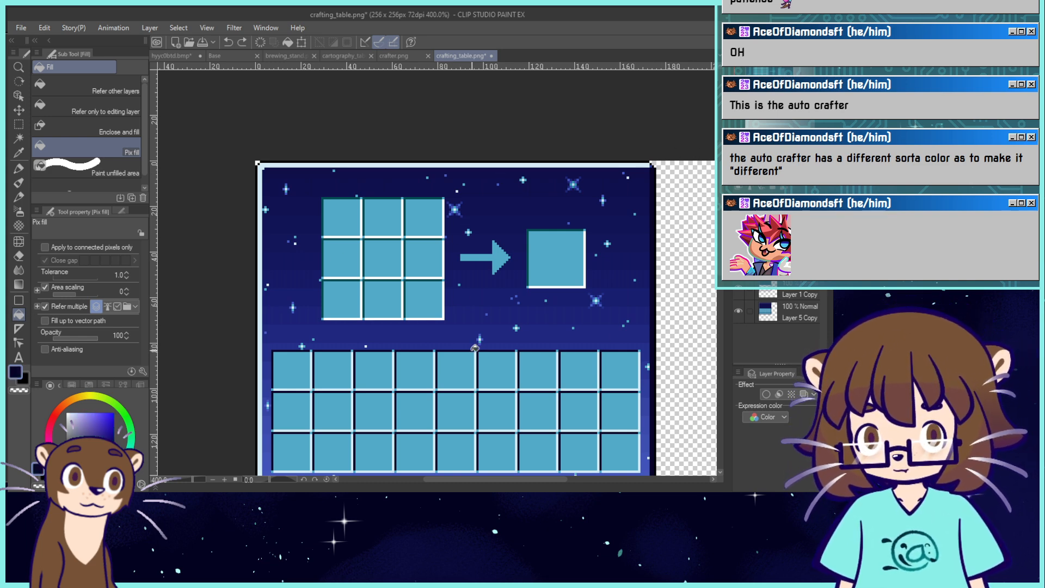
{"action": "left_click", "coordinate": [556, 230]}
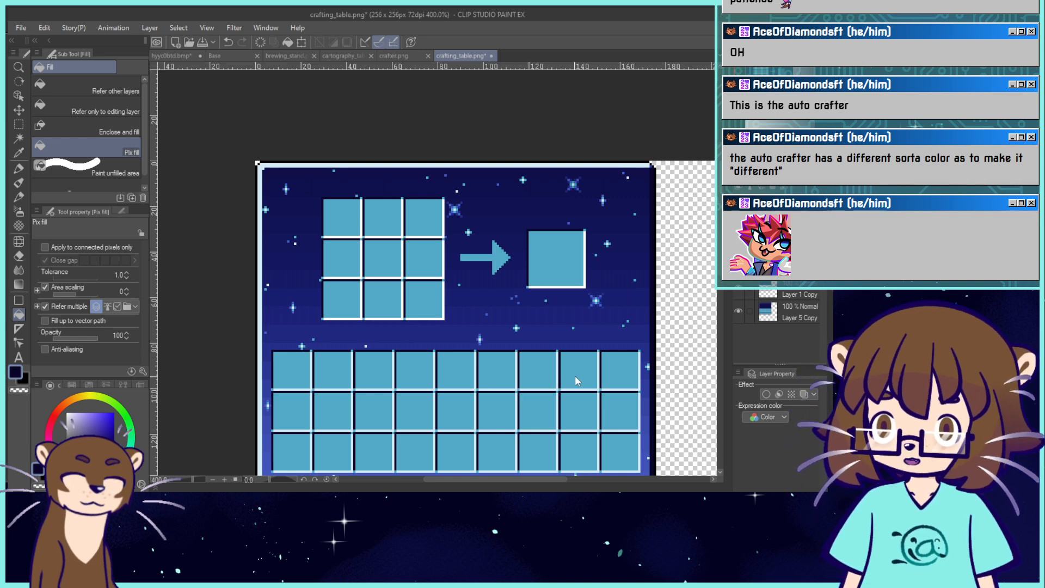
{"action": "left_click", "coordinate": [20, 302]}
{"action": "left_click", "coordinate": [20, 314]}
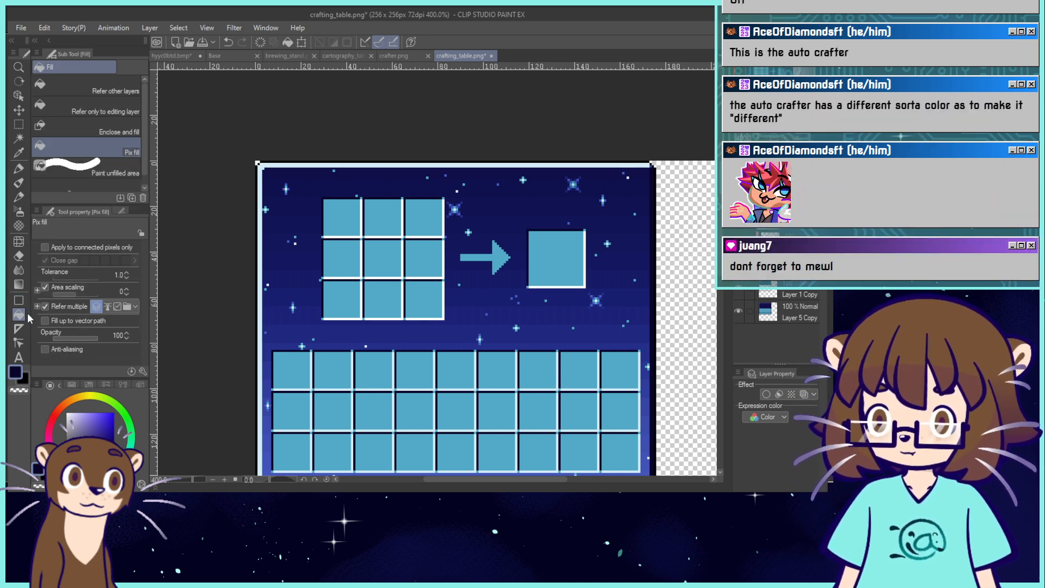
Recolour the light edges of the crafting and output slots in the inventory's pale blue, and undo the stray background fill.
{"action": "left_click", "coordinate": [560, 362], "text": "alt"}
{"action": "left_click", "coordinate": [588, 281]}
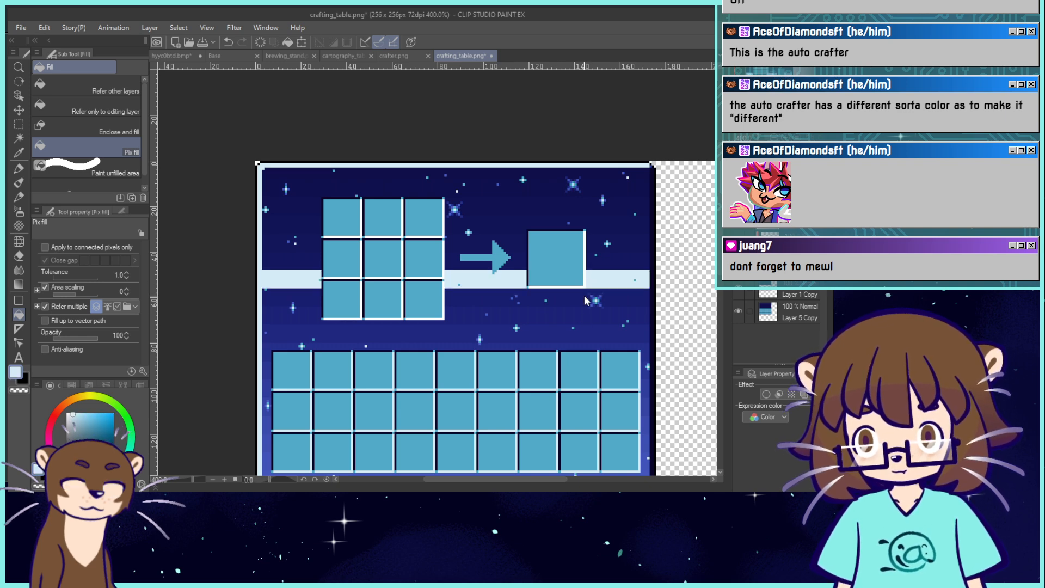
{"action": "key", "text": "ctrl+z"}
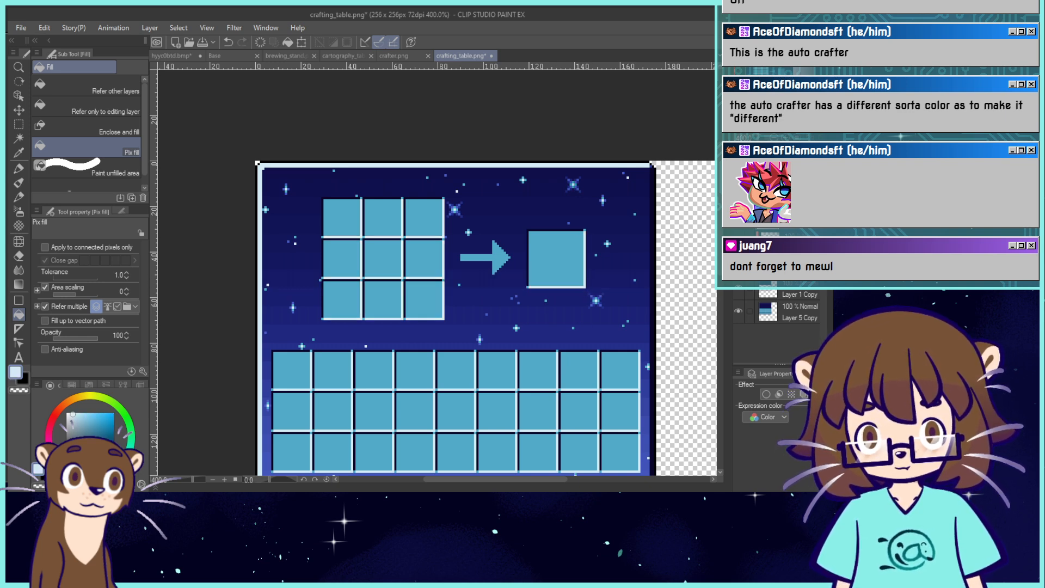
Check the crafting table image at actual size and save crafting_table.png.
{"action": "key", "text": "ctrl+alt+0"}
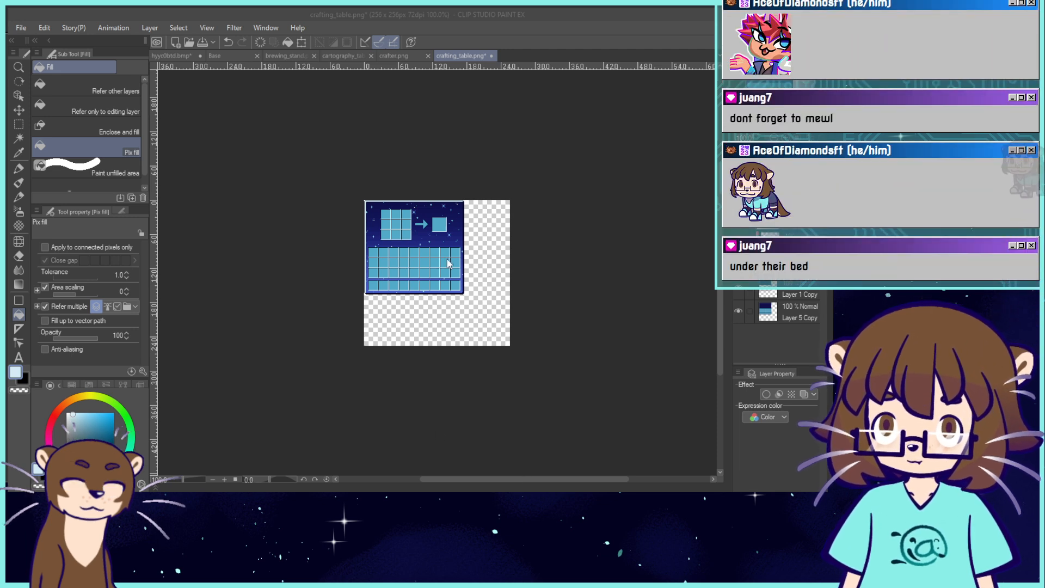
{"action": "left_click", "coordinate": [452, 191]}
{"action": "key", "text": "ctrl+s"}
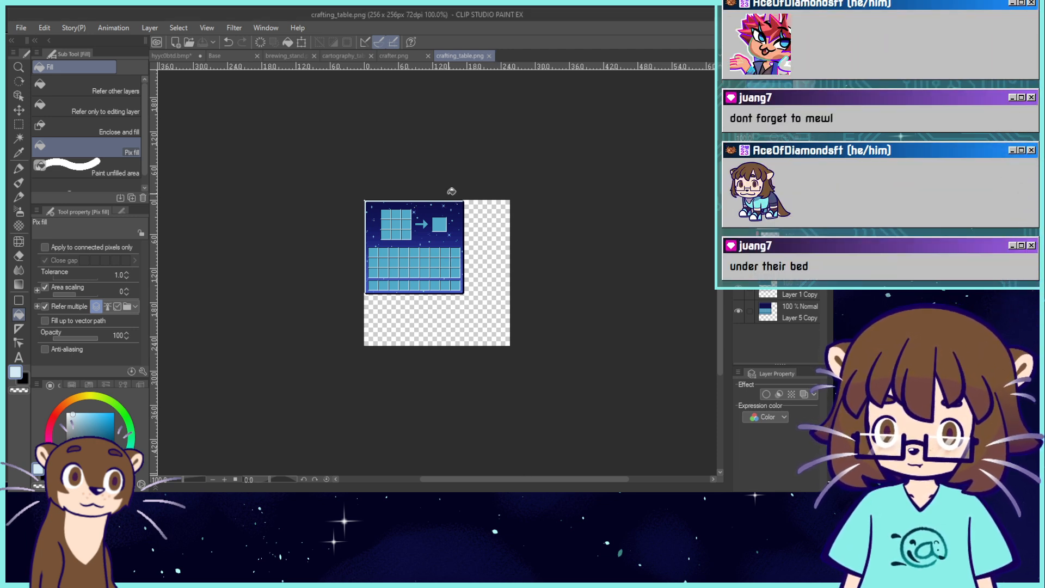